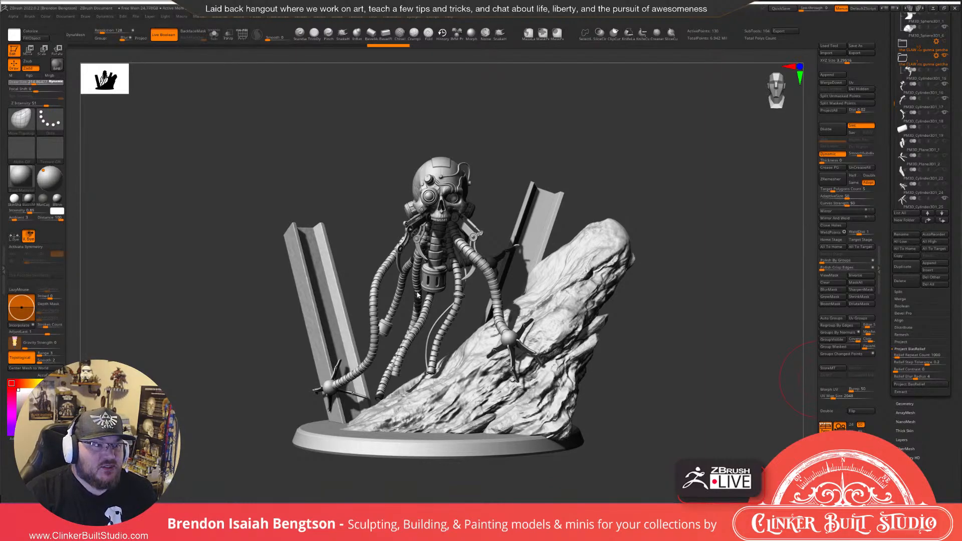
Examine the skull creature with tentacles, the rock and the two beams on the round base from several angles.
{"action": "left_click", "coordinate": [590, 180]}
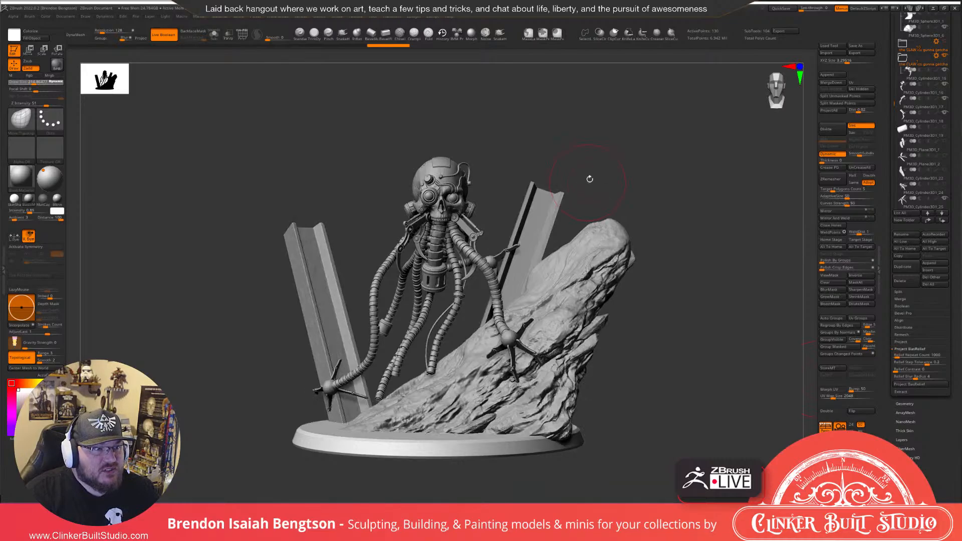
{"action": "left_click_drag", "start_coordinate": [607, 177], "coordinate": [513, 182]}
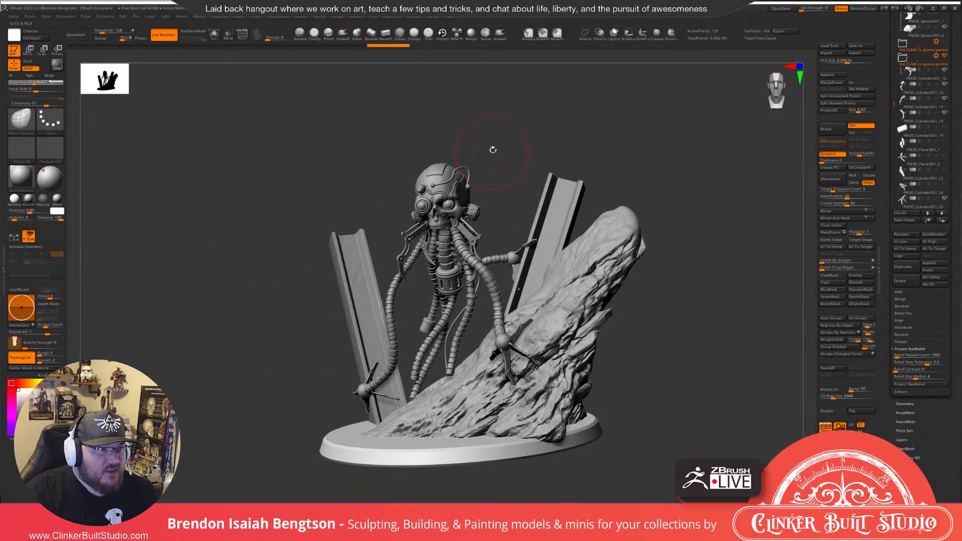
{"action": "left_click_drag", "start_coordinate": [491, 150], "coordinate": [496, 152]}
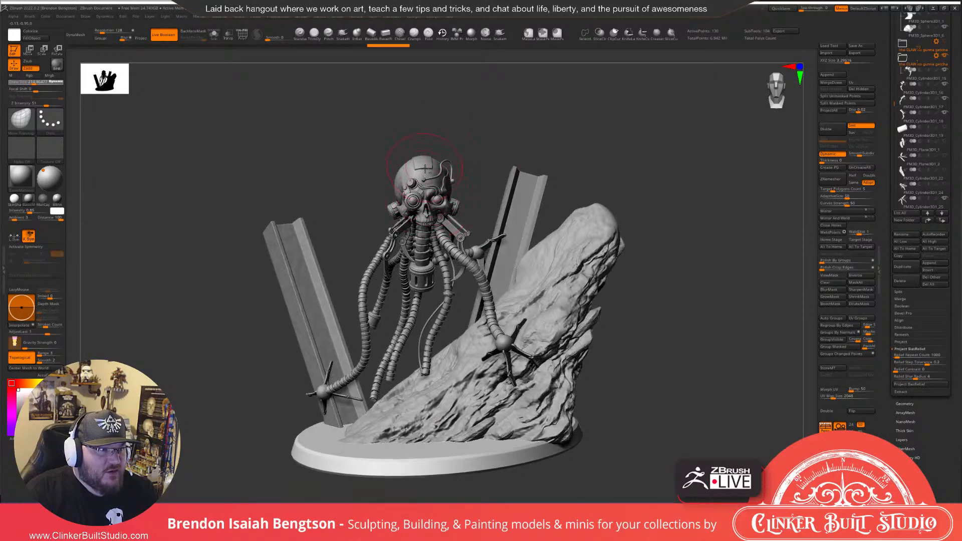
{"action": "mouse_move", "coordinate": [426, 178]}
{"action": "right_mouse_down"}
{"action": "mouse_move", "coordinate": [461, 192]}
{"action": "mouse_move", "coordinate": [440, 210]}
{"action": "mouse_move", "coordinate": [465, 206]}
{"action": "mouse_move", "coordinate": [397, 205]}
{"action": "mouse_move", "coordinate": [438, 202]}
{"action": "mouse_move", "coordinate": [551, 255]}
{"action": "right_mouse_up"}
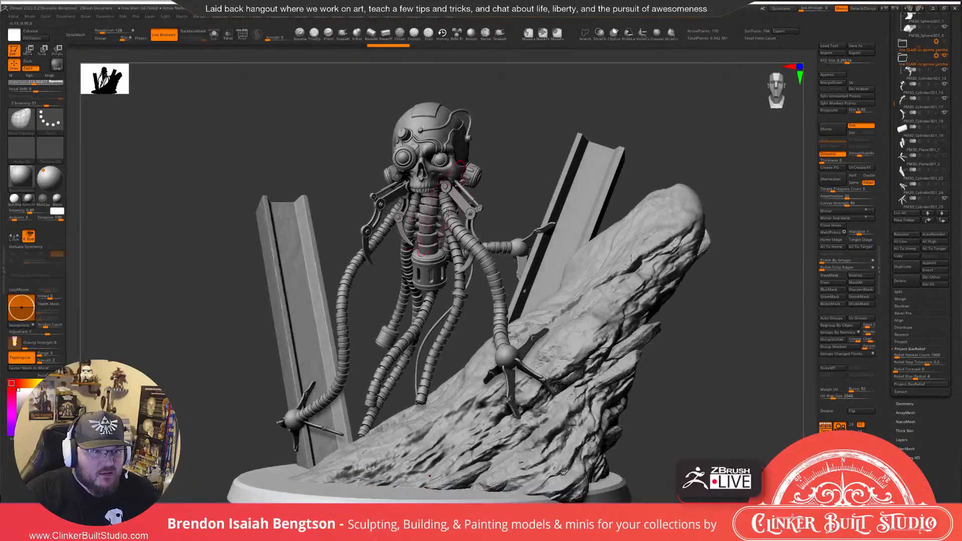
{"action": "right_click_drag", "start_coordinate": [598, 276], "coordinate": [644, 235]}
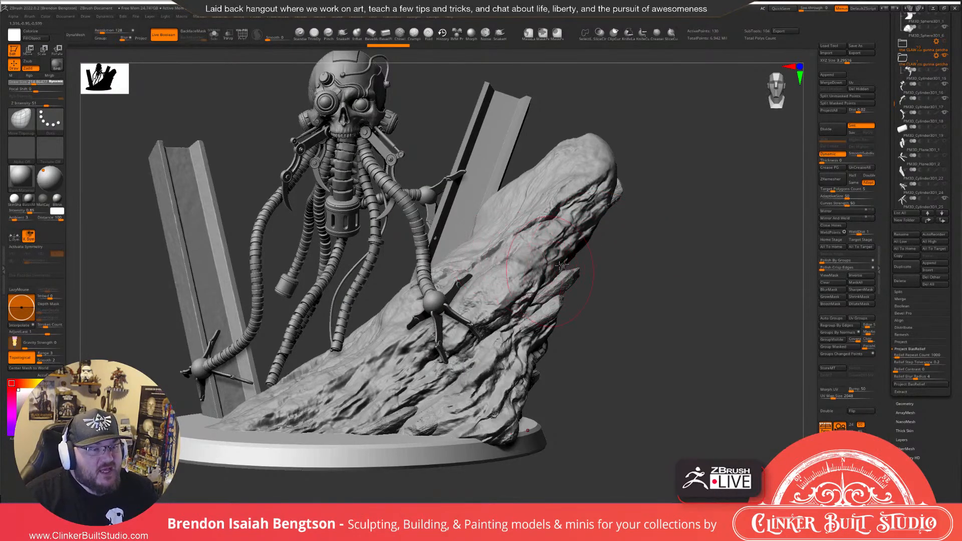
{"action": "mouse_move", "coordinate": [621, 273]}
{"action": "left_mouse_down"}
{"action": "mouse_move", "coordinate": [645, 274]}
{"action": "mouse_move", "coordinate": [627, 272]}
{"action": "mouse_move", "coordinate": [692, 193]}
{"action": "mouse_move", "coordinate": [692, 176]}
{"action": "mouse_move", "coordinate": [719, 176]}
{"action": "left_mouse_up"}
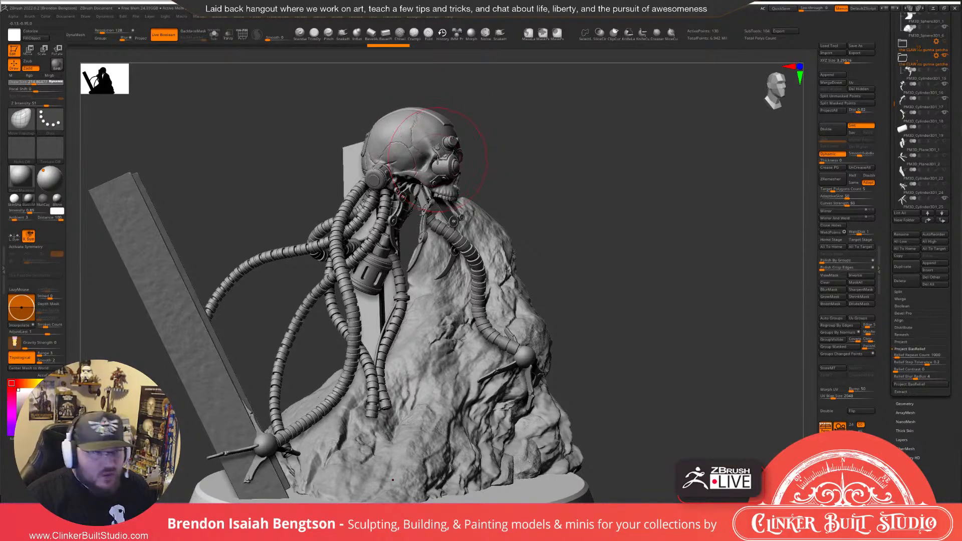
{"action": "left_click_drag", "start_coordinate": [550, 150], "coordinate": [579, 234], "text": "alt"}
{"action": "mouse_move", "coordinate": [450, 204]}
{"action": "right_mouse_down"}
{"action": "mouse_move", "coordinate": [389, 207]}
{"action": "mouse_move", "coordinate": [398, 201]}
{"action": "right_mouse_up"}
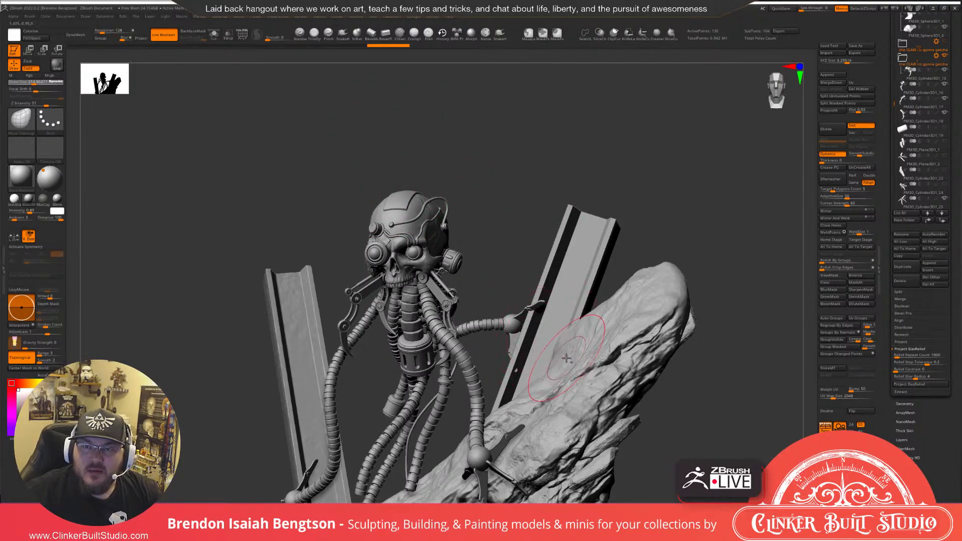
{"action": "right_click_drag", "start_coordinate": [565, 341], "coordinate": [531, 352], "text": "ctrl"}
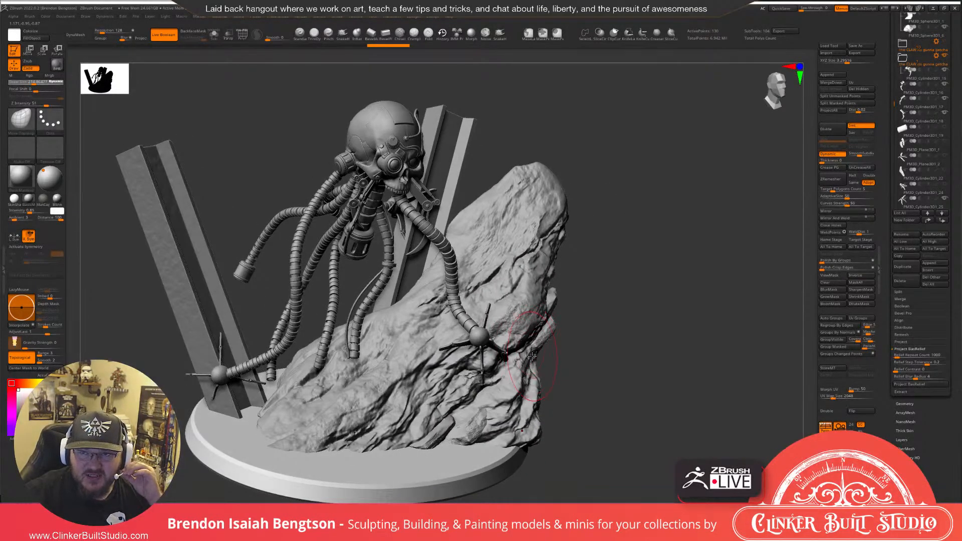
{"action": "right_click_drag", "start_coordinate": [516, 384], "coordinate": [499, 387]}
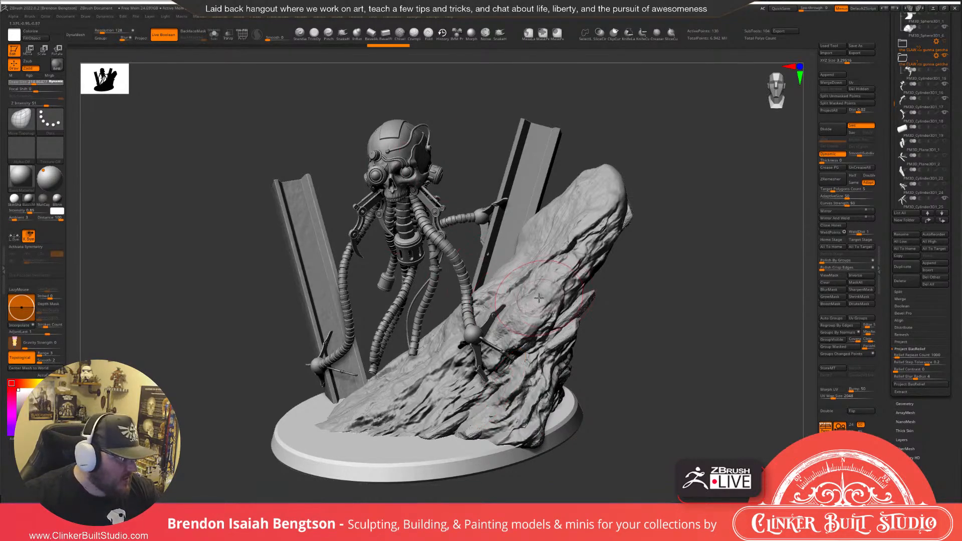
{"action": "right_click_drag", "start_coordinate": [545, 309], "coordinate": [544, 298]}
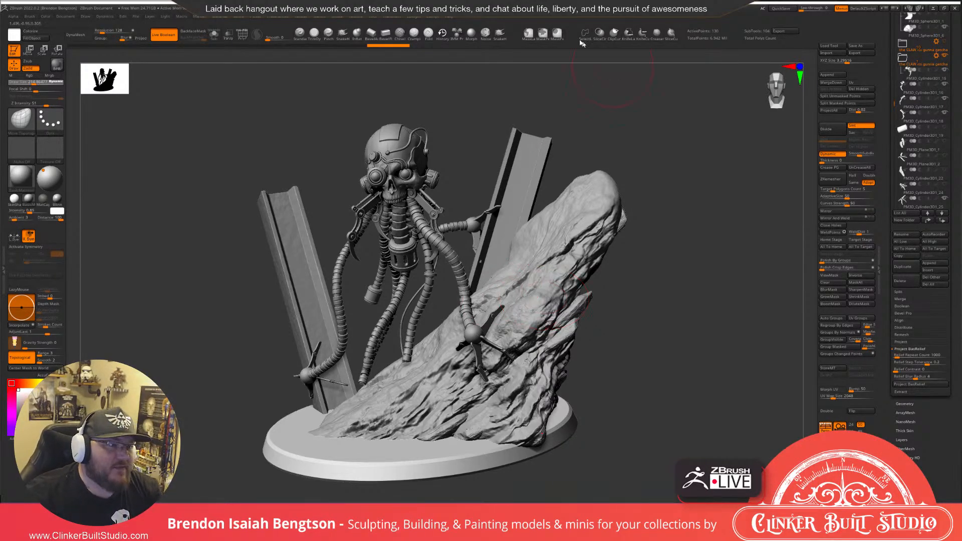
{"action": "left_click_drag", "start_coordinate": [464, 173], "coordinate": [587, 171]}
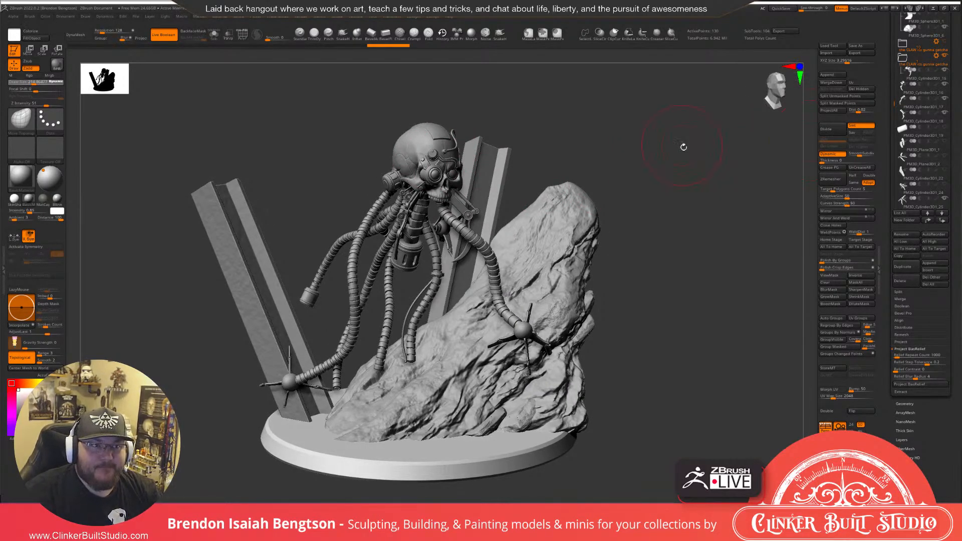
{"action": "mouse_move", "coordinate": [683, 146]}
{"action": "left_mouse_down", "text": "alt"}
{"action": "mouse_move", "coordinate": [675, 210]}
{"action": "mouse_move", "coordinate": [685, 198]}
{"action": "mouse_move", "coordinate": [735, 197]}
{"action": "mouse_move", "coordinate": [679, 199]}
{"action": "mouse_move", "coordinate": [662, 176]}
{"action": "mouse_move", "coordinate": [717, 159]}
{"action": "mouse_move", "coordinate": [720, 167]}
{"action": "mouse_move", "coordinate": [704, 162]}
{"action": "left_mouse_up", "text": "alt"}
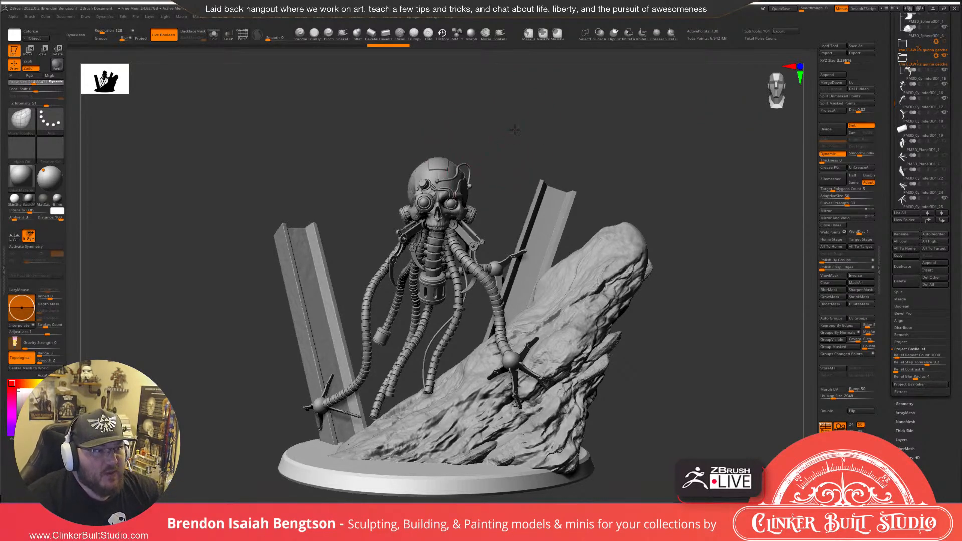
{"action": "mouse_move", "coordinate": [481, 126]}
{"action": "left_mouse_down"}
{"action": "mouse_move", "coordinate": [543, 132]}
{"action": "mouse_move", "coordinate": [513, 130]}
{"action": "mouse_move", "coordinate": [525, 147]}
{"action": "mouse_move", "coordinate": [510, 120]}
{"action": "mouse_move", "coordinate": [524, 144]}
{"action": "mouse_move", "coordinate": [523, 110]}
{"action": "mouse_move", "coordinate": [518, 199]}
{"action": "mouse_move", "coordinate": [509, 156]}
{"action": "mouse_move", "coordinate": [544, 156]}
{"action": "mouse_move", "coordinate": [521, 144]}
{"action": "left_mouse_up"}
{"action": "key", "text": "space"}
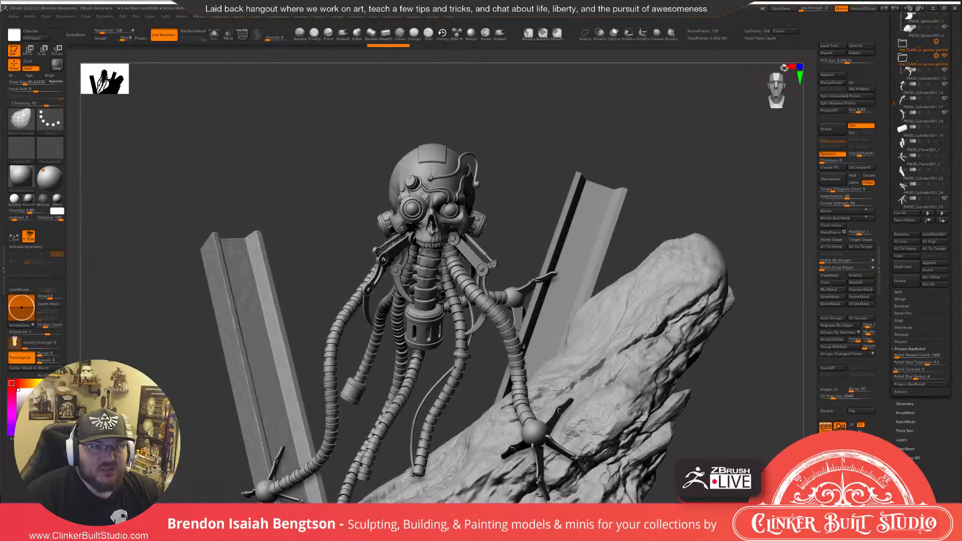
Append a Cylinder3D primitive as a new subtool of the skull sculpture.
{"action": "left_click", "coordinate": [827, 75]}
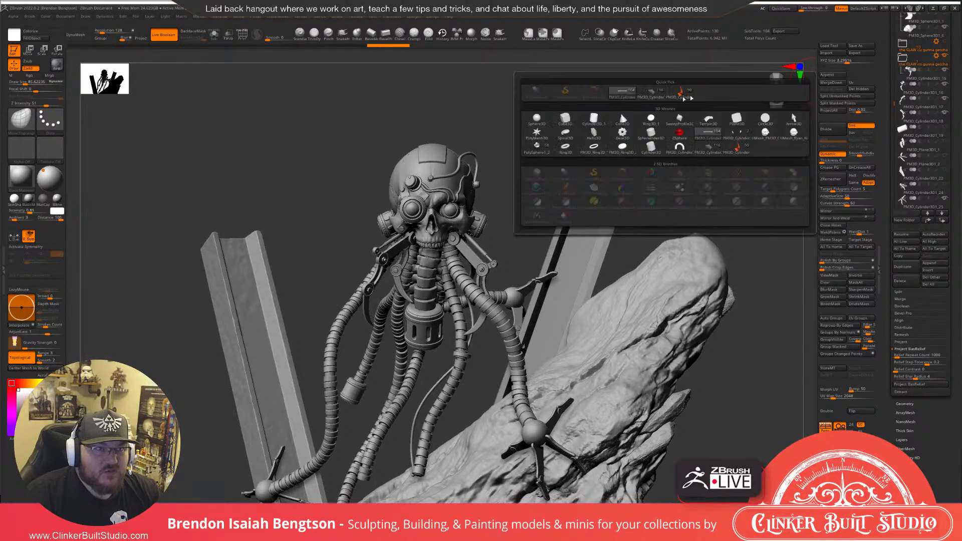
{"action": "left_click", "coordinate": [594, 120]}
{"action": "left_click_drag", "start_coordinate": [680, 172], "coordinate": [637, 127], "text": "alt"}
{"action": "left_click_drag", "start_coordinate": [515, 443], "coordinate": [559, 159], "text": "alt"}
{"action": "mouse_move", "coordinate": [594, 369]}
{"action": "left_mouse_down", "text": "alt"}
{"action": "mouse_move", "coordinate": [593, 195]}
{"action": "mouse_move", "coordinate": [576, 281]}
{"action": "left_mouse_up", "text": "alt"}
{"action": "mouse_move", "coordinate": [515, 269]}
{"action": "left_mouse_down"}
{"action": "mouse_move", "coordinate": [554, 305]}
{"action": "mouse_move", "coordinate": [515, 269]}
{"action": "left_mouse_up"}
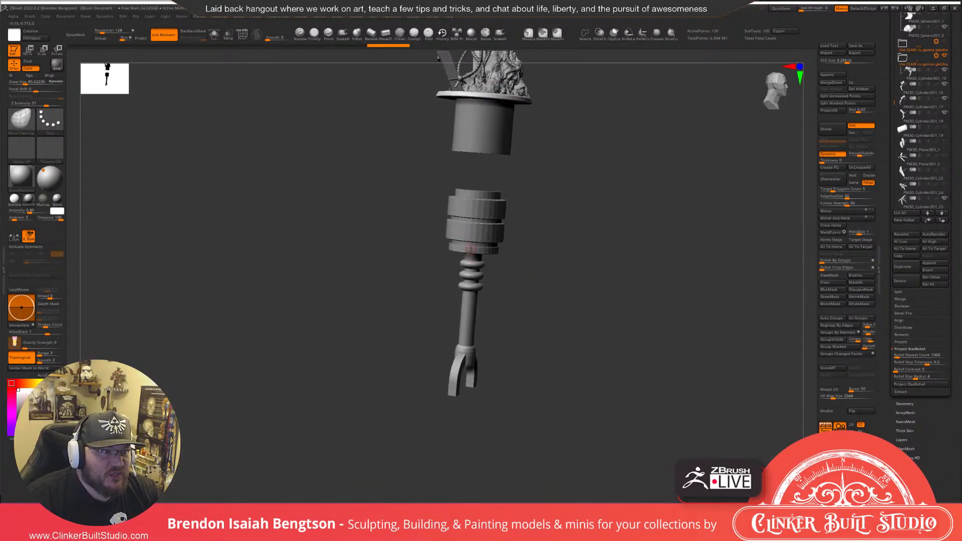
{"action": "mouse_move", "coordinate": [524, 320]}
{"action": "left_mouse_down"}
{"action": "mouse_move", "coordinate": [496, 293]}
{"action": "mouse_move", "coordinate": [490, 271]}
{"action": "left_mouse_up"}
{"action": "left_click_drag", "start_coordinate": [570, 256], "coordinate": [569, 332], "text": "alt"}
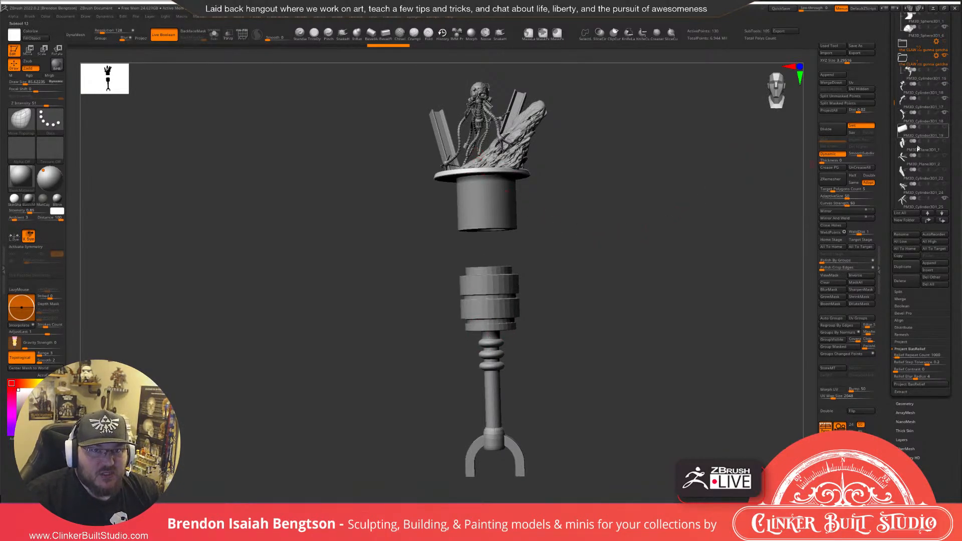
Show the ring-ended handle subtool and move it sideways, clear of the forked handle.
{"action": "left_click_drag", "start_coordinate": [895, 103], "coordinate": [896, 172]}
{"action": "left_click", "coordinate": [944, 129]}
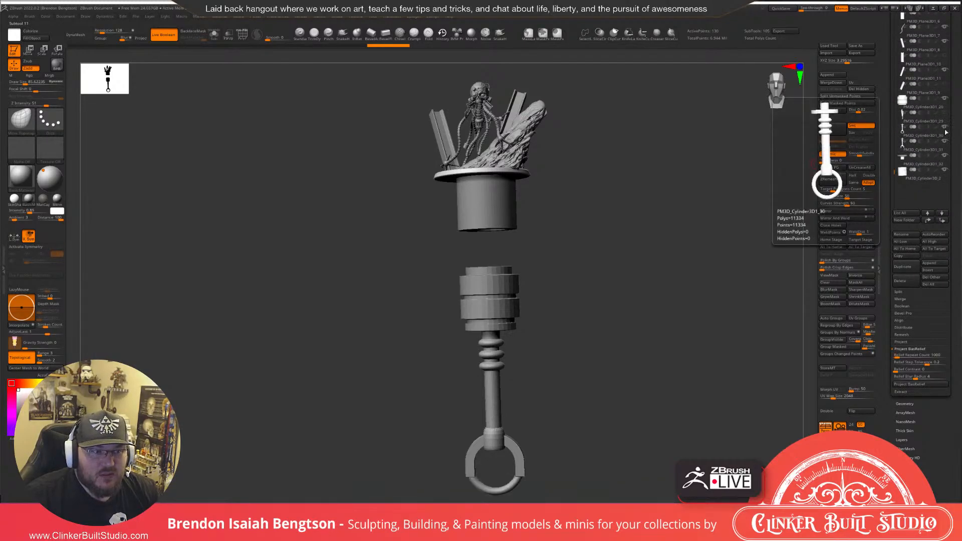
{"action": "left_click", "coordinate": [912, 135]}
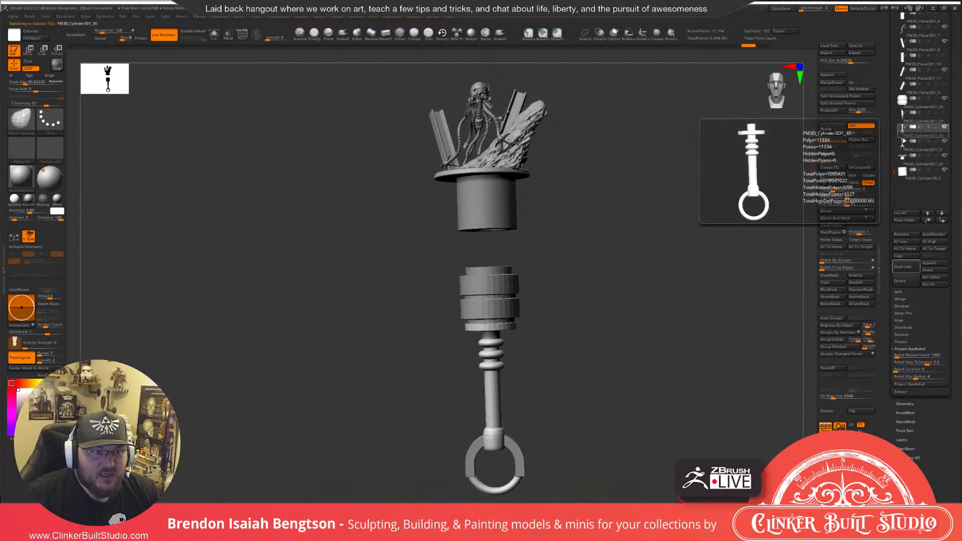
{"action": "key", "text": "w"}
{"action": "left_click_drag", "start_coordinate": [530, 339], "coordinate": [524, 331], "text": "shift"}
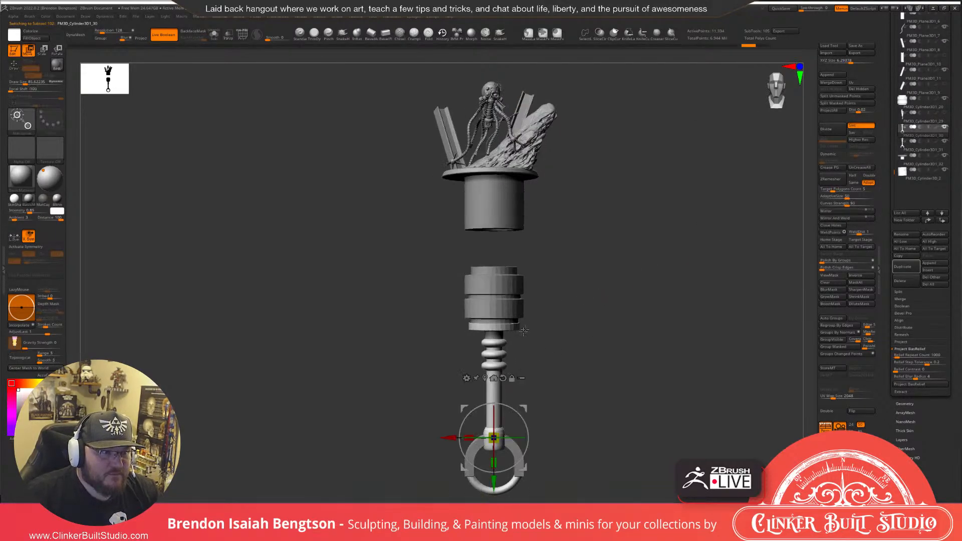
{"action": "left_click_drag", "start_coordinate": [456, 439], "coordinate": [529, 439]}
Show the curved tentacle-like tubes subtool and move it away from the handle, opposite the ring-ended piece.
{"action": "left_click", "coordinate": [906, 120]}
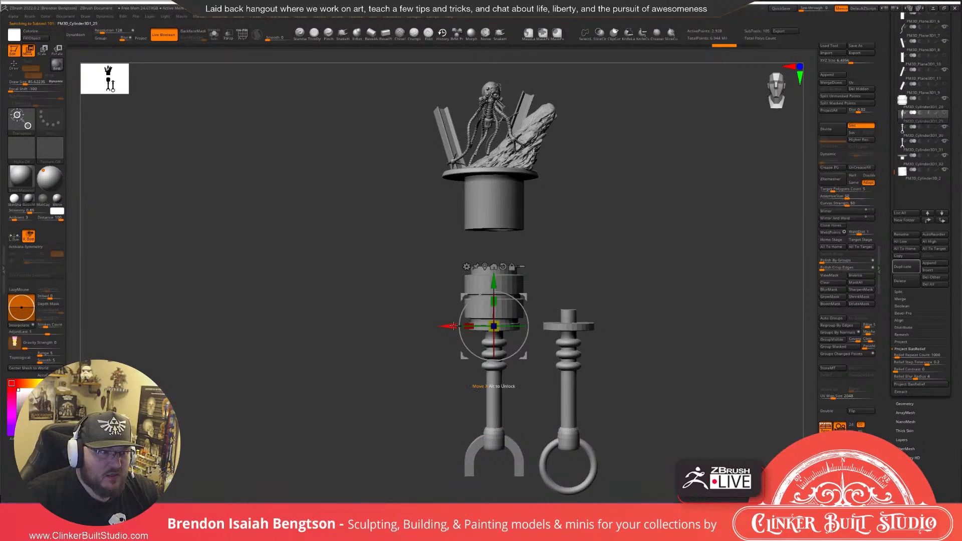
{"action": "left_click_drag", "start_coordinate": [453, 326], "coordinate": [394, 326]}
{"action": "key", "text": "ctrl+z"}
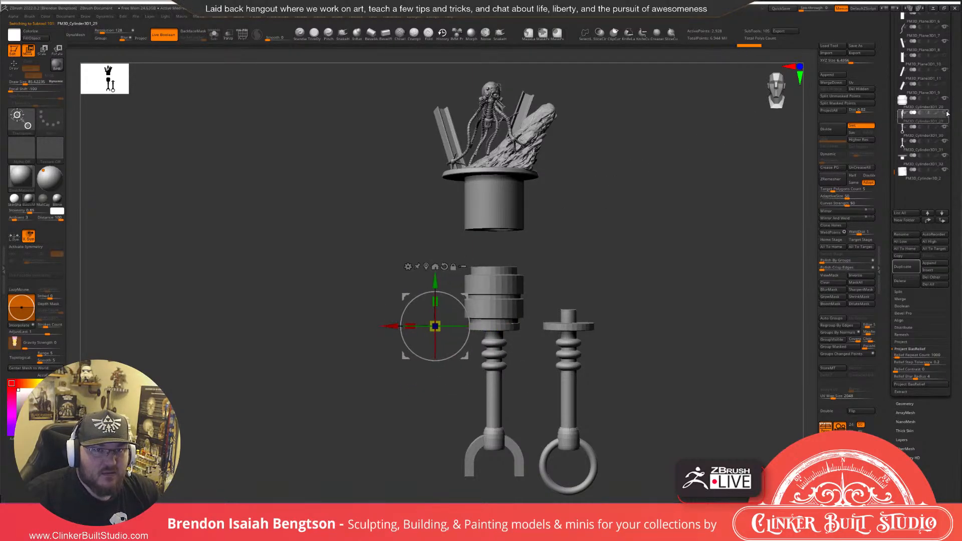
{"action": "mouse_move", "coordinate": [941, 116]}
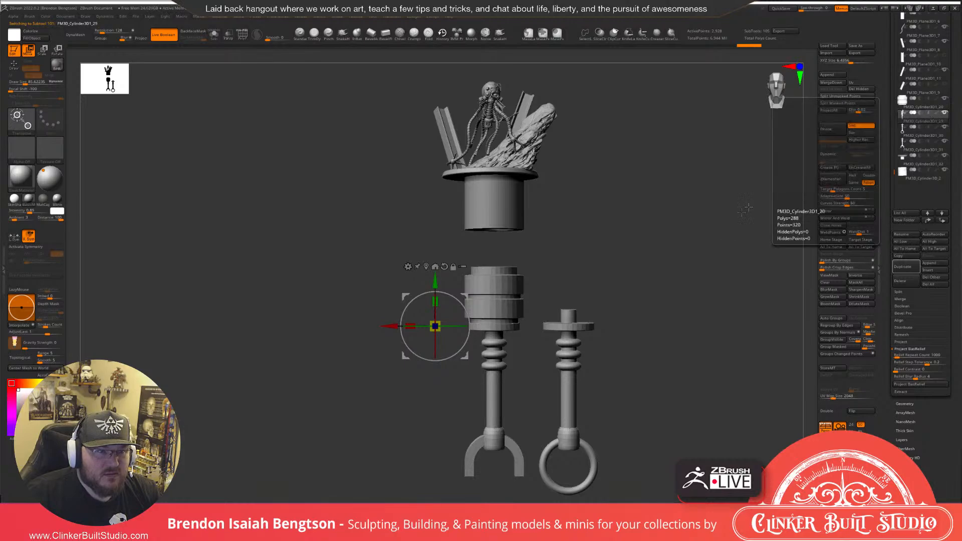
{"action": "mouse_move", "coordinate": [726, 221]}
{"action": "left_mouse_down"}
{"action": "mouse_move", "coordinate": [715, 232]}
{"action": "mouse_move", "coordinate": [709, 224]}
{"action": "left_mouse_up"}
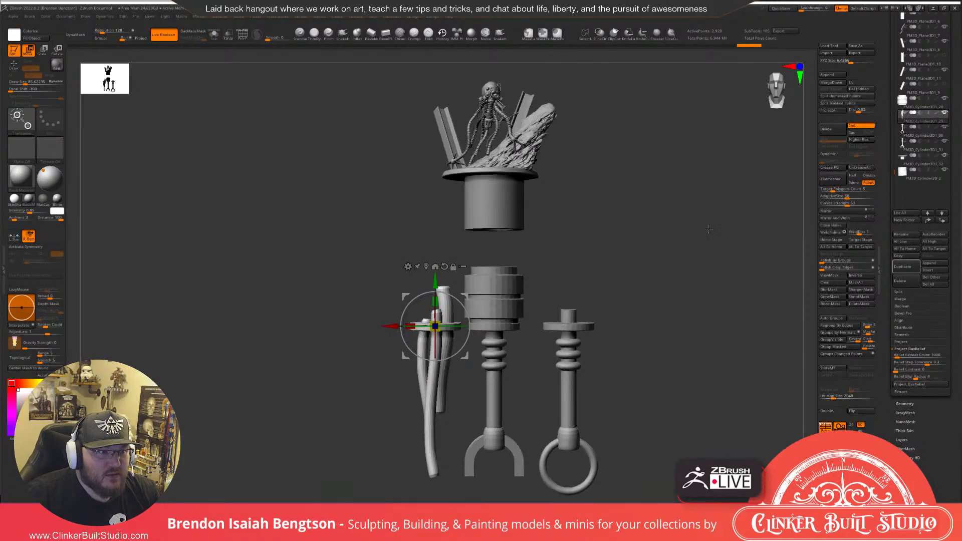
{"action": "left_click_drag", "start_coordinate": [646, 279], "coordinate": [648, 279]}
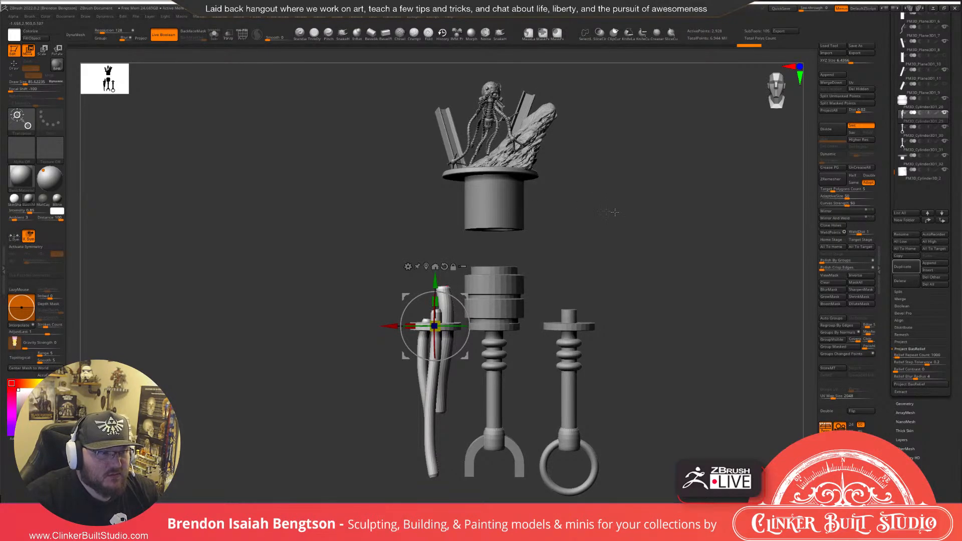
{"action": "mouse_move", "coordinate": [650, 219]}
{"action": "left_mouse_down"}
{"action": "mouse_move", "coordinate": [683, 230]}
{"action": "mouse_move", "coordinate": [673, 221]}
{"action": "mouse_move", "coordinate": [655, 232]}
{"action": "left_mouse_up"}
Undo the sideways moves of the curved tubes and the ring-ended handle.
{"action": "key", "text": "ctrl+z"}
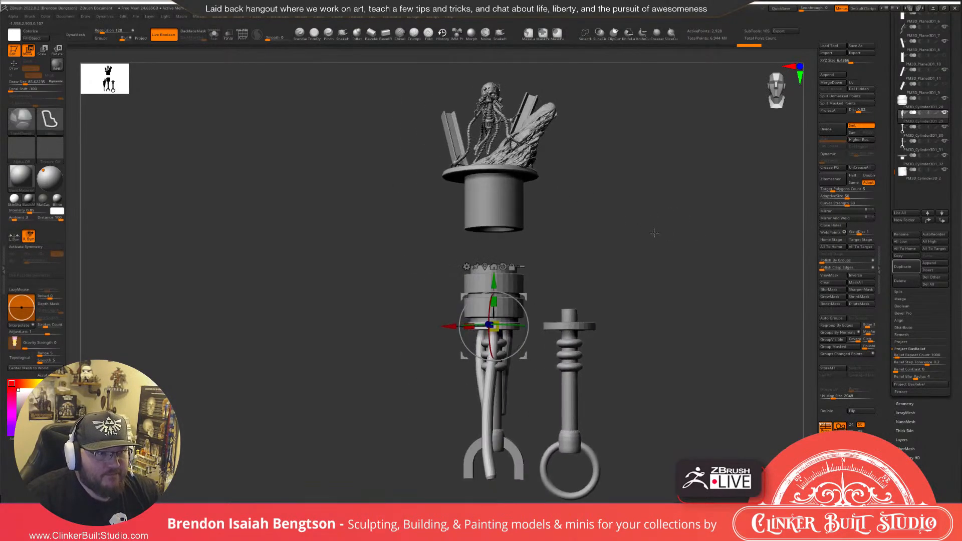
{"action": "left_click", "coordinate": [576, 330], "text": "alt"}
{"action": "key", "text": "ctrl+z"}
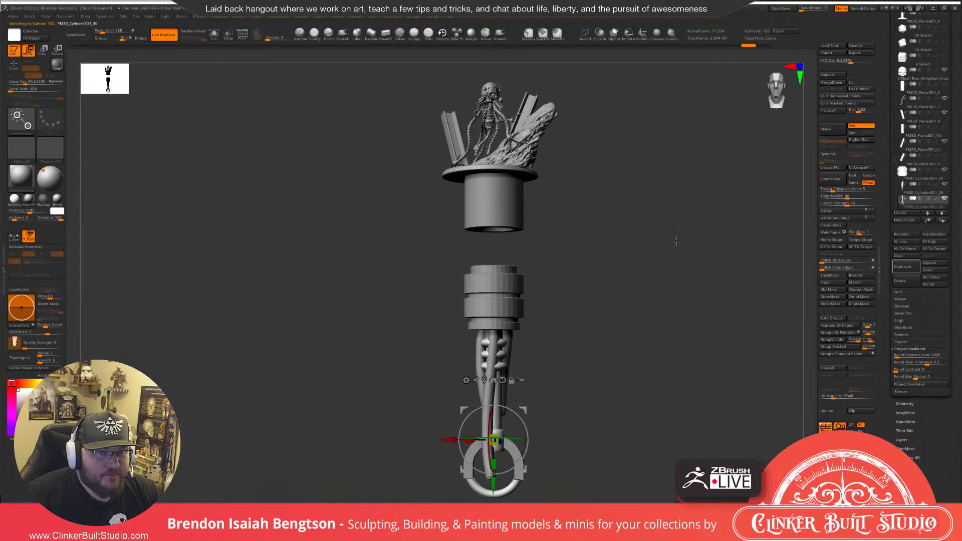
Hide the grip, curved tubes, ring-ended handle, forked handle and end disc subtools, and select the new cylinder.
{"action": "left_click", "coordinate": [944, 182]}
{"action": "left_click", "coordinate": [944, 183]}
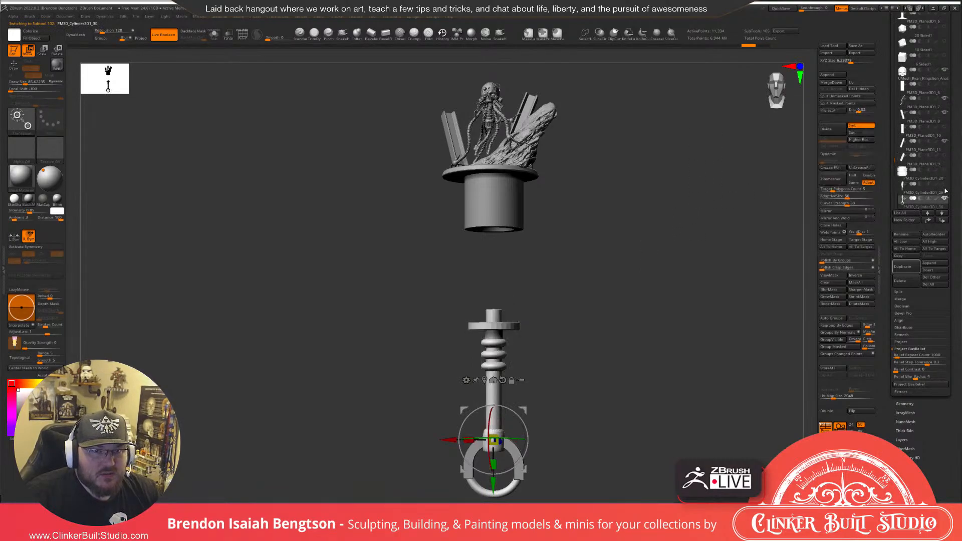
{"action": "left_click", "coordinate": [945, 198]}
{"action": "left_click_drag", "start_coordinate": [895, 161], "coordinate": [894, 176]}
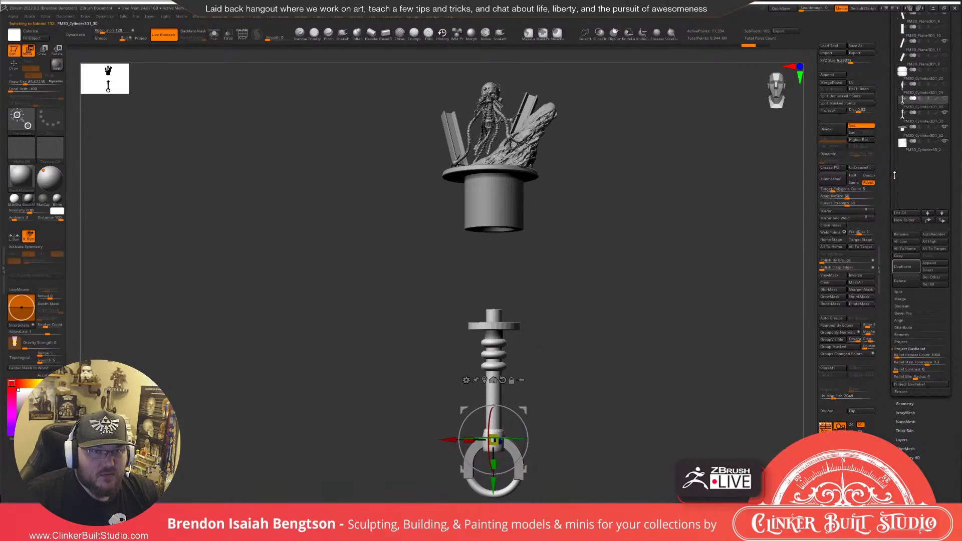
{"action": "left_click", "coordinate": [902, 162]}
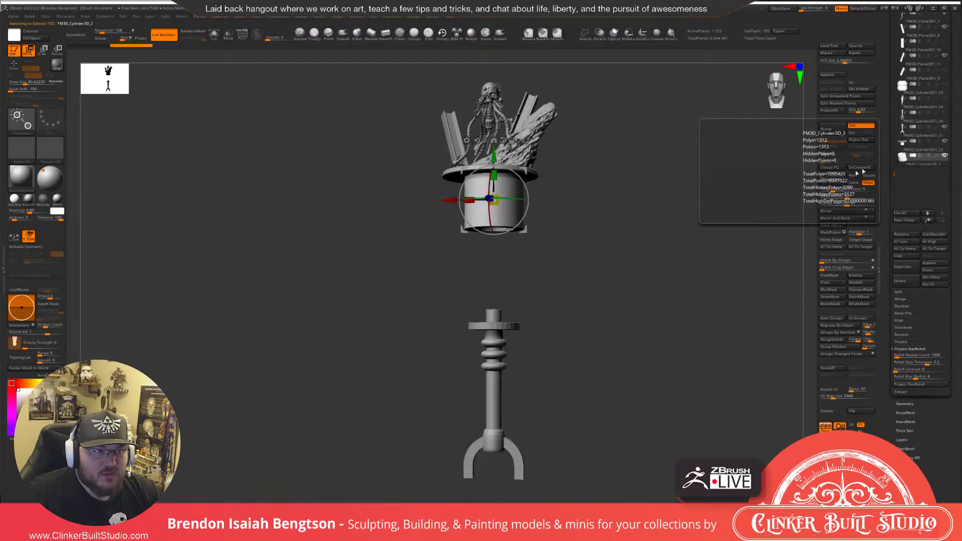
{"action": "left_click", "coordinate": [944, 127]}
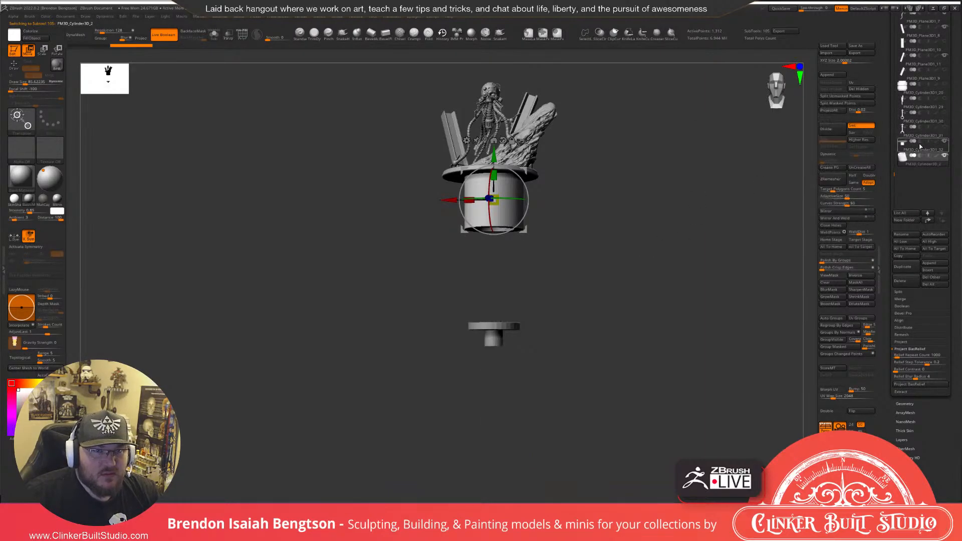
{"action": "left_click", "coordinate": [945, 143]}
Move the cylinder straight up over the skull above the base and isolate it with Solo.
{"action": "left_click_drag", "start_coordinate": [707, 223], "coordinate": [666, 332], "text": "shift"}
{"action": "left_click_drag", "start_coordinate": [454, 352], "coordinate": [453, 46]}
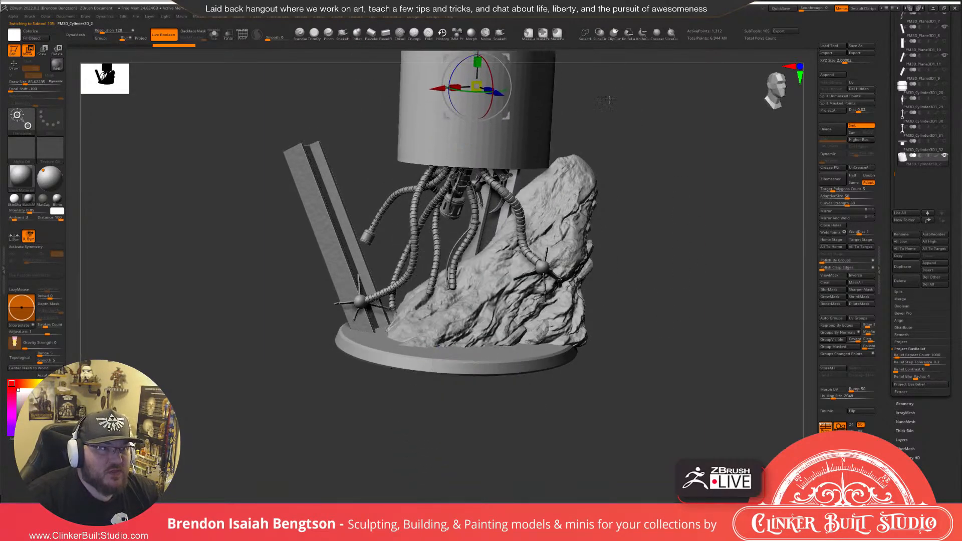
{"action": "left_click_drag", "start_coordinate": [671, 145], "coordinate": [639, 217]}
{"action": "key", "text": "alt+s"}
{"action": "left_click_drag", "start_coordinate": [683, 214], "coordinate": [797, 130]}
Switch the active tool to the Cylinder3D primitive and frame it in view.
{"action": "scroll", "coordinate": [888, 80], "scroll_direction": "up", "scroll_amount": 5}
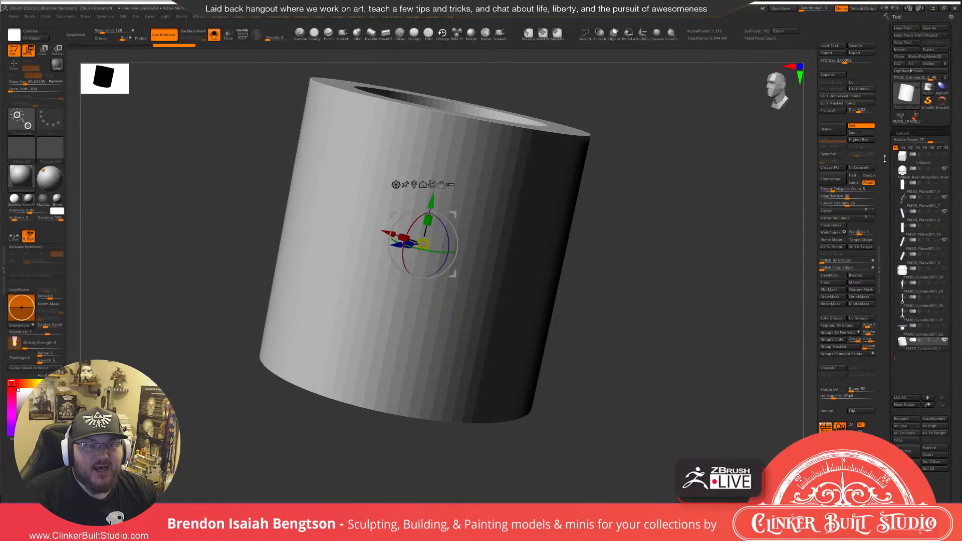
{"action": "left_click", "coordinate": [906, 95]}
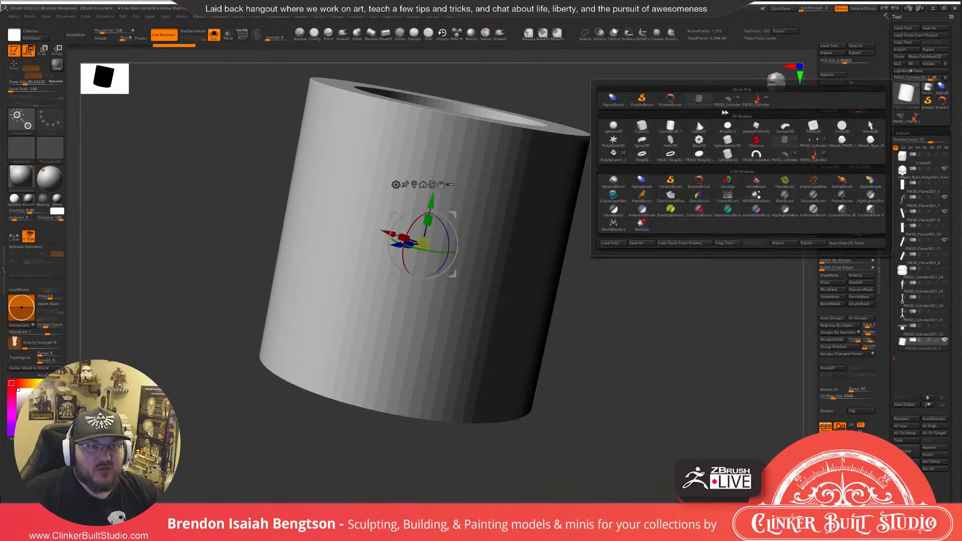
{"action": "left_click", "coordinate": [671, 128]}
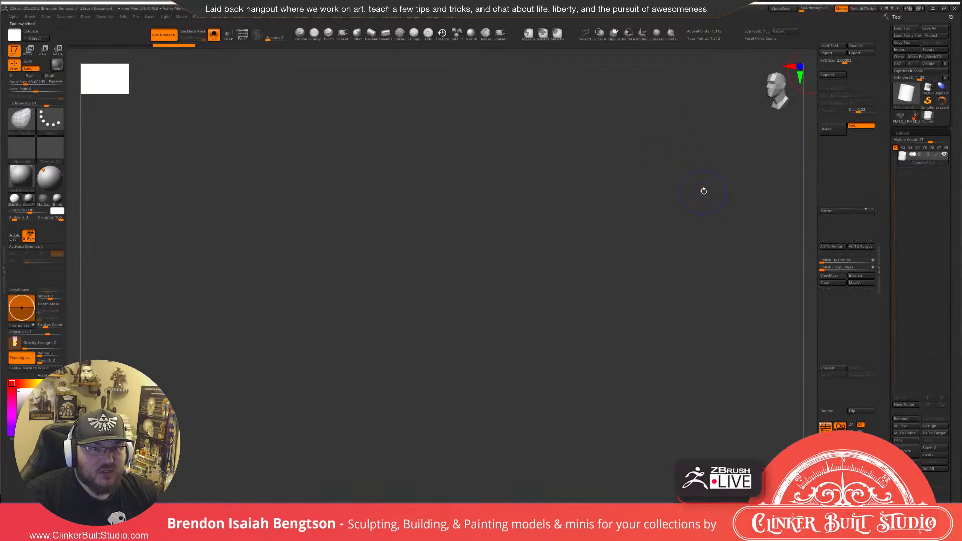
{"action": "key", "text": "f"}
{"action": "mouse_move", "coordinate": [711, 200]}
{"action": "left_mouse_down"}
{"action": "mouse_move", "coordinate": [713, 239]}
{"action": "mouse_move", "coordinate": [715, 201]}
{"action": "mouse_move", "coordinate": [709, 215]}
{"action": "left_mouse_up"}
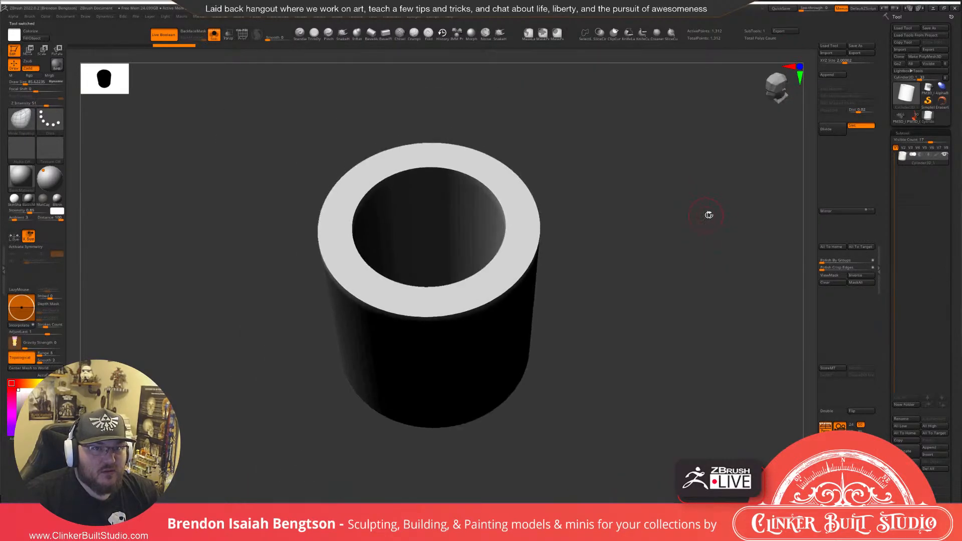
Close the hole in the Cylinder3D primitive by adjusting its Inner Radius in the Initialize settings.
{"action": "left_click_drag", "start_coordinate": [885, 223], "coordinate": [885, 135]}
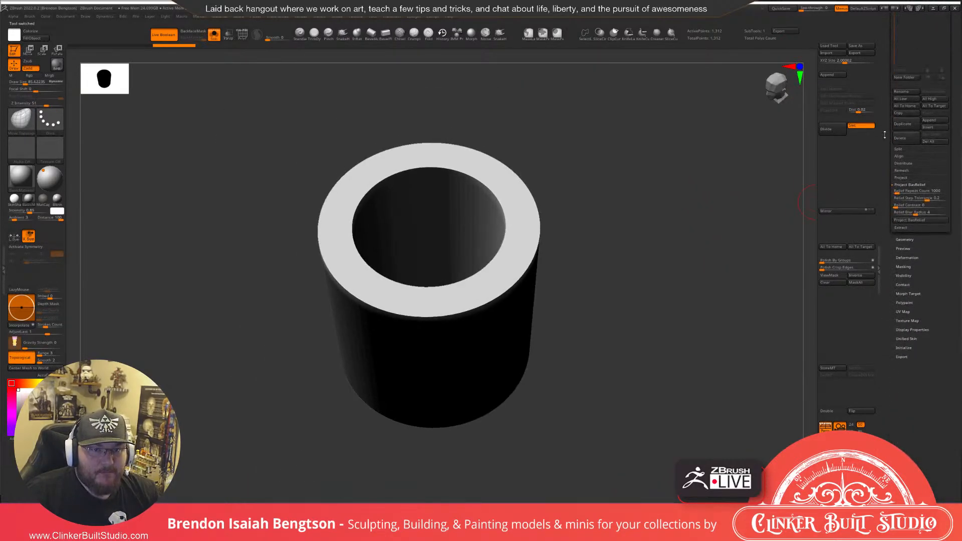
{"action": "left_click", "coordinate": [903, 348]}
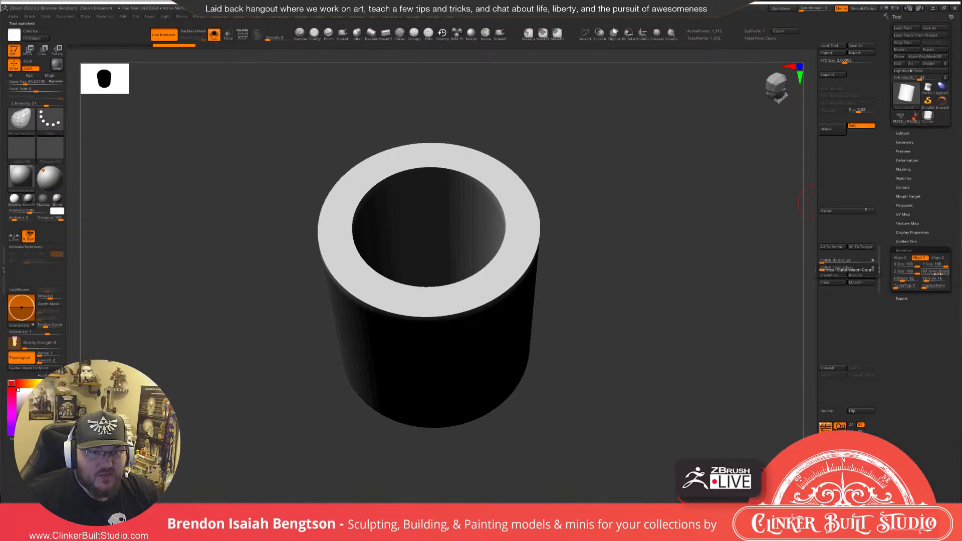
{"action": "left_click_drag", "start_coordinate": [937, 274], "coordinate": [922, 271]}
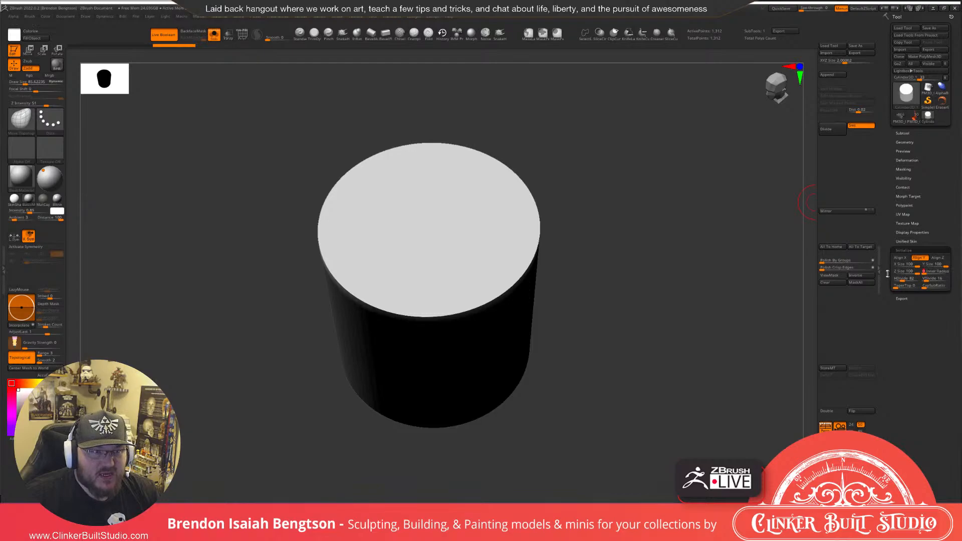
Show the cylinder's polyframe and set its horizontal divisions to 38 and vertical divisions to 4.
{"action": "key", "text": "shift+f"}
{"action": "left_click_drag", "start_coordinate": [696, 279], "coordinate": [698, 238]}
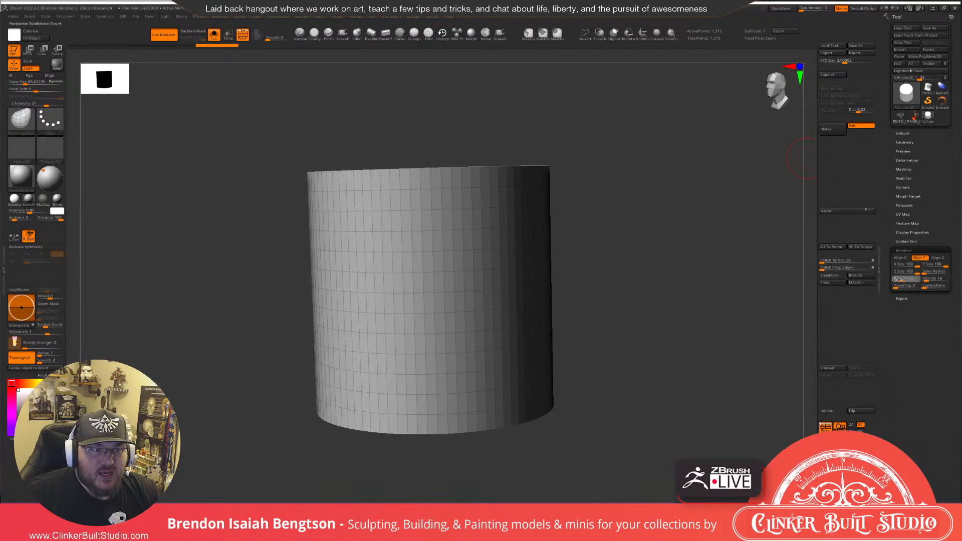
{"action": "left_click_drag", "start_coordinate": [904, 279], "coordinate": [897, 279]}
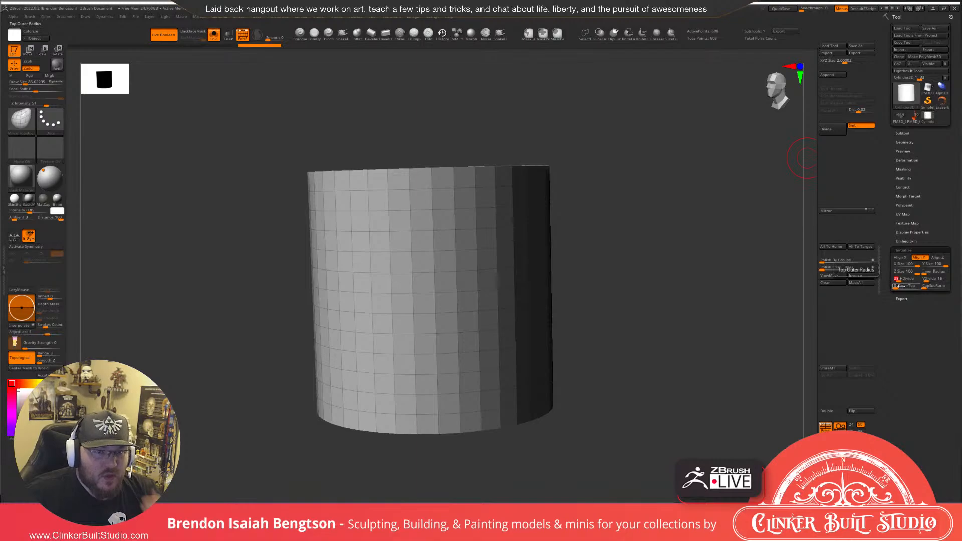
{"action": "left_click_drag", "start_coordinate": [926, 278], "coordinate": [923, 278]}
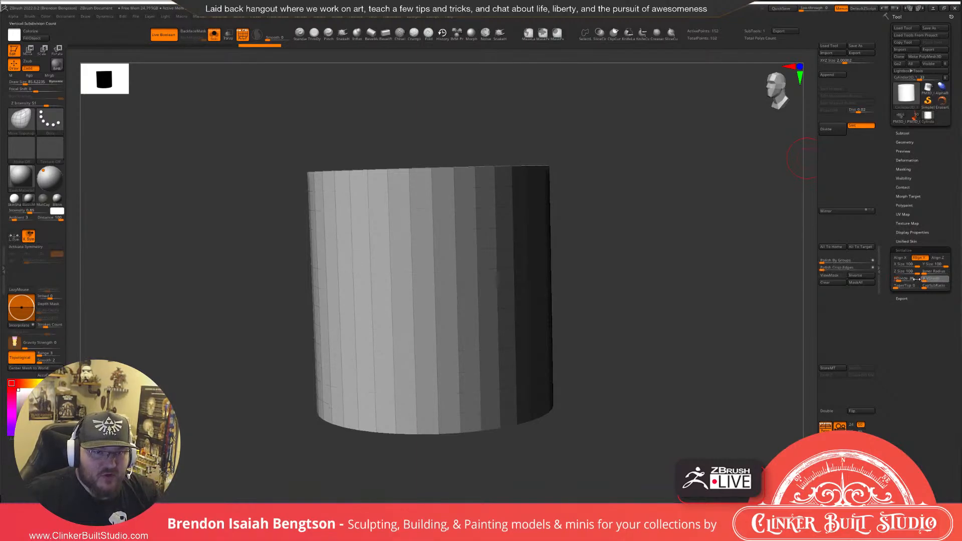
{"action": "left_click_drag", "start_coordinate": [726, 251], "coordinate": [809, 291]}
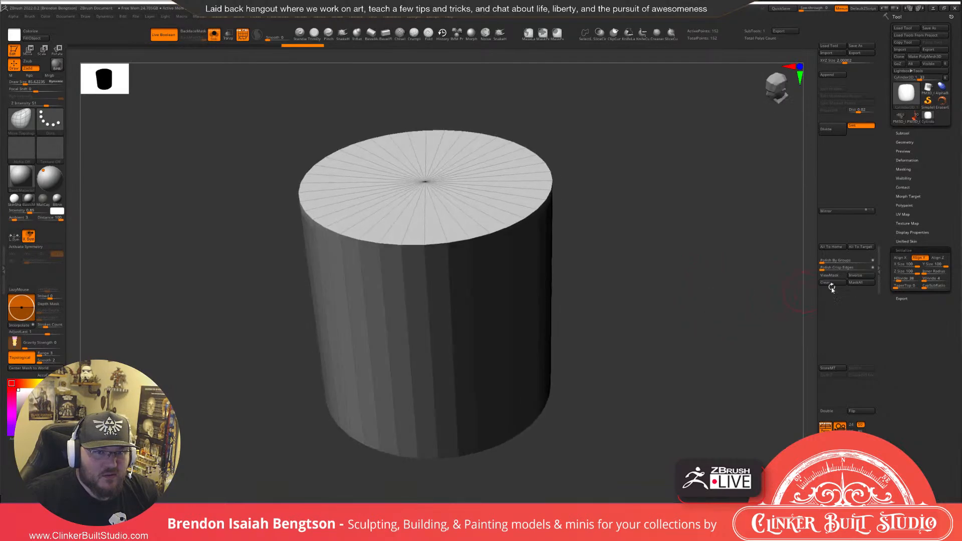
{"action": "left_click_drag", "start_coordinate": [691, 347], "coordinate": [732, 381]}
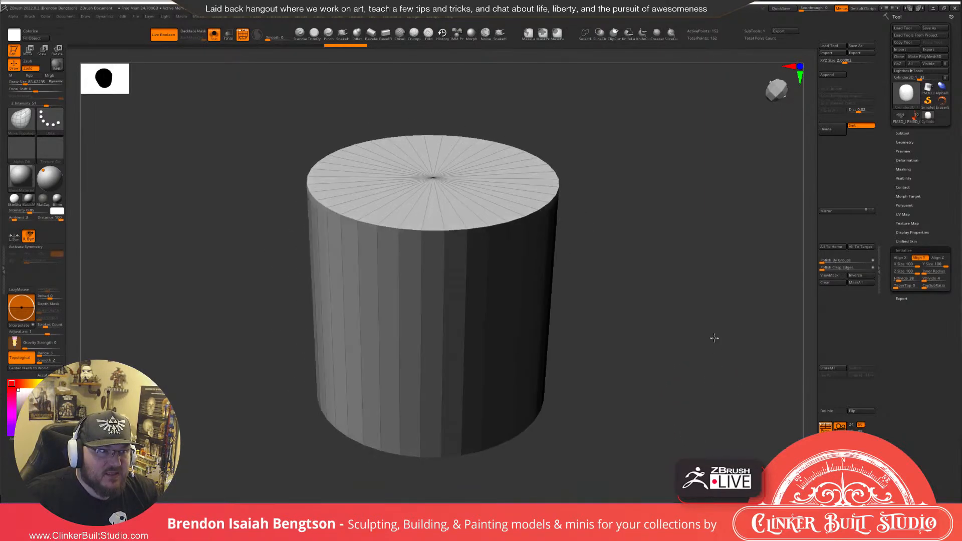
Switch back to the skull figure tool and turn off Solo to show its visible subtools.
{"action": "left_click", "coordinate": [924, 56]}
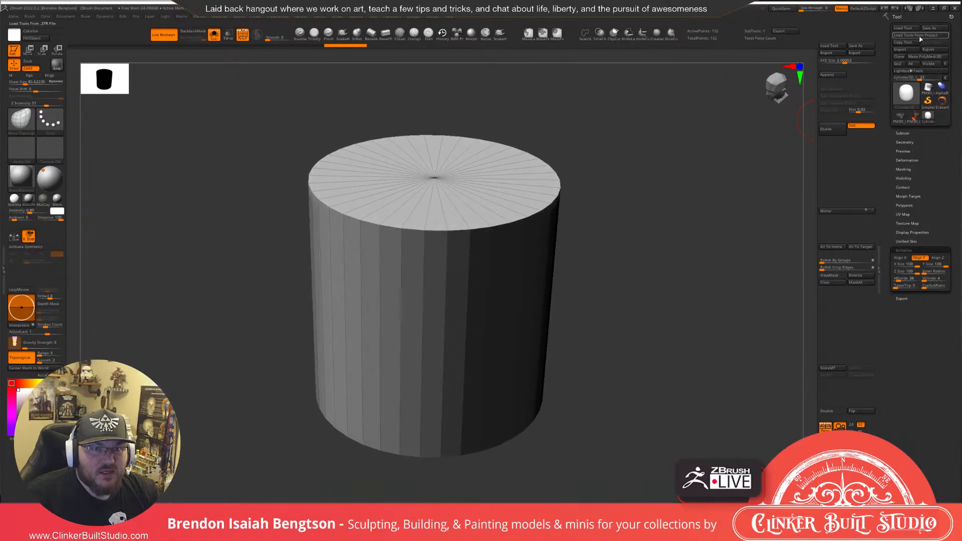
{"action": "left_click", "coordinate": [927, 88]}
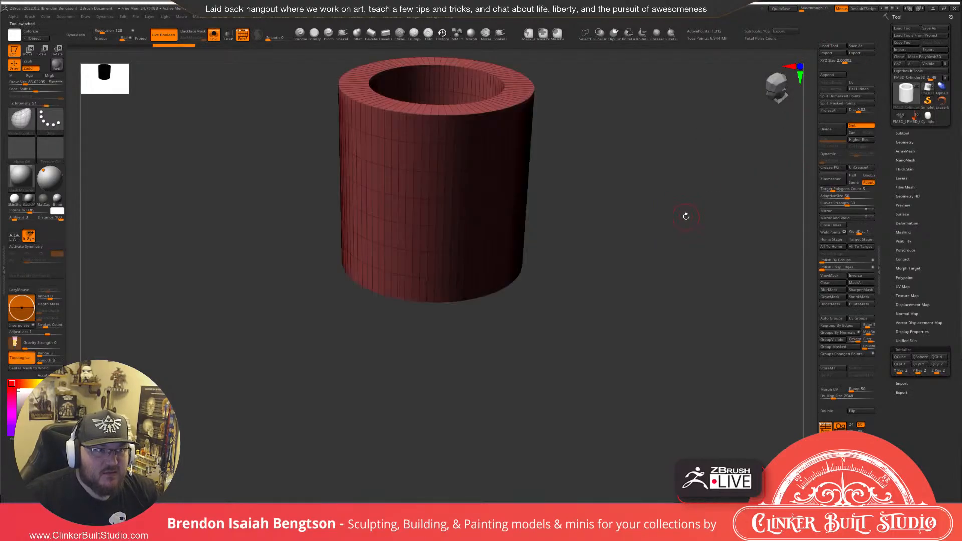
{"action": "left_click_drag", "start_coordinate": [686, 217], "coordinate": [674, 248]}
{"action": "key", "text": "alt+s"}
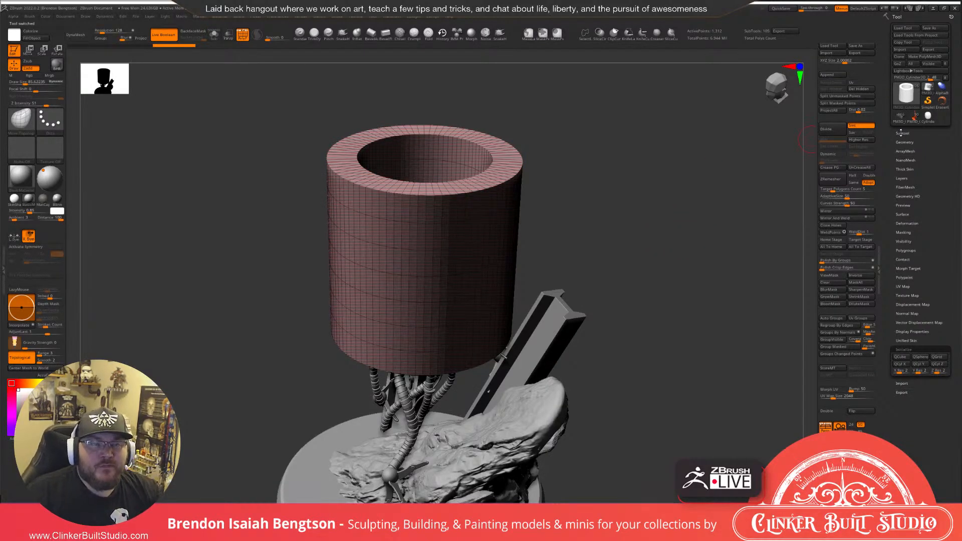
Append the modified solid Cylinder3D_1 primitive to the skull figure as a new subtool.
{"action": "left_click", "coordinate": [838, 76]}
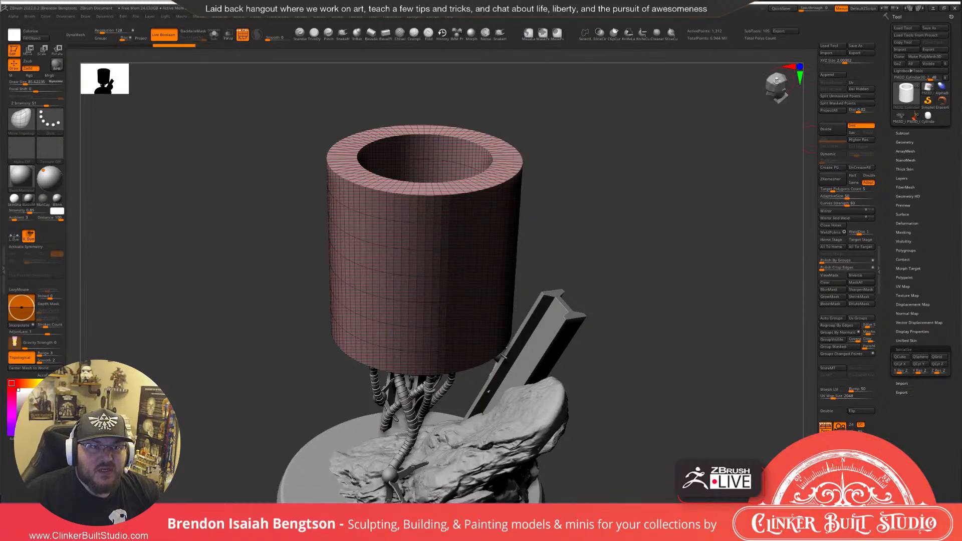
{"action": "left_click", "coordinate": [836, 77]}
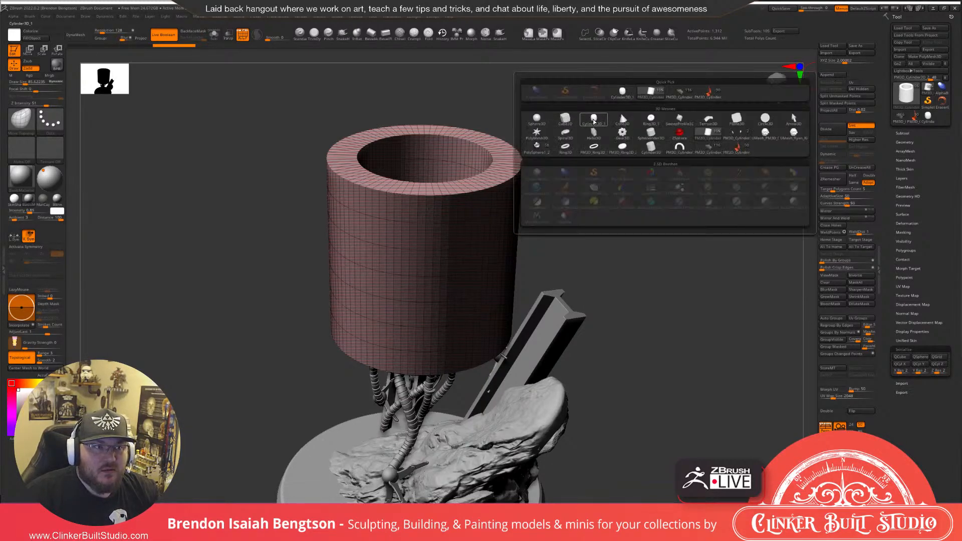
{"action": "mouse_move", "coordinate": [591, 130]}
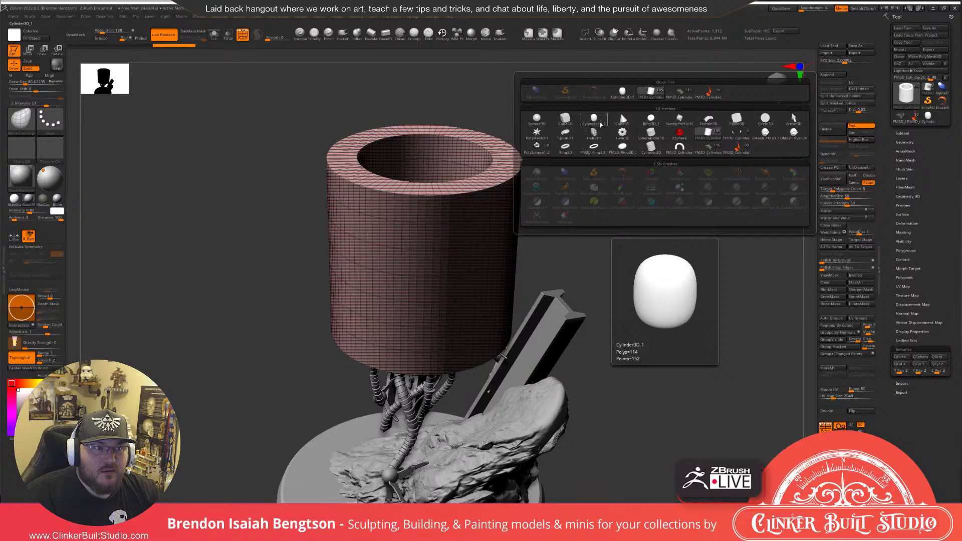
{"action": "left_click", "coordinate": [597, 124]}
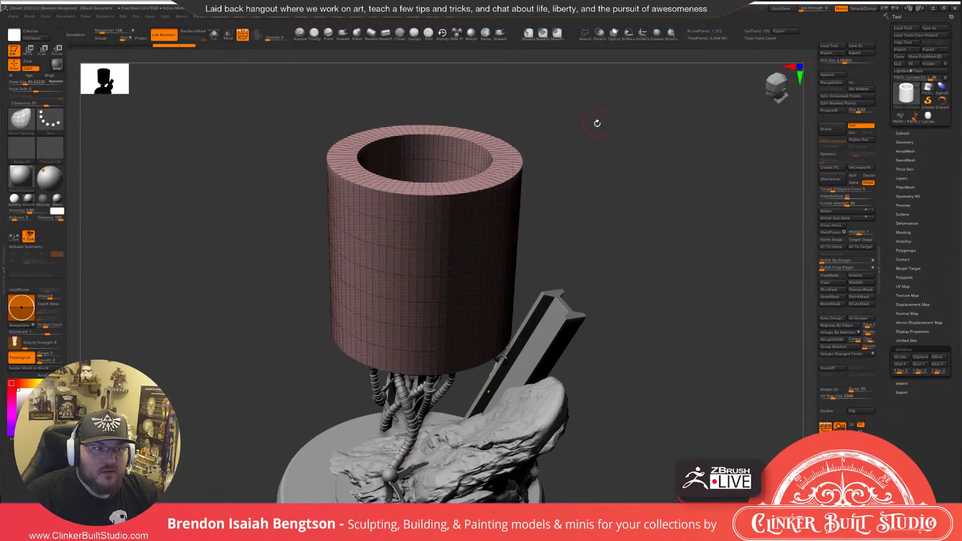
Select the old hollow cylinder above the skull and delete its subtool.
{"action": "left_click_drag", "start_coordinate": [622, 204], "coordinate": [574, 195], "text": "alt"}
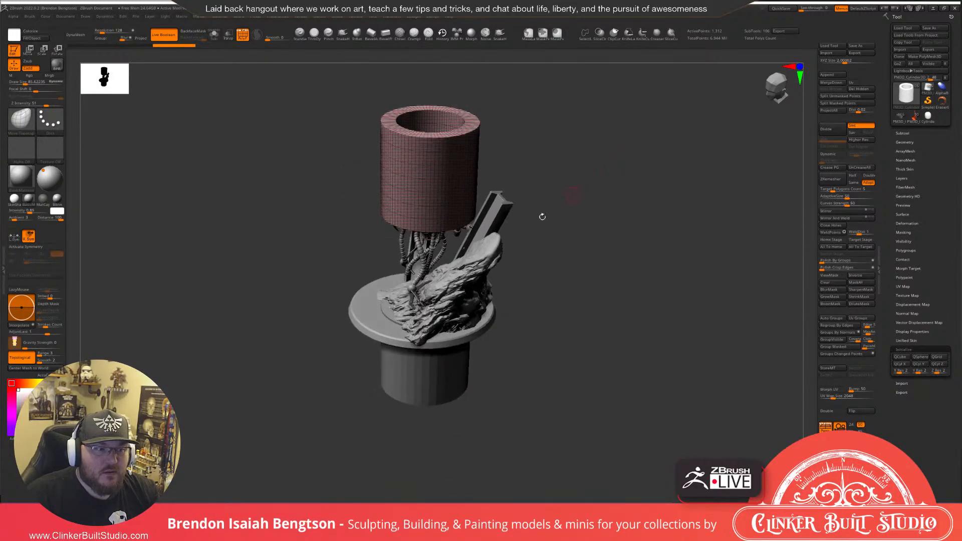
{"action": "left_click", "coordinate": [435, 376], "text": "alt"}
{"action": "left_click_drag", "start_coordinate": [603, 266], "coordinate": [607, 231]}
{"action": "left_click", "coordinate": [445, 158], "text": "alt"}
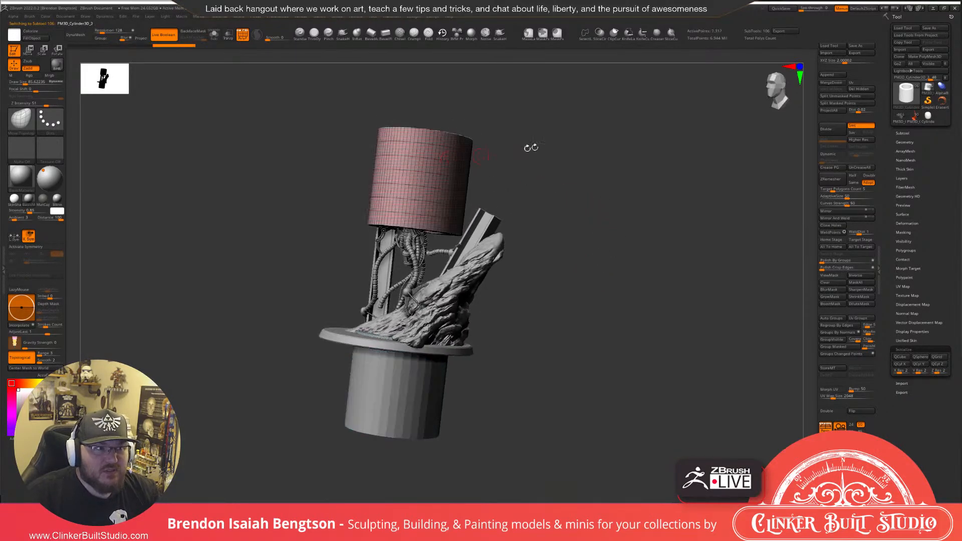
{"action": "left_click", "coordinate": [903, 132]}
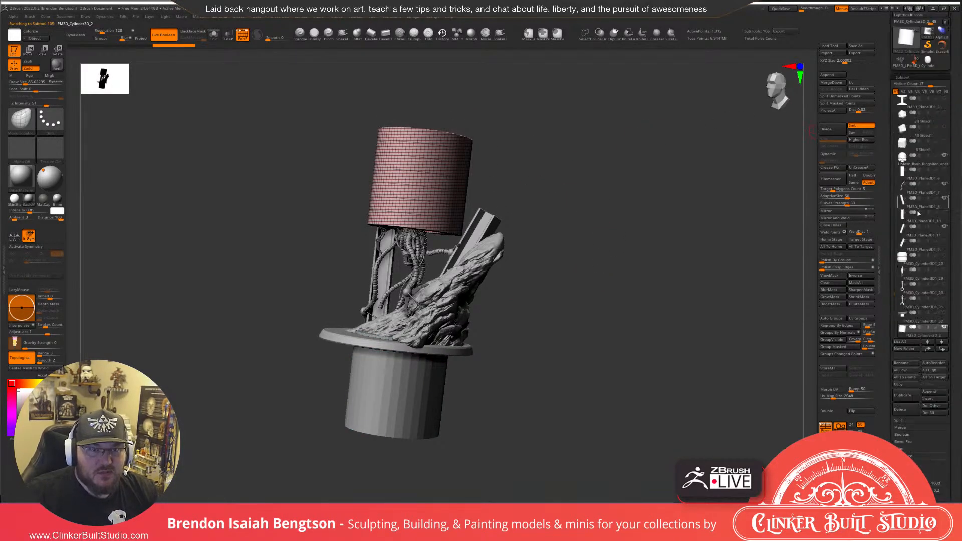
{"action": "left_click", "coordinate": [913, 410]}
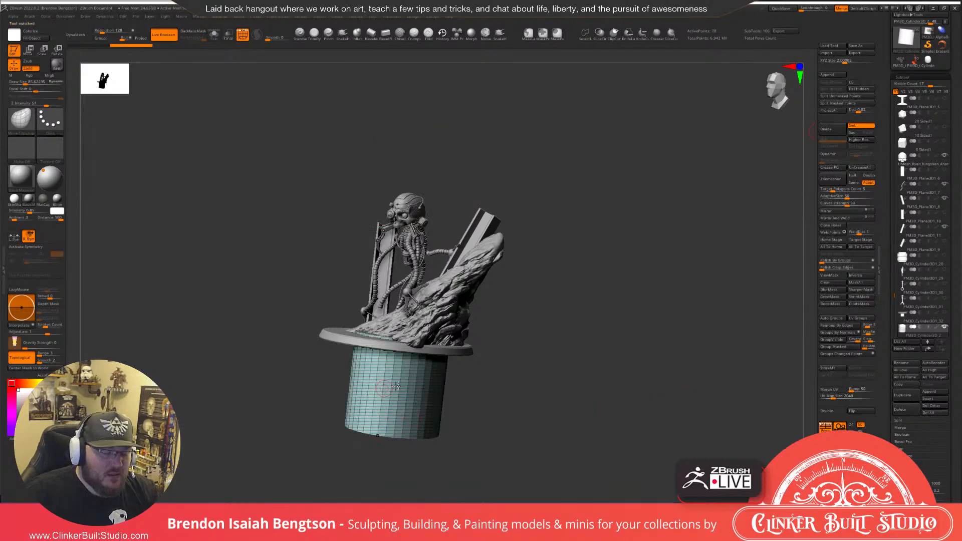
Move the solid cylinder from under the base to above the skull and scale it down uniformly to a small cylinder.
{"action": "key", "text": "w"}
{"action": "left_click_drag", "start_coordinate": [400, 338], "coordinate": [425, 108]}
{"action": "left_click_drag", "start_coordinate": [611, 145], "coordinate": [579, 278], "text": "alt"}
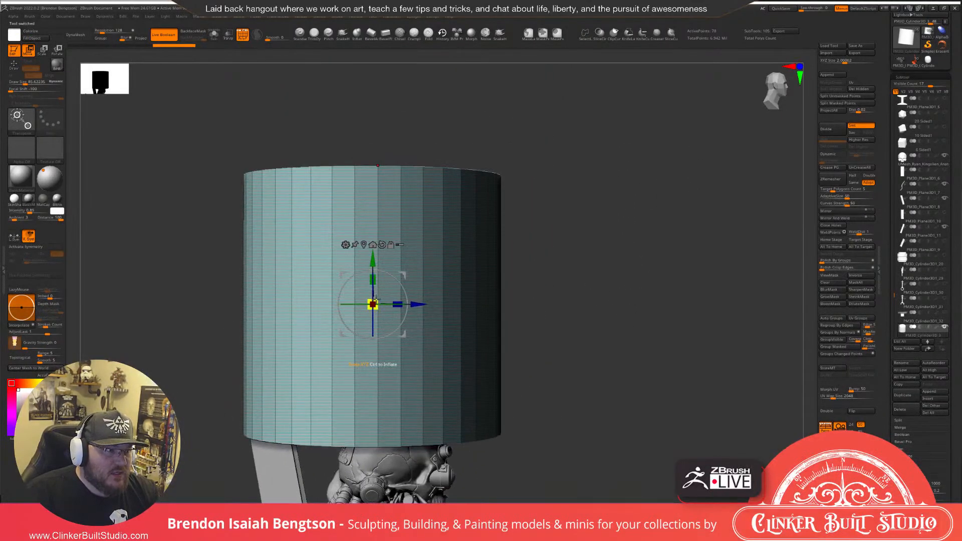
{"action": "left_click_drag", "start_coordinate": [375, 301], "coordinate": [371, 303]}
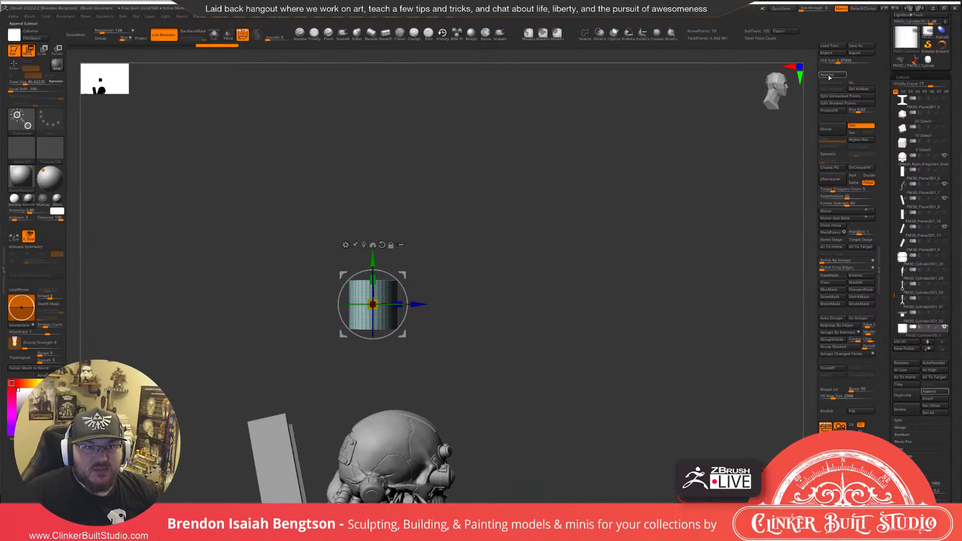
Append a Sphere3D subtool and select the new sphere under the base.
{"action": "left_click", "coordinate": [824, 75]}
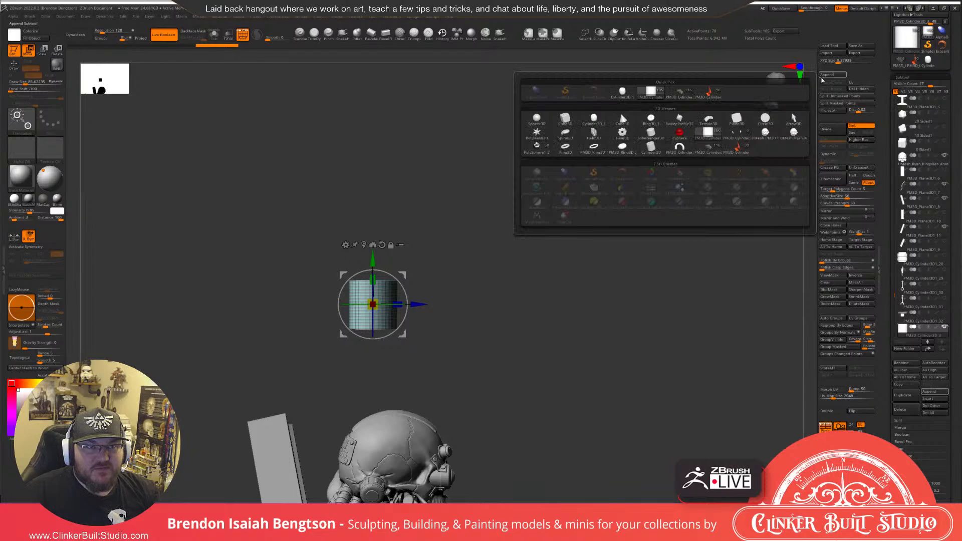
{"action": "left_click", "coordinate": [536, 119]}
{"action": "mouse_move", "coordinate": [594, 214]}
{"action": "left_mouse_down", "text": "alt"}
{"action": "mouse_move", "coordinate": [536, 300]}
{"action": "mouse_move", "coordinate": [536, 198]}
{"action": "left_mouse_up", "text": "alt"}
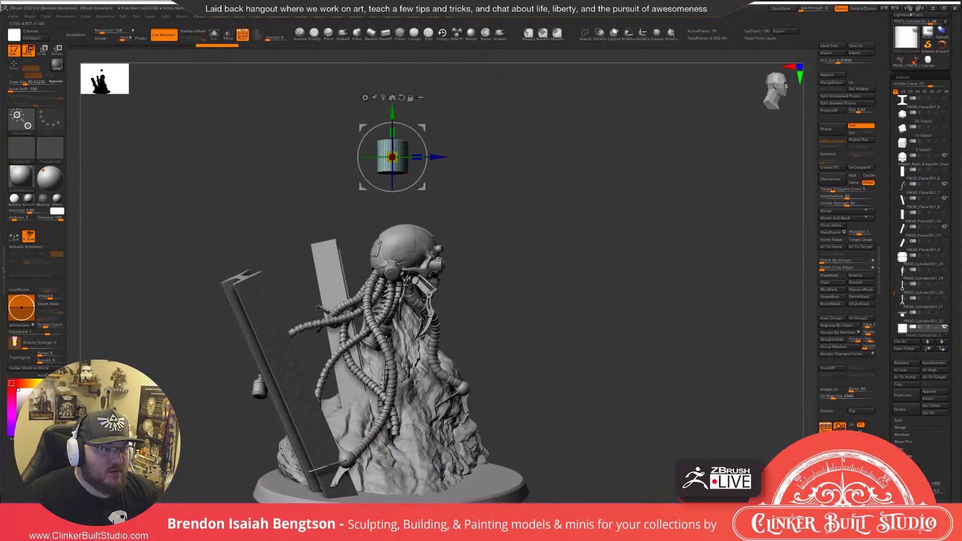
{"action": "left_click_drag", "start_coordinate": [555, 348], "coordinate": [541, 300], "text": "alt"}
{"action": "key", "text": "q"}
{"action": "left_click", "coordinate": [421, 449], "text": "alt"}
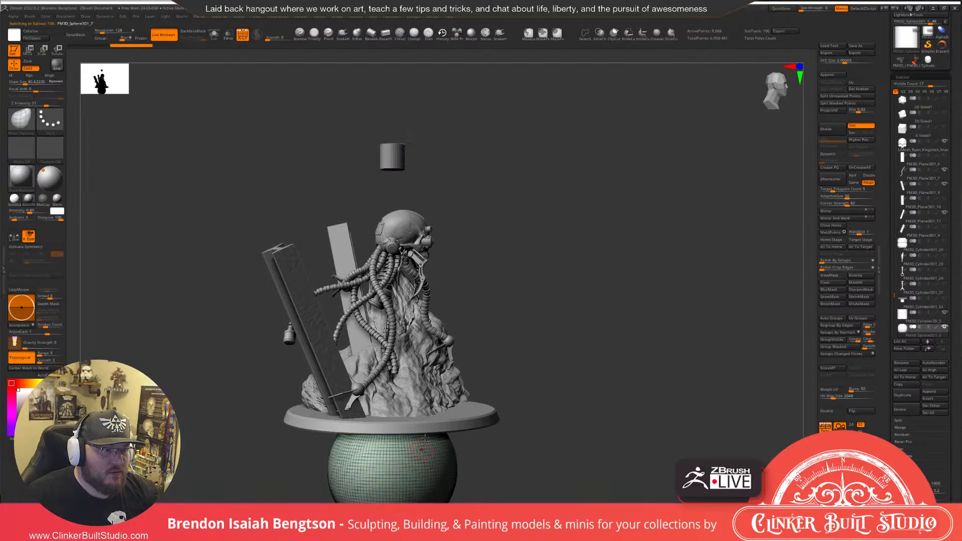
Move the sphere straight up above the skull and scale it down uniformly.
{"action": "key", "text": "w"}
{"action": "left_click_drag", "start_coordinate": [392, 427], "coordinate": [393, 114]}
{"action": "left_click_drag", "start_coordinate": [533, 150], "coordinate": [602, 211], "text": "alt"}
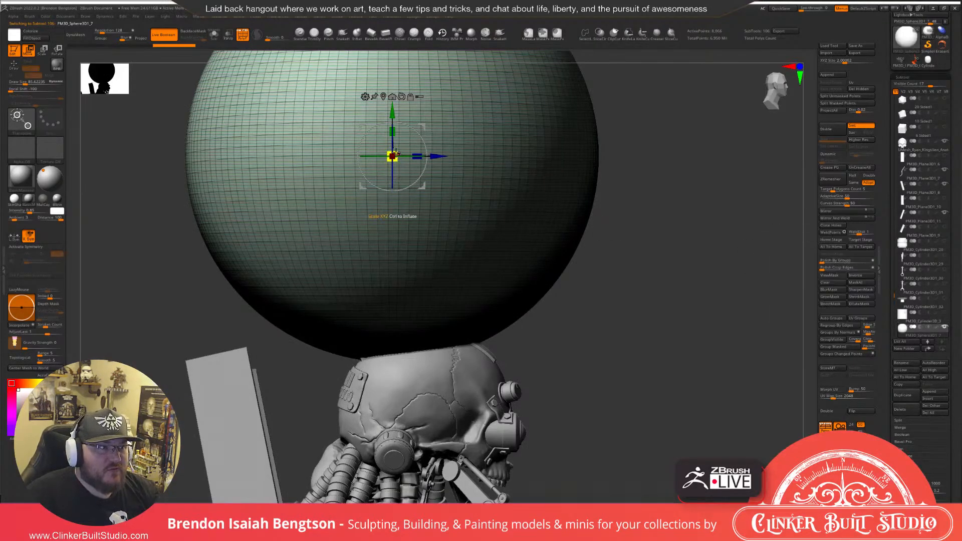
{"action": "left_click_drag", "start_coordinate": [392, 156], "coordinate": [264, 267]}
Reposition the reduced sphere just above the crown of the skull and check its alignment from the front.
{"action": "left_click_drag", "start_coordinate": [522, 184], "coordinate": [554, 294], "text": "alt"}
{"action": "left_click_drag", "start_coordinate": [425, 219], "coordinate": [447, 354]}
{"action": "left_click_drag", "start_coordinate": [556, 347], "coordinate": [538, 245], "text": "alt"}
{"action": "left_click_drag", "start_coordinate": [453, 298], "coordinate": [488, 298]}
{"action": "left_click_drag", "start_coordinate": [646, 301], "coordinate": [553, 304]}
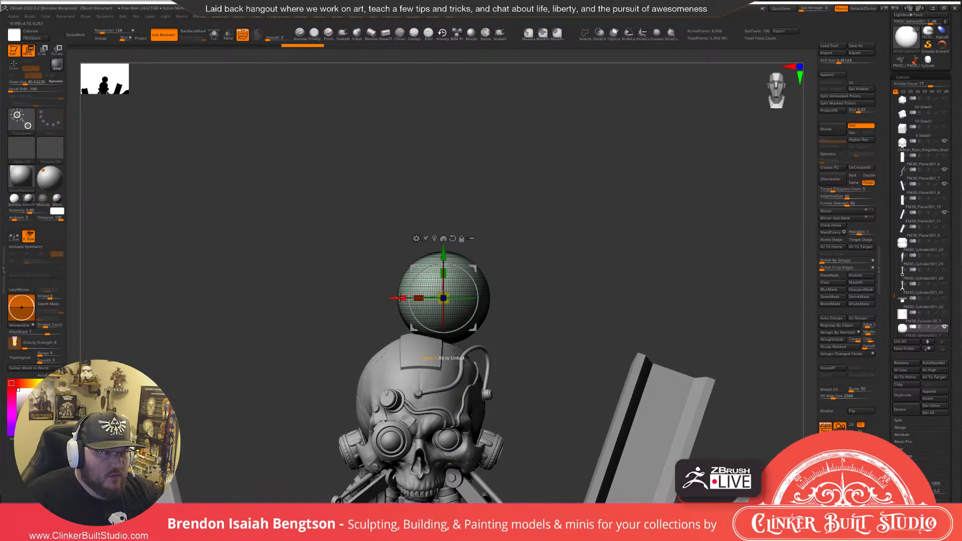
Shrink the sphere further and lower it onto the skull's crown, stretching its height by about 1.19.
{"action": "left_click_drag", "start_coordinate": [551, 230], "coordinate": [657, 206]}
{"action": "left_click_drag", "start_coordinate": [445, 292], "coordinate": [420, 313]}
{"action": "left_click_drag", "start_coordinate": [443, 252], "coordinate": [443, 276]}
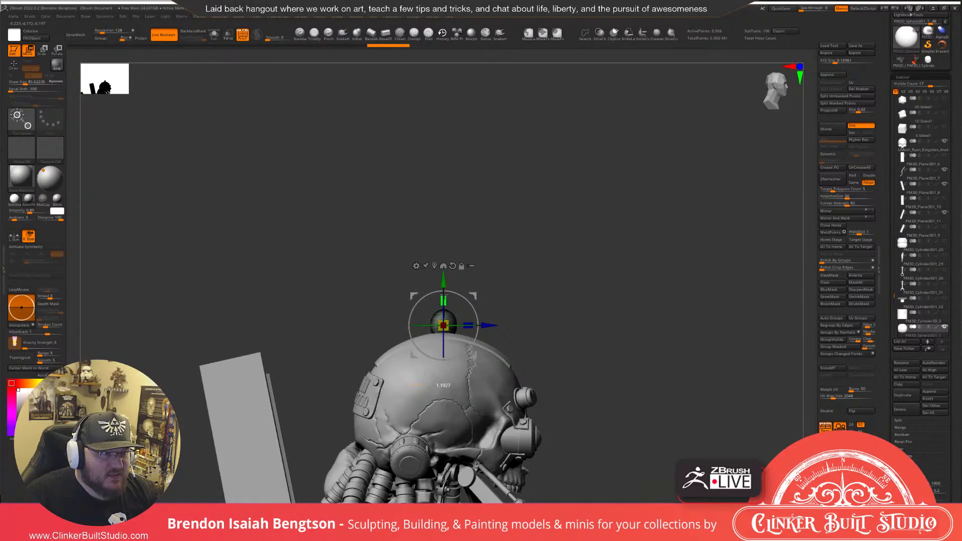
{"action": "right_click_drag", "start_coordinate": [579, 245], "coordinate": [599, 308], "text": "ctrl"}
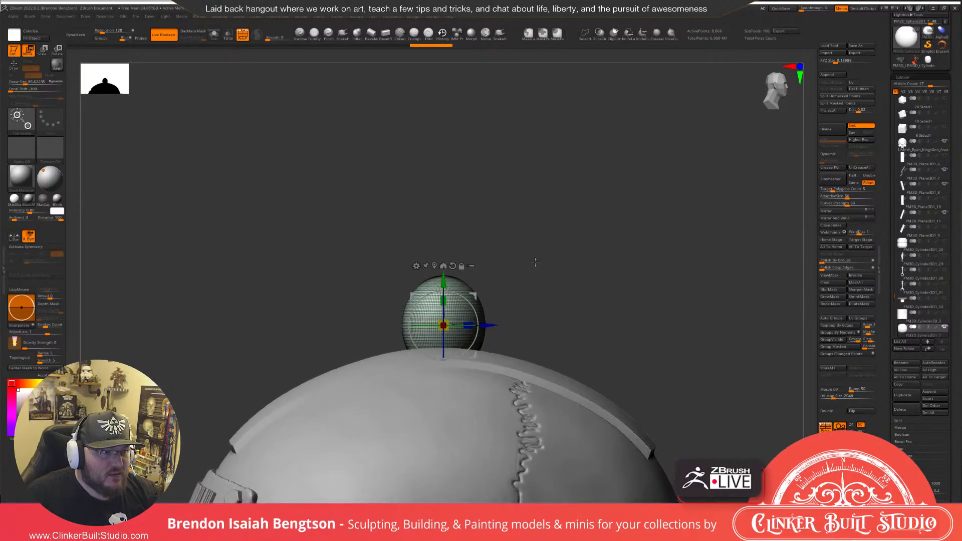
Isolate the sphere with Solo and cut off its upper part along a straight horizontal line.
{"action": "key", "text": "q"}
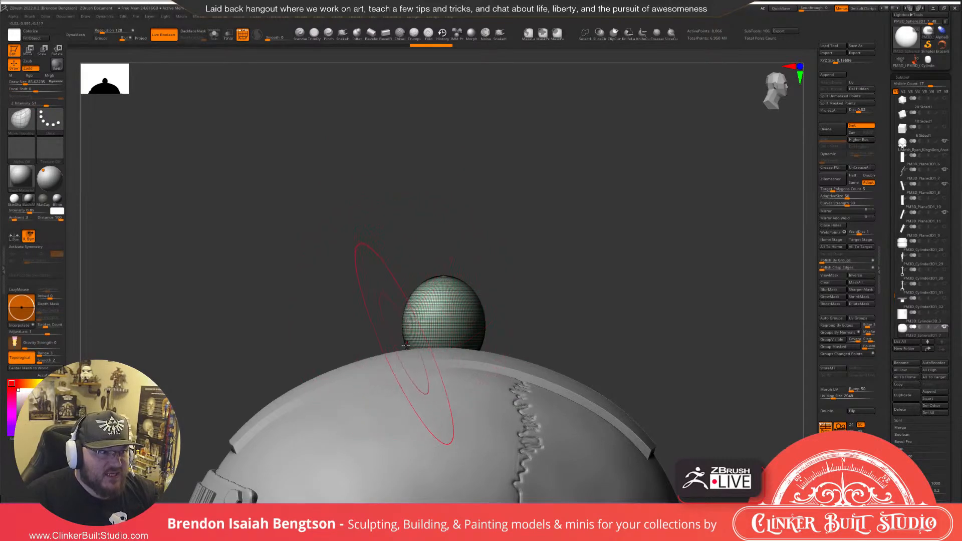
{"action": "right_click_drag", "start_coordinate": [599, 276], "coordinate": [576, 270]}
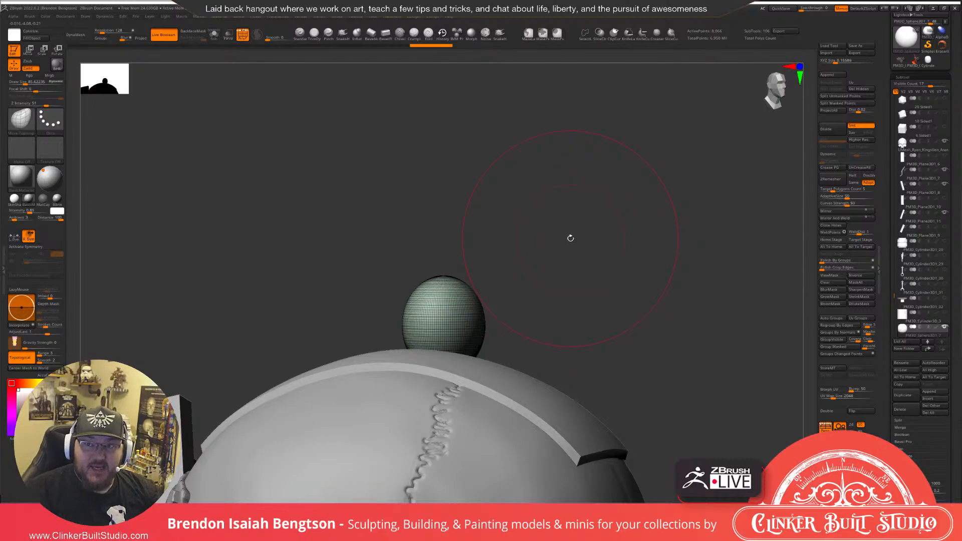
{"action": "right_click_drag", "start_coordinate": [663, 249], "coordinate": [655, 273]}
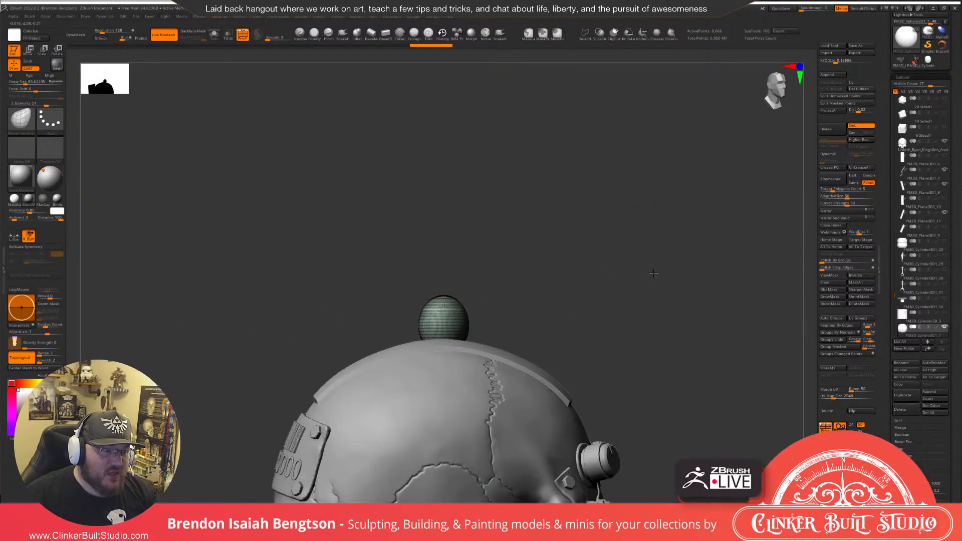
{"action": "right_click_drag", "start_coordinate": [644, 236], "coordinate": [659, 277], "text": "ctrl"}
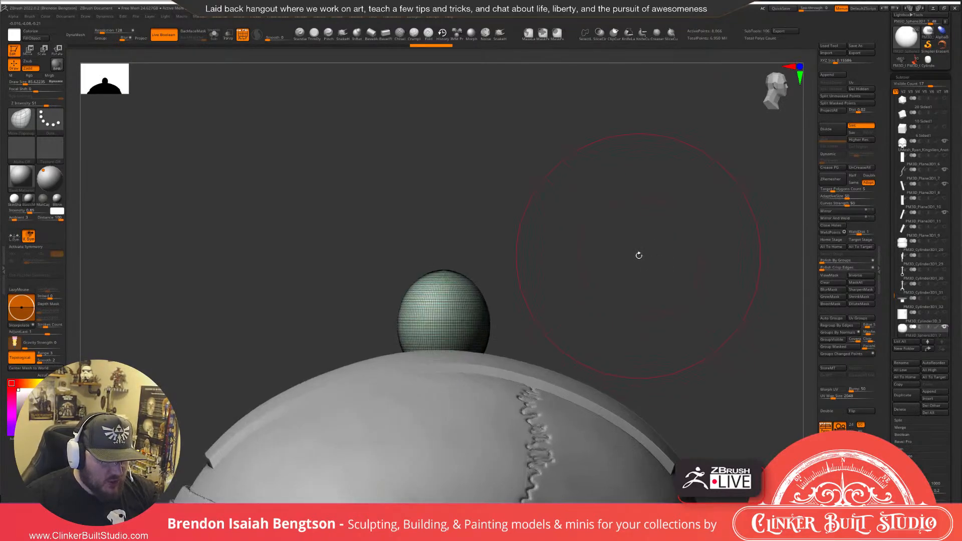
{"action": "key", "text": "alt+s"}
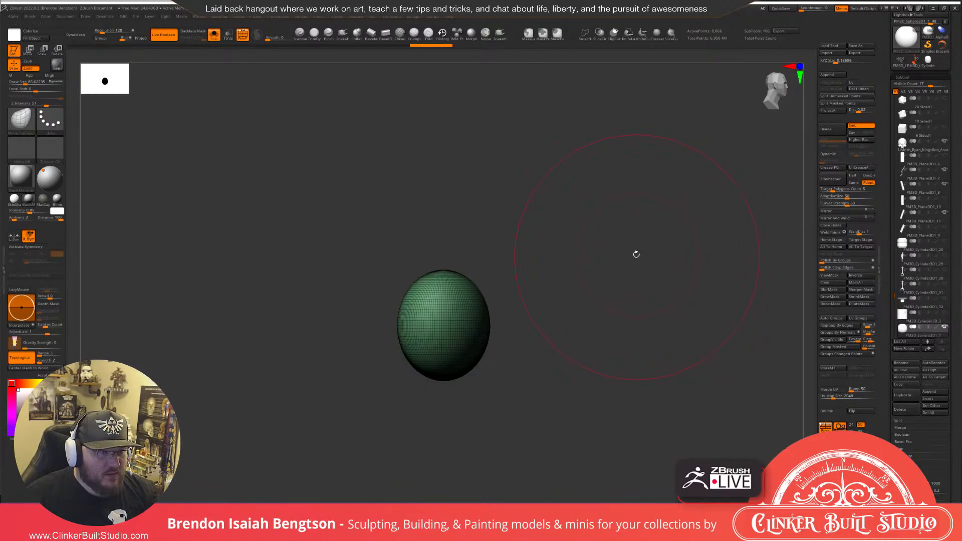
{"action": "left_click", "coordinate": [612, 35]}
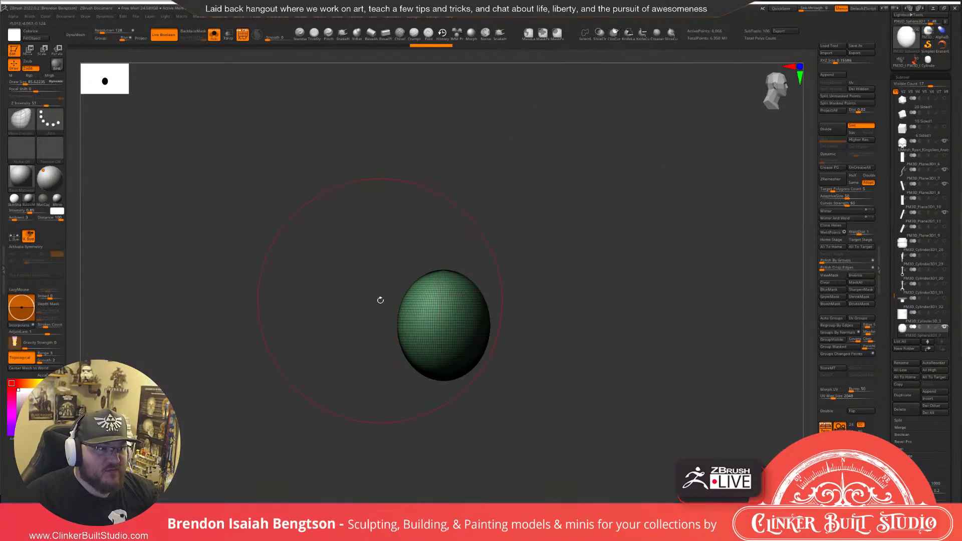
{"action": "mouse_move", "coordinate": [371, 300]}
{"action": "left_mouse_down", "text": "ctrl+shift"}
{"action": "mouse_move", "coordinate": [545, 266]}
{"action": "mouse_move", "coordinate": [540, 293]}
{"action": "left_mouse_up", "text": "ctrl+shift"}
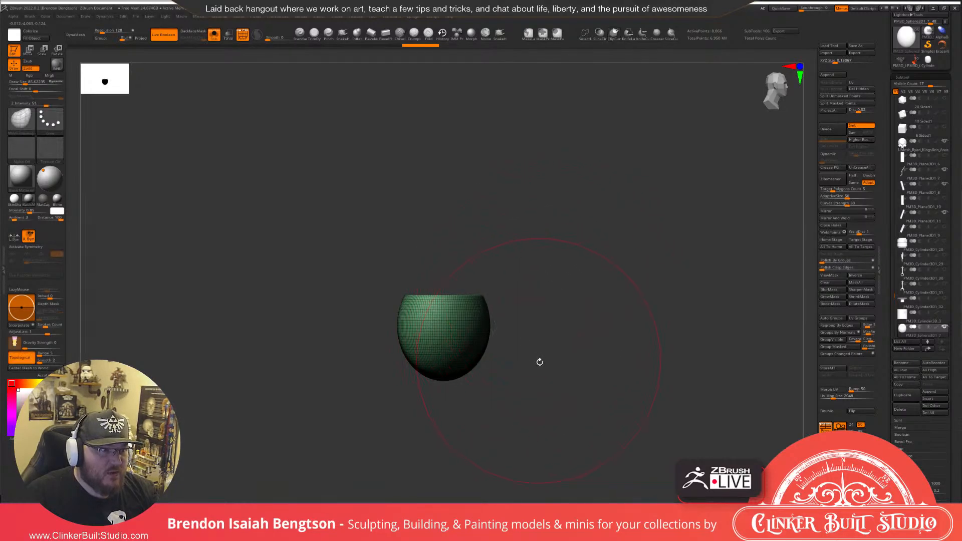
Cut off the sphere's rounded lower part along a straight horizontal line and show the whole model again.
{"action": "mouse_move", "coordinate": [571, 383]}
{"action": "left_mouse_down", "text": "ctrl+shift"}
{"action": "mouse_move", "coordinate": [253, 374]}
{"action": "mouse_move", "coordinate": [266, 351]}
{"action": "left_mouse_up", "text": "ctrl+shift"}
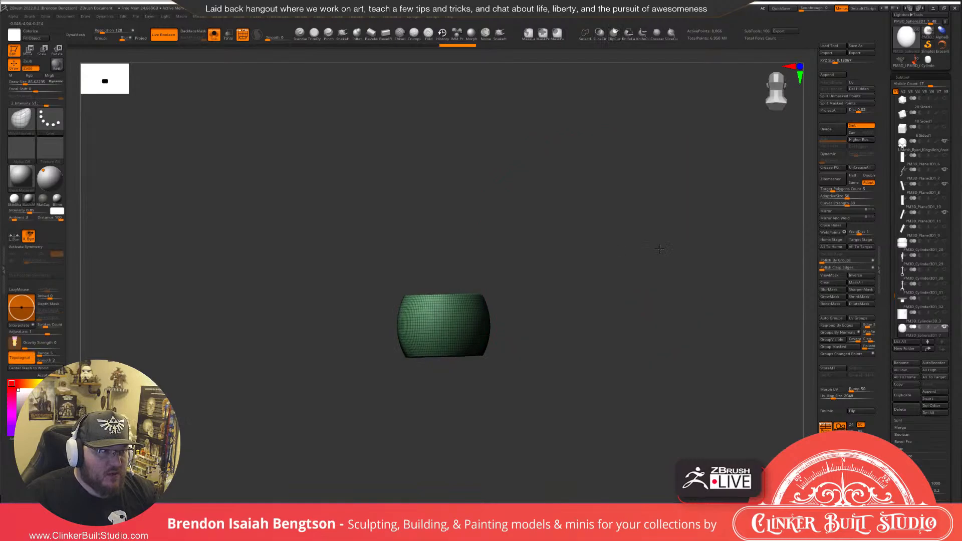
{"action": "left_click_drag", "start_coordinate": [659, 249], "coordinate": [621, 268]}
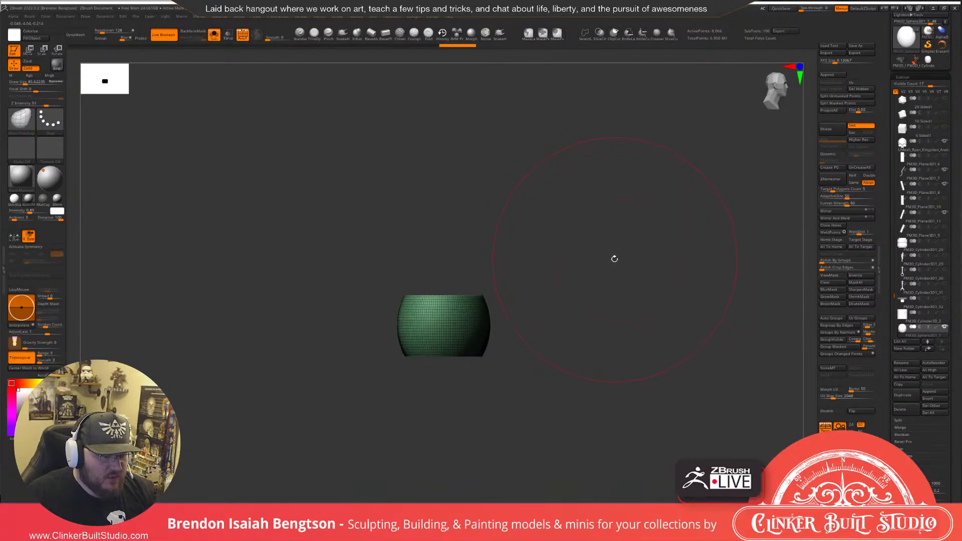
{"action": "key", "text": "shift+s"}
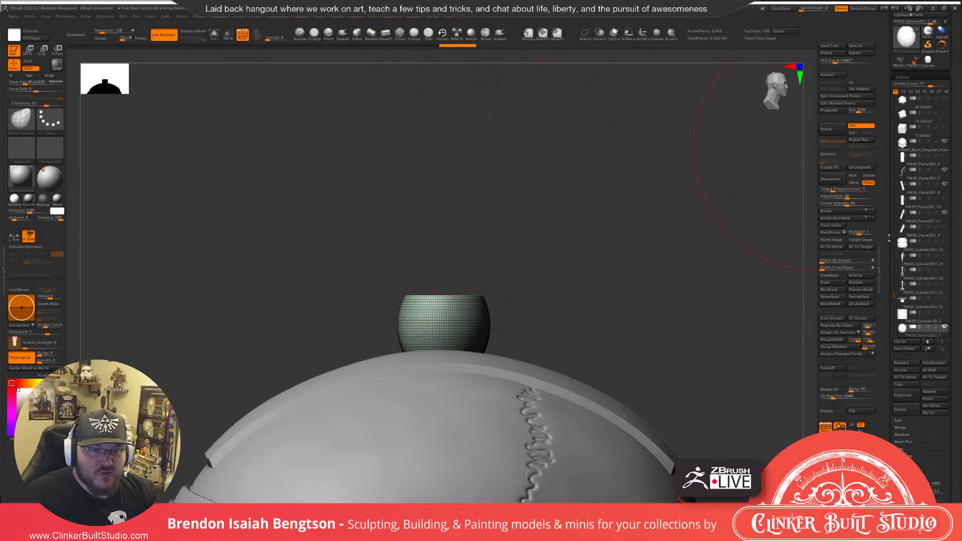
Select the appended cylinder, move it down to just above the cut sphere and scale it down uniformly.
{"action": "left_click", "coordinate": [901, 321]}
{"action": "left_click_drag", "start_coordinate": [665, 296], "coordinate": [558, 187]}
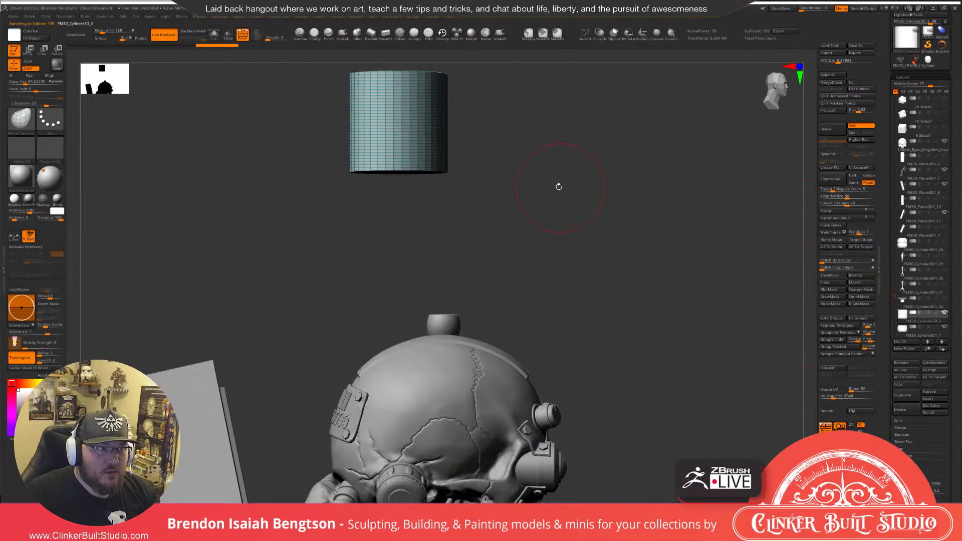
{"action": "key", "text": "w"}
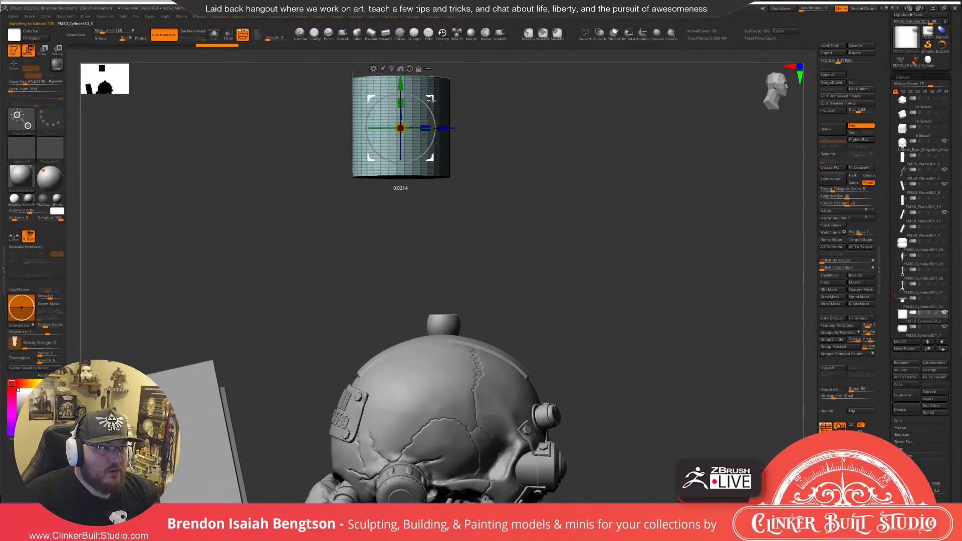
{"action": "left_click_drag", "start_coordinate": [427, 93], "coordinate": [485, 234]}
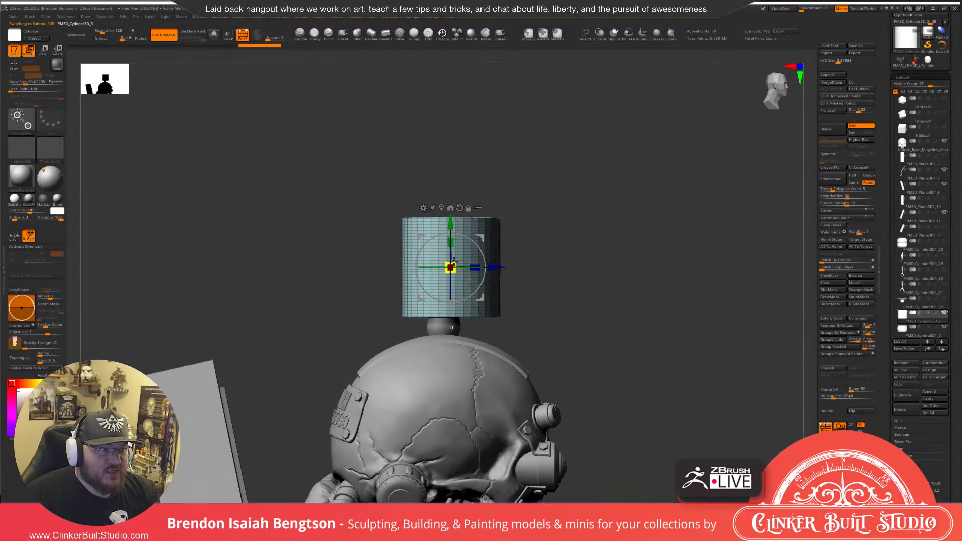
{"action": "left_click_drag", "start_coordinate": [455, 263], "coordinate": [396, 298]}
Centre the reduced cylinder over the cut sphere and adjust its height so it stands on the sphere's flat top.
{"action": "right_click_drag", "start_coordinate": [568, 279], "coordinate": [569, 311], "text": "ctrl"}
{"action": "left_click_drag", "start_coordinate": [479, 236], "coordinate": [436, 225]}
{"action": "left_click_drag", "start_coordinate": [435, 356], "coordinate": [433, 395]}
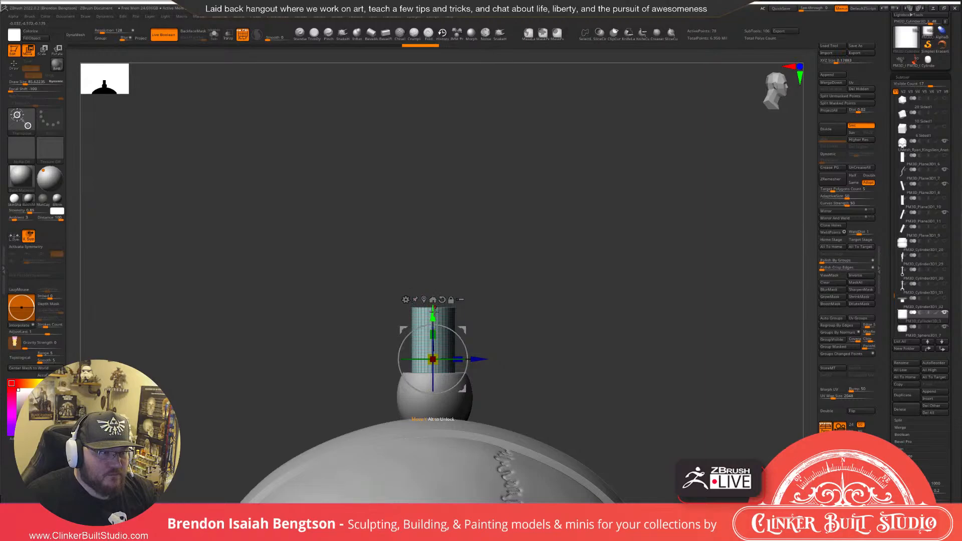
{"action": "left_click_drag", "start_coordinate": [434, 309], "coordinate": [438, 288]}
Select the ringed rod subtool with the ring handle, PM3D_Cylinder3D1_30, isolate it and display its polyframe.
{"action": "right_click_drag", "start_coordinate": [559, 213], "coordinate": [562, 121], "text": "ctrl"}
{"action": "right_click_drag", "start_coordinate": [563, 311], "coordinate": [554, 110], "text": "alt"}
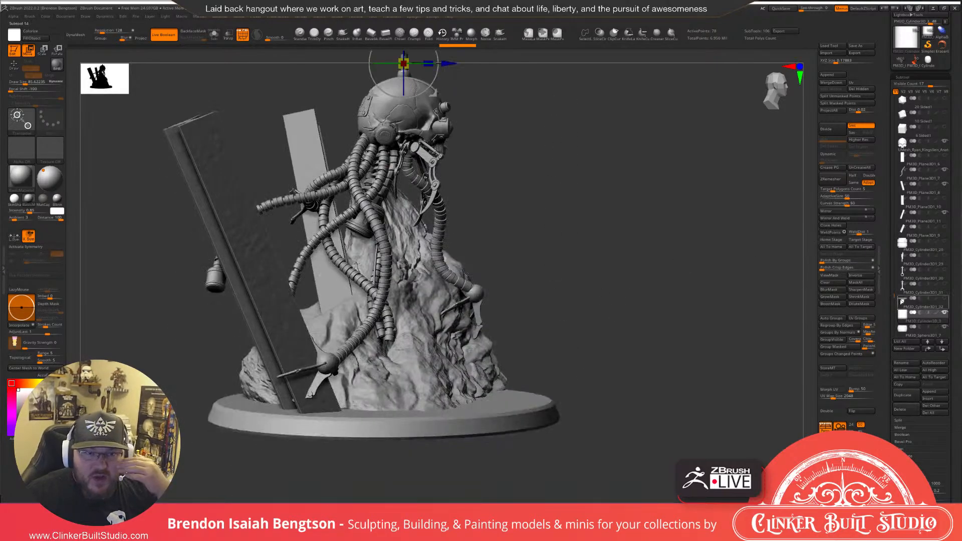
{"action": "left_click_drag", "start_coordinate": [893, 289], "coordinate": [893, 299]}
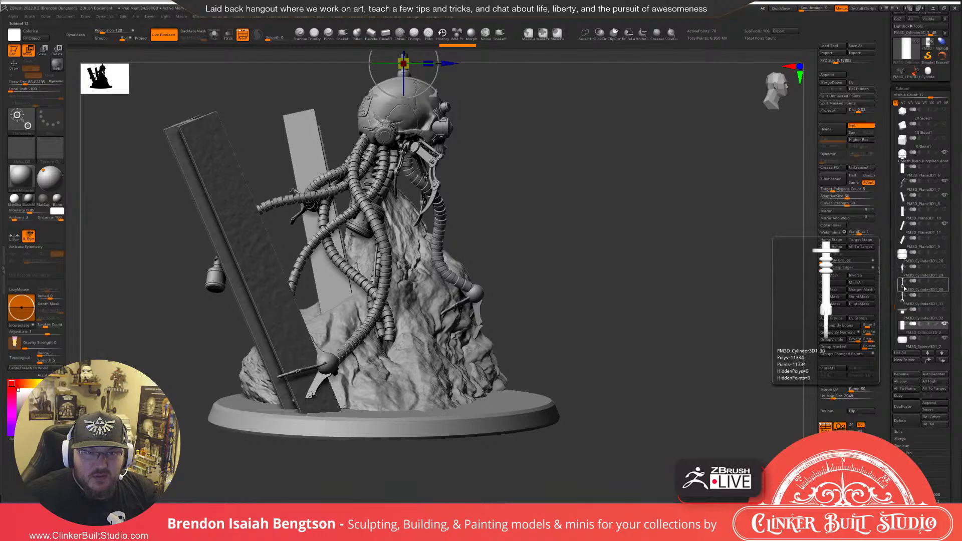
{"action": "left_click", "coordinate": [904, 289]}
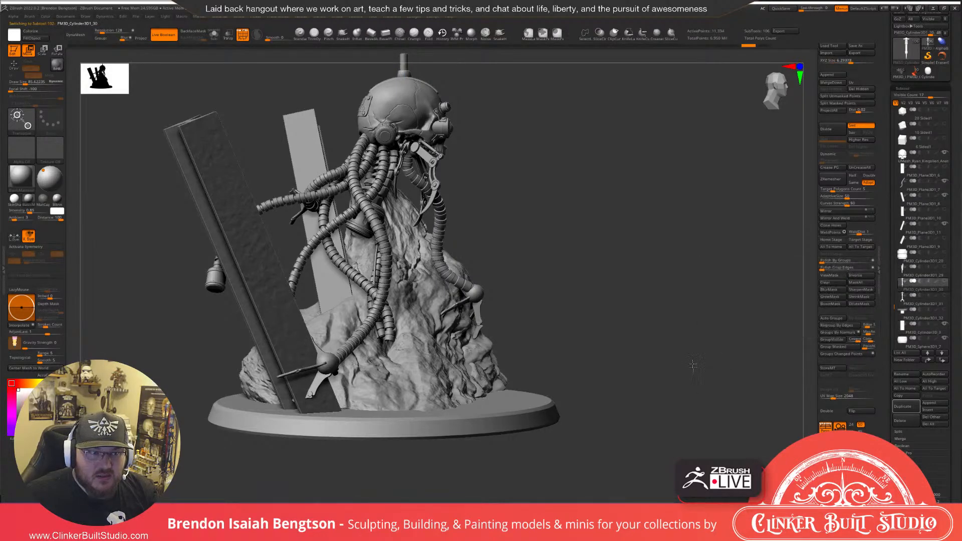
{"action": "key", "text": "f"}
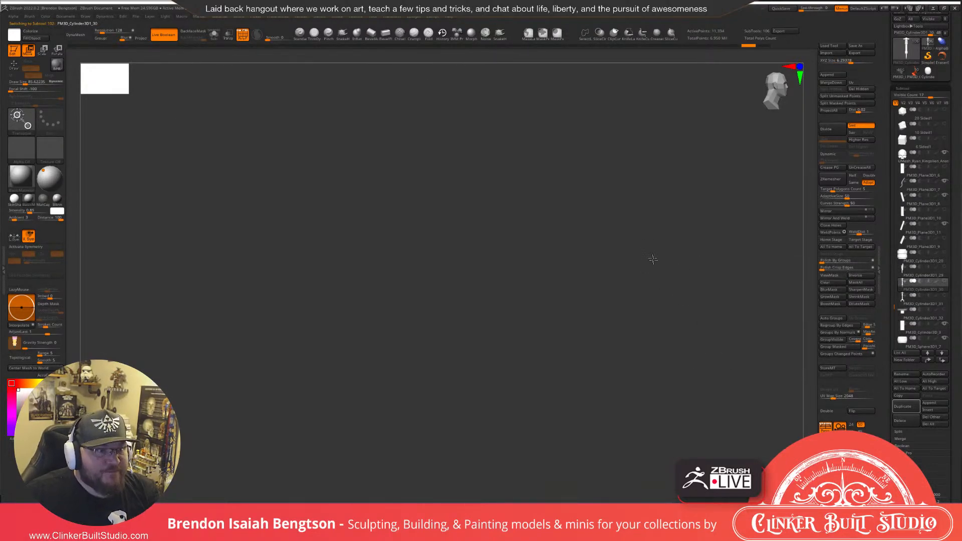
{"action": "key", "text": "f"}
{"action": "left_click_drag", "start_coordinate": [681, 307], "coordinate": [654, 304]}
{"action": "key", "text": "shift+f"}
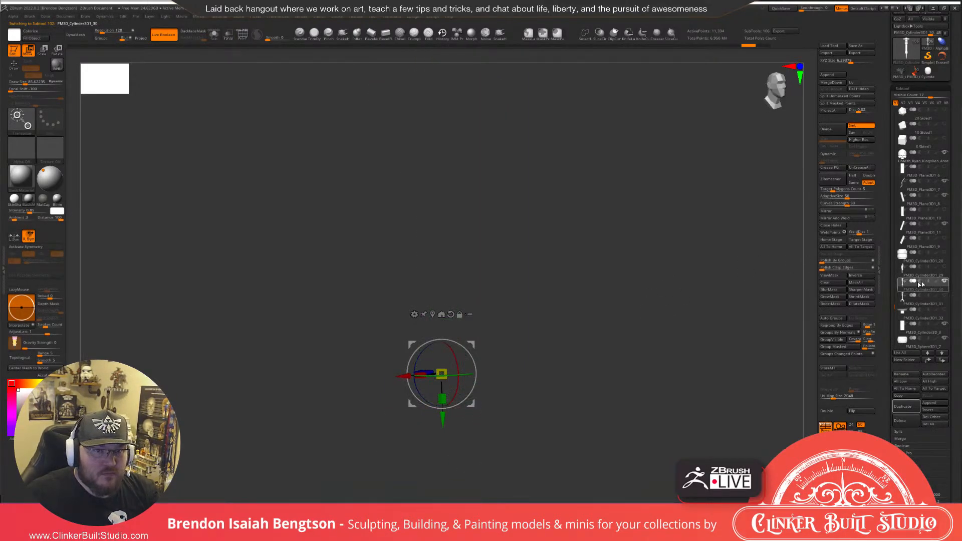
{"action": "left_click_drag", "start_coordinate": [683, 323], "coordinate": [664, 312]}
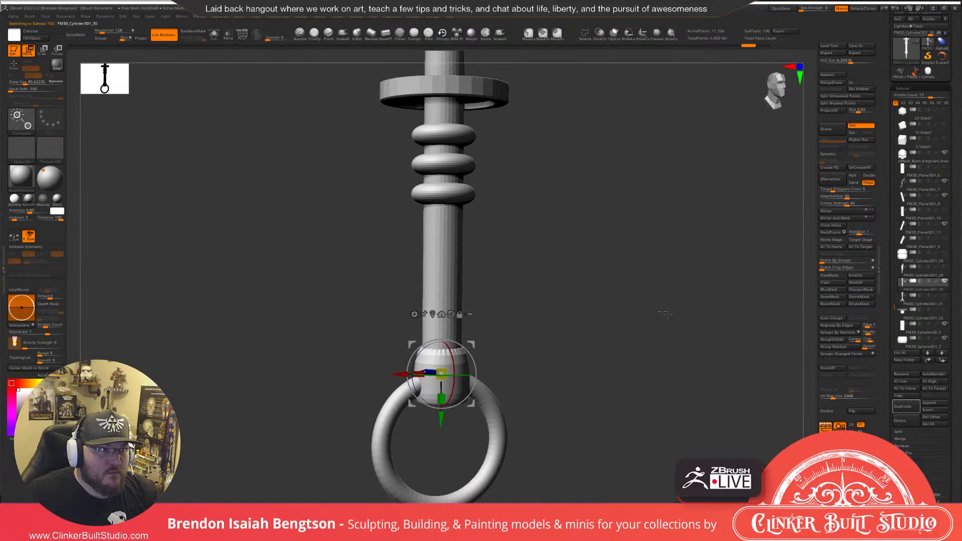
{"action": "left_click", "coordinate": [430, 186]}
{"action": "key", "text": "shift+f"}
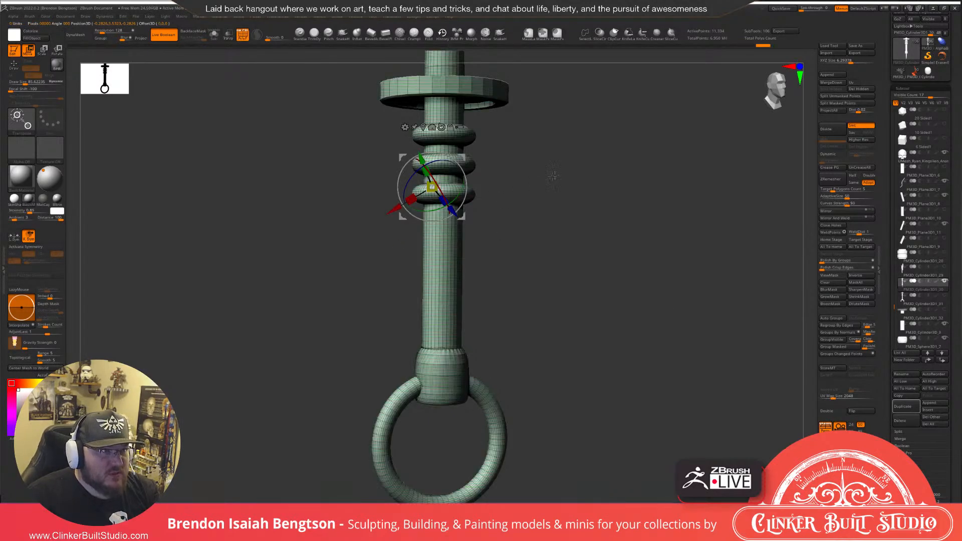
Auto-group the rod's separate parts and split its lowest thick collar ring into its own subtool.
{"action": "left_click_drag", "start_coordinate": [719, 130], "coordinate": [706, 194], "text": "alt"}
{"action": "left_click", "coordinate": [829, 318]}
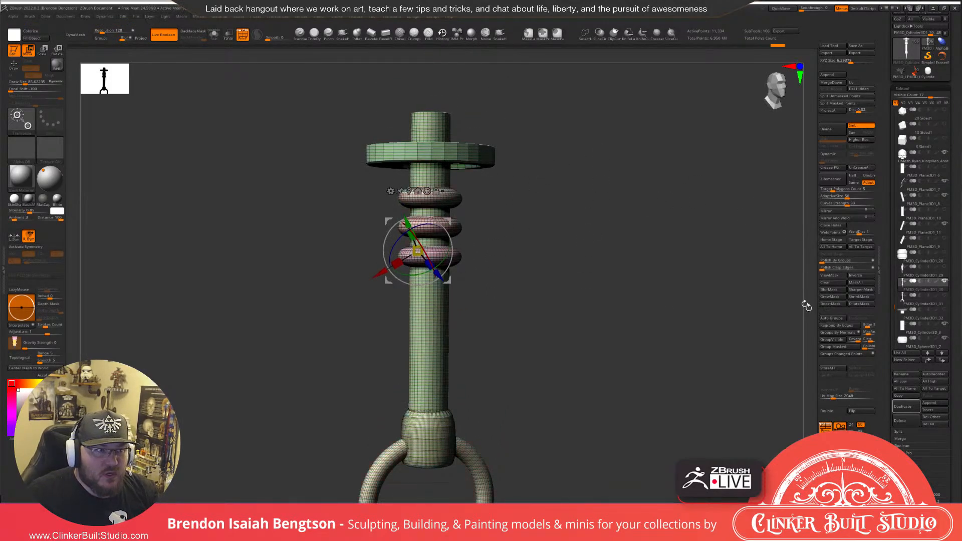
{"action": "key", "text": "q"}
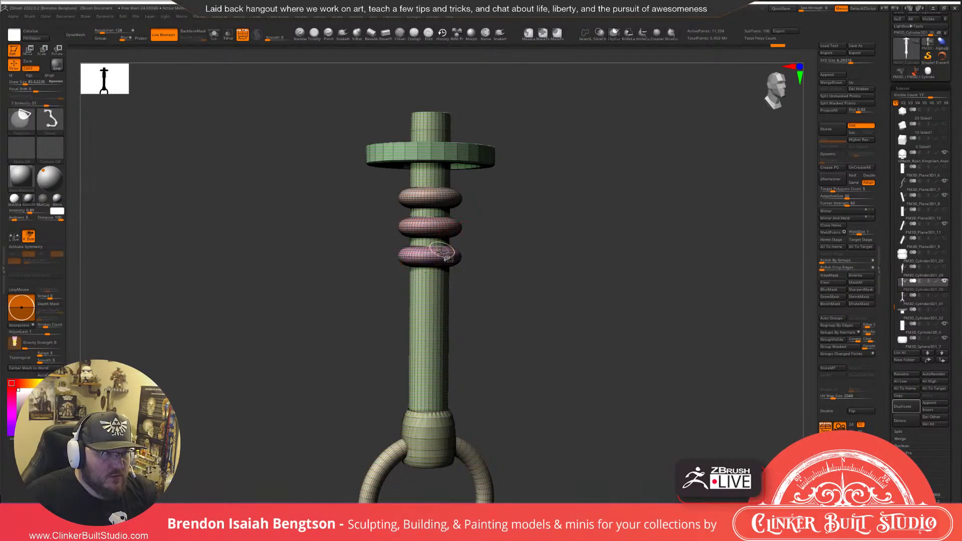
{"action": "left_click", "coordinate": [443, 256], "text": "ctrl+shift"}
{"action": "left_click", "coordinate": [443, 257], "text": "ctrl+shift"}
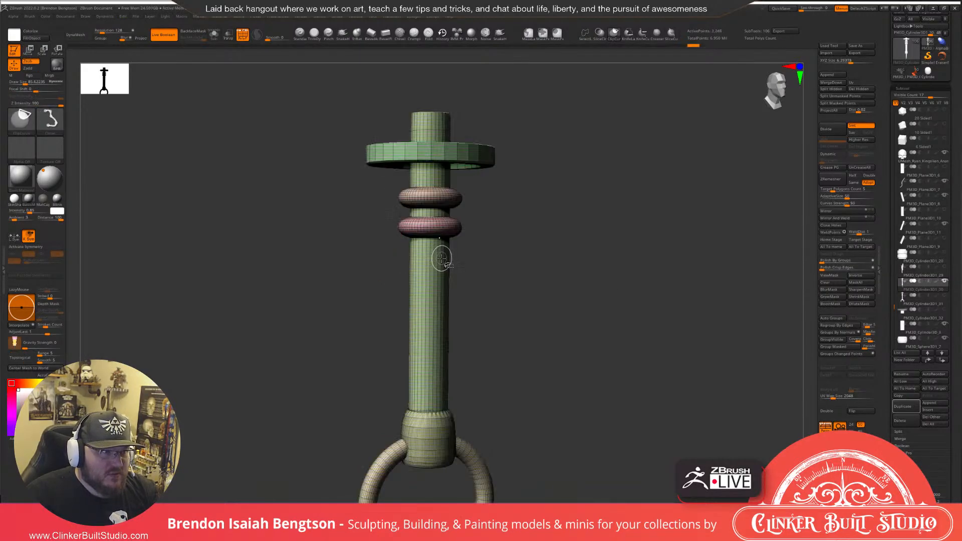
{"action": "left_click", "coordinate": [833, 89]}
Undo the changes on the original rod to restore all its rings and switch to the Move Topological brush.
{"action": "key", "text": "ctrl+z"}
{"action": "left_click", "coordinate": [629, 254], "text": "ctrl+shift"}
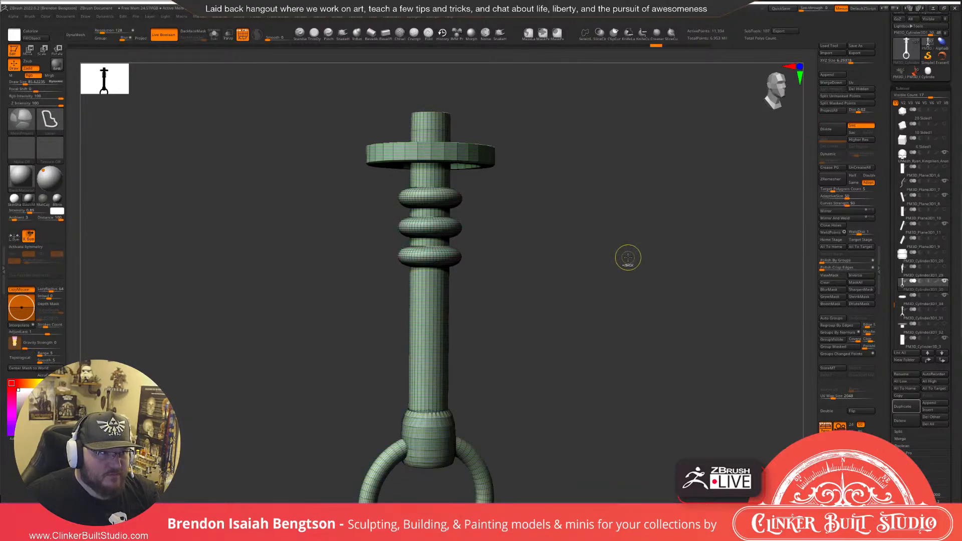
{"action": "key", "text": "b"}
{"action": "key", "text": "m"}
{"action": "key", "text": "t"}
Move the split-off ring subtool to the end of the subtool list and show the whole figure again.
{"action": "left_click", "coordinate": [902, 304]}
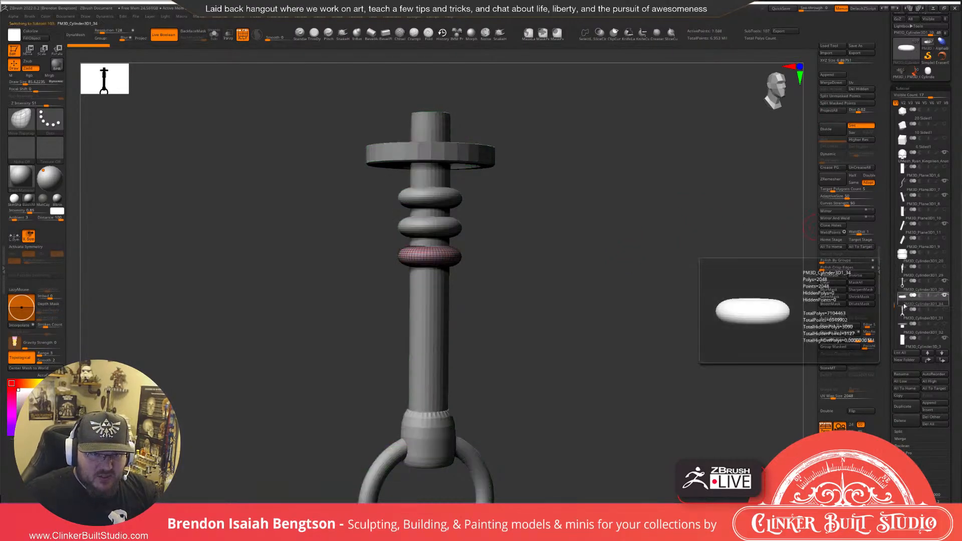
{"action": "left_click", "coordinate": [942, 360]}
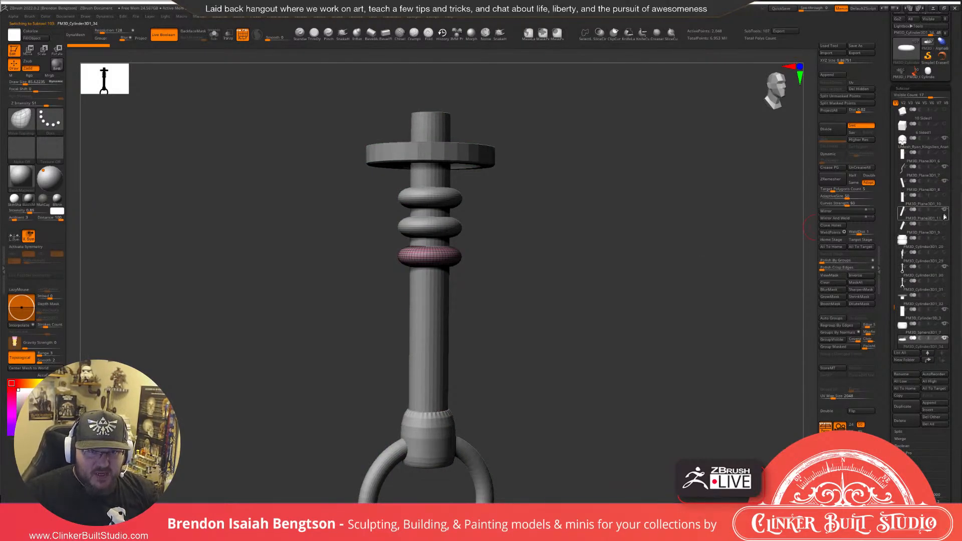
{"action": "left_click", "coordinate": [944, 267], "text": "shift"}
{"action": "left_click_drag", "start_coordinate": [619, 296], "coordinate": [578, 389], "text": "alt"}
{"action": "left_click", "coordinate": [582, 330]}
{"action": "left_click", "coordinate": [566, 306]}
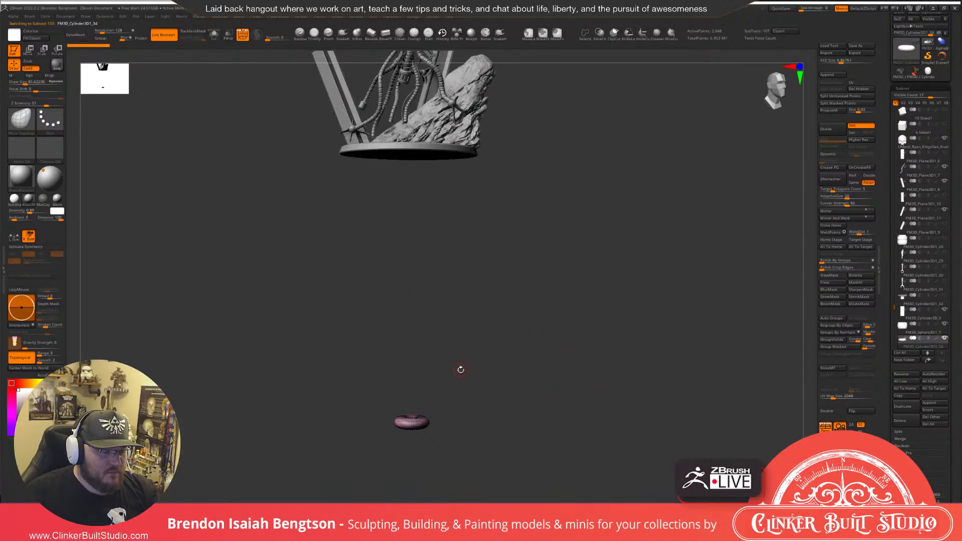
Centre the gizmo on the split-off ring and raise the ring from below the base to above the skull.
{"action": "key", "text": "w"}
{"action": "left_click", "coordinate": [395, 361], "text": "alt"}
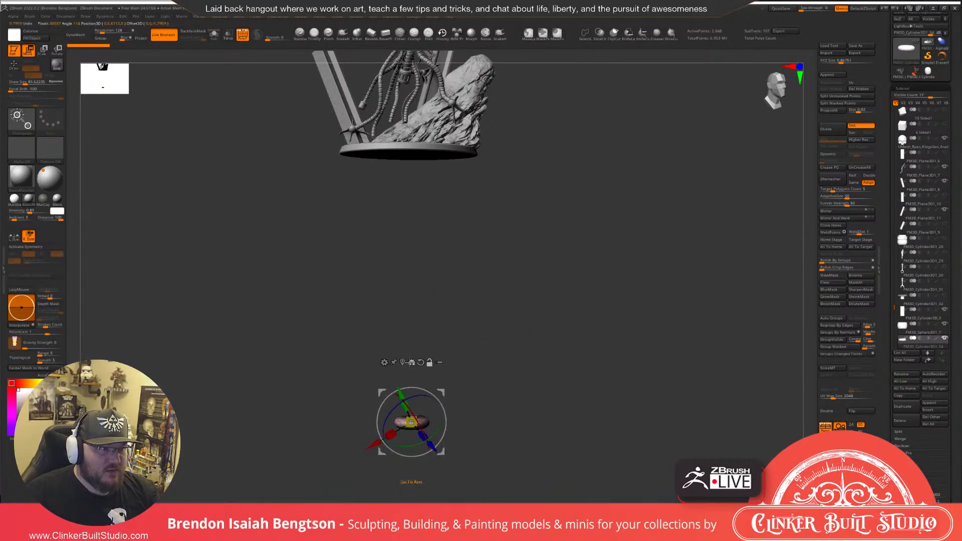
{"action": "left_click", "coordinate": [420, 362], "text": "alt"}
{"action": "left_click_drag", "start_coordinate": [410, 372], "coordinate": [414, 47]}
{"action": "left_click_drag", "start_coordinate": [576, 212], "coordinate": [563, 494], "text": "alt"}
{"action": "left_click_drag", "start_coordinate": [401, 329], "coordinate": [401, 241]}
{"action": "left_click_drag", "start_coordinate": [604, 298], "coordinate": [623, 372], "text": "alt"}
{"action": "mouse_move", "coordinate": [660, 270]}
{"action": "left_mouse_down"}
{"action": "mouse_move", "coordinate": [683, 273]}
{"action": "mouse_move", "coordinate": [645, 285]}
{"action": "mouse_move", "coordinate": [652, 372]}
{"action": "mouse_move", "coordinate": [643, 278]}
{"action": "left_mouse_up"}
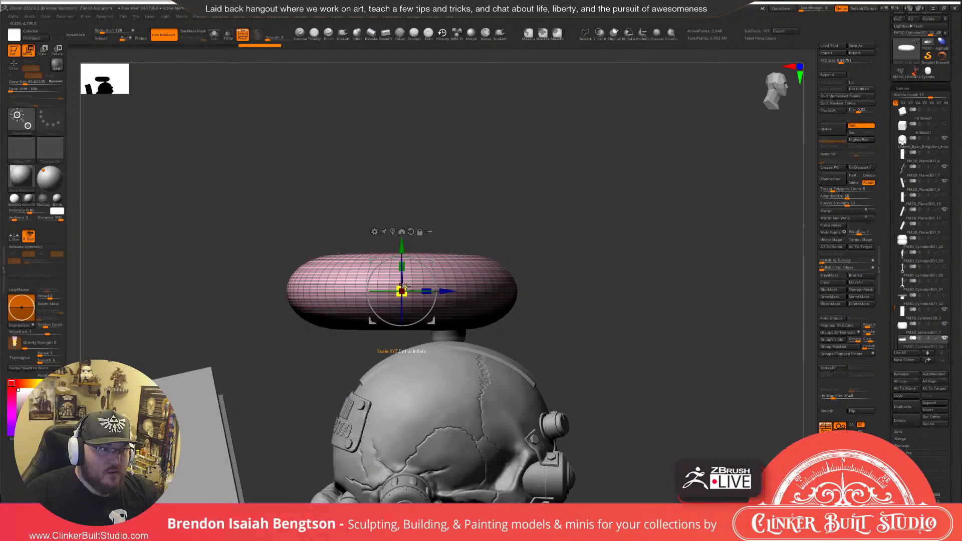
Scale the ring down uniformly and centre it around the upper end of the cylinder, aligning it from the side and above.
{"action": "left_click_drag", "start_coordinate": [401, 291], "coordinate": [366, 325]}
{"action": "left_click_drag", "start_coordinate": [432, 258], "coordinate": [478, 254]}
{"action": "left_click_drag", "start_coordinate": [609, 214], "coordinate": [612, 288]}
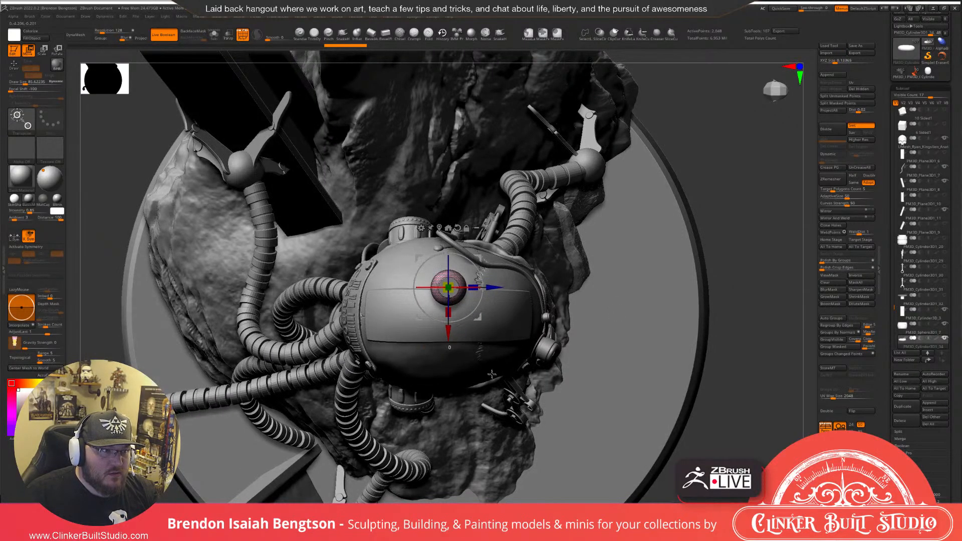
{"action": "left_click_drag", "start_coordinate": [492, 373], "coordinate": [486, 432], "text": "alt"}
{"action": "right_click_drag", "start_coordinate": [419, 324], "coordinate": [440, 268]}
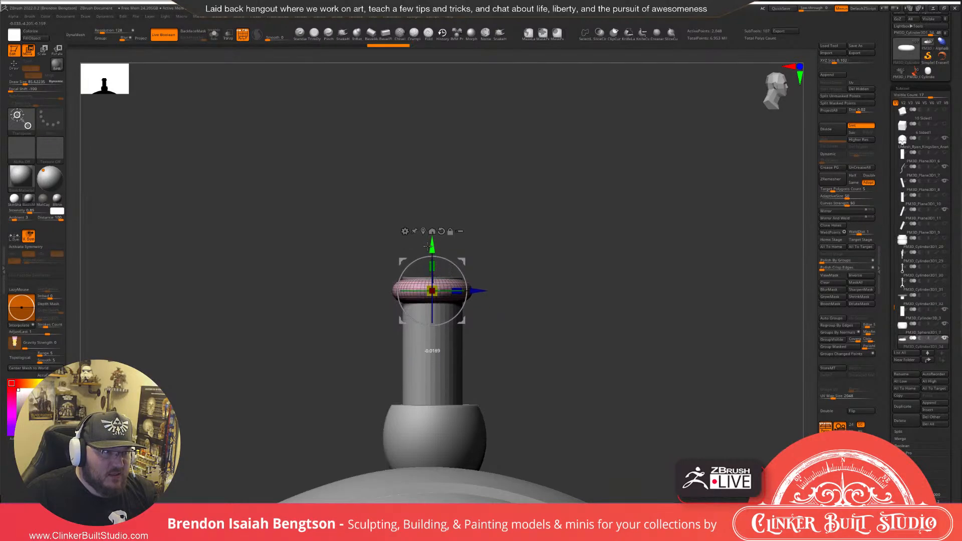
{"action": "left_click_drag", "start_coordinate": [428, 257], "coordinate": [429, 311], "text": "ctrl"}
{"action": "key", "text": "ctrl+z"}
{"action": "key", "text": "ctrl+z"}
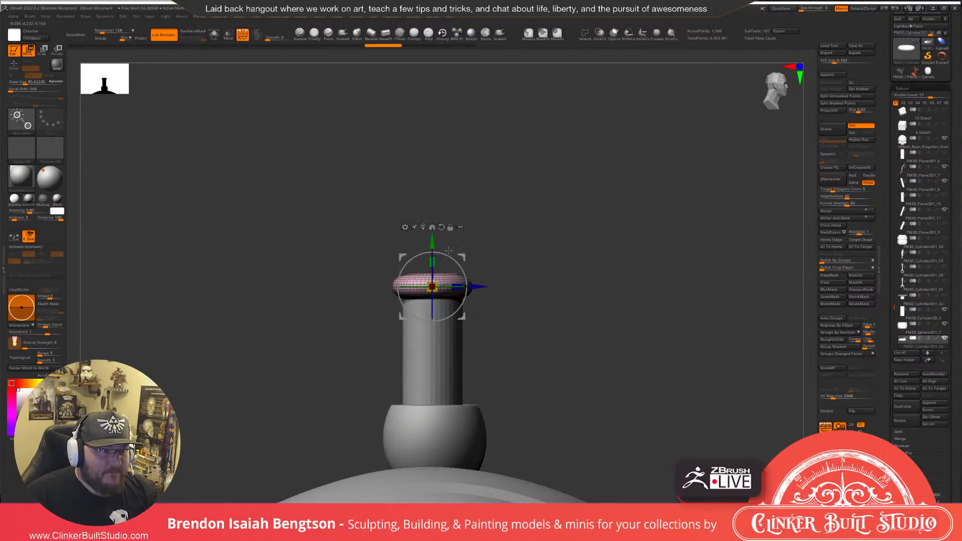
Duplicate the ring twice at even spacing down the cylinder, then unmask and lower all three rings together.
{"action": "mouse_move", "coordinate": [537, 226]}
{"action": "left_mouse_down"}
{"action": "mouse_move", "coordinate": [543, 277]}
{"action": "mouse_move", "coordinate": [538, 236]}
{"action": "left_mouse_up"}
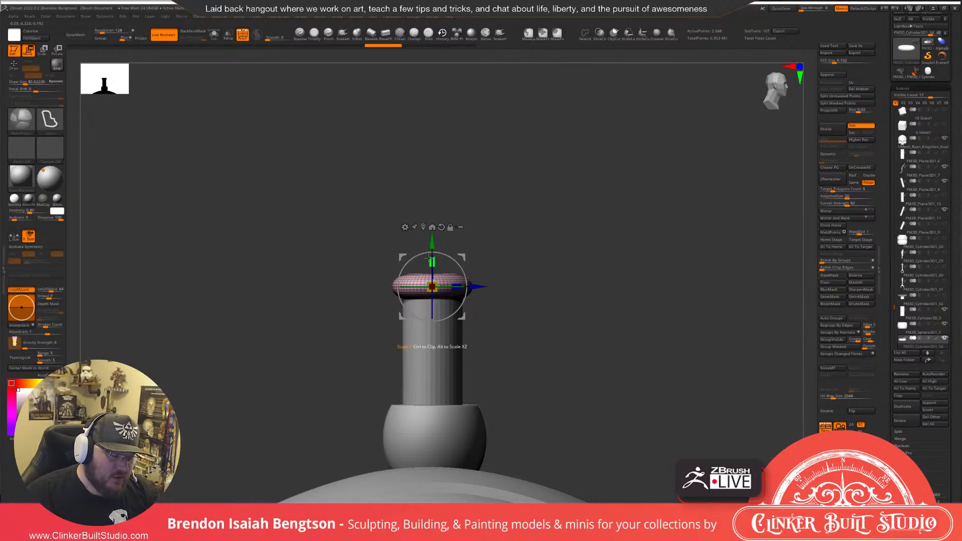
{"action": "left_click_drag", "start_coordinate": [432, 243], "coordinate": [432, 271], "text": "ctrl"}
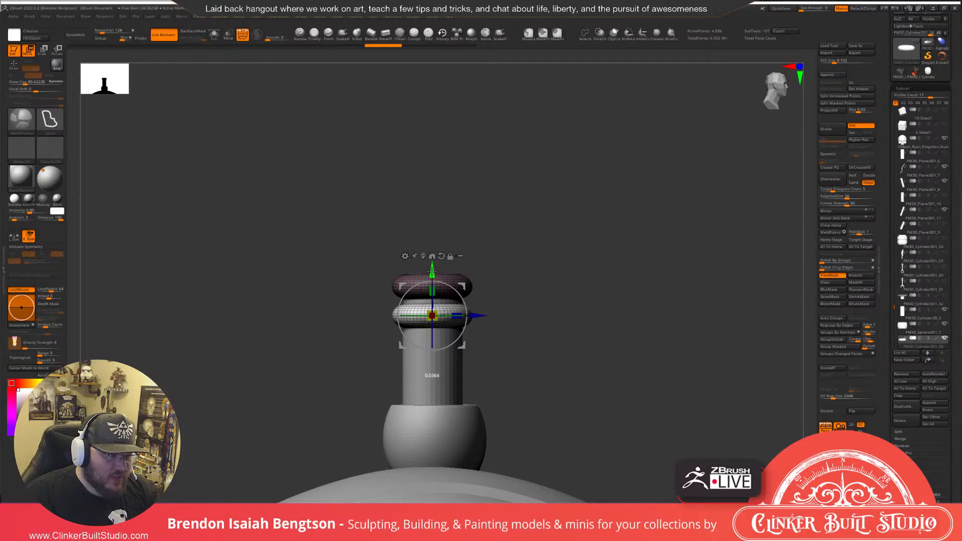
{"action": "left_click_drag", "start_coordinate": [431, 271], "coordinate": [432, 302], "text": "ctrl"}
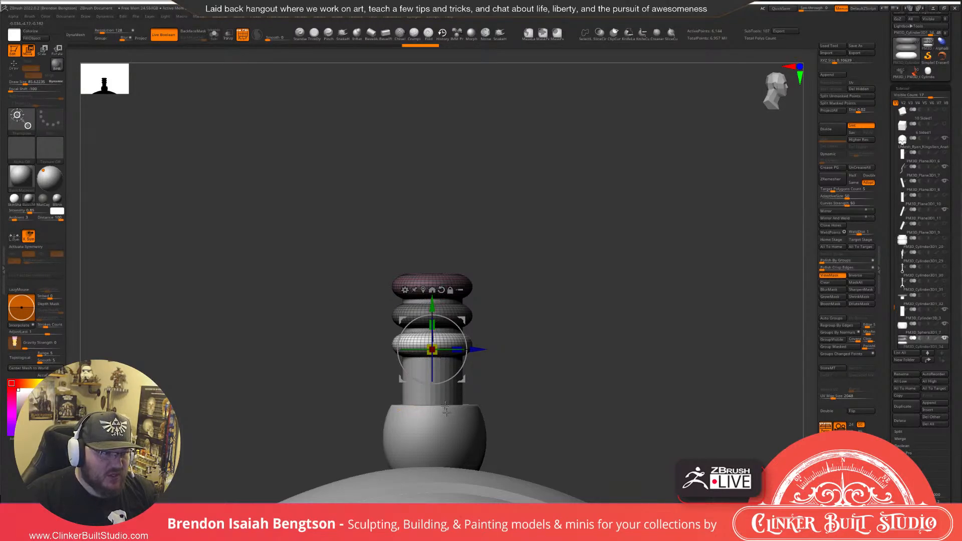
{"action": "key", "text": "ctrl+h"}
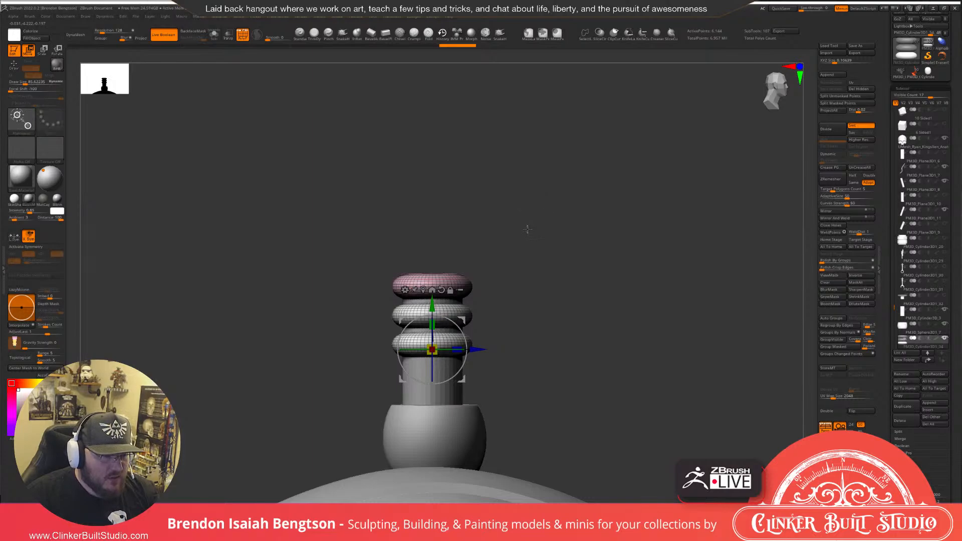
{"action": "left_click_drag", "start_coordinate": [432, 303], "coordinate": [437, 329]}
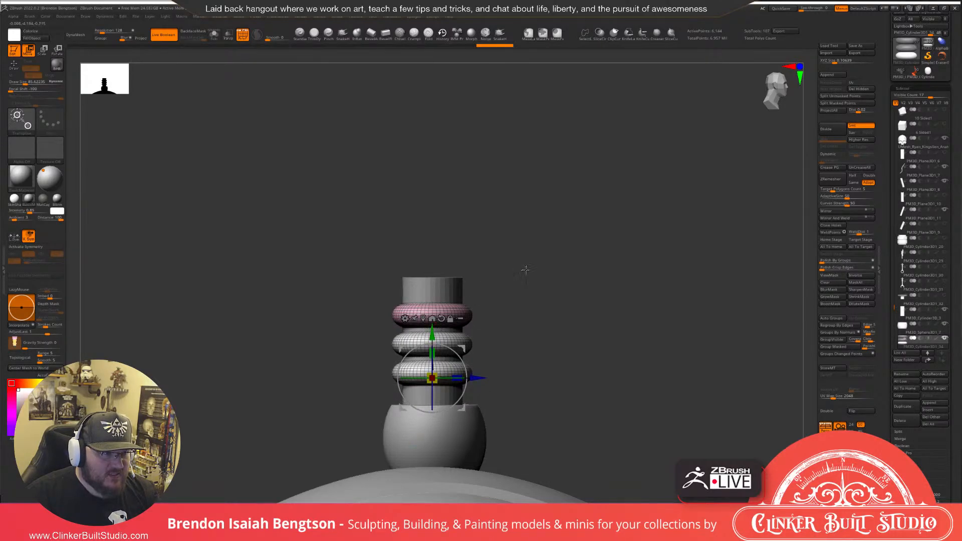
Select the cylinder and cut off its protruding top along a straight horizontal line level with the upper ring.
{"action": "left_click", "coordinate": [436, 290]}
{"action": "key", "text": "q"}
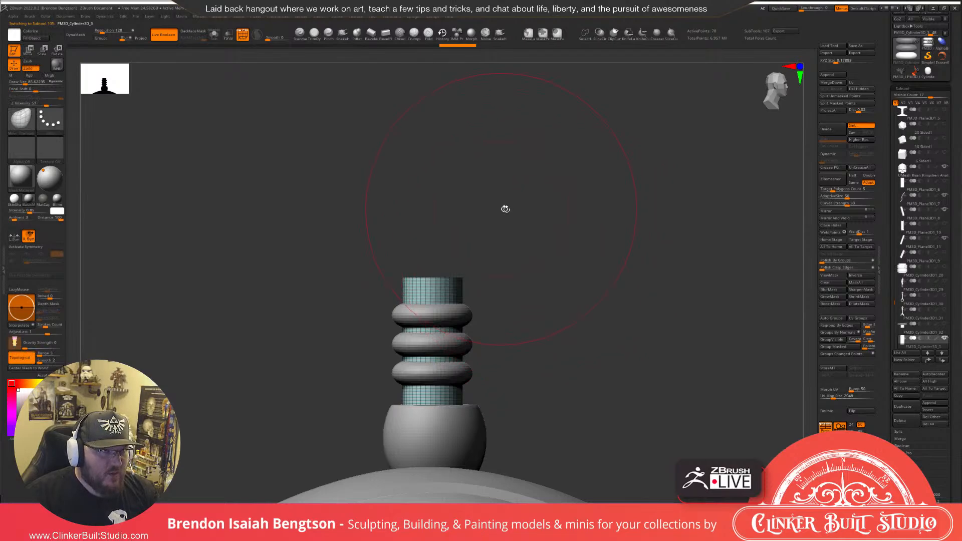
{"action": "left_click", "coordinate": [614, 33]}
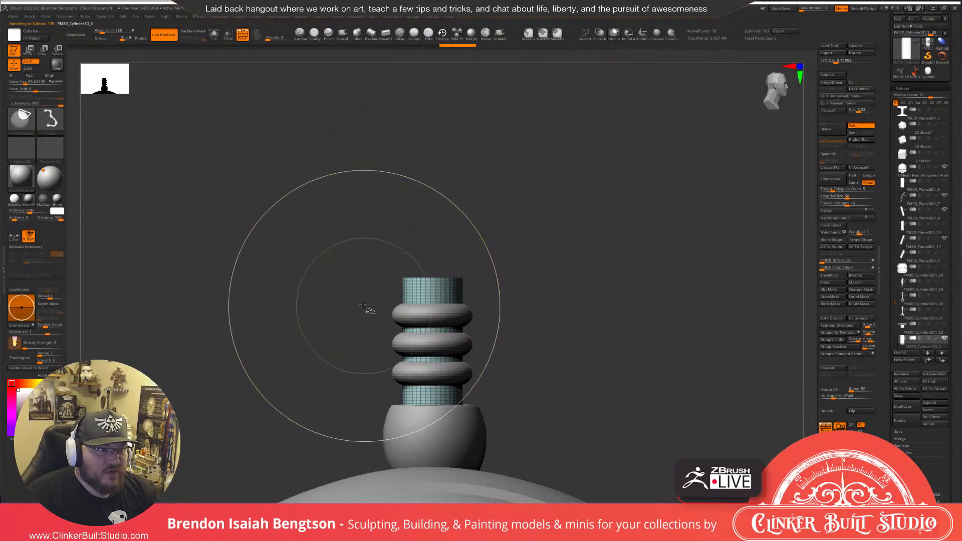
{"action": "left_click_drag", "start_coordinate": [363, 304], "coordinate": [543, 307], "text": "ctrl+shift"}
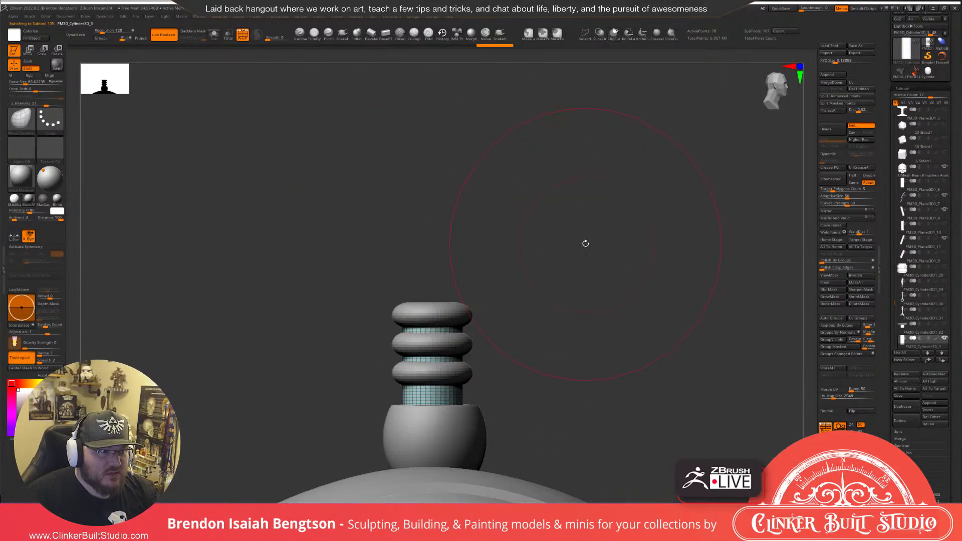
{"action": "key", "text": "alt+shift+s"}
{"action": "mouse_move", "coordinate": [573, 243]}
{"action": "left_mouse_down"}
{"action": "mouse_move", "coordinate": [597, 305]}
{"action": "mouse_move", "coordinate": [577, 237]}
{"action": "left_mouse_up"}
{"action": "key", "text": "alt+shift+s"}
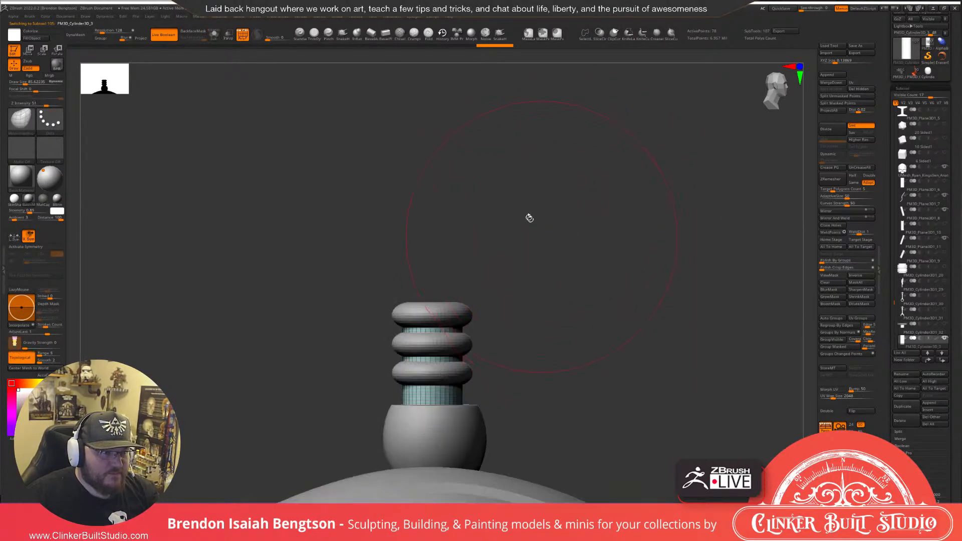
Duplicate the cut sphere at the connector's base and undo the cuts on the copy to restore a full sphere.
{"action": "mouse_move", "coordinate": [569, 288]}
{"action": "left_mouse_down", "text": "alt"}
{"action": "mouse_move", "coordinate": [562, 181]}
{"action": "mouse_move", "coordinate": [585, 279]}
{"action": "mouse_move", "coordinate": [574, 275]}
{"action": "mouse_move", "coordinate": [573, 266]}
{"action": "mouse_move", "coordinate": [596, 320]}
{"action": "left_mouse_up", "text": "alt"}
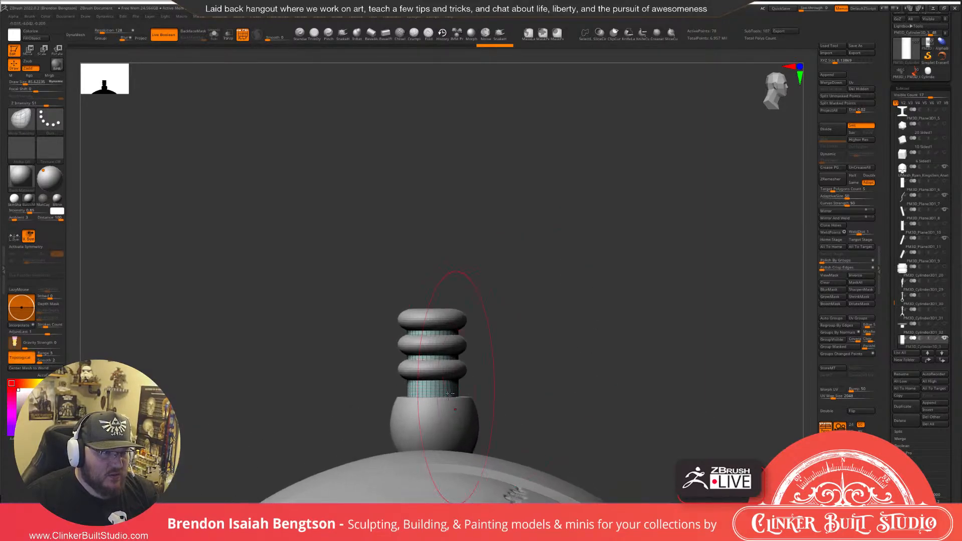
{"action": "left_click", "coordinate": [447, 412], "text": "alt"}
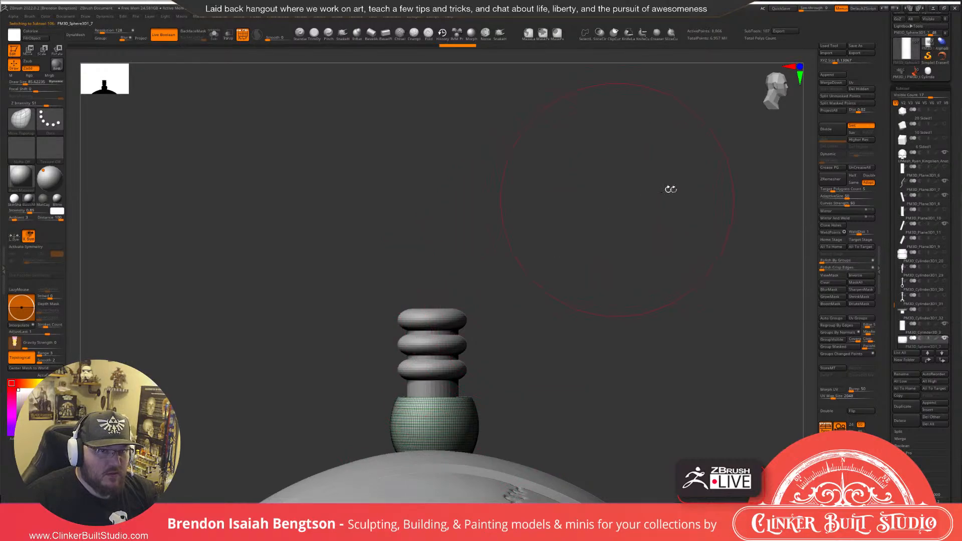
{"action": "left_click", "coordinate": [904, 407]}
{"action": "left_click", "coordinate": [906, 333]}
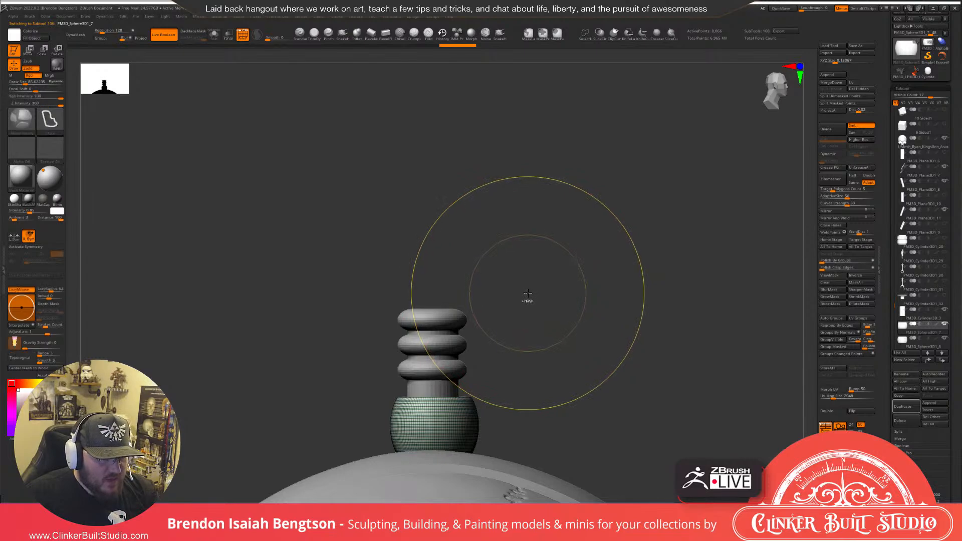
{"action": "key", "text": "ctrl+z"}
{"action": "key", "text": "ctrl+z"}
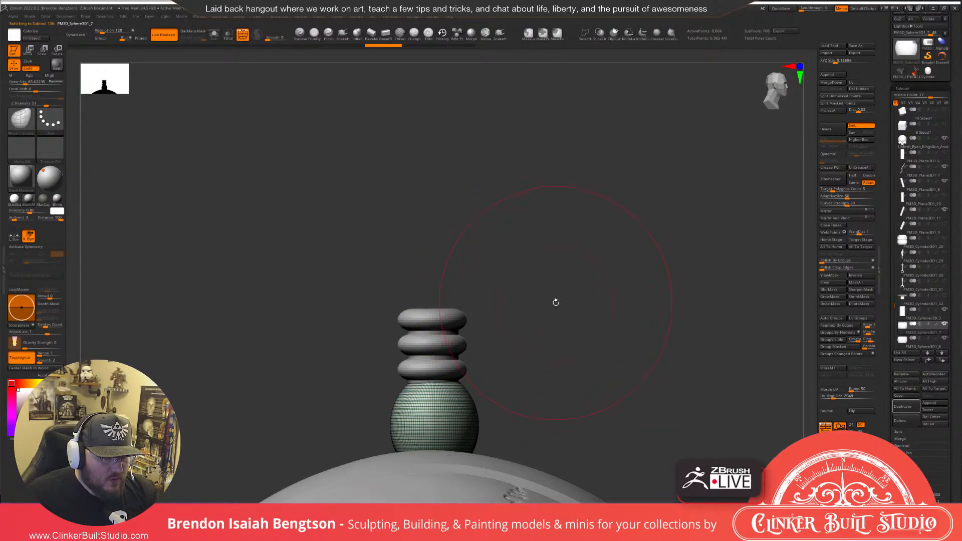
{"action": "left_click", "coordinate": [555, 303]}
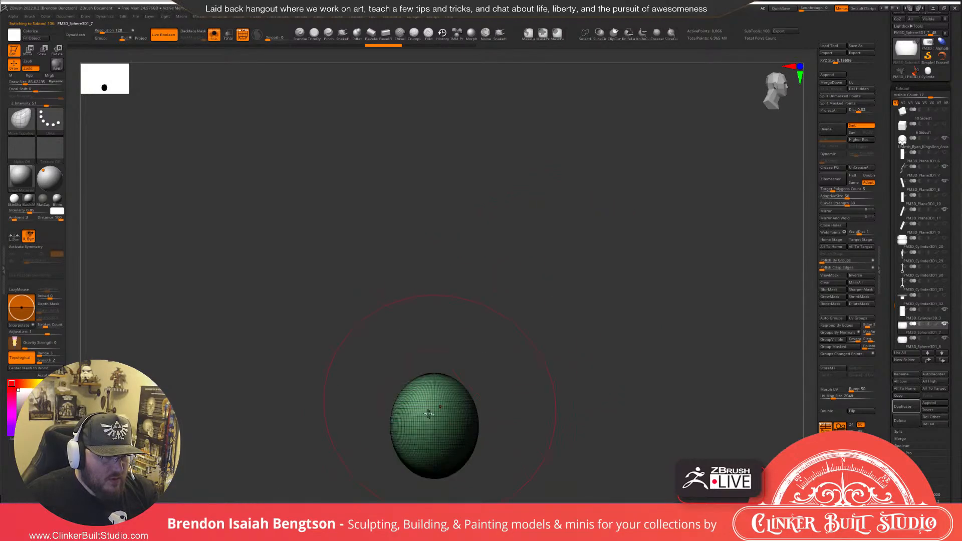
{"action": "left_click", "coordinate": [519, 322]}
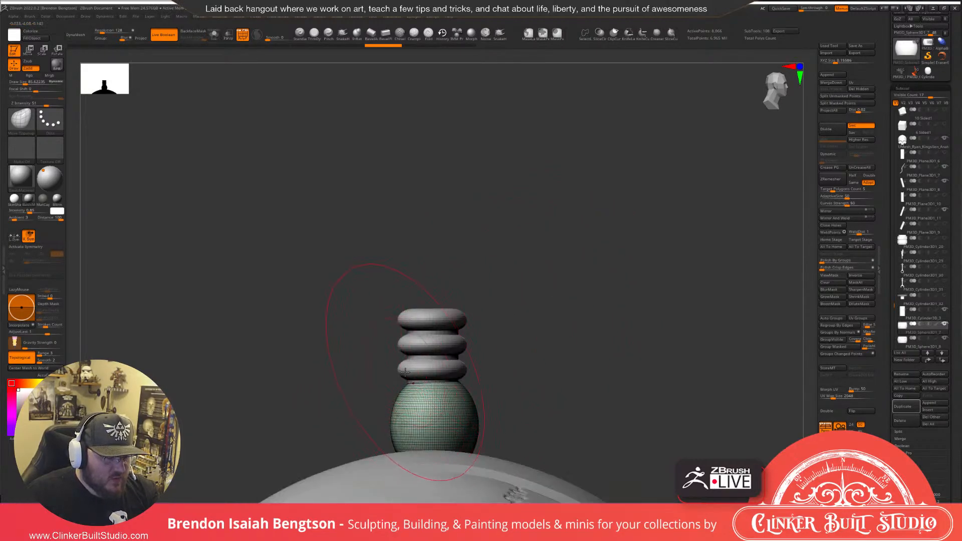
Raise the full sphere onto the upper ring and scale it down uniformly to cap the column.
{"action": "key", "text": "w"}
{"action": "left_click_drag", "start_coordinate": [424, 371], "coordinate": [446, 233]}
{"action": "left_click_drag", "start_coordinate": [438, 277], "coordinate": [479, 280]}
{"action": "left_click_drag", "start_coordinate": [432, 236], "coordinate": [432, 238]}
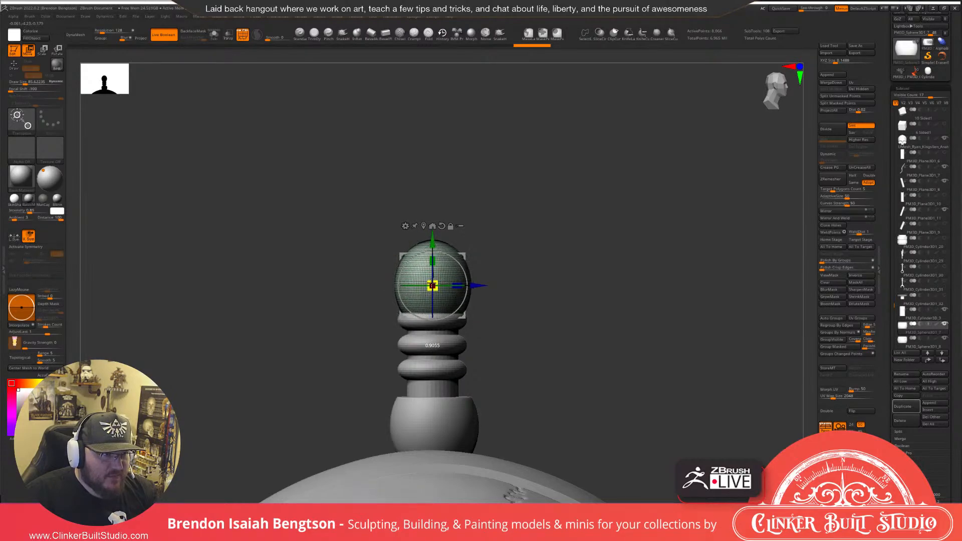
{"action": "left_click_drag", "start_coordinate": [432, 285], "coordinate": [432, 285]}
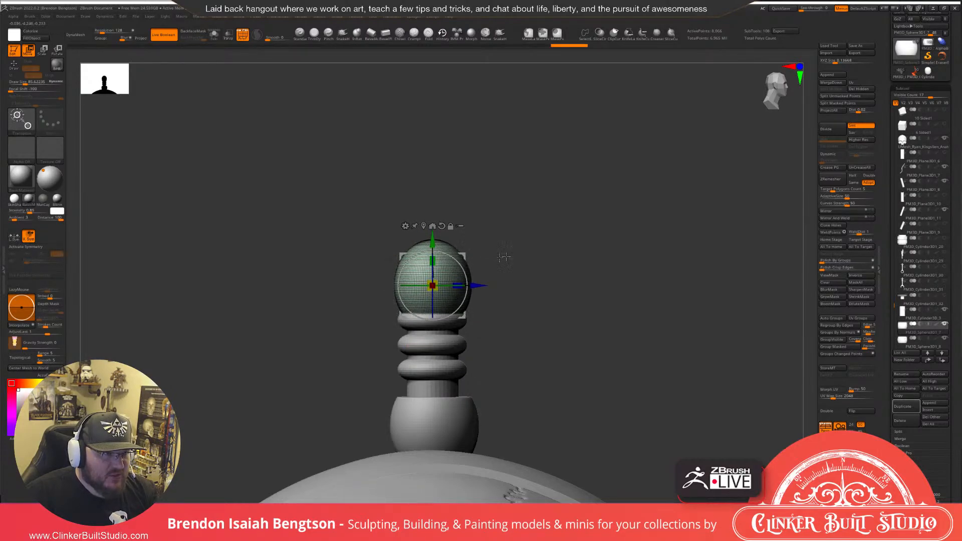
{"action": "mouse_move", "coordinate": [573, 252]}
{"action": "left_mouse_down"}
{"action": "mouse_move", "coordinate": [535, 253]}
{"action": "mouse_move", "coordinate": [579, 248]}
{"action": "left_mouse_up"}
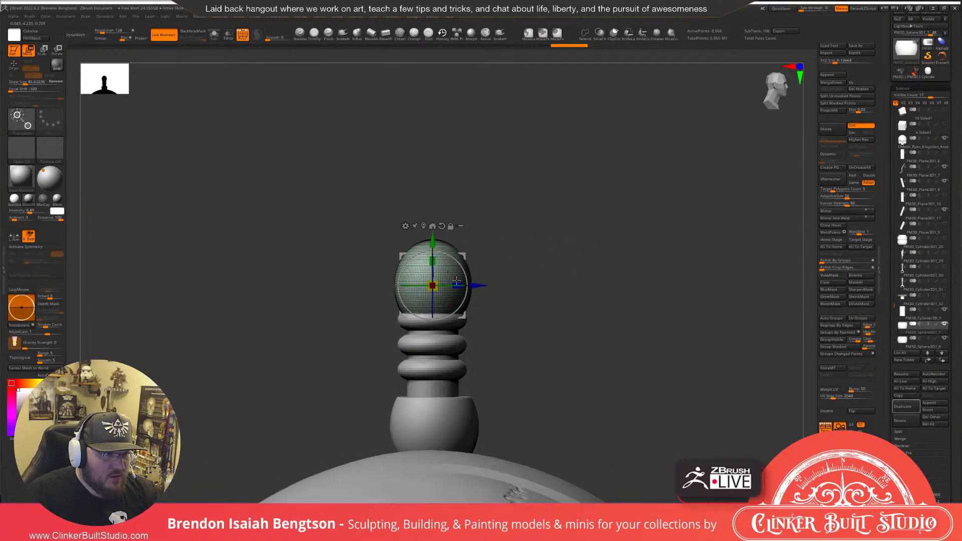
Centre the cap sphere over the ringed column as seen from above.
{"action": "left_click_drag", "start_coordinate": [533, 201], "coordinate": [533, 289]}
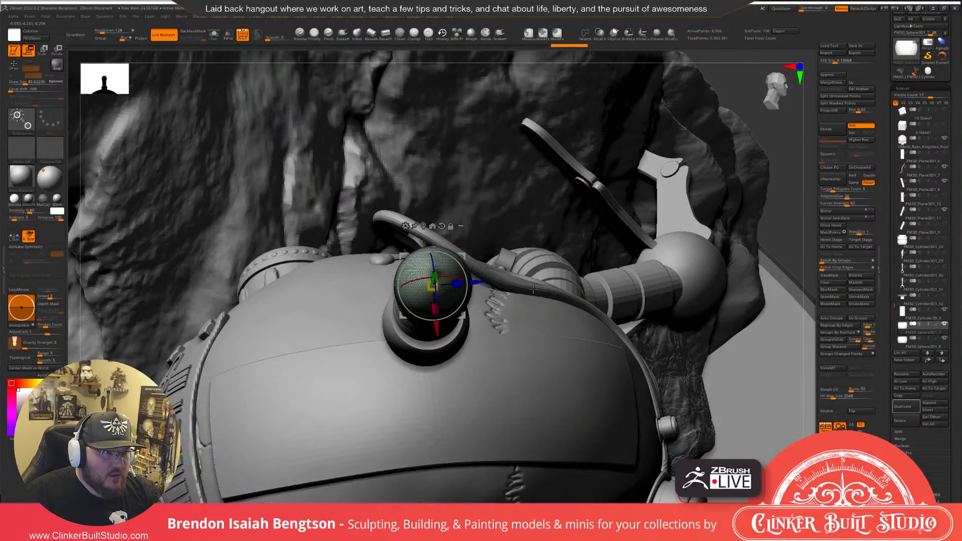
{"action": "right_click_drag", "start_coordinate": [449, 291], "coordinate": [453, 288], "text": "shift"}
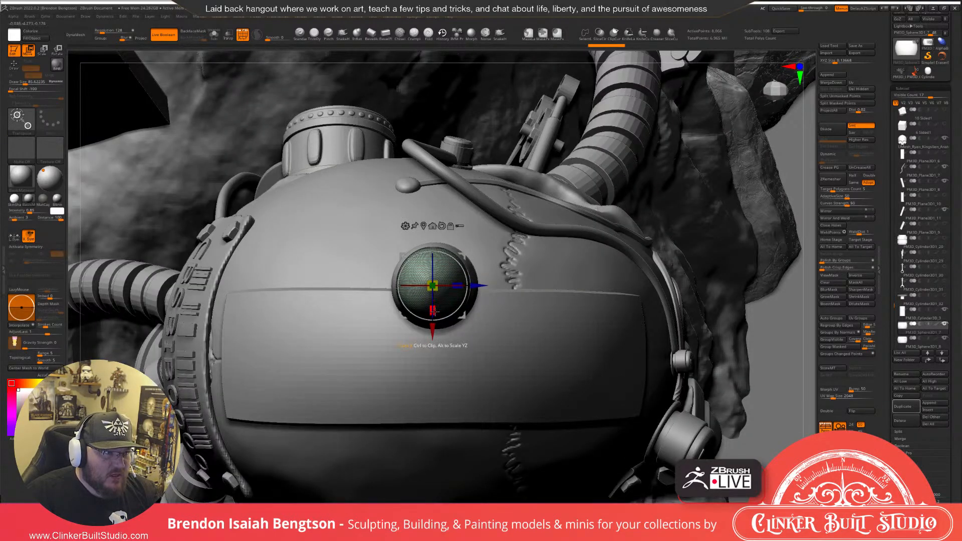
{"action": "left_click_drag", "start_coordinate": [434, 311], "coordinate": [434, 309]}
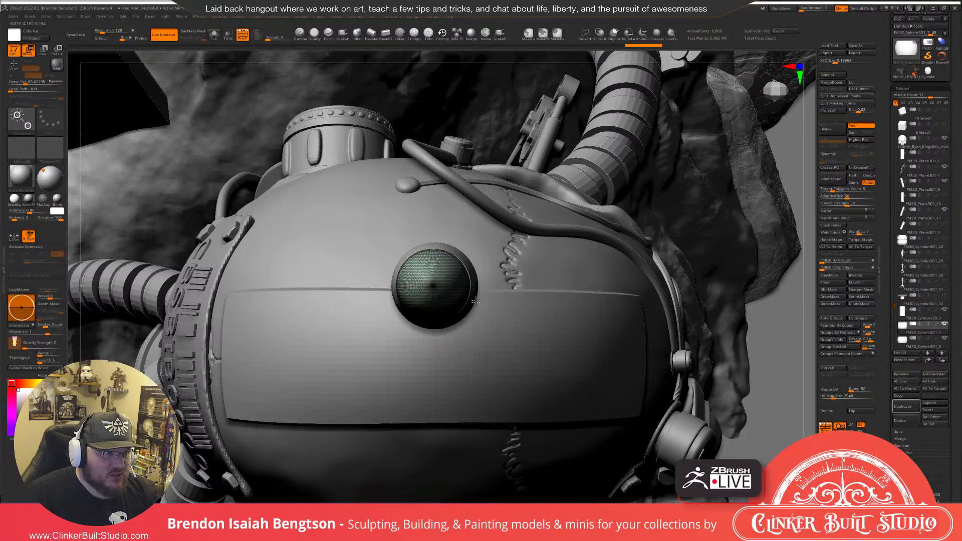
{"action": "right_click_drag", "start_coordinate": [476, 301], "coordinate": [481, 221]}
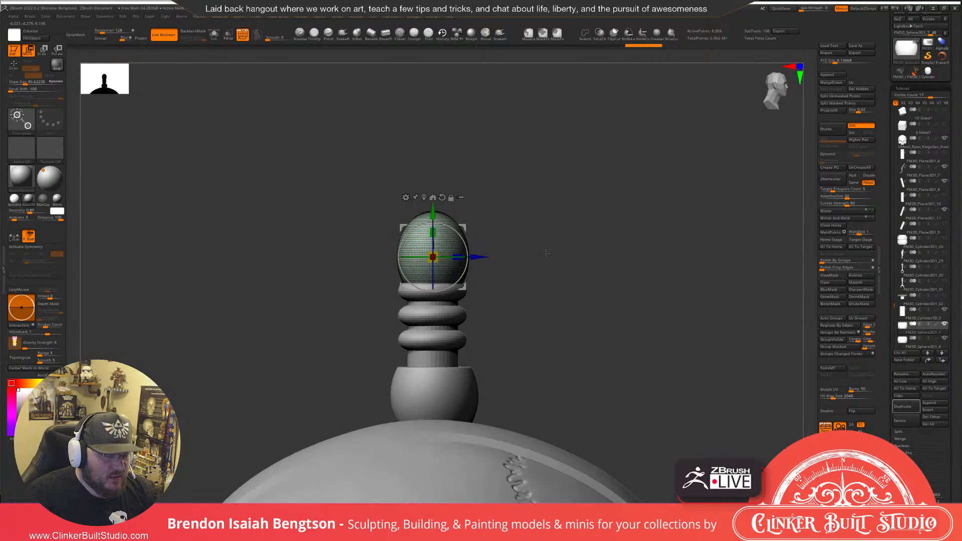
{"action": "key", "text": "q"}
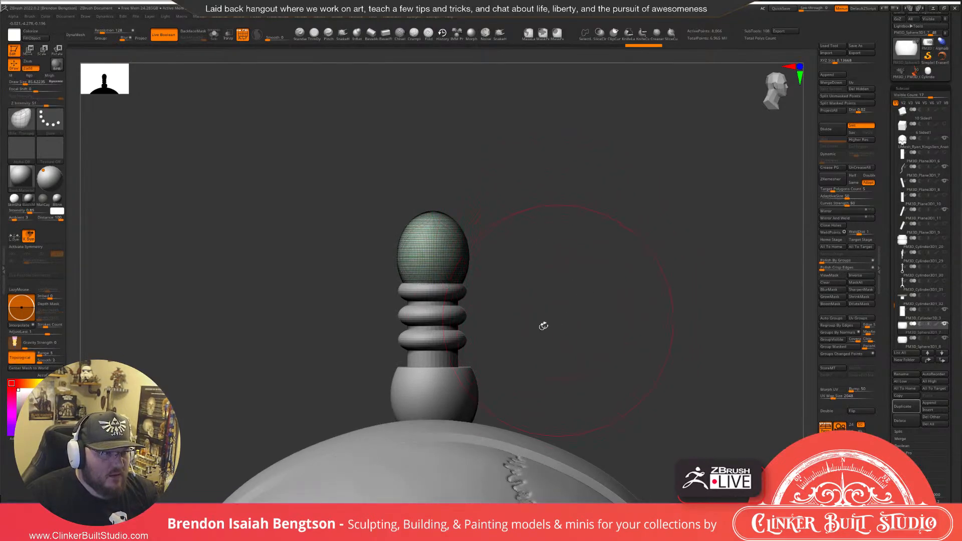
Select the cut sphere at the base, scale it down slightly and centre it beneath the cylinder.
{"action": "left_click", "coordinate": [419, 395], "text": "alt"}
{"action": "key", "text": "w"}
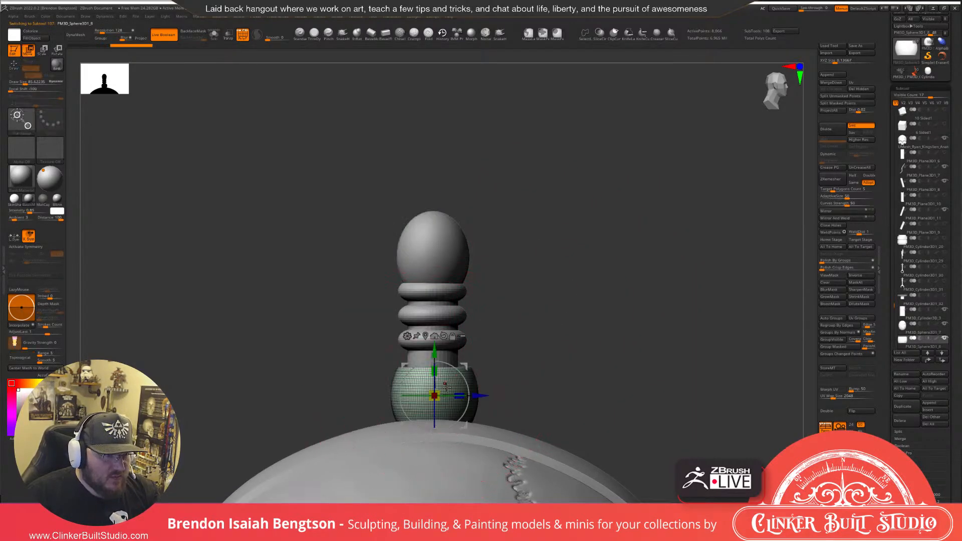
{"action": "mouse_move", "coordinate": [477, 396]}
{"action": "left_mouse_down"}
{"action": "mouse_move", "coordinate": [431, 396]}
{"action": "mouse_move", "coordinate": [474, 393]}
{"action": "left_mouse_up"}
{"action": "key", "text": "q"}
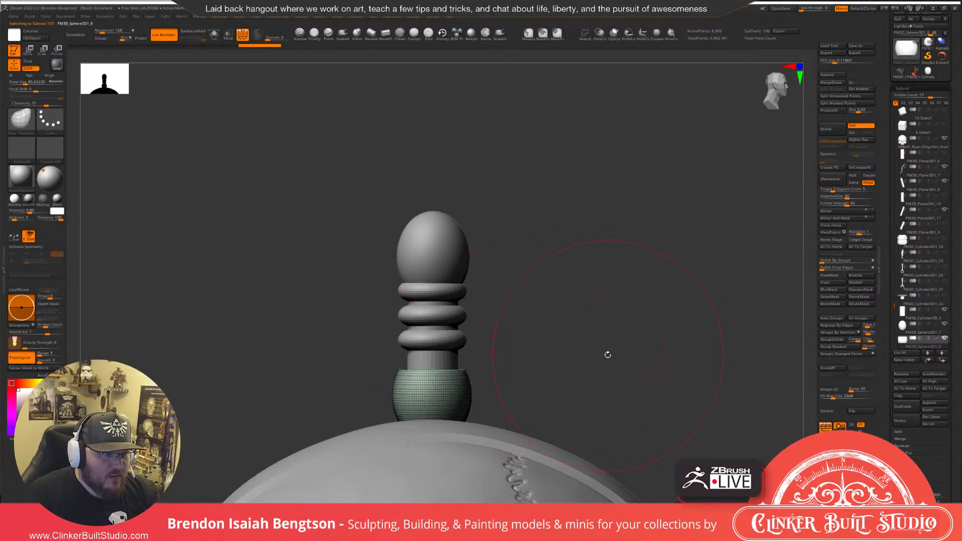
Set the gizmo beside the base, stretch the base vertically and sink it lower into the skull.
{"action": "left_click_drag", "start_coordinate": [593, 322], "coordinate": [587, 348]}
{"action": "key", "text": "w"}
{"action": "left_click_drag", "start_coordinate": [475, 395], "coordinate": [665, 396]}
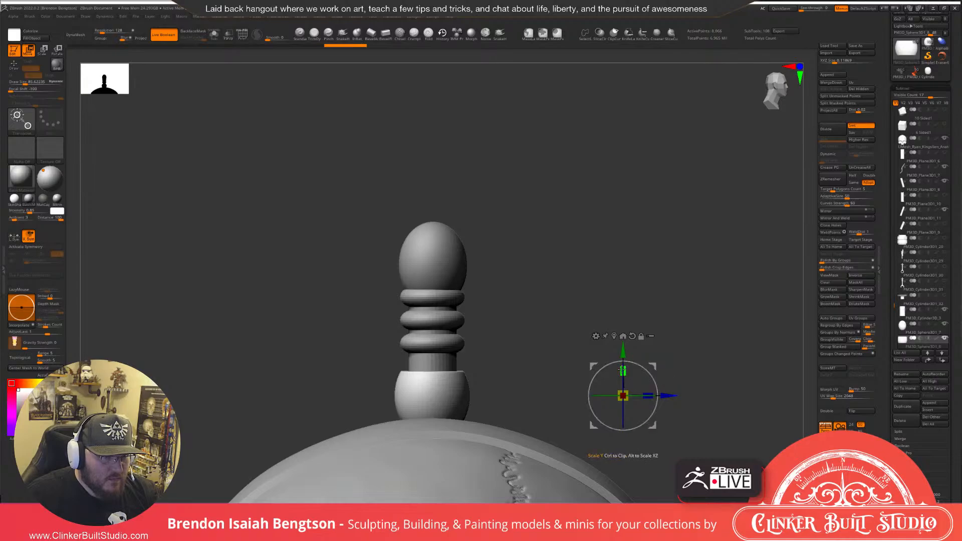
{"action": "mouse_move", "coordinate": [623, 370]}
{"action": "left_mouse_down"}
{"action": "mouse_move", "coordinate": [624, 356]}
{"action": "mouse_move", "coordinate": [626, 376]}
{"action": "mouse_move", "coordinate": [626, 369]}
{"action": "left_mouse_up"}
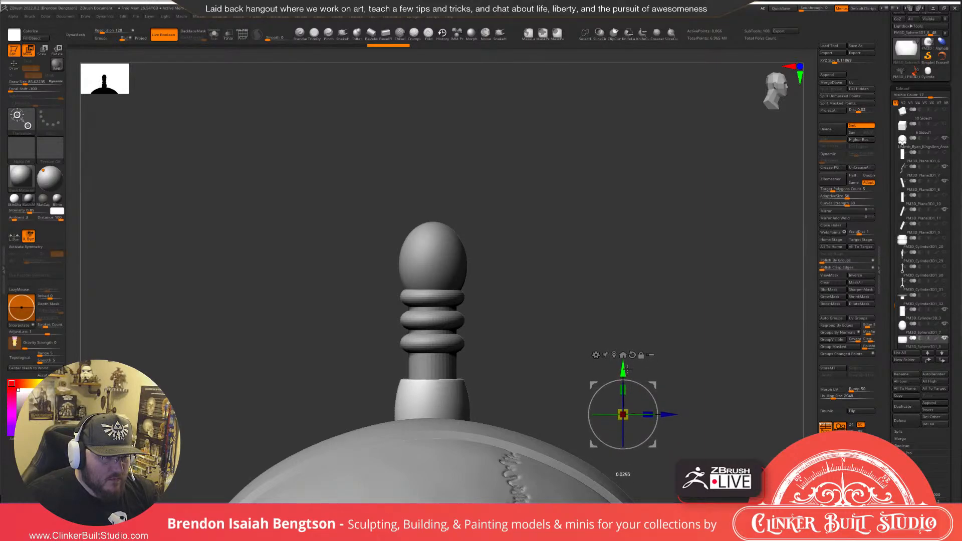
{"action": "left_click_drag", "start_coordinate": [627, 368], "coordinate": [626, 369]}
Select the cap sphere and shift it slightly sideways to line up with the column from the front.
{"action": "left_click_drag", "start_coordinate": [720, 313], "coordinate": [695, 317]}
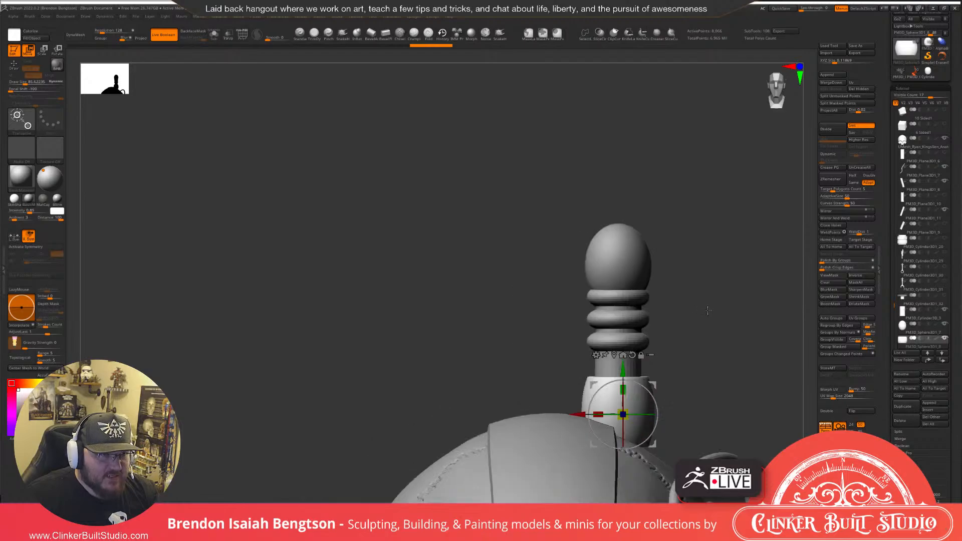
{"action": "left_click", "coordinate": [623, 268], "text": "alt"}
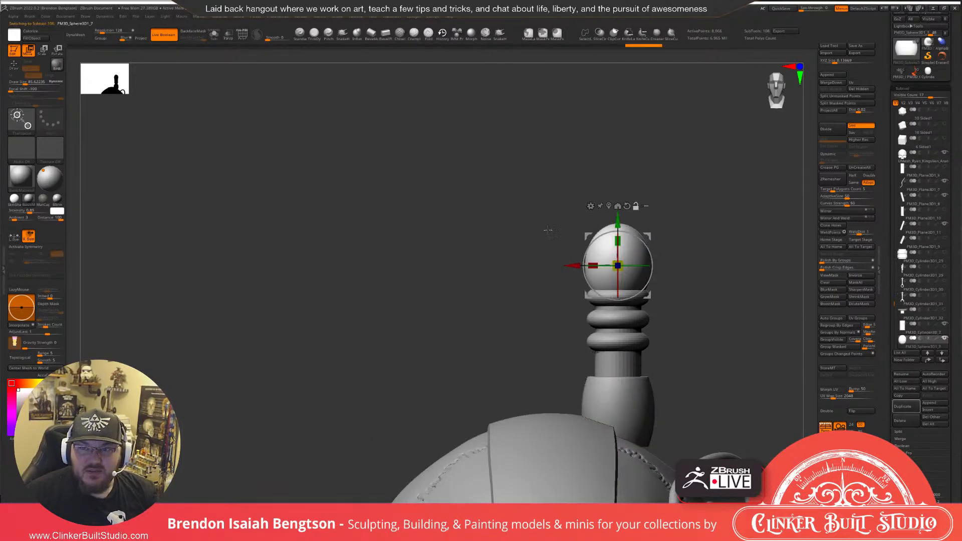
{"action": "left_click_drag", "start_coordinate": [577, 265], "coordinate": [575, 265]}
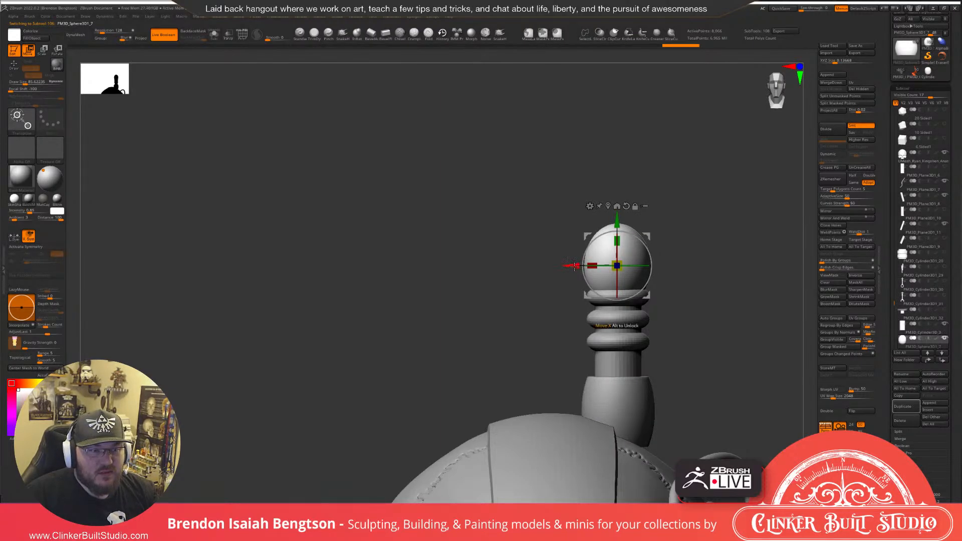
{"action": "key", "text": "q"}
{"action": "mouse_move", "coordinate": [756, 294]}
{"action": "left_mouse_down"}
{"action": "mouse_move", "coordinate": [802, 299]}
{"action": "mouse_move", "coordinate": [727, 177]}
{"action": "mouse_move", "coordinate": [652, 301]}
{"action": "mouse_move", "coordinate": [674, 287]}
{"action": "mouse_move", "coordinate": [625, 292]}
{"action": "mouse_move", "coordinate": [659, 288]}
{"action": "mouse_move", "coordinate": [662, 299]}
{"action": "mouse_move", "coordinate": [781, 273]}
{"action": "left_mouse_up"}
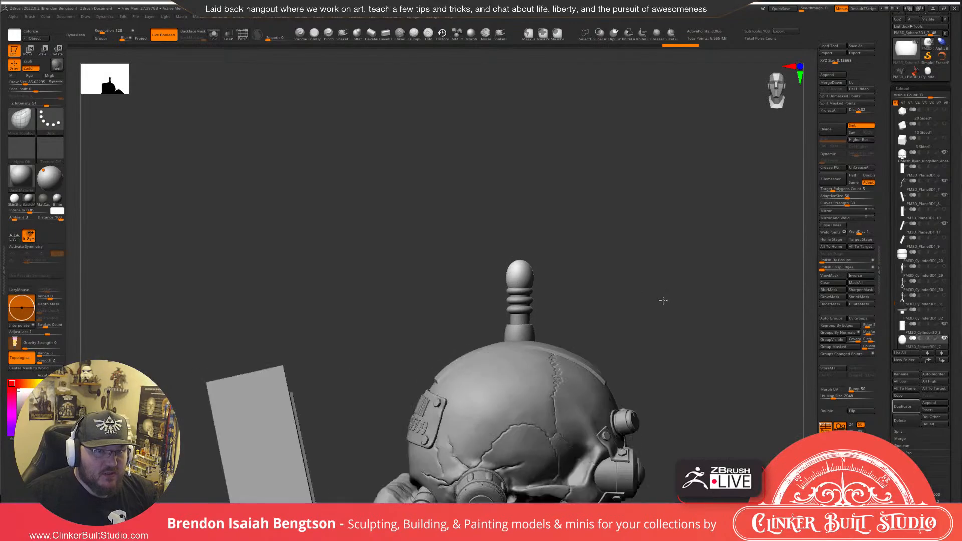
Merge the cylinder, cap sphere, base and rings into one subtool, starting from the cylinder.
{"action": "scroll", "coordinate": [891, 301], "scroll_direction": "down", "scroll_amount": 4}
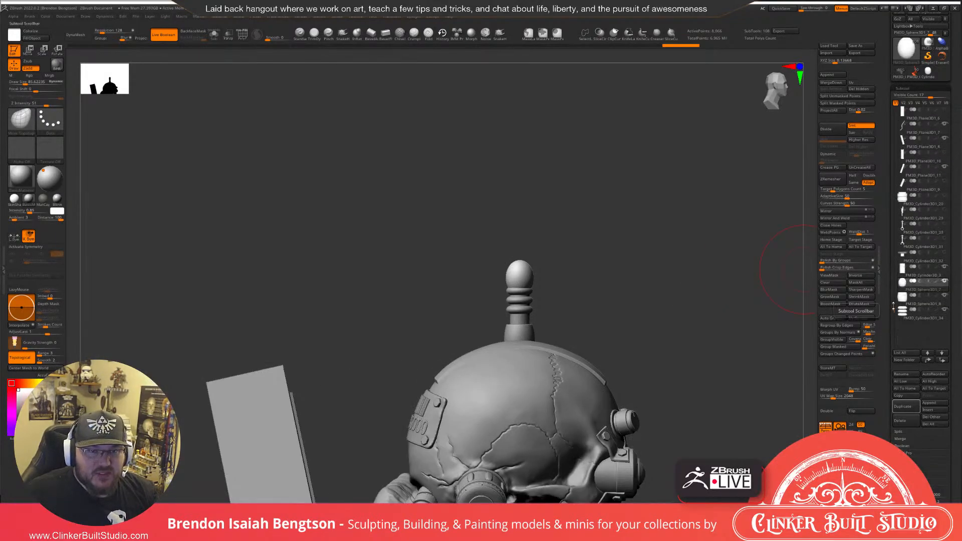
{"action": "left_click", "coordinate": [901, 277]}
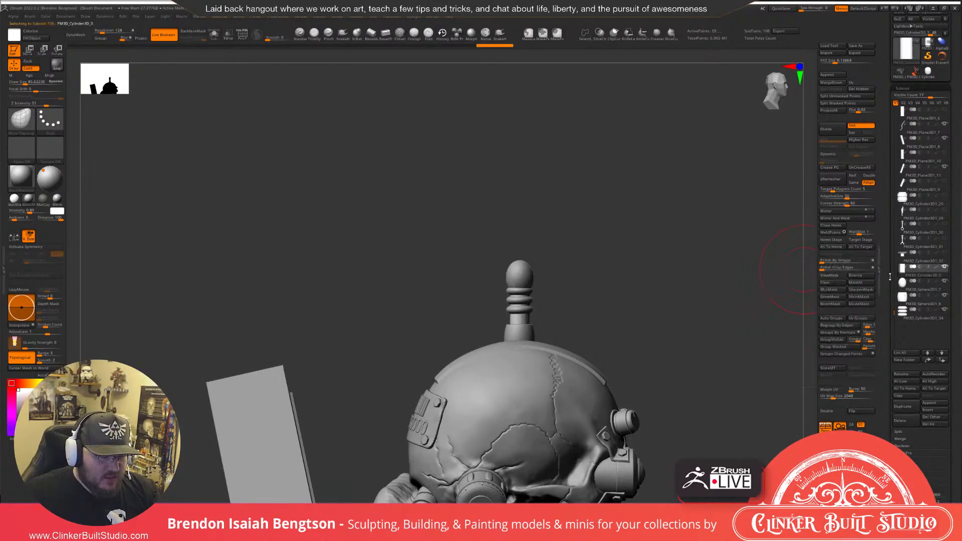
{"action": "key", "text": "shift+f"}
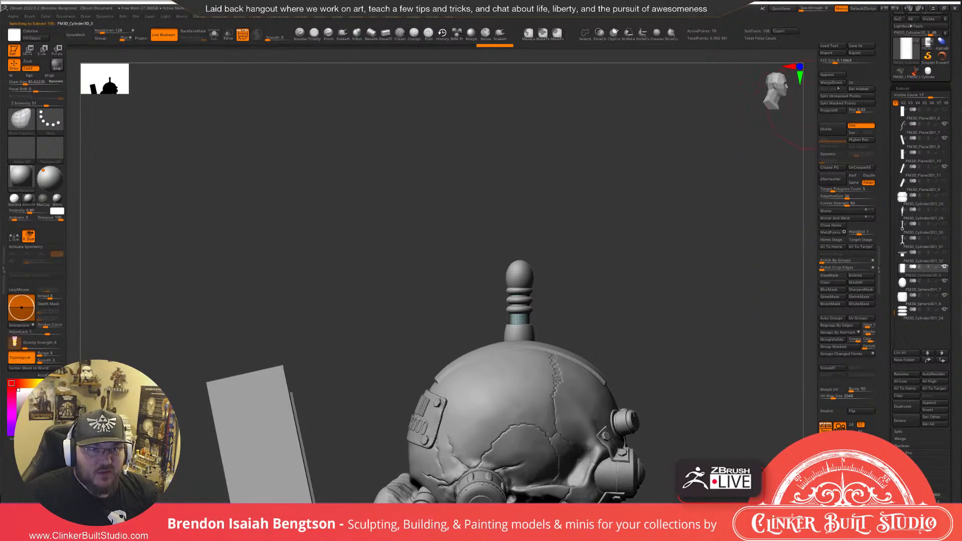
{"action": "left_click", "coordinate": [837, 83]}
{"action": "left_click", "coordinate": [836, 84]}
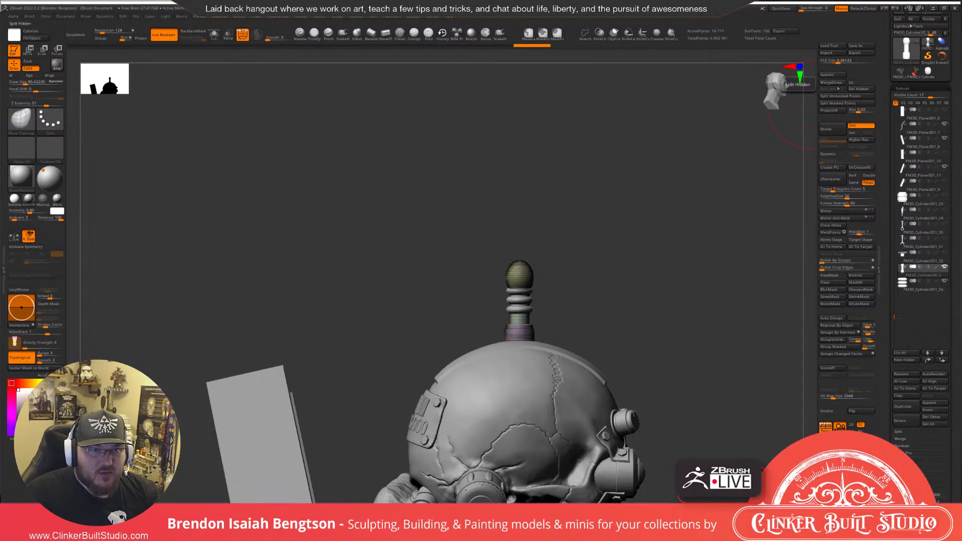
{"action": "left_click", "coordinate": [837, 83]}
Move the merged connector sideways to the skull's centreline and scale it down uniformly.
{"action": "left_click_drag", "start_coordinate": [673, 274], "coordinate": [638, 300]}
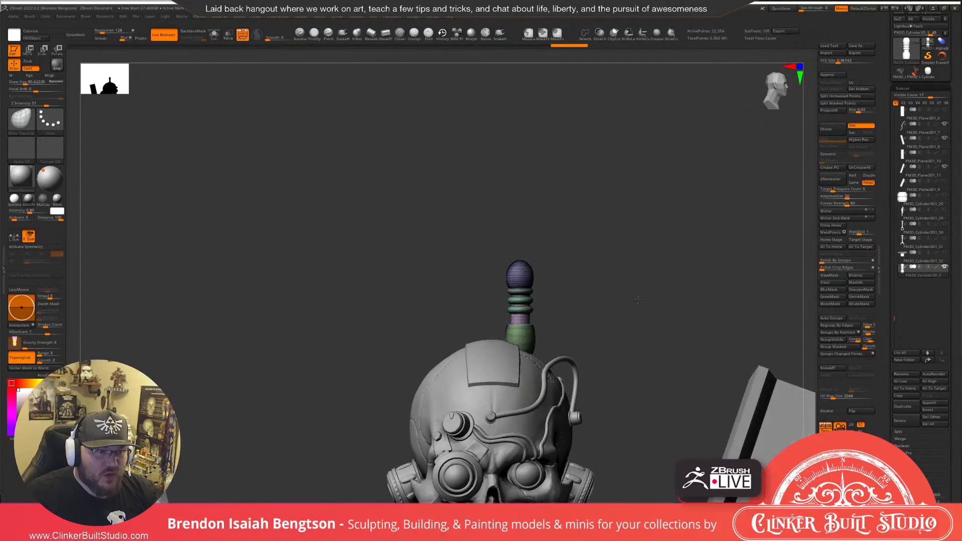
{"action": "key", "text": "w"}
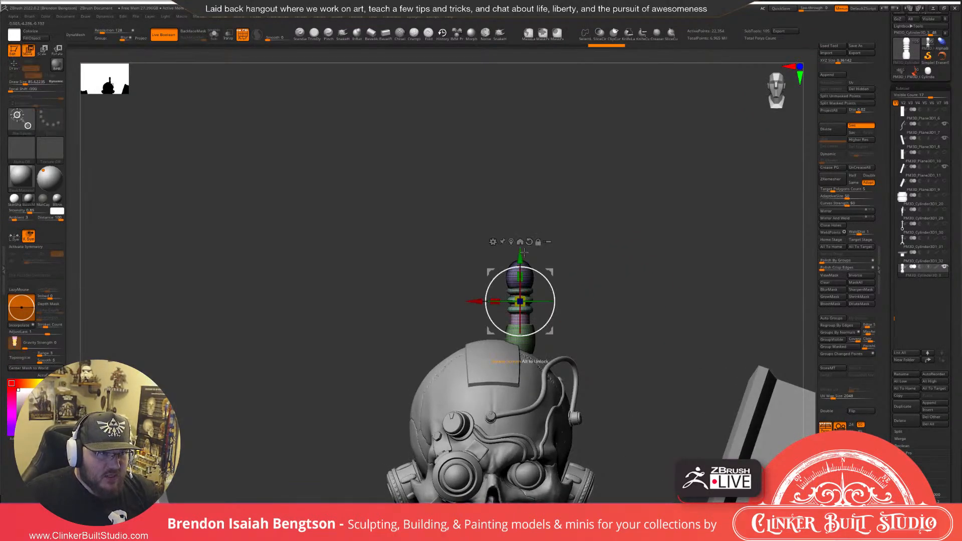
{"action": "left_click_drag", "start_coordinate": [477, 302], "coordinate": [450, 302]}
{"action": "left_click_drag", "start_coordinate": [542, 256], "coordinate": [592, 248]}
{"action": "left_click_drag", "start_coordinate": [494, 299], "coordinate": [488, 301]}
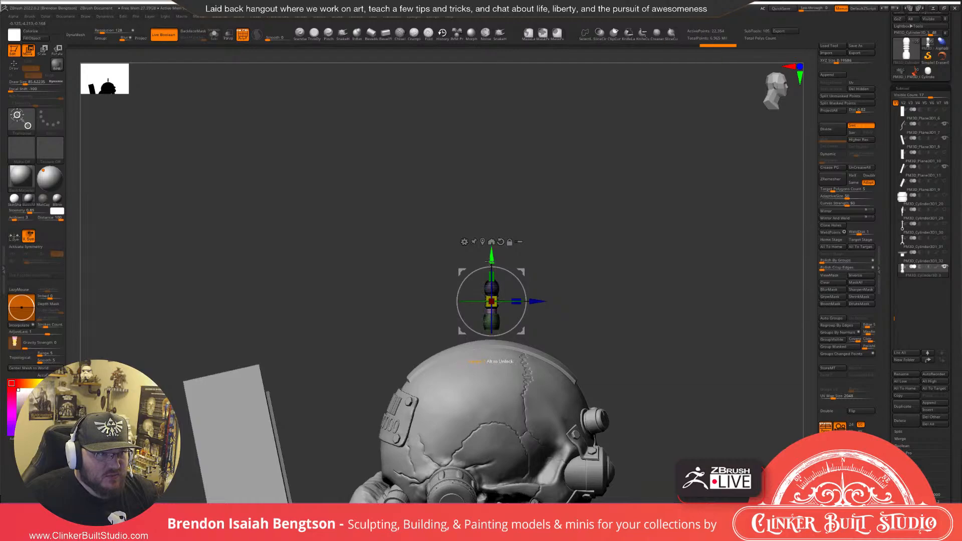
Lower the connector until its base sits on the skull's crown and check its placement from both sides.
{"action": "left_click_drag", "start_coordinate": [489, 256], "coordinate": [488, 272]}
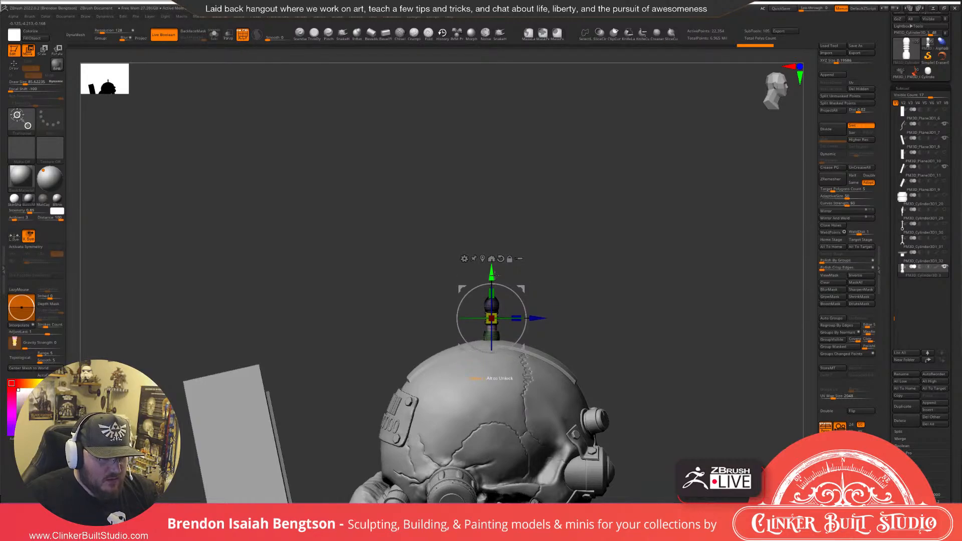
{"action": "key", "text": "shift+f"}
{"action": "mouse_move", "coordinate": [633, 281]}
{"action": "left_mouse_down"}
{"action": "mouse_move", "coordinate": [608, 269]}
{"action": "mouse_move", "coordinate": [573, 277]}
{"action": "mouse_move", "coordinate": [606, 289]}
{"action": "mouse_move", "coordinate": [589, 189]}
{"action": "left_mouse_up"}
{"action": "key", "text": "q"}
{"action": "left_click_drag", "start_coordinate": [620, 241], "coordinate": [471, 288]}
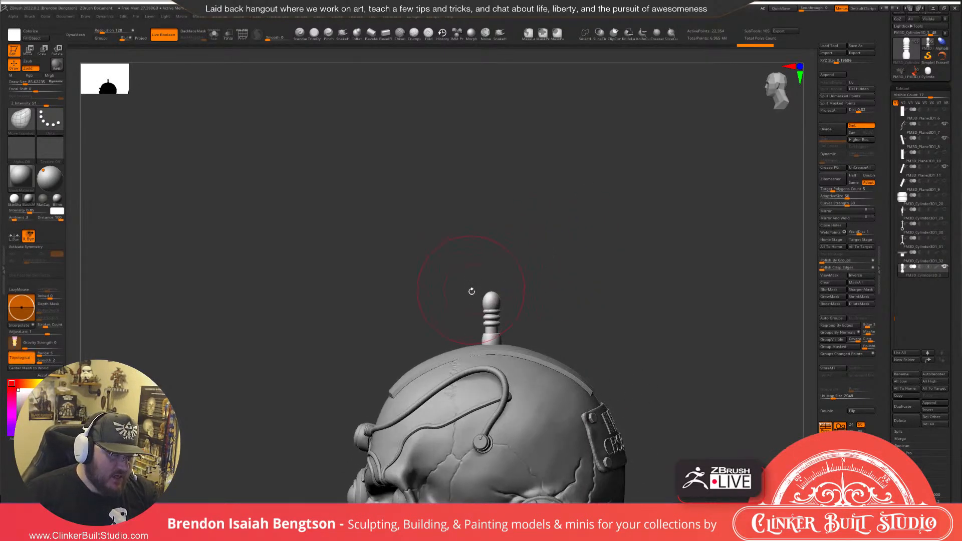
Duplicate the connector three times along the crown toward the forehead, tilting each copy to follow the skull's curve.
{"action": "key", "text": "w"}
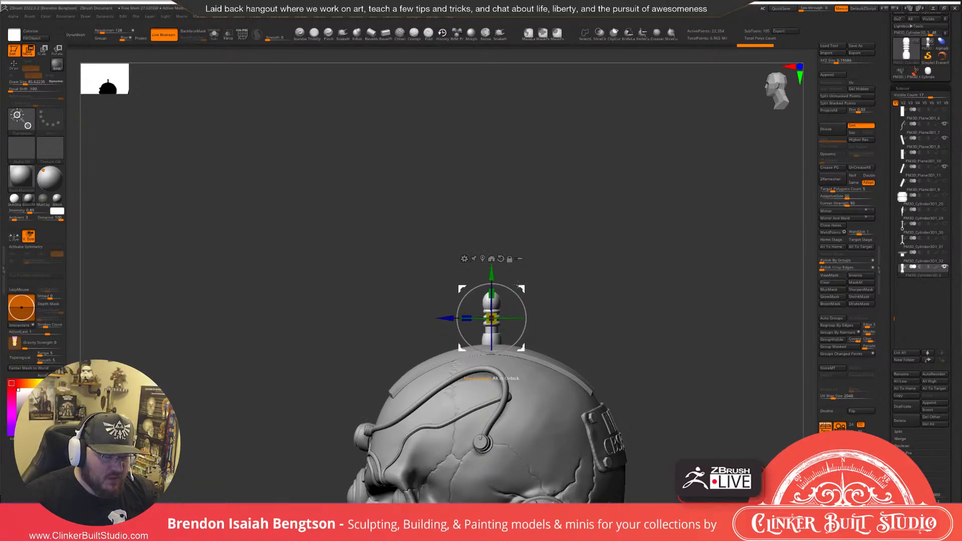
{"action": "key", "text": "shift+f"}
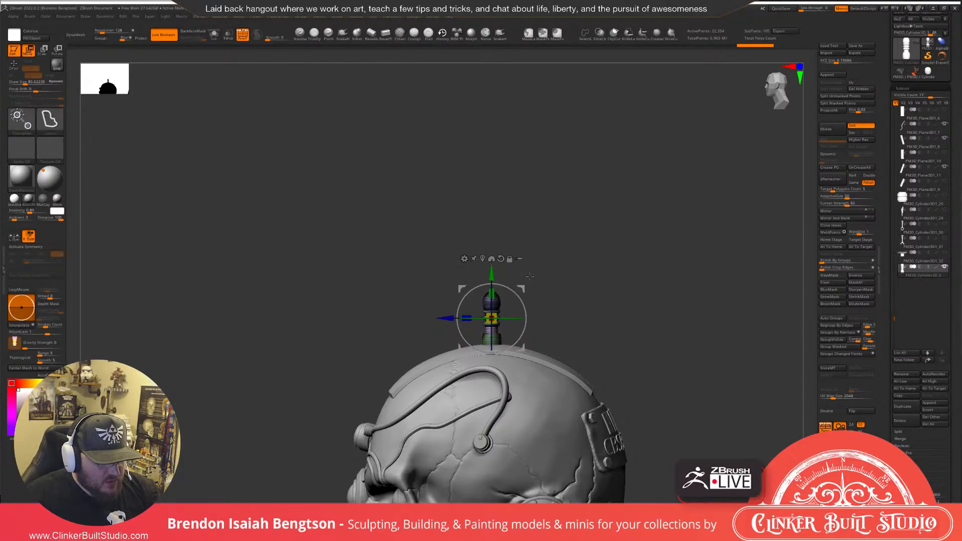
{"action": "right_click_drag", "start_coordinate": [584, 271], "coordinate": [589, 286], "text": "ctrl"}
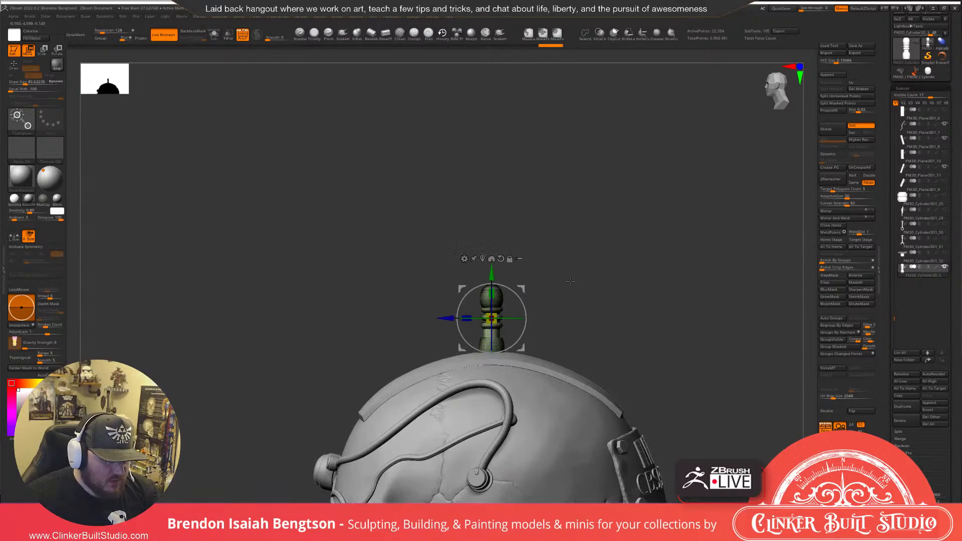
{"action": "key", "text": "shift+f"}
{"action": "mouse_move", "coordinate": [520, 286]}
{"action": "left_mouse_down", "text": "ctrl"}
{"action": "mouse_move", "coordinate": [447, 287]}
{"action": "mouse_move", "coordinate": [448, 321]}
{"action": "mouse_move", "coordinate": [479, 325]}
{"action": "mouse_move", "coordinate": [386, 358]}
{"action": "left_mouse_up", "text": "ctrl"}
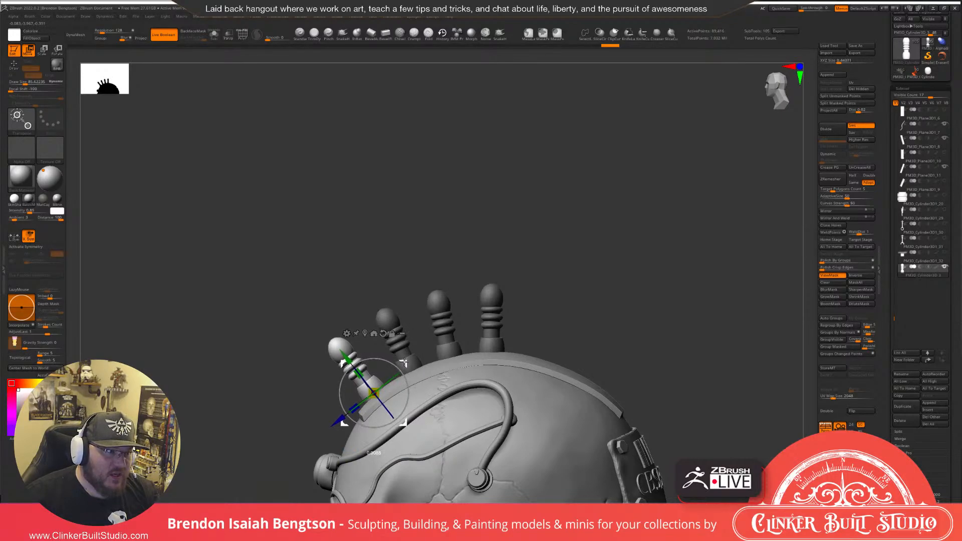
{"action": "left_click_drag", "start_coordinate": [405, 363], "coordinate": [404, 362]}
{"action": "left_click_drag", "start_coordinate": [604, 273], "coordinate": [676, 258]}
{"action": "mouse_move", "coordinate": [594, 214]}
{"action": "left_mouse_down"}
{"action": "mouse_move", "coordinate": [537, 262]}
{"action": "mouse_move", "coordinate": [566, 280]}
{"action": "mouse_move", "coordinate": [572, 264]}
{"action": "mouse_move", "coordinate": [558, 275]}
{"action": "mouse_move", "coordinate": [572, 314]}
{"action": "mouse_move", "coordinate": [614, 213]}
{"action": "mouse_move", "coordinate": [594, 199]}
{"action": "mouse_move", "coordinate": [627, 198]}
{"action": "mouse_move", "coordinate": [541, 241]}
{"action": "left_mouse_up"}
{"action": "key", "text": "q"}
{"action": "left_click_drag", "start_coordinate": [565, 303], "coordinate": [581, 333], "text": "alt"}
{"action": "left_click_drag", "start_coordinate": [472, 149], "coordinate": [596, 266], "text": "alt"}
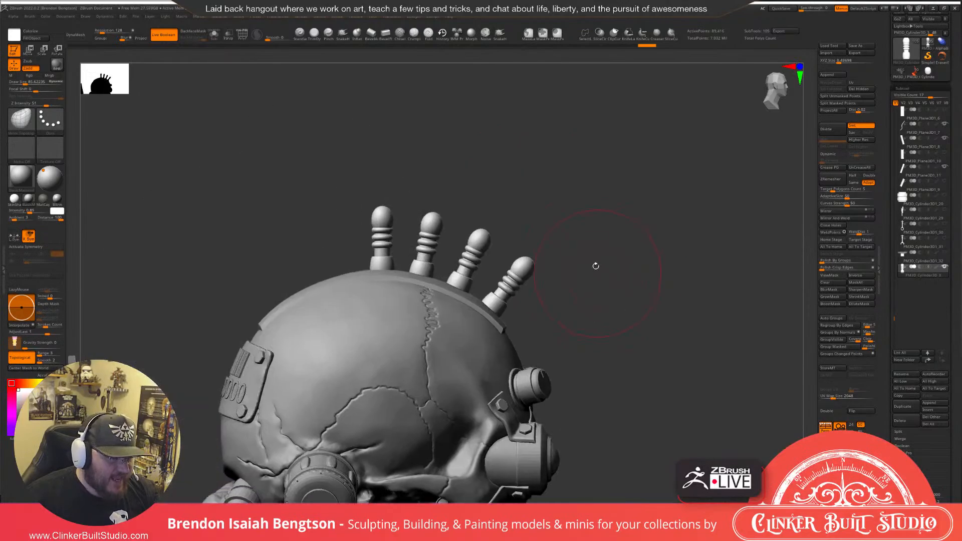
Place the transform gizmo on the original upright connector and mask all the other copies.
{"action": "key", "text": "shift+f"}
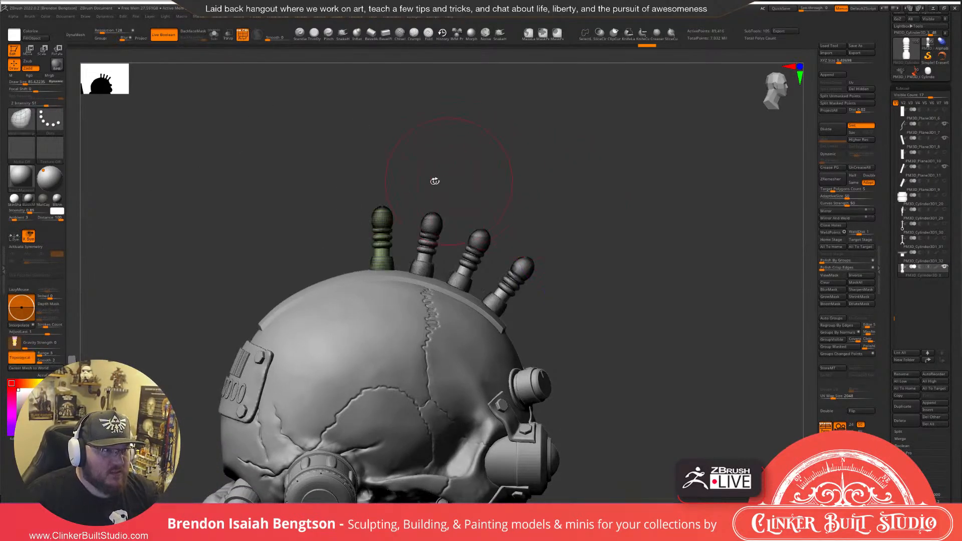
{"action": "key", "text": "w"}
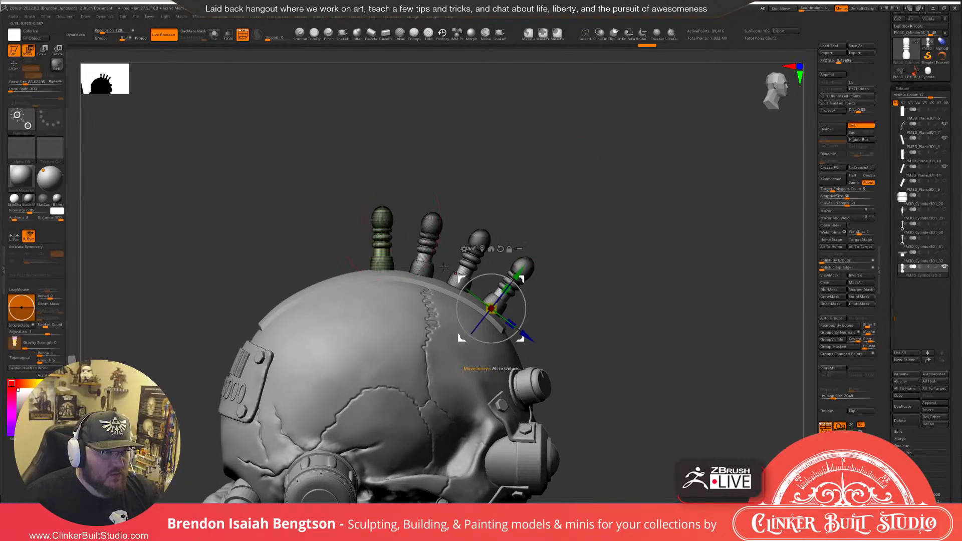
{"action": "left_click", "coordinate": [381, 214]}
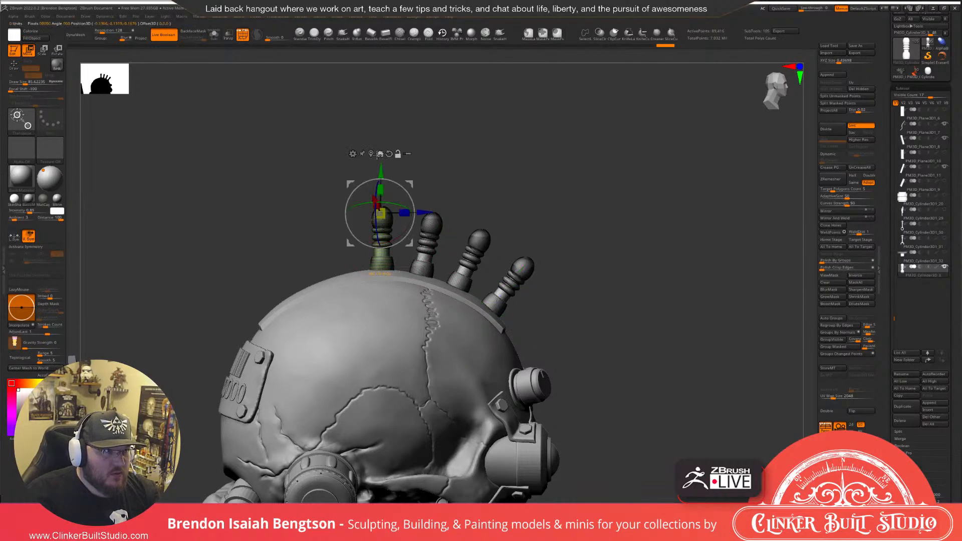
{"action": "left_click", "coordinate": [381, 257], "text": "ctrl"}
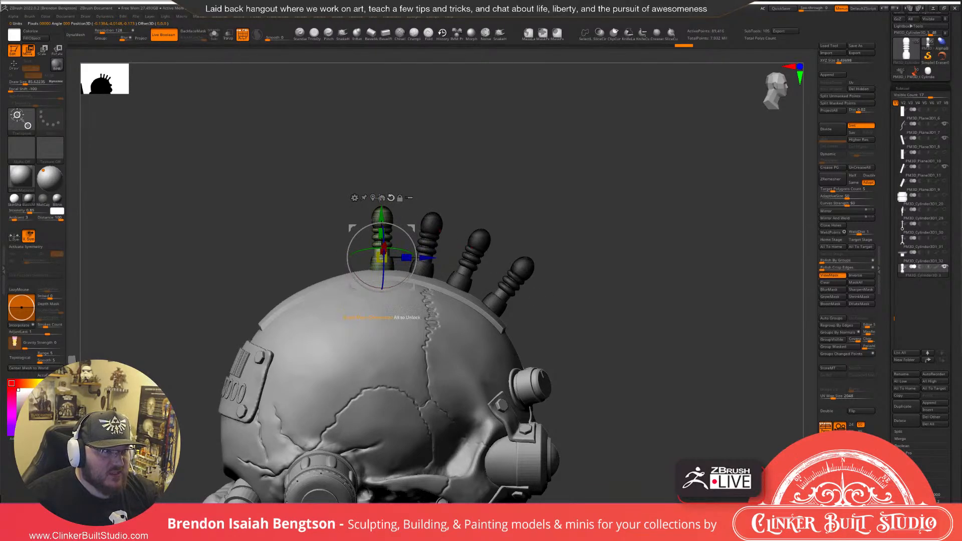
Straighten the gizmo and set its pivot at the base of the original connector, leaving the connector in place.
{"action": "left_click_drag", "start_coordinate": [373, 199], "coordinate": [371, 186]}
{"action": "left_click", "coordinate": [391, 183]}
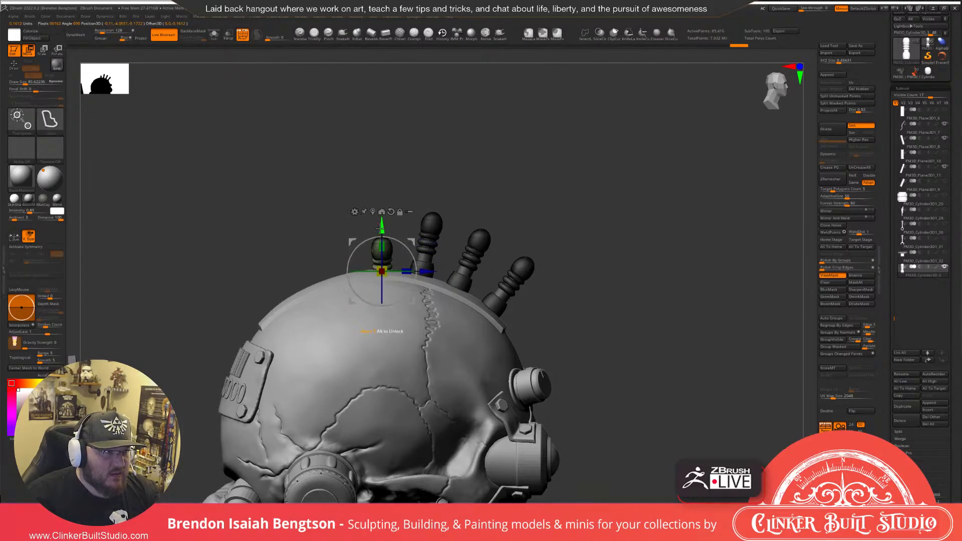
{"action": "left_click_drag", "start_coordinate": [381, 198], "coordinate": [382, 227]}
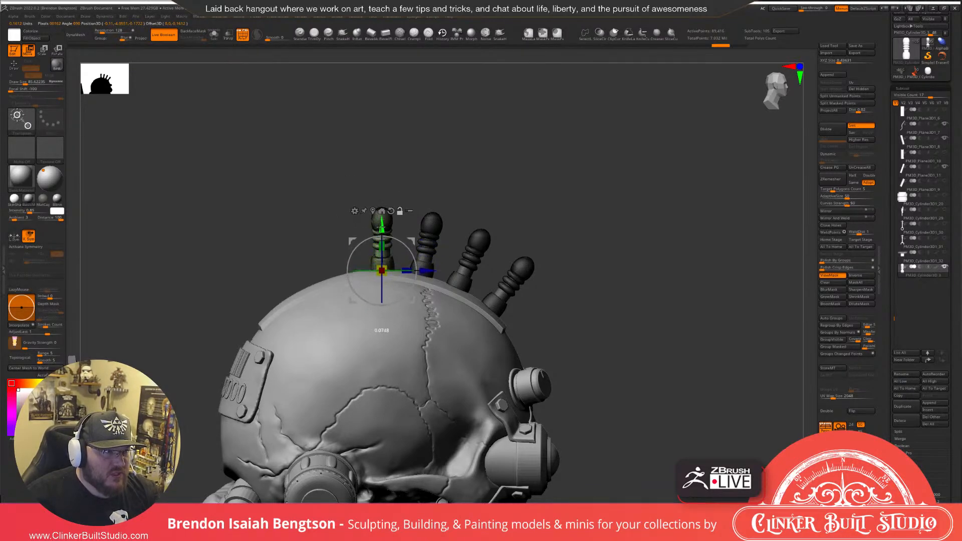
{"action": "left_click_drag", "start_coordinate": [508, 151], "coordinate": [551, 157], "text": "shift"}
{"action": "key", "text": "ctrl+z"}
{"action": "key", "text": "ctrl+z"}
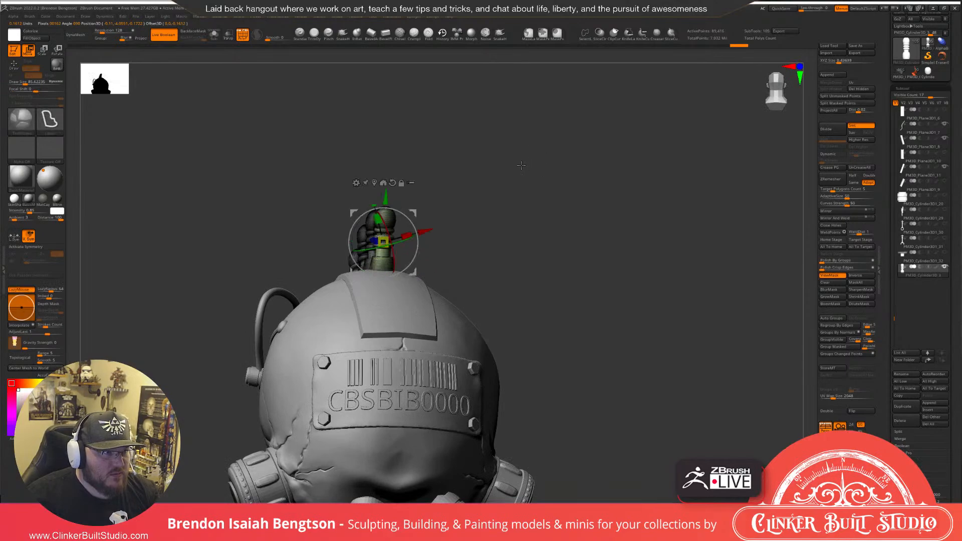
{"action": "left_click", "coordinate": [393, 183], "text": "alt"}
{"action": "left_click_drag", "start_coordinate": [384, 198], "coordinate": [384, 227], "text": "alt"}
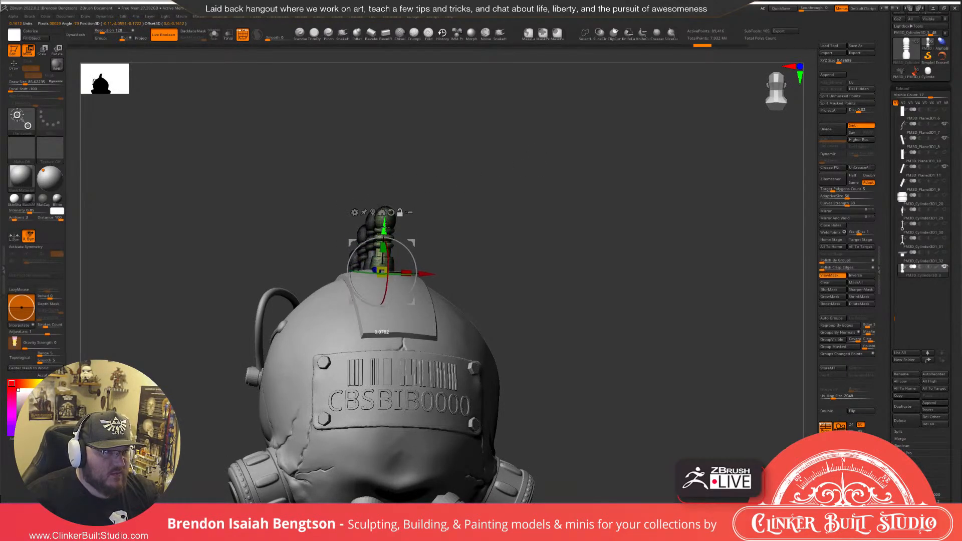
{"action": "left_click_drag", "start_coordinate": [562, 214], "coordinate": [511, 217]}
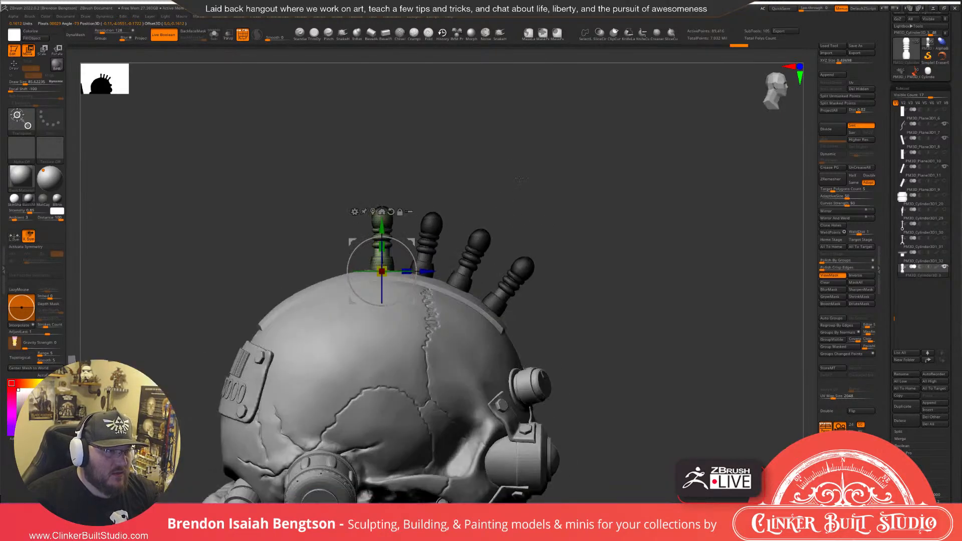
Duplicate the original connector three times toward the back of the skull, angling each copy to the crown, and clear the mask.
{"action": "left_click_drag", "start_coordinate": [411, 241], "coordinate": [293, 281], "text": "ctrl"}
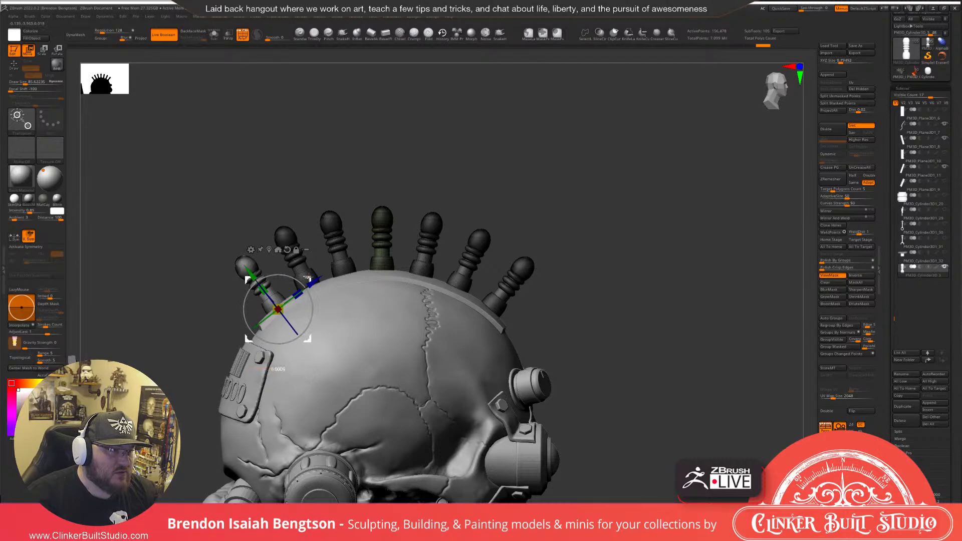
{"action": "key", "text": "q"}
{"action": "right_click_drag", "start_coordinate": [630, 275], "coordinate": [615, 236], "text": "ctrl"}
{"action": "key", "text": "shift+f"}
{"action": "mouse_move", "coordinate": [614, 236]}
{"action": "left_mouse_down", "text": "ctrl"}
{"action": "mouse_move", "coordinate": [626, 251]}
{"action": "mouse_move", "coordinate": [438, 316]}
{"action": "left_mouse_up", "text": "ctrl"}
Review the connector crest on the whole model from the front and side, rendering each view with shadows.
{"action": "right_click_drag", "start_coordinate": [281, 361], "coordinate": [517, 145], "text": "alt"}
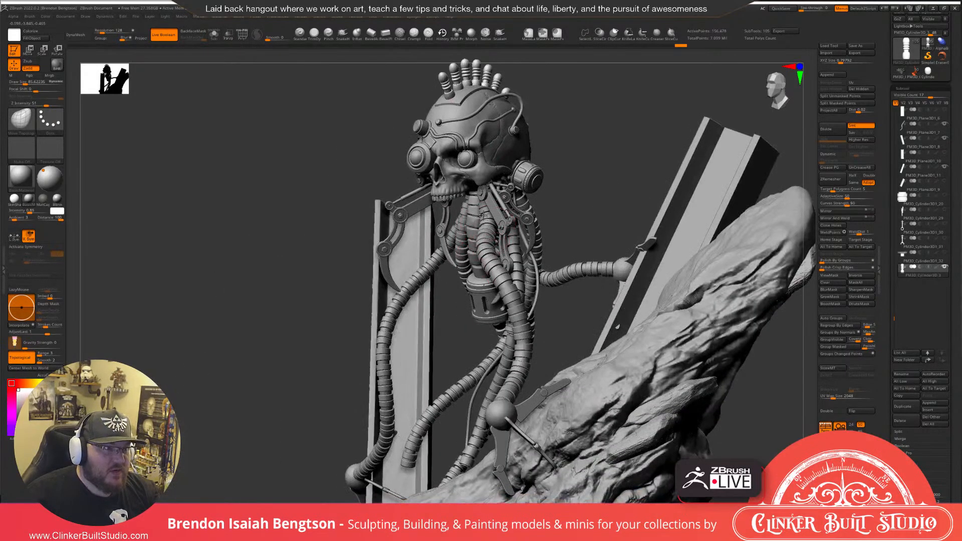
{"action": "mouse_move", "coordinate": [510, 240]}
{"action": "right_mouse_down", "text": "ctrl"}
{"action": "mouse_move", "coordinate": [501, 198]}
{"action": "mouse_move", "coordinate": [491, 223]}
{"action": "mouse_move", "coordinate": [509, 225]}
{"action": "mouse_move", "coordinate": [440, 243]}
{"action": "mouse_move", "coordinate": [425, 228]}
{"action": "right_mouse_up", "text": "ctrl"}
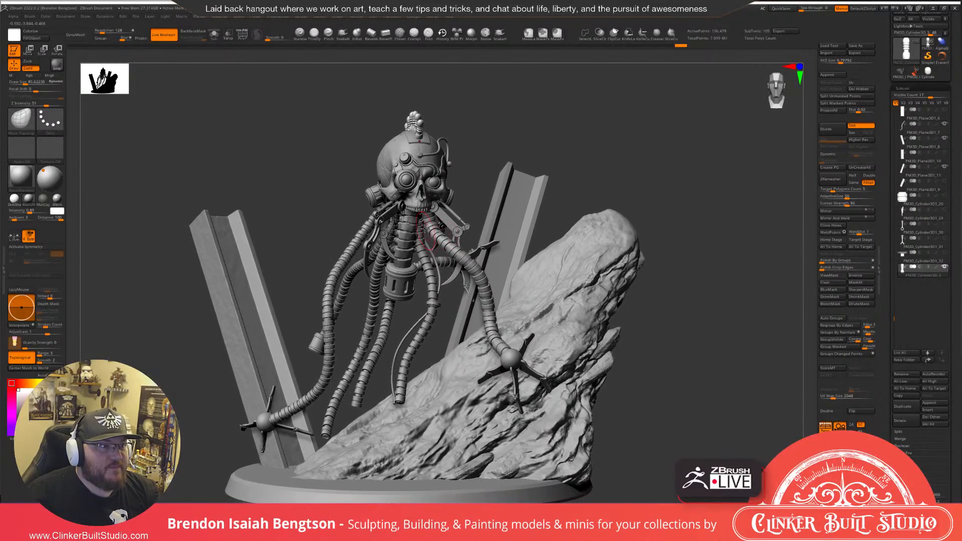
{"action": "left_click", "coordinate": [56, 66]}
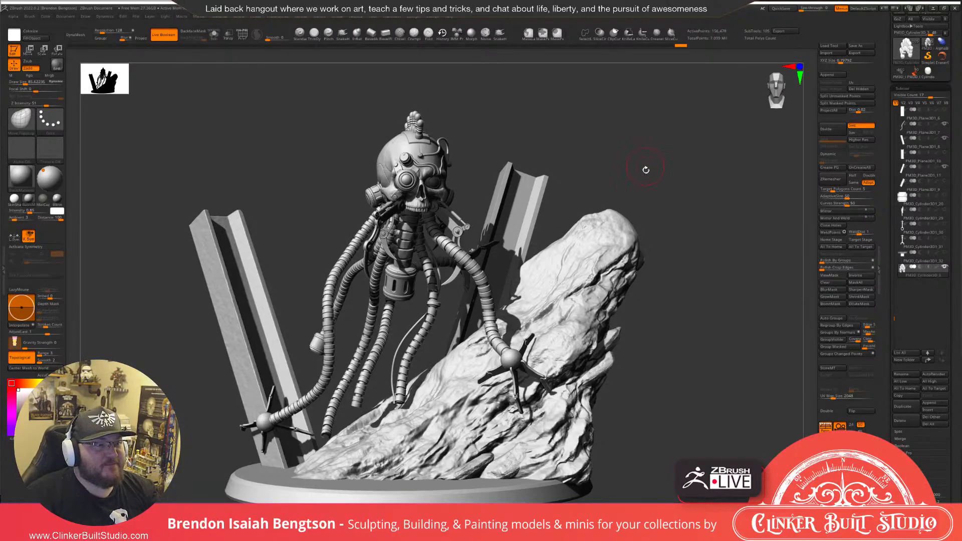
{"action": "mouse_move", "coordinate": [666, 168]}
{"action": "left_mouse_down"}
{"action": "mouse_move", "coordinate": [689, 172]}
{"action": "mouse_move", "coordinate": [573, 211]}
{"action": "mouse_move", "coordinate": [565, 163]}
{"action": "left_mouse_up"}
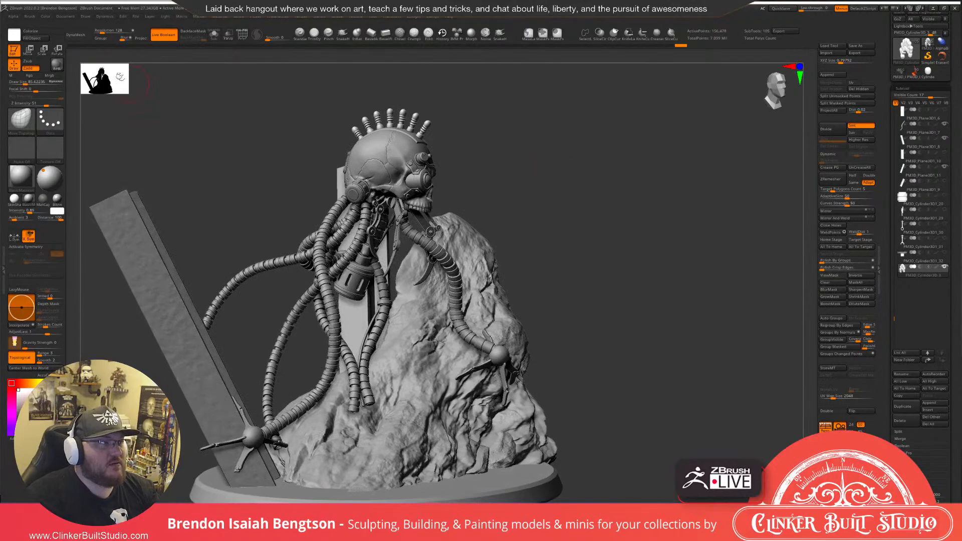
{"action": "left_click", "coordinate": [57, 65]}
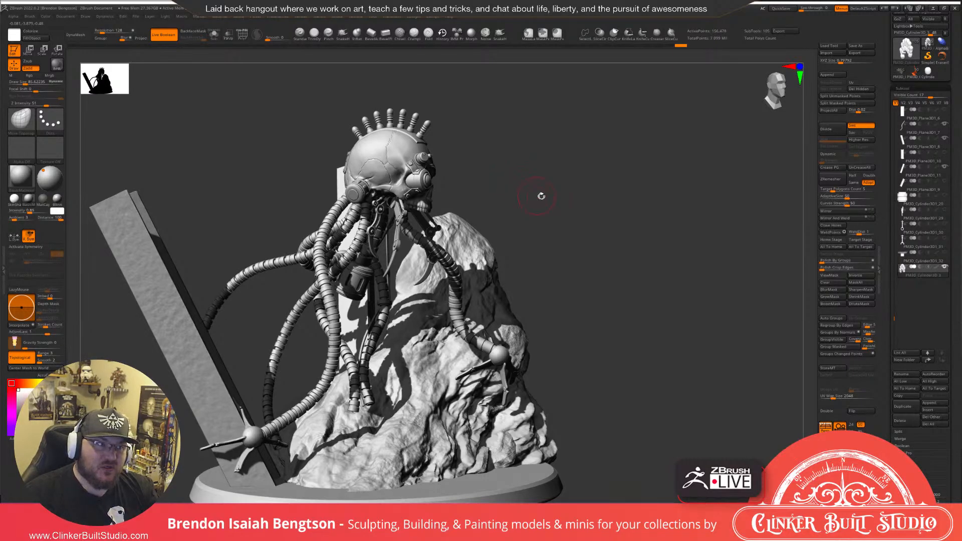
{"action": "mouse_move", "coordinate": [542, 196]}
{"action": "left_mouse_down"}
{"action": "mouse_move", "coordinate": [500, 193]}
{"action": "mouse_move", "coordinate": [560, 197]}
{"action": "mouse_move", "coordinate": [532, 179]}
{"action": "left_mouse_up"}
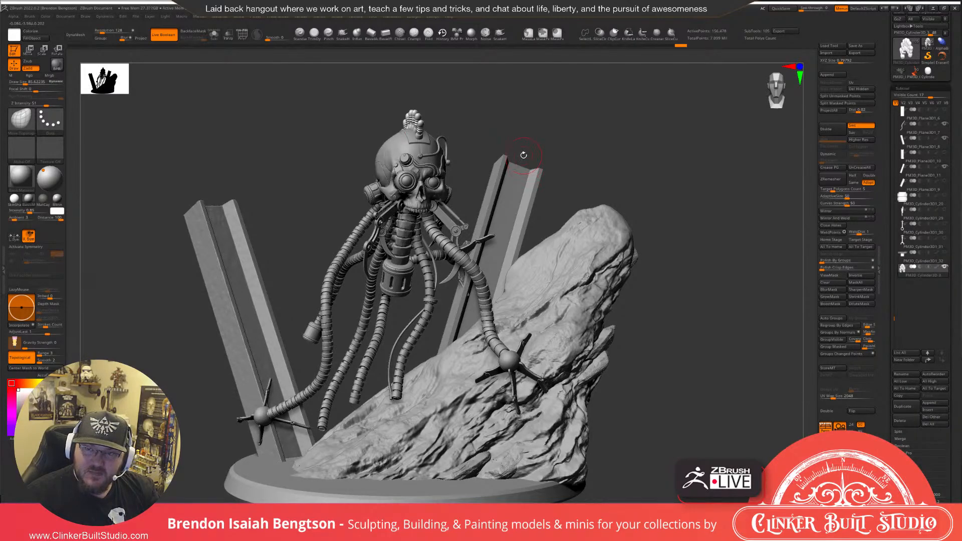
{"action": "left_click_drag", "start_coordinate": [599, 156], "coordinate": [537, 164]}
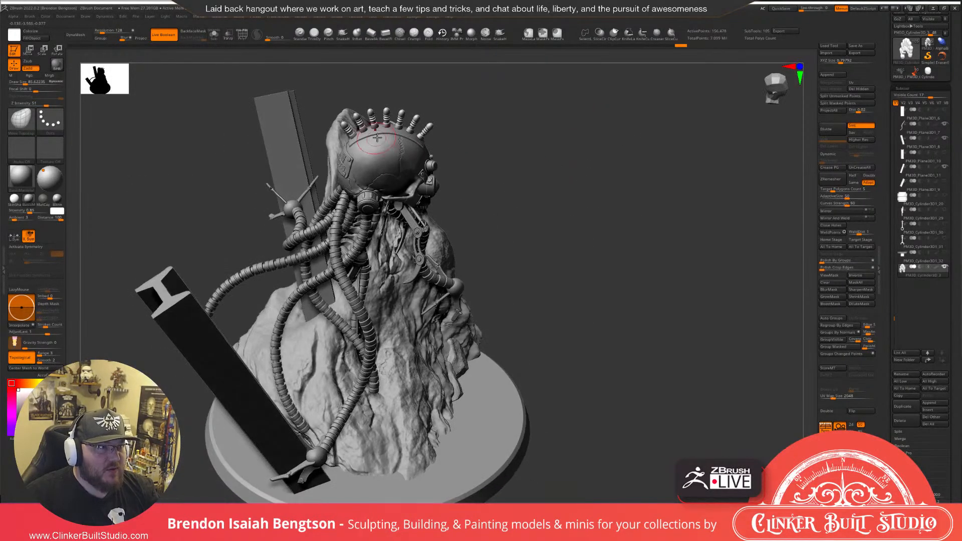
Select the barcode plate on the back of the skull and isolate it with its polyframe displayed.
{"action": "right_click_drag", "start_coordinate": [399, 127], "coordinate": [447, 257], "text": "ctrl"}
{"action": "left_click", "coordinate": [408, 170], "text": "alt"}
{"action": "right_click_drag", "start_coordinate": [237, 334], "coordinate": [174, 343]}
{"action": "left_click", "coordinate": [227, 380], "text": "alt"}
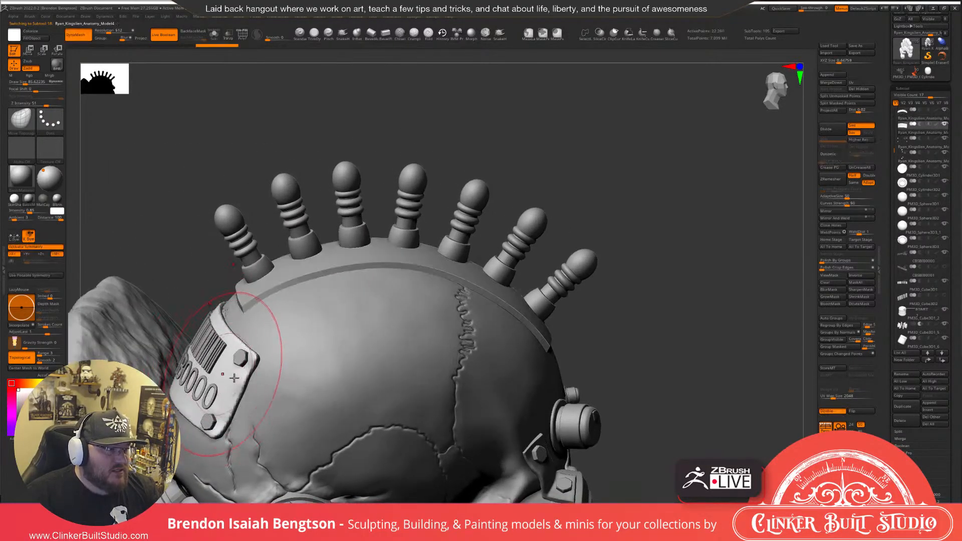
{"action": "right_click_drag", "start_coordinate": [309, 323], "coordinate": [396, 274], "text": "alt"}
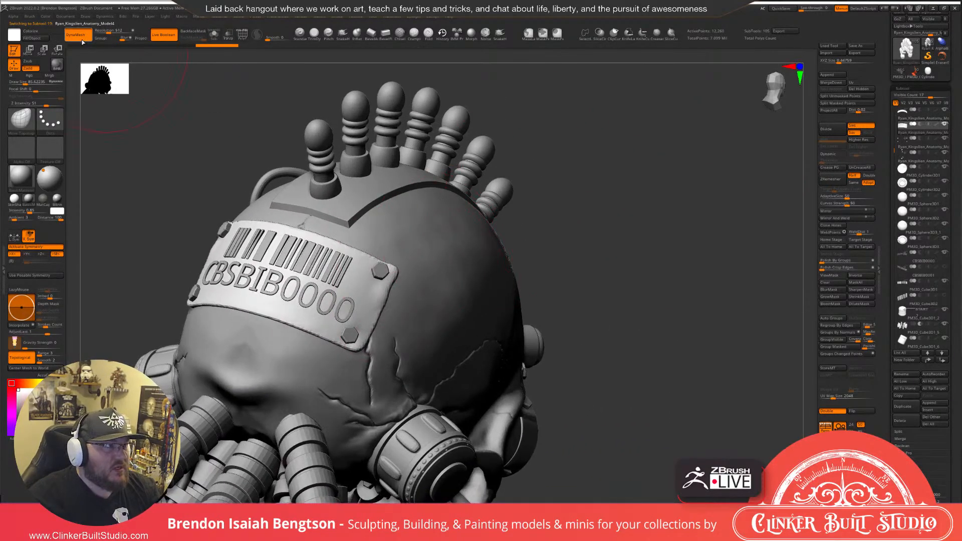
{"action": "key", "text": "shift+f"}
{"action": "key", "text": "alt+s"}
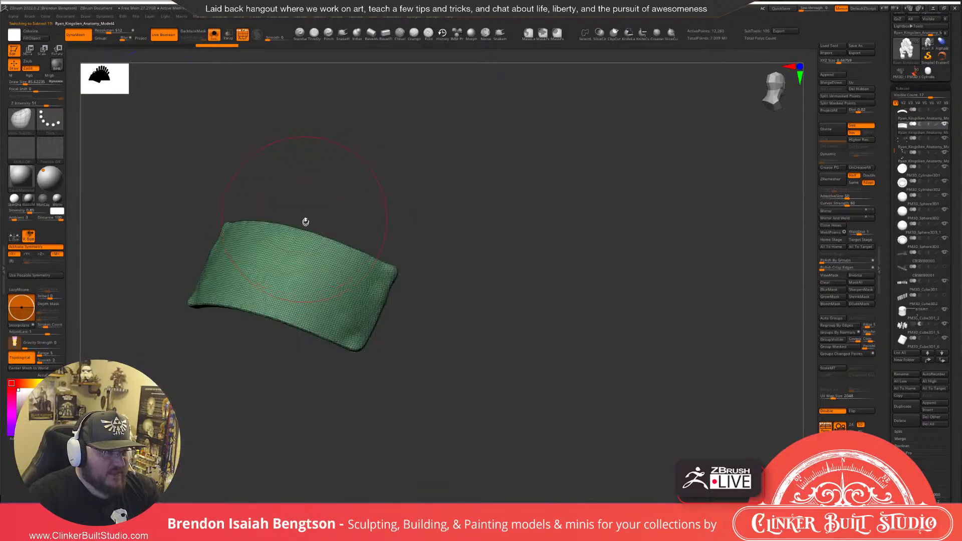
{"action": "right_click_drag", "start_coordinate": [306, 222], "coordinate": [283, 257], "text": "ctrl"}
{"action": "right_click_drag", "start_coordinate": [283, 256], "coordinate": [440, 273], "text": "alt"}
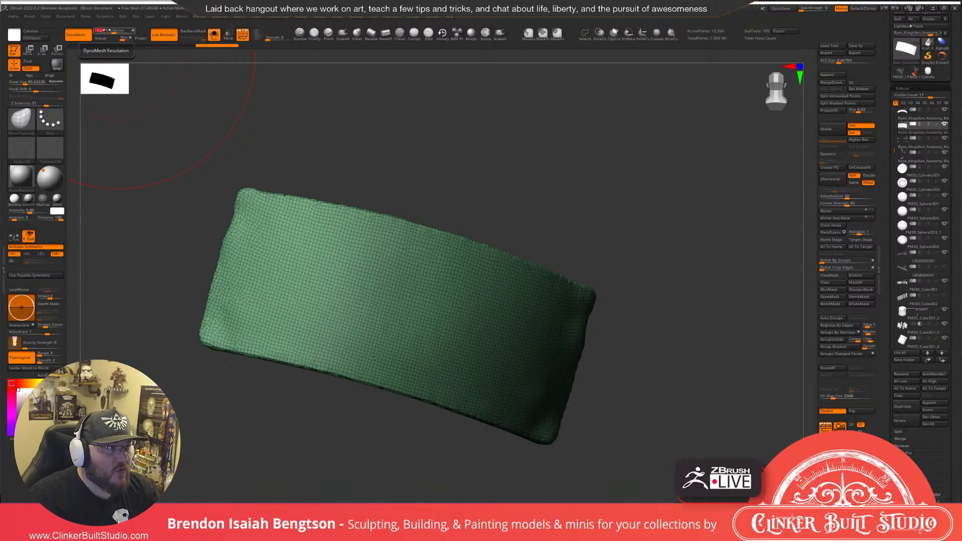
Remesh the isolated plate with DynaMesh at resolution 1024, reduce the brush size and hide the polyframe.
{"action": "key", "text": "space"}
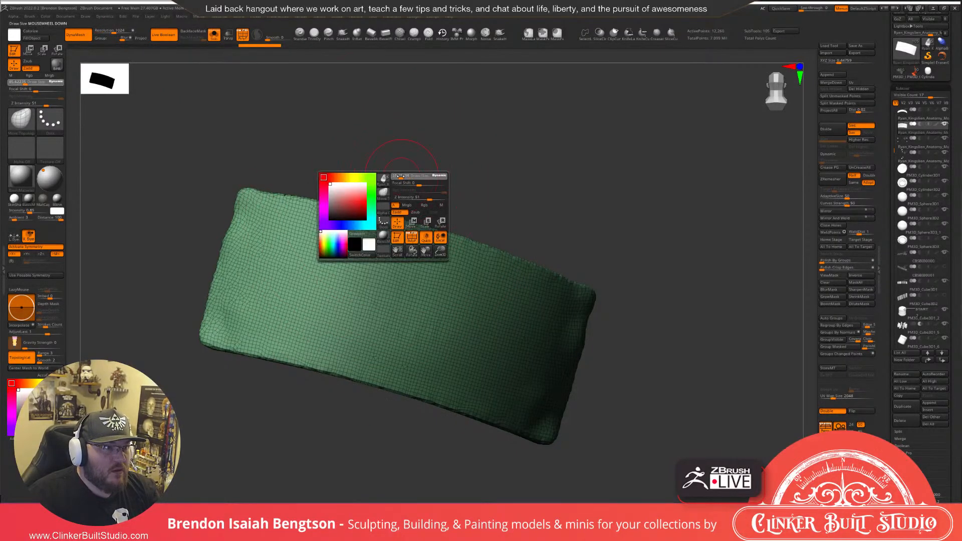
{"action": "left_click_drag", "start_coordinate": [400, 176], "coordinate": [399, 176]}
{"action": "mouse_move", "coordinate": [525, 137]}
{"action": "left_mouse_down", "text": "ctrl"}
{"action": "mouse_move", "coordinate": [525, 184]}
{"action": "mouse_move", "coordinate": [572, 166]}
{"action": "mouse_move", "coordinate": [599, 184]}
{"action": "mouse_move", "coordinate": [489, 174]}
{"action": "mouse_move", "coordinate": [446, 253]}
{"action": "left_mouse_up", "text": "ctrl"}
{"action": "key", "text": "shift+f"}
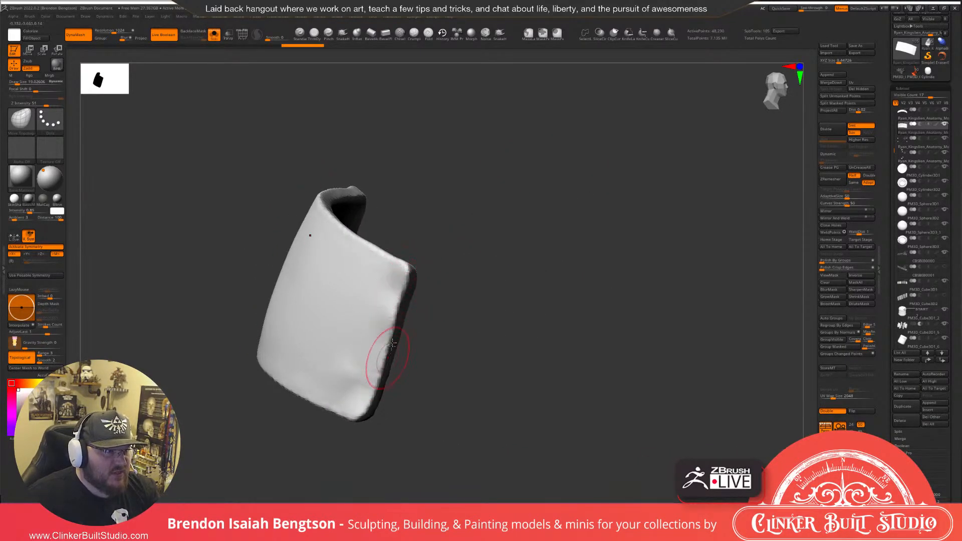
Adjust the plate's side edge, corners and upper rim with small Move Topological strokes.
{"action": "left_click_drag", "start_coordinate": [393, 331], "coordinate": [390, 323]}
{"action": "left_click_drag", "start_coordinate": [433, 300], "coordinate": [479, 288]}
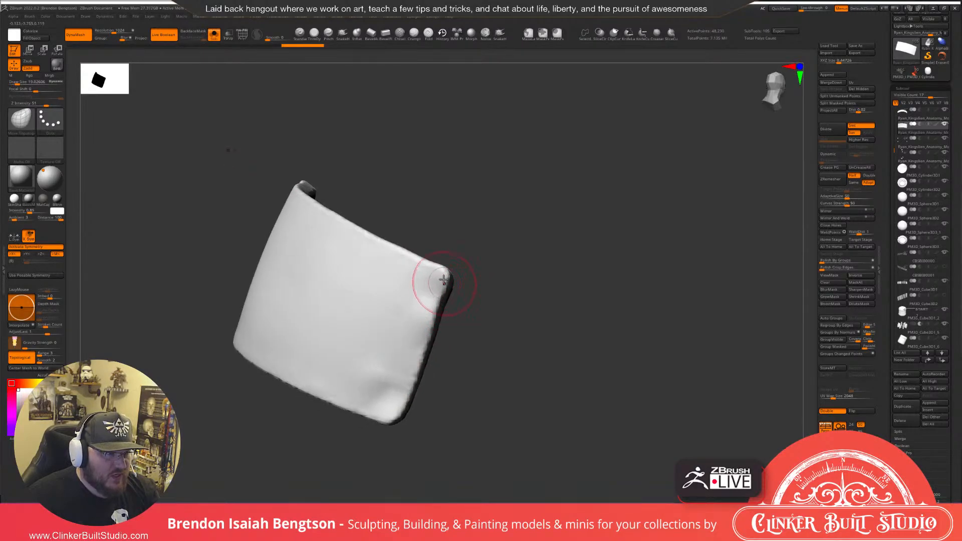
{"action": "left_click_drag", "start_coordinate": [433, 323], "coordinate": [430, 343]}
{"action": "left_click_drag", "start_coordinate": [428, 305], "coordinate": [432, 300]}
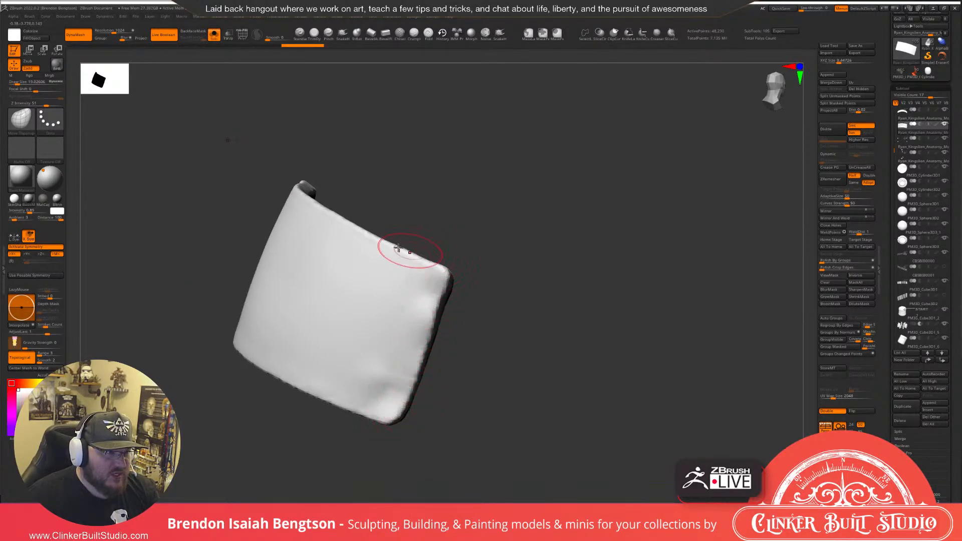
{"action": "mouse_move", "coordinate": [399, 247]}
{"action": "left_mouse_down"}
{"action": "mouse_move", "coordinate": [435, 279]}
{"action": "mouse_move", "coordinate": [425, 318]}
{"action": "left_mouse_up"}
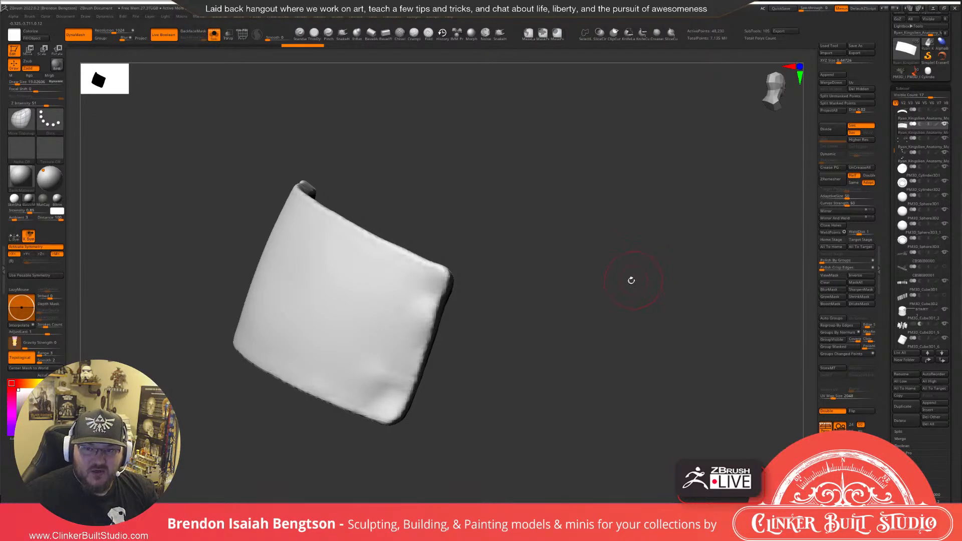
Polish the isolated barcode plate with ClayPolish to round off its edges and clear its mask.
{"action": "mouse_move", "coordinate": [632, 280]}
{"action": "left_mouse_down"}
{"action": "mouse_move", "coordinate": [622, 279]}
{"action": "mouse_move", "coordinate": [671, 218]}
{"action": "left_mouse_up"}
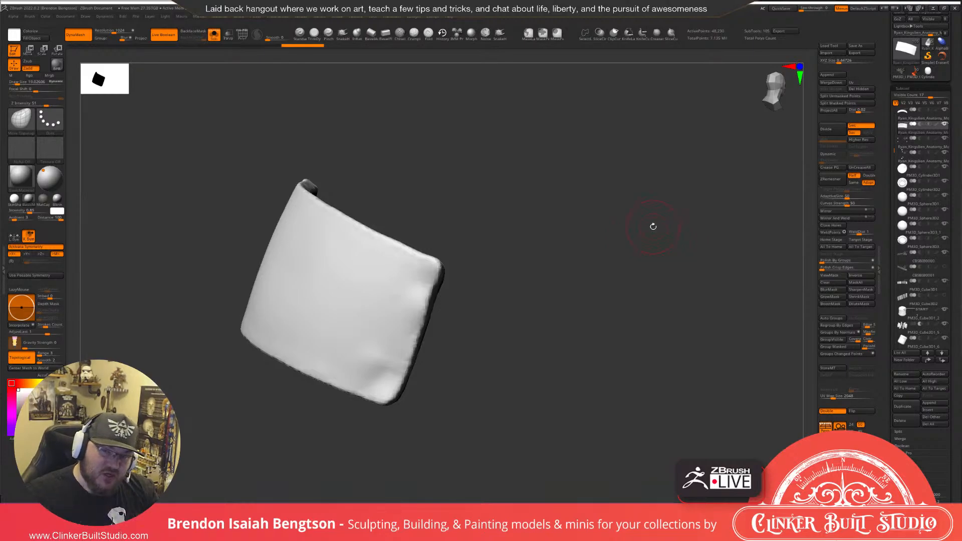
{"action": "left_click_drag", "start_coordinate": [663, 227], "coordinate": [749, 140]}
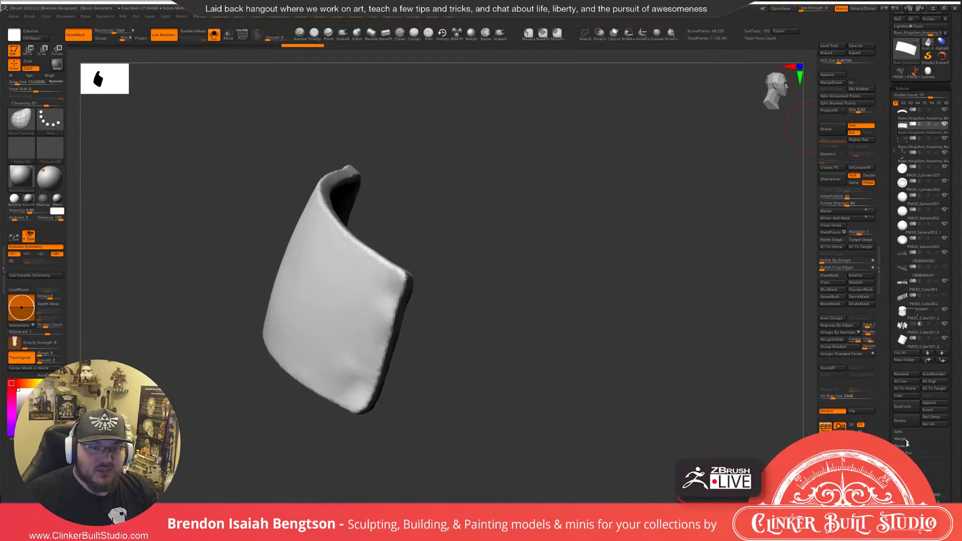
{"action": "left_click_drag", "start_coordinate": [887, 435], "coordinate": [888, 355]}
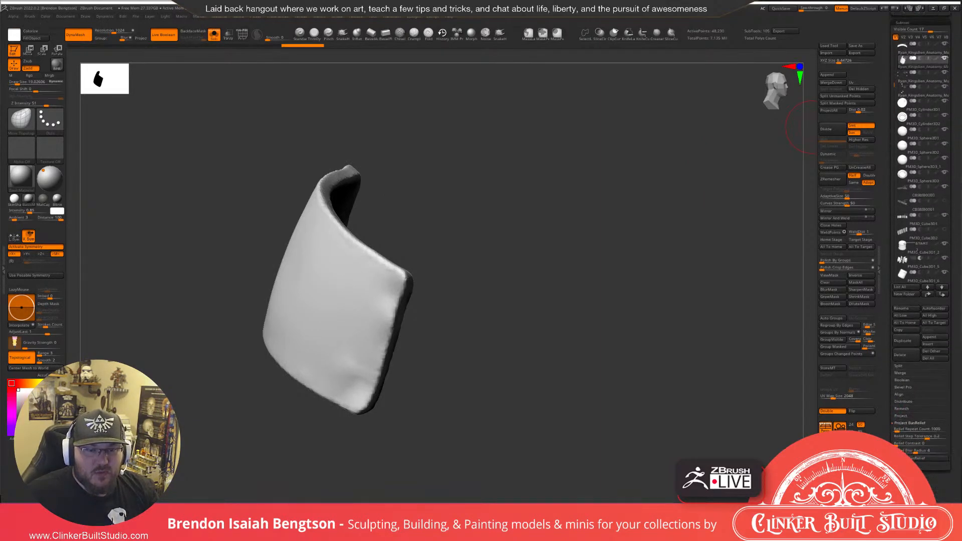
{"action": "left_click", "coordinate": [908, 458]}
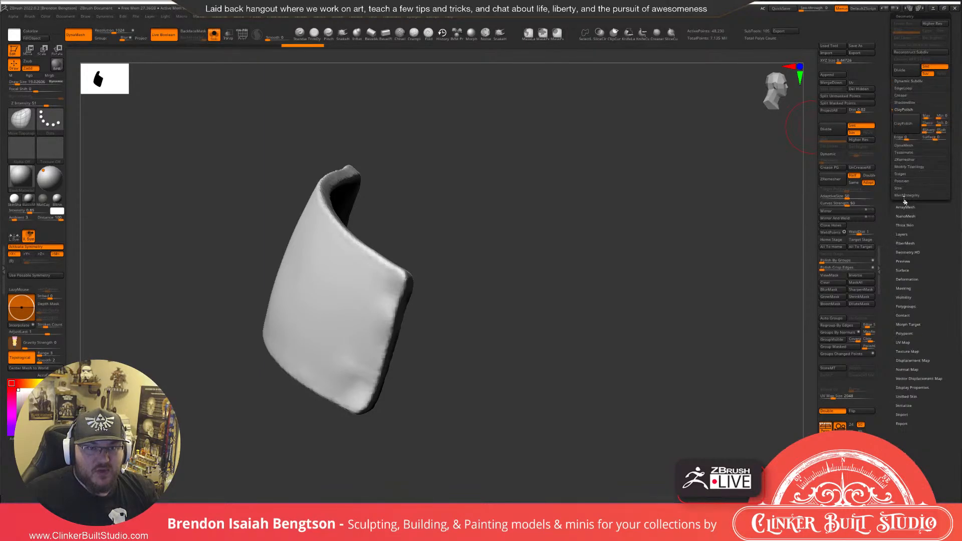
{"action": "left_click", "coordinate": [904, 195]}
{"action": "key", "text": "ctrl+h"}
{"action": "left_click_drag", "start_coordinate": [616, 292], "coordinate": [632, 236]}
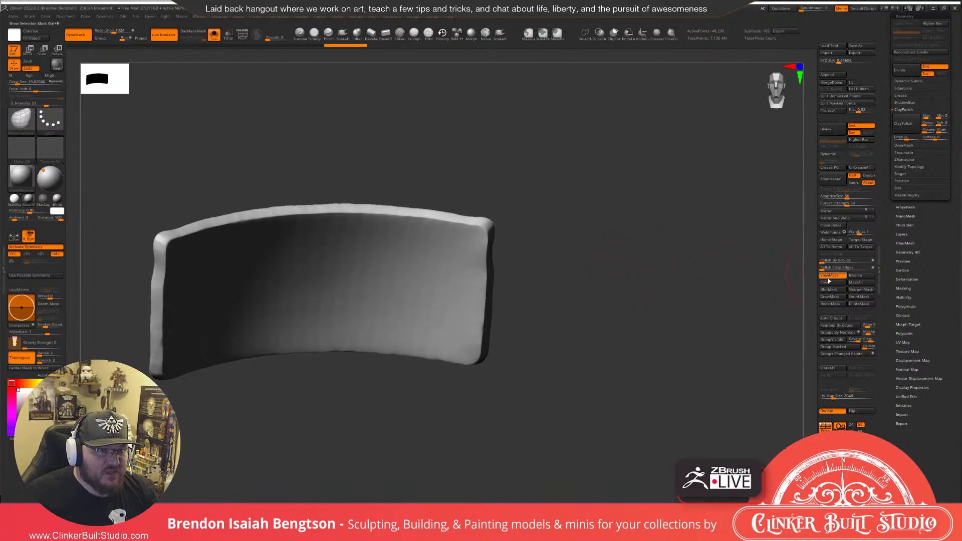
{"action": "left_click_drag", "start_coordinate": [634, 279], "coordinate": [674, 283]}
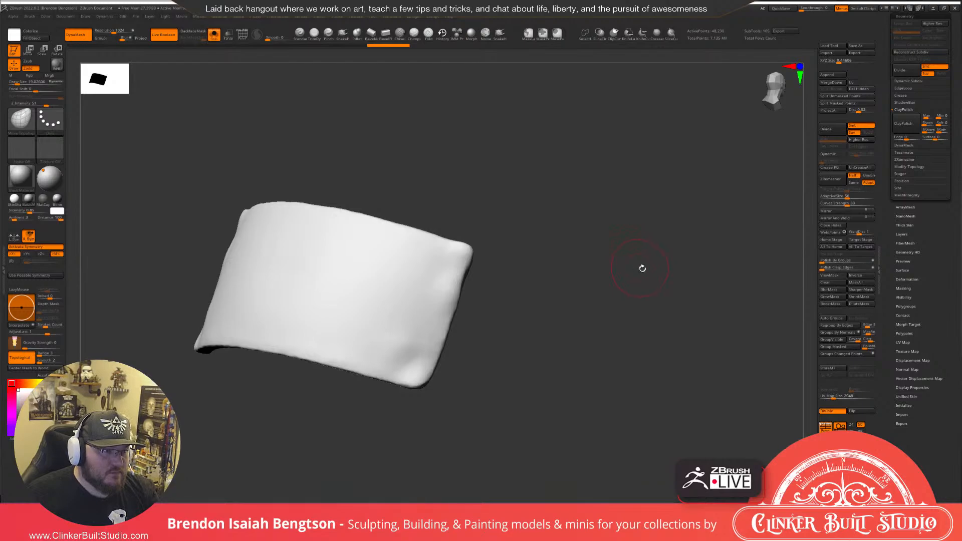
Show the whole model again and inspect the barcode plate on the skull, then the hanging tentacles and base from several angles.
{"action": "key", "text": "alt+s"}
{"action": "right_click_drag", "start_coordinate": [572, 294], "coordinate": [562, 239], "text": "ctrl"}
{"action": "right_click_drag", "start_coordinate": [538, 294], "coordinate": [553, 297]}
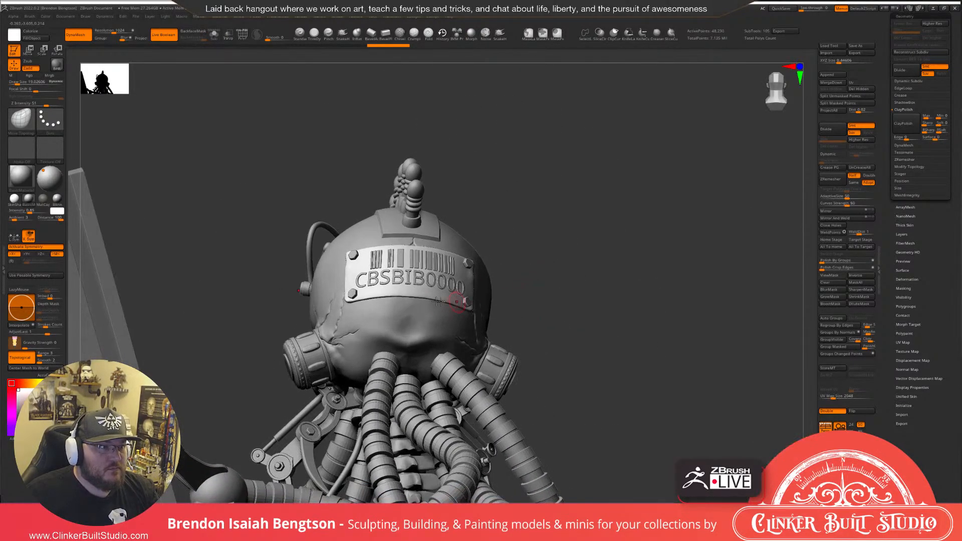
{"action": "right_click_drag", "start_coordinate": [439, 301], "coordinate": [441, 334]}
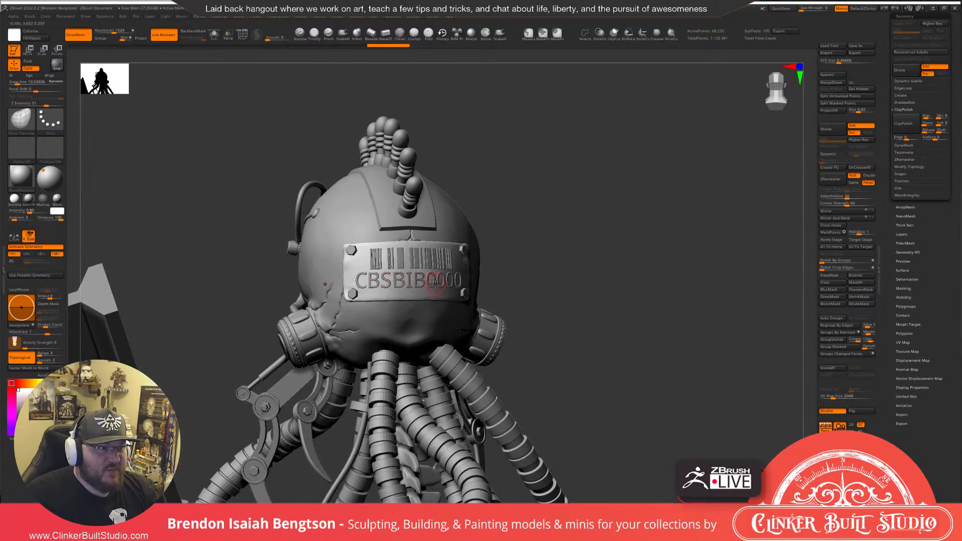
{"action": "right_click_drag", "start_coordinate": [635, 289], "coordinate": [541, 193]}
{"action": "right_click_drag", "start_coordinate": [623, 209], "coordinate": [533, 173]}
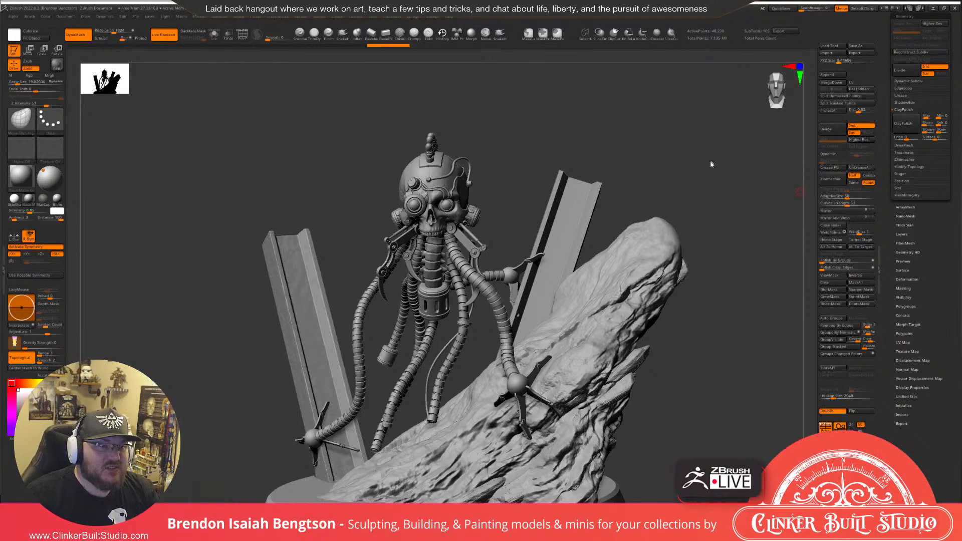
{"action": "mouse_move", "coordinate": [707, 166]}
{"action": "left_mouse_down"}
{"action": "mouse_move", "coordinate": [694, 181]}
{"action": "mouse_move", "coordinate": [710, 191]}
{"action": "mouse_move", "coordinate": [694, 225]}
{"action": "mouse_move", "coordinate": [670, 215]}
{"action": "mouse_move", "coordinate": [671, 205]}
{"action": "mouse_move", "coordinate": [610, 202]}
{"action": "mouse_move", "coordinate": [591, 188]}
{"action": "mouse_move", "coordinate": [661, 205]}
{"action": "mouse_move", "coordinate": [596, 194]}
{"action": "mouse_move", "coordinate": [449, 379]}
{"action": "left_mouse_up"}
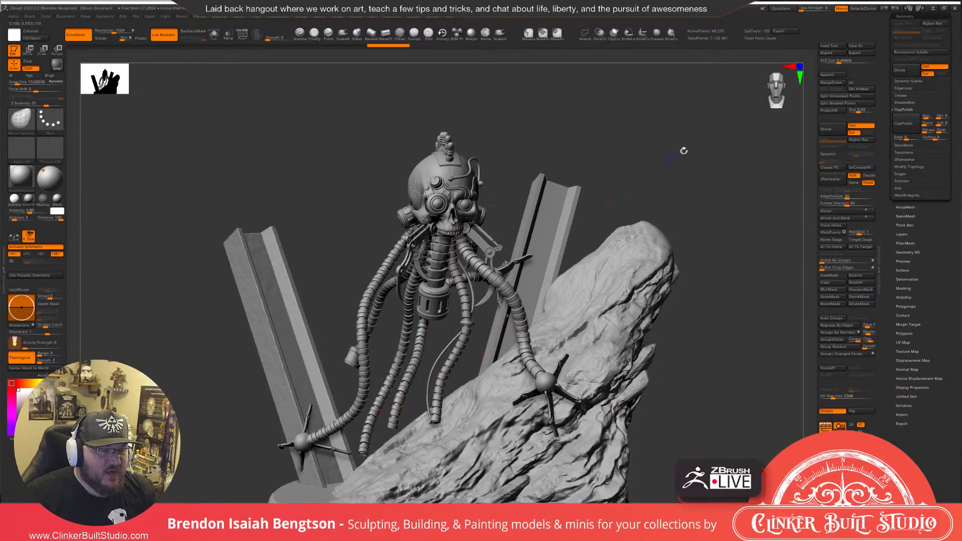
{"action": "mouse_move", "coordinate": [683, 151]}
{"action": "left_mouse_down"}
{"action": "mouse_move", "coordinate": [671, 153]}
{"action": "mouse_move", "coordinate": [679, 123]}
{"action": "mouse_move", "coordinate": [717, 68]}
{"action": "left_mouse_up"}
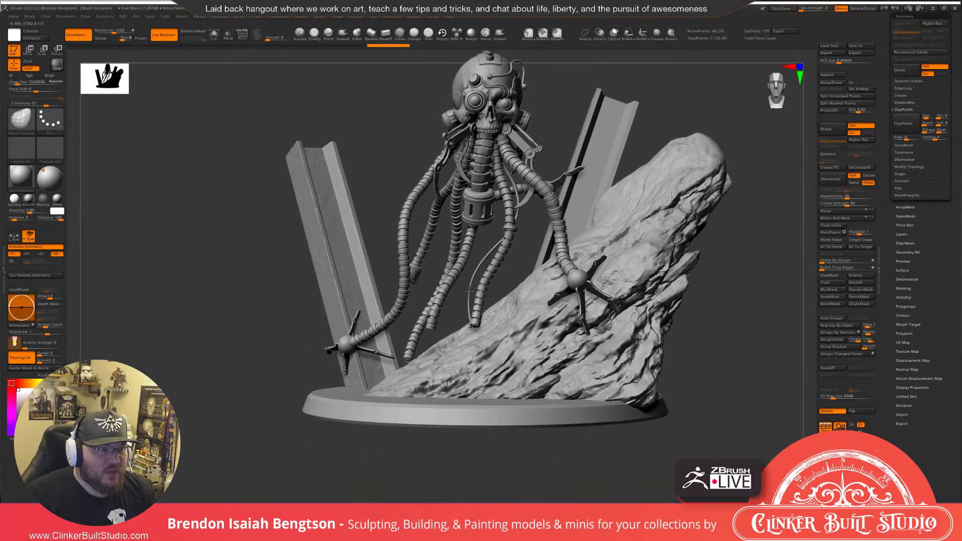
{"action": "left_click_drag", "start_coordinate": [470, 291], "coordinate": [472, 286]}
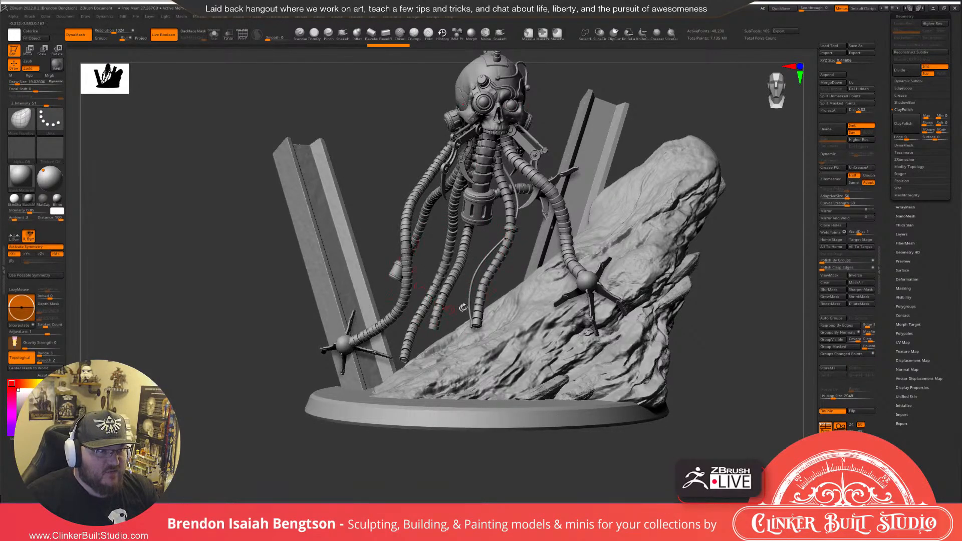
{"action": "mouse_move", "coordinate": [427, 254]}
{"action": "left_mouse_down"}
{"action": "mouse_move", "coordinate": [438, 256]}
{"action": "mouse_move", "coordinate": [430, 258]}
{"action": "mouse_move", "coordinate": [453, 337]}
{"action": "left_mouse_up"}
{"action": "mouse_move", "coordinate": [459, 250]}
{"action": "left_mouse_down"}
{"action": "mouse_move", "coordinate": [475, 240]}
{"action": "mouse_move", "coordinate": [446, 240]}
{"action": "mouse_move", "coordinate": [460, 241]}
{"action": "mouse_move", "coordinate": [443, 255]}
{"action": "left_mouse_up"}
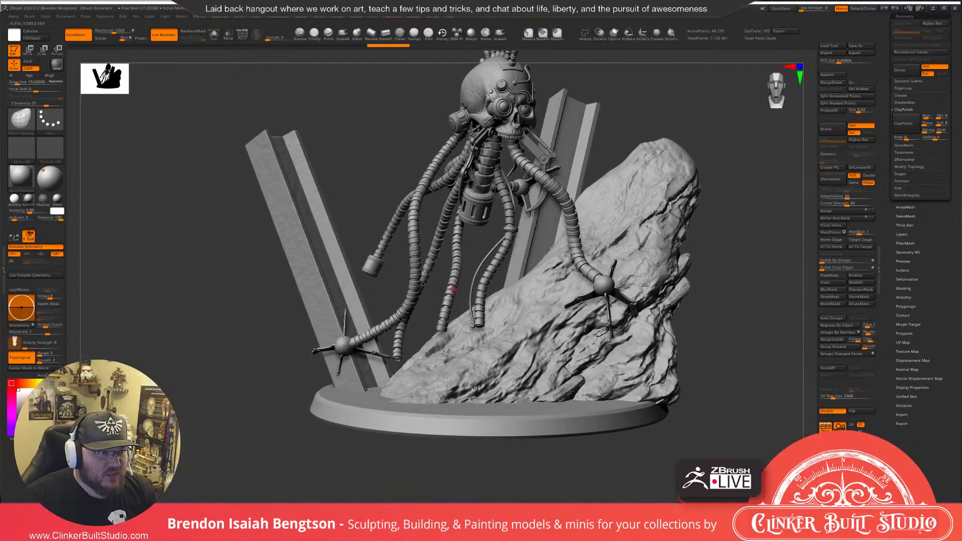
Isolate the free-hanging ringed tentacle below the canister and delete its hidden geometry.
{"action": "right_click_drag", "start_coordinate": [455, 283], "coordinate": [503, 294], "text": "alt"}
{"action": "left_click", "coordinate": [454, 351], "text": "alt"}
{"action": "key", "text": "alt+s"}
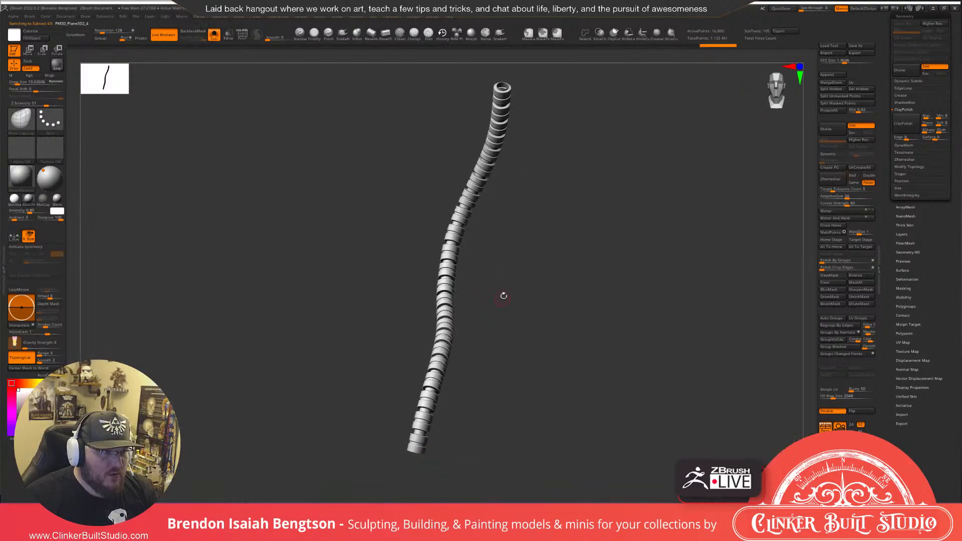
{"action": "key", "text": "ctrl+shift+z"}
{"action": "key", "text": "ctrl+z"}
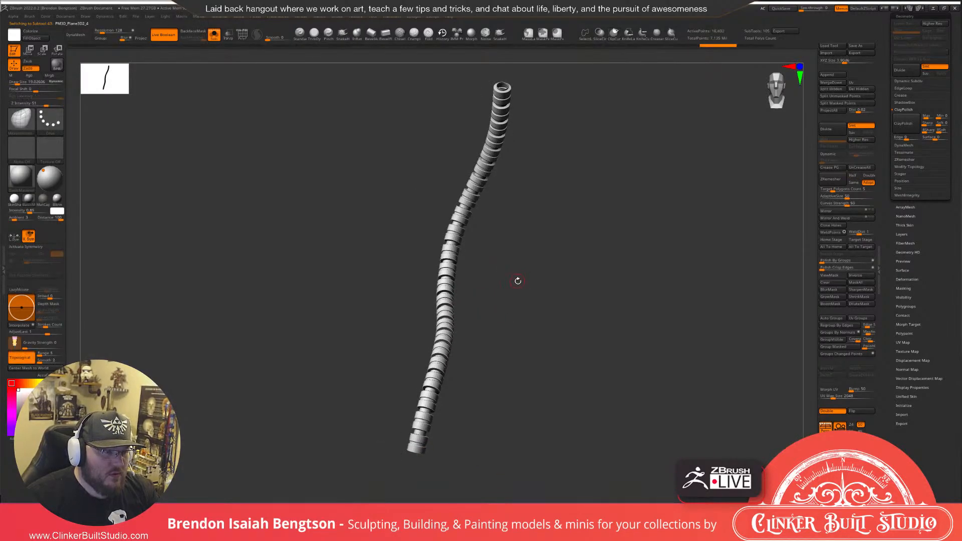
{"action": "left_click", "coordinate": [858, 89]}
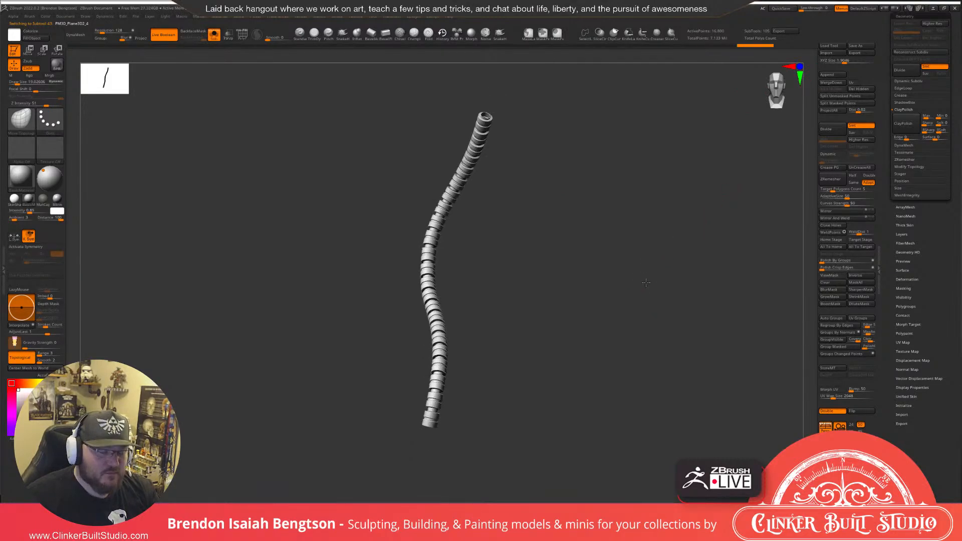
Check the tentacle's placement on the full model, isolate it again and add a Bend Curve deformer reduced to five control points.
{"action": "key", "text": "alt+s"}
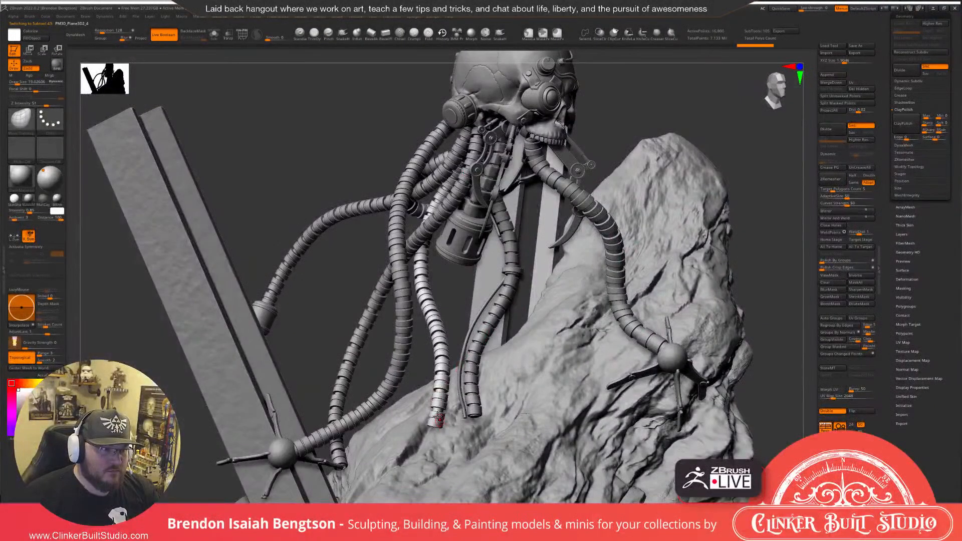
{"action": "right_click_drag", "start_coordinate": [437, 417], "coordinate": [434, 396]}
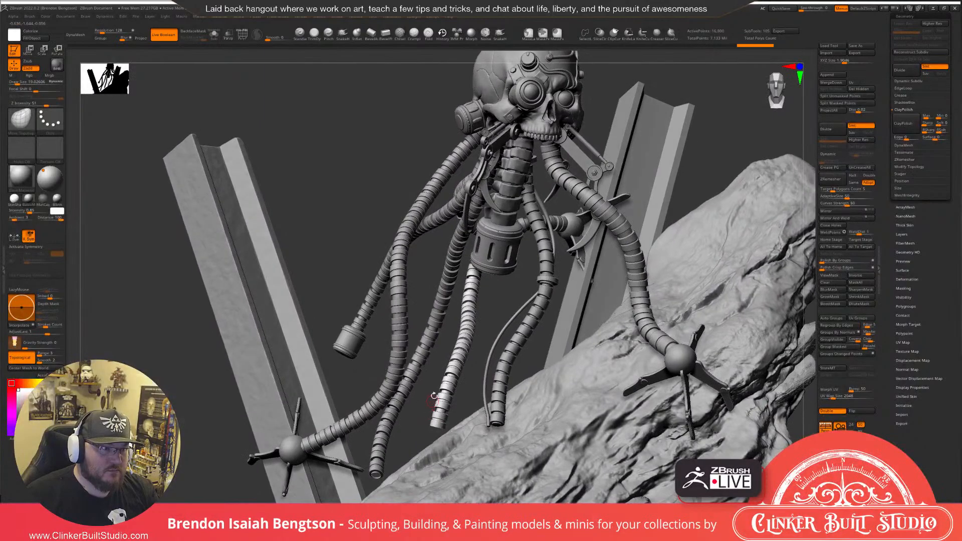
{"action": "right_click_drag", "start_coordinate": [450, 353], "coordinate": [534, 244]}
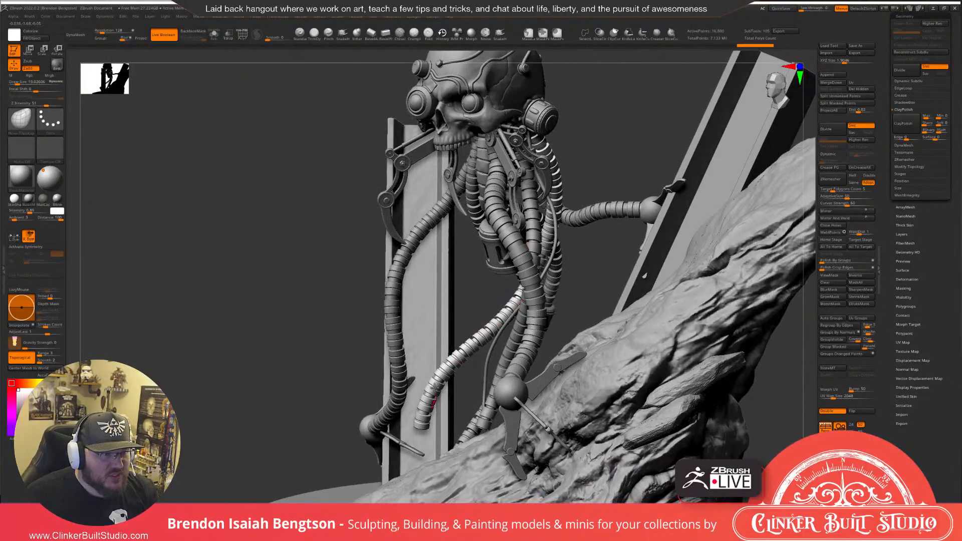
{"action": "right_click_drag", "start_coordinate": [435, 385], "coordinate": [454, 277]}
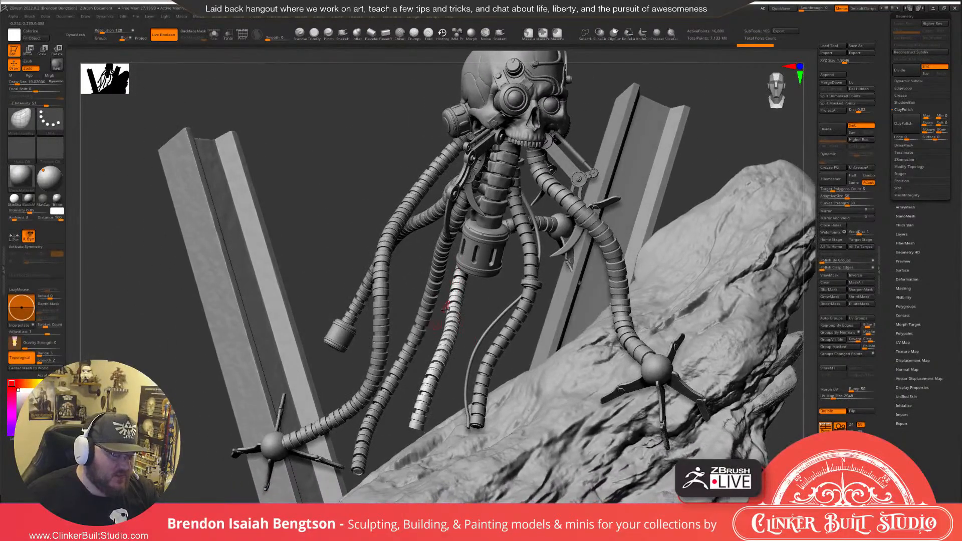
{"action": "key", "text": "alt+s"}
{"action": "right_click_drag", "start_coordinate": [534, 298], "coordinate": [459, 234]}
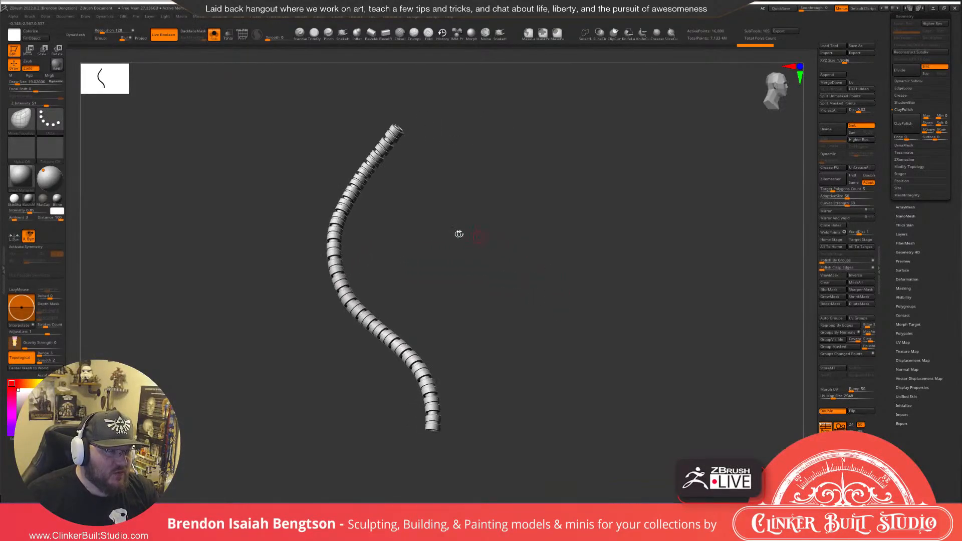
{"action": "key", "text": "w"}
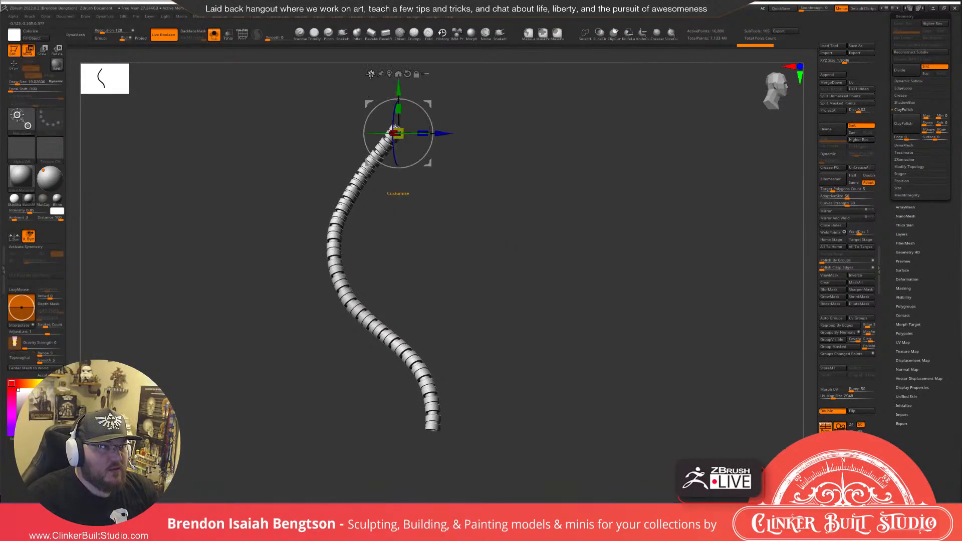
{"action": "left_click", "coordinate": [370, 74]}
{"action": "left_click", "coordinate": [428, 95]}
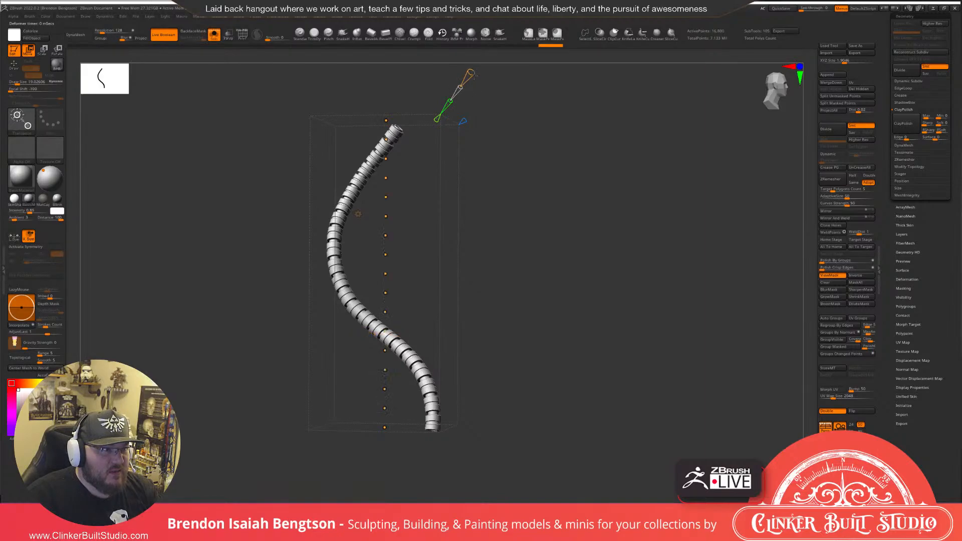
{"action": "left_click_drag", "start_coordinate": [471, 75], "coordinate": [297, 78]}
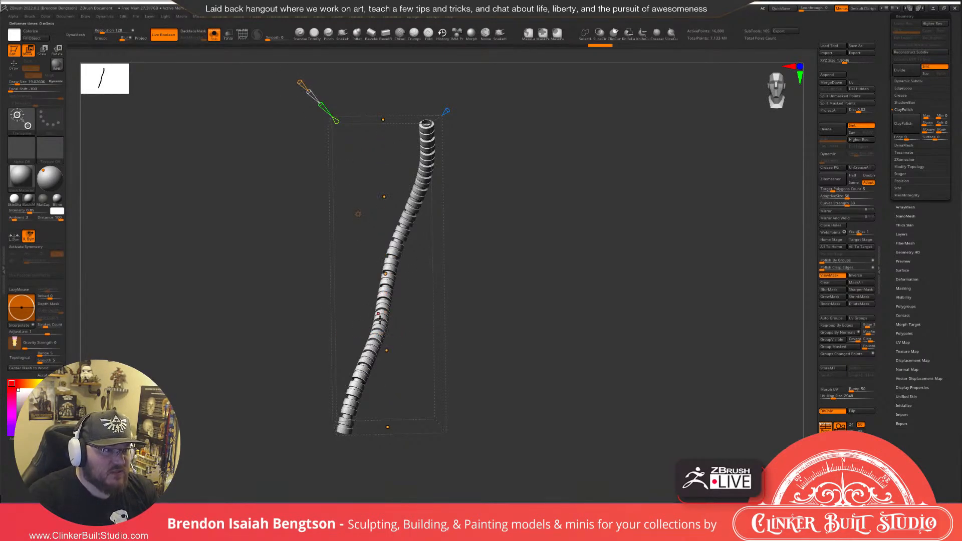
Bend the lower half of the tentacle by shifting the curve's lower and middle control points.
{"action": "left_click", "coordinate": [385, 350]}
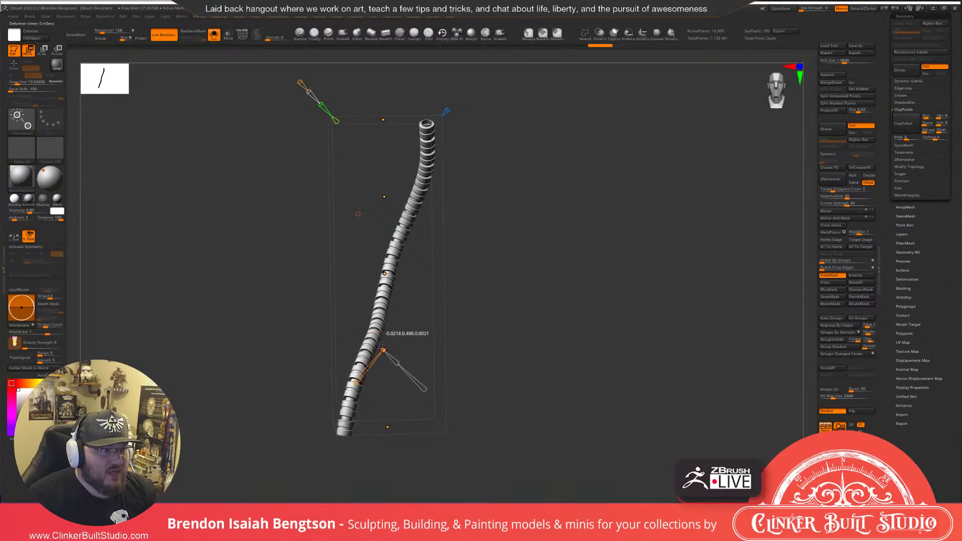
{"action": "left_click_drag", "start_coordinate": [383, 349], "coordinate": [390, 352]}
{"action": "left_click_drag", "start_coordinate": [499, 275], "coordinate": [394, 317]}
{"action": "left_click_drag", "start_coordinate": [453, 336], "coordinate": [452, 277]}
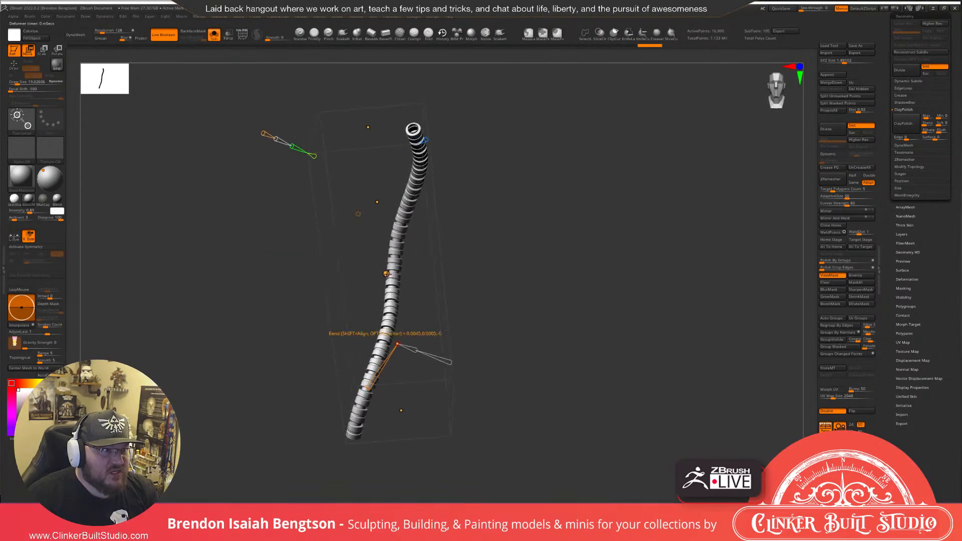
{"action": "left_click", "coordinate": [386, 274]}
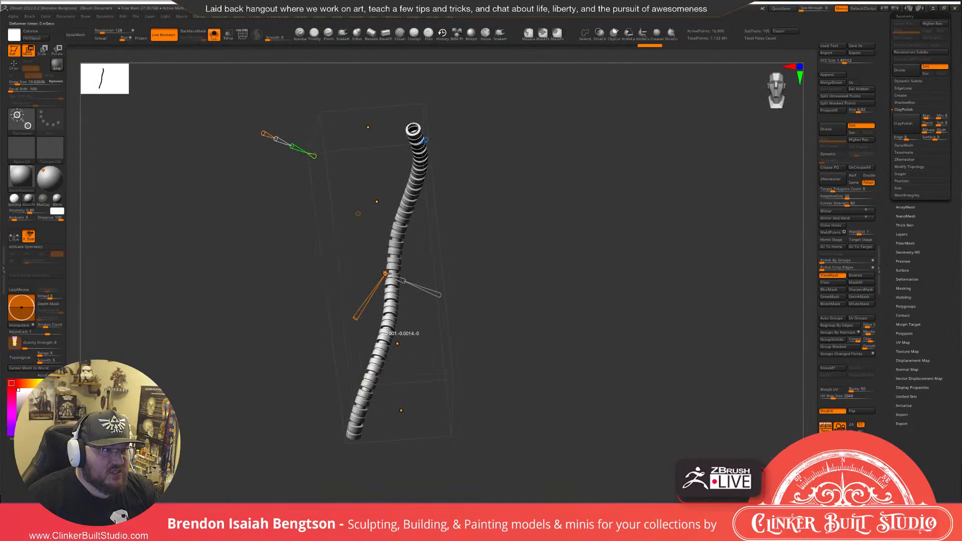
{"action": "left_click", "coordinate": [398, 344]}
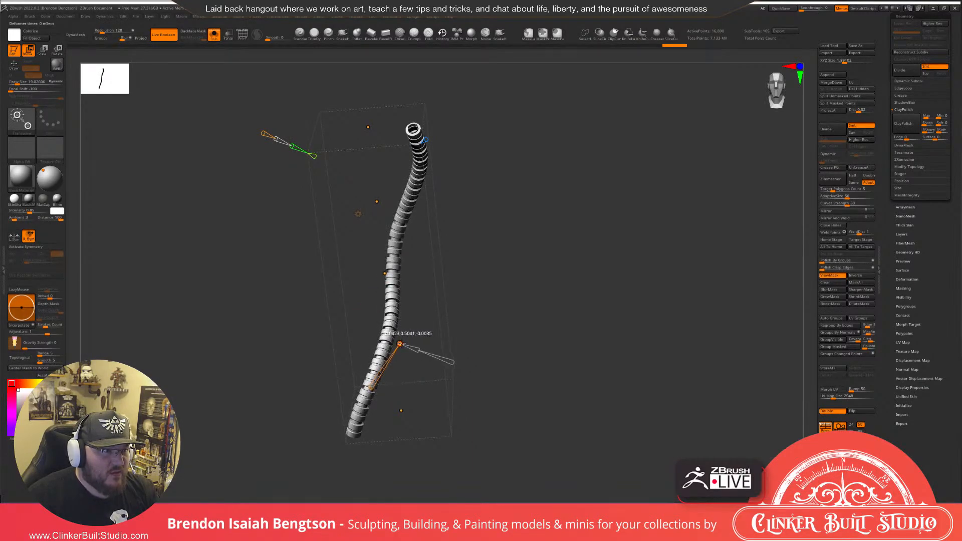
Refine the tentacle's S-curve from the side and front with small shifts of the lower and middle control points.
{"action": "left_click_drag", "start_coordinate": [440, 267], "coordinate": [547, 229]}
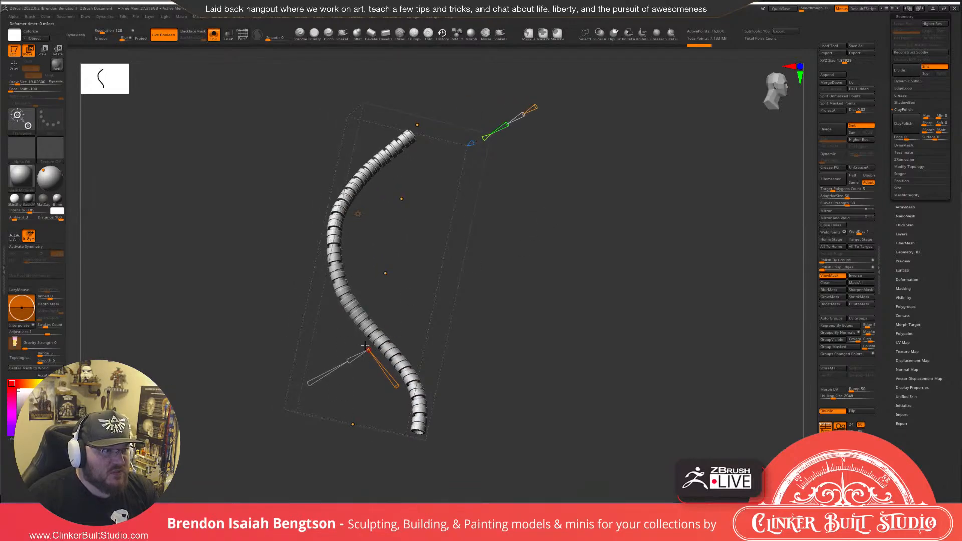
{"action": "left_click_drag", "start_coordinate": [368, 349], "coordinate": [370, 345]}
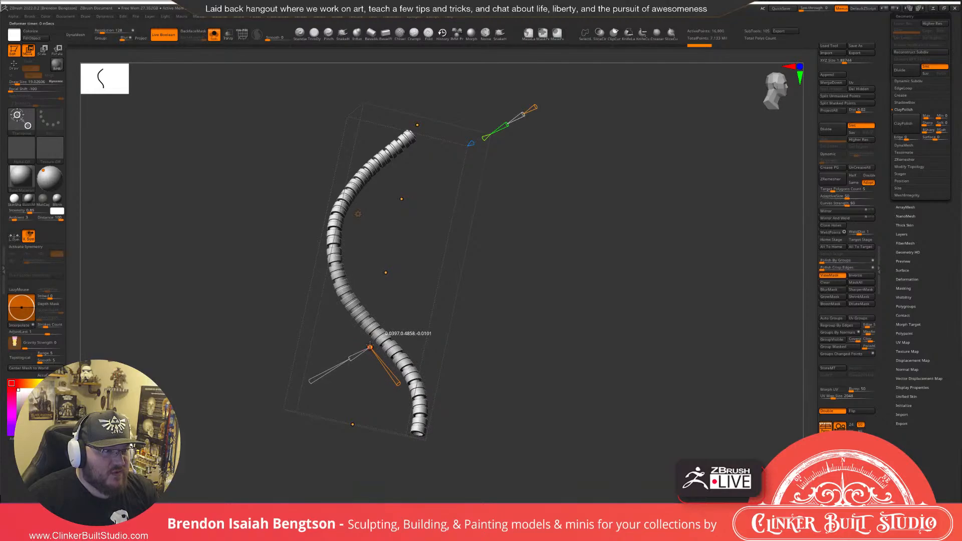
{"action": "left_click_drag", "start_coordinate": [532, 279], "coordinate": [517, 277]}
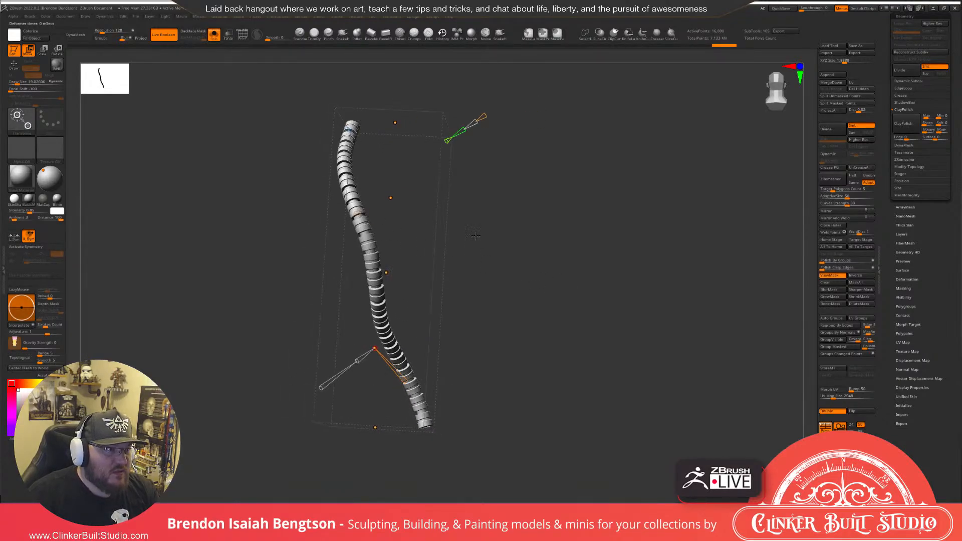
{"action": "left_click_drag", "start_coordinate": [390, 197], "coordinate": [382, 272]}
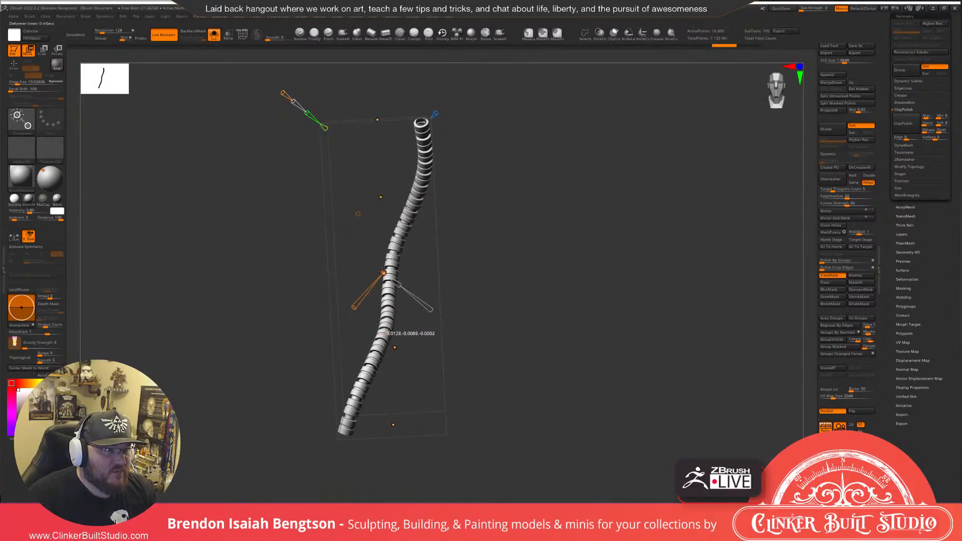
{"action": "left_click_drag", "start_coordinate": [522, 237], "coordinate": [588, 224]}
Compare the bent tentacle with its neighbours on the full model, then isolate it again.
{"action": "key", "text": "alt+s"}
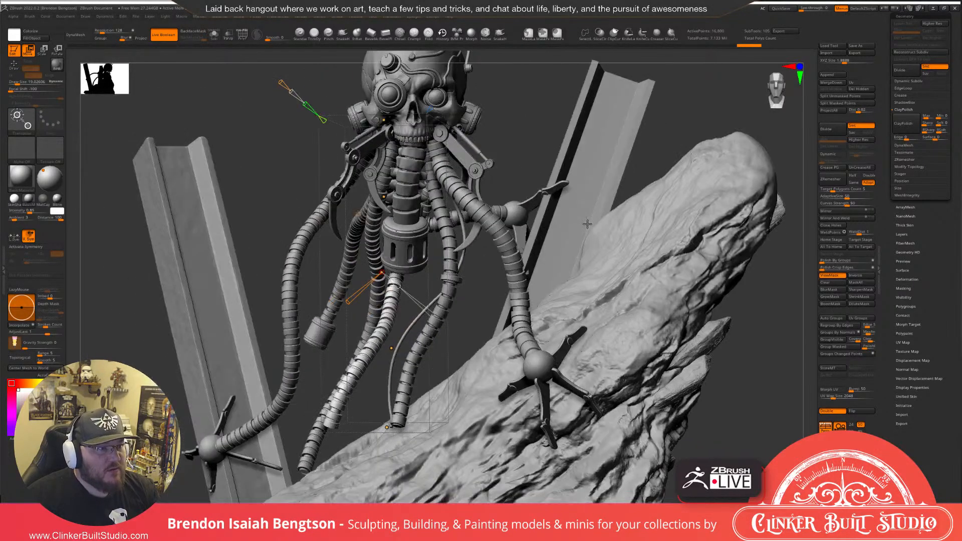
{"action": "mouse_move", "coordinate": [431, 300]}
{"action": "left_mouse_down"}
{"action": "mouse_move", "coordinate": [461, 302]}
{"action": "mouse_move", "coordinate": [422, 300]}
{"action": "left_mouse_up"}
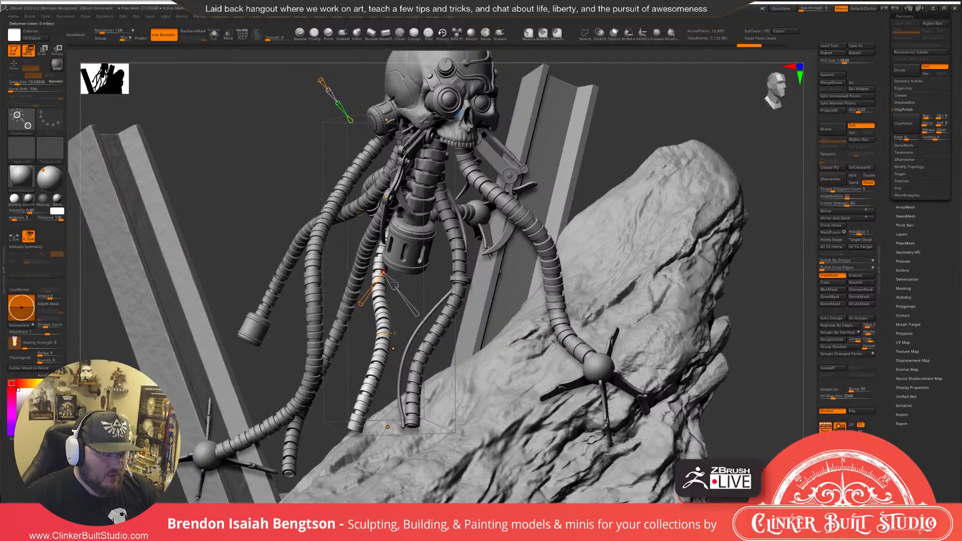
{"action": "key", "text": "alt+s"}
{"action": "left_click_drag", "start_coordinate": [400, 283], "coordinate": [380, 283]}
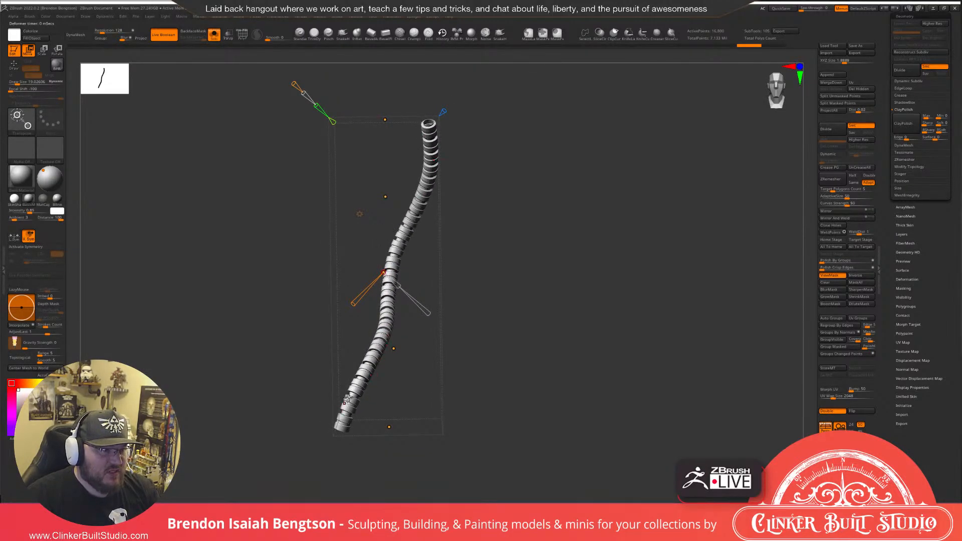
Deepen the tentacle's S-curve by shifting the bend curve's bottom, lower and middle control points slightly in opposite directions.
{"action": "left_click", "coordinate": [389, 427]}
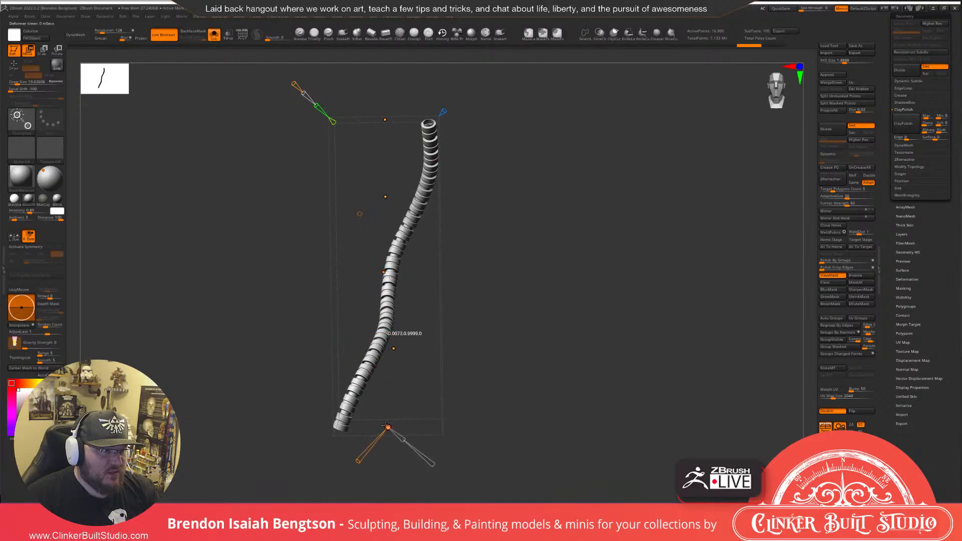
{"action": "left_click", "coordinate": [392, 347]}
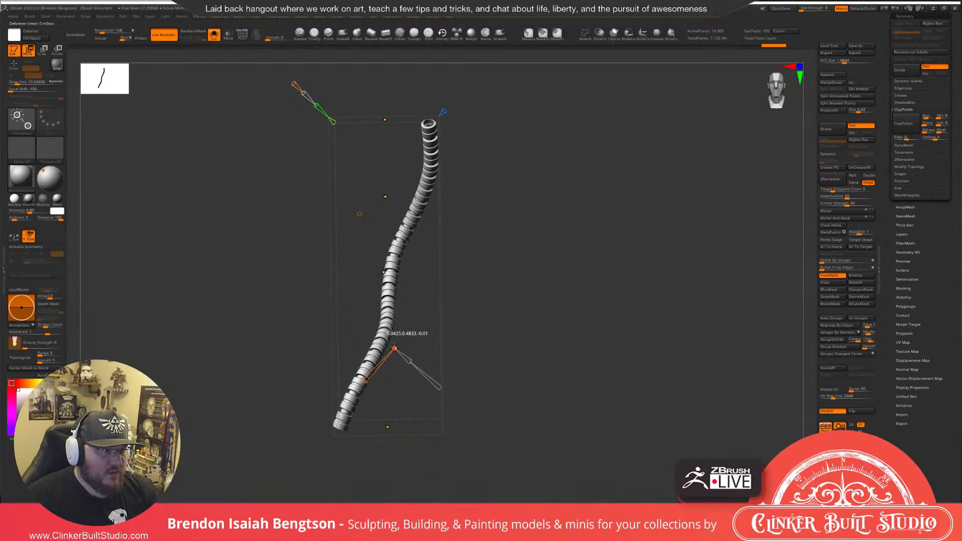
{"action": "left_click", "coordinate": [383, 272]}
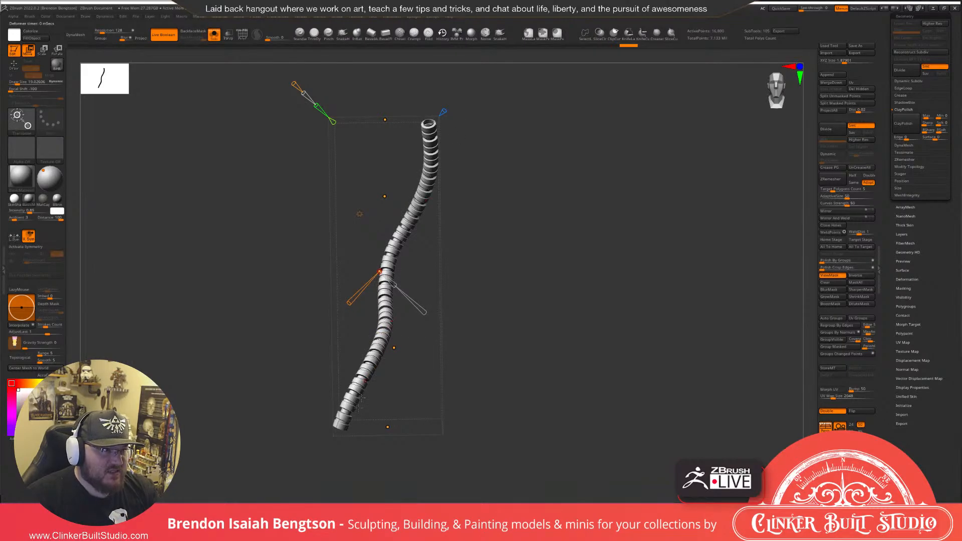
{"action": "left_click", "coordinate": [394, 346]}
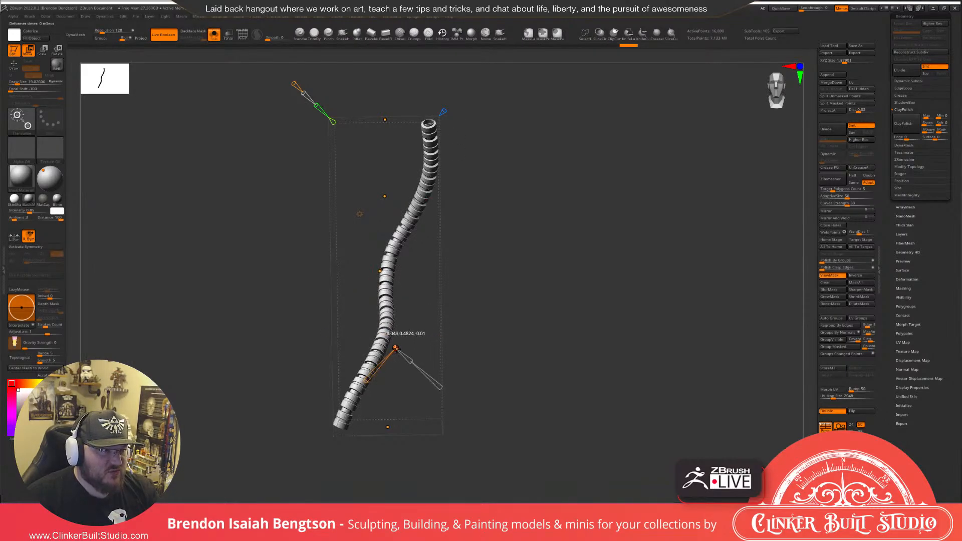
{"action": "left_click", "coordinate": [380, 271]}
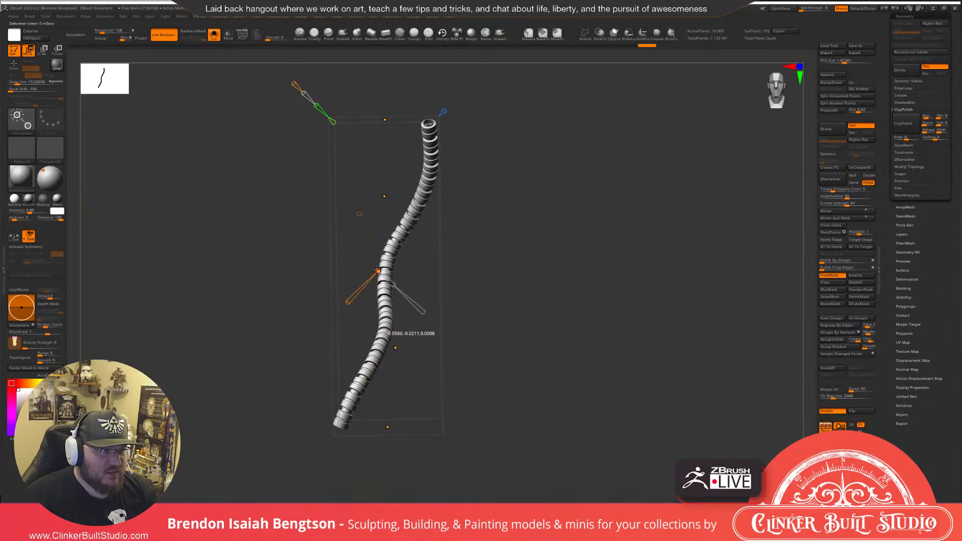
{"action": "left_click_drag", "start_coordinate": [377, 271], "coordinate": [375, 270]}
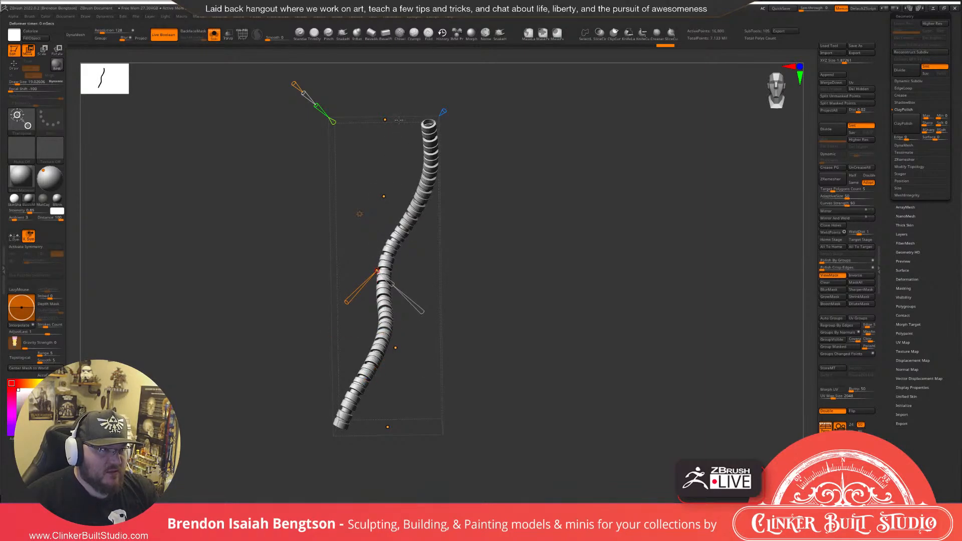
Adjust the lower and middle control points from the back and an angled view to refine the tentacle's bend.
{"action": "left_click_drag", "start_coordinate": [538, 234], "coordinate": [584, 230]}
{"action": "left_click_drag", "start_coordinate": [593, 230], "coordinate": [494, 273]}
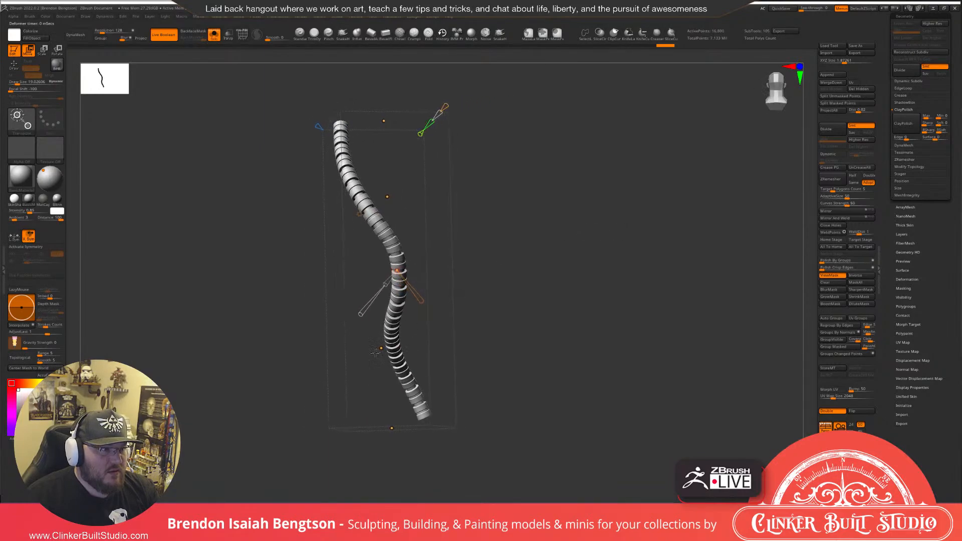
{"action": "left_click_drag", "start_coordinate": [377, 346], "coordinate": [261, 347]}
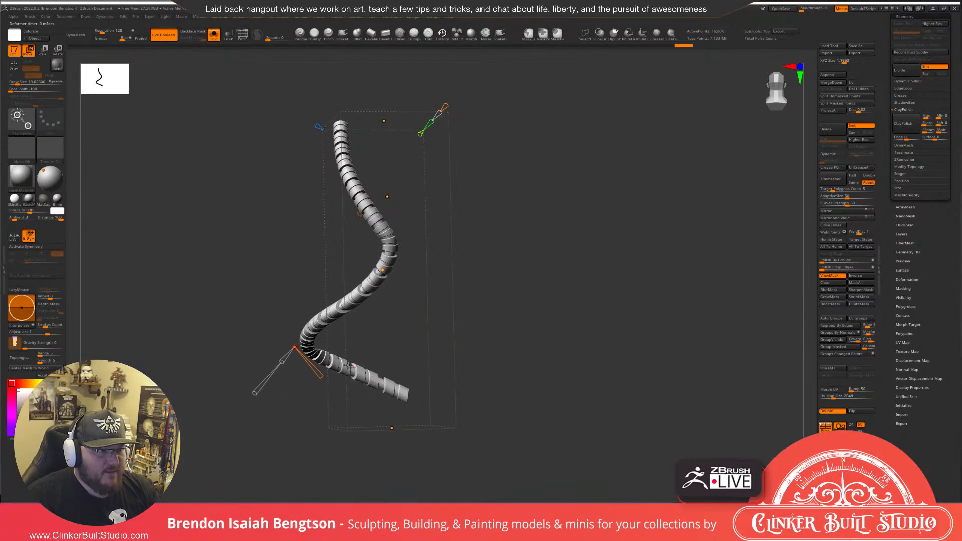
{"action": "left_click_drag", "start_coordinate": [559, 336], "coordinate": [519, 283]}
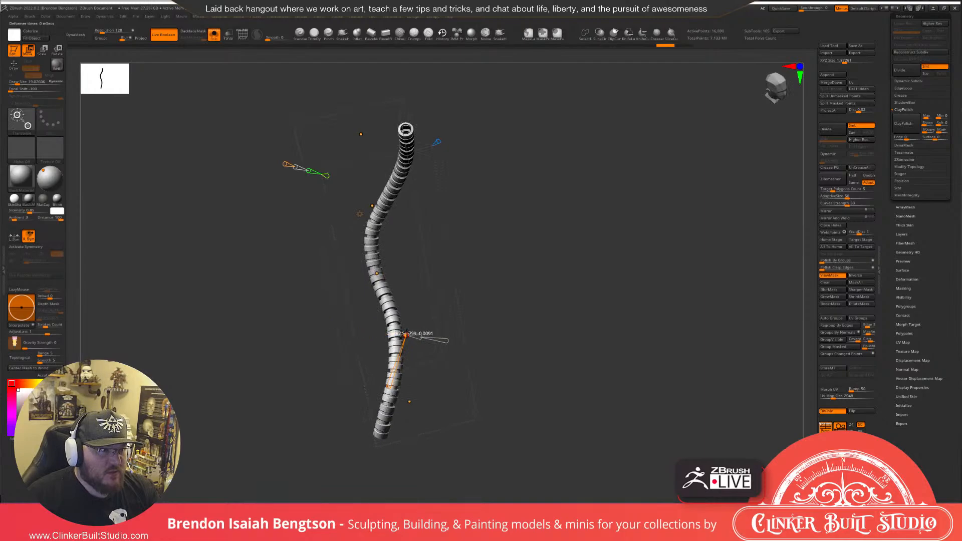
{"action": "left_click_drag", "start_coordinate": [409, 333], "coordinate": [408, 334]}
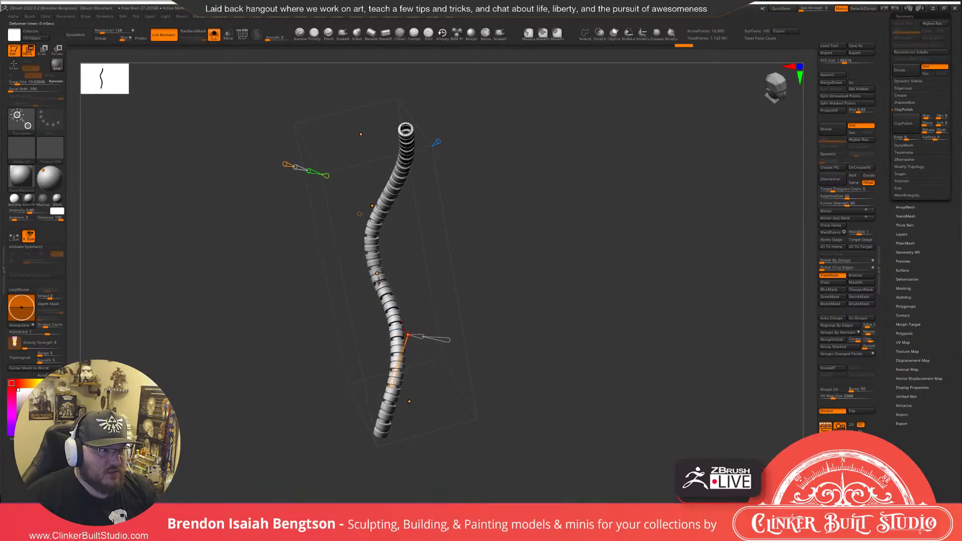
{"action": "left_click_drag", "start_coordinate": [377, 273], "coordinate": [372, 275]}
{"action": "mouse_move", "coordinate": [520, 240]}
{"action": "left_mouse_down"}
{"action": "mouse_move", "coordinate": [489, 229]}
{"action": "mouse_move", "coordinate": [522, 226]}
{"action": "left_mouse_up"}
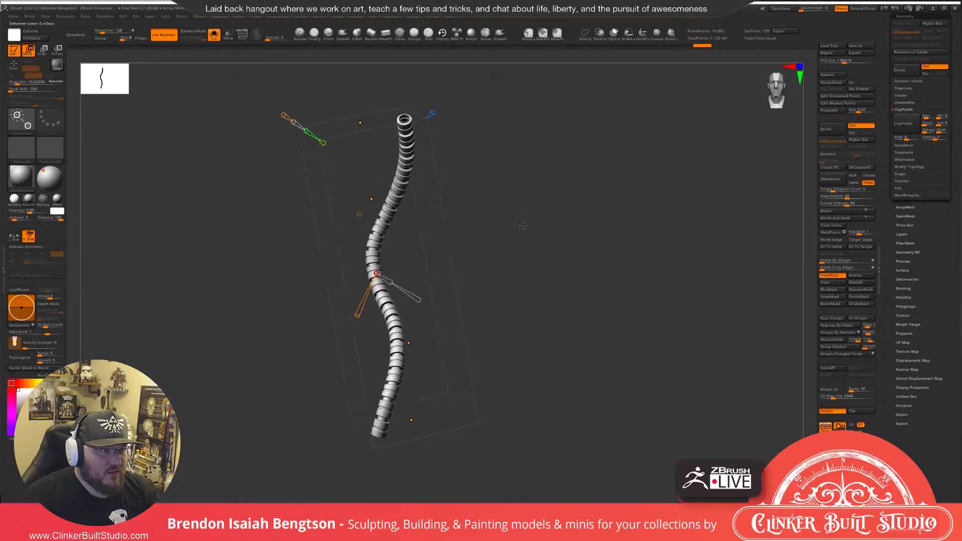
Show the full model and examine from several angles how the bent tentacle hangs among its neighbours.
{"action": "key", "text": "alt+shift+s"}
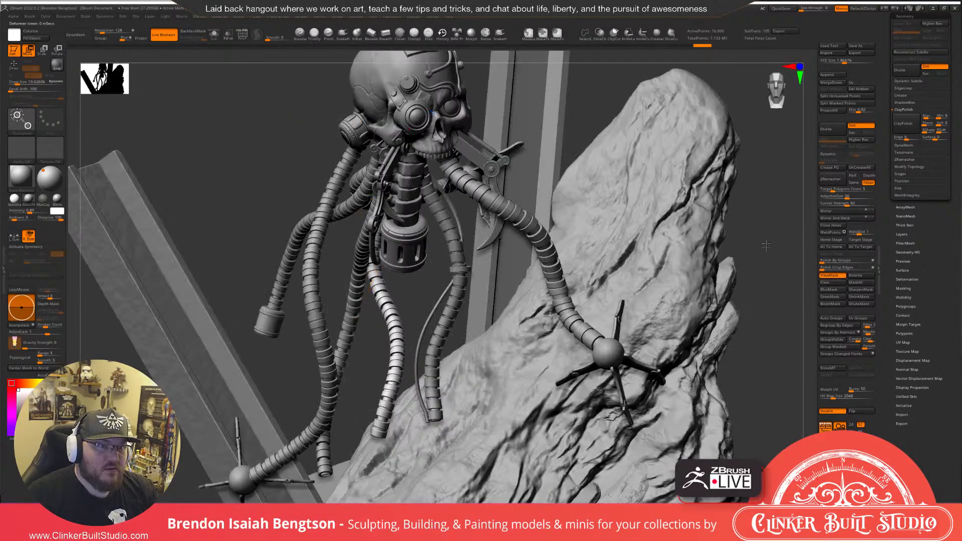
{"action": "left_click_drag", "start_coordinate": [764, 245], "coordinate": [699, 232], "text": "alt"}
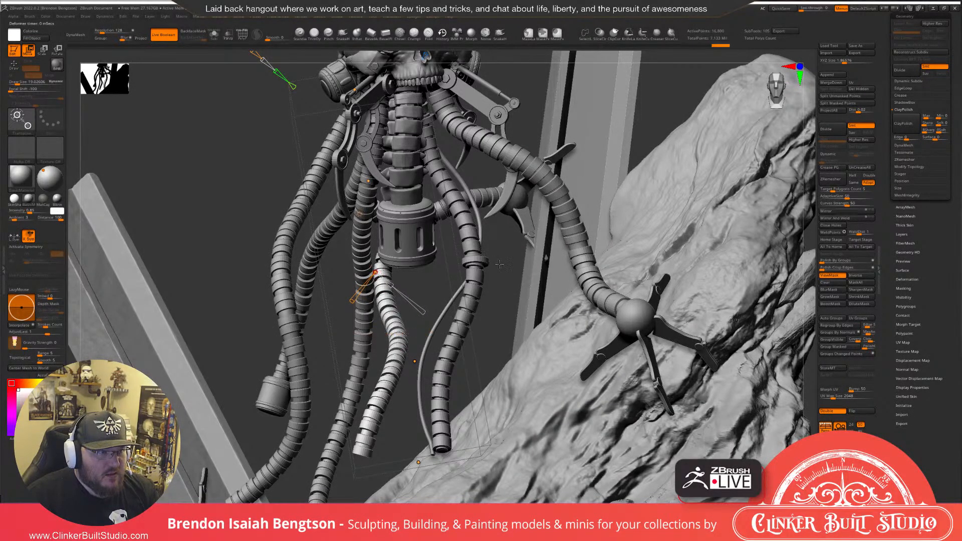
{"action": "mouse_move", "coordinate": [499, 264]}
{"action": "left_mouse_down"}
{"action": "mouse_move", "coordinate": [442, 265]}
{"action": "mouse_move", "coordinate": [494, 262]}
{"action": "left_mouse_up"}
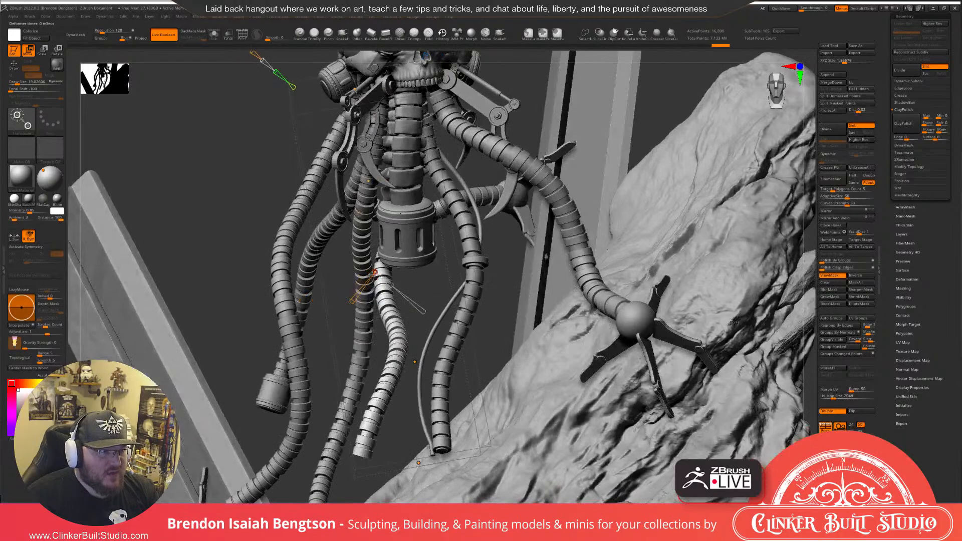
{"action": "left_click_drag", "start_coordinate": [431, 282], "coordinate": [359, 213]}
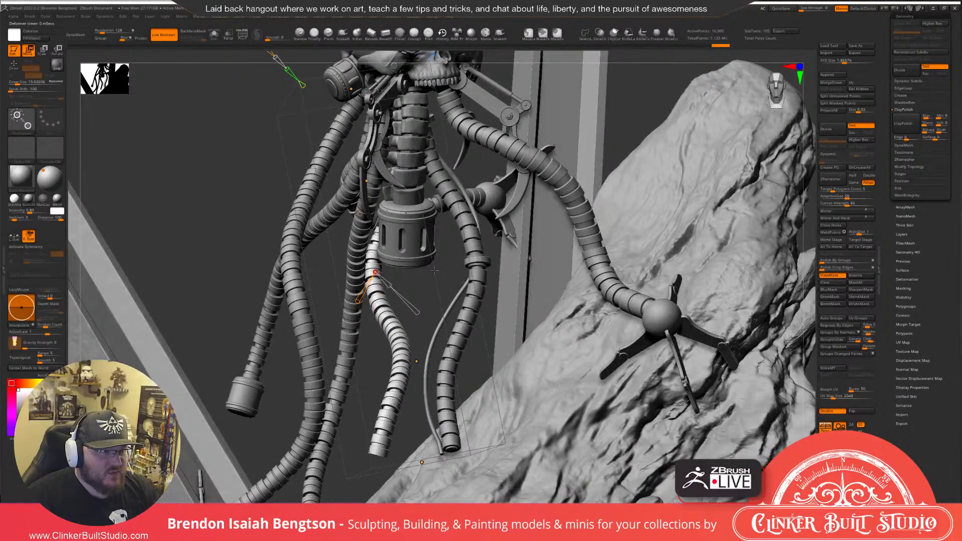
{"action": "left_click_drag", "start_coordinate": [434, 271], "coordinate": [433, 267]}
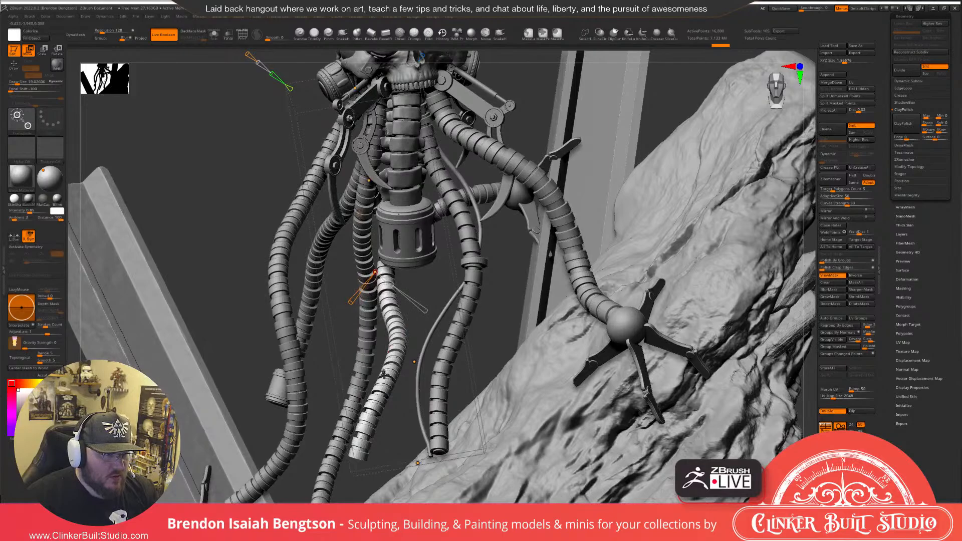
{"action": "left_click_drag", "start_coordinate": [384, 374], "coordinate": [392, 278]}
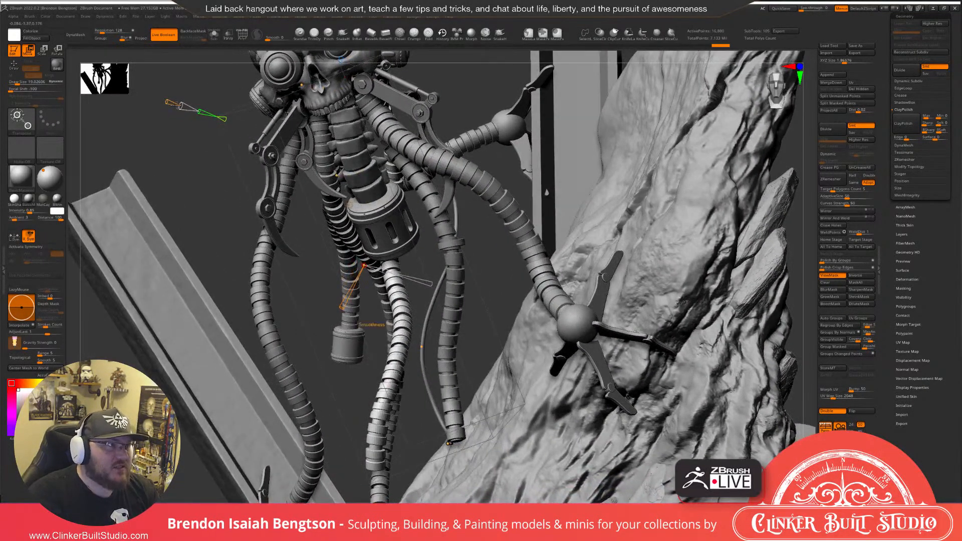
{"action": "left_click_drag", "start_coordinate": [476, 88], "coordinate": [485, 155], "text": "alt"}
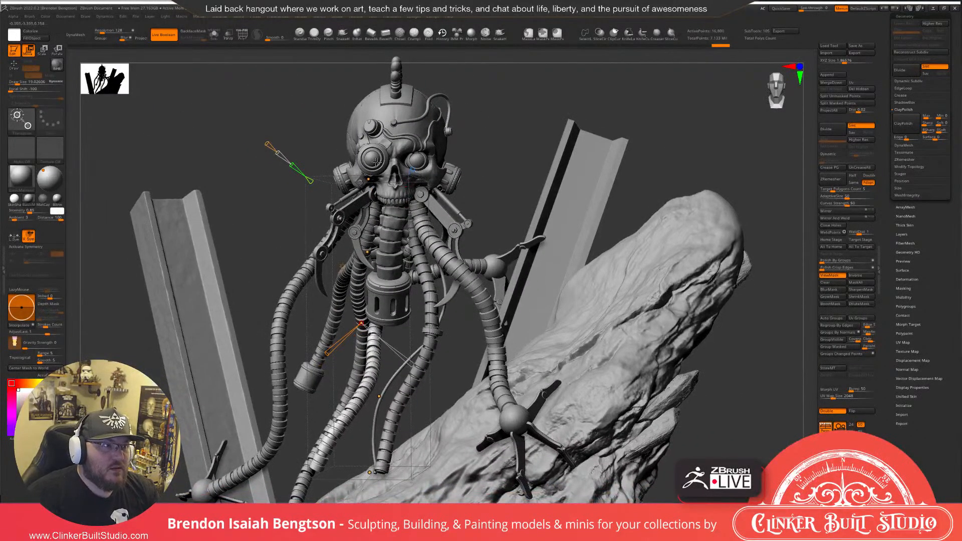
Reapply the Bend Curve deformer to the tentacle and accept the bend.
{"action": "key", "text": "y"}
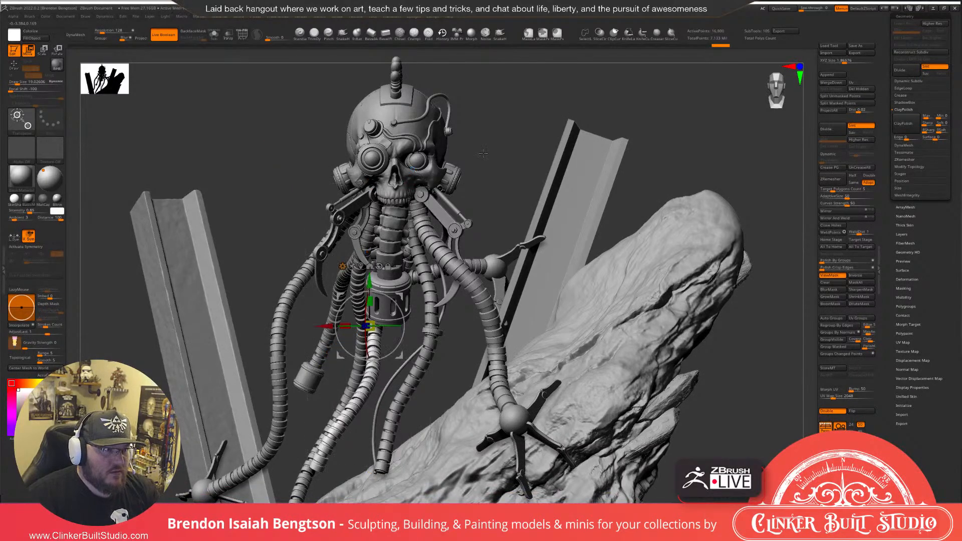
{"action": "left_click", "coordinate": [342, 266]}
{"action": "left_click", "coordinate": [381, 296]}
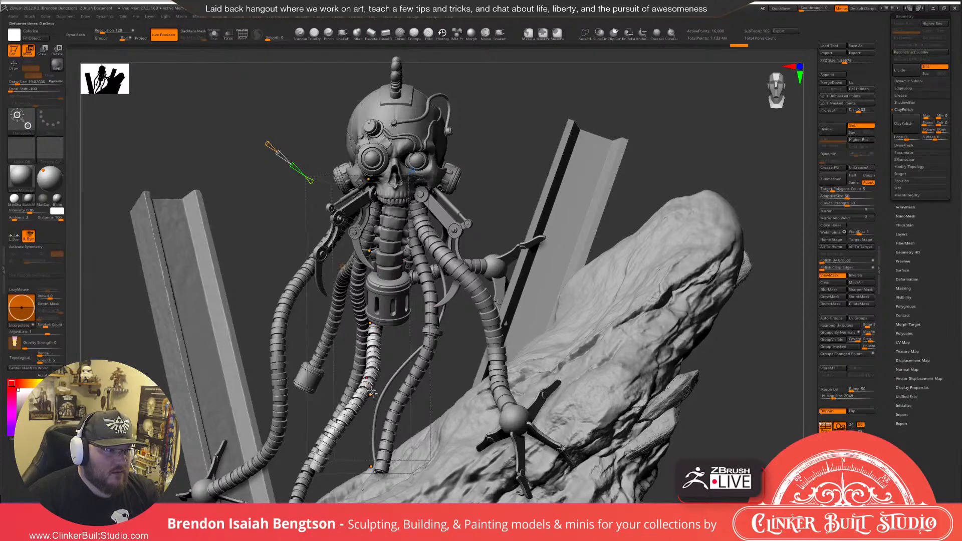
{"action": "right_click_drag", "start_coordinate": [420, 336], "coordinate": [413, 284], "text": "alt"}
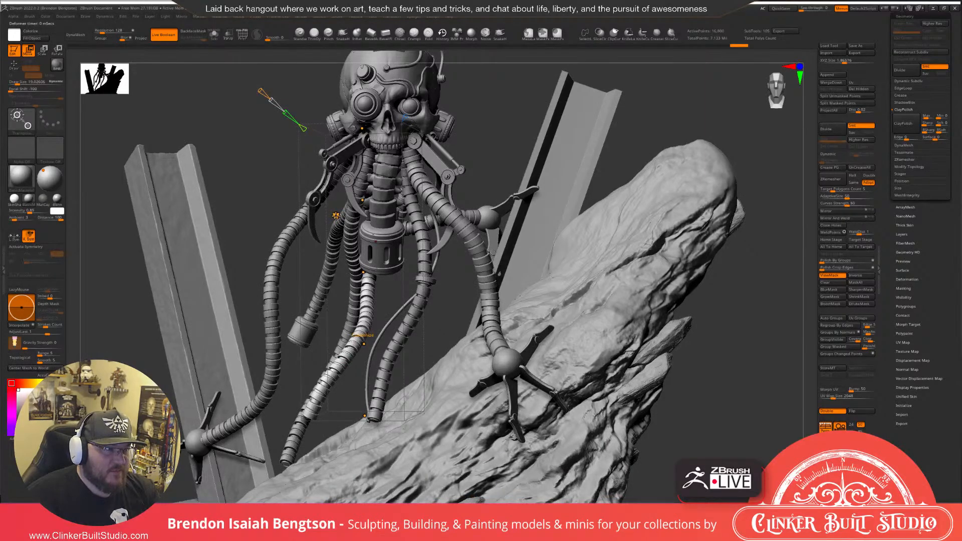
{"action": "left_click", "coordinate": [336, 216]}
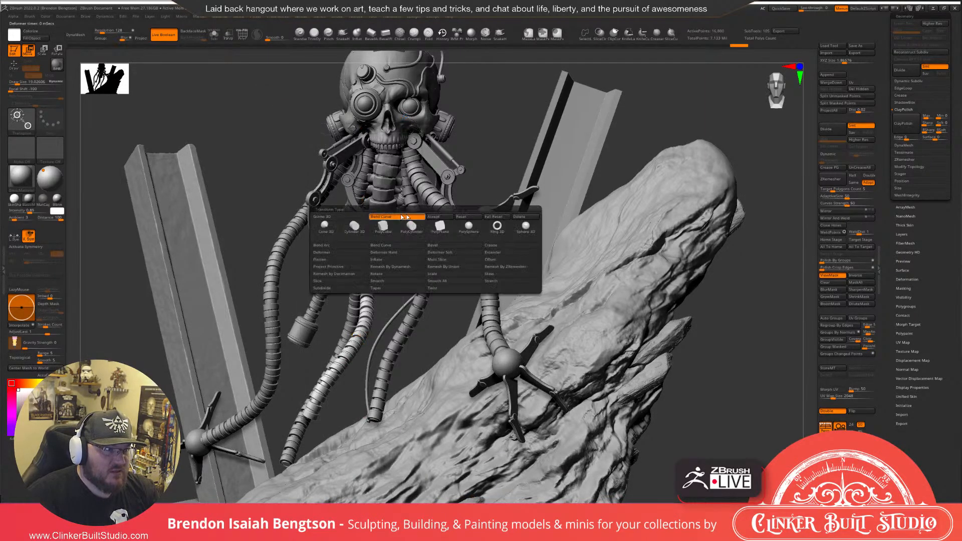
{"action": "left_click", "coordinate": [443, 217]}
Switch to the Move Topological brush, isolate the tentacle and resize the brush for reshaping its lower end.
{"action": "right_click_drag", "start_coordinate": [397, 258], "coordinate": [364, 302]}
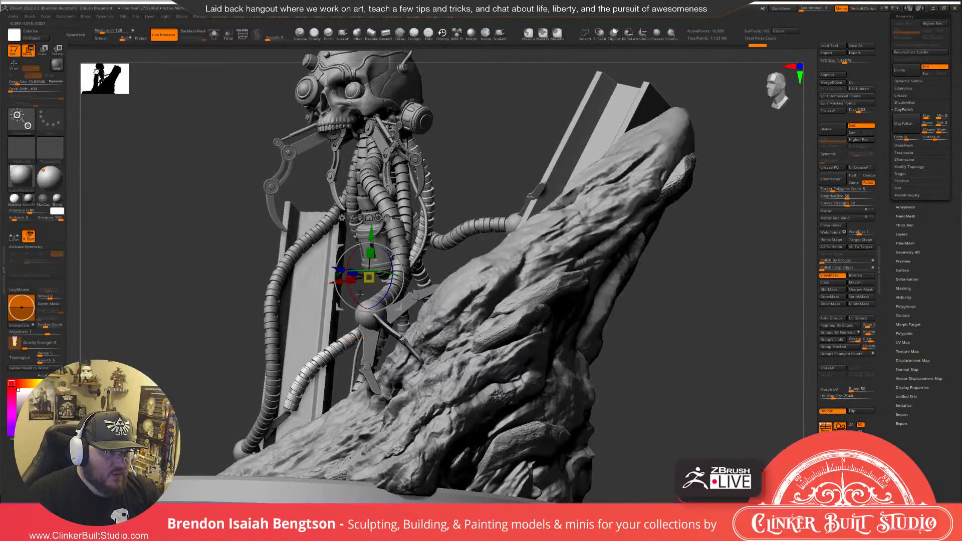
{"action": "key", "text": "space"}
{"action": "left_click", "coordinate": [333, 340]}
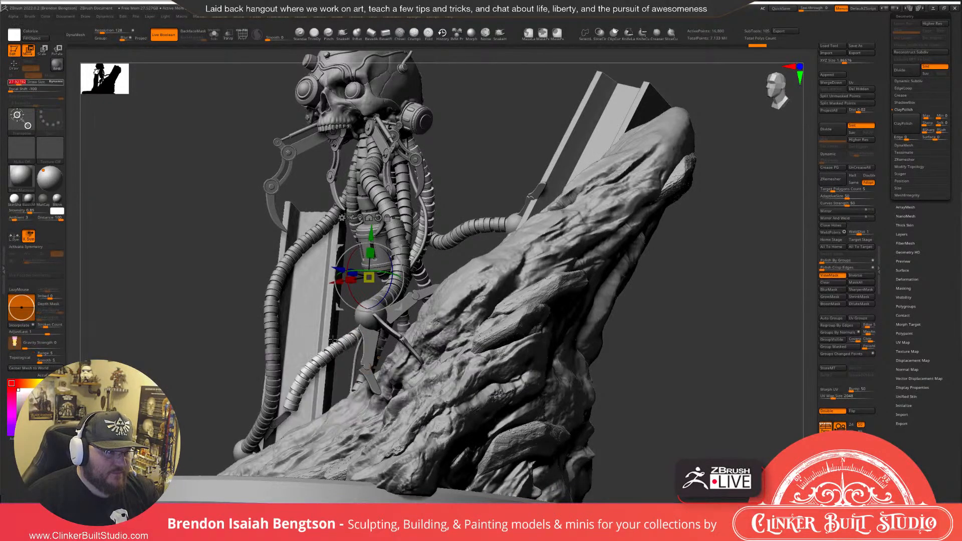
{"action": "key", "text": "q"}
{"action": "key", "text": "space"}
{"action": "left_click", "coordinate": [346, 340]}
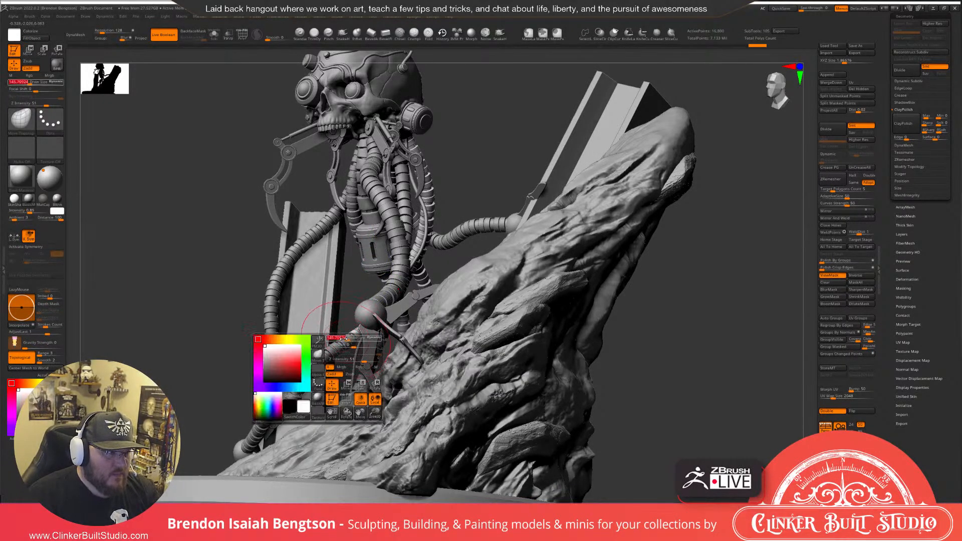
{"action": "mouse_move", "coordinate": [338, 353]}
{"action": "right_mouse_down", "text": "ctrl"}
{"action": "mouse_move", "coordinate": [288, 381]}
{"action": "mouse_move", "coordinate": [360, 297]}
{"action": "right_mouse_up", "text": "ctrl"}
{"action": "key", "text": "alt+s"}
{"action": "key", "text": "space"}
{"action": "left_click_drag", "start_coordinate": [362, 296], "coordinate": [359, 296]}
{"action": "key", "text": "space"}
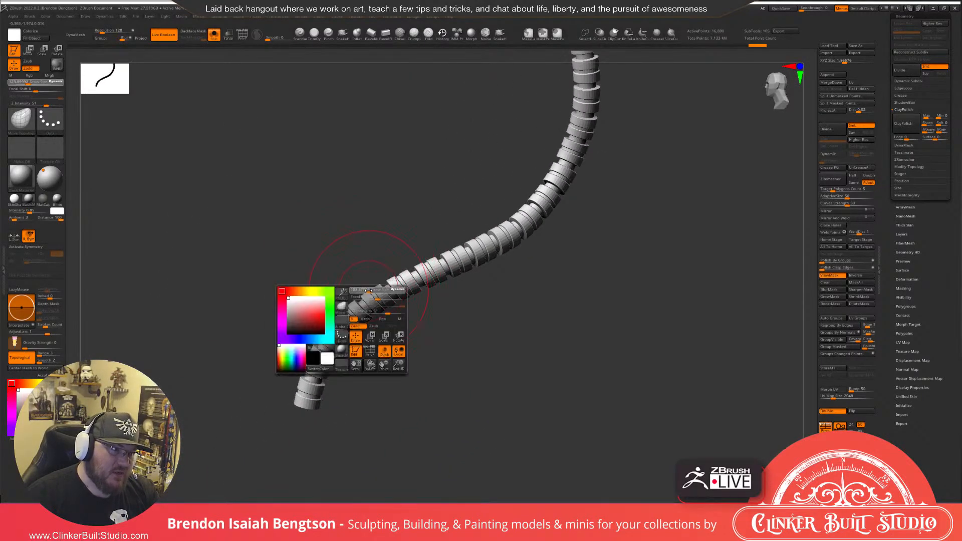
Reshape the tentacle's lower curve with Move Topological strokes from the side and back, reducing the draw size to about 60 for fine nudges.
{"action": "right_click_drag", "start_coordinate": [345, 303], "coordinate": [342, 305]}
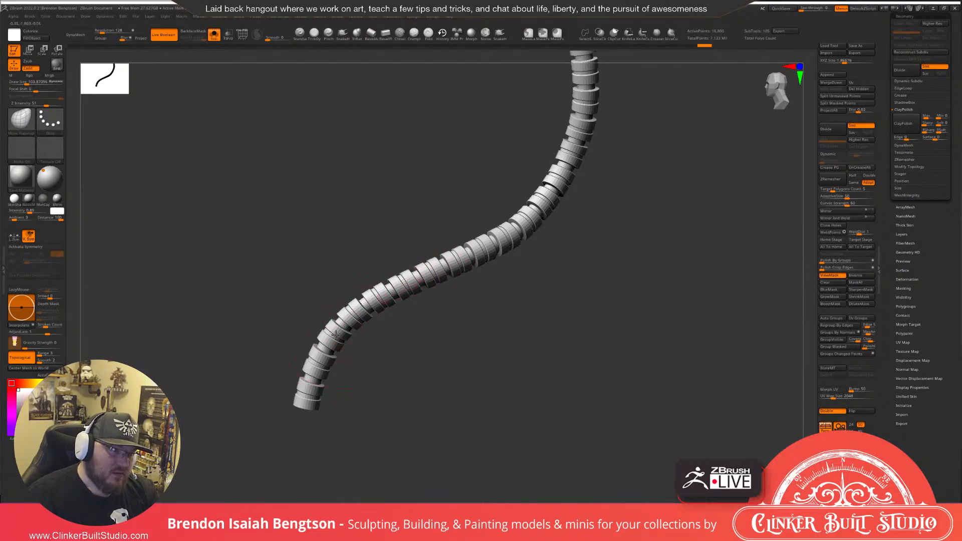
{"action": "mouse_move", "coordinate": [372, 342]}
{"action": "left_mouse_down"}
{"action": "mouse_move", "coordinate": [420, 347]}
{"action": "mouse_move", "coordinate": [413, 326]}
{"action": "left_mouse_up"}
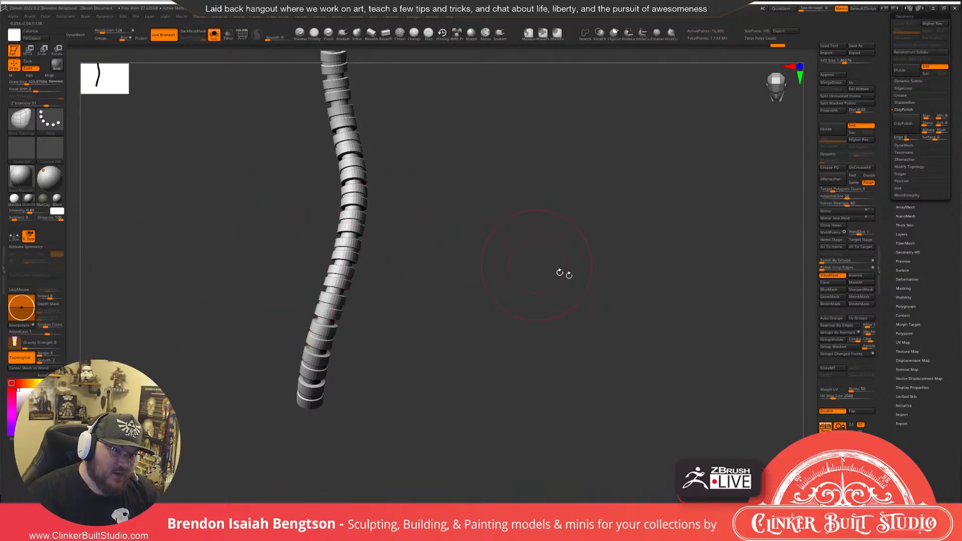
{"action": "key", "text": "ctrl"}
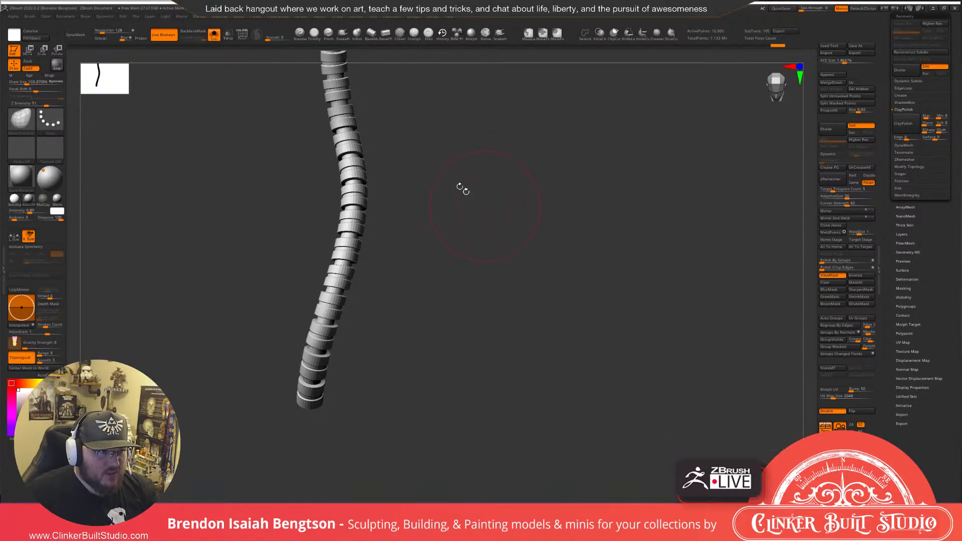
{"action": "key", "text": "shift"}
{"action": "mouse_move", "coordinate": [473, 237]}
{"action": "left_mouse_down"}
{"action": "mouse_move", "coordinate": [472, 225]}
{"action": "mouse_move", "coordinate": [474, 241]}
{"action": "left_mouse_up"}
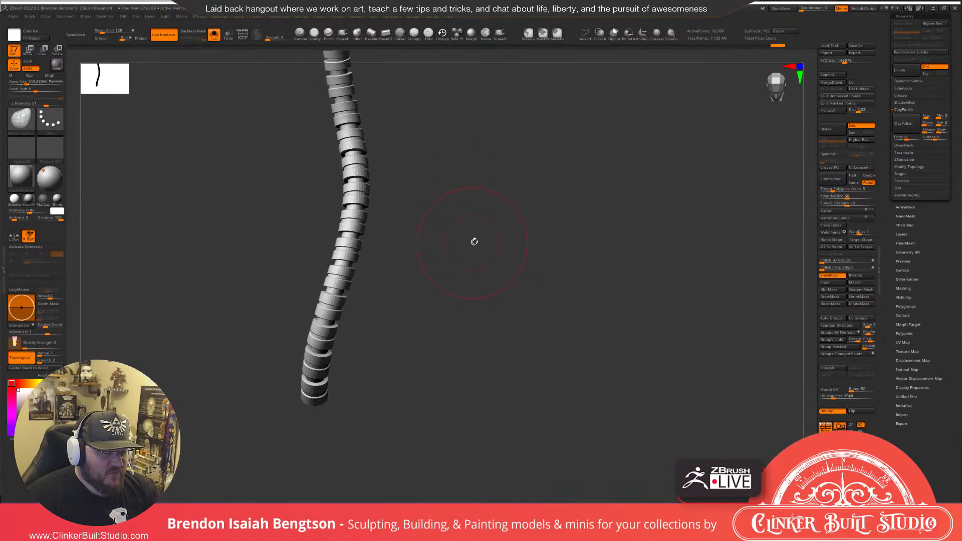
{"action": "left_click_drag", "start_coordinate": [352, 239], "coordinate": [351, 241]}
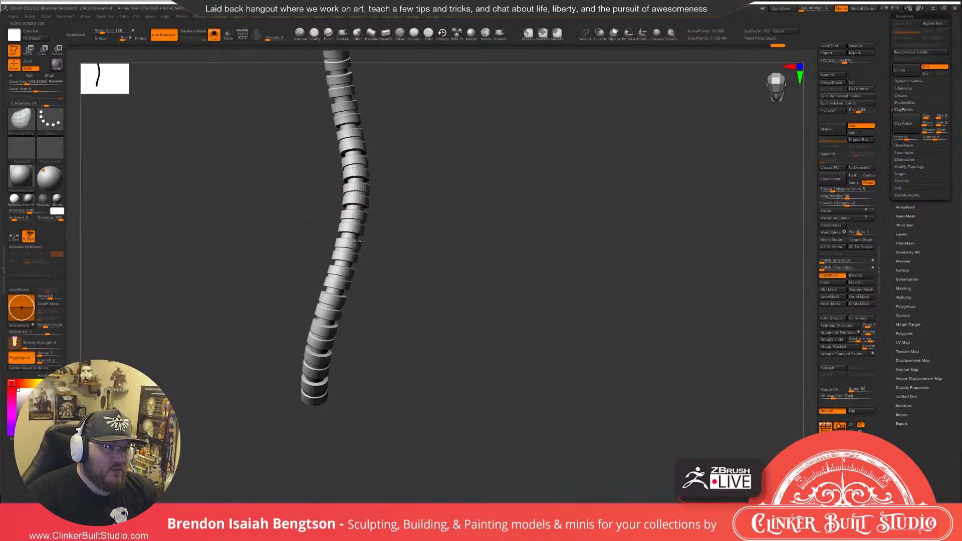
{"action": "left_click_drag", "start_coordinate": [429, 245], "coordinate": [466, 257]}
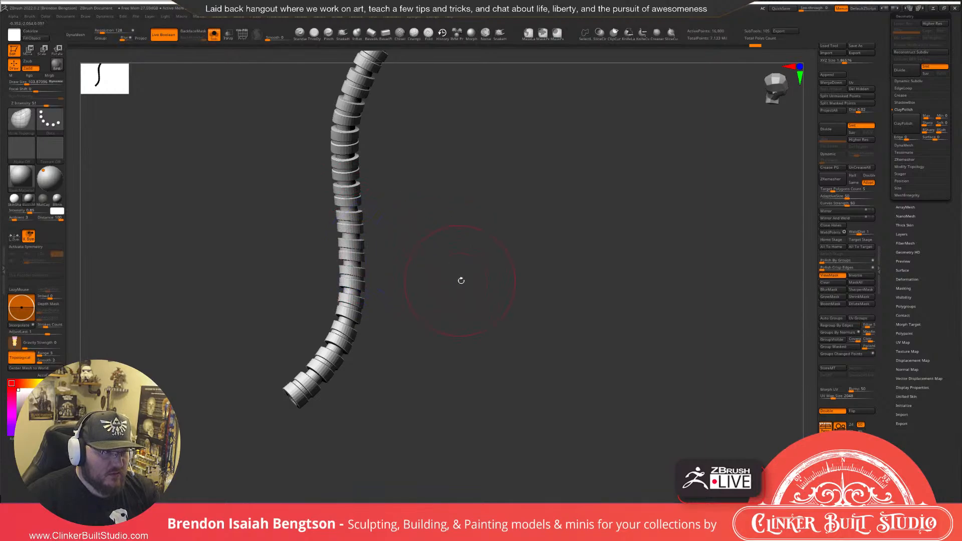
{"action": "left_click_drag", "start_coordinate": [462, 279], "coordinate": [424, 257]}
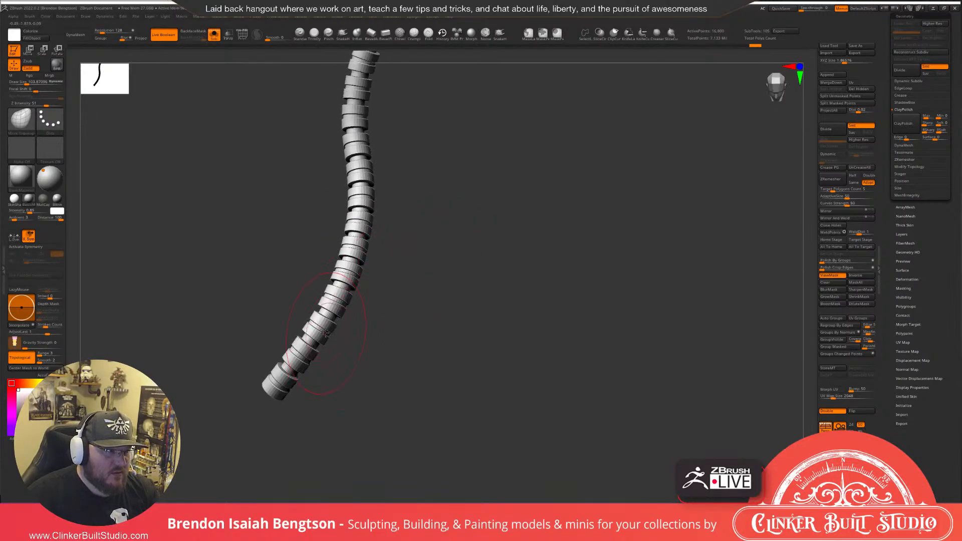
{"action": "key", "text": "space"}
{"action": "left_click_drag", "start_coordinate": [324, 331], "coordinate": [319, 331]}
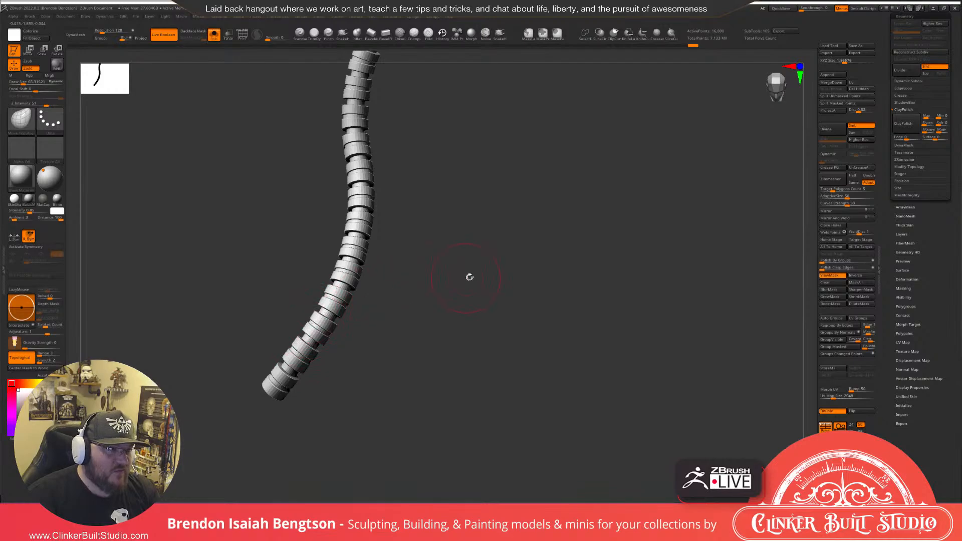
Isolate the tentacle, place the transform gizmo at its upper end and clear the mask.
{"action": "left_click_drag", "start_coordinate": [524, 281], "coordinate": [523, 227]}
{"action": "key", "text": "alt+s"}
{"action": "left_click_drag", "start_coordinate": [445, 242], "coordinate": [475, 340], "text": "alt"}
{"action": "right_click_drag", "start_coordinate": [393, 310], "coordinate": [441, 293]}
{"action": "key", "text": "w"}
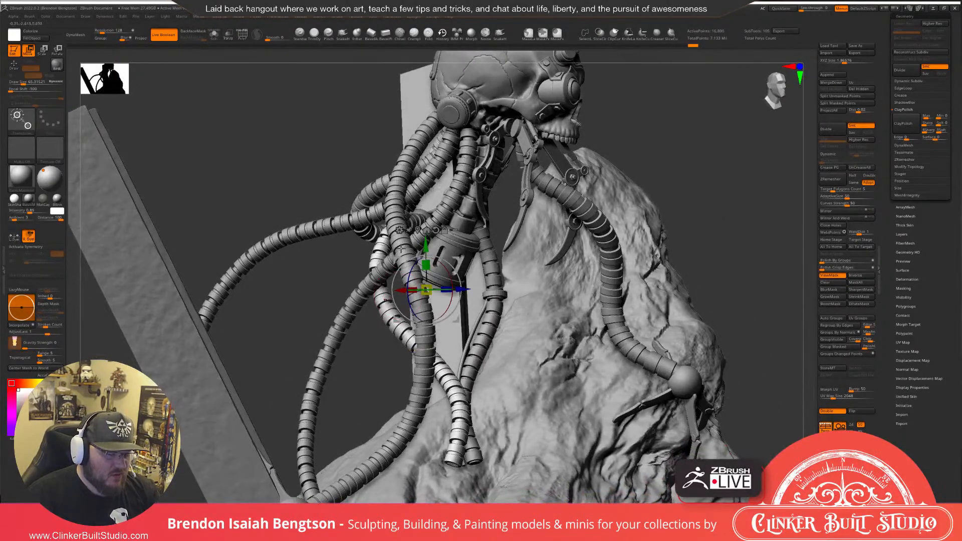
{"action": "key", "text": "alt+s"}
{"action": "left_click_drag", "start_coordinate": [566, 125], "coordinate": [542, 119]}
{"action": "left_click_drag", "start_coordinate": [444, 122], "coordinate": [393, 196], "text": "alt"}
{"action": "right_click_drag", "start_coordinate": [393, 199], "coordinate": [521, 176]}
{"action": "left_click_drag", "start_coordinate": [483, 130], "coordinate": [469, 127], "text": "alt"}
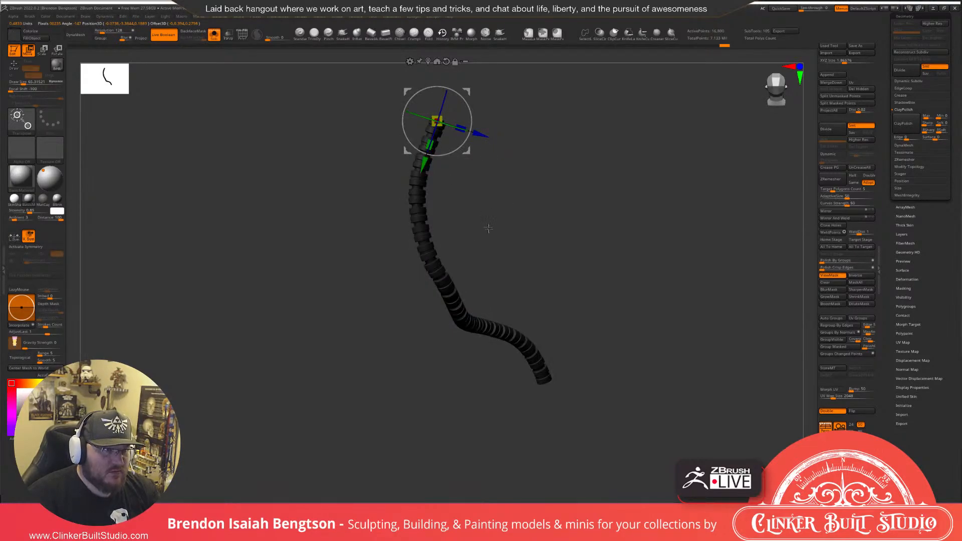
{"action": "left_click_drag", "start_coordinate": [26, 394], "coordinate": [14, 384]}
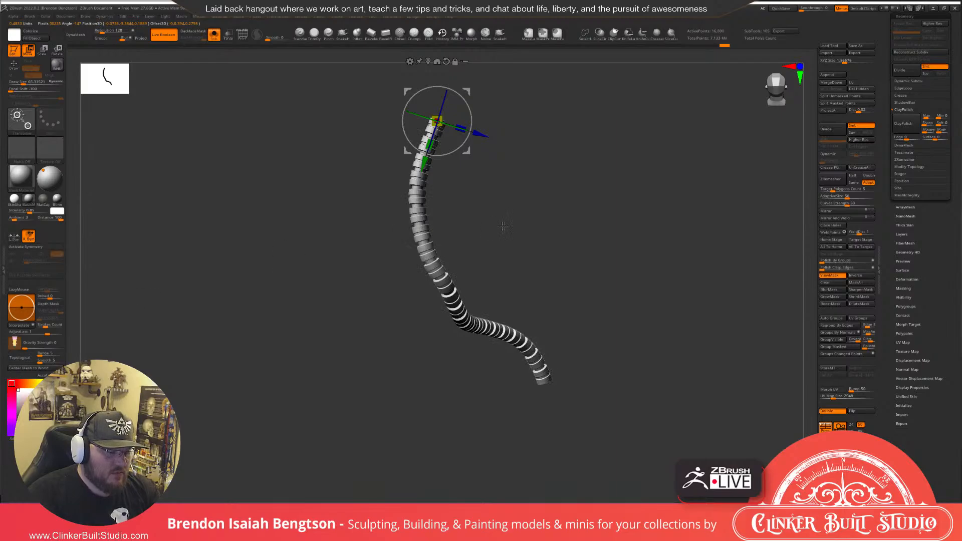
Show the full model again and rotate the tentacle slightly about its upper end to adjust where its tip hangs.
{"action": "key", "text": "alt+s"}
{"action": "left_click_drag", "start_coordinate": [506, 222], "coordinate": [612, 155]}
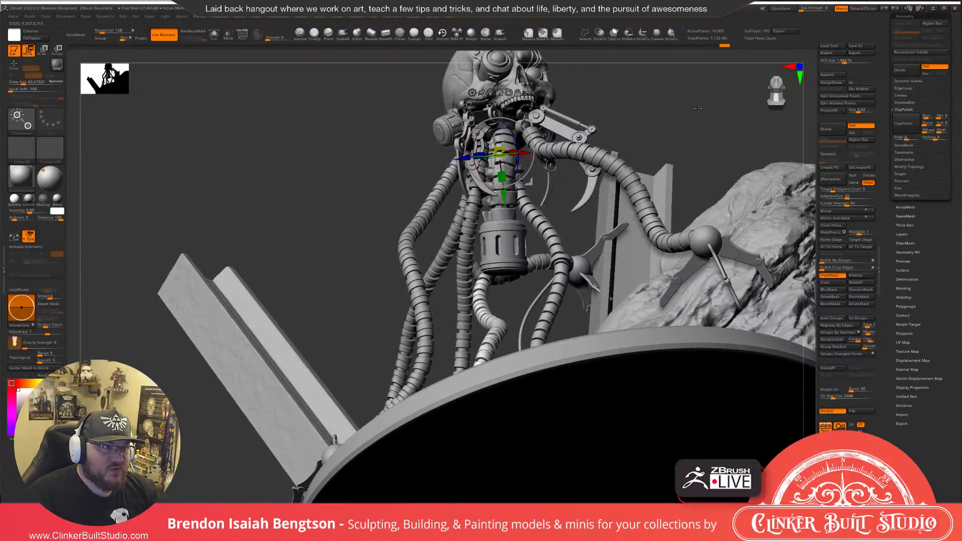
{"action": "left_click_drag", "start_coordinate": [697, 108], "coordinate": [690, 146]}
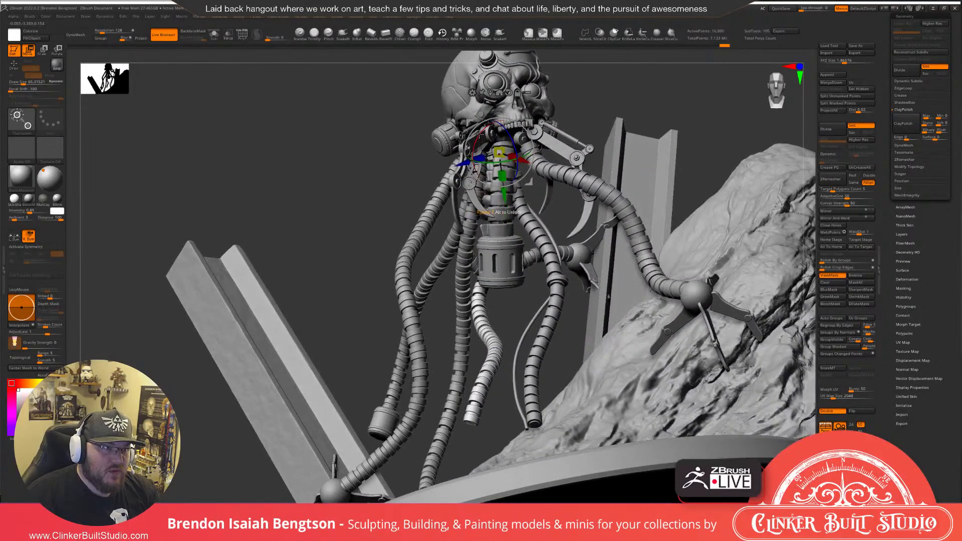
{"action": "left_click_drag", "start_coordinate": [480, 134], "coordinate": [478, 135]}
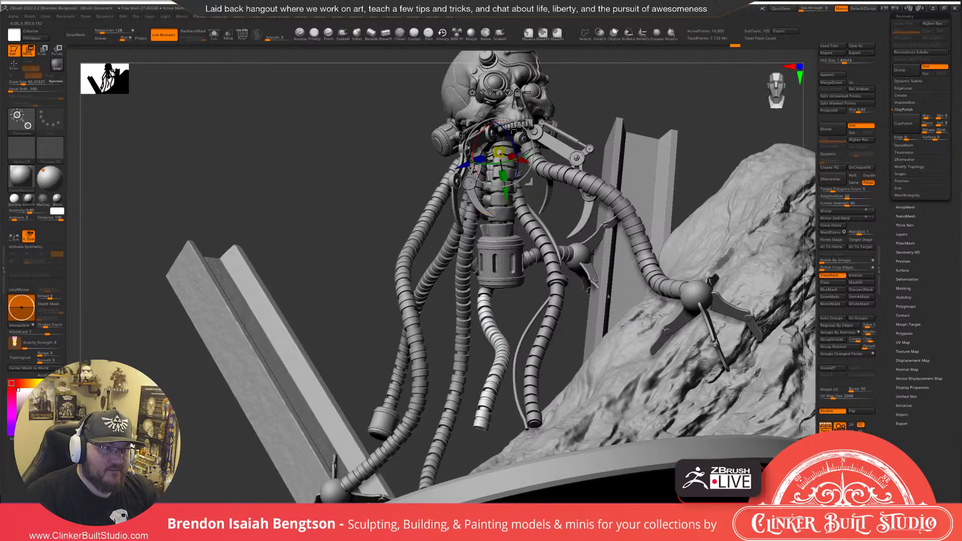
{"action": "left_click_drag", "start_coordinate": [713, 93], "coordinate": [696, 112]}
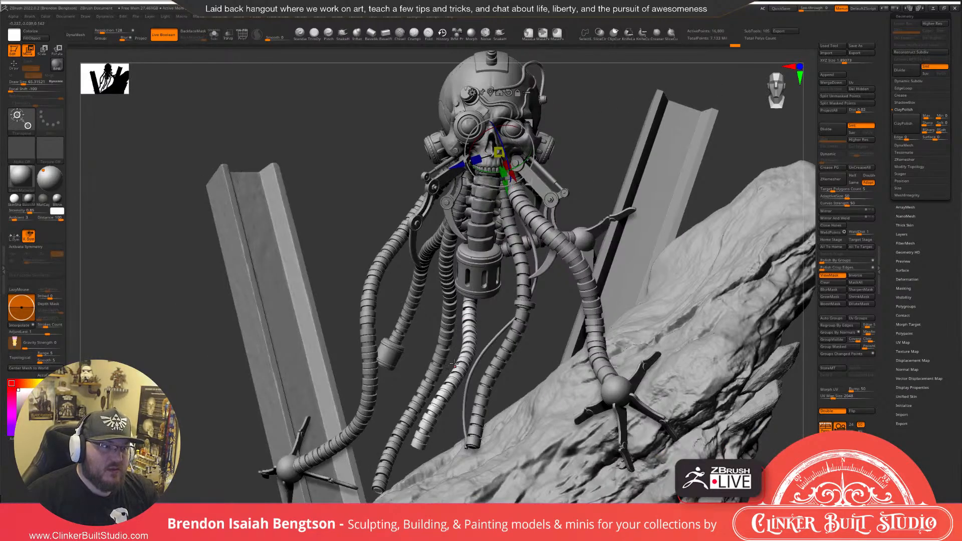
Return to draw mode and examine from the front and side how the adjusted tentacle hangs beneath the canister.
{"action": "mouse_move", "coordinate": [455, 370]}
{"action": "right_mouse_down", "text": "ctrl"}
{"action": "mouse_move", "coordinate": [465, 271]}
{"action": "mouse_move", "coordinate": [459, 308]}
{"action": "mouse_move", "coordinate": [493, 308]}
{"action": "mouse_move", "coordinate": [468, 296]}
{"action": "right_mouse_up", "text": "ctrl"}
{"action": "key", "text": "q"}
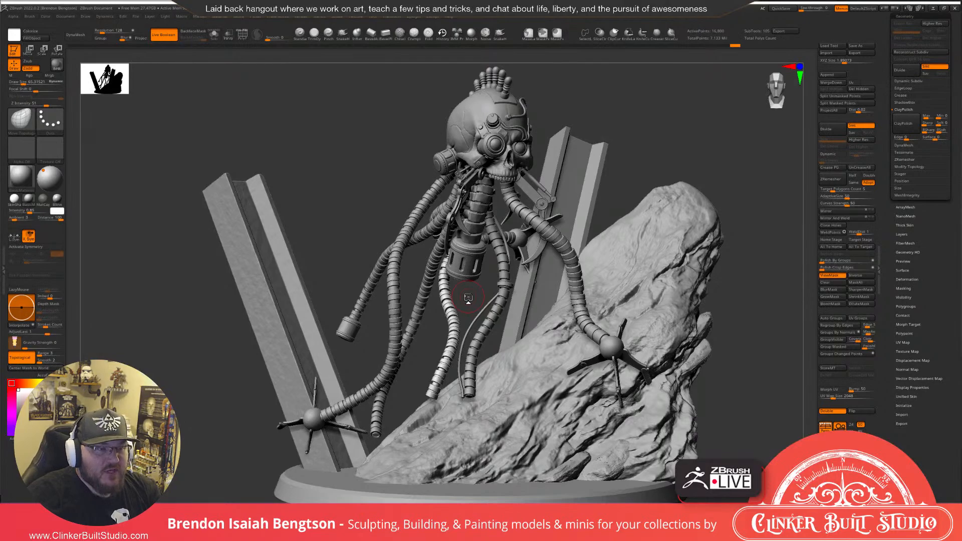
{"action": "left_click_drag", "start_coordinate": [640, 115], "coordinate": [551, 190]}
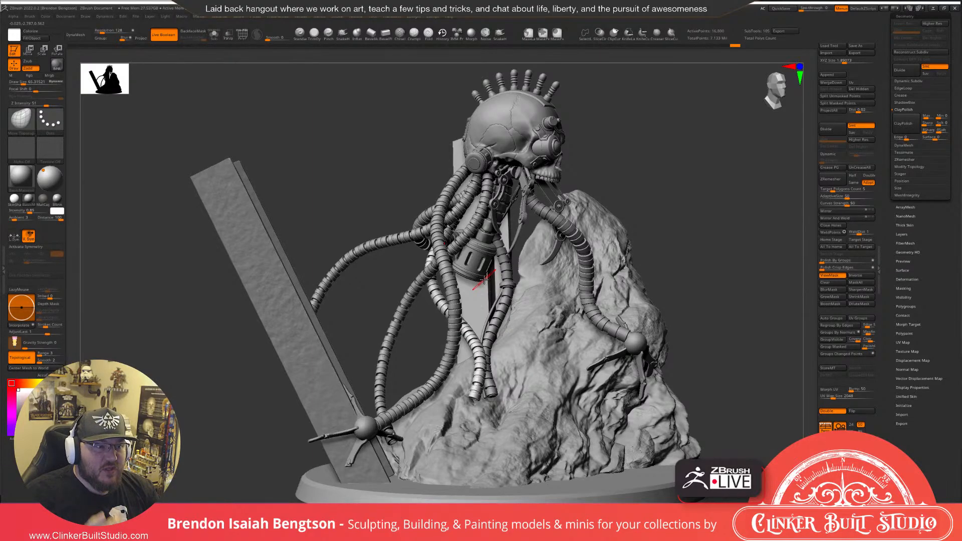
{"action": "mouse_move", "coordinate": [625, 173]}
{"action": "left_mouse_down"}
{"action": "mouse_move", "coordinate": [616, 174]}
{"action": "mouse_move", "coordinate": [644, 158]}
{"action": "mouse_move", "coordinate": [629, 163]}
{"action": "left_mouse_up"}
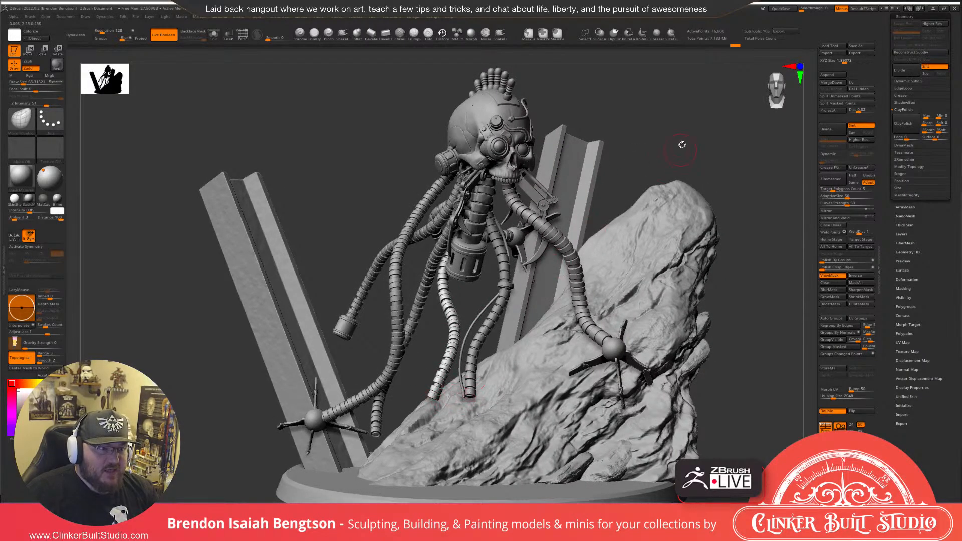
{"action": "left_click_drag", "start_coordinate": [682, 145], "coordinate": [692, 143]}
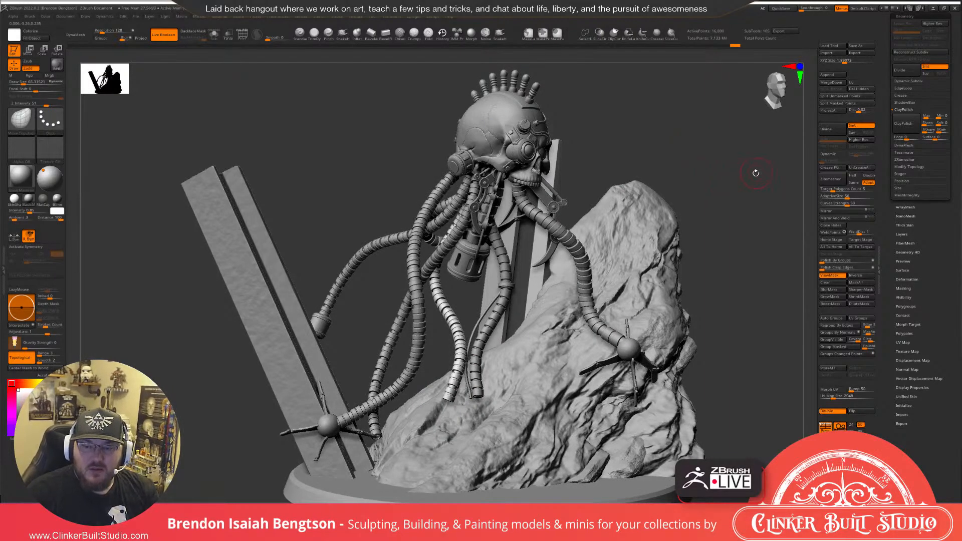
{"action": "left_click_drag", "start_coordinate": [737, 157], "coordinate": [724, 147]}
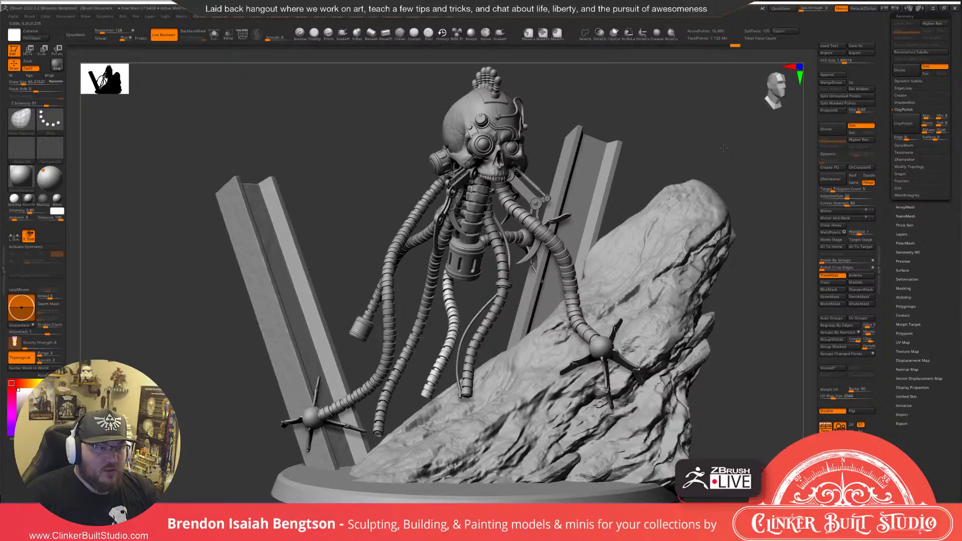
Select the tentacle with the thin cable and collar, isolate it and show its polygroups with PolyFrame.
{"action": "left_click_drag", "start_coordinate": [723, 147], "coordinate": [621, 226]}
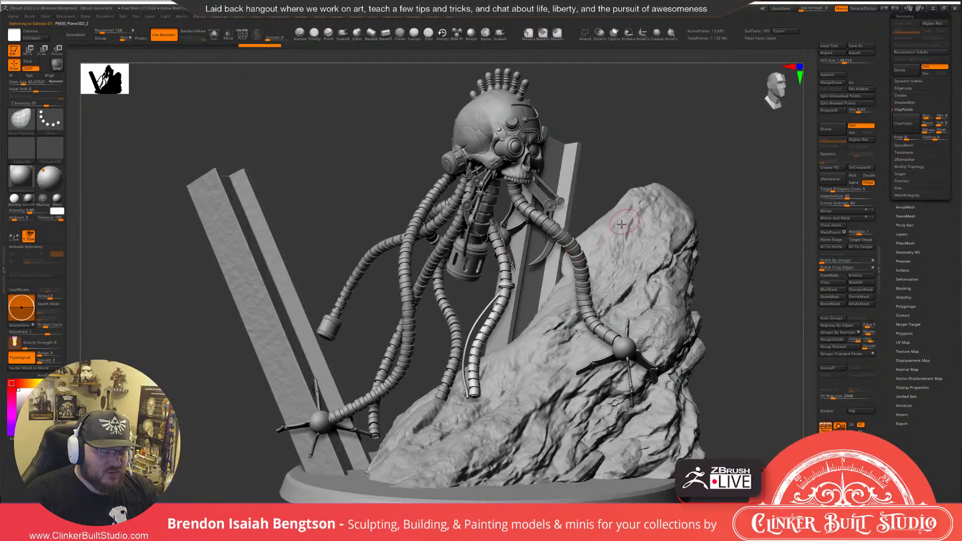
{"action": "key", "text": "shift+s"}
{"action": "mouse_move", "coordinate": [732, 167]}
{"action": "left_mouse_down", "text": "alt"}
{"action": "mouse_move", "coordinate": [709, 253]}
{"action": "mouse_move", "coordinate": [668, 254]}
{"action": "left_mouse_up", "text": "alt"}
{"action": "key", "text": "shift+f"}
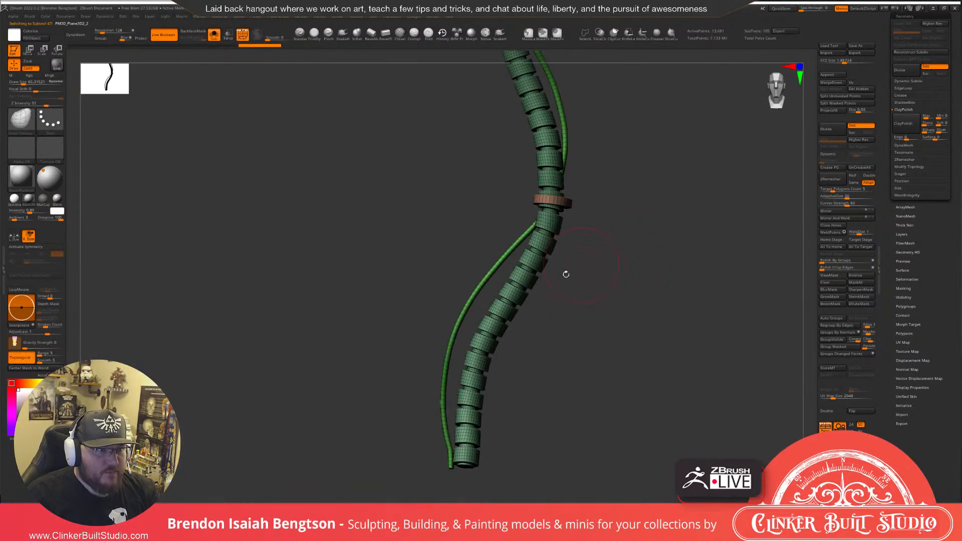
Hide the cabled tentacle's lower part below the collar with SelectLasso, and show the full model without PolyFrame.
{"action": "mouse_move", "coordinate": [561, 295]}
{"action": "left_mouse_down", "text": "ctrl+shift"}
{"action": "mouse_move", "coordinate": [559, 232]}
{"action": "mouse_move", "coordinate": [507, 235]}
{"action": "mouse_move", "coordinate": [457, 264]}
{"action": "left_mouse_up", "text": "ctrl+shift"}
{"action": "key", "text": "ctrl+z"}
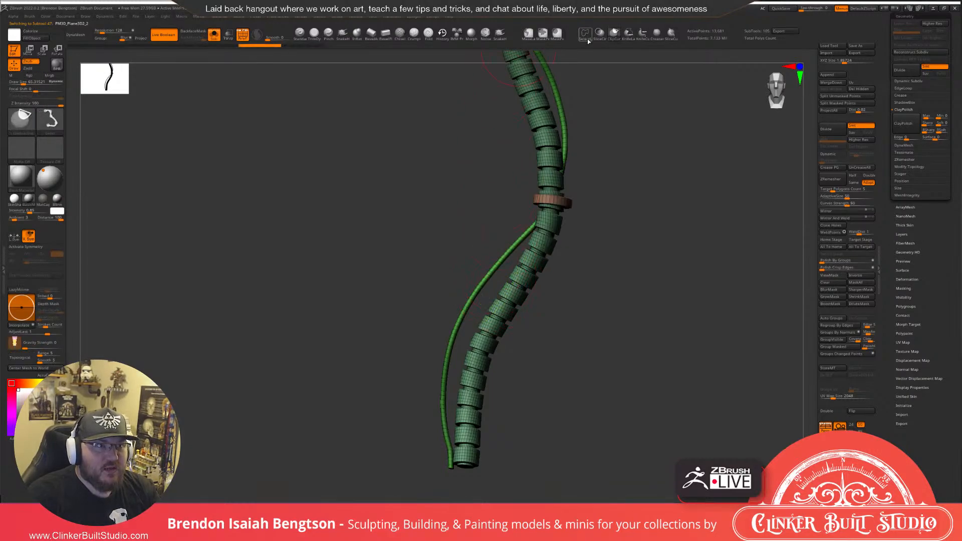
{"action": "left_click", "coordinate": [585, 33]}
{"action": "mouse_move", "coordinate": [453, 231]}
{"action": "left_mouse_down", "text": "ctrl+shift"}
{"action": "mouse_move", "coordinate": [479, 363]}
{"action": "mouse_move", "coordinate": [605, 322]}
{"action": "mouse_move", "coordinate": [627, 295]}
{"action": "left_mouse_up", "text": "ctrl+shift"}
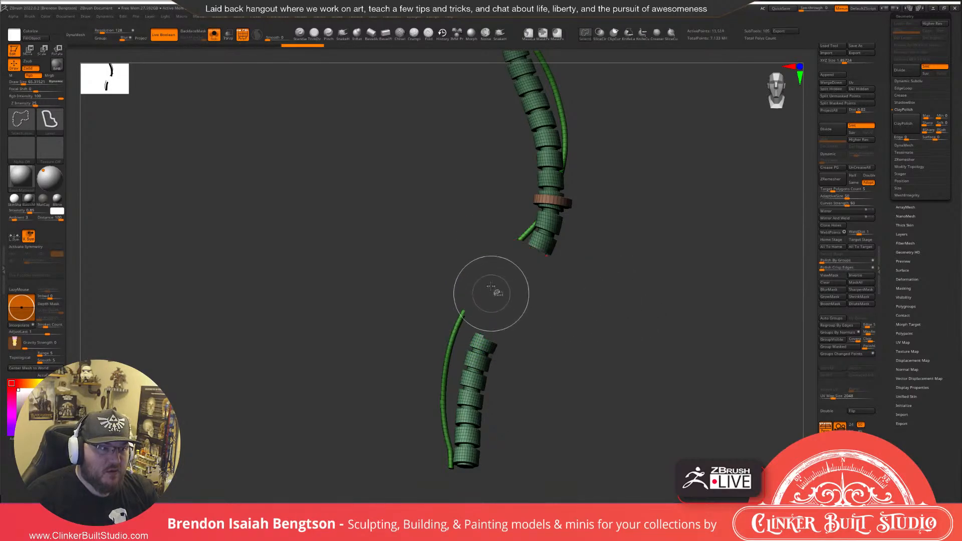
{"action": "left_click_drag", "start_coordinate": [488, 280], "coordinate": [485, 499], "text": "ctrl+alt+shift"}
{"action": "left_click", "coordinate": [617, 276], "text": "ctrl+shift"}
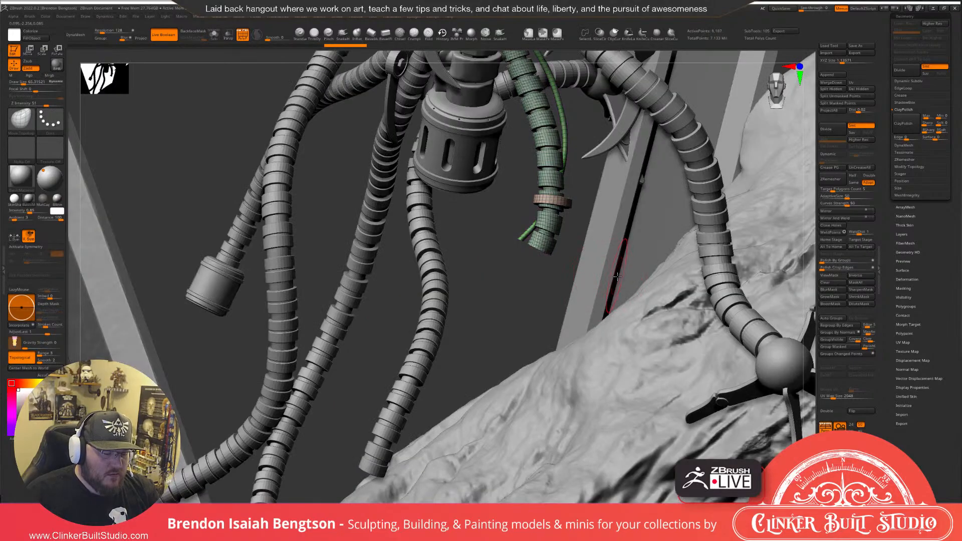
{"action": "key", "text": "shift+f"}
Frame the whole model and examine the tentacle arrangement with the cabled tentacle shortened.
{"action": "left_click_drag", "start_coordinate": [514, 299], "coordinate": [502, 281]}
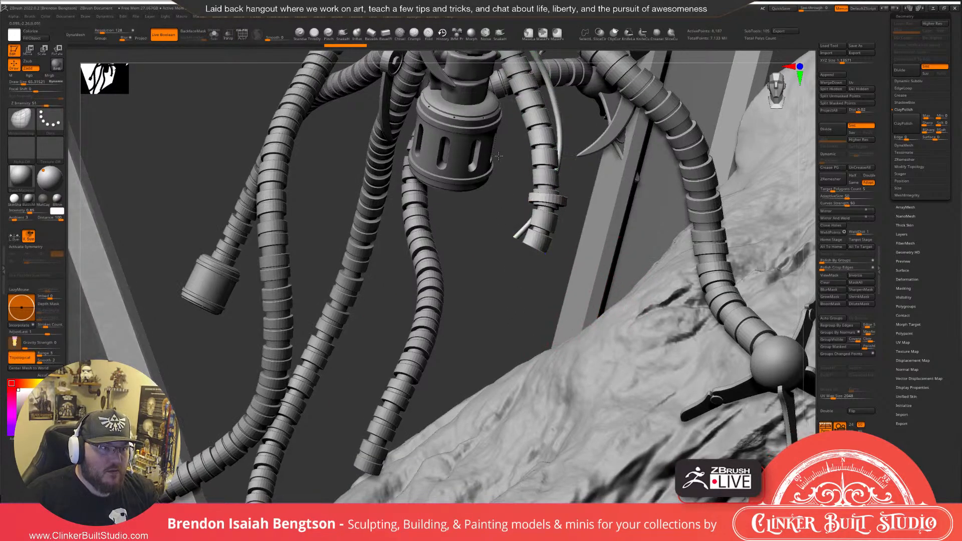
{"action": "key", "text": "f"}
{"action": "mouse_move", "coordinate": [535, 177]}
{"action": "left_mouse_down"}
{"action": "mouse_move", "coordinate": [637, 164]}
{"action": "mouse_move", "coordinate": [645, 186]}
{"action": "left_mouse_up"}
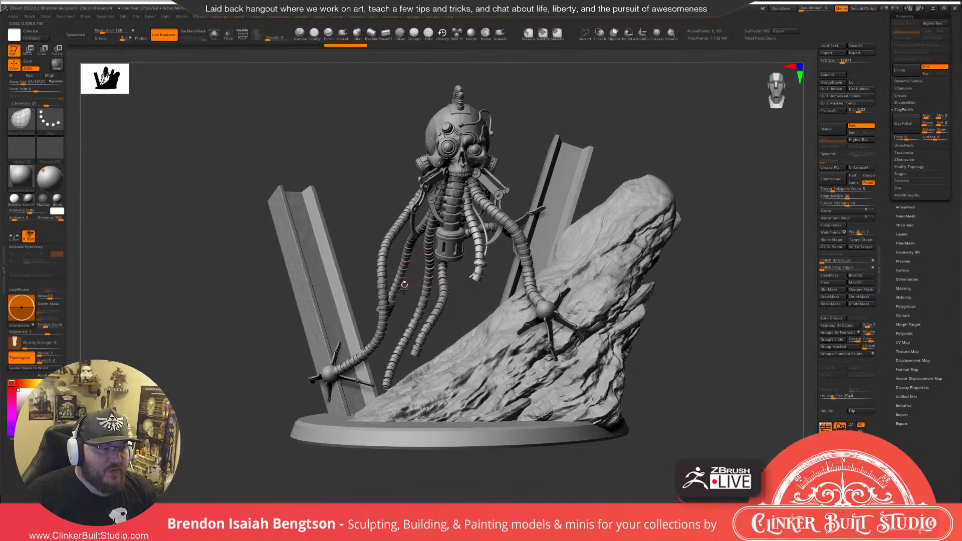
{"action": "left_click_drag", "start_coordinate": [698, 130], "coordinate": [490, 250]}
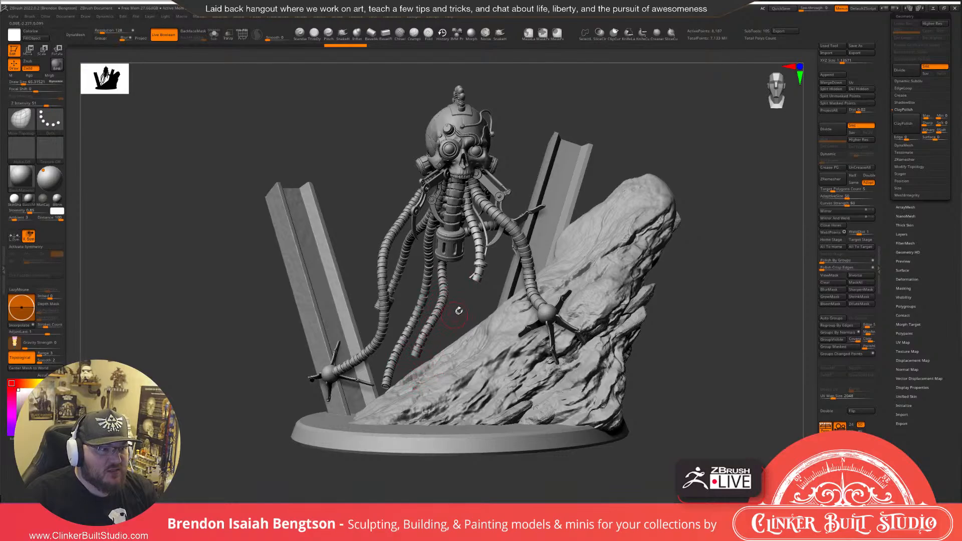
{"action": "left_click_drag", "start_coordinate": [469, 300], "coordinate": [456, 246]}
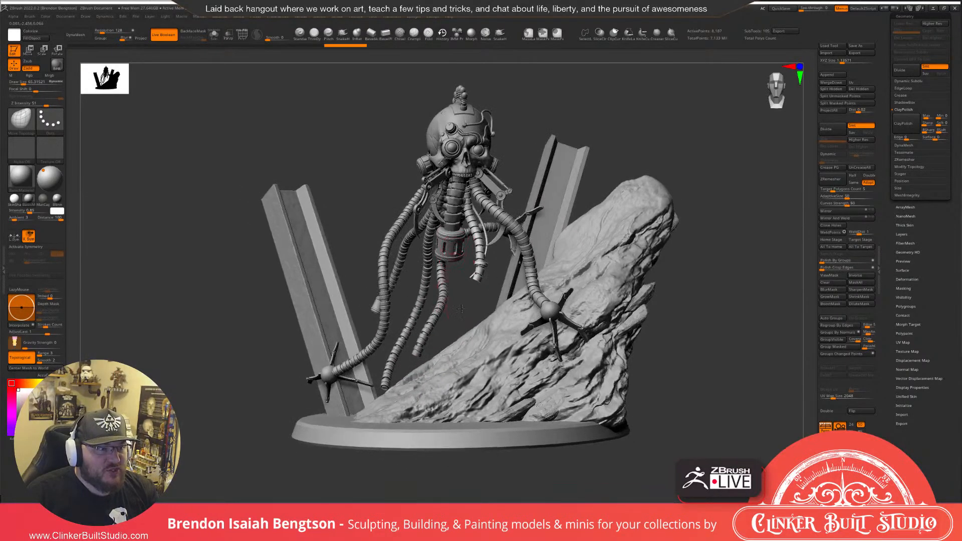
{"action": "left_click_drag", "start_coordinate": [460, 308], "coordinate": [476, 296]}
Try to reposition the tentacle hanging below the canister by rotating it about its upper end.
{"action": "left_click", "coordinate": [434, 292], "text": "alt"}
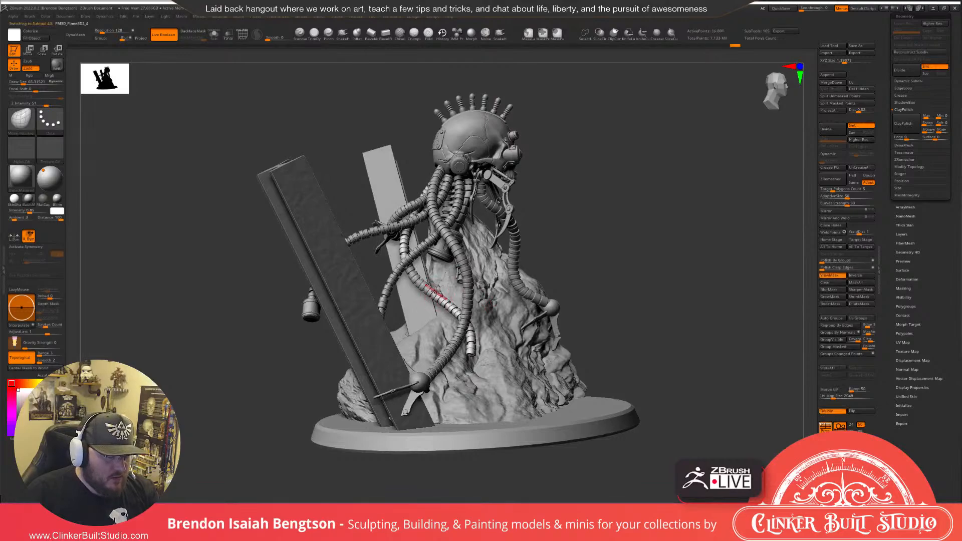
{"action": "key", "text": "w"}
{"action": "left_click_drag", "start_coordinate": [420, 203], "coordinate": [428, 189]}
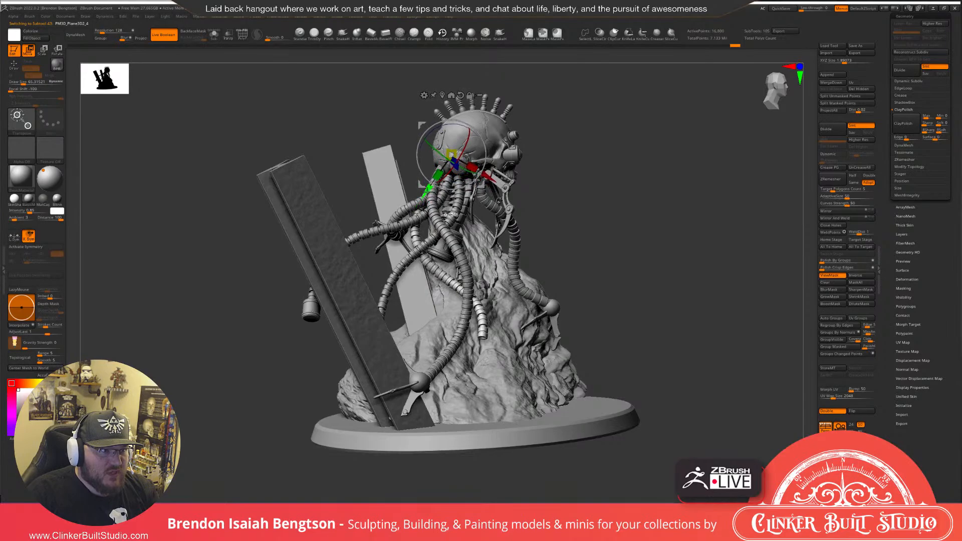
{"action": "left_click_drag", "start_coordinate": [683, 250], "coordinate": [591, 194]}
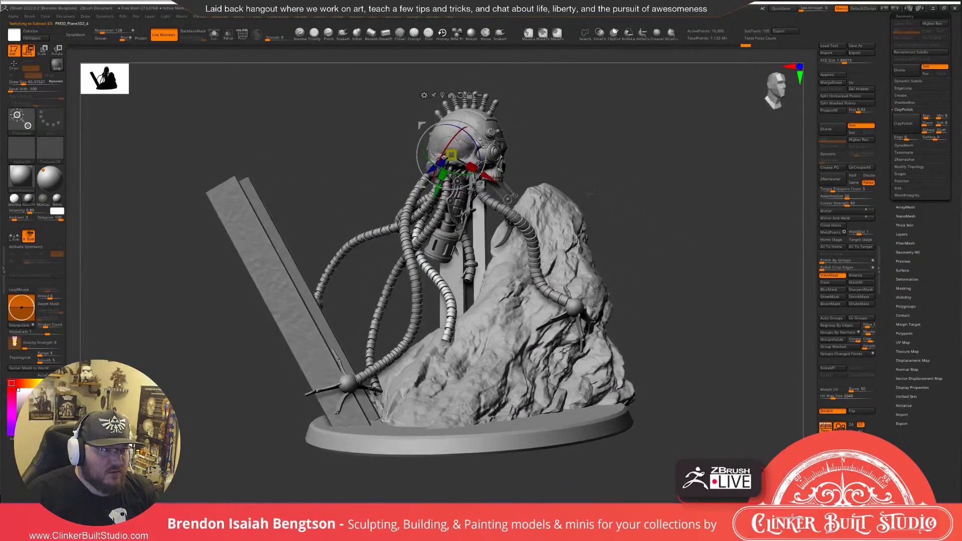
{"action": "left_click_drag", "start_coordinate": [436, 187], "coordinate": [437, 190]}
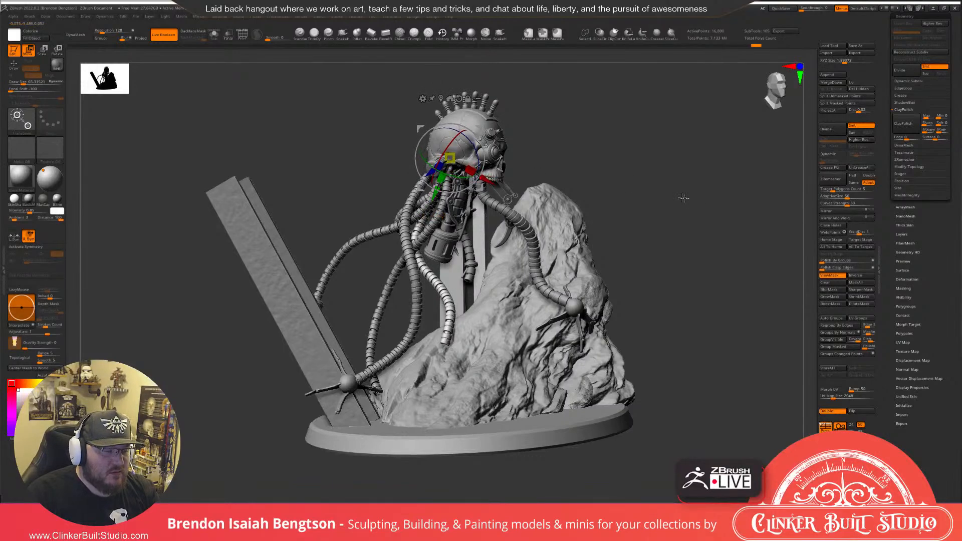
{"action": "left_click_drag", "start_coordinate": [685, 198], "coordinate": [552, 190]}
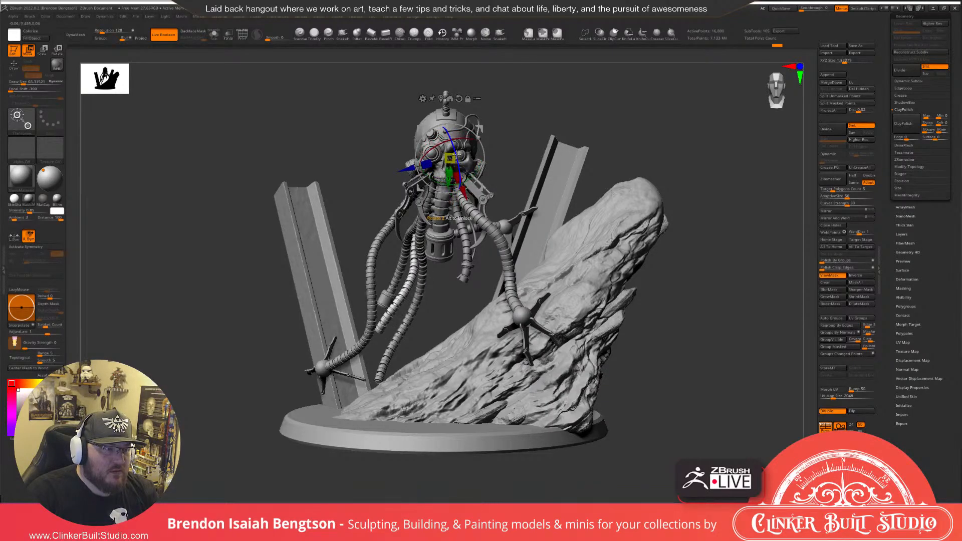
{"action": "mouse_move", "coordinate": [603, 120]}
{"action": "left_mouse_down"}
{"action": "mouse_move", "coordinate": [739, 109]}
{"action": "mouse_move", "coordinate": [725, 109]}
{"action": "left_mouse_up"}
Undo the trial repositioning of the tentacle below the canister.
{"action": "key", "text": "ctrl+z"}
{"action": "key", "text": "ctrl+z"}
{"action": "left_click_drag", "start_coordinate": [661, 130], "coordinate": [707, 129]}
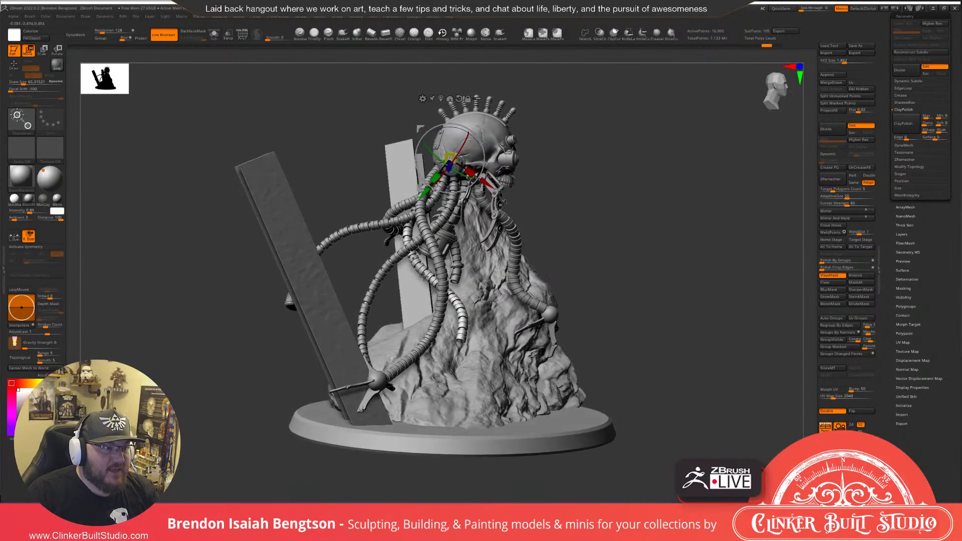
{"action": "left_click_drag", "start_coordinate": [681, 238], "coordinate": [676, 206]}
{"action": "key", "text": "ctrl+z"}
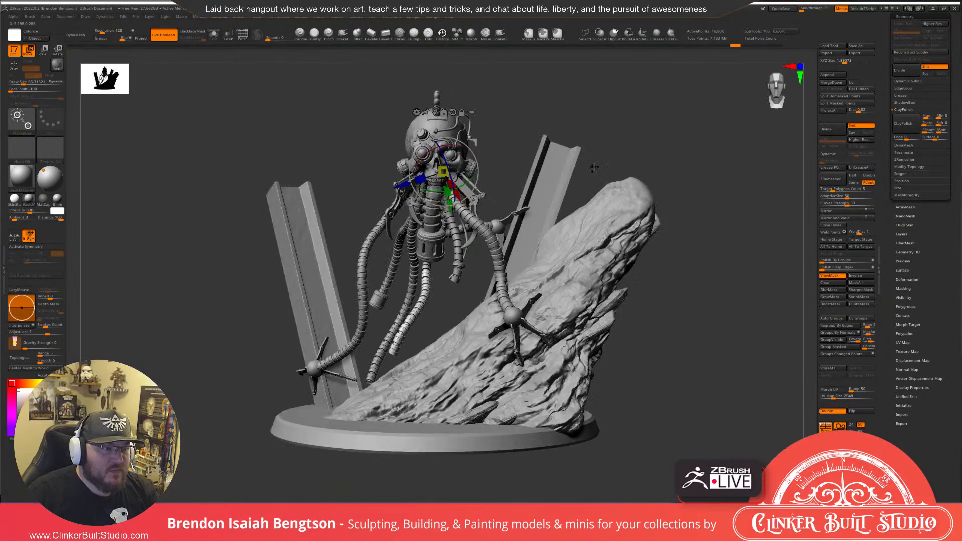
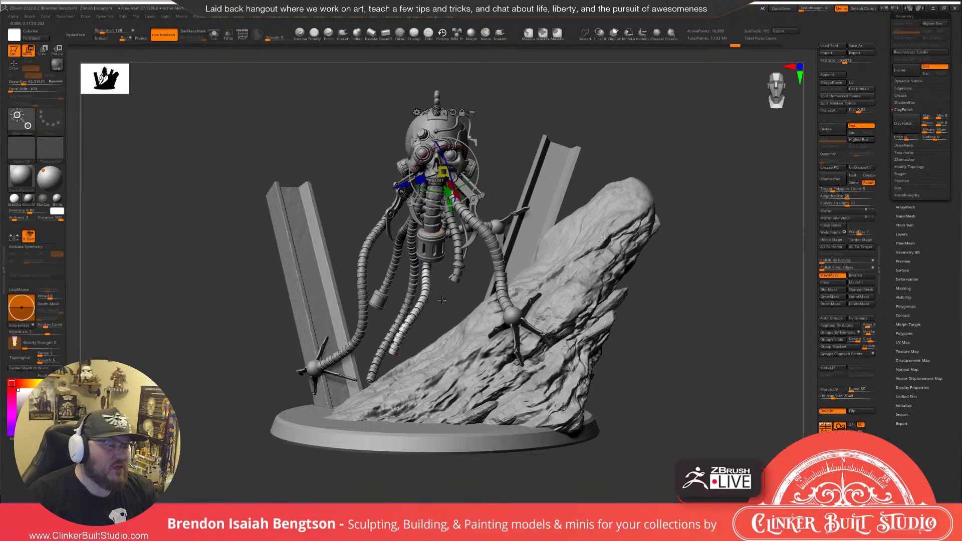
Select the neighbouring long tentacle and rotate it about its upper end, swinging it outward in front view and backward in side view.
{"action": "left_click", "coordinate": [420, 289], "text": "alt"}
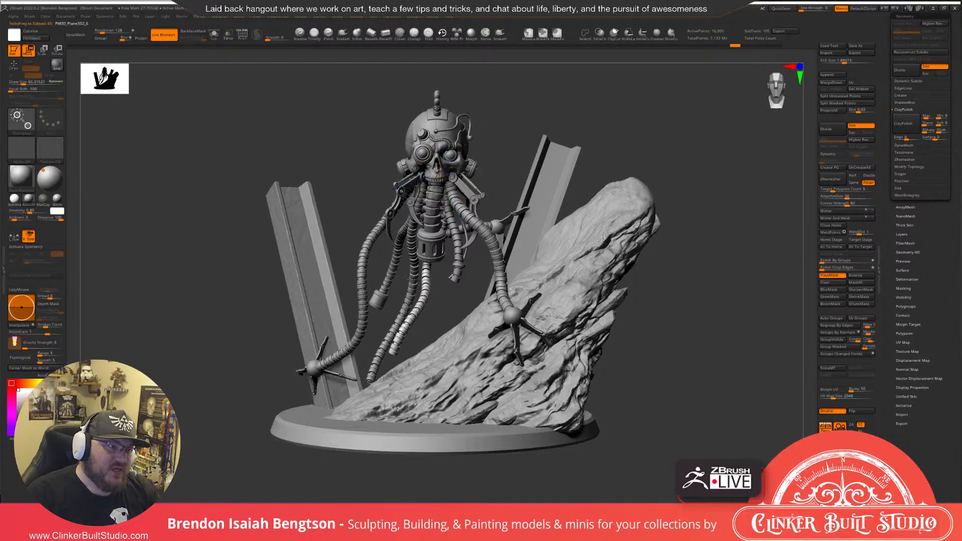
{"action": "left_click_drag", "start_coordinate": [460, 154], "coordinate": [462, 157]}
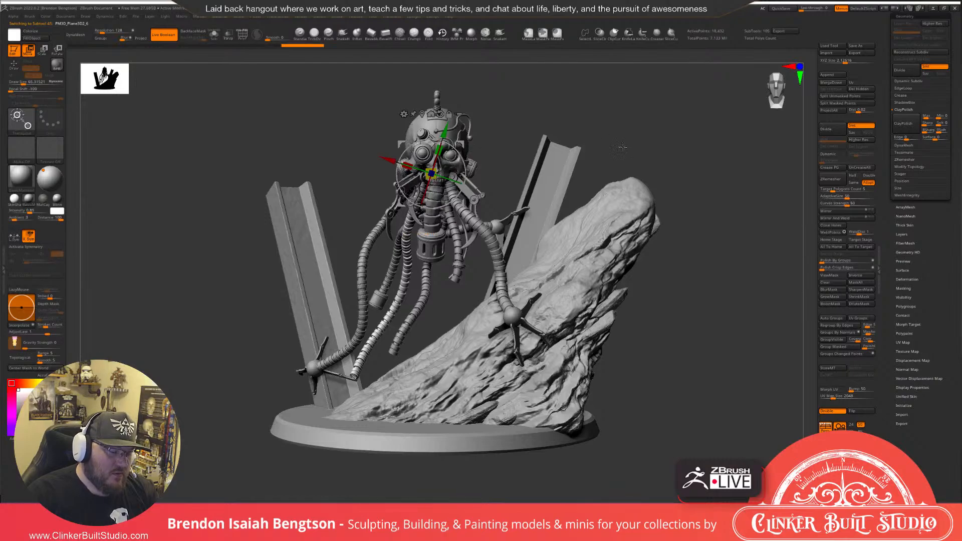
{"action": "key", "text": "q"}
{"action": "mouse_move", "coordinate": [661, 152]}
{"action": "left_mouse_down"}
{"action": "mouse_move", "coordinate": [671, 149]}
{"action": "mouse_move", "coordinate": [659, 150]}
{"action": "left_mouse_up"}
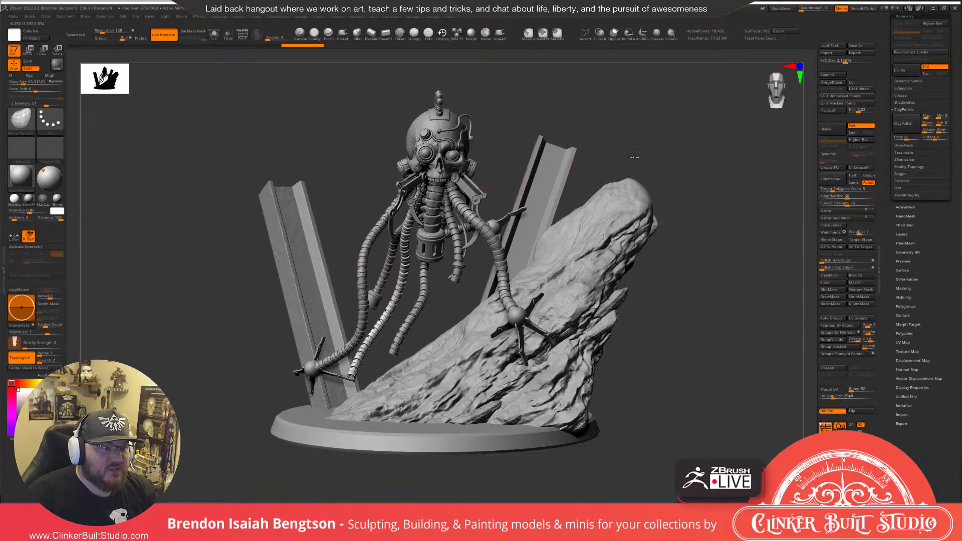
{"action": "left_click_drag", "start_coordinate": [634, 157], "coordinate": [652, 154]}
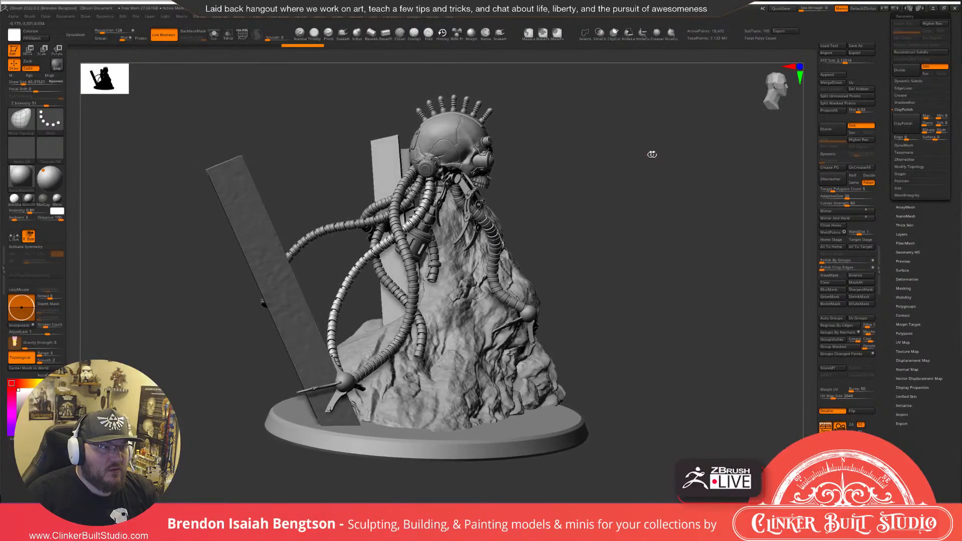
{"action": "key", "text": "w"}
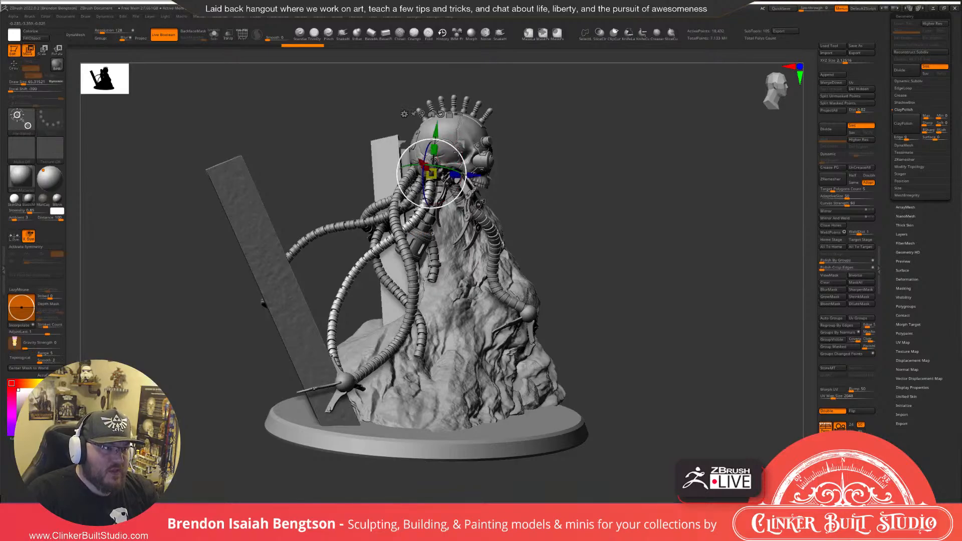
{"action": "left_click_drag", "start_coordinate": [458, 150], "coordinate": [461, 154]}
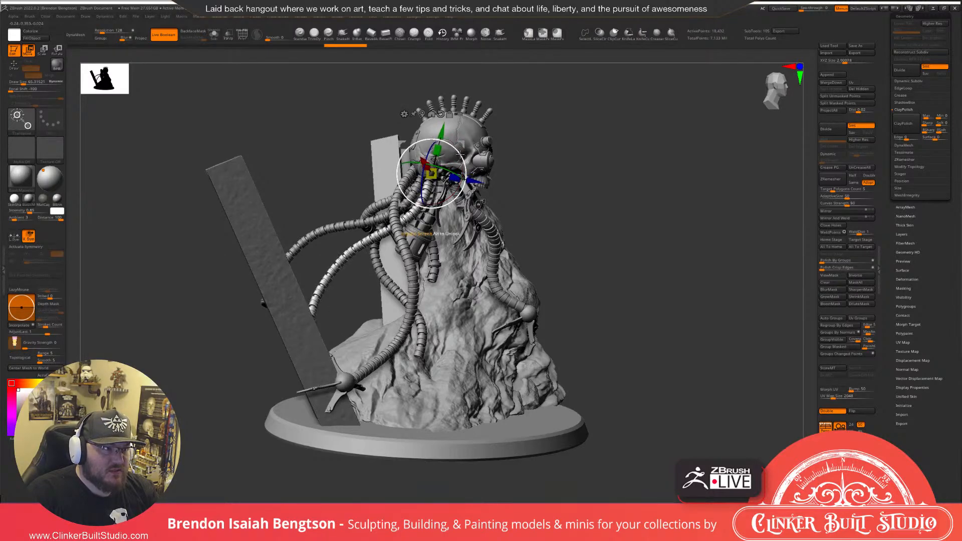
Rotate the long tentacle further about its upper end in front view so it hangs closer to its neighbours.
{"action": "left_click_drag", "start_coordinate": [741, 219], "coordinate": [704, 215]}
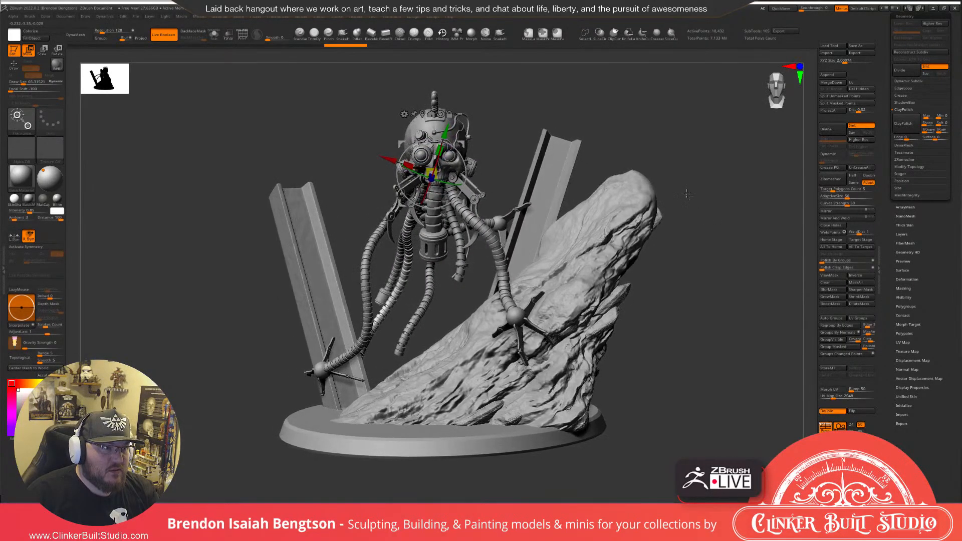
{"action": "left_click_drag", "start_coordinate": [447, 153], "coordinate": [462, 153]}
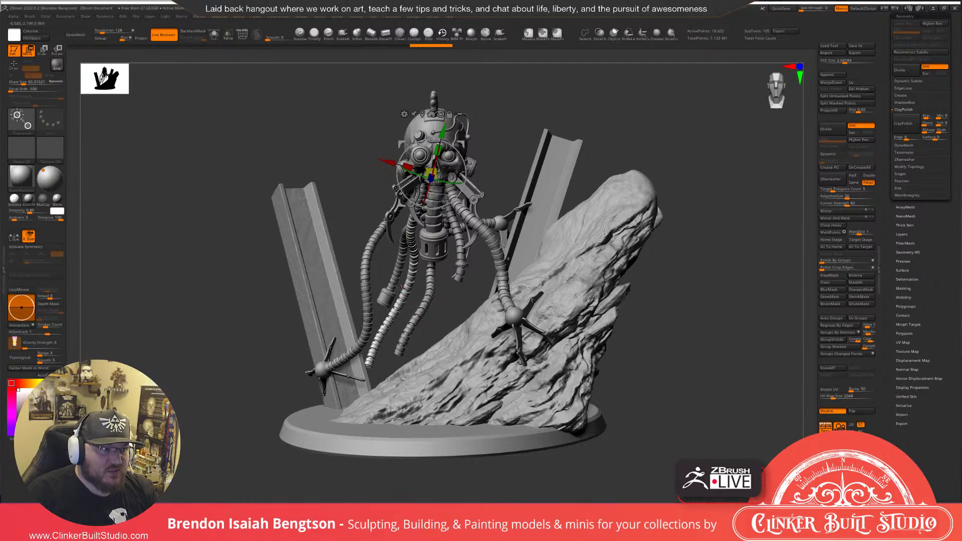
Select the tentacle below the canister, rotate it slightly about its upper end, and realign the gizmo to the world axes.
{"action": "left_click", "coordinate": [432, 276], "text": "alt"}
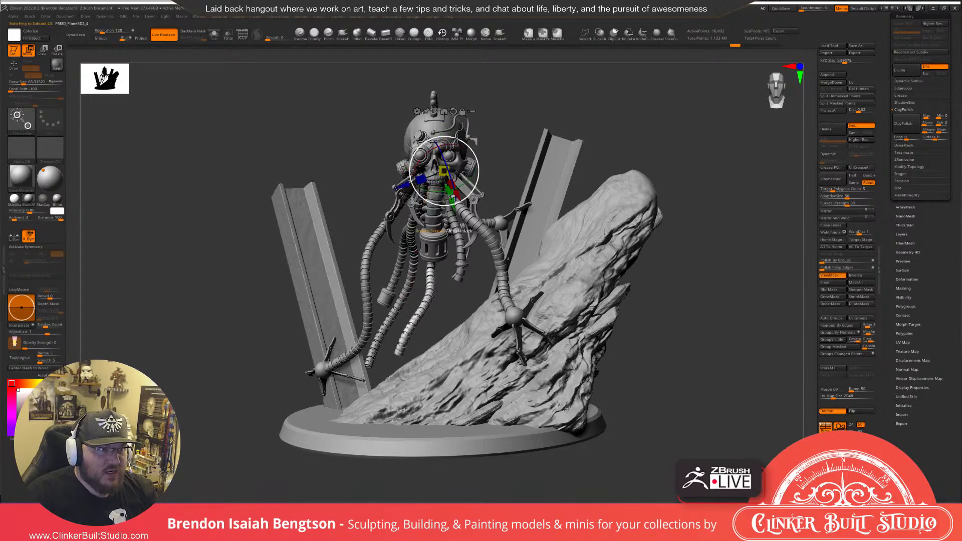
{"action": "left_click_drag", "start_coordinate": [457, 140], "coordinate": [453, 149]}
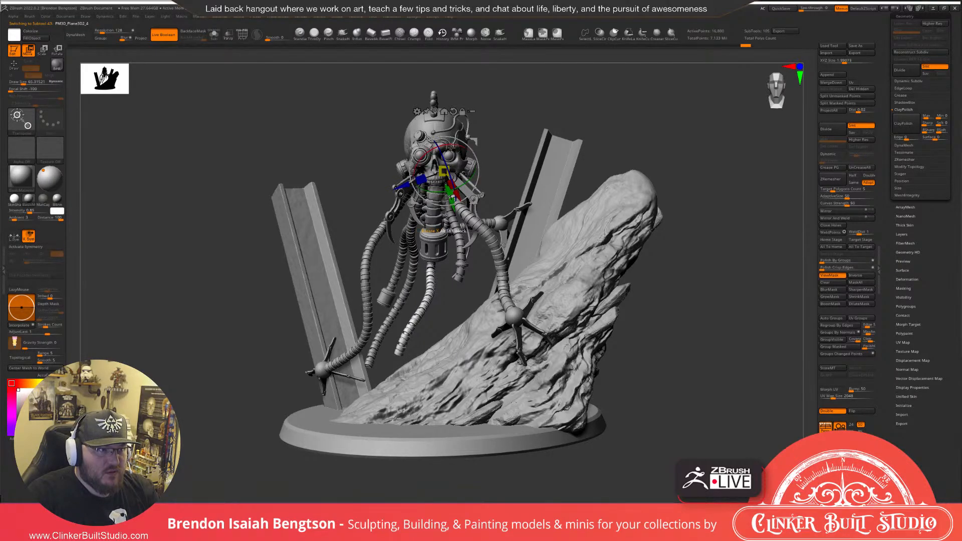
{"action": "left_click", "coordinate": [453, 112], "text": "alt"}
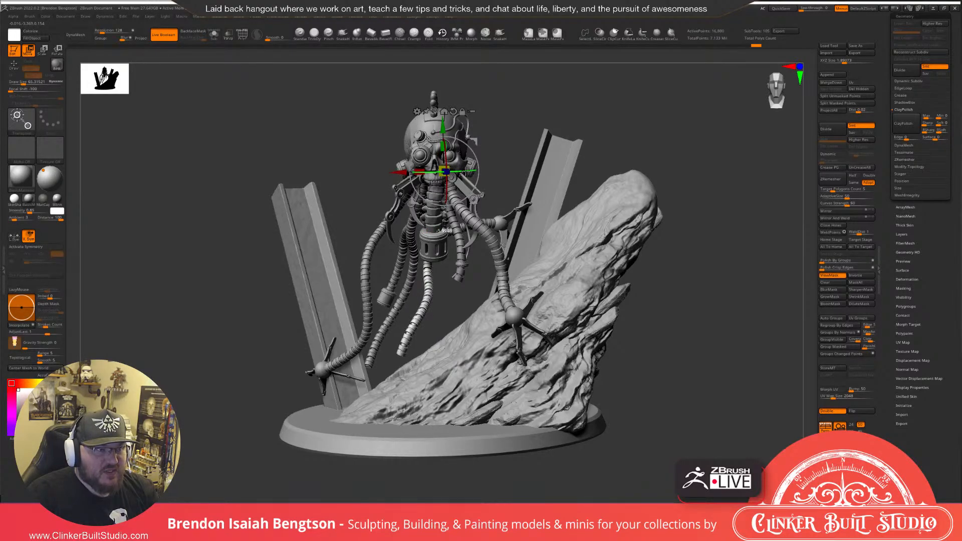
Examine the tentacle arrangement on the whole model from the front and the side.
{"action": "mouse_move", "coordinate": [637, 129]}
{"action": "left_mouse_down"}
{"action": "mouse_move", "coordinate": [680, 133]}
{"action": "mouse_move", "coordinate": [627, 138]}
{"action": "mouse_move", "coordinate": [644, 112]}
{"action": "mouse_move", "coordinate": [608, 123]}
{"action": "mouse_move", "coordinate": [620, 150]}
{"action": "mouse_move", "coordinate": [619, 131]}
{"action": "mouse_move", "coordinate": [557, 139]}
{"action": "mouse_move", "coordinate": [607, 114]}
{"action": "mouse_move", "coordinate": [630, 125]}
{"action": "mouse_move", "coordinate": [623, 134]}
{"action": "mouse_move", "coordinate": [615, 117]}
{"action": "left_mouse_up"}
{"action": "key", "text": "q"}
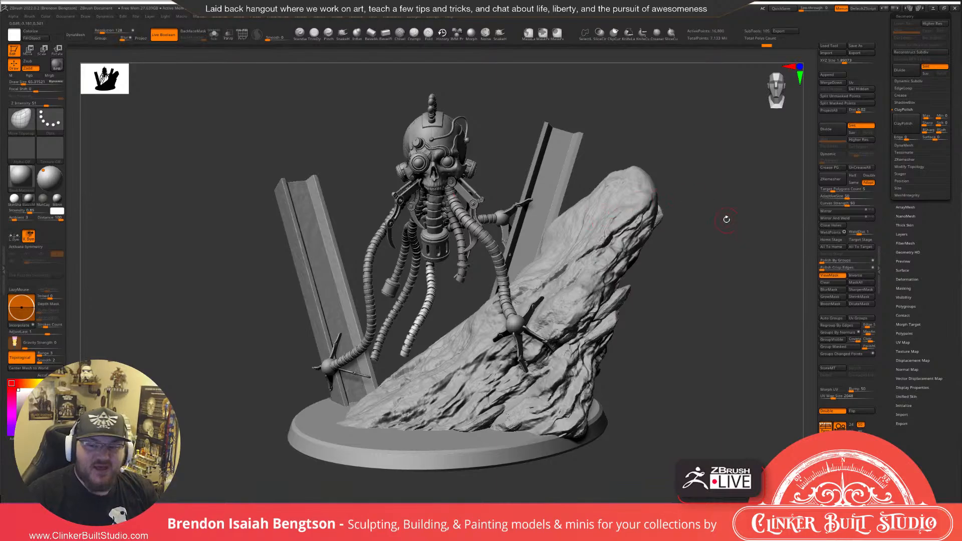
{"action": "mouse_move", "coordinate": [720, 210]}
{"action": "left_mouse_down"}
{"action": "mouse_move", "coordinate": [729, 238]}
{"action": "mouse_move", "coordinate": [771, 235]}
{"action": "left_mouse_up"}
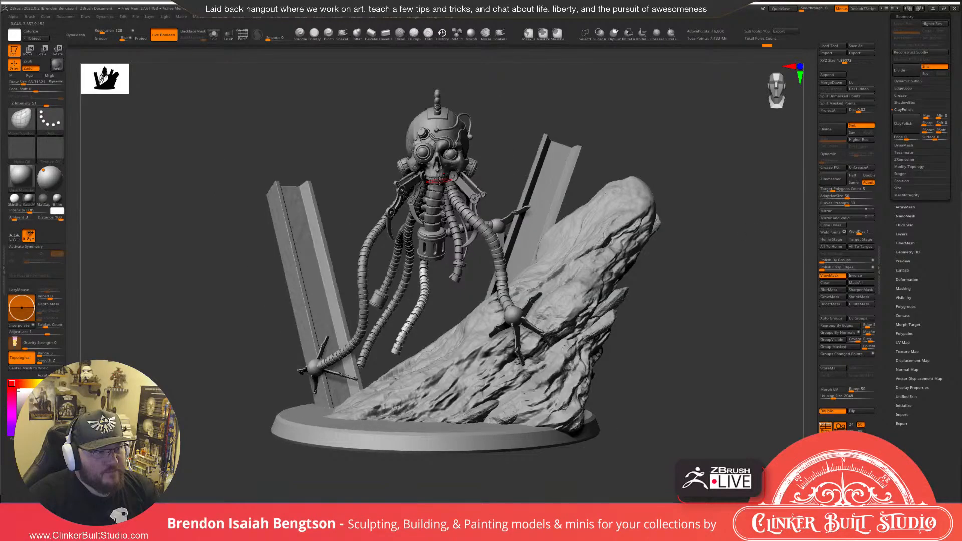
{"action": "left_click_drag", "start_coordinate": [629, 103], "coordinate": [634, 101]}
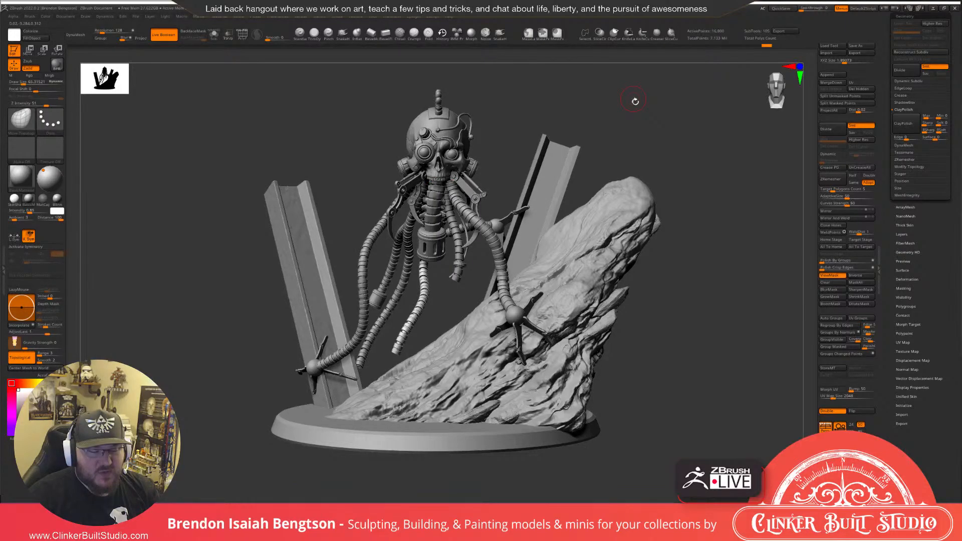
{"action": "left_click_drag", "start_coordinate": [635, 101], "coordinate": [644, 129]}
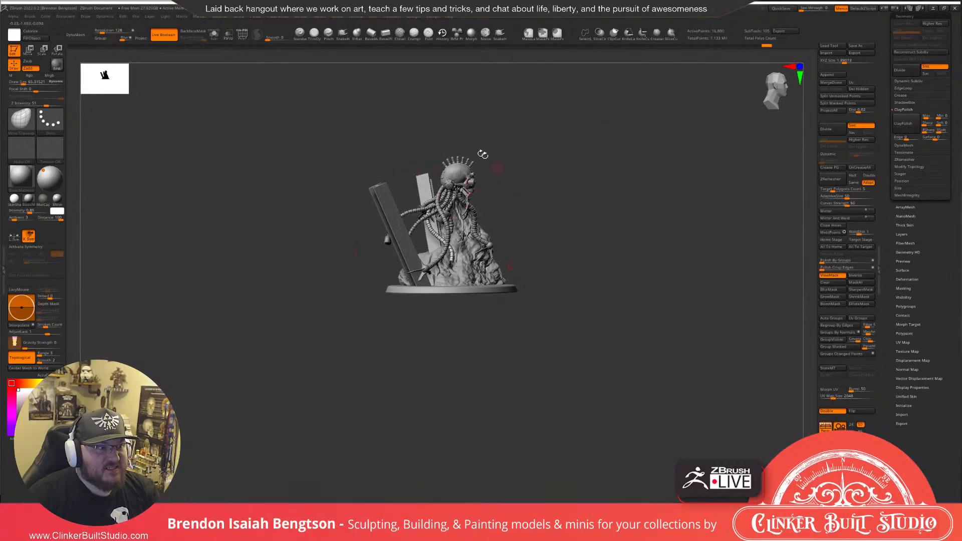
{"action": "left_click_drag", "start_coordinate": [593, 170], "coordinate": [574, 172]}
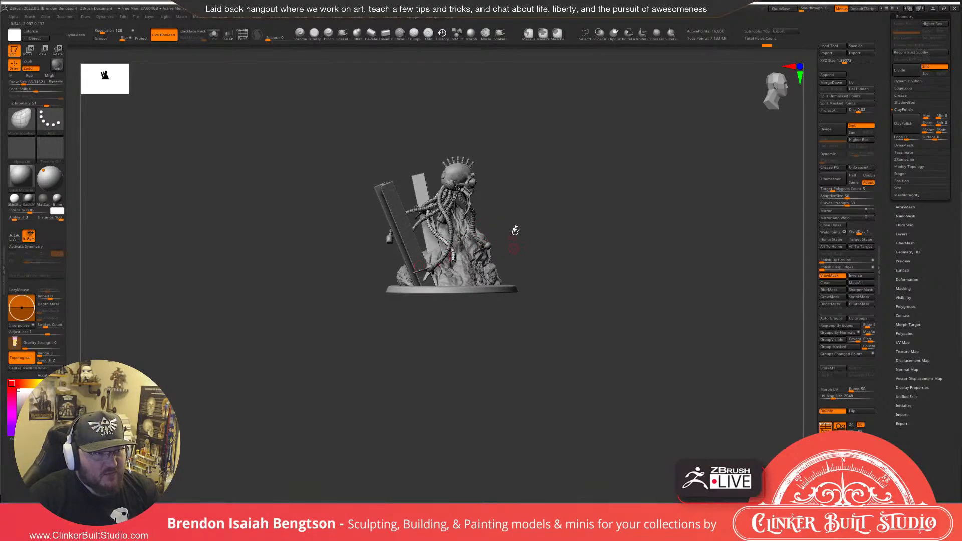
{"action": "mouse_move", "coordinate": [590, 216]}
{"action": "left_mouse_down"}
{"action": "mouse_move", "coordinate": [561, 218]}
{"action": "mouse_move", "coordinate": [587, 220]}
{"action": "mouse_move", "coordinate": [573, 215]}
{"action": "left_mouse_up"}
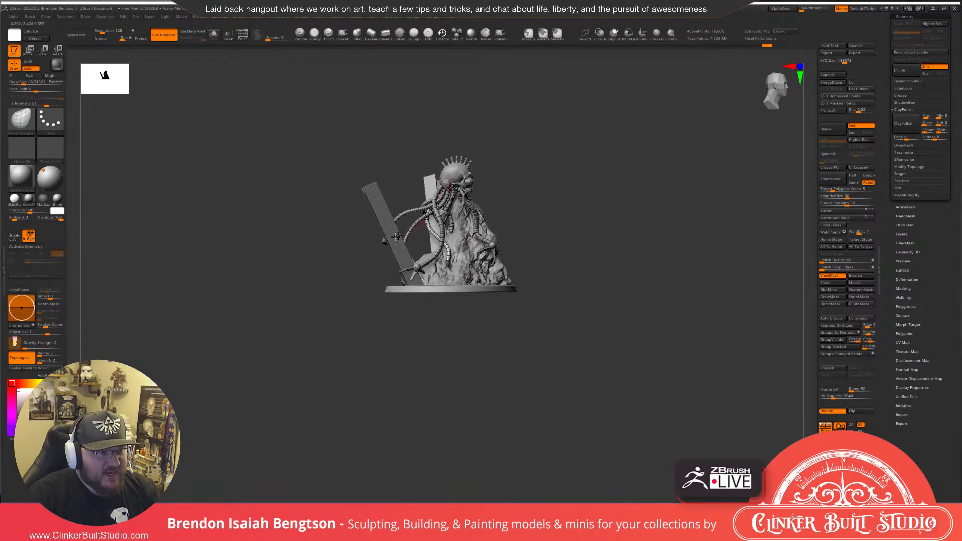
{"action": "mouse_move", "coordinate": [568, 175]}
{"action": "left_mouse_down"}
{"action": "mouse_move", "coordinate": [555, 179]}
{"action": "mouse_move", "coordinate": [611, 153]}
{"action": "mouse_move", "coordinate": [602, 167]}
{"action": "left_mouse_up"}
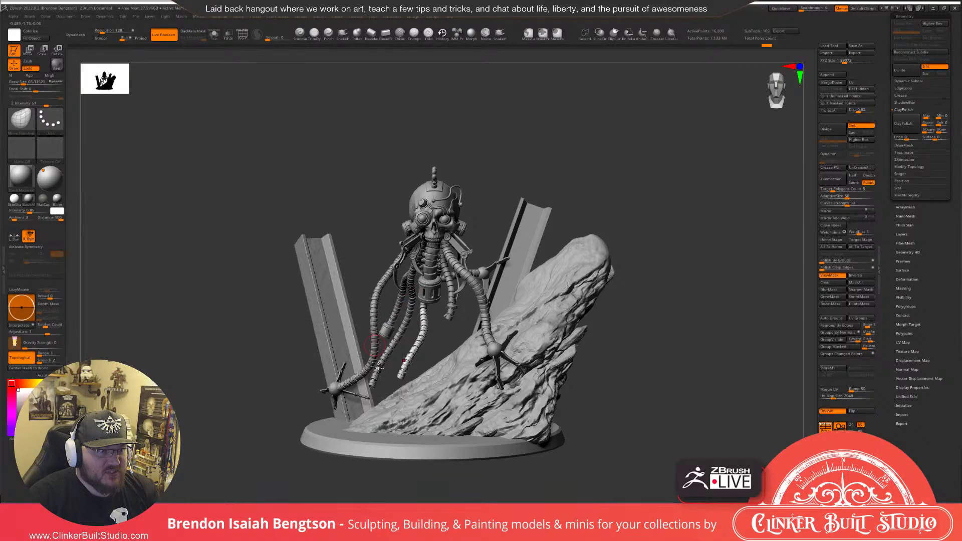
Nudge the tentacle below the canister slightly in front view.
{"action": "key", "text": "w"}
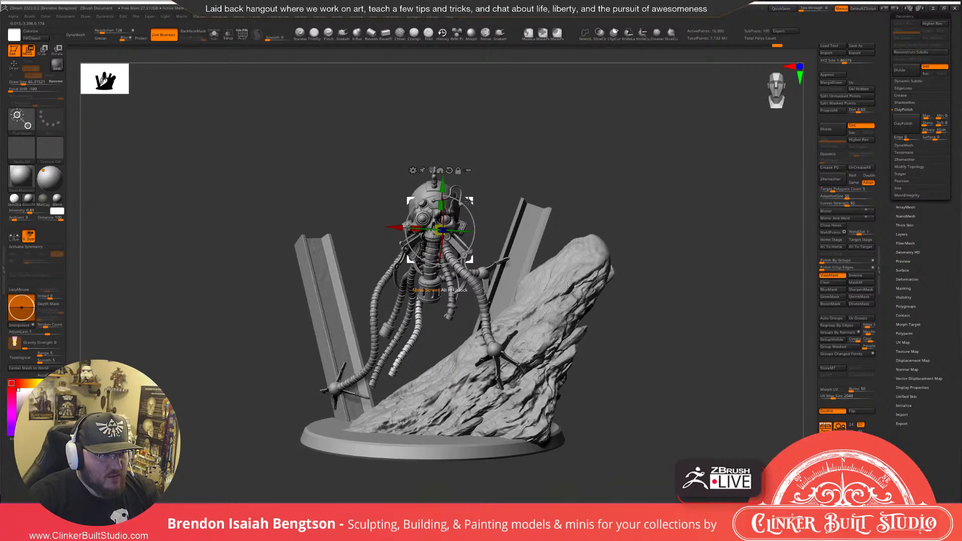
{"action": "left_click_drag", "start_coordinate": [460, 230], "coordinate": [464, 229]}
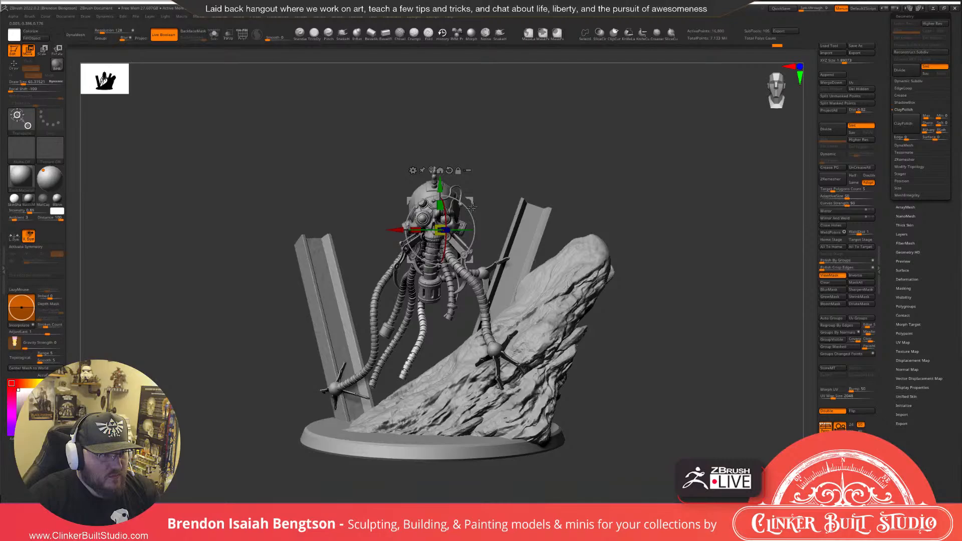
{"action": "left_click_drag", "start_coordinate": [473, 207], "coordinate": [580, 145]}
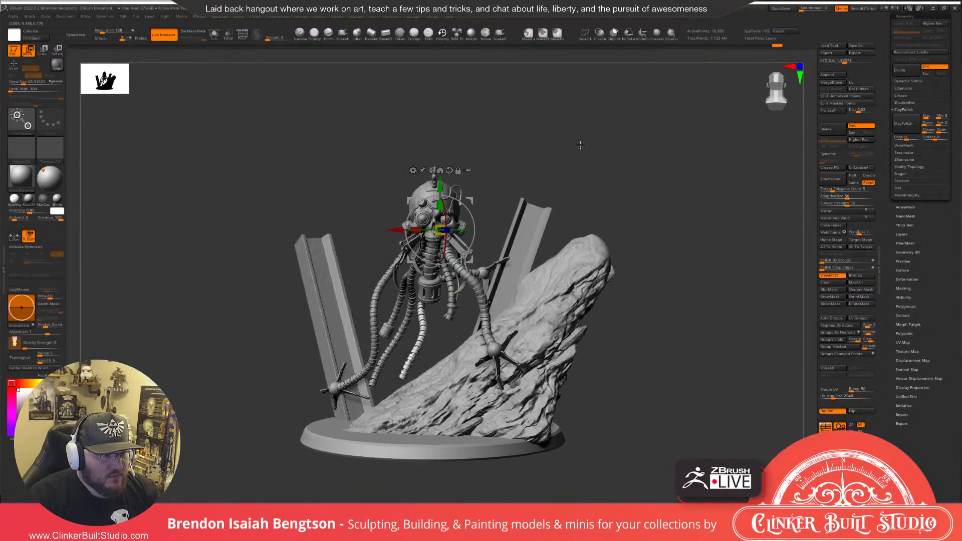
Isolate the tentacle below the canister and shorten it by lassoing off its lower section.
{"action": "key", "text": "alt+shift+s"}
{"action": "left_click_drag", "start_coordinate": [541, 225], "coordinate": [561, 140], "text": "alt"}
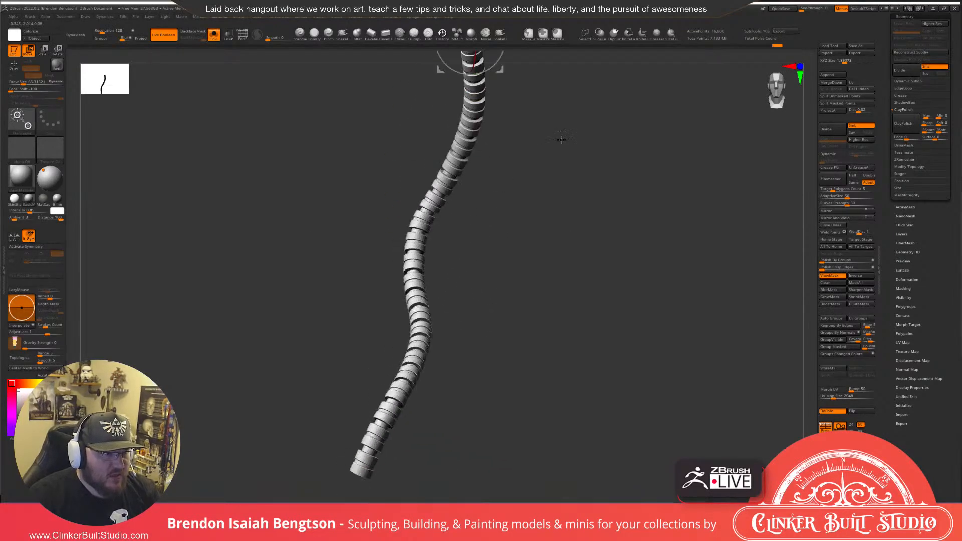
{"action": "mouse_move", "coordinate": [488, 386]}
{"action": "left_mouse_down", "text": "alt"}
{"action": "mouse_move", "coordinate": [601, 262]}
{"action": "mouse_move", "coordinate": [608, 273]}
{"action": "mouse_move", "coordinate": [558, 292]}
{"action": "mouse_move", "coordinate": [559, 305]}
{"action": "left_mouse_up", "text": "alt"}
{"action": "key", "text": "q"}
{"action": "mouse_move", "coordinate": [453, 261]}
{"action": "left_mouse_down", "text": "ctrl+shift"}
{"action": "mouse_move", "coordinate": [536, 371]}
{"action": "mouse_move", "coordinate": [563, 308]}
{"action": "left_mouse_up", "text": "ctrl+shift"}
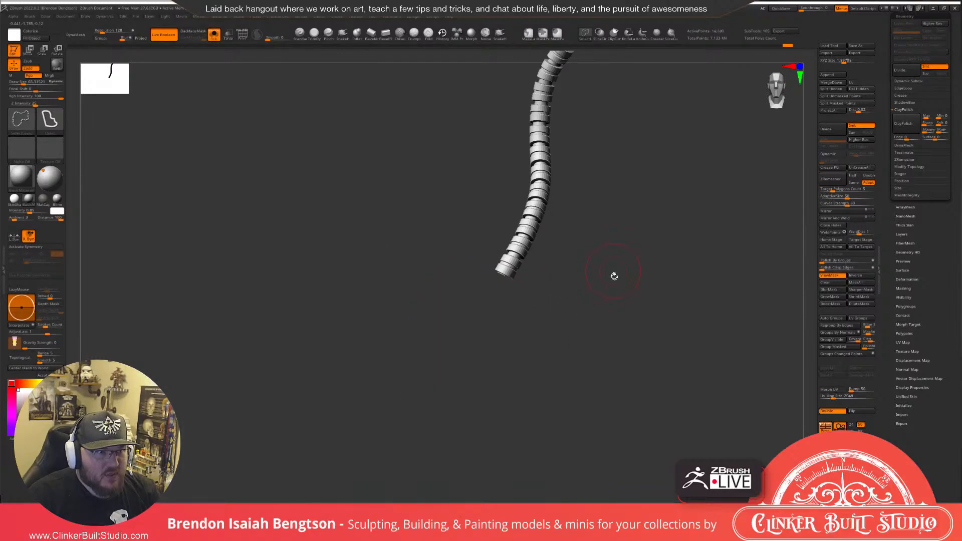
{"action": "left_click", "coordinate": [563, 236], "text": "ctrl+shift"}
Lasso away the leftover ring fragments at the tentacle's cut lower end to leave a clean, open rim.
{"action": "right_click_drag", "start_coordinate": [536, 305], "coordinate": [551, 216], "text": "alt"}
{"action": "right_click_drag", "start_coordinate": [523, 350], "coordinate": [556, 494]}
{"action": "mouse_move", "coordinate": [493, 368]}
{"action": "right_mouse_down"}
{"action": "mouse_move", "coordinate": [457, 315]}
{"action": "mouse_move", "coordinate": [455, 348]}
{"action": "right_mouse_up"}
{"action": "key", "text": "shift+s"}
{"action": "left_click_drag", "start_coordinate": [432, 350], "coordinate": [495, 409], "text": "ctrl+shift"}
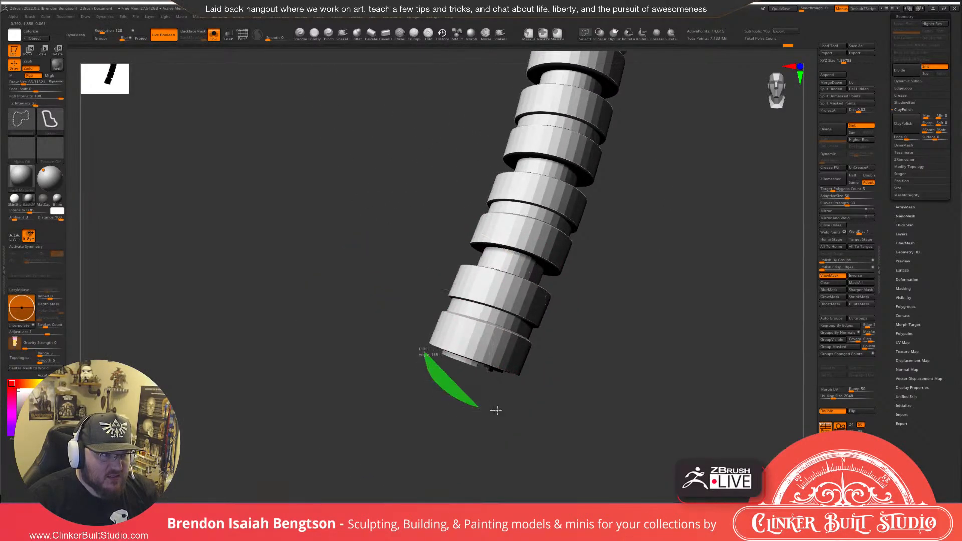
{"action": "left_click_drag", "start_coordinate": [415, 365], "coordinate": [573, 386], "text": "ctrl+shift"}
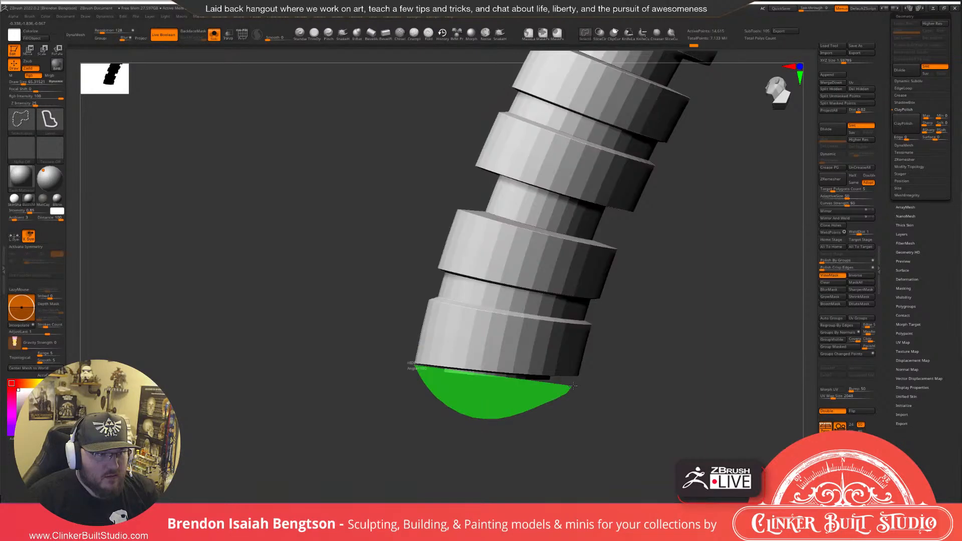
{"action": "mouse_move", "coordinate": [454, 320]}
{"action": "left_mouse_down", "text": "ctrl+alt+shift"}
{"action": "mouse_move", "coordinate": [394, 372]}
{"action": "mouse_move", "coordinate": [466, 380]}
{"action": "mouse_move", "coordinate": [536, 353]}
{"action": "left_mouse_up", "text": "ctrl+alt+shift"}
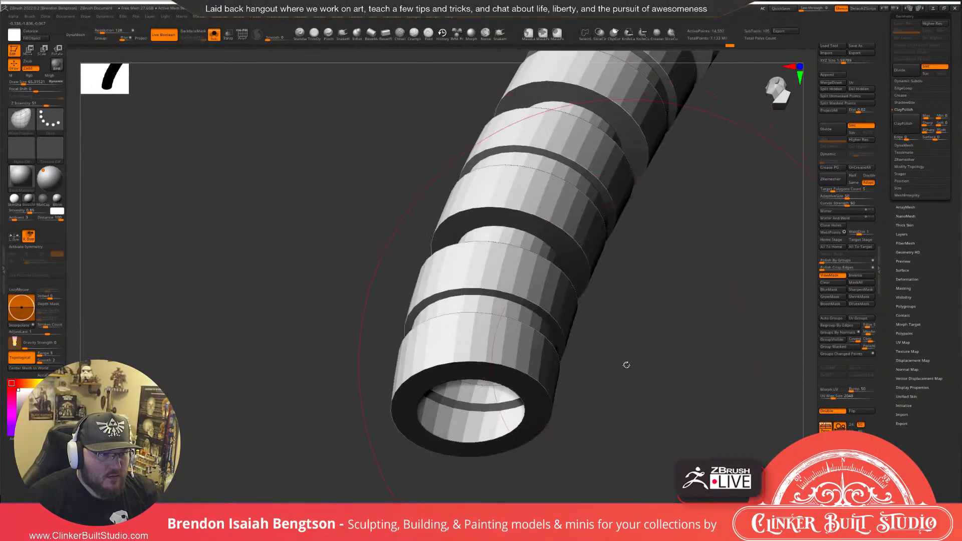
Bring back the full model and examine the shortened tentacle among its neighbours.
{"action": "left_click_drag", "start_coordinate": [619, 232], "coordinate": [653, 307]}
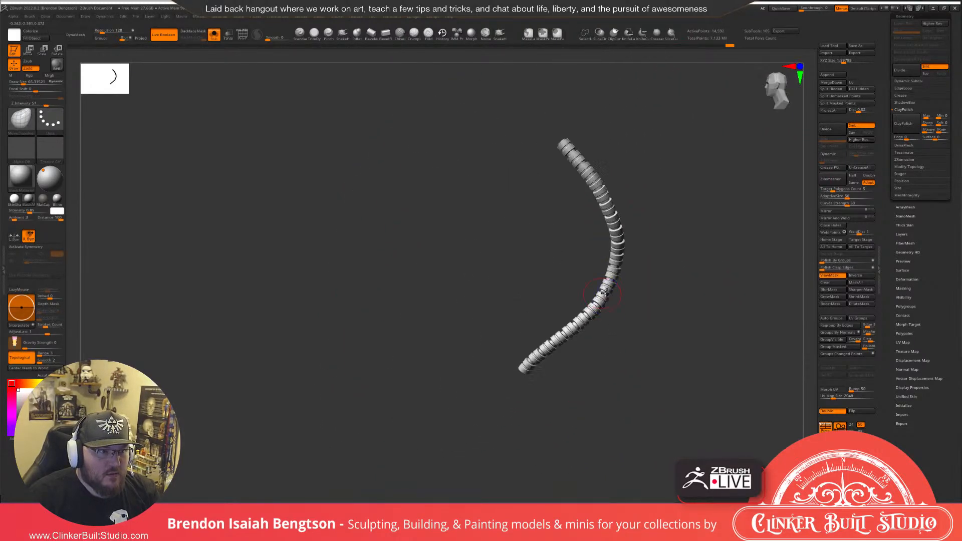
{"action": "left_click_drag", "start_coordinate": [612, 330], "coordinate": [606, 376], "text": "alt"}
{"action": "key", "text": "alt+s"}
{"action": "left_click_drag", "start_coordinate": [506, 351], "coordinate": [523, 362]}
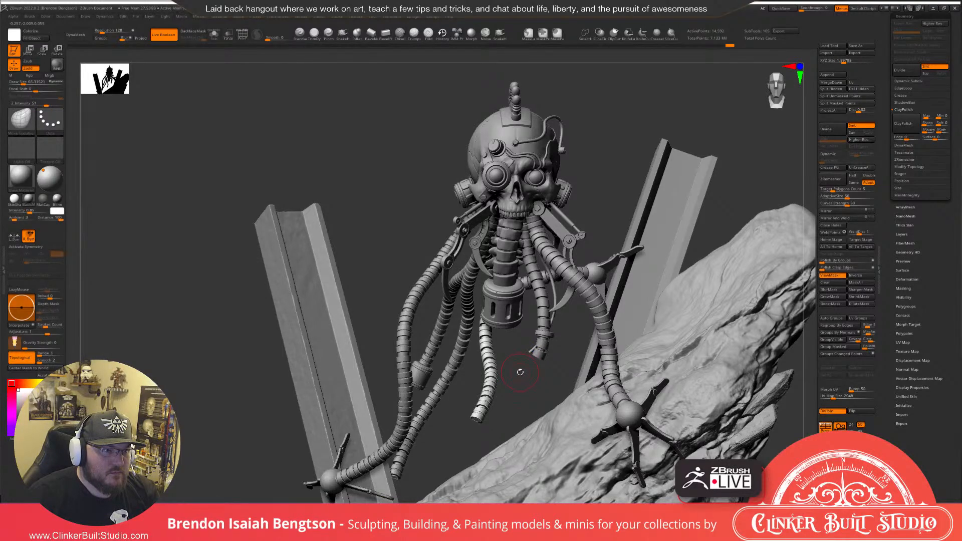
{"action": "left_click_drag", "start_coordinate": [536, 362], "coordinate": [516, 335]}
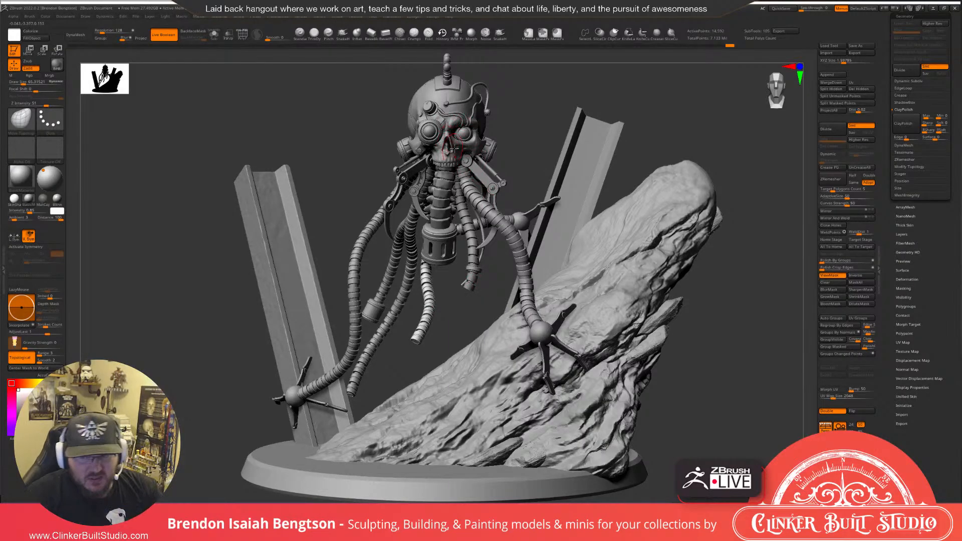
{"action": "left_click_drag", "start_coordinate": [504, 162], "coordinate": [481, 233], "text": "alt"}
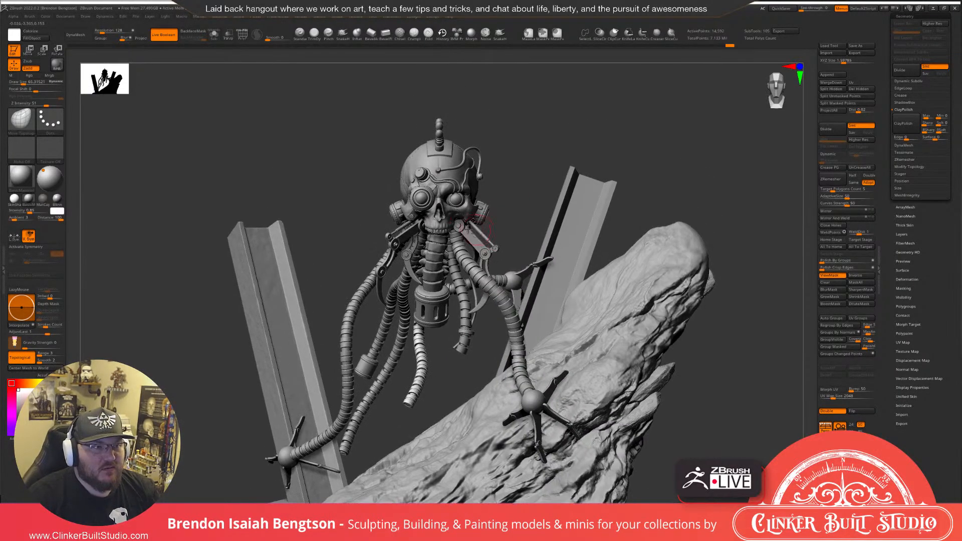
{"action": "right_click_drag", "start_coordinate": [467, 228], "coordinate": [476, 245]}
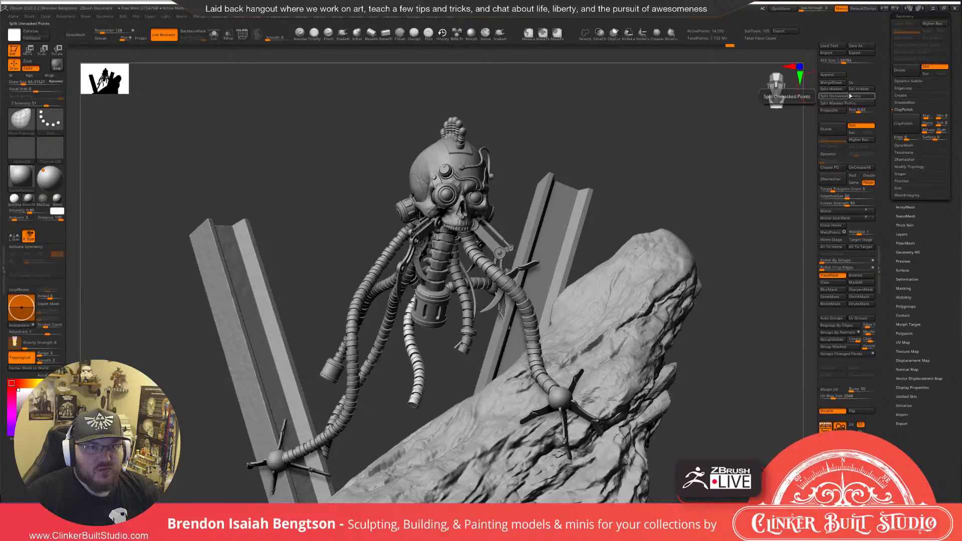
Cap the isolated tentacle's open lower end with Close Holes, check the result in wireframe, and show the full model again.
{"action": "right_click_drag", "start_coordinate": [432, 311], "coordinate": [452, 418]}
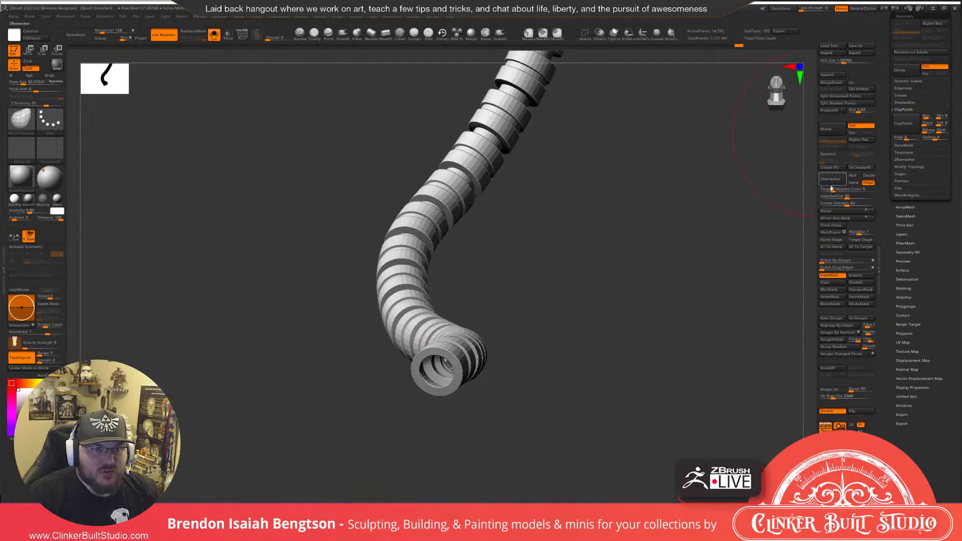
{"action": "key", "text": "ctrl"}
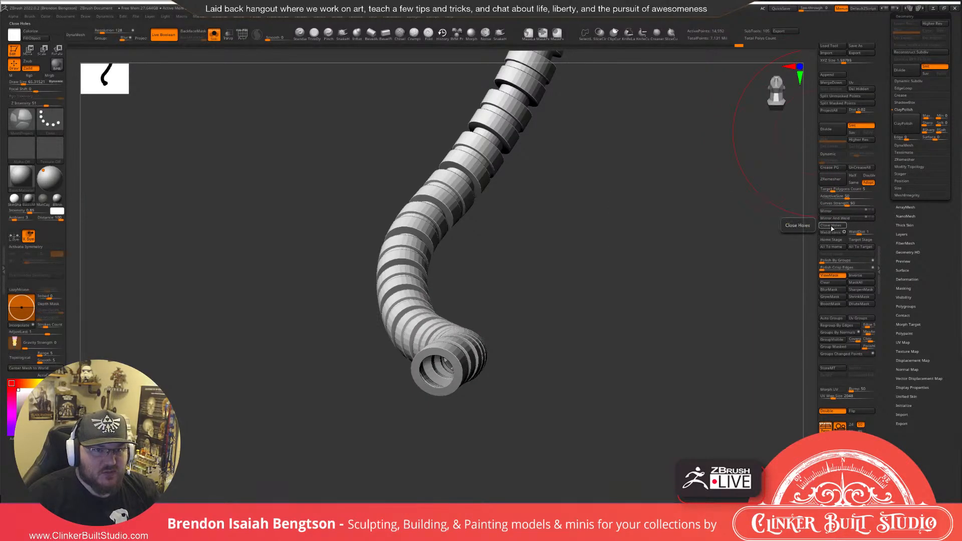
{"action": "left_click", "coordinate": [831, 225]}
{"action": "left_click", "coordinate": [431, 362]}
{"action": "key", "text": "shift+f"}
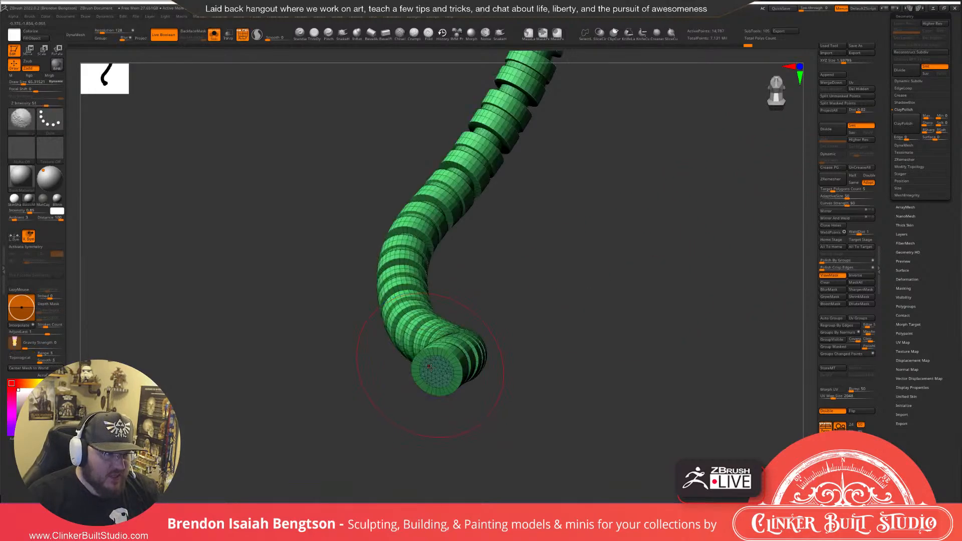
{"action": "right_click_drag", "start_coordinate": [429, 360], "coordinate": [435, 75]}
{"action": "key", "text": "alt+shift+s"}
{"action": "right_click_drag", "start_coordinate": [640, 225], "coordinate": [629, 67], "text": "ctrl"}
{"action": "right_click_drag", "start_coordinate": [623, 210], "coordinate": [616, 264]}
{"action": "right_click_drag", "start_coordinate": [649, 350], "coordinate": [692, 118], "text": "alt"}
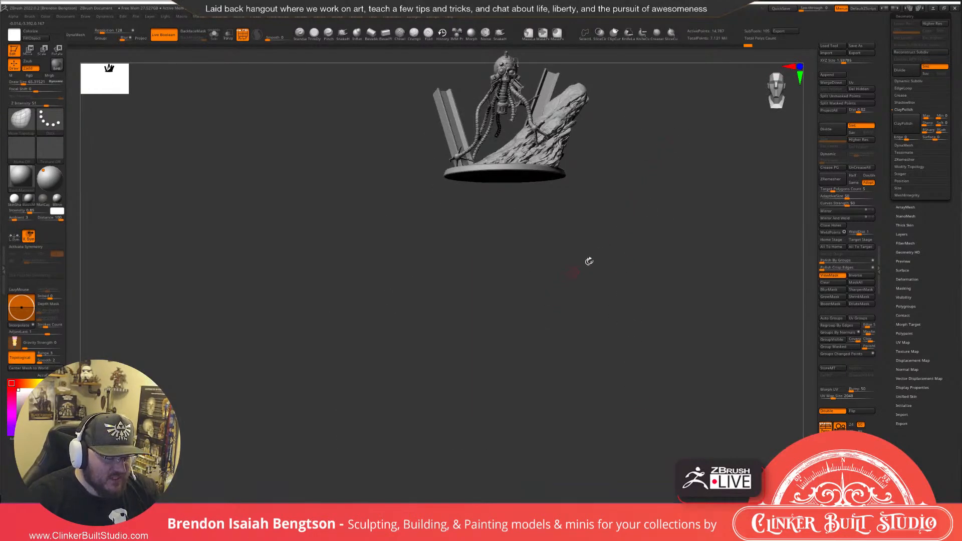
{"action": "right_click_drag", "start_coordinate": [588, 261], "coordinate": [615, 176]}
{"action": "right_click_drag", "start_coordinate": [543, 170], "coordinate": [489, 181], "text": "alt"}
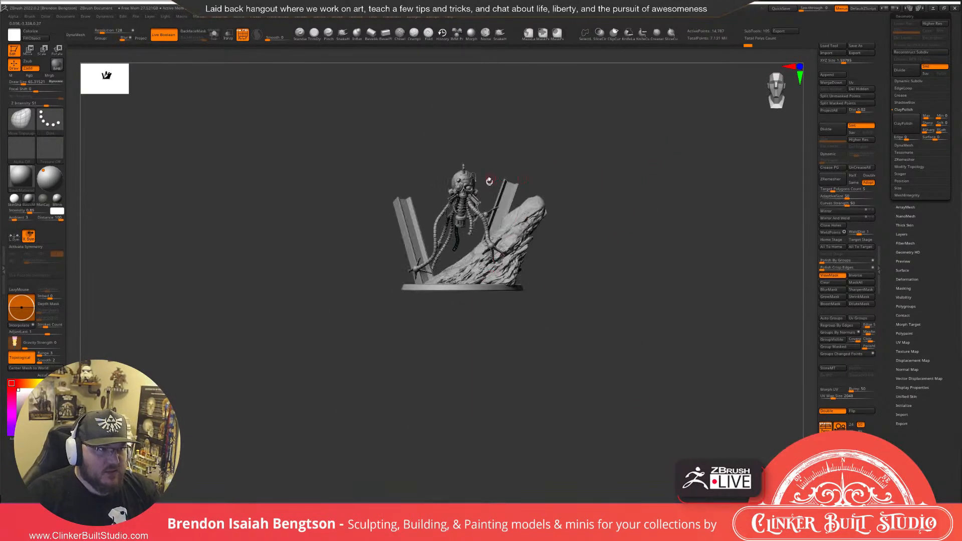
Open the SubTool list and examine the whole model with the capped tentacle from the front and above.
{"action": "left_click_drag", "start_coordinate": [887, 51], "coordinate": [890, 101]}
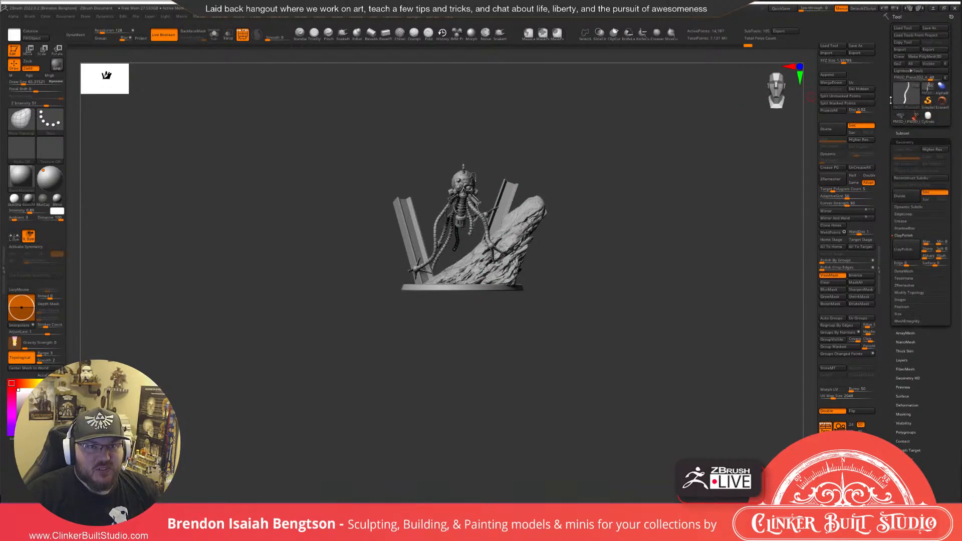
{"action": "left_click", "coordinate": [903, 133]}
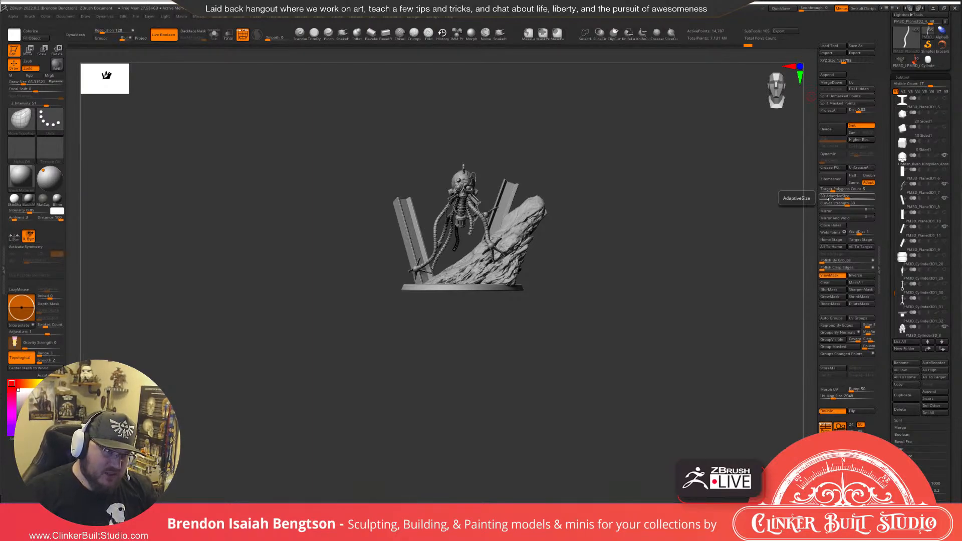
{"action": "left_click_drag", "start_coordinate": [675, 229], "coordinate": [617, 198]}
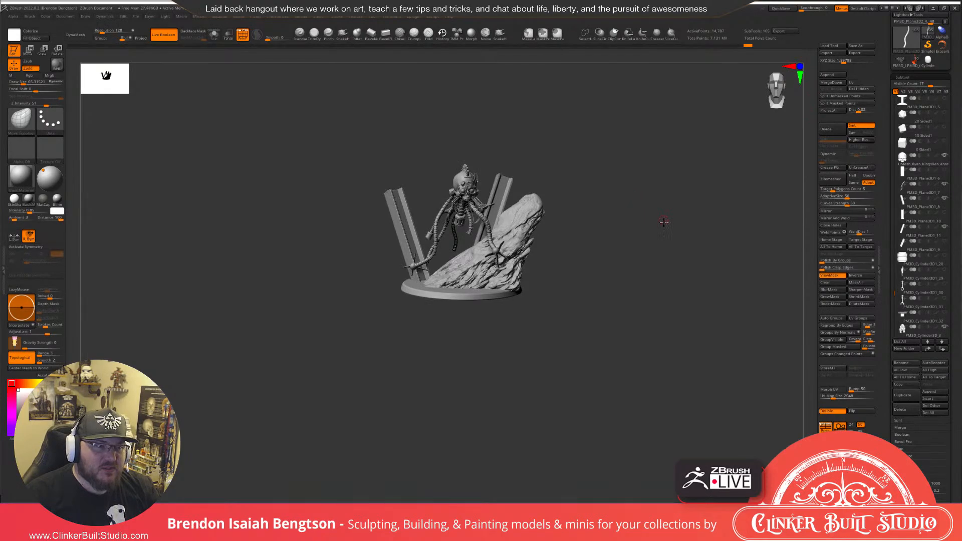
{"action": "left_click_drag", "start_coordinate": [664, 222], "coordinate": [716, 301]}
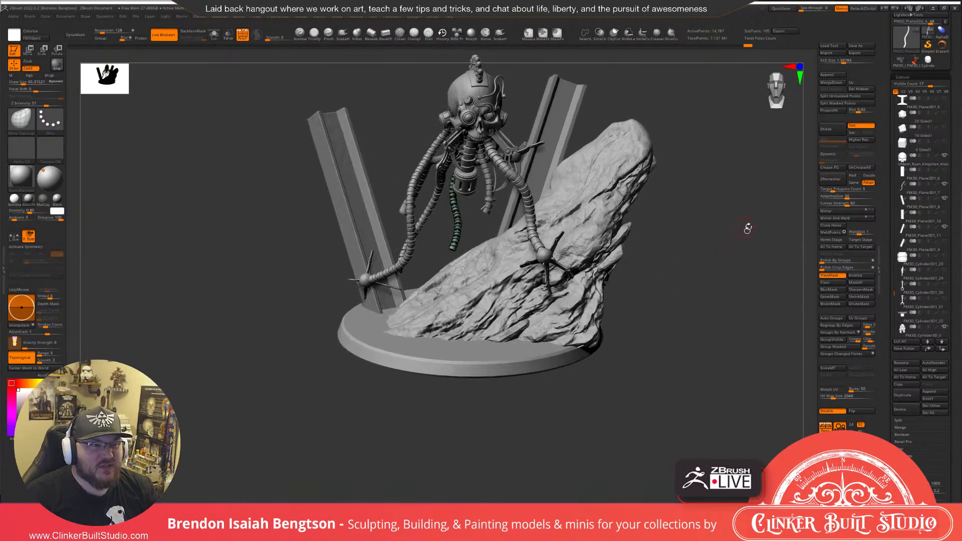
{"action": "left_click_drag", "start_coordinate": [748, 228], "coordinate": [700, 291]}
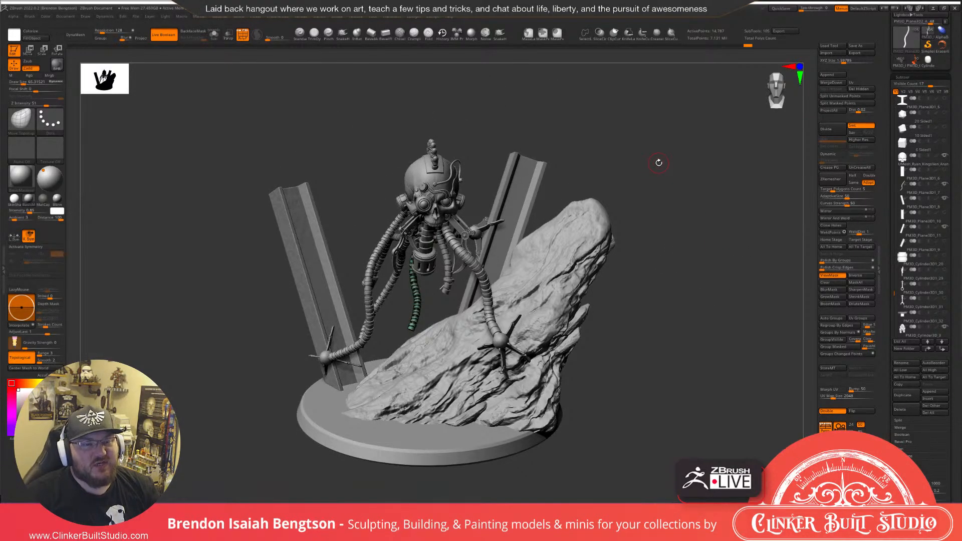
Examine the whole skull model with its hanging tentacles from the front and the side.
{"action": "left_click_drag", "start_coordinate": [708, 264], "coordinate": [710, 252]}
{"action": "mouse_move", "coordinate": [704, 275]}
{"action": "left_mouse_down"}
{"action": "mouse_move", "coordinate": [743, 277]}
{"action": "mouse_move", "coordinate": [718, 269]}
{"action": "mouse_move", "coordinate": [701, 223]}
{"action": "left_mouse_up"}
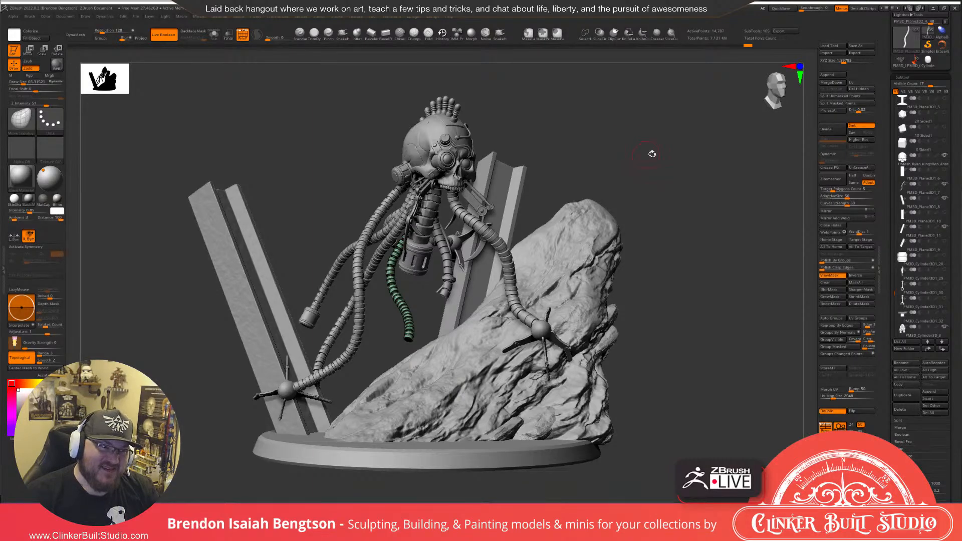
{"action": "left_click_drag", "start_coordinate": [666, 161], "coordinate": [674, 156]}
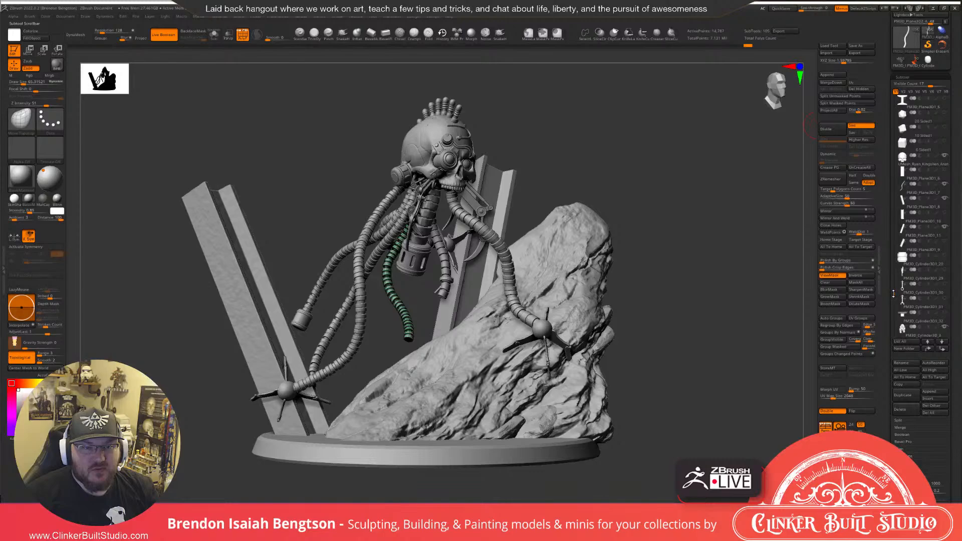
Select the forked attachment below the base, show the cable and ring parts with it, and leave the banded collar hidden.
{"action": "left_click", "coordinate": [945, 301]}
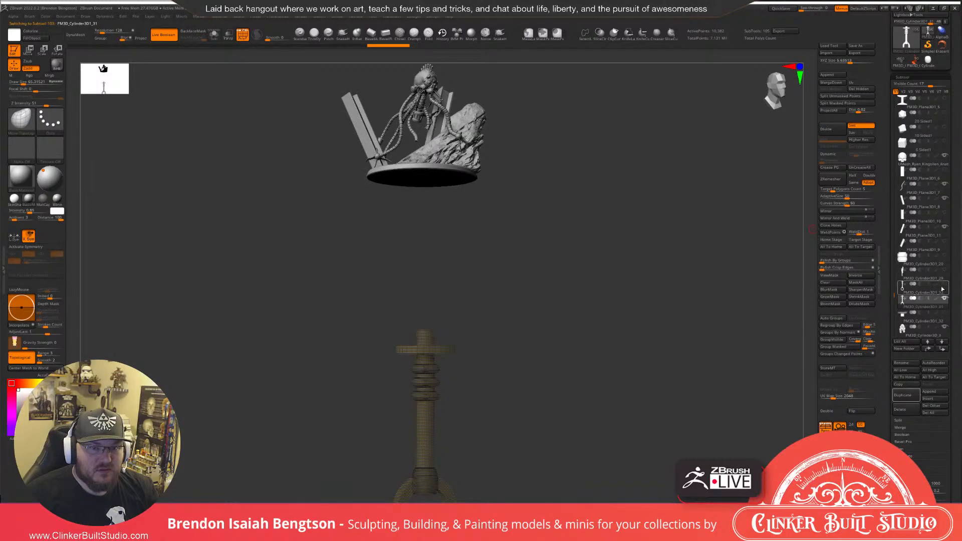
{"action": "key", "text": "f"}
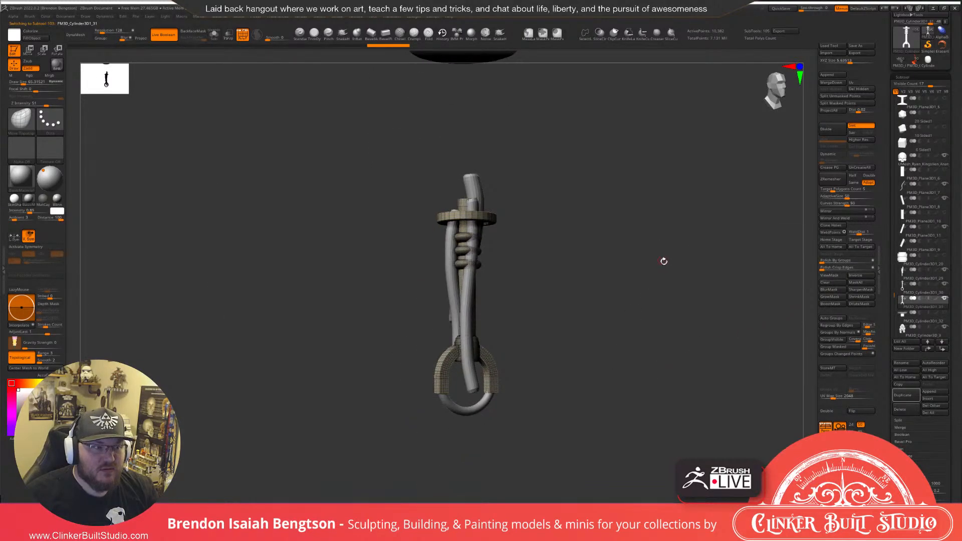
{"action": "left_click_drag", "start_coordinate": [663, 262], "coordinate": [673, 287]}
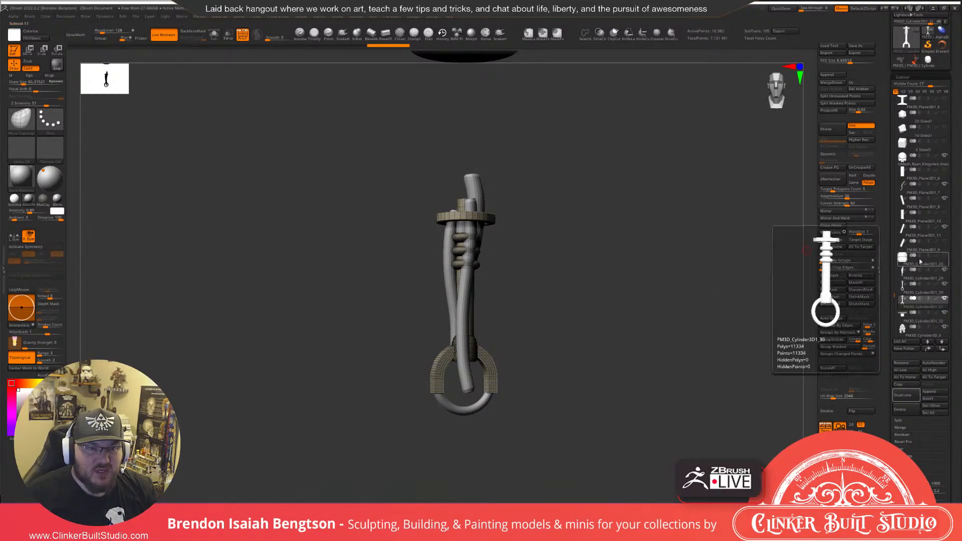
{"action": "left_click", "coordinate": [944, 256]}
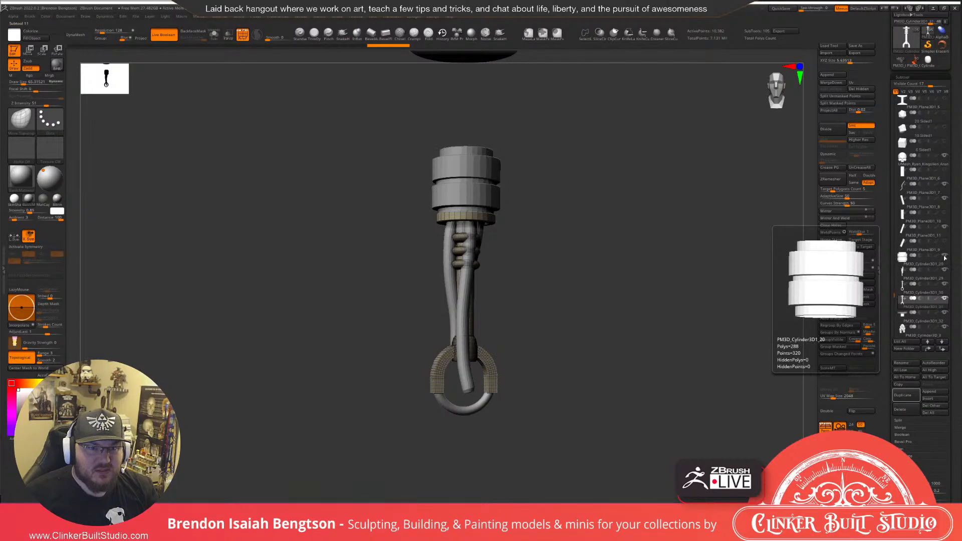
{"action": "left_click", "coordinate": [944, 257]}
{"action": "left_click_drag", "start_coordinate": [666, 280], "coordinate": [641, 317]}
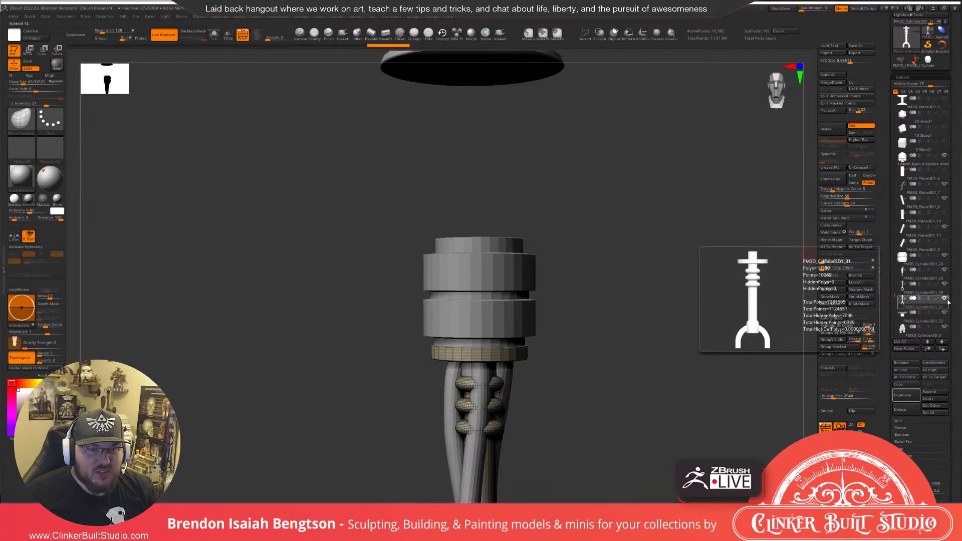
{"action": "left_click", "coordinate": [945, 256]}
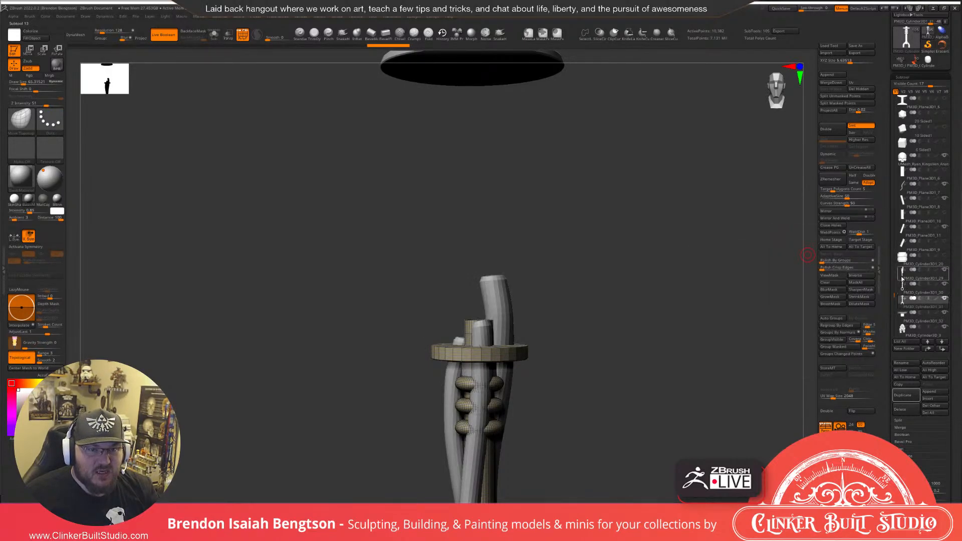
Select the flanged cable bundle and isolate it with its upper cable ends in close view.
{"action": "mouse_move", "coordinate": [902, 279]}
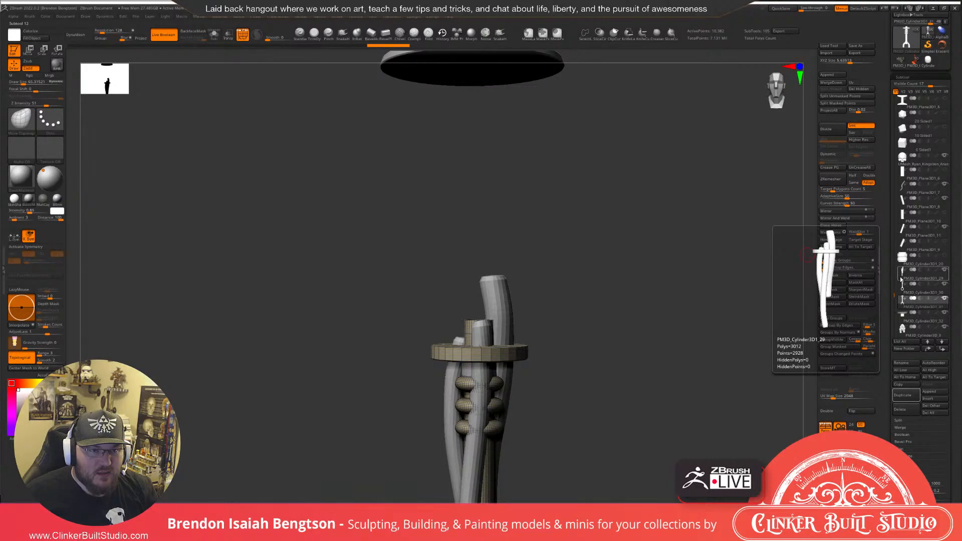
{"action": "left_click", "coordinate": [900, 279]}
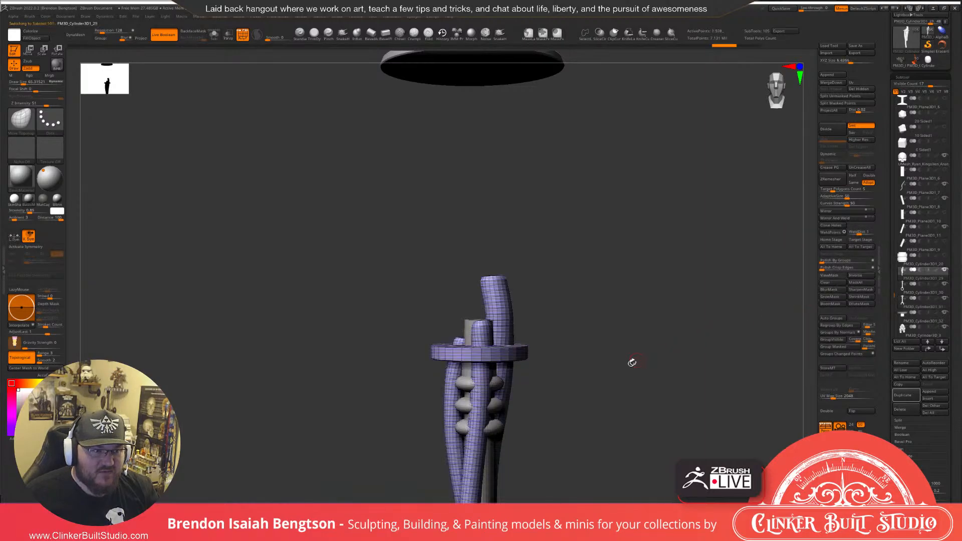
{"action": "left_click_drag", "start_coordinate": [632, 362], "coordinate": [651, 330], "text": "alt"}
{"action": "key", "text": "alt+s"}
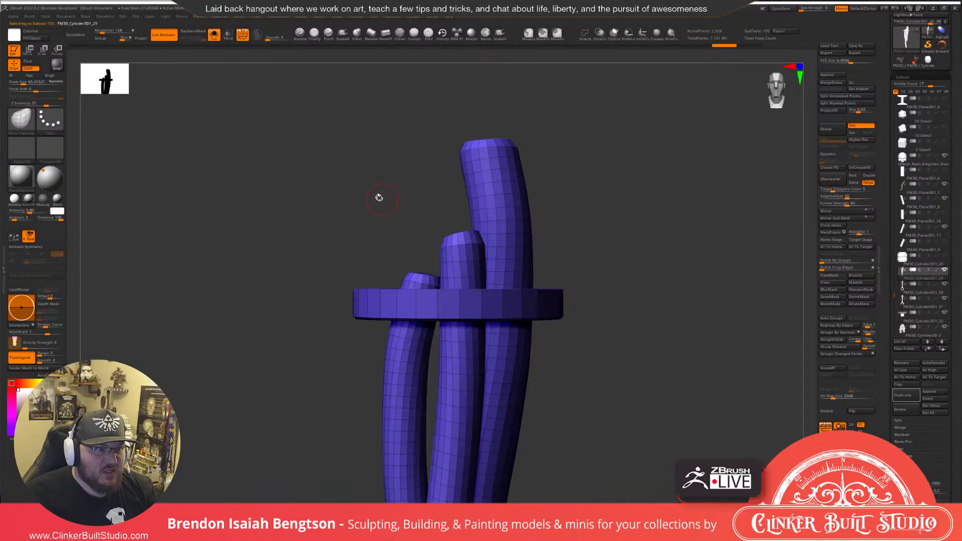
Try to cut off the cable ends along the flange's upper face with curve brushes.
{"action": "mouse_move", "coordinate": [271, 299]}
{"action": "left_mouse_down", "text": "ctrl+shift"}
{"action": "mouse_move", "coordinate": [633, 301]}
{"action": "mouse_move", "coordinate": [645, 285]}
{"action": "left_mouse_up", "text": "ctrl+shift"}
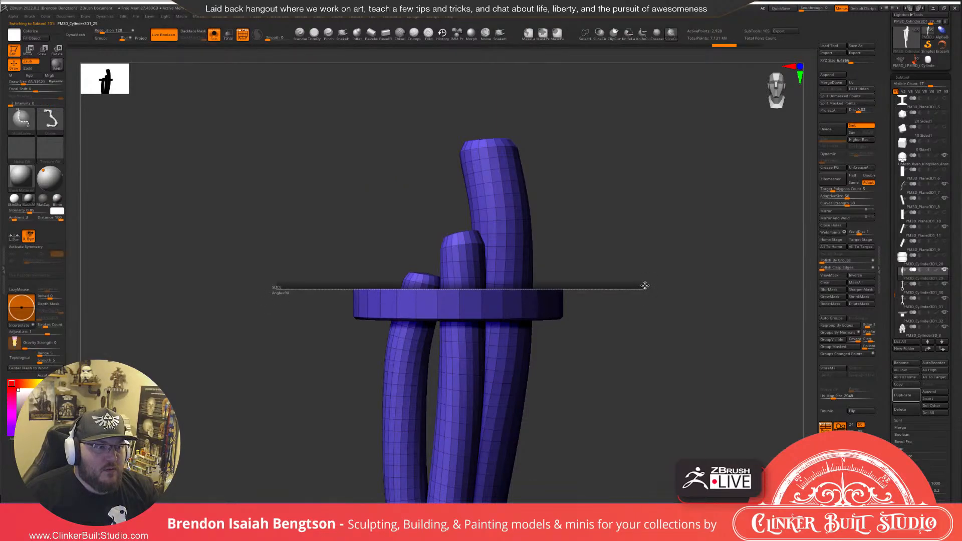
{"action": "left_click_drag", "start_coordinate": [645, 286], "coordinate": [646, 285], "text": "ctrl+shift"}
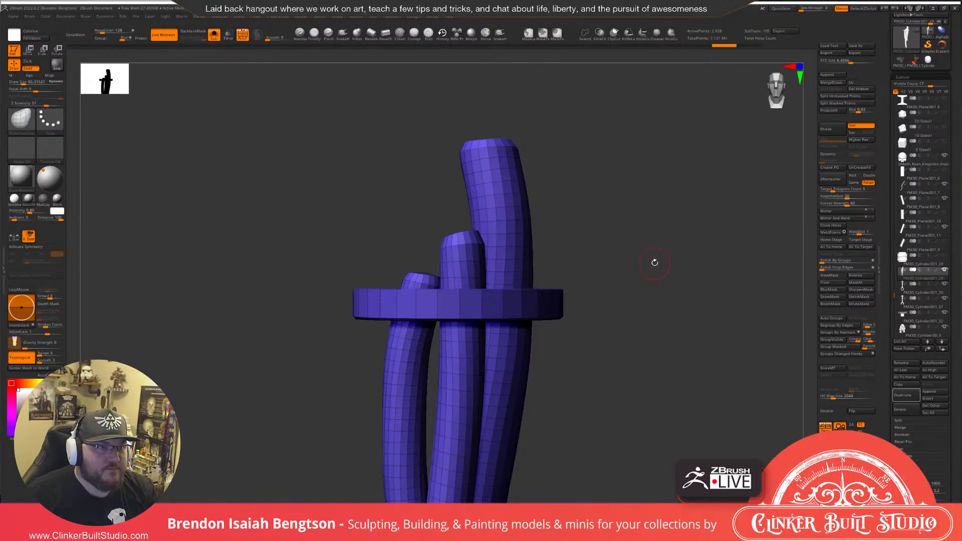
{"action": "left_click", "coordinate": [618, 42], "text": "ctrl+shift"}
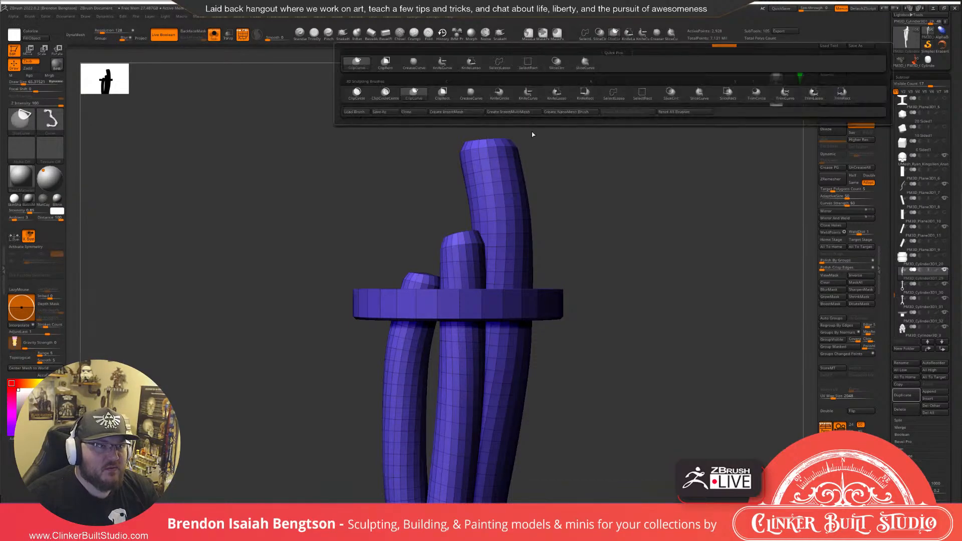
{"action": "mouse_move", "coordinate": [279, 295]}
{"action": "left_mouse_down", "text": "ctrl+shift"}
{"action": "mouse_move", "coordinate": [606, 273]}
{"action": "mouse_move", "coordinate": [623, 287]}
{"action": "left_mouse_up", "text": "ctrl+shift"}
{"action": "mouse_move", "coordinate": [650, 209]}
{"action": "left_mouse_down"}
{"action": "mouse_move", "coordinate": [661, 220]}
{"action": "mouse_move", "coordinate": [662, 271]}
{"action": "mouse_move", "coordinate": [662, 215]}
{"action": "left_mouse_up"}
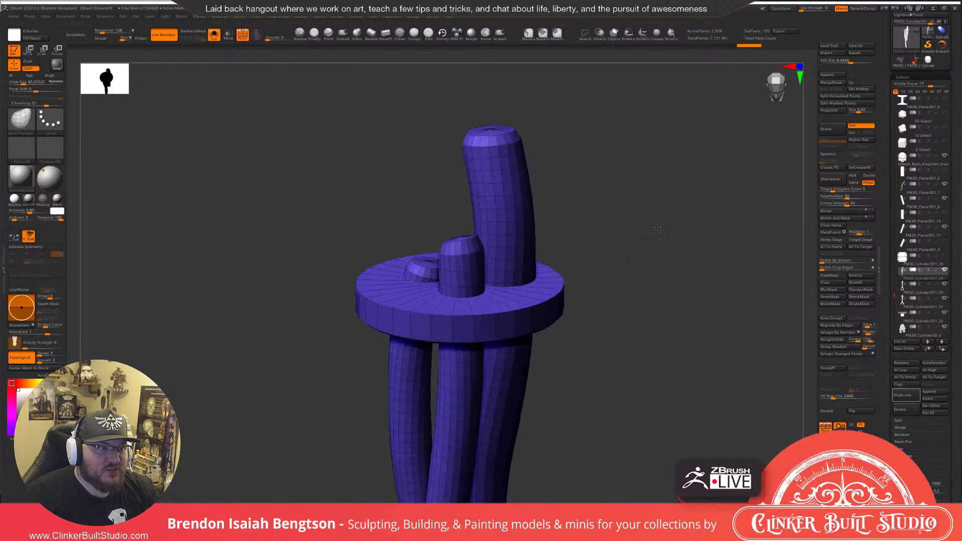
{"action": "mouse_move", "coordinate": [659, 240]}
{"action": "left_mouse_down"}
{"action": "mouse_move", "coordinate": [655, 217]}
{"action": "mouse_move", "coordinate": [600, 183]}
{"action": "left_mouse_up"}
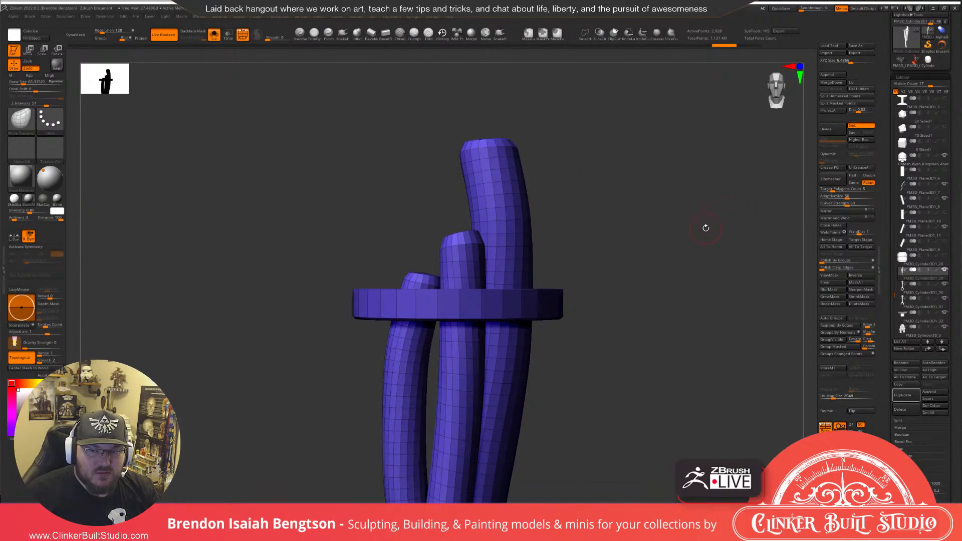
Remove the cable ends protruding above the flange and bring back the surrounding attachment parts.
{"action": "mouse_move", "coordinate": [696, 283]}
{"action": "left_mouse_down"}
{"action": "mouse_move", "coordinate": [678, 217]}
{"action": "mouse_move", "coordinate": [658, 292]}
{"action": "mouse_move", "coordinate": [694, 276]}
{"action": "left_mouse_up"}
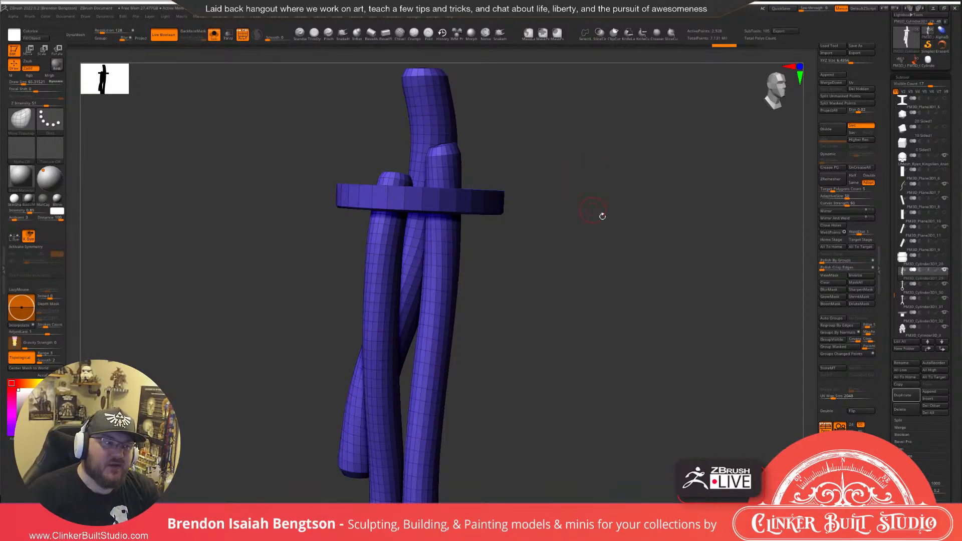
{"action": "left_click_drag", "start_coordinate": [602, 216], "coordinate": [586, 248]}
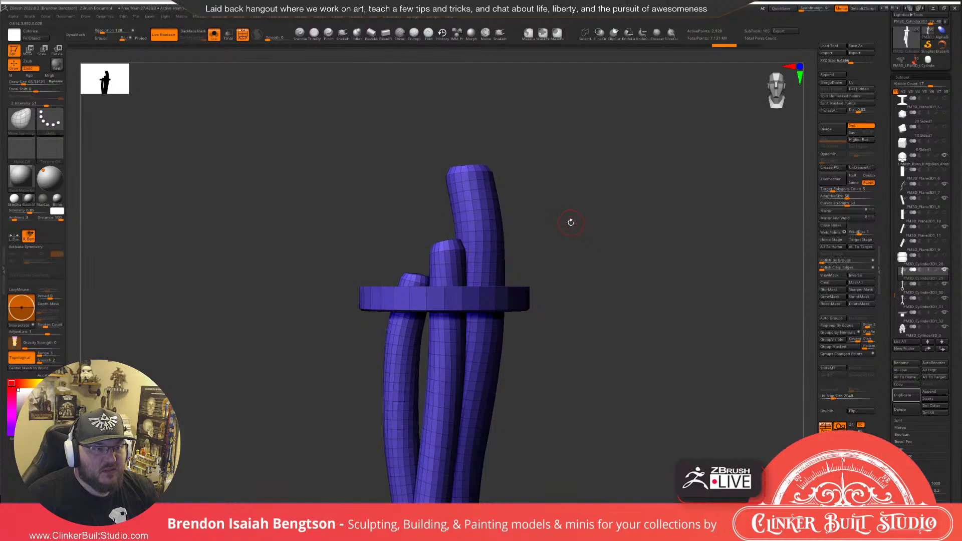
{"action": "left_click_drag", "start_coordinate": [569, 222], "coordinate": [631, 261]}
{"action": "key", "text": "alt+s"}
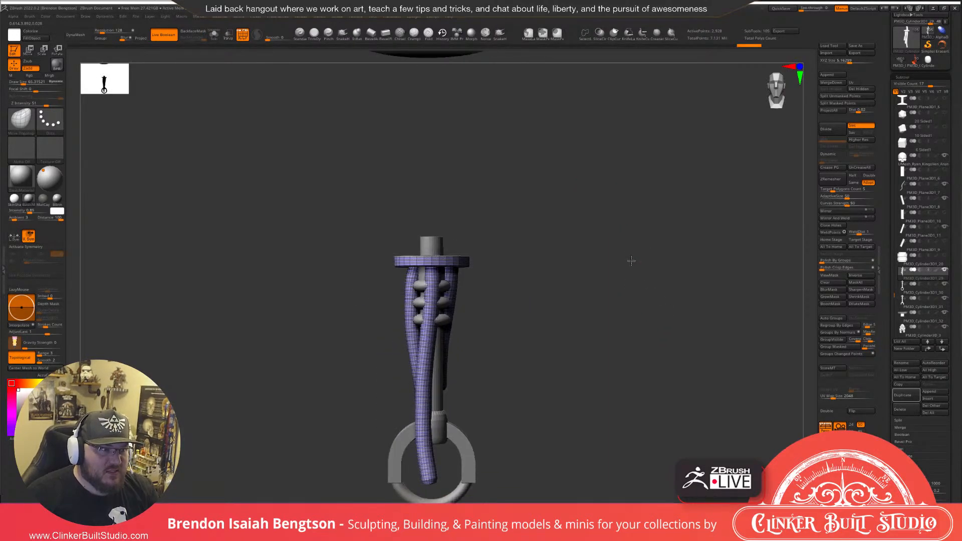
Select the beaded attachment with the ring, examine its hollow upper end, and isolate it in front view.
{"action": "left_click_drag", "start_coordinate": [631, 261], "coordinate": [649, 226], "text": "alt"}
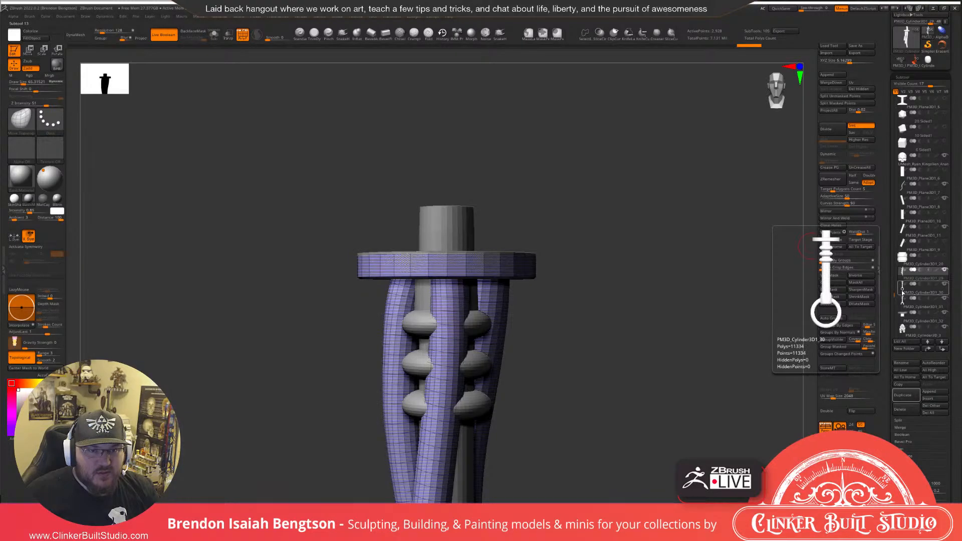
{"action": "left_click", "coordinate": [902, 294]}
{"action": "left_click_drag", "start_coordinate": [621, 206], "coordinate": [592, 259]}
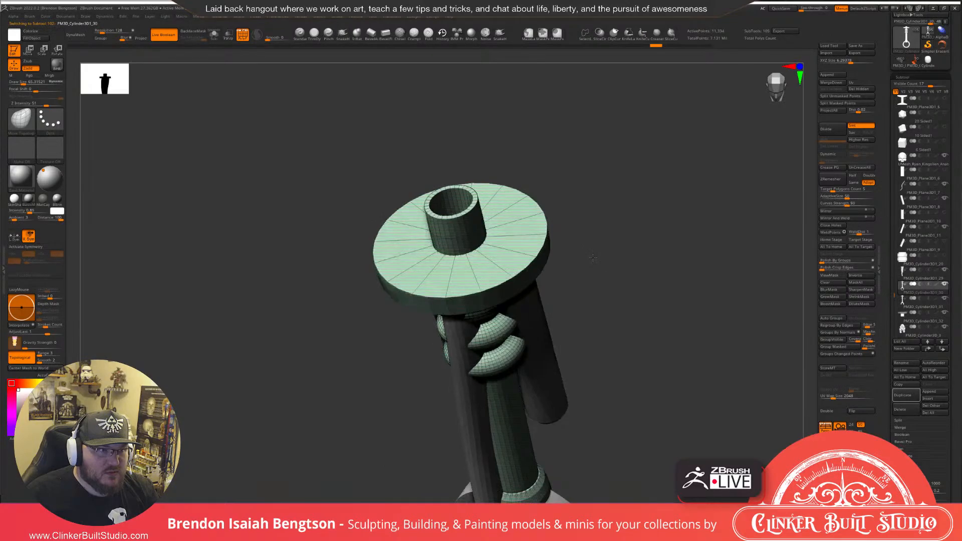
{"action": "left_click_drag", "start_coordinate": [593, 258], "coordinate": [590, 239]}
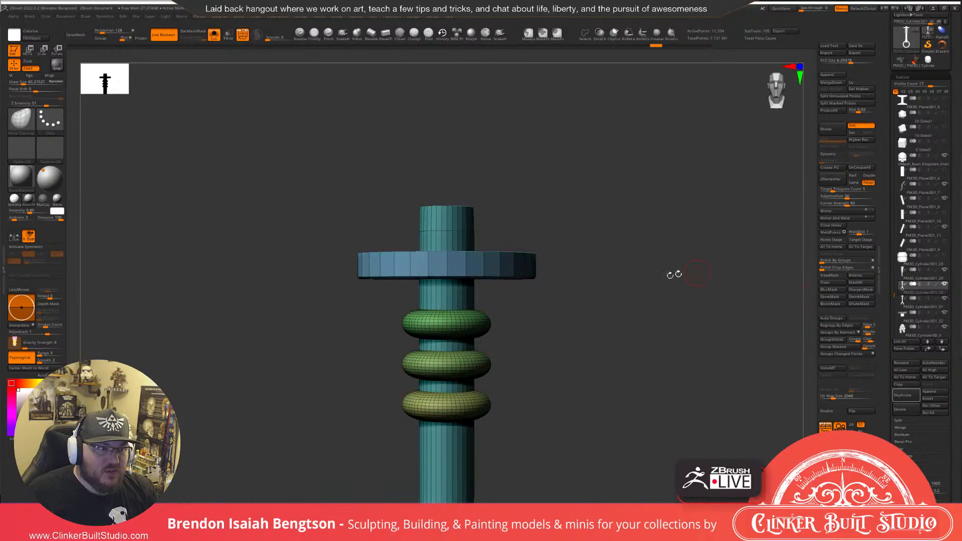
{"action": "mouse_move", "coordinate": [611, 273]}
{"action": "left_mouse_down"}
{"action": "mouse_move", "coordinate": [638, 310]}
{"action": "mouse_move", "coordinate": [644, 287]}
{"action": "mouse_move", "coordinate": [633, 273]}
{"action": "left_mouse_up"}
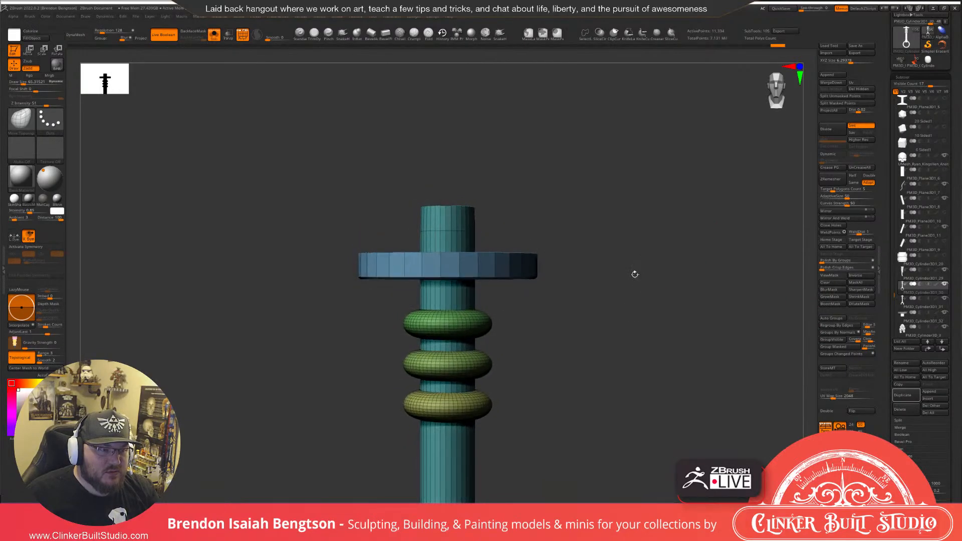
Mask the flange and all other pieces of the beaded attachment, leaving only its central shaft unmasked.
{"action": "key", "text": "ctrl+shift"}
{"action": "left_click", "coordinate": [442, 231], "text": "ctrl+shift"}
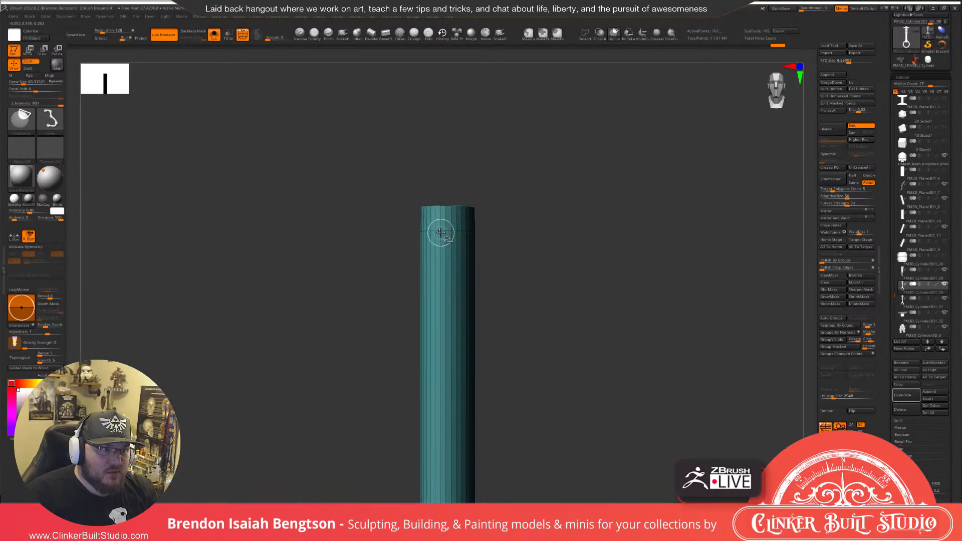
{"action": "mouse_move", "coordinate": [531, 233]}
{"action": "left_mouse_down", "text": "alt"}
{"action": "mouse_move", "coordinate": [543, 180]}
{"action": "mouse_move", "coordinate": [304, 220]}
{"action": "mouse_move", "coordinate": [647, 407]}
{"action": "mouse_move", "coordinate": [653, 393]}
{"action": "left_mouse_up", "text": "alt"}
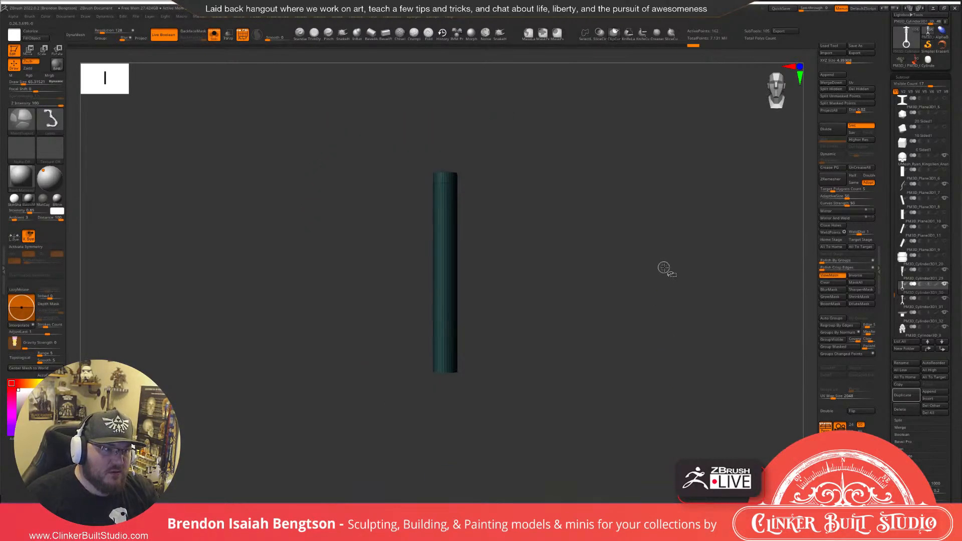
{"action": "left_click", "coordinate": [666, 269], "text": "ctrl+shift"}
{"action": "left_click_drag", "start_coordinate": [661, 266], "coordinate": [668, 318], "text": "alt"}
{"action": "left_click", "coordinate": [666, 265], "text": "ctrl"}
{"action": "left_click_drag", "start_coordinate": [667, 252], "coordinate": [661, 281], "text": "alt"}
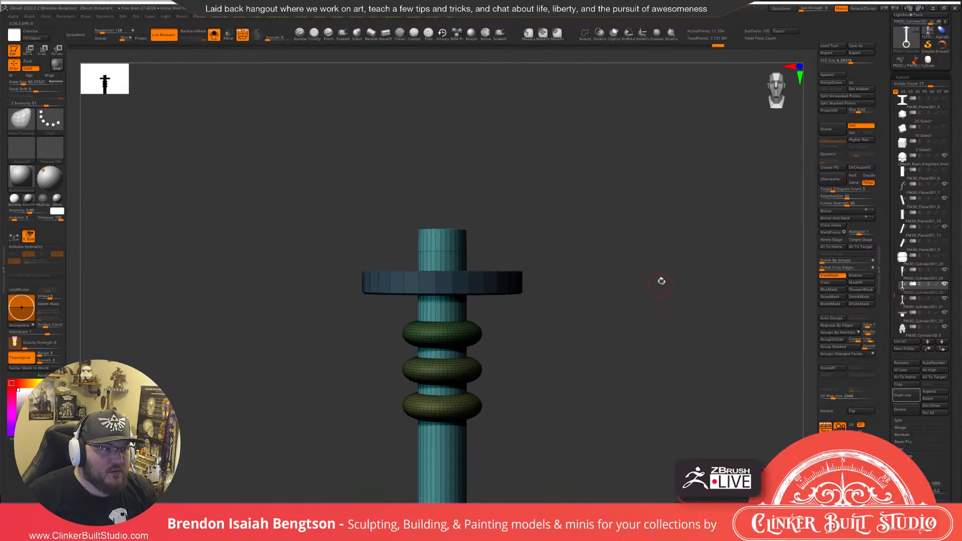
{"action": "mouse_move", "coordinate": [624, 337]}
{"action": "left_mouse_down", "text": "alt"}
{"action": "mouse_move", "coordinate": [627, 353]}
{"action": "mouse_move", "coordinate": [627, 329]}
{"action": "left_mouse_up", "text": "alt"}
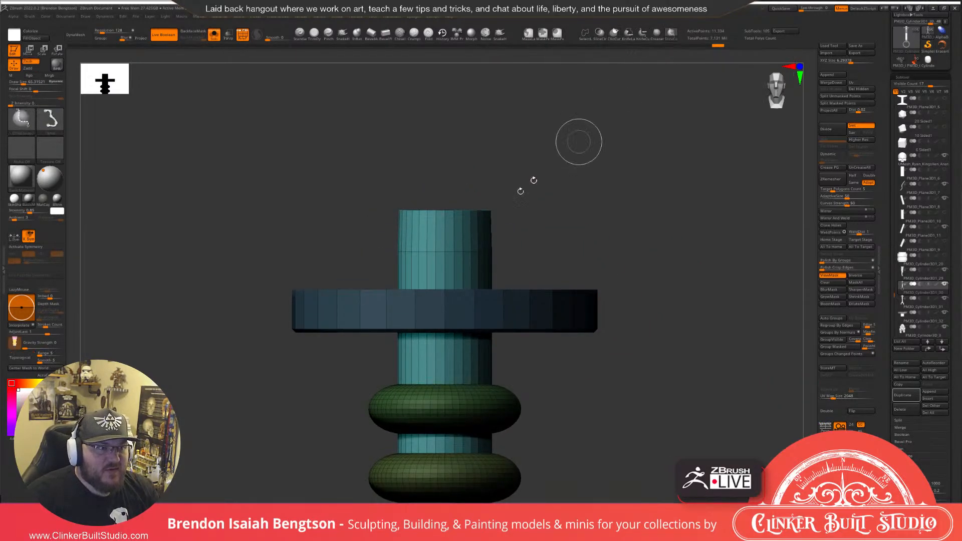
Use ClipCurve to flatten the unmasked shaft's protruding upper end into the flange, comparing the shape before and after.
{"action": "left_click_drag", "start_coordinate": [216, 305], "coordinate": [689, 314], "text": "ctrl+shift"}
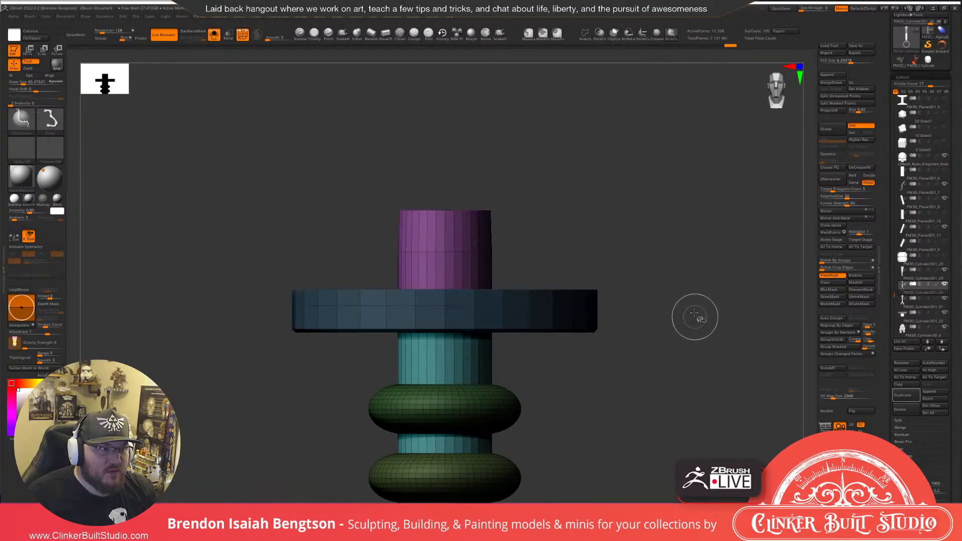
{"action": "key", "text": "ctrl+z"}
{"action": "left_click", "coordinate": [631, 36]}
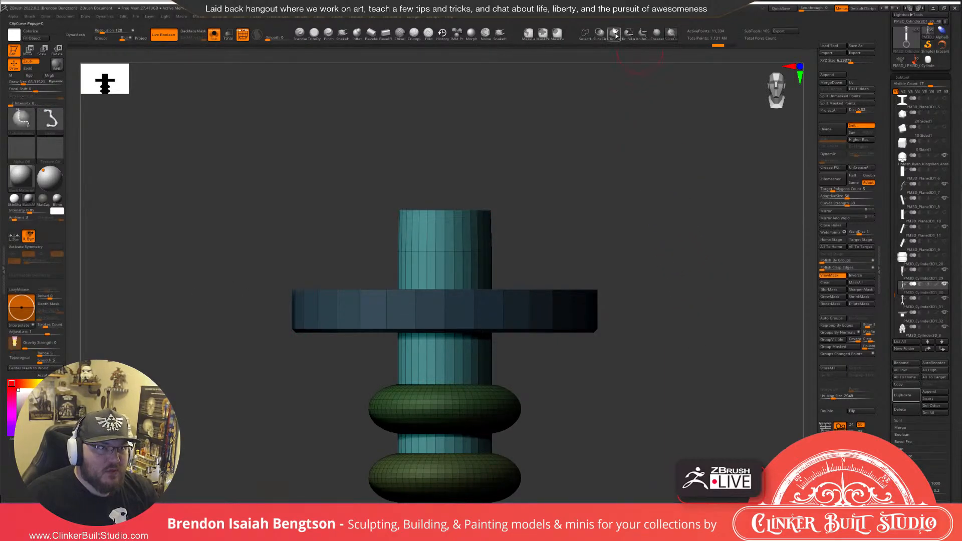
{"action": "left_click", "coordinate": [614, 34]}
{"action": "mouse_move", "coordinate": [256, 308]}
{"action": "left_mouse_down", "text": "ctrl+shift"}
{"action": "mouse_move", "coordinate": [463, 96]}
{"action": "mouse_move", "coordinate": [708, 274]}
{"action": "mouse_move", "coordinate": [704, 299]}
{"action": "left_mouse_up", "text": "ctrl+shift"}
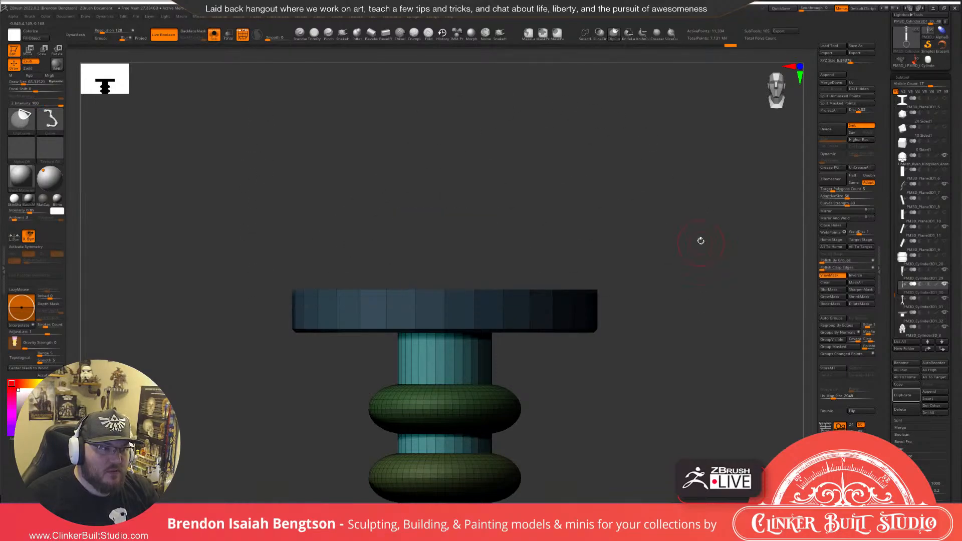
{"action": "mouse_move", "coordinate": [701, 241]}
{"action": "left_mouse_down"}
{"action": "mouse_move", "coordinate": [704, 296]}
{"action": "mouse_move", "coordinate": [697, 244]}
{"action": "mouse_move", "coordinate": [708, 282]}
{"action": "mouse_move", "coordinate": [705, 268]}
{"action": "mouse_move", "coordinate": [688, 282]}
{"action": "mouse_move", "coordinate": [678, 221]}
{"action": "left_mouse_up"}
{"action": "left_click_drag", "start_coordinate": [683, 292], "coordinate": [673, 277], "text": "alt"}
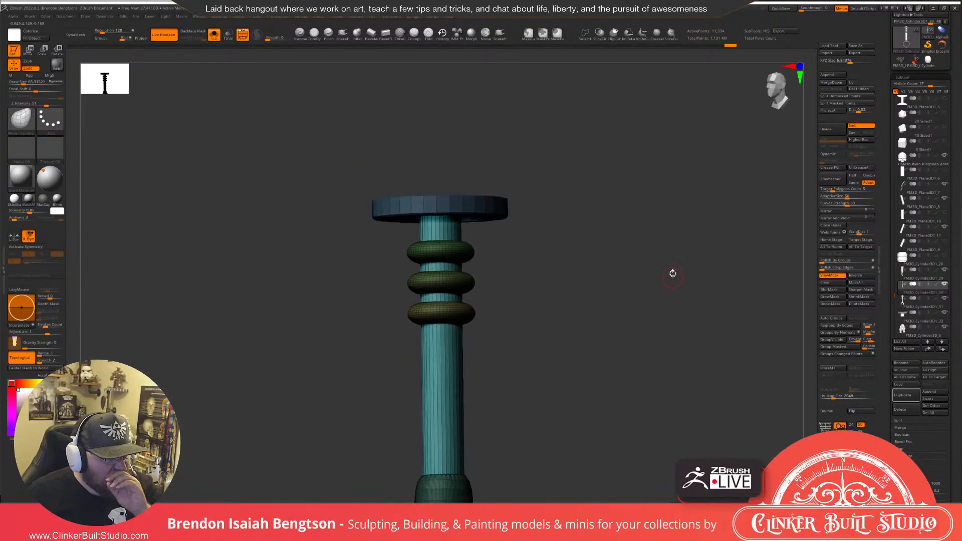
{"action": "left_click_drag", "start_coordinate": [626, 220], "coordinate": [650, 232]}
{"action": "key", "text": "ctrl+z"}
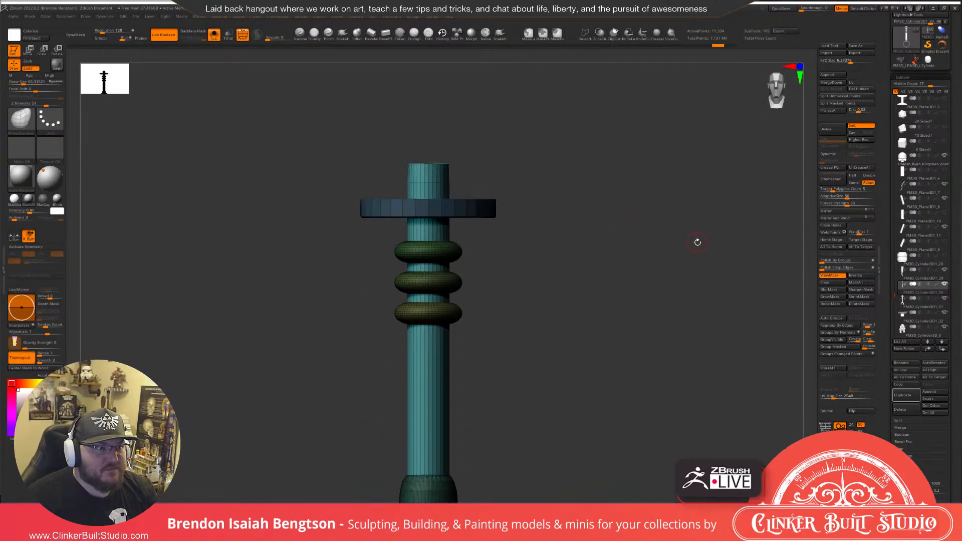
{"action": "key", "text": "ctrl+shift+z"}
Clear the mask and merge the whole beaded ring attachment into a single polygroup.
{"action": "key", "text": "ctrl+h"}
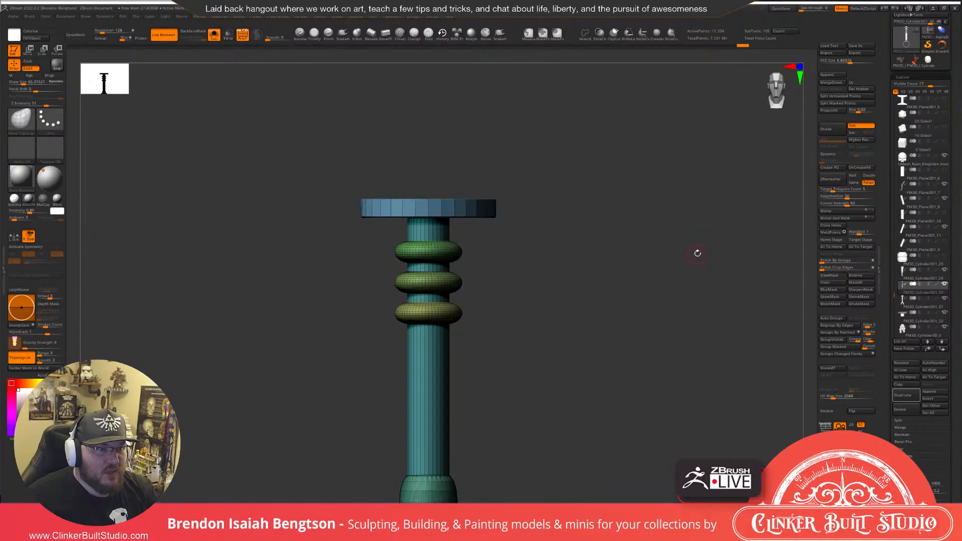
{"action": "key", "text": "ctrl+w"}
{"action": "left_click_drag", "start_coordinate": [663, 285], "coordinate": [676, 172], "text": "alt"}
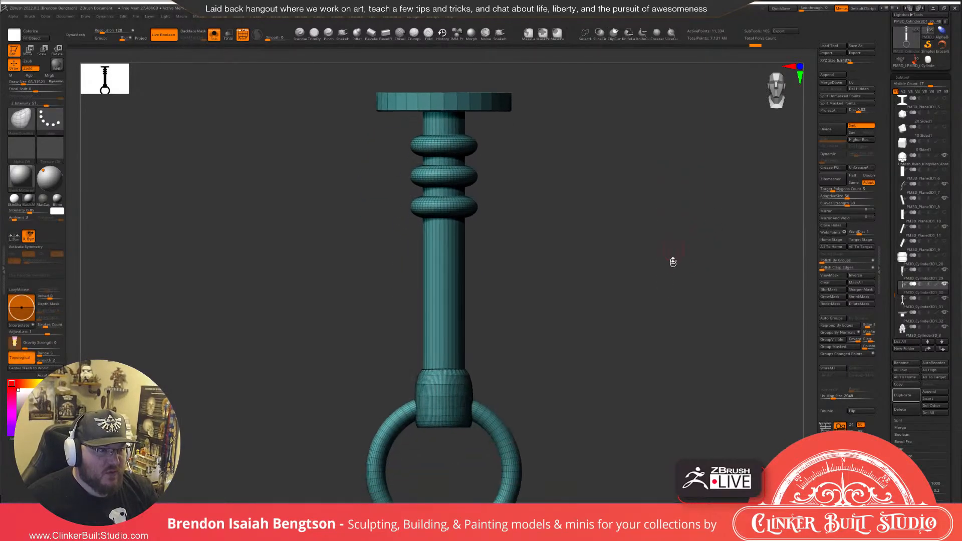
{"action": "key", "text": "f"}
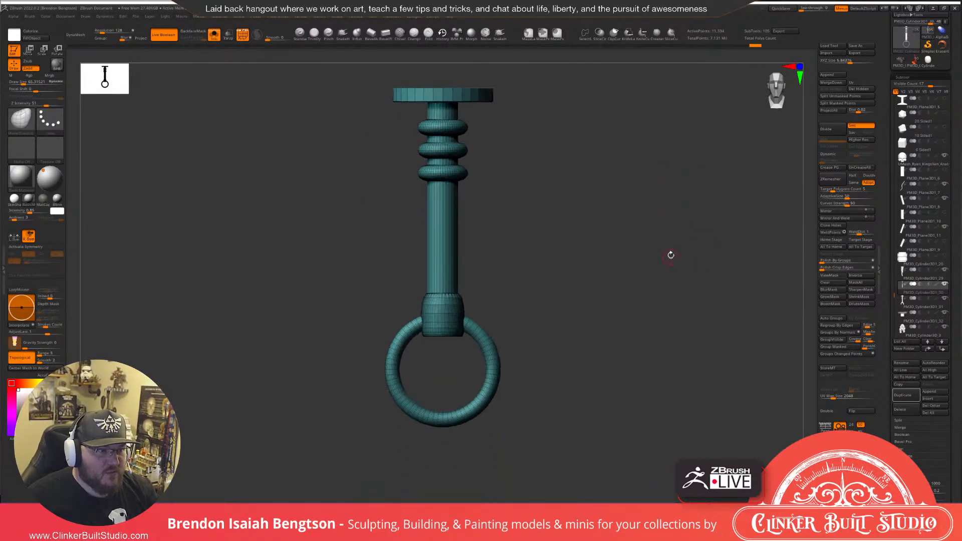
Select and isolate the three-cable attachment, auto-group its pieces, and mask only its flange with all cables visible and unmasked.
{"action": "left_click", "coordinate": [901, 271]}
{"action": "left_click_drag", "start_coordinate": [666, 296], "coordinate": [672, 333], "text": "alt"}
{"action": "left_click_drag", "start_coordinate": [659, 258], "coordinate": [583, 236]}
{"action": "left_click", "coordinate": [832, 319]}
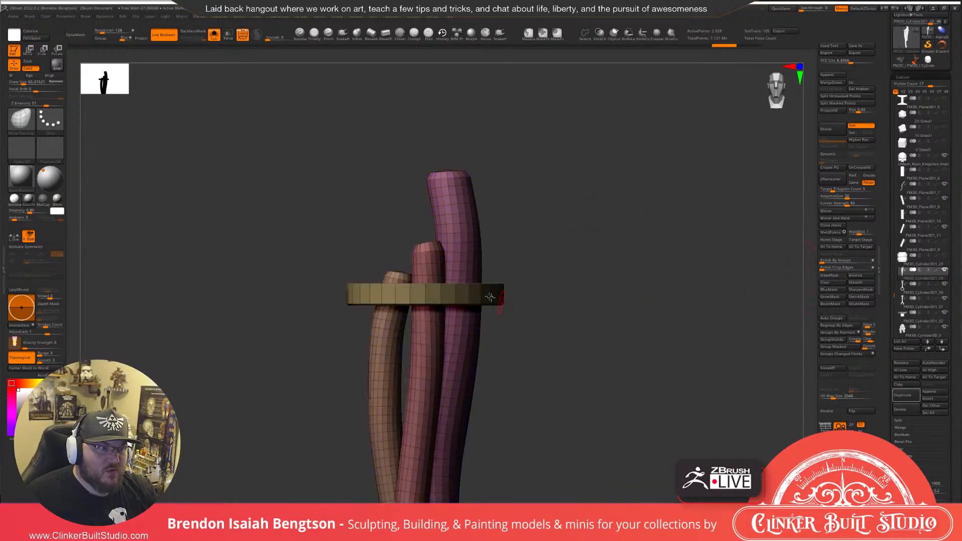
{"action": "left_click", "coordinate": [482, 287], "text": "ctrl+shift"}
{"action": "left_click", "coordinate": [483, 286], "text": "ctrl+shift"}
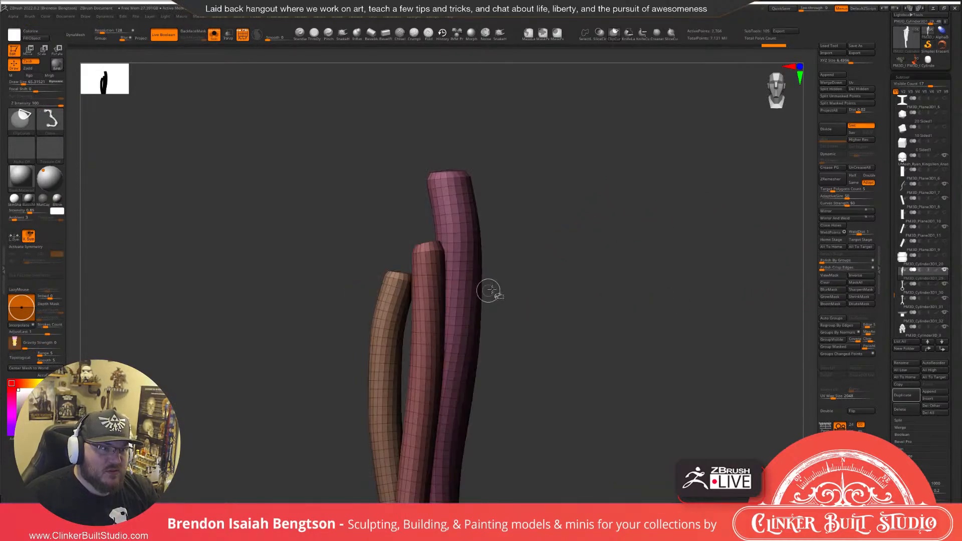
{"action": "mouse_move", "coordinate": [560, 324]}
{"action": "left_mouse_down", "text": "alt"}
{"action": "mouse_move", "coordinate": [536, 206]}
{"action": "mouse_move", "coordinate": [330, 266]}
{"action": "mouse_move", "coordinate": [685, 404]}
{"action": "mouse_move", "coordinate": [702, 389]}
{"action": "left_mouse_up", "text": "alt"}
{"action": "left_click", "coordinate": [636, 301], "text": "ctrl+shift"}
{"action": "left_click", "coordinate": [638, 295], "text": "ctrl"}
{"action": "left_click_drag", "start_coordinate": [638, 295], "coordinate": [651, 401], "text": "alt"}
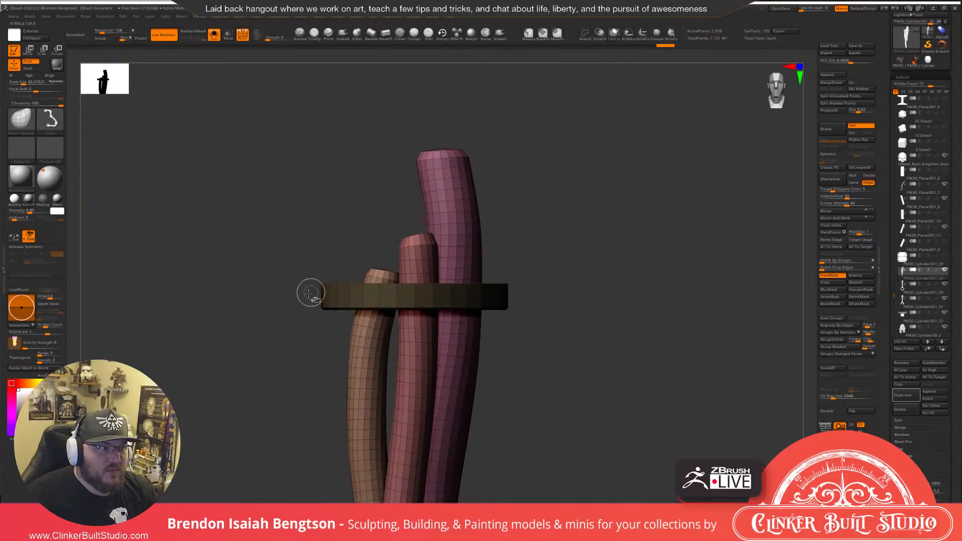
Try flattening the cable tops at the flange with ClipCurve, undo it, and slice the cables horizontally through the flange with SliceCurve instead.
{"action": "mouse_move", "coordinate": [299, 292]}
{"action": "left_mouse_down", "text": "ctrl+shift"}
{"action": "mouse_move", "coordinate": [634, 292]}
{"action": "mouse_move", "coordinate": [625, 292]}
{"action": "left_mouse_up", "text": "ctrl+shift"}
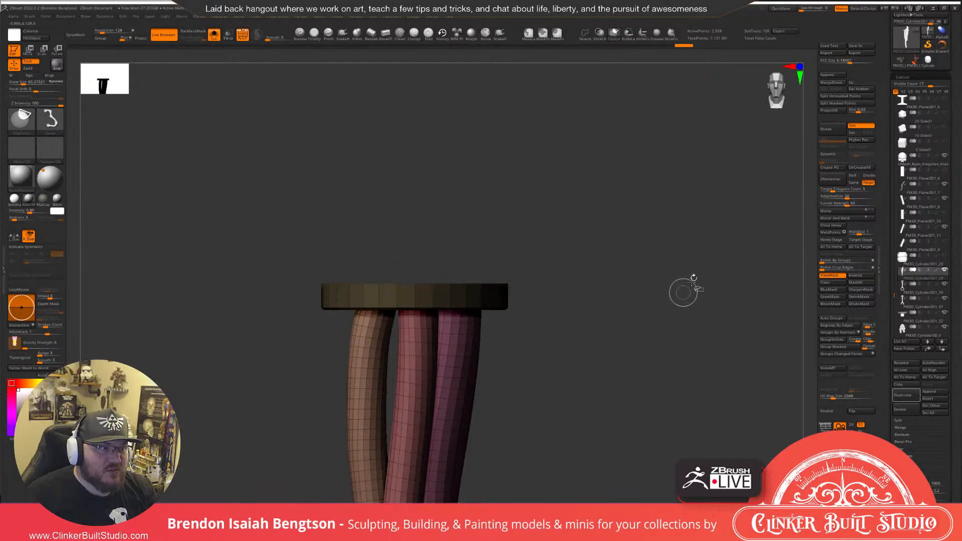
{"action": "key", "text": "ctrl+z"}
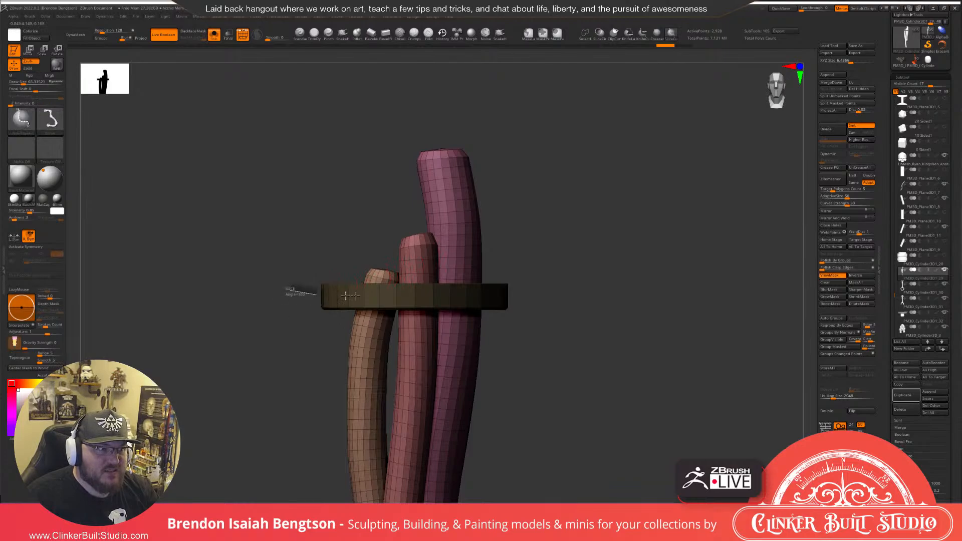
{"action": "mouse_move", "coordinate": [290, 292]}
{"action": "left_mouse_down", "text": "ctrl+shift"}
{"action": "mouse_move", "coordinate": [632, 289]}
{"action": "mouse_move", "coordinate": [641, 302]}
{"action": "left_mouse_up", "text": "ctrl+shift"}
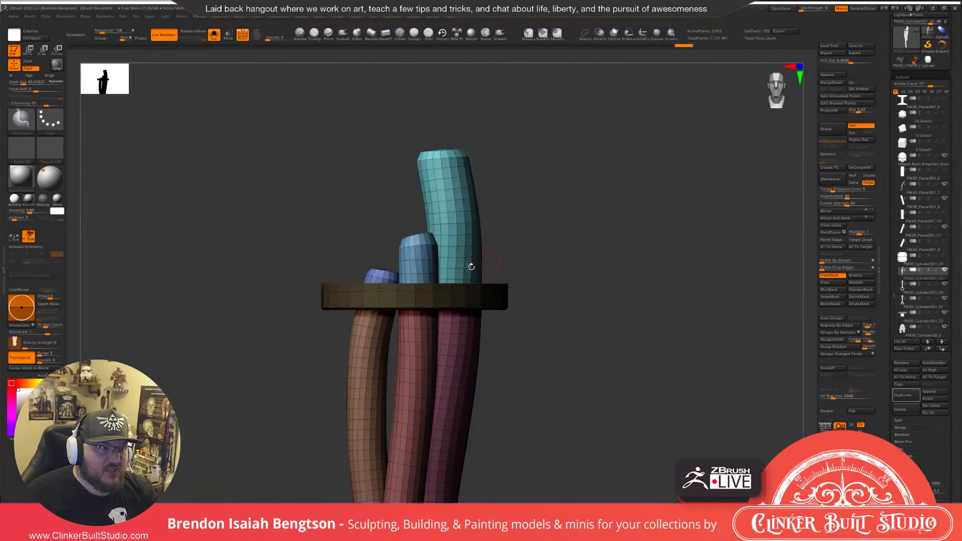
Hide the three sliced cable stubs above the flange and delete the hidden geometry.
{"action": "left_click", "coordinate": [447, 188], "text": "ctrl+shift"}
{"action": "left_click", "coordinate": [441, 186], "text": "ctrl+shift"}
{"action": "left_click", "coordinate": [417, 235], "text": "ctrl+shift"}
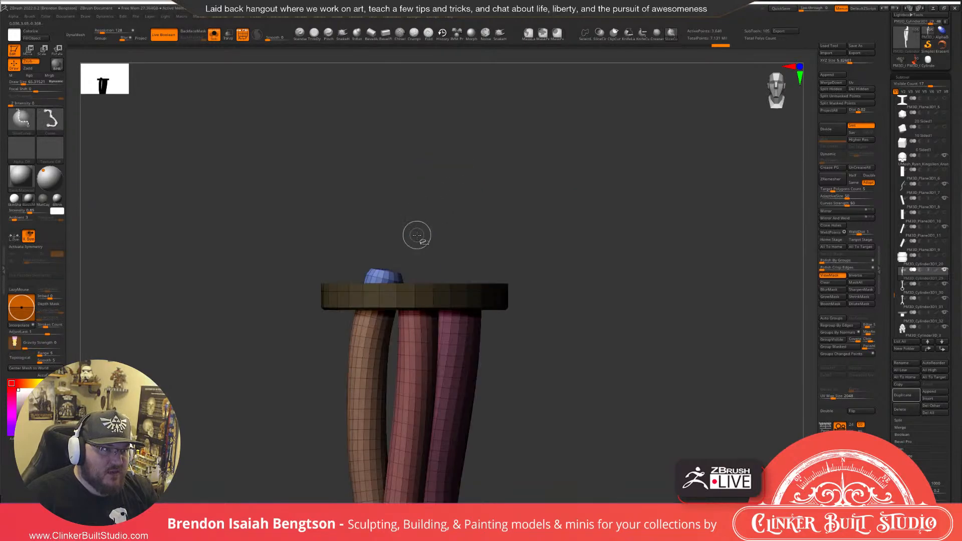
{"action": "left_click", "coordinate": [382, 271], "text": "ctrl+shift"}
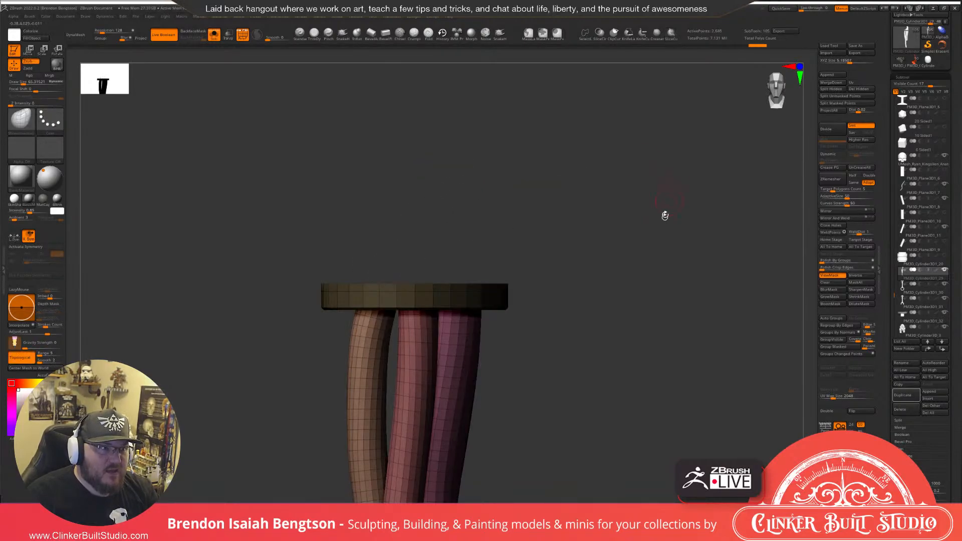
{"action": "left_click_drag", "start_coordinate": [663, 217], "coordinate": [669, 305]}
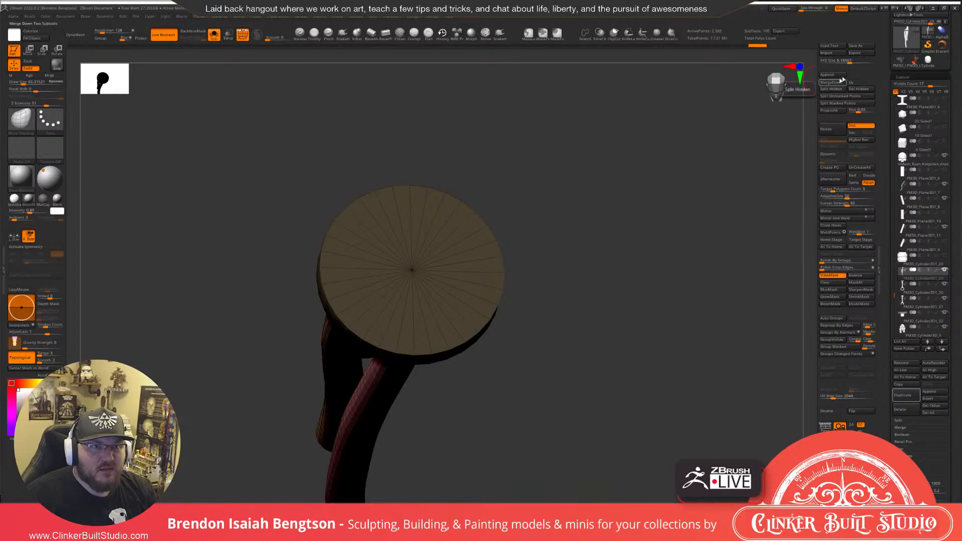
{"action": "left_click", "coordinate": [859, 88]}
Merge the trimmed cable attachment into one polygroup, switch to the ZModeler brush, and show it among the other attachments again.
{"action": "mouse_move", "coordinate": [644, 236]}
{"action": "left_mouse_down"}
{"action": "mouse_move", "coordinate": [642, 266]}
{"action": "mouse_move", "coordinate": [650, 266]}
{"action": "mouse_move", "coordinate": [638, 286]}
{"action": "mouse_move", "coordinate": [639, 264]}
{"action": "left_mouse_up"}
{"action": "key", "text": "ctrl+w"}
{"action": "key", "text": "b"}
{"action": "key", "text": "z"}
{"action": "key", "text": "m"}
{"action": "left_click_drag", "start_coordinate": [607, 235], "coordinate": [605, 262], "text": "alt"}
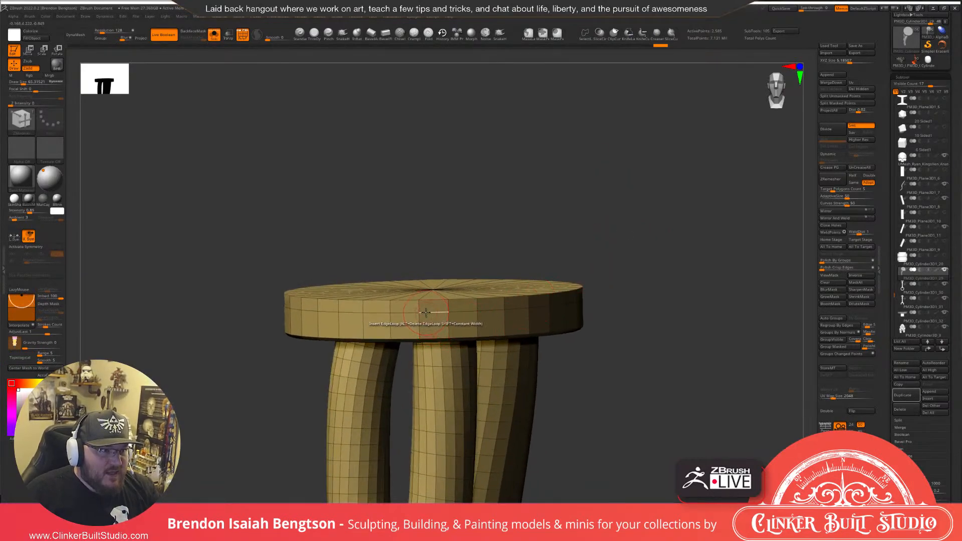
{"action": "left_click_drag", "start_coordinate": [676, 305], "coordinate": [669, 272]}
{"action": "mouse_move", "coordinate": [670, 296]}
{"action": "left_mouse_down"}
{"action": "mouse_move", "coordinate": [680, 288]}
{"action": "mouse_move", "coordinate": [665, 284]}
{"action": "left_mouse_up"}
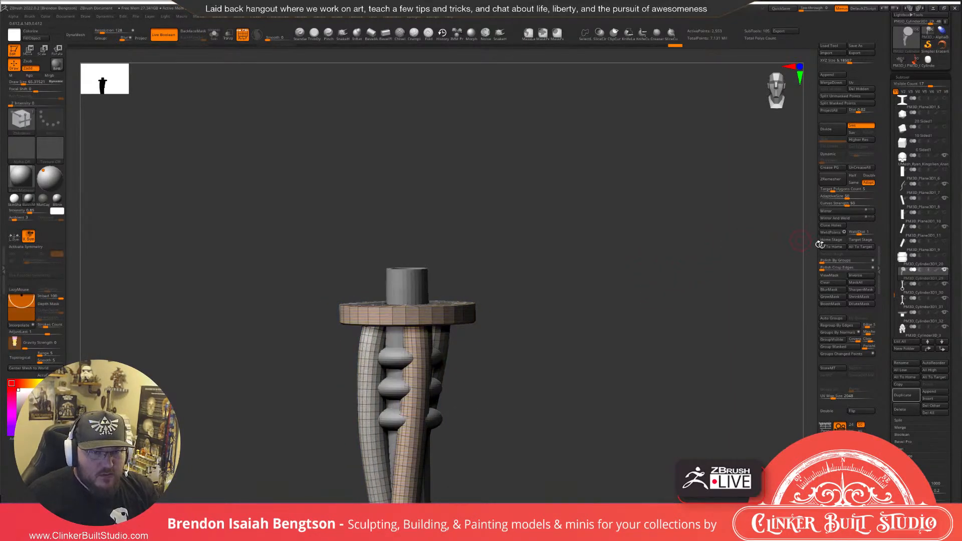
Select and isolate the forked attachment, auto-group its pieces, and hide its central shaft, leaving the flange and bead rings visible.
{"action": "left_click", "coordinate": [902, 295]}
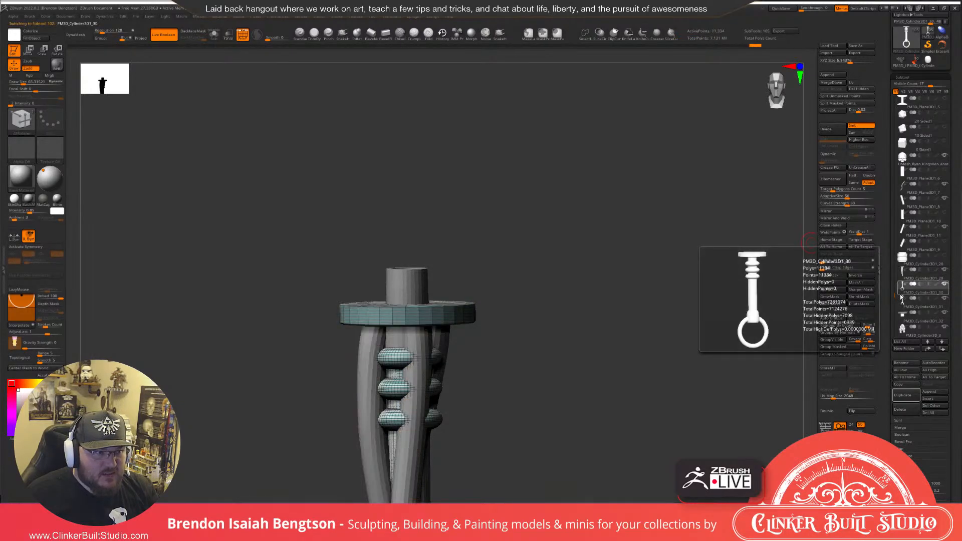
{"action": "left_click", "coordinate": [902, 309]}
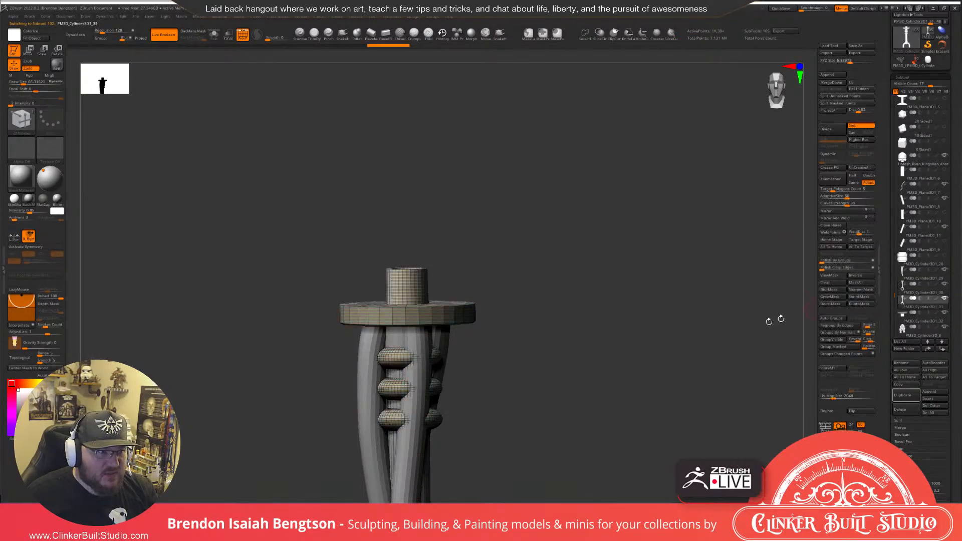
{"action": "key", "text": "alt+shift+s"}
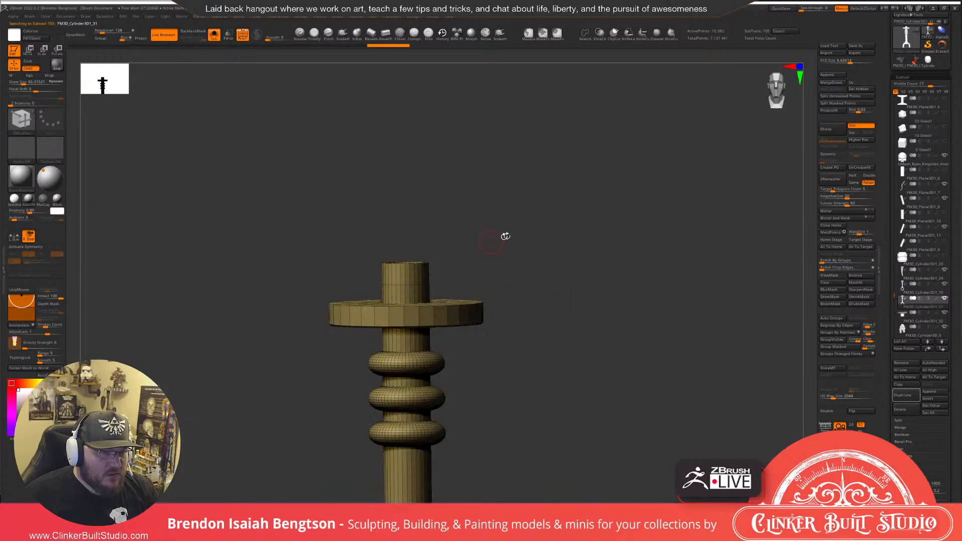
{"action": "left_click", "coordinate": [833, 318]}
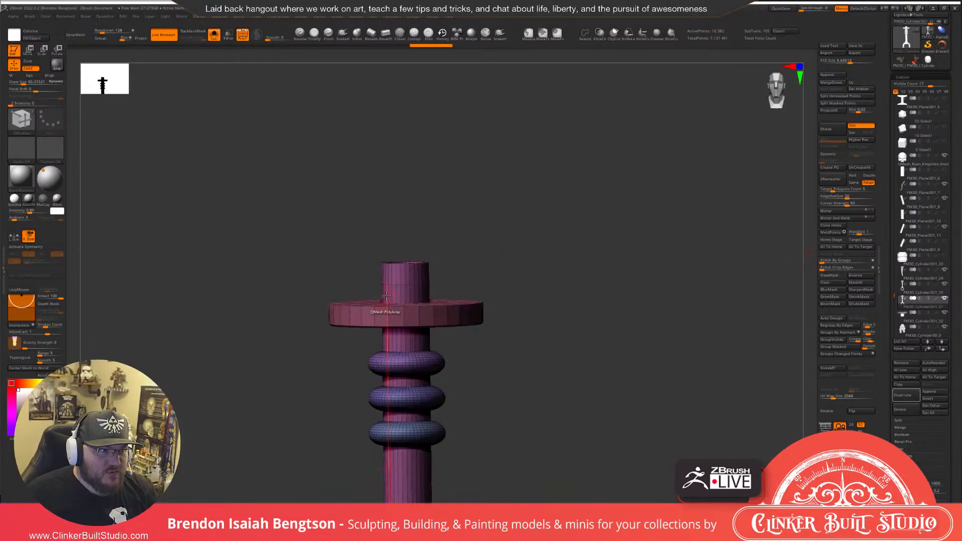
{"action": "left_click", "coordinate": [399, 286], "text": "ctrl+shift"}
{"action": "left_click", "coordinate": [399, 285], "text": "ctrl+shift"}
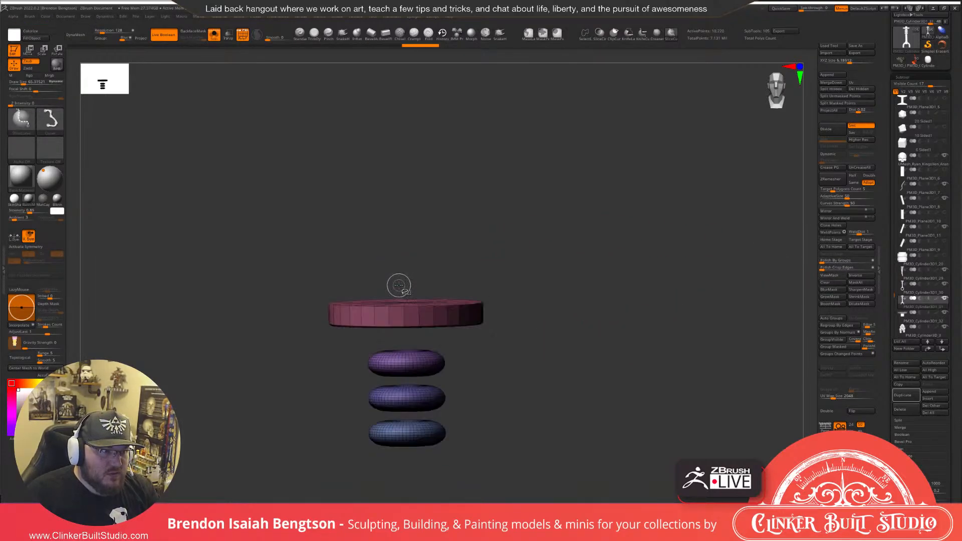
Mask the disc, rings, collar and fork of the tool, and unhide its unmasked shaft.
{"action": "right_click_drag", "start_coordinate": [399, 285], "coordinate": [524, 167], "text": "ctrl"}
{"action": "mouse_move", "coordinate": [538, 188]}
{"action": "left_mouse_down", "text": "ctrl"}
{"action": "mouse_move", "coordinate": [394, 201]}
{"action": "mouse_move", "coordinate": [296, 459]}
{"action": "left_mouse_up", "text": "ctrl"}
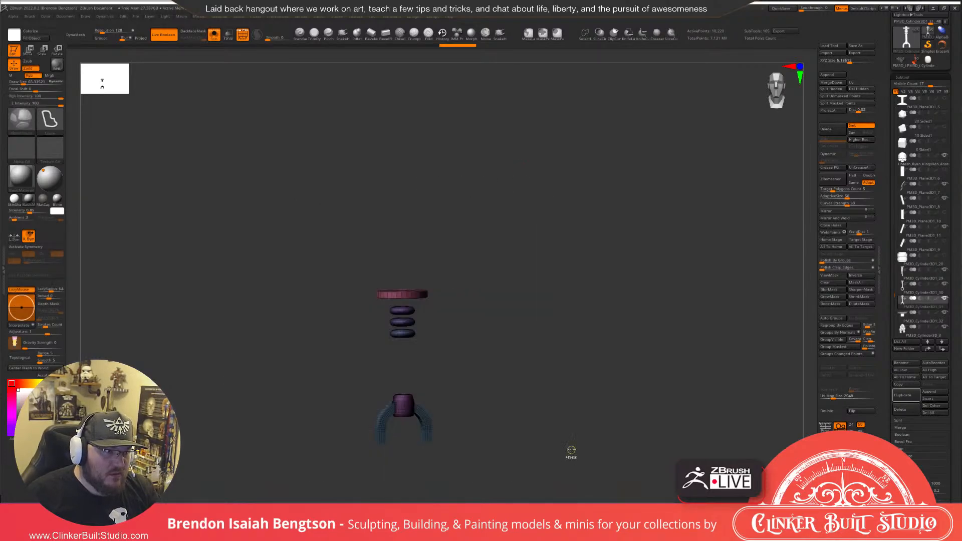
{"action": "mouse_move", "coordinate": [533, 209]}
{"action": "left_mouse_down", "text": "ctrl"}
{"action": "mouse_move", "coordinate": [397, 452]}
{"action": "mouse_move", "coordinate": [245, 415]}
{"action": "mouse_move", "coordinate": [380, 201]}
{"action": "left_mouse_up", "text": "ctrl"}
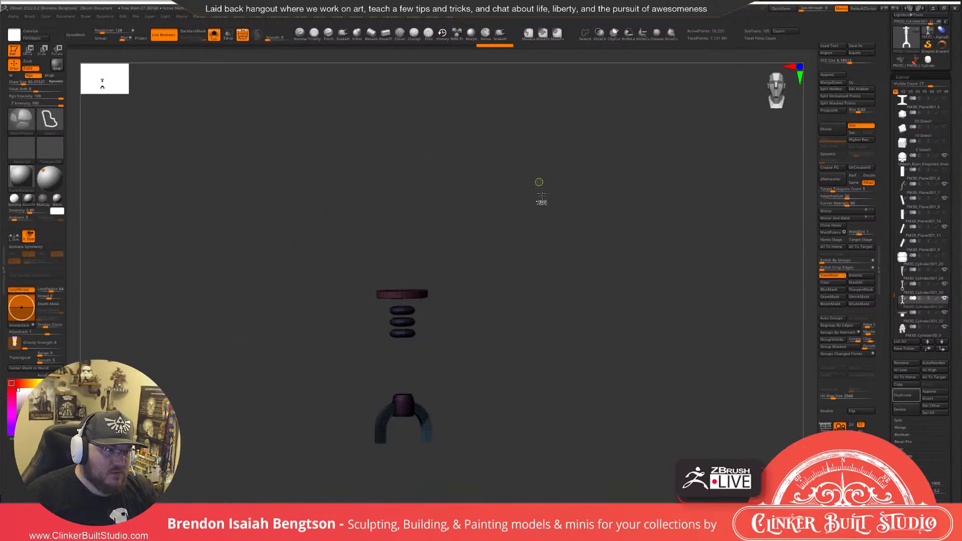
{"action": "mouse_move", "coordinate": [591, 418]}
{"action": "left_mouse_down", "text": "ctrl"}
{"action": "mouse_move", "coordinate": [476, 458]}
{"action": "mouse_move", "coordinate": [446, 148]}
{"action": "mouse_move", "coordinate": [581, 166]}
{"action": "left_mouse_up", "text": "ctrl"}
{"action": "left_click", "coordinate": [560, 295], "text": "ctrl+shift"}
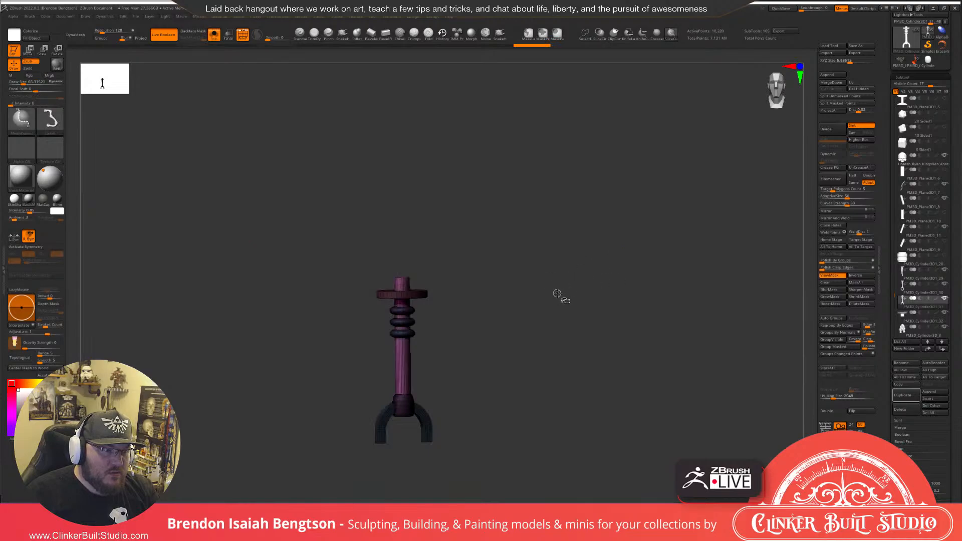
Cut the unmasked shaft straight across at the disc's thickness to remove the end protruding above the disc.
{"action": "right_click_drag", "start_coordinate": [560, 284], "coordinate": [615, 412], "text": "ctrl"}
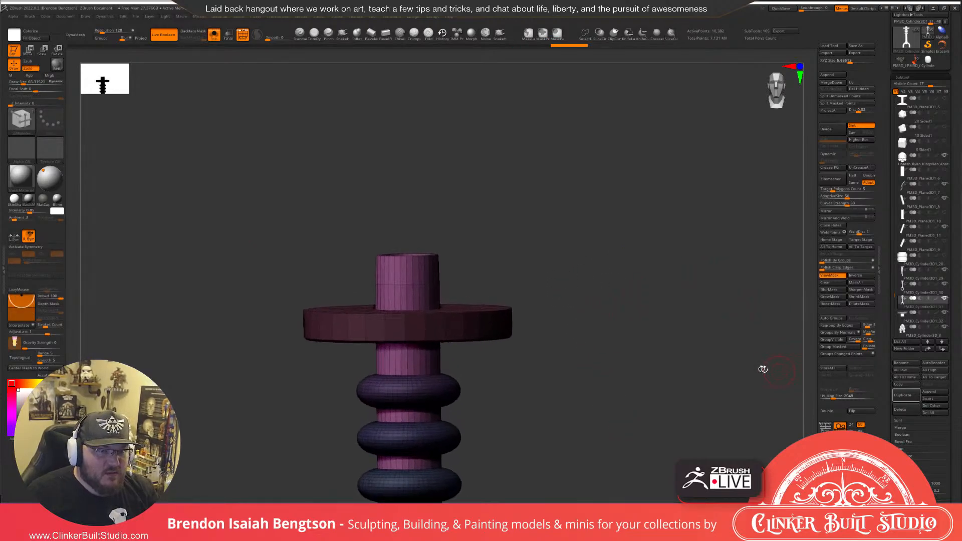
{"action": "left_click_drag", "start_coordinate": [762, 370], "coordinate": [565, 326], "text": "shift"}
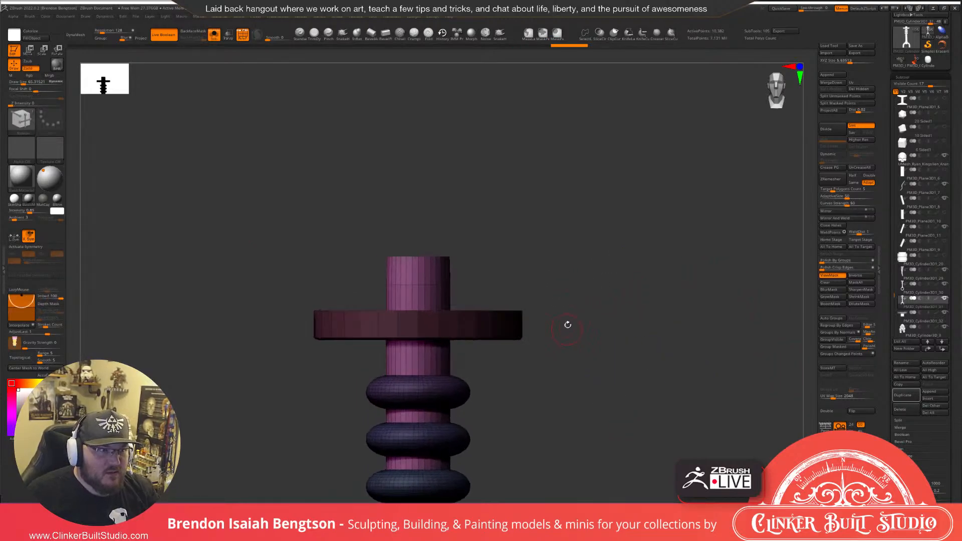
{"action": "left_click", "coordinate": [615, 40]}
{"action": "left_click_drag", "start_coordinate": [257, 323], "coordinate": [622, 332], "text": "ctrl+shift"}
{"action": "left_click_drag", "start_coordinate": [664, 275], "coordinate": [674, 294]}
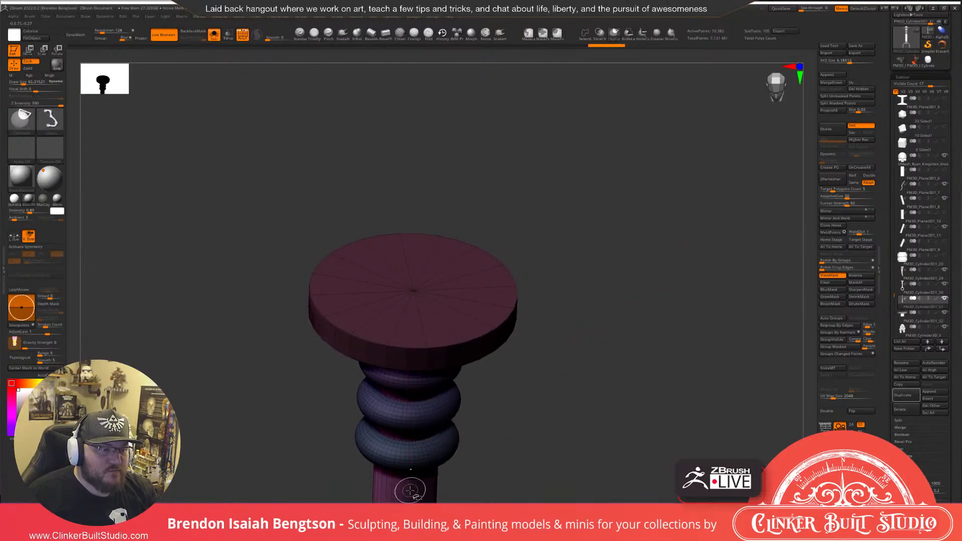
Combine all parts of the fork-ended tool into a single polygroup.
{"action": "mouse_move", "coordinate": [537, 336]}
{"action": "left_mouse_down", "text": "shift"}
{"action": "mouse_move", "coordinate": [679, 229]}
{"action": "mouse_move", "coordinate": [673, 305]}
{"action": "mouse_move", "coordinate": [653, 325]}
{"action": "mouse_move", "coordinate": [674, 130]}
{"action": "left_mouse_up", "text": "shift"}
{"action": "key", "text": "w"}
{"action": "key", "text": "ctrl+w"}
{"action": "mouse_move", "coordinate": [648, 240]}
{"action": "left_mouse_down", "text": "alt"}
{"action": "mouse_move", "coordinate": [637, 323]}
{"action": "mouse_move", "coordinate": [641, 228]}
{"action": "left_mouse_up", "text": "alt"}
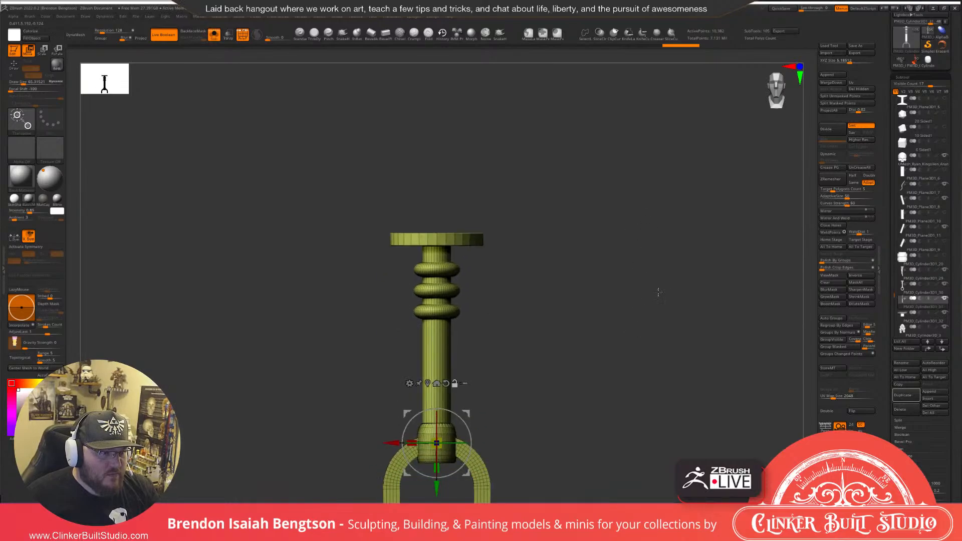
{"action": "key", "text": "q"}
Create a new InsertMesh brush from the fork-ended tool, viewed straight down onto its disc.
{"action": "left_click_drag", "start_coordinate": [644, 305], "coordinate": [650, 255], "text": "alt"}
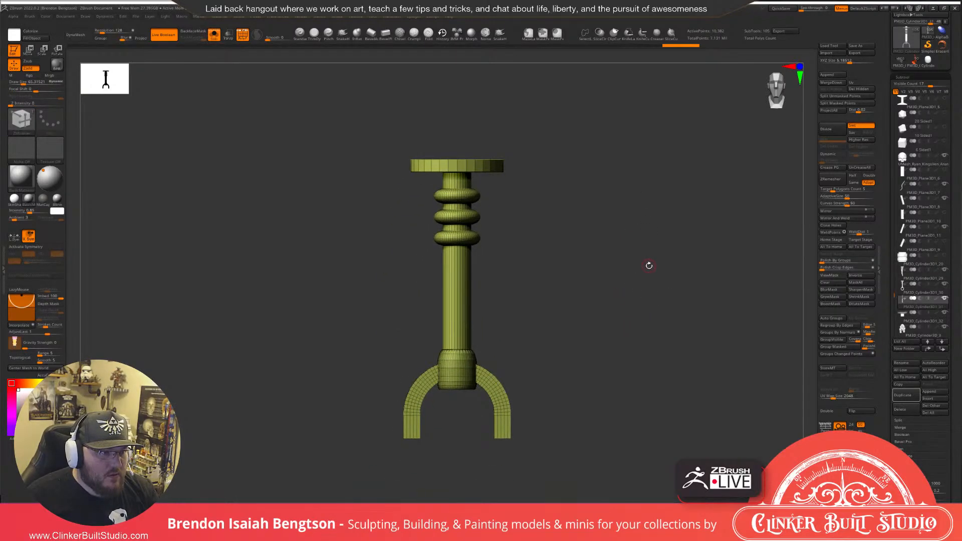
{"action": "left_click_drag", "start_coordinate": [649, 236], "coordinate": [644, 255], "text": "shift"}
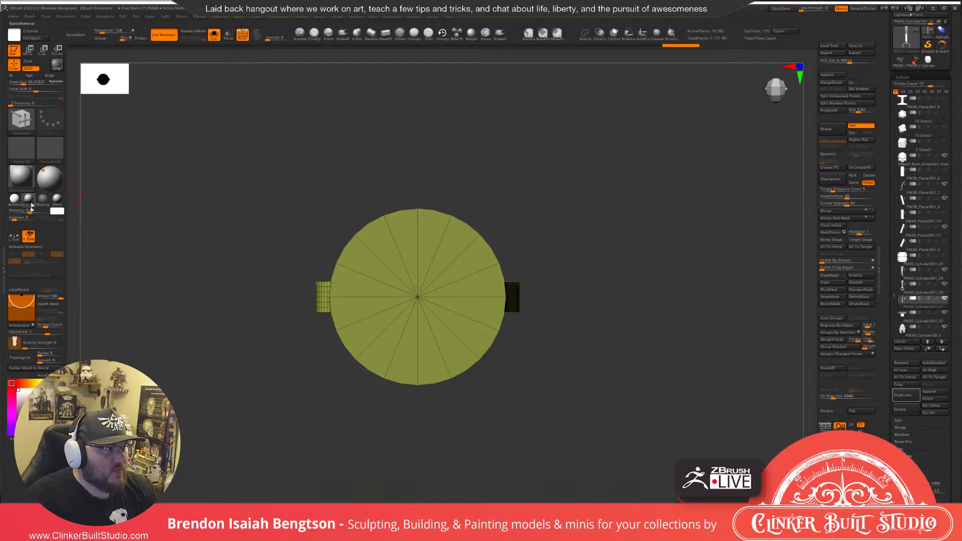
{"action": "left_click", "coordinate": [6, 265]}
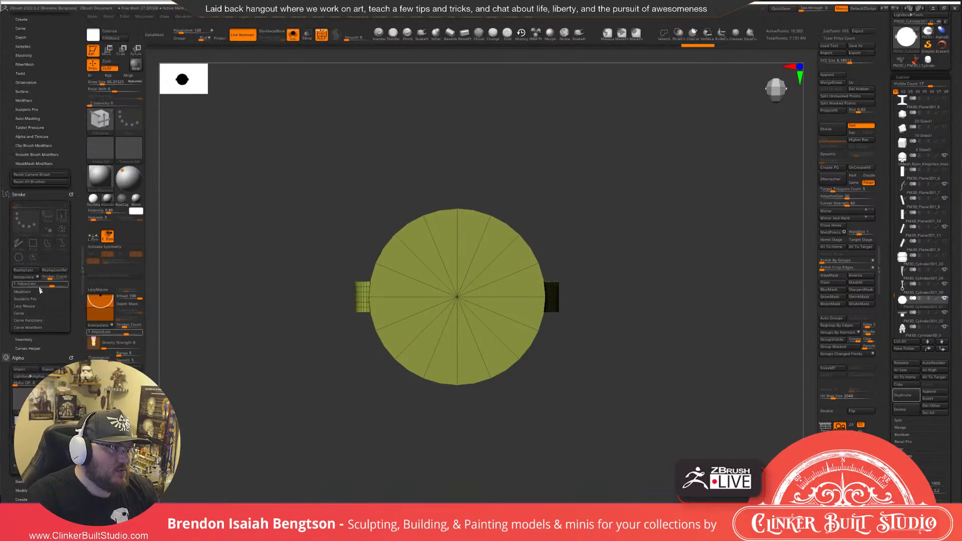
{"action": "left_click_drag", "start_coordinate": [44, 113], "coordinate": [47, 340]}
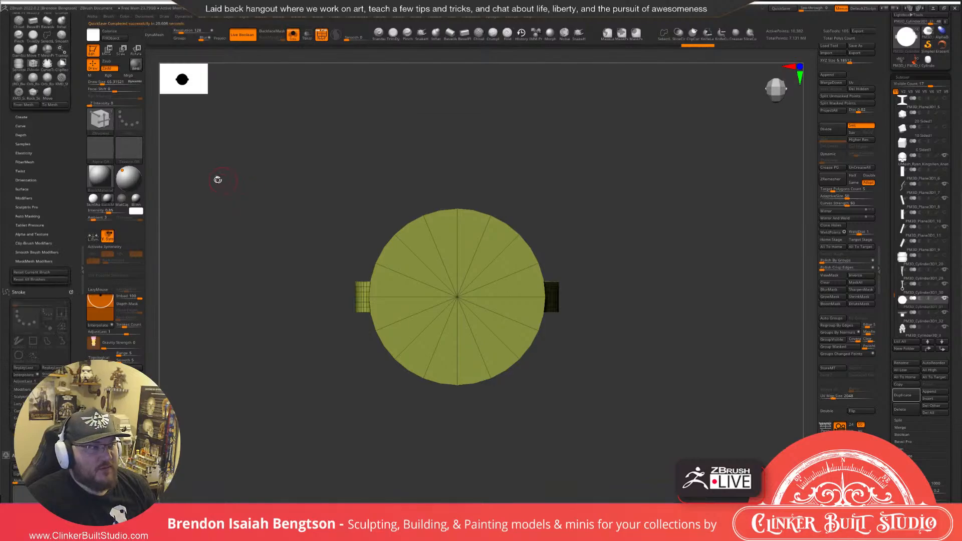
{"action": "left_click", "coordinate": [20, 117]}
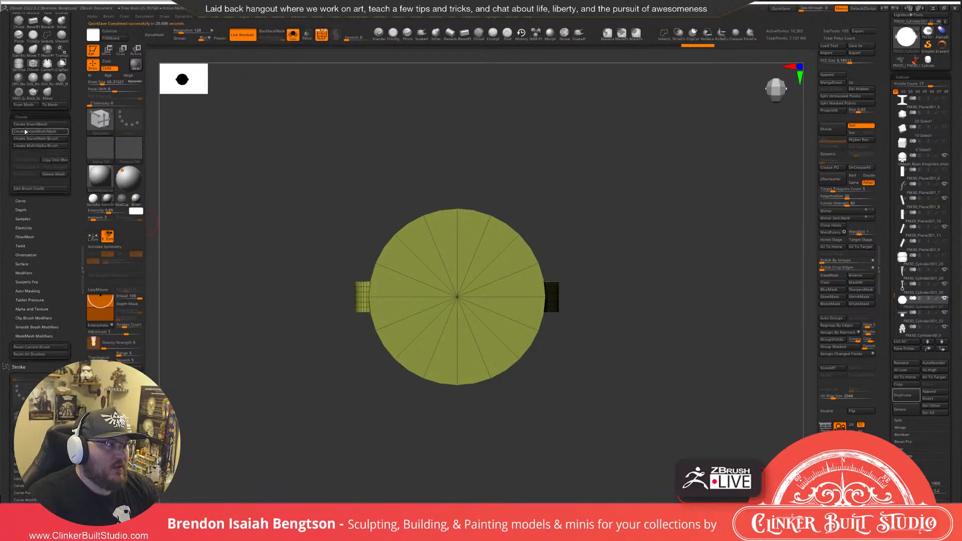
{"action": "left_click", "coordinate": [30, 123]}
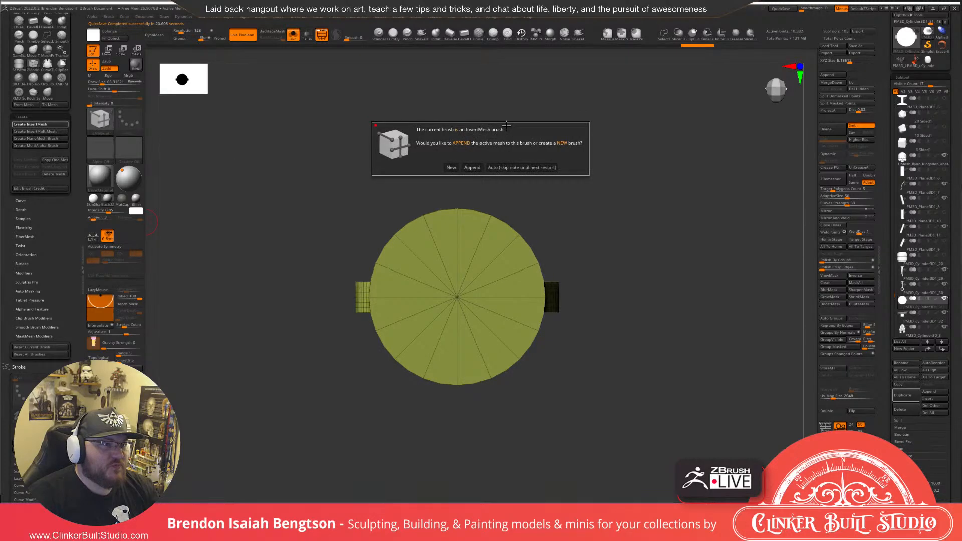
{"action": "left_click", "coordinate": [451, 167]}
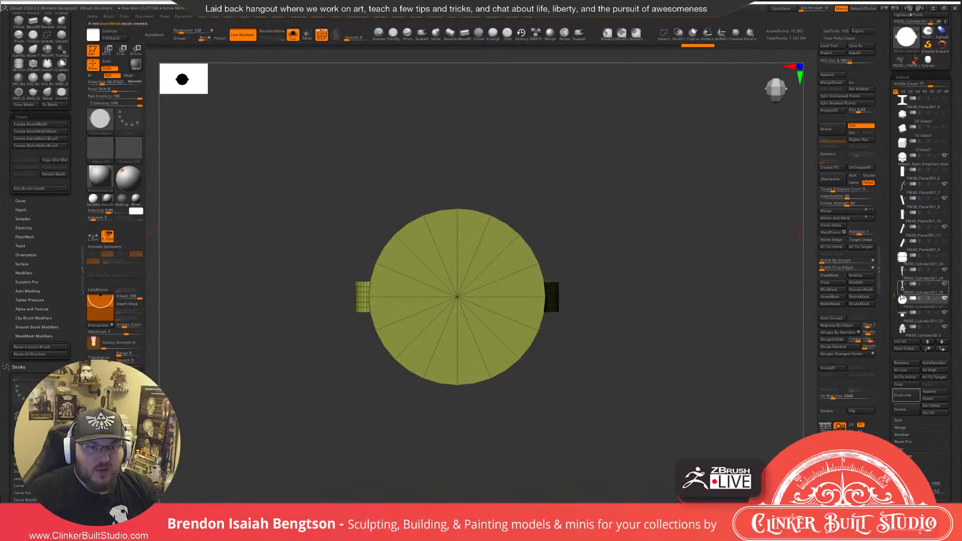
Append the ring-ended tool to the new InsertMesh brush.
{"action": "left_click", "coordinate": [913, 289]}
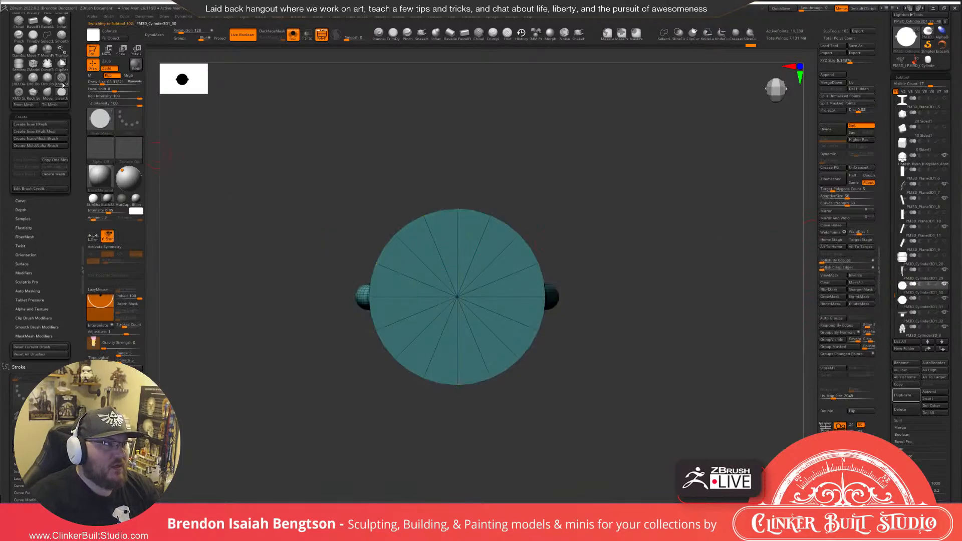
{"action": "left_click", "coordinate": [30, 124]}
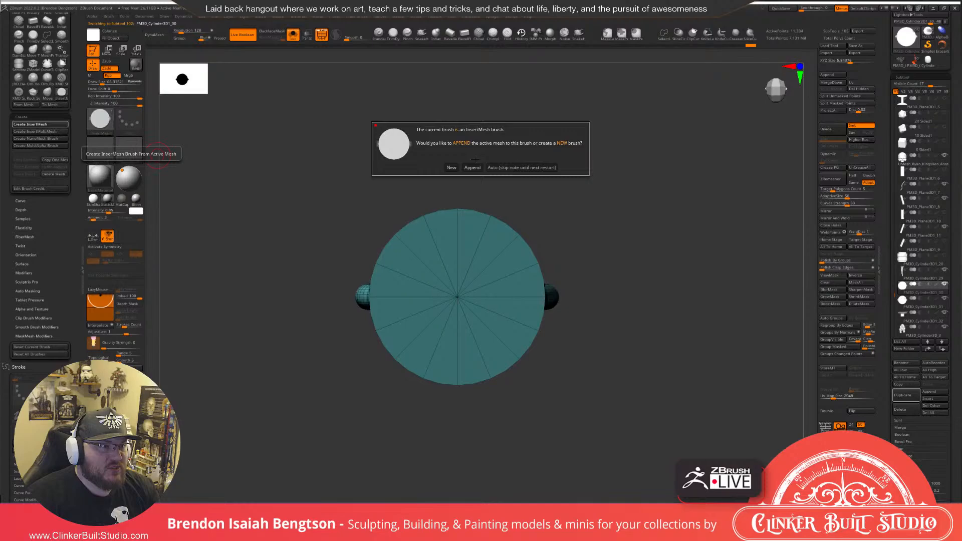
{"action": "left_click", "coordinate": [472, 167]}
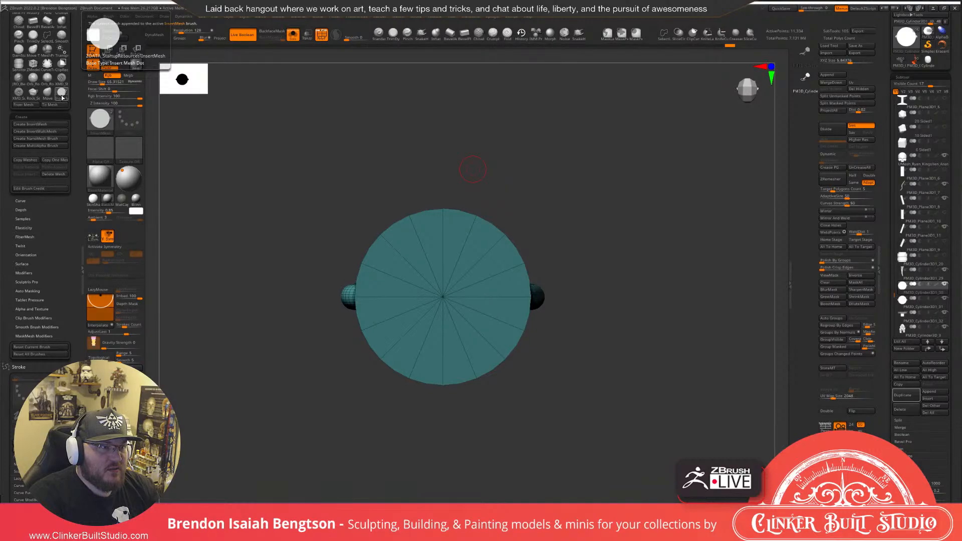
Try inserting a tool mesh at the centre of the disc, and undo it.
{"action": "left_click_drag", "start_coordinate": [442, 297], "coordinate": [491, 405]}
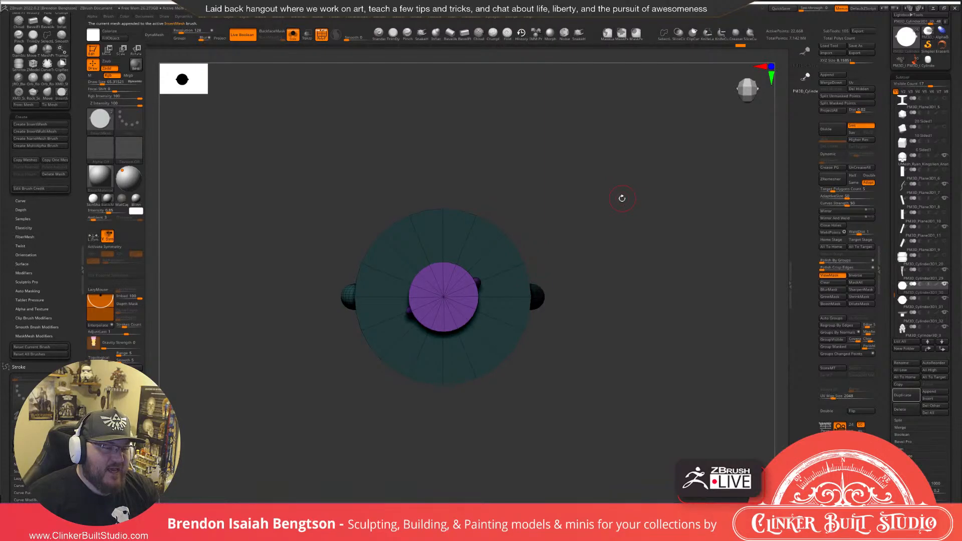
{"action": "key", "text": "ctrl+z"}
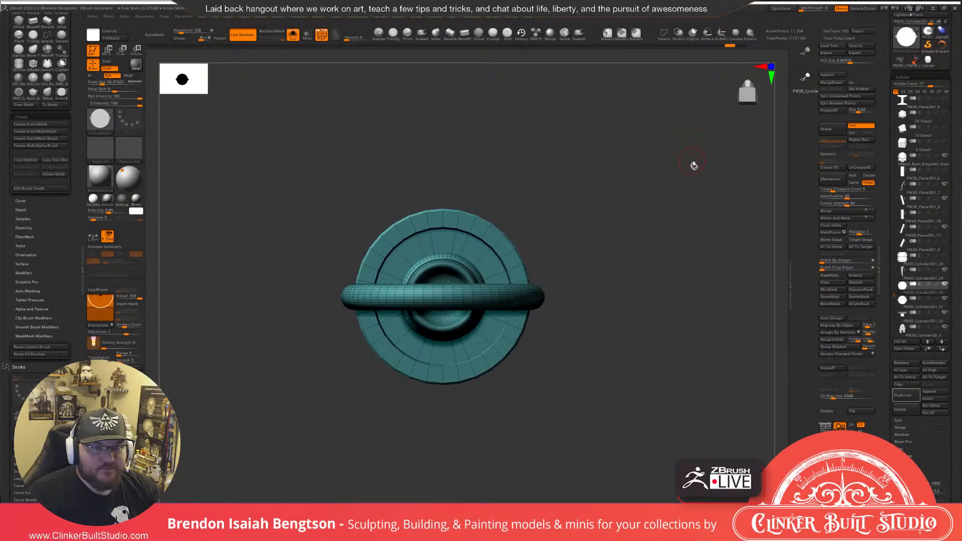
Create another InsertMesh brush from the fork-ended tool, viewed from underneath.
{"action": "left_click", "coordinate": [898, 306]}
{"action": "left_click", "coordinate": [896, 300]}
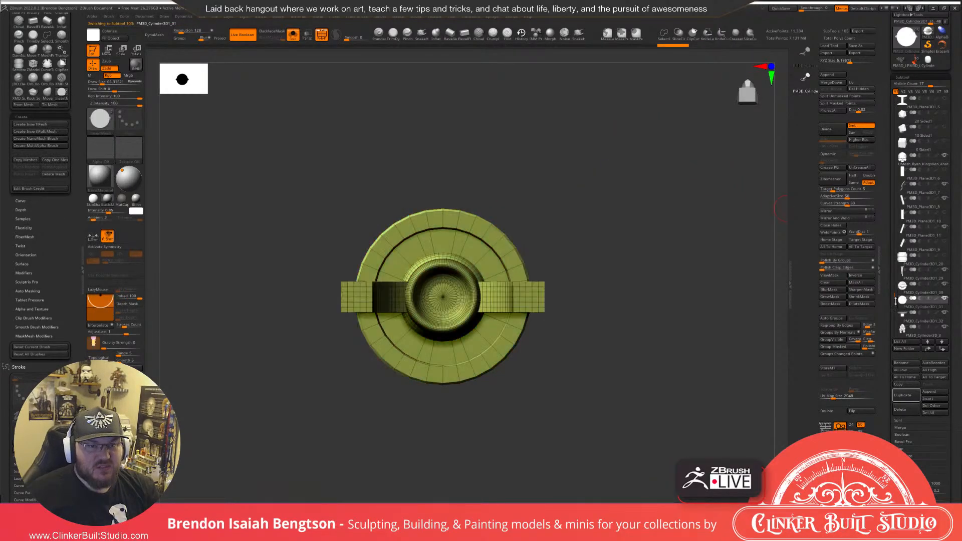
{"action": "left_click", "coordinate": [29, 126]}
Append the ring-ended tool and the three-tube tool to the underside InsertMesh brush.
{"action": "left_click", "coordinate": [902, 286]}
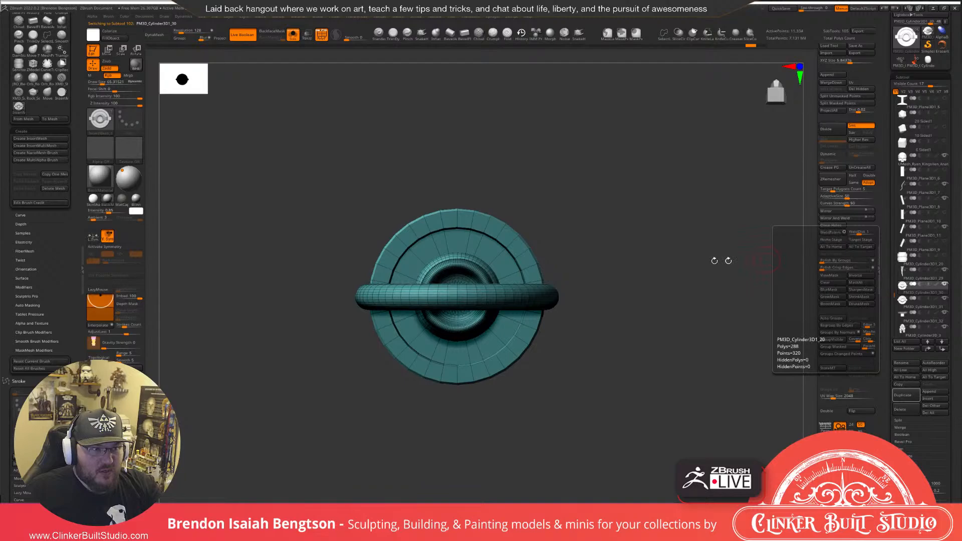
{"action": "left_click", "coordinate": [30, 138]}
{"action": "left_click", "coordinate": [469, 168]}
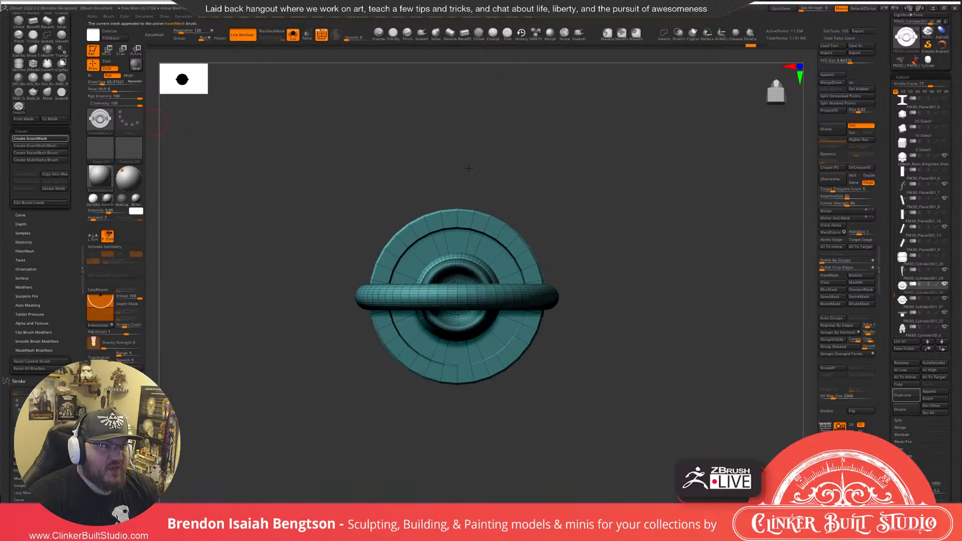
{"action": "key", "text": "Up"}
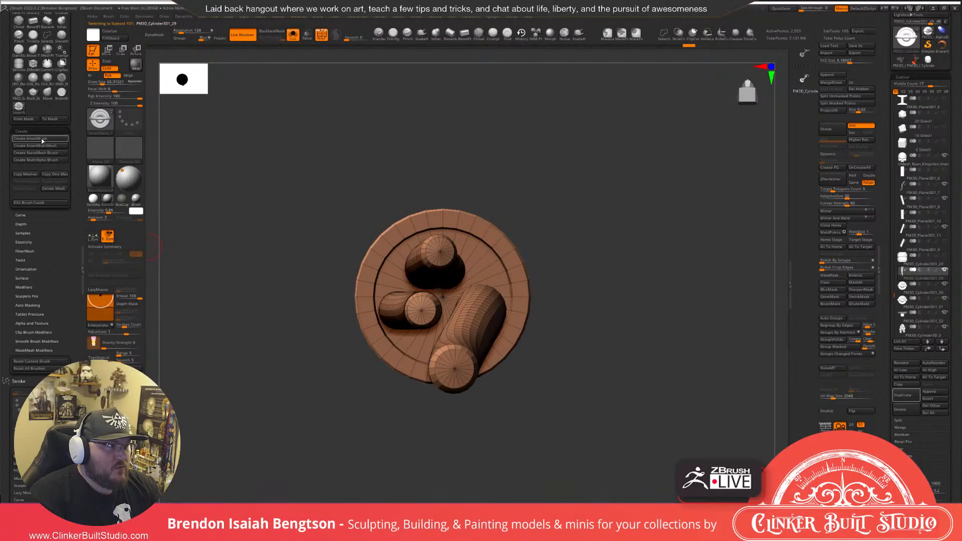
{"action": "left_click", "coordinate": [42, 138]}
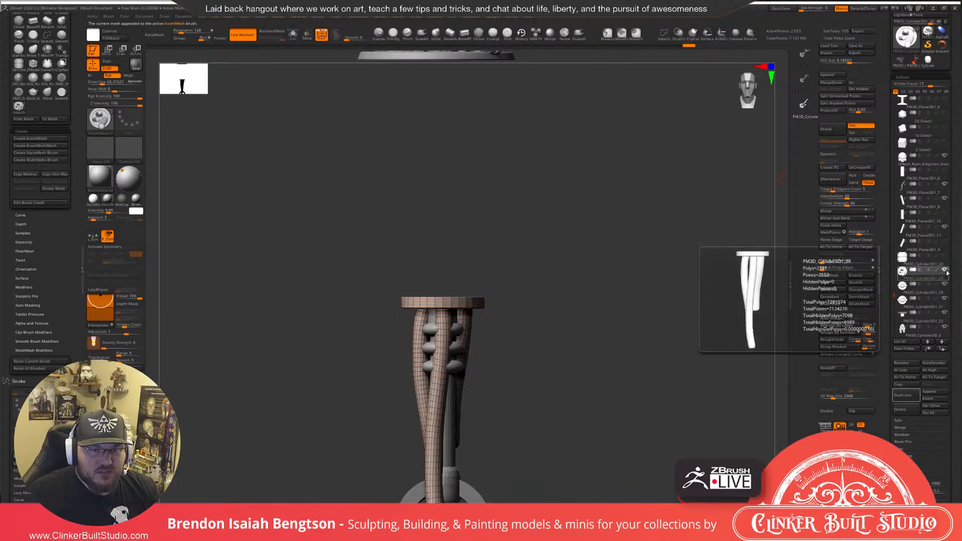
Hide the three-tube, ring-ended and fork-ended source subtools.
{"action": "left_click", "coordinate": [945, 270]}
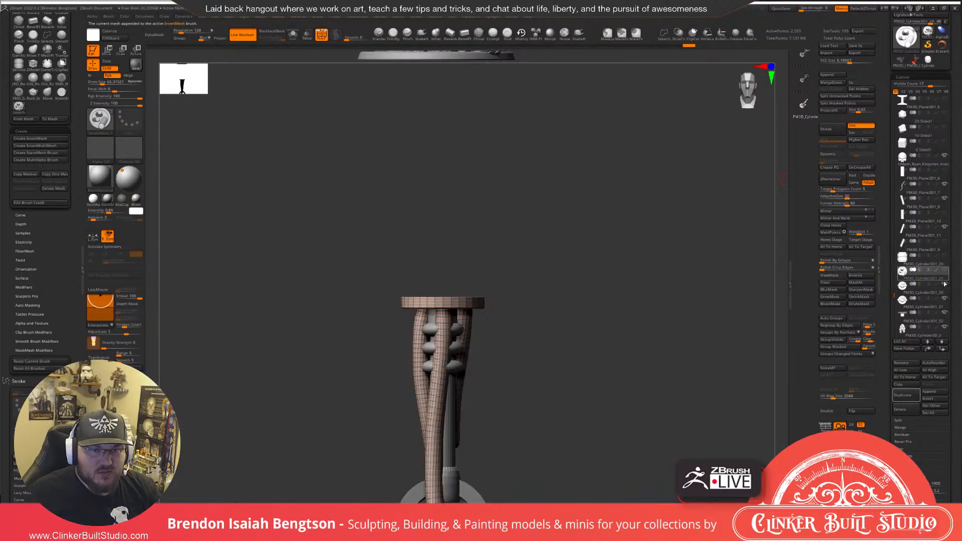
{"action": "left_click", "coordinate": [945, 286]}
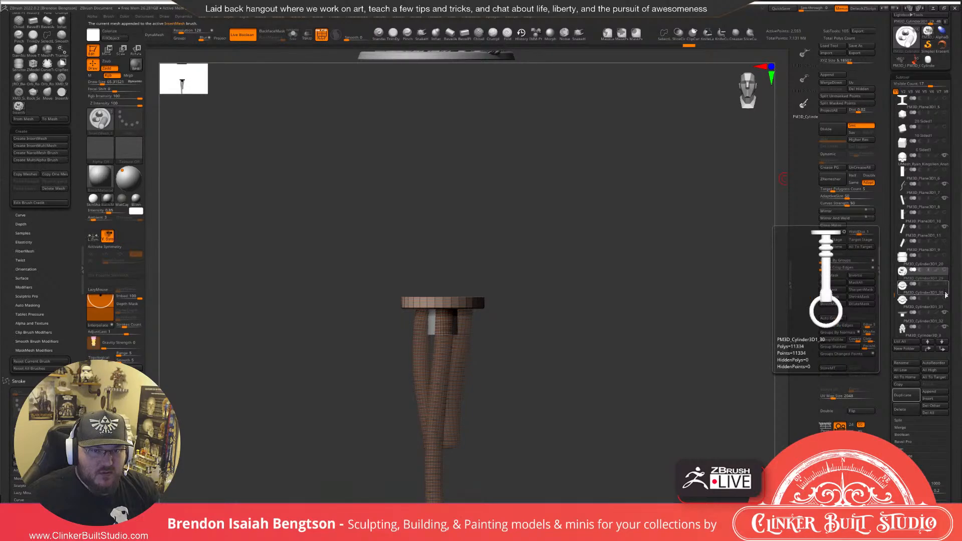
{"action": "left_click", "coordinate": [902, 328]}
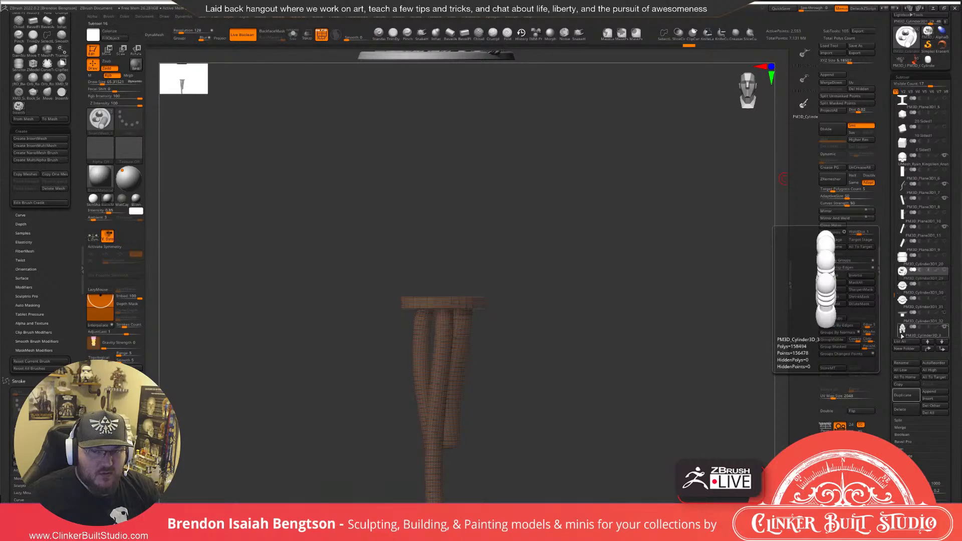
Insert the fork-ended tool at the open lower end of the central hanging tentacle and align it with the tentacle.
{"action": "left_click_drag", "start_coordinate": [562, 106], "coordinate": [585, 371], "text": "alt"}
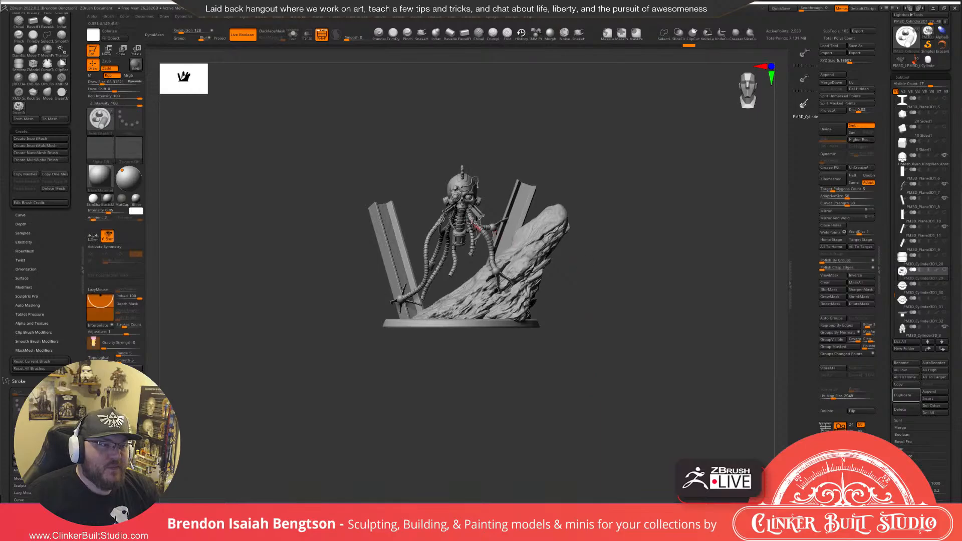
{"action": "left_click", "coordinate": [453, 269], "text": "alt"}
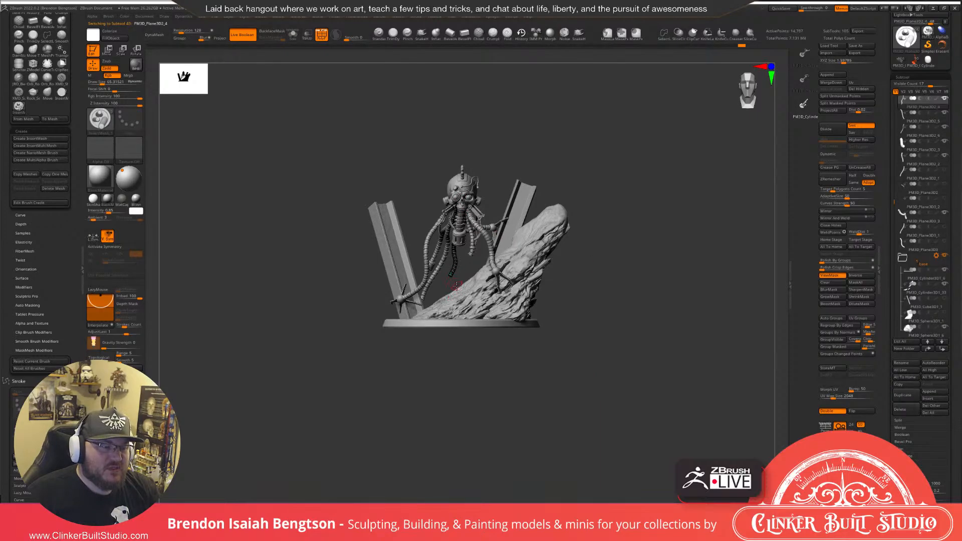
{"action": "left_click_drag", "start_coordinate": [467, 329], "coordinate": [471, 436], "text": "alt"}
{"action": "left_click_drag", "start_coordinate": [463, 273], "coordinate": [465, 346], "text": "alt"}
{"action": "mouse_move", "coordinate": [376, 328]}
{"action": "left_mouse_down"}
{"action": "mouse_move", "coordinate": [431, 299]}
{"action": "mouse_move", "coordinate": [434, 306]}
{"action": "left_mouse_up"}
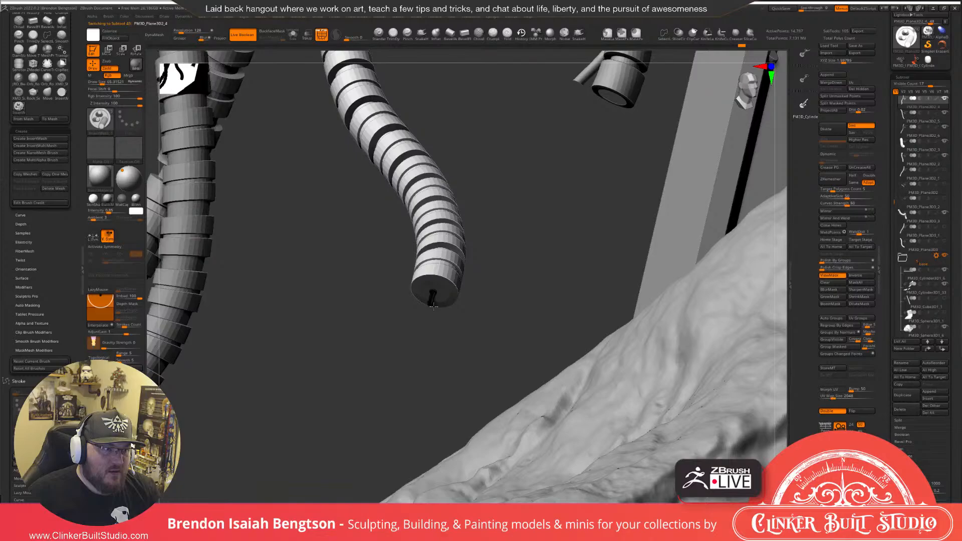
{"action": "left_click_drag", "start_coordinate": [433, 306], "coordinate": [434, 311]}
{"action": "left_click_drag", "start_coordinate": [484, 278], "coordinate": [457, 384]}
{"action": "key", "text": "ctrl+z"}
{"action": "left_click_drag", "start_coordinate": [442, 325], "coordinate": [441, 354], "text": "alt"}
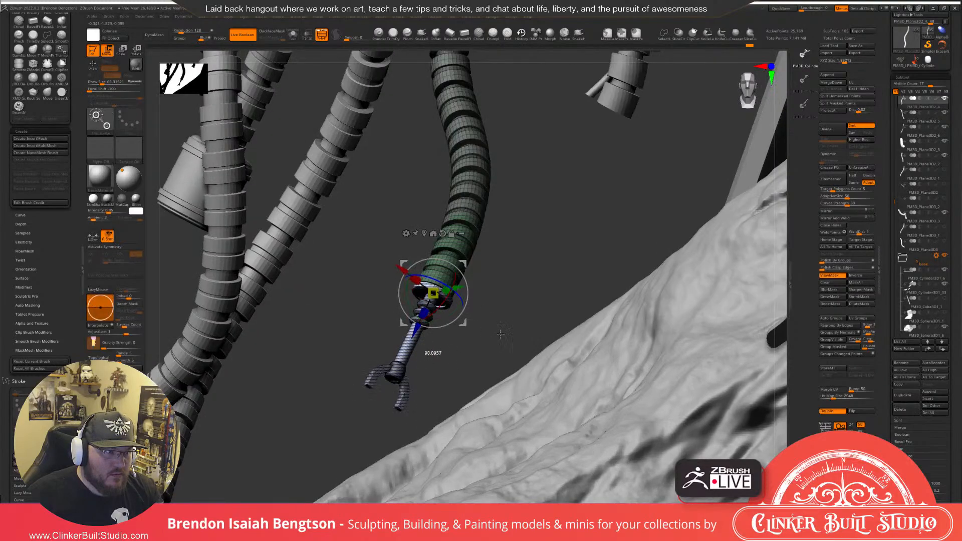
{"action": "key", "text": "q"}
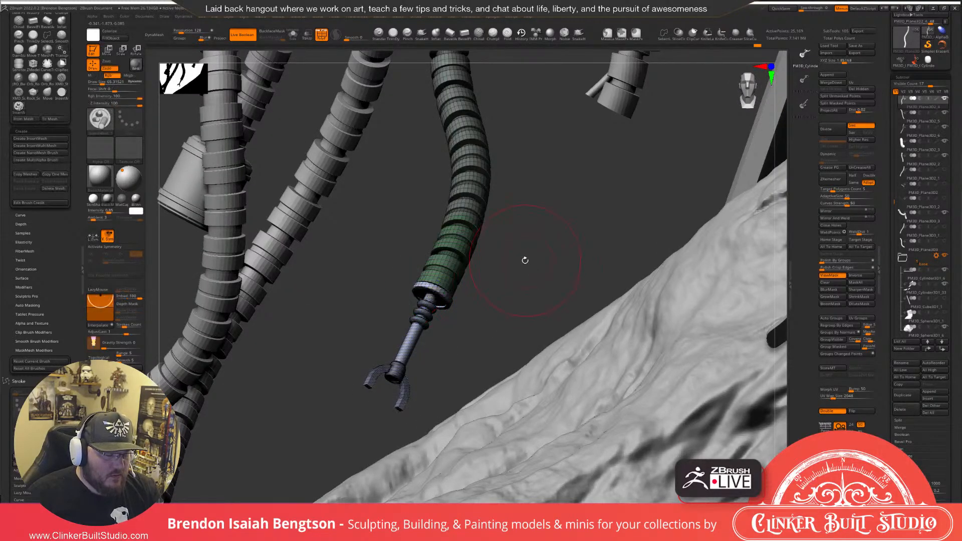
Clear the wireframe display and mask from the tentacle, and render the whole figure with BPR.
{"action": "key", "text": "shift+f"}
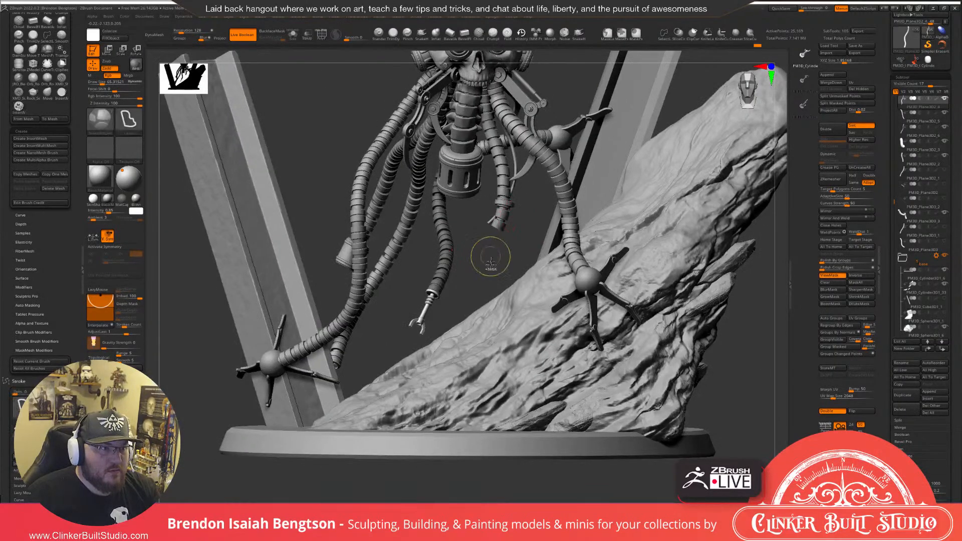
{"action": "left_click_drag", "start_coordinate": [492, 255], "coordinate": [431, 350], "text": "ctrl"}
{"action": "left_click_drag", "start_coordinate": [418, 394], "coordinate": [495, 321], "text": "alt"}
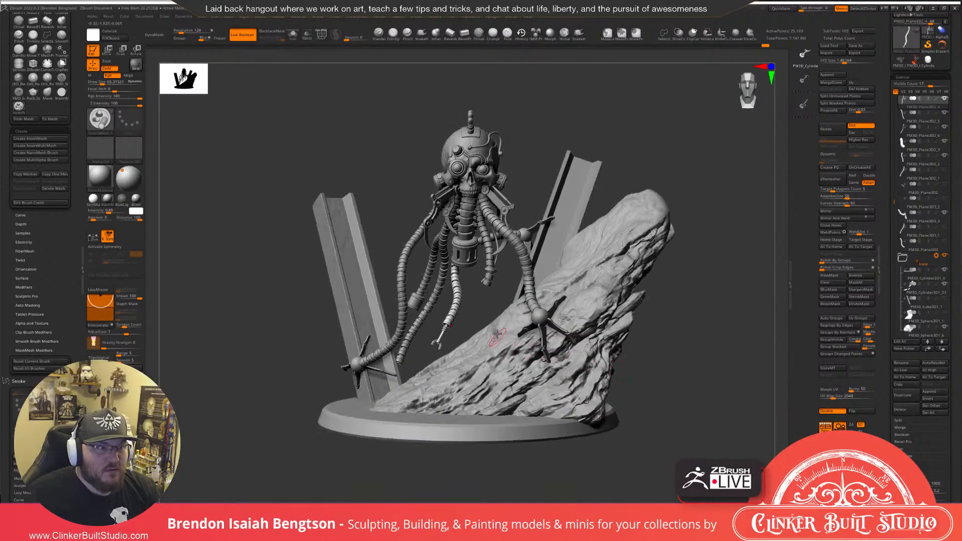
{"action": "left_click", "coordinate": [137, 67]}
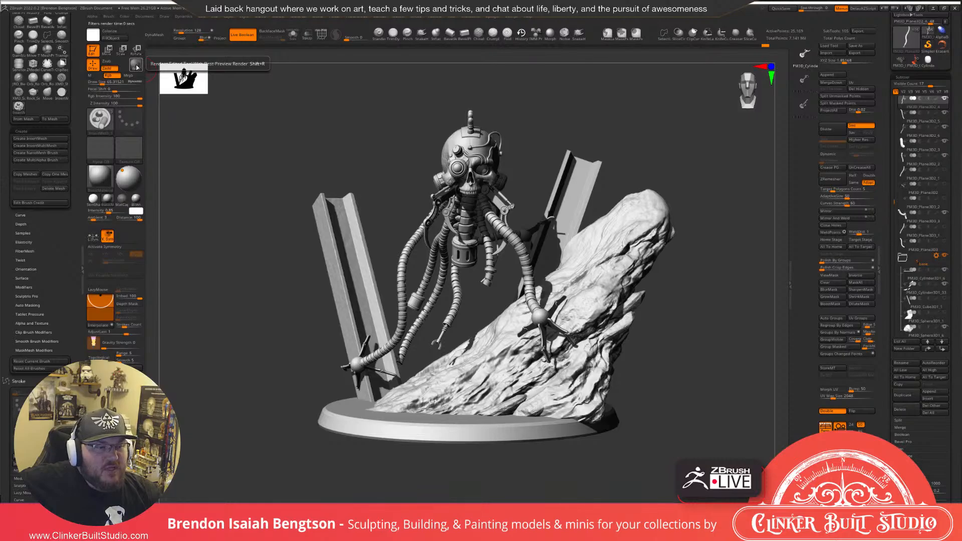
Undo the insertion of the fork-ended tool at the lower end of the central hanging tentacle.
{"action": "left_click", "coordinate": [672, 139]}
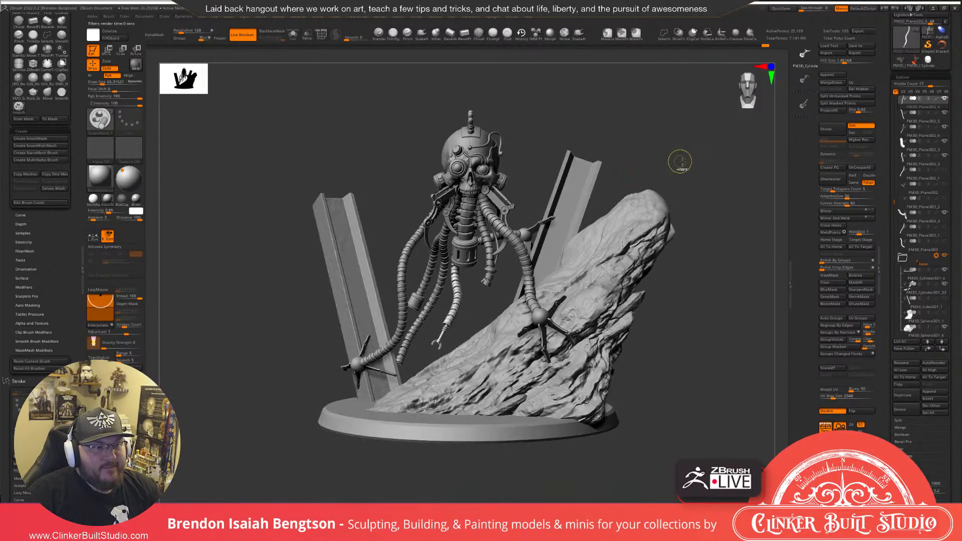
{"action": "left_click", "coordinate": [681, 162], "text": "ctrl"}
{"action": "left_click_drag", "start_coordinate": [708, 188], "coordinate": [722, 232], "text": "alt"}
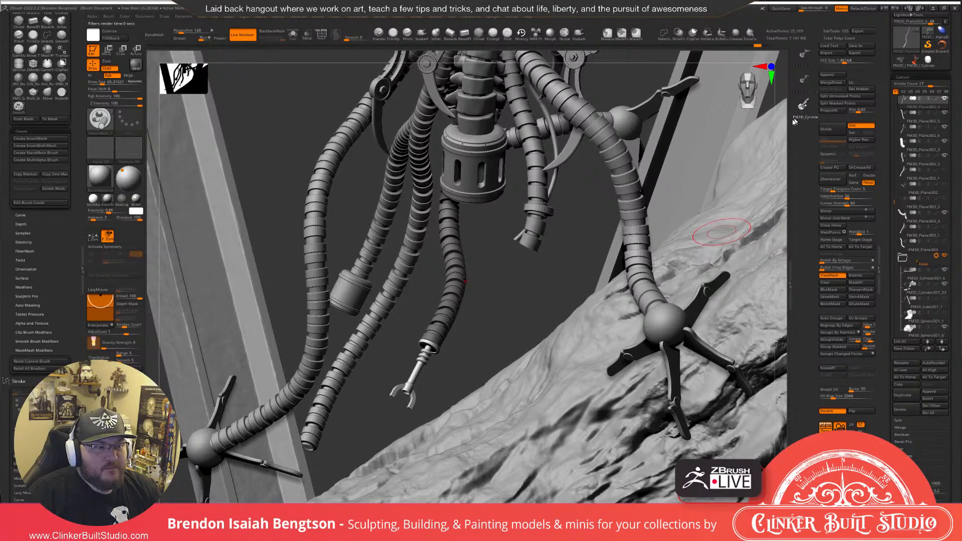
{"action": "key", "text": "ctrl+z"}
{"action": "key", "text": "ctrl+z"}
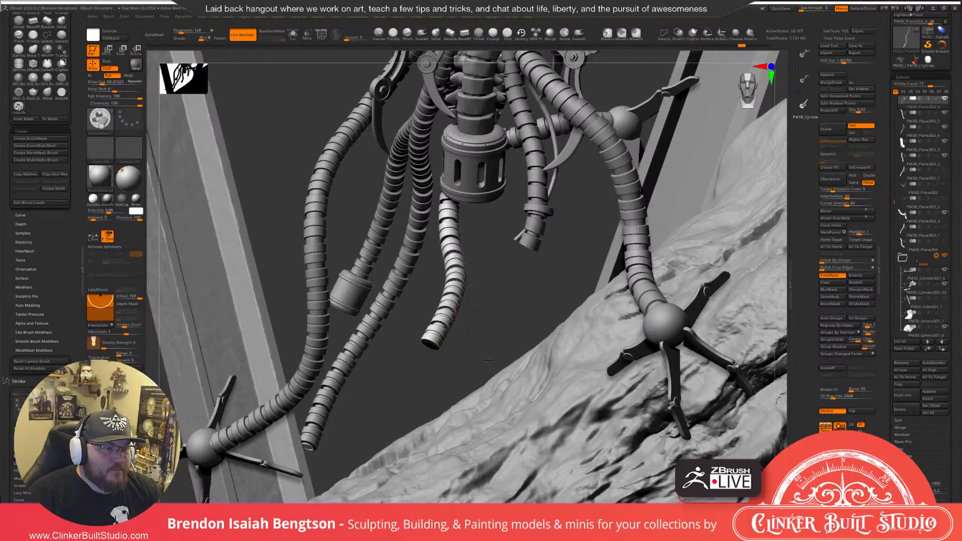
Insert the three-tube tool on the open lower end of the central hanging tentacle and align it with the tentacle.
{"action": "left_click_drag", "start_coordinate": [489, 361], "coordinate": [486, 323], "text": "alt"}
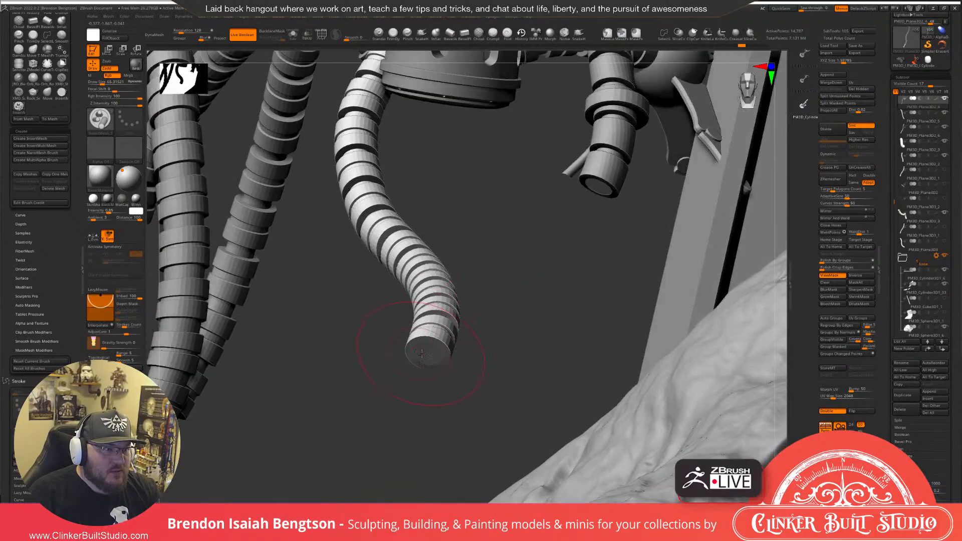
{"action": "left_click_drag", "start_coordinate": [428, 355], "coordinate": [443, 417]}
{"action": "mouse_move", "coordinate": [527, 338]}
{"action": "left_mouse_down"}
{"action": "mouse_move", "coordinate": [524, 368]}
{"action": "mouse_move", "coordinate": [541, 408]}
{"action": "left_mouse_up"}
{"action": "key", "text": "w"}
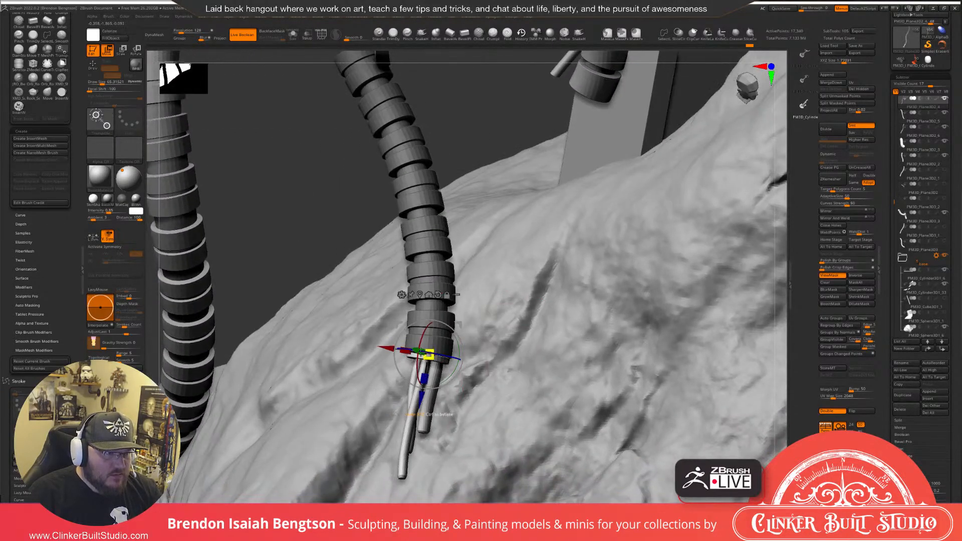
{"action": "left_click_drag", "start_coordinate": [388, 346], "coordinate": [388, 346]}
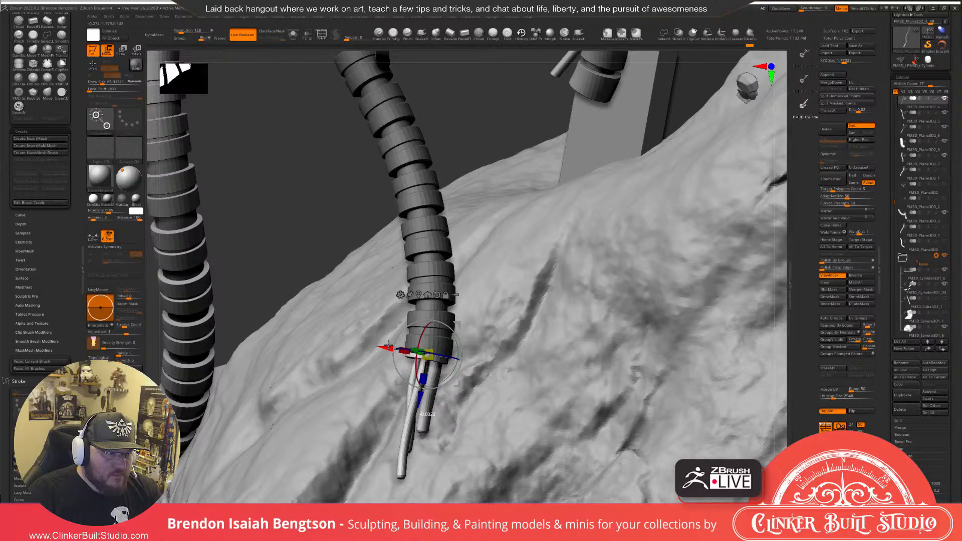
{"action": "key", "text": "q"}
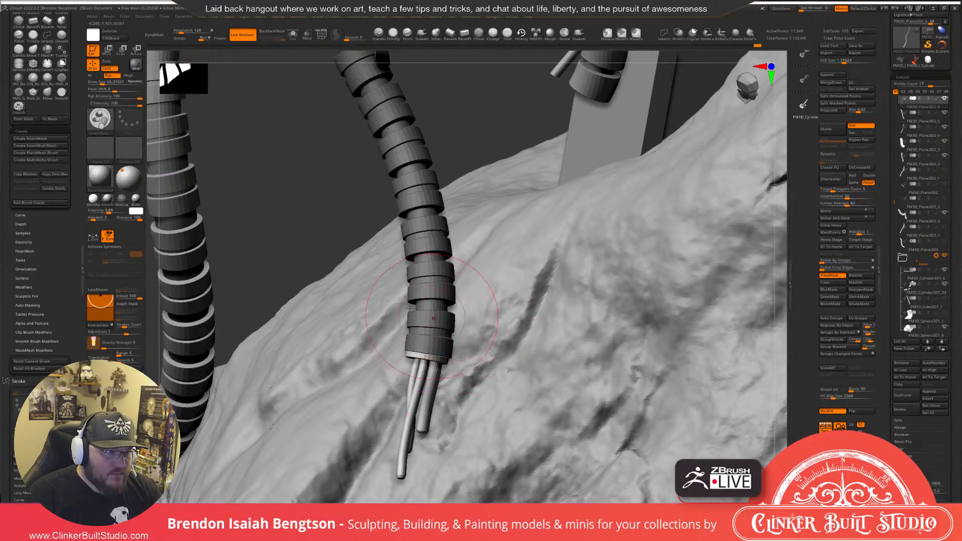
Clear the mask from the tentacle, frame the whole figure and render it with BPR.
{"action": "left_click_drag", "start_coordinate": [328, 211], "coordinate": [305, 76], "text": "alt"}
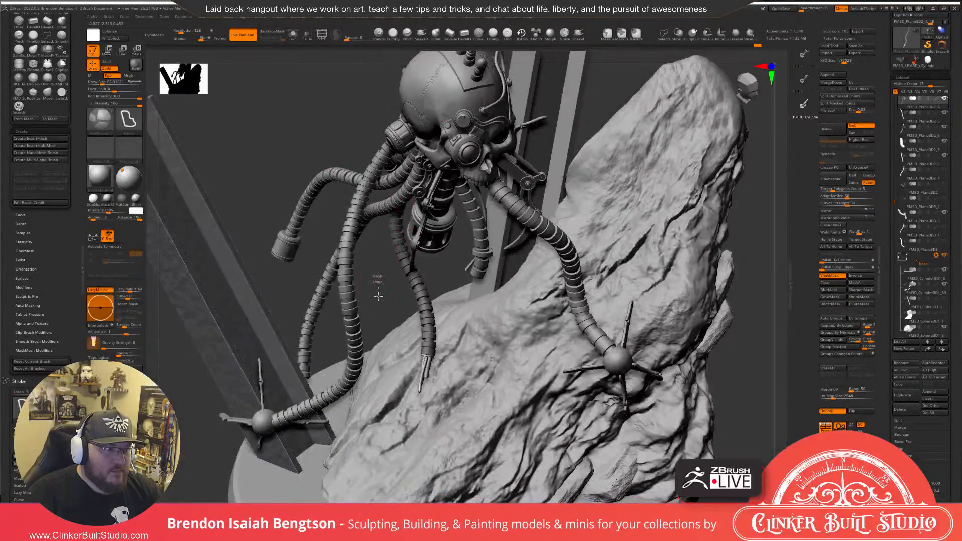
{"action": "left_click_drag", "start_coordinate": [378, 296], "coordinate": [401, 307], "text": "ctrl"}
{"action": "mouse_move", "coordinate": [489, 333]}
{"action": "left_mouse_down"}
{"action": "mouse_move", "coordinate": [488, 361]}
{"action": "mouse_move", "coordinate": [486, 351]}
{"action": "left_mouse_up"}
{"action": "key", "text": "f"}
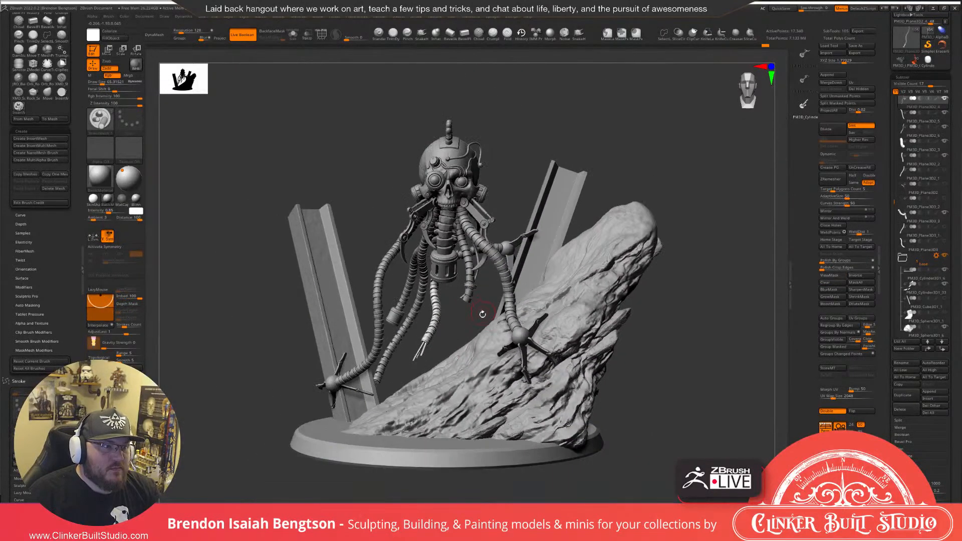
{"action": "mouse_move", "coordinate": [482, 314]}
{"action": "left_mouse_down", "text": "alt"}
{"action": "mouse_move", "coordinate": [476, 351]}
{"action": "mouse_move", "coordinate": [468, 307]}
{"action": "mouse_move", "coordinate": [477, 299]}
{"action": "left_mouse_up", "text": "alt"}
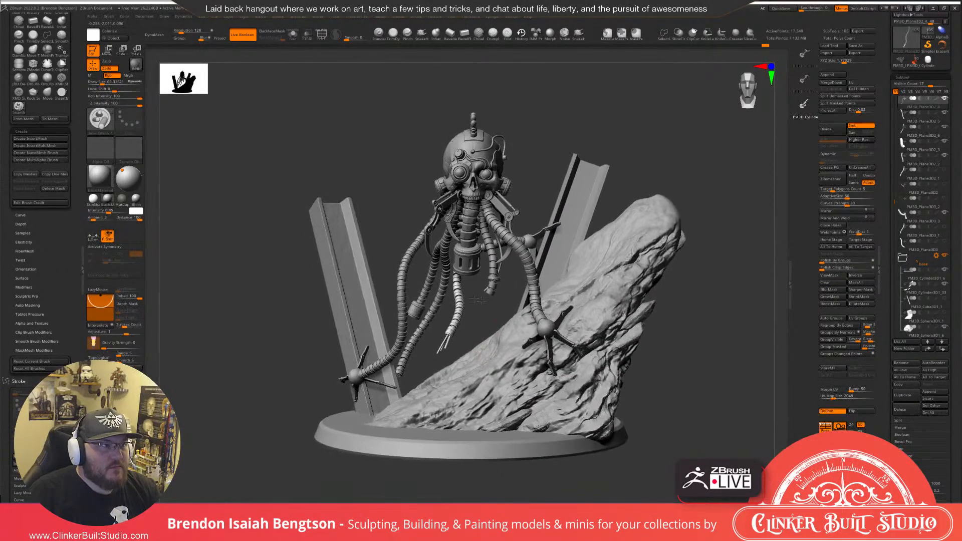
{"action": "left_click", "coordinate": [135, 65]}
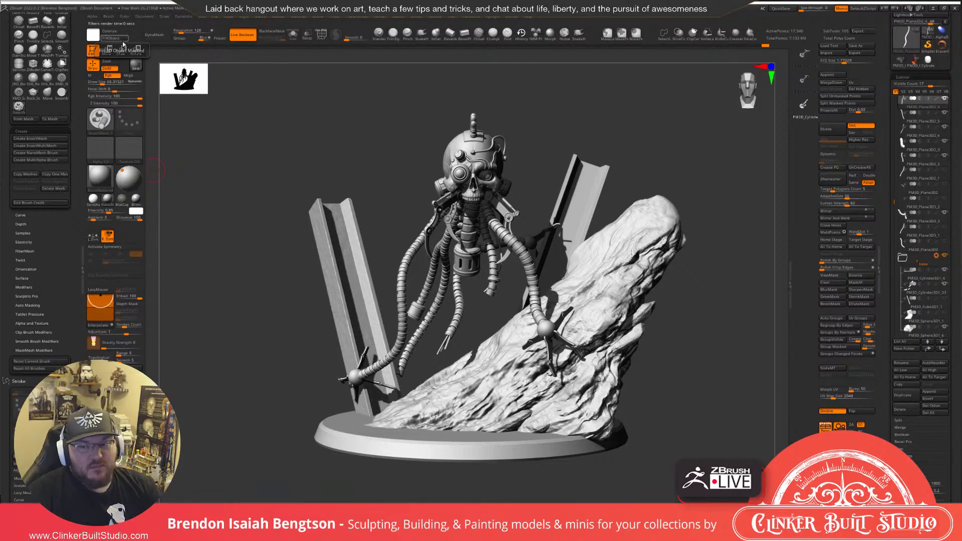
Mask the lowest segments of the central tentacle just above the three tubes, leaving the tubes unmasked.
{"action": "left_click", "coordinate": [706, 163]}
{"action": "mouse_move", "coordinate": [461, 343]}
{"action": "left_mouse_down", "text": "alt"}
{"action": "mouse_move", "coordinate": [428, 370]}
{"action": "mouse_move", "coordinate": [485, 273]}
{"action": "mouse_move", "coordinate": [523, 286]}
{"action": "mouse_move", "coordinate": [444, 253]}
{"action": "left_mouse_up", "text": "alt"}
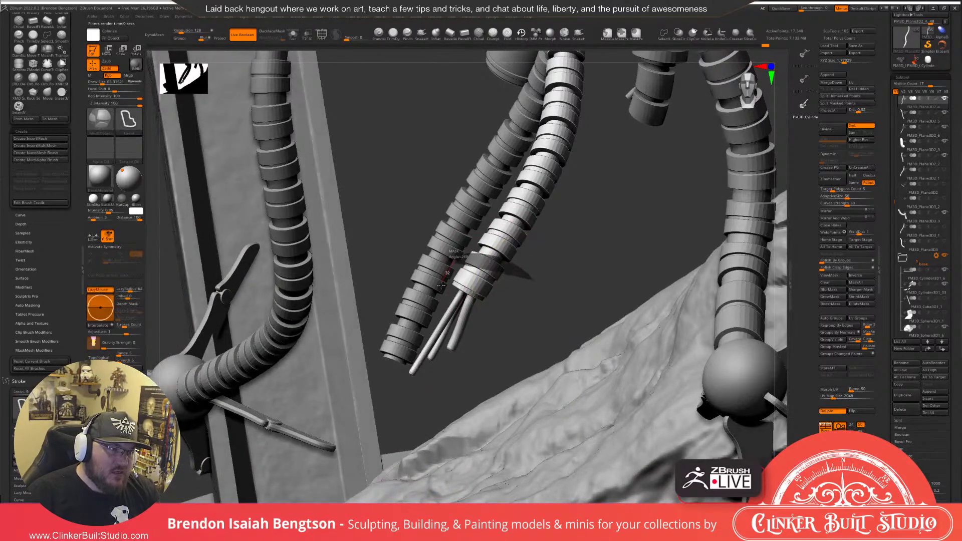
{"action": "mouse_move", "coordinate": [446, 309]}
{"action": "left_mouse_down", "text": "ctrl"}
{"action": "mouse_move", "coordinate": [495, 326]}
{"action": "mouse_move", "coordinate": [511, 313]}
{"action": "left_mouse_up", "text": "ctrl"}
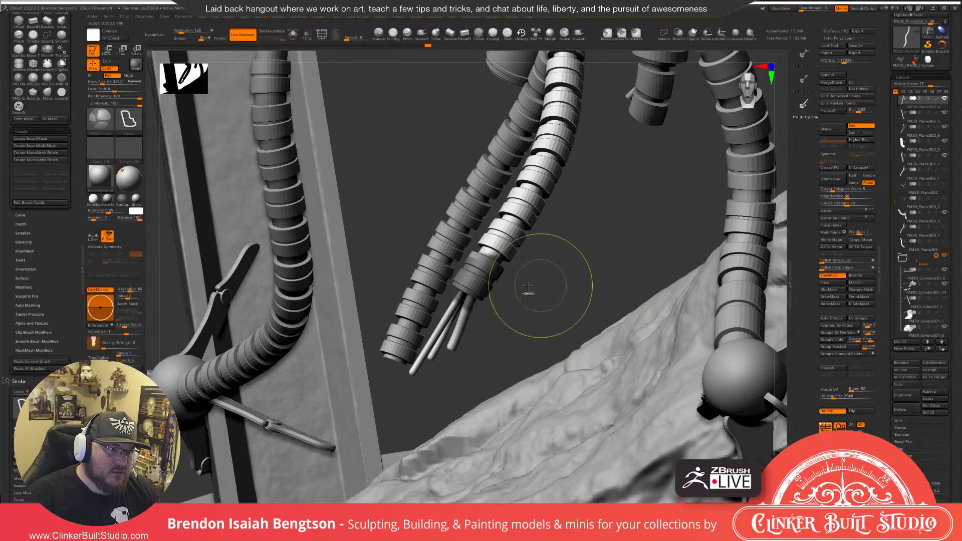
{"action": "left_click", "coordinate": [458, 326], "text": "ctrl"}
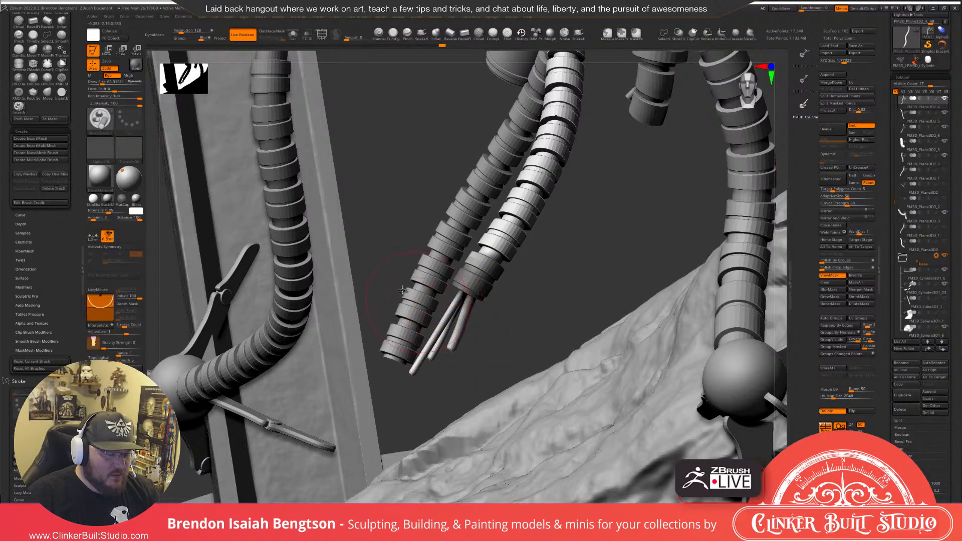
{"action": "key", "text": "w"}
{"action": "key", "text": "q"}
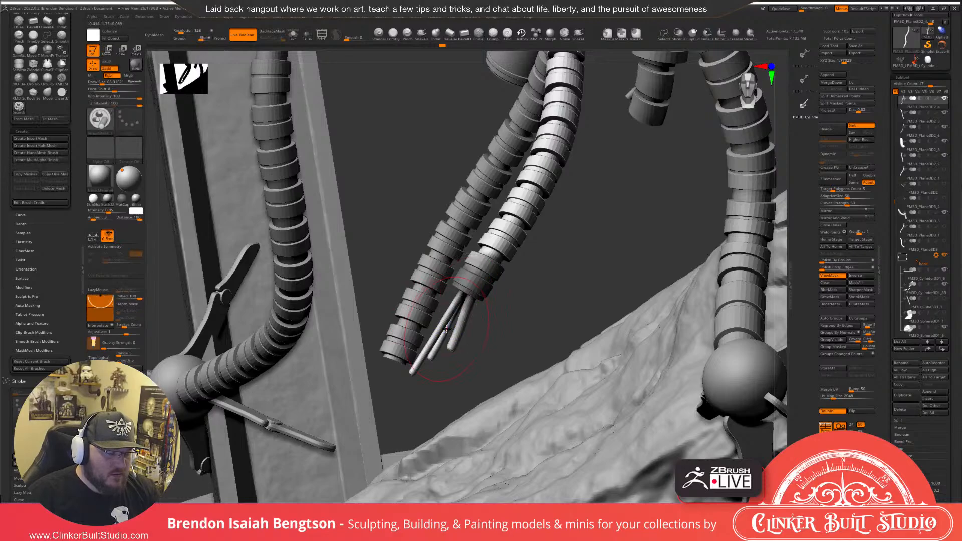
Choose the Move Topological brush and show only the three-tube tentacle in Solo mode.
{"action": "key", "text": "b"}
{"action": "key", "text": "m"}
{"action": "key", "text": "t"}
{"action": "left_click_drag", "start_coordinate": [564, 302], "coordinate": [532, 220], "text": "alt"}
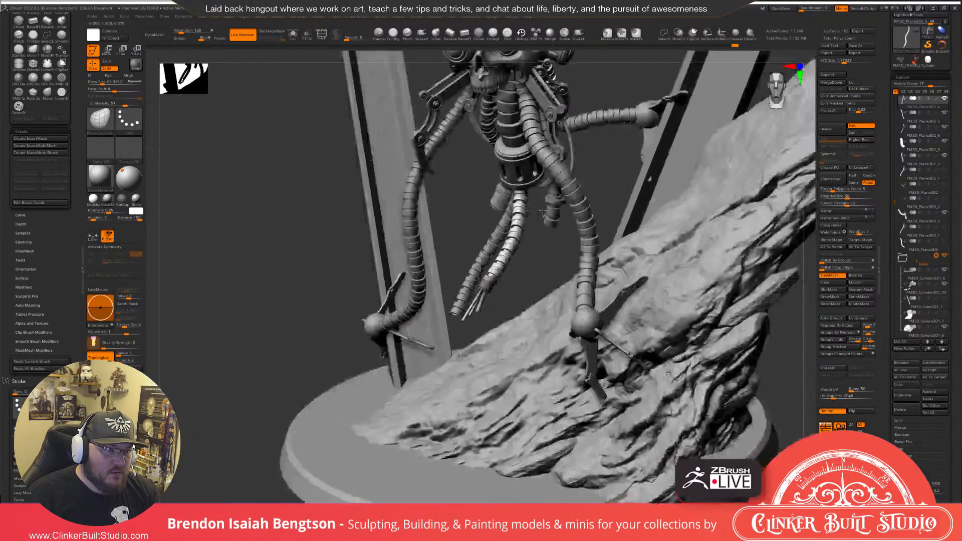
{"action": "key", "text": "alt+s"}
{"action": "left_click_drag", "start_coordinate": [601, 175], "coordinate": [303, 449], "text": "alt"}
{"action": "left_click_drag", "start_coordinate": [369, 349], "coordinate": [426, 239]}
{"action": "left_click_drag", "start_coordinate": [459, 269], "coordinate": [470, 410], "text": "alt"}
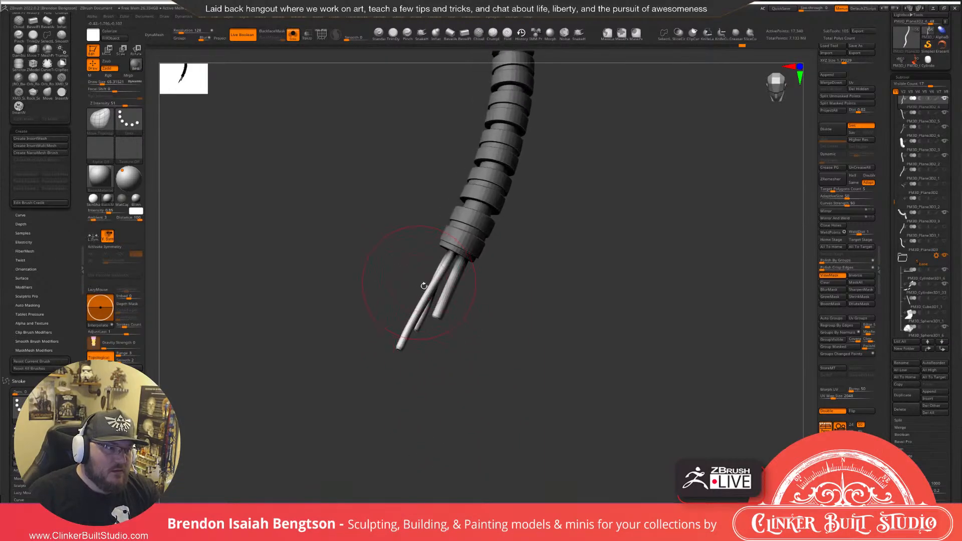
Resize the brush and bend the longest tube into a soft downward curve, undoing the stray move of the neighbouring tube.
{"action": "key", "text": "space"}
{"action": "left_click_drag", "start_coordinate": [424, 285], "coordinate": [434, 282]}
{"action": "left_click_drag", "start_coordinate": [390, 321], "coordinate": [398, 285]}
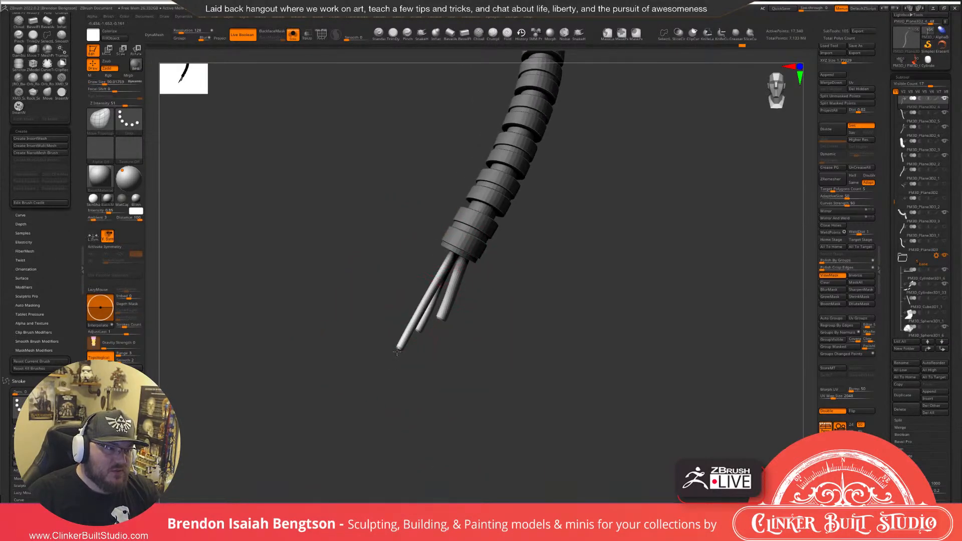
{"action": "left_click_drag", "start_coordinate": [430, 369], "coordinate": [444, 376]}
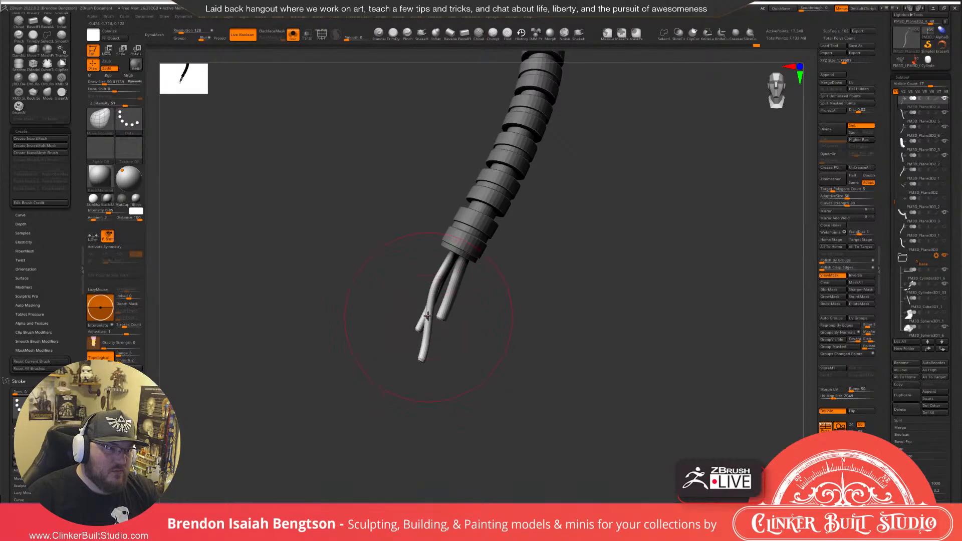
{"action": "key", "text": "space"}
{"action": "left_click_drag", "start_coordinate": [428, 316], "coordinate": [423, 321]}
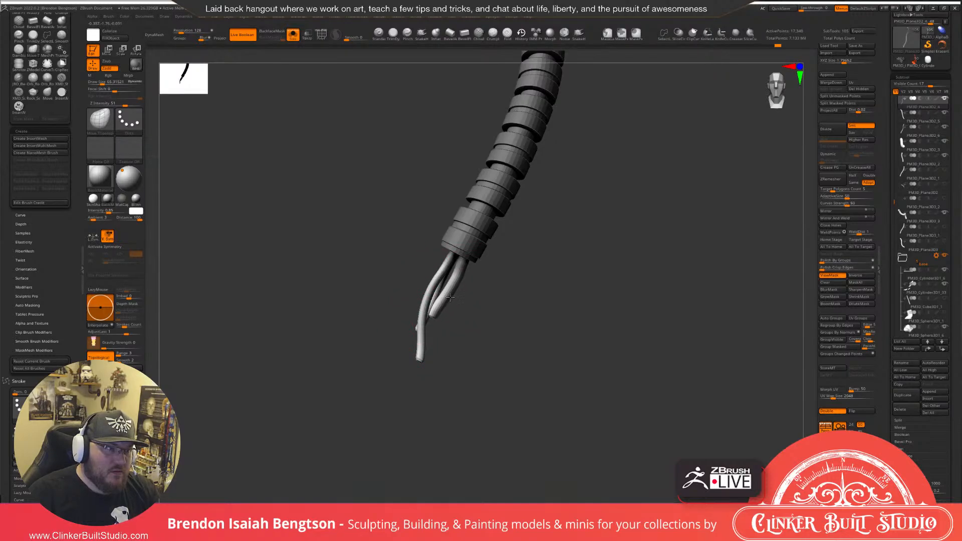
{"action": "key", "text": "ctrl+z"}
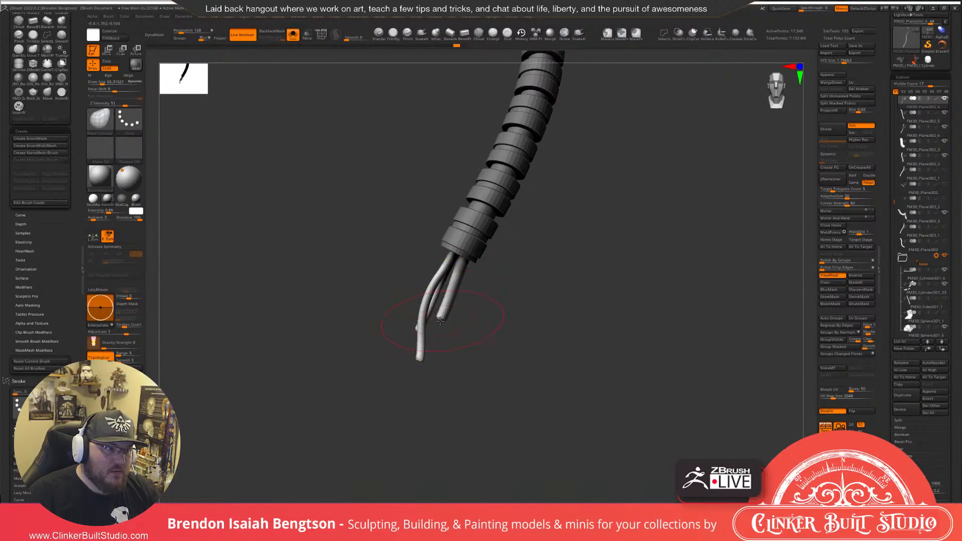
Bend one of the shorter tubes outward so it separates from the longest tube.
{"action": "left_click_drag", "start_coordinate": [443, 324], "coordinate": [497, 358]}
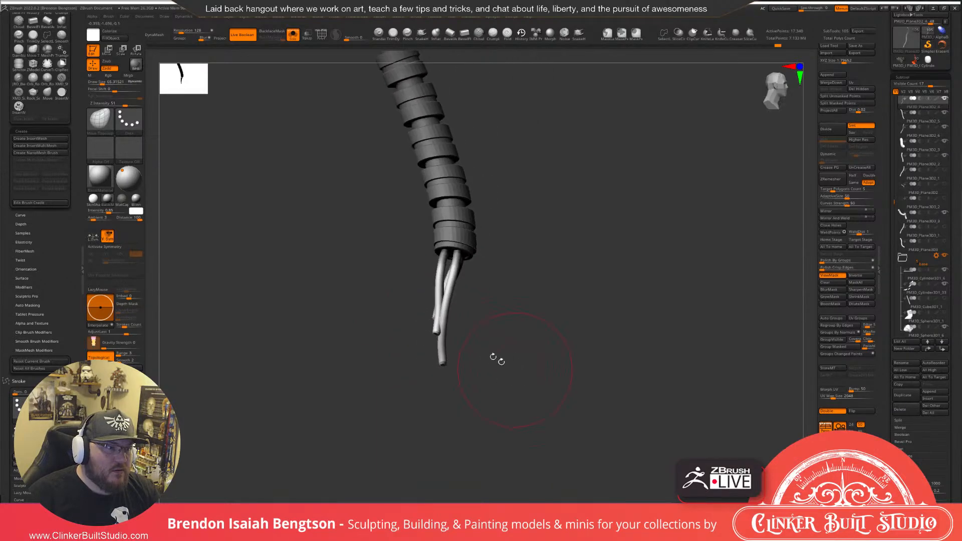
{"action": "left_click_drag", "start_coordinate": [421, 326], "coordinate": [426, 328]}
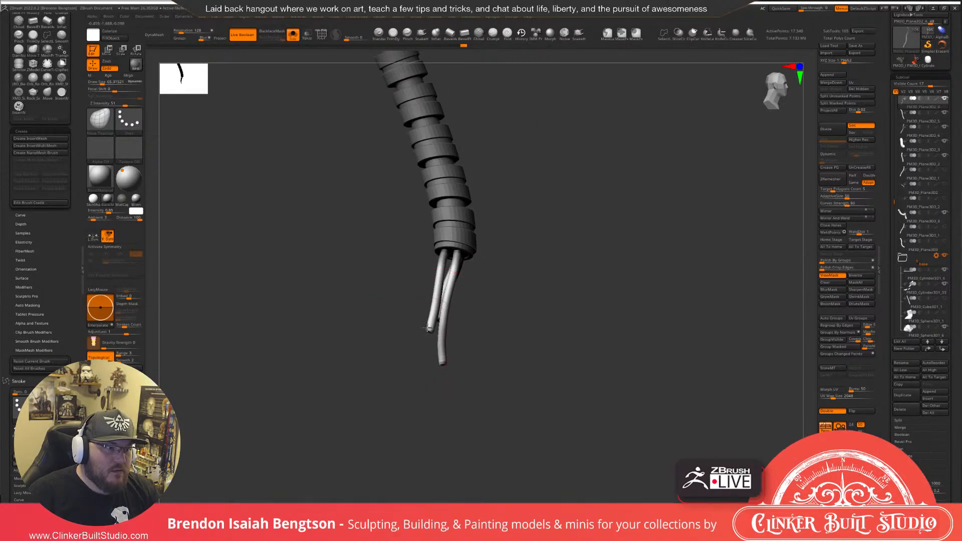
{"action": "mouse_move", "coordinate": [420, 326]}
{"action": "right_mouse_down"}
{"action": "mouse_move", "coordinate": [409, 327]}
{"action": "mouse_move", "coordinate": [417, 326]}
{"action": "right_mouse_up"}
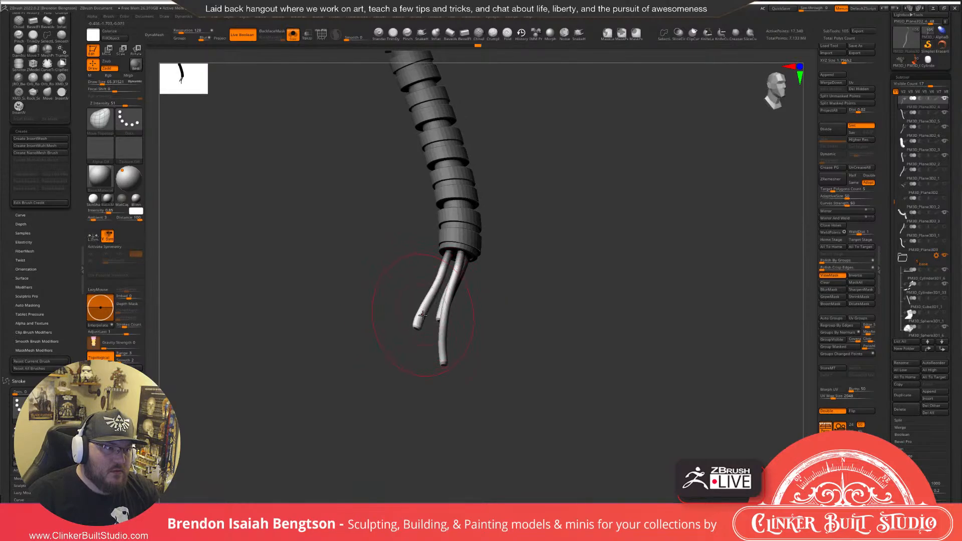
{"action": "mouse_move", "coordinate": [427, 315]}
{"action": "right_mouse_down"}
{"action": "mouse_move", "coordinate": [395, 337]}
{"action": "mouse_move", "coordinate": [427, 296]}
{"action": "mouse_move", "coordinate": [420, 249]}
{"action": "right_mouse_up"}
{"action": "mouse_move", "coordinate": [501, 307]}
{"action": "right_mouse_down"}
{"action": "mouse_move", "coordinate": [512, 306]}
{"action": "mouse_move", "coordinate": [504, 341]}
{"action": "right_mouse_up"}
{"action": "right_click_drag", "start_coordinate": [577, 311], "coordinate": [597, 298]}
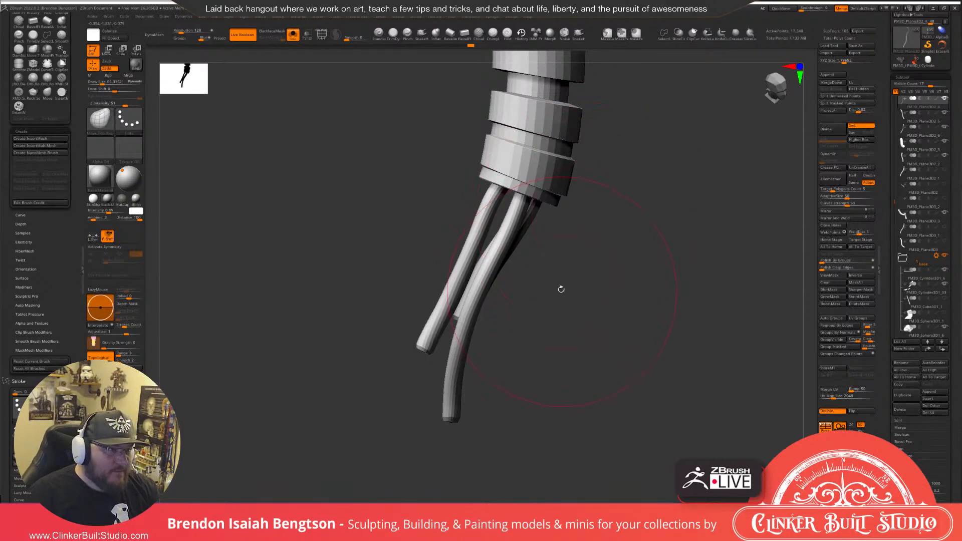
Turn on the polyframe display and split the tentacle and its tubes into separate polygroups with Auto Groups.
{"action": "left_click", "coordinate": [477, 221], "text": "ctrl+shift"}
{"action": "left_click", "coordinate": [478, 221], "text": "ctrl+shift"}
{"action": "left_click", "coordinate": [478, 221], "text": "ctrl+shift"}
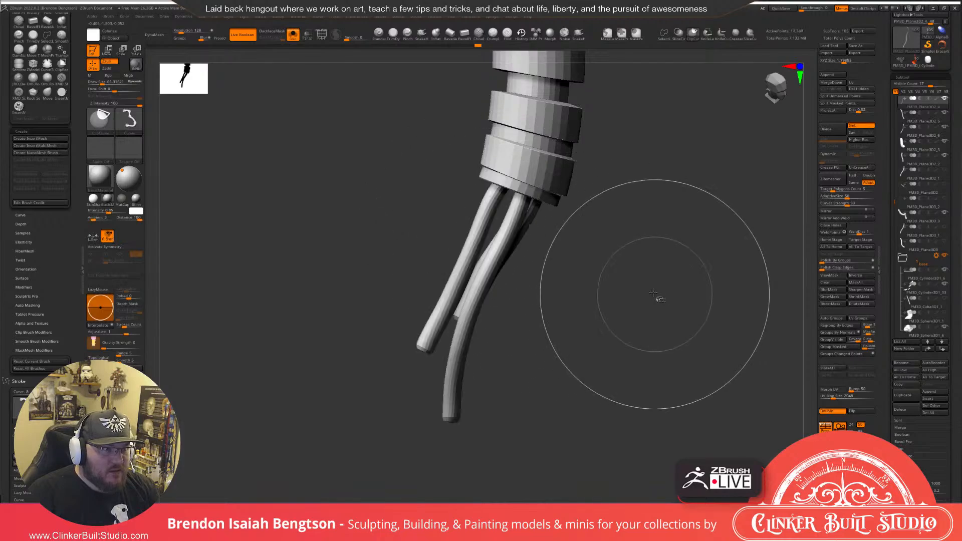
{"action": "key", "text": "shift+f"}
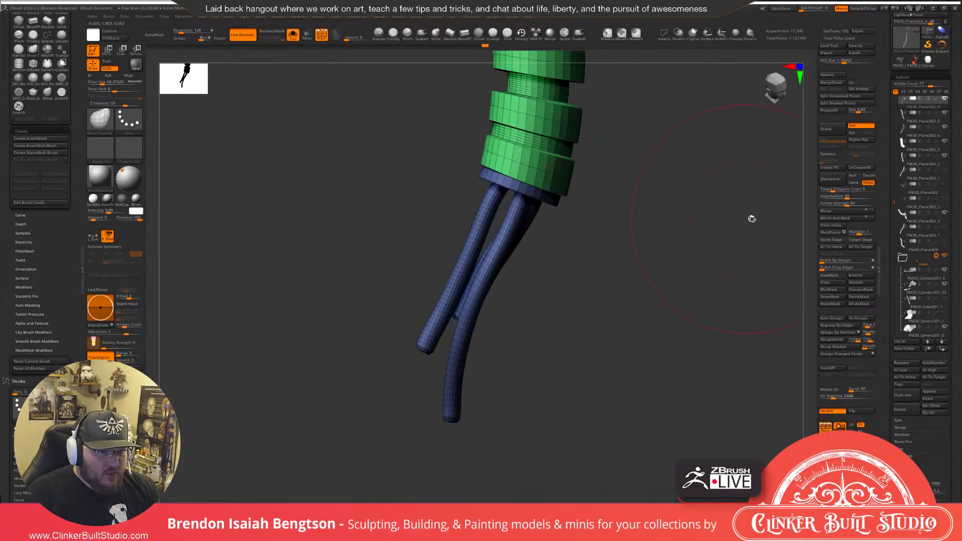
{"action": "left_click", "coordinate": [826, 317]}
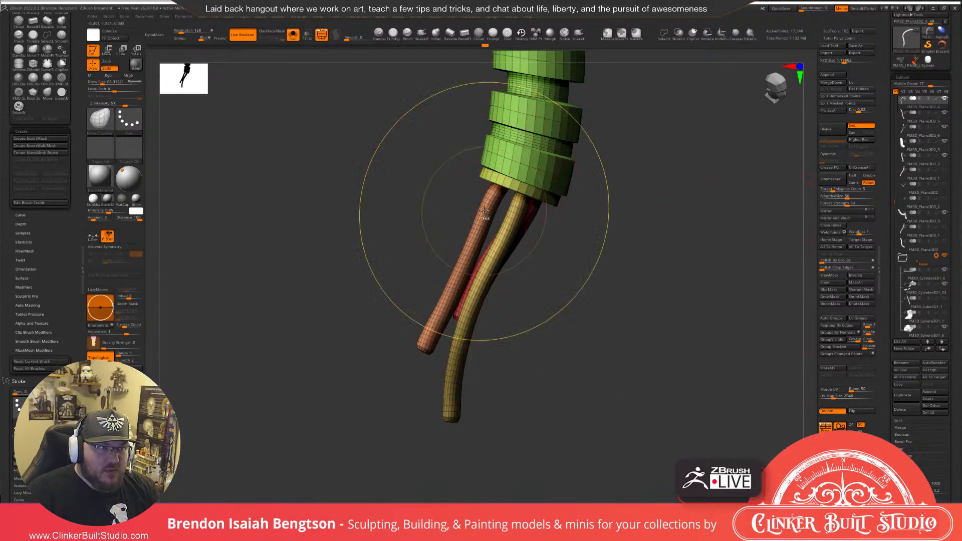
Mask everything on the tentacle except the straight outer tube, and activate the transform gizmo.
{"action": "left_click", "coordinate": [476, 241], "text": "ctrl+shift"}
{"action": "mouse_move", "coordinate": [569, 172]}
{"action": "left_mouse_down", "text": "ctrl"}
{"action": "mouse_move", "coordinate": [316, 268]}
{"action": "mouse_move", "coordinate": [573, 391]}
{"action": "left_mouse_up", "text": "ctrl"}
{"action": "left_click", "coordinate": [697, 251], "text": "ctrl+shift"}
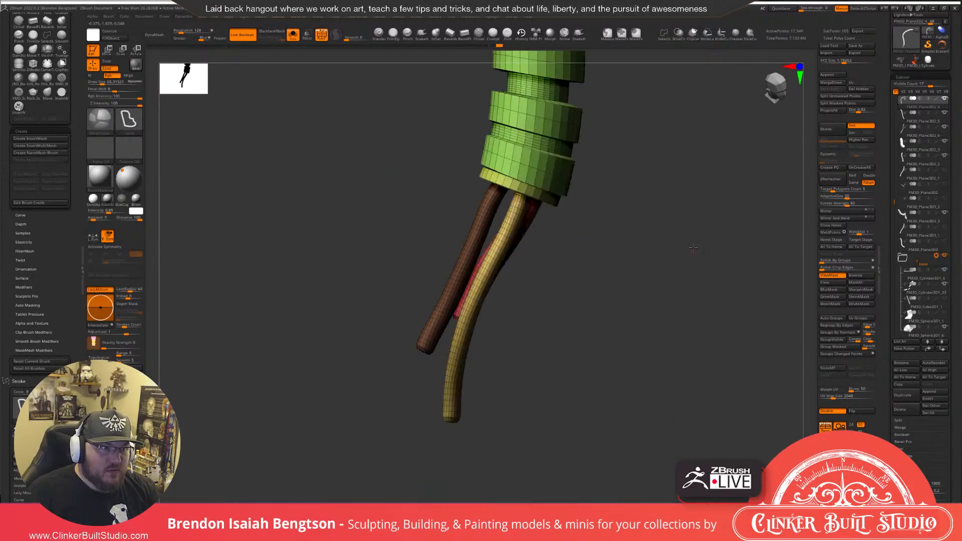
{"action": "left_click", "coordinate": [679, 253], "text": "ctrl"}
{"action": "key", "text": "w"}
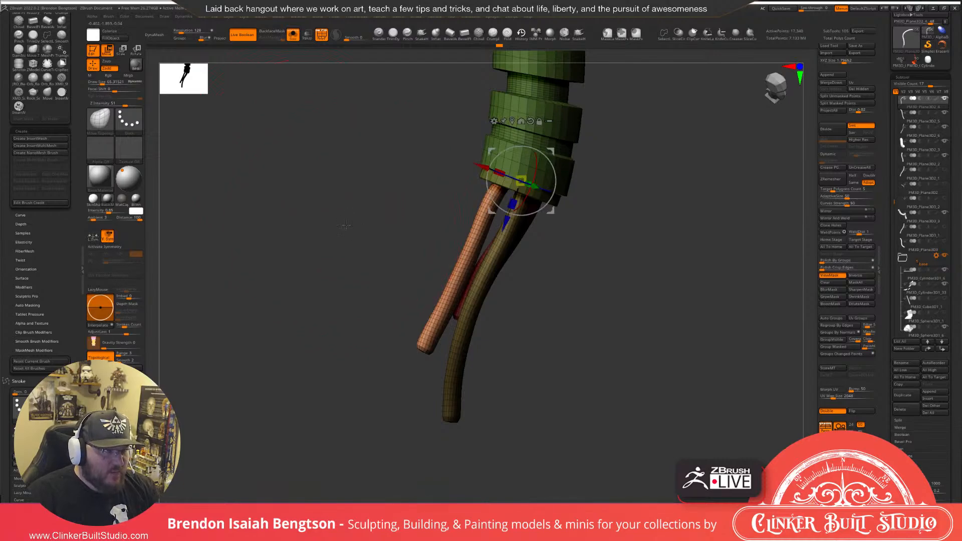
Apply a Bend Curve deformer to the unmasked straight outer tube and curl its free end outward in a smooth arc.
{"action": "left_click", "coordinate": [494, 121]}
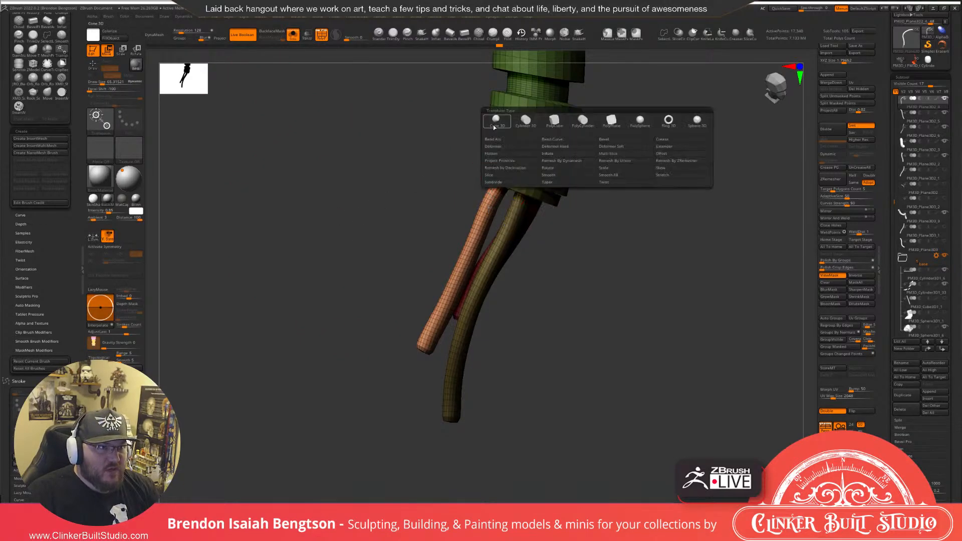
{"action": "left_click", "coordinate": [560, 139]}
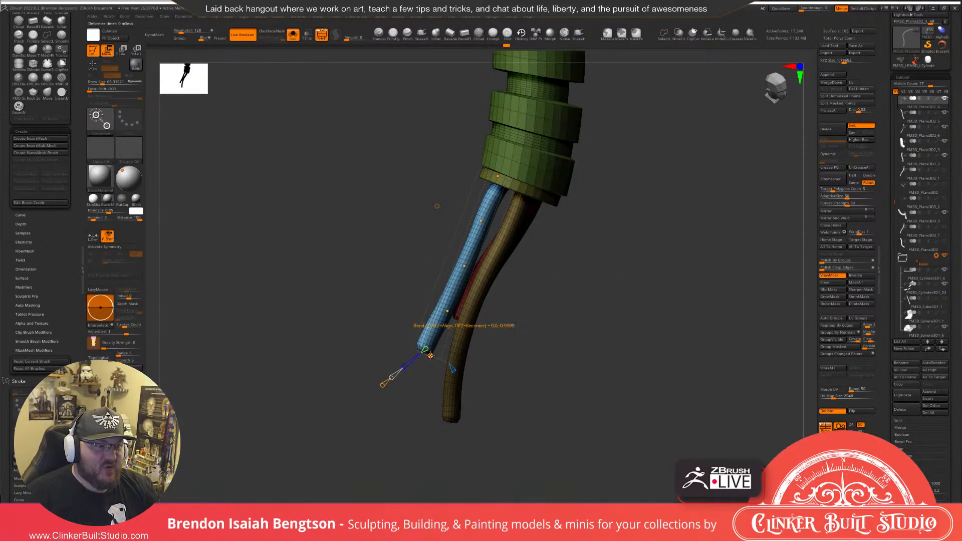
{"action": "left_click_drag", "start_coordinate": [429, 355], "coordinate": [432, 304]}
{"action": "left_click_drag", "start_coordinate": [415, 347], "coordinate": [383, 321]}
{"action": "left_click_drag", "start_coordinate": [434, 304], "coordinate": [425, 296]}
{"action": "left_click_drag", "start_coordinate": [461, 264], "coordinate": [459, 262]}
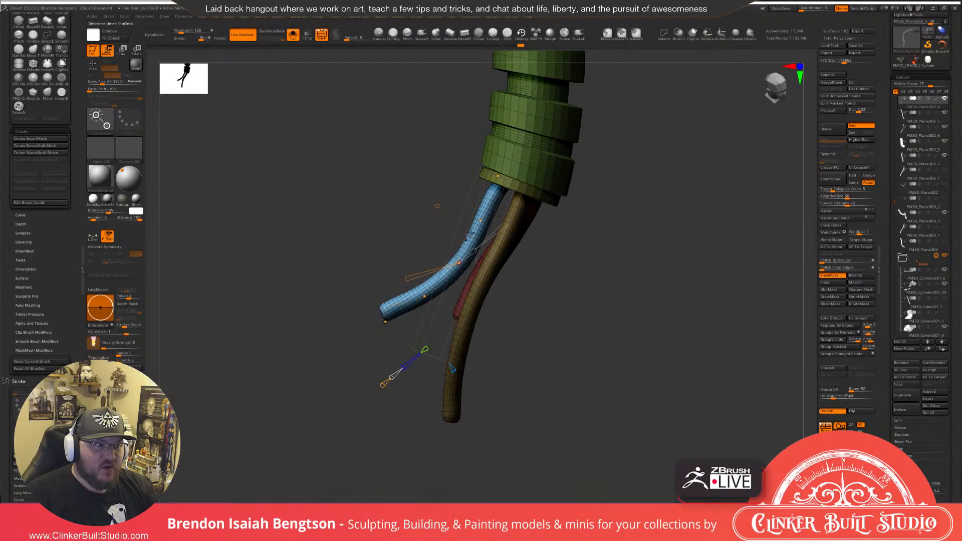
{"action": "left_click_drag", "start_coordinate": [480, 221], "coordinate": [482, 222]}
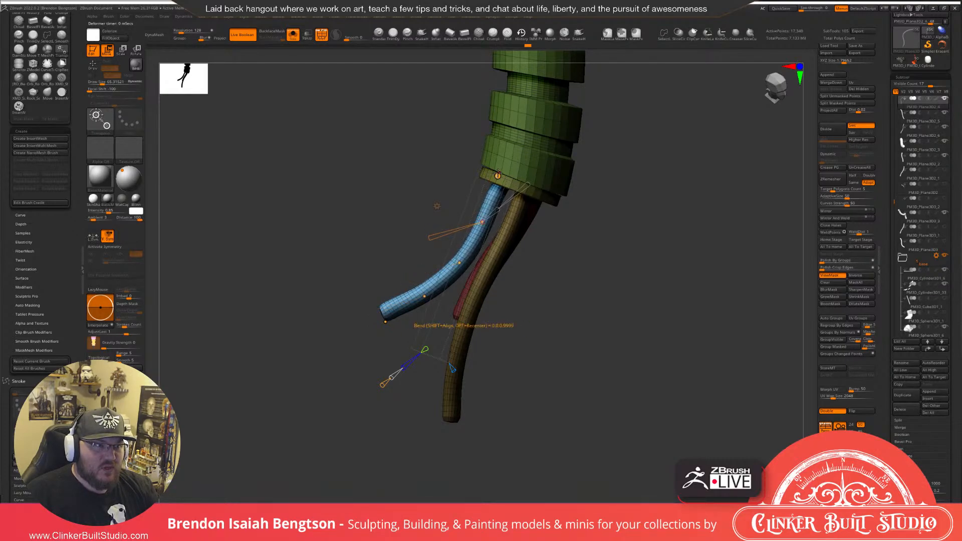
{"action": "left_click_drag", "start_coordinate": [498, 174], "coordinate": [493, 172]}
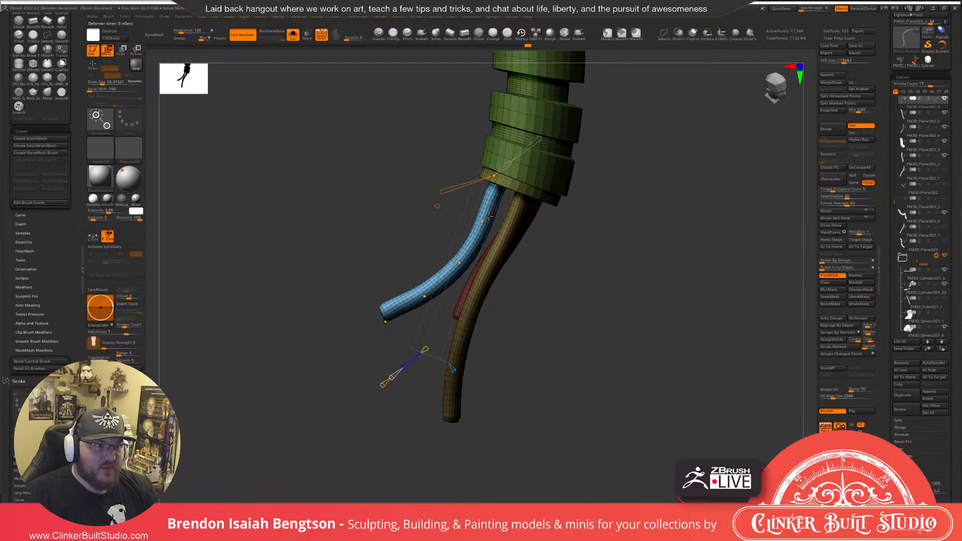
{"action": "left_click_drag", "start_coordinate": [482, 221], "coordinate": [483, 221]}
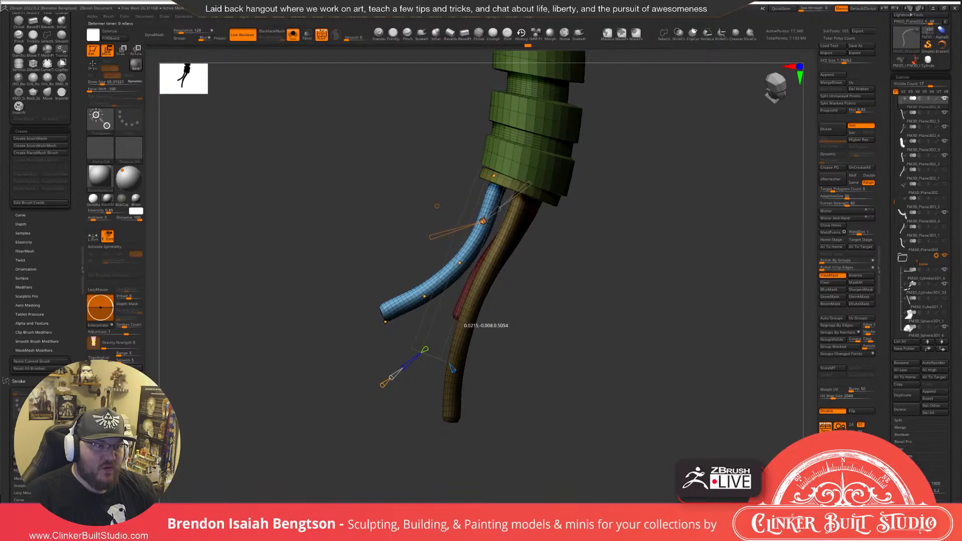
Clear the tentacle's mask, accept the Bend Curve deformation on the outer tube and return to draw mode.
{"action": "mouse_move", "coordinate": [589, 291]}
{"action": "left_mouse_down"}
{"action": "mouse_move", "coordinate": [676, 256]}
{"action": "mouse_move", "coordinate": [546, 269]}
{"action": "mouse_move", "coordinate": [591, 290]}
{"action": "mouse_move", "coordinate": [586, 264]}
{"action": "mouse_move", "coordinate": [606, 257]}
{"action": "mouse_move", "coordinate": [609, 297]}
{"action": "left_mouse_up"}
{"action": "key", "text": "q"}
{"action": "key", "text": "w"}
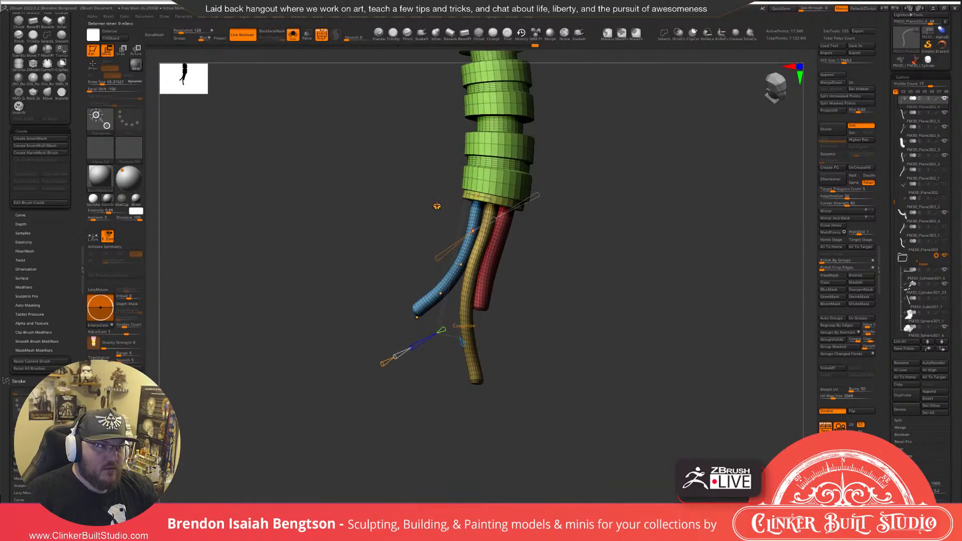
{"action": "left_click", "coordinate": [437, 207]}
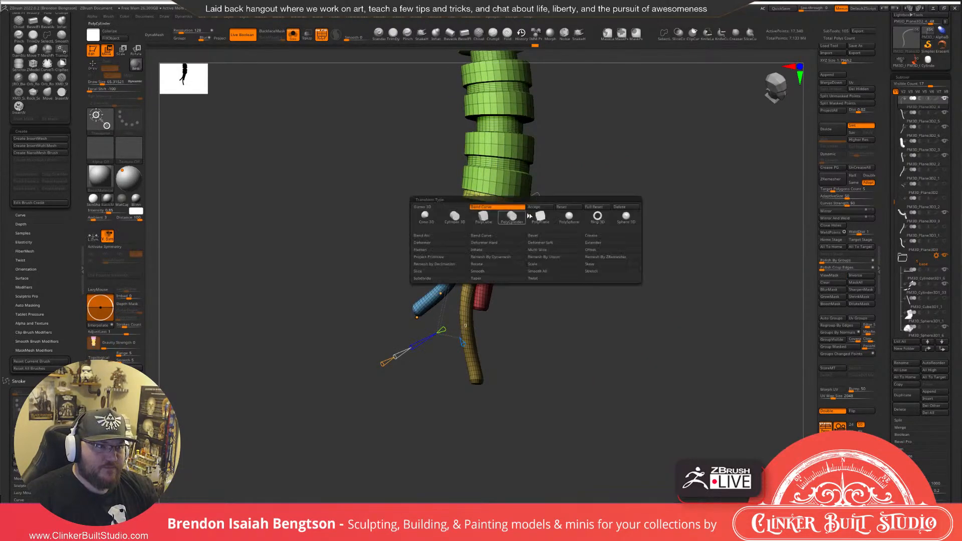
{"action": "left_click", "coordinate": [546, 209]}
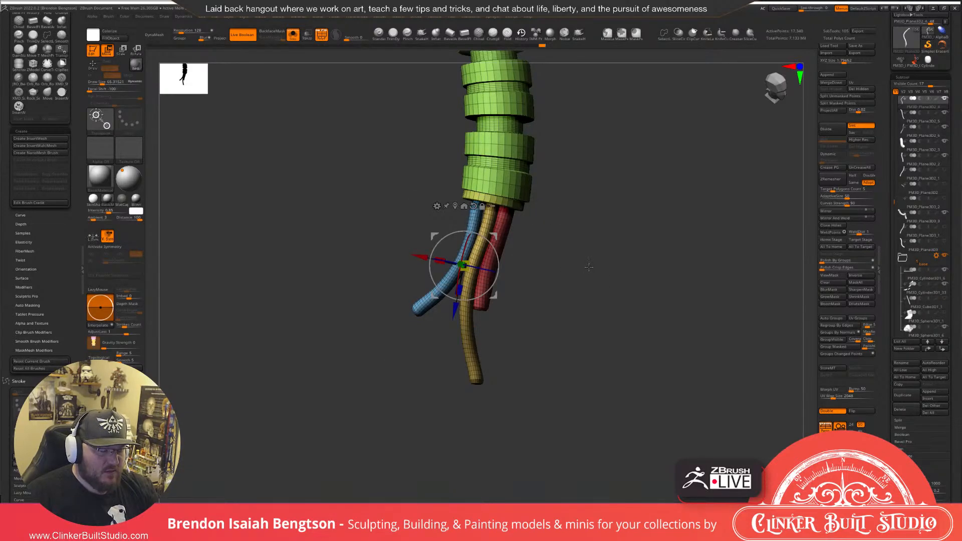
{"action": "key", "text": "q"}
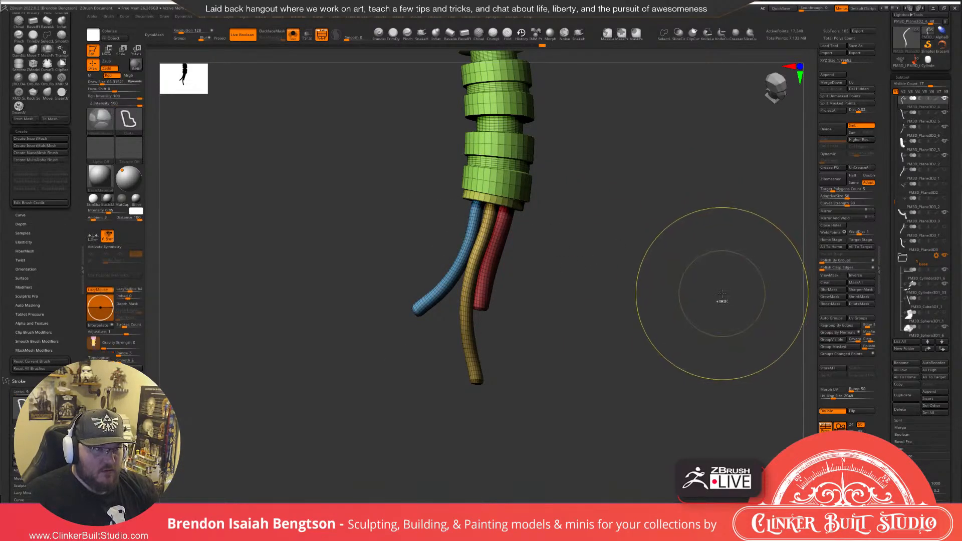
Turn off the polyframe display and bring the rest of the figure back into view around the three-tube tentacle.
{"action": "left_click_drag", "start_coordinate": [641, 342], "coordinate": [620, 234], "text": "alt"}
{"action": "key", "text": "shift+f"}
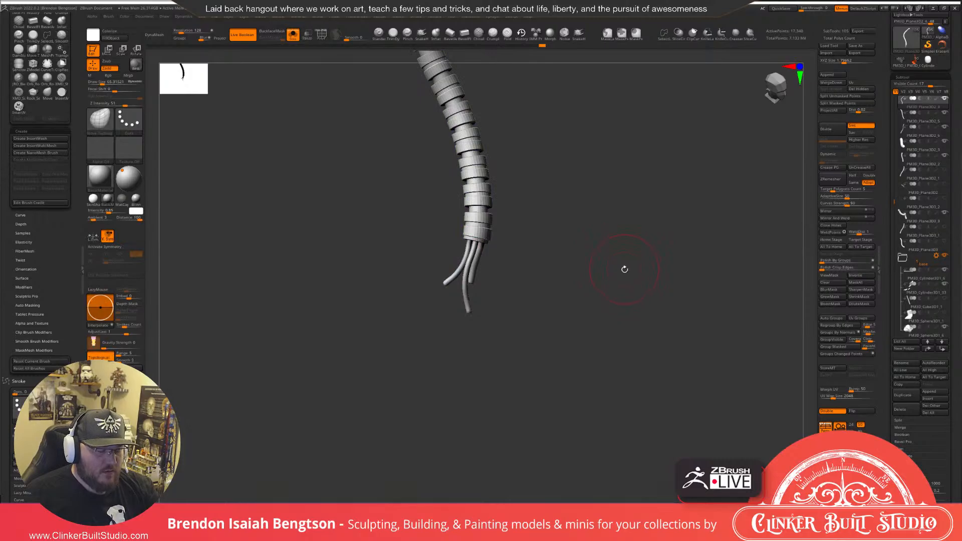
{"action": "key", "text": "alt+s"}
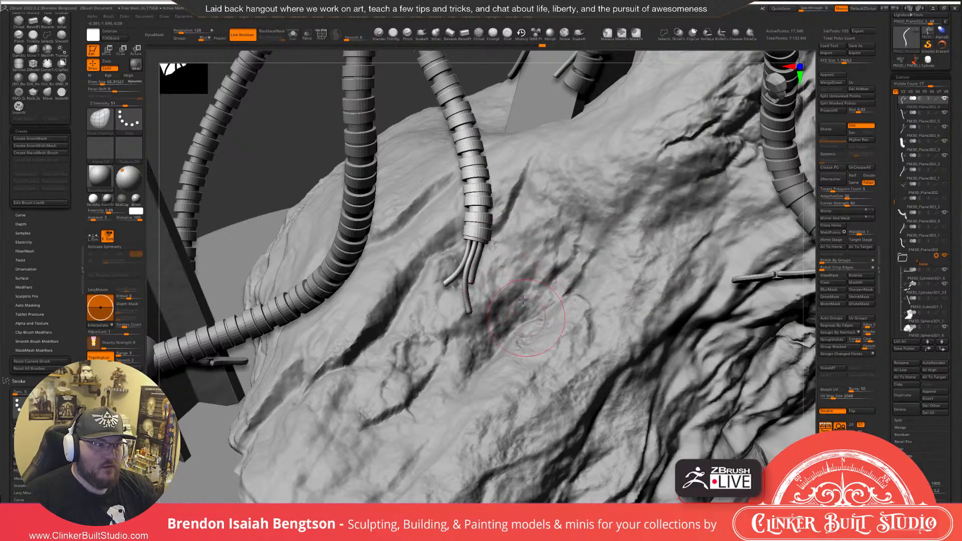
{"action": "mouse_move", "coordinate": [534, 321]}
{"action": "left_mouse_down"}
{"action": "mouse_move", "coordinate": [512, 291]}
{"action": "mouse_move", "coordinate": [513, 247]}
{"action": "mouse_move", "coordinate": [527, 219]}
{"action": "mouse_move", "coordinate": [490, 315]}
{"action": "mouse_move", "coordinate": [541, 384]}
{"action": "mouse_move", "coordinate": [516, 325]}
{"action": "left_mouse_up"}
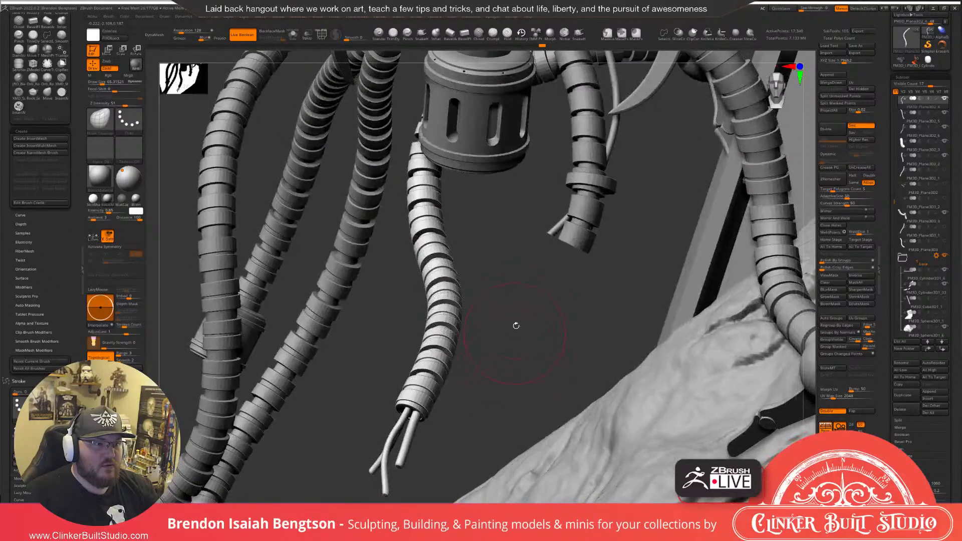
Isolate the short tentacle with the wide collar, delete its hidden geometry and close the hole at its open end.
{"action": "left_click_drag", "start_coordinate": [576, 240], "coordinate": [601, 243]}
{"action": "left_click", "coordinate": [572, 242], "text": "alt"}
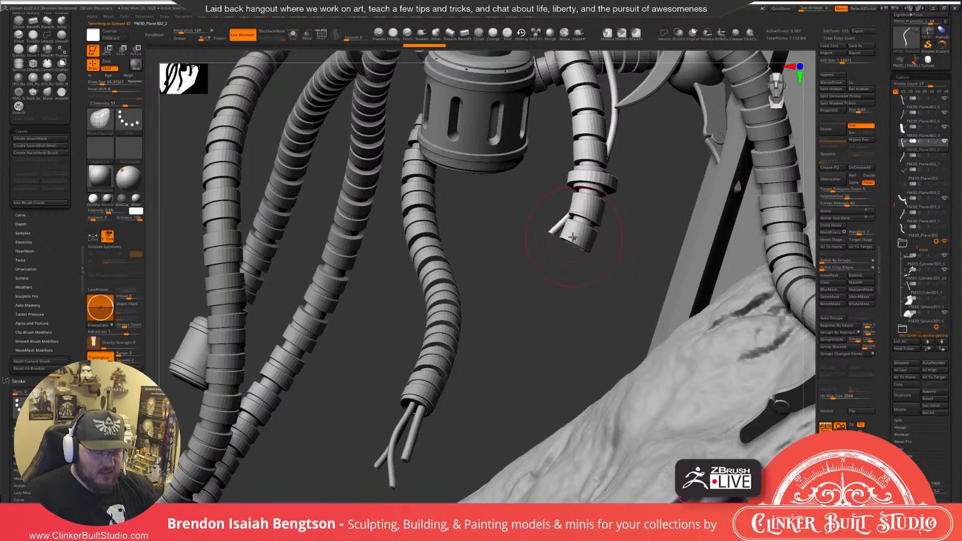
{"action": "key", "text": "alt+s"}
{"action": "left_click_drag", "start_coordinate": [577, 257], "coordinate": [604, 201]}
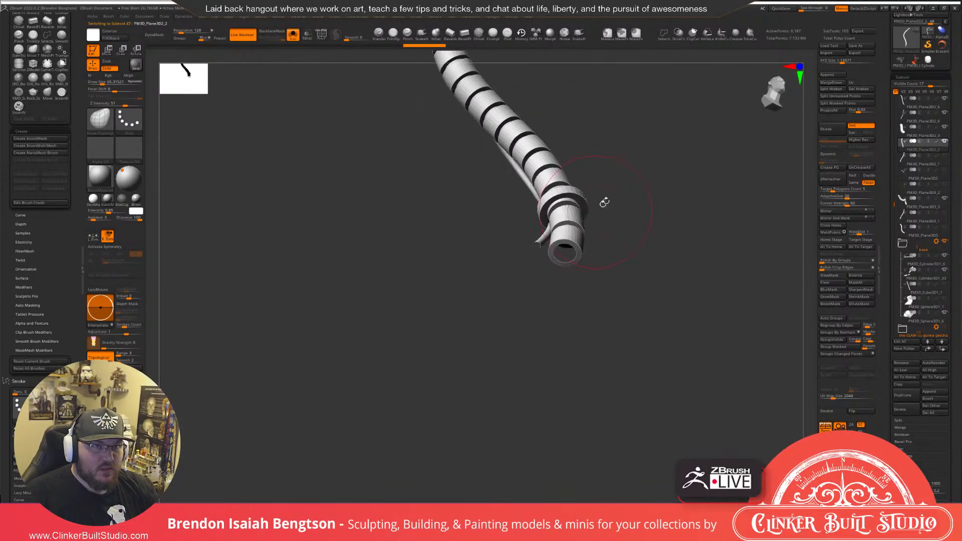
{"action": "left_click", "coordinate": [863, 89]}
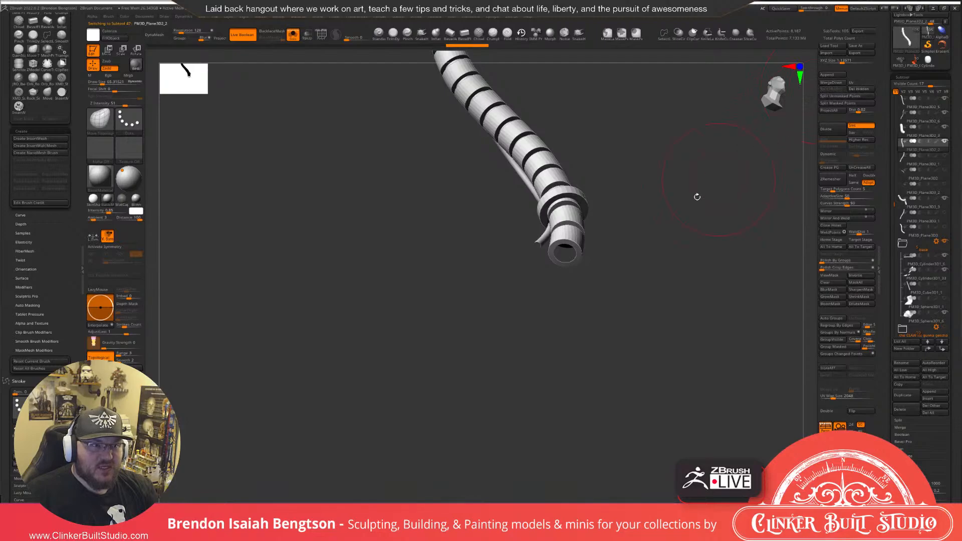
{"action": "left_click_drag", "start_coordinate": [694, 208], "coordinate": [781, 186], "text": "alt"}
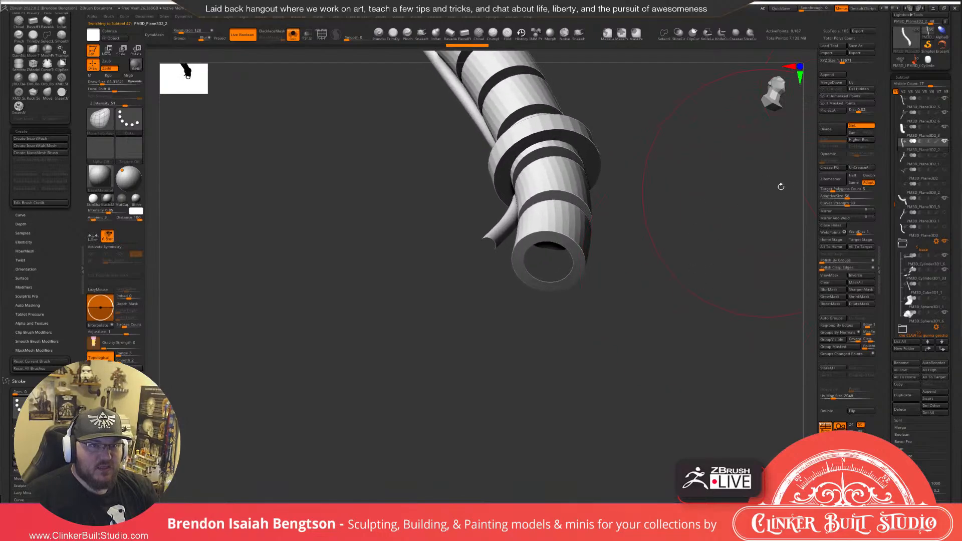
{"action": "left_click", "coordinate": [829, 227]}
{"action": "left_click_drag", "start_coordinate": [672, 266], "coordinate": [661, 273]}
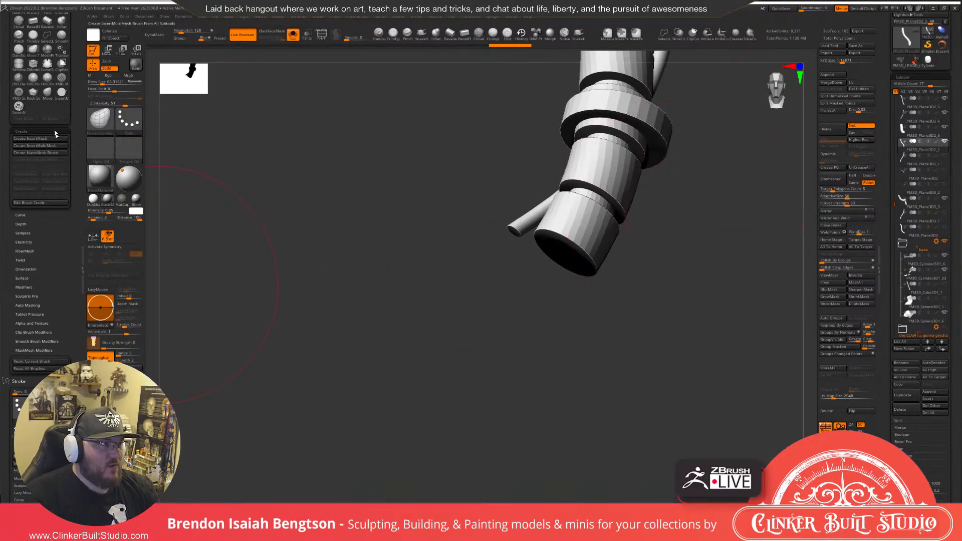
Insert the claw tool with the InsertMesh brush on the tentacle's capped end, undoing the first attempt and redrawing it larger with the whole figure shown.
{"action": "left_click", "coordinate": [19, 107]}
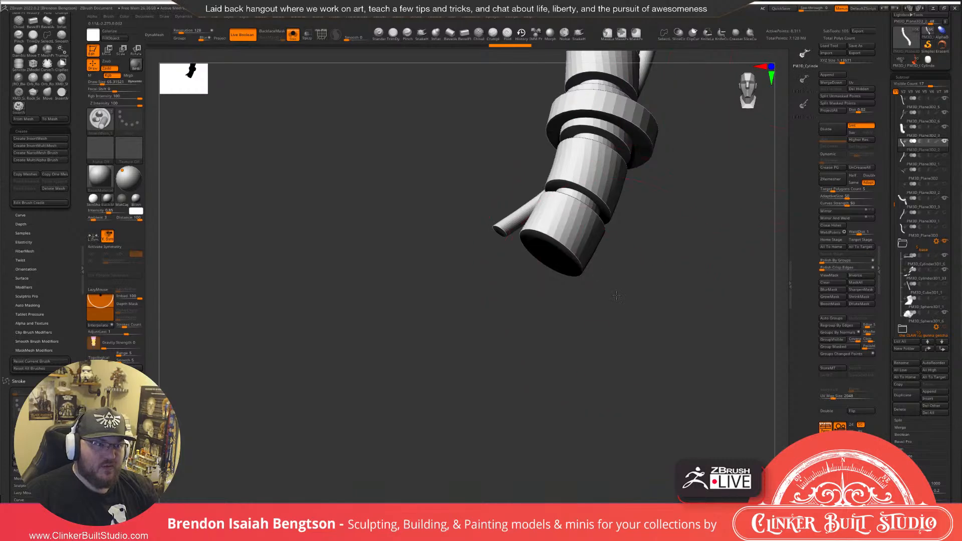
{"action": "mouse_move", "coordinate": [617, 296]}
{"action": "left_mouse_down"}
{"action": "mouse_move", "coordinate": [541, 264]}
{"action": "mouse_move", "coordinate": [545, 324]}
{"action": "left_mouse_up"}
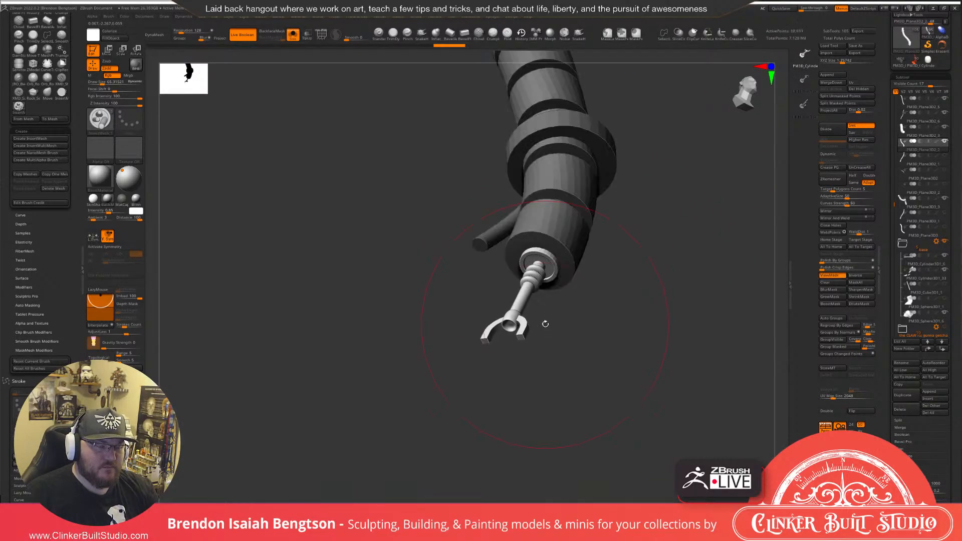
{"action": "key", "text": "ctrl+z"}
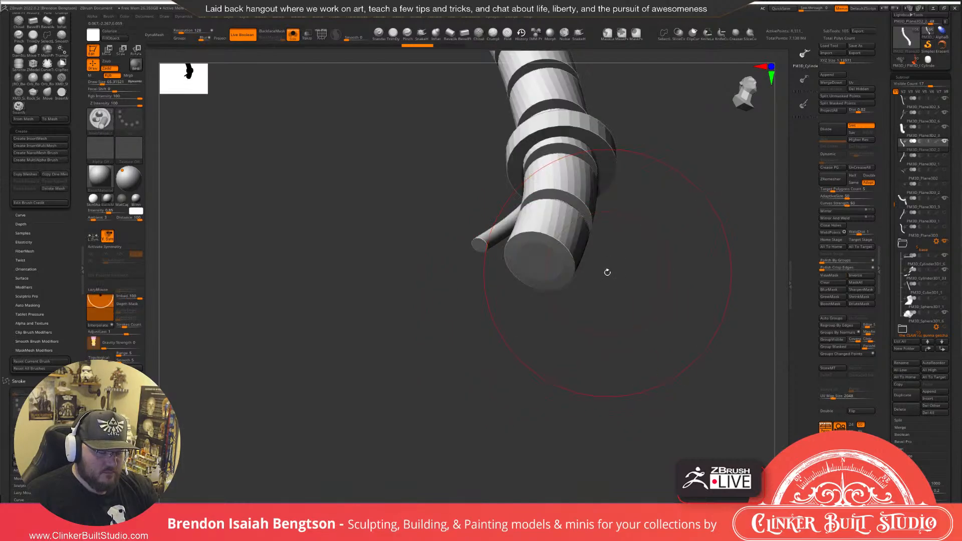
{"action": "key", "text": "alt+shift+s"}
{"action": "key", "text": "alt+shift+s"}
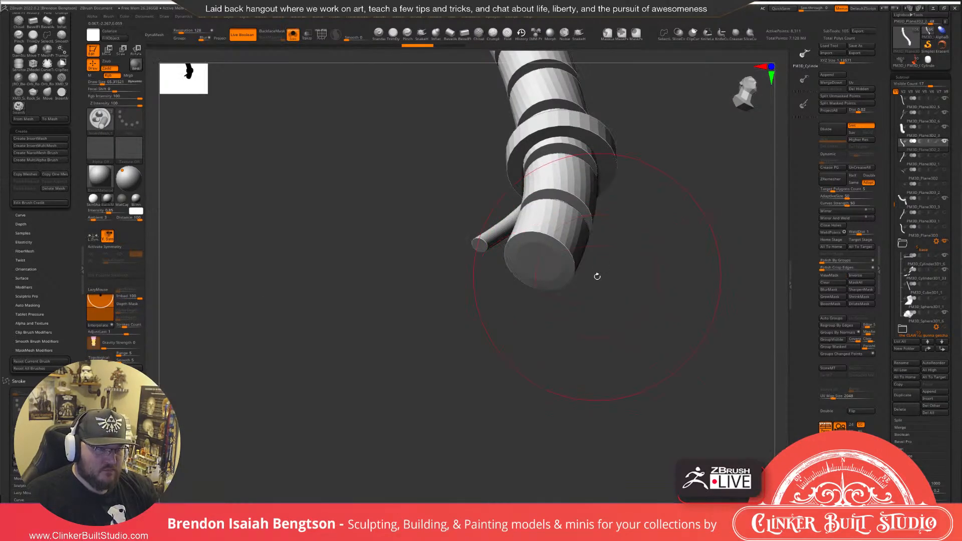
{"action": "left_click_drag", "start_coordinate": [597, 276], "coordinate": [599, 255]}
{"action": "left_click_drag", "start_coordinate": [458, 163], "coordinate": [458, 180]}
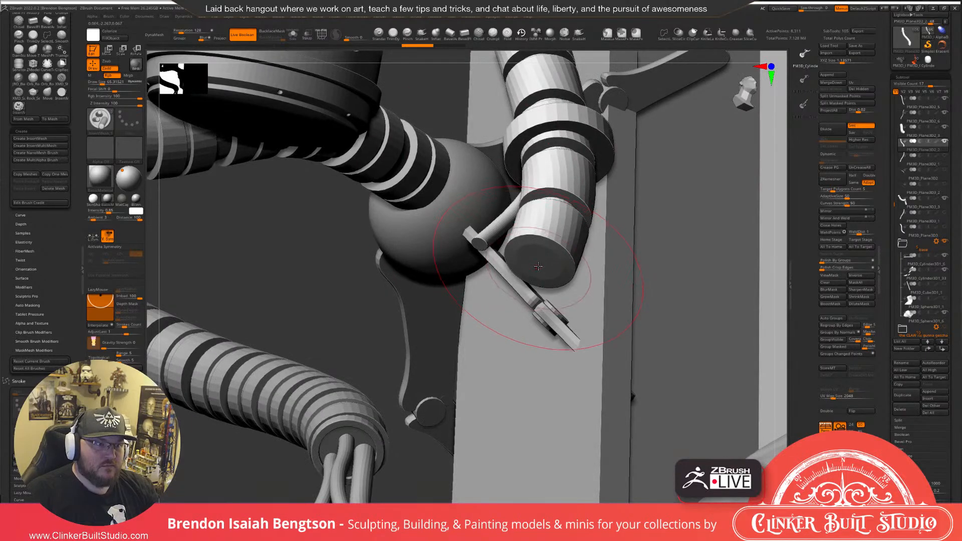
{"action": "left_click_drag", "start_coordinate": [538, 269], "coordinate": [563, 361]}
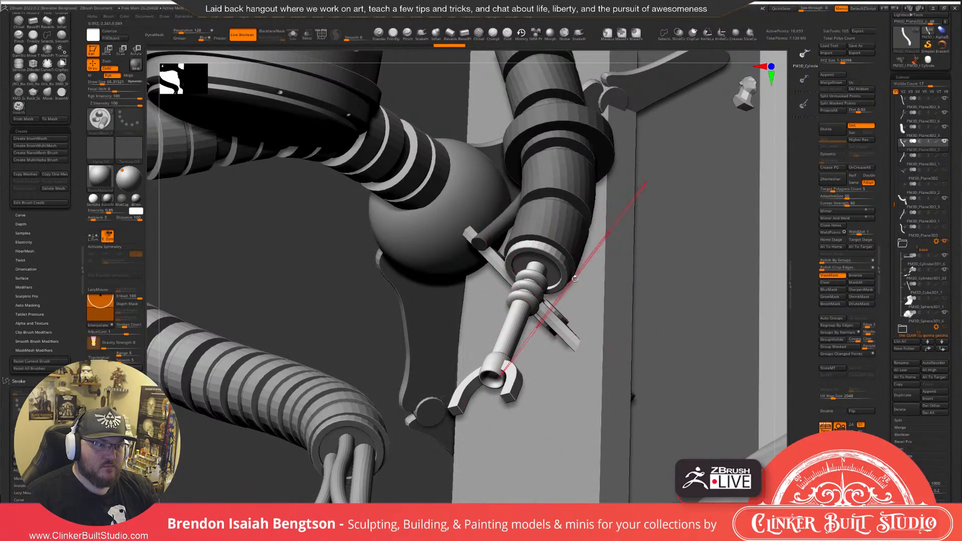
Rotate the inserted claw roughly a quarter turn around its own shaft and clear the mask from the tentacle.
{"action": "key", "text": "w"}
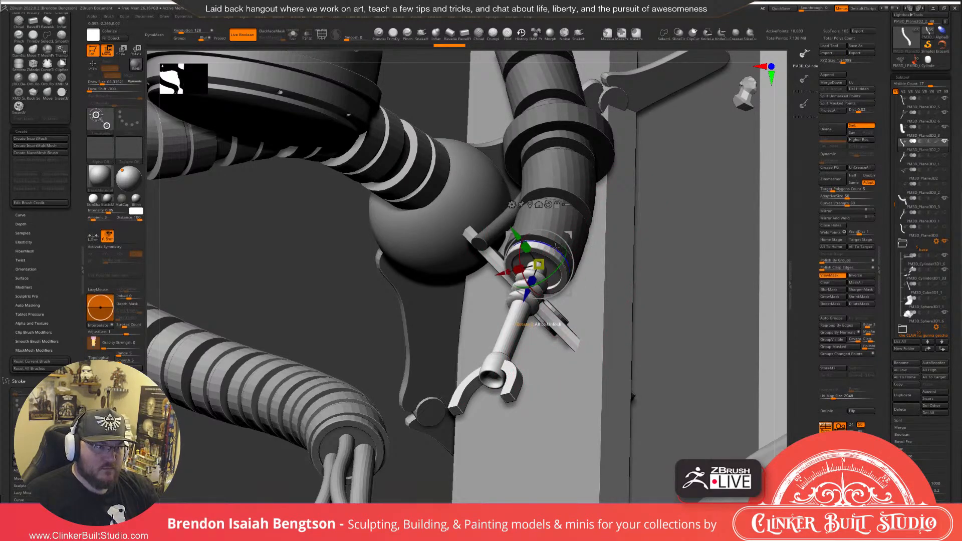
{"action": "left_click_drag", "start_coordinate": [556, 247], "coordinate": [613, 303]}
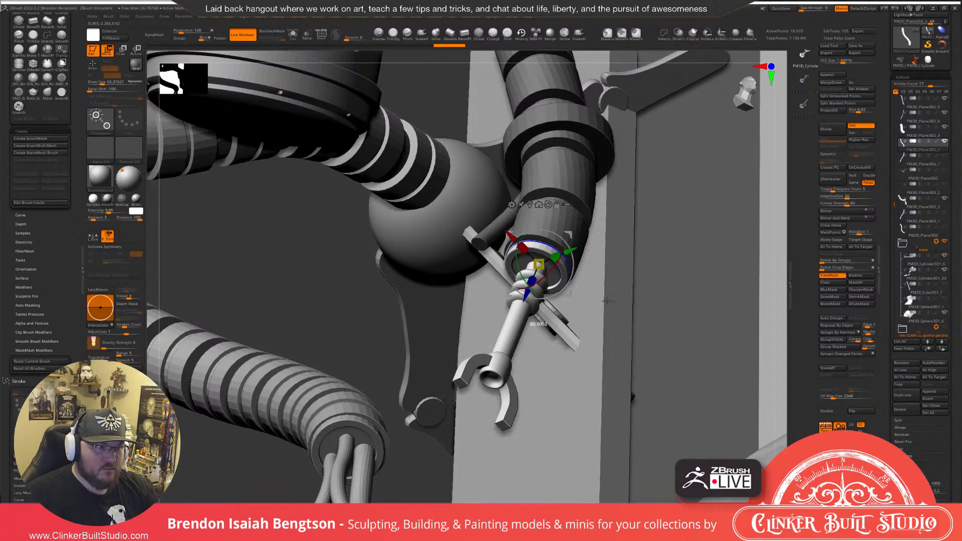
{"action": "mouse_move", "coordinate": [593, 290]}
{"action": "right_mouse_down", "text": "alt"}
{"action": "mouse_move", "coordinate": [581, 269]}
{"action": "mouse_move", "coordinate": [594, 223]}
{"action": "mouse_move", "coordinate": [597, 321]}
{"action": "mouse_move", "coordinate": [582, 327]}
{"action": "right_mouse_up", "text": "alt"}
{"action": "key", "text": "q"}
{"action": "right_click_drag", "start_coordinate": [606, 149], "coordinate": [544, 275], "text": "alt"}
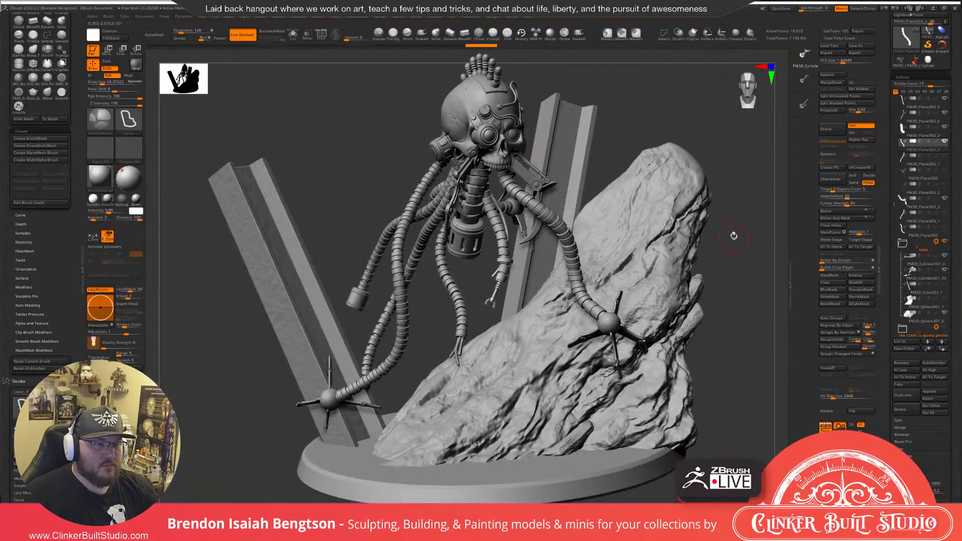
Duplicate the canister-shaped cap of the neighbouring tentacle and place a much smaller copy at the thin tube's end beside the claw.
{"action": "right_click_drag", "start_coordinate": [669, 200], "coordinate": [503, 343]}
{"action": "left_click", "coordinate": [293, 316], "text": "alt"}
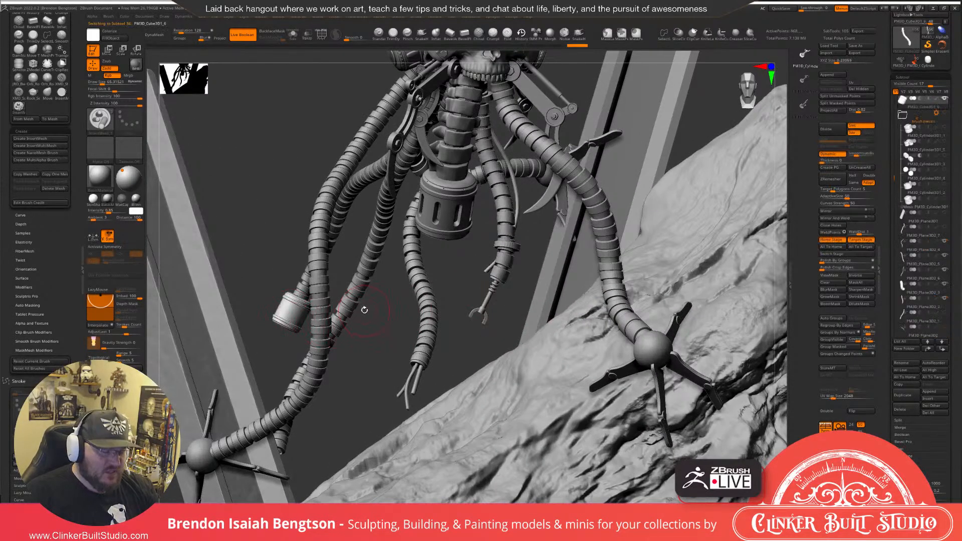
{"action": "key", "text": "w"}
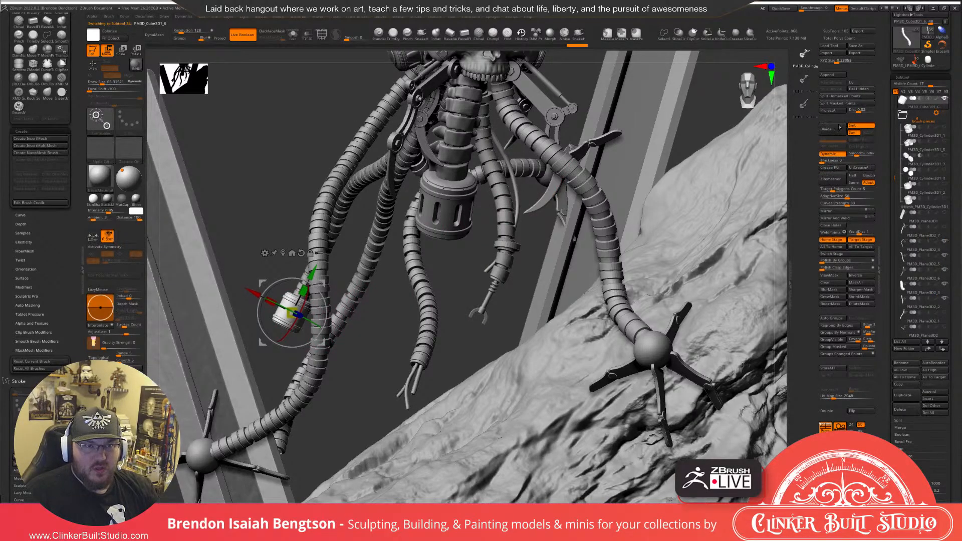
{"action": "left_click", "coordinate": [904, 396]}
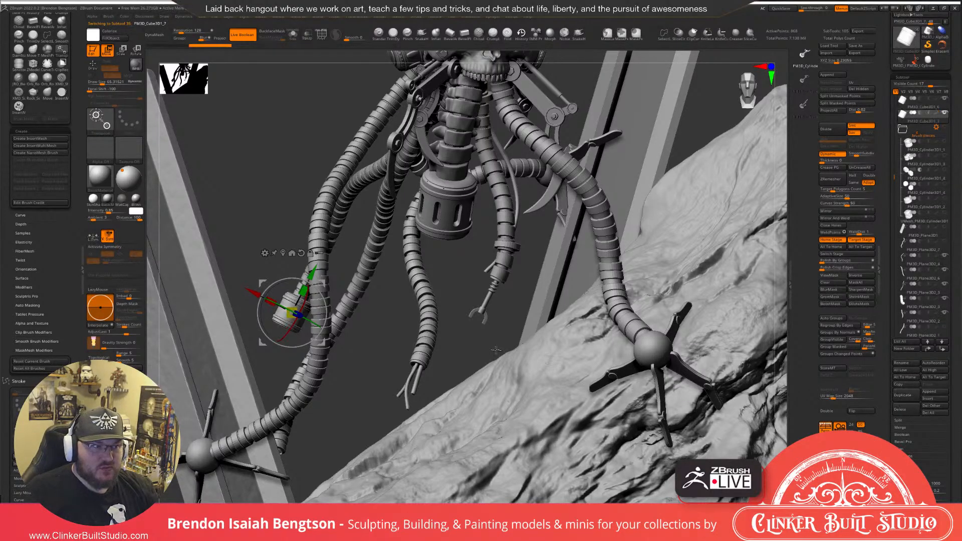
{"action": "left_click_drag", "start_coordinate": [320, 280], "coordinate": [677, 322]}
{"action": "left_click_drag", "start_coordinate": [752, 315], "coordinate": [734, 408]}
{"action": "left_click_drag", "start_coordinate": [646, 308], "coordinate": [620, 351]}
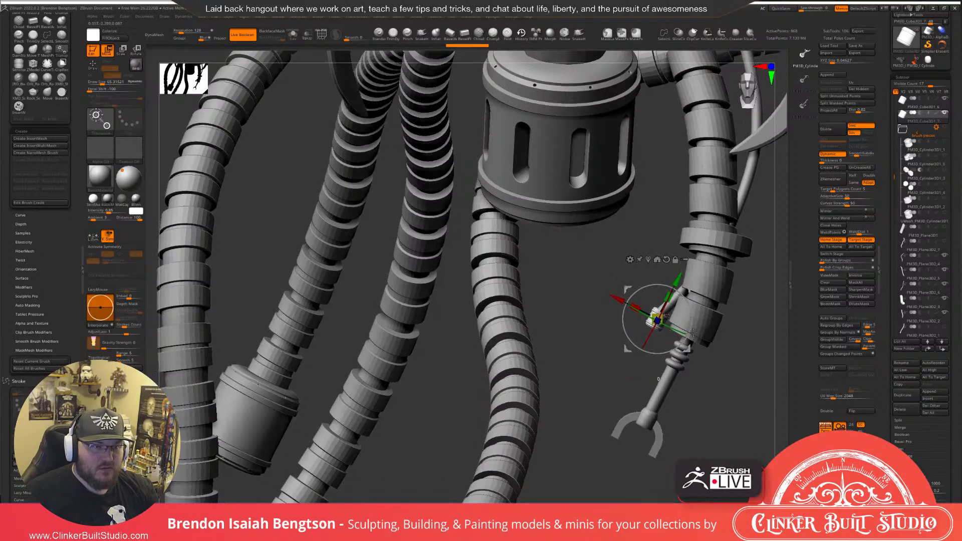
Rotate and nudge the small cap copy until it lines up with the thin tube's end, and return to draw mode.
{"action": "left_click_drag", "start_coordinate": [685, 288], "coordinate": [650, 295]}
{"action": "right_click_drag", "start_coordinate": [702, 301], "coordinate": [656, 292]}
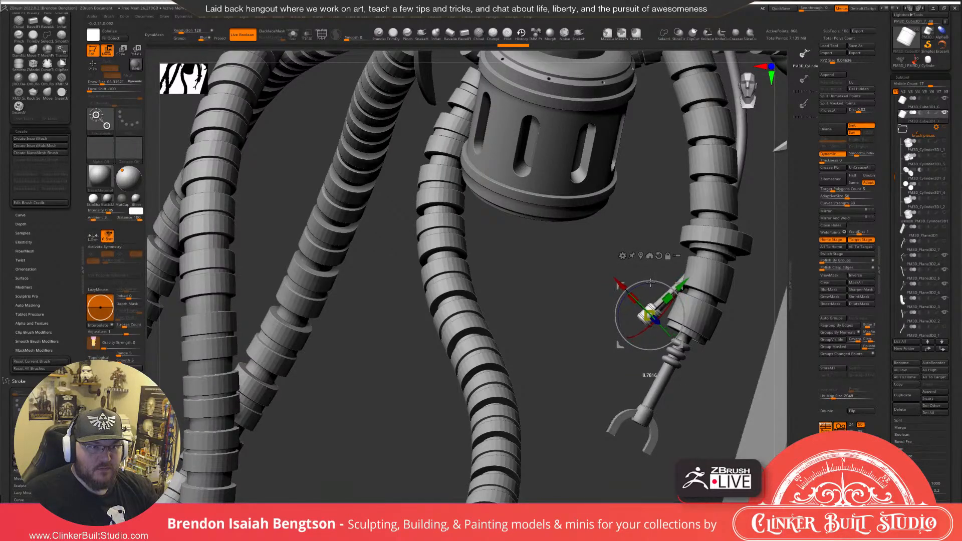
{"action": "left_click_drag", "start_coordinate": [650, 283], "coordinate": [655, 284]}
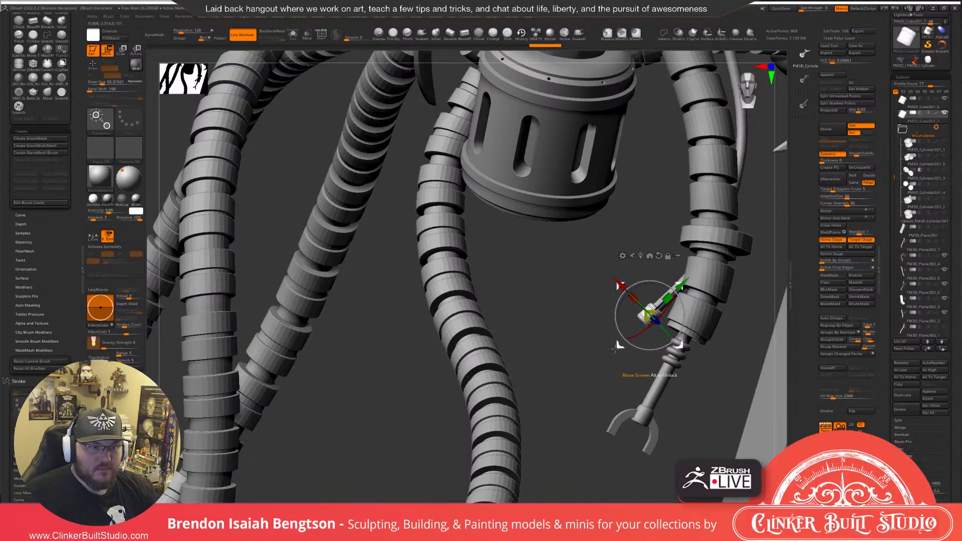
{"action": "left_click_drag", "start_coordinate": [616, 343], "coordinate": [616, 343]}
{"action": "right_click_drag", "start_coordinate": [599, 358], "coordinate": [604, 387]}
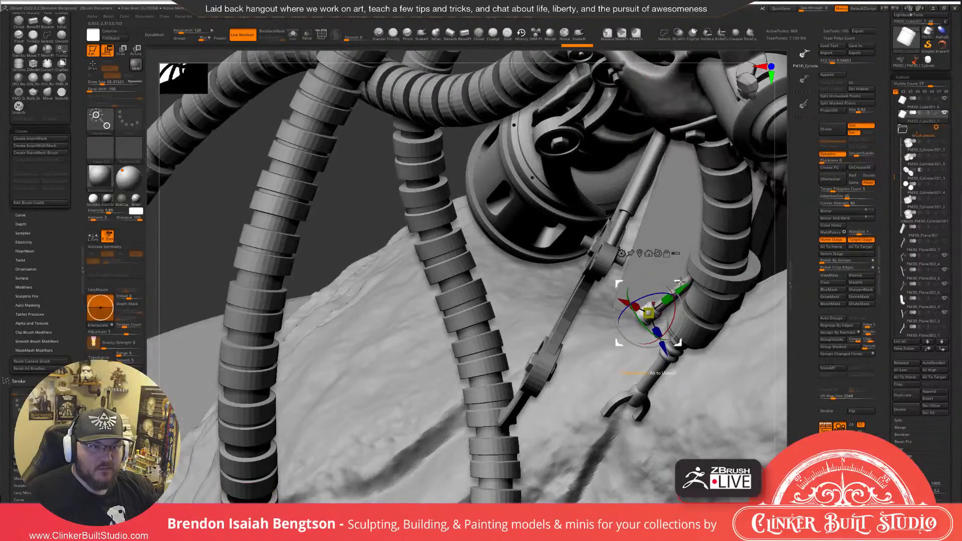
{"action": "left_click_drag", "start_coordinate": [683, 282], "coordinate": [683, 281]}
{"action": "mouse_move", "coordinate": [674, 393]}
{"action": "right_mouse_down", "text": "alt"}
{"action": "mouse_move", "coordinate": [648, 328]}
{"action": "mouse_move", "coordinate": [653, 273]}
{"action": "mouse_move", "coordinate": [672, 374]}
{"action": "mouse_move", "coordinate": [672, 345]}
{"action": "mouse_move", "coordinate": [660, 371]}
{"action": "mouse_move", "coordinate": [676, 324]}
{"action": "mouse_move", "coordinate": [669, 345]}
{"action": "mouse_move", "coordinate": [521, 320]}
{"action": "mouse_move", "coordinate": [518, 306]}
{"action": "right_mouse_up", "text": "alt"}
{"action": "key", "text": "q"}
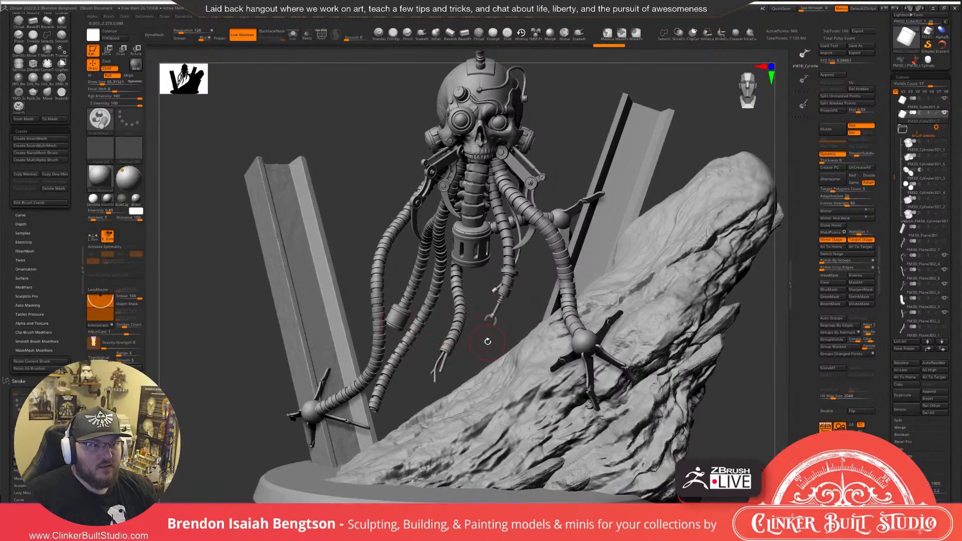
Make the bare-ended tentacle beside the canister-capped one the active subtool and return to draw mode.
{"action": "right_click_drag", "start_coordinate": [488, 340], "coordinate": [601, 439]}
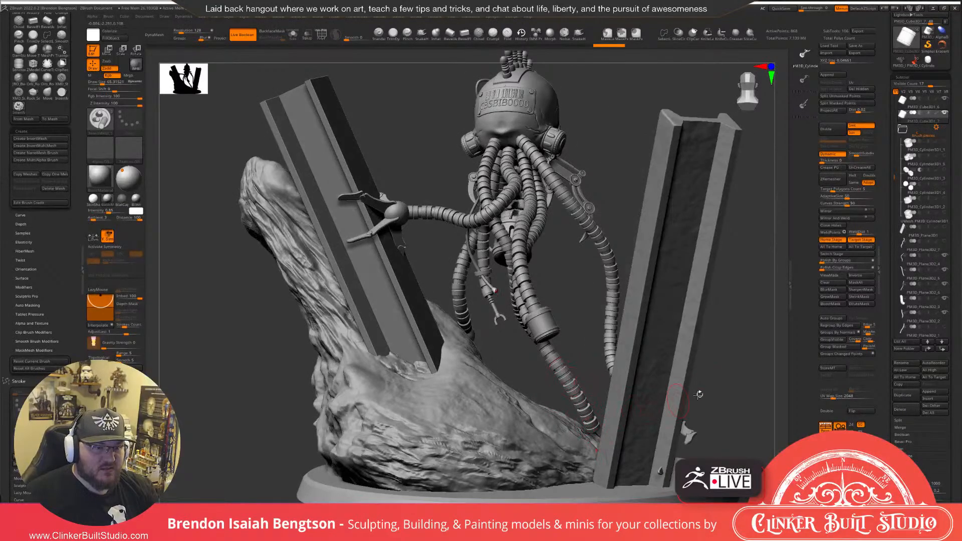
{"action": "right_click_drag", "start_coordinate": [699, 394], "coordinate": [656, 383]}
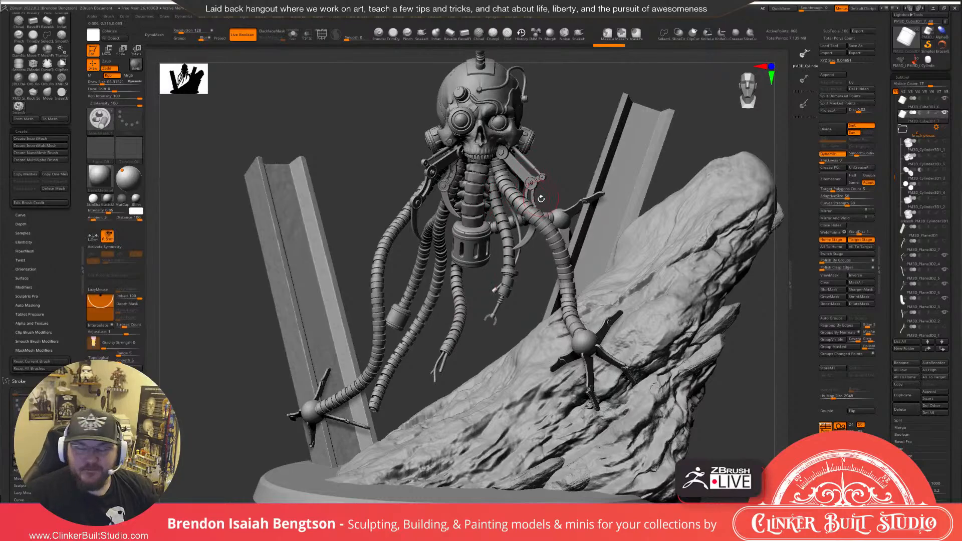
{"action": "right_click_drag", "start_coordinate": [521, 209], "coordinate": [536, 217]}
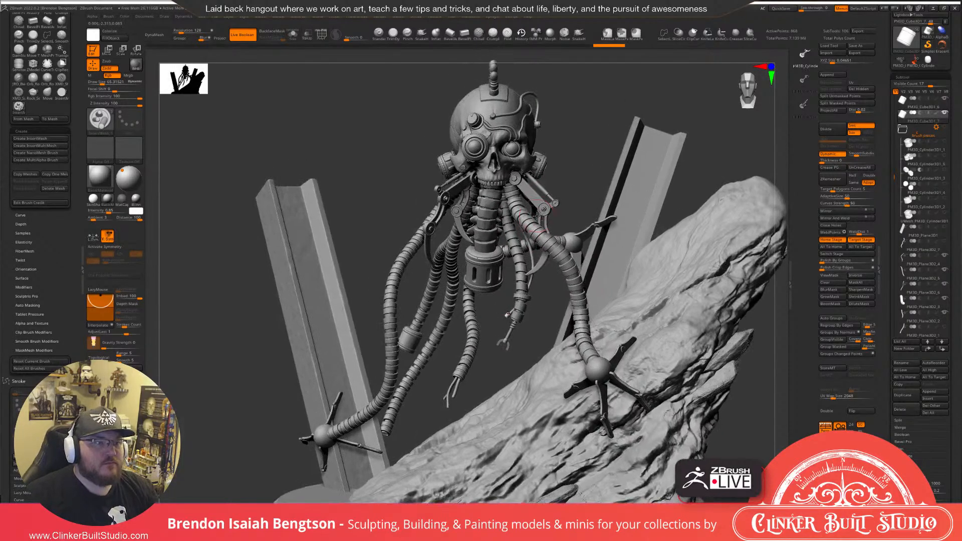
{"action": "right_click_drag", "start_coordinate": [453, 354], "coordinate": [450, 335]}
{"action": "key", "text": "w"}
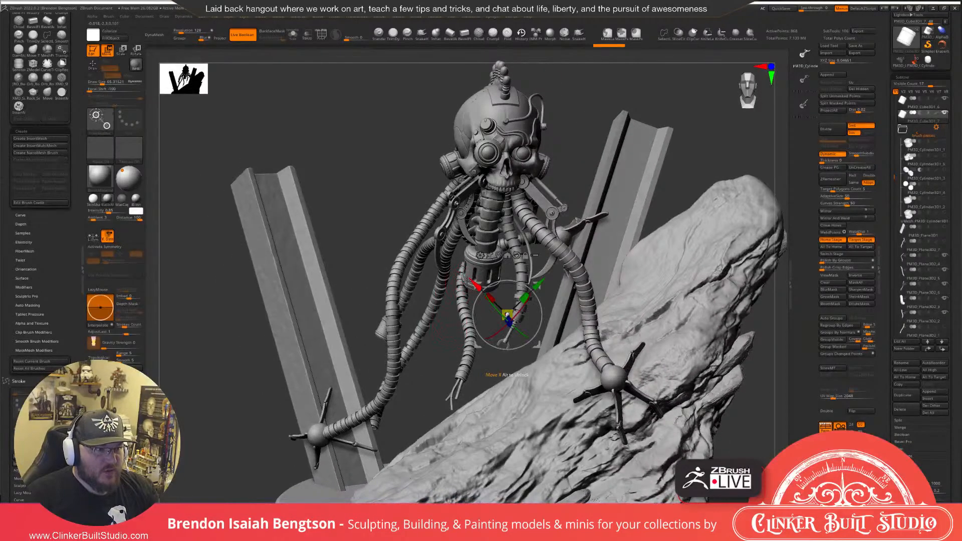
{"action": "left_click", "coordinate": [440, 283], "text": "alt"}
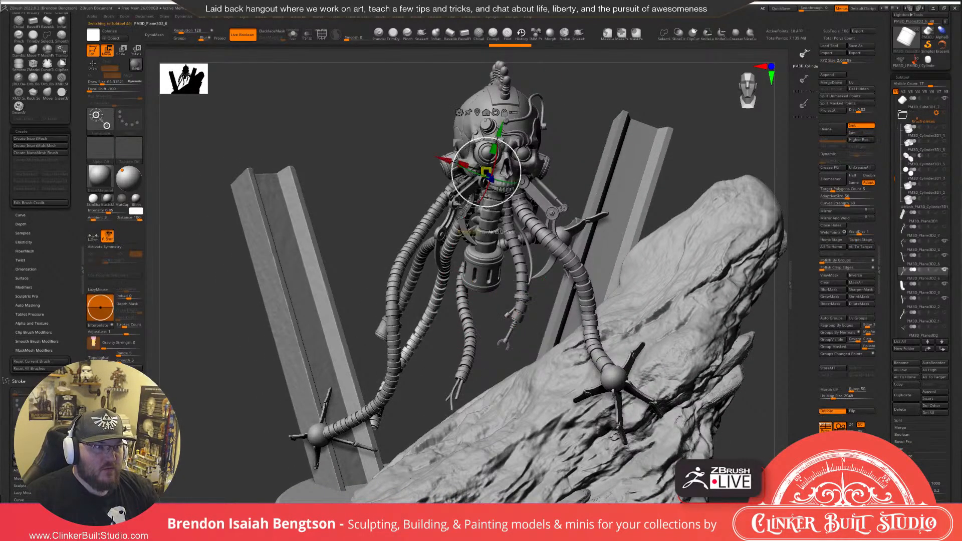
{"action": "left_click_drag", "start_coordinate": [480, 172], "coordinate": [472, 147]}
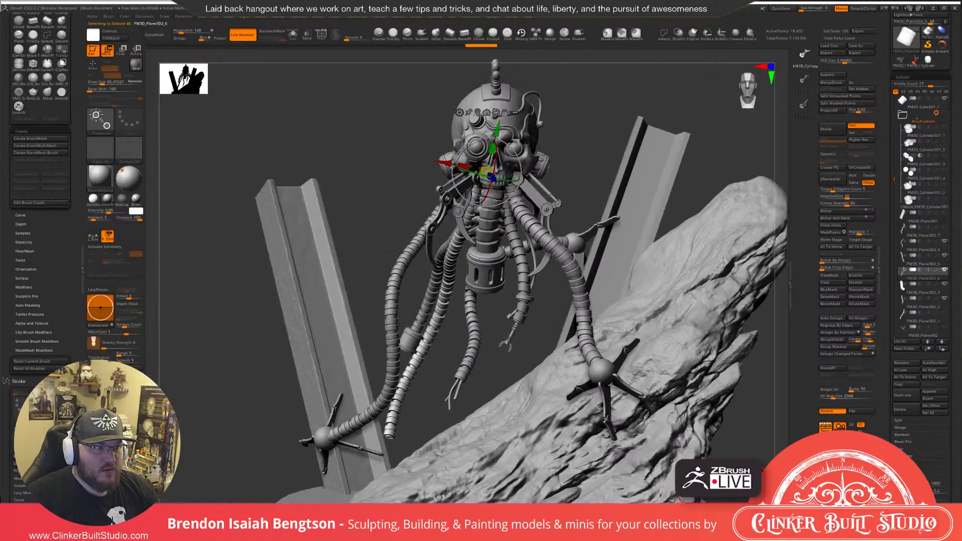
{"action": "left_click_drag", "start_coordinate": [526, 350], "coordinate": [509, 338]}
{"action": "left_click_drag", "start_coordinate": [436, 325], "coordinate": [509, 312]}
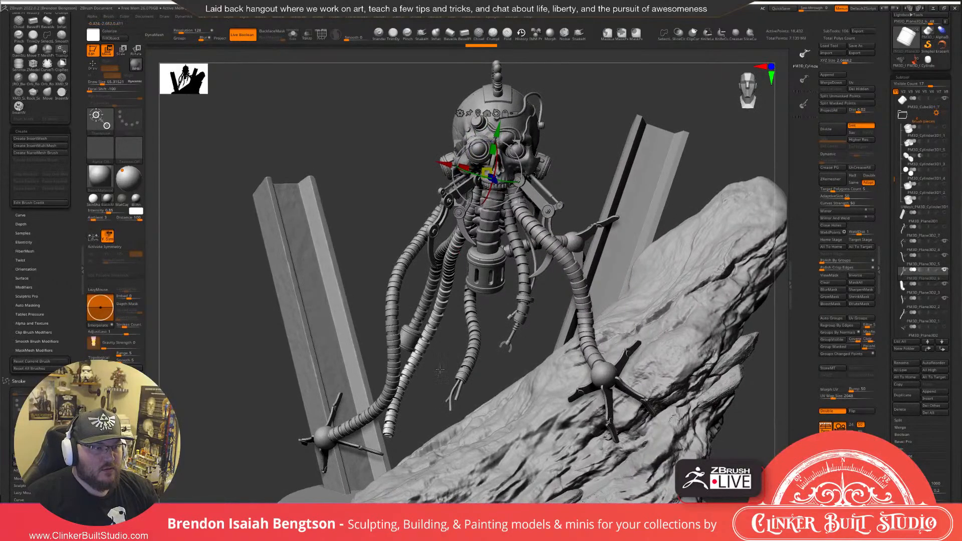
{"action": "key", "text": "q"}
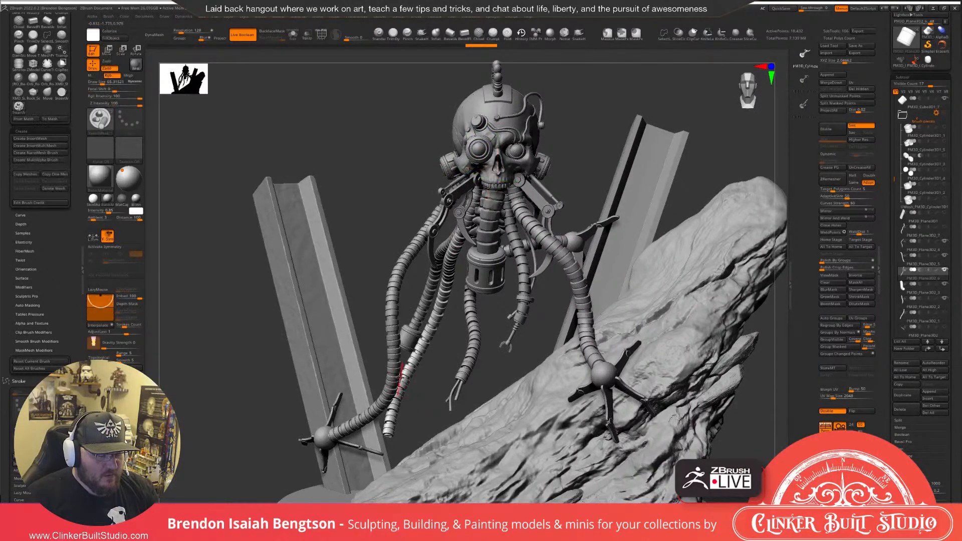
Isolate the bare-ended tentacle, hide its last few rings with SelectLasso to shorten it, and show the whole figure again.
{"action": "key", "text": "alt+s"}
{"action": "mouse_move", "coordinate": [405, 399]}
{"action": "left_mouse_down", "text": "alt"}
{"action": "mouse_move", "coordinate": [459, 295]}
{"action": "mouse_move", "coordinate": [461, 374]}
{"action": "mouse_move", "coordinate": [506, 344]}
{"action": "mouse_move", "coordinate": [455, 321]}
{"action": "left_mouse_up", "text": "alt"}
{"action": "left_click_drag", "start_coordinate": [455, 321], "coordinate": [486, 405], "text": "alt"}
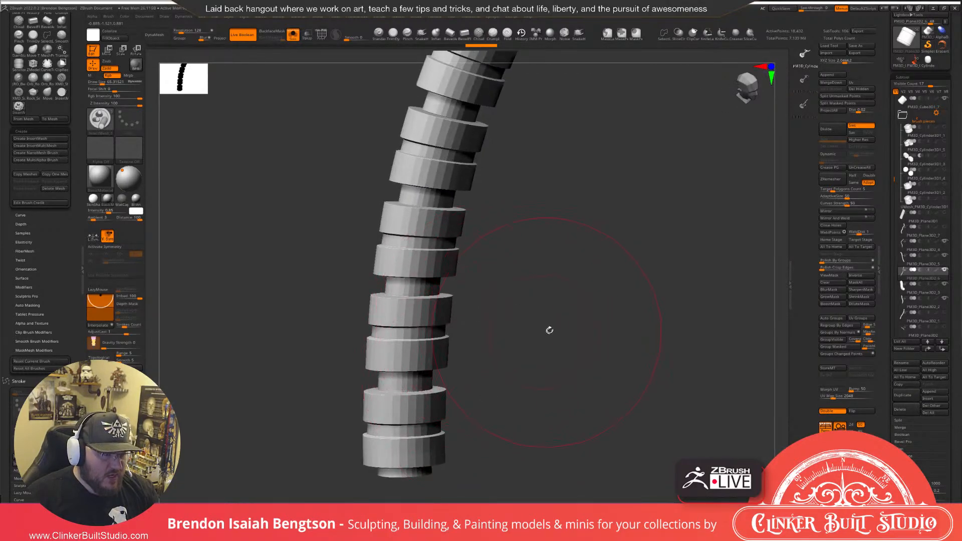
{"action": "left_click_drag", "start_coordinate": [548, 331], "coordinate": [542, 306]}
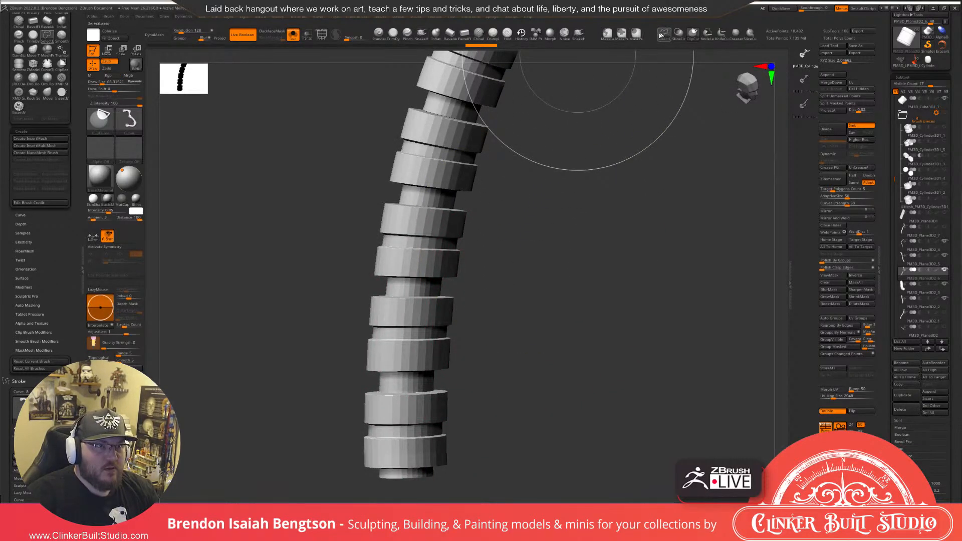
{"action": "left_click", "coordinate": [664, 32]}
{"action": "mouse_move", "coordinate": [330, 277]}
{"action": "left_mouse_down", "text": "ctrl+shift"}
{"action": "mouse_move", "coordinate": [401, 501]}
{"action": "mouse_move", "coordinate": [545, 286]}
{"action": "left_mouse_up", "text": "ctrl+shift"}
{"action": "left_click_drag", "start_coordinate": [532, 250], "coordinate": [531, 259], "text": "ctrl+shift"}
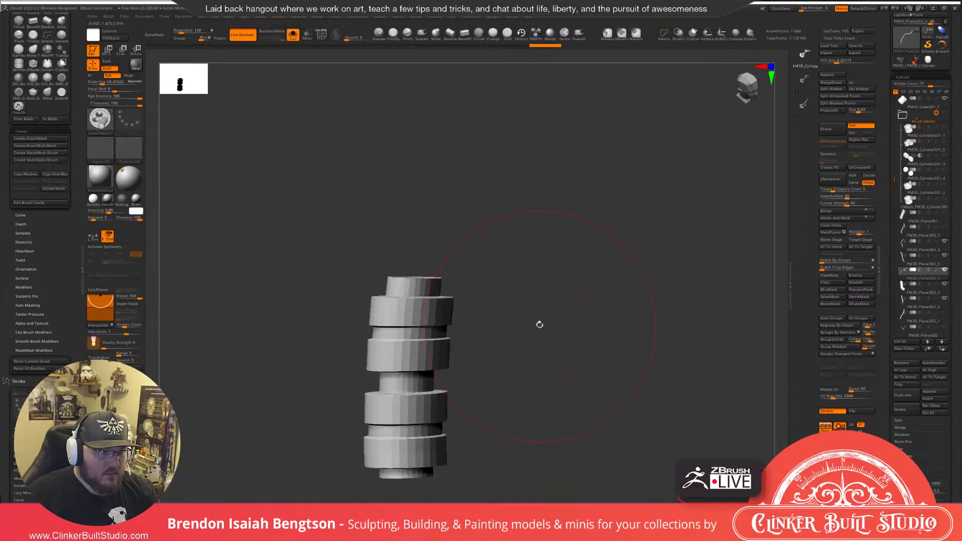
{"action": "left_click_drag", "start_coordinate": [539, 324], "coordinate": [540, 330]}
{"action": "left_click_drag", "start_coordinate": [547, 283], "coordinate": [550, 304], "text": "ctrl+shift"}
{"action": "mouse_move", "coordinate": [550, 321]}
{"action": "left_mouse_down"}
{"action": "mouse_move", "coordinate": [553, 292]}
{"action": "mouse_move", "coordinate": [561, 345]}
{"action": "mouse_move", "coordinate": [532, 382]}
{"action": "mouse_move", "coordinate": [509, 316]}
{"action": "left_mouse_up"}
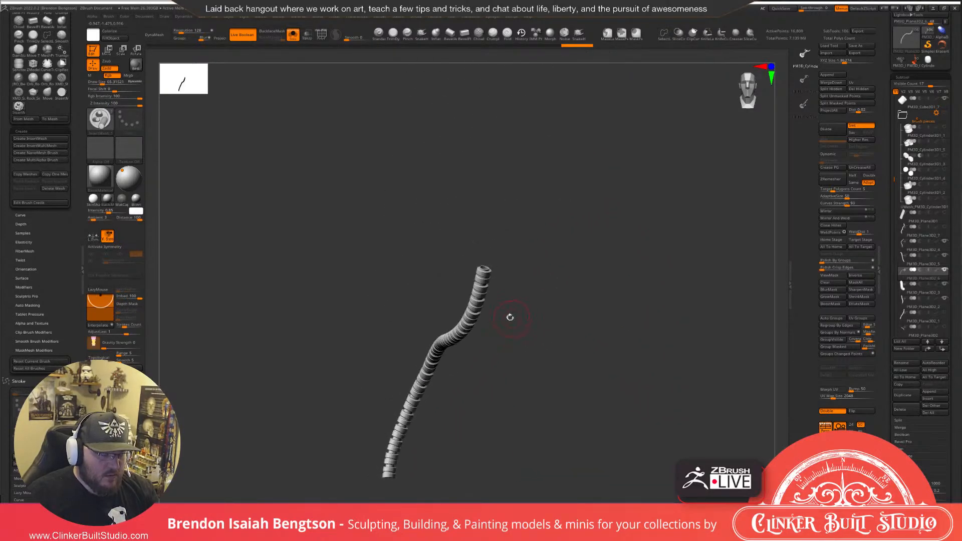
{"action": "key", "text": "alt+s"}
Examine the shortened tentacle against the other tentacles, beams and rock from the front and side.
{"action": "left_click_drag", "start_coordinate": [466, 443], "coordinate": [449, 293]}
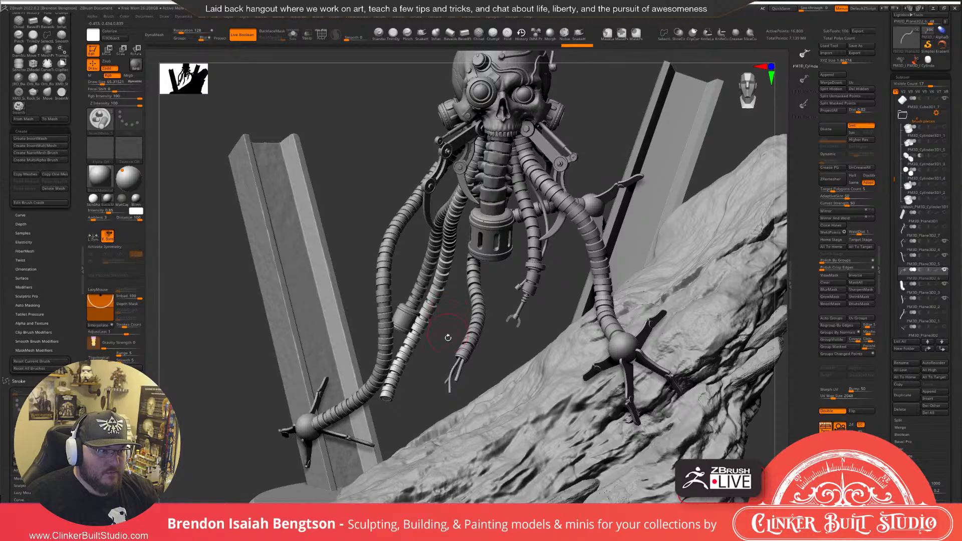
{"action": "left_click_drag", "start_coordinate": [447, 338], "coordinate": [455, 412]}
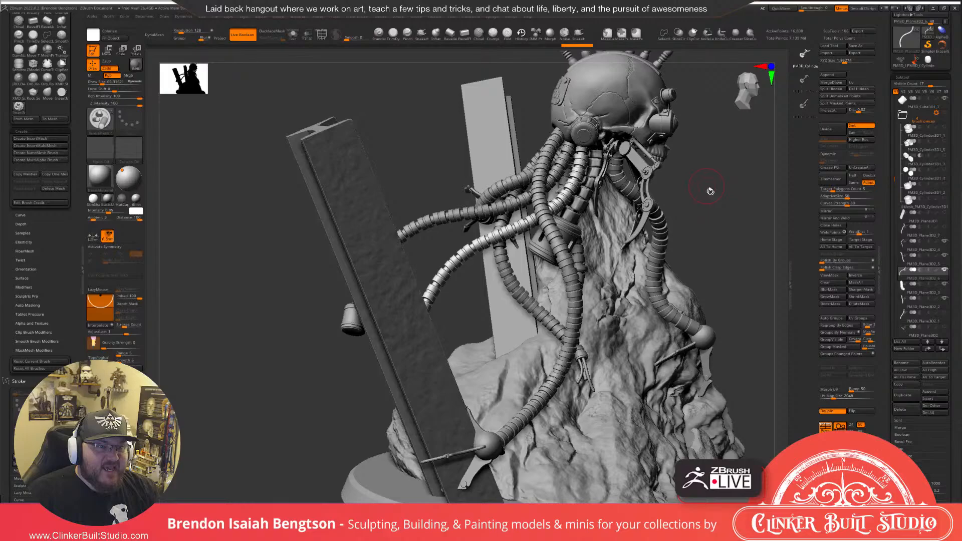
{"action": "left_click_drag", "start_coordinate": [710, 191], "coordinate": [611, 176]}
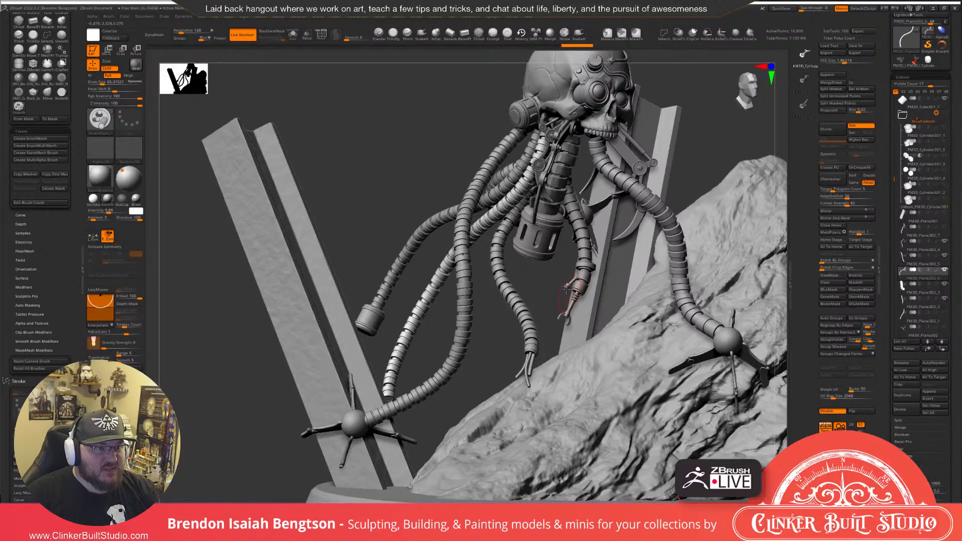
{"action": "left_click_drag", "start_coordinate": [592, 160], "coordinate": [443, 199]}
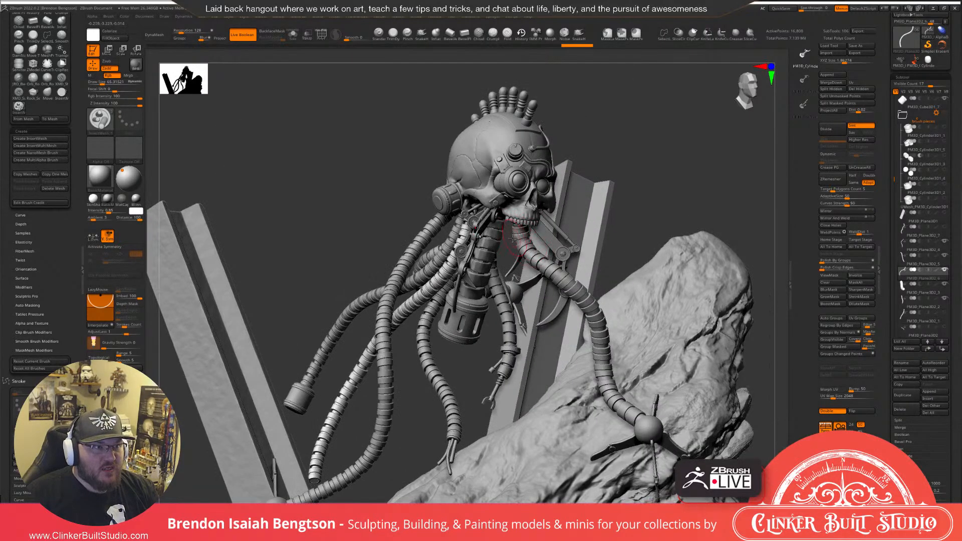
{"action": "left_click_drag", "start_coordinate": [592, 112], "coordinate": [531, 156]}
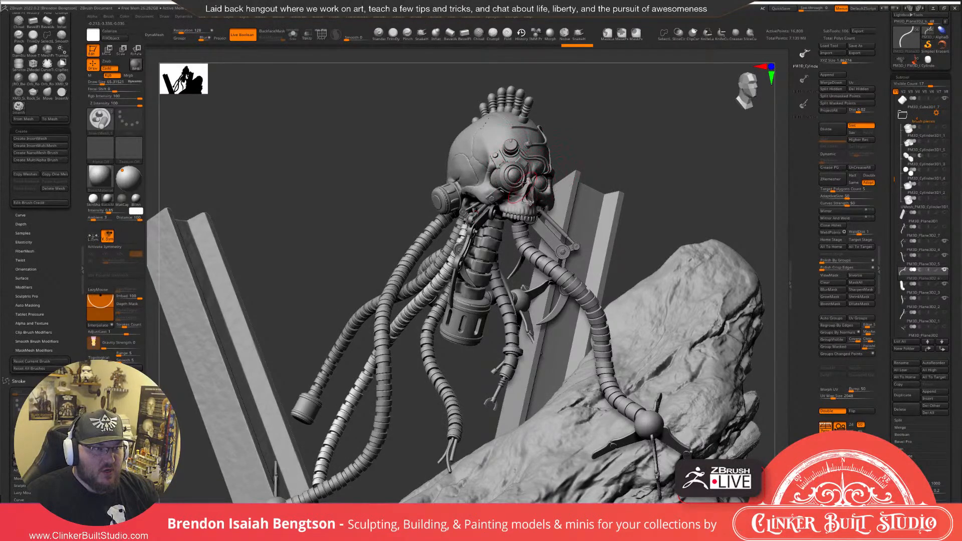
{"action": "left_click_drag", "start_coordinate": [514, 196], "coordinate": [483, 277]}
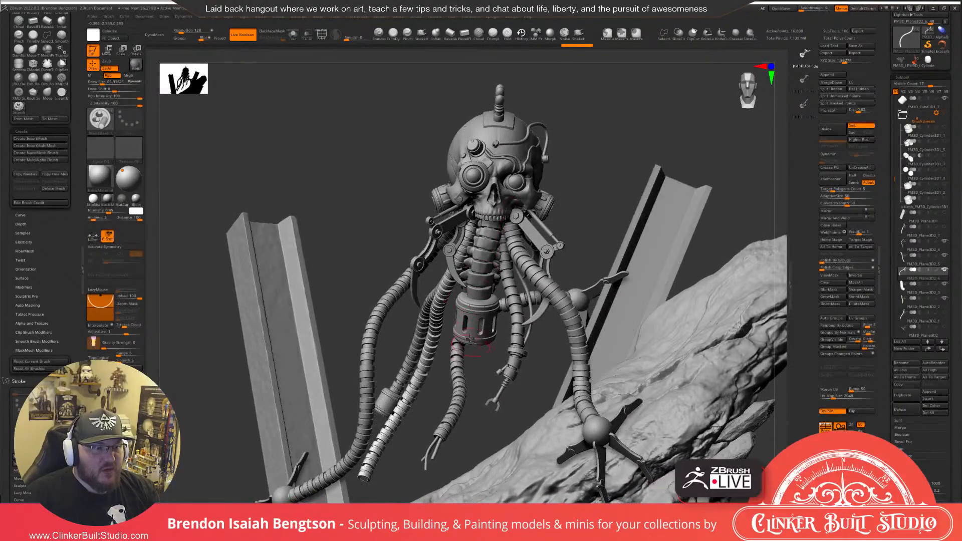
{"action": "left_click_drag", "start_coordinate": [470, 339], "coordinate": [498, 259], "text": "alt"}
{"action": "key", "text": "b"}
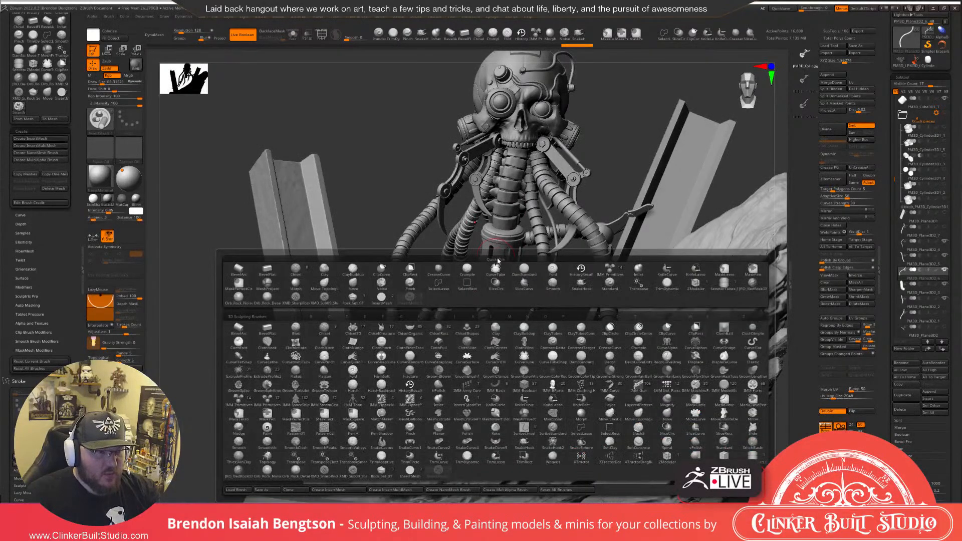
{"action": "key", "text": "i"}
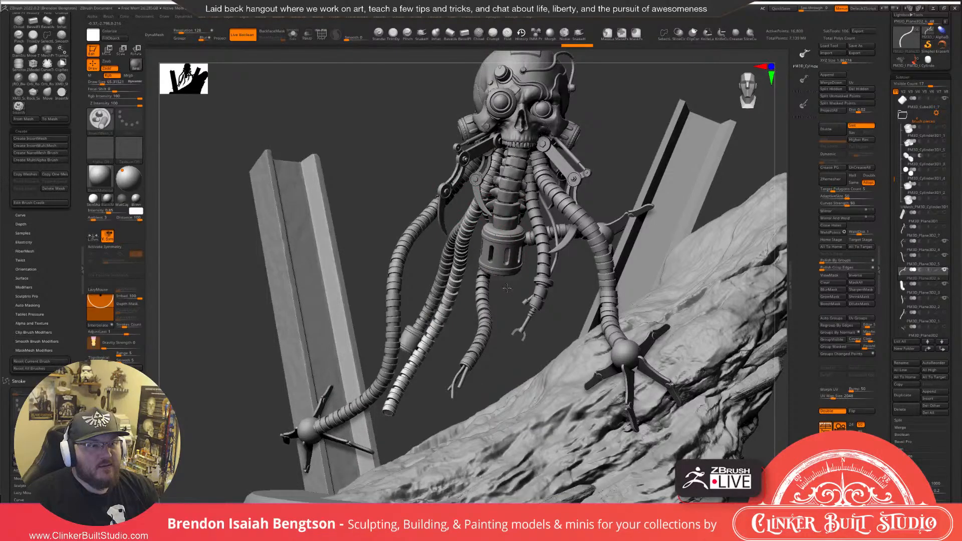
{"action": "left_click_drag", "start_coordinate": [507, 287], "coordinate": [543, 359]}
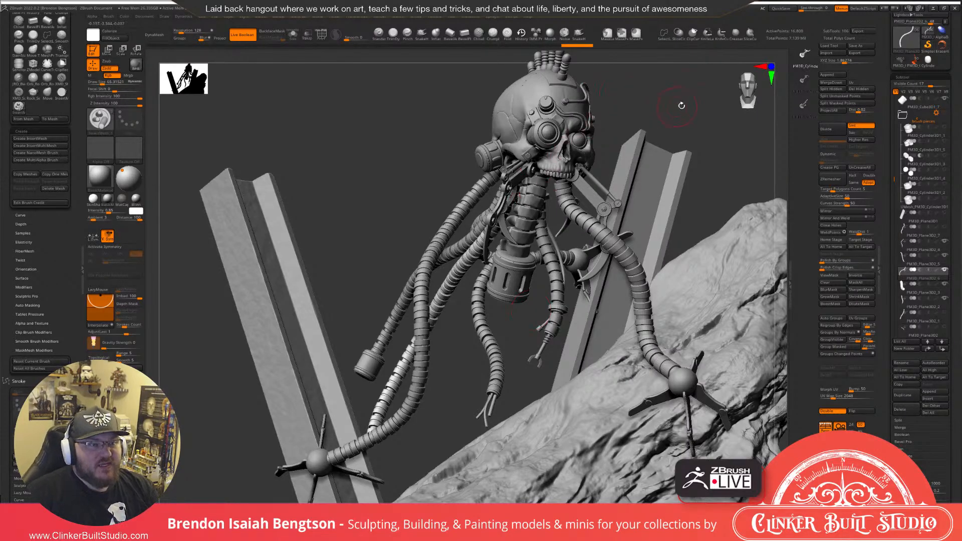
{"action": "key", "text": "f"}
{"action": "mouse_move", "coordinate": [618, 164]}
{"action": "left_mouse_down"}
{"action": "mouse_move", "coordinate": [586, 166]}
{"action": "mouse_move", "coordinate": [658, 174]}
{"action": "mouse_move", "coordinate": [629, 165]}
{"action": "left_mouse_up"}
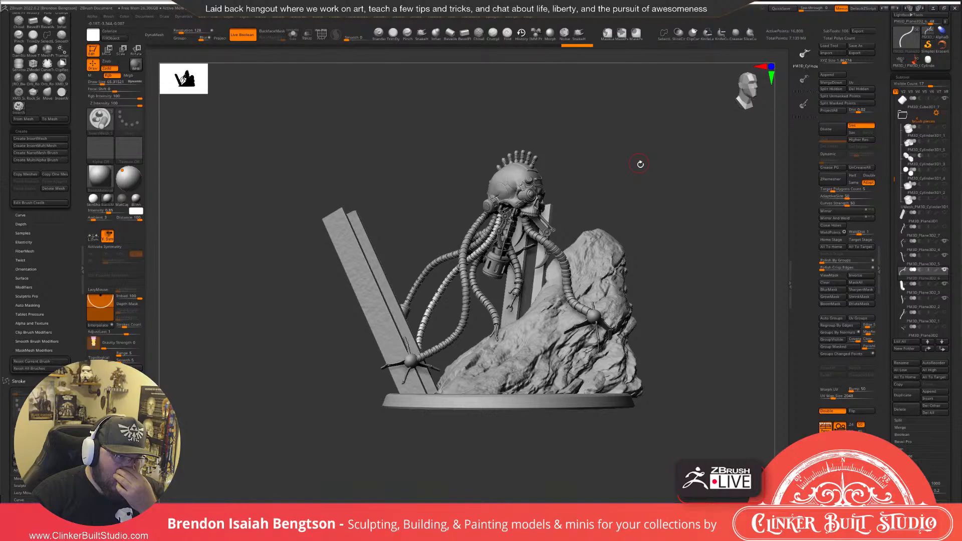
{"action": "left_click_drag", "start_coordinate": [640, 164], "coordinate": [661, 131]}
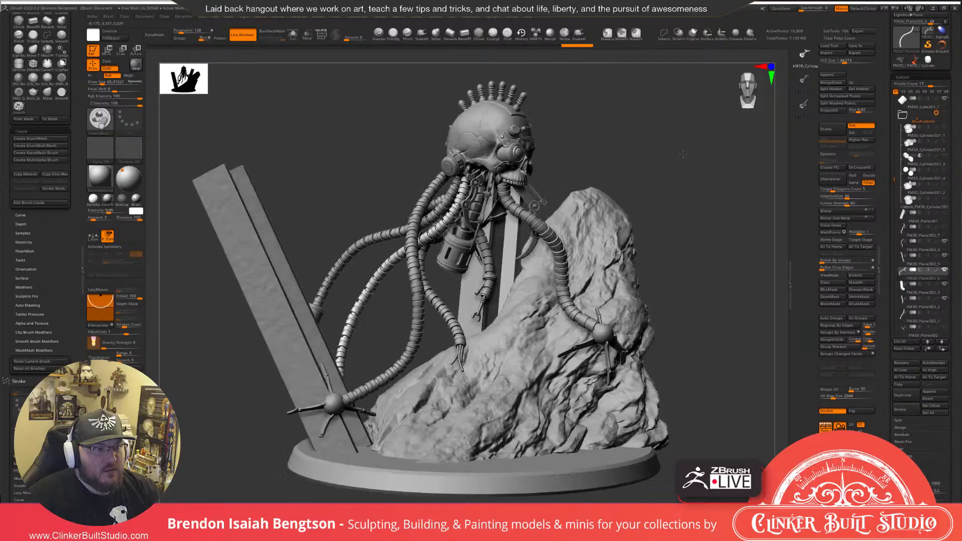
{"action": "left_click_drag", "start_coordinate": [683, 152], "coordinate": [669, 151]}
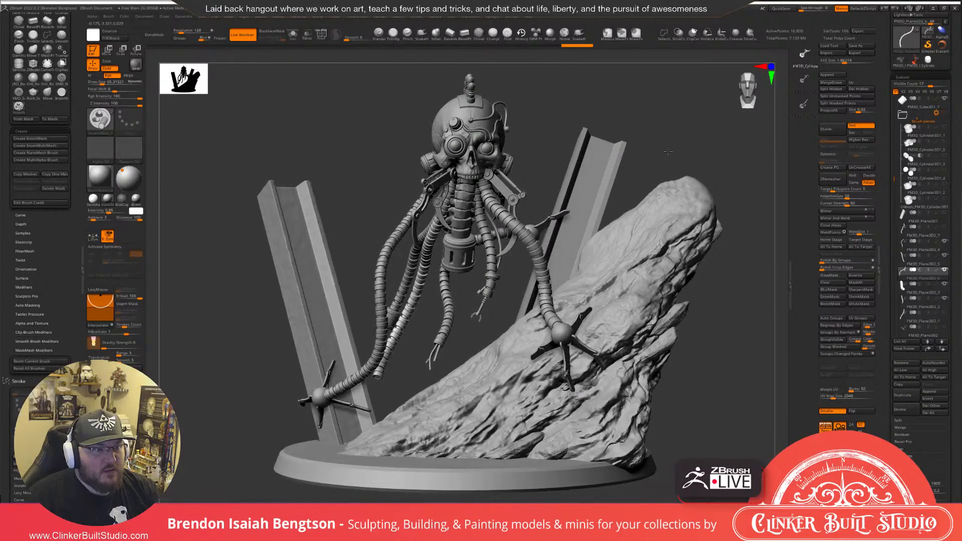
Isolate the bare-ended tentacle and hide several more rings at its lower end to shorten it further.
{"action": "left_click_drag", "start_coordinate": [412, 344], "coordinate": [376, 434]}
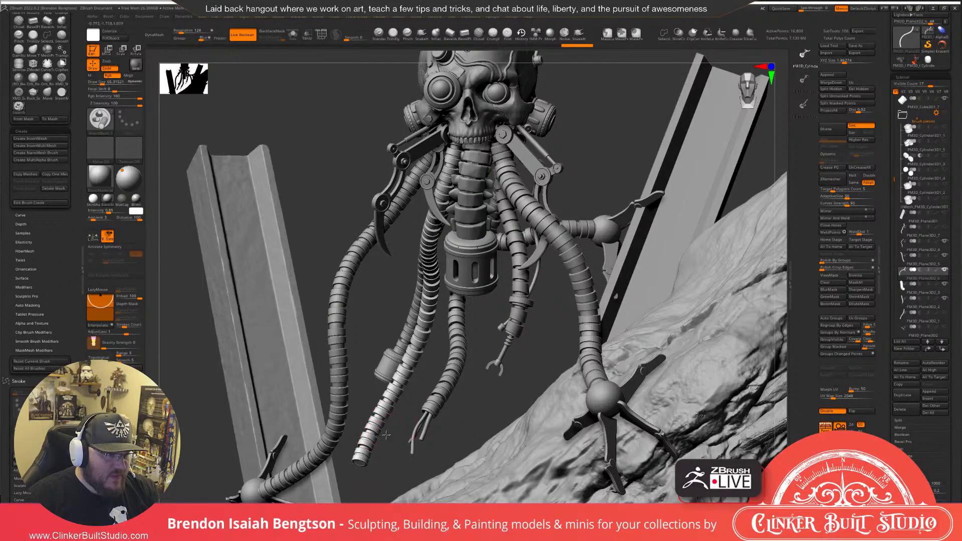
{"action": "left_click_drag", "start_coordinate": [386, 435], "coordinate": [361, 426]}
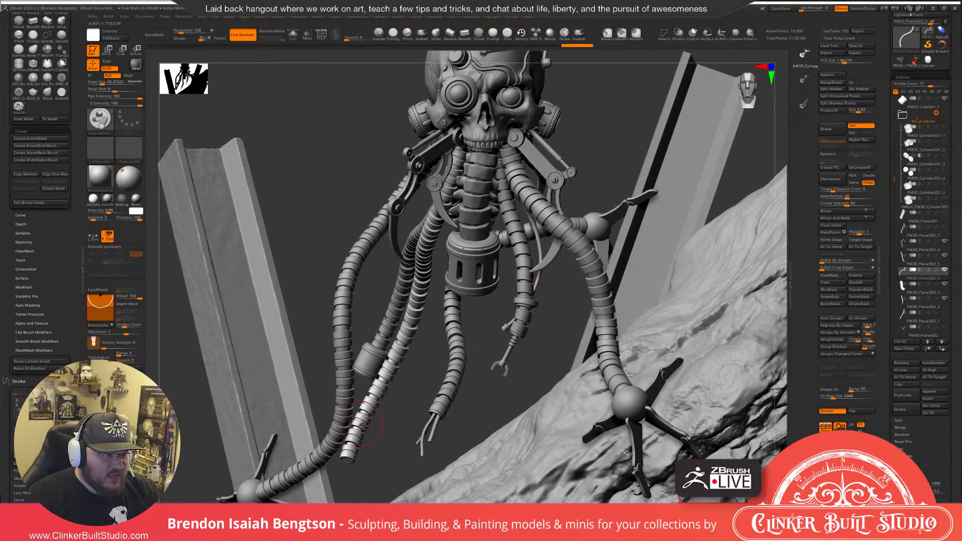
{"action": "key", "text": "alt+shift+s"}
{"action": "left_click_drag", "start_coordinate": [356, 436], "coordinate": [354, 333]}
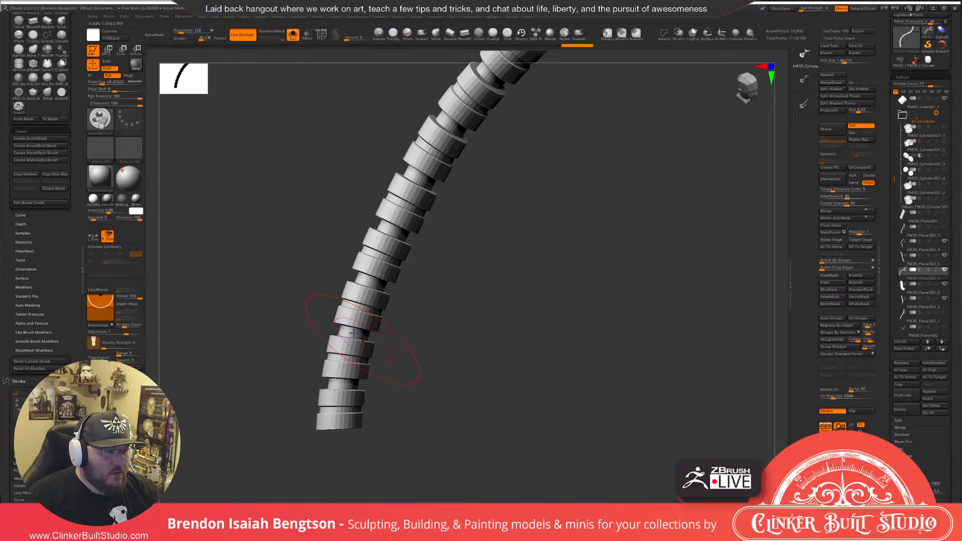
{"action": "left_click_drag", "start_coordinate": [301, 256], "coordinate": [461, 311], "text": "ctrl+shift"}
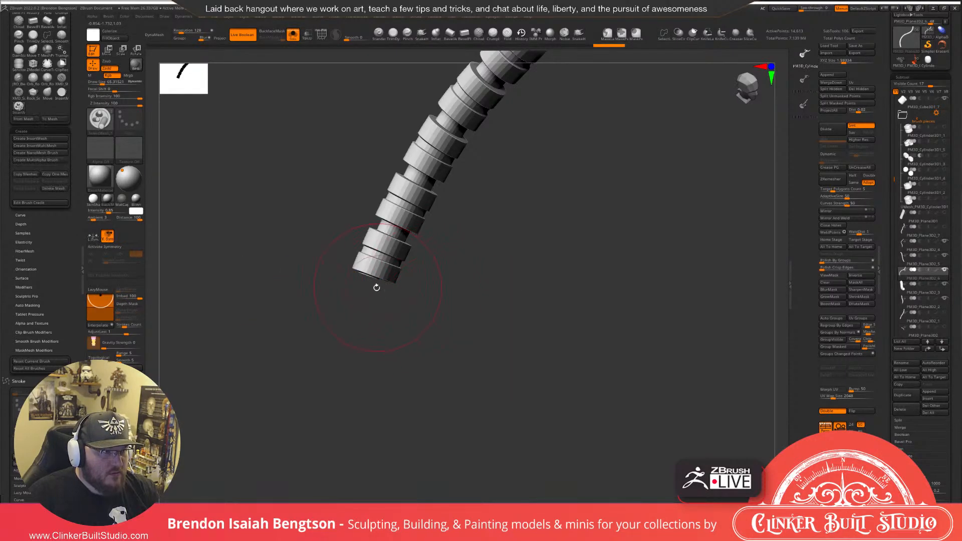
{"action": "left_click_drag", "start_coordinate": [344, 263], "coordinate": [321, 274], "text": "ctrl+alt+shift"}
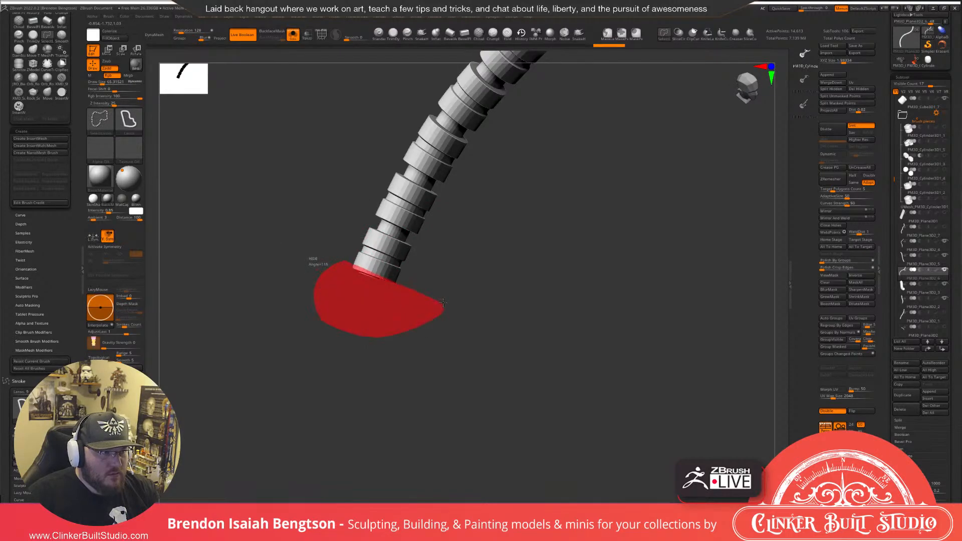
{"action": "left_click_drag", "start_coordinate": [444, 295], "coordinate": [466, 287], "text": "ctrl+alt+shift"}
Hide the stray leftover faces around the tentacle's cut end with lasso selections and bring the whole figure back.
{"action": "mouse_move", "coordinate": [465, 290]}
{"action": "right_mouse_down", "text": "ctrl"}
{"action": "mouse_move", "coordinate": [418, 330]}
{"action": "mouse_move", "coordinate": [376, 189]}
{"action": "right_mouse_up", "text": "ctrl"}
{"action": "mouse_move", "coordinate": [320, 193]}
{"action": "left_mouse_down", "text": "ctrl+alt+shift"}
{"action": "mouse_move", "coordinate": [354, 170]}
{"action": "mouse_move", "coordinate": [385, 175]}
{"action": "mouse_move", "coordinate": [436, 251]}
{"action": "left_mouse_up", "text": "ctrl+alt+shift"}
{"action": "mouse_move", "coordinate": [498, 178]}
{"action": "right_mouse_down"}
{"action": "mouse_move", "coordinate": [483, 217]}
{"action": "mouse_move", "coordinate": [509, 170]}
{"action": "mouse_move", "coordinate": [500, 200]}
{"action": "right_mouse_up"}
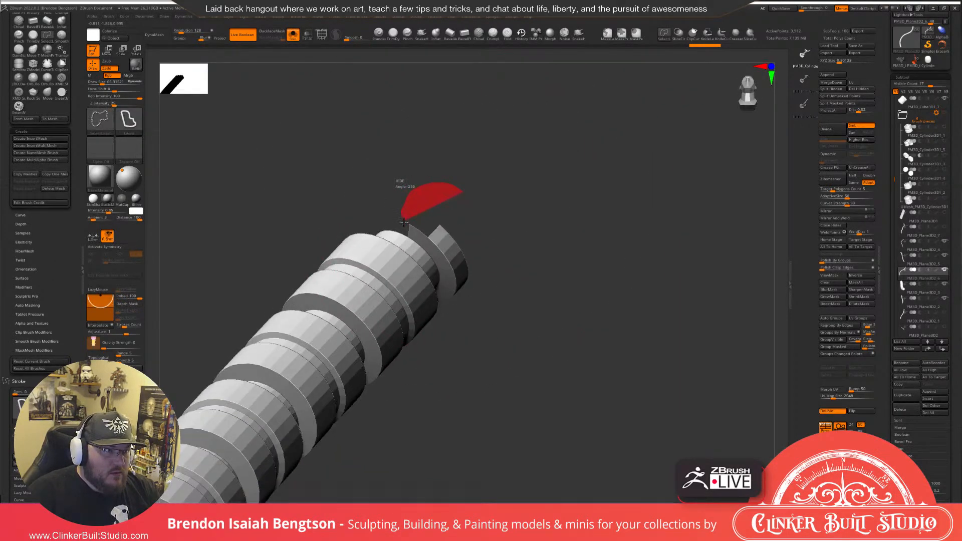
{"action": "mouse_move", "coordinate": [404, 223]}
{"action": "left_mouse_down", "text": "ctrl+alt+shift"}
{"action": "mouse_move", "coordinate": [444, 254]}
{"action": "mouse_move", "coordinate": [537, 264]}
{"action": "mouse_move", "coordinate": [542, 251]}
{"action": "left_mouse_up", "text": "ctrl+alt+shift"}
{"action": "mouse_move", "coordinate": [560, 234]}
{"action": "right_mouse_down"}
{"action": "mouse_move", "coordinate": [517, 233]}
{"action": "mouse_move", "coordinate": [522, 170]}
{"action": "right_mouse_up"}
{"action": "left_click_drag", "start_coordinate": [477, 165], "coordinate": [417, 156], "text": "ctrl+alt+shift"}
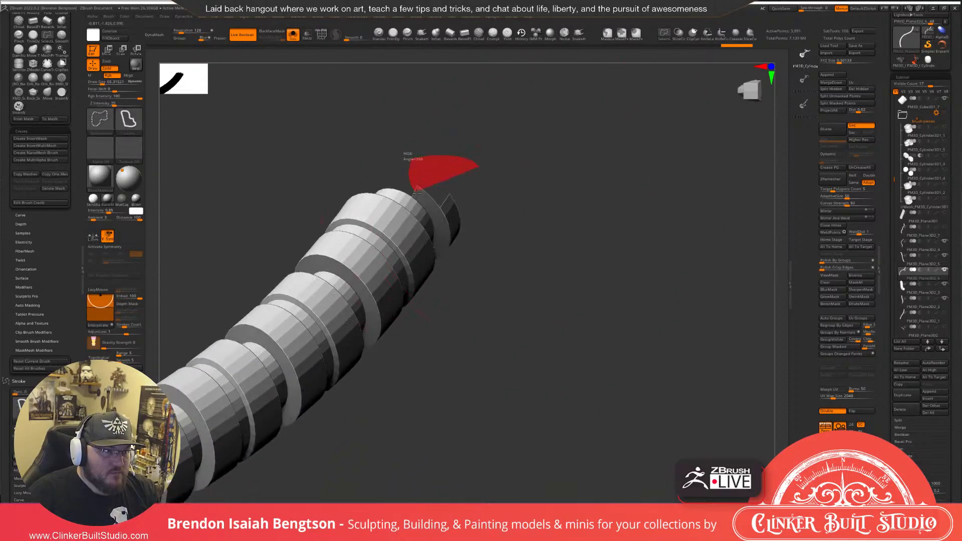
{"action": "left_click_drag", "start_coordinate": [417, 193], "coordinate": [458, 220], "text": "ctrl+alt+shift"}
{"action": "mouse_move", "coordinate": [536, 204]}
{"action": "right_mouse_down"}
{"action": "mouse_move", "coordinate": [526, 194]}
{"action": "mouse_move", "coordinate": [448, 193]}
{"action": "right_mouse_up"}
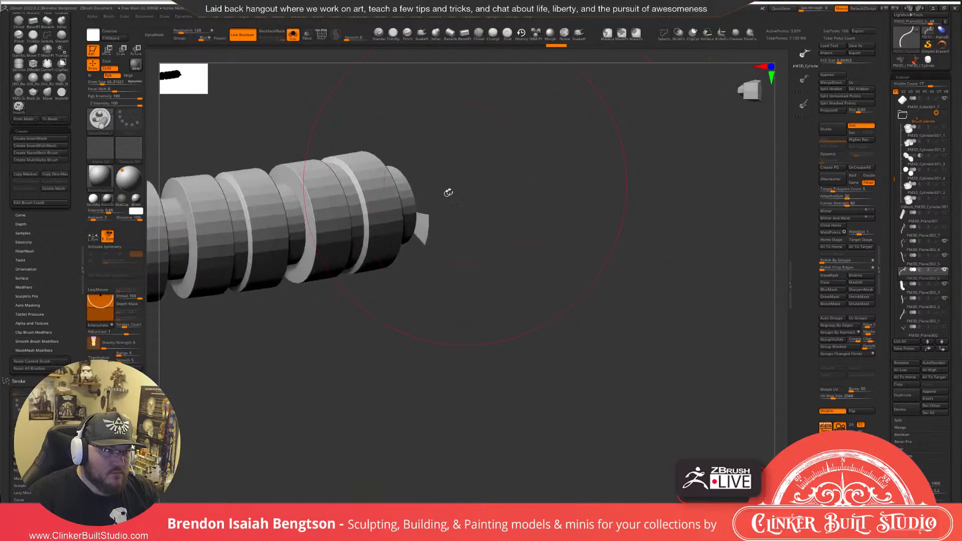
{"action": "mouse_move", "coordinate": [422, 203]}
{"action": "left_mouse_down", "text": "ctrl+alt+shift"}
{"action": "mouse_move", "coordinate": [441, 207]}
{"action": "mouse_move", "coordinate": [427, 248]}
{"action": "left_mouse_up", "text": "ctrl+alt+shift"}
{"action": "mouse_move", "coordinate": [505, 296]}
{"action": "right_mouse_down", "text": "ctrl"}
{"action": "mouse_move", "coordinate": [507, 184]}
{"action": "mouse_move", "coordinate": [527, 300]}
{"action": "mouse_move", "coordinate": [455, 260]}
{"action": "right_mouse_up", "text": "ctrl"}
{"action": "left_click_drag", "start_coordinate": [544, 272], "coordinate": [526, 298], "text": "ctrl+shift"}
{"action": "right_click_drag", "start_coordinate": [509, 318], "coordinate": [476, 198], "text": "ctrl"}
{"action": "right_click_drag", "start_coordinate": [381, 268], "coordinate": [406, 373], "text": "ctrl"}
{"action": "key", "text": "alt+shift+s"}
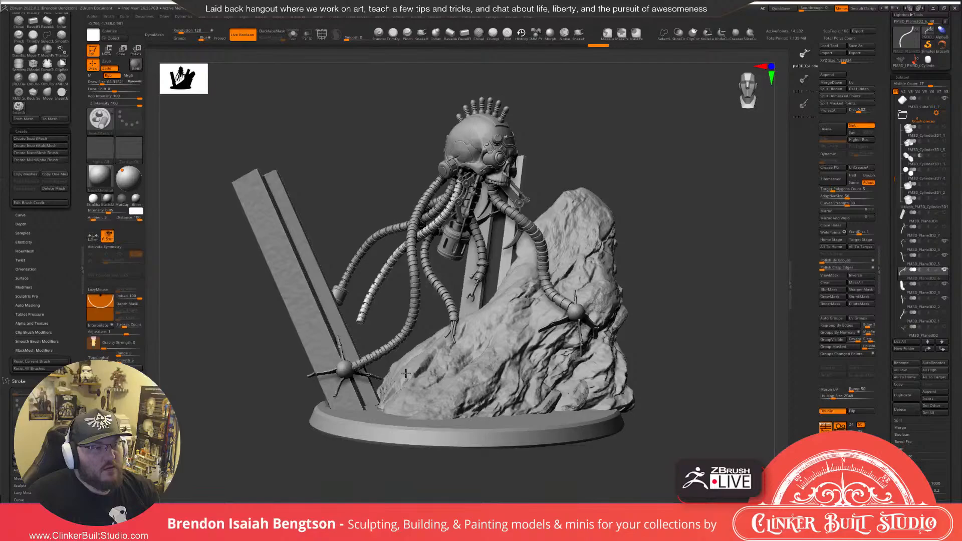
Isolate the bare-ended tentacle and reclaim a little of its cut-off length by inverting visibility and lasso-hiding the section's upper faces.
{"action": "right_click_drag", "start_coordinate": [406, 374], "coordinate": [364, 313]}
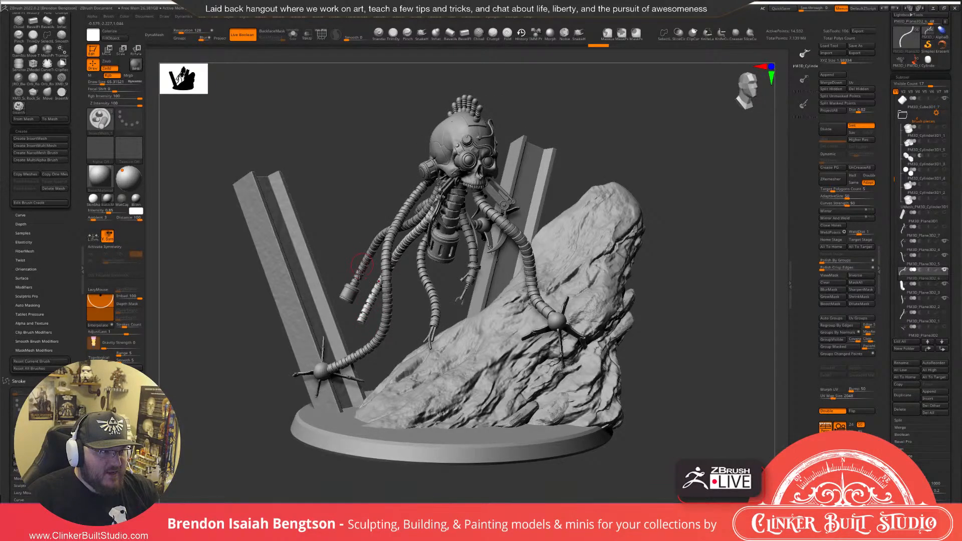
{"action": "key", "text": "alt+shift+s"}
{"action": "left_click", "coordinate": [364, 336], "text": "ctrl+shift"}
{"action": "mouse_move", "coordinate": [364, 336]}
{"action": "right_mouse_down", "text": "ctrl"}
{"action": "mouse_move", "coordinate": [325, 363]}
{"action": "mouse_move", "coordinate": [430, 254]}
{"action": "right_mouse_up", "text": "ctrl"}
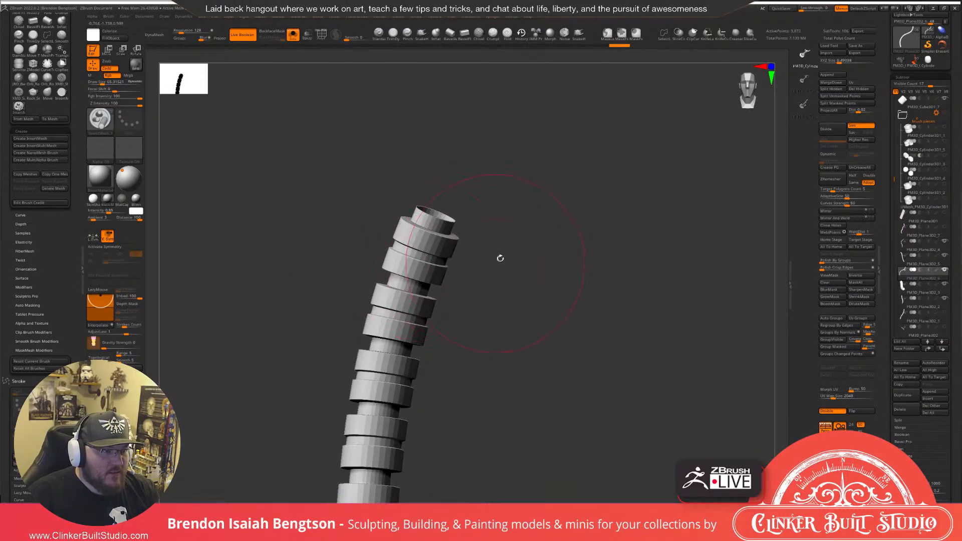
{"action": "right_click_drag", "start_coordinate": [500, 258], "coordinate": [522, 258], "text": "ctrl"}
{"action": "mouse_move", "coordinate": [527, 154]}
{"action": "left_mouse_down", "text": "ctrl+alt+shift"}
{"action": "mouse_move", "coordinate": [292, 270]}
{"action": "mouse_move", "coordinate": [474, 323]}
{"action": "left_mouse_up", "text": "ctrl+alt+shift"}
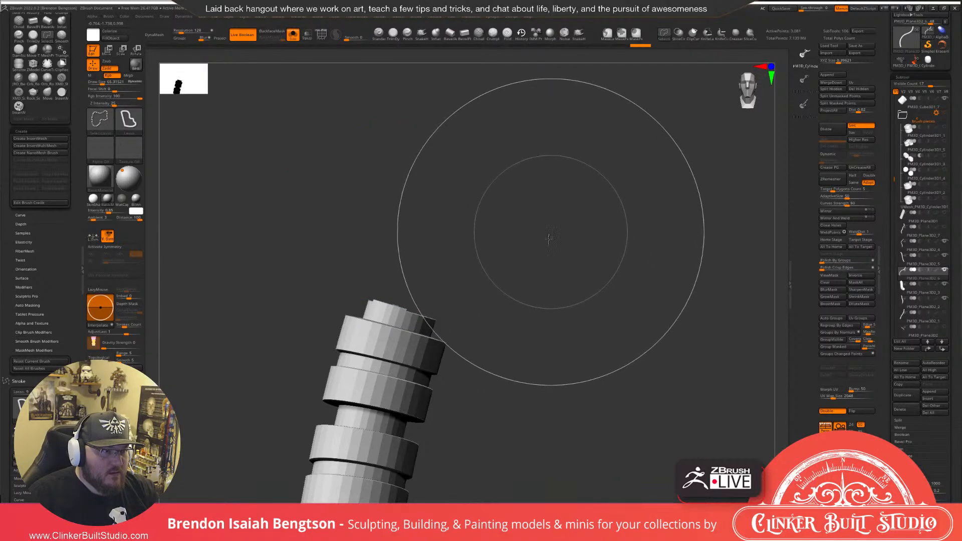
{"action": "right_click_drag", "start_coordinate": [548, 240], "coordinate": [467, 316]}
{"action": "right_click_drag", "start_coordinate": [471, 360], "coordinate": [472, 362]}
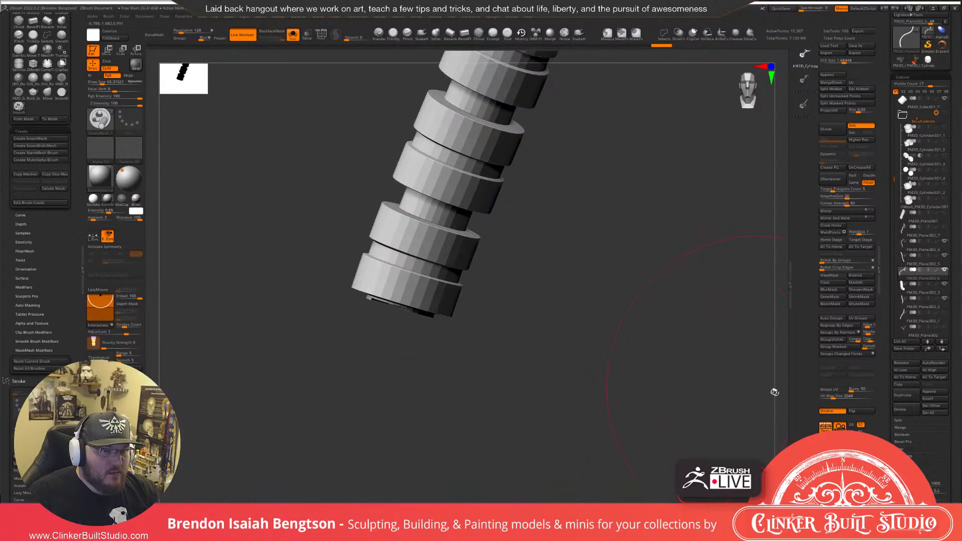
Turn off perspective, lasso-hide the stray faces below the tentacle's last ring, and show the whole figure again.
{"action": "left_click", "coordinate": [822, 431]}
{"action": "right_click_drag", "start_coordinate": [573, 357], "coordinate": [555, 379], "text": "ctrl"}
{"action": "right_click_drag", "start_coordinate": [555, 379], "coordinate": [608, 337], "text": "alt"}
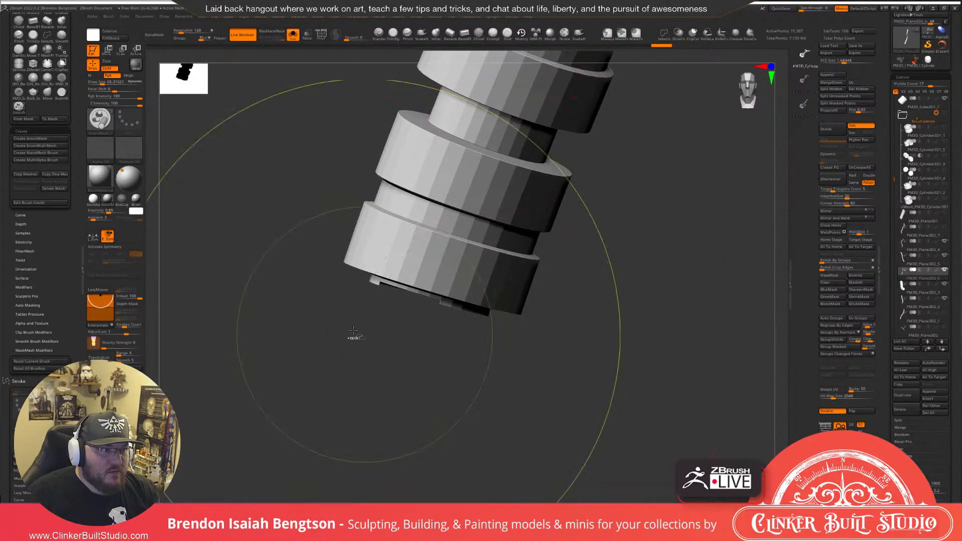
{"action": "mouse_move", "coordinate": [340, 274]}
{"action": "left_mouse_down", "text": "ctrl+shift"}
{"action": "mouse_move", "coordinate": [515, 368]}
{"action": "mouse_move", "coordinate": [558, 333]}
{"action": "mouse_move", "coordinate": [556, 344]}
{"action": "left_mouse_up", "text": "ctrl+shift"}
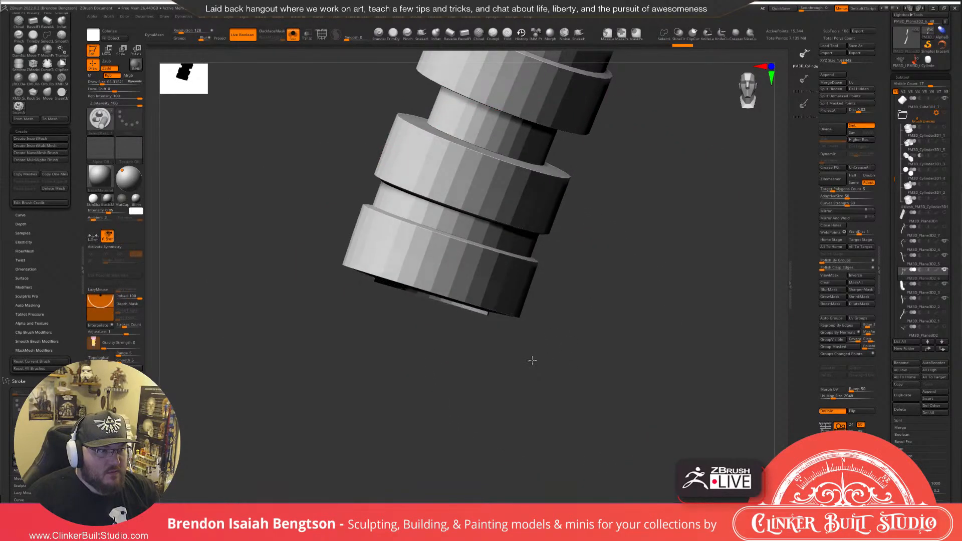
{"action": "right_click_drag", "start_coordinate": [532, 360], "coordinate": [531, 360]}
{"action": "mouse_move", "coordinate": [346, 280]}
{"action": "left_mouse_down", "text": "ctrl+shift"}
{"action": "mouse_move", "coordinate": [351, 307]}
{"action": "mouse_move", "coordinate": [511, 371]}
{"action": "mouse_move", "coordinate": [535, 331]}
{"action": "left_mouse_up", "text": "ctrl+shift"}
{"action": "mouse_move", "coordinate": [540, 341]}
{"action": "right_mouse_down", "text": "ctrl"}
{"action": "mouse_move", "coordinate": [556, 317]}
{"action": "mouse_move", "coordinate": [553, 276]}
{"action": "right_mouse_up", "text": "ctrl"}
{"action": "key", "text": "alt+s"}
{"action": "mouse_move", "coordinate": [520, 308]}
{"action": "right_mouse_down"}
{"action": "mouse_move", "coordinate": [519, 210]}
{"action": "mouse_move", "coordinate": [546, 192]}
{"action": "mouse_move", "coordinate": [441, 382]}
{"action": "right_mouse_up"}
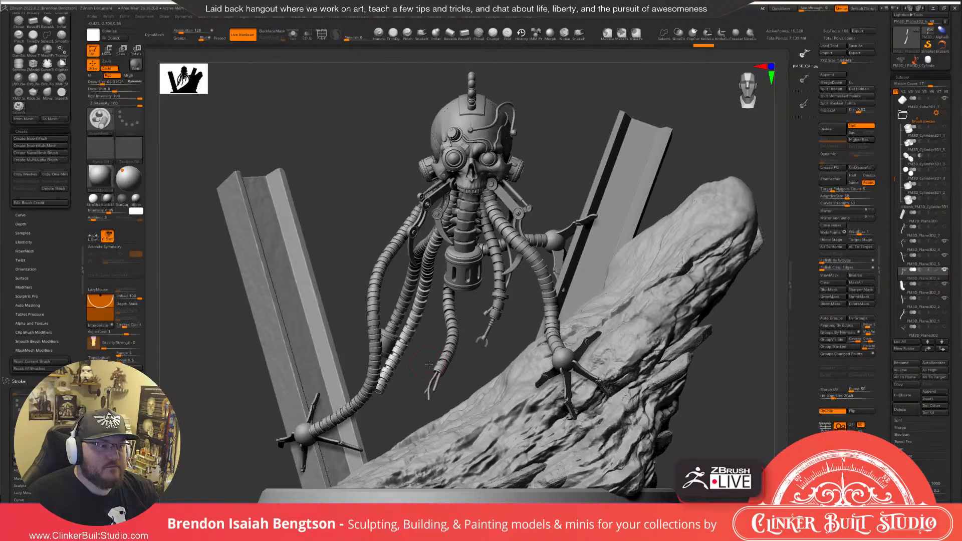
Turn perspective back on, delete the tentacle's hidden geometry, and close the holes at its cut ends.
{"action": "mouse_move", "coordinate": [441, 339]}
{"action": "right_mouse_down"}
{"action": "mouse_move", "coordinate": [414, 348]}
{"action": "mouse_move", "coordinate": [427, 365]}
{"action": "mouse_move", "coordinate": [443, 360]}
{"action": "mouse_move", "coordinate": [407, 365]}
{"action": "mouse_move", "coordinate": [638, 335]}
{"action": "right_mouse_up"}
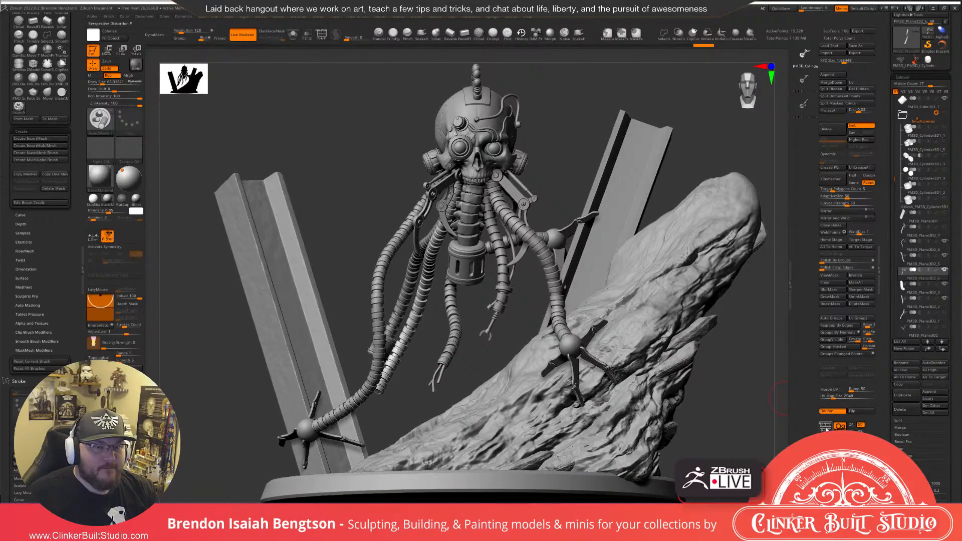
{"action": "right_click_drag", "start_coordinate": [825, 430], "coordinate": [764, 407]}
{"action": "right_click_drag", "start_coordinate": [435, 363], "coordinate": [724, 169]}
{"action": "left_click", "coordinate": [858, 89]}
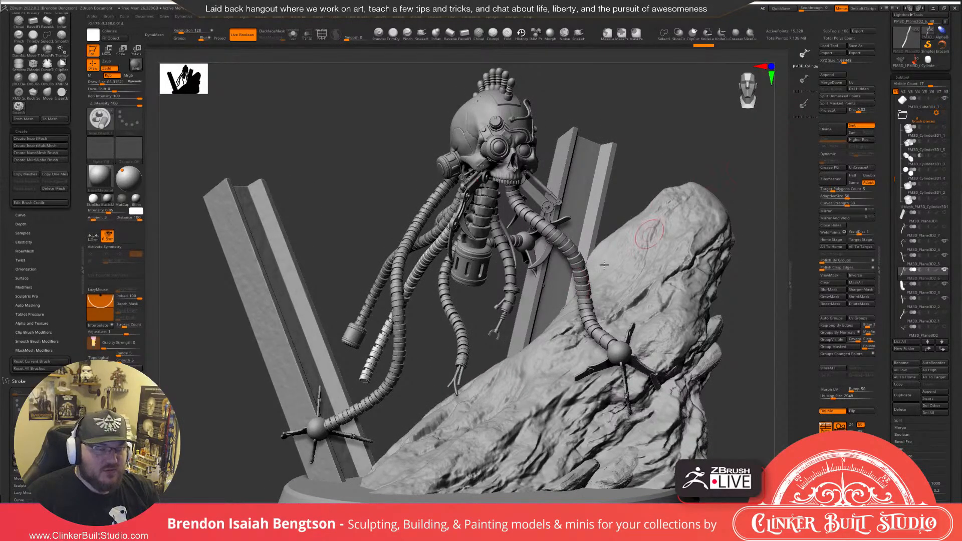
{"action": "left_click", "coordinate": [823, 226]}
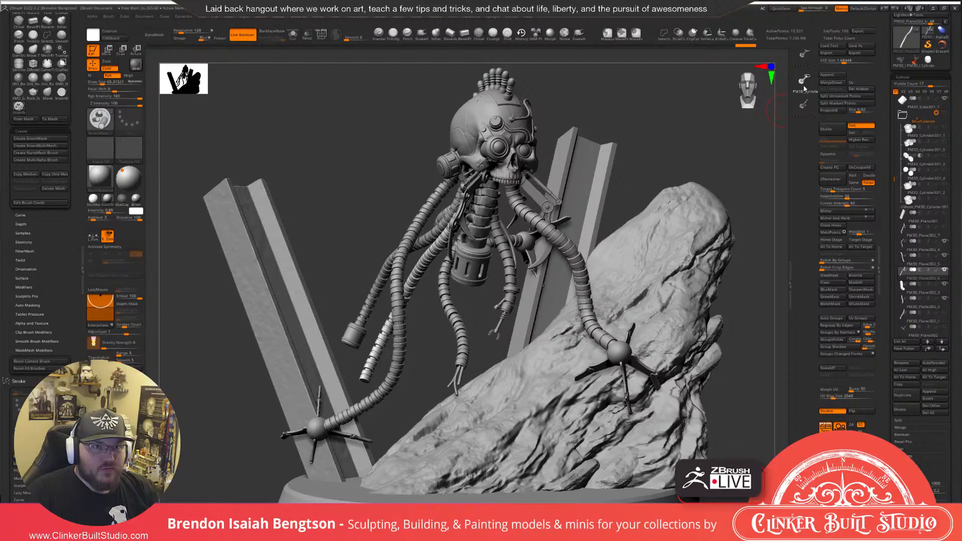
Insert the hook tool tip with the ribbed shaft at the bare tentacle's lower end and shift it into line with the last ring.
{"action": "left_click_drag", "start_coordinate": [361, 373], "coordinate": [365, 410]}
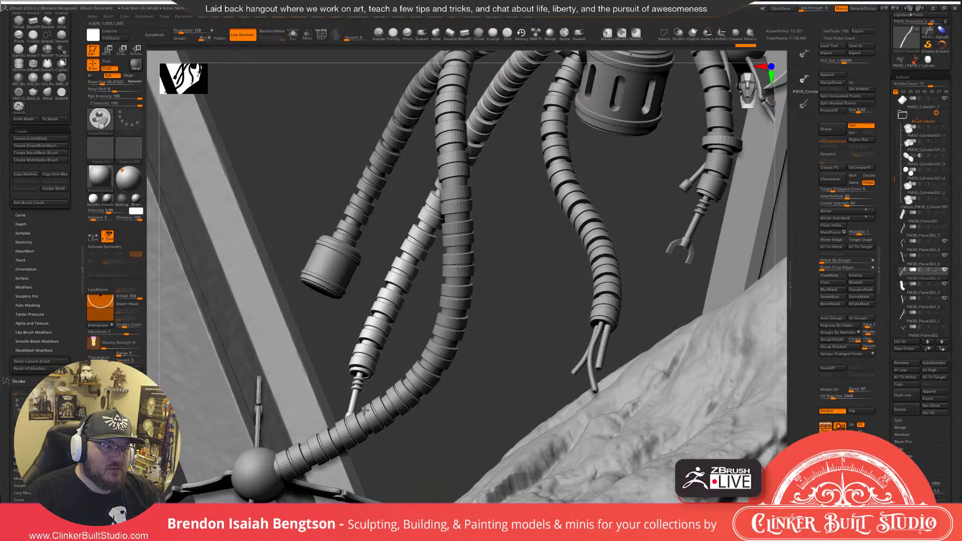
{"action": "left_click_drag", "start_coordinate": [364, 410], "coordinate": [364, 412]}
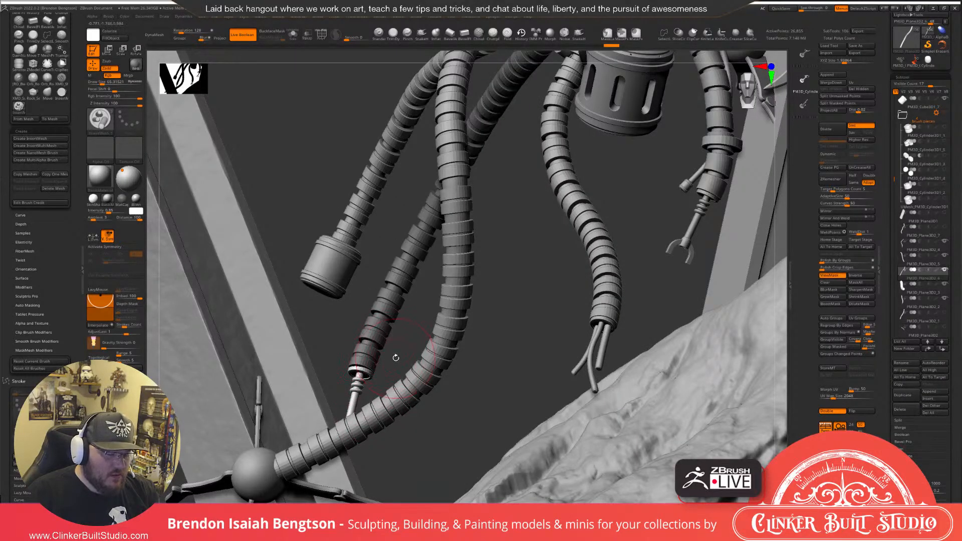
{"action": "key", "text": "w"}
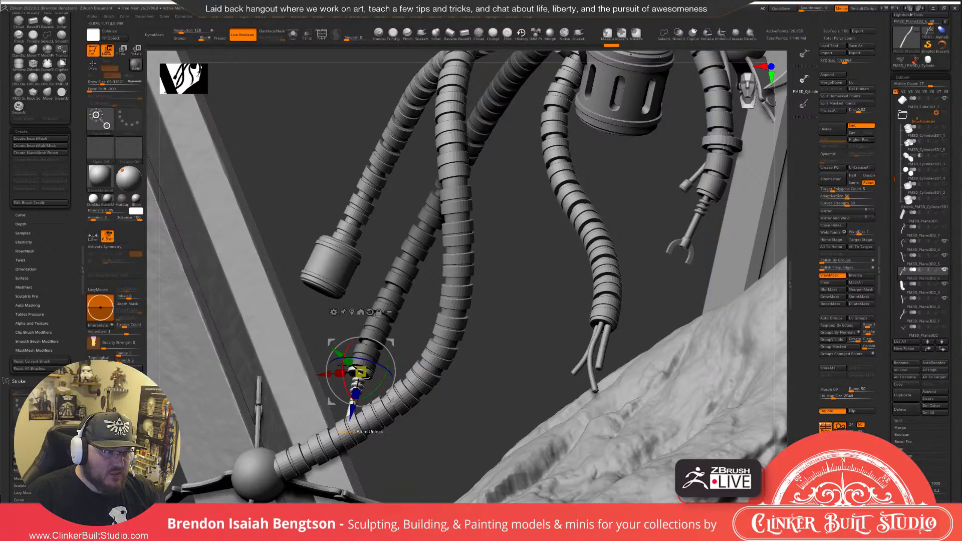
{"action": "left_click_drag", "start_coordinate": [341, 365], "coordinate": [342, 368]}
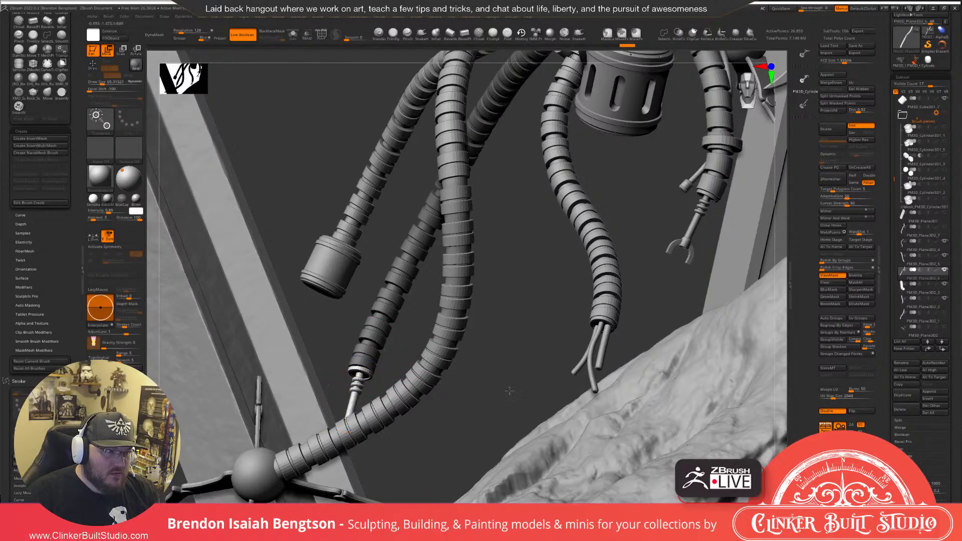
{"action": "left_click_drag", "start_coordinate": [509, 391], "coordinate": [562, 403]}
{"action": "right_click_drag", "start_coordinate": [359, 377], "coordinate": [383, 400], "text": "ctrl"}
{"action": "left_click_drag", "start_coordinate": [352, 335], "coordinate": [338, 334]}
{"action": "right_click_drag", "start_coordinate": [341, 322], "coordinate": [360, 356]}
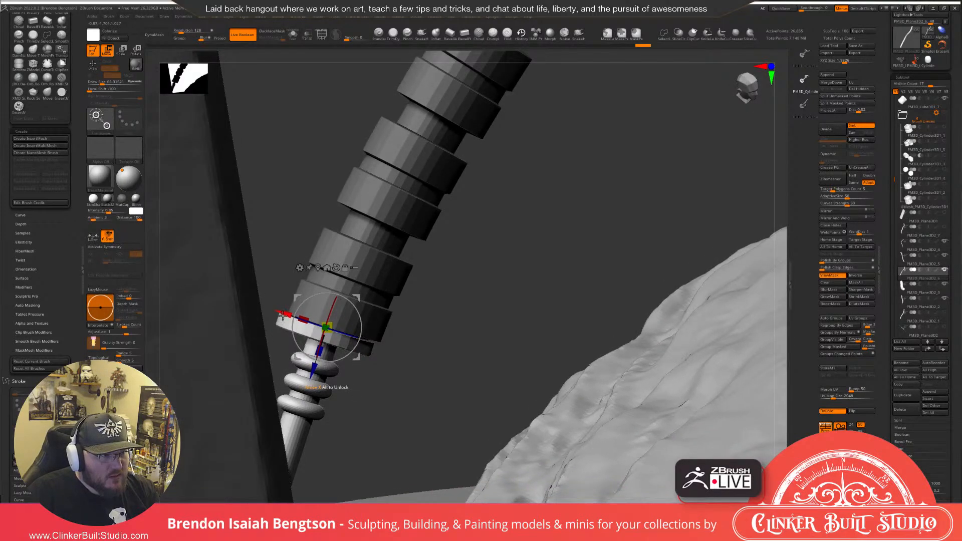
{"action": "left_click_drag", "start_coordinate": [283, 314], "coordinate": [290, 315]}
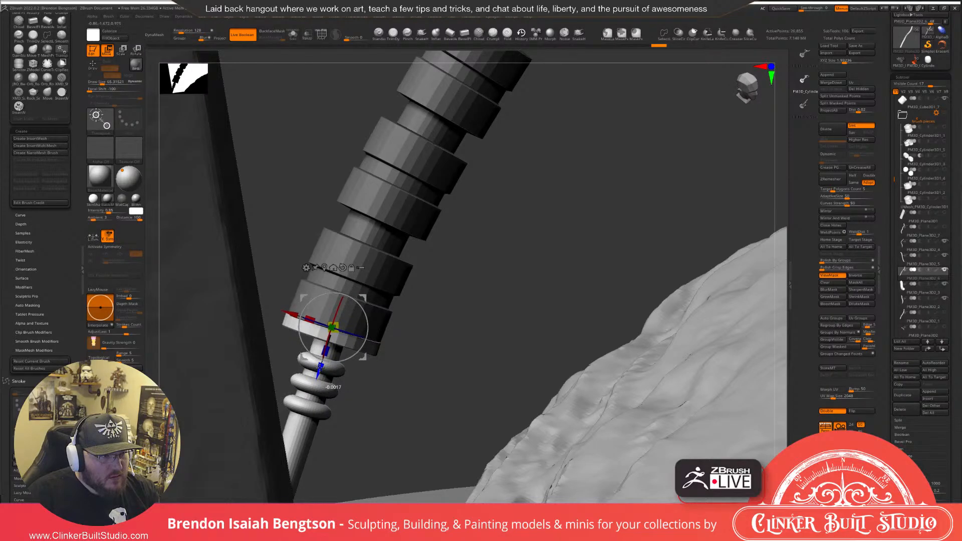
Slightly scale and nudge the hook tip from several angles to centre its base cap in the tentacle's last ring.
{"action": "right_click_drag", "start_coordinate": [437, 358], "coordinate": [440, 335]}
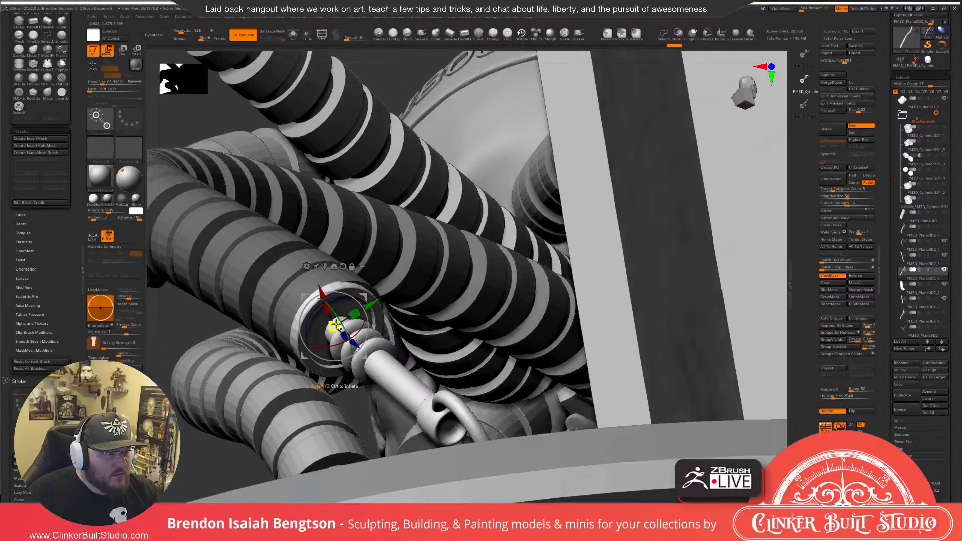
{"action": "left_click_drag", "start_coordinate": [333, 325], "coordinate": [331, 326]}
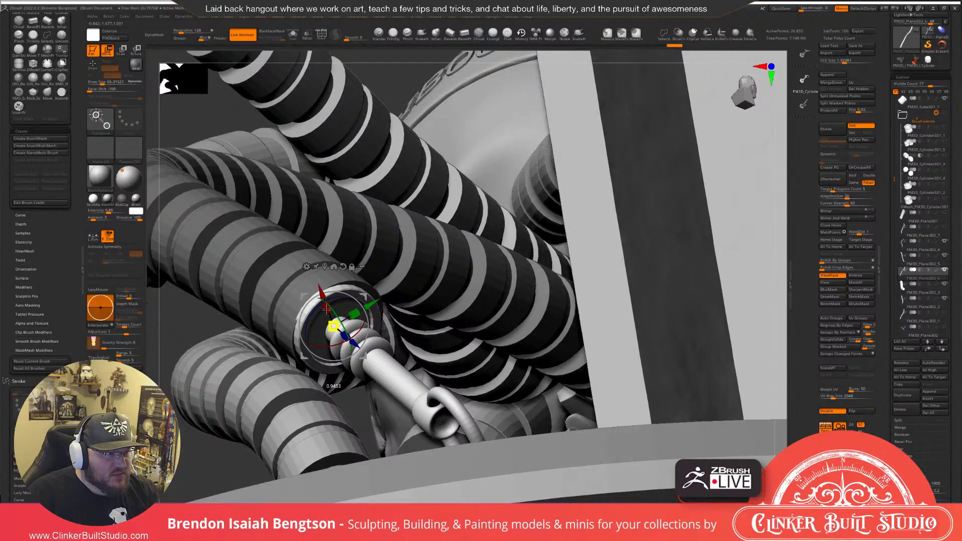
{"action": "left_click_drag", "start_coordinate": [320, 289], "coordinate": [377, 303]}
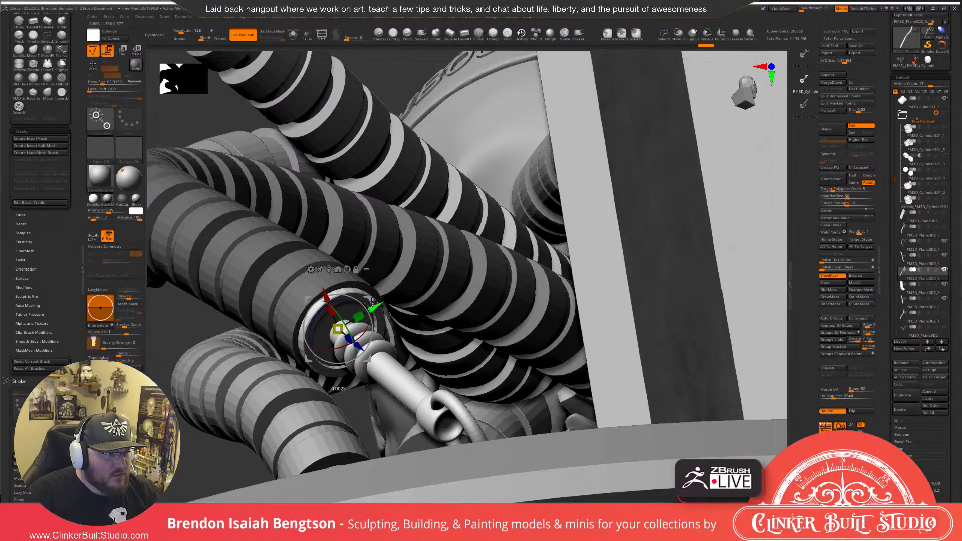
{"action": "right_click_drag", "start_coordinate": [372, 301], "coordinate": [402, 338]}
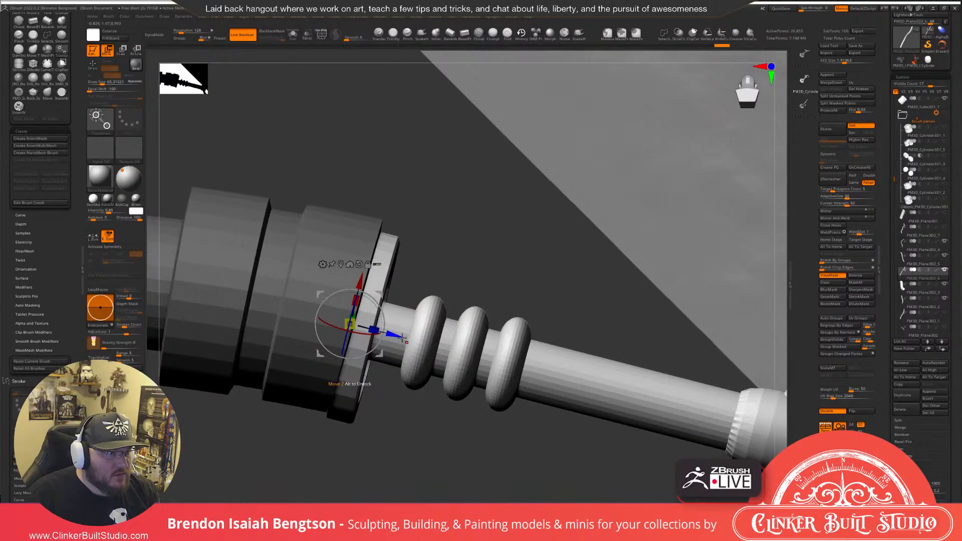
{"action": "left_click_drag", "start_coordinate": [380, 292], "coordinate": [382, 285]}
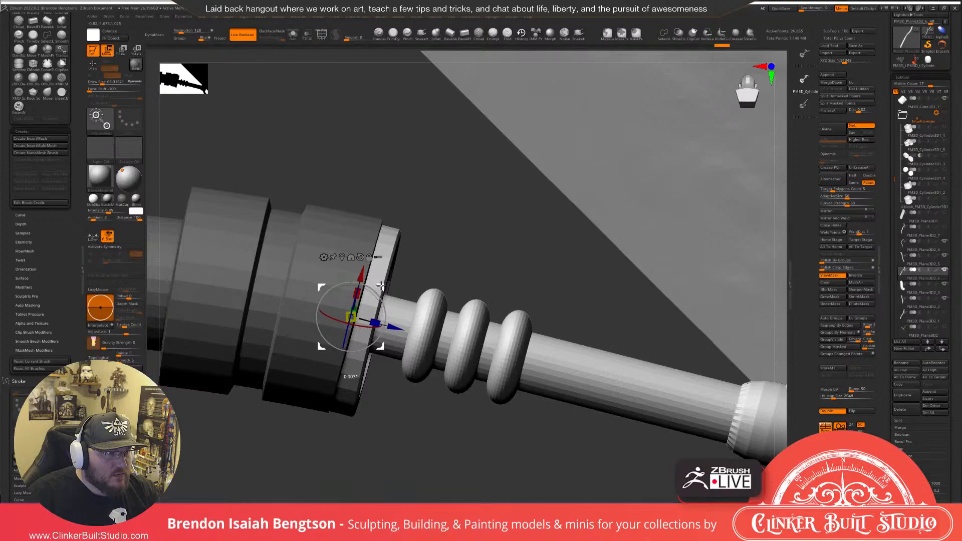
{"action": "right_click_drag", "start_coordinate": [381, 285], "coordinate": [375, 314]}
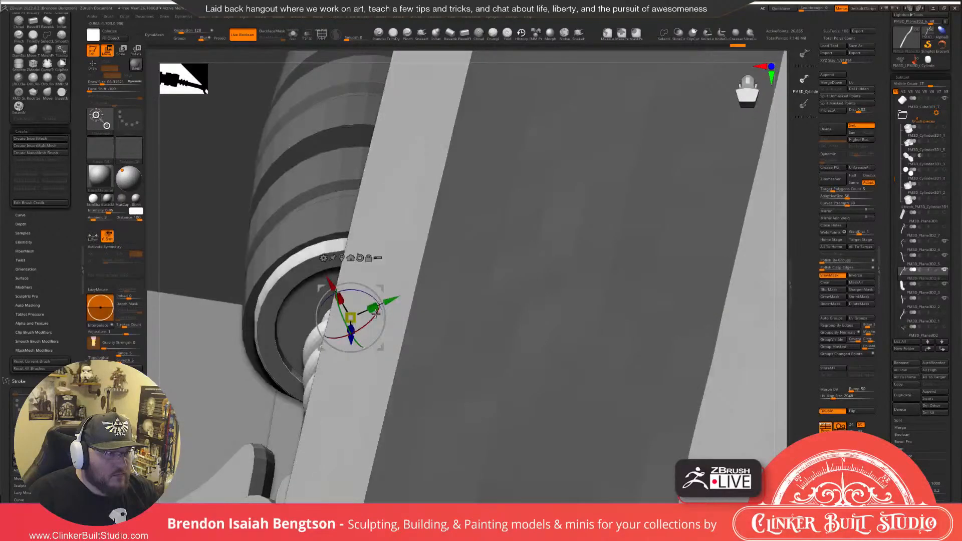
{"action": "mouse_move", "coordinate": [376, 313]}
{"action": "right_mouse_down"}
{"action": "mouse_move", "coordinate": [426, 337]}
{"action": "mouse_move", "coordinate": [440, 357]}
{"action": "mouse_move", "coordinate": [427, 269]}
{"action": "right_mouse_up"}
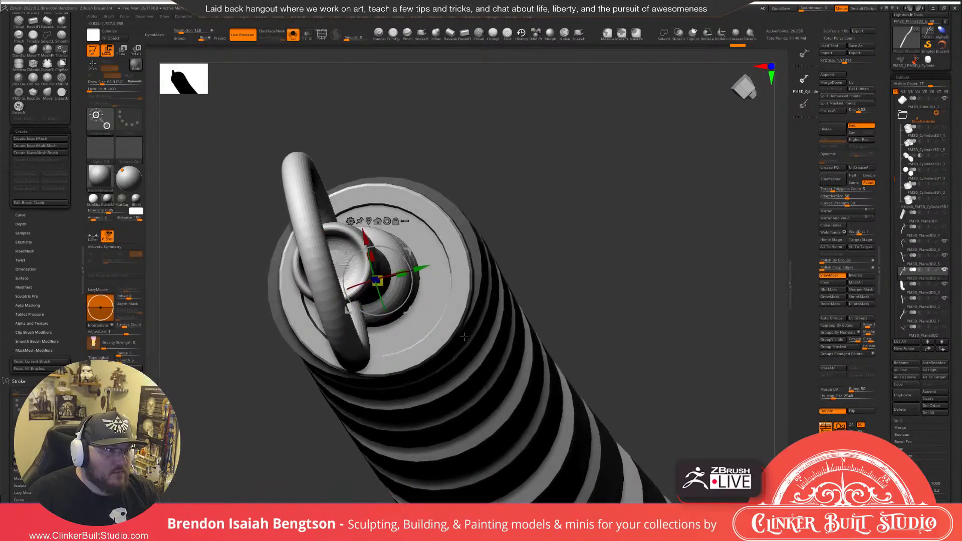
{"action": "left_click_drag", "start_coordinate": [365, 238], "coordinate": [365, 235]}
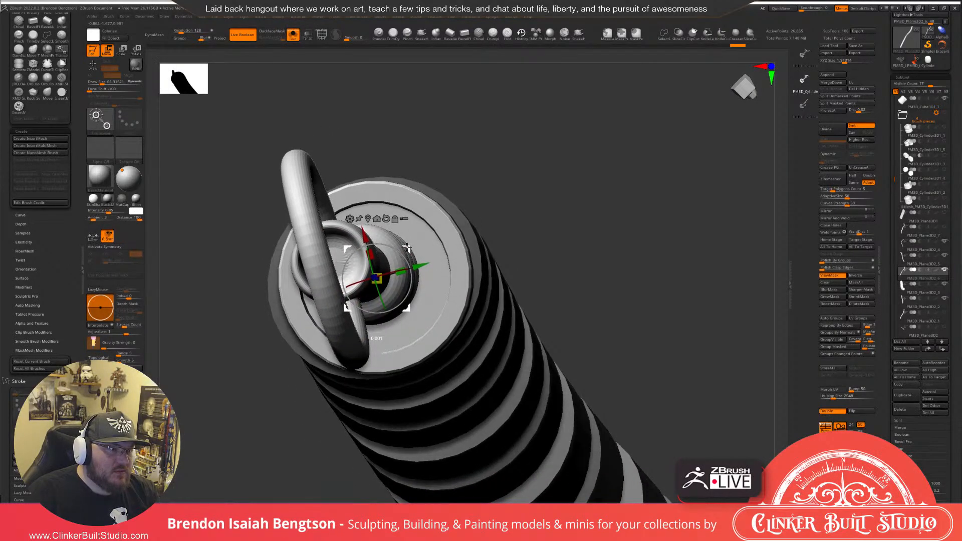
{"action": "left_click_drag", "start_coordinate": [379, 276], "coordinate": [375, 280]}
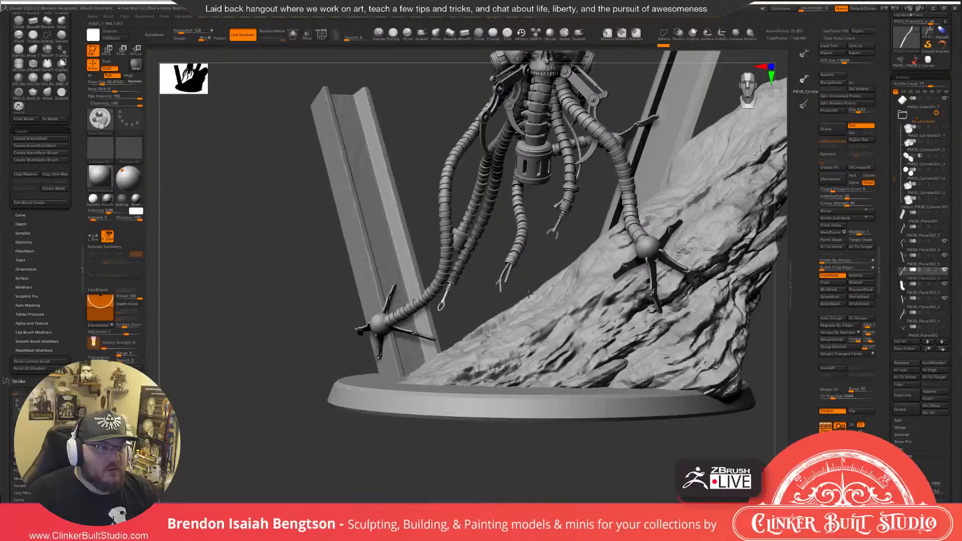
Clear the mask and examine the hook-tipped tentacle against the whole figure from the front and side.
{"action": "mouse_move", "coordinate": [529, 294]}
{"action": "left_mouse_down"}
{"action": "mouse_move", "coordinate": [518, 382]}
{"action": "mouse_move", "coordinate": [545, 383]}
{"action": "mouse_move", "coordinate": [532, 394]}
{"action": "mouse_move", "coordinate": [449, 376]}
{"action": "mouse_move", "coordinate": [464, 372]}
{"action": "left_mouse_up"}
{"action": "left_click_drag", "start_coordinate": [468, 416], "coordinate": [457, 340]}
{"action": "key", "text": "f"}
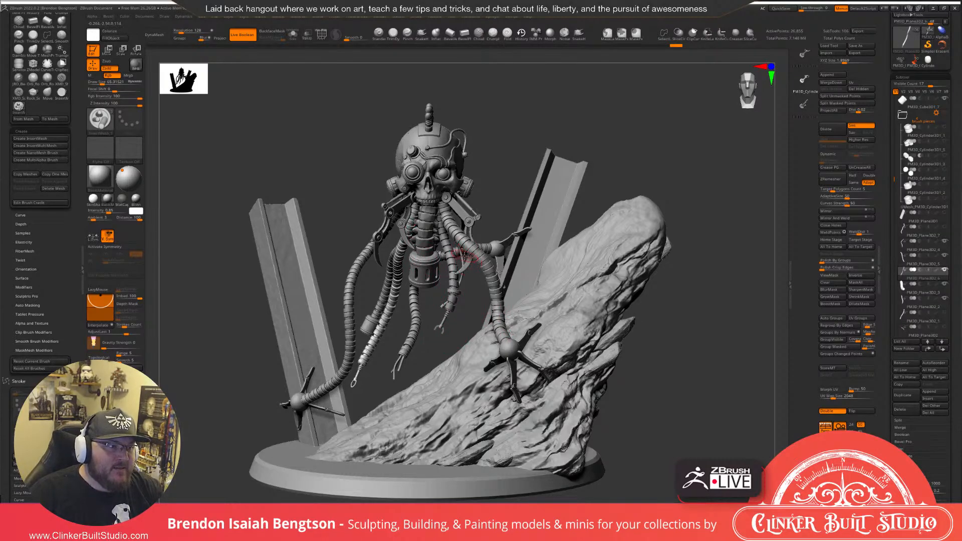
{"action": "left_click_drag", "start_coordinate": [465, 256], "coordinate": [475, 262]}
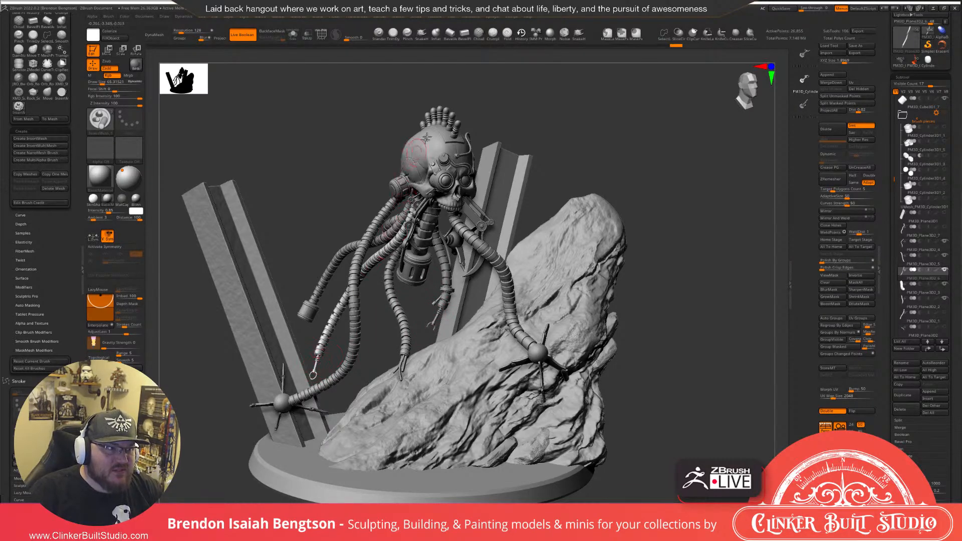
{"action": "mouse_move", "coordinate": [425, 233]}
{"action": "right_mouse_down"}
{"action": "mouse_move", "coordinate": [432, 251]}
{"action": "mouse_move", "coordinate": [306, 301]}
{"action": "mouse_move", "coordinate": [368, 320]}
{"action": "mouse_move", "coordinate": [349, 325]}
{"action": "mouse_move", "coordinate": [375, 385]}
{"action": "right_mouse_up"}
{"action": "left_click_drag", "start_coordinate": [394, 410], "coordinate": [379, 402]}
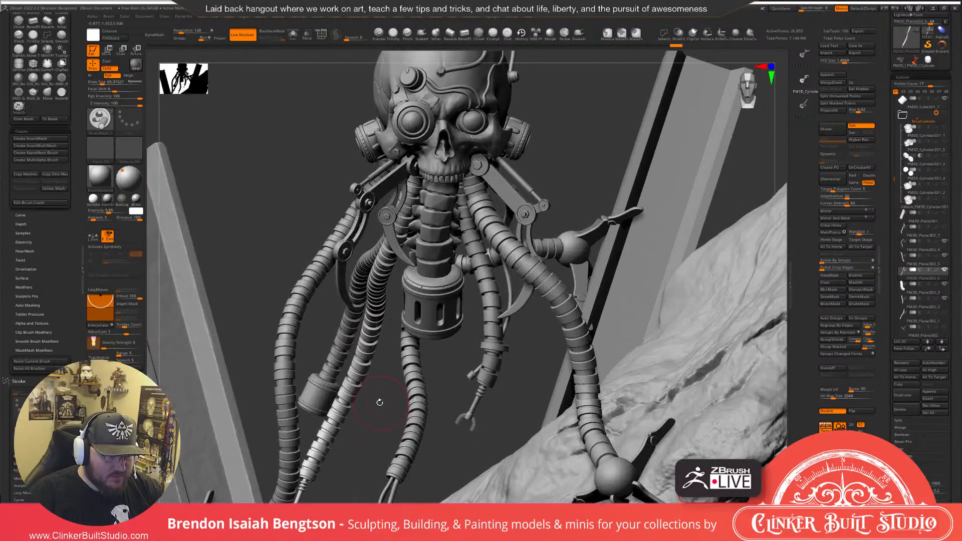
Isolate the tentacle and undo the hook tip's placement and insertion, back to the bare closed end.
{"action": "key", "text": "alt+shift+s"}
{"action": "key", "text": "ctrl+h"}
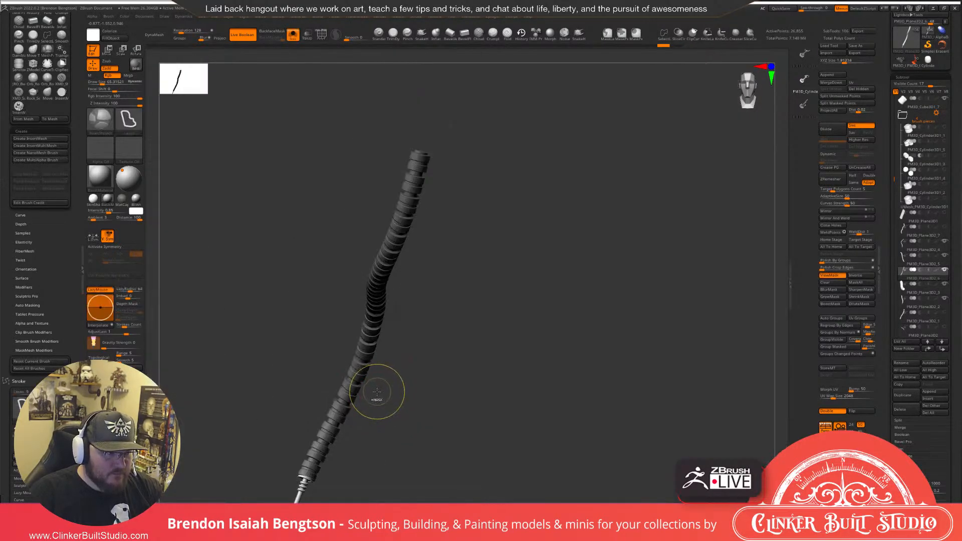
{"action": "key", "text": "ctrl+z"}
{"action": "key", "text": "ctrl+z"}
{"action": "key", "text": "ctrl+z"}
{"action": "key", "text": "ctrl+z"}
{"action": "key", "text": "ctrl+z"}
{"action": "key", "text": "ctrl+z"}
{"action": "key", "text": "ctrl+z"}
{"action": "key", "text": "ctrl+z"}
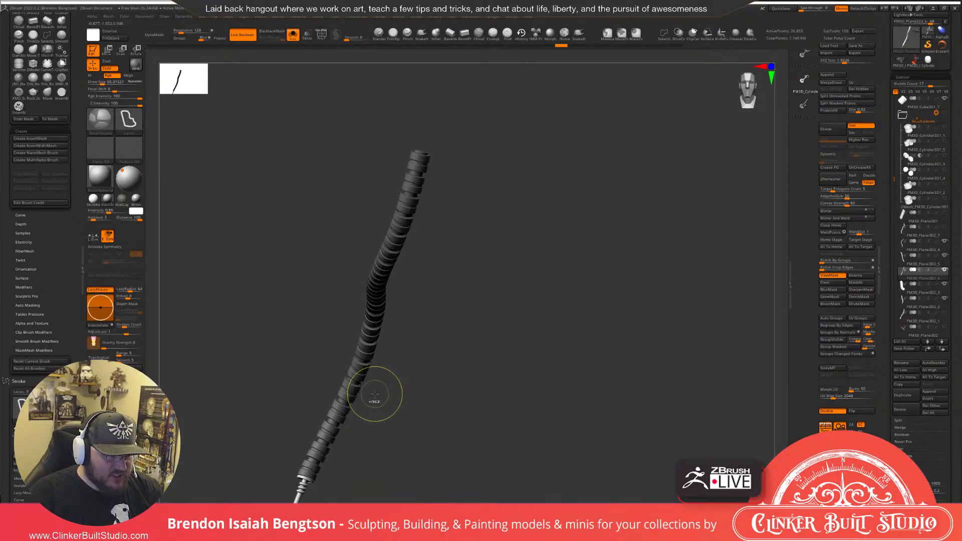
{"action": "key", "text": "ctrl+z"}
{"action": "key", "text": "ctrl+z"}
{"action": "key", "text": "ctrl+z"}
{"action": "key", "text": "ctrl+z"}
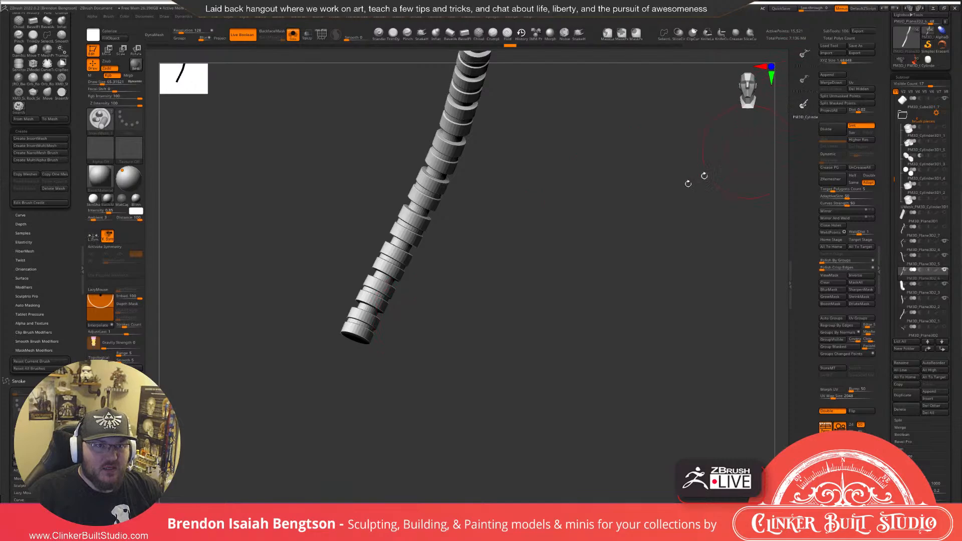
Insert the loose-cable tip at the bare tentacle's lower end and push its collar up into the last ring.
{"action": "mouse_move", "coordinate": [329, 348]}
{"action": "left_mouse_down"}
{"action": "mouse_move", "coordinate": [339, 354]}
{"action": "mouse_move", "coordinate": [336, 415]}
{"action": "left_mouse_up"}
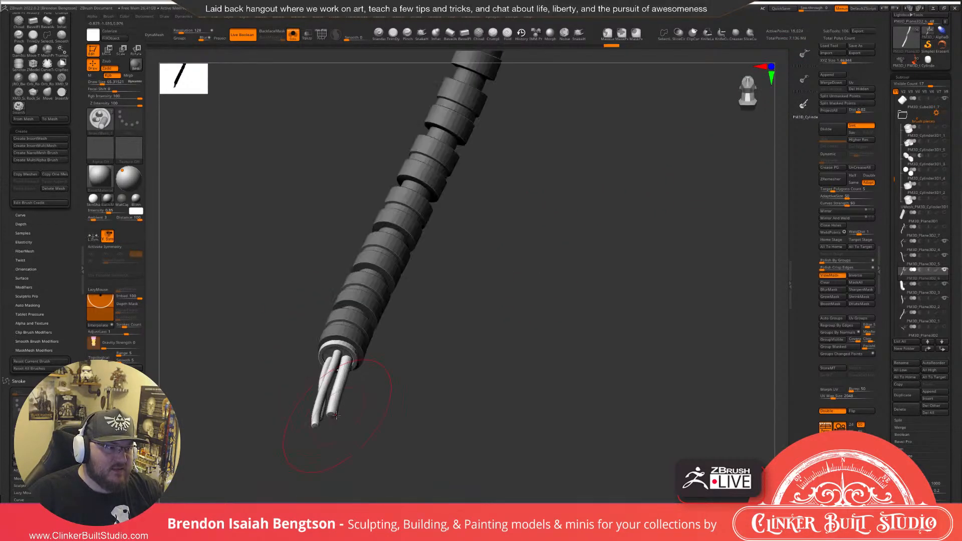
{"action": "mouse_move", "coordinate": [344, 344]}
{"action": "right_mouse_down"}
{"action": "mouse_move", "coordinate": [369, 345]}
{"action": "mouse_move", "coordinate": [349, 343]}
{"action": "right_mouse_up"}
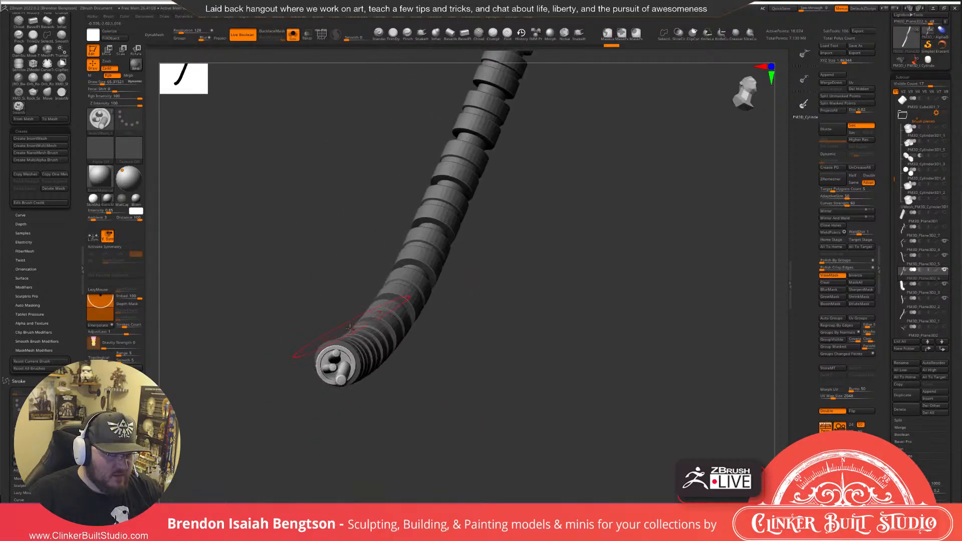
{"action": "key", "text": "w"}
{"action": "right_click_drag", "start_coordinate": [336, 379], "coordinate": [351, 398], "text": "ctrl"}
{"action": "left_click_drag", "start_coordinate": [374, 333], "coordinate": [380, 327]}
{"action": "right_click_drag", "start_coordinate": [355, 360], "coordinate": [352, 433]}
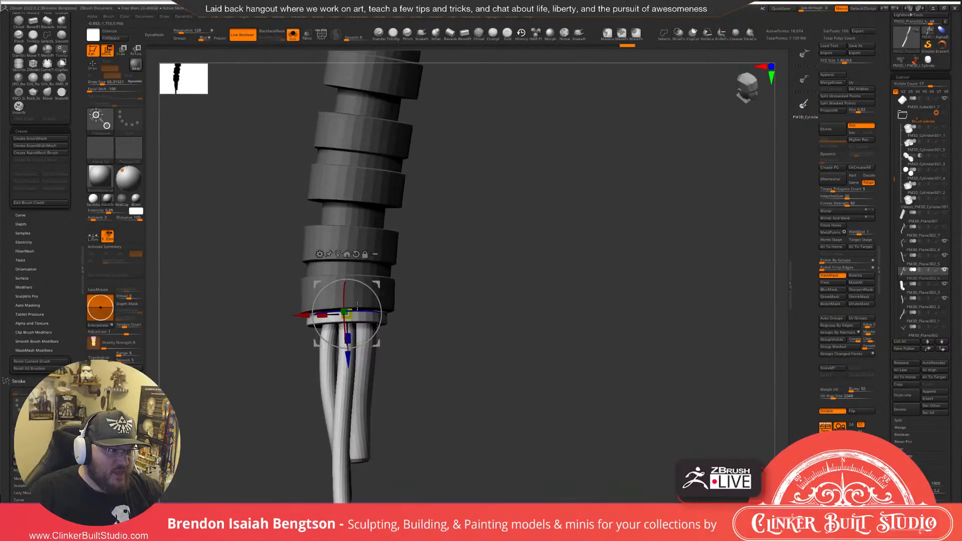
{"action": "right_click_drag", "start_coordinate": [357, 306], "coordinate": [337, 344], "text": "ctrl"}
{"action": "left_click_drag", "start_coordinate": [330, 358], "coordinate": [329, 350]}
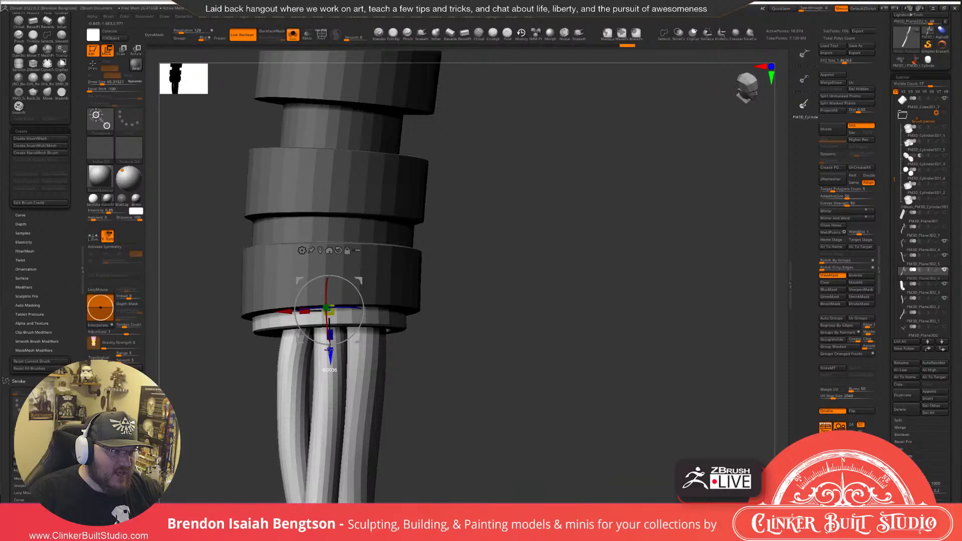
Check the cable tip's seating from below and the side, and slightly adjust the collar within the last ring.
{"action": "right_click_drag", "start_coordinate": [330, 349], "coordinate": [323, 379]}
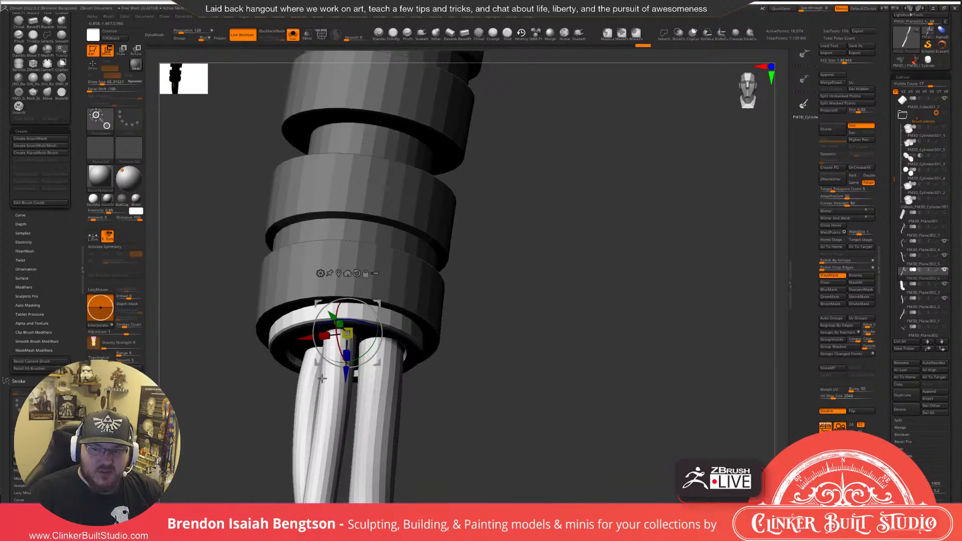
{"action": "right_click_drag", "start_coordinate": [322, 379], "coordinate": [326, 379]}
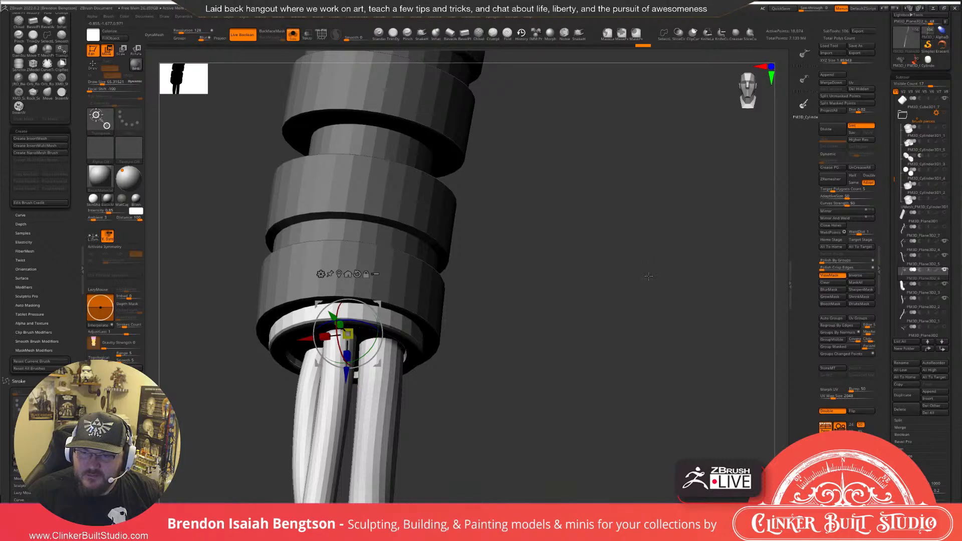
{"action": "right_click_drag", "start_coordinate": [551, 362], "coordinate": [577, 297], "text": "ctrl"}
{"action": "right_click_drag", "start_coordinate": [577, 297], "coordinate": [574, 342]}
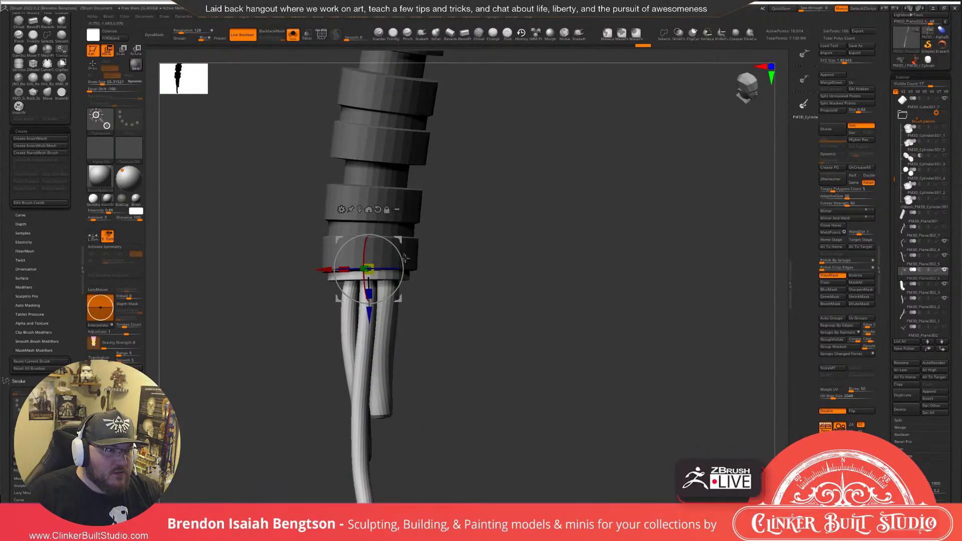
{"action": "left_click_drag", "start_coordinate": [403, 259], "coordinate": [402, 256]}
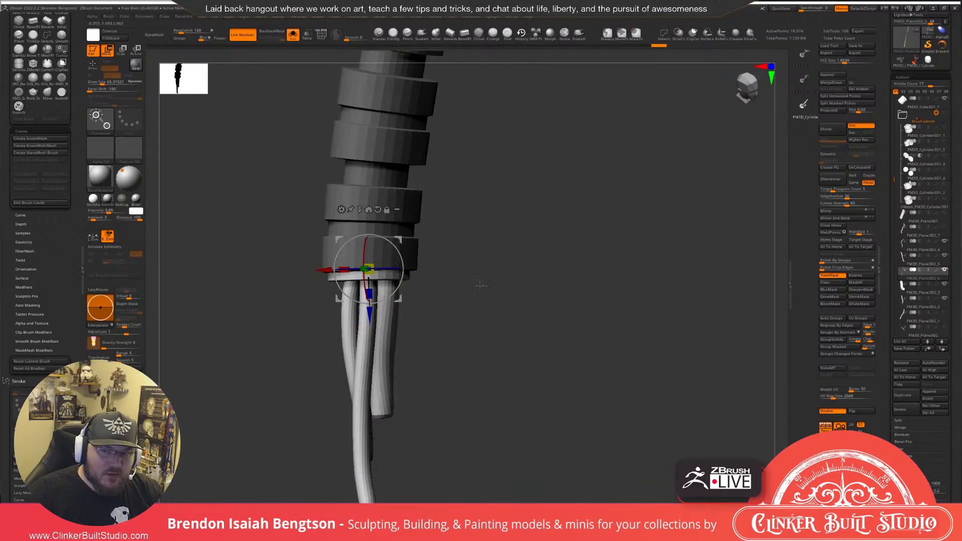
{"action": "mouse_move", "coordinate": [575, 337]}
{"action": "right_mouse_down"}
{"action": "mouse_move", "coordinate": [555, 319]}
{"action": "mouse_move", "coordinate": [566, 335]}
{"action": "right_mouse_up"}
{"action": "key", "text": "q"}
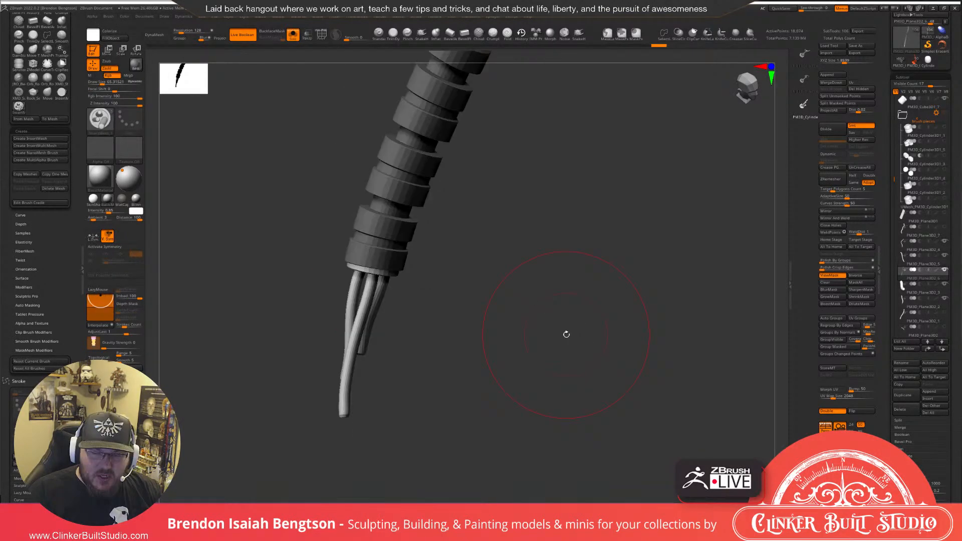
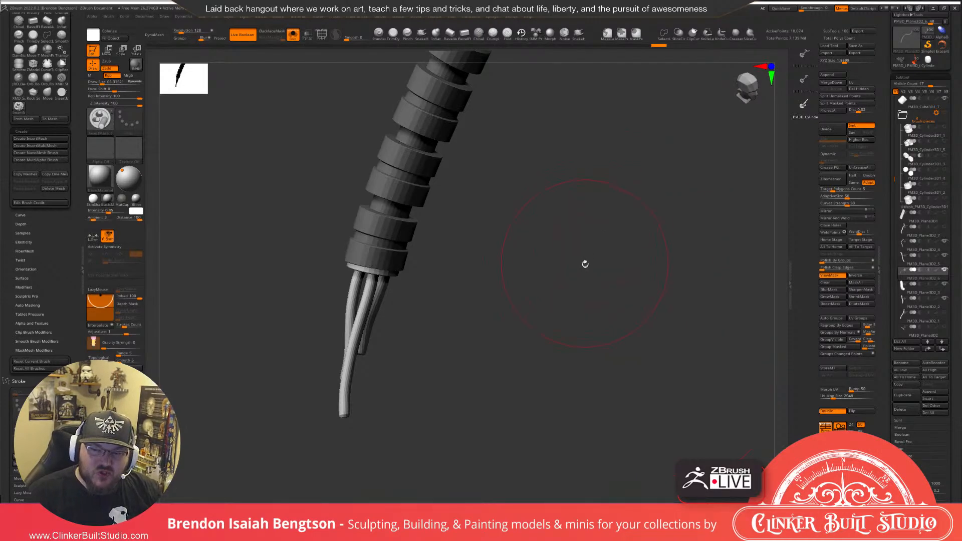
Clear the mask and show the full figure to compare the new cable tip with the neighbouring tentacles.
{"action": "mouse_move", "coordinate": [585, 264]}
{"action": "left_mouse_down"}
{"action": "mouse_move", "coordinate": [606, 266]}
{"action": "mouse_move", "coordinate": [567, 281]}
{"action": "mouse_move", "coordinate": [604, 295]}
{"action": "mouse_move", "coordinate": [567, 294]}
{"action": "mouse_move", "coordinate": [565, 242]}
{"action": "mouse_move", "coordinate": [560, 273]}
{"action": "left_mouse_up"}
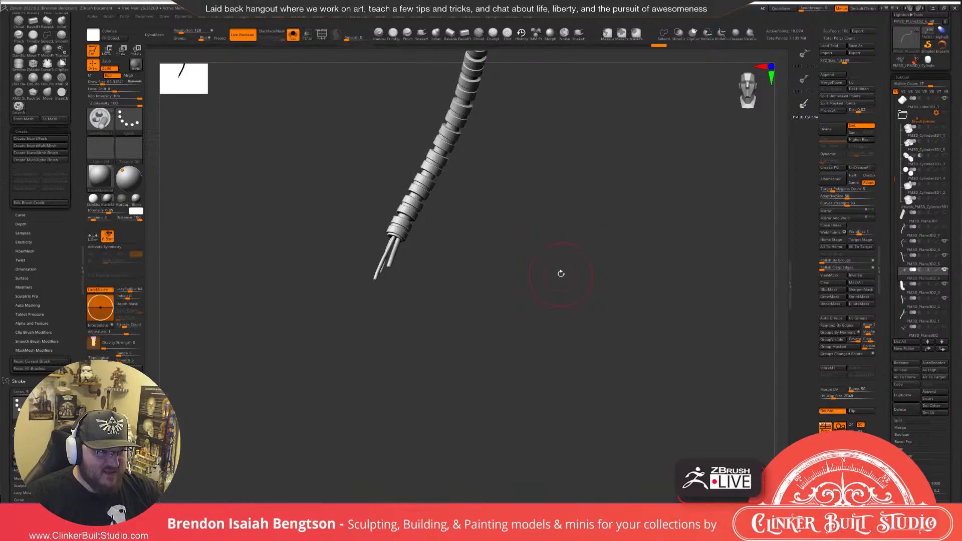
{"action": "key", "text": "alt+s"}
{"action": "left_click_drag", "start_coordinate": [554, 226], "coordinate": [550, 338]}
{"action": "key", "text": "f"}
{"action": "left_click_drag", "start_coordinate": [464, 335], "coordinate": [504, 345]}
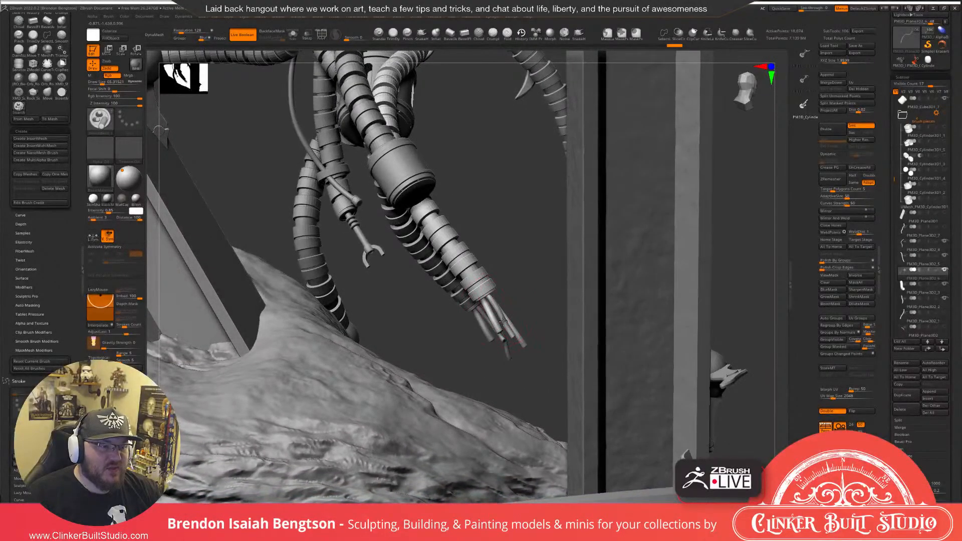
{"action": "left_click_drag", "start_coordinate": [508, 313], "coordinate": [518, 347], "text": "alt"}
{"action": "right_click_drag", "start_coordinate": [518, 346], "coordinate": [519, 350], "text": "ctrl"}
{"action": "mouse_move", "coordinate": [495, 305]}
{"action": "right_mouse_down", "text": "ctrl"}
{"action": "mouse_move", "coordinate": [499, 321]}
{"action": "mouse_move", "coordinate": [439, 306]}
{"action": "mouse_move", "coordinate": [464, 303]}
{"action": "mouse_move", "coordinate": [422, 303]}
{"action": "right_mouse_up", "text": "ctrl"}
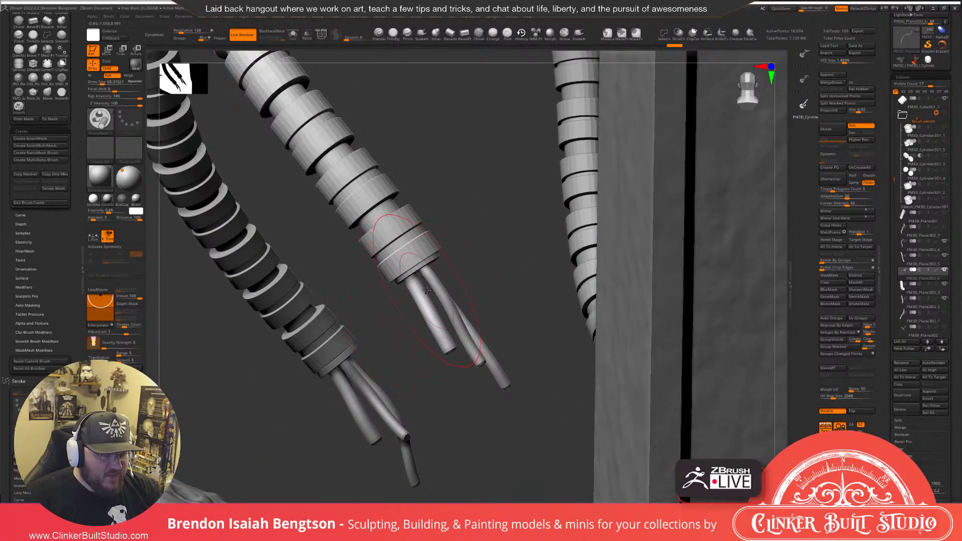
Isolate the tentacle, split it into polygroups with Auto Groups, and single out and remove the thick cable from the tip.
{"action": "key", "text": "alt+s"}
{"action": "key", "text": "shift+f"}
{"action": "right_click_drag", "start_coordinate": [543, 225], "coordinate": [542, 221]}
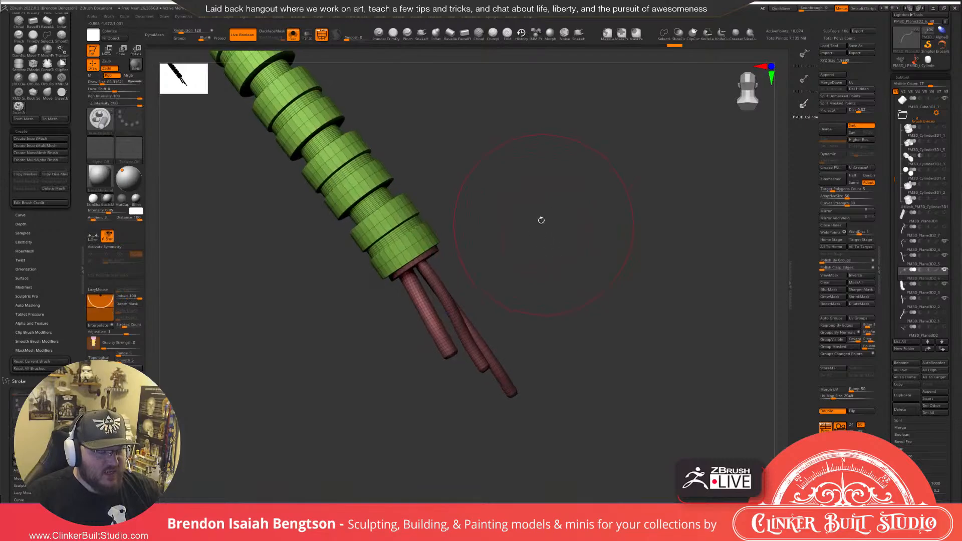
{"action": "left_click", "coordinate": [830, 318]}
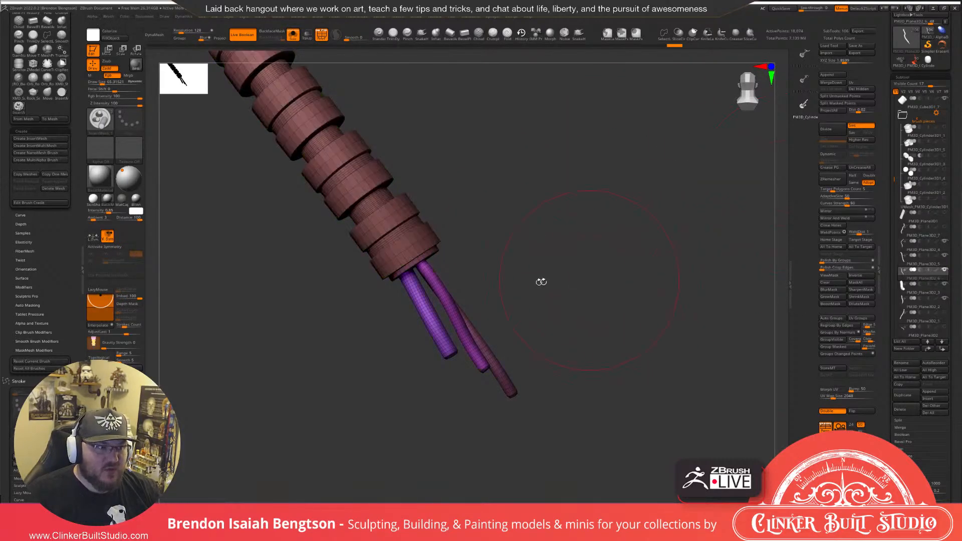
{"action": "key", "text": "w"}
{"action": "left_click", "coordinate": [431, 313], "text": "ctrl"}
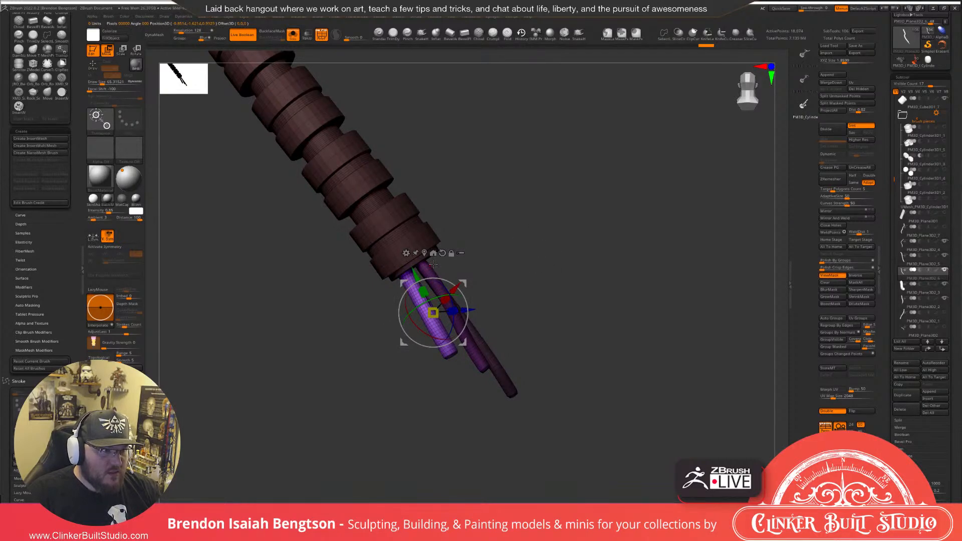
{"action": "right_click_drag", "start_coordinate": [555, 284], "coordinate": [550, 270]}
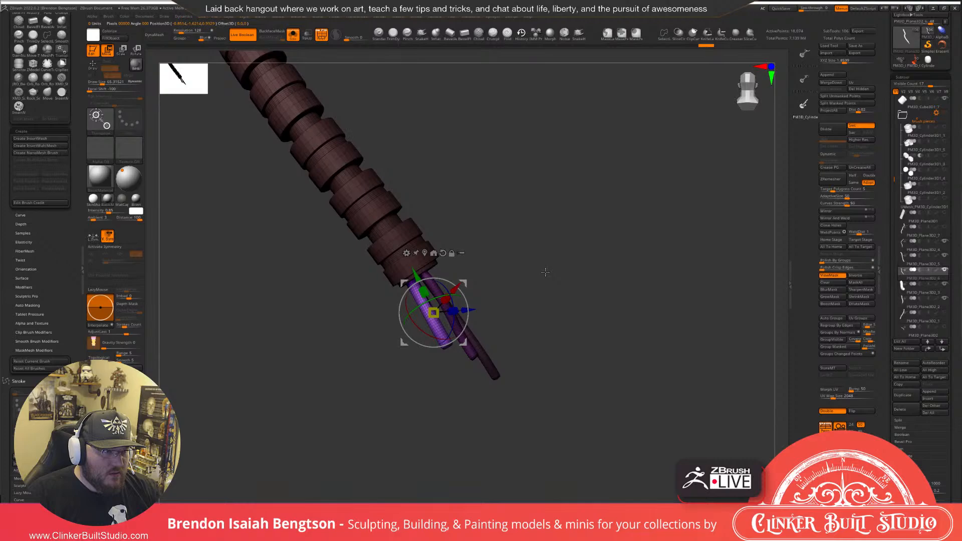
{"action": "right_click_drag", "start_coordinate": [545, 272], "coordinate": [505, 234]}
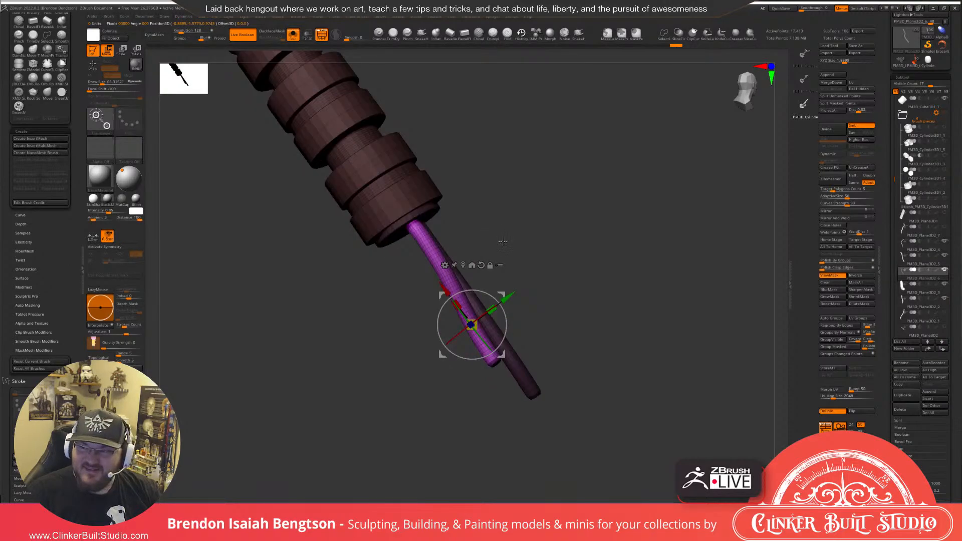
Place the gizmo at the upper end of the shorter cable and duplicate it as a longer cable beside the original.
{"action": "left_click", "coordinate": [418, 226], "text": "alt"}
{"action": "right_click_drag", "start_coordinate": [666, 228], "coordinate": [564, 232]}
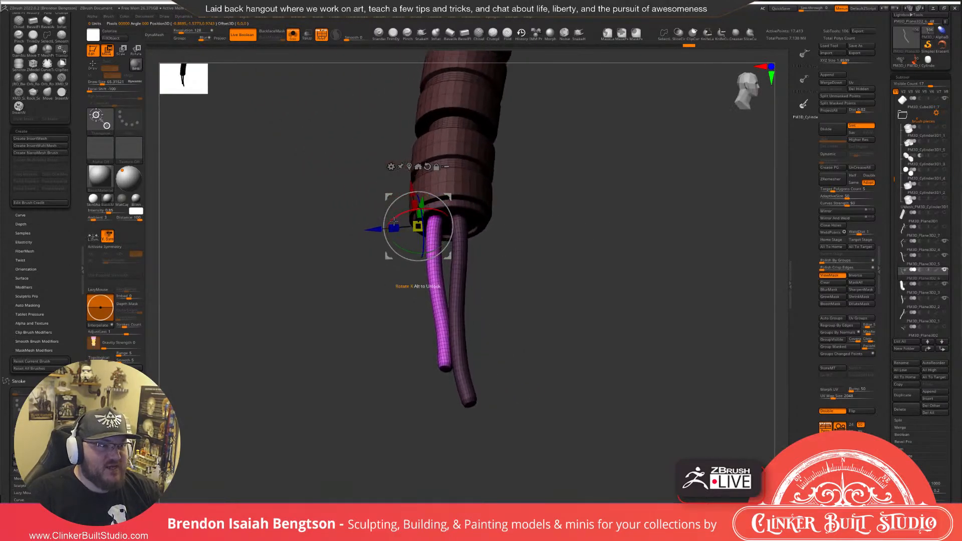
{"action": "left_click_drag", "start_coordinate": [375, 229], "coordinate": [416, 247], "text": "alt"}
{"action": "mouse_move", "coordinate": [556, 224]}
{"action": "right_mouse_down"}
{"action": "mouse_move", "coordinate": [606, 221]}
{"action": "mouse_move", "coordinate": [608, 231]}
{"action": "mouse_move", "coordinate": [562, 228]}
{"action": "mouse_move", "coordinate": [545, 215]}
{"action": "right_mouse_up"}
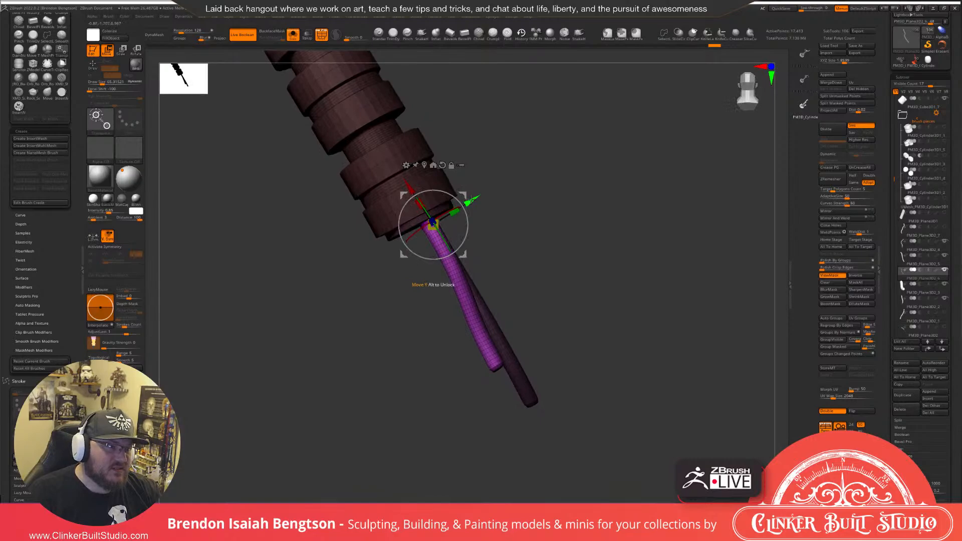
{"action": "left_click_drag", "start_coordinate": [471, 200], "coordinate": [392, 187], "text": "ctrl"}
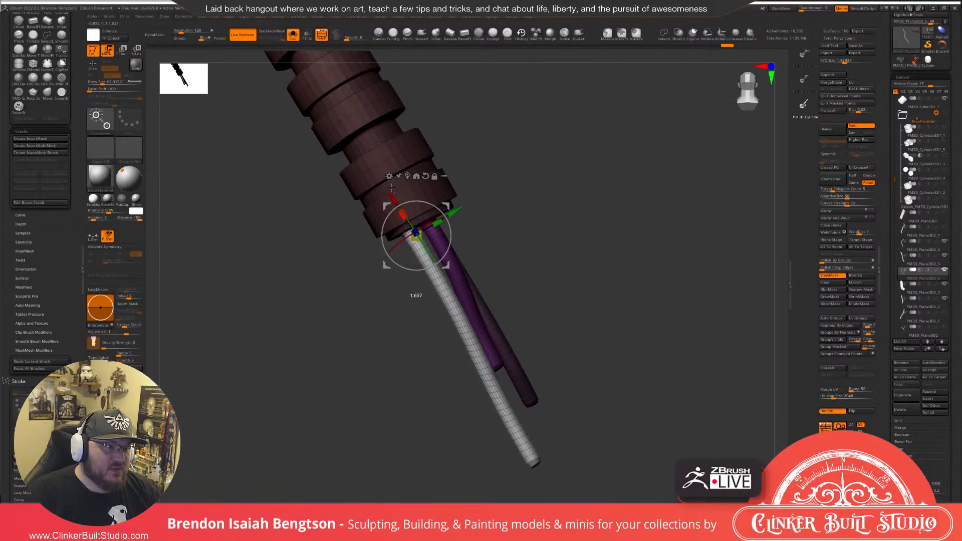
Shift and turn the duplicated cable so its upper end sits at the ring's outer edge, clear of the other two.
{"action": "right_click_drag", "start_coordinate": [583, 208], "coordinate": [533, 193]}
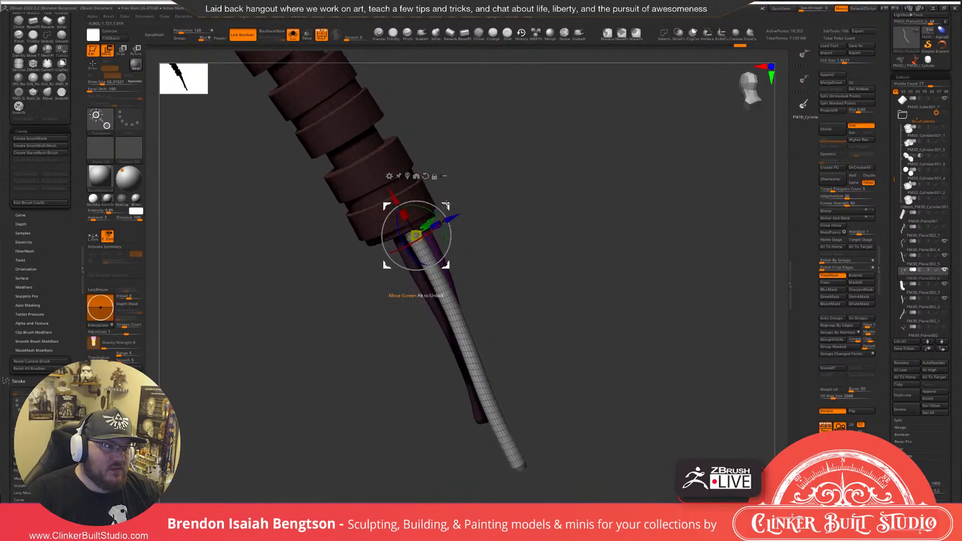
{"action": "left_click_drag", "start_coordinate": [446, 206], "coordinate": [425, 207]}
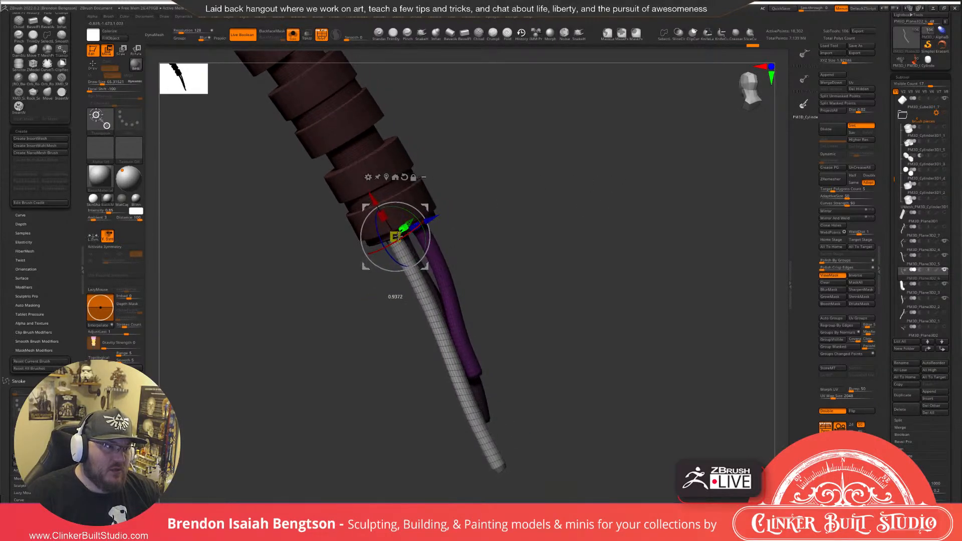
{"action": "left_click_drag", "start_coordinate": [398, 236], "coordinate": [395, 237]}
{"action": "left_click_drag", "start_coordinate": [591, 273], "coordinate": [565, 251]}
{"action": "left_click_drag", "start_coordinate": [404, 230], "coordinate": [432, 220]}
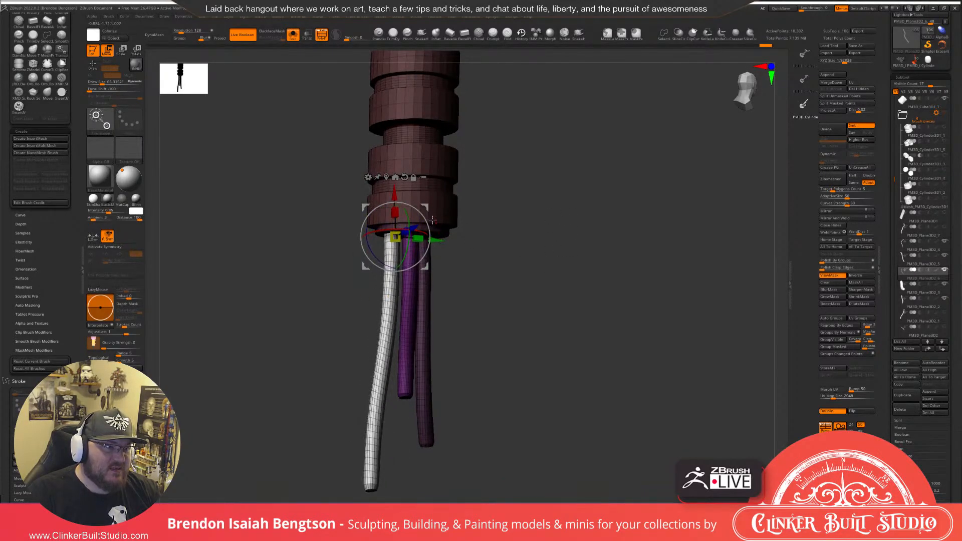
Select the thin outer cable and rotate it slightly away from the other two cables.
{"action": "left_click_drag", "start_coordinate": [556, 244], "coordinate": [525, 210]}
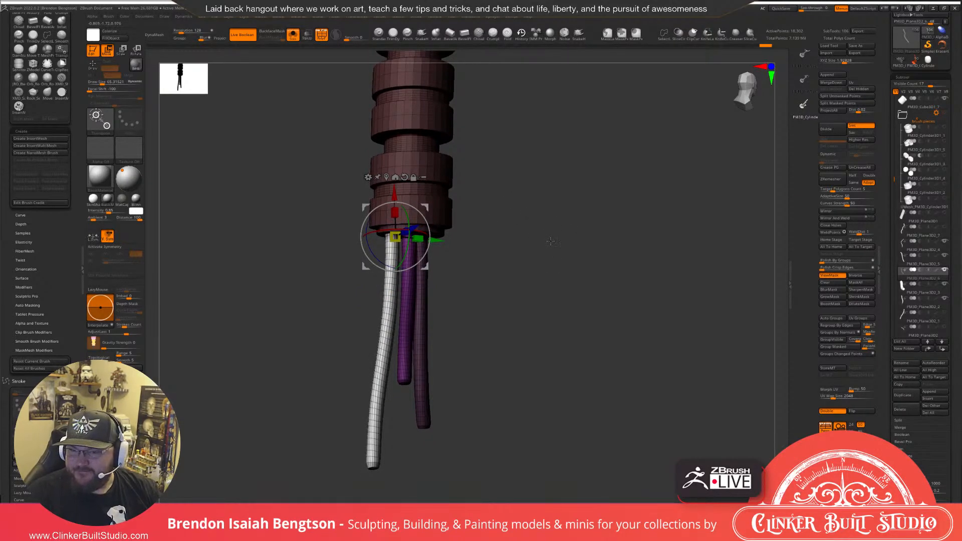
{"action": "left_click_drag", "start_coordinate": [573, 264], "coordinate": [563, 265]}
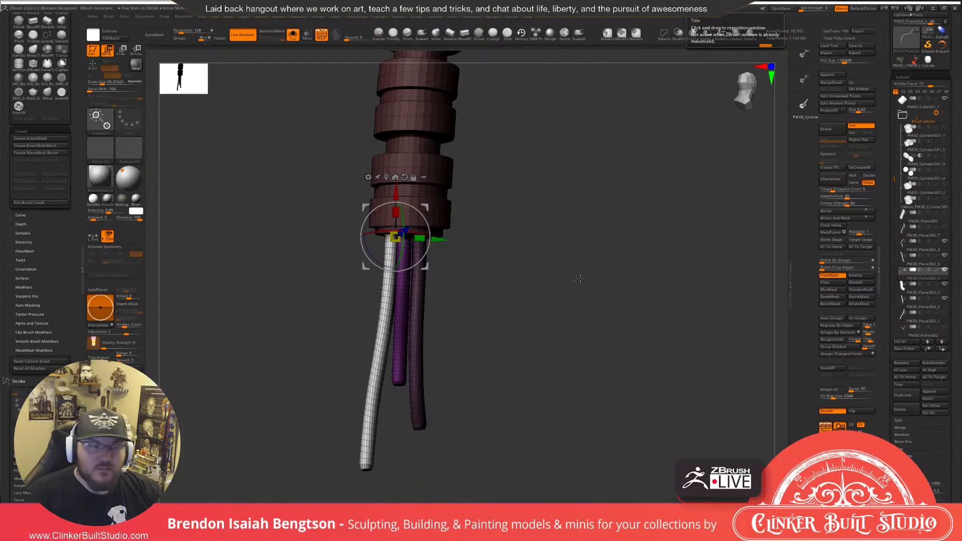
{"action": "left_click_drag", "start_coordinate": [567, 282], "coordinate": [393, 264]}
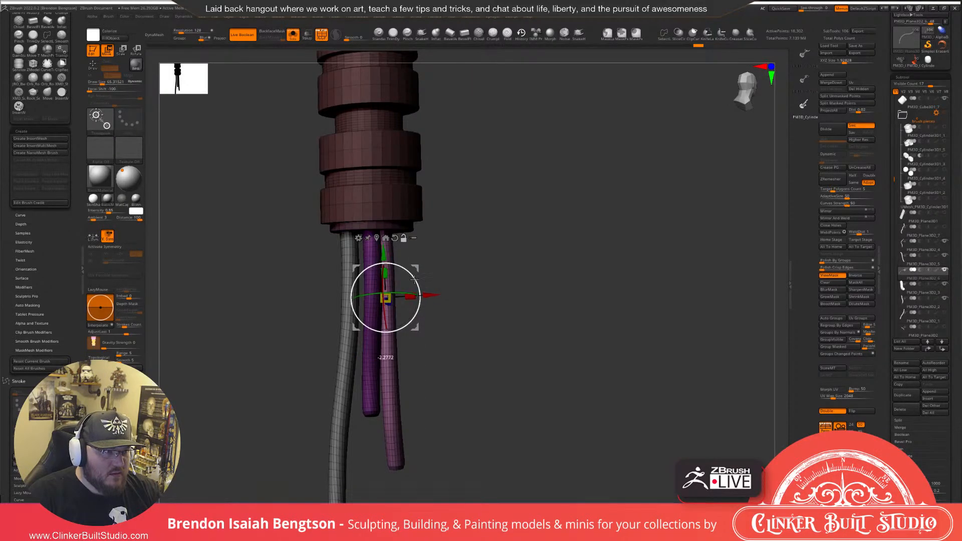
{"action": "left_click_drag", "start_coordinate": [481, 286], "coordinate": [441, 260]}
Apply the Bend Curve deformer to the thin outer cable and bend its lower end outward.
{"action": "left_click", "coordinate": [364, 239]}
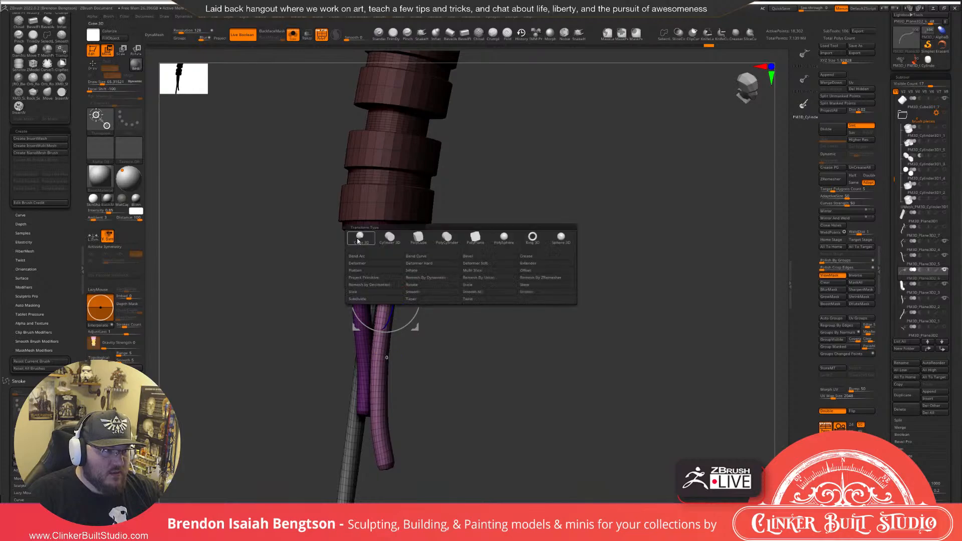
{"action": "left_click", "coordinate": [411, 257]}
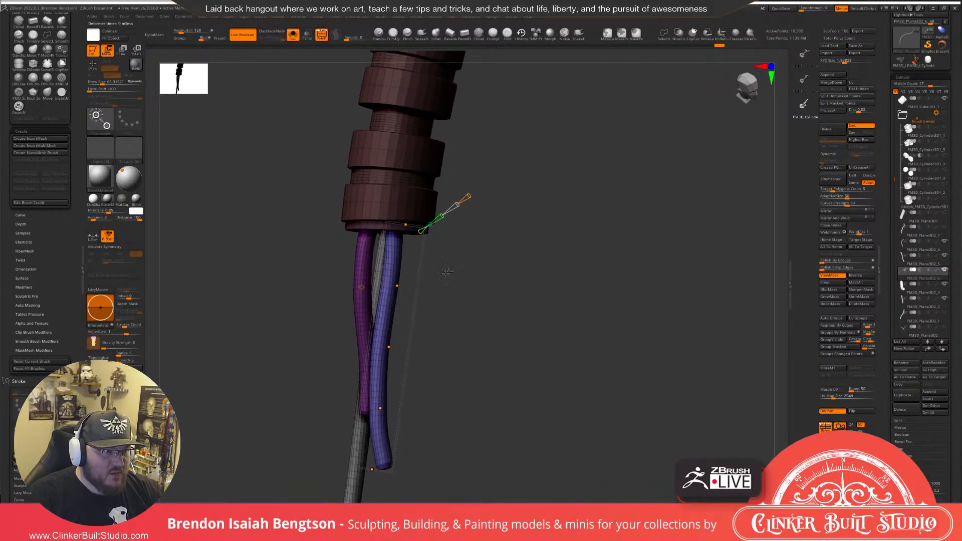
{"action": "left_click_drag", "start_coordinate": [371, 468], "coordinate": [411, 489]}
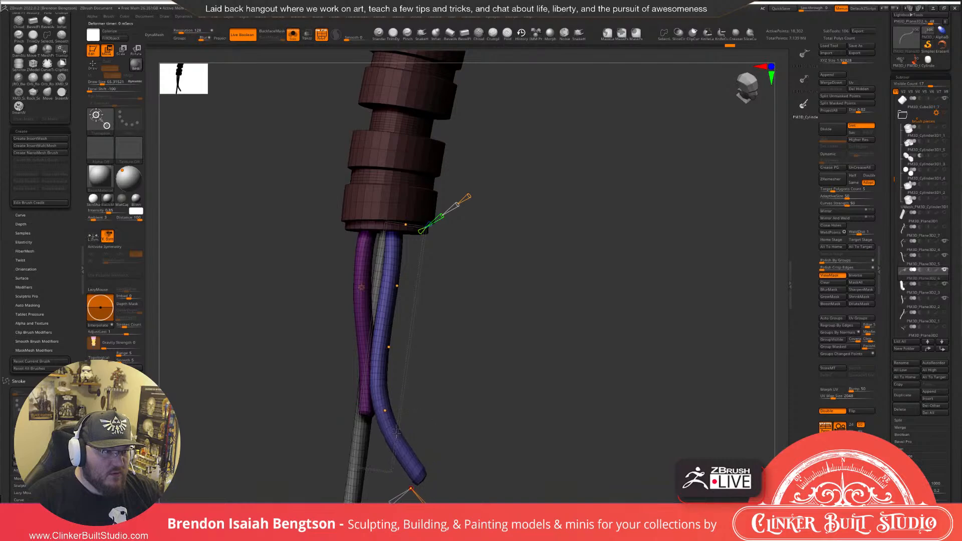
{"action": "left_click", "coordinate": [389, 346]}
{"action": "left_click_drag", "start_coordinate": [398, 286], "coordinate": [406, 286]}
Show the rest of the figure and bend the cable's lower section sideways towards the neighbouring tentacle.
{"action": "right_click_drag", "start_coordinate": [459, 370], "coordinate": [526, 247], "text": "ctrl"}
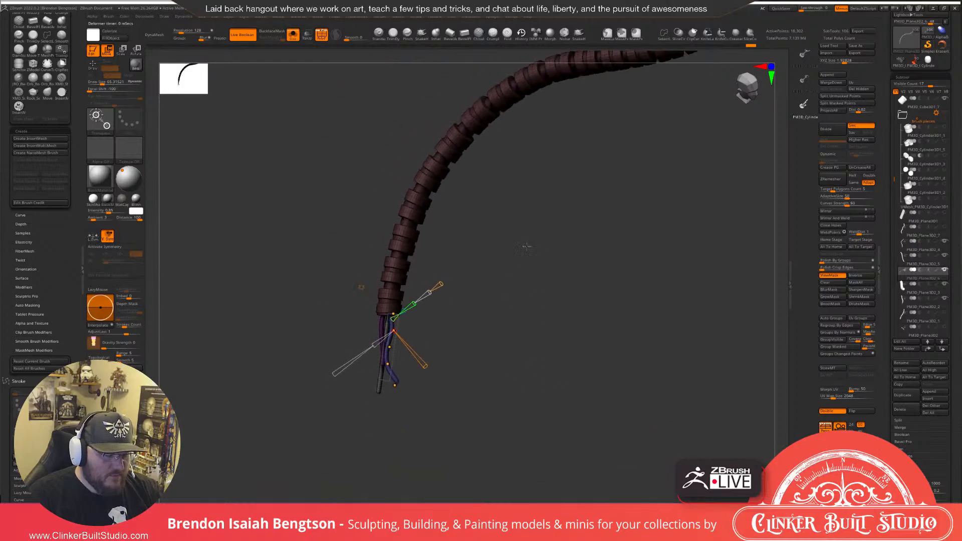
{"action": "key", "text": "alt+shift+s"}
{"action": "right_click_drag", "start_coordinate": [506, 368], "coordinate": [506, 211], "text": "ctrl"}
{"action": "right_click_drag", "start_coordinate": [550, 331], "coordinate": [448, 426]}
{"action": "mouse_move", "coordinate": [436, 377]}
{"action": "right_mouse_down"}
{"action": "mouse_move", "coordinate": [463, 374]}
{"action": "mouse_move", "coordinate": [430, 372]}
{"action": "mouse_move", "coordinate": [435, 366]}
{"action": "right_mouse_up"}
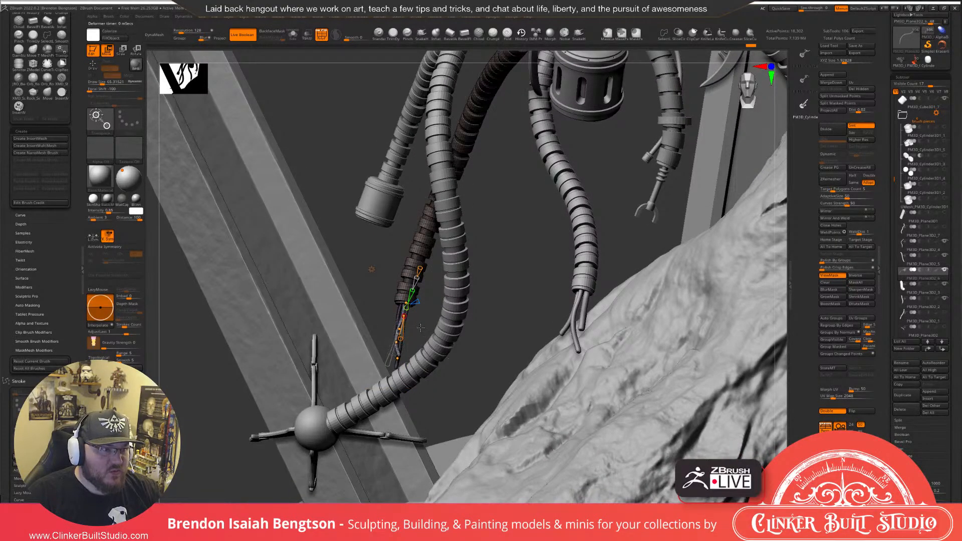
{"action": "right_click_drag", "start_coordinate": [420, 328], "coordinate": [430, 412], "text": "ctrl"}
{"action": "left_click_drag", "start_coordinate": [395, 422], "coordinate": [426, 418]}
{"action": "left_click_drag", "start_coordinate": [394, 371], "coordinate": [411, 374]}
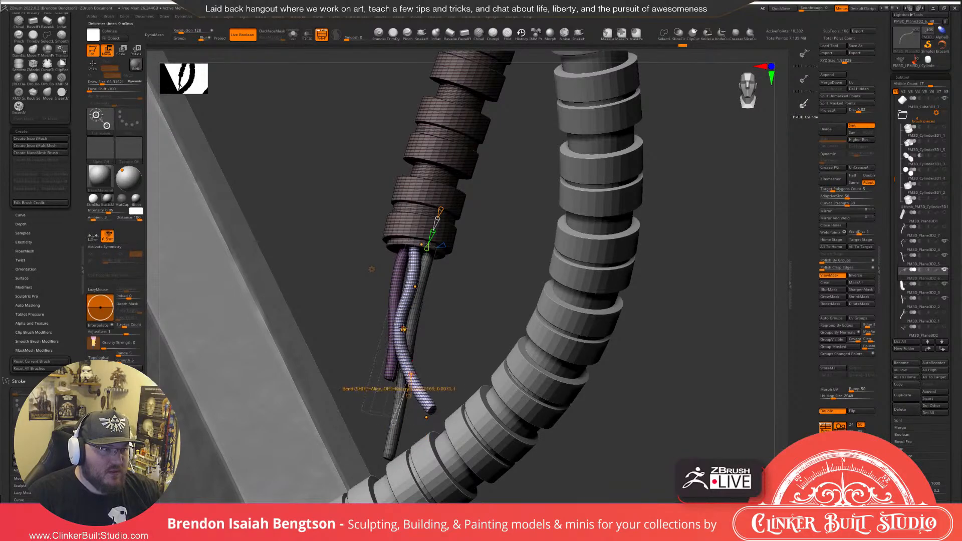
Shift the middle cable's upper and middle curve points outward and swing its lower end further towards the neighbouring tentacle.
{"action": "left_click_drag", "start_coordinate": [403, 330], "coordinate": [413, 329]}
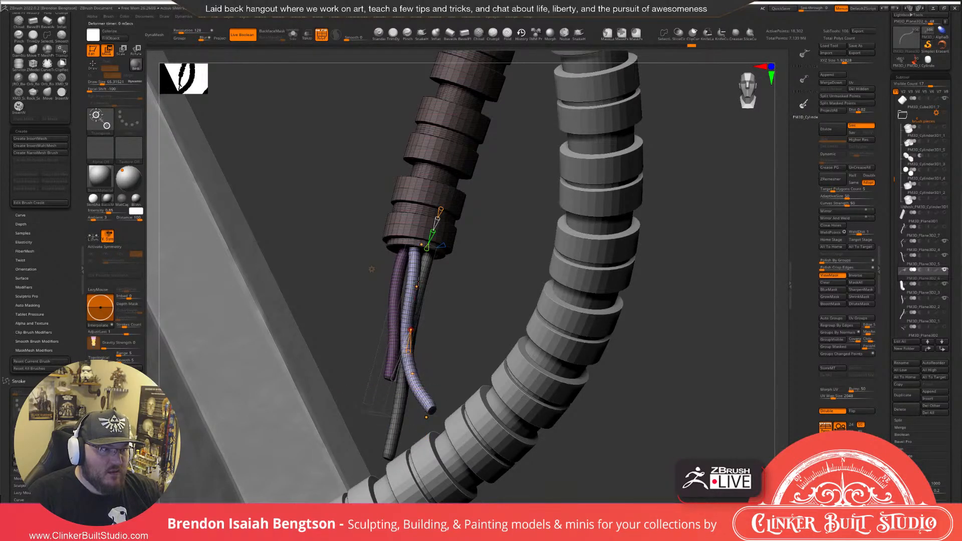
{"action": "left_click_drag", "start_coordinate": [421, 244], "coordinate": [431, 245]}
{"action": "left_click_drag", "start_coordinate": [417, 286], "coordinate": [415, 286]}
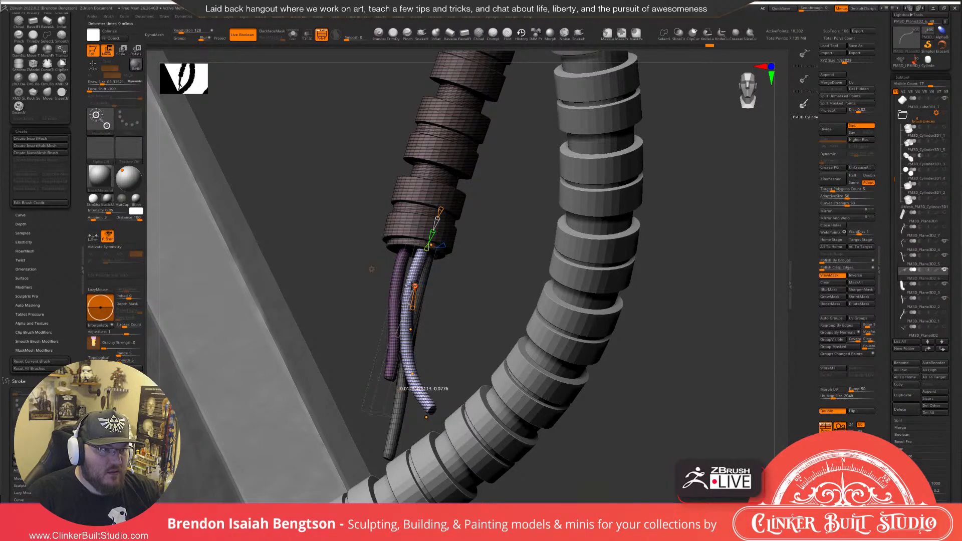
{"action": "left_click_drag", "start_coordinate": [426, 417], "coordinate": [440, 415]}
{"action": "left_click_drag", "start_coordinate": [411, 329], "coordinate": [414, 329]}
{"action": "left_click_drag", "start_coordinate": [415, 286], "coordinate": [421, 285]}
{"action": "left_click_drag", "start_coordinate": [475, 322], "coordinate": [423, 242]}
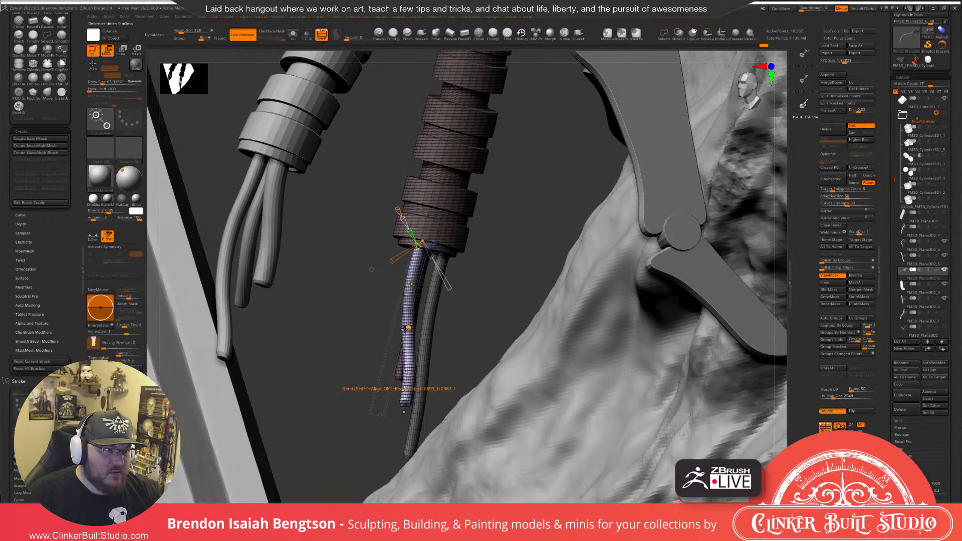
Bow the middle cable's centre slightly outward in side view, and accept its Bend Curve deformation.
{"action": "left_click_drag", "start_coordinate": [408, 327], "coordinate": [404, 328]}
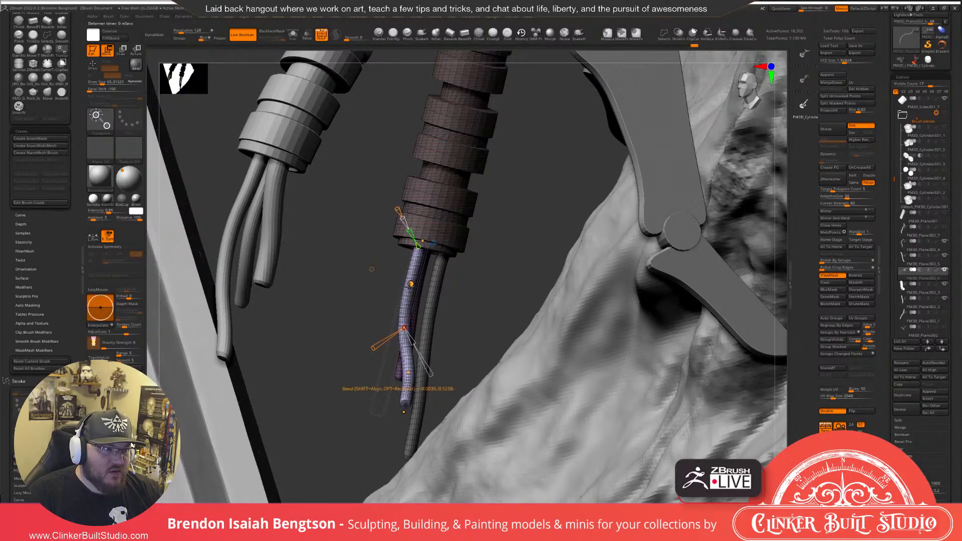
{"action": "left_click_drag", "start_coordinate": [410, 285], "coordinate": [408, 283]}
{"action": "left_click_drag", "start_coordinate": [409, 372], "coordinate": [409, 372]}
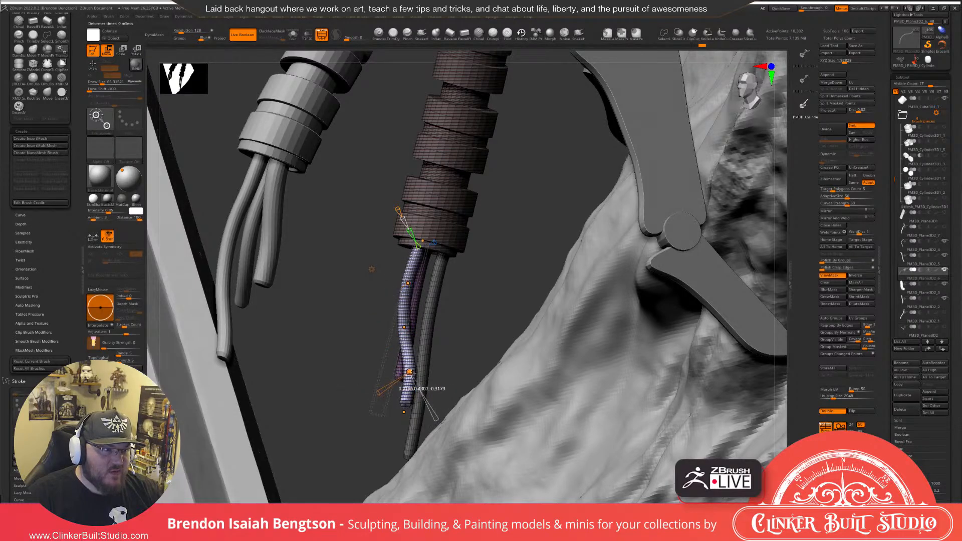
{"action": "left_click_drag", "start_coordinate": [516, 251], "coordinate": [547, 254]}
{"action": "left_click_drag", "start_coordinate": [551, 257], "coordinate": [531, 257]}
{"action": "left_click", "coordinate": [372, 270]}
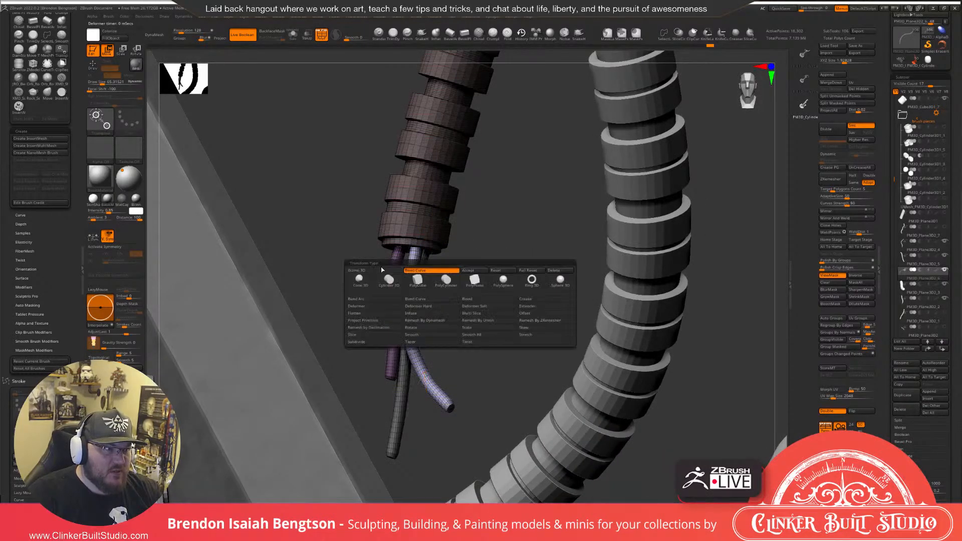
{"action": "left_click", "coordinate": [473, 271]}
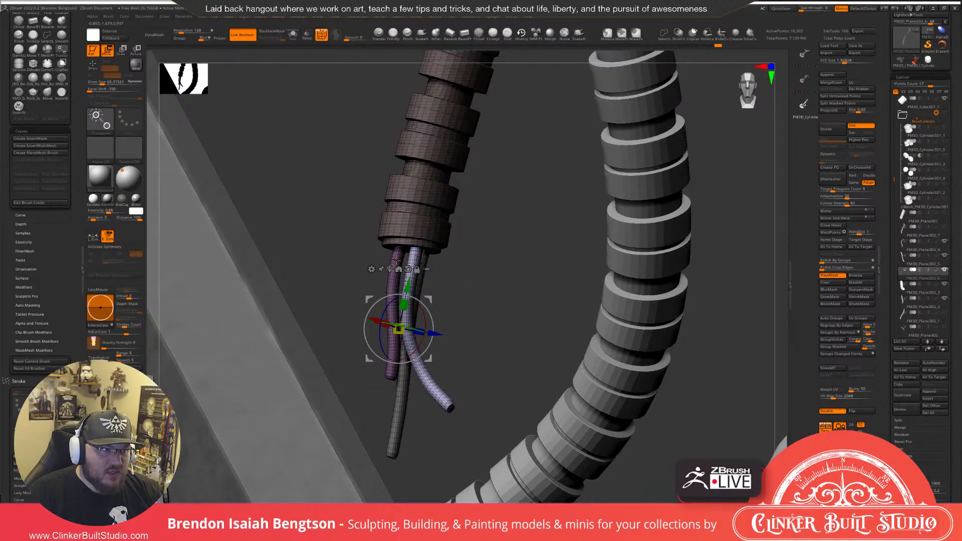
Select and isolate the longest cable, place the gizmo near its upper end and move the cable slightly sideways under the ring.
{"action": "left_click", "coordinate": [402, 386]}
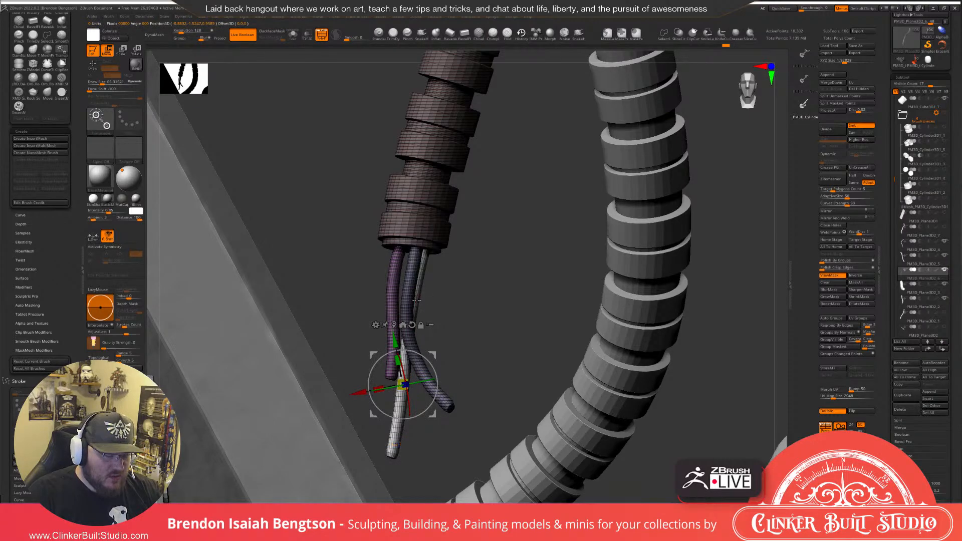
{"action": "left_click_drag", "start_coordinate": [415, 302], "coordinate": [458, 292]}
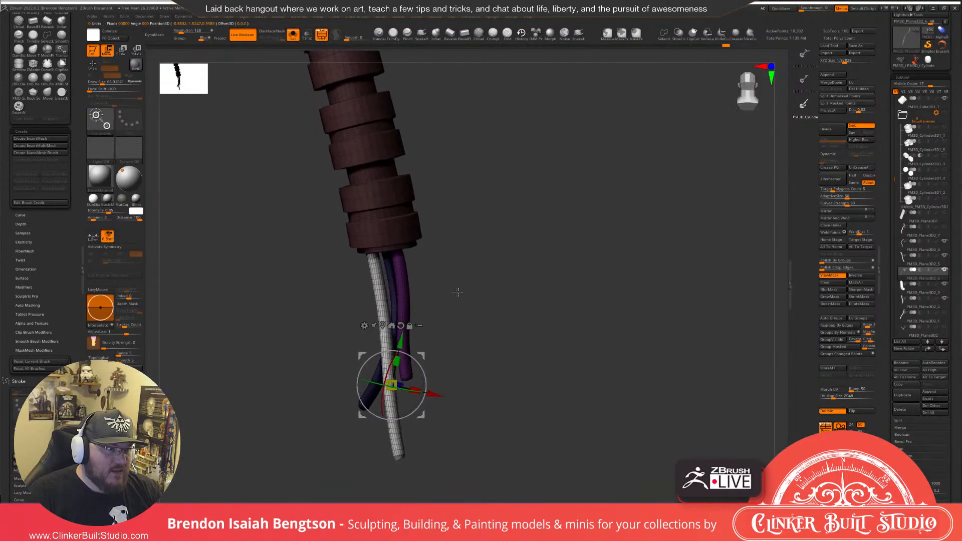
{"action": "left_click", "coordinate": [379, 284]}
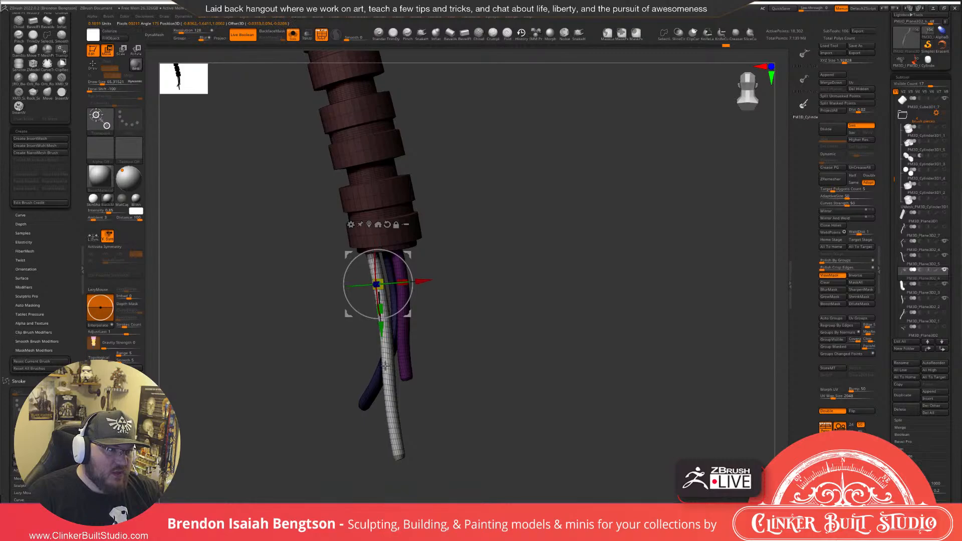
{"action": "left_click_drag", "start_coordinate": [465, 307], "coordinate": [523, 291]}
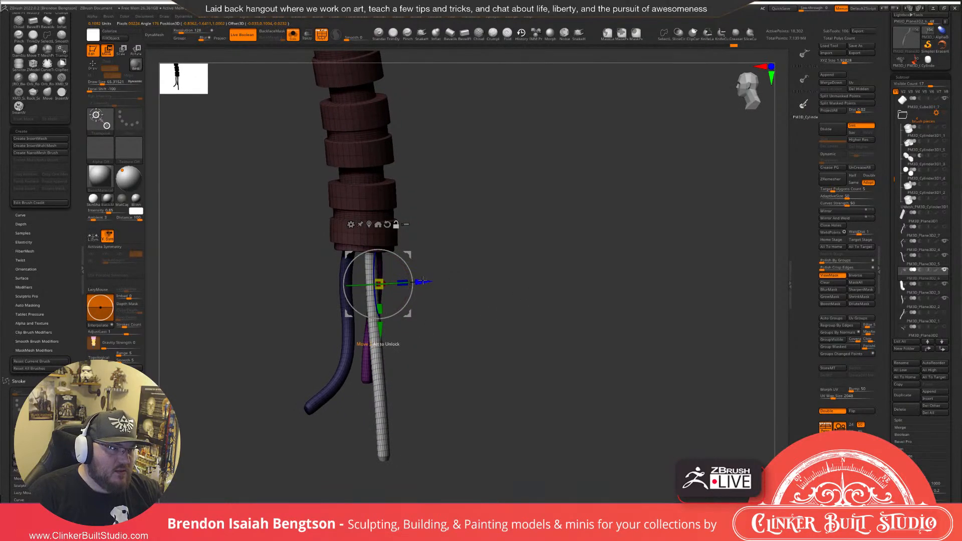
{"action": "left_click_drag", "start_coordinate": [423, 281], "coordinate": [416, 279]}
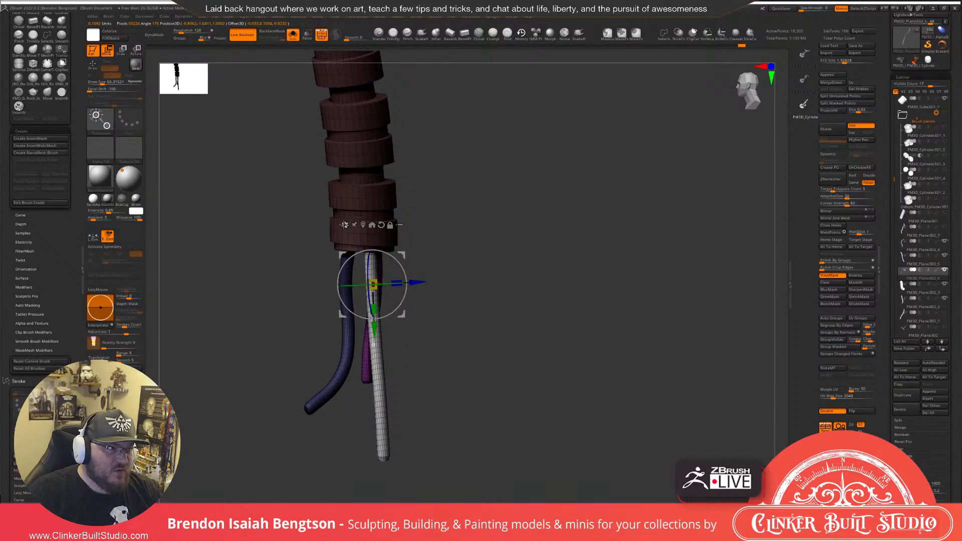
Apply the Bend Curve deformer to the longest cable and show the rest of the figure again.
{"action": "left_click", "coordinate": [345, 225]}
{"action": "left_click", "coordinate": [410, 247]}
{"action": "left_click_drag", "start_coordinate": [552, 340], "coordinate": [479, 307], "text": "alt"}
{"action": "key", "text": "alt+shift+s"}
{"action": "left_click_drag", "start_coordinate": [586, 321], "coordinate": [485, 335]}
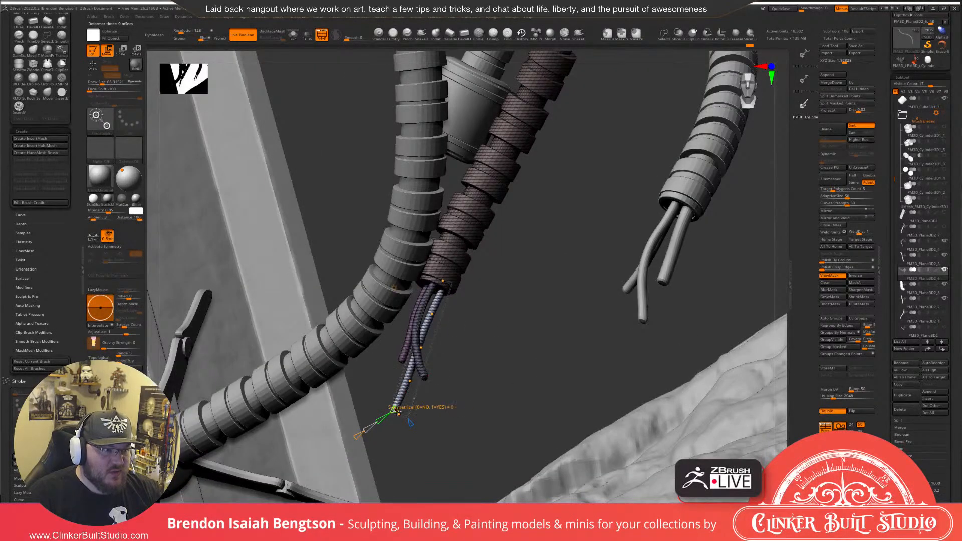
Bend the longest cable's lower end sideways away from the other two and align its upper points into a smooth curve.
{"action": "left_click_drag", "start_coordinate": [398, 414], "coordinate": [445, 432]}
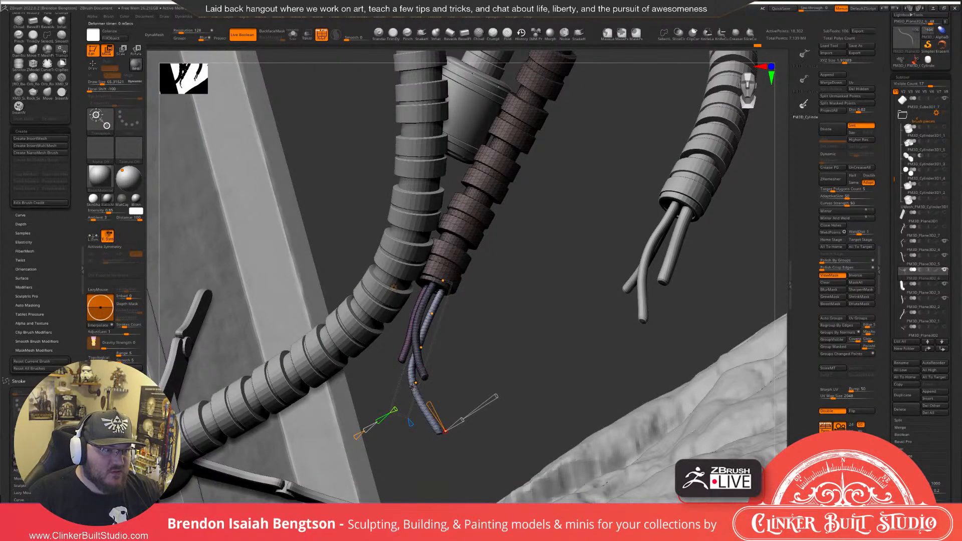
{"action": "left_click_drag", "start_coordinate": [411, 382], "coordinate": [432, 386]}
{"action": "left_click_drag", "start_coordinate": [423, 348], "coordinate": [431, 350]}
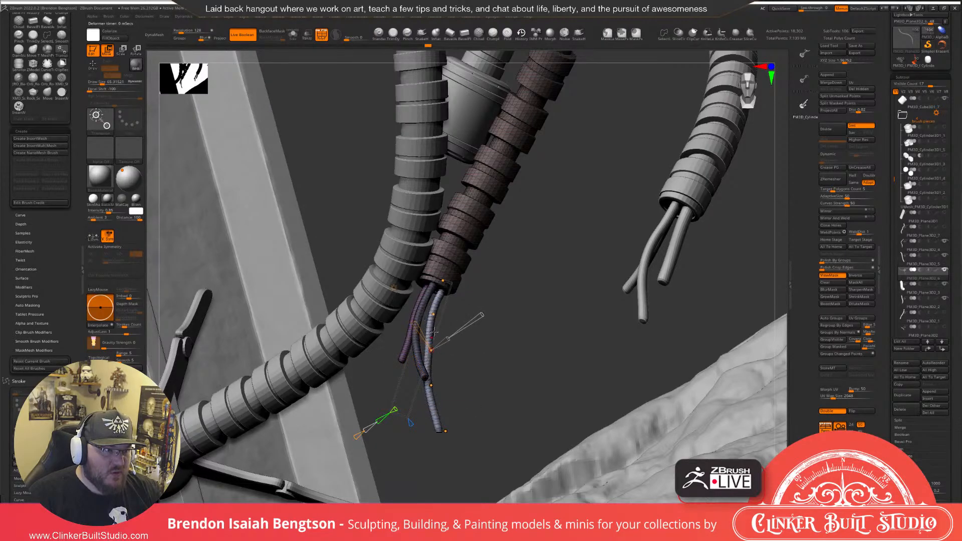
{"action": "left_click_drag", "start_coordinate": [433, 315], "coordinate": [435, 315]}
{"action": "left_click_drag", "start_coordinate": [443, 281], "coordinate": [439, 279]}
{"action": "left_click_drag", "start_coordinate": [430, 349], "coordinate": [427, 349]}
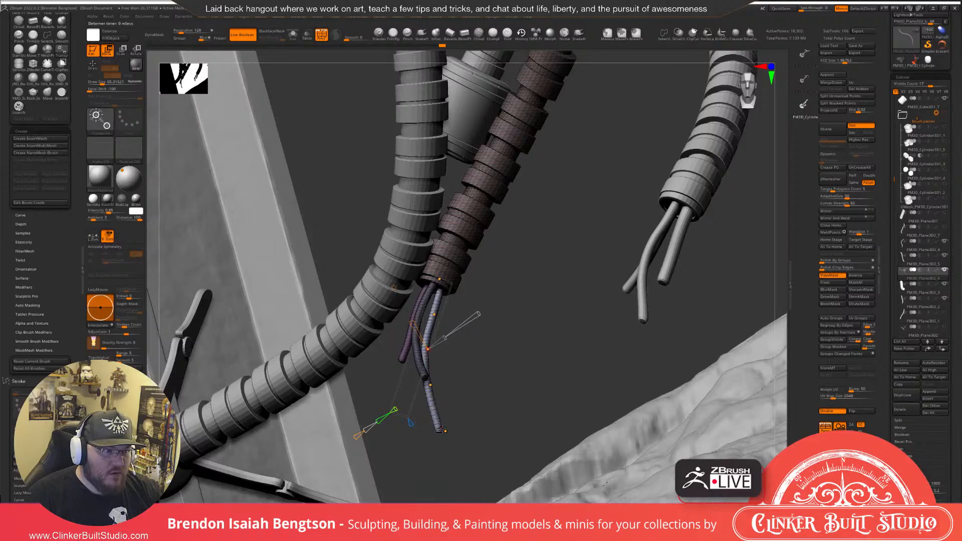
Flare the longest cable's tip further outward and upward, adjusting its middle points to follow the curve.
{"action": "left_click_drag", "start_coordinate": [444, 430], "coordinate": [471, 429]}
{"action": "left_click_drag", "start_coordinate": [434, 384], "coordinate": [440, 386]}
{"action": "left_click_drag", "start_coordinate": [427, 349], "coordinate": [429, 350]}
{"action": "left_click", "coordinate": [433, 313]}
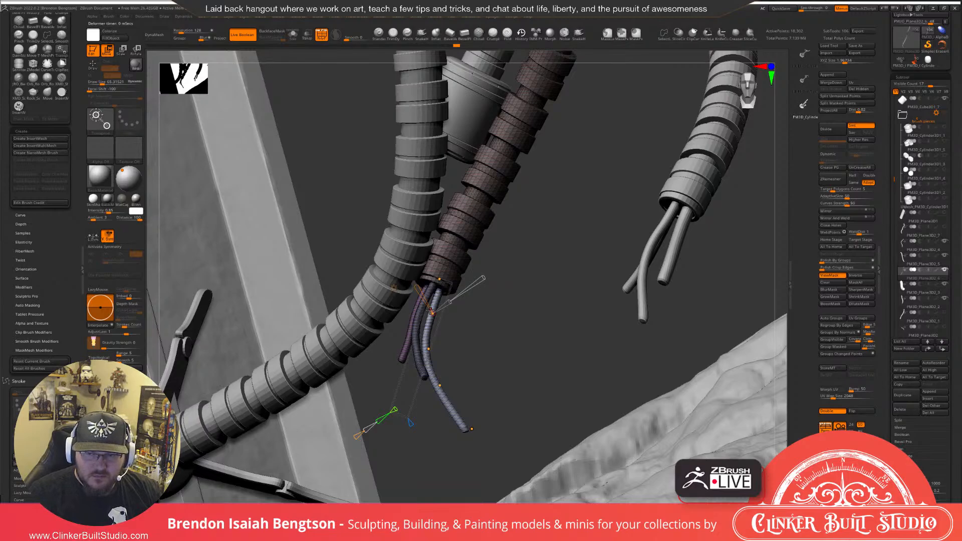
{"action": "left_click_drag", "start_coordinate": [562, 336], "coordinate": [411, 340]}
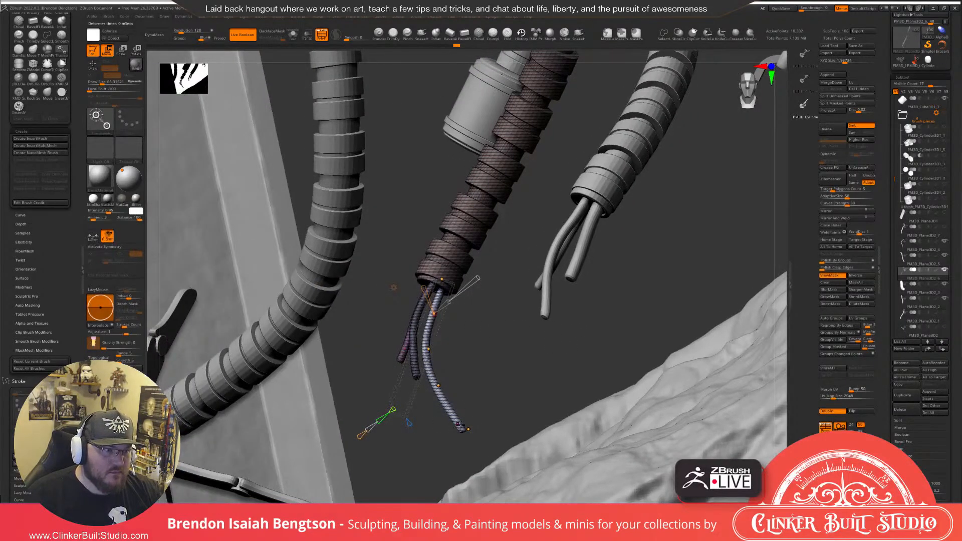
{"action": "left_click_drag", "start_coordinate": [468, 430], "coordinate": [439, 383]}
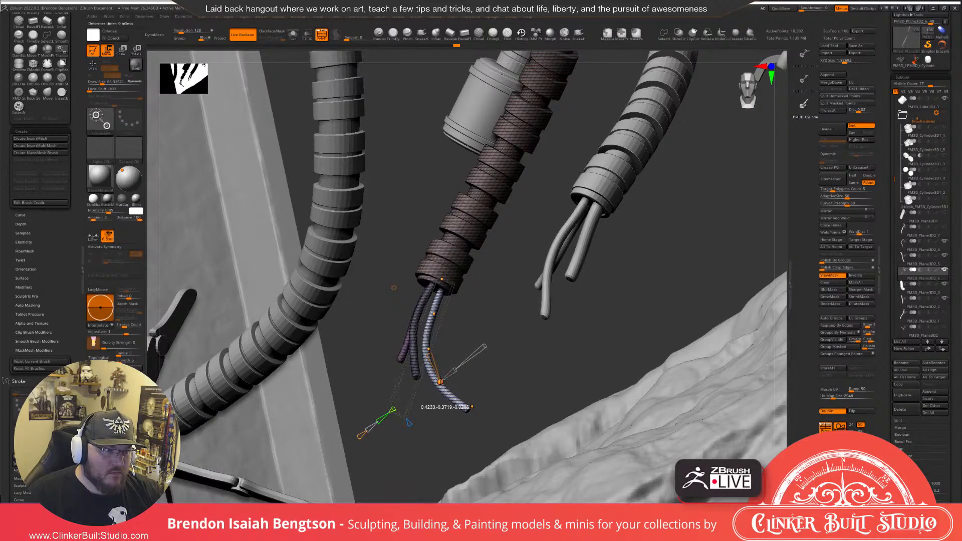
Bring the longest cable's flared tip back to hang almost straight down, and nudge its middle points outward.
{"action": "mouse_move", "coordinate": [542, 372]}
{"action": "left_mouse_down", "text": "alt"}
{"action": "mouse_move", "coordinate": [537, 239]}
{"action": "mouse_move", "coordinate": [531, 260]}
{"action": "left_mouse_up", "text": "alt"}
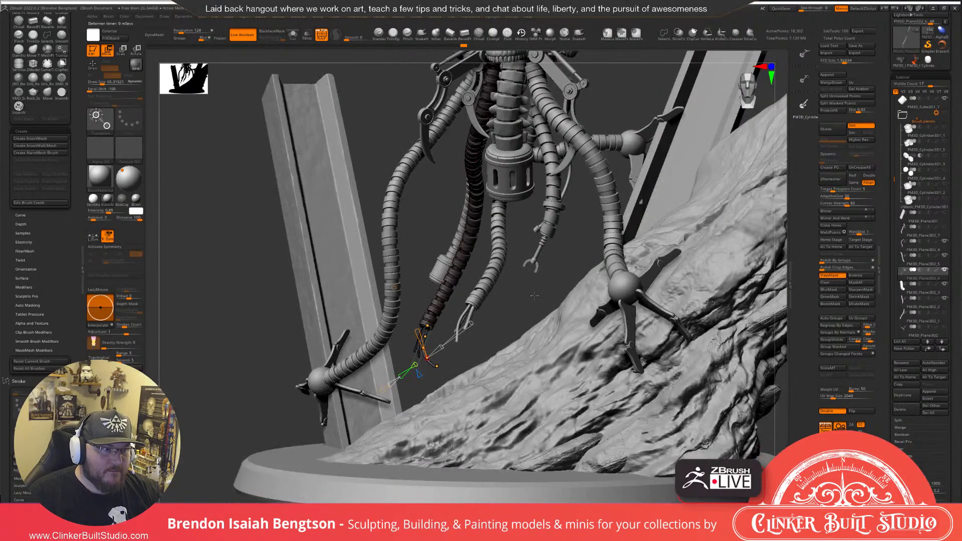
{"action": "mouse_move", "coordinate": [534, 296]}
{"action": "left_mouse_down"}
{"action": "mouse_move", "coordinate": [545, 292]}
{"action": "mouse_move", "coordinate": [539, 297]}
{"action": "left_mouse_up"}
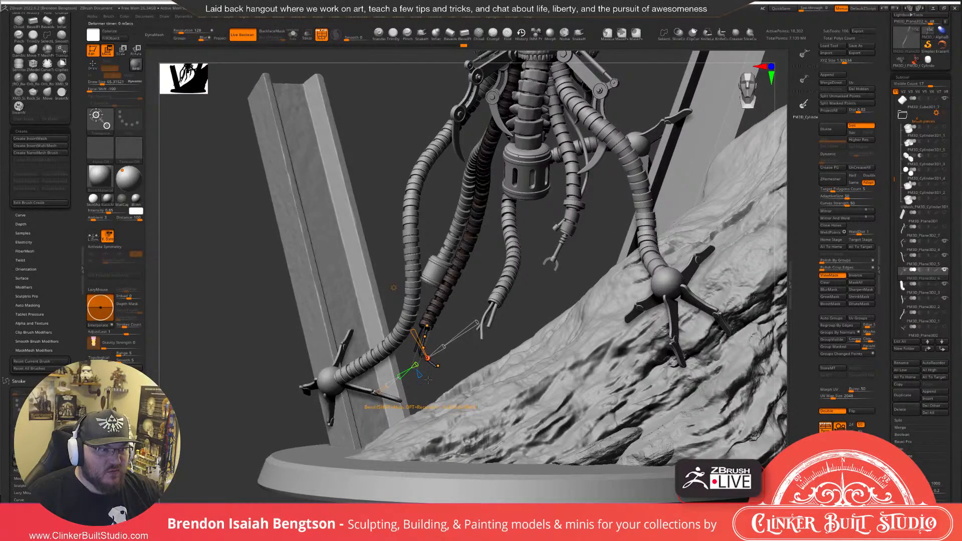
{"action": "left_click_drag", "start_coordinate": [418, 352], "coordinate": [433, 417], "text": "alt"}
{"action": "key", "text": "ctrl+z"}
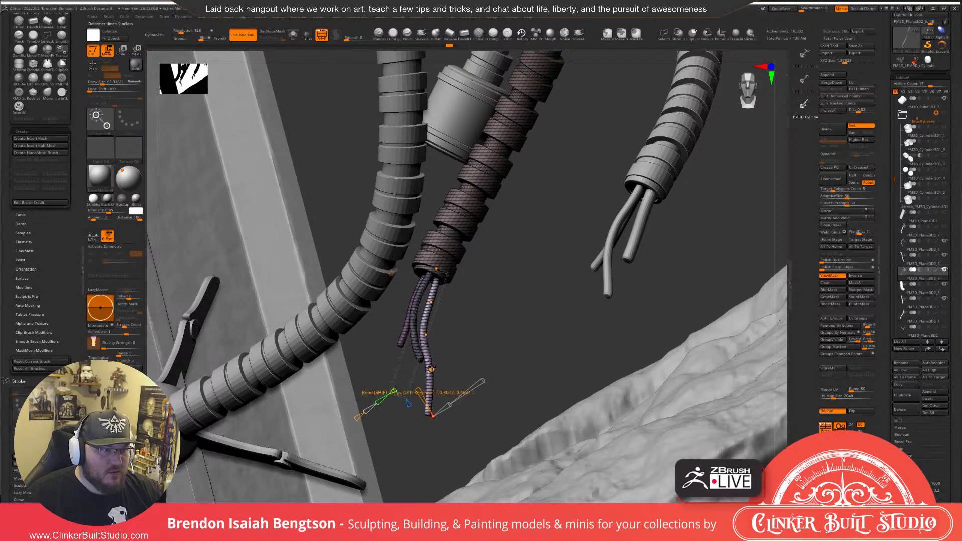
{"action": "left_click", "coordinate": [432, 369]}
{"action": "left_click", "coordinate": [427, 335]}
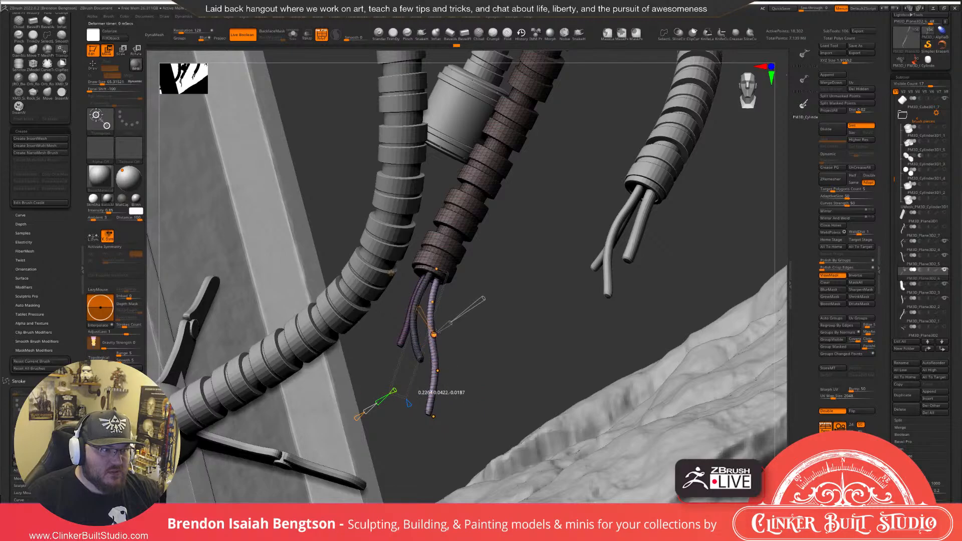
Tuck the longest cable's upper end further into the ring and straighten the section just below it.
{"action": "mouse_move", "coordinate": [431, 302]}
{"action": "left_mouse_down"}
{"action": "mouse_move", "coordinate": [451, 302]}
{"action": "mouse_move", "coordinate": [441, 301]}
{"action": "left_mouse_up"}
{"action": "left_click", "coordinate": [435, 268]}
{"action": "left_click_drag", "start_coordinate": [434, 267], "coordinate": [429, 265]}
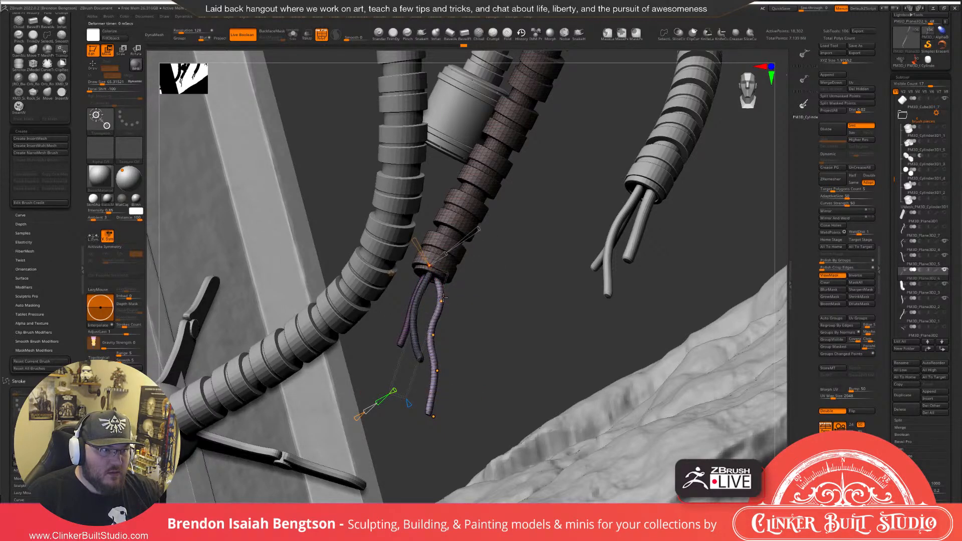
{"action": "left_click_drag", "start_coordinate": [444, 299], "coordinate": [436, 299]}
{"action": "left_click", "coordinate": [432, 334]}
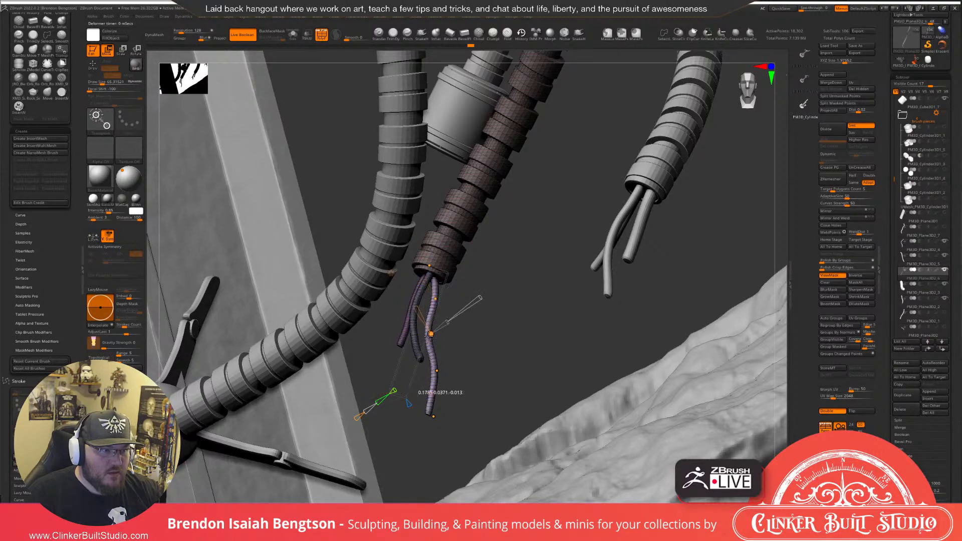
Swing the longest cable's tip inward, bow its middle outward and pull the point below the ring back in.
{"action": "left_click_drag", "start_coordinate": [431, 418], "coordinate": [420, 416]}
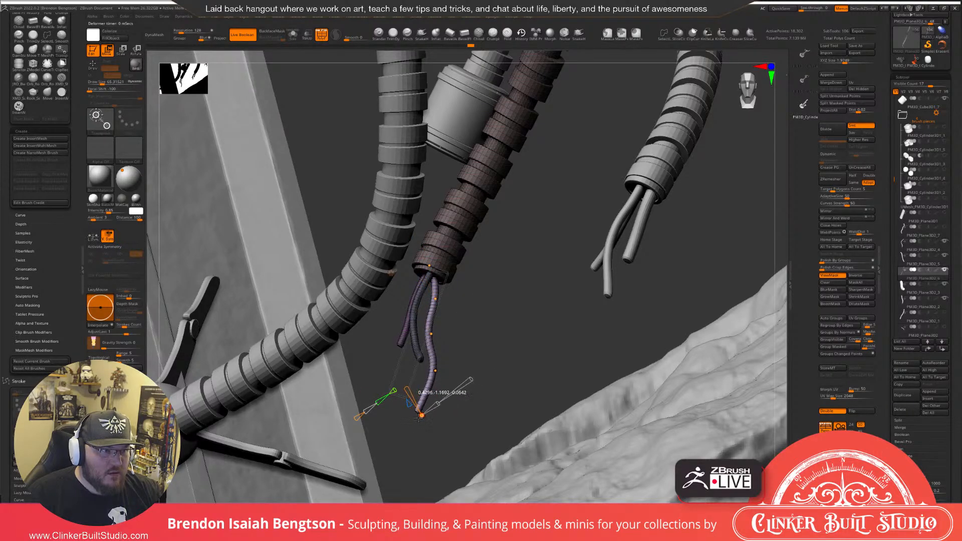
{"action": "left_click_drag", "start_coordinate": [445, 334], "coordinate": [453, 335]}
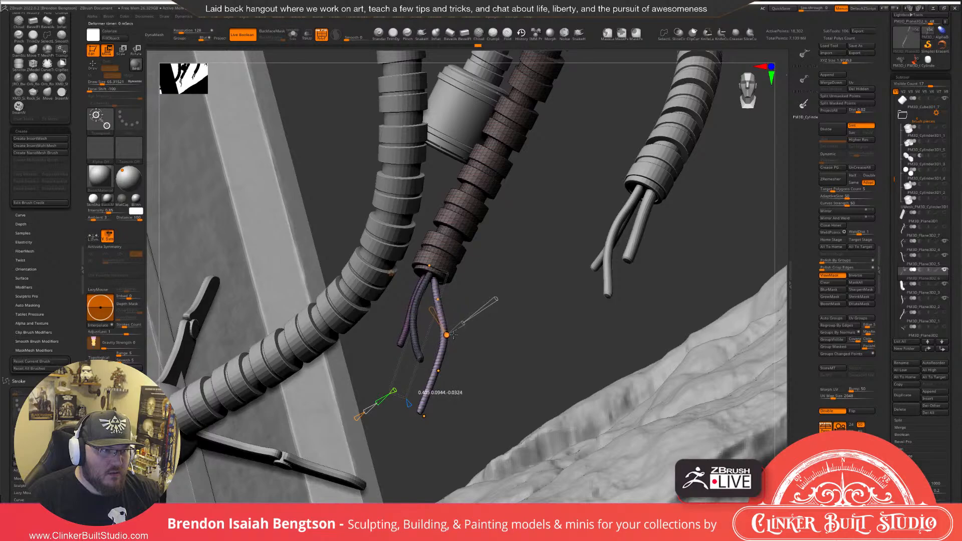
{"action": "left_click", "coordinate": [438, 300]}
{"action": "left_click_drag", "start_coordinate": [438, 301], "coordinate": [427, 299]}
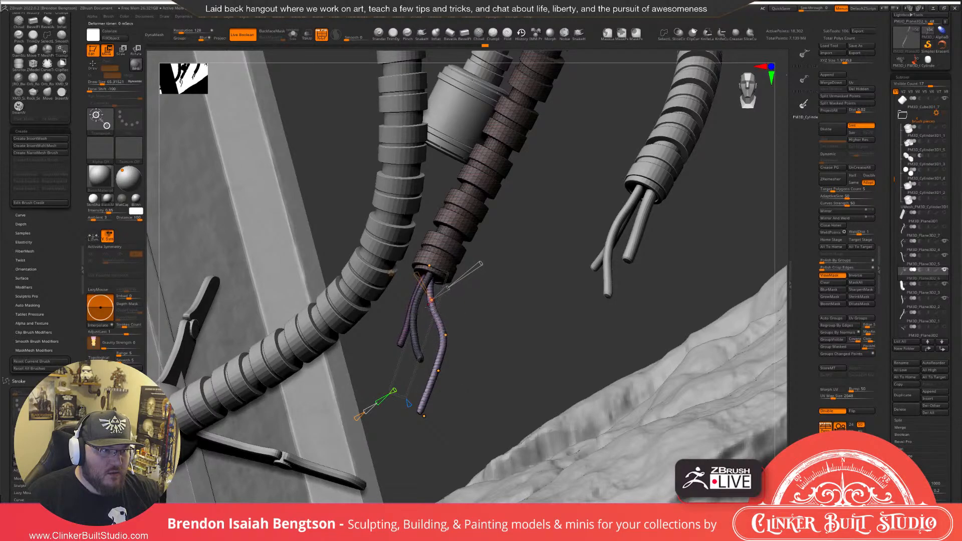
Soften the longest cable's outward bow and shift its tip slightly outward to form a gentle S-curve.
{"action": "left_click_drag", "start_coordinate": [438, 371], "coordinate": [429, 372]}
{"action": "left_click", "coordinate": [445, 334]}
{"action": "left_click_drag", "start_coordinate": [445, 334], "coordinate": [439, 336]}
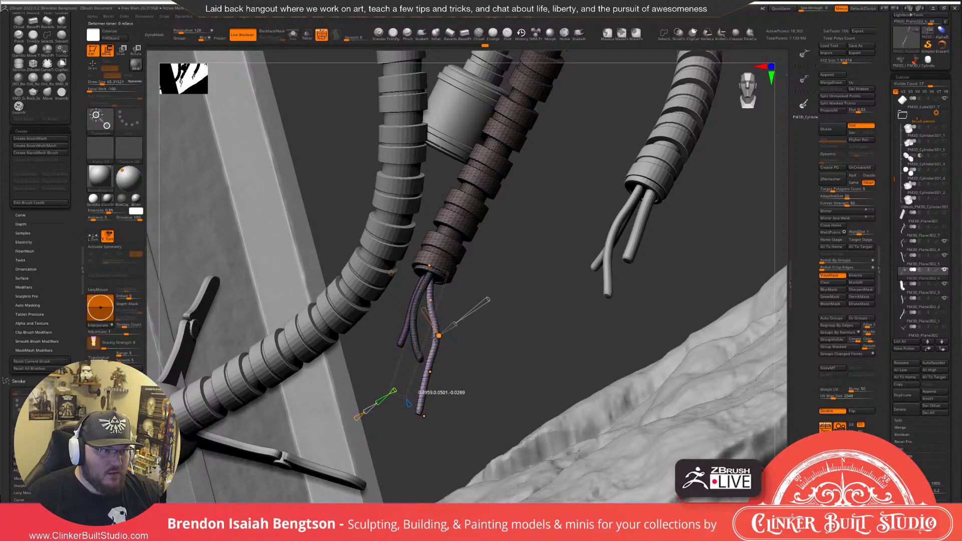
{"action": "left_click", "coordinate": [424, 415]}
{"action": "left_click_drag", "start_coordinate": [424, 416], "coordinate": [429, 416]}
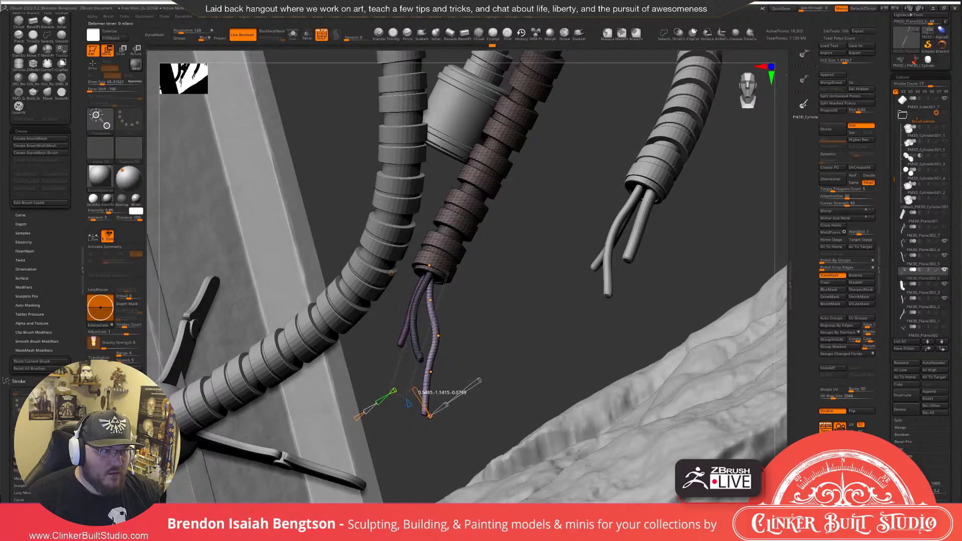
{"action": "left_click", "coordinate": [430, 373]}
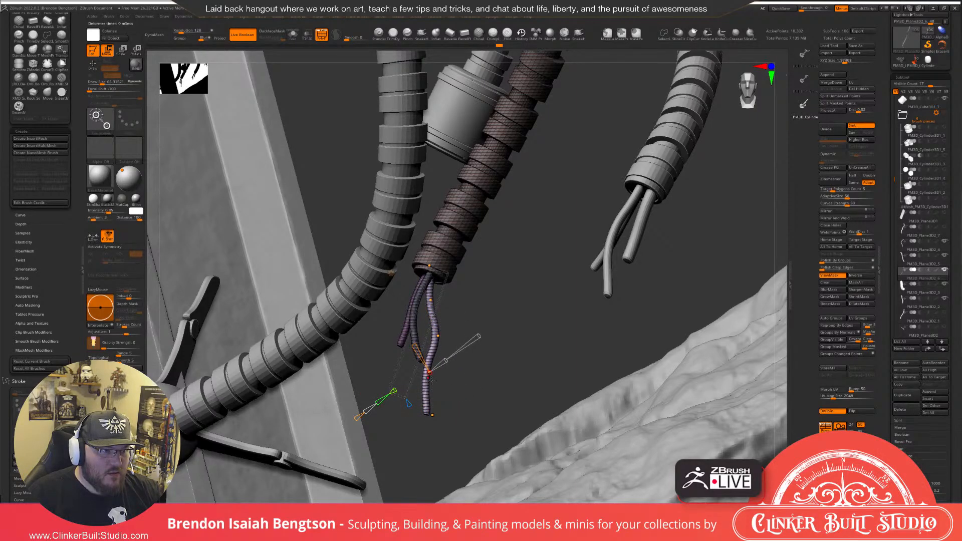
Flick the longest cable's tip outward, pull its middle inward and reposition its upper end in the ring from behind.
{"action": "mouse_move", "coordinate": [496, 399]}
{"action": "right_mouse_down", "text": "ctrl"}
{"action": "mouse_move", "coordinate": [489, 363]}
{"action": "mouse_move", "coordinate": [474, 398]}
{"action": "mouse_move", "coordinate": [507, 410]}
{"action": "mouse_move", "coordinate": [485, 396]}
{"action": "mouse_move", "coordinate": [490, 425]}
{"action": "right_mouse_up", "text": "ctrl"}
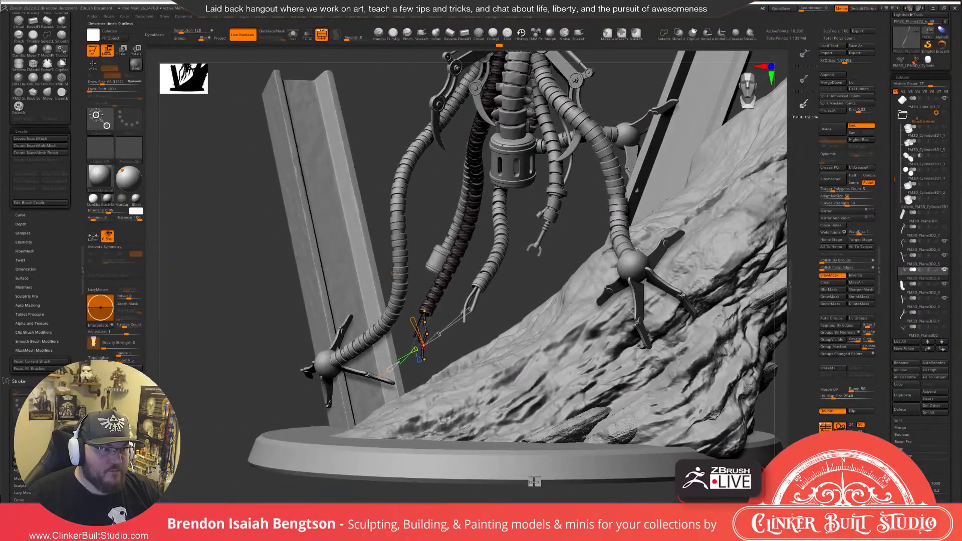
{"action": "key", "text": "f"}
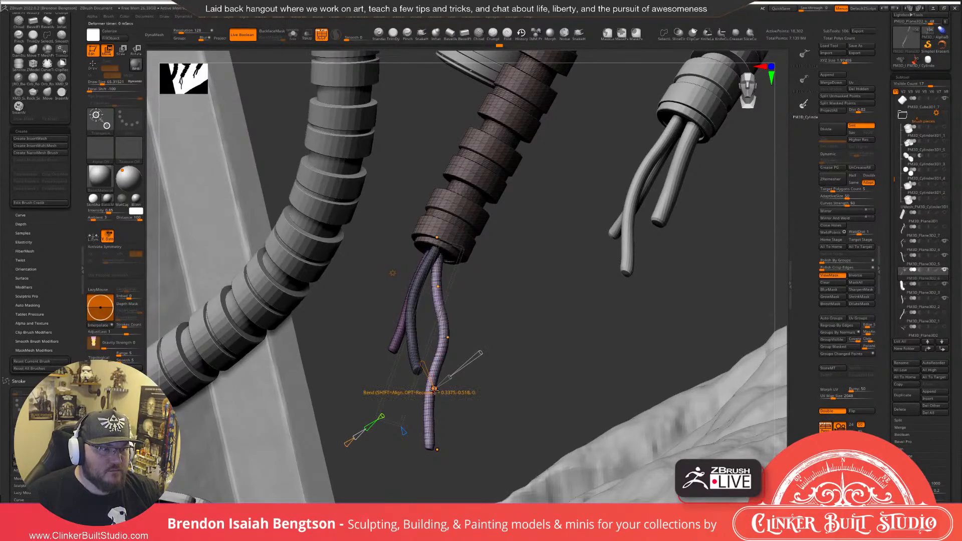
{"action": "left_click_drag", "start_coordinate": [434, 390], "coordinate": [434, 389]}
{"action": "left_click_drag", "start_coordinate": [437, 450], "coordinate": [446, 440]}
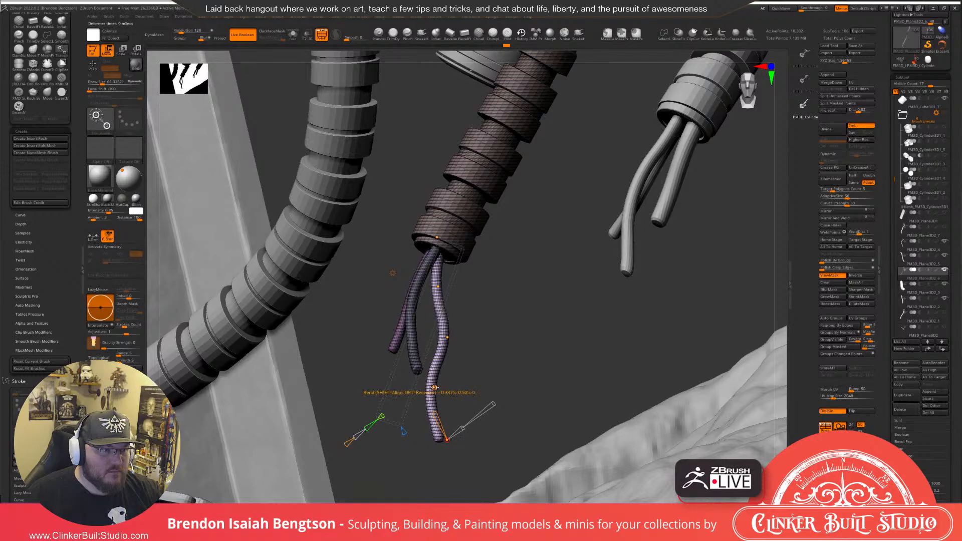
{"action": "left_click_drag", "start_coordinate": [446, 337], "coordinate": [426, 334]}
{"action": "left_click_drag", "start_coordinate": [406, 238], "coordinate": [393, 239]}
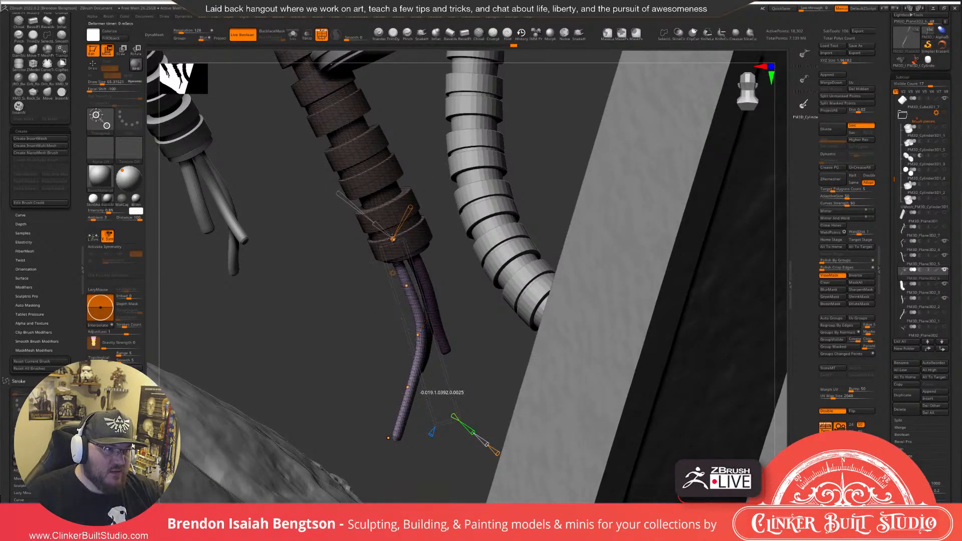
Shift the longest cable's bend point below the ring slightly and pull its middle point slightly inward.
{"action": "left_click", "coordinate": [418, 334]}
{"action": "left_click", "coordinate": [404, 285]}
{"action": "left_click_drag", "start_coordinate": [404, 284], "coordinate": [405, 286]}
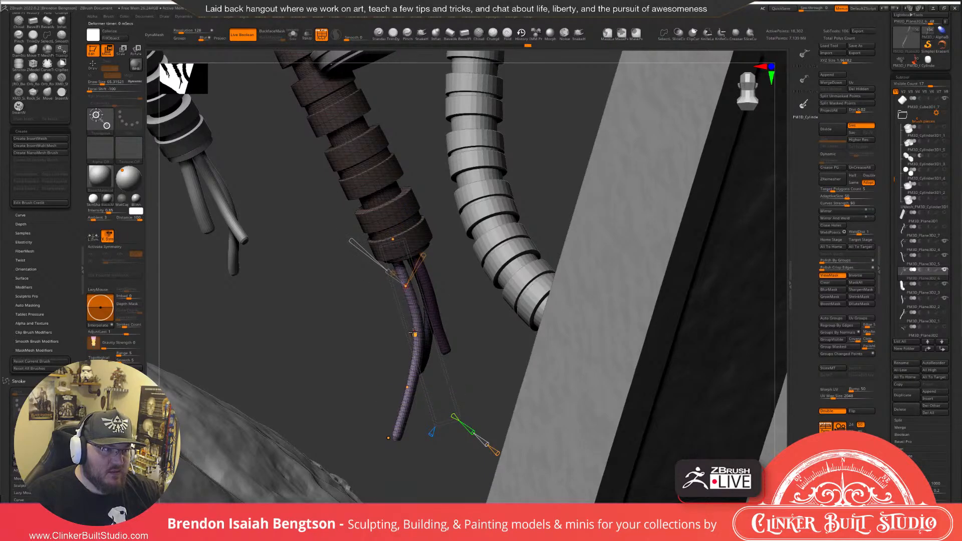
{"action": "left_click_drag", "start_coordinate": [415, 334], "coordinate": [412, 334]}
Accept the Bend Curve deformation on the longest cable, return to Draw mode and turn off the polyframe.
{"action": "left_click_drag", "start_coordinate": [356, 390], "coordinate": [508, 271]}
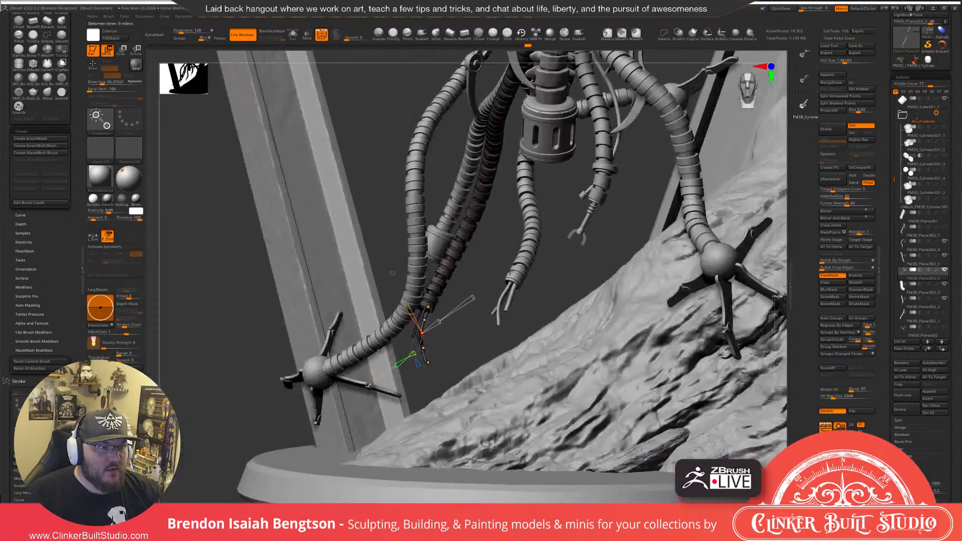
{"action": "left_click_drag", "start_coordinate": [480, 379], "coordinate": [457, 331]}
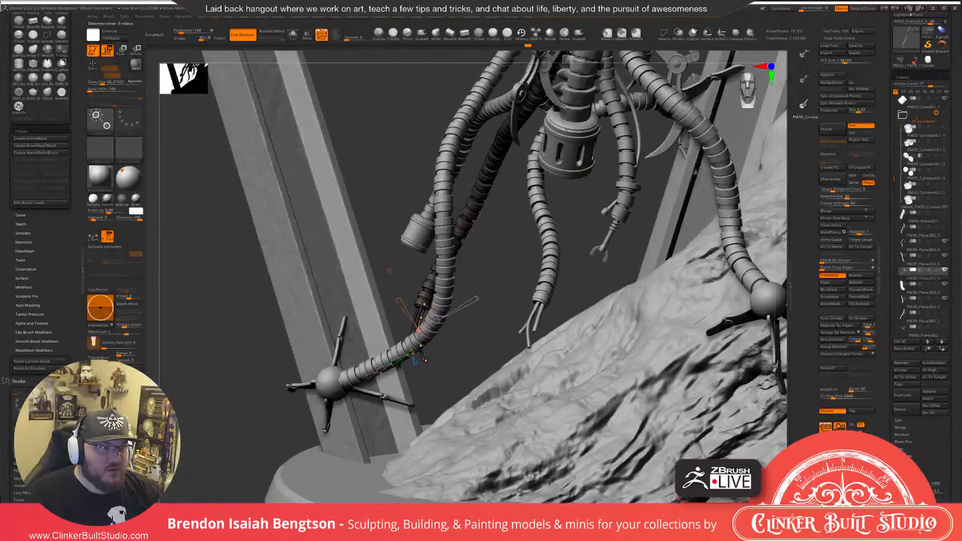
{"action": "left_click", "coordinate": [389, 271]}
{"action": "left_click", "coordinate": [490, 271]}
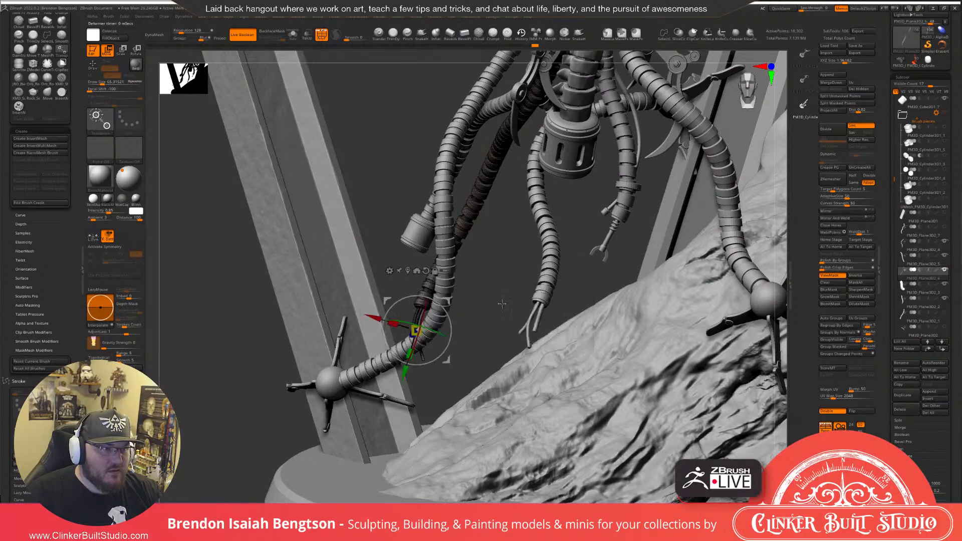
{"action": "key", "text": "q"}
{"action": "key", "text": "shift+f"}
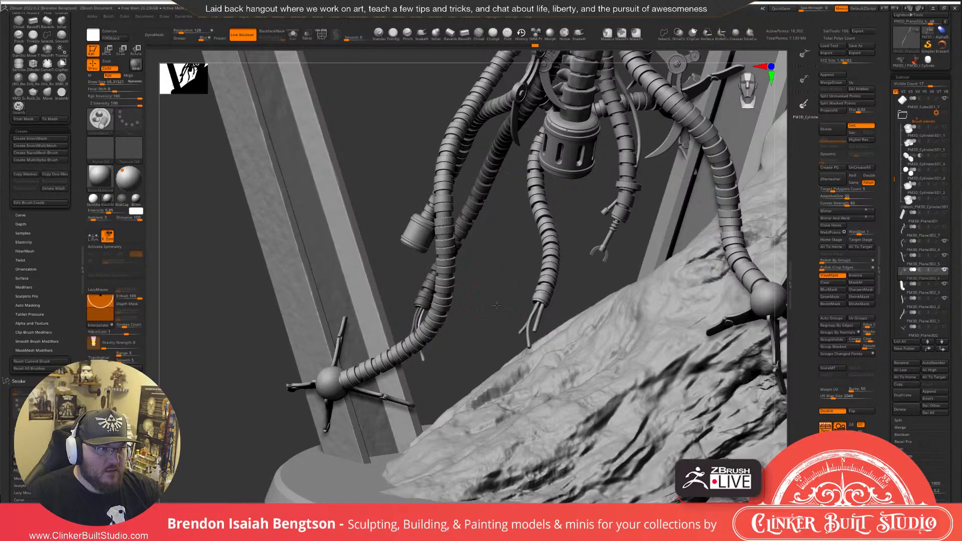
Isolate the bare tentacle with its loose cables and display their polygroups.
{"action": "mouse_move", "coordinate": [496, 307]}
{"action": "left_mouse_down"}
{"action": "mouse_move", "coordinate": [435, 331]}
{"action": "mouse_move", "coordinate": [456, 370]}
{"action": "mouse_move", "coordinate": [391, 455]}
{"action": "left_mouse_up"}
{"action": "key", "text": "f"}
{"action": "key", "text": "f"}
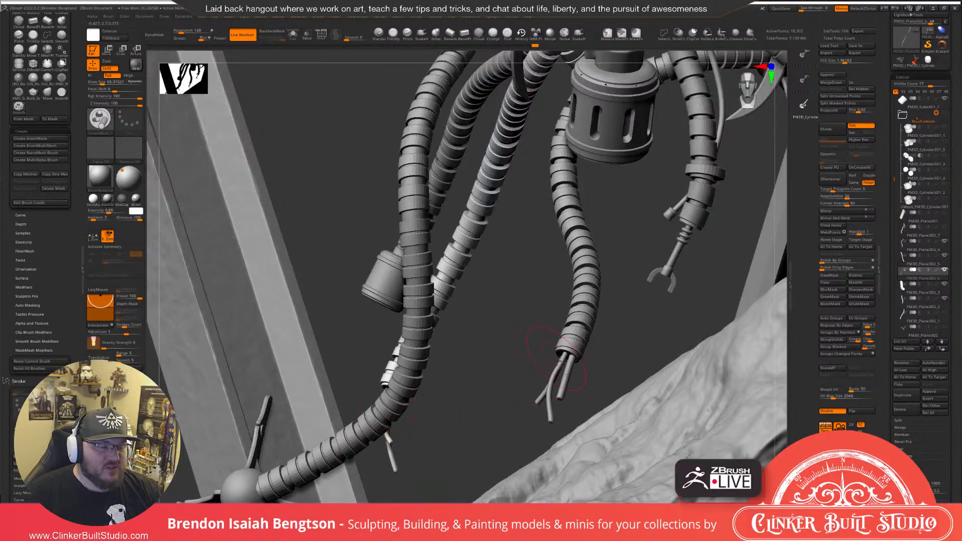
{"action": "left_click_drag", "start_coordinate": [564, 366], "coordinate": [484, 347]}
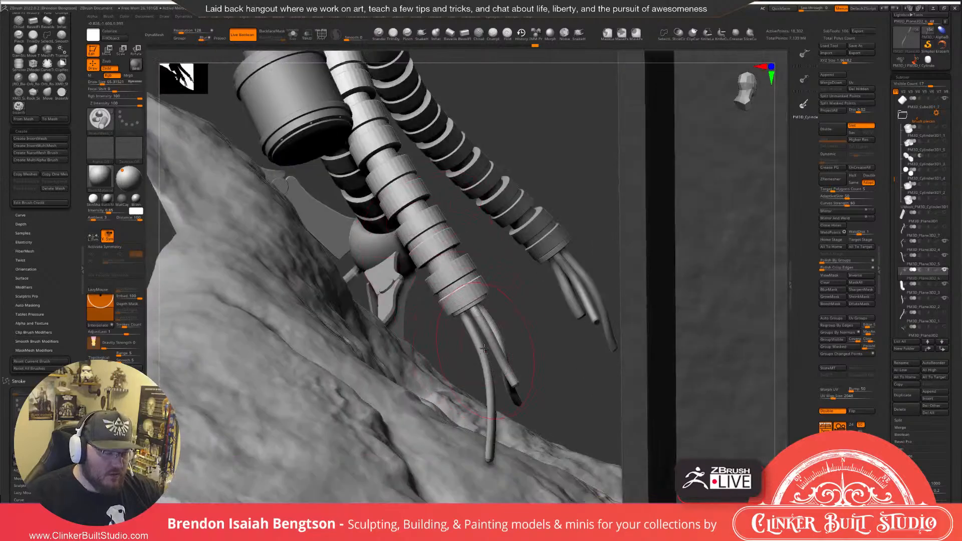
{"action": "key", "text": "alt+s"}
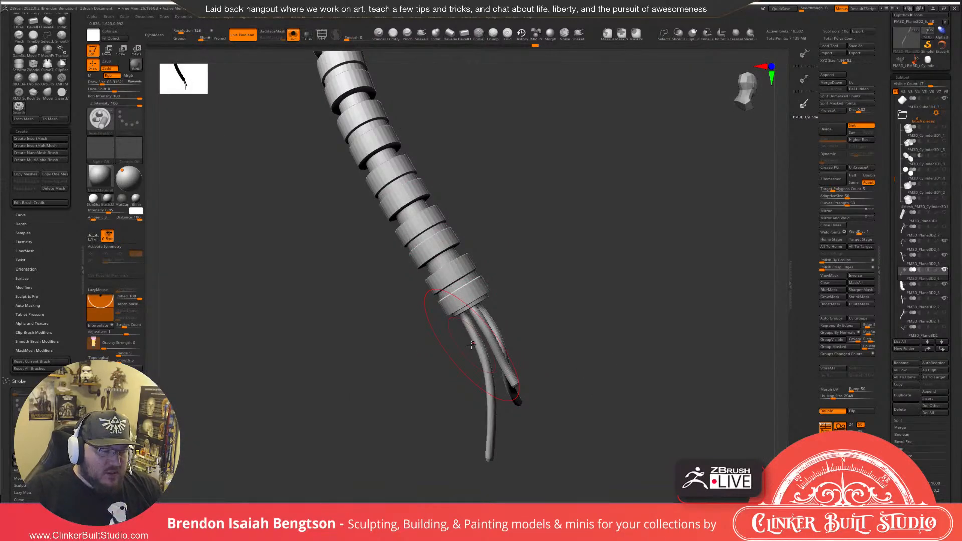
{"action": "left_click_drag", "start_coordinate": [607, 280], "coordinate": [593, 241]}
{"action": "key", "text": "shift+f"}
{"action": "left_click_drag", "start_coordinate": [593, 279], "coordinate": [517, 205], "text": "alt"}
{"action": "right_click_drag", "start_coordinate": [479, 289], "coordinate": [464, 296]}
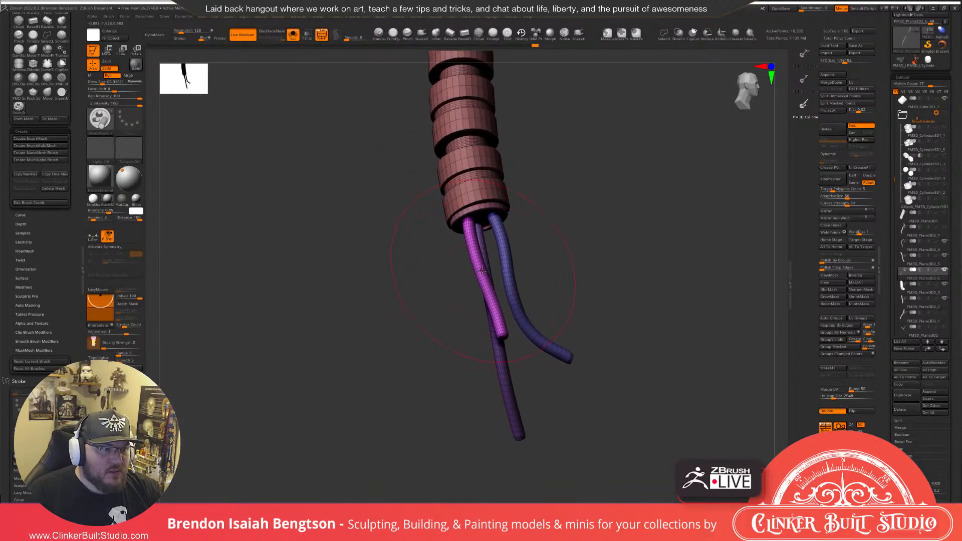
Duplicate the short magenta cable and place the copy beside it inside the tentacle's end ring.
{"action": "key", "text": "w"}
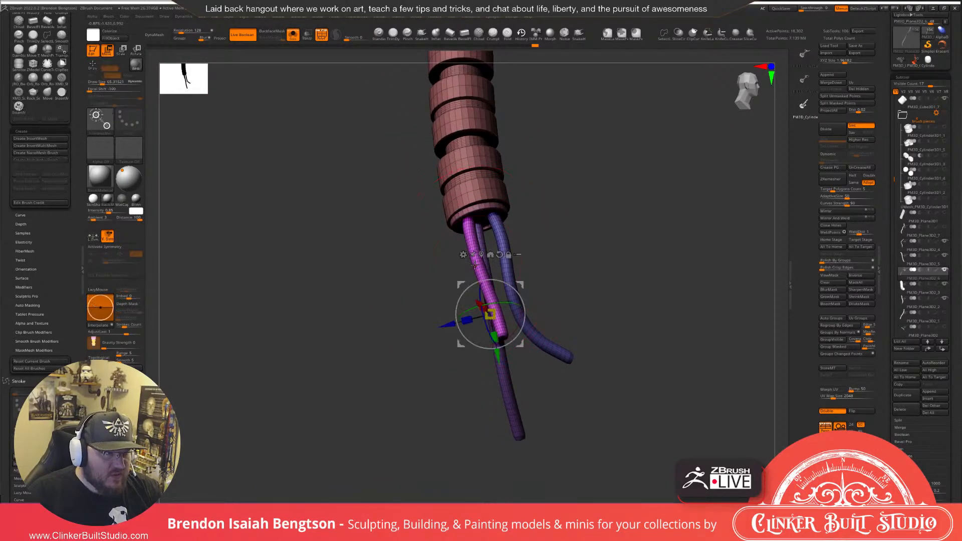
{"action": "left_click", "coordinate": [476, 240]}
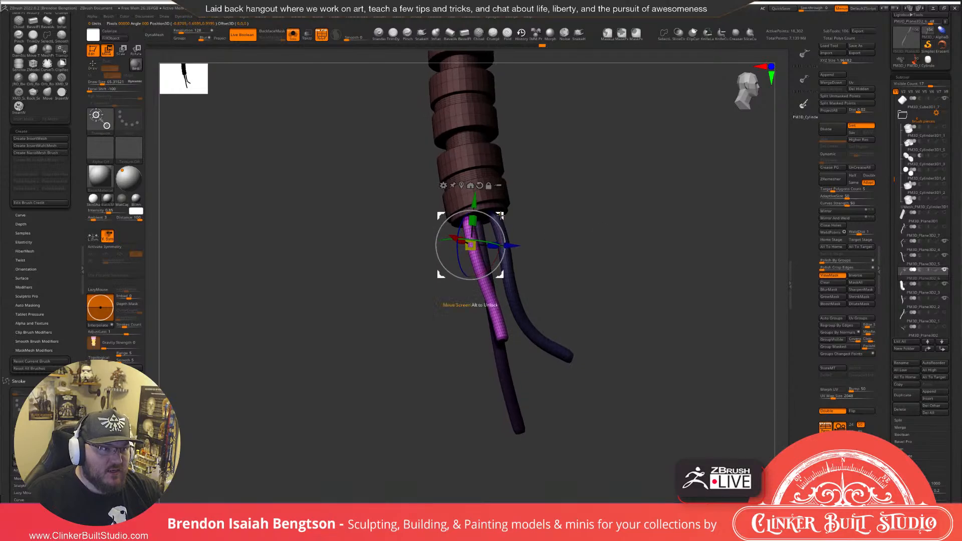
{"action": "left_click_drag", "start_coordinate": [500, 214], "coordinate": [517, 214], "text": "ctrl"}
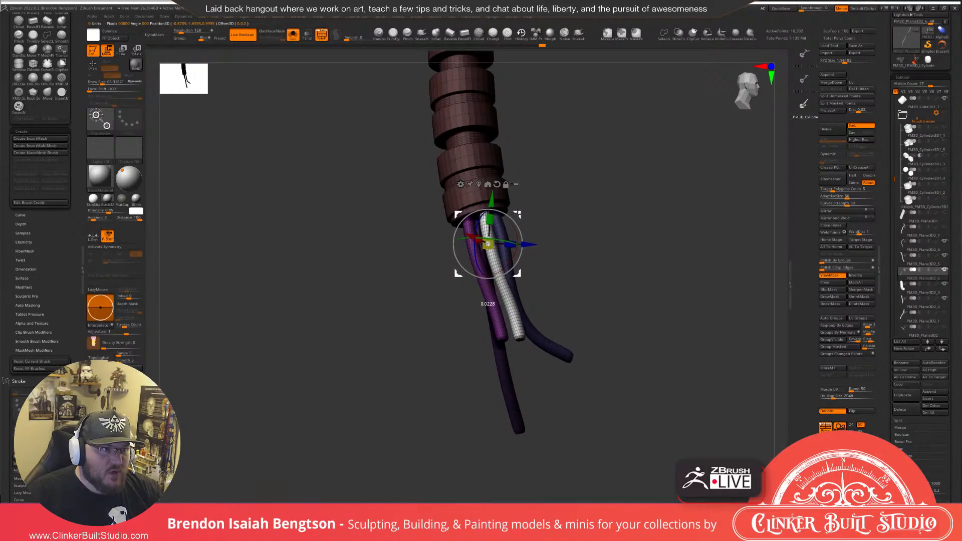
{"action": "right_click_drag", "start_coordinate": [619, 221], "coordinate": [639, 268], "text": "ctrl"}
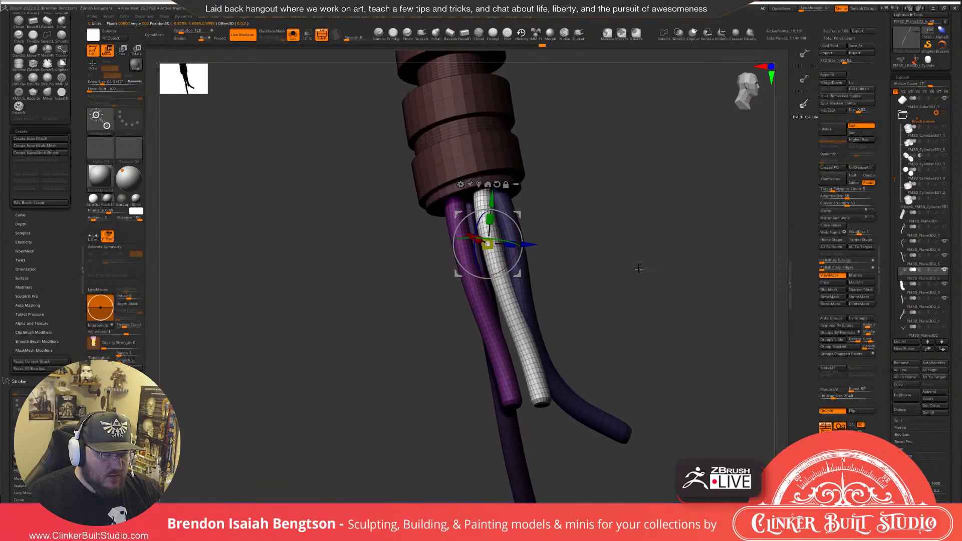
{"action": "right_click_drag", "start_coordinate": [706, 217], "coordinate": [589, 235]}
Pivot the copied cable at its upper end, shorten it and angle it so it flares away from the others.
{"action": "mouse_move", "coordinate": [503, 300]}
{"action": "left_mouse_down", "text": "ctrl"}
{"action": "mouse_move", "coordinate": [500, 215]}
{"action": "mouse_move", "coordinate": [494, 236]}
{"action": "mouse_move", "coordinate": [521, 363]}
{"action": "left_mouse_up", "text": "ctrl"}
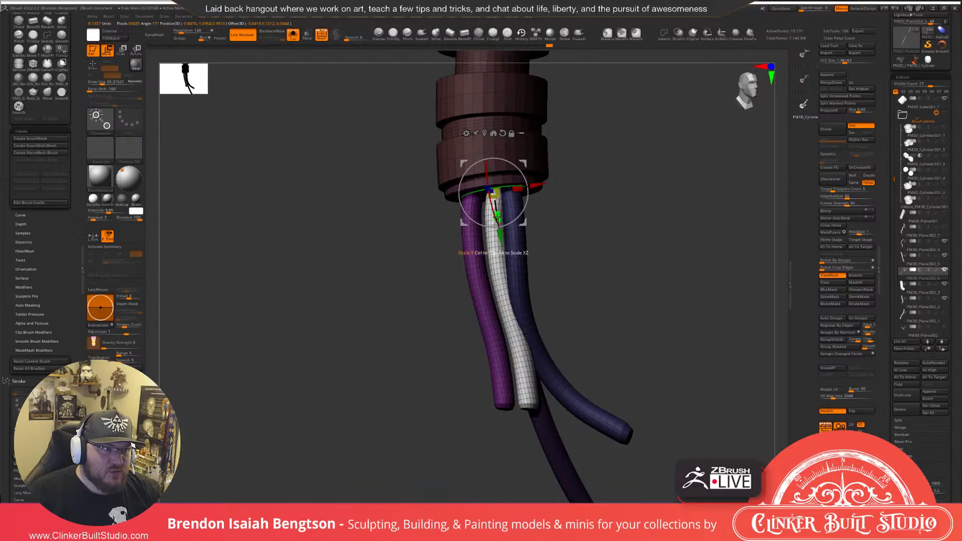
{"action": "left_click_drag", "start_coordinate": [497, 217], "coordinate": [512, 163]}
{"action": "left_click_drag", "start_coordinate": [584, 199], "coordinate": [612, 199]}
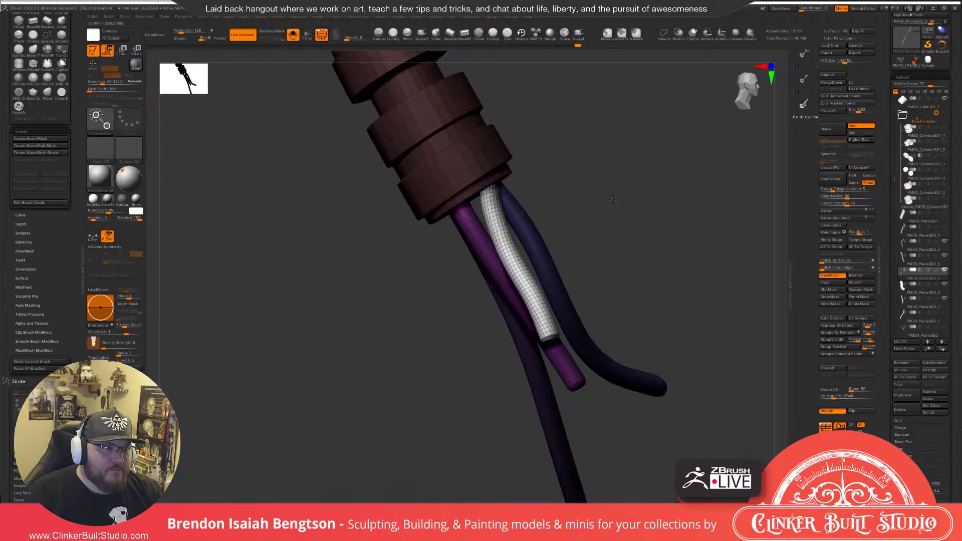
{"action": "left_click_drag", "start_coordinate": [503, 167], "coordinate": [507, 166]}
{"action": "left_click_drag", "start_coordinate": [591, 181], "coordinate": [620, 138], "text": "alt"}
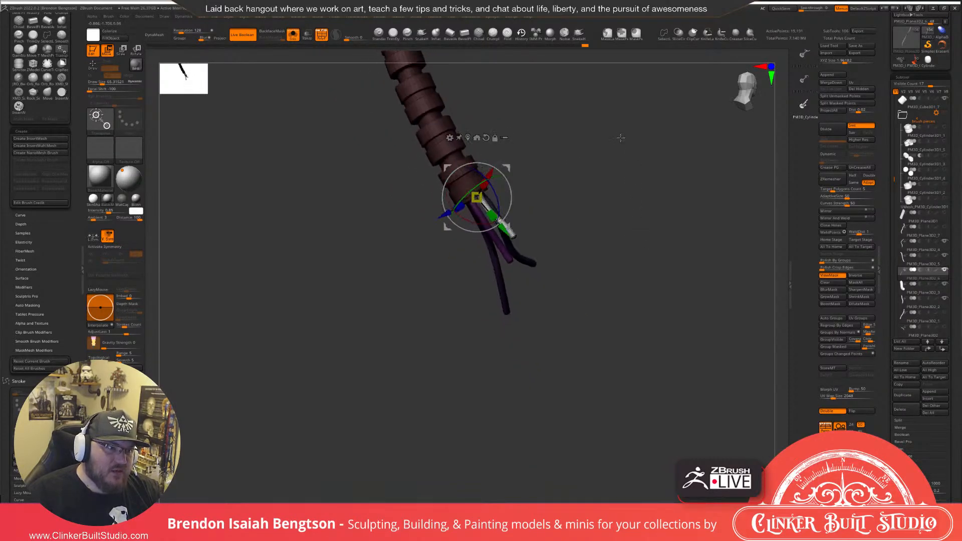
{"action": "left_click_drag", "start_coordinate": [596, 219], "coordinate": [465, 216]}
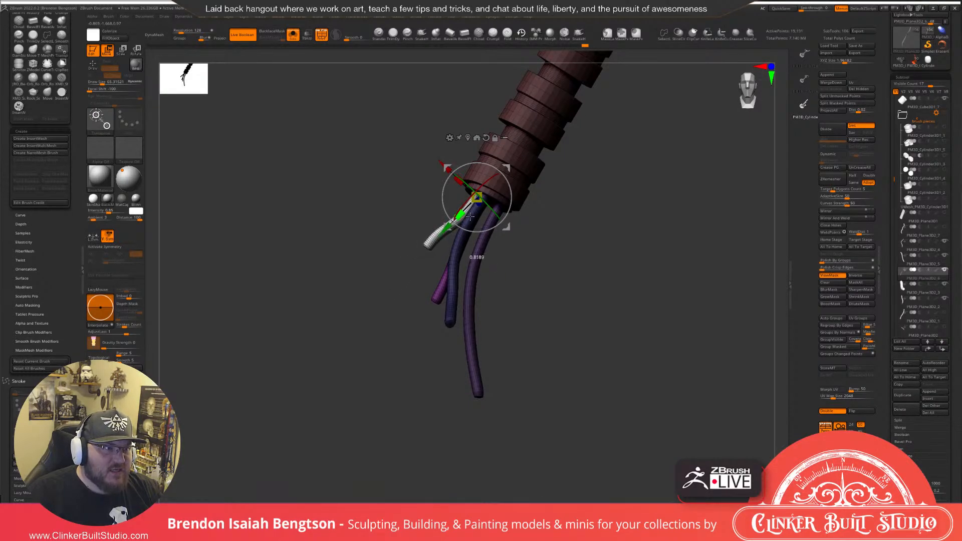
Return to Draw mode, end the tentacle's isolation and show the whole robot and base without polyframe.
{"action": "mouse_move", "coordinate": [594, 262]}
{"action": "right_mouse_down", "text": "ctrl"}
{"action": "mouse_move", "coordinate": [595, 201]}
{"action": "mouse_move", "coordinate": [556, 296]}
{"action": "mouse_move", "coordinate": [561, 279]}
{"action": "right_mouse_up", "text": "ctrl"}
{"action": "key", "text": "q"}
{"action": "right_click_drag", "start_coordinate": [580, 315], "coordinate": [569, 271]}
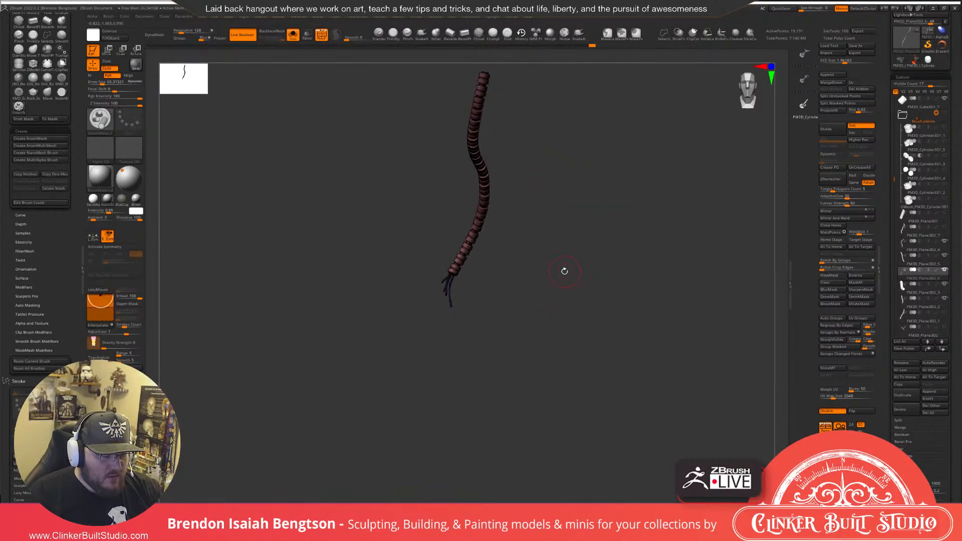
{"action": "key", "text": "shift+f"}
{"action": "key", "text": "alt+s"}
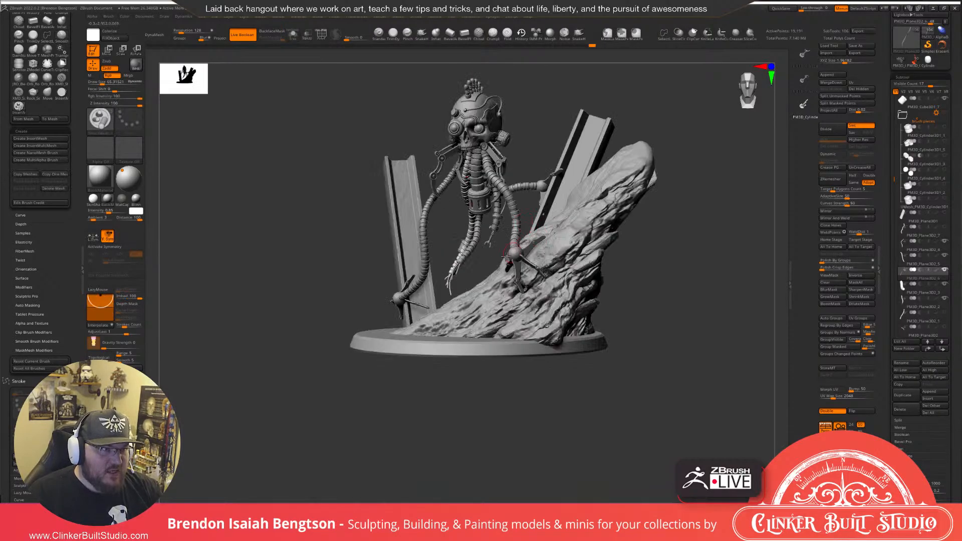
{"action": "right_click_drag", "start_coordinate": [506, 256], "coordinate": [467, 287]}
{"action": "mouse_move", "coordinate": [457, 281]}
{"action": "left_mouse_down"}
{"action": "mouse_move", "coordinate": [469, 275]}
{"action": "mouse_move", "coordinate": [445, 271]}
{"action": "left_mouse_up"}
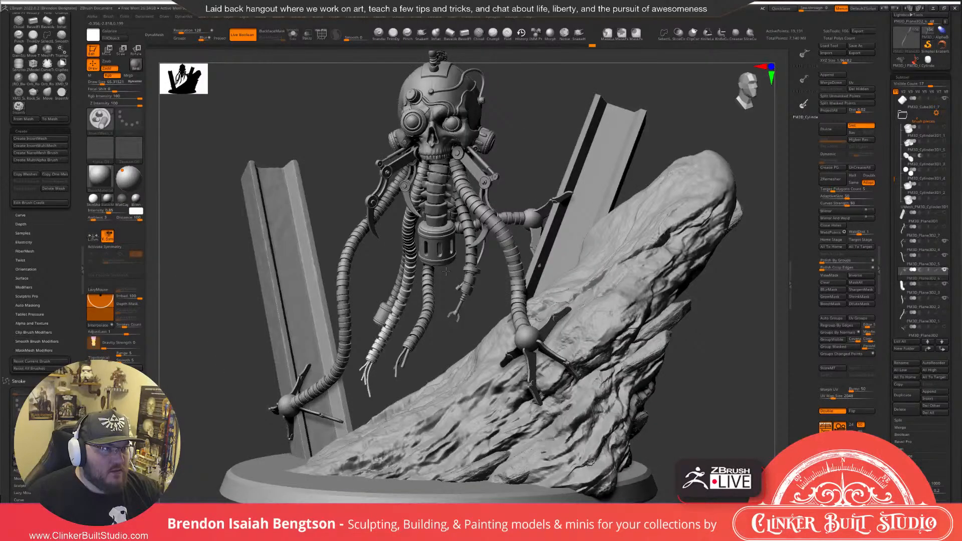
Select the curved crest plate under the skull's row of spikes, duplicate it and hide the original.
{"action": "left_click", "coordinate": [451, 193], "text": "alt"}
{"action": "right_click_drag", "start_coordinate": [446, 271], "coordinate": [462, 247]}
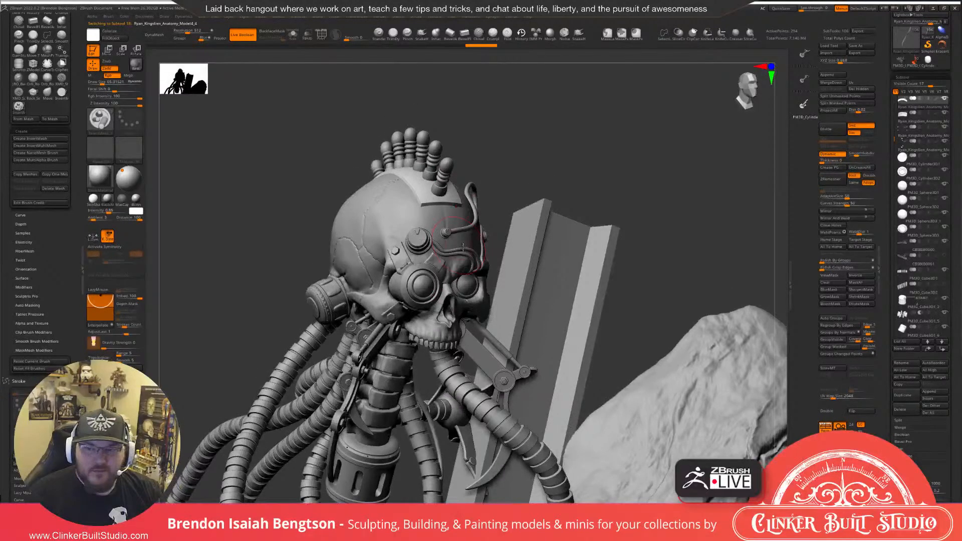
{"action": "right_click_drag", "start_coordinate": [462, 247], "coordinate": [566, 196]}
{"action": "key", "text": "shift+f"}
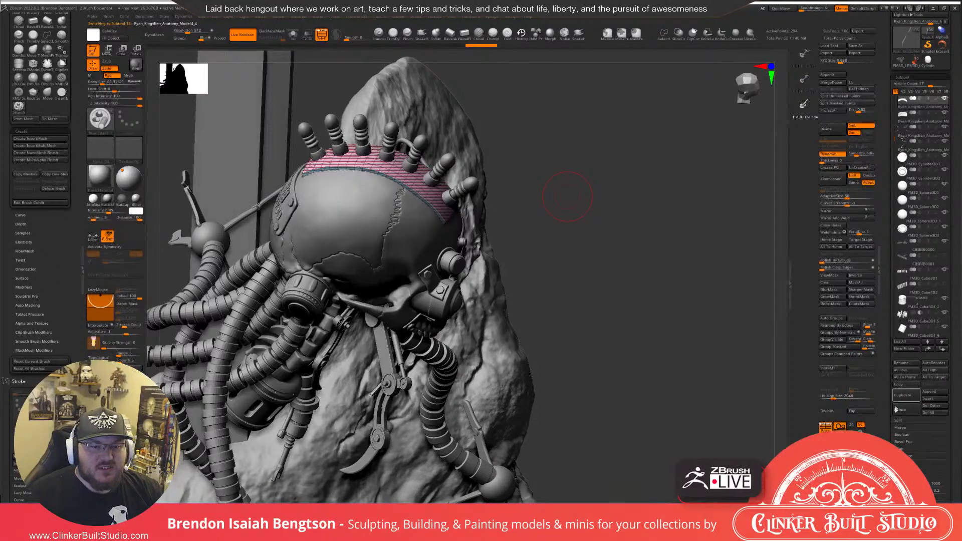
{"action": "left_click", "coordinate": [902, 396]}
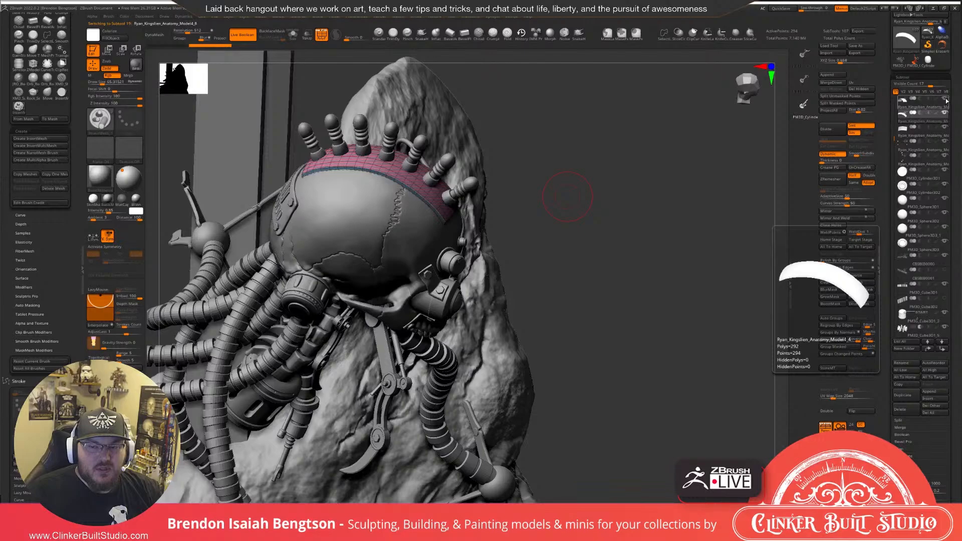
{"action": "left_click", "coordinate": [946, 100]}
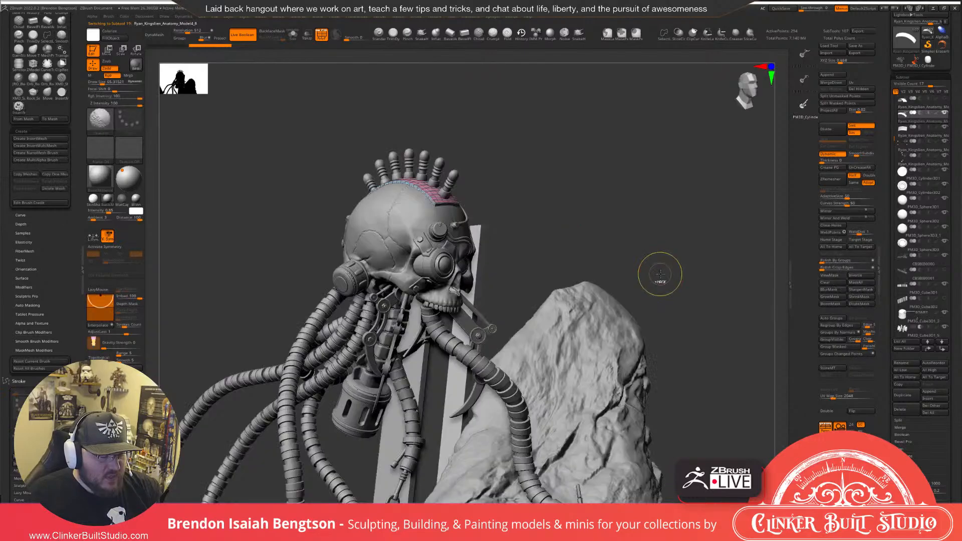
Try to remesh the duplicated crest plate with DynaMesh as a single polygroup.
{"action": "key", "text": "ctrl+w"}
{"action": "mouse_move", "coordinate": [678, 242]}
{"action": "right_mouse_down"}
{"action": "mouse_move", "coordinate": [656, 243]}
{"action": "mouse_move", "coordinate": [694, 247]}
{"action": "right_mouse_up"}
{"action": "right_click_drag", "start_coordinate": [694, 246], "coordinate": [704, 285], "text": "ctrl"}
{"action": "left_click", "coordinate": [160, 39]}
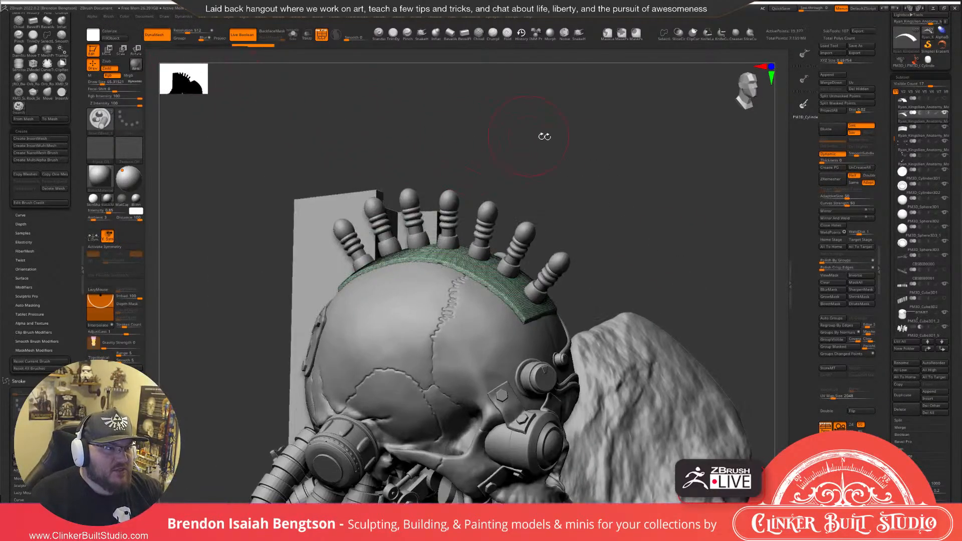
{"action": "mouse_move", "coordinate": [544, 137]}
{"action": "right_mouse_down", "text": "ctrl"}
{"action": "mouse_move", "coordinate": [588, 179]}
{"action": "mouse_move", "coordinate": [583, 132]}
{"action": "mouse_move", "coordinate": [552, 154]}
{"action": "right_mouse_up", "text": "ctrl"}
{"action": "key", "text": "shift+s"}
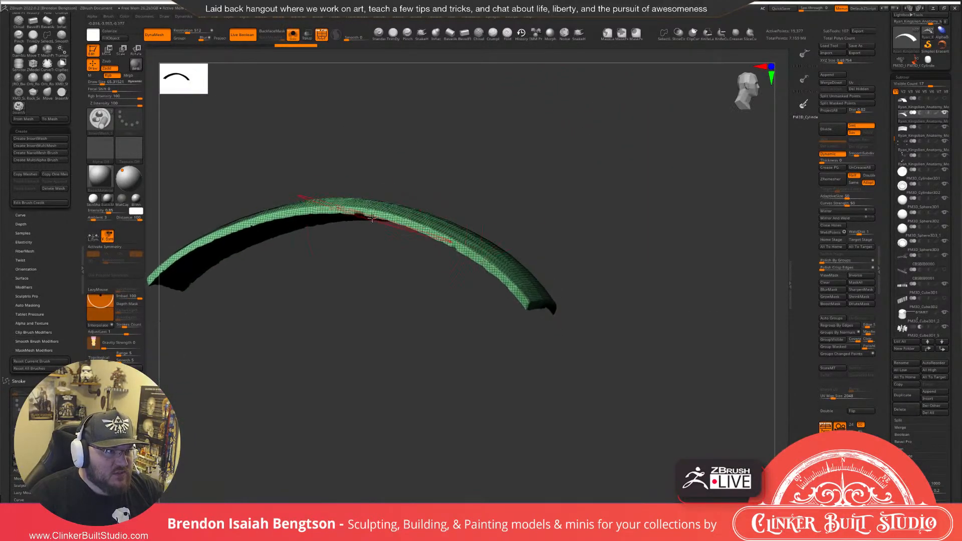
{"action": "mouse_move", "coordinate": [372, 219]}
{"action": "right_mouse_down"}
{"action": "mouse_move", "coordinate": [489, 159]}
{"action": "mouse_move", "coordinate": [480, 154]}
{"action": "mouse_move", "coordinate": [487, 171]}
{"action": "mouse_move", "coordinate": [402, 220]}
{"action": "mouse_move", "coordinate": [412, 234]}
{"action": "right_mouse_up"}
{"action": "key", "text": "shift+f"}
{"action": "key", "text": "shift+s"}
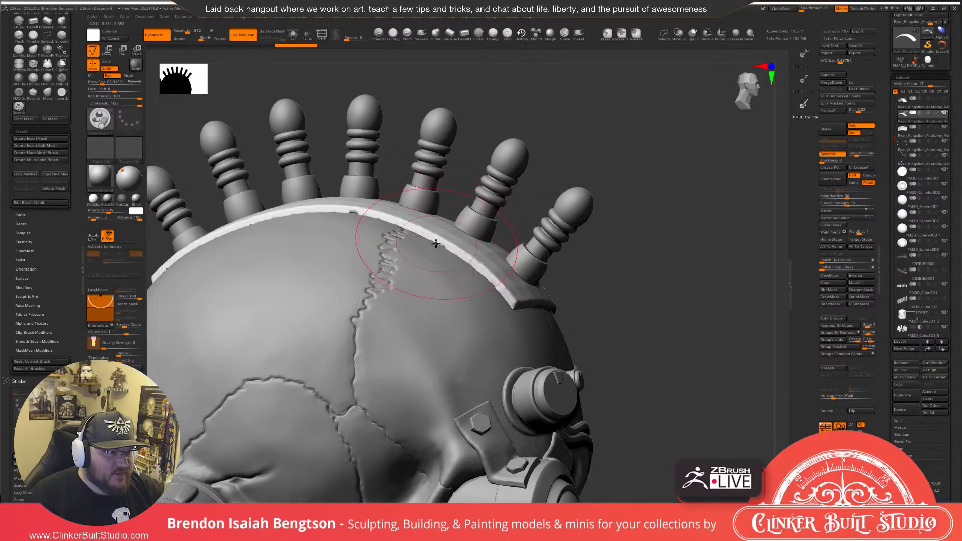
{"action": "key", "text": "ctrl+z"}
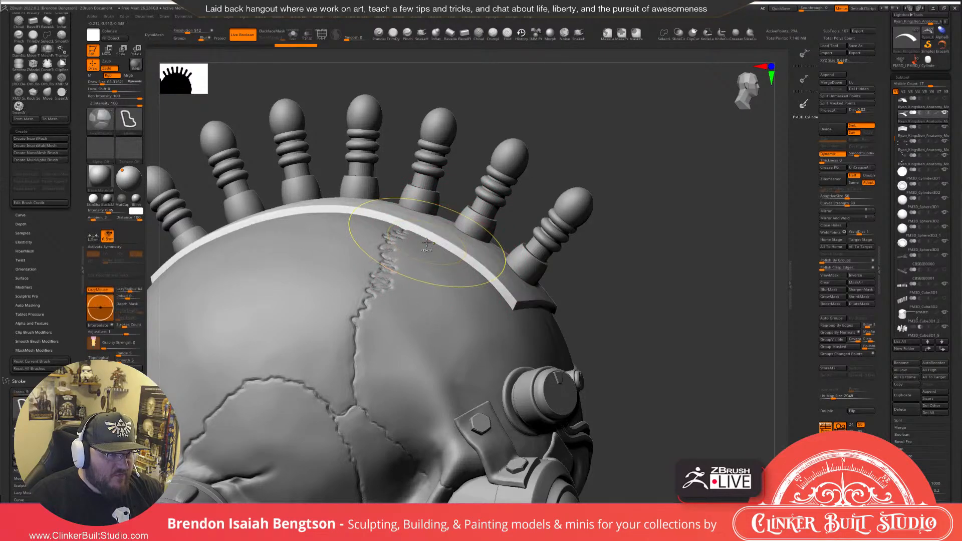
Separate the plate copy's top and sides into polygroups and QMesh its side polygroup outward with ZModeler.
{"action": "key", "text": "shift+f"}
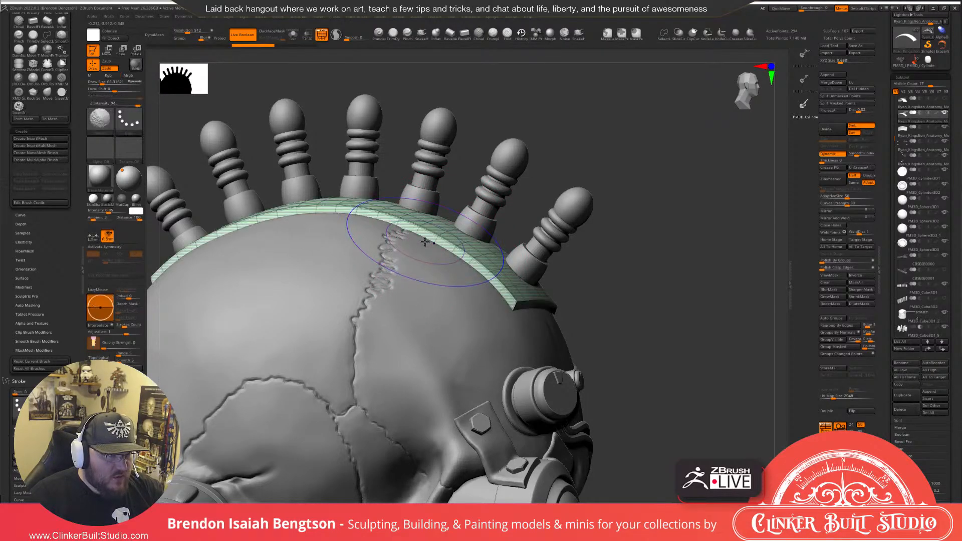
{"action": "key", "text": "alt+s"}
{"action": "right_click_drag", "start_coordinate": [425, 239], "coordinate": [420, 273]}
{"action": "right_click_drag", "start_coordinate": [533, 152], "coordinate": [535, 142]}
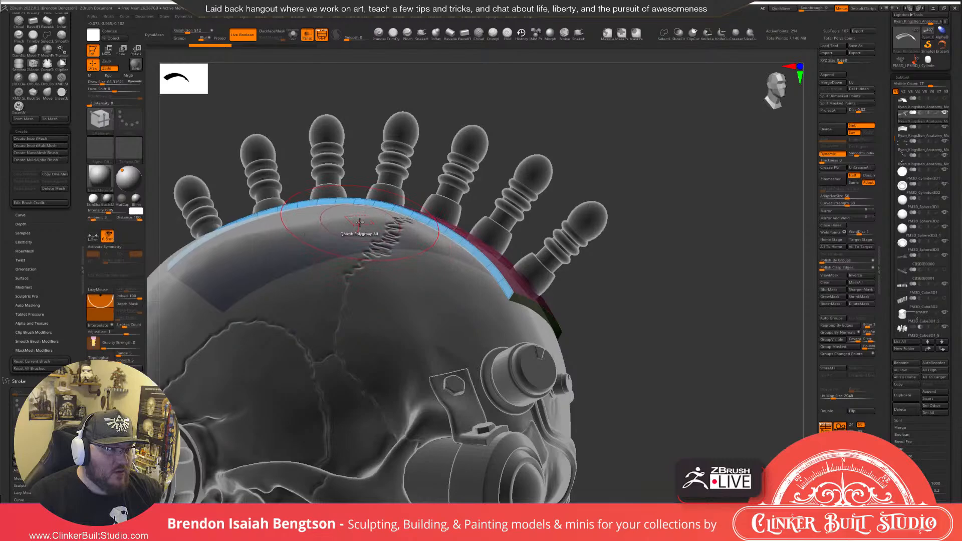
{"action": "left_click_drag", "start_coordinate": [359, 222], "coordinate": [352, 236]}
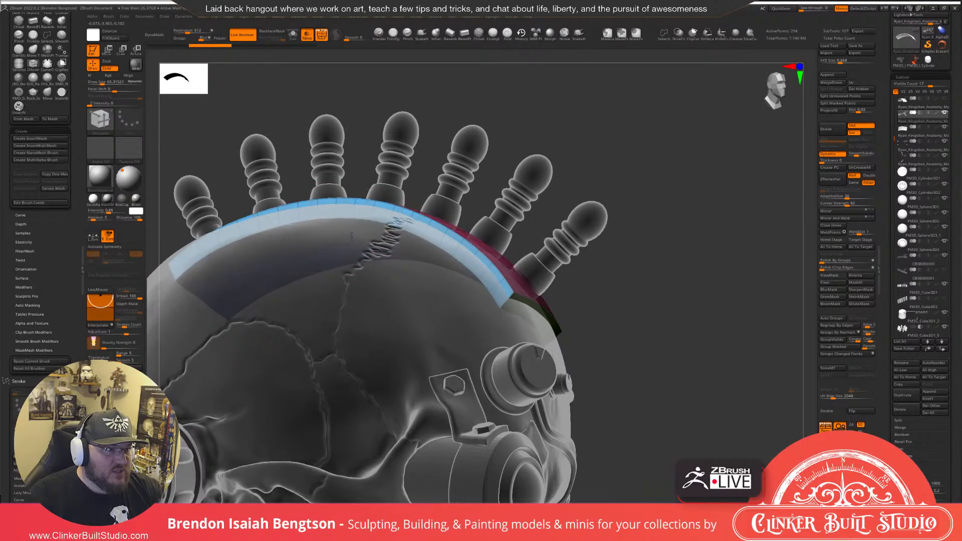
Reselect the ZModeler brush and scale the plate copy's side polygroup with the Scale action targeting Polygroup All.
{"action": "mouse_move", "coordinate": [708, 185]}
{"action": "left_mouse_down"}
{"action": "mouse_move", "coordinate": [695, 219]}
{"action": "mouse_move", "coordinate": [703, 210]}
{"action": "mouse_move", "coordinate": [698, 200]}
{"action": "mouse_move", "coordinate": [680, 215]}
{"action": "mouse_move", "coordinate": [684, 231]}
{"action": "left_mouse_up"}
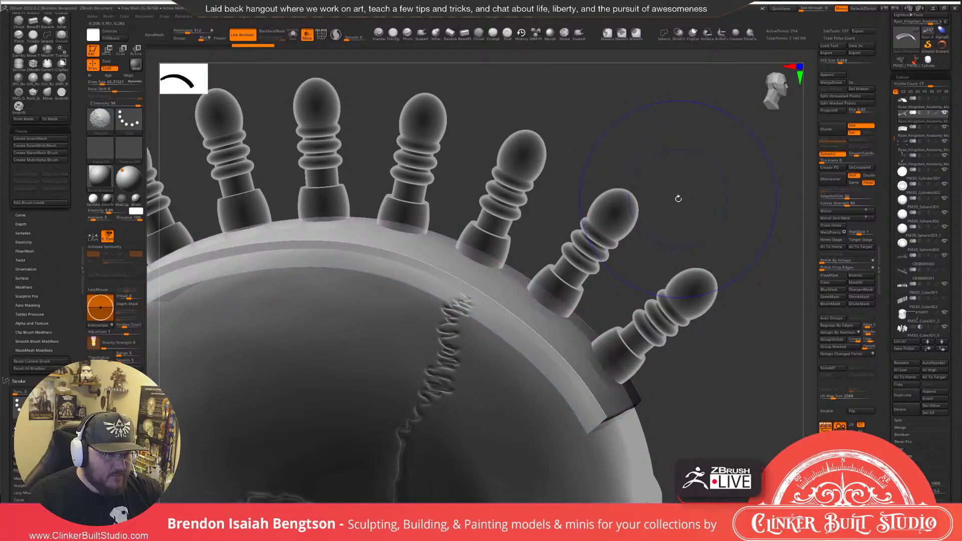
{"action": "left_click_drag", "start_coordinate": [676, 198], "coordinate": [649, 225]}
{"action": "key", "text": "b"}
{"action": "key", "text": "z"}
{"action": "key", "text": "m"}
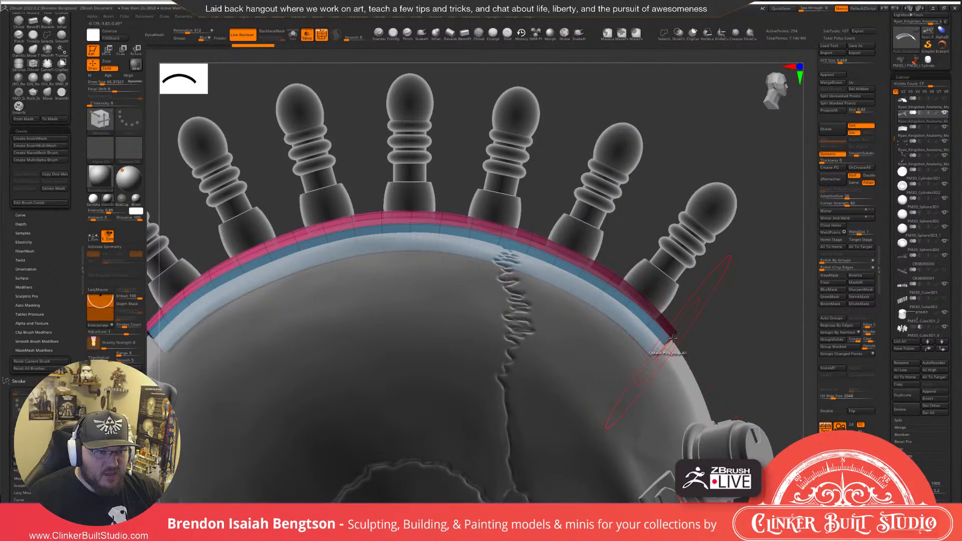
{"action": "left_click_drag", "start_coordinate": [753, 312], "coordinate": [522, 324]}
{"action": "key", "text": "b"}
{"action": "key", "text": "z"}
{"action": "key", "text": "m"}
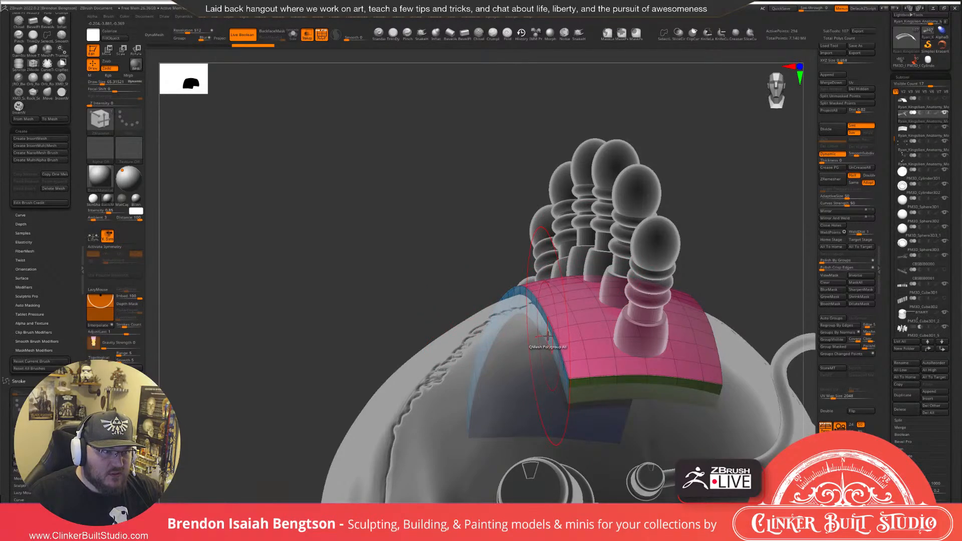
{"action": "key", "text": "space"}
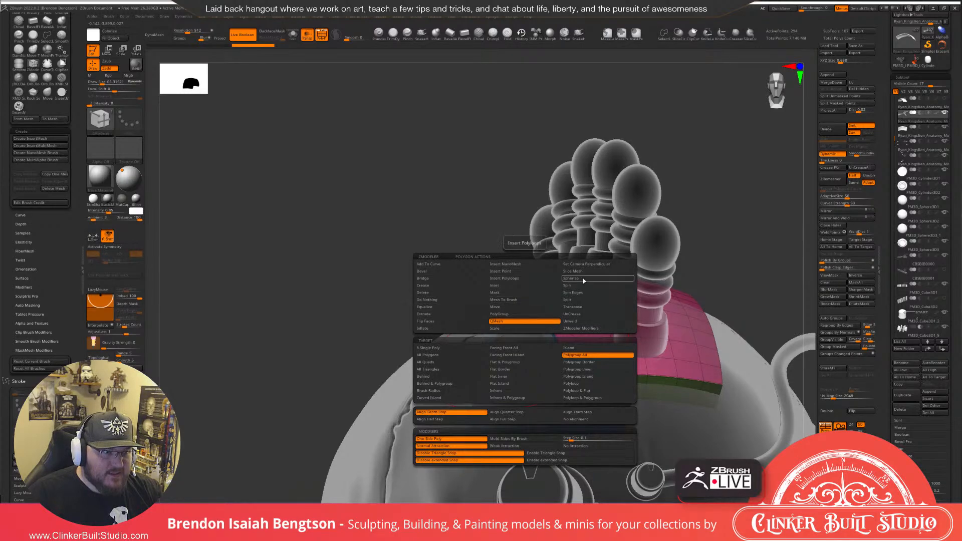
{"action": "left_click", "coordinate": [524, 329]}
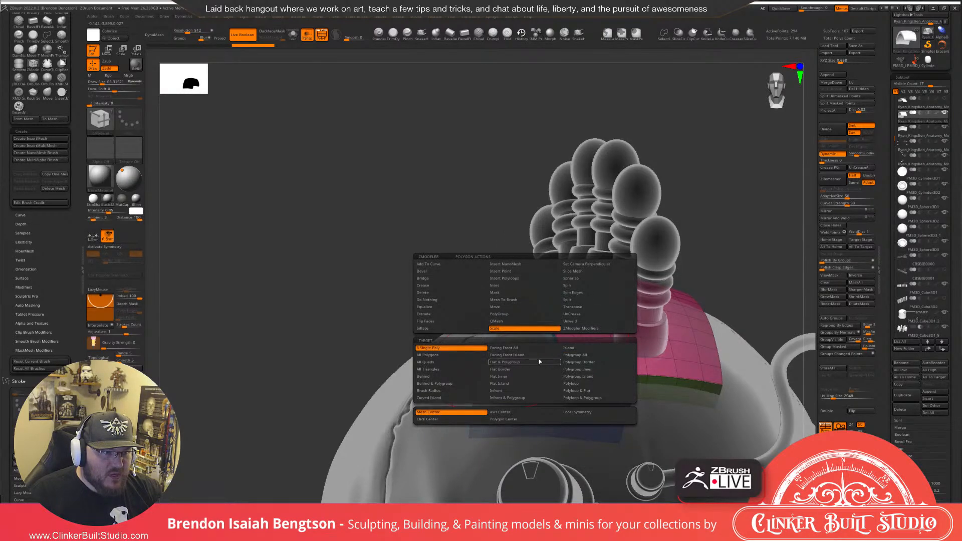
{"action": "left_click", "coordinate": [575, 355]}
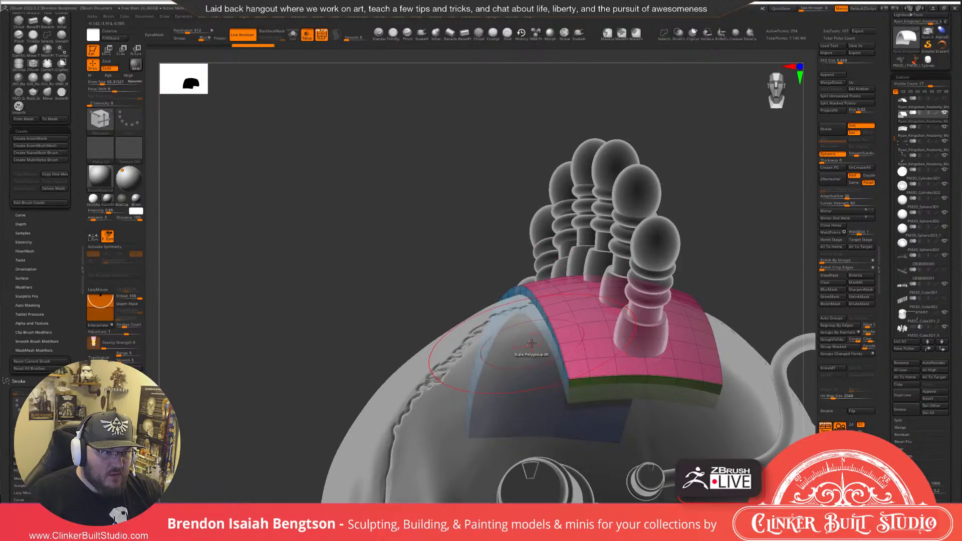
{"action": "left_click_drag", "start_coordinate": [532, 343], "coordinate": [534, 345]}
Isolate the crest plate copy and slide the corner edge at its end with ZModeler's Slide action targeting EdgeLoop Partial.
{"action": "left_click_drag", "start_coordinate": [742, 226], "coordinate": [596, 233]}
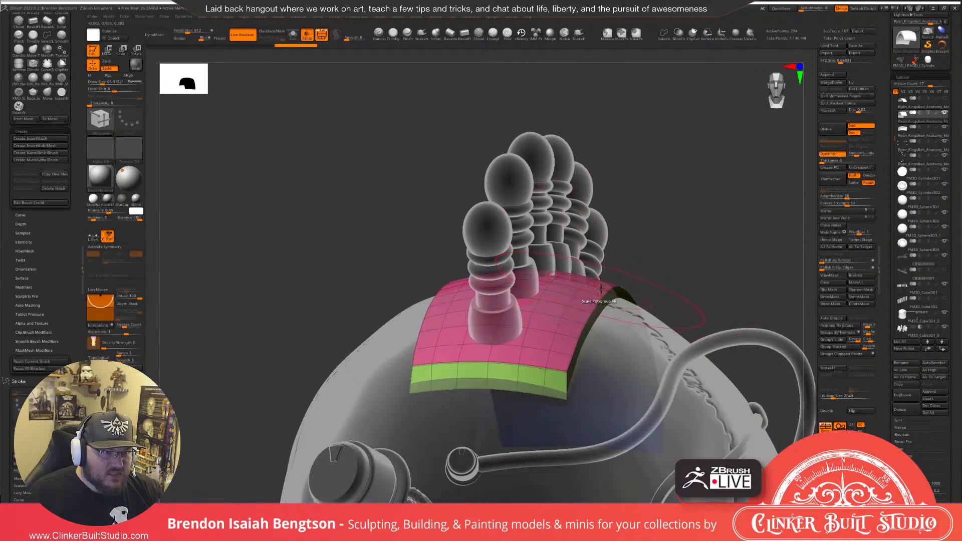
{"action": "left_click_drag", "start_coordinate": [696, 261], "coordinate": [641, 169]}
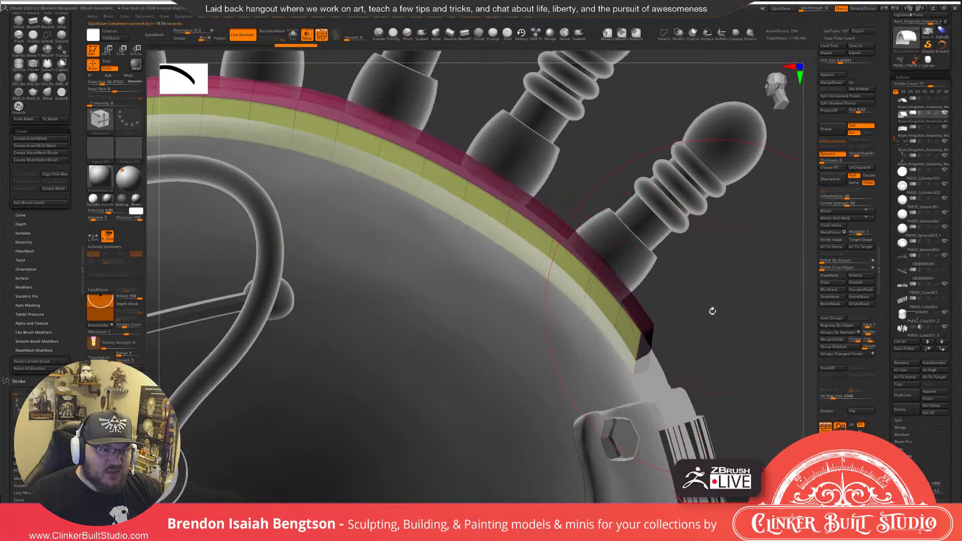
{"action": "mouse_move", "coordinate": [712, 312]}
{"action": "left_mouse_down"}
{"action": "mouse_move", "coordinate": [711, 320]}
{"action": "mouse_move", "coordinate": [700, 316]}
{"action": "left_mouse_up"}
{"action": "key", "text": "alt+shift+s"}
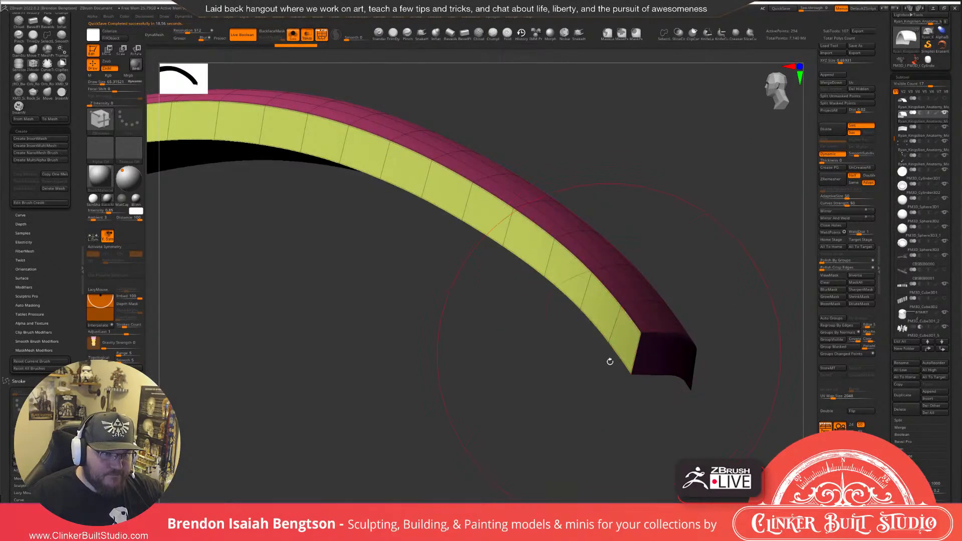
{"action": "left_click_drag", "start_coordinate": [610, 361], "coordinate": [628, 282]}
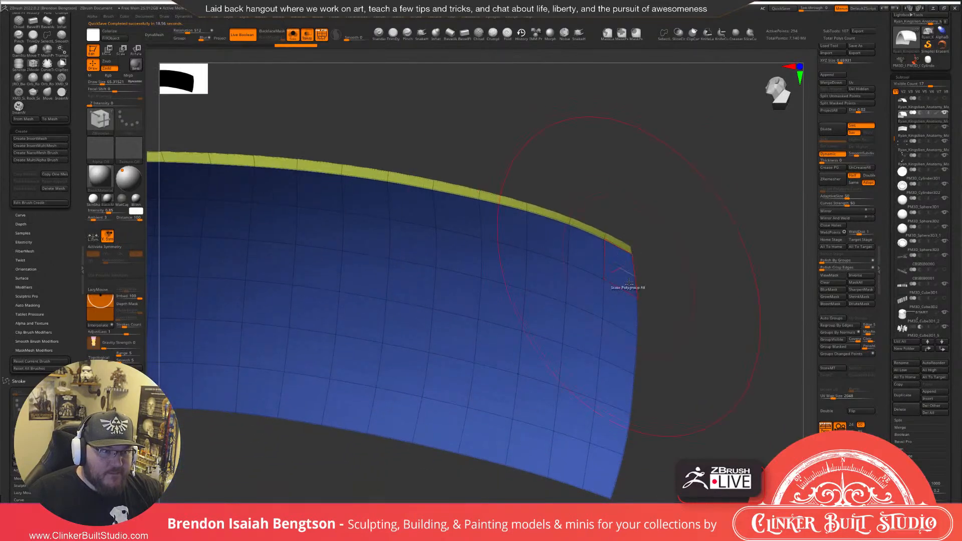
{"action": "key", "text": "space"}
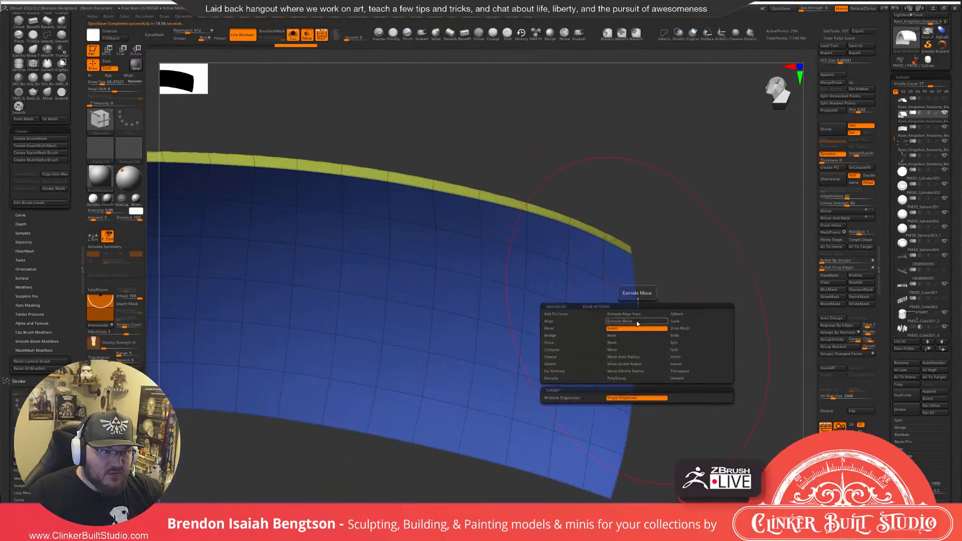
{"action": "left_click", "coordinate": [674, 336]}
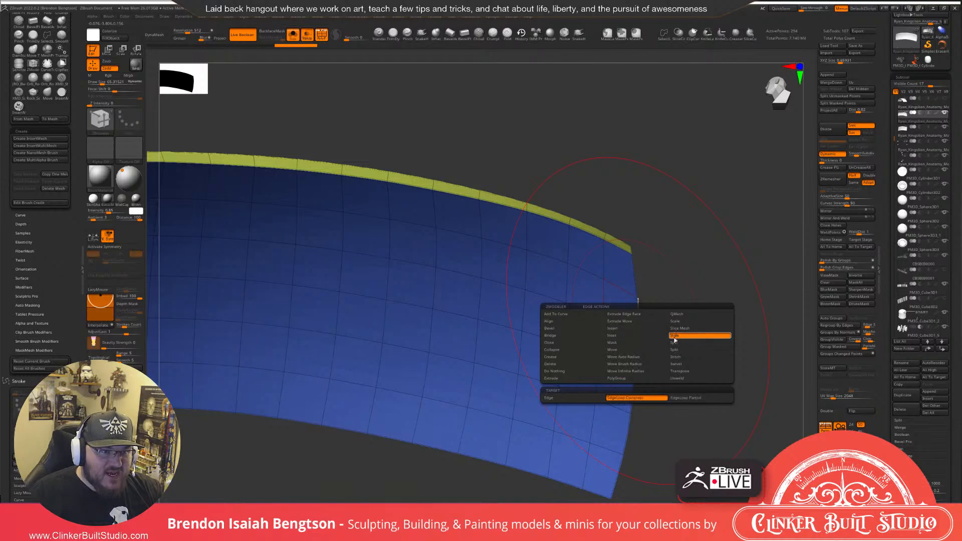
{"action": "left_click", "coordinate": [686, 398]}
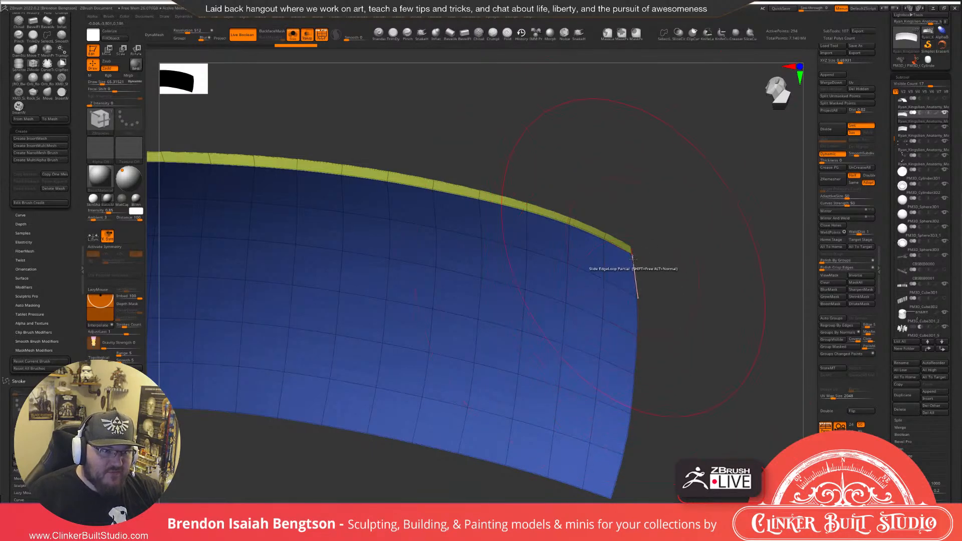
{"action": "mouse_move", "coordinate": [634, 276]}
{"action": "left_mouse_down"}
{"action": "mouse_move", "coordinate": [624, 273]}
{"action": "mouse_move", "coordinate": [704, 277]}
{"action": "mouse_move", "coordinate": [705, 302]}
{"action": "mouse_move", "coordinate": [626, 289]}
{"action": "left_mouse_up"}
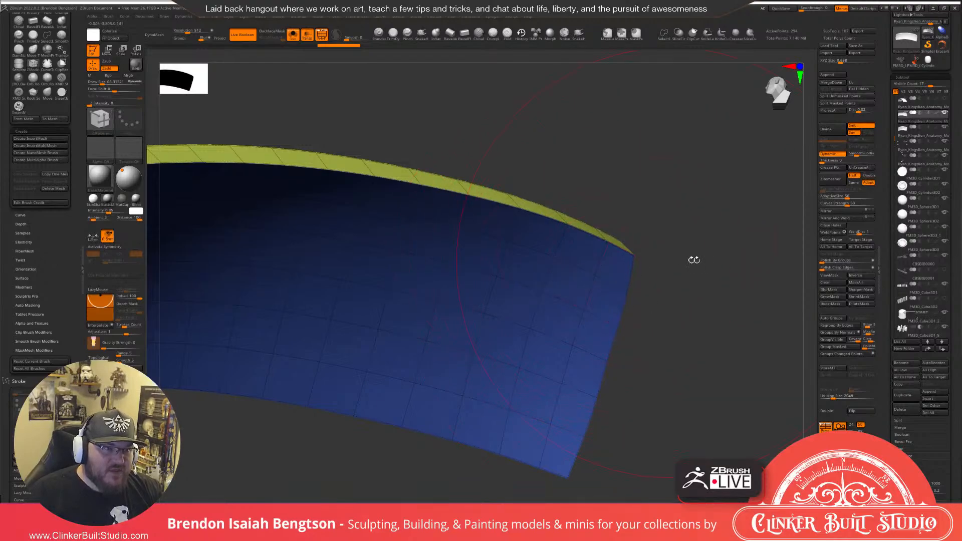
Undo the last edit on the isolated plate and end its isolation.
{"action": "mouse_move", "coordinate": [693, 260]}
{"action": "left_mouse_down"}
{"action": "mouse_move", "coordinate": [651, 293]}
{"action": "mouse_move", "coordinate": [659, 299]}
{"action": "left_mouse_up"}
{"action": "key", "text": "ctrl+z"}
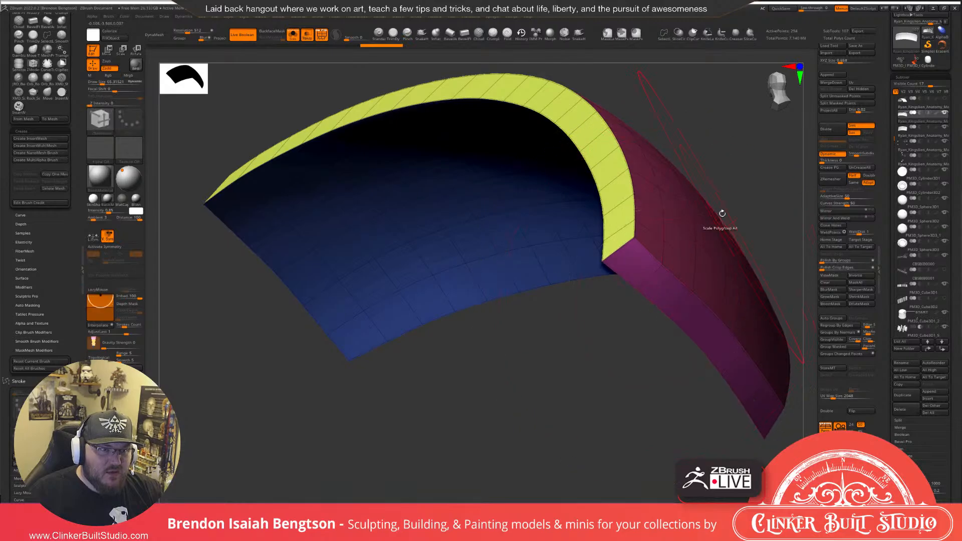
{"action": "mouse_move", "coordinate": [644, 353]}
{"action": "left_mouse_down"}
{"action": "mouse_move", "coordinate": [622, 356]}
{"action": "mouse_move", "coordinate": [622, 335]}
{"action": "left_mouse_up"}
{"action": "key", "text": "alt+s"}
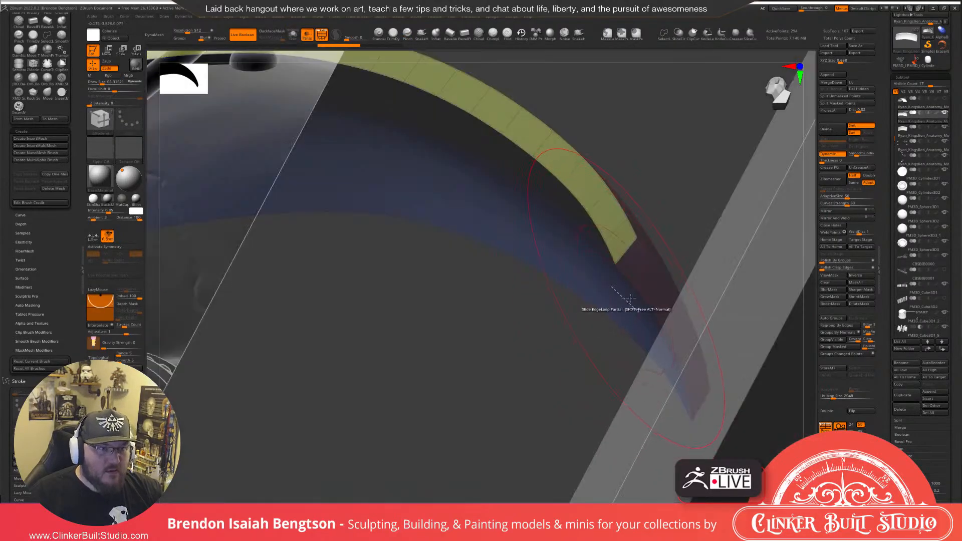
Draw a lasso mask across the top of the plate near its front end.
{"action": "right_click_drag", "start_coordinate": [623, 295], "coordinate": [727, 331], "text": "ctrl"}
{"action": "key", "text": "alt+t"}
{"action": "right_click_drag", "start_coordinate": [389, 197], "coordinate": [516, 281], "text": "alt"}
{"action": "key", "text": "alt+t"}
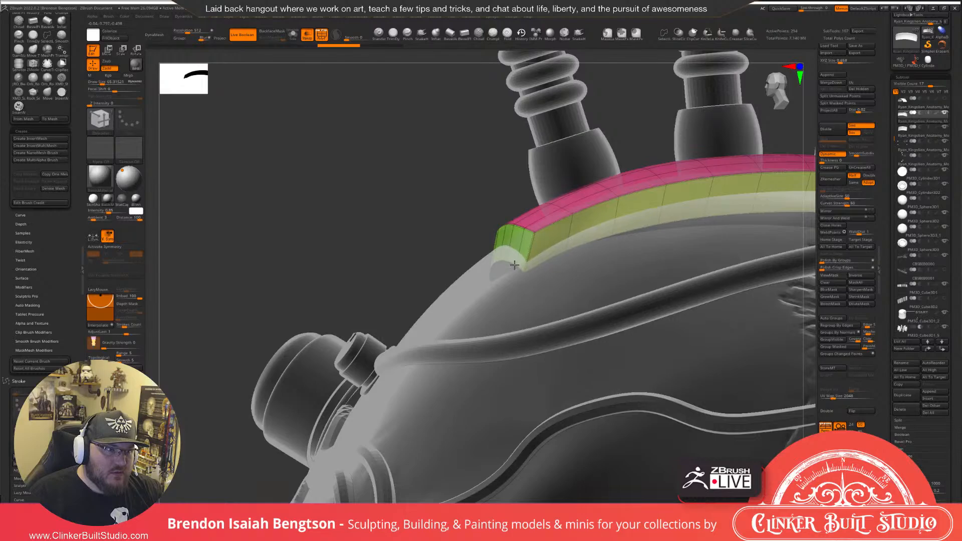
{"action": "mouse_move", "coordinate": [596, 275]}
{"action": "right_mouse_down"}
{"action": "mouse_move", "coordinate": [571, 286]}
{"action": "mouse_move", "coordinate": [560, 266]}
{"action": "right_mouse_up"}
{"action": "key", "text": "ctrl"}
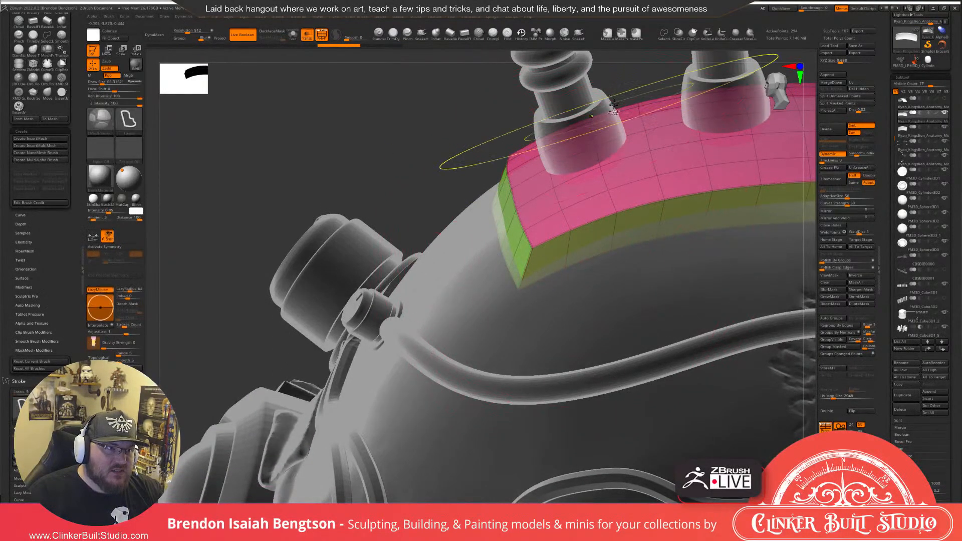
{"action": "mouse_move", "coordinate": [527, 106]}
{"action": "left_mouse_down", "text": "ctrl"}
{"action": "mouse_move", "coordinate": [624, 186]}
{"action": "mouse_move", "coordinate": [621, 383]}
{"action": "mouse_move", "coordinate": [796, 90]}
{"action": "left_mouse_up", "text": "ctrl"}
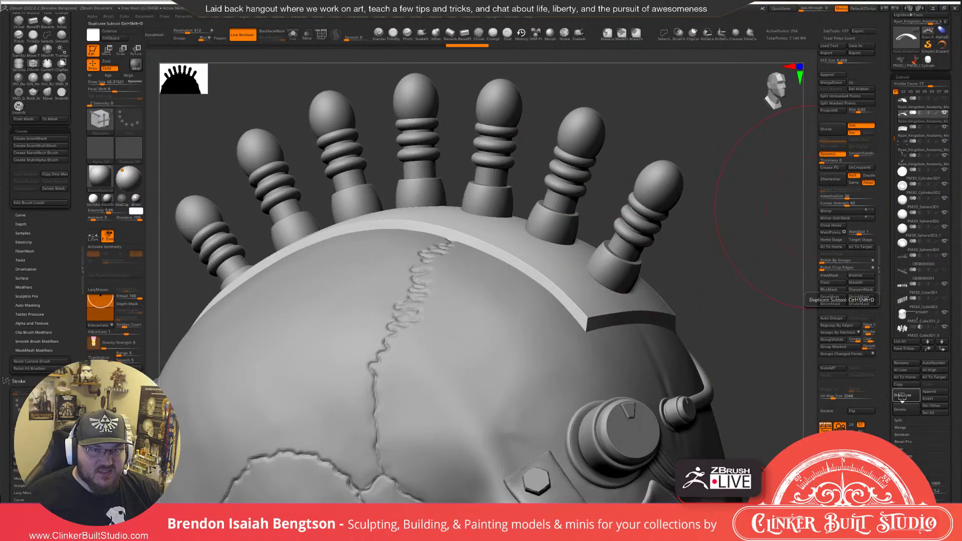
Duplicate the reworked crest plate, delete the old hidden plate, hide the reworked one as a backup and select the new duplicate.
{"action": "left_click", "coordinate": [901, 395]}
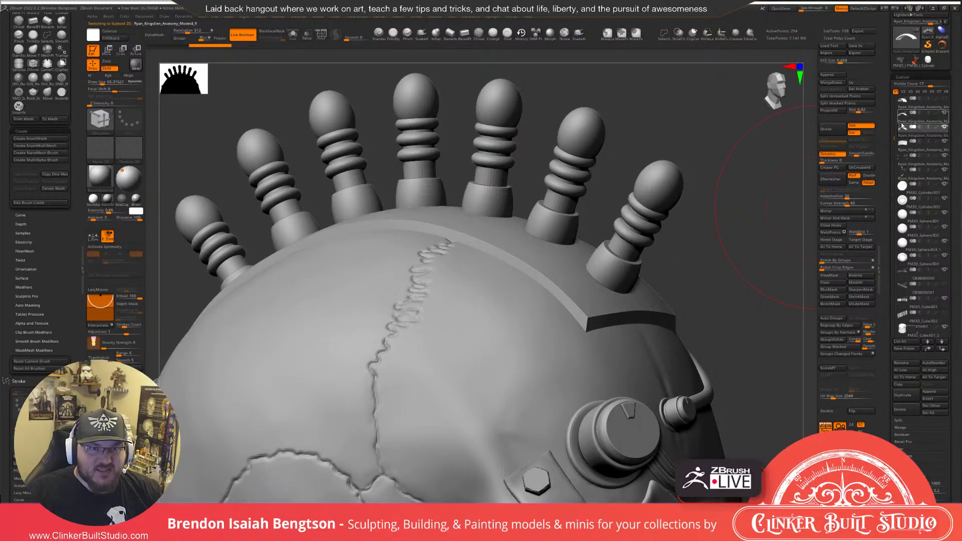
{"action": "left_click", "coordinate": [902, 103]}
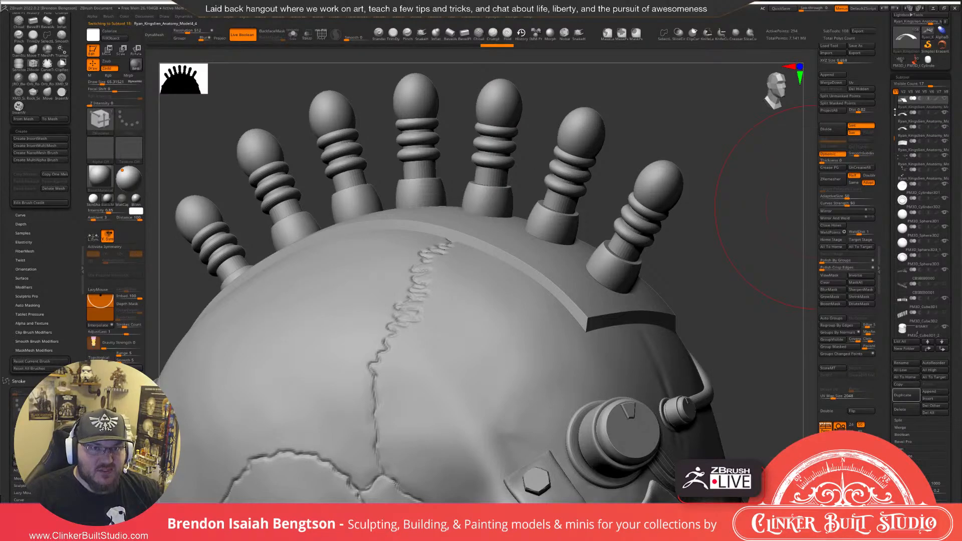
{"action": "left_click", "coordinate": [904, 413]}
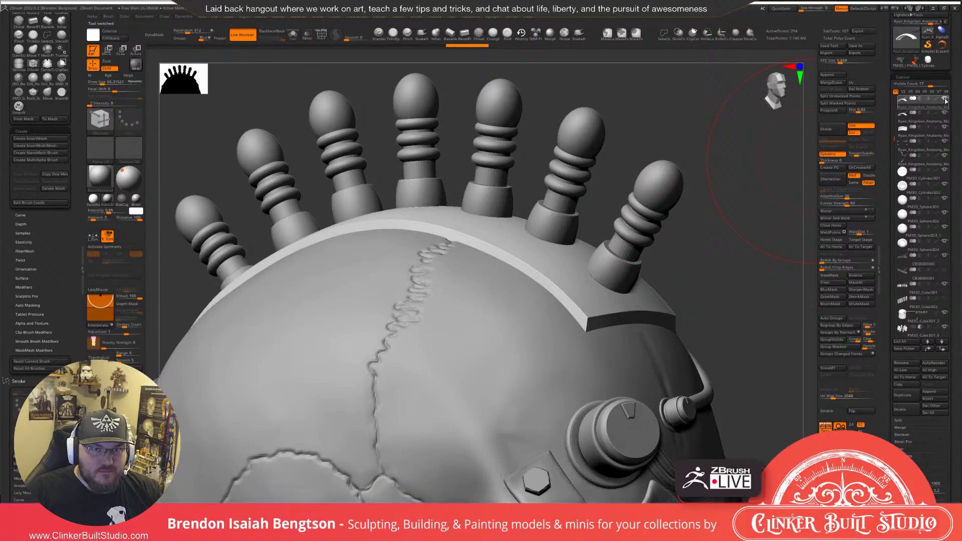
{"action": "left_click", "coordinate": [904, 113]}
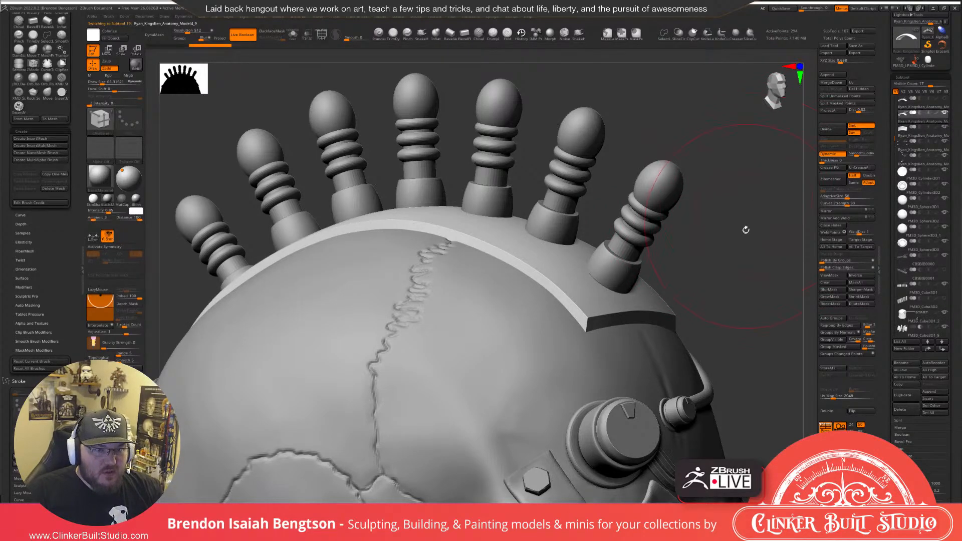
Examine the crest plate's fit on the skull under the spikes from the front, side and back.
{"action": "left_click_drag", "start_coordinate": [731, 258], "coordinate": [721, 176], "text": "alt"}
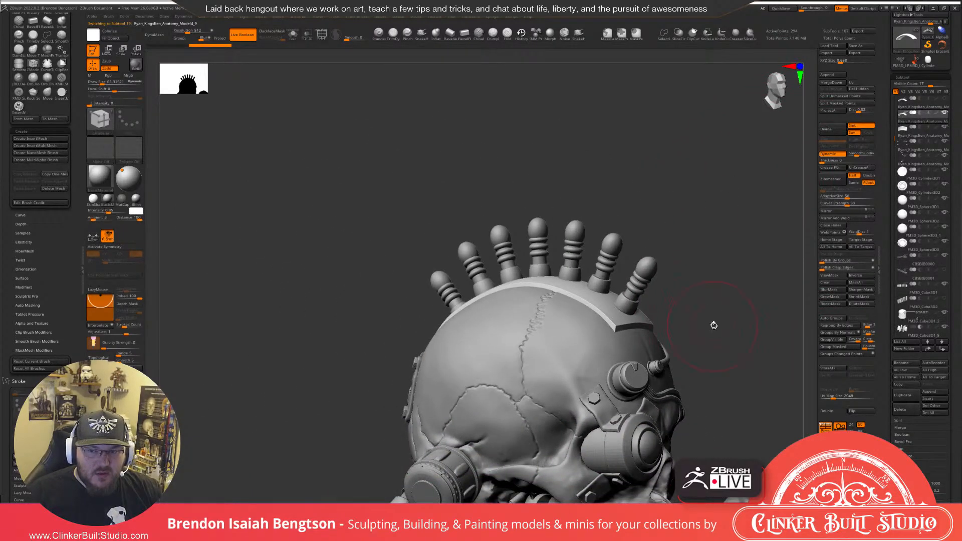
{"action": "left_click_drag", "start_coordinate": [713, 324], "coordinate": [689, 215], "text": "alt"}
{"action": "left_click_drag", "start_coordinate": [720, 254], "coordinate": [705, 267]}
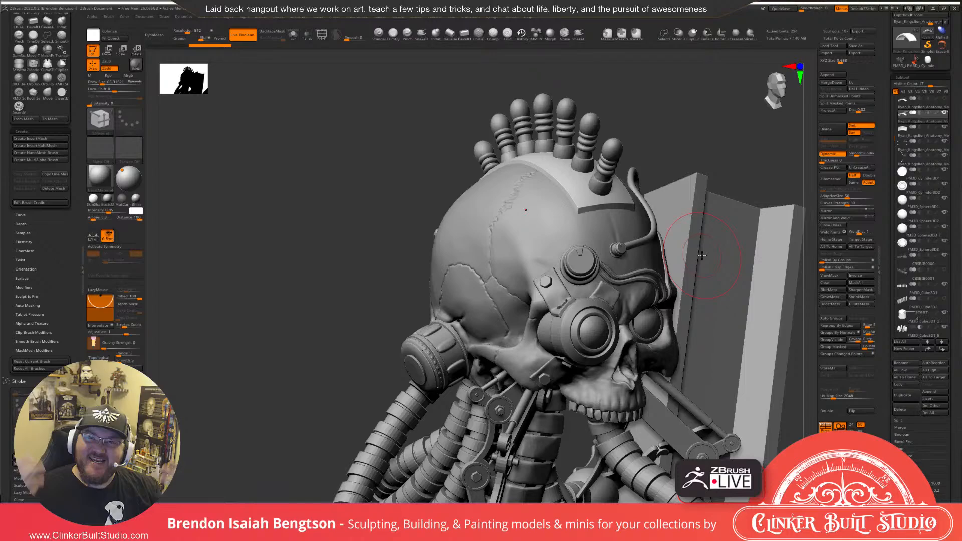
{"action": "right_click_drag", "start_coordinate": [702, 256], "coordinate": [699, 190], "text": "ctrl"}
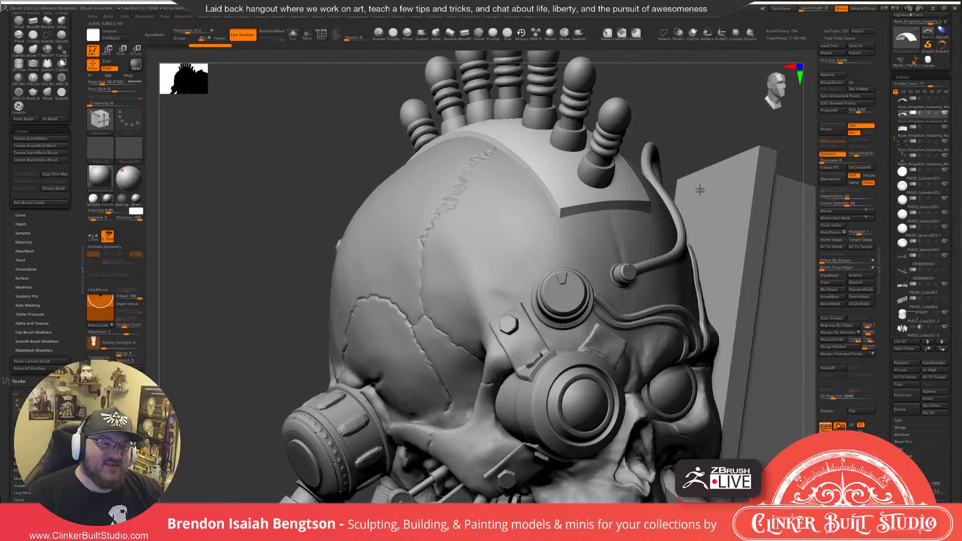
{"action": "right_click_drag", "start_coordinate": [699, 190], "coordinate": [610, 219]}
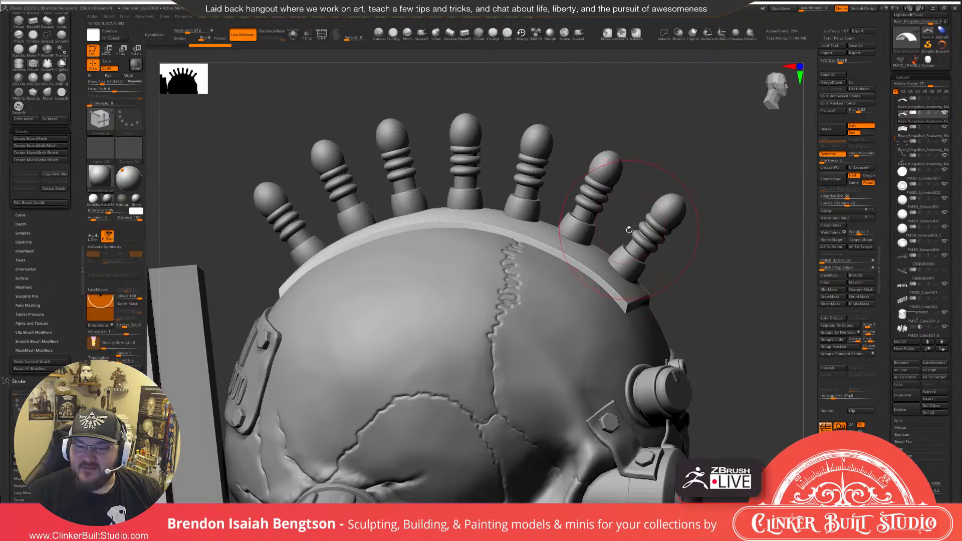
{"action": "mouse_move", "coordinate": [566, 256]}
{"action": "right_mouse_down"}
{"action": "mouse_move", "coordinate": [528, 247]}
{"action": "mouse_move", "coordinate": [614, 310]}
{"action": "mouse_move", "coordinate": [528, 271]}
{"action": "mouse_move", "coordinate": [326, 295]}
{"action": "mouse_move", "coordinate": [341, 284]}
{"action": "mouse_move", "coordinate": [456, 320]}
{"action": "mouse_move", "coordinate": [448, 265]}
{"action": "mouse_move", "coordinate": [450, 300]}
{"action": "right_mouse_up"}
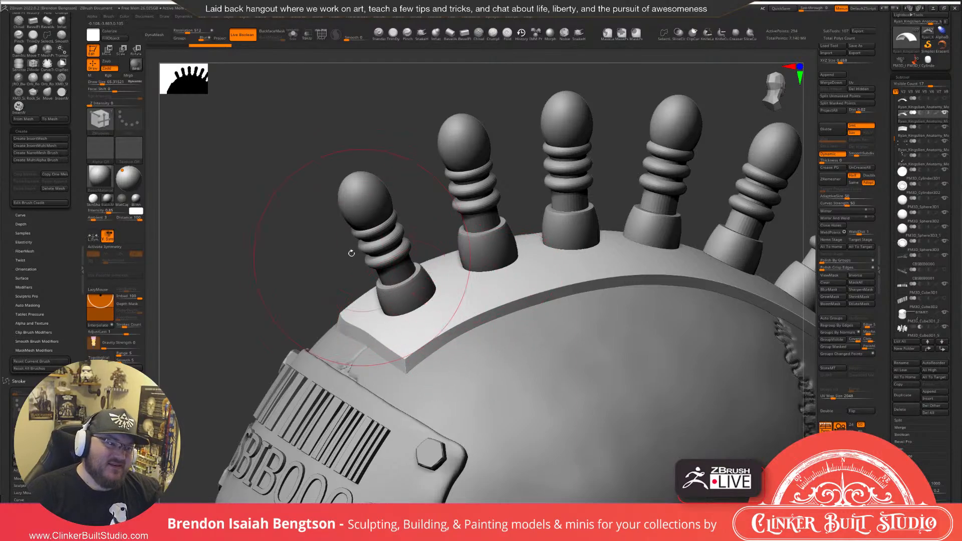
{"action": "right_click_drag", "start_coordinate": [430, 280], "coordinate": [453, 266]}
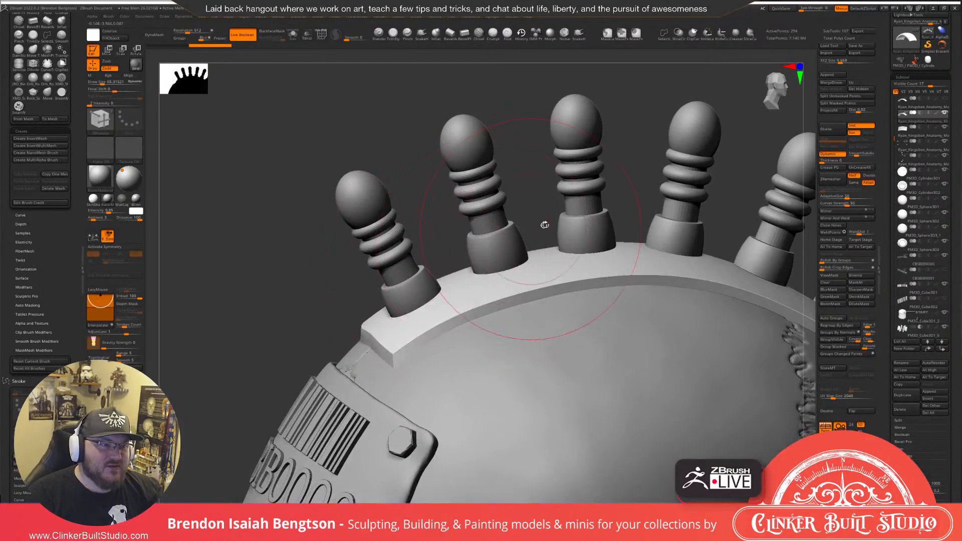
Remesh the new crest plate duplicate with DynaMesh, checking its polyframe before and after.
{"action": "key", "text": "shift+f"}
{"action": "right_click_drag", "start_coordinate": [596, 221], "coordinate": [628, 176]}
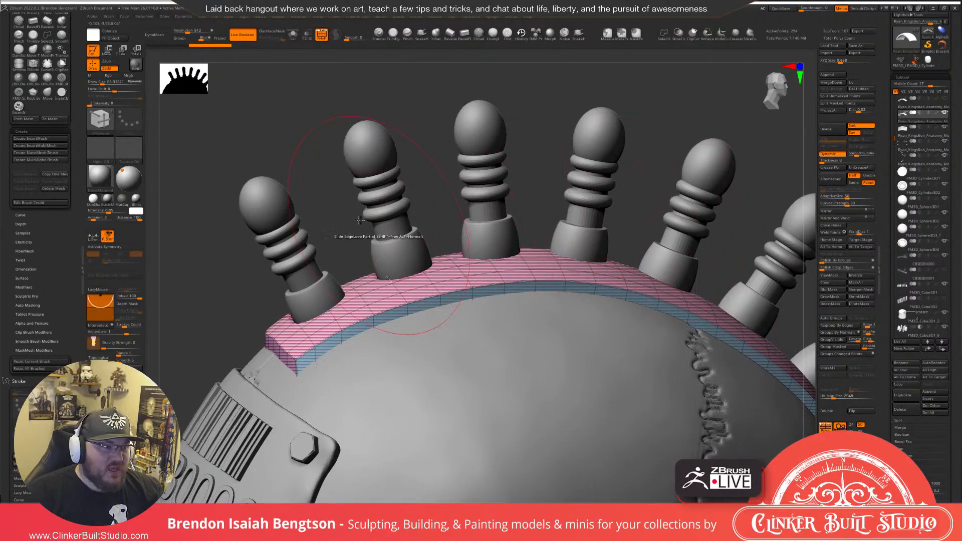
{"action": "mouse_move", "coordinate": [333, 203]}
{"action": "right_mouse_down"}
{"action": "mouse_move", "coordinate": [340, 211]}
{"action": "mouse_move", "coordinate": [311, 161]}
{"action": "right_mouse_up"}
{"action": "left_click", "coordinate": [159, 34]}
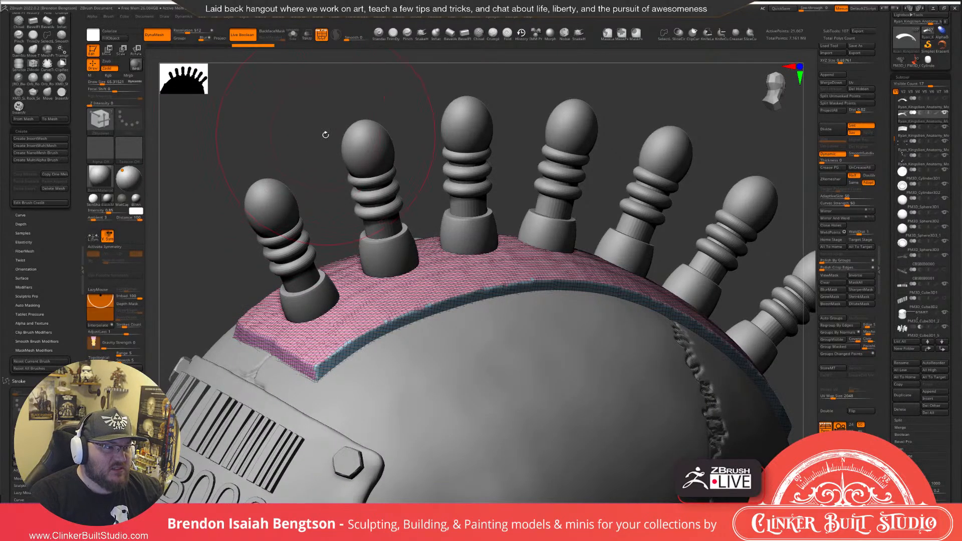
{"action": "mouse_move", "coordinate": [595, 299]}
{"action": "right_mouse_down", "text": "ctrl"}
{"action": "mouse_move", "coordinate": [578, 288]}
{"action": "mouse_move", "coordinate": [561, 300]}
{"action": "right_mouse_up", "text": "ctrl"}
{"action": "key", "text": "shift+f"}
{"action": "right_click_drag", "start_coordinate": [493, 279], "coordinate": [492, 303]}
Choose the ClayBuildup brush and apply ClayPolish to the remeshed crest plate.
{"action": "key", "text": "b"}
{"action": "key", "text": "c"}
{"action": "key", "text": "b"}
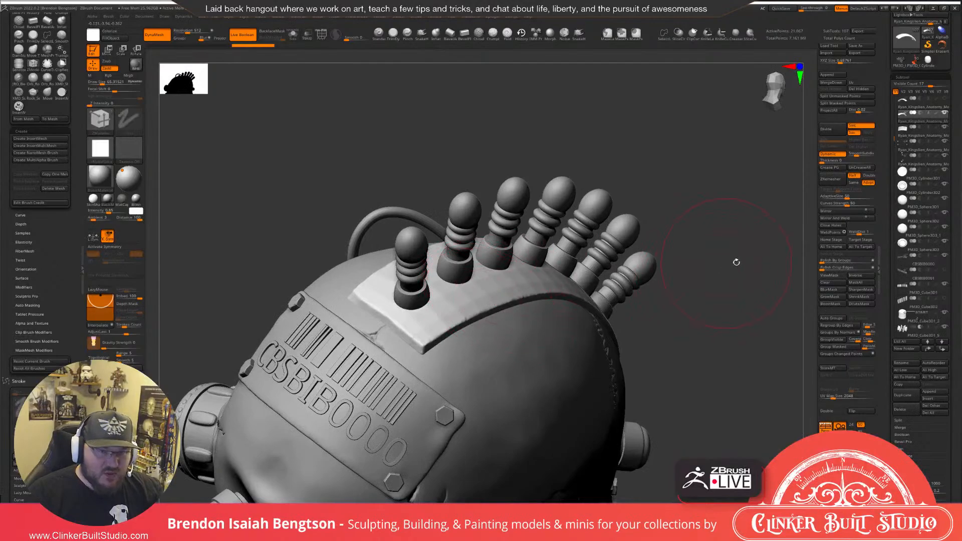
{"action": "right_click_drag", "start_coordinate": [772, 301], "coordinate": [742, 307]}
{"action": "left_click_drag", "start_coordinate": [950, 311], "coordinate": [949, 280]}
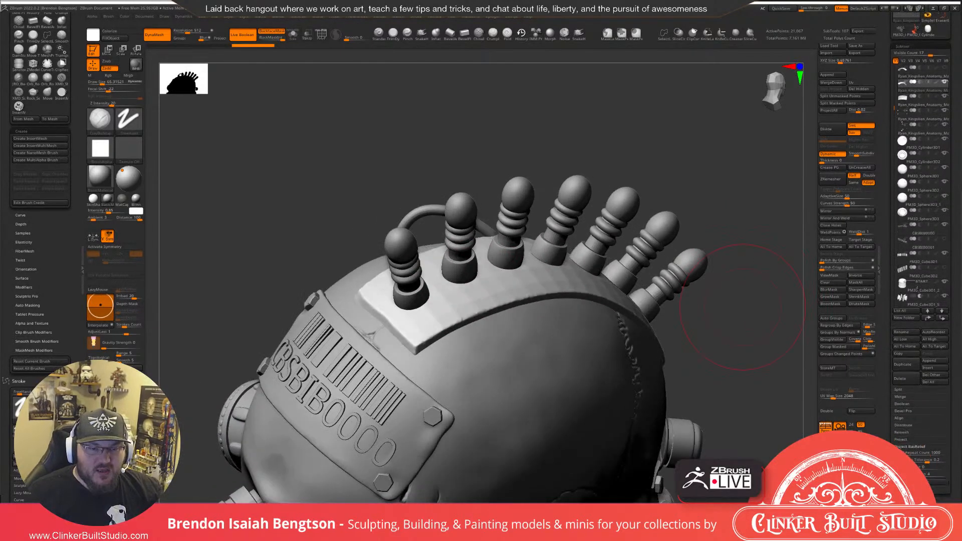
{"action": "left_click", "coordinate": [904, 497]}
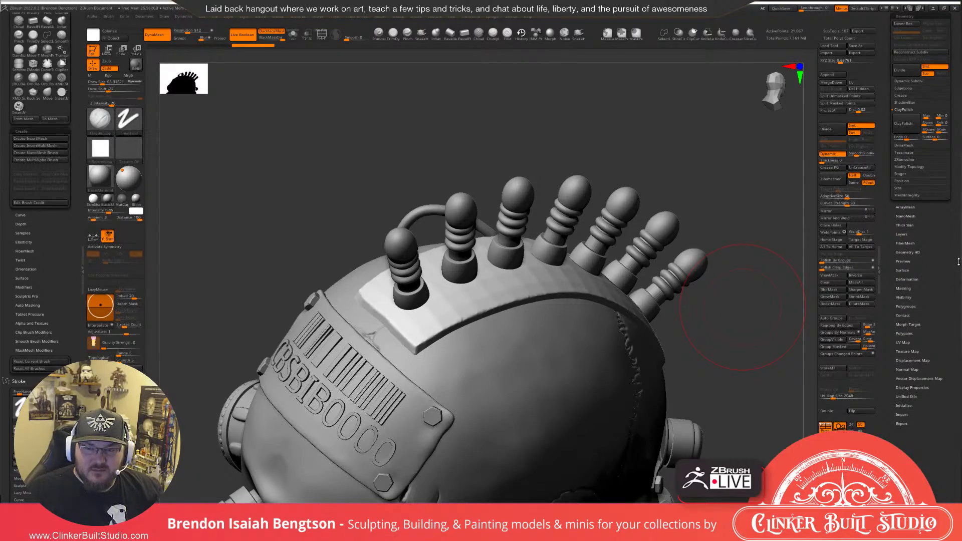
{"action": "left_click", "coordinate": [910, 126]}
{"action": "mouse_move", "coordinate": [756, 303]}
{"action": "right_mouse_down"}
{"action": "mouse_move", "coordinate": [741, 320]}
{"action": "mouse_move", "coordinate": [749, 327]}
{"action": "mouse_move", "coordinate": [781, 247]}
{"action": "right_mouse_up"}
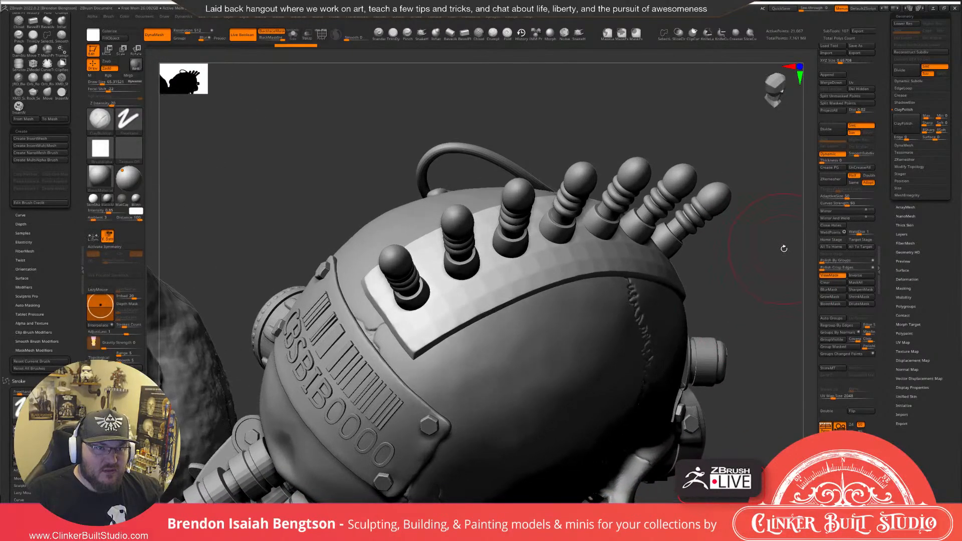
Undo the polish and DynaMesh remesh on the crest plate and turn off its dynamic subdivision.
{"action": "key", "text": "ctrl"}
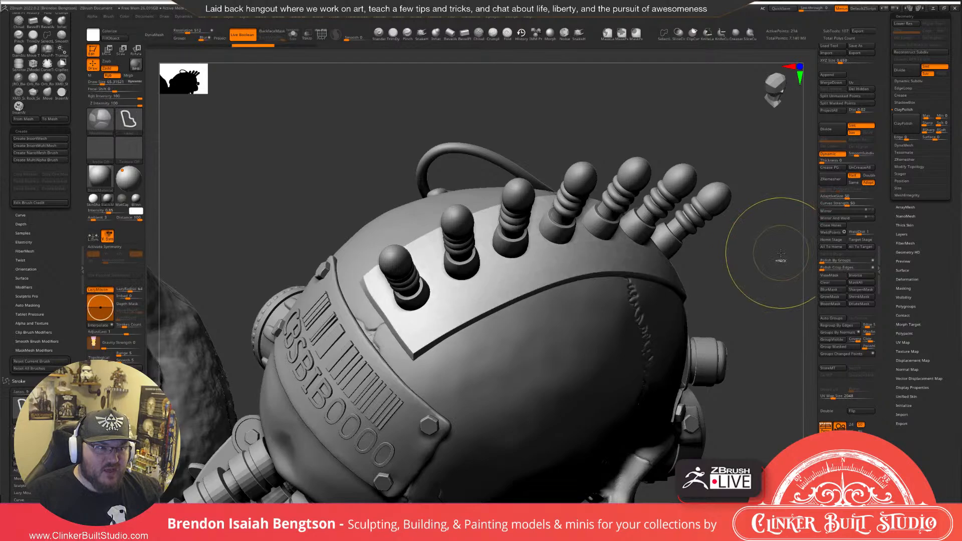
{"action": "left_click", "coordinate": [835, 155]}
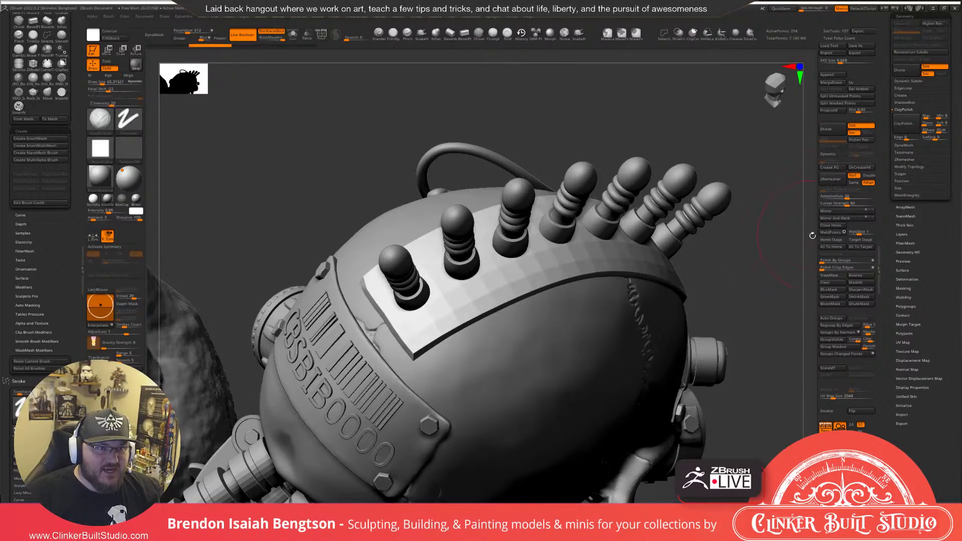
{"action": "right_click_drag", "start_coordinate": [739, 265], "coordinate": [741, 263]}
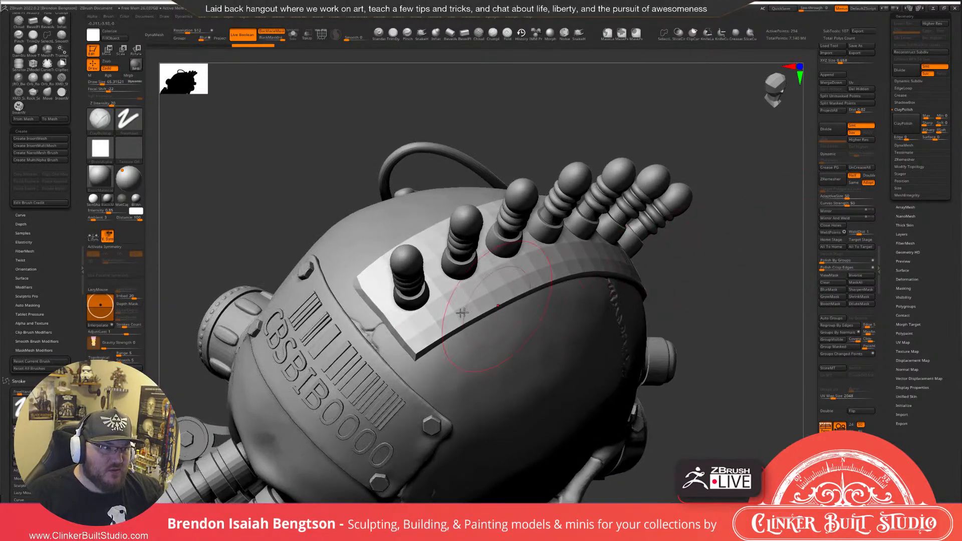
Set the draw size to about 19 and isolate the crest plate to examine its front corner up close.
{"action": "right_click_drag", "start_coordinate": [358, 276], "coordinate": [367, 290]}
{"action": "key", "text": "space"}
{"action": "left_click_drag", "start_coordinate": [368, 290], "coordinate": [355, 292]}
{"action": "right_click_drag", "start_coordinate": [355, 270], "coordinate": [363, 292]}
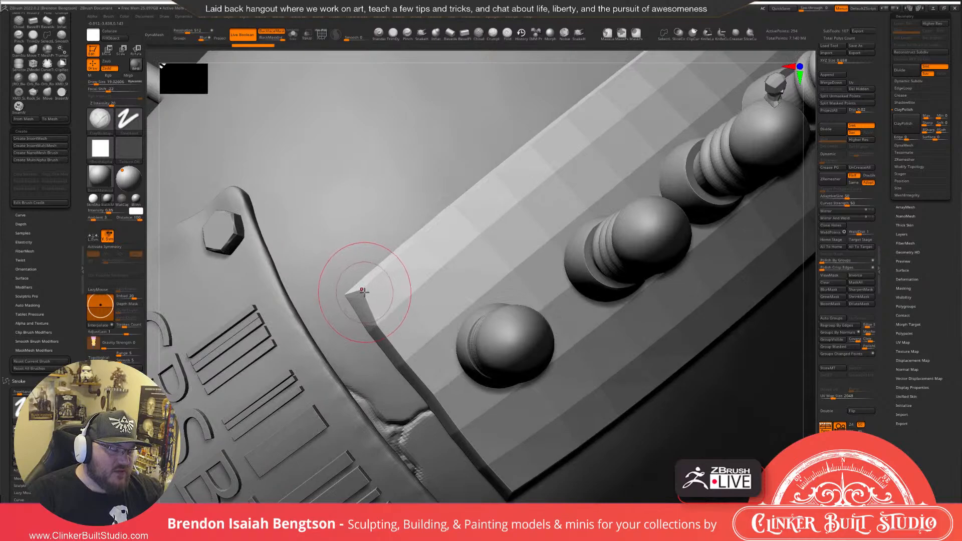
{"action": "key", "text": "shift+alt+s"}
{"action": "right_click_drag", "start_coordinate": [362, 293], "coordinate": [362, 299]}
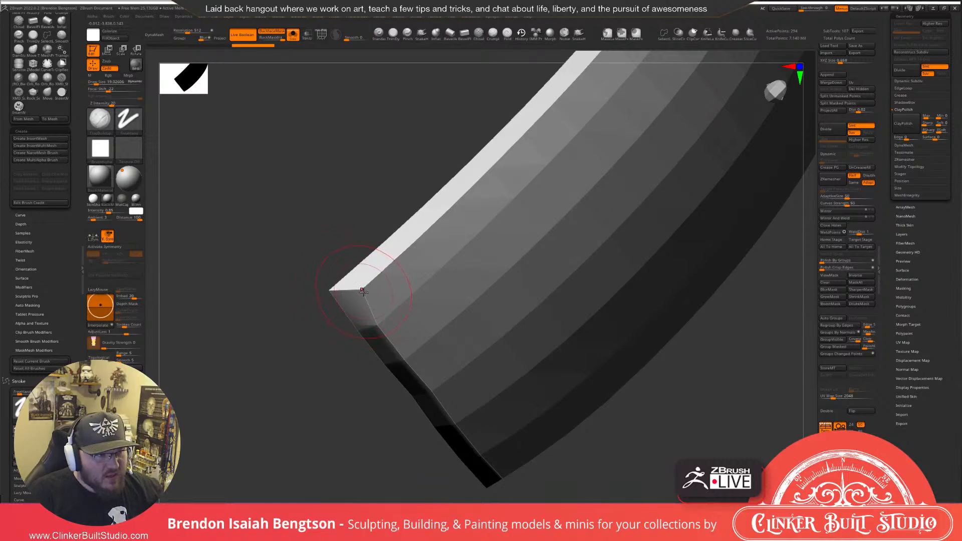
{"action": "mouse_move", "coordinate": [364, 282]}
{"action": "left_mouse_down", "text": "ctrl+shift"}
{"action": "mouse_move", "coordinate": [340, 310]}
{"action": "mouse_move", "coordinate": [389, 321]}
{"action": "left_mouse_up", "text": "ctrl+shift"}
{"action": "left_click_drag", "start_coordinate": [391, 275], "coordinate": [371, 277], "text": "ctrl+shift"}
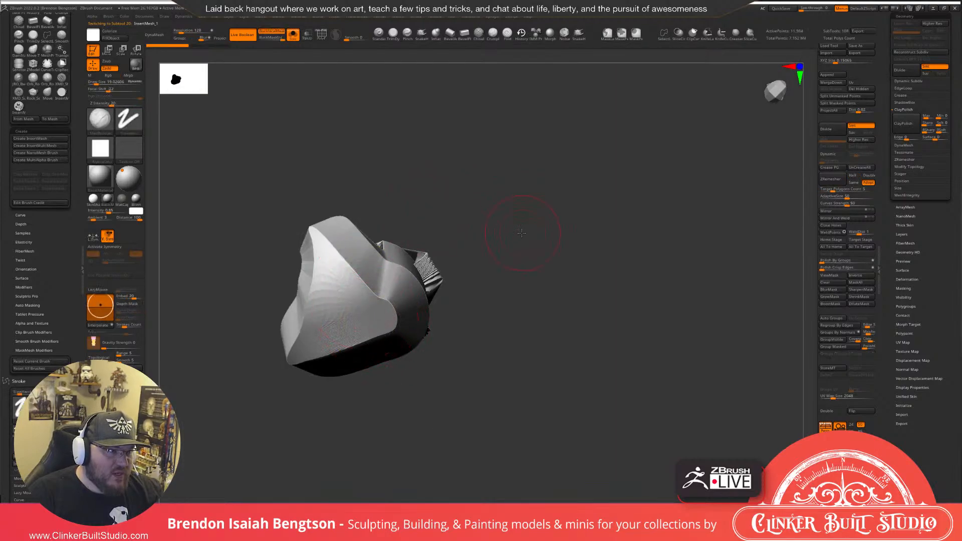
Examine the stray inserted mesh alone and in place on the skull, comparing it with the crest plate through the subtool list.
{"action": "left_click_drag", "start_coordinate": [521, 233], "coordinate": [507, 193]}
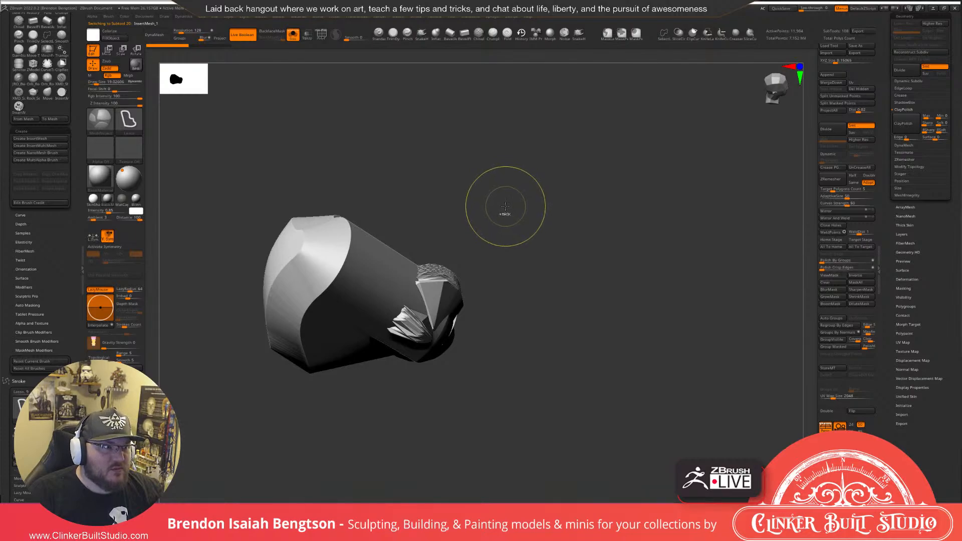
{"action": "left_click_drag", "start_coordinate": [886, 97], "coordinate": [887, 193]}
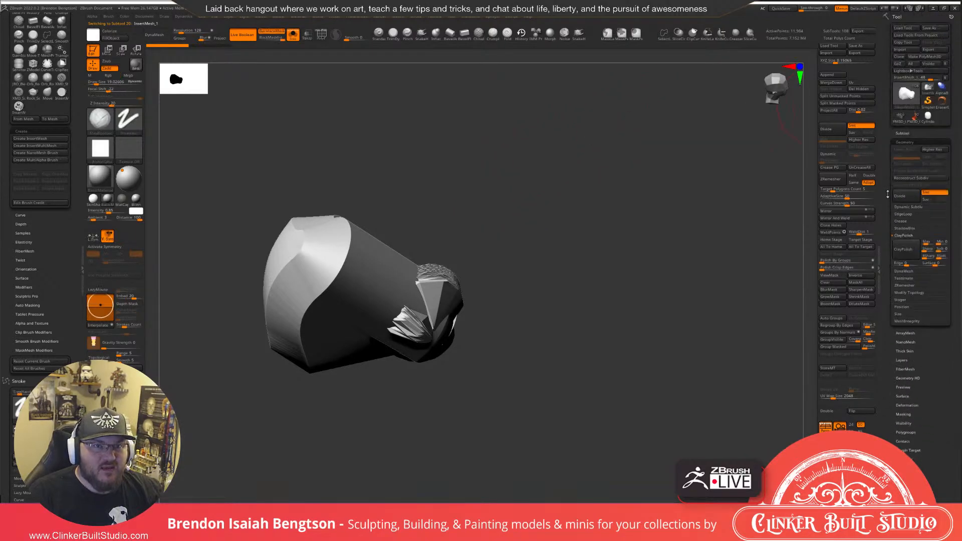
{"action": "left_click", "coordinate": [903, 133]}
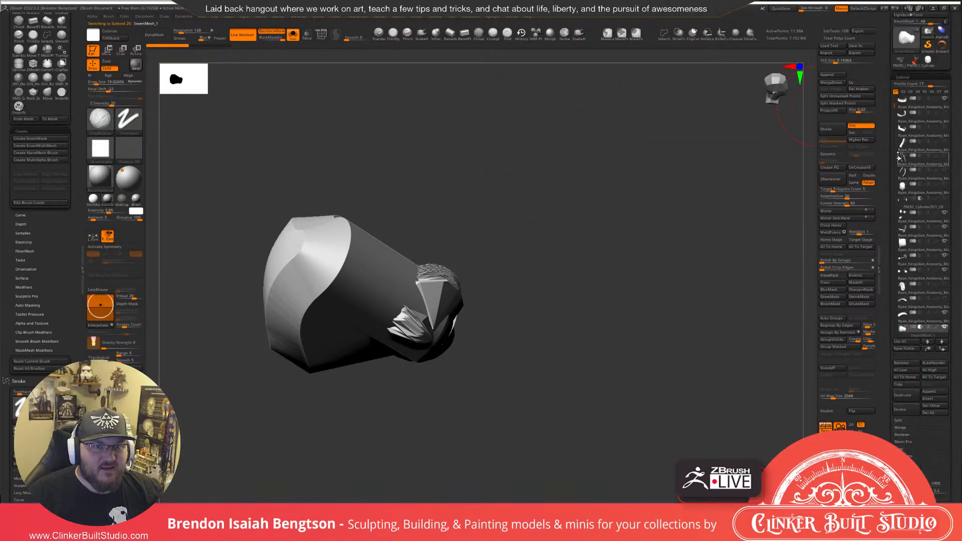
{"action": "left_click", "coordinate": [901, 319]}
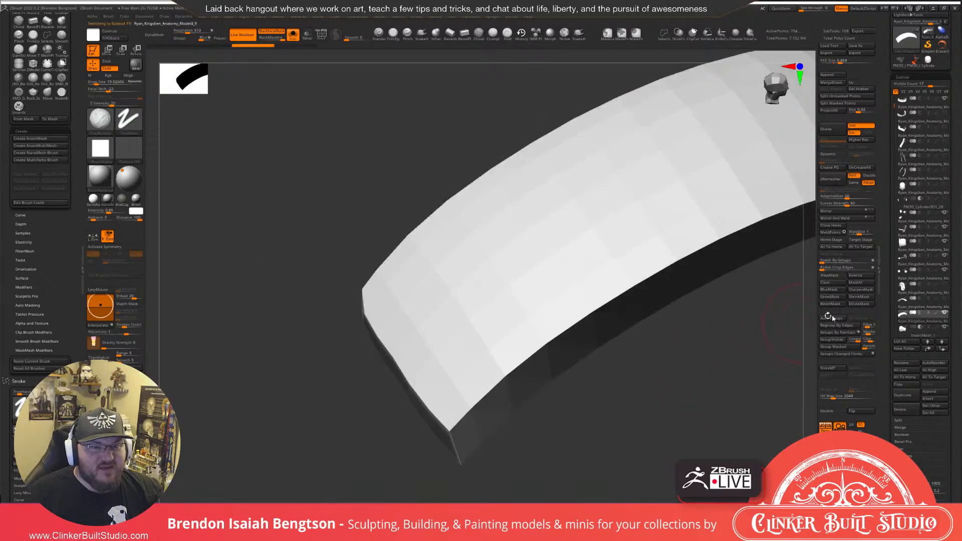
{"action": "left_click", "coordinate": [902, 331]}
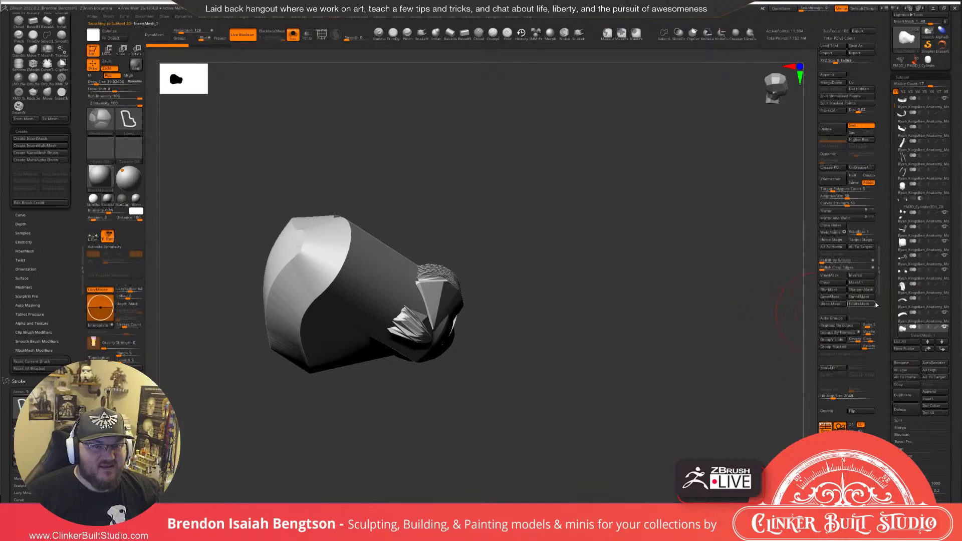
{"action": "mouse_move", "coordinate": [904, 329]}
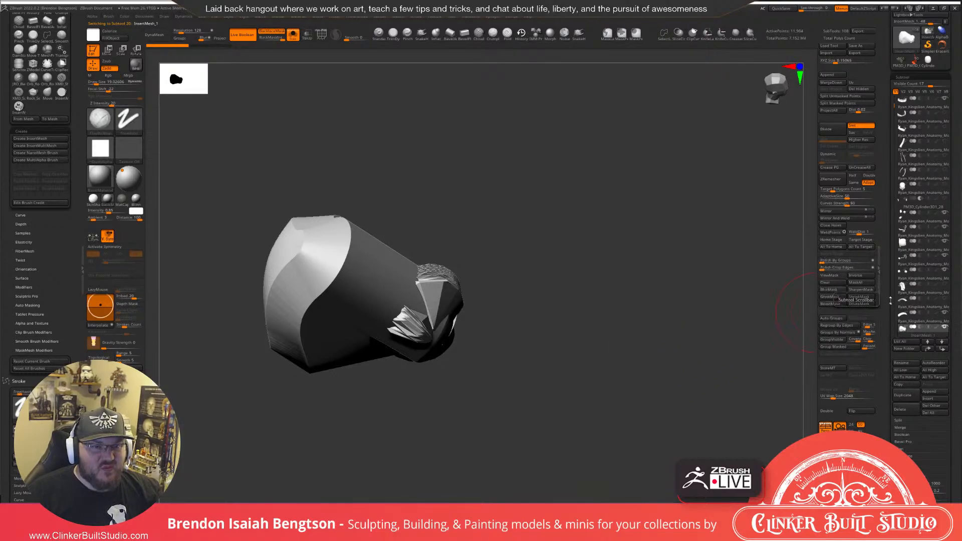
{"action": "left_click_drag", "start_coordinate": [649, 381], "coordinate": [639, 274], "text": "alt"}
{"action": "key", "text": "shift+s"}
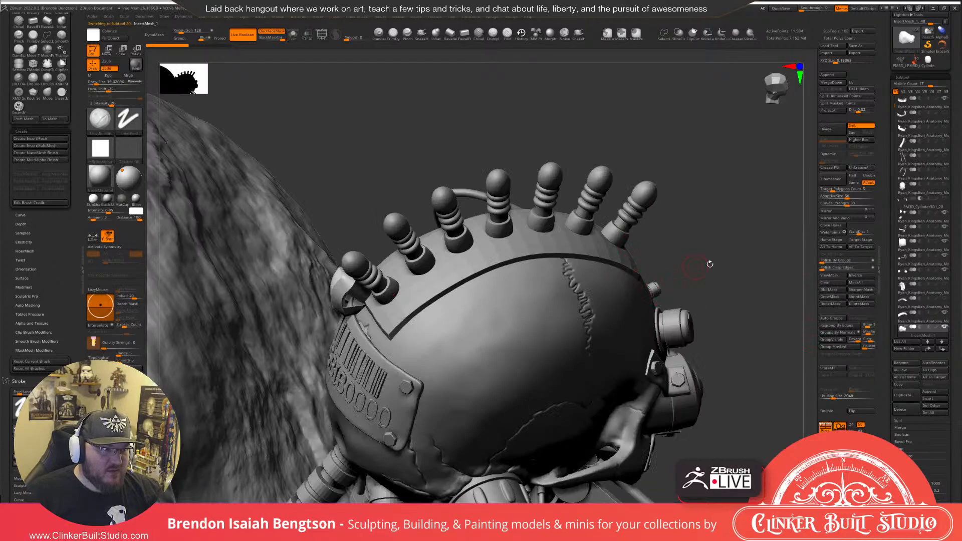
Delete the stray InsertMesh_1 subtool beside the crest plate's front end.
{"action": "mouse_move", "coordinate": [734, 270]}
{"action": "left_mouse_down"}
{"action": "mouse_move", "coordinate": [755, 299]}
{"action": "mouse_move", "coordinate": [735, 349]}
{"action": "mouse_move", "coordinate": [746, 331]}
{"action": "mouse_move", "coordinate": [741, 268]}
{"action": "mouse_move", "coordinate": [732, 270]}
{"action": "left_mouse_up"}
{"action": "key", "text": "ctrl"}
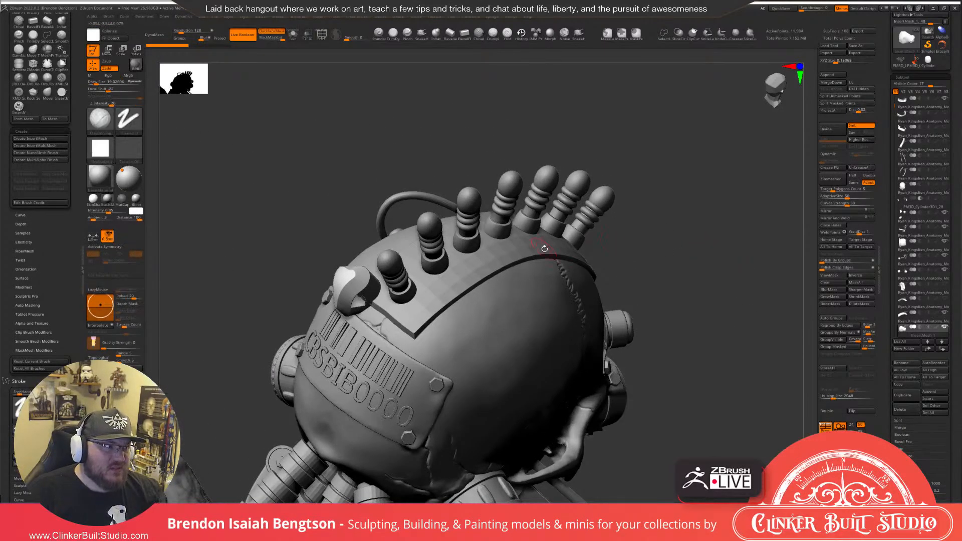
{"action": "left_click", "coordinate": [99, 290], "text": "ctrl"}
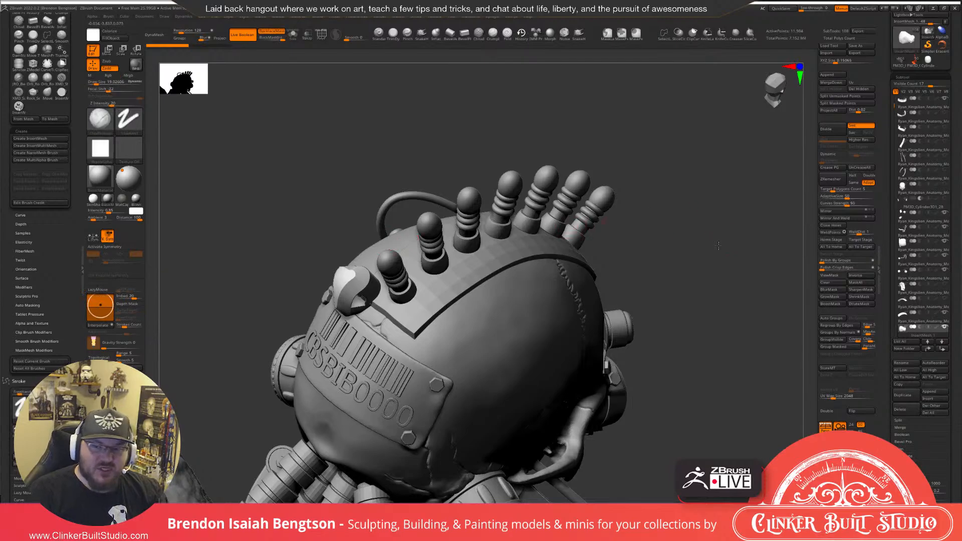
{"action": "mouse_move", "coordinate": [711, 243]}
{"action": "left_mouse_down"}
{"action": "mouse_move", "coordinate": [727, 264]}
{"action": "mouse_move", "coordinate": [700, 241]}
{"action": "mouse_move", "coordinate": [724, 296]}
{"action": "left_mouse_up"}
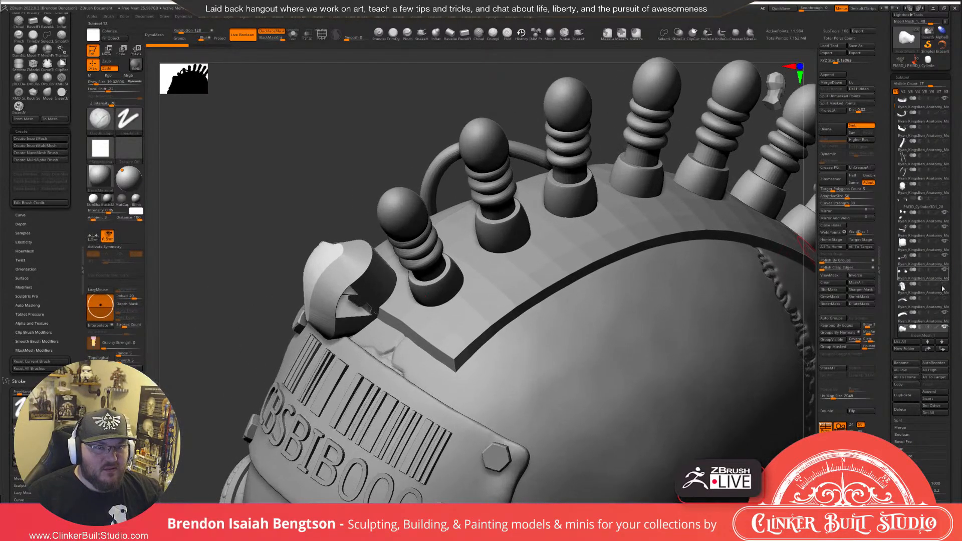
{"action": "left_click", "coordinate": [900, 410]}
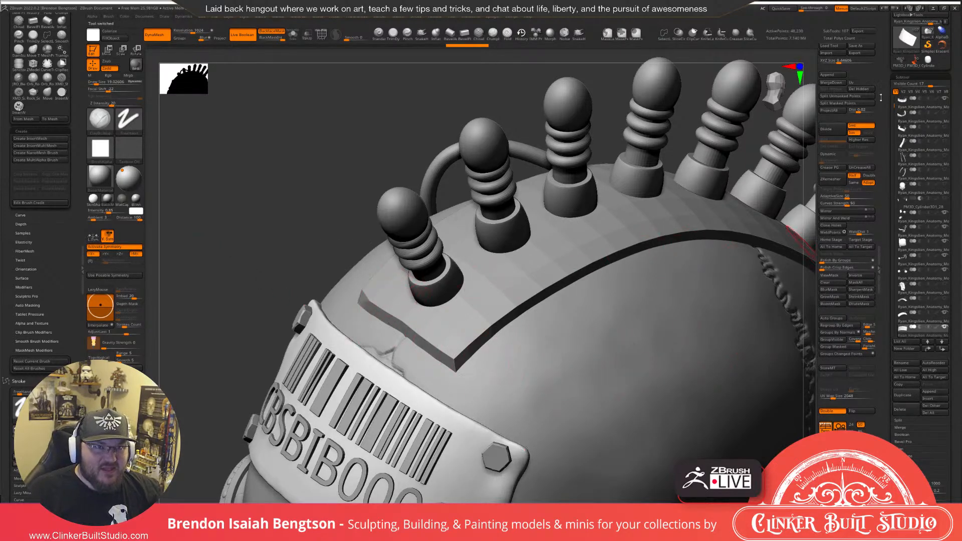
Save the tool over the existing file Servo Skull ClinkerBuiltStudio blockout v4.ztl.
{"action": "left_click", "coordinate": [860, 46]}
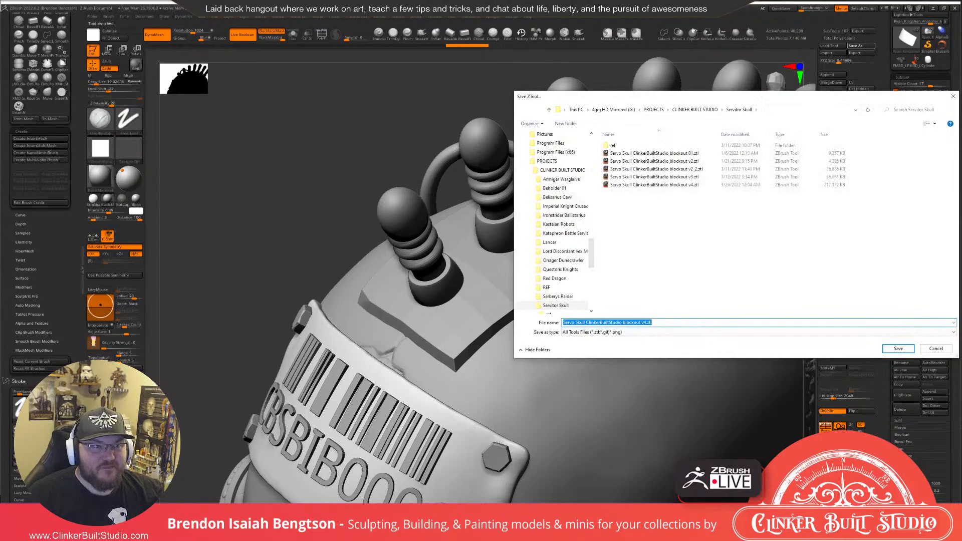
{"action": "double_click", "coordinate": [640, 185]}
{"action": "left_click", "coordinate": [679, 271]}
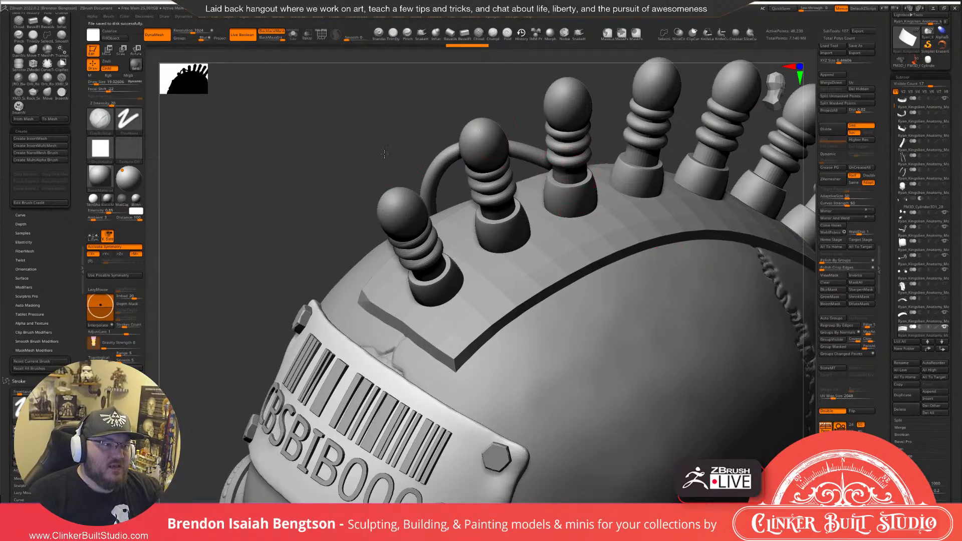
Select the crest plate under the spikes and isolate it with its front corner in close view.
{"action": "left_click_drag", "start_coordinate": [384, 154], "coordinate": [380, 165]}
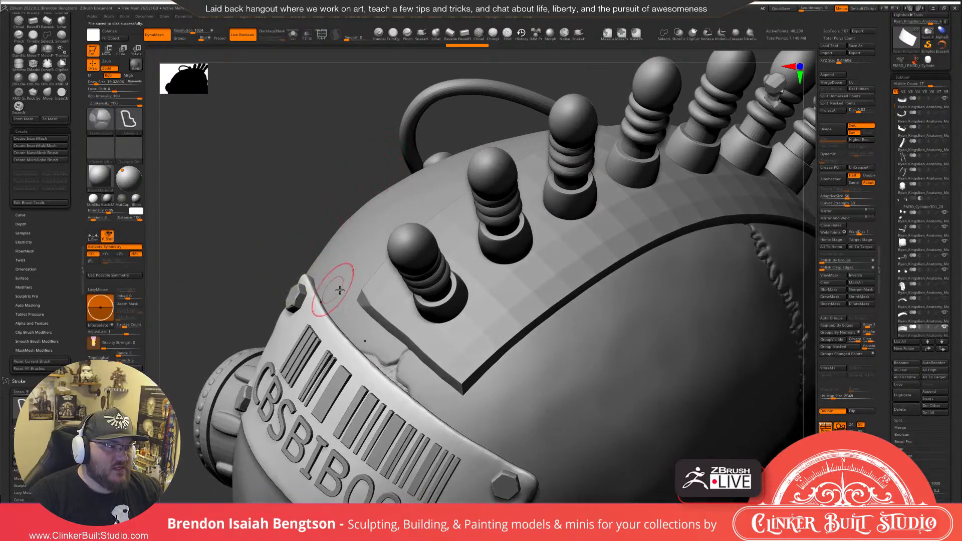
{"action": "key", "text": "alt+s"}
{"action": "left_click_drag", "start_coordinate": [411, 286], "coordinate": [407, 294]}
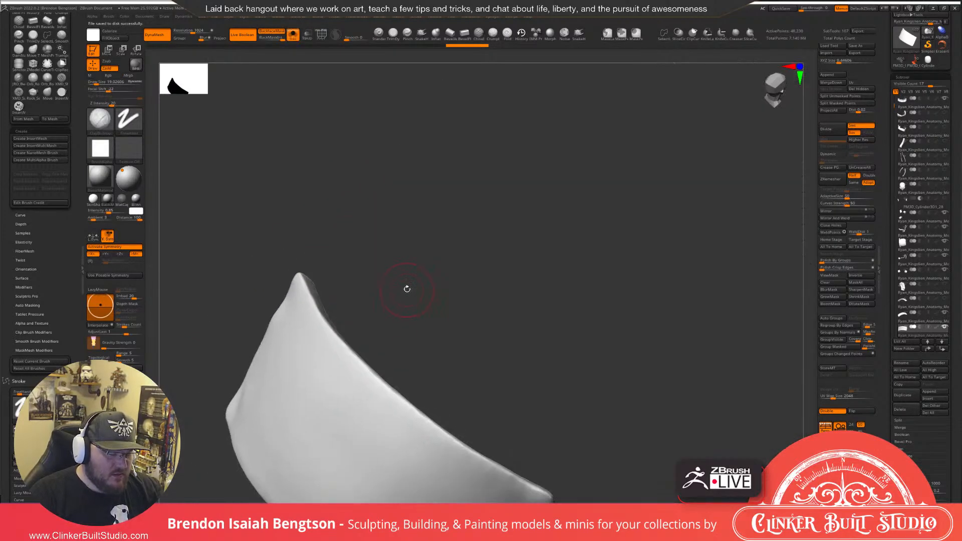
{"action": "key", "text": "alt+s"}
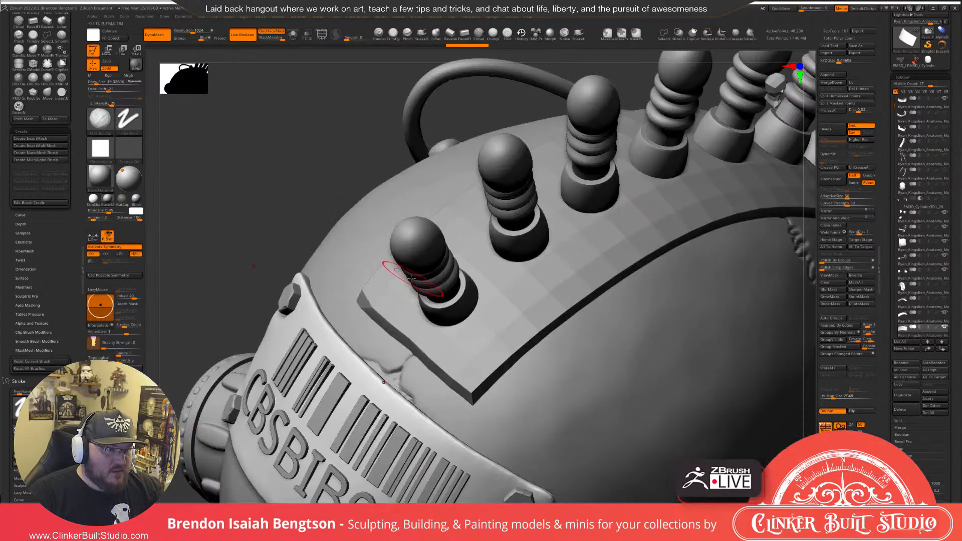
{"action": "left_click", "coordinate": [379, 283], "text": "alt"}
{"action": "key", "text": "alt+s"}
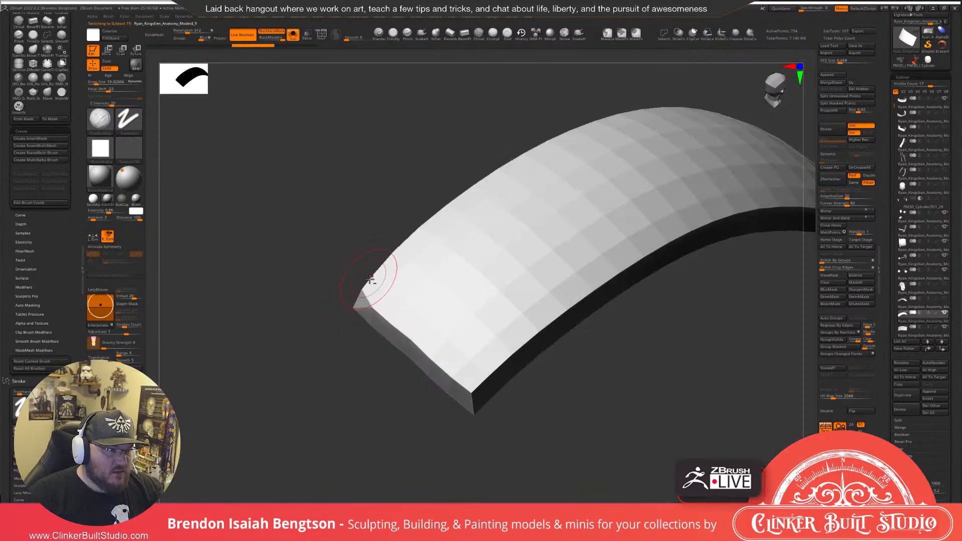
{"action": "left_click_drag", "start_coordinate": [366, 273], "coordinate": [330, 205]}
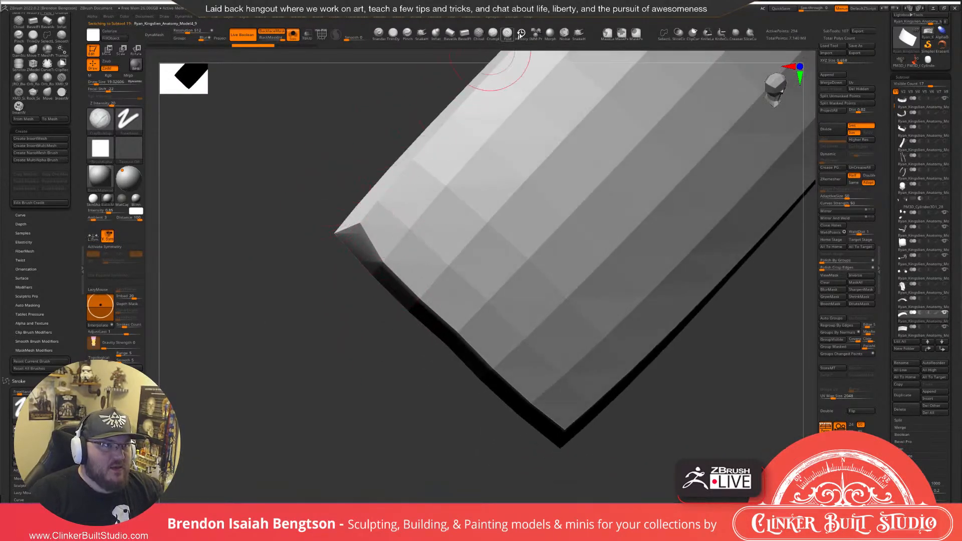
Mask the whole crest plate except the faces at its misaligned front corner.
{"action": "left_click", "coordinate": [622, 33]}
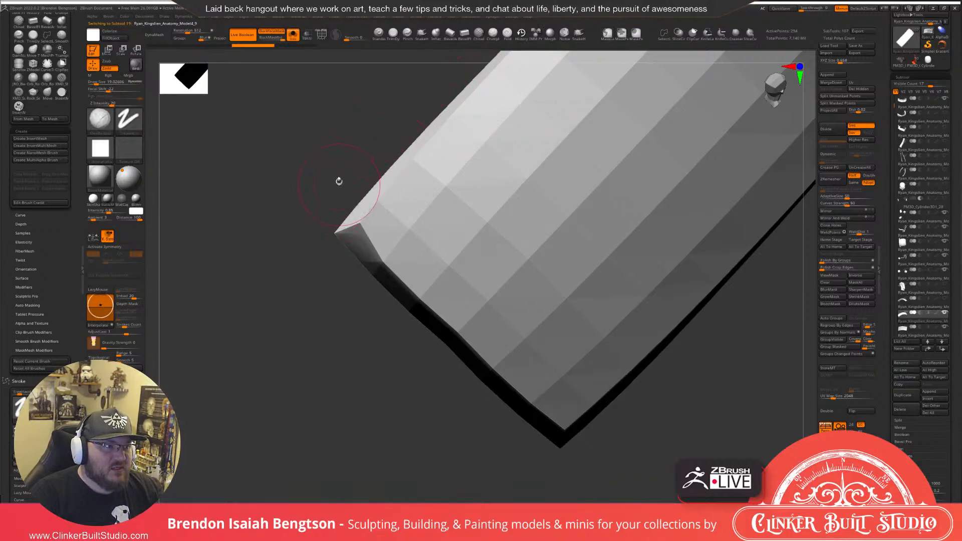
{"action": "key", "text": "space"}
{"action": "left_click_drag", "start_coordinate": [345, 179], "coordinate": [337, 179]}
{"action": "key", "text": "ctrl"}
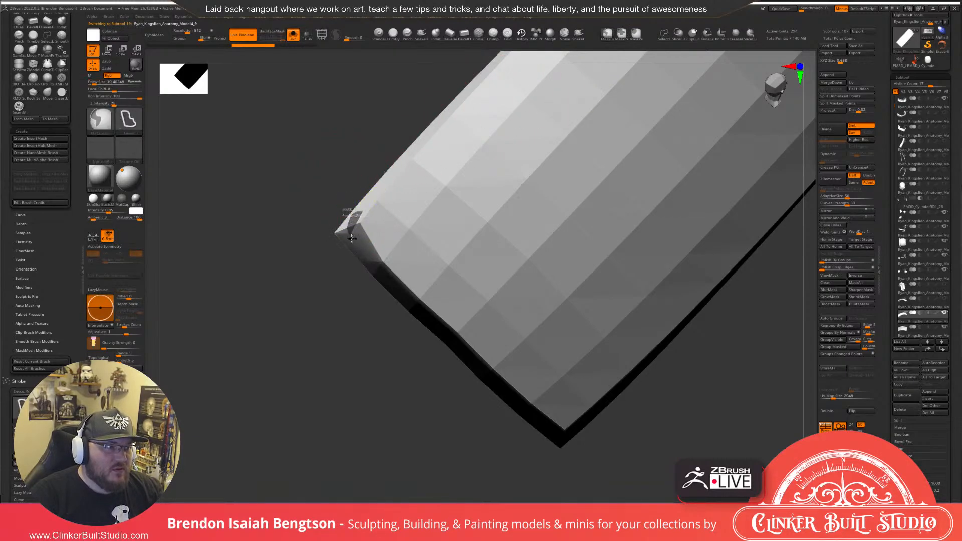
{"action": "mouse_move", "coordinate": [352, 239]}
{"action": "left_mouse_down", "text": "ctrl+alt"}
{"action": "mouse_move", "coordinate": [379, 230]}
{"action": "mouse_move", "coordinate": [377, 218]}
{"action": "left_mouse_up", "text": "ctrl+alt"}
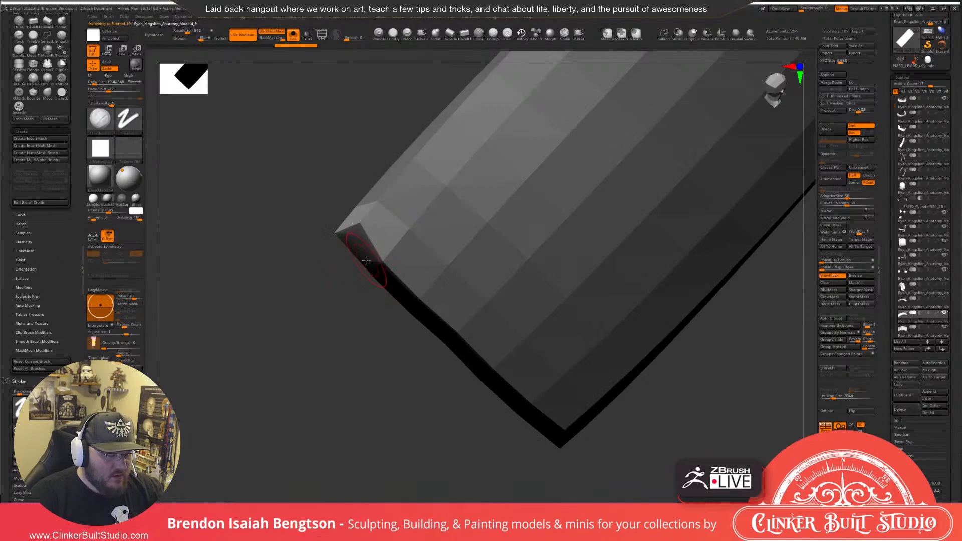
Move the unmasked front corner slightly to straighten the crest plate's end edge, and clear the mask.
{"action": "key", "text": "w"}
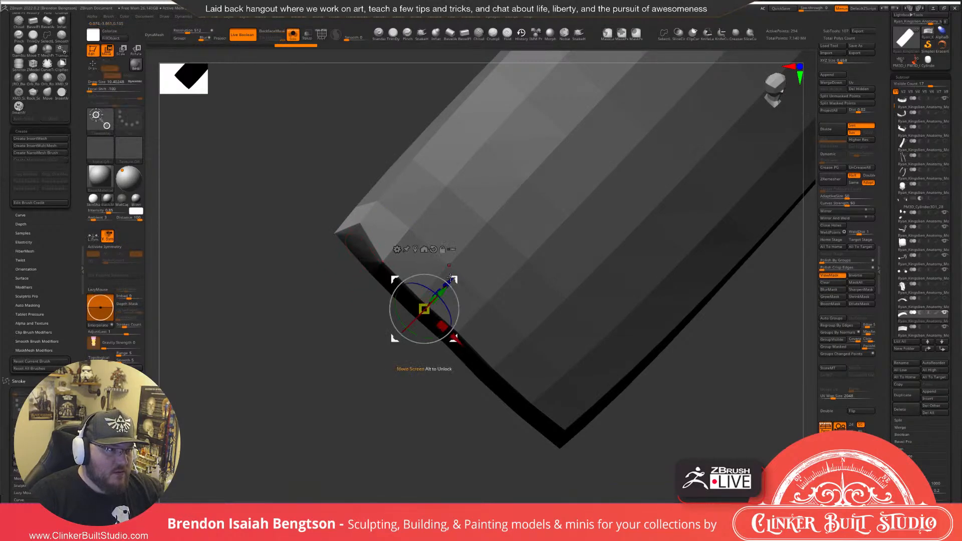
{"action": "left_click_drag", "start_coordinate": [453, 279], "coordinate": [437, 290]}
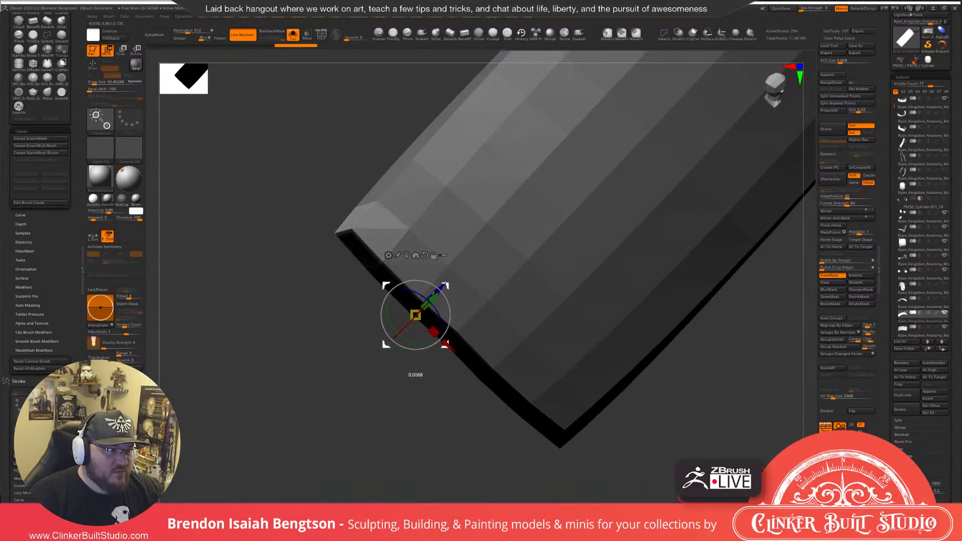
{"action": "left_click_drag", "start_coordinate": [345, 381], "coordinate": [383, 321]}
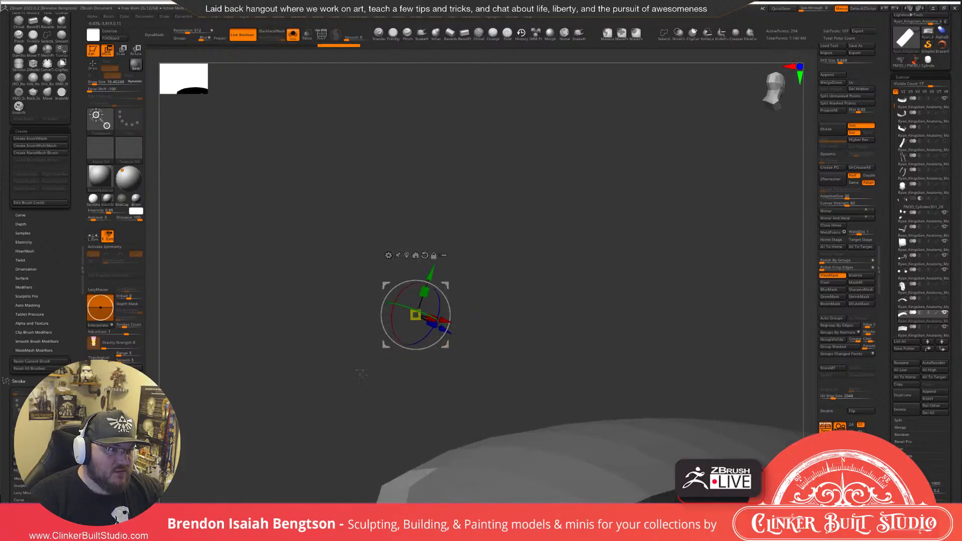
{"action": "left_click_drag", "start_coordinate": [366, 429], "coordinate": [584, 213], "text": "alt"}
{"action": "key", "text": "q"}
{"action": "left_click_drag", "start_coordinate": [690, 135], "coordinate": [597, 175], "text": "alt"}
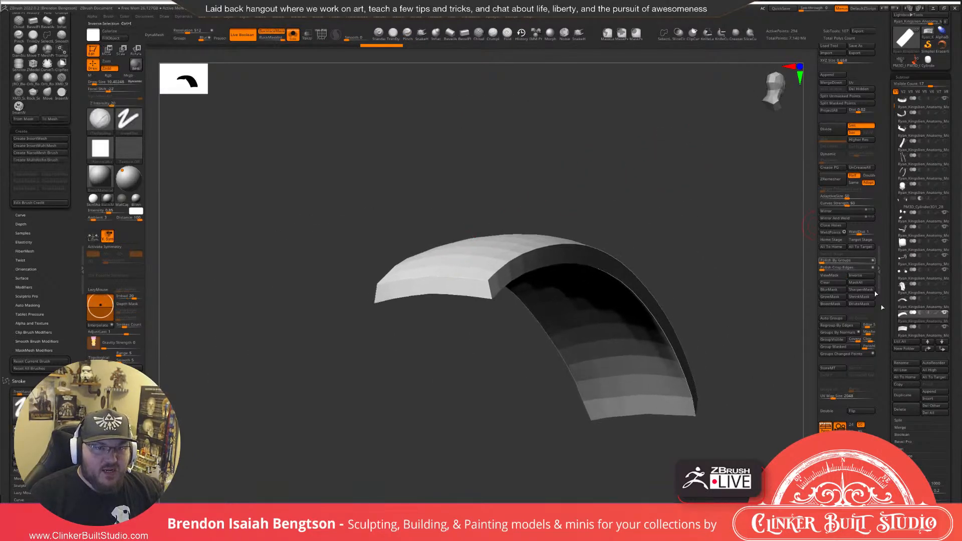
Duplicate the corrected crest plate and remesh the duplicate with DynaMesh at resolution 512, checking its polyframe.
{"action": "left_click", "coordinate": [910, 396]}
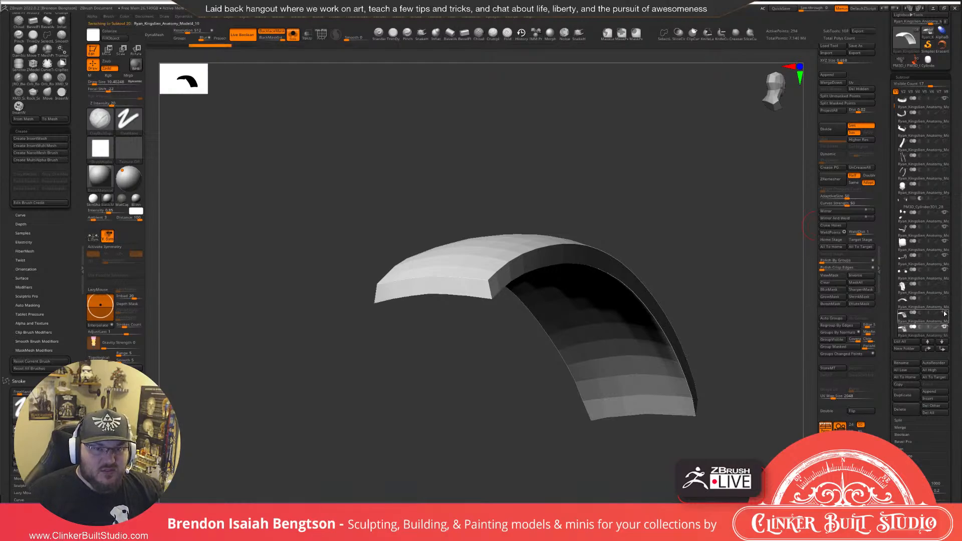
{"action": "left_click_drag", "start_coordinate": [639, 219], "coordinate": [584, 201]}
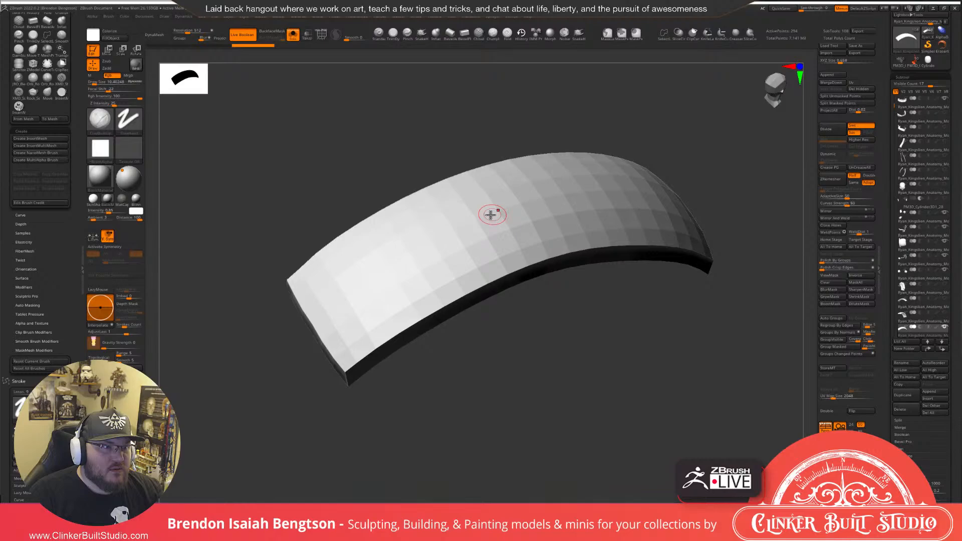
{"action": "key", "text": "shift+f"}
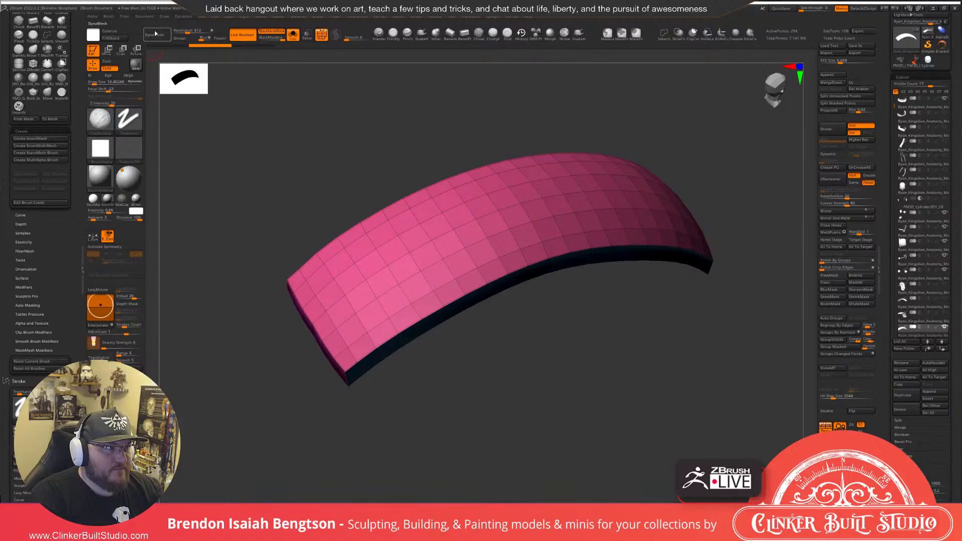
{"action": "left_click", "coordinate": [155, 34]}
{"action": "left_click_drag", "start_coordinate": [196, 145], "coordinate": [233, 140]}
{"action": "left_click_drag", "start_coordinate": [663, 120], "coordinate": [667, 143]}
{"action": "key", "text": "shift+f"}
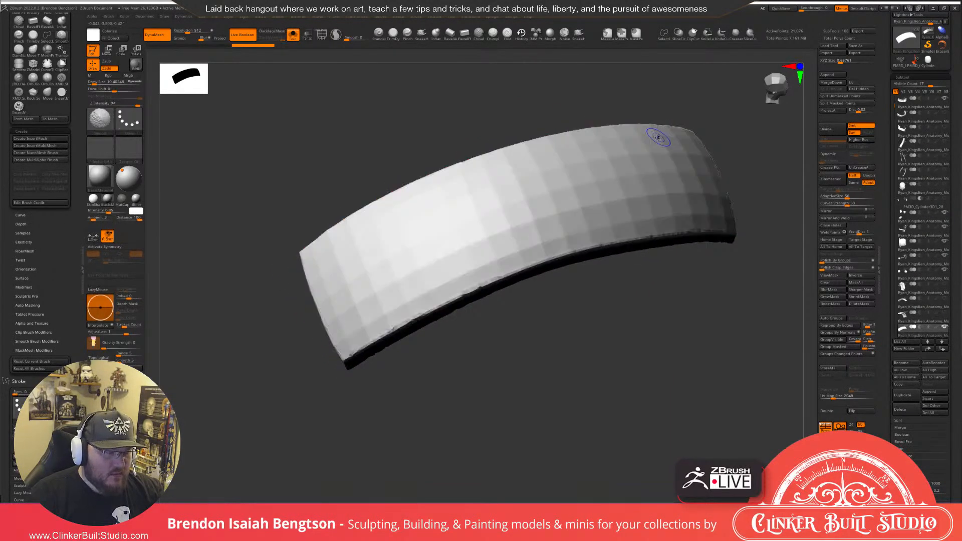
Try to smooth the faceted surface and the rim edges of the remeshed plate.
{"action": "key", "text": "space"}
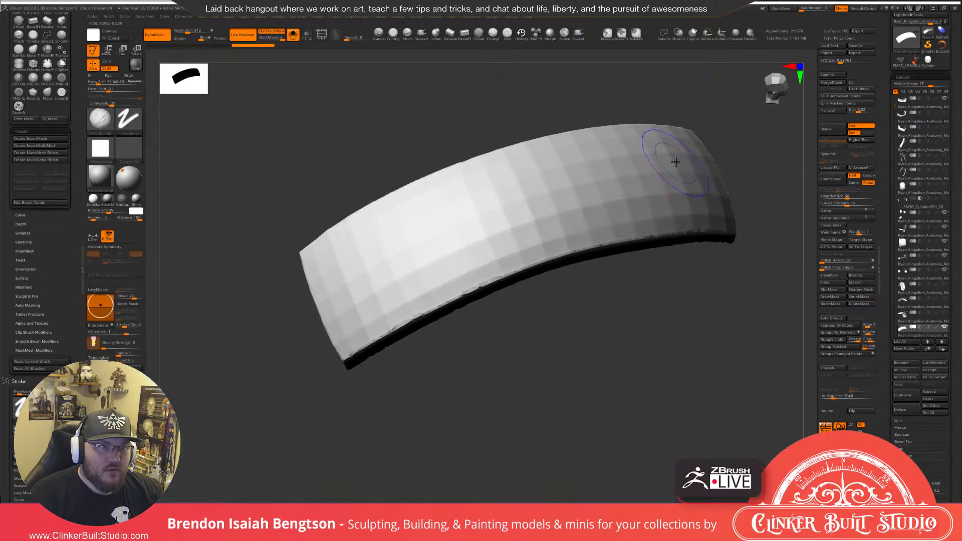
{"action": "left_click_drag", "start_coordinate": [696, 173], "coordinate": [700, 178], "text": "shift"}
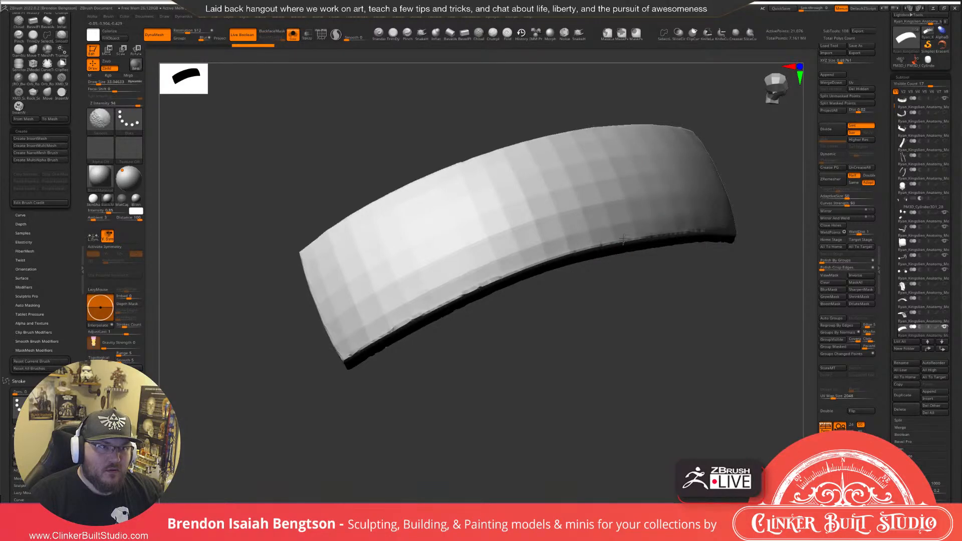
{"action": "mouse_move", "coordinate": [623, 240]}
{"action": "left_mouse_down", "text": "shift"}
{"action": "mouse_move", "coordinate": [516, 247]}
{"action": "mouse_move", "coordinate": [421, 277]}
{"action": "mouse_move", "coordinate": [322, 285]}
{"action": "mouse_move", "coordinate": [323, 300]}
{"action": "mouse_move", "coordinate": [391, 295]}
{"action": "mouse_move", "coordinate": [399, 315]}
{"action": "left_mouse_up", "text": "shift"}
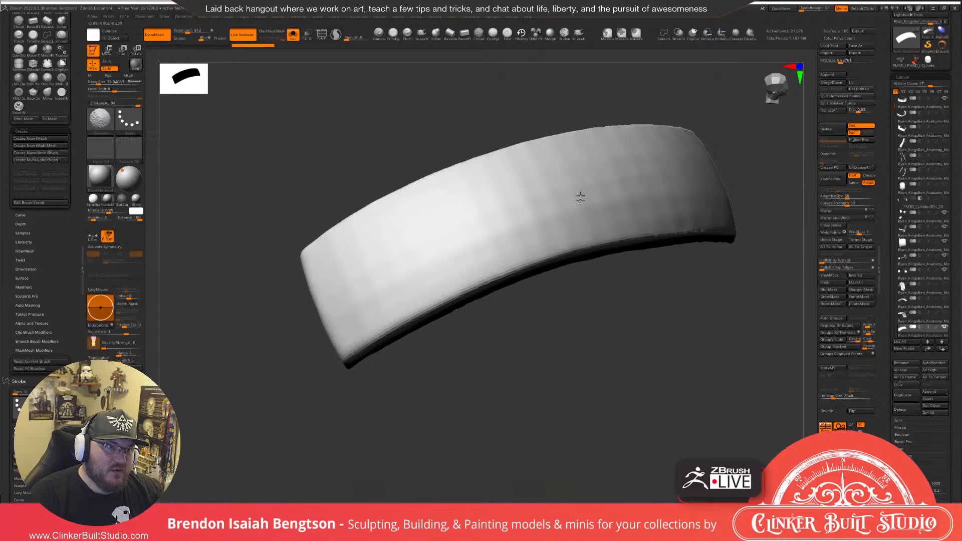
{"action": "mouse_move", "coordinate": [646, 316]}
{"action": "left_mouse_down", "text": "alt"}
{"action": "mouse_move", "coordinate": [653, 363]}
{"action": "mouse_move", "coordinate": [638, 308]}
{"action": "mouse_move", "coordinate": [655, 295]}
{"action": "left_mouse_up", "text": "alt"}
{"action": "mouse_move", "coordinate": [655, 294]}
{"action": "left_mouse_down", "text": "alt"}
{"action": "mouse_move", "coordinate": [565, 359]}
{"action": "mouse_move", "coordinate": [620, 272]}
{"action": "mouse_move", "coordinate": [610, 279]}
{"action": "mouse_move", "coordinate": [603, 175]}
{"action": "left_mouse_up", "text": "alt"}
{"action": "key", "text": "space"}
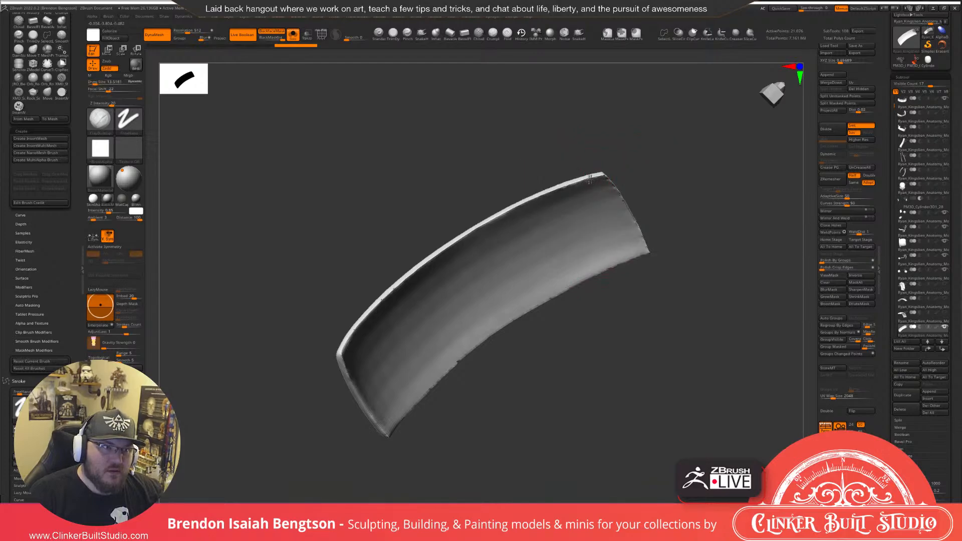
{"action": "left_click_drag", "start_coordinate": [676, 146], "coordinate": [693, 226], "text": "alt"}
{"action": "left_click_drag", "start_coordinate": [612, 180], "coordinate": [468, 219], "text": "shift"}
{"action": "mouse_move", "coordinate": [604, 179]}
{"action": "left_mouse_down", "text": "shift"}
{"action": "mouse_move", "coordinate": [617, 181]}
{"action": "mouse_move", "coordinate": [664, 253]}
{"action": "mouse_move", "coordinate": [699, 338]}
{"action": "mouse_move", "coordinate": [519, 427]}
{"action": "left_mouse_up", "text": "shift"}
{"action": "left_click_drag", "start_coordinate": [708, 189], "coordinate": [720, 293]}
{"action": "mouse_move", "coordinate": [719, 293]}
{"action": "left_mouse_down", "text": "alt"}
{"action": "mouse_move", "coordinate": [698, 224]}
{"action": "mouse_move", "coordinate": [727, 299]}
{"action": "mouse_move", "coordinate": [705, 300]}
{"action": "left_mouse_up", "text": "alt"}
Undo the smoothing and the previous remesh, and remesh the plate with DynaMesh at resolution 1024.
{"action": "key", "text": "ctrl+z"}
{"action": "key", "text": "ctrl+z"}
{"action": "key", "text": "ctrl+z"}
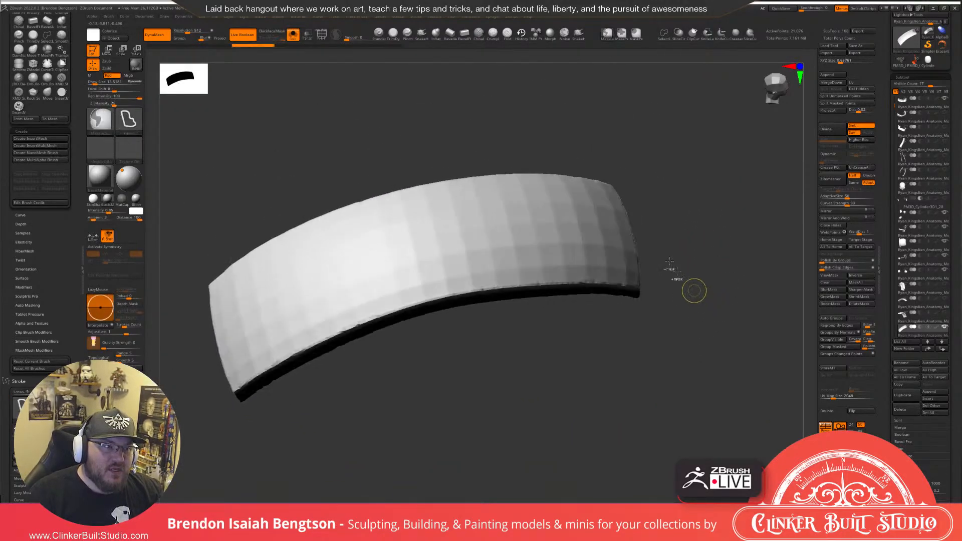
{"action": "key", "text": "ctrl+z"}
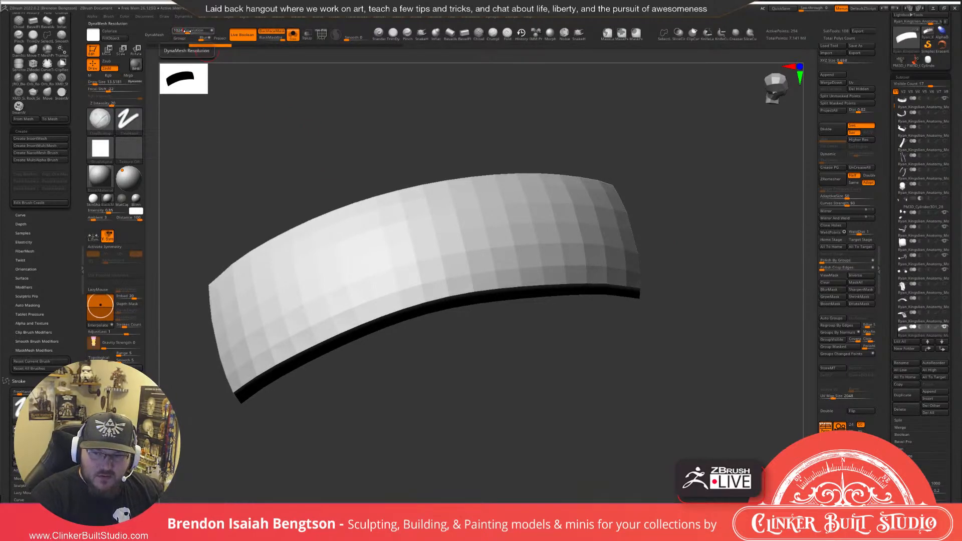
{"action": "left_click", "coordinate": [156, 35]}
Smooth the sharp edge along one long side of the plate and around its end corner.
{"action": "left_click_drag", "start_coordinate": [461, 109], "coordinate": [511, 128]}
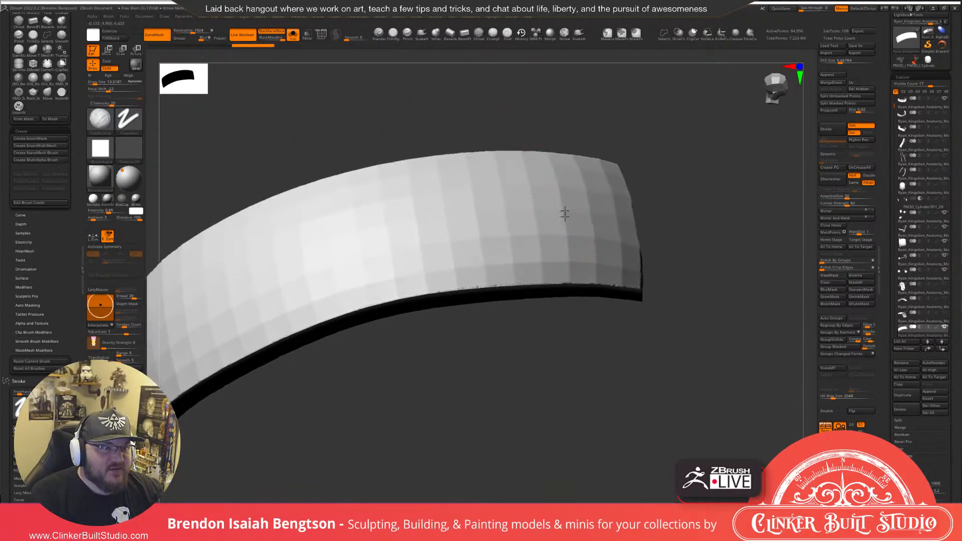
{"action": "left_click_drag", "start_coordinate": [567, 229], "coordinate": [600, 260]}
{"action": "mouse_move", "coordinate": [704, 223]}
{"action": "left_mouse_down"}
{"action": "mouse_move", "coordinate": [717, 206]}
{"action": "mouse_move", "coordinate": [678, 198]}
{"action": "left_mouse_up"}
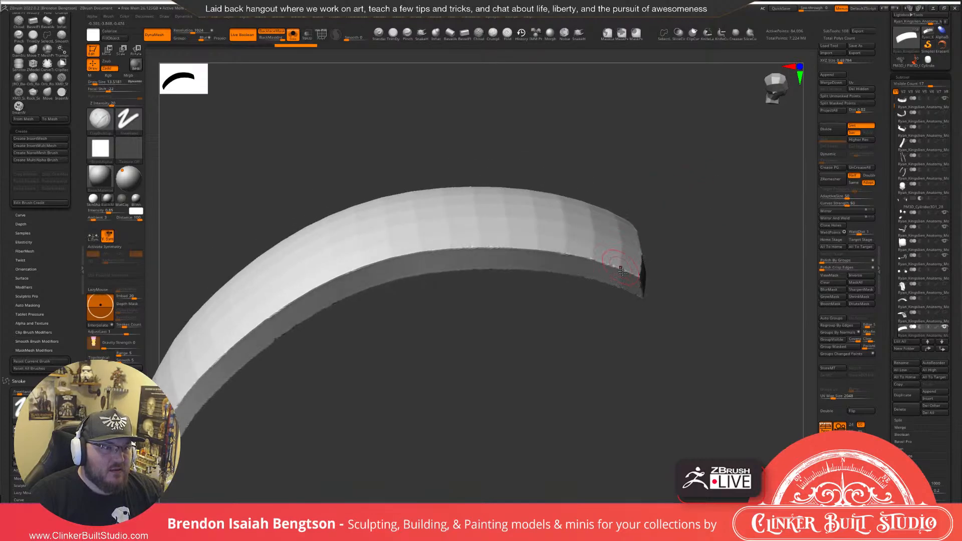
{"action": "mouse_move", "coordinate": [621, 273]}
{"action": "left_mouse_down", "text": "shift"}
{"action": "mouse_move", "coordinate": [677, 294]}
{"action": "mouse_move", "coordinate": [636, 274]}
{"action": "mouse_move", "coordinate": [488, 253]}
{"action": "mouse_move", "coordinate": [384, 272]}
{"action": "mouse_move", "coordinate": [243, 346]}
{"action": "mouse_move", "coordinate": [216, 376]}
{"action": "left_mouse_up", "text": "shift"}
{"action": "key", "text": "shift+space"}
{"action": "mouse_move", "coordinate": [416, 254]}
{"action": "left_mouse_down", "text": "shift"}
{"action": "mouse_move", "coordinate": [455, 247]}
{"action": "mouse_move", "coordinate": [364, 281]}
{"action": "mouse_move", "coordinate": [537, 247]}
{"action": "mouse_move", "coordinate": [278, 337]}
{"action": "mouse_move", "coordinate": [335, 302]}
{"action": "mouse_move", "coordinate": [207, 401]}
{"action": "left_mouse_up", "text": "shift"}
{"action": "left_click_drag", "start_coordinate": [317, 433], "coordinate": [441, 376], "text": "alt"}
{"action": "left_click_drag", "start_coordinate": [391, 368], "coordinate": [477, 349]}
{"action": "mouse_move", "coordinate": [643, 337]}
{"action": "left_mouse_down", "text": "shift"}
{"action": "mouse_move", "coordinate": [503, 291]}
{"action": "mouse_move", "coordinate": [613, 337]}
{"action": "mouse_move", "coordinate": [537, 312]}
{"action": "mouse_move", "coordinate": [361, 401]}
{"action": "mouse_move", "coordinate": [429, 337]}
{"action": "mouse_move", "coordinate": [443, 263]}
{"action": "mouse_move", "coordinate": [430, 263]}
{"action": "mouse_move", "coordinate": [403, 195]}
{"action": "mouse_move", "coordinate": [424, 193]}
{"action": "left_mouse_up", "text": "shift"}
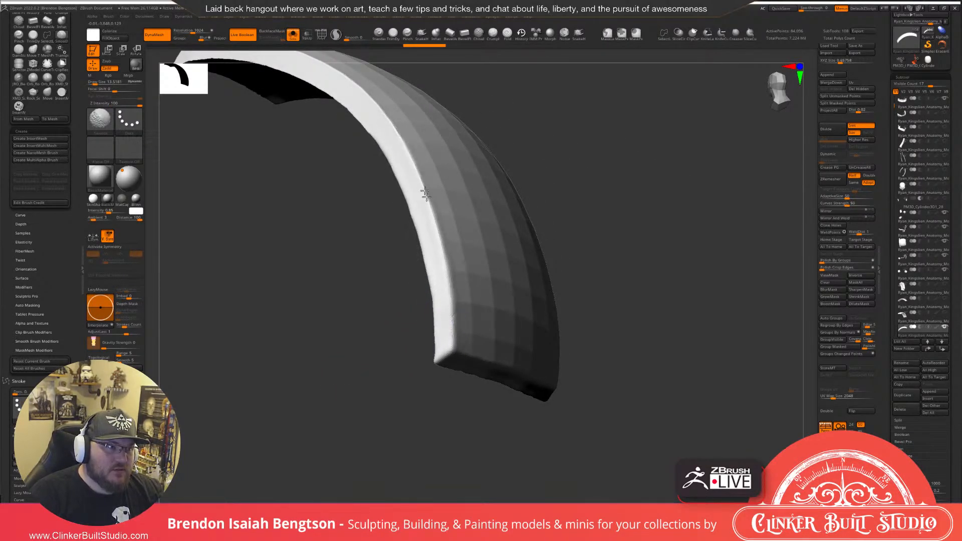
Smooth the edge along the plate's opposite long side from its tip down the curve.
{"action": "mouse_move", "coordinate": [543, 120]}
{"action": "left_mouse_down"}
{"action": "mouse_move", "coordinate": [681, 212]}
{"action": "mouse_move", "coordinate": [661, 212]}
{"action": "left_mouse_up"}
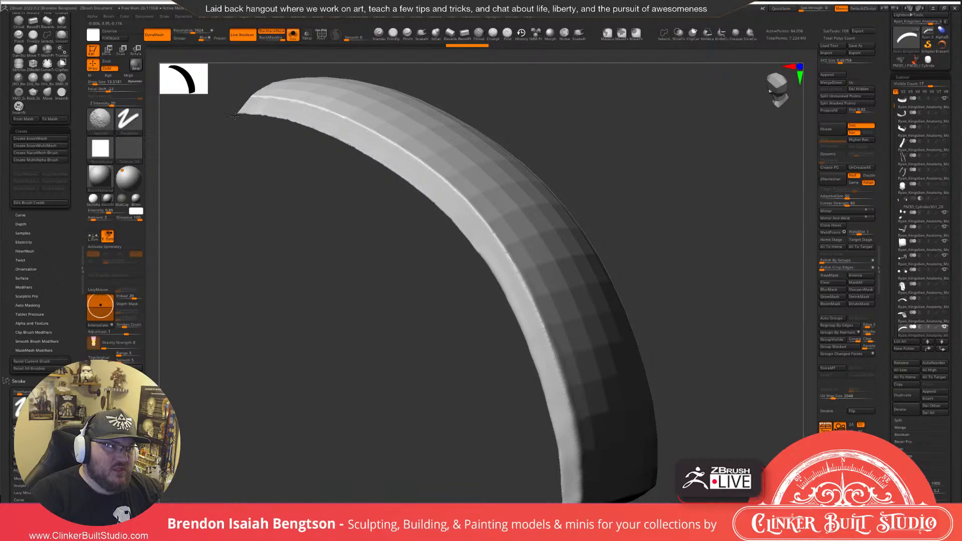
{"action": "mouse_move", "coordinate": [235, 116]}
{"action": "left_mouse_down", "text": "shift"}
{"action": "mouse_move", "coordinate": [235, 138]}
{"action": "mouse_move", "coordinate": [279, 176]}
{"action": "mouse_move", "coordinate": [393, 226]}
{"action": "mouse_move", "coordinate": [510, 337]}
{"action": "left_mouse_up", "text": "shift"}
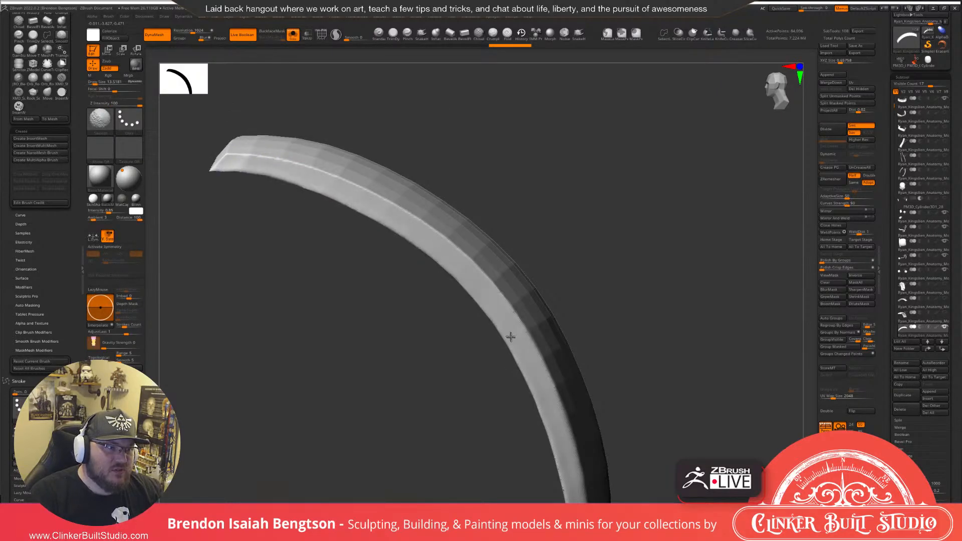
{"action": "left_click_drag", "start_coordinate": [552, 404], "coordinate": [558, 419], "text": "shift"}
{"action": "left_click_drag", "start_coordinate": [674, 297], "coordinate": [601, 282]}
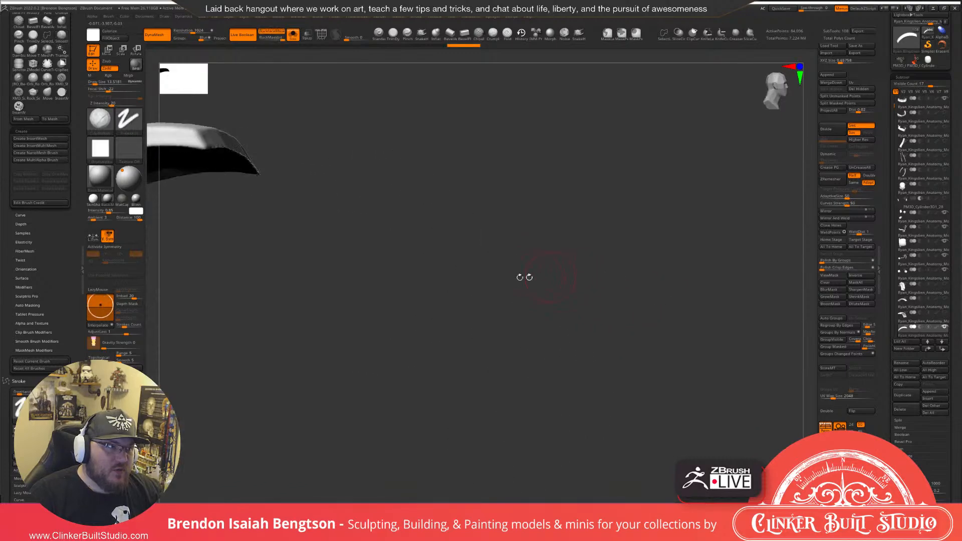
Examine the plate's softened edges and faceted outer surface from several angles, enlarging the brush.
{"action": "mouse_move", "coordinate": [306, 185]}
{"action": "left_mouse_down", "text": "alt"}
{"action": "mouse_move", "coordinate": [414, 194]}
{"action": "mouse_move", "coordinate": [603, 230]}
{"action": "mouse_move", "coordinate": [507, 163]}
{"action": "mouse_move", "coordinate": [489, 172]}
{"action": "mouse_move", "coordinate": [594, 252]}
{"action": "left_mouse_up", "text": "alt"}
{"action": "left_click_drag", "start_coordinate": [650, 188], "coordinate": [640, 238]}
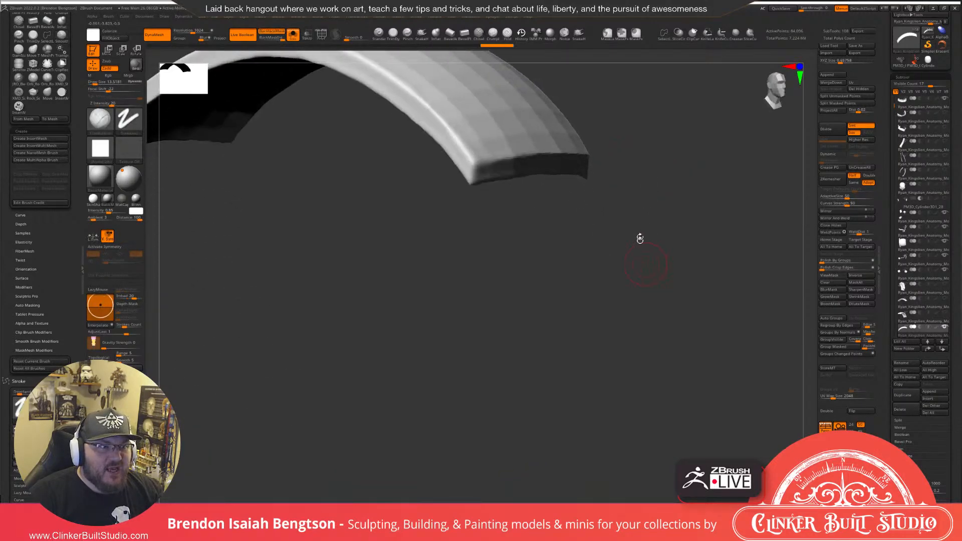
{"action": "mouse_move", "coordinate": [655, 164]}
{"action": "left_mouse_down", "text": "alt"}
{"action": "mouse_move", "coordinate": [653, 312]}
{"action": "mouse_move", "coordinate": [631, 268]}
{"action": "left_mouse_up", "text": "alt"}
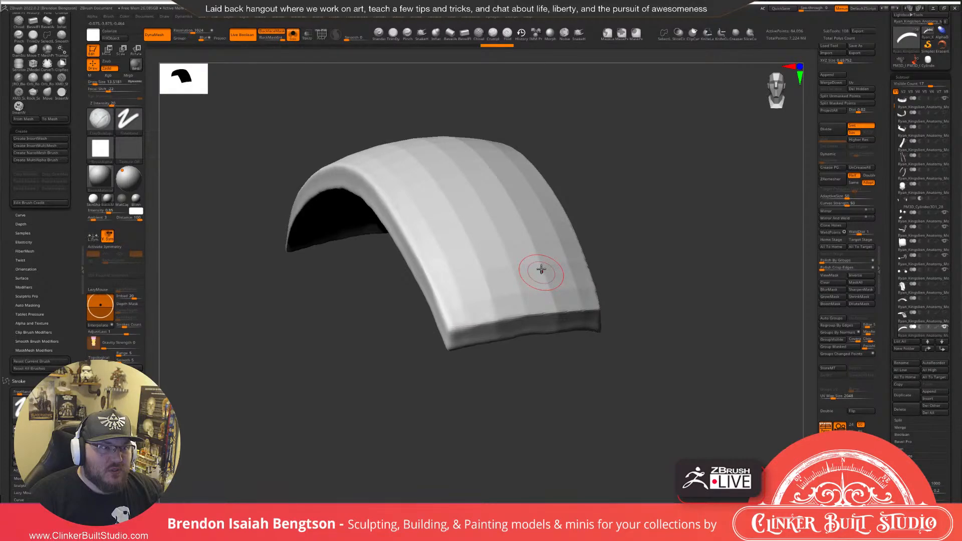
{"action": "left_click_drag", "start_coordinate": [541, 269], "coordinate": [594, 263]}
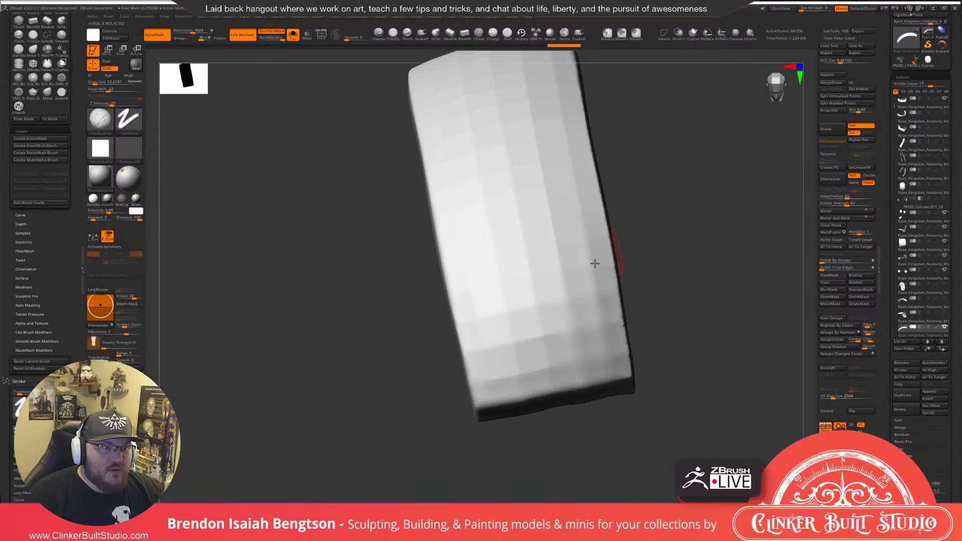
{"action": "left_click_drag", "start_coordinate": [594, 263], "coordinate": [651, 193]}
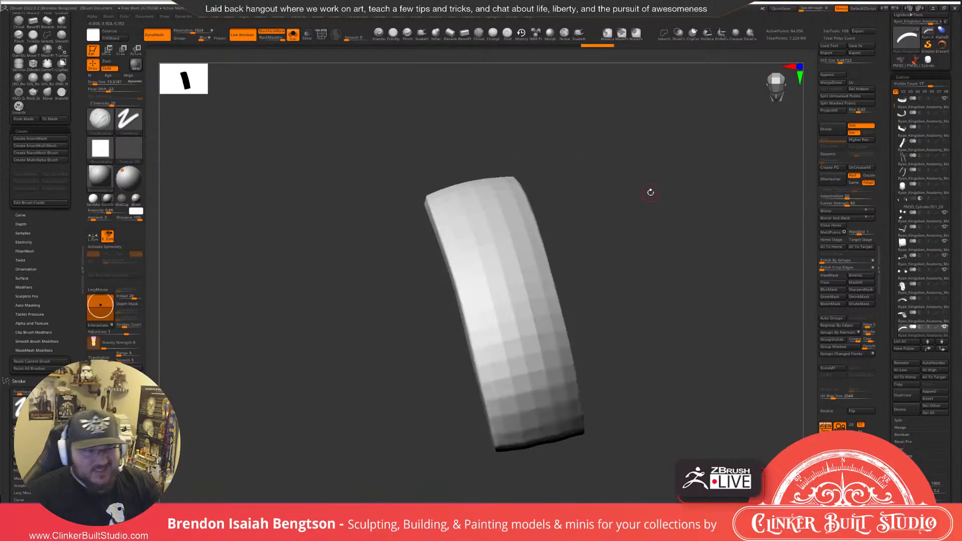
{"action": "left_click_drag", "start_coordinate": [586, 265], "coordinate": [533, 200]}
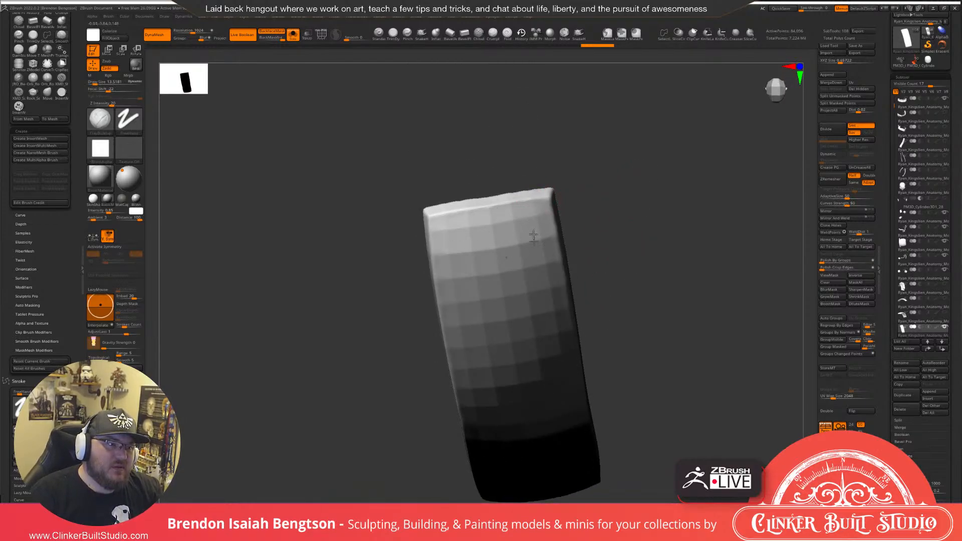
{"action": "mouse_move", "coordinate": [616, 255]}
{"action": "left_mouse_down"}
{"action": "mouse_move", "coordinate": [651, 285]}
{"action": "mouse_move", "coordinate": [620, 206]}
{"action": "left_mouse_up"}
{"action": "key", "text": "s"}
{"action": "left_click_drag", "start_coordinate": [493, 213], "coordinate": [498, 214]}
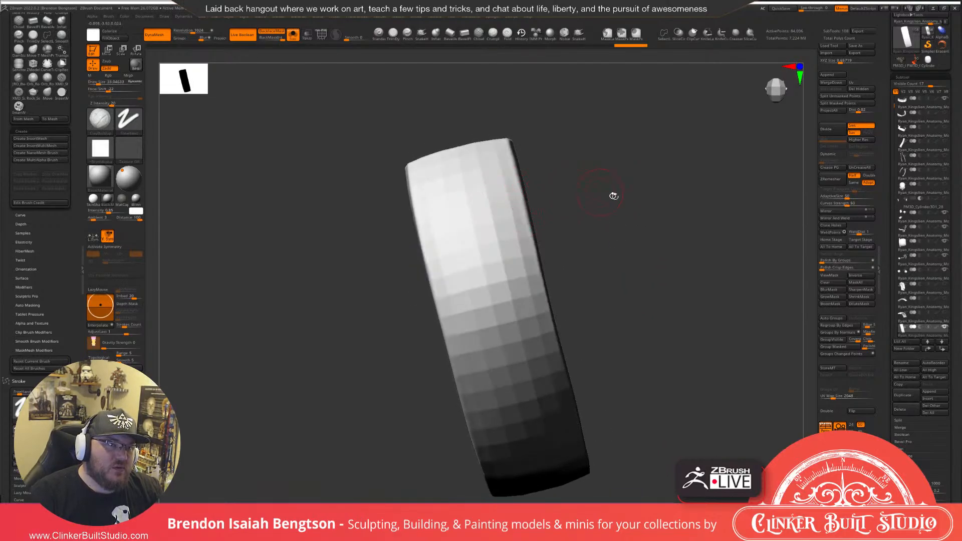
{"action": "left_click_drag", "start_coordinate": [614, 196], "coordinate": [489, 225]}
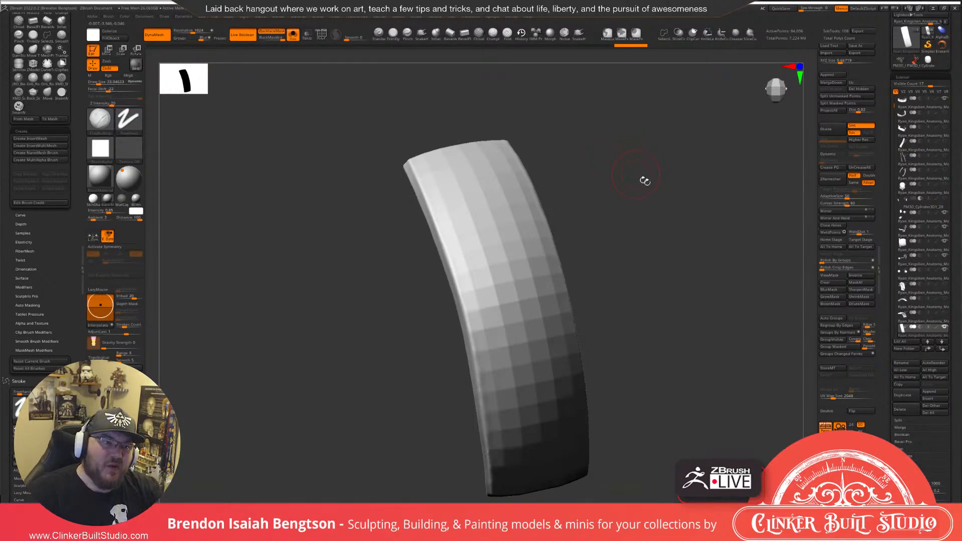
{"action": "left_click_drag", "start_coordinate": [645, 181], "coordinate": [592, 167]}
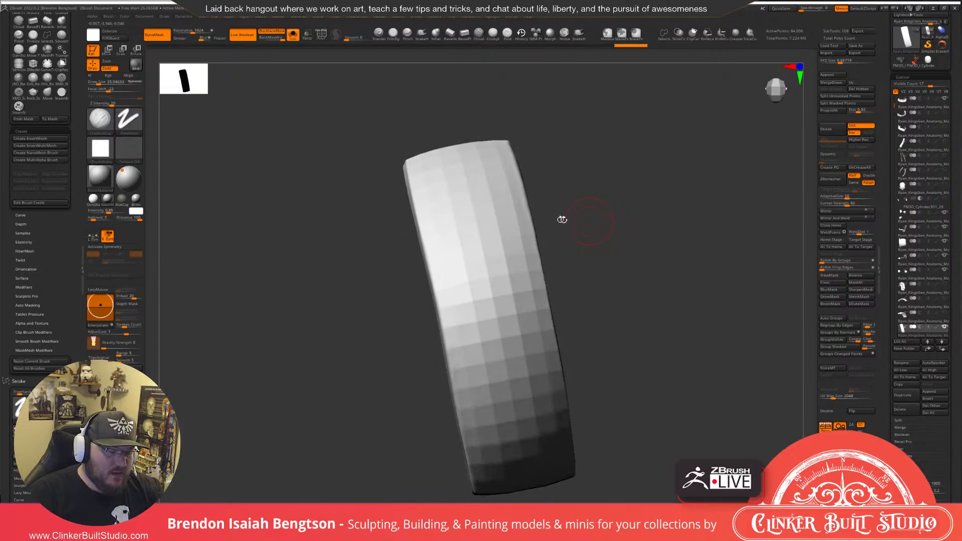
Polish the faceted outer surface of the plate with the hPolish brush to even out the facets.
{"action": "key", "text": "b"}
{"action": "key", "text": "h"}
{"action": "key", "text": "p"}
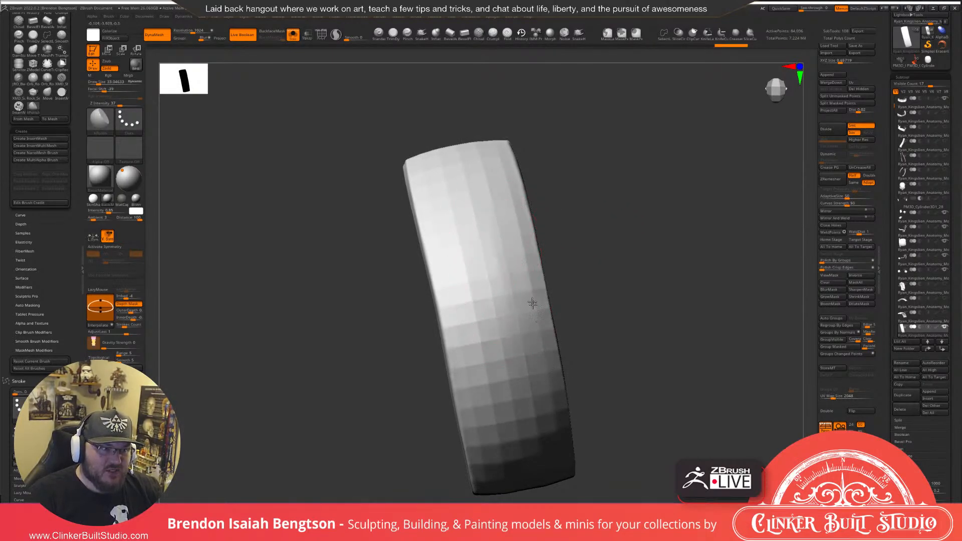
{"action": "mouse_move", "coordinate": [627, 315]}
{"action": "left_mouse_down"}
{"action": "mouse_move", "coordinate": [625, 262]}
{"action": "mouse_move", "coordinate": [602, 293]}
{"action": "left_mouse_up"}
{"action": "key", "text": "space"}
{"action": "left_click_drag", "start_coordinate": [629, 264], "coordinate": [498, 389]}
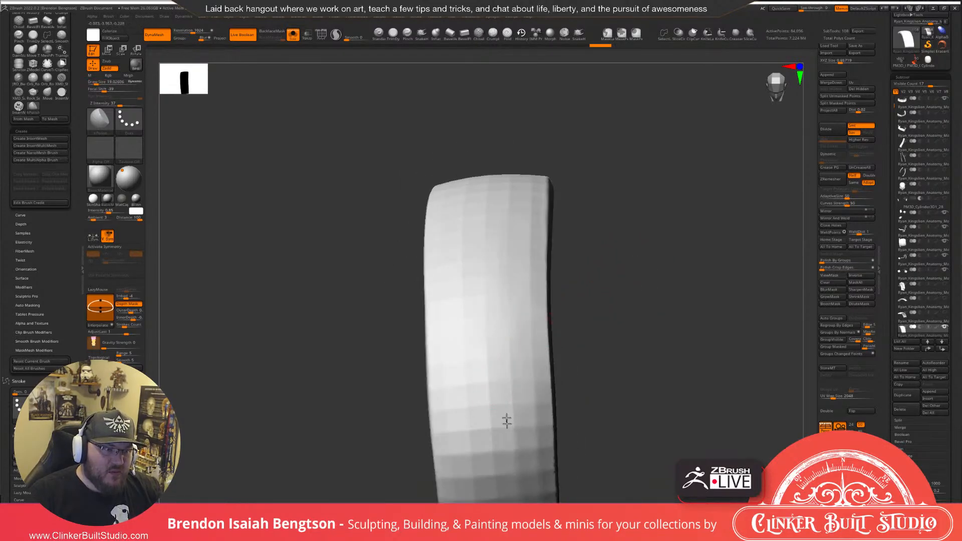
{"action": "mouse_move", "coordinate": [635, 466]}
{"action": "left_mouse_down", "text": "alt"}
{"action": "mouse_move", "coordinate": [617, 350]}
{"action": "mouse_move", "coordinate": [644, 323]}
{"action": "left_mouse_up", "text": "alt"}
{"action": "left_click_drag", "start_coordinate": [503, 386], "coordinate": [496, 371]}
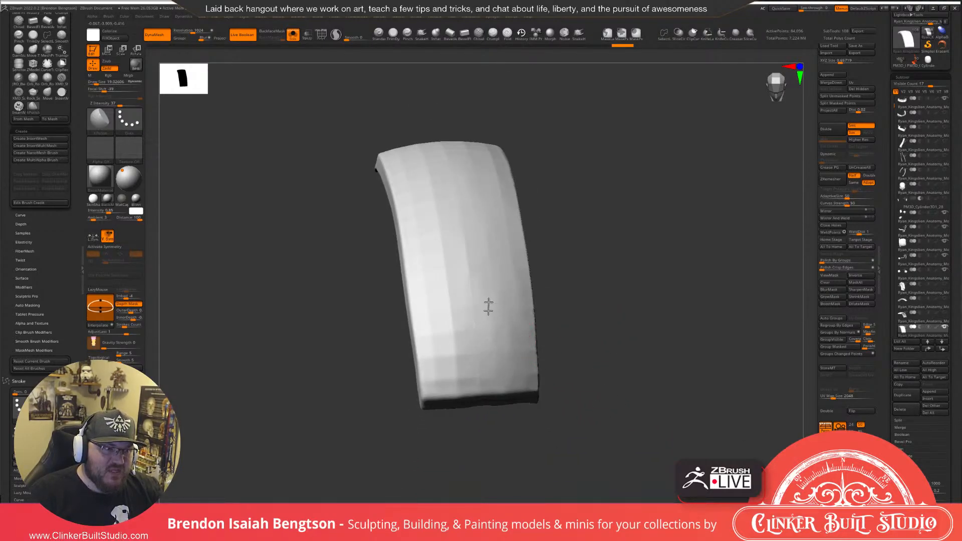
{"action": "left_click_drag", "start_coordinate": [456, 378], "coordinate": [449, 355]}
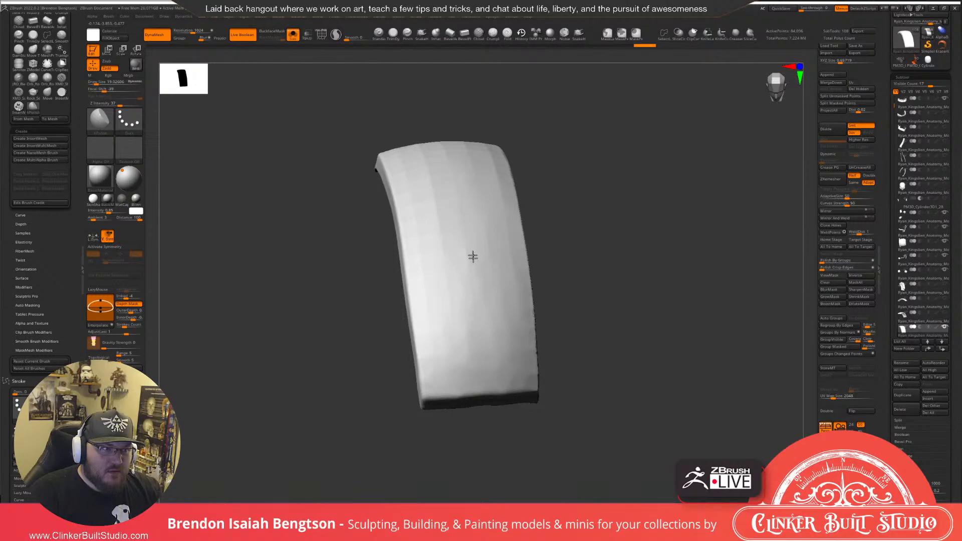
Apply ClayPolish to the isolated curved head strip and clear the resulting mask.
{"action": "right_click_drag", "start_coordinate": [472, 256], "coordinate": [435, 461]}
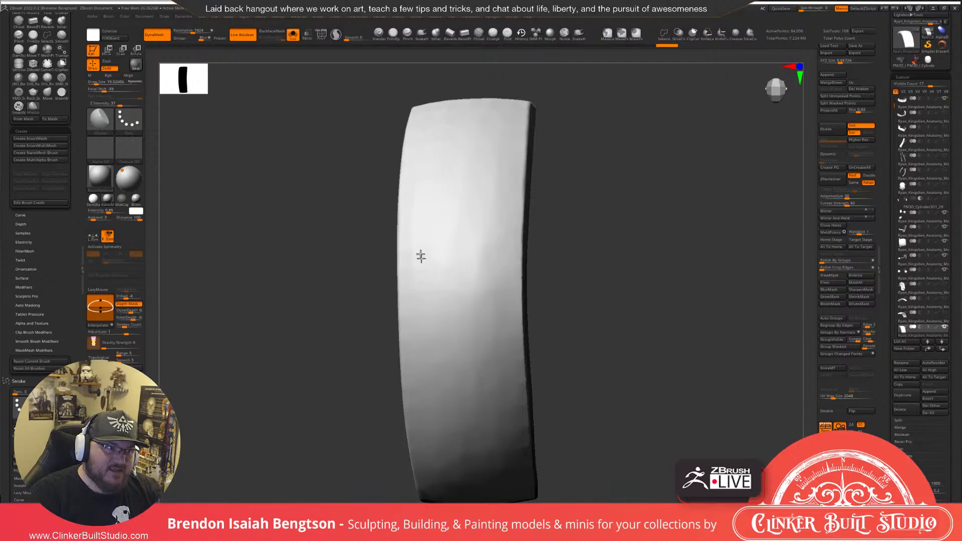
{"action": "mouse_move", "coordinate": [501, 300]}
{"action": "right_mouse_down"}
{"action": "mouse_move", "coordinate": [623, 283]}
{"action": "mouse_move", "coordinate": [627, 314]}
{"action": "mouse_move", "coordinate": [537, 401]}
{"action": "mouse_move", "coordinate": [601, 313]}
{"action": "mouse_move", "coordinate": [603, 285]}
{"action": "mouse_move", "coordinate": [717, 164]}
{"action": "mouse_move", "coordinate": [644, 206]}
{"action": "mouse_move", "coordinate": [530, 165]}
{"action": "mouse_move", "coordinate": [435, 319]}
{"action": "right_mouse_up"}
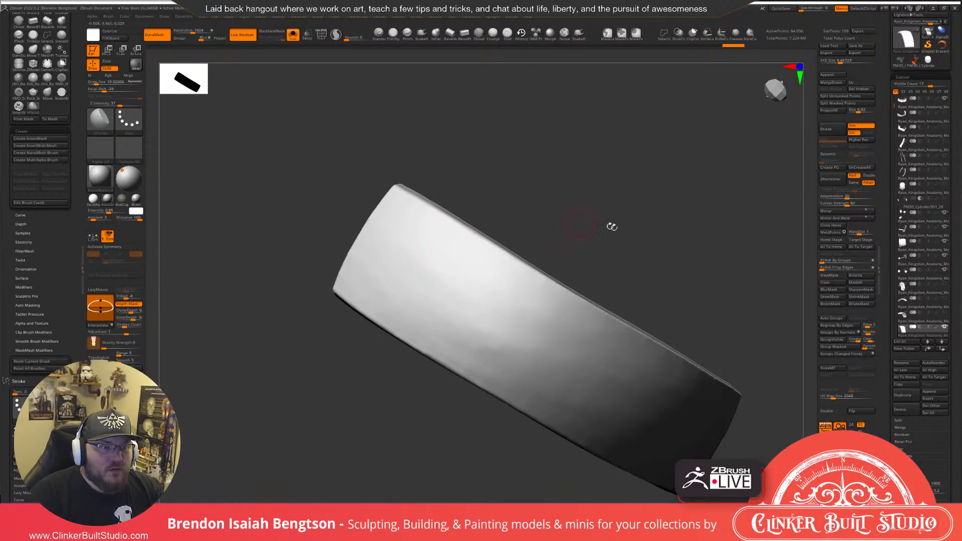
{"action": "right_click_drag", "start_coordinate": [611, 226], "coordinate": [668, 228]}
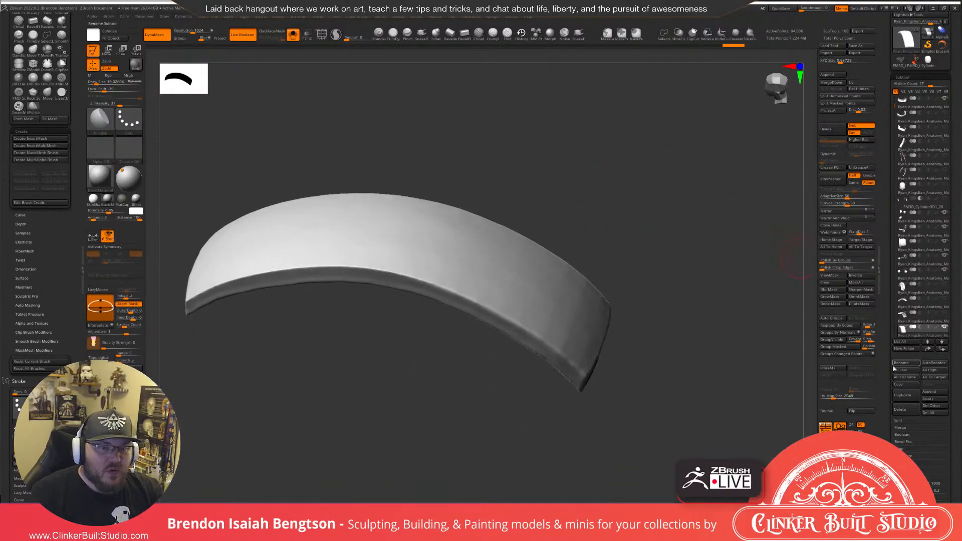
{"action": "scroll", "coordinate": [890, 421], "scroll_direction": "down", "scroll_amount": 3}
{"action": "scroll", "coordinate": [890, 421], "scroll_direction": "down", "scroll_amount": 5}
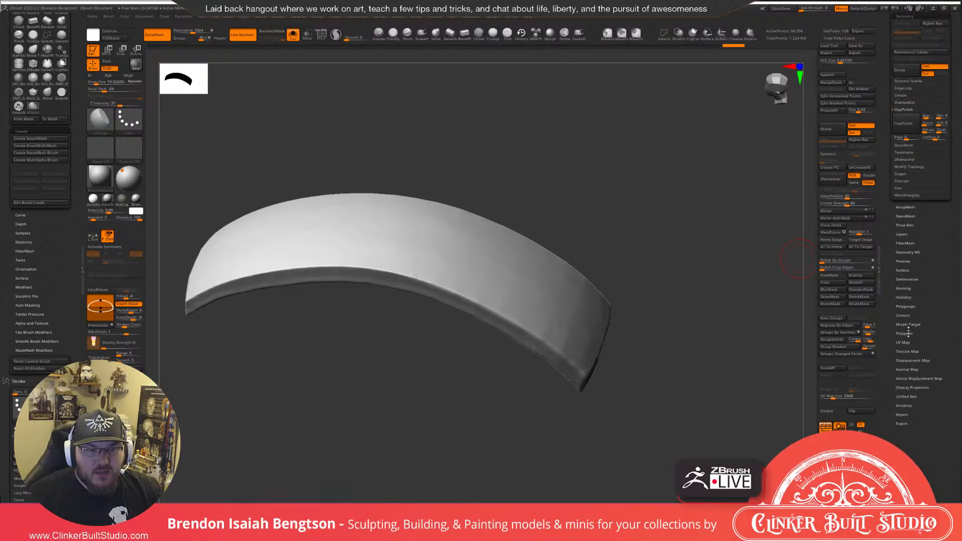
{"action": "left_click", "coordinate": [905, 126]}
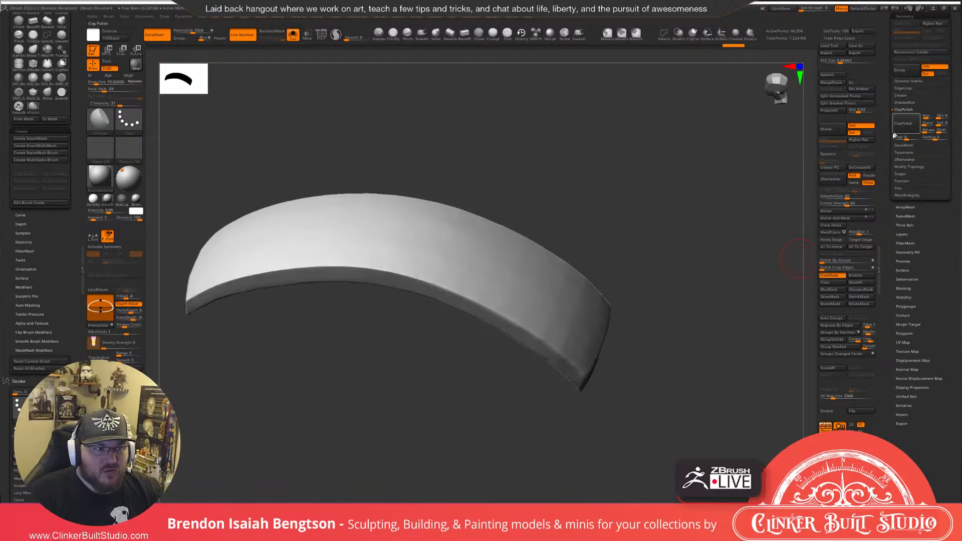
{"action": "right_click_drag", "start_coordinate": [704, 233], "coordinate": [663, 280]}
{"action": "left_click_drag", "start_coordinate": [667, 205], "coordinate": [699, 237], "text": "ctrl"}
{"action": "right_click_drag", "start_coordinate": [687, 232], "coordinate": [656, 252]}
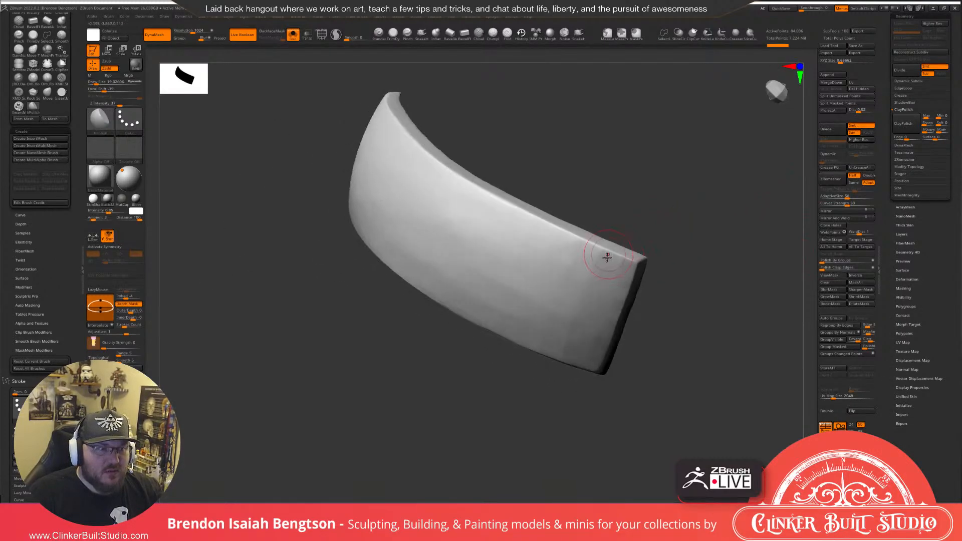
Examine the polished strip's faces, edges and underside, and show the rest of the skull model again.
{"action": "left_click_drag", "start_coordinate": [594, 262], "coordinate": [593, 270]}
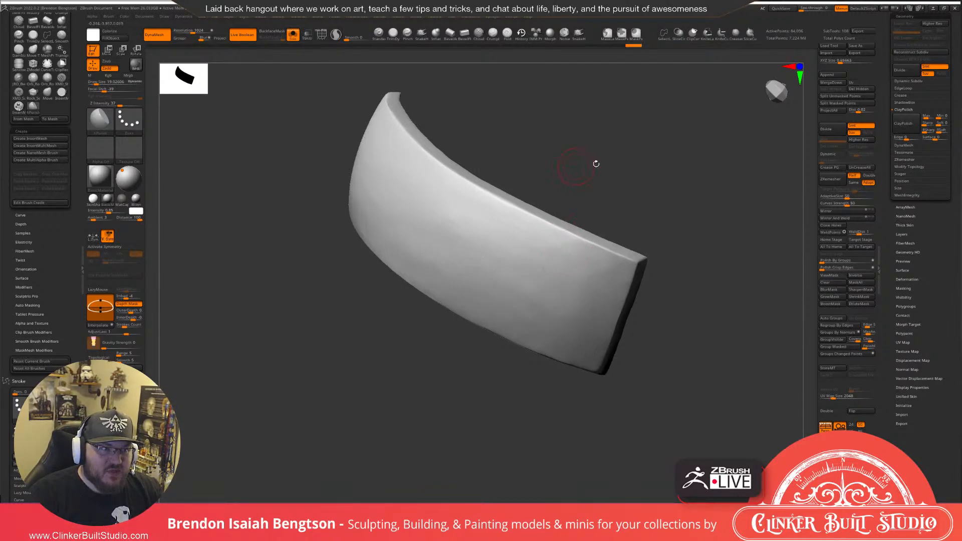
{"action": "left_click_drag", "start_coordinate": [595, 163], "coordinate": [615, 199]}
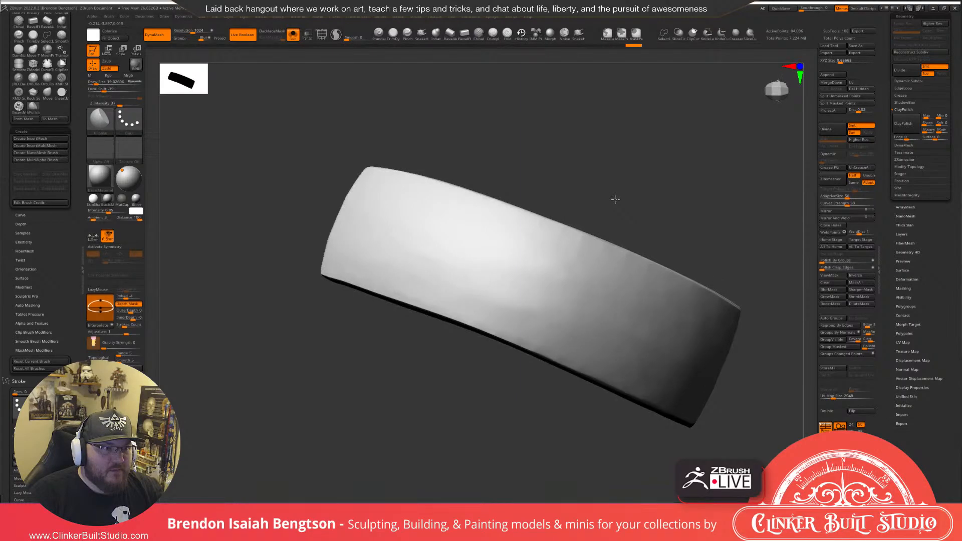
{"action": "left_click_drag", "start_coordinate": [615, 199], "coordinate": [527, 255]}
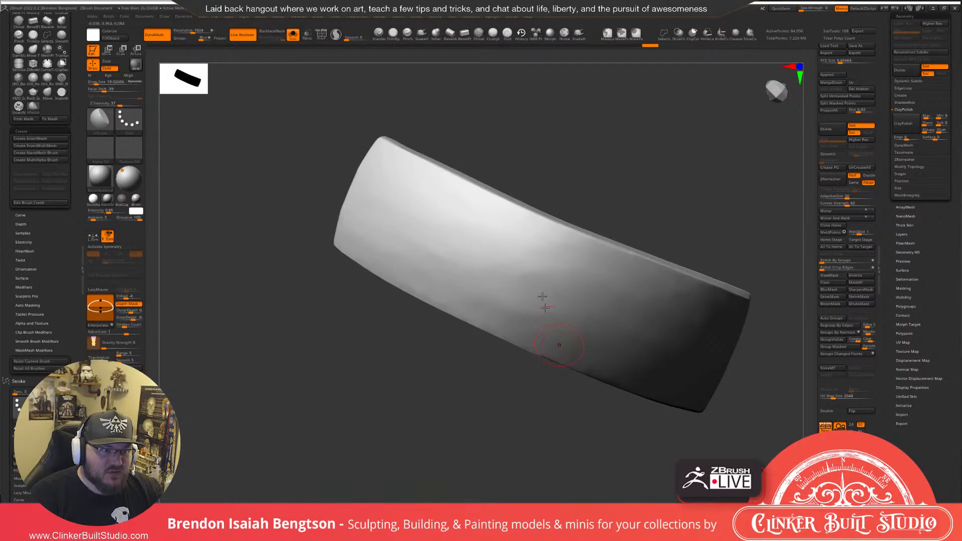
{"action": "right_click_drag", "start_coordinate": [542, 297], "coordinate": [466, 265]}
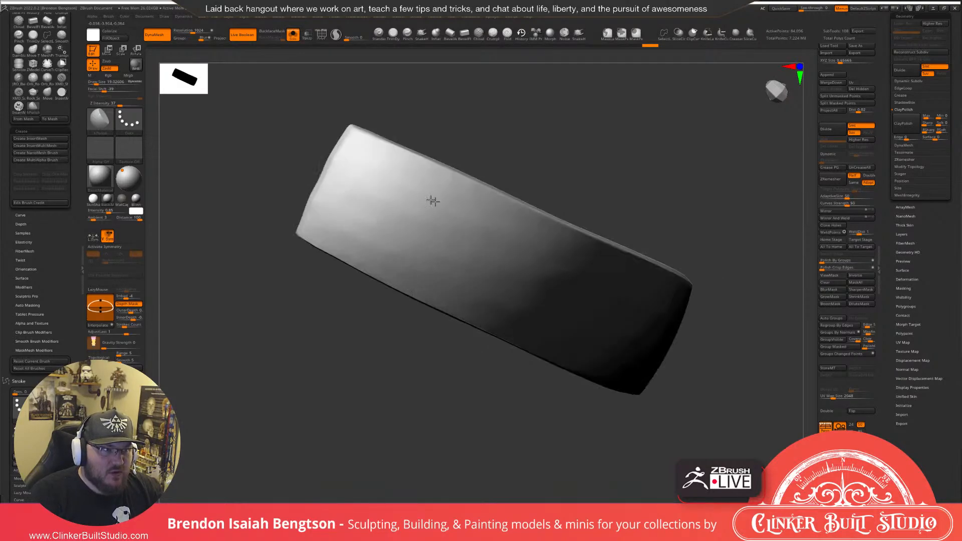
{"action": "mouse_move", "coordinate": [460, 187]}
{"action": "right_mouse_down"}
{"action": "mouse_move", "coordinate": [569, 193]}
{"action": "mouse_move", "coordinate": [466, 241]}
{"action": "right_mouse_up"}
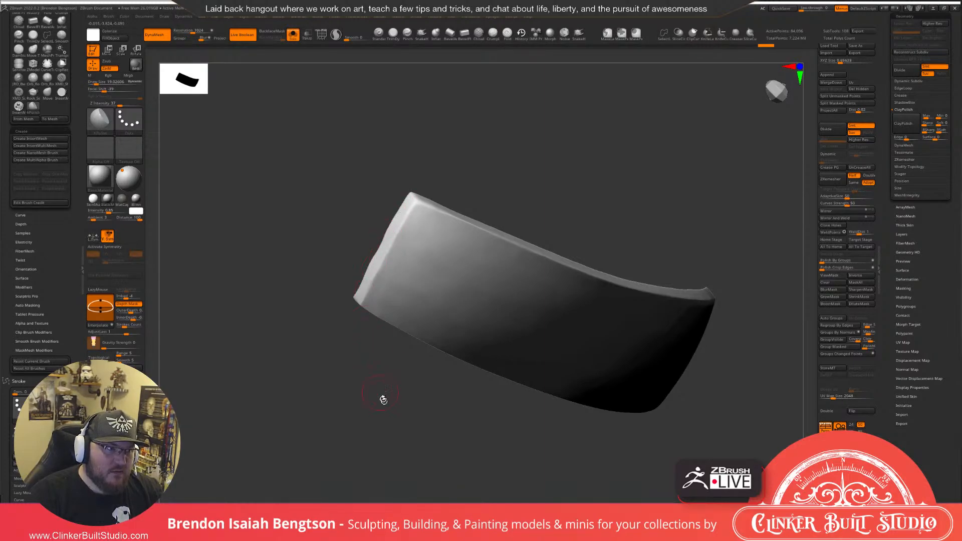
{"action": "left_click_drag", "start_coordinate": [382, 397], "coordinate": [370, 283]}
{"action": "left_click_drag", "start_coordinate": [429, 368], "coordinate": [427, 345]}
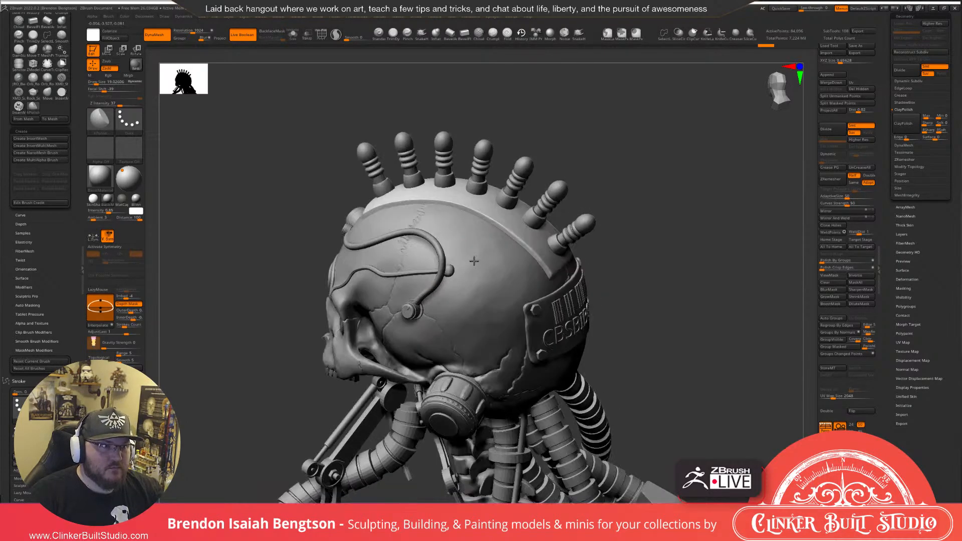
Build up clay with the ClayBuildup brush on both corners of the strip's rear end beside the barcode plate.
{"action": "mouse_move", "coordinate": [474, 261]}
{"action": "right_mouse_down", "text": "ctrl"}
{"action": "mouse_move", "coordinate": [476, 320]}
{"action": "mouse_move", "coordinate": [493, 305]}
{"action": "right_mouse_up", "text": "ctrl"}
{"action": "key", "text": "b"}
{"action": "key", "text": "c"}
{"action": "key", "text": "b"}
{"action": "mouse_move", "coordinate": [550, 264]}
{"action": "left_mouse_down"}
{"action": "mouse_move", "coordinate": [540, 257]}
{"action": "mouse_move", "coordinate": [556, 277]}
{"action": "mouse_move", "coordinate": [607, 238]}
{"action": "left_mouse_up"}
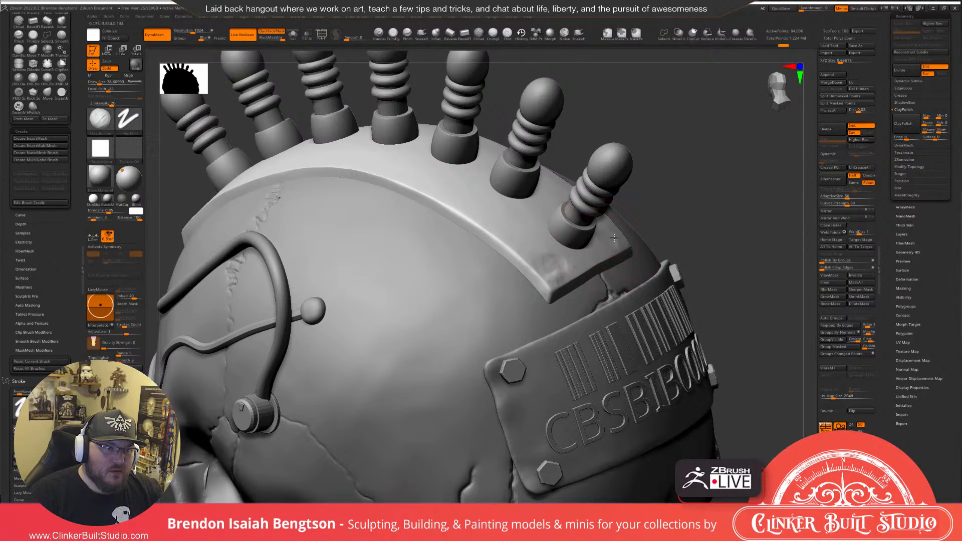
{"action": "right_click_drag", "start_coordinate": [683, 208], "coordinate": [643, 224]}
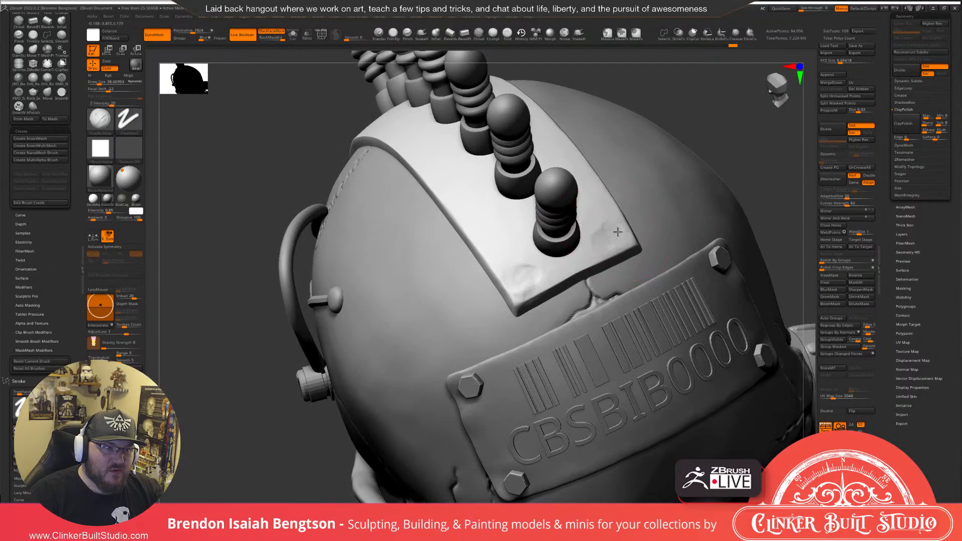
{"action": "right_click_drag", "start_coordinate": [710, 240], "coordinate": [526, 259]}
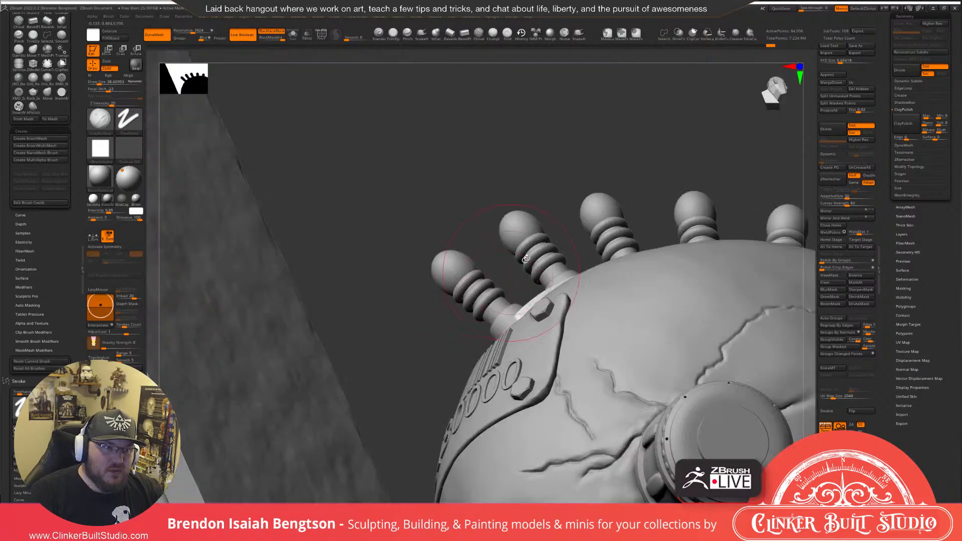
Build up and smooth both corners of the strip's front end above the forehead with a smaller brush.
{"action": "right_click_drag", "start_coordinate": [660, 167], "coordinate": [447, 344]}
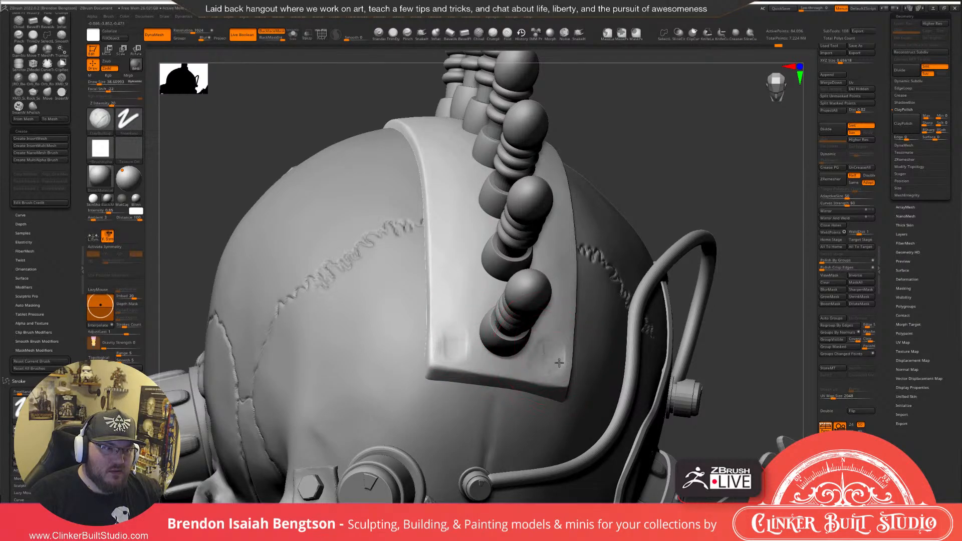
{"action": "key", "text": "space"}
{"action": "left_click_drag", "start_coordinate": [550, 353], "coordinate": [557, 369]}
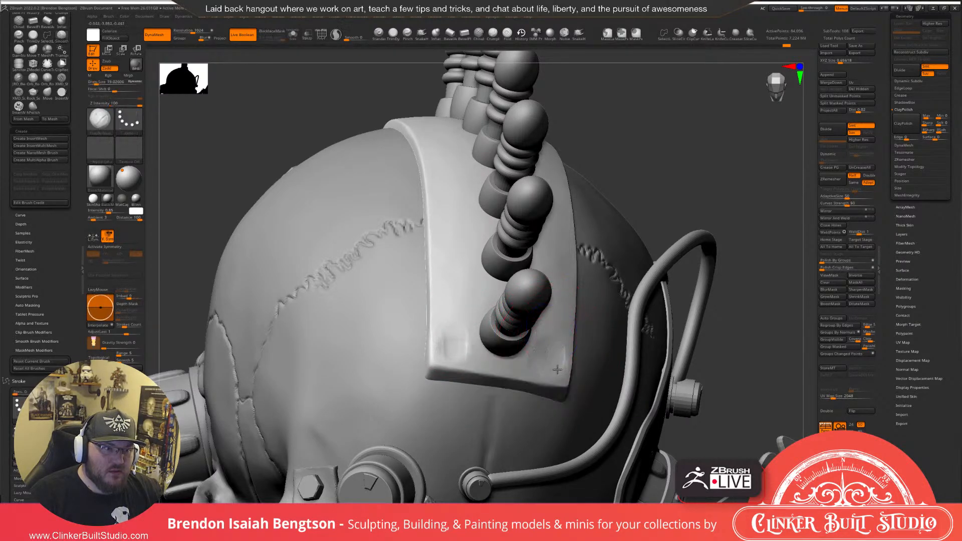
{"action": "left_click_drag", "start_coordinate": [434, 339], "coordinate": [440, 349]}
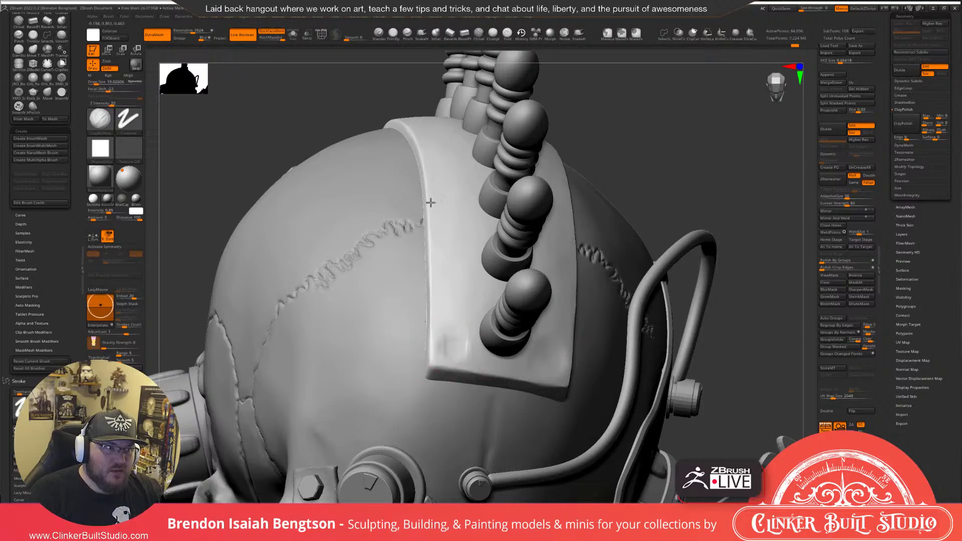
{"action": "mouse_move", "coordinate": [734, 157]}
{"action": "left_mouse_down"}
{"action": "mouse_move", "coordinate": [727, 186]}
{"action": "mouse_move", "coordinate": [567, 332]}
{"action": "left_mouse_up"}
{"action": "key", "text": "space"}
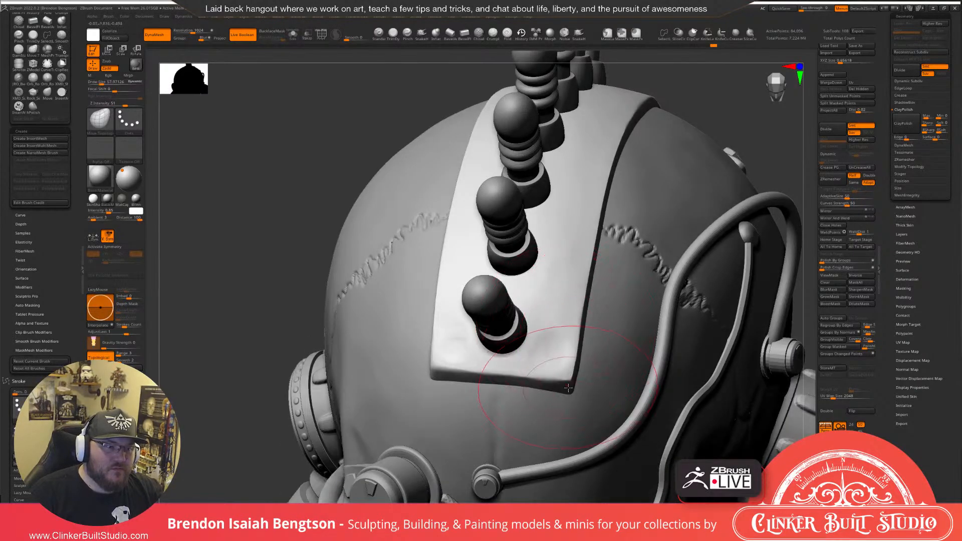
Choose the TrimDynamic brush with a draw size of about 14 and isolate the head strip.
{"action": "left_click", "coordinate": [393, 33]}
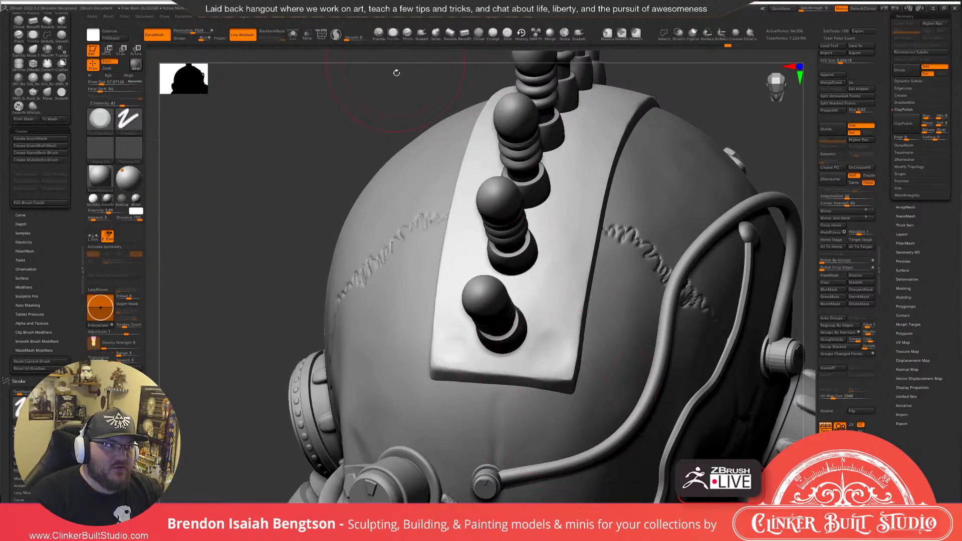
{"action": "key", "text": "space"}
{"action": "left_click_drag", "start_coordinate": [406, 143], "coordinate": [403, 142]}
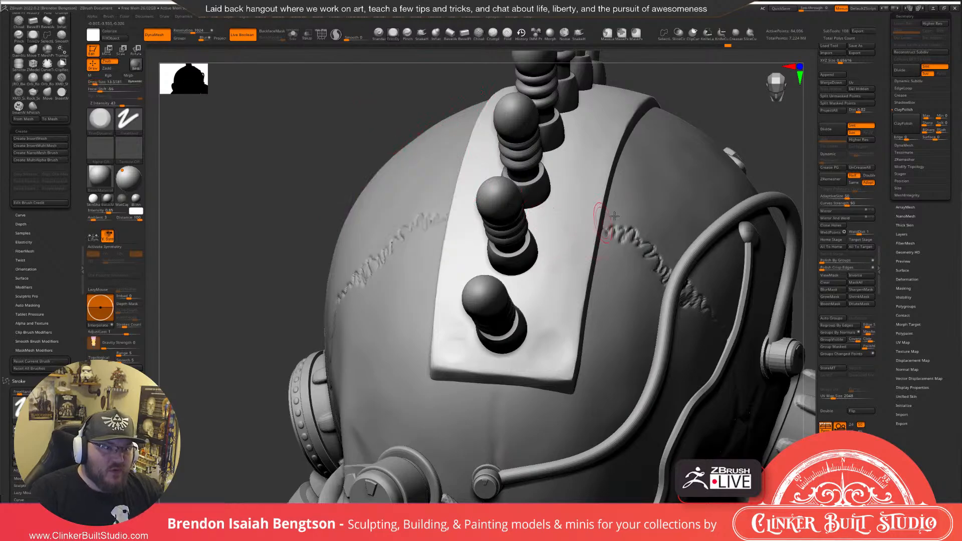
{"action": "right_click_drag", "start_coordinate": [595, 217], "coordinate": [570, 269]}
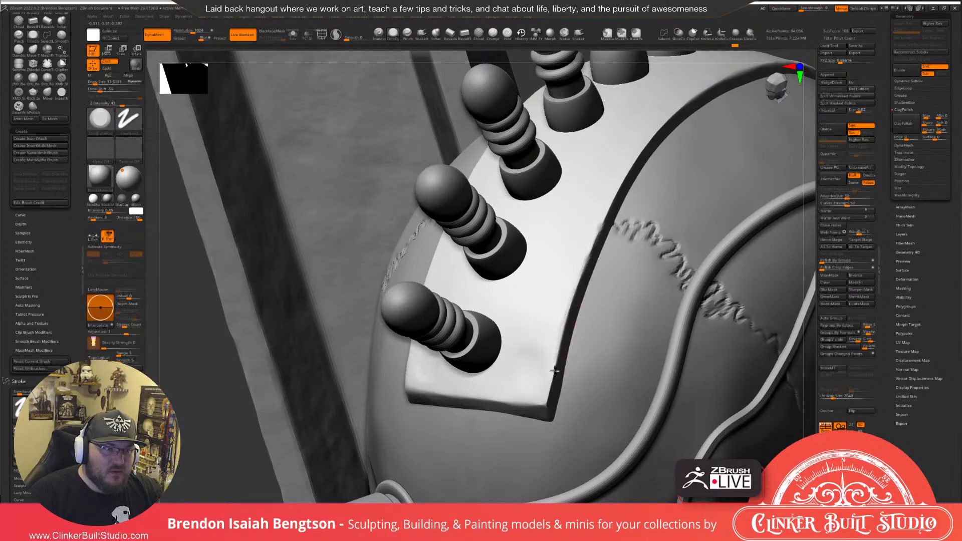
{"action": "key", "text": "ctrl+shift+s"}
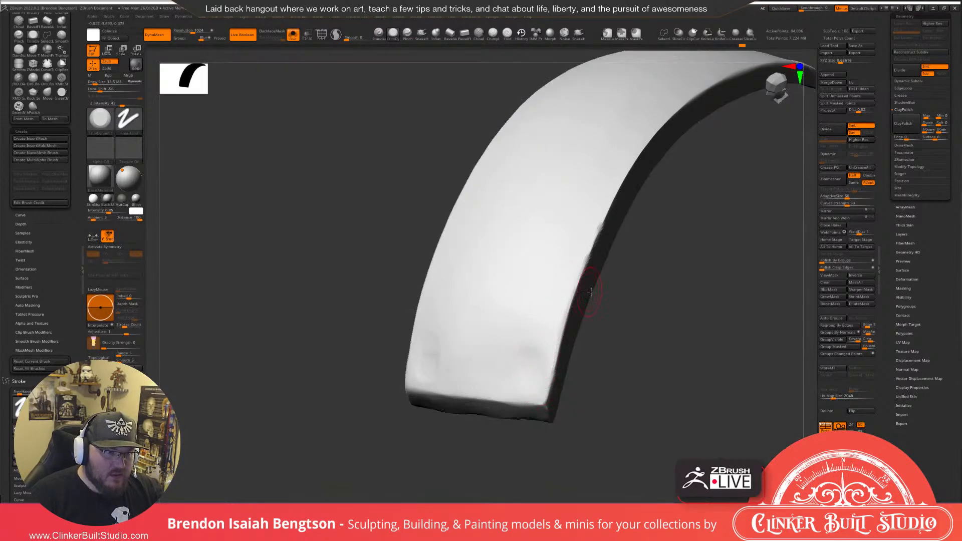
Try to make the strip a single polygroup and trim its long side edge, and undo these edits.
{"action": "key", "text": "shift+f"}
{"action": "right_click_drag", "start_coordinate": [682, 318], "coordinate": [685, 348]}
{"action": "key", "text": "ctrl+w"}
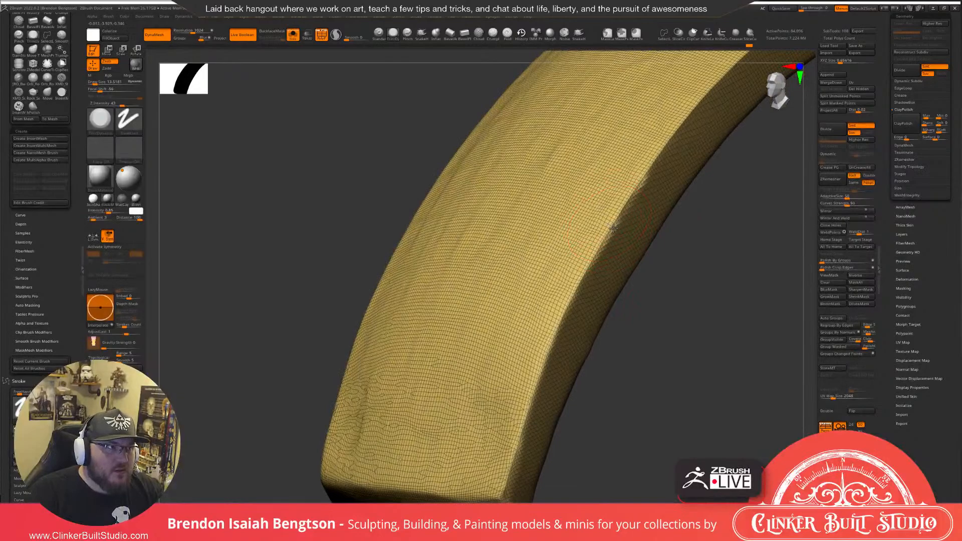
{"action": "mouse_move", "coordinate": [626, 209]}
{"action": "left_mouse_down"}
{"action": "mouse_move", "coordinate": [651, 172]}
{"action": "mouse_move", "coordinate": [611, 233]}
{"action": "mouse_move", "coordinate": [660, 164]}
{"action": "left_mouse_up"}
{"action": "key", "text": "shift+f"}
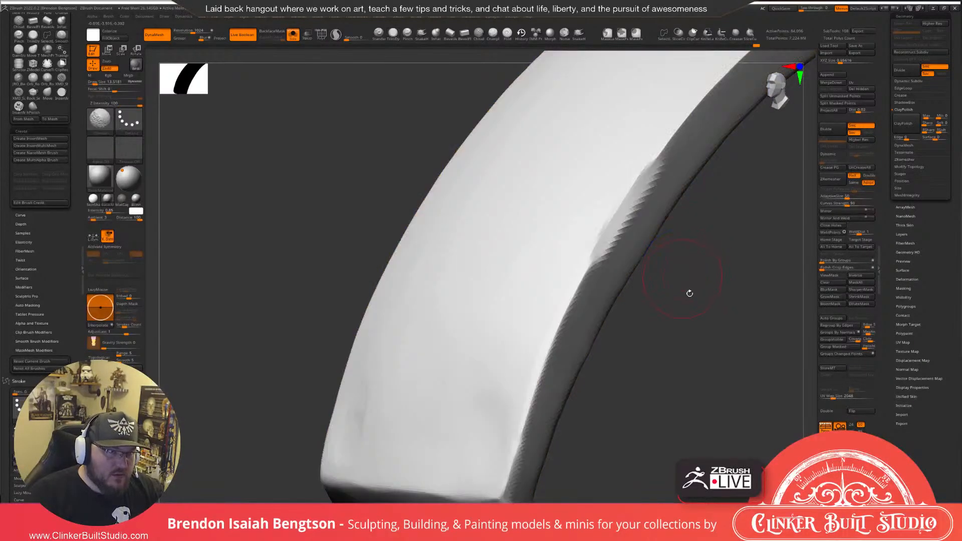
{"action": "right_click_drag", "start_coordinate": [687, 295], "coordinate": [694, 290]}
{"action": "key", "text": "ctrl+z"}
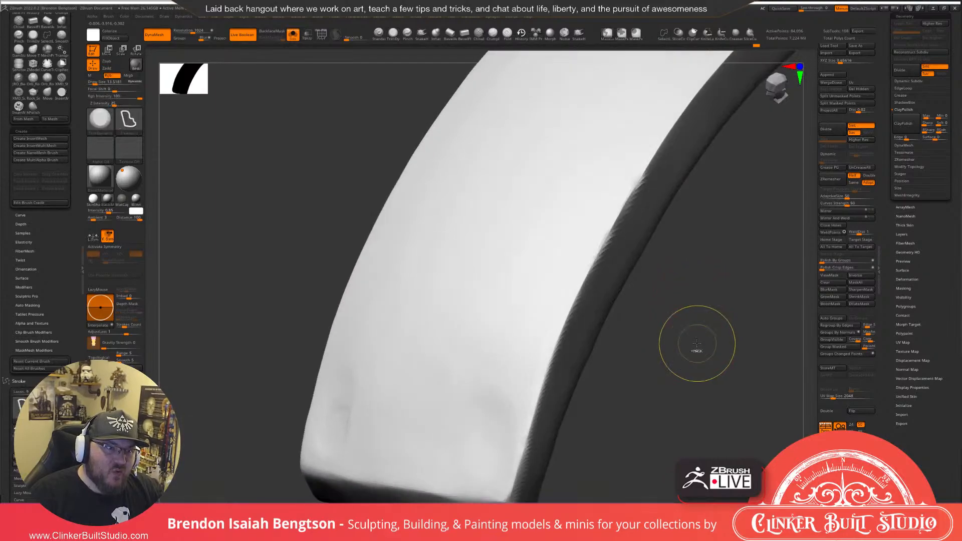
{"action": "key", "text": "ctrl+z"}
{"action": "key", "text": "ctrl+z"}
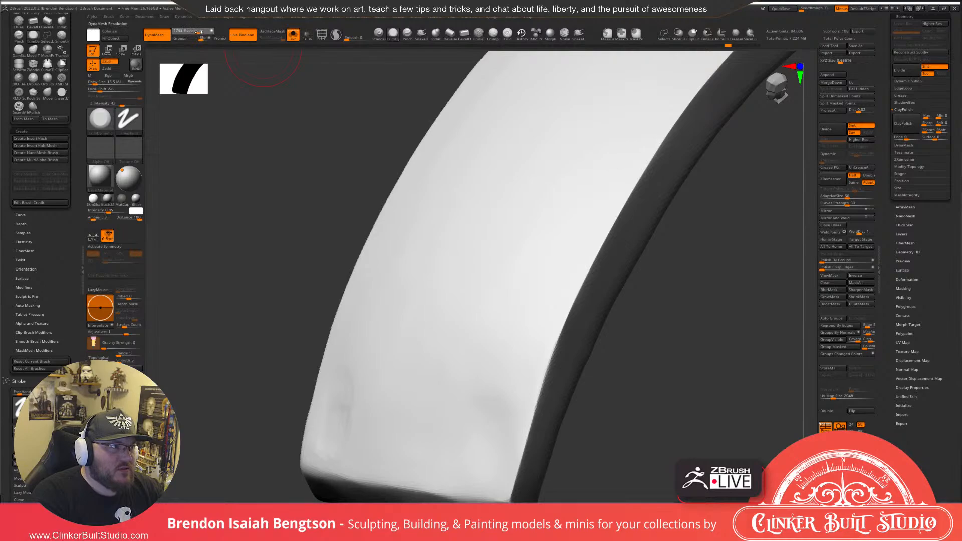
Remesh the strip with DynaMesh at a higher resolution to get a denser polygon grid.
{"action": "key", "text": "shift+f"}
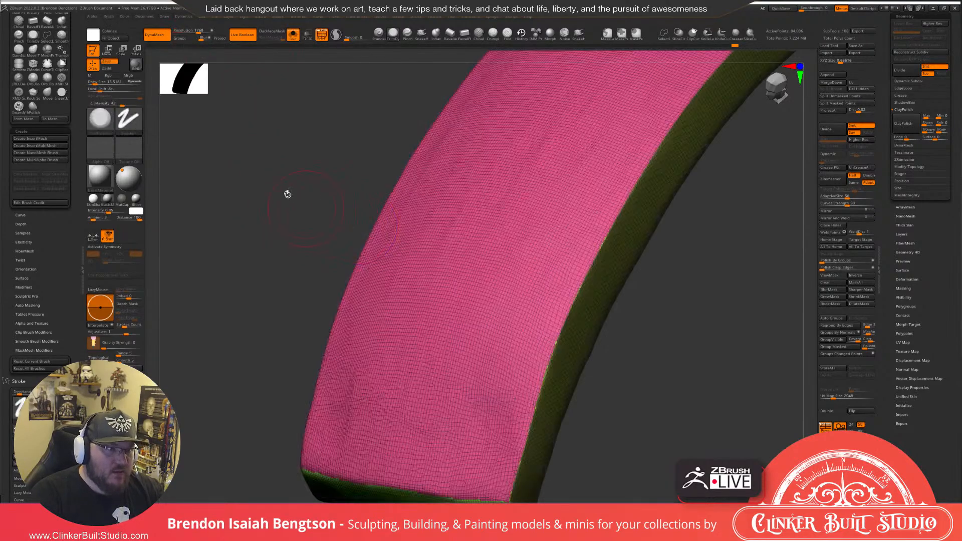
{"action": "left_click_drag", "start_coordinate": [287, 194], "coordinate": [299, 215], "text": "ctrl"}
{"action": "key", "text": "shift+f"}
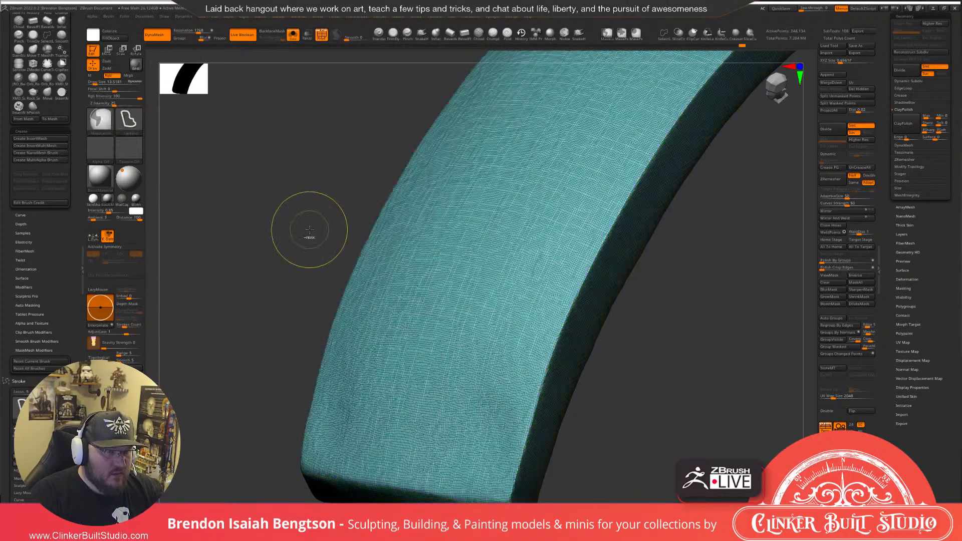
Try trimming chips along the remeshed strip's long side edge and undo the strokes.
{"action": "left_click_drag", "start_coordinate": [679, 365], "coordinate": [667, 337]}
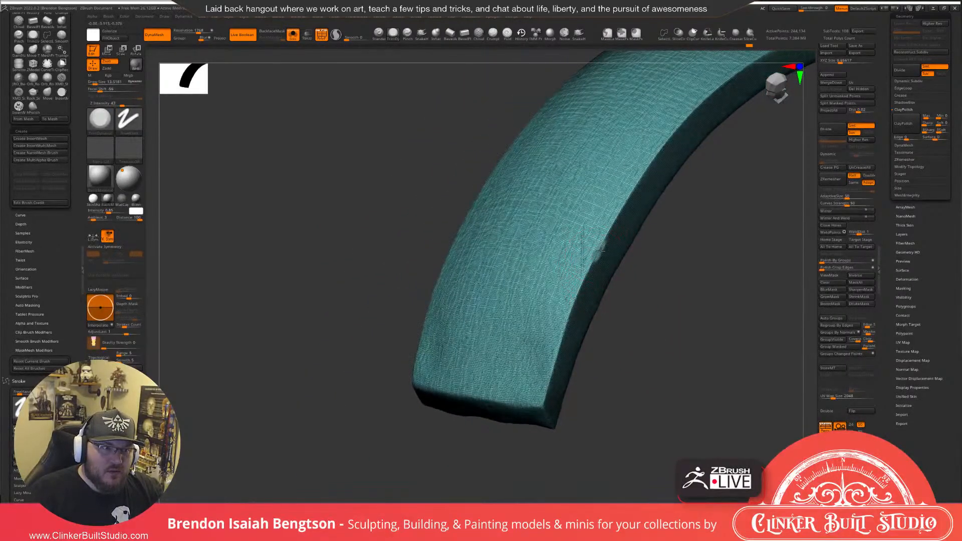
{"action": "mouse_move", "coordinate": [600, 251]}
{"action": "left_mouse_down"}
{"action": "mouse_move", "coordinate": [647, 169]}
{"action": "mouse_move", "coordinate": [703, 106]}
{"action": "left_mouse_up"}
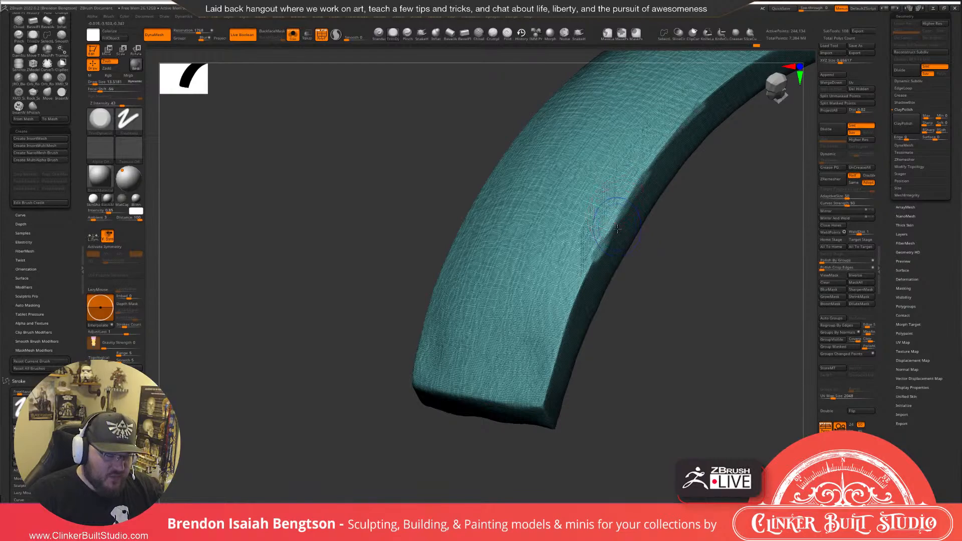
{"action": "key", "text": "shift+f"}
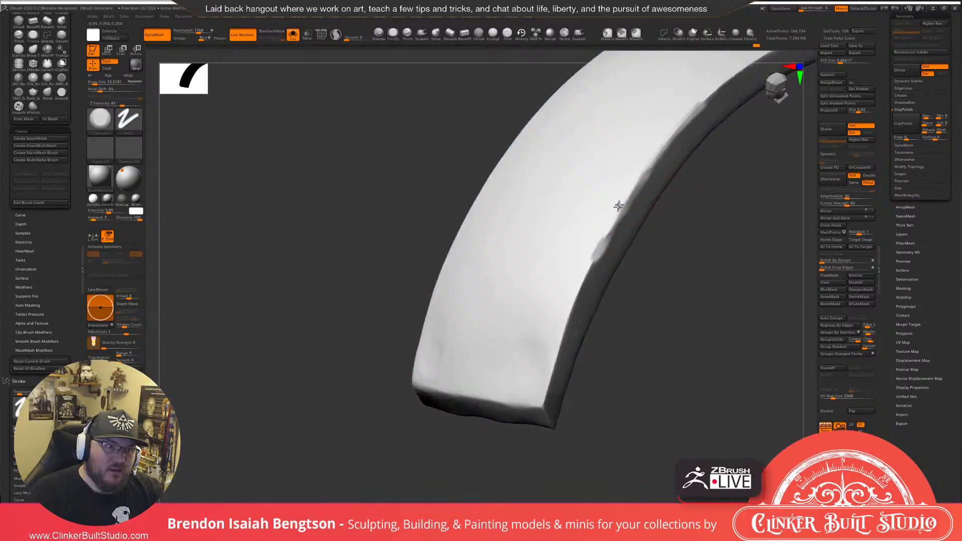
{"action": "key", "text": "ctrl+z"}
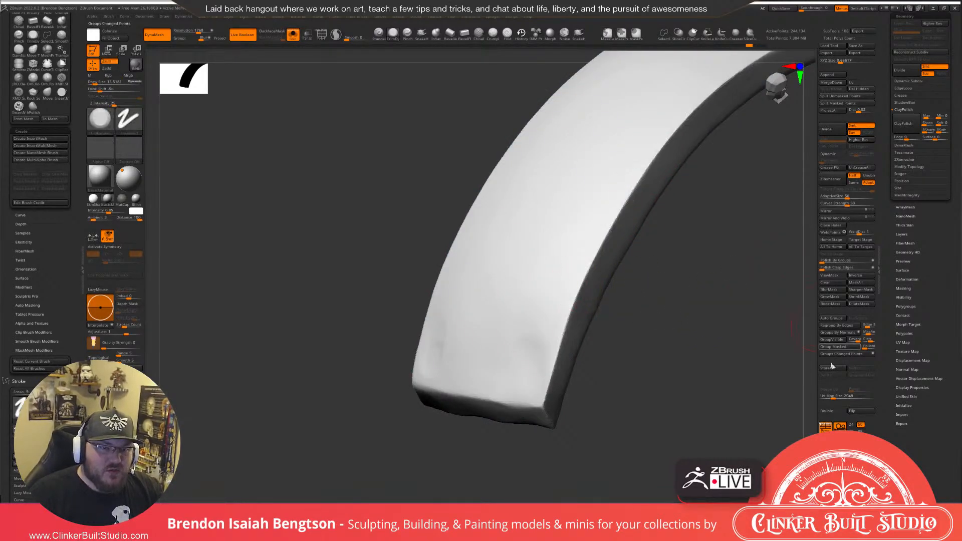
Store a morph target for the head strip and trim uneven chips along its long side edge with TrimDynamic.
{"action": "left_click", "coordinate": [829, 369]}
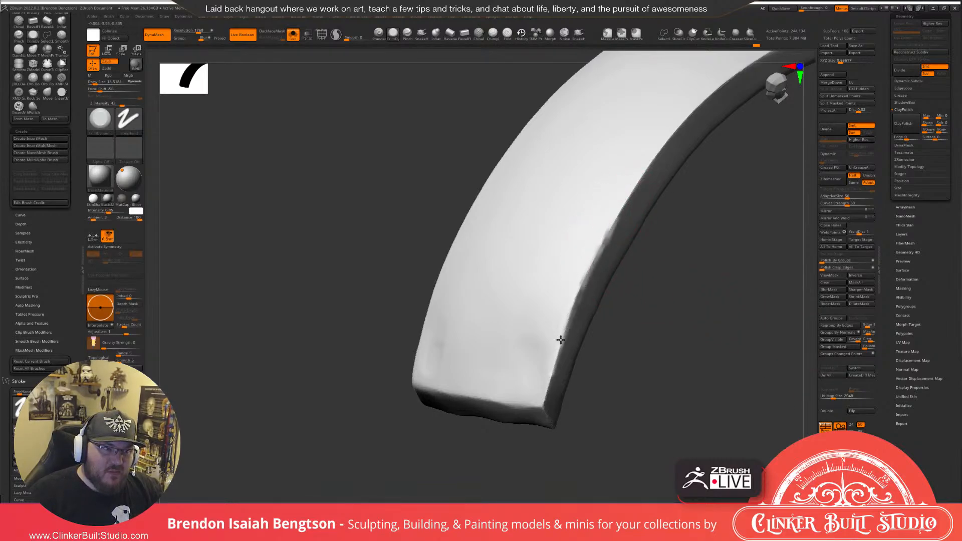
{"action": "left_click_drag", "start_coordinate": [618, 217], "coordinate": [661, 152]}
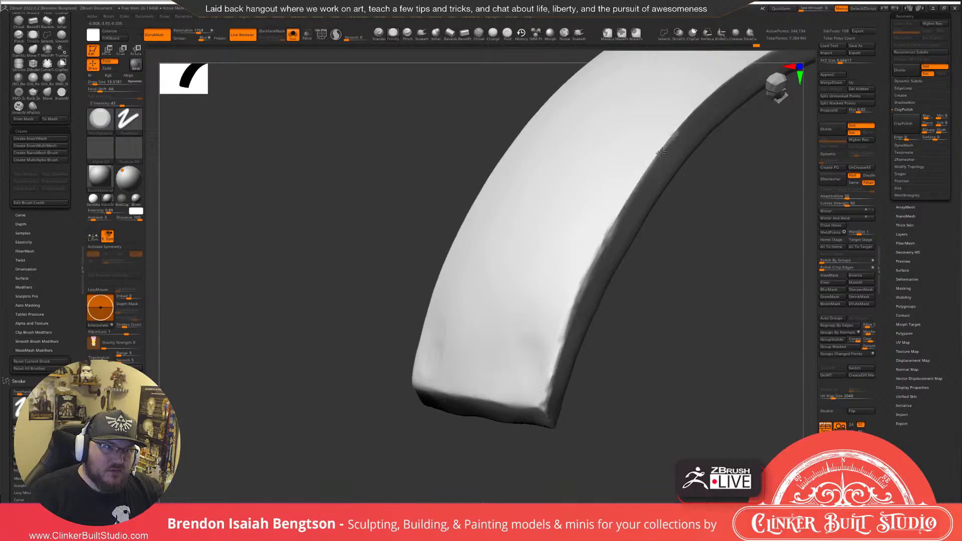
{"action": "left_click_drag", "start_coordinate": [717, 241], "coordinate": [601, 309]}
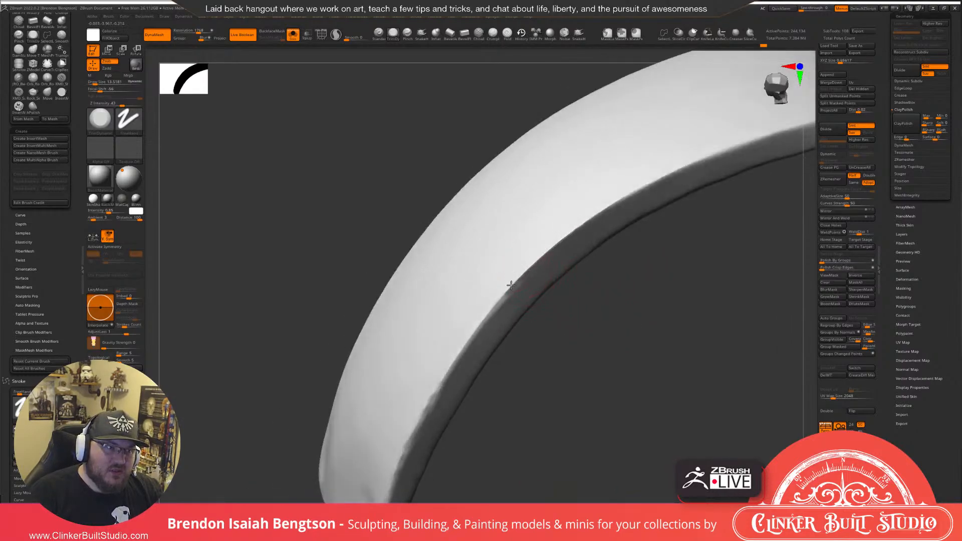
{"action": "mouse_move", "coordinate": [550, 252]}
{"action": "left_mouse_down"}
{"action": "mouse_move", "coordinate": [636, 193]}
{"action": "mouse_move", "coordinate": [612, 204]}
{"action": "mouse_move", "coordinate": [738, 148]}
{"action": "left_mouse_up"}
{"action": "left_click_drag", "start_coordinate": [673, 177], "coordinate": [599, 296]}
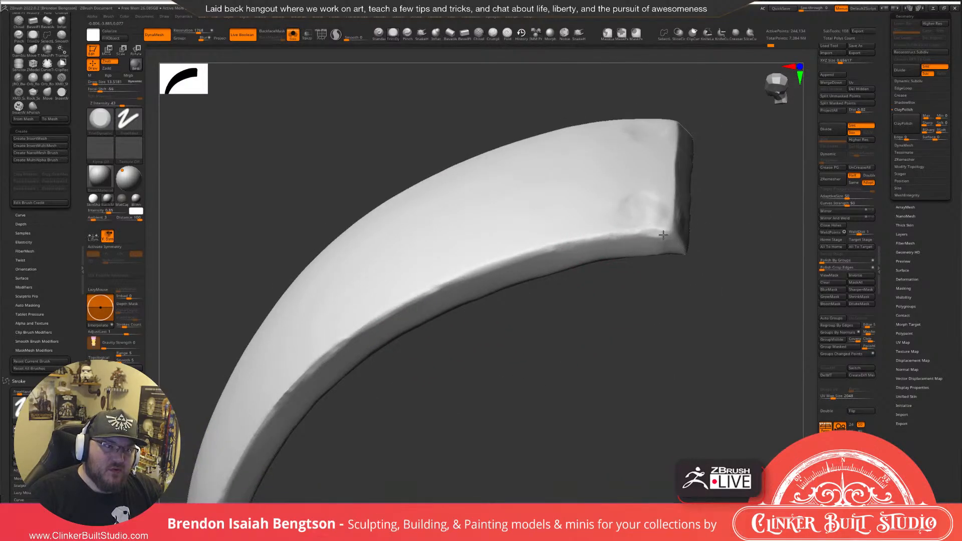
Trim worn chips into the same long edge of the head strip around its end corners.
{"action": "left_click_drag", "start_coordinate": [663, 234], "coordinate": [649, 238]}
{"action": "left_click_drag", "start_coordinate": [726, 121], "coordinate": [688, 162]}
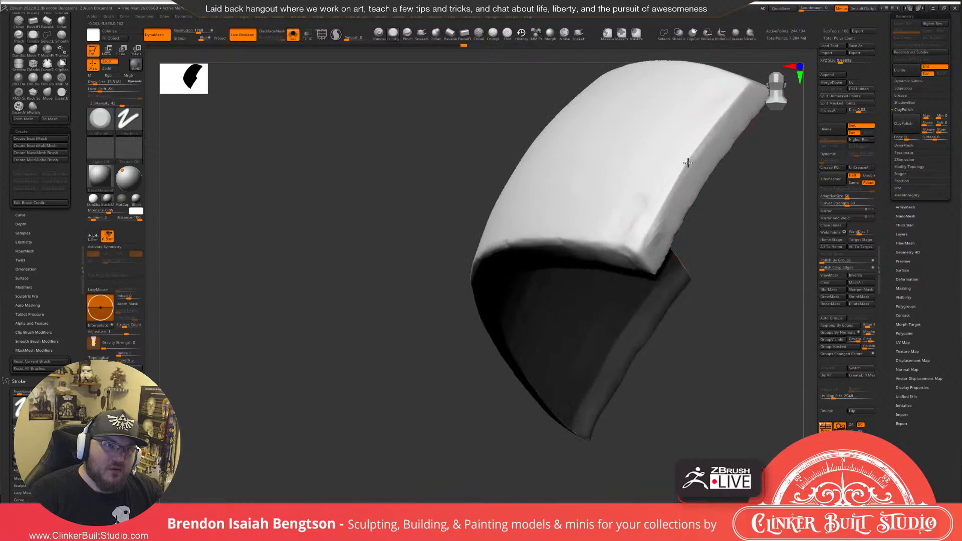
{"action": "left_click_drag", "start_coordinate": [659, 222], "coordinate": [652, 234]}
{"action": "left_click_drag", "start_coordinate": [681, 165], "coordinate": [655, 213]}
Trim worn chips along the head strip's opposite long edge, from one end corner to the other.
{"action": "mouse_move", "coordinate": [764, 207]}
{"action": "left_mouse_down", "text": "alt"}
{"action": "mouse_move", "coordinate": [624, 291]}
{"action": "mouse_move", "coordinate": [604, 173]}
{"action": "mouse_move", "coordinate": [641, 230]}
{"action": "mouse_move", "coordinate": [684, 218]}
{"action": "mouse_move", "coordinate": [660, 337]}
{"action": "mouse_move", "coordinate": [646, 331]}
{"action": "left_mouse_up", "text": "alt"}
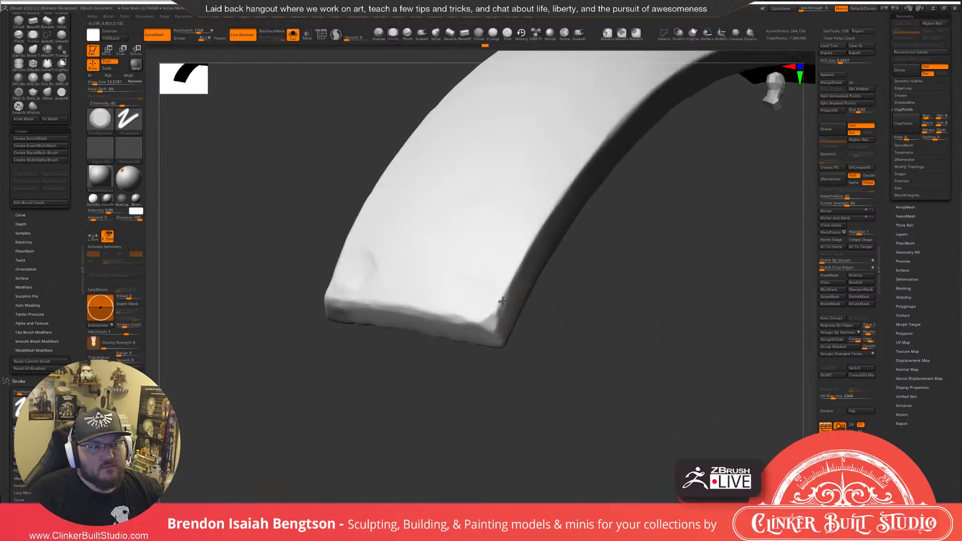
{"action": "mouse_move", "coordinate": [548, 219]}
{"action": "left_mouse_down"}
{"action": "mouse_move", "coordinate": [597, 152]}
{"action": "mouse_move", "coordinate": [524, 267]}
{"action": "left_mouse_up"}
{"action": "mouse_move", "coordinate": [625, 244]}
{"action": "left_mouse_down", "text": "alt"}
{"action": "mouse_move", "coordinate": [615, 350]}
{"action": "mouse_move", "coordinate": [581, 341]}
{"action": "left_mouse_up", "text": "alt"}
{"action": "mouse_move", "coordinate": [534, 280]}
{"action": "left_mouse_down"}
{"action": "mouse_move", "coordinate": [501, 318]}
{"action": "mouse_move", "coordinate": [629, 183]}
{"action": "mouse_move", "coordinate": [559, 248]}
{"action": "left_mouse_up"}
{"action": "left_click_drag", "start_coordinate": [790, 111], "coordinate": [468, 301]}
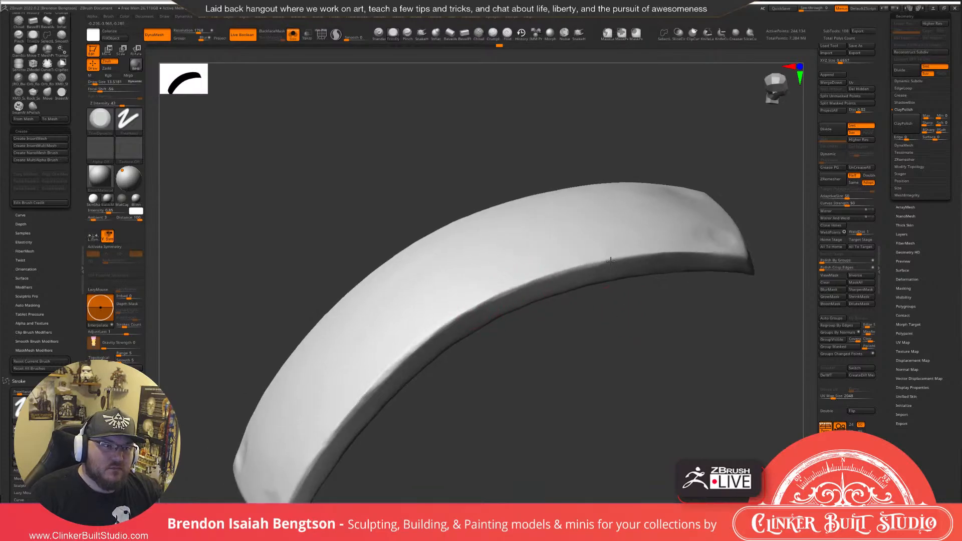
{"action": "left_click_drag", "start_coordinate": [610, 261], "coordinate": [632, 256]}
{"action": "left_click_drag", "start_coordinate": [632, 256], "coordinate": [543, 276]}
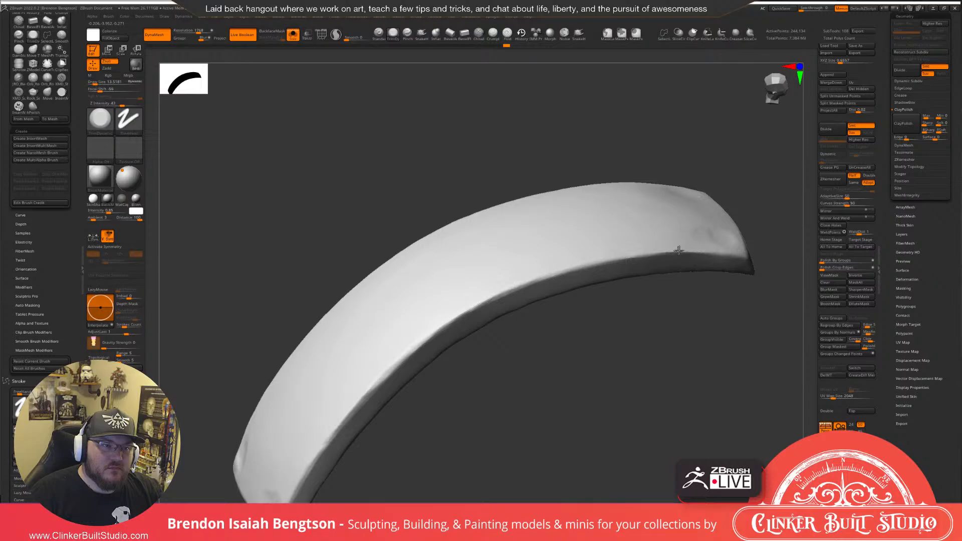
{"action": "left_click_drag", "start_coordinate": [679, 250], "coordinate": [703, 254]}
Isolate the barcode plate's bolts, mask all but one and split the unmasked bolt into its own subtool.
{"action": "mouse_move", "coordinate": [687, 373]}
{"action": "left_mouse_down", "text": "alt"}
{"action": "mouse_move", "coordinate": [690, 329]}
{"action": "mouse_move", "coordinate": [690, 345]}
{"action": "left_mouse_up", "text": "alt"}
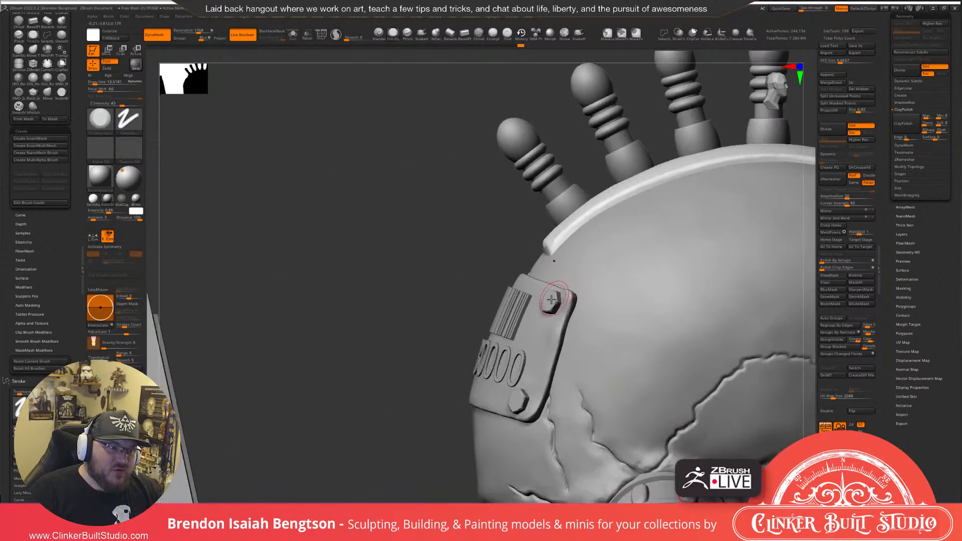
{"action": "left_click", "coordinate": [540, 275], "text": "alt"}
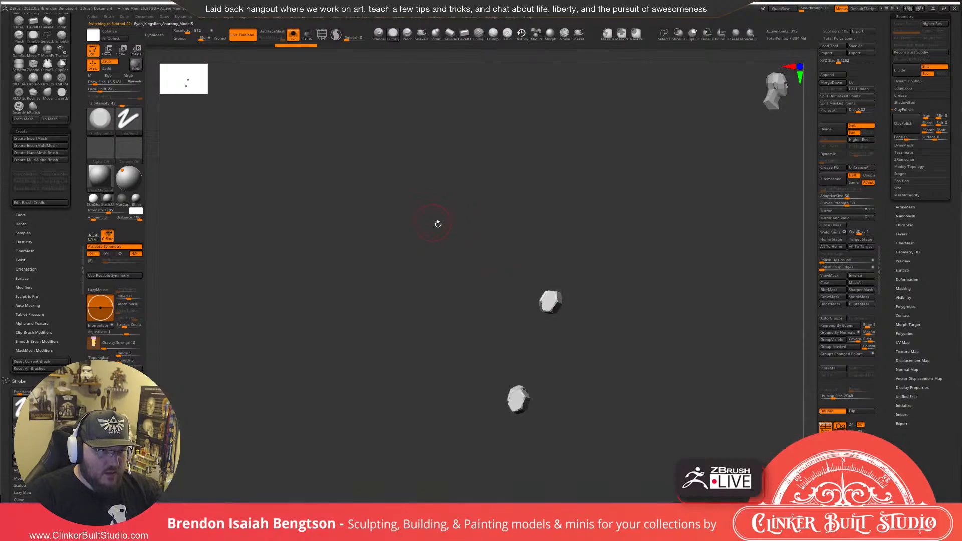
{"action": "key", "text": "shift+f"}
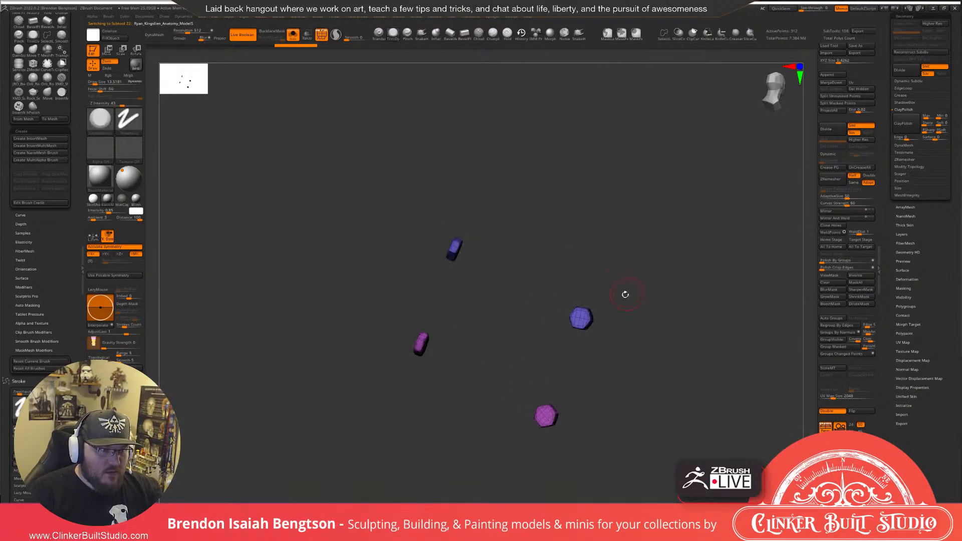
{"action": "mouse_move", "coordinate": [626, 270]}
{"action": "left_mouse_down", "text": "ctrl"}
{"action": "mouse_move", "coordinate": [575, 258]}
{"action": "mouse_move", "coordinate": [601, 362]}
{"action": "mouse_move", "coordinate": [644, 352]}
{"action": "mouse_move", "coordinate": [637, 345]}
{"action": "left_mouse_up", "text": "ctrl"}
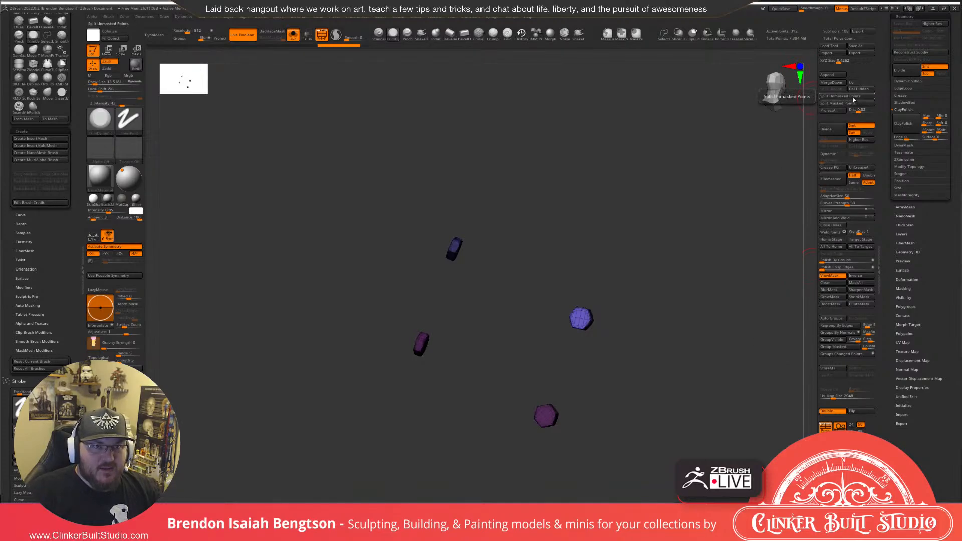
{"action": "left_click", "coordinate": [854, 99]}
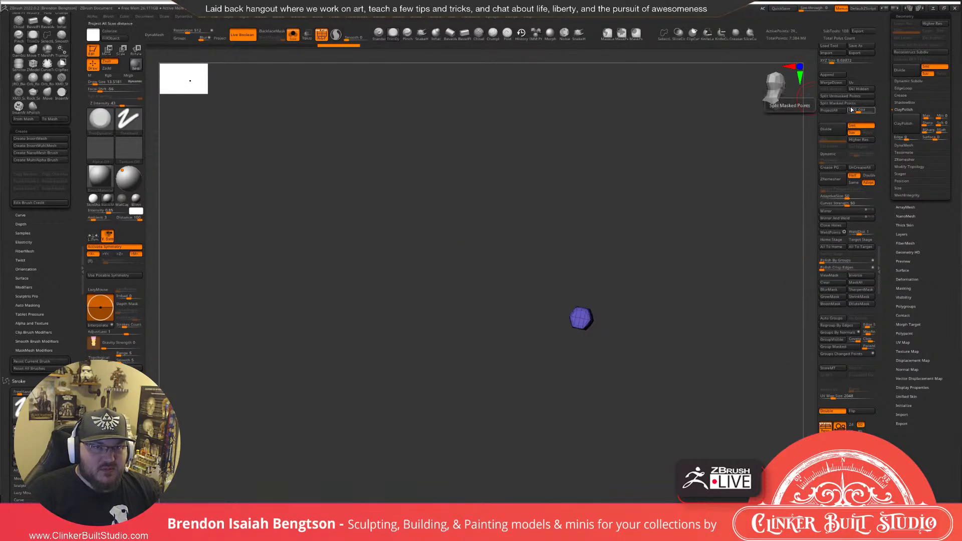
Undo the split and the mask on the original bolt set, and select the separated bolt subtool.
{"action": "key", "text": "ctrl+z"}
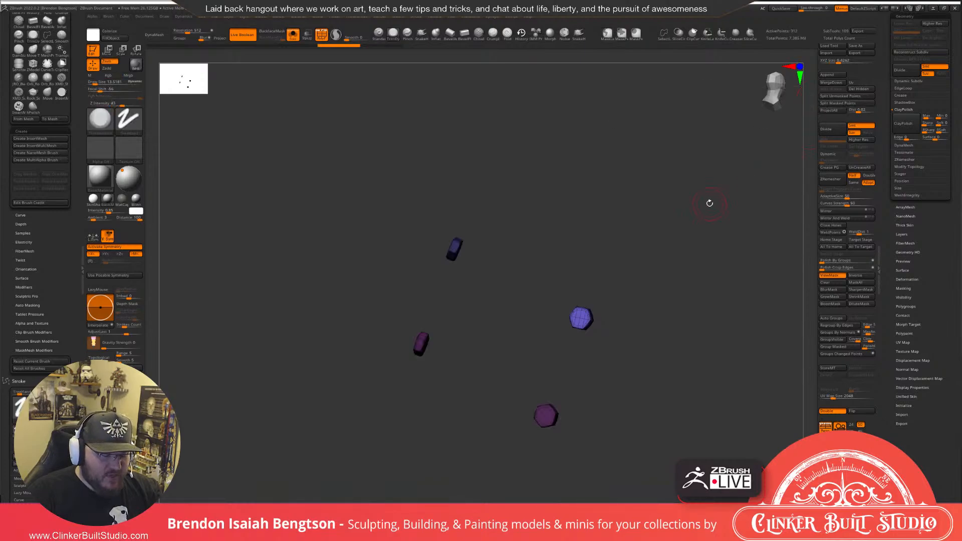
{"action": "left_click_drag", "start_coordinate": [709, 210], "coordinate": [707, 204]}
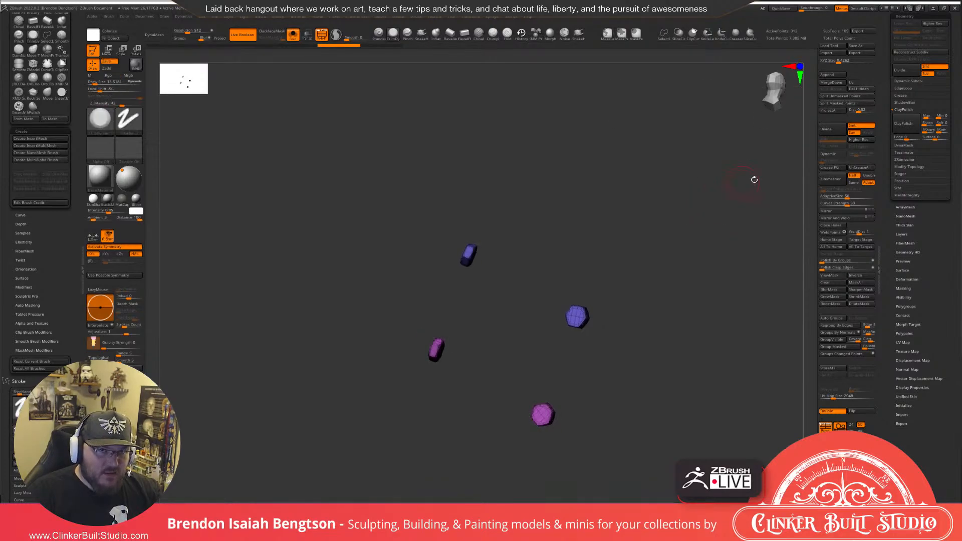
{"action": "key", "text": "ctrl+z"}
{"action": "key", "text": "ctrl+z"}
{"action": "key", "text": "ctrl+z"}
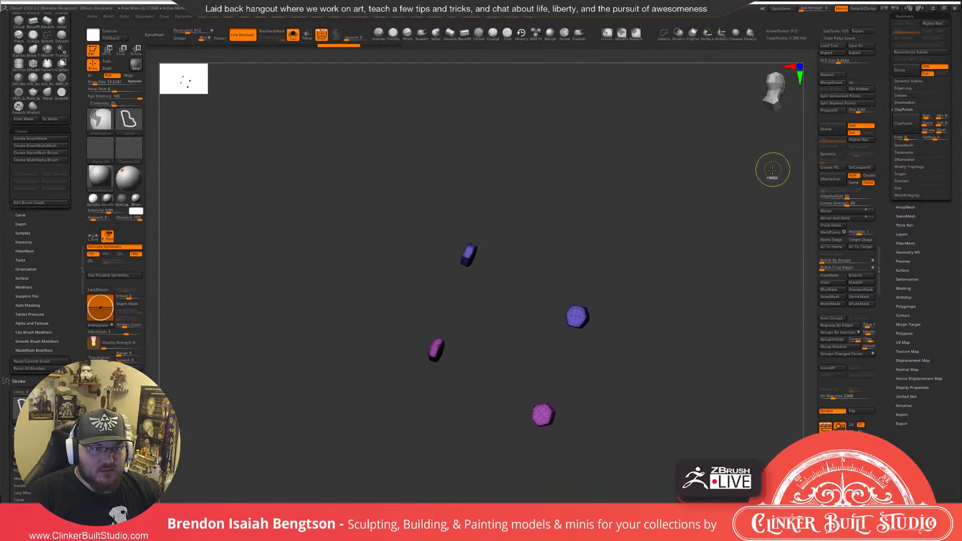
{"action": "key", "text": "Down"}
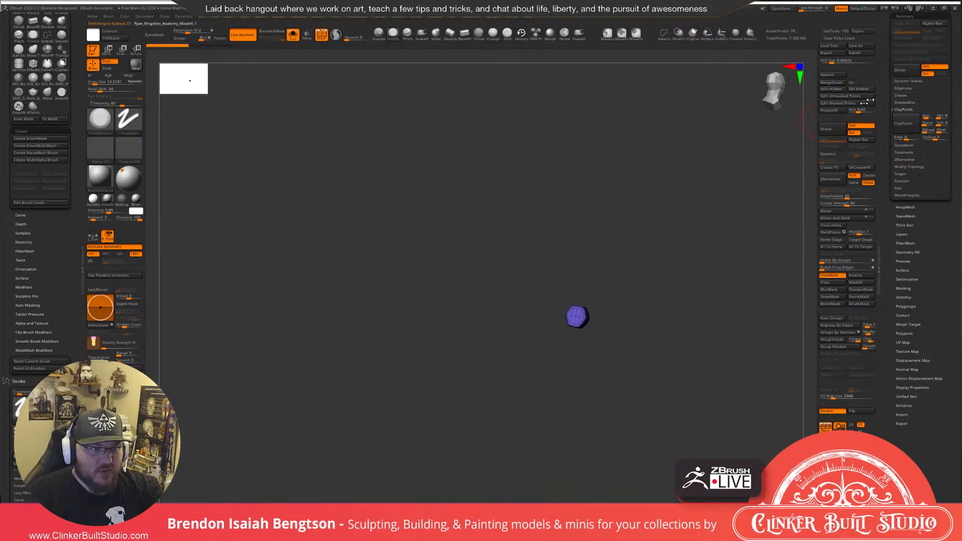
{"action": "mouse_move", "coordinate": [697, 228]}
{"action": "left_mouse_down", "text": "alt"}
{"action": "mouse_move", "coordinate": [700, 241]}
{"action": "mouse_move", "coordinate": [654, 237]}
{"action": "mouse_move", "coordinate": [701, 243]}
{"action": "left_mouse_up", "text": "alt"}
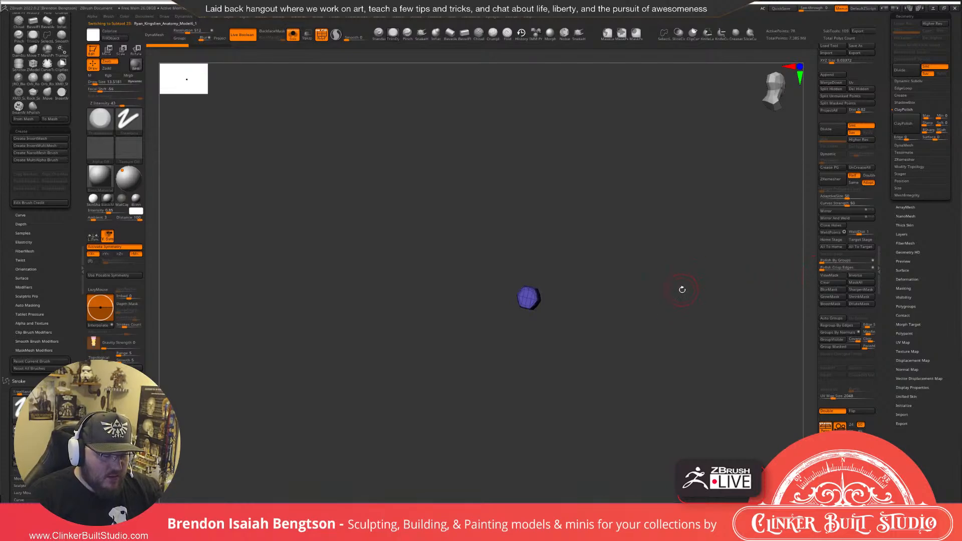
Show the whole skull again, turn symmetry off and centre the move gizmo on the separated bolt.
{"action": "key", "text": "w"}
{"action": "key", "text": "alt+s"}
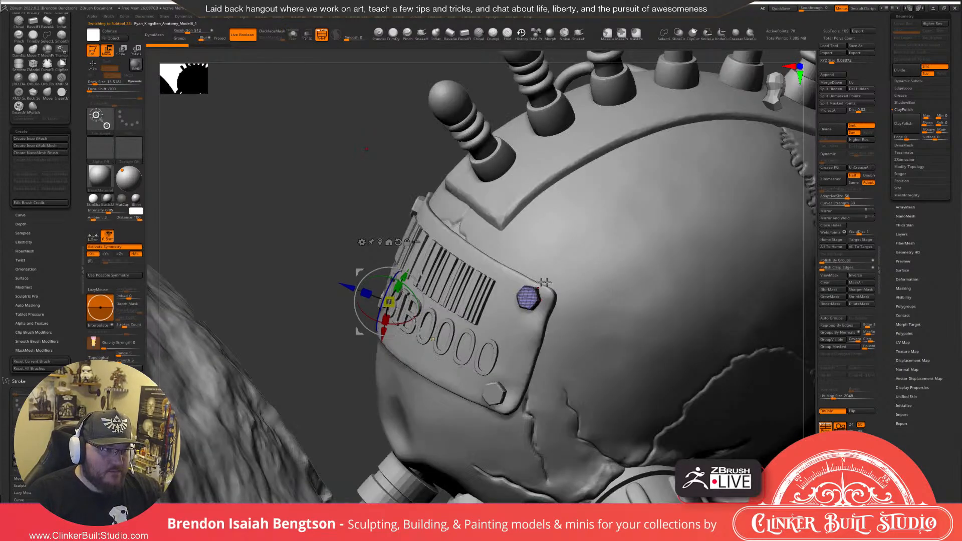
{"action": "key", "text": "x"}
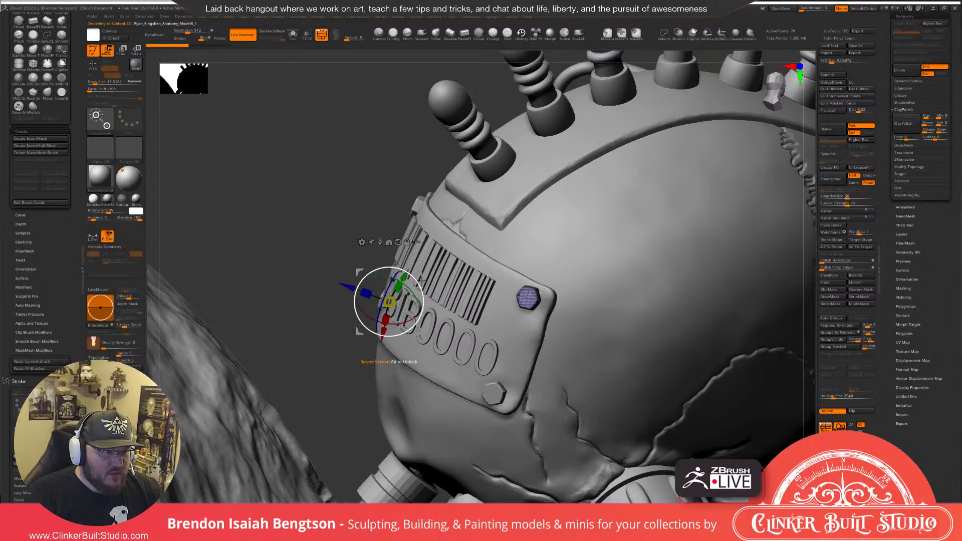
{"action": "left_click", "coordinate": [529, 298]}
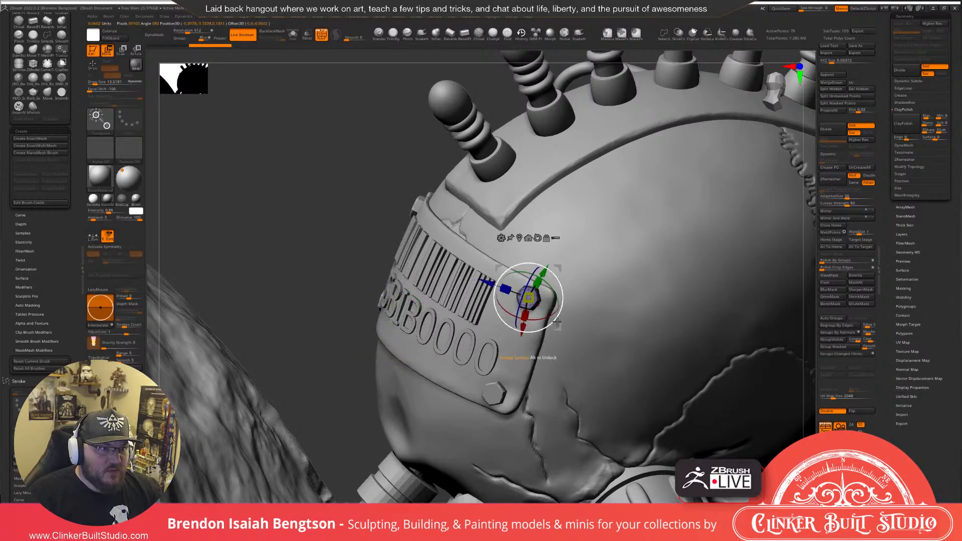
{"action": "right_click_drag", "start_coordinate": [566, 338], "coordinate": [585, 396], "text": "alt"}
{"action": "left_click", "coordinate": [516, 288], "text": "alt"}
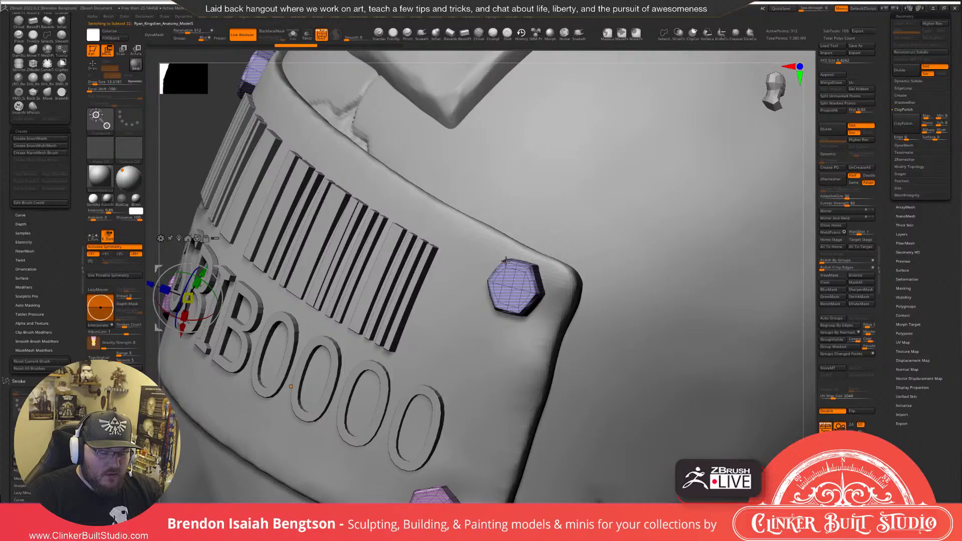
{"action": "left_click", "coordinate": [531, 268], "text": "alt"}
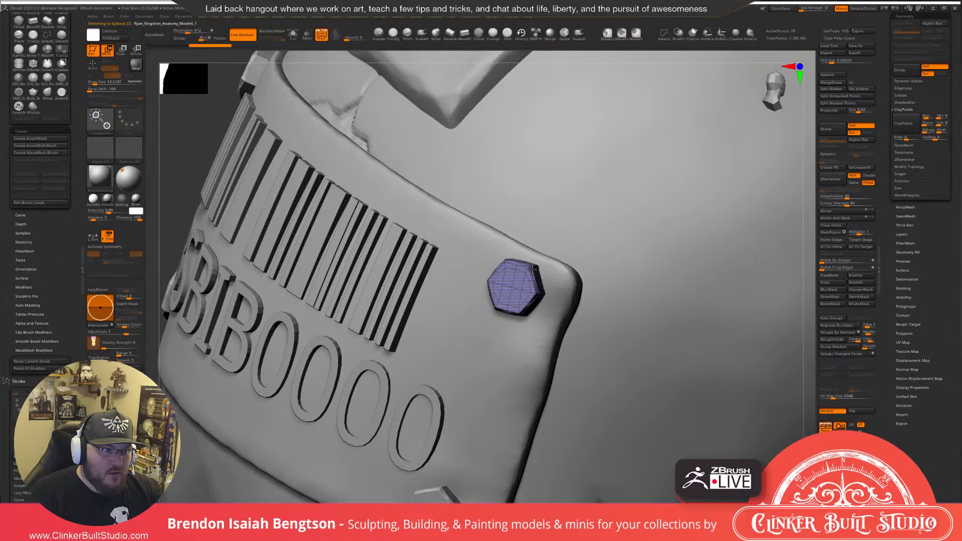
{"action": "left_click", "coordinate": [509, 278], "text": "alt"}
{"action": "key", "text": "ctrl+z"}
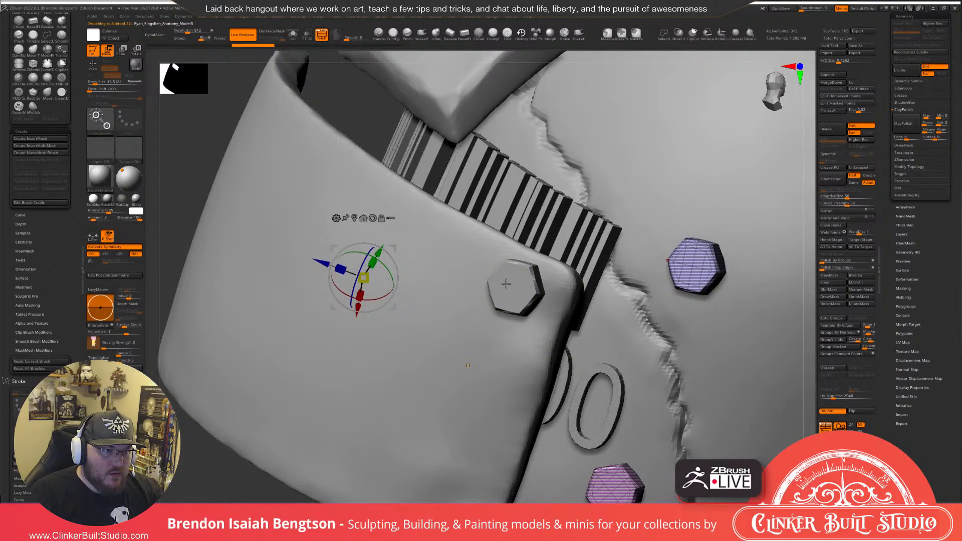
{"action": "key", "text": "ctrl+shift+z"}
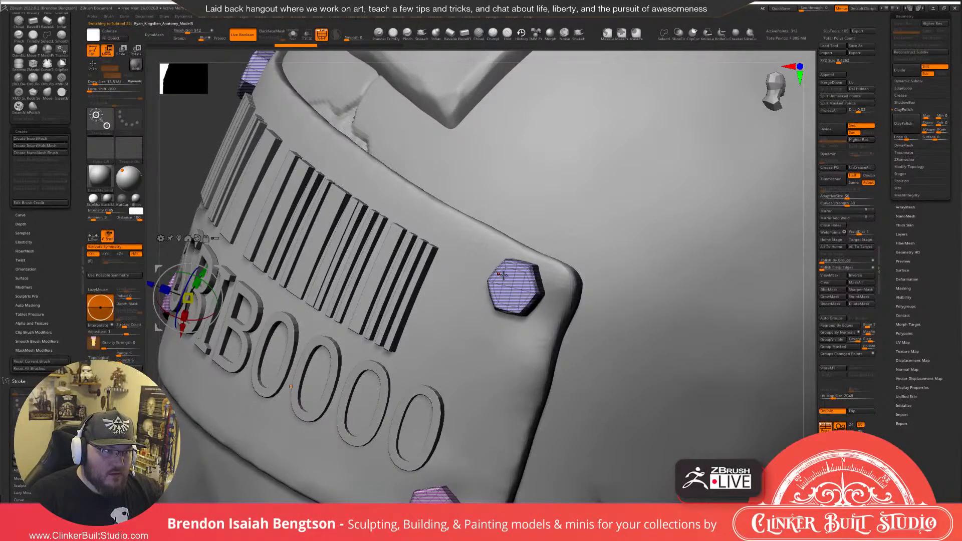
{"action": "left_click", "coordinate": [516, 283], "text": "alt"}
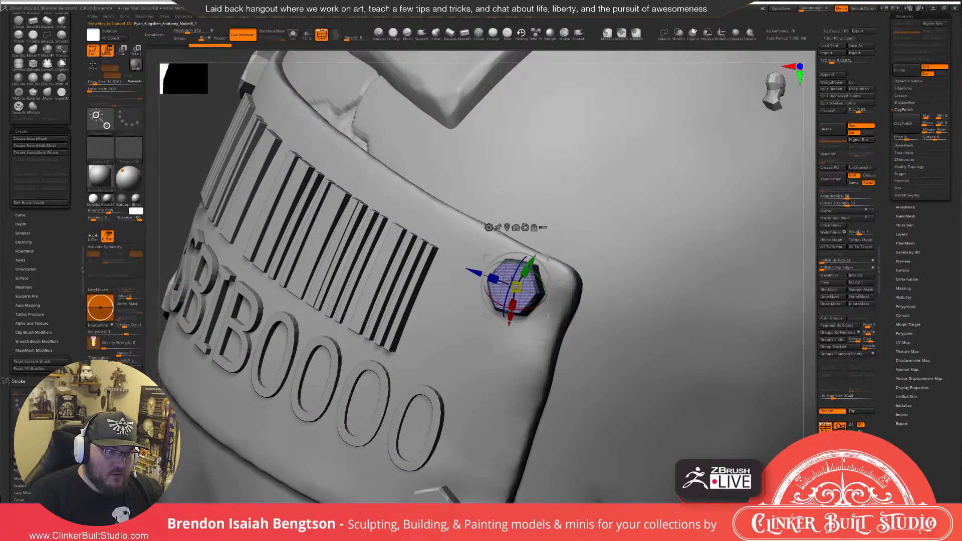
Move the separated bolt from the barcode plate up onto the end of the head strip.
{"action": "right_click_drag", "start_coordinate": [597, 308], "coordinate": [564, 261], "text": "ctrl"}
{"action": "left_click_drag", "start_coordinate": [564, 261], "coordinate": [482, 154]}
{"action": "right_click_drag", "start_coordinate": [484, 165], "coordinate": [540, 294], "text": "alt"}
Realign the gizmo to the bolt, then position, tilt and scale it to sit on the head strip's end corner.
{"action": "left_click", "coordinate": [471, 195], "text": "alt"}
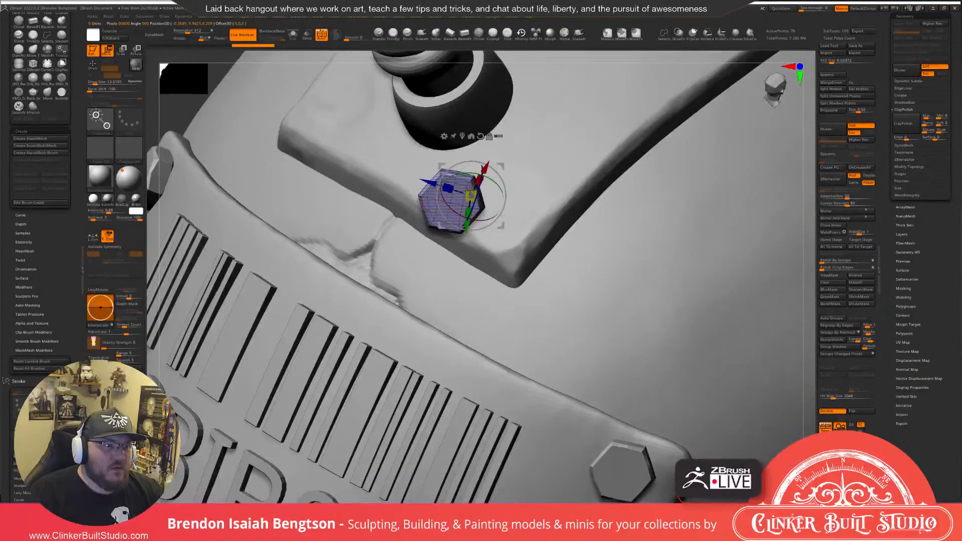
{"action": "left_click", "coordinate": [470, 197], "text": "alt"}
{"action": "left_click", "coordinate": [451, 183], "text": "alt"}
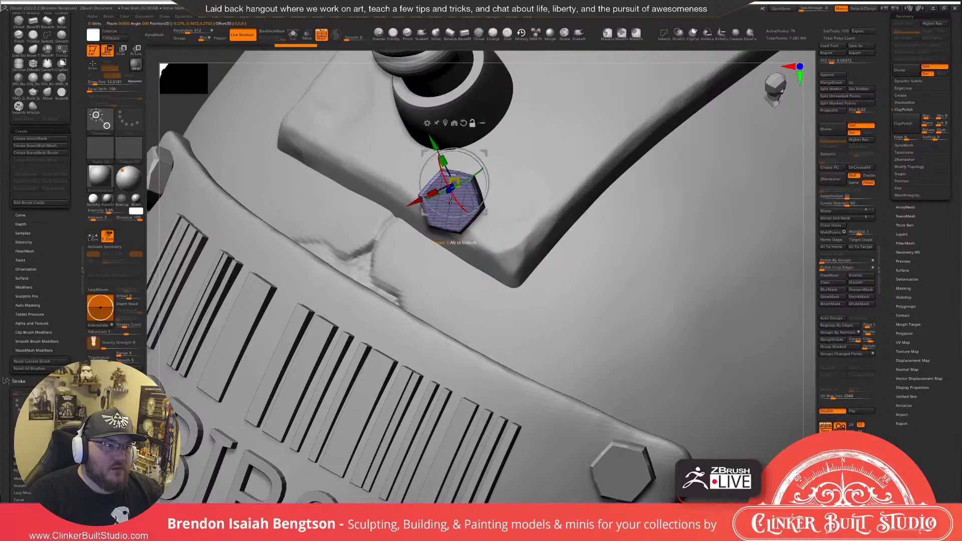
{"action": "left_click", "coordinate": [450, 202], "text": "alt"}
{"action": "right_click_drag", "start_coordinate": [517, 183], "coordinate": [508, 232]}
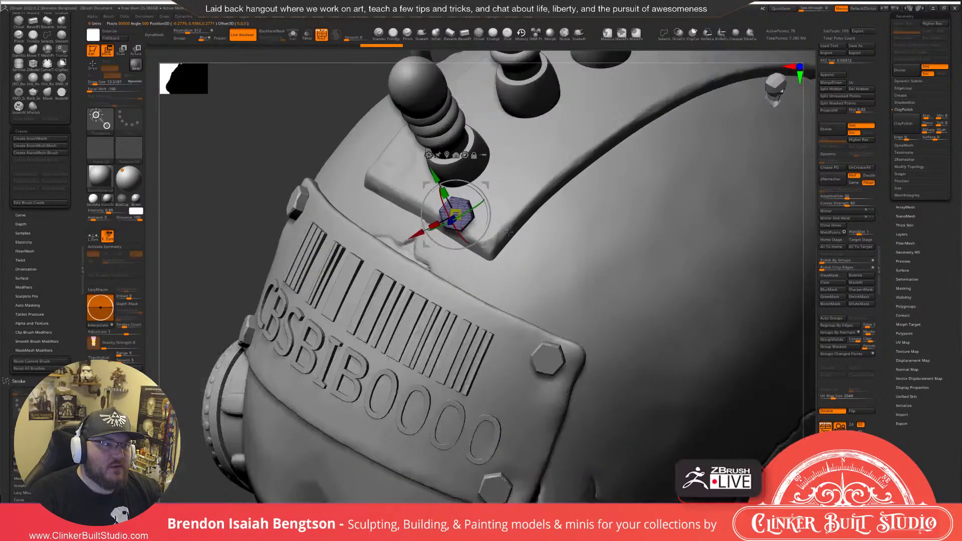
{"action": "right_click_drag", "start_coordinate": [509, 232], "coordinate": [580, 298]}
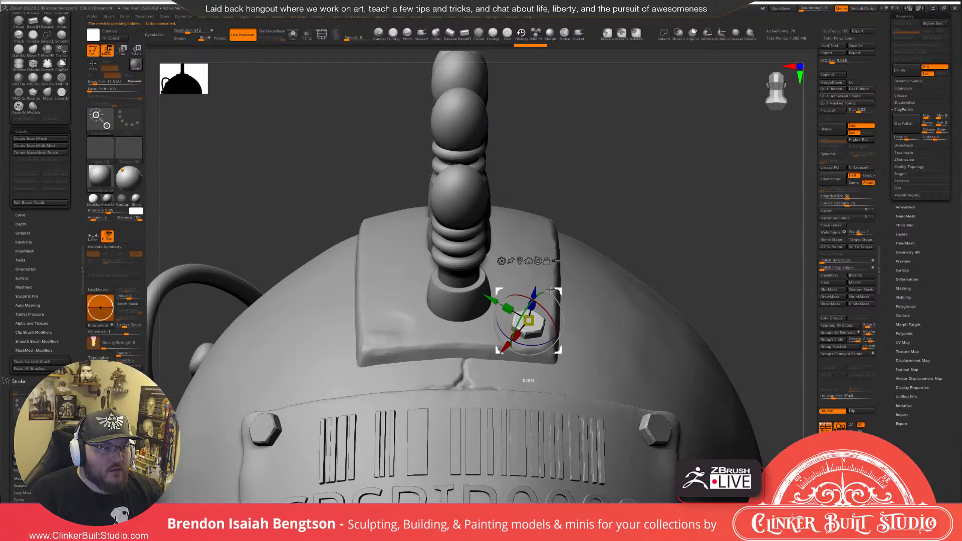
{"action": "left_click_drag", "start_coordinate": [550, 290], "coordinate": [547, 291]}
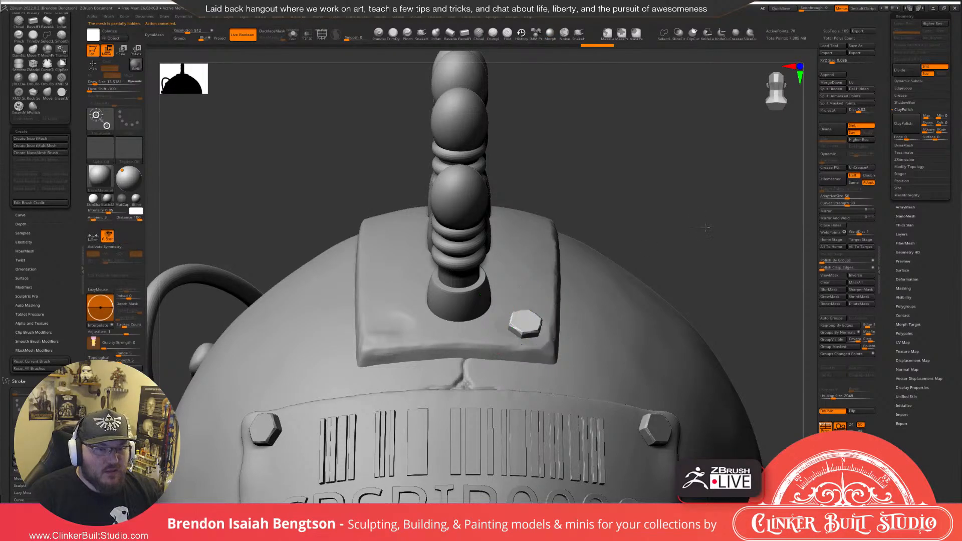
{"action": "right_click_drag", "start_coordinate": [690, 231], "coordinate": [712, 150]}
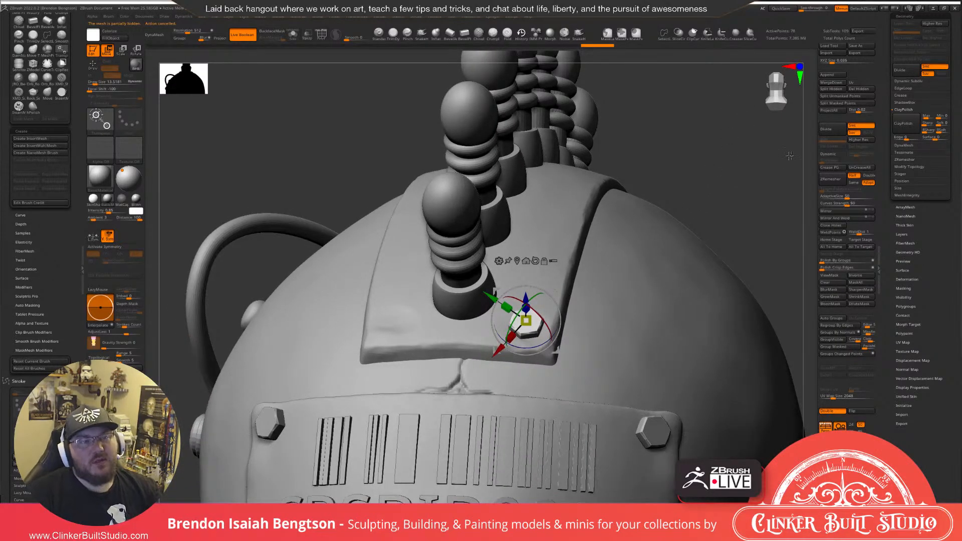
Duplicate the placed corner bolt as a new subtool.
{"action": "left_click_drag", "start_coordinate": [885, 83], "coordinate": [883, 155]}
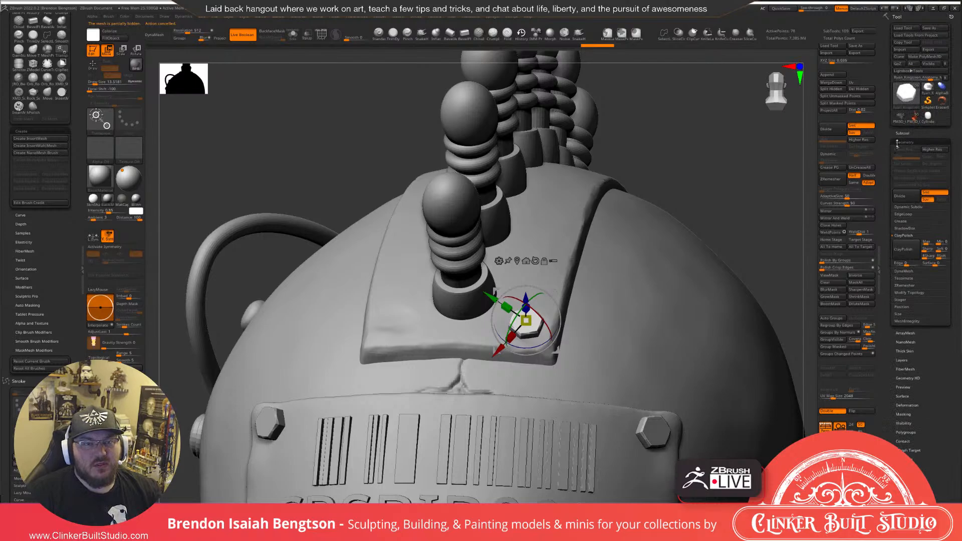
{"action": "left_click", "coordinate": [898, 136]}
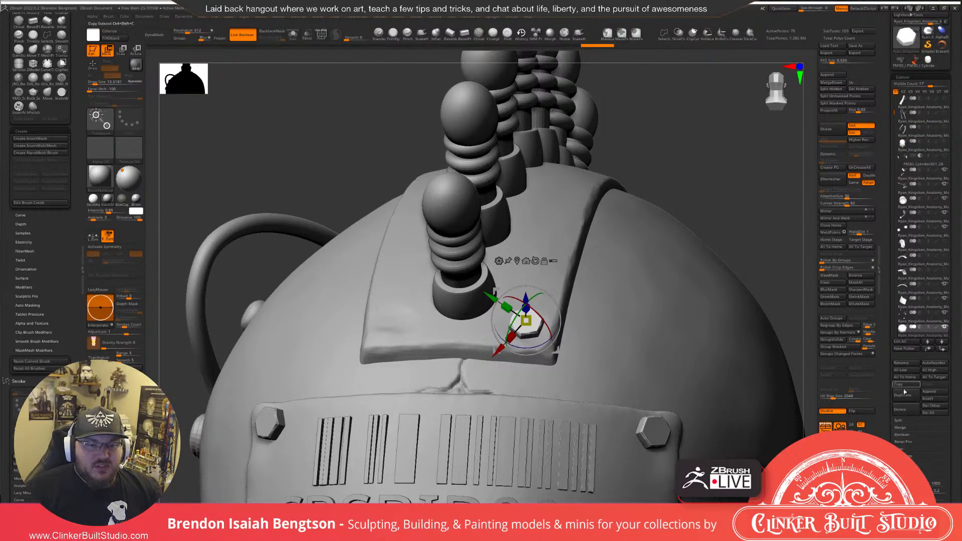
{"action": "left_click", "coordinate": [909, 395]}
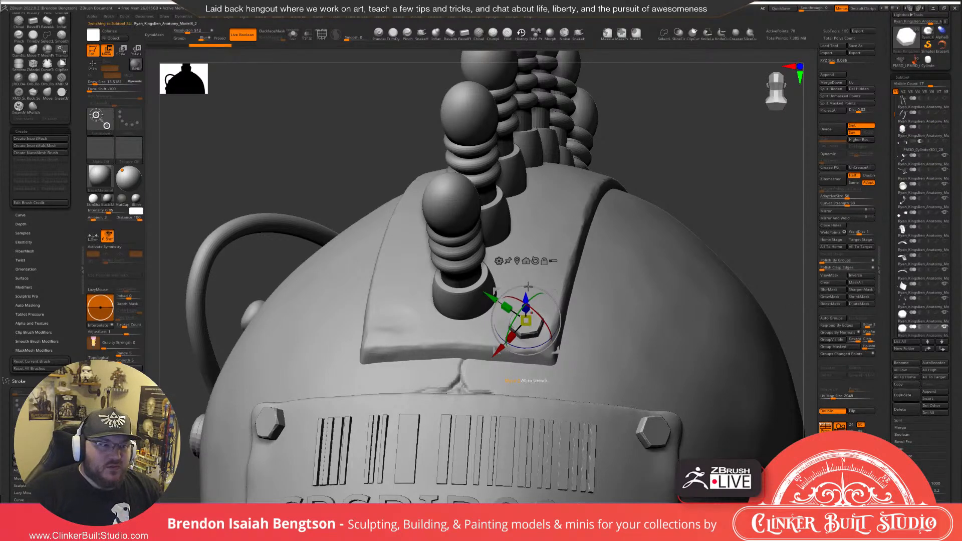
Move the duplicated bolt across to the opposite corner on the barcode-plate end of the head strip and tilt it flush with the surface.
{"action": "left_click_drag", "start_coordinate": [730, 159], "coordinate": [766, 146]}
{"action": "left_click_drag", "start_coordinate": [556, 290], "coordinate": [388, 290]}
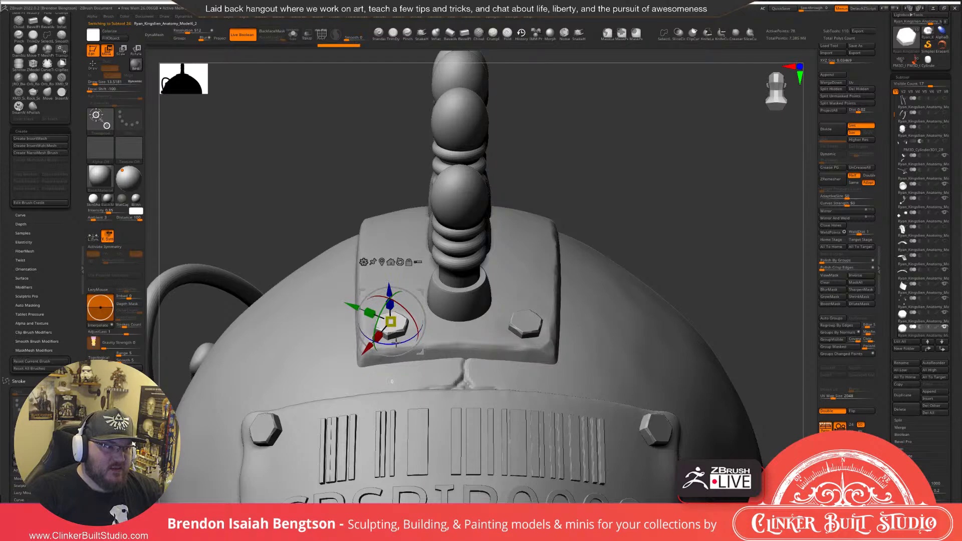
{"action": "left_click_drag", "start_coordinate": [395, 344], "coordinate": [395, 296]}
{"action": "left_click_drag", "start_coordinate": [408, 340], "coordinate": [406, 327]}
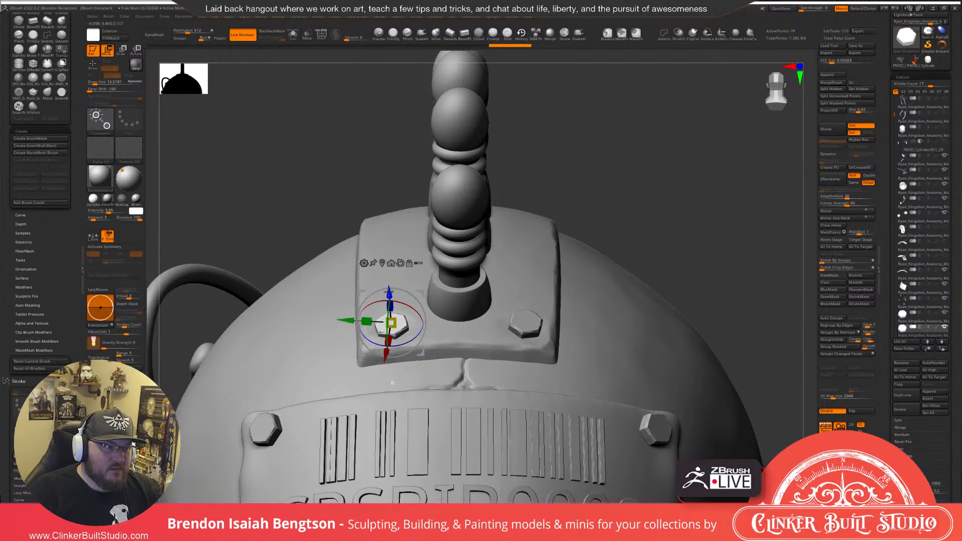
{"action": "left_click_drag", "start_coordinate": [393, 383], "coordinate": [391, 380]}
Assign a single polygroup to the second corner bolt and try to close the holes in its mesh.
{"action": "left_click_drag", "start_coordinate": [691, 150], "coordinate": [678, 230]}
{"action": "left_click_drag", "start_coordinate": [533, 260], "coordinate": [728, 259]}
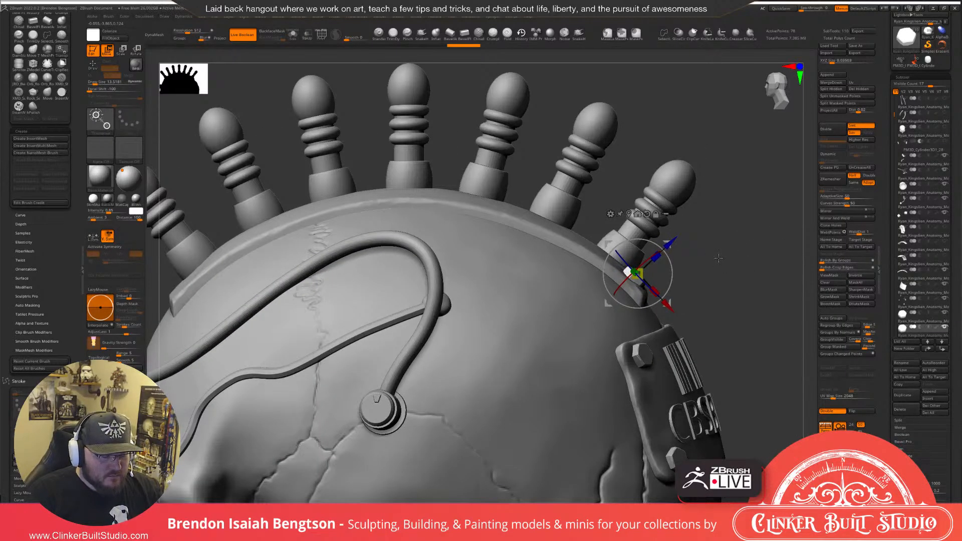
{"action": "key", "text": "shift+f"}
{"action": "left_click_drag", "start_coordinate": [726, 261], "coordinate": [717, 252]}
{"action": "key", "text": "ctrl+w"}
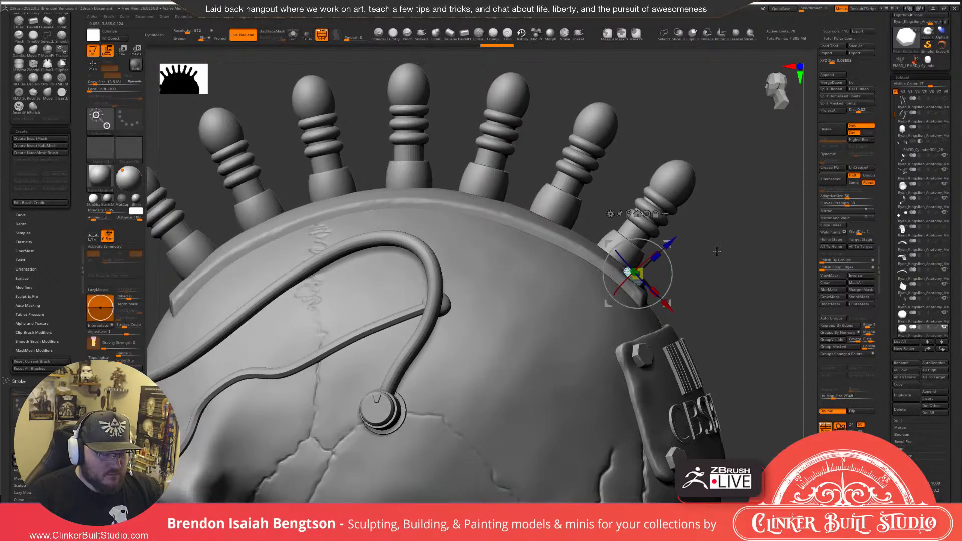
{"action": "key", "text": "q"}
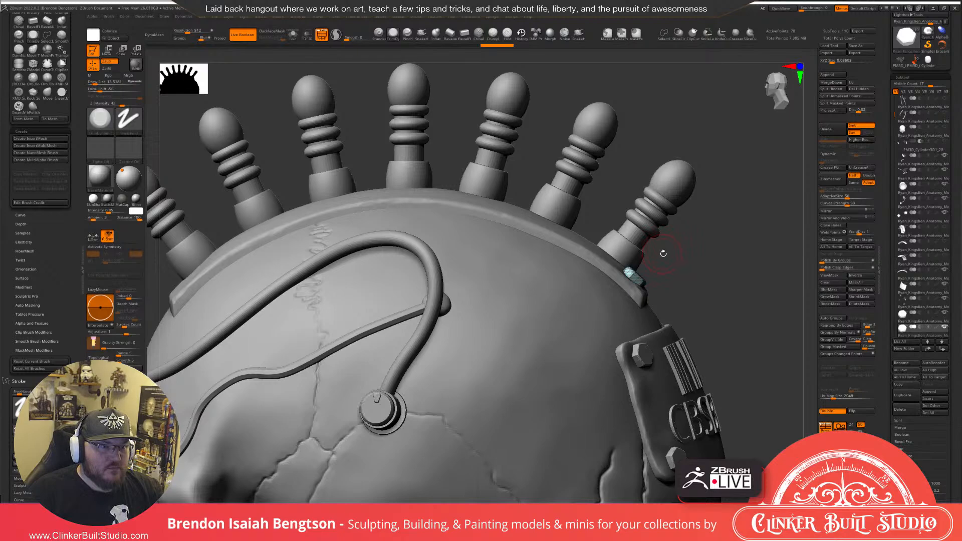
{"action": "key", "text": "w"}
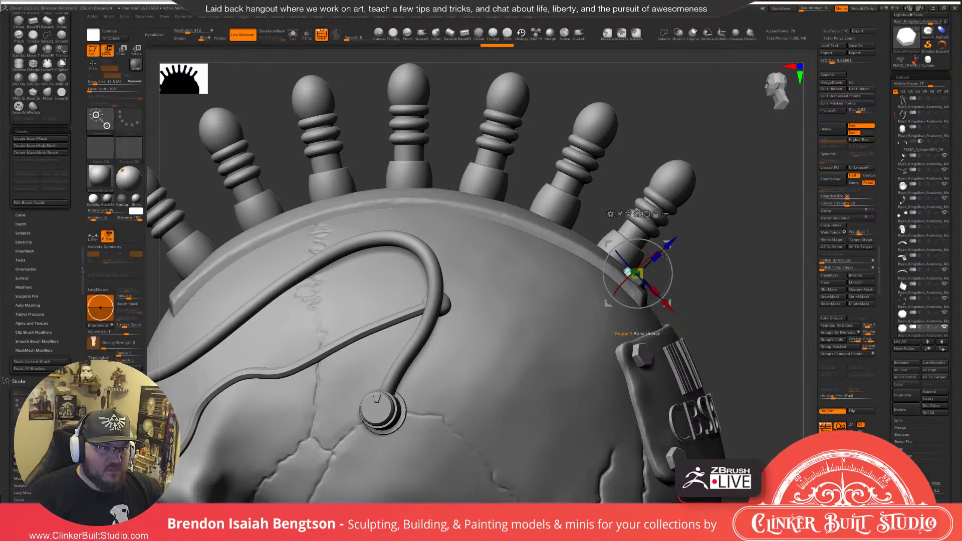
{"action": "right_click_drag", "start_coordinate": [664, 256], "coordinate": [715, 241], "text": "alt"}
{"action": "left_click", "coordinate": [845, 227]}
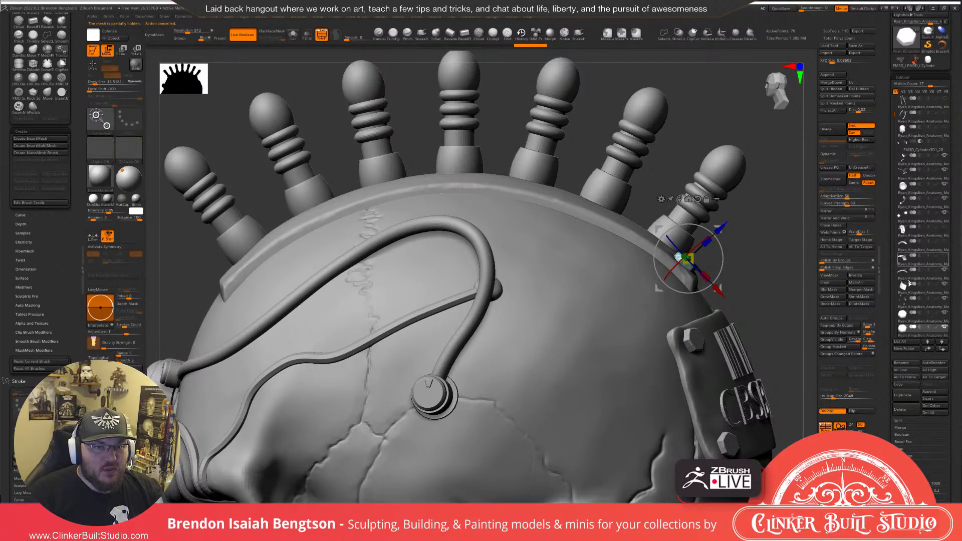
Duplicate the corner bolt, move it to the forehead end of the head strip, and rotate and seat it on one corner.
{"action": "left_click", "coordinate": [906, 395]}
{"action": "left_click_drag", "start_coordinate": [683, 281], "coordinate": [269, 293]}
{"action": "left_click_drag", "start_coordinate": [248, 231], "coordinate": [208, 249]}
{"action": "right_click_drag", "start_coordinate": [237, 274], "coordinate": [331, 271]}
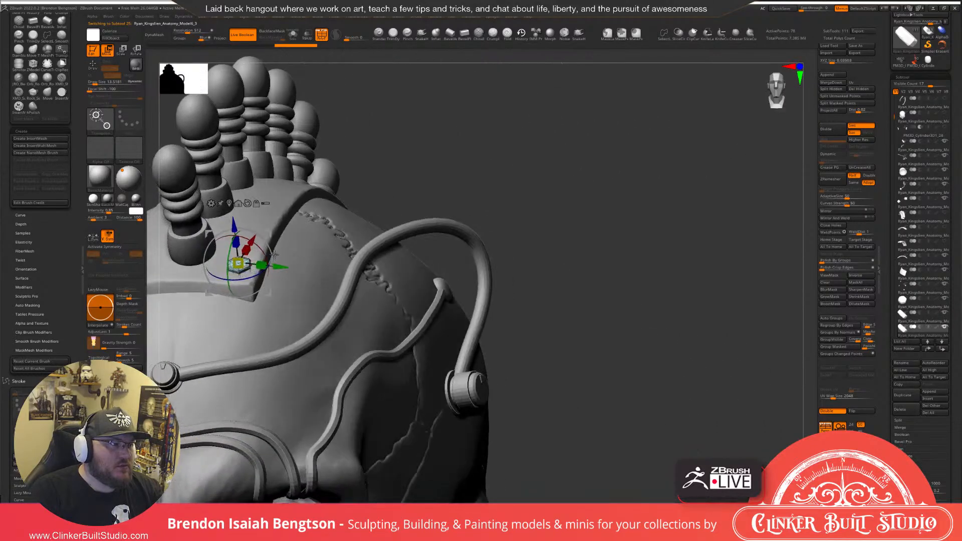
{"action": "left_click_drag", "start_coordinate": [232, 225], "coordinate": [232, 222]}
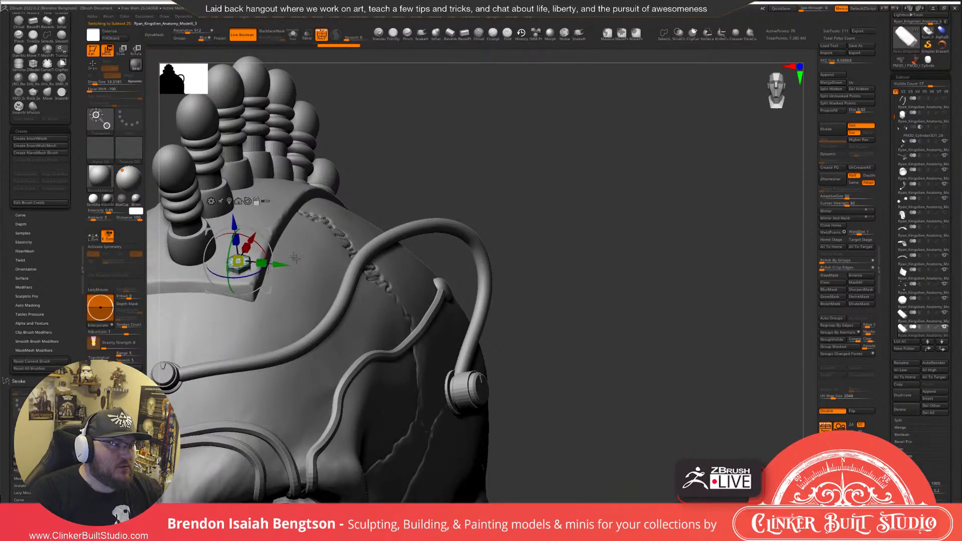
{"action": "right_click_drag", "start_coordinate": [328, 281], "coordinate": [608, 319], "text": "alt"}
{"action": "left_click_drag", "start_coordinate": [478, 216], "coordinate": [478, 219]}
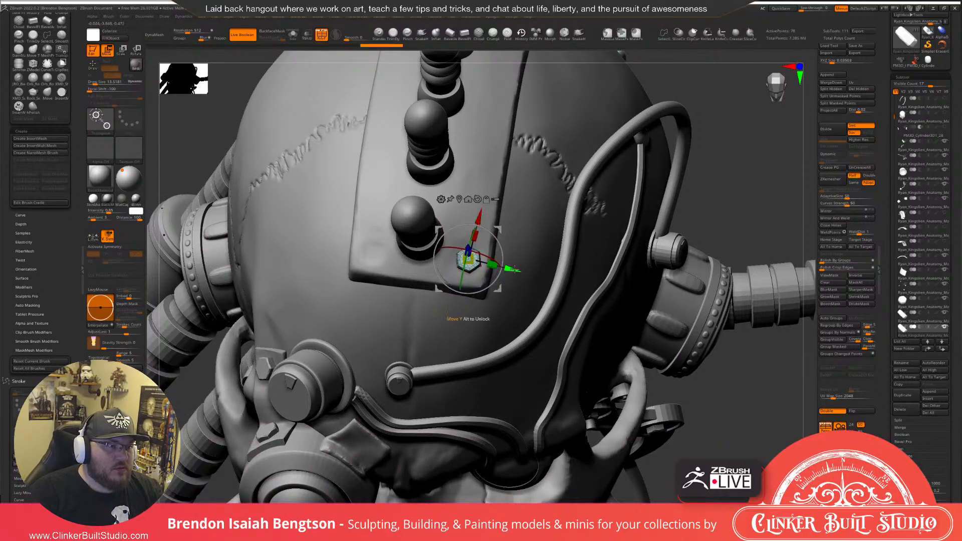
Duplicate the forehead-end bolt and place the copy on the strip's opposite front corner, rotated to match the surface.
{"action": "left_click_drag", "start_coordinate": [513, 269], "coordinate": [392, 270]}
{"action": "left_click", "coordinate": [903, 394]}
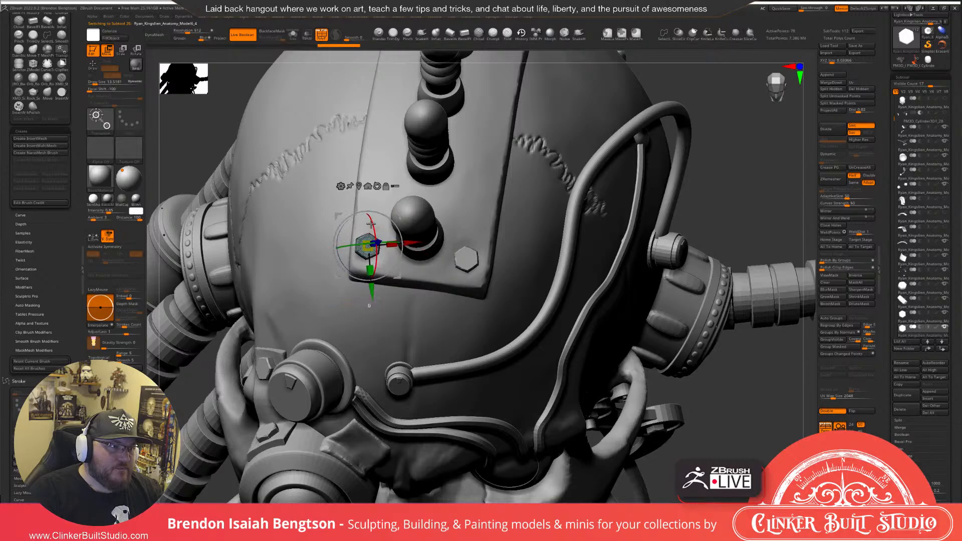
{"action": "left_click_drag", "start_coordinate": [371, 223], "coordinate": [398, 279]}
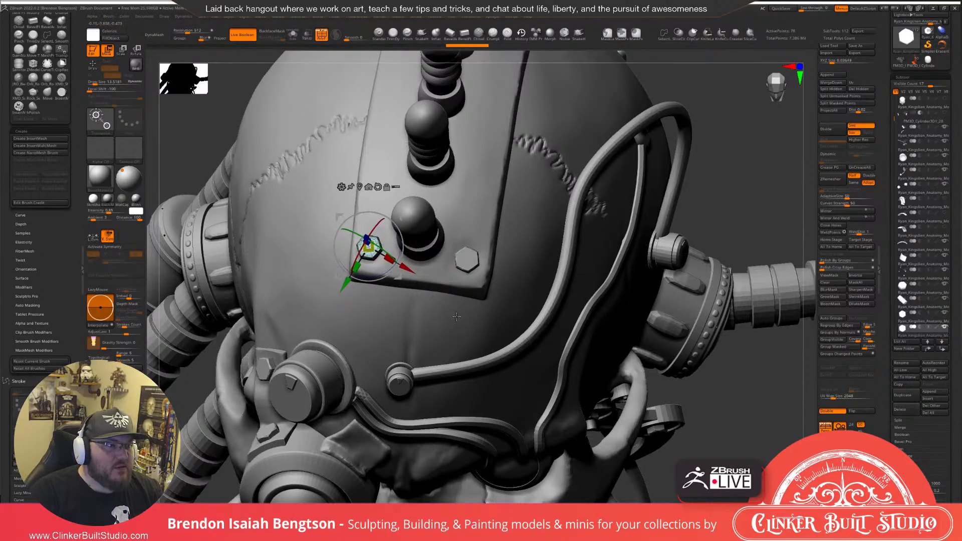
{"action": "right_click_drag", "start_coordinate": [459, 322], "coordinate": [418, 218], "text": "ctrl"}
{"action": "left_click_drag", "start_coordinate": [353, 217], "coordinate": [372, 211]}
{"action": "right_click_drag", "start_coordinate": [485, 201], "coordinate": [631, 174]}
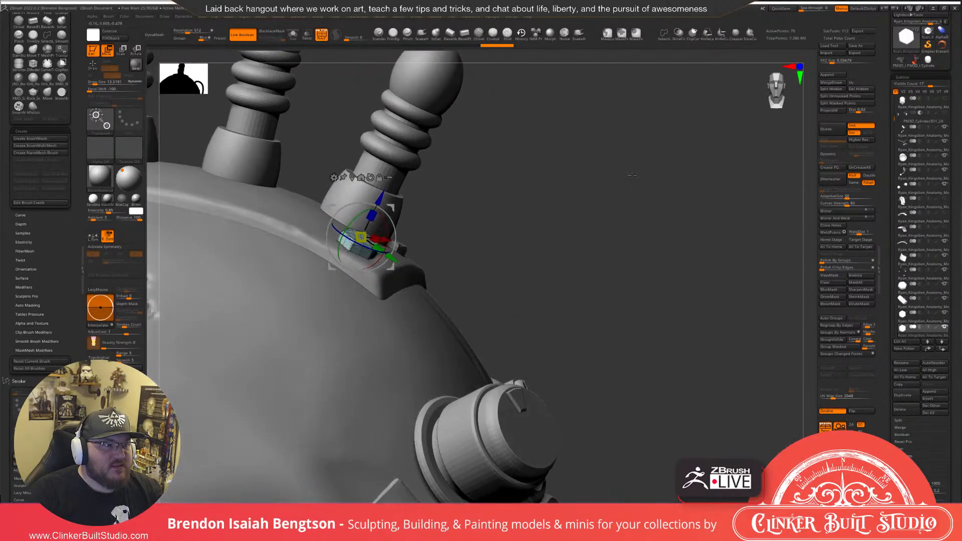
Isolate the corner bolts and delete the hidden geometry from each of the four bolt subtools.
{"action": "right_click_drag", "start_coordinate": [467, 223], "coordinate": [488, 161], "text": "ctrl"}
{"action": "right_click_drag", "start_coordinate": [521, 178], "coordinate": [652, 250]}
{"action": "left_click", "coordinate": [909, 283]}
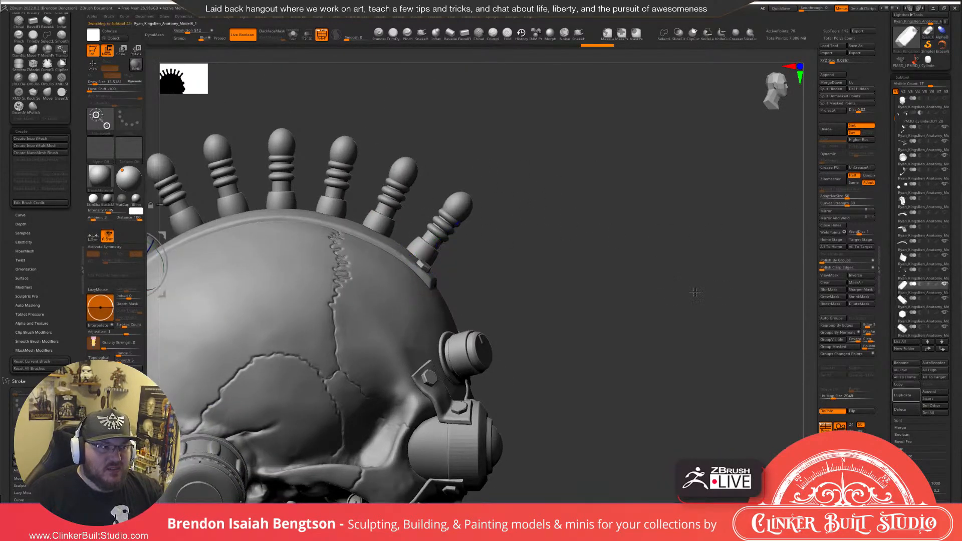
{"action": "left_click", "coordinate": [831, 82]}
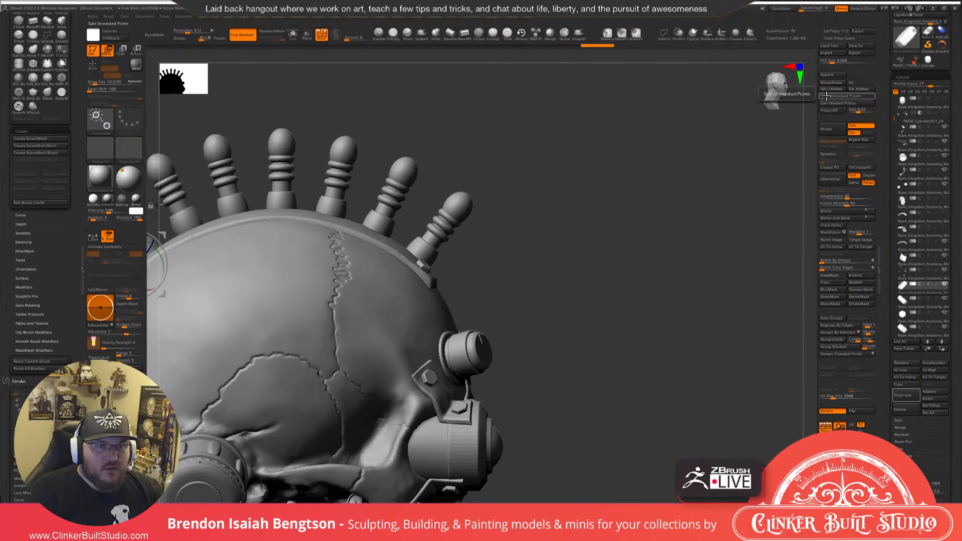
{"action": "left_click", "coordinate": [826, 96]}
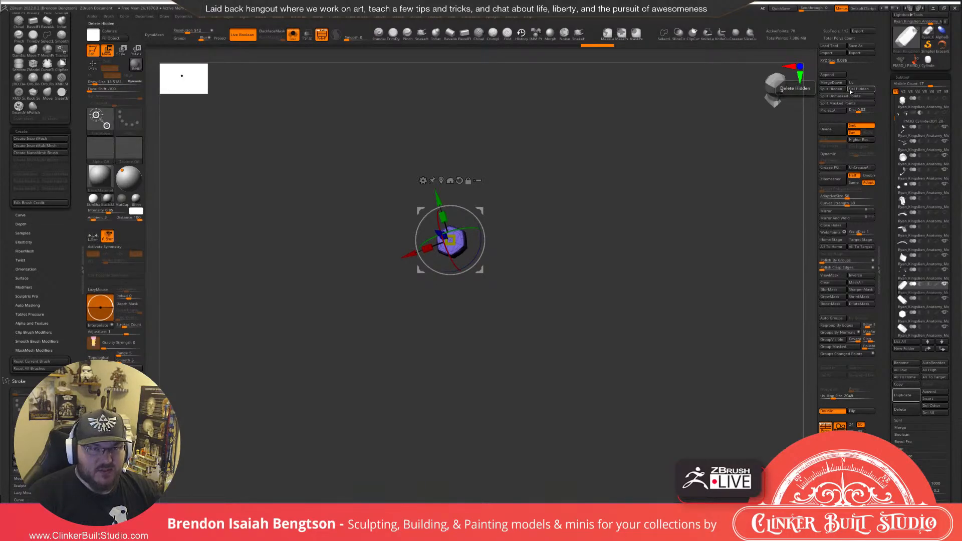
{"action": "left_click", "coordinate": [857, 89]}
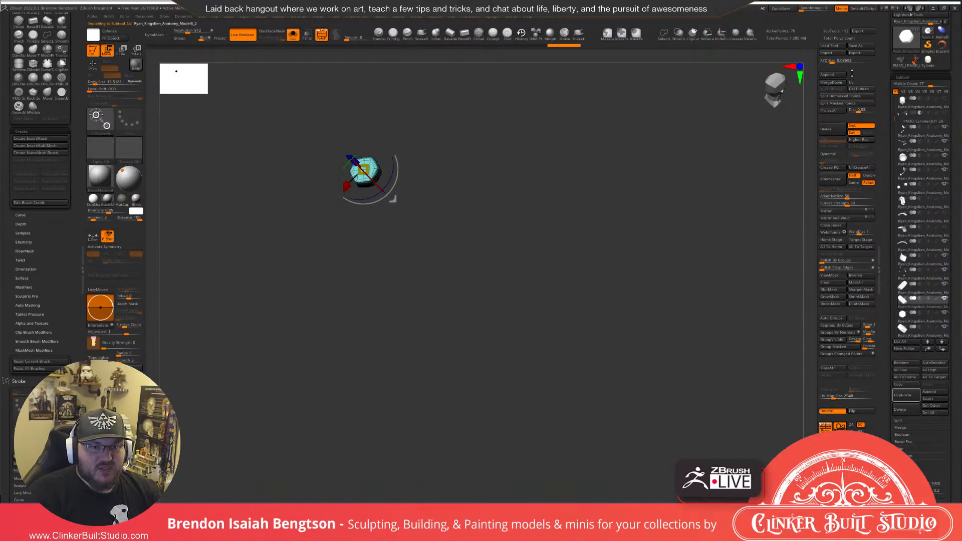
{"action": "key", "text": "Down"}
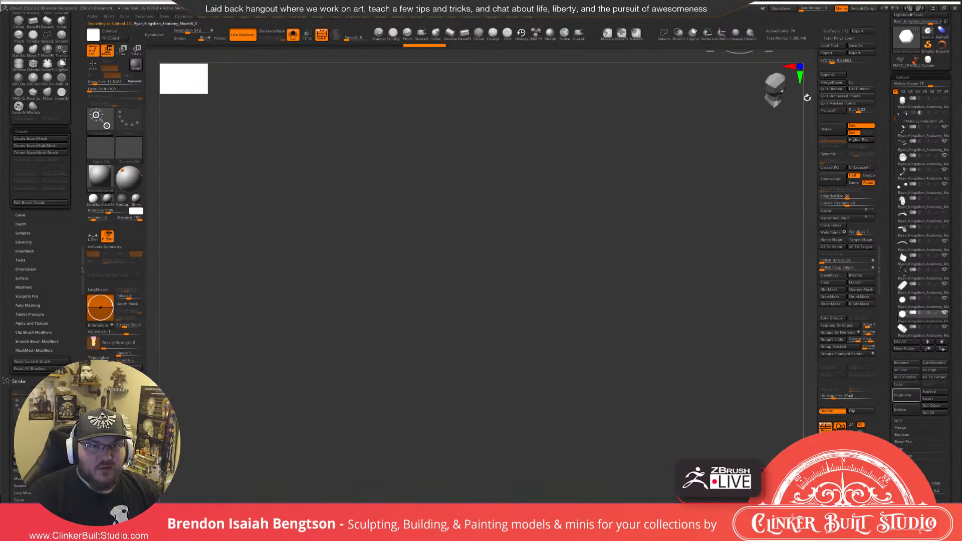
{"action": "key", "text": "Down"}
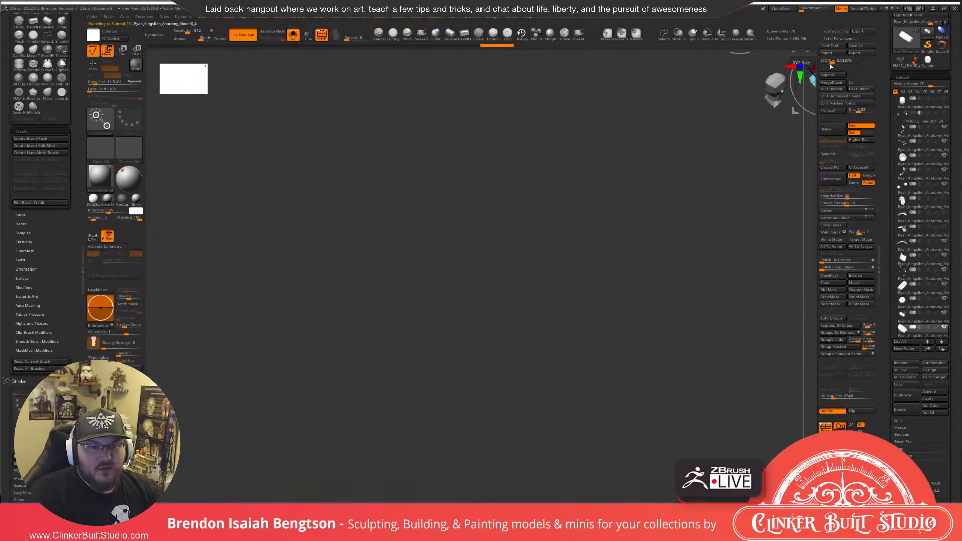
{"action": "key", "text": "Down"}
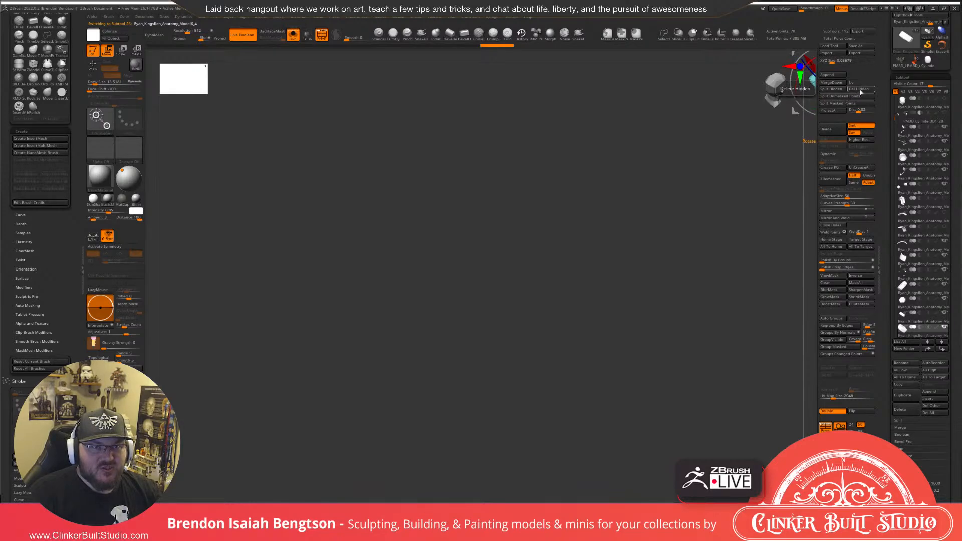
{"action": "left_click", "coordinate": [860, 90]}
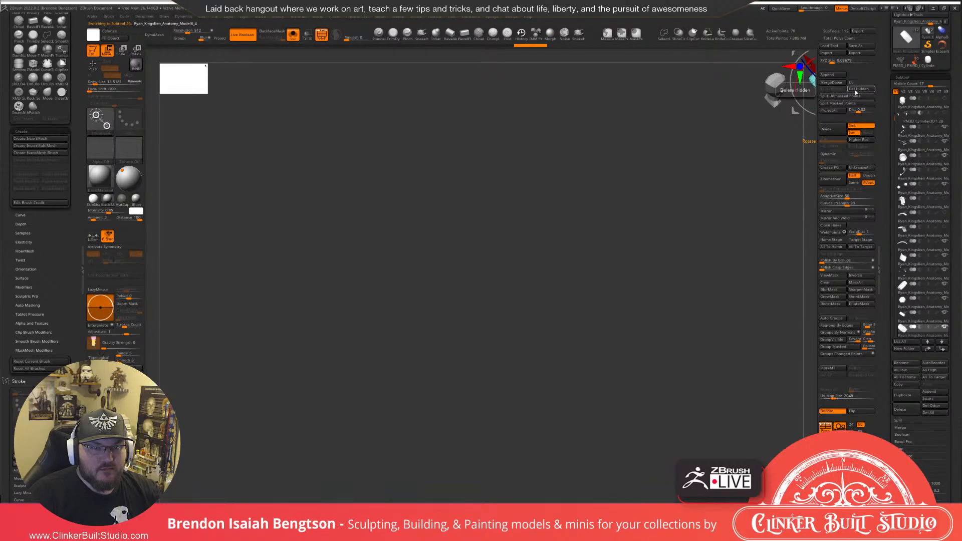
Merge the four corner bolts down into one subtool and show the rest of the model again.
{"action": "left_click", "coordinate": [831, 83]}
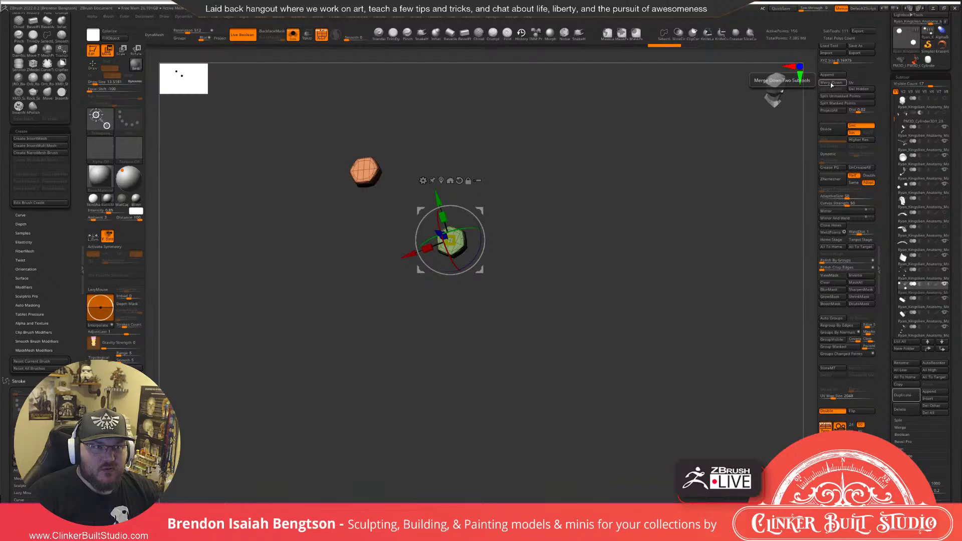
{"action": "left_click", "coordinate": [831, 84]}
{"action": "left_click", "coordinate": [831, 84]}
{"action": "left_click_drag", "start_coordinate": [711, 176], "coordinate": [648, 171]}
{"action": "key", "text": "shift+s"}
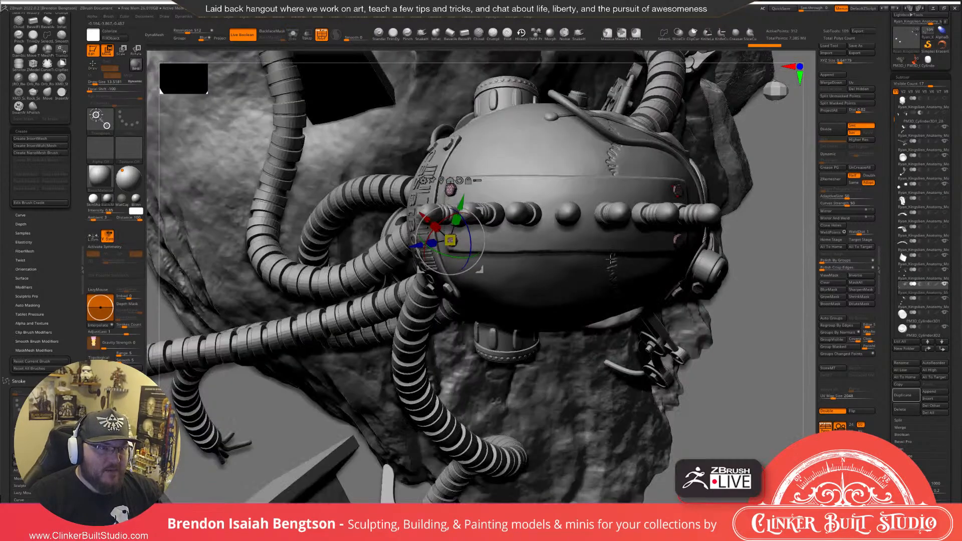
Frame the whole sculpture and preview it with a Best Preview Render from two viewing angles.
{"action": "mouse_move", "coordinate": [714, 176]}
{"action": "left_mouse_down"}
{"action": "mouse_move", "coordinate": [614, 219]}
{"action": "mouse_move", "coordinate": [630, 195]}
{"action": "mouse_move", "coordinate": [659, 186]}
{"action": "left_mouse_up"}
{"action": "key", "text": "q"}
{"action": "left_click_drag", "start_coordinate": [774, 211], "coordinate": [541, 128], "text": "alt"}
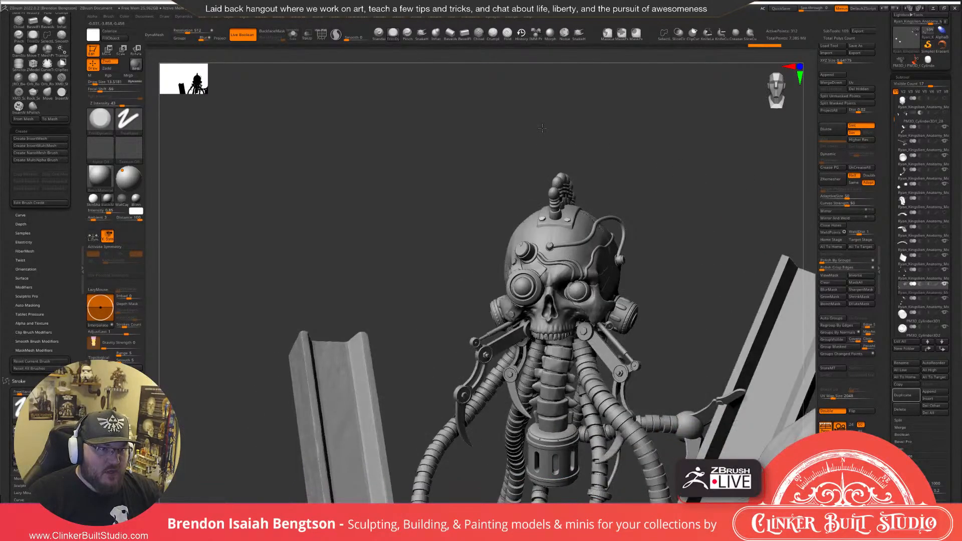
{"action": "key", "text": "f"}
{"action": "left_click_drag", "start_coordinate": [458, 280], "coordinate": [500, 274]}
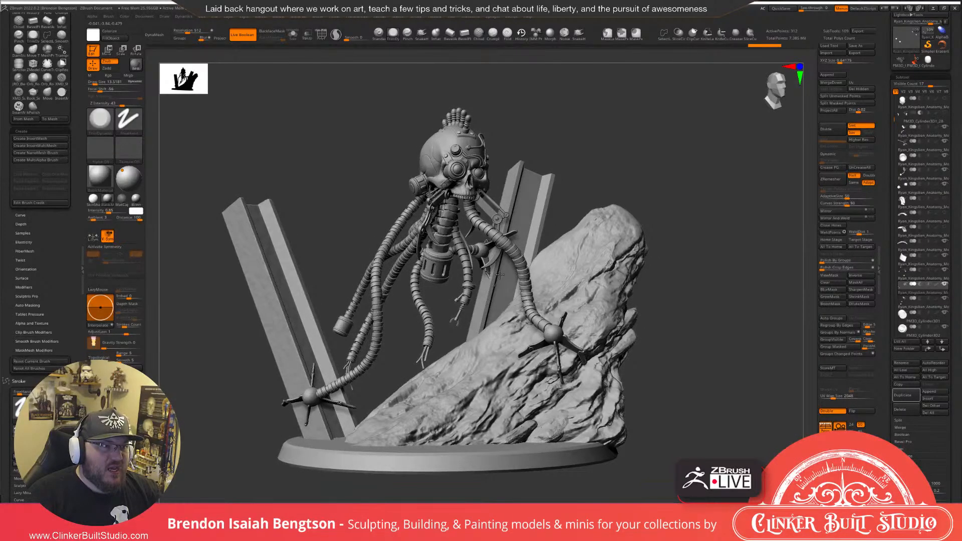
{"action": "left_click_drag", "start_coordinate": [500, 274], "coordinate": [507, 273]}
{"action": "left_click", "coordinate": [135, 64]}
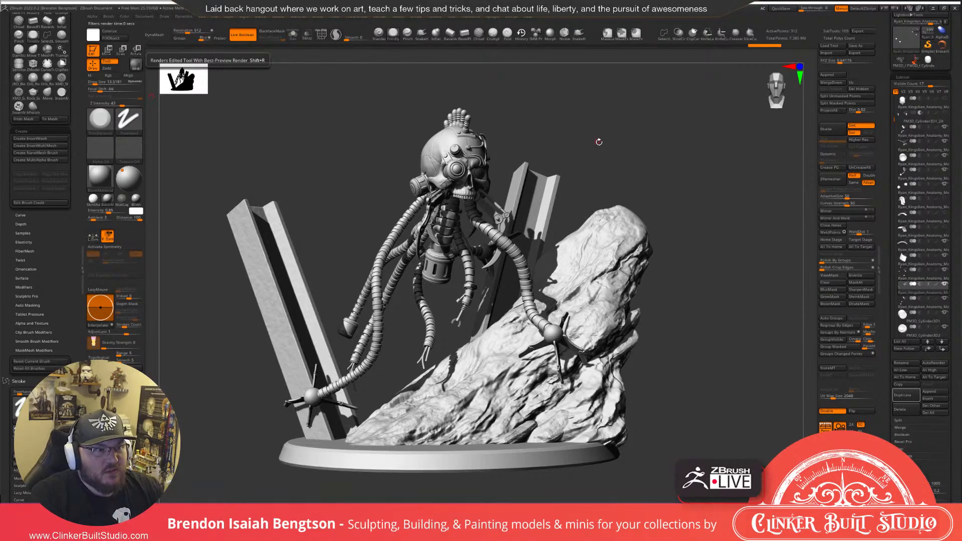
{"action": "mouse_move", "coordinate": [599, 142]}
{"action": "left_mouse_down"}
{"action": "mouse_move", "coordinate": [609, 118]}
{"action": "mouse_move", "coordinate": [602, 97]}
{"action": "left_mouse_up"}
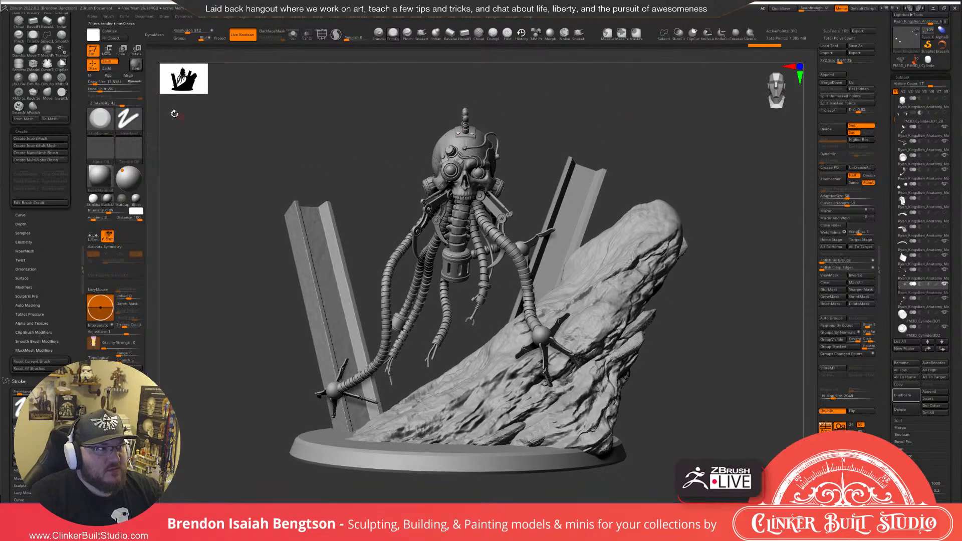
{"action": "left_click", "coordinate": [136, 64]}
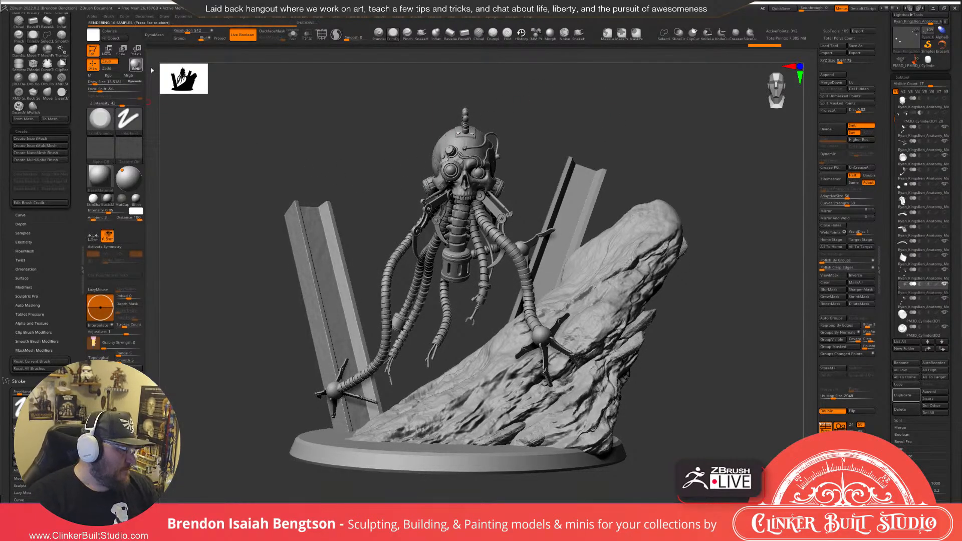
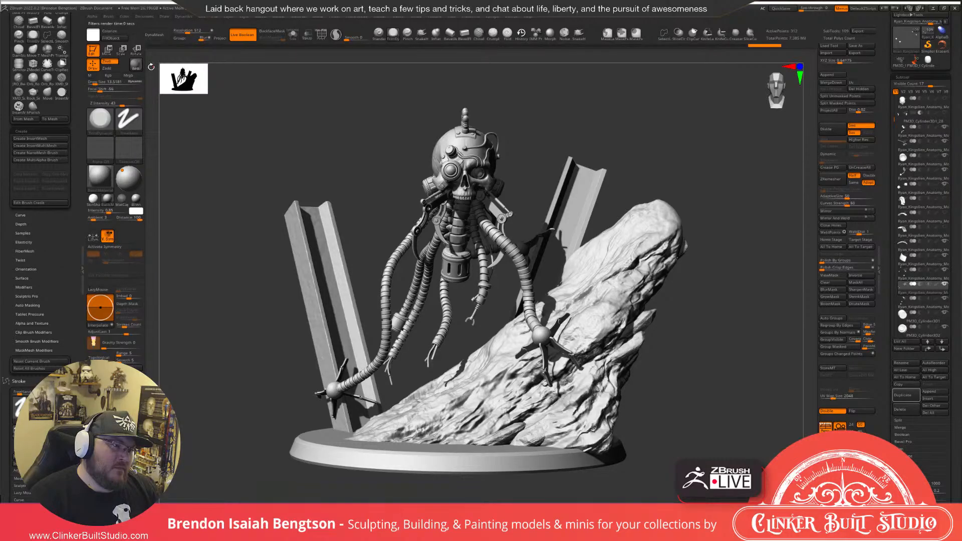
Isolate the I-beam beside the rock and turn on dynamic subdivision for it with the polyframe hidden.
{"action": "left_click_drag", "start_coordinate": [151, 66], "coordinate": [270, 269]}
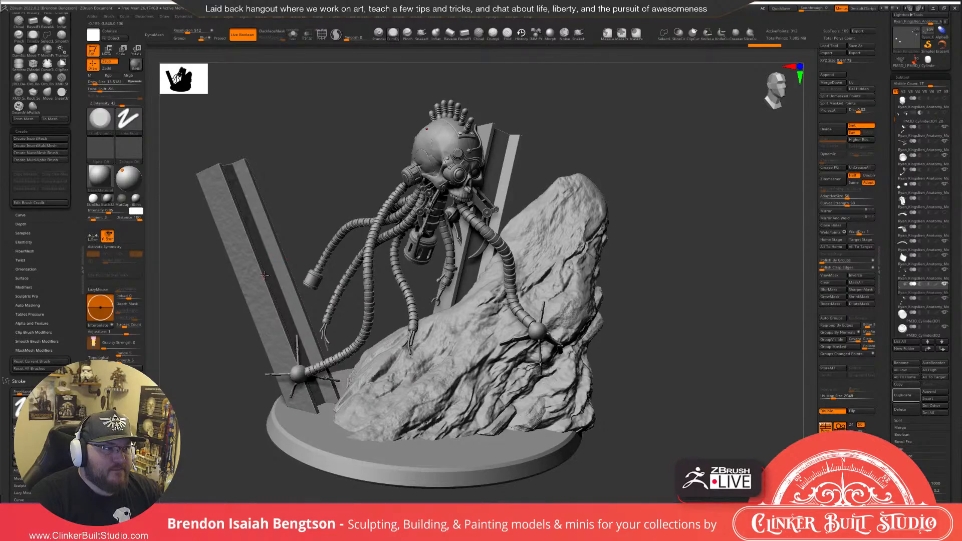
{"action": "left_click_drag", "start_coordinate": [257, 260], "coordinate": [328, 238]}
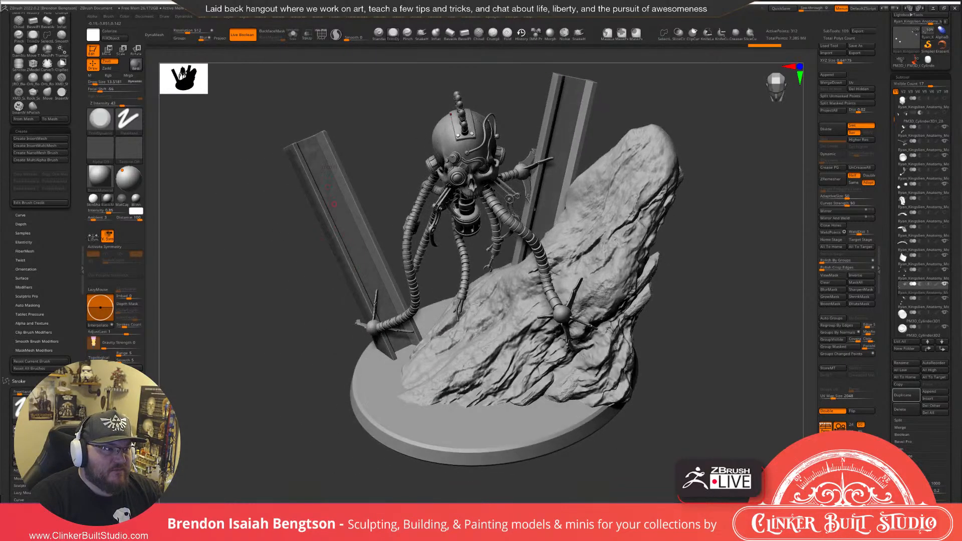
{"action": "mouse_move", "coordinate": [377, 170]}
{"action": "left_mouse_down"}
{"action": "mouse_move", "coordinate": [529, 147]}
{"action": "mouse_move", "coordinate": [565, 230]}
{"action": "left_mouse_up"}
{"action": "scroll", "coordinate": [554, 220], "scroll_direction": "up", "scroll_amount": 4}
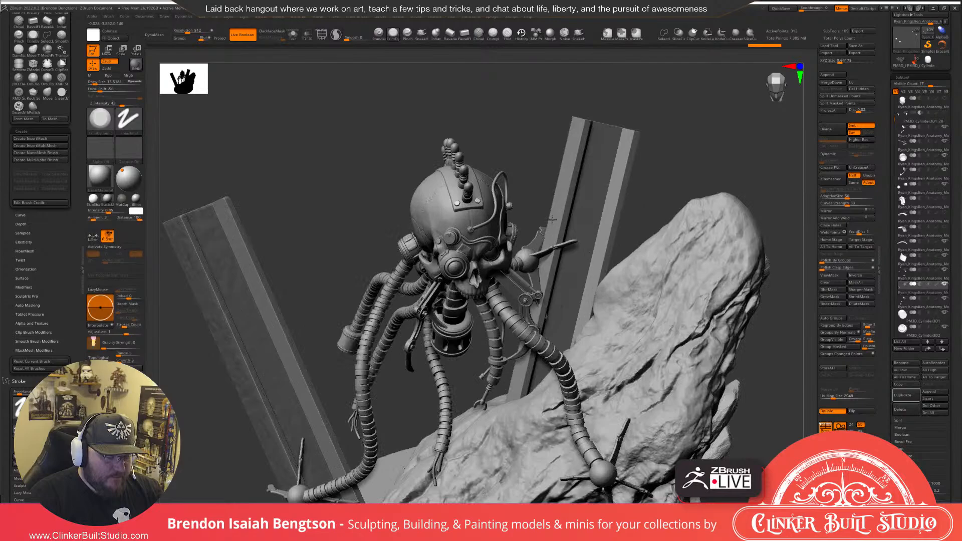
{"action": "left_click", "coordinate": [584, 196], "text": "alt"}
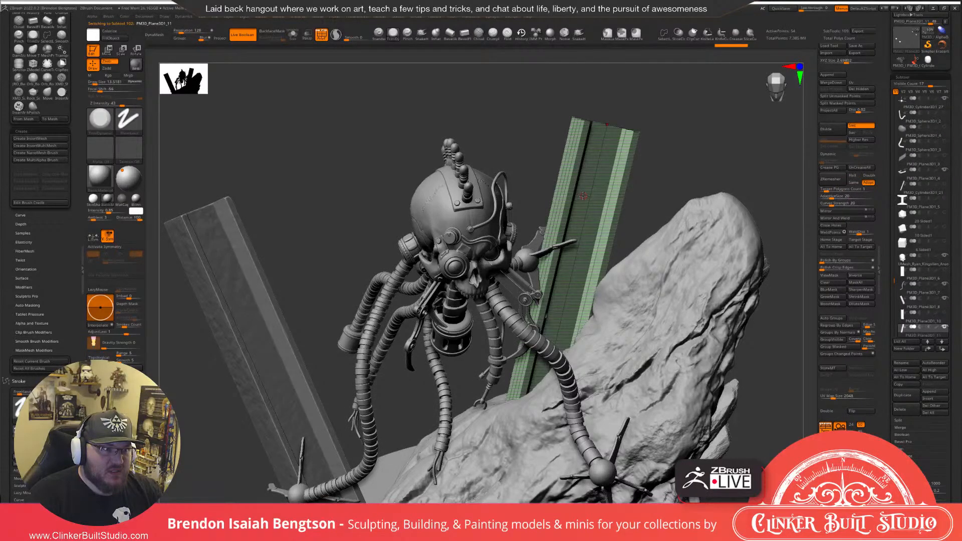
{"action": "key", "text": "alt+s"}
{"action": "right_click_drag", "start_coordinate": [583, 196], "coordinate": [488, 161]}
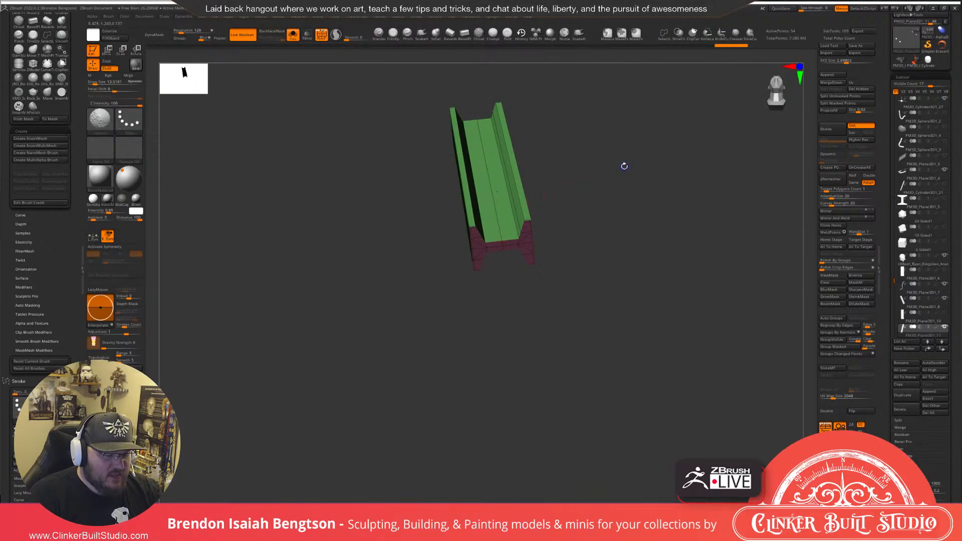
{"action": "key", "text": "d"}
{"action": "key", "text": "shift+f"}
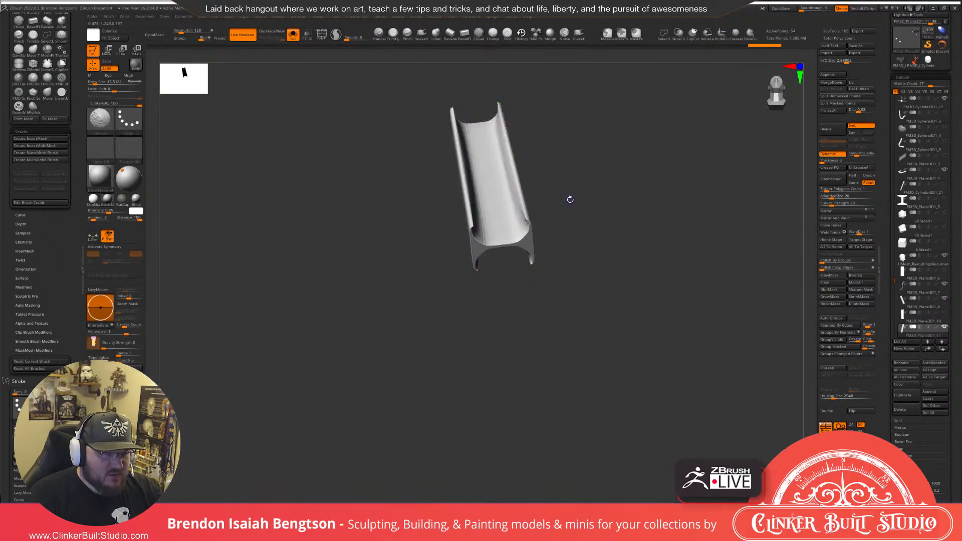
Turn off dynamic subdivision on the isolated I-beam and show its polyframe.
{"action": "right_click_drag", "start_coordinate": [584, 189], "coordinate": [593, 307]}
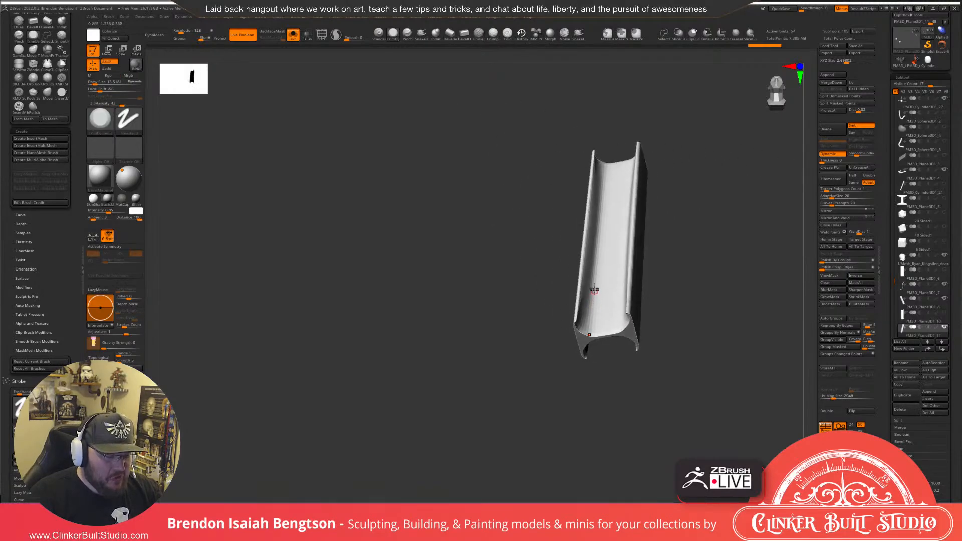
{"action": "key", "text": "shift+d"}
{"action": "right_click_drag", "start_coordinate": [643, 241], "coordinate": [664, 233], "text": "alt"}
{"action": "key", "text": "shift+f"}
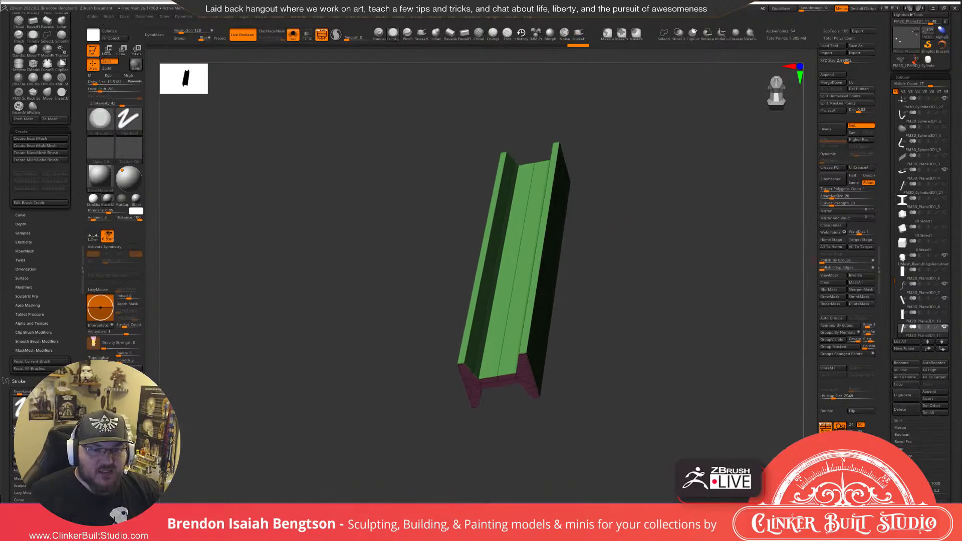
Remesh the I-beam with ZRemesher, using edge detection and adaptive polygon density.
{"action": "left_click_drag", "start_coordinate": [894, 505], "coordinate": [894, 429]}
{"action": "left_click", "coordinate": [905, 453]}
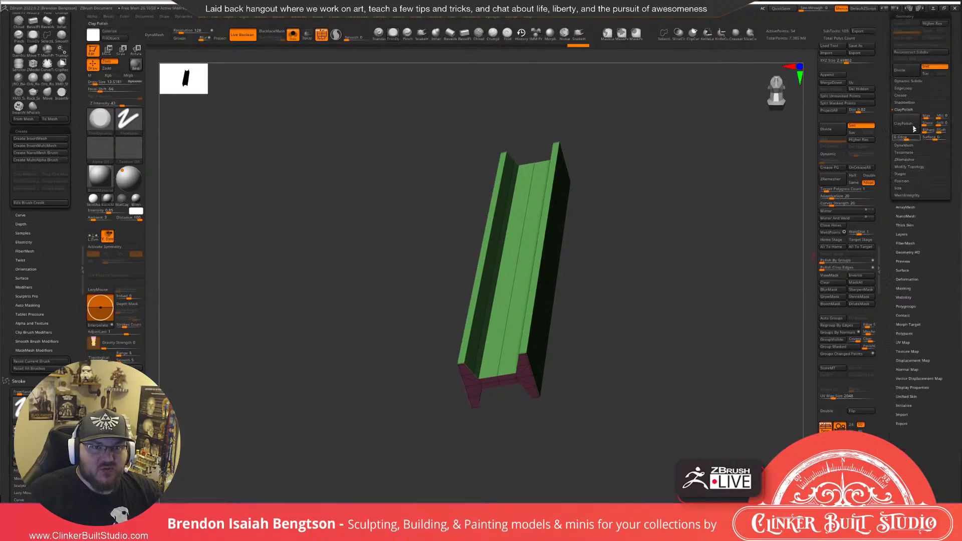
{"action": "left_click_drag", "start_coordinate": [920, 53], "coordinate": [920, 217]}
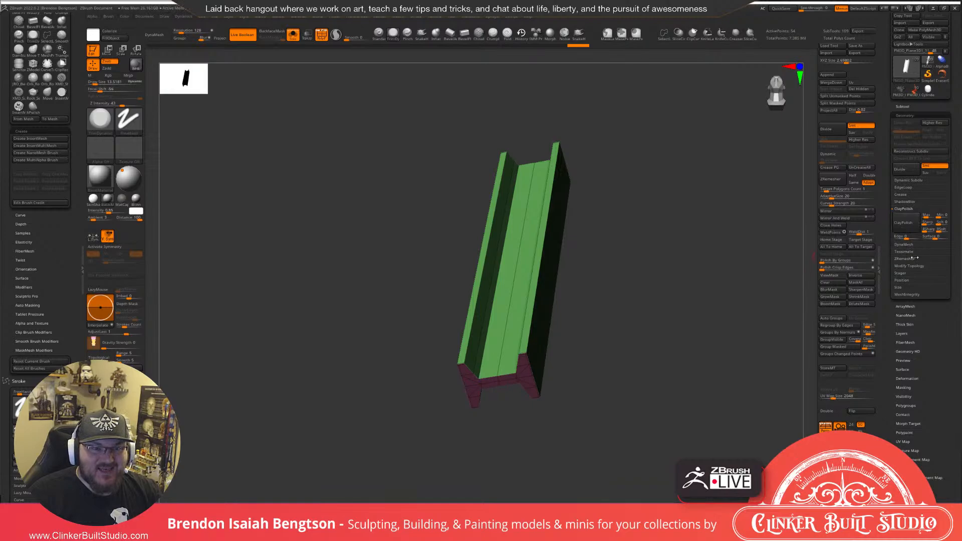
{"action": "left_click", "coordinate": [908, 259]}
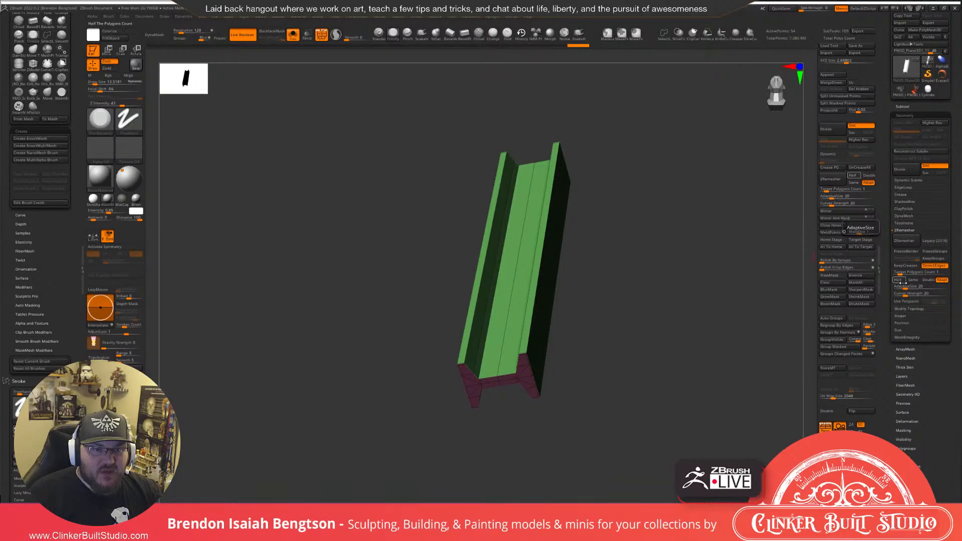
{"action": "left_click", "coordinate": [906, 241]}
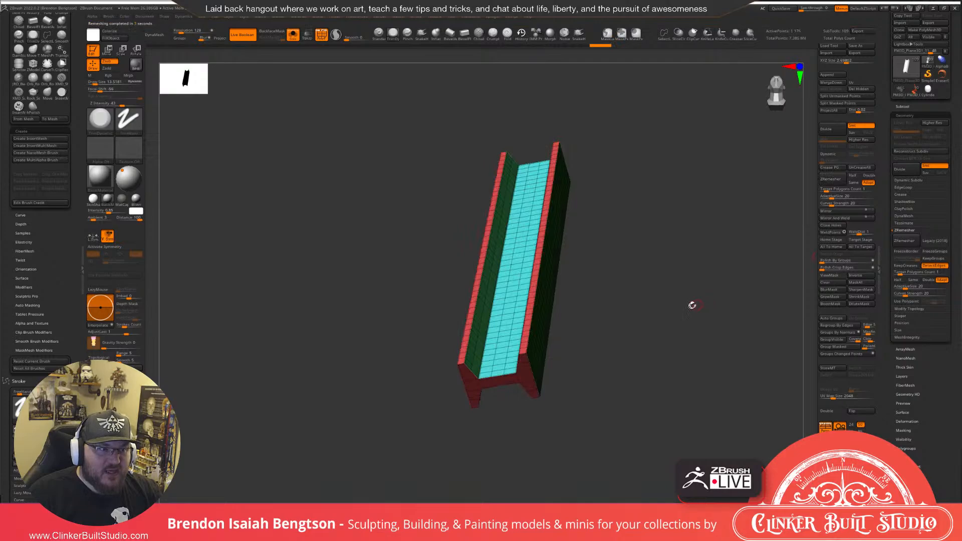
Check the remeshed I-beam's topology, subdivide it twice with smoothing off, and hide the polyframe.
{"action": "right_click_drag", "start_coordinate": [529, 343], "coordinate": [525, 384], "text": "ctrl"}
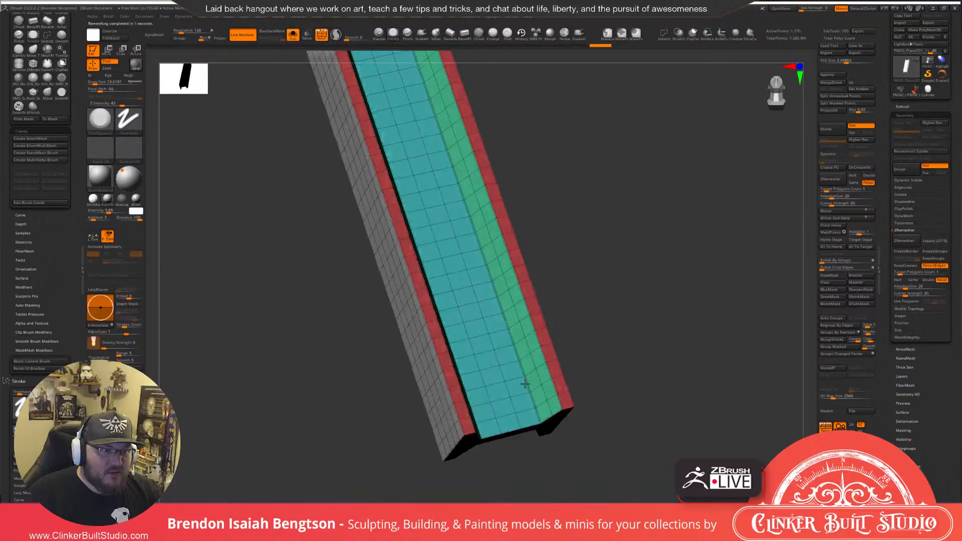
{"action": "key", "text": "f"}
{"action": "right_click_drag", "start_coordinate": [513, 360], "coordinate": [492, 374]}
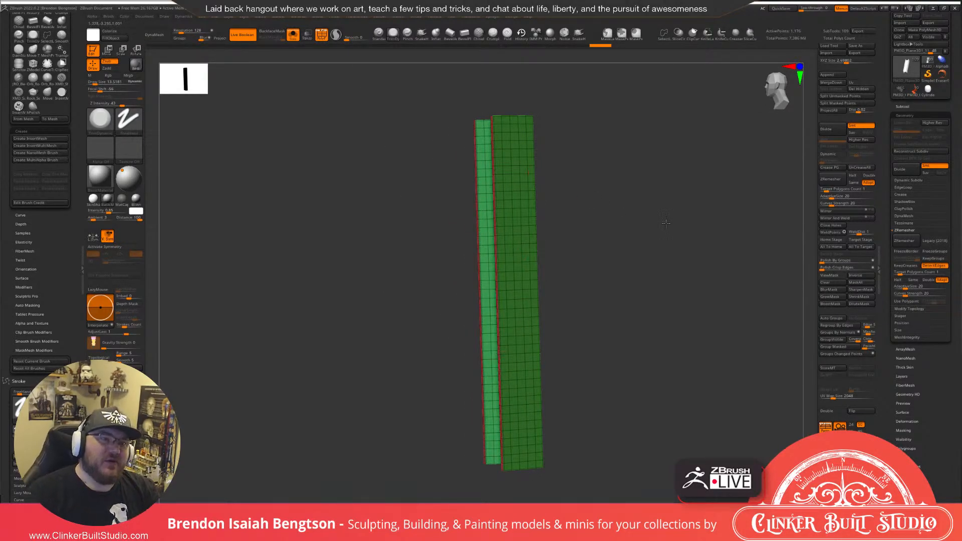
{"action": "right_click_drag", "start_coordinate": [666, 223], "coordinate": [693, 221]}
{"action": "left_click", "coordinate": [854, 126]}
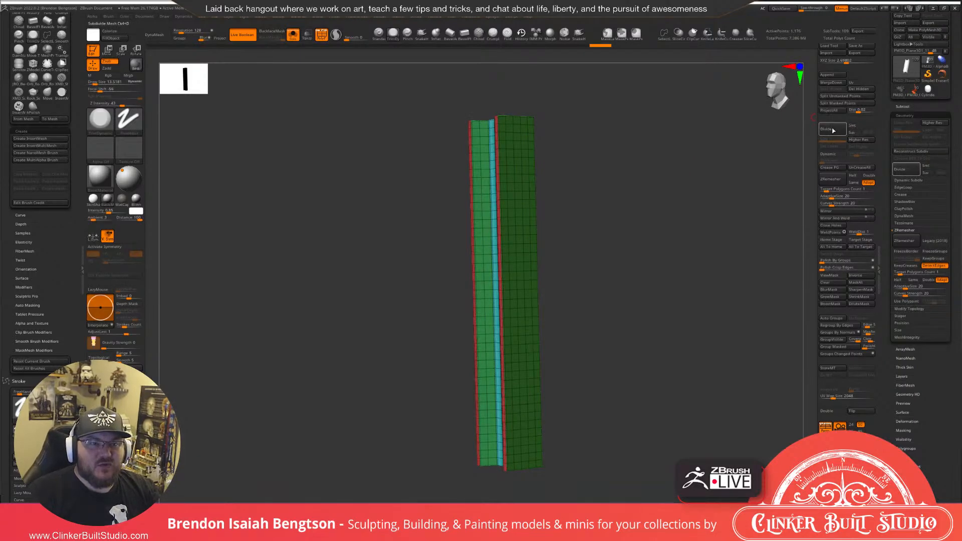
{"action": "left_click", "coordinate": [833, 130]}
{"action": "left_click", "coordinate": [834, 130]}
{"action": "key", "text": "shift+f"}
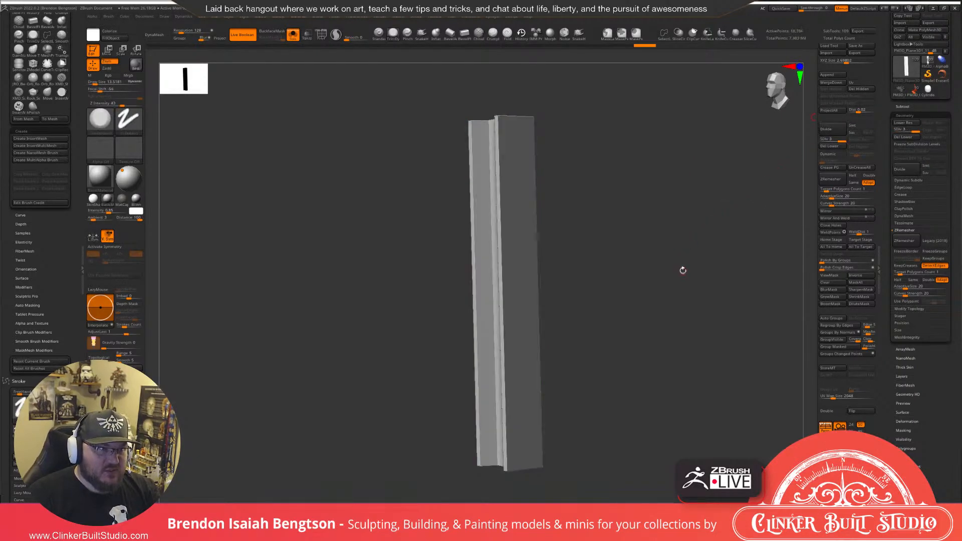
Show the whole sculpture again, compare the two I-beams' subdivision levels, and divide the beam beside the rock up to level 5.
{"action": "right_click_drag", "start_coordinate": [682, 270], "coordinate": [792, 154]}
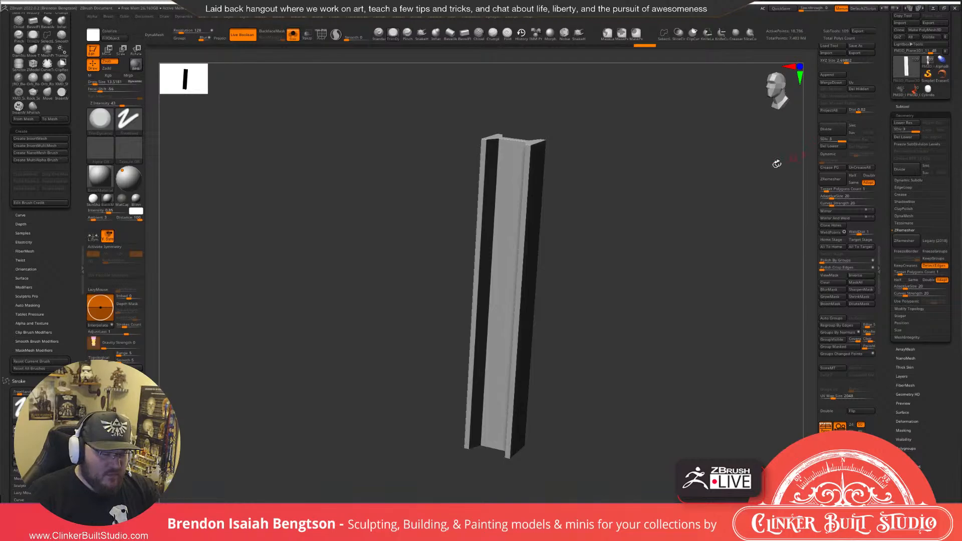
{"action": "key", "text": "alt+s"}
{"action": "left_click", "coordinate": [261, 247], "text": "alt"}
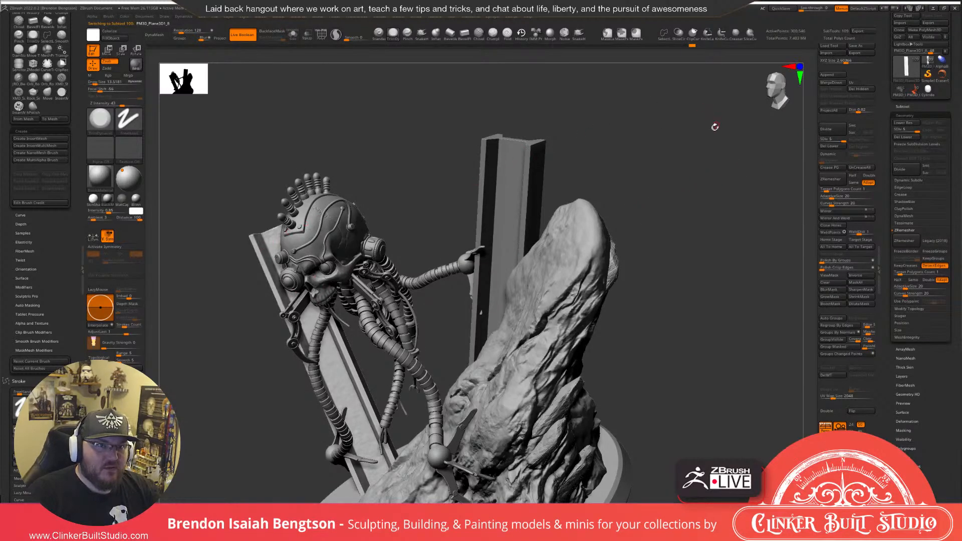
{"action": "left_click", "coordinate": [511, 186], "text": "alt"}
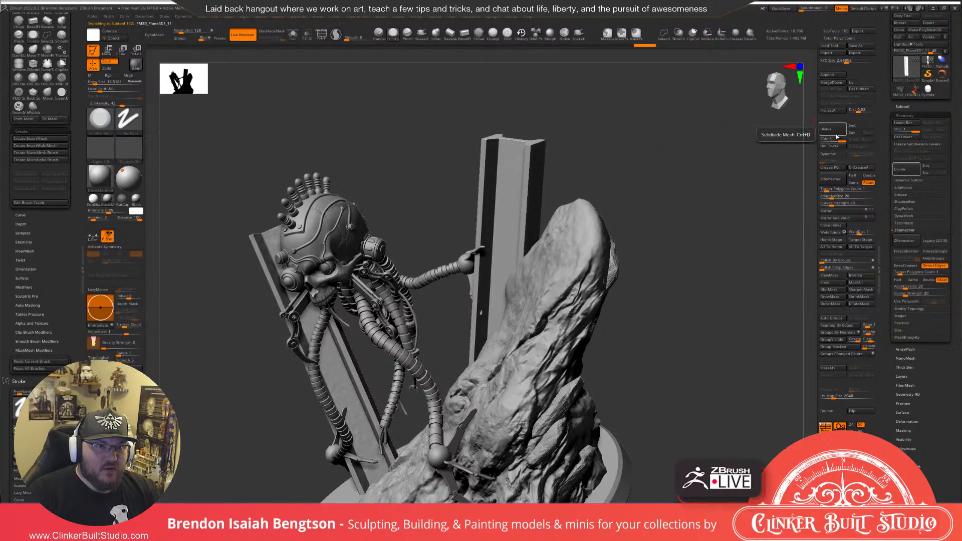
{"action": "left_click", "coordinate": [835, 131]}
Examine both I-beams, the clamped legs and the base from several angles.
{"action": "left_click_drag", "start_coordinate": [672, 190], "coordinate": [767, 166]}
{"action": "left_click_drag", "start_coordinate": [310, 309], "coordinate": [355, 282]}
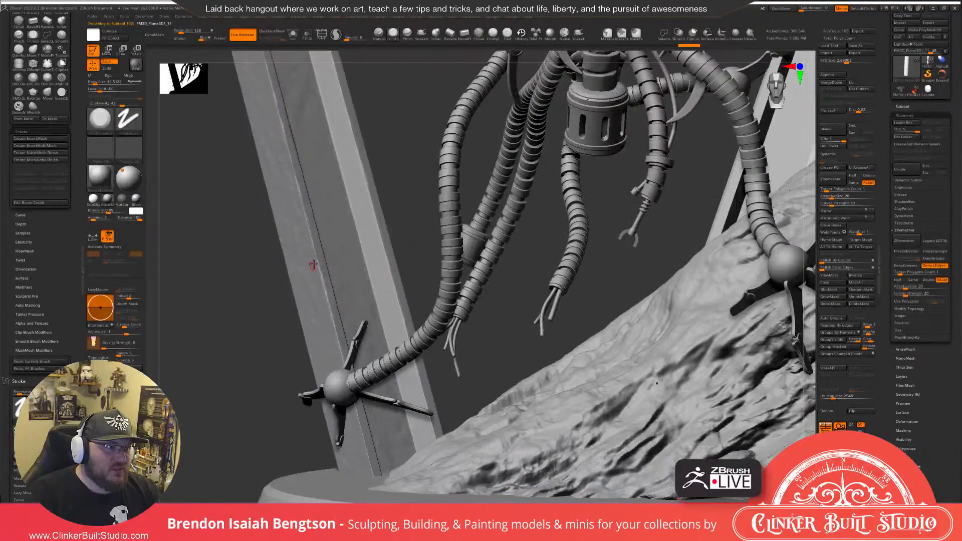
{"action": "right_click_drag", "start_coordinate": [314, 264], "coordinate": [325, 271]}
{"action": "right_click_drag", "start_coordinate": [351, 353], "coordinate": [324, 292]}
{"action": "right_click_drag", "start_coordinate": [249, 128], "coordinate": [278, 208]}
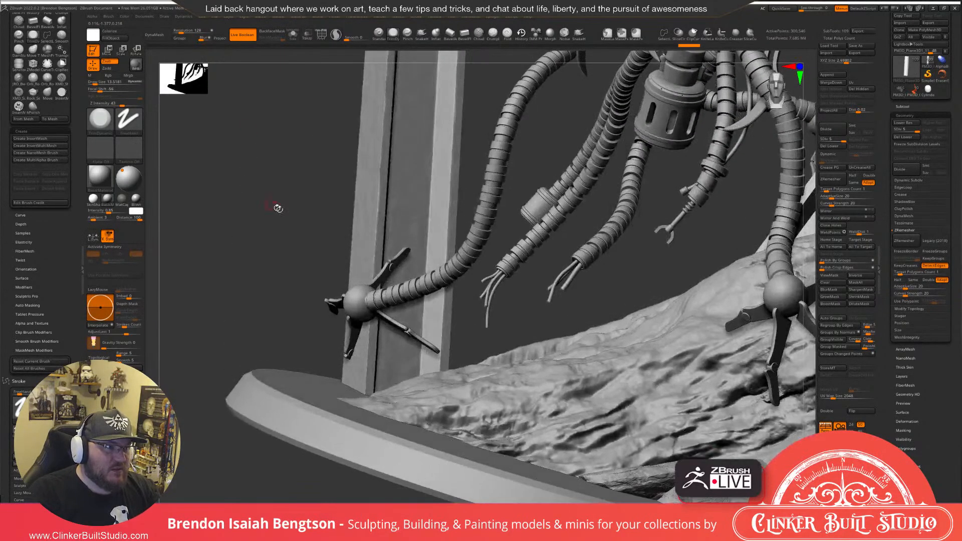
{"action": "right_click_drag", "start_coordinate": [375, 163], "coordinate": [282, 193]}
{"action": "right_click_drag", "start_coordinate": [506, 261], "coordinate": [496, 284]}
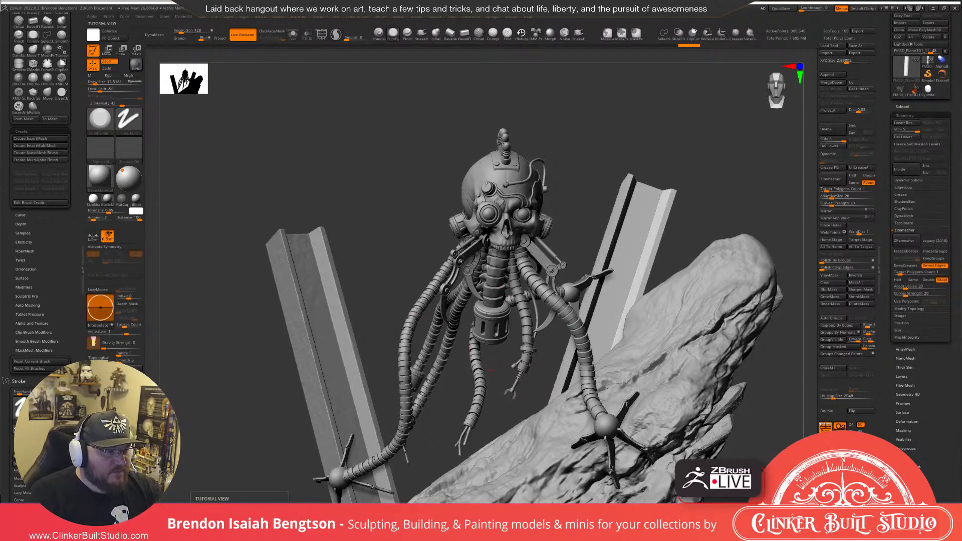
Open XMD ToolBox and load the second Orb_Rock brush from the rock brushes.
{"action": "left_click", "coordinate": [263, 531]}
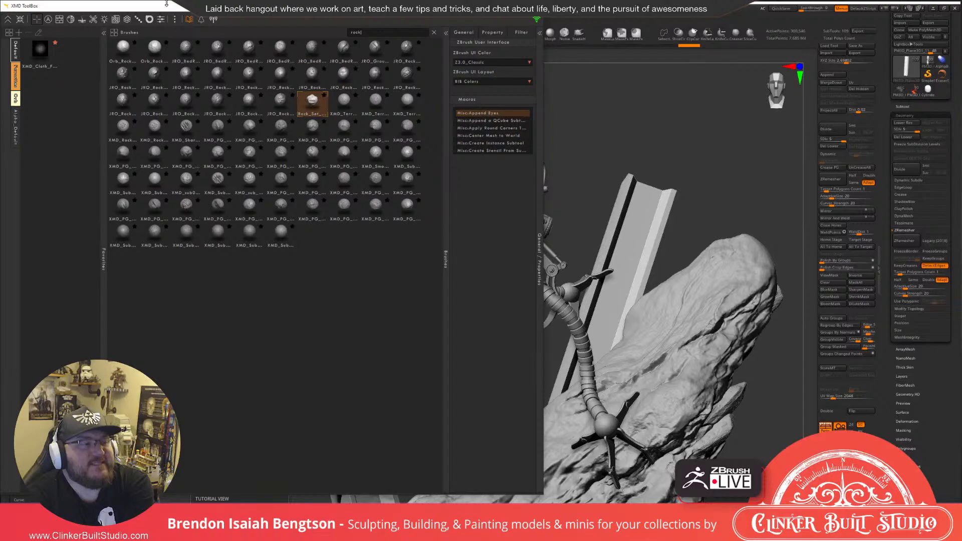
{"action": "left_click_drag", "start_coordinate": [166, 4], "coordinate": [167, 9]}
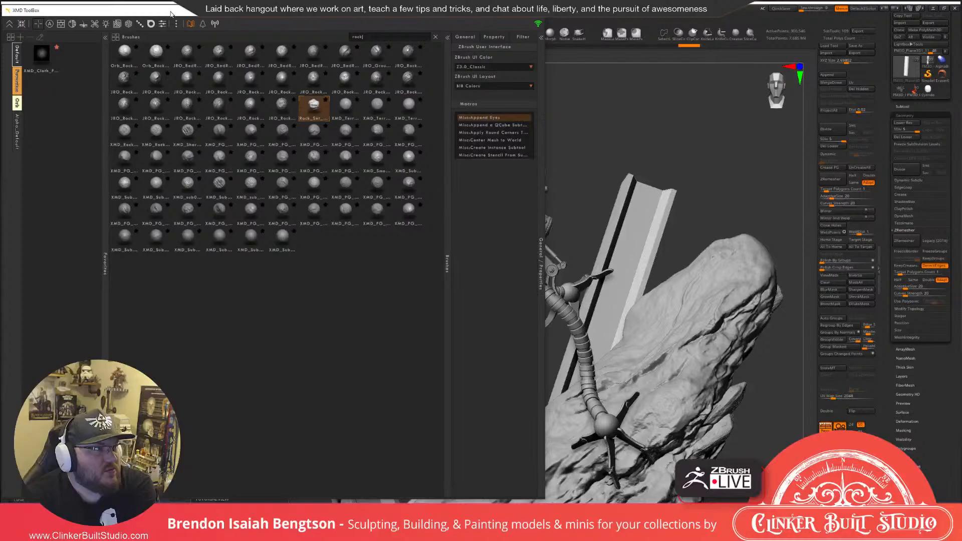
{"action": "left_click_drag", "start_coordinate": [171, 14], "coordinate": [169, 15]}
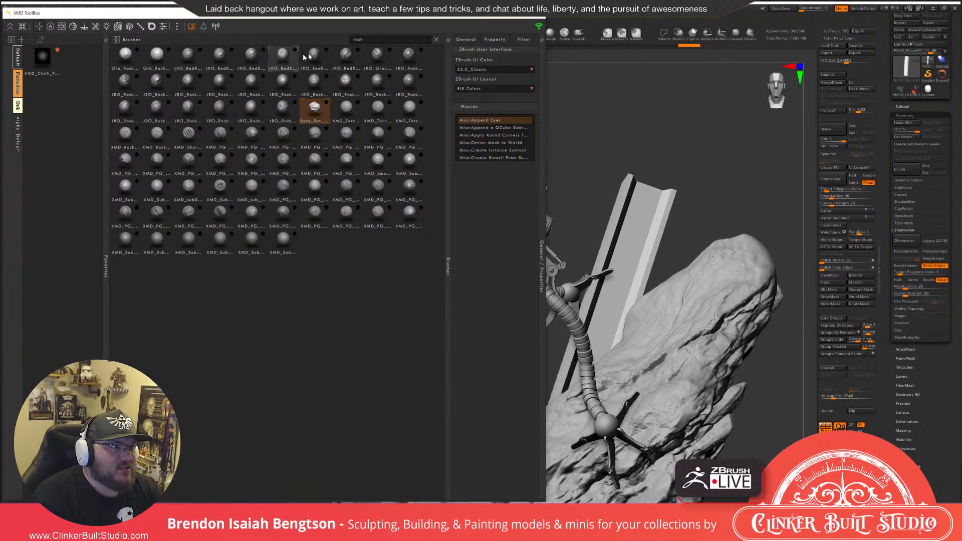
{"action": "left_click", "coordinate": [369, 40]}
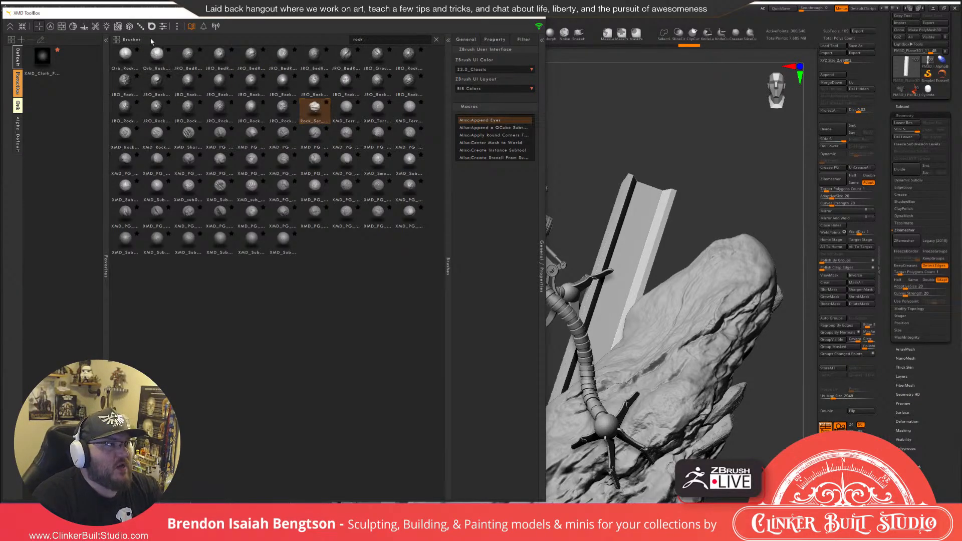
{"action": "mouse_move", "coordinate": [131, 62]}
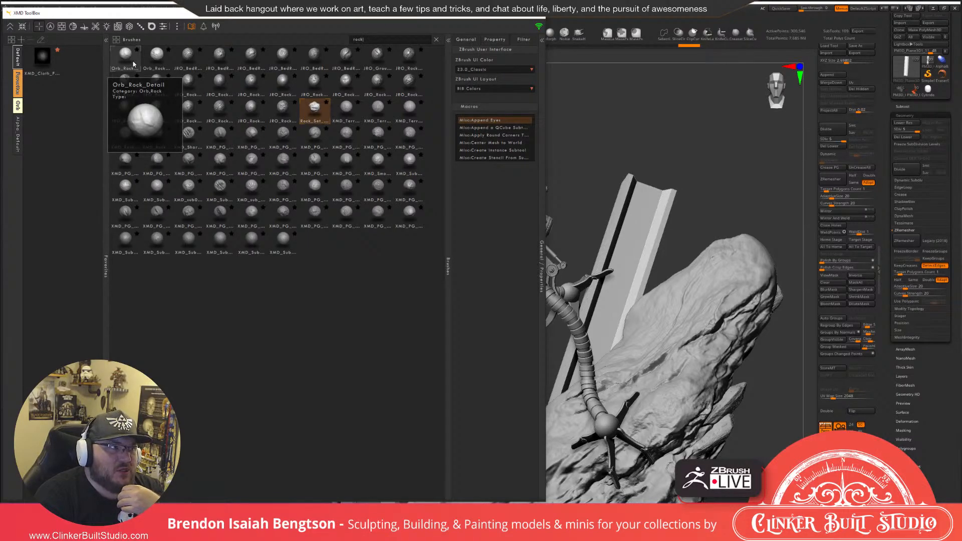
{"action": "left_click", "coordinate": [155, 63]}
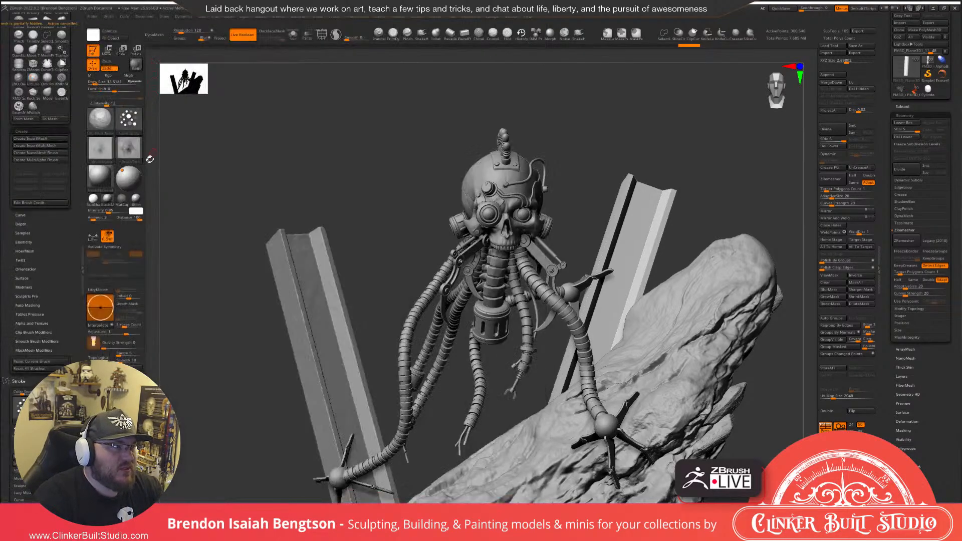
Try rock-texture strokes on the I-beam beside the rock with a draw size of about 146, then undo them.
{"action": "right_click_drag", "start_coordinate": [649, 216], "coordinate": [504, 181], "text": "alt"}
{"action": "key", "text": "space"}
{"action": "left_click_drag", "start_coordinate": [507, 198], "coordinate": [522, 196]}
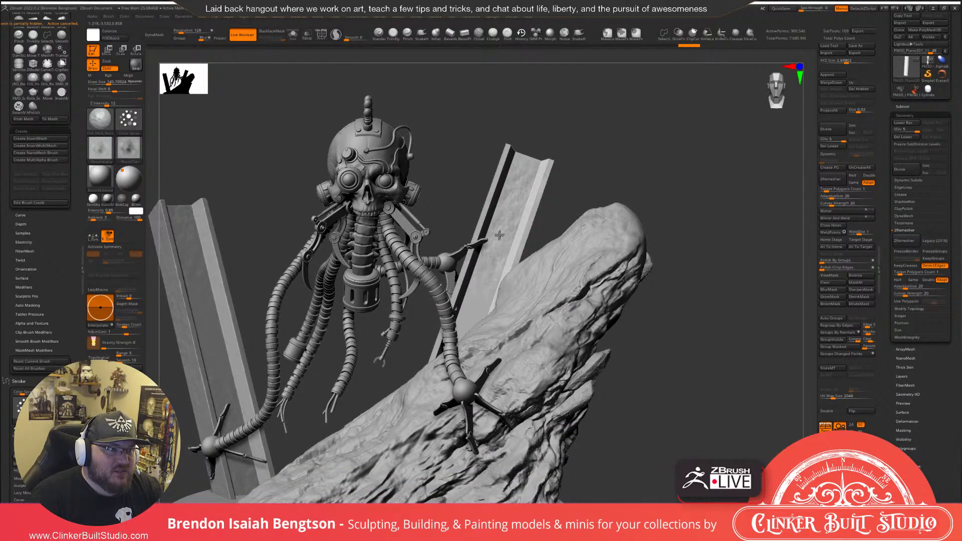
{"action": "mouse_move", "coordinate": [653, 146]}
{"action": "right_mouse_down"}
{"action": "mouse_move", "coordinate": [633, 167]}
{"action": "mouse_move", "coordinate": [562, 162]}
{"action": "mouse_move", "coordinate": [555, 223]}
{"action": "mouse_move", "coordinate": [518, 224]}
{"action": "mouse_move", "coordinate": [566, 236]}
{"action": "right_mouse_up"}
{"action": "key", "text": "ctrl+z"}
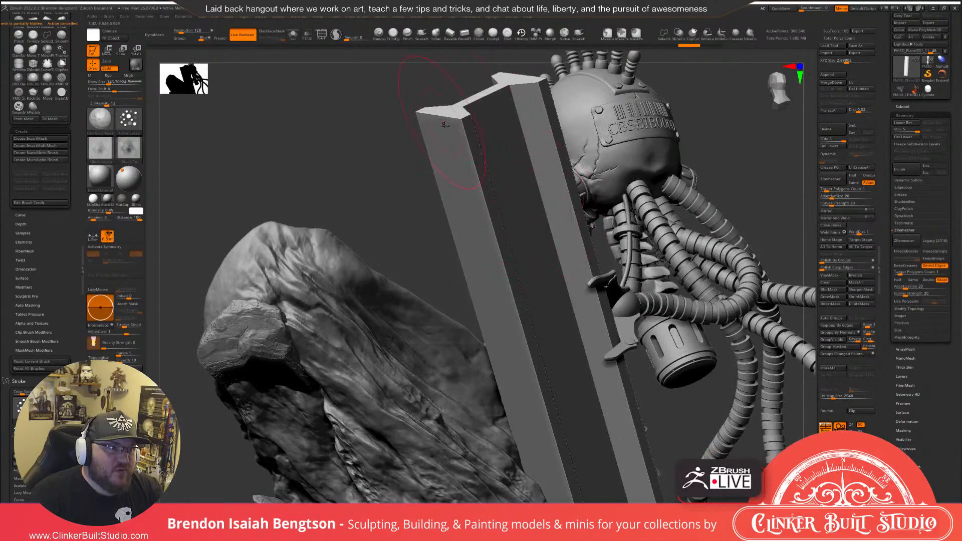
{"action": "left_click_drag", "start_coordinate": [476, 261], "coordinate": [493, 298]}
{"action": "mouse_move", "coordinate": [493, 298]}
{"action": "right_mouse_down"}
{"action": "mouse_move", "coordinate": [487, 241]}
{"action": "mouse_move", "coordinate": [498, 294]}
{"action": "mouse_move", "coordinate": [489, 267]}
{"action": "mouse_move", "coordinate": [524, 264]}
{"action": "mouse_move", "coordinate": [525, 247]}
{"action": "mouse_move", "coordinate": [518, 255]}
{"action": "right_mouse_up"}
{"action": "key", "text": "ctrl+z"}
Isolate the I-beam and shift the light direction to brighten its faces.
{"action": "key", "text": "alt+shift+s"}
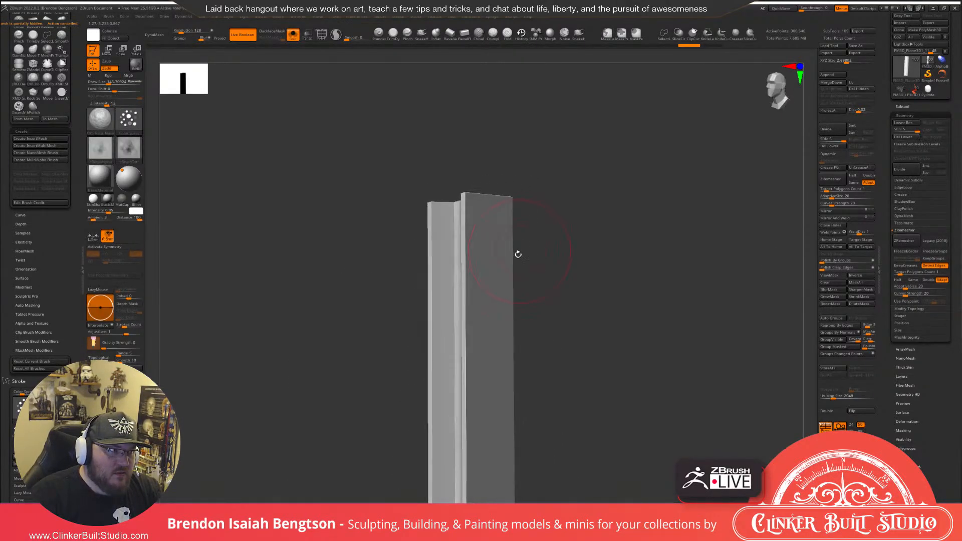
{"action": "left_click", "coordinate": [134, 172]}
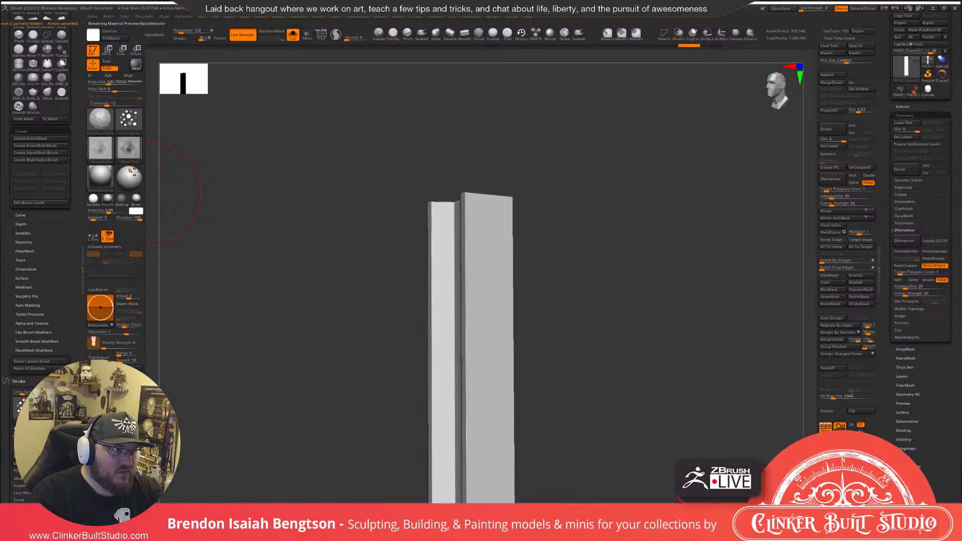
{"action": "right_click_drag", "start_coordinate": [440, 258], "coordinate": [494, 193]}
Enlarge the brush to a draw size of about 266 and stroke rock texture down the I-beam's outer flange.
{"action": "key", "text": "space"}
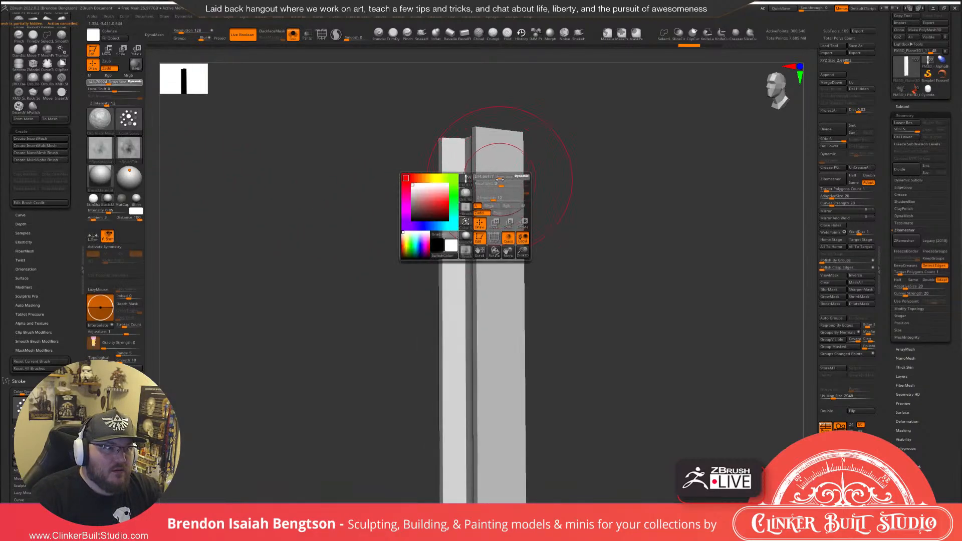
{"action": "left_click_drag", "start_coordinate": [499, 179], "coordinate": [503, 161]}
{"action": "left_click_drag", "start_coordinate": [494, 201], "coordinate": [503, 229]}
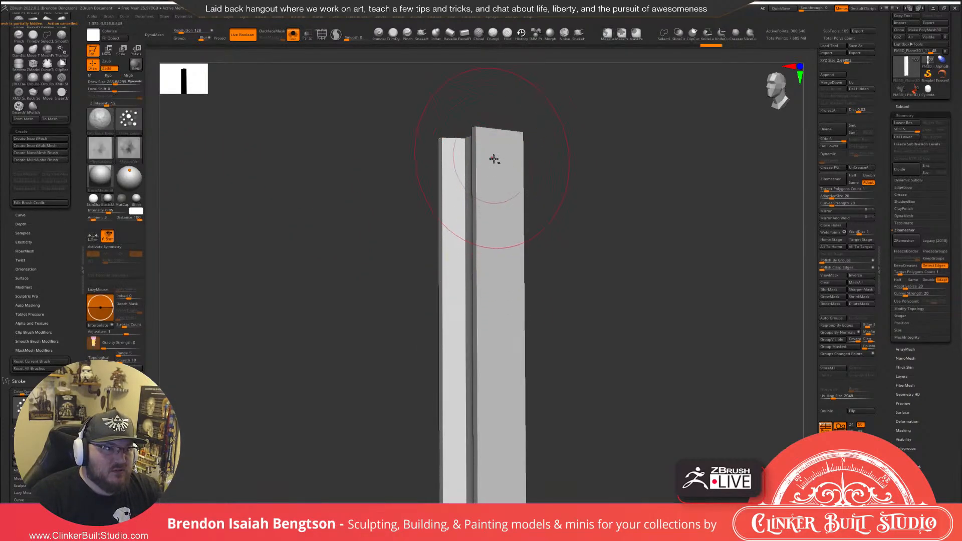
{"action": "left_click_drag", "start_coordinate": [494, 158], "coordinate": [503, 250]}
Store a morph target for the I-beam and undo the rock-texture test strokes.
{"action": "right_click_drag", "start_coordinate": [493, 395], "coordinate": [771, 342]}
{"action": "left_click", "coordinate": [832, 368]}
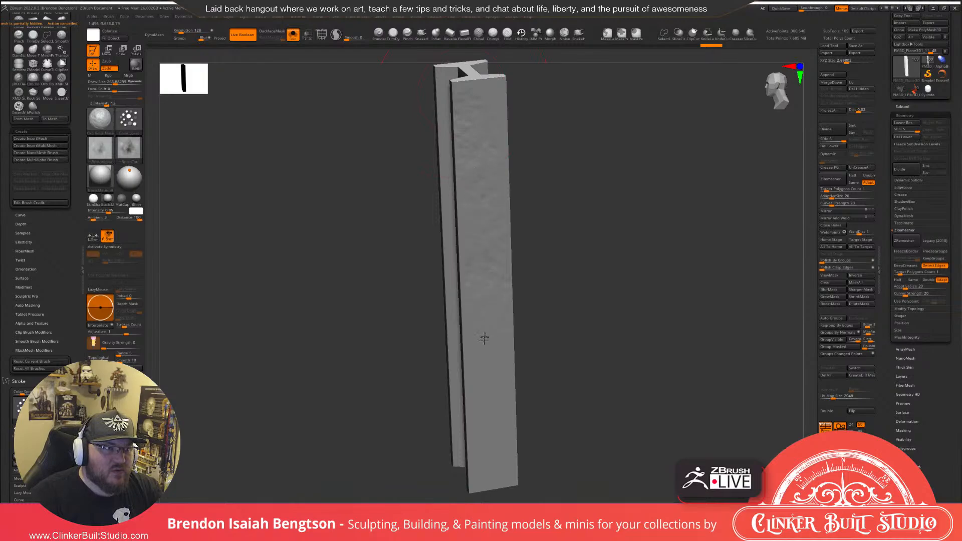
{"action": "right_click_drag", "start_coordinate": [544, 466], "coordinate": [421, 154]}
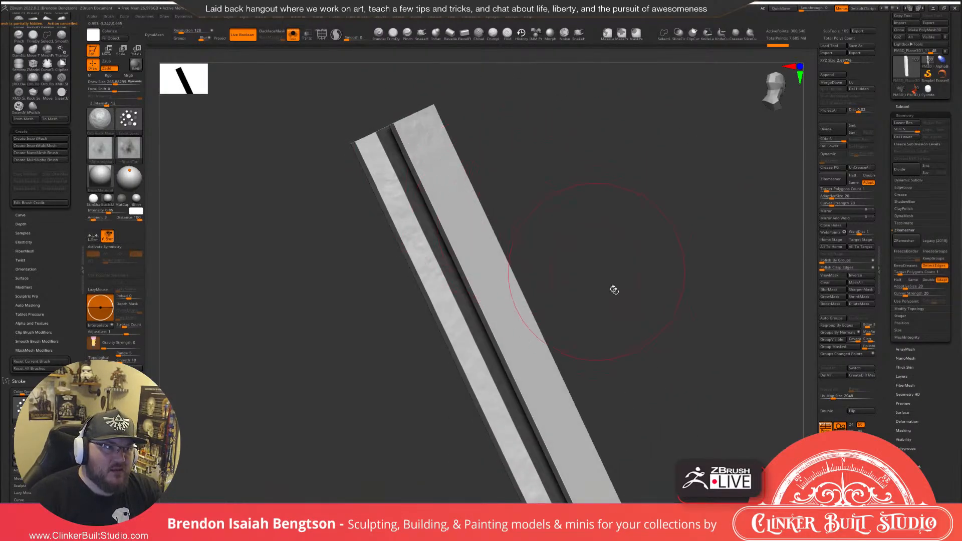
{"action": "right_click_drag", "start_coordinate": [611, 287], "coordinate": [460, 171]}
{"action": "mouse_move", "coordinate": [558, 190]}
{"action": "right_mouse_down"}
{"action": "mouse_move", "coordinate": [574, 197]}
{"action": "mouse_move", "coordinate": [586, 171]}
{"action": "mouse_move", "coordinate": [605, 187]}
{"action": "mouse_move", "coordinate": [627, 183]}
{"action": "mouse_move", "coordinate": [579, 285]}
{"action": "right_mouse_up"}
{"action": "key", "text": "ctrl+z"}
{"action": "key", "text": "ctrl+z"}
{"action": "key", "text": "ctrl+z"}
{"action": "key", "text": "ctrl+z"}
Switch the brush to Zsub, try a carving stroke along the I-beam's outer flange, and undo it.
{"action": "key", "text": "space"}
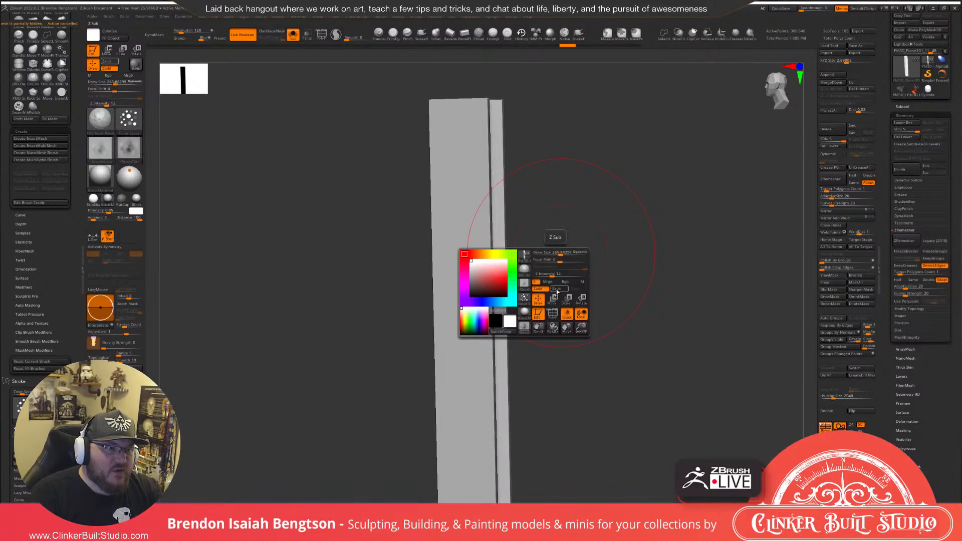
{"action": "left_click", "coordinate": [556, 290]}
{"action": "left_click_drag", "start_coordinate": [462, 283], "coordinate": [463, 185]}
{"action": "right_click_drag", "start_coordinate": [597, 185], "coordinate": [552, 177]}
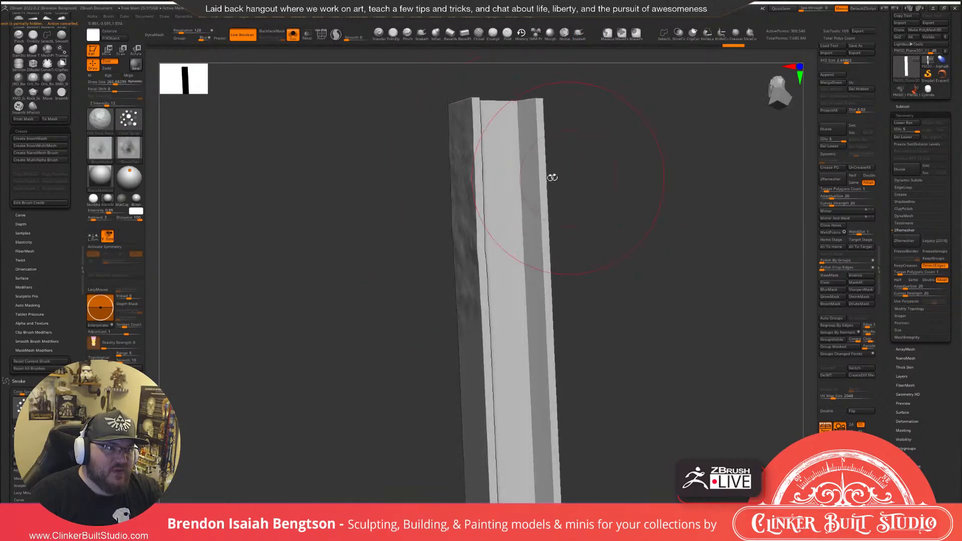
{"action": "key", "text": "ctrl+z"}
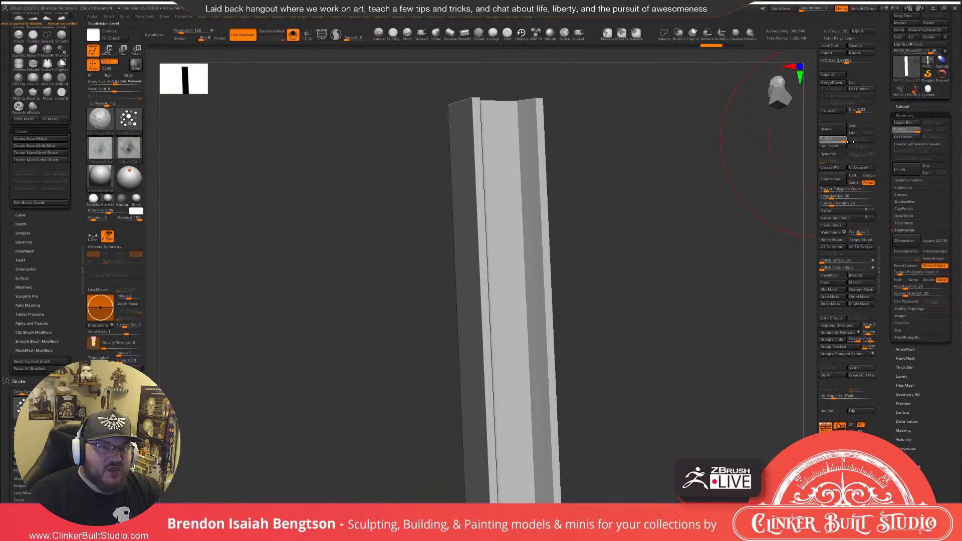
Stroke rock texture across the I-beam's web and outer flange, and undo the last stroke.
{"action": "left_click_drag", "start_coordinate": [509, 292], "coordinate": [545, 264]}
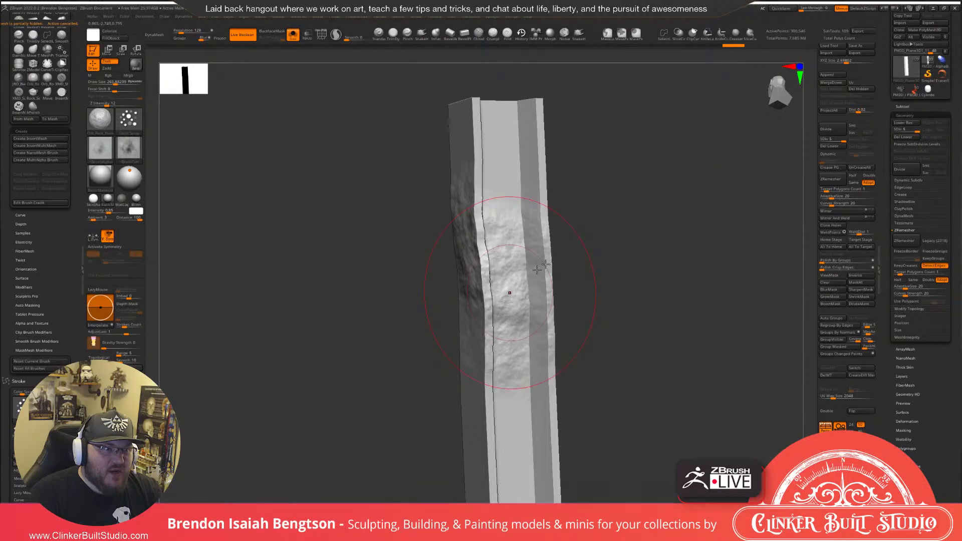
{"action": "left_click_drag", "start_coordinate": [569, 250], "coordinate": [586, 238]}
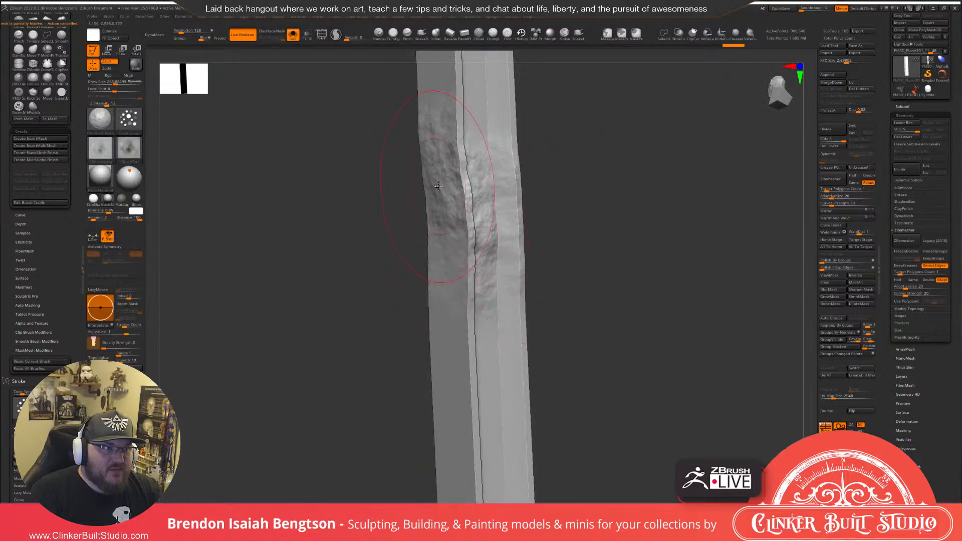
{"action": "left_click_drag", "start_coordinate": [348, 225], "coordinate": [390, 219]}
{"action": "left_click_drag", "start_coordinate": [579, 175], "coordinate": [606, 248], "text": "alt"}
{"action": "mouse_move", "coordinate": [606, 248]}
{"action": "left_mouse_down"}
{"action": "mouse_move", "coordinate": [649, 247]}
{"action": "mouse_move", "coordinate": [576, 266]}
{"action": "left_mouse_up"}
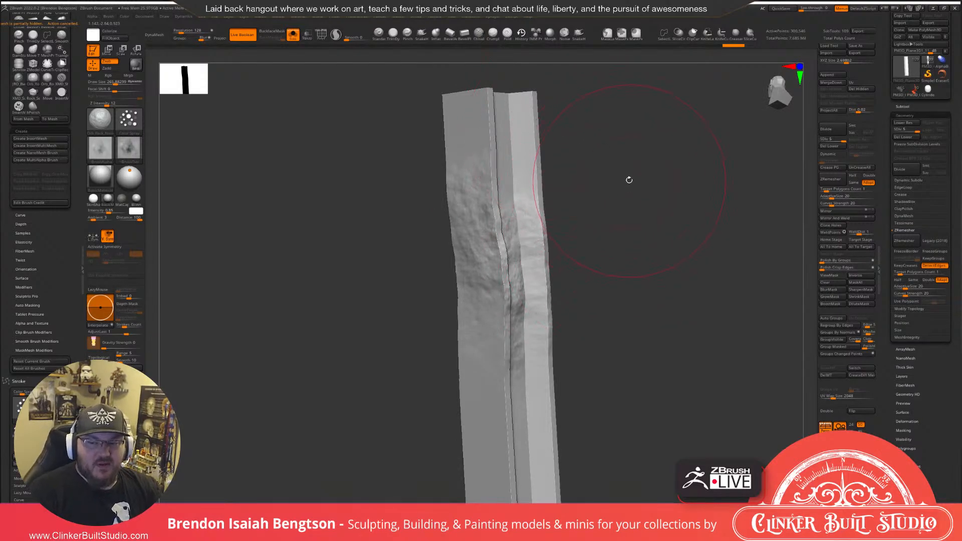
{"action": "mouse_move", "coordinate": [644, 206]}
{"action": "left_mouse_down"}
{"action": "mouse_move", "coordinate": [663, 207]}
{"action": "mouse_move", "coordinate": [588, 378]}
{"action": "left_mouse_up"}
{"action": "key", "text": "ctrl+z"}
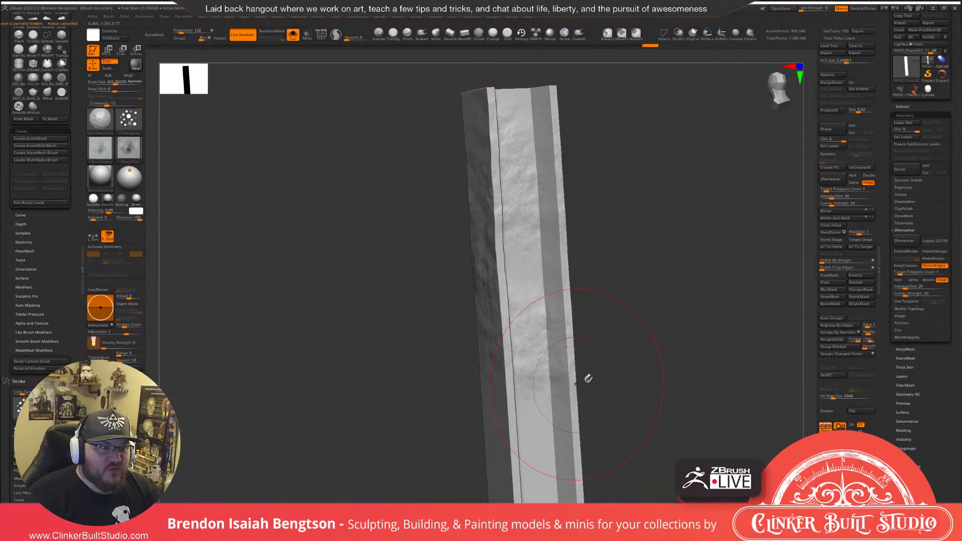
Drop the I-beam to its lowest subdivision level, switch it to the stored morph target shape, and return to the highest level.
{"action": "left_click_drag", "start_coordinate": [589, 378], "coordinate": [646, 375]}
{"action": "key", "text": "shift+d"}
{"action": "key", "text": "shift+d"}
{"action": "key", "text": "shift+d"}
{"action": "key", "text": "shift+d"}
{"action": "left_click", "coordinate": [861, 368]}
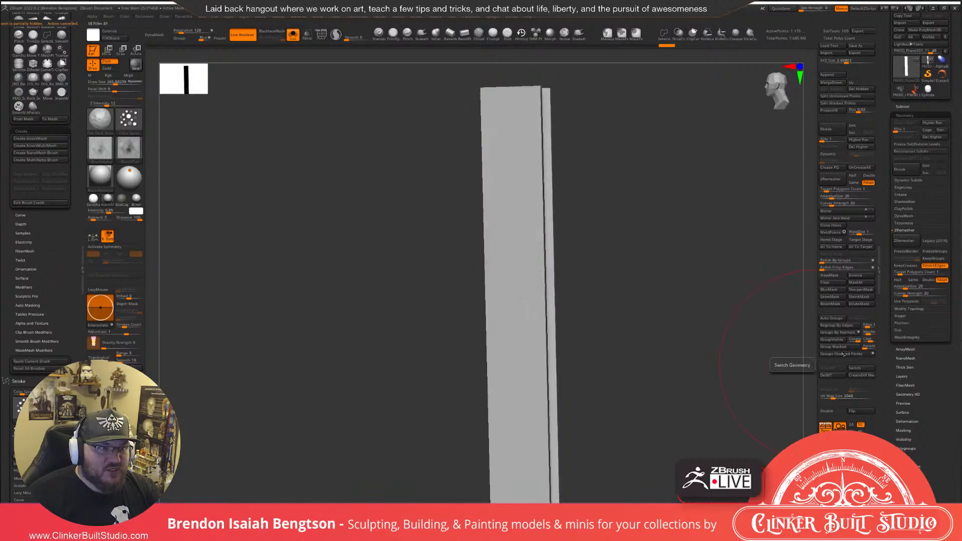
{"action": "left_click_drag", "start_coordinate": [576, 205], "coordinate": [528, 206]}
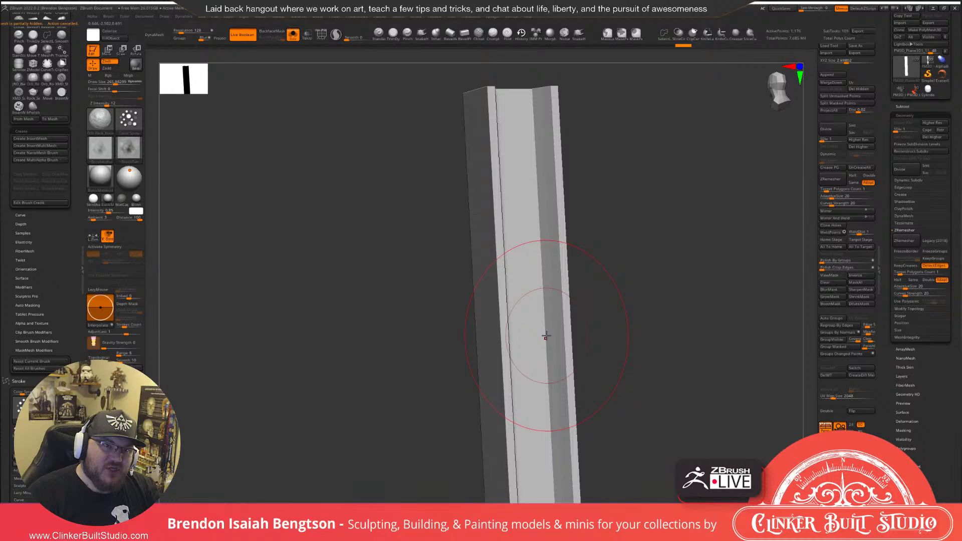
{"action": "key", "text": "d"}
{"action": "key", "text": "d"}
{"action": "key", "text": "d"}
{"action": "key", "text": "d"}
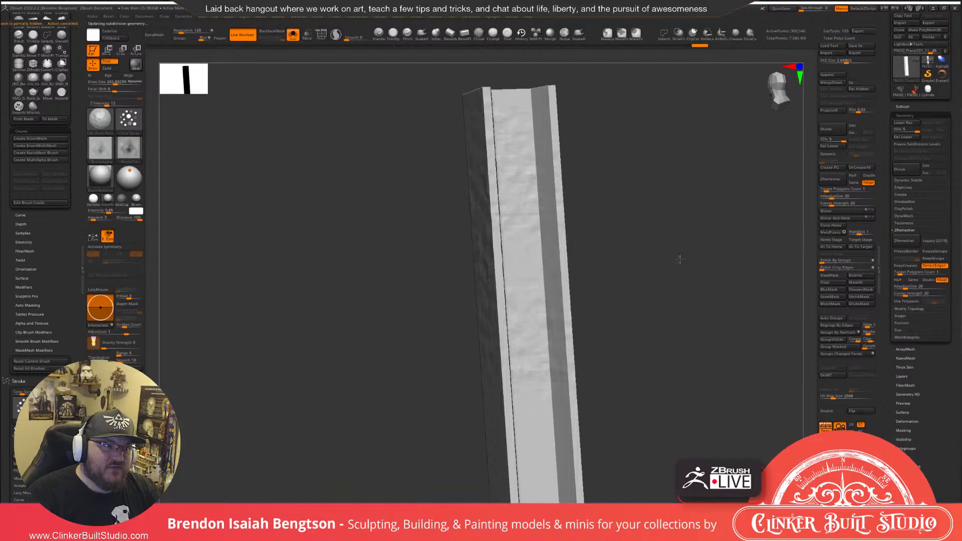
Stroke rock texture down the full length of the I-beam's outer flange and across its top end face.
{"action": "left_click_drag", "start_coordinate": [679, 259], "coordinate": [633, 260]}
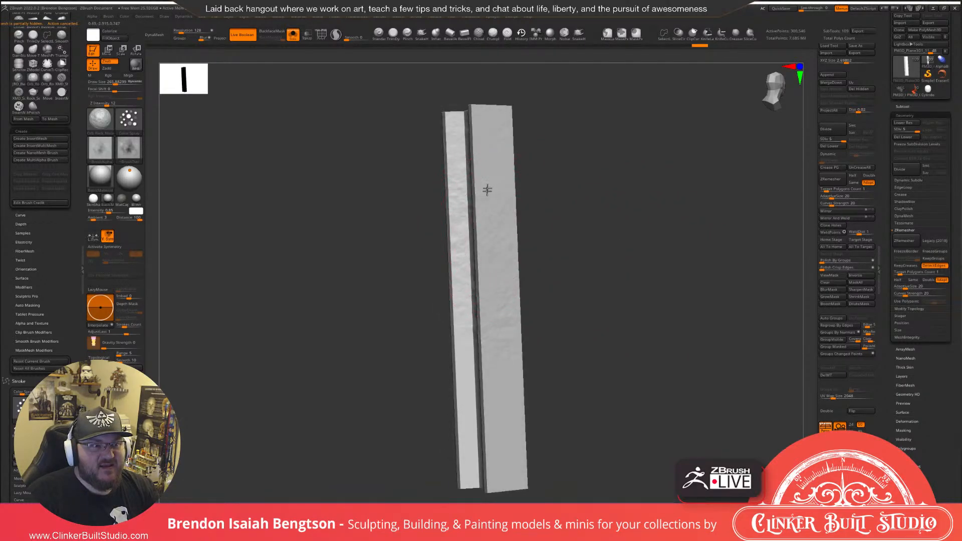
{"action": "mouse_move", "coordinate": [487, 142]}
{"action": "left_mouse_down"}
{"action": "mouse_move", "coordinate": [513, 310]}
{"action": "mouse_move", "coordinate": [523, 471]}
{"action": "left_mouse_up"}
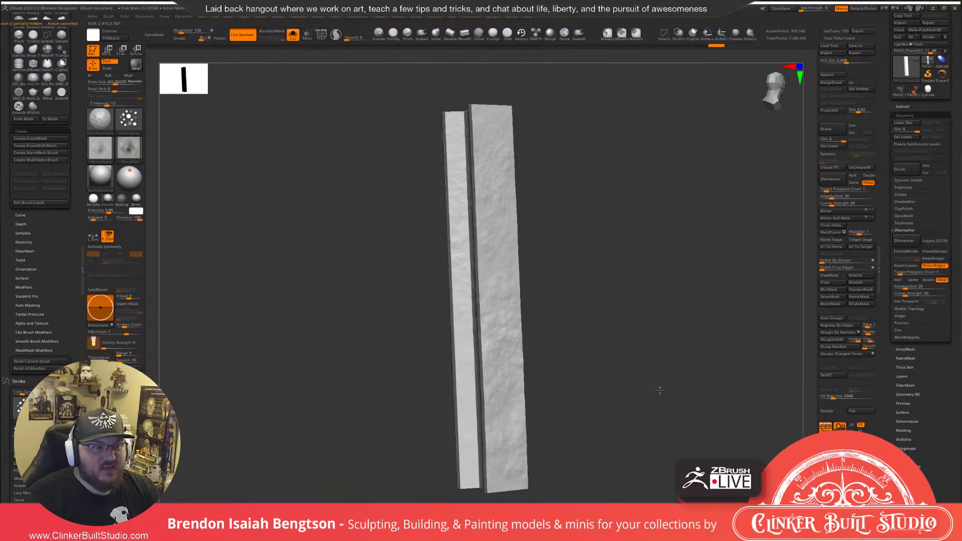
{"action": "left_click_drag", "start_coordinate": [659, 390], "coordinate": [562, 323]}
{"action": "left_click_drag", "start_coordinate": [607, 130], "coordinate": [635, 167]}
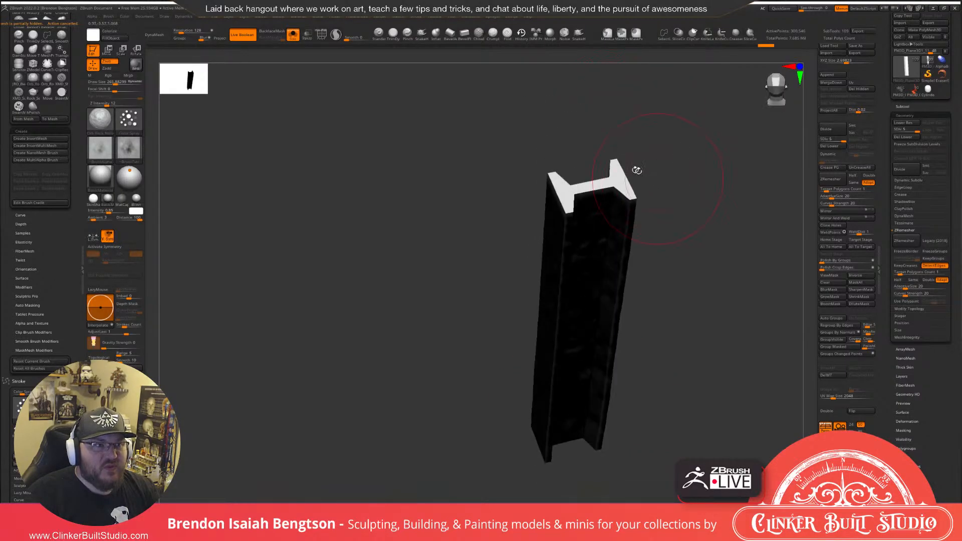
{"action": "left_click_drag", "start_coordinate": [563, 197], "coordinate": [617, 184]}
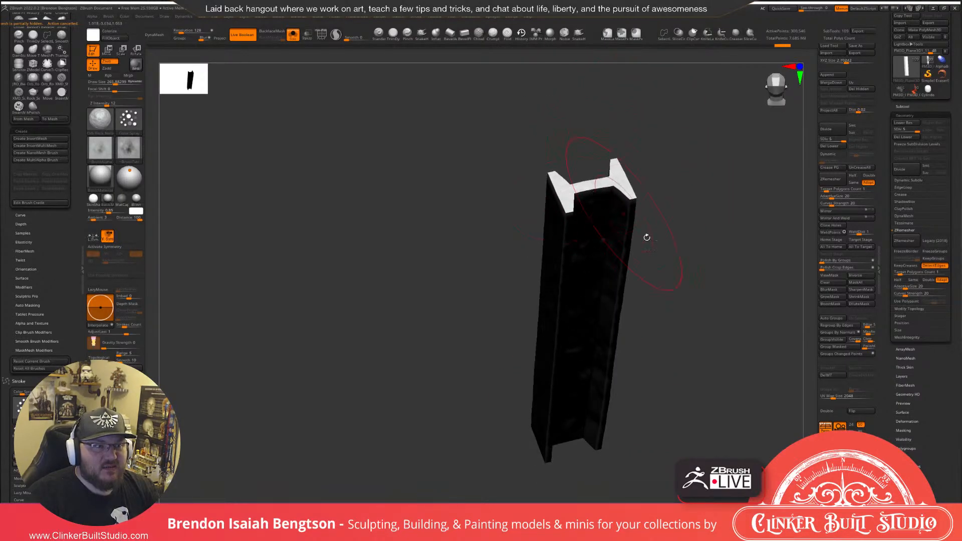
Stroke rock texture over the I-beam's remaining web and flange faces, working around toward its other end.
{"action": "mouse_move", "coordinate": [717, 351]}
{"action": "left_mouse_down"}
{"action": "mouse_move", "coordinate": [705, 299]}
{"action": "mouse_move", "coordinate": [651, 248]}
{"action": "left_mouse_up"}
{"action": "mouse_move", "coordinate": [562, 337]}
{"action": "left_mouse_down"}
{"action": "mouse_move", "coordinate": [545, 427]}
{"action": "mouse_move", "coordinate": [557, 412]}
{"action": "left_mouse_up"}
{"action": "mouse_move", "coordinate": [664, 412]}
{"action": "left_mouse_down"}
{"action": "mouse_move", "coordinate": [583, 426]}
{"action": "mouse_move", "coordinate": [596, 321]}
{"action": "left_mouse_up"}
{"action": "mouse_move", "coordinate": [656, 381]}
{"action": "left_mouse_down"}
{"action": "mouse_move", "coordinate": [672, 371]}
{"action": "mouse_move", "coordinate": [680, 389]}
{"action": "left_mouse_up"}
{"action": "left_click_drag", "start_coordinate": [683, 344], "coordinate": [669, 315]}
{"action": "left_click_drag", "start_coordinate": [670, 316], "coordinate": [665, 392], "text": "alt"}
{"action": "mouse_move", "coordinate": [665, 392]}
{"action": "left_mouse_down"}
{"action": "mouse_move", "coordinate": [669, 362]}
{"action": "mouse_move", "coordinate": [657, 361]}
{"action": "left_mouse_up"}
{"action": "left_click_drag", "start_coordinate": [659, 401], "coordinate": [659, 272]}
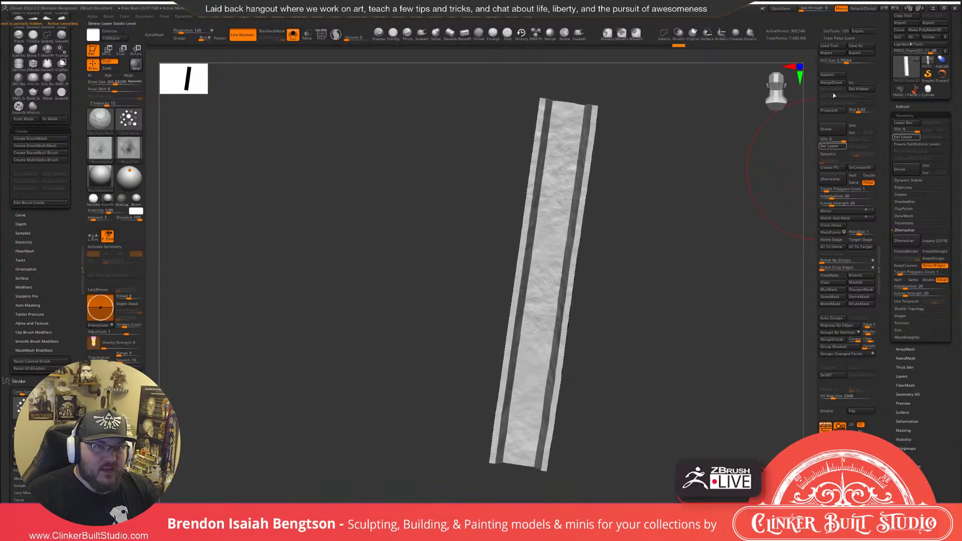
Restore the I-beam's straight base shape at the lowest subdivision level and step back up to the highest.
{"action": "left_click_drag", "start_coordinate": [836, 139], "coordinate": [822, 139]}
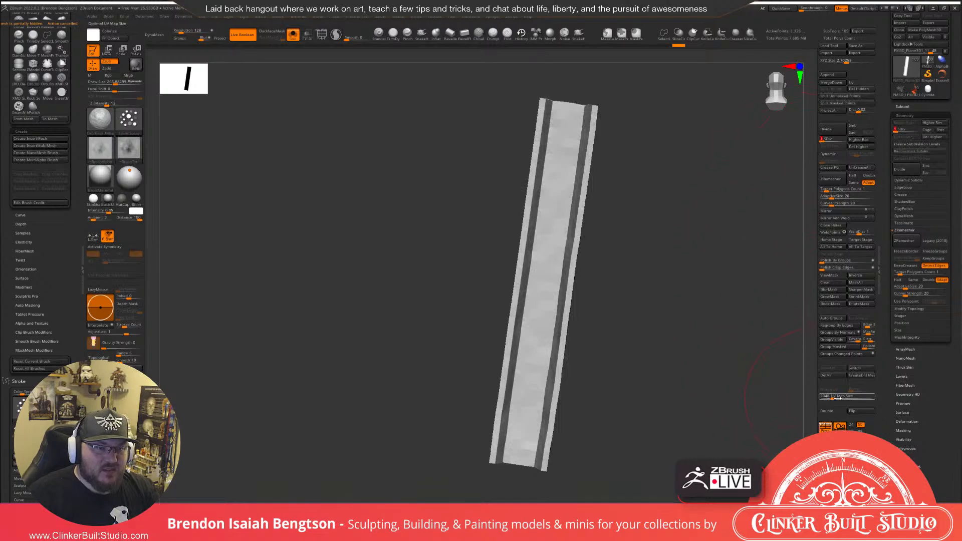
{"action": "left_click_drag", "start_coordinate": [700, 372], "coordinate": [723, 374]}
{"action": "key", "text": "d"}
{"action": "key", "text": "d"}
{"action": "key", "text": "d"}
{"action": "key", "text": "d"}
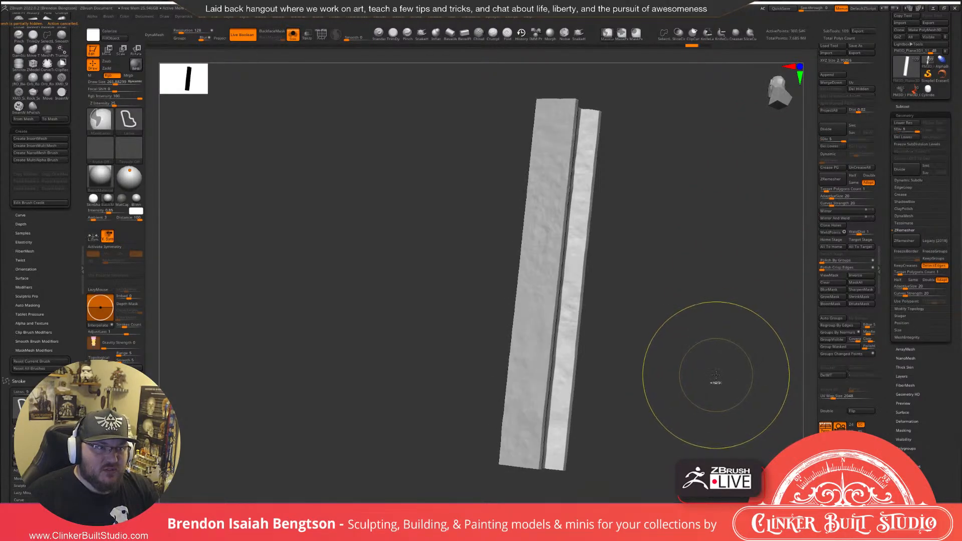
Examine the I-beam's edges at its lowest subdivision level and return it to the highest level.
{"action": "left_click_drag", "start_coordinate": [707, 371], "coordinate": [694, 354]}
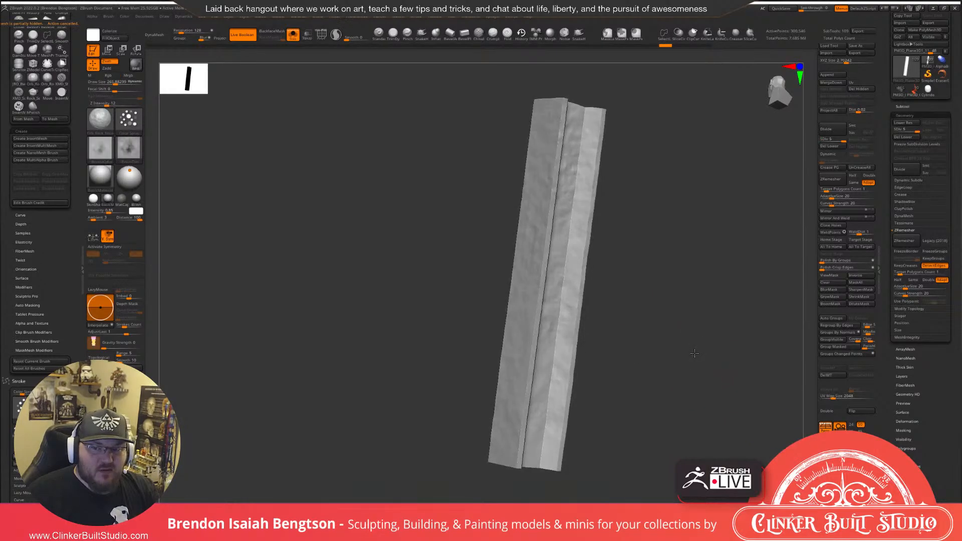
{"action": "left_click_drag", "start_coordinate": [694, 354], "coordinate": [694, 350], "text": "shift"}
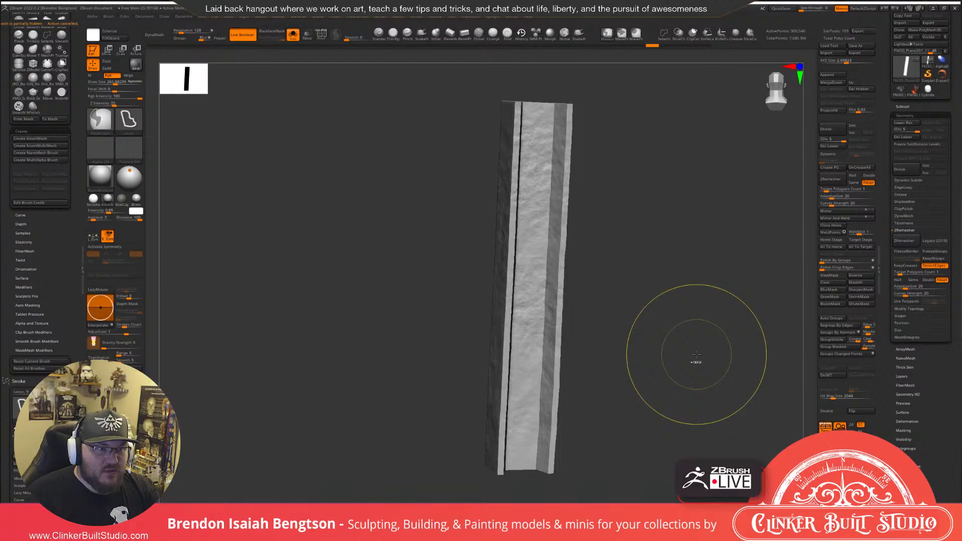
{"action": "key", "text": "shift+d"}
{"action": "left_click_drag", "start_coordinate": [683, 337], "coordinate": [749, 352]}
{"action": "key", "text": "ctrl"}
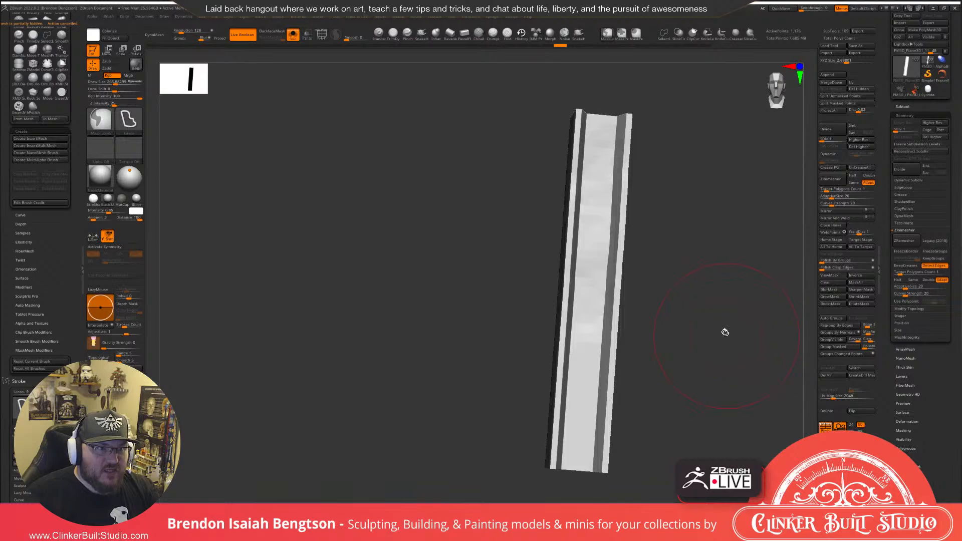
{"action": "left_click_drag", "start_coordinate": [725, 334], "coordinate": [698, 334]}
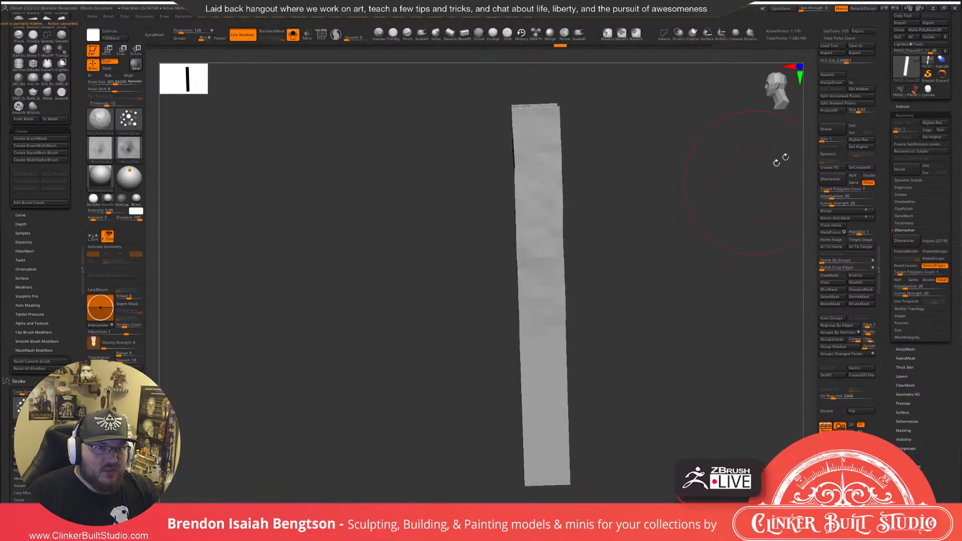
{"action": "left_click", "coordinate": [845, 140]}
Stroke more rock texture along the I-beam's flange faces, working around the beam toward its lower end.
{"action": "left_click_drag", "start_coordinate": [671, 297], "coordinate": [653, 300]}
{"action": "mouse_move", "coordinate": [541, 333]}
{"action": "left_mouse_down"}
{"action": "mouse_move", "coordinate": [528, 421]}
{"action": "mouse_move", "coordinate": [547, 458]}
{"action": "left_mouse_up"}
{"action": "left_click_drag", "start_coordinate": [629, 375], "coordinate": [586, 388]}
{"action": "left_click_drag", "start_coordinate": [569, 314], "coordinate": [644, 344], "text": "shift"}
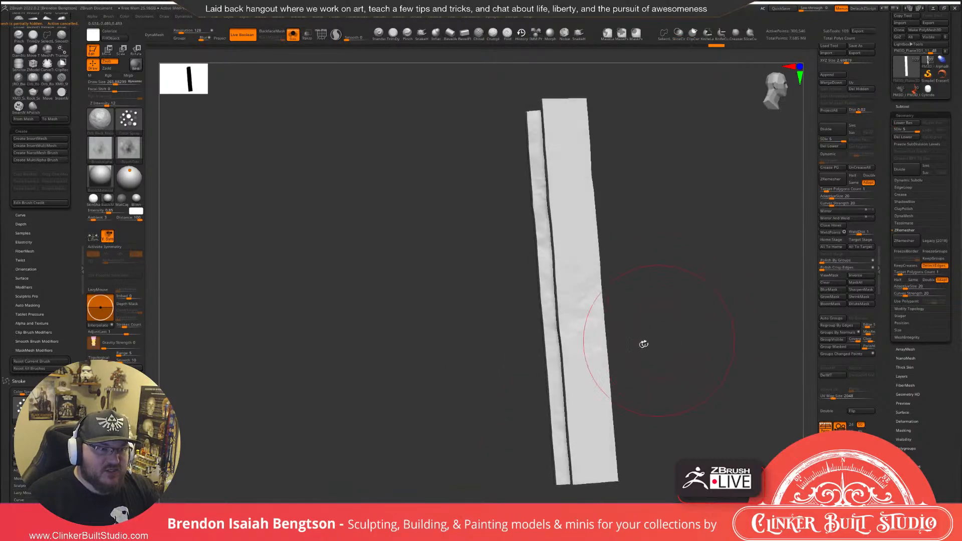
{"action": "left_click_drag", "start_coordinate": [685, 384], "coordinate": [711, 376]}
{"action": "left_click_drag", "start_coordinate": [631, 345], "coordinate": [597, 144]}
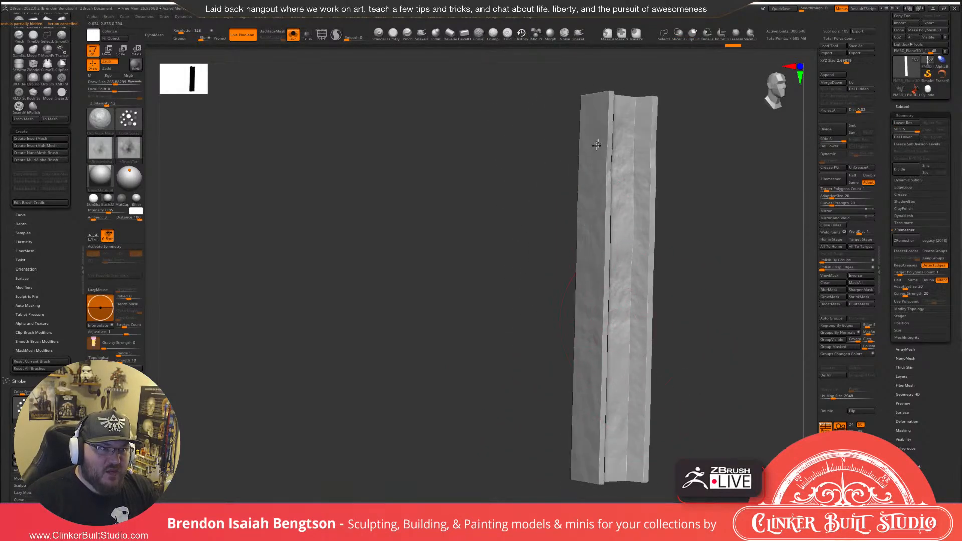
{"action": "left_click_drag", "start_coordinate": [697, 151], "coordinate": [664, 188]}
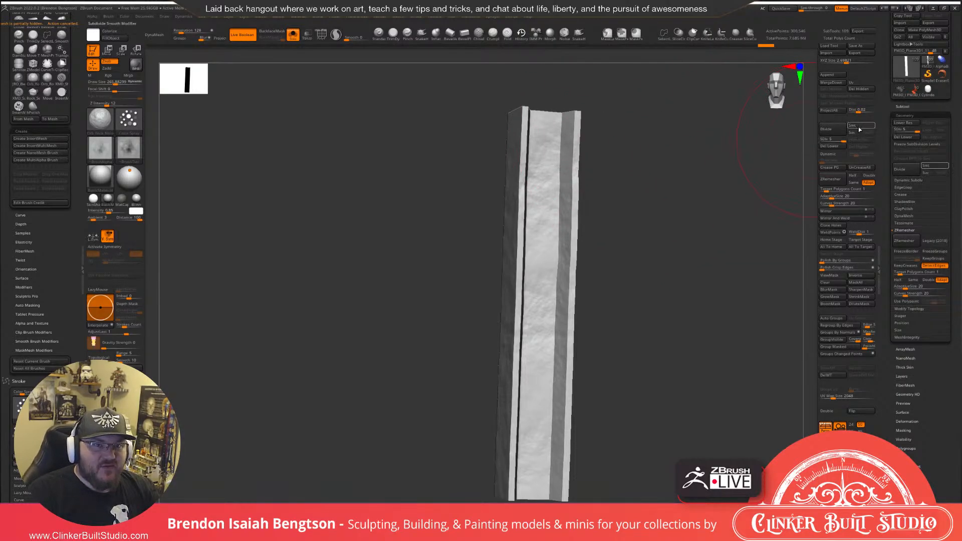
{"action": "left_click_drag", "start_coordinate": [633, 340], "coordinate": [629, 267], "text": "alt"}
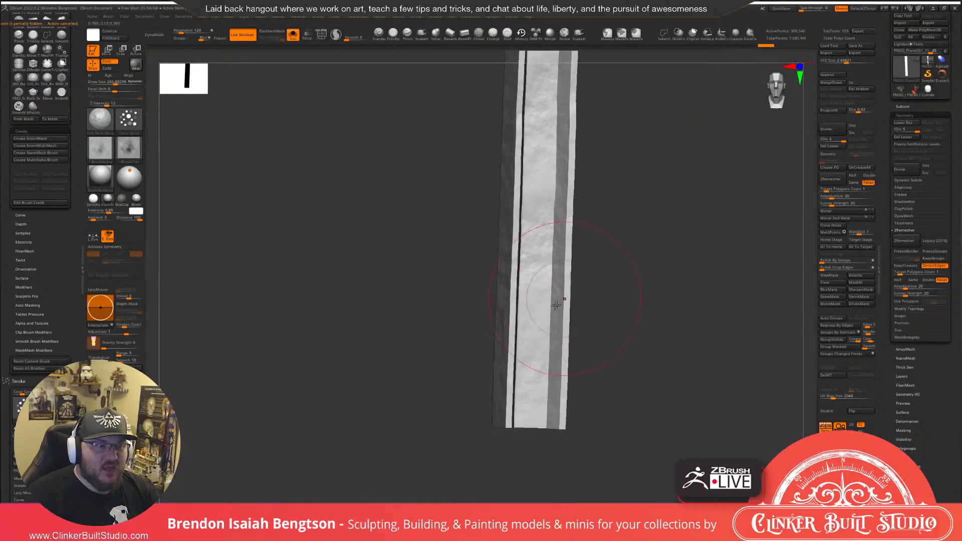
{"action": "left_click_drag", "start_coordinate": [640, 304], "coordinate": [596, 321]}
{"action": "mouse_move", "coordinate": [632, 402]}
{"action": "left_mouse_down"}
{"action": "mouse_move", "coordinate": [640, 344]}
{"action": "mouse_move", "coordinate": [619, 298]}
{"action": "left_mouse_up"}
{"action": "left_click_drag", "start_coordinate": [584, 337], "coordinate": [675, 327]}
{"action": "left_click_drag", "start_coordinate": [661, 243], "coordinate": [555, 244]}
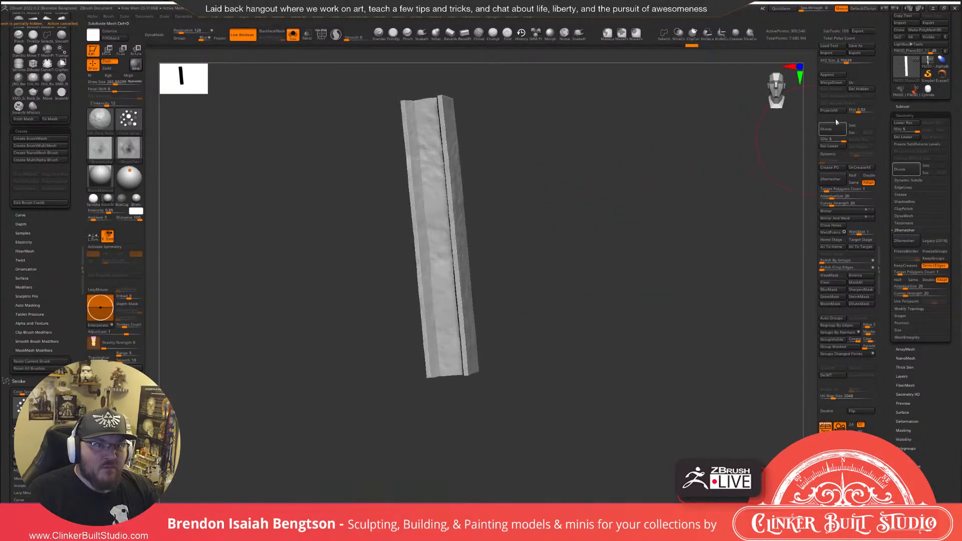
Switch the I-beam to its straight morph target shape at subdivision level 1 and return to the highest level.
{"action": "left_click_drag", "start_coordinate": [832, 141], "coordinate": [797, 145]}
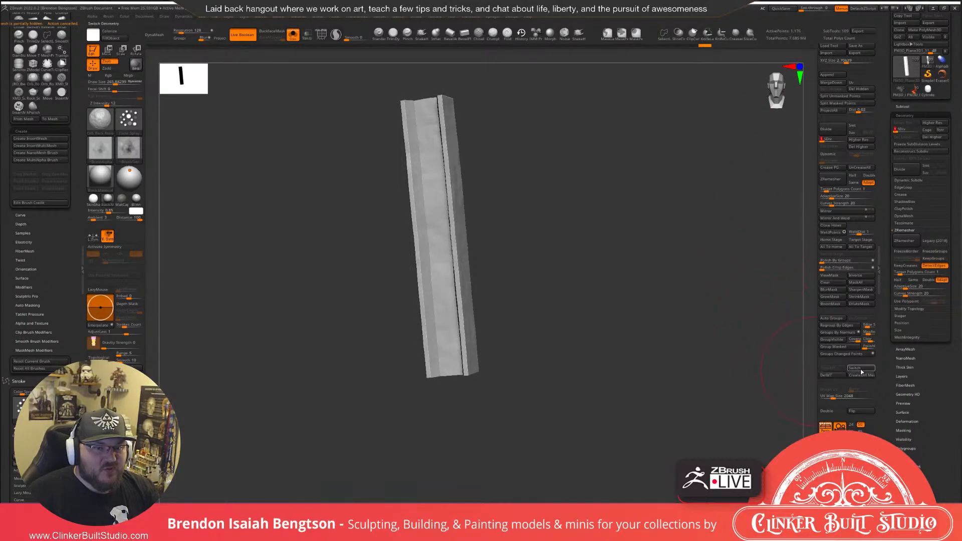
{"action": "left_click_drag", "start_coordinate": [612, 202], "coordinate": [674, 285], "text": "alt"}
{"action": "left_click_drag", "start_coordinate": [826, 141], "coordinate": [851, 141]}
{"action": "left_click_drag", "start_coordinate": [714, 303], "coordinate": [686, 305]}
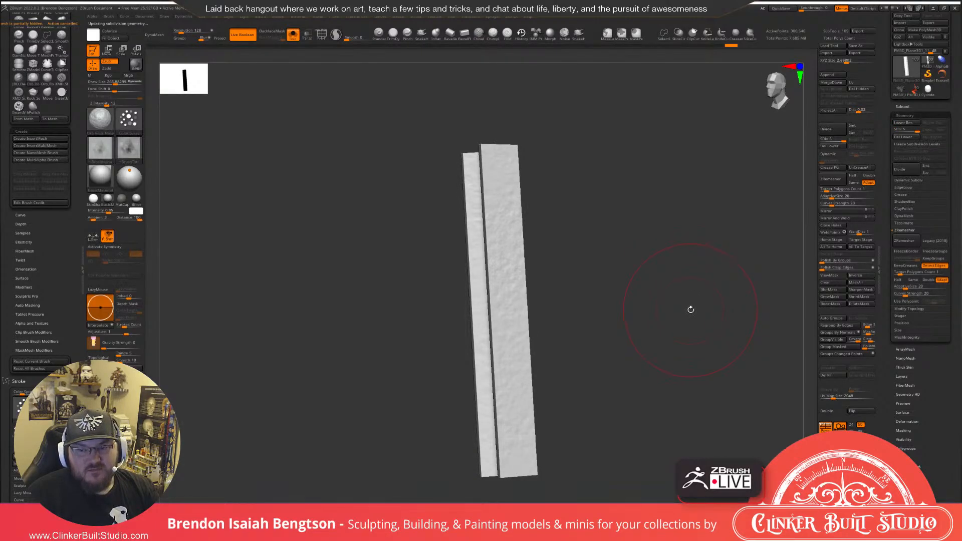
{"action": "left_click_drag", "start_coordinate": [691, 310], "coordinate": [647, 282]}
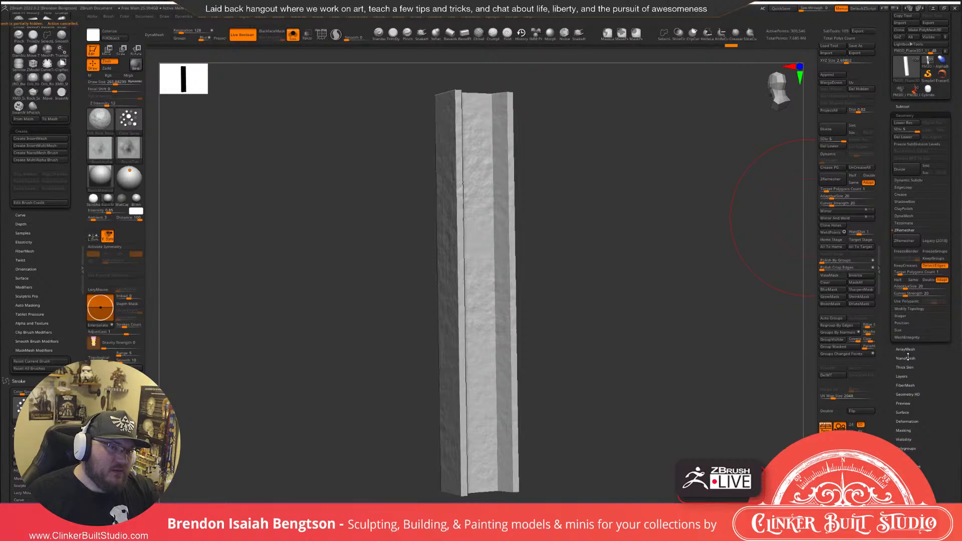
Reduce the brush's draw size to about 135 and add finer rock texture over the I-beam.
{"action": "left_click_drag", "start_coordinate": [671, 198], "coordinate": [695, 198]}
{"action": "key", "text": "space"}
{"action": "left_click_drag", "start_coordinate": [480, 172], "coordinate": [471, 170]}
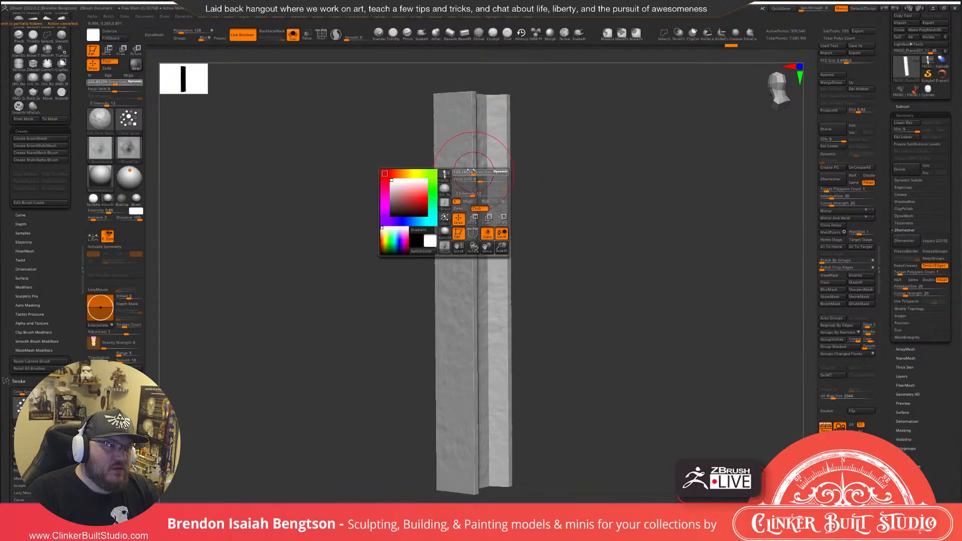
{"action": "mouse_move", "coordinate": [569, 219]}
{"action": "left_mouse_down"}
{"action": "mouse_move", "coordinate": [594, 210]}
{"action": "mouse_move", "coordinate": [564, 235]}
{"action": "mouse_move", "coordinate": [527, 245]}
{"action": "mouse_move", "coordinate": [594, 217]}
{"action": "left_mouse_up"}
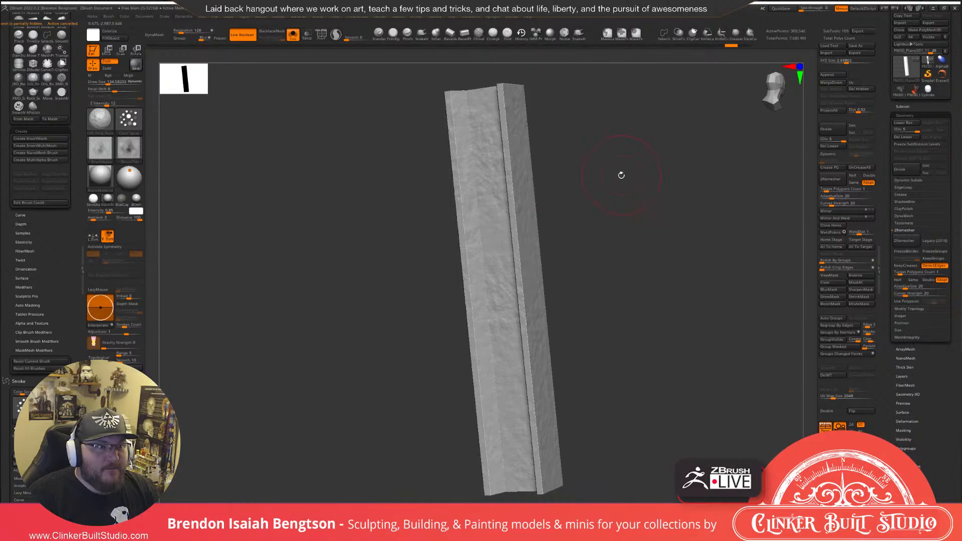
Choose the TrimDynamic brush and reduce its draw size to about 25.5 for work at the I-beam's top end.
{"action": "left_click", "coordinate": [394, 34]}
{"action": "mouse_move", "coordinate": [569, 145]}
{"action": "left_mouse_down", "text": "alt"}
{"action": "mouse_move", "coordinate": [633, 222]}
{"action": "mouse_move", "coordinate": [596, 213]}
{"action": "left_mouse_up", "text": "alt"}
{"action": "key", "text": "space"}
{"action": "left_click_drag", "start_coordinate": [625, 174], "coordinate": [618, 174]}
{"action": "mouse_move", "coordinate": [714, 178]}
{"action": "left_mouse_down", "text": "alt"}
{"action": "mouse_move", "coordinate": [608, 285]}
{"action": "mouse_move", "coordinate": [632, 187]}
{"action": "mouse_move", "coordinate": [511, 201]}
{"action": "left_mouse_up", "text": "alt"}
{"action": "key", "text": "space"}
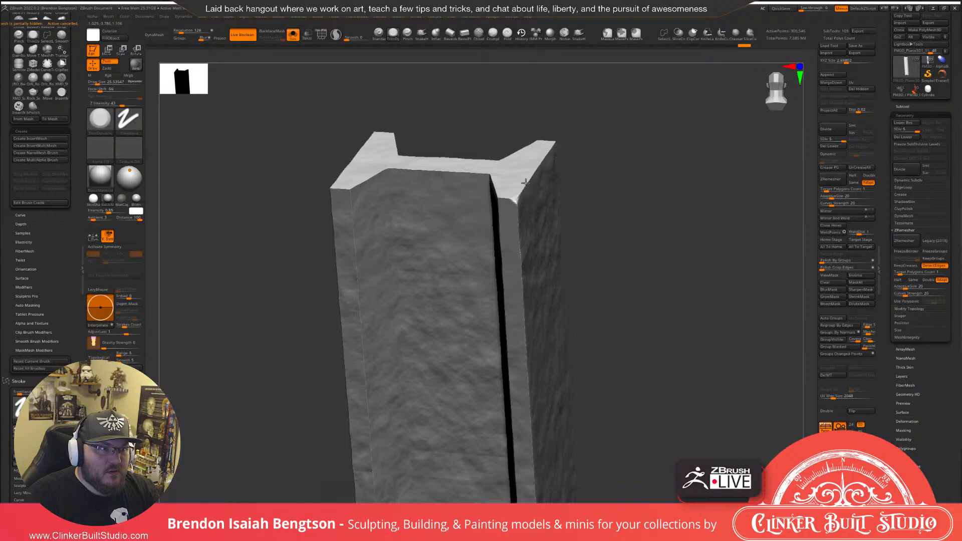
Trim the sharp corner and adjoining long edges of one flange tip at the I-beam's top end.
{"action": "left_click_drag", "start_coordinate": [519, 224], "coordinate": [520, 242]}
{"action": "left_click_drag", "start_coordinate": [523, 336], "coordinate": [525, 343]}
{"action": "mouse_move", "coordinate": [624, 252]}
{"action": "left_mouse_down"}
{"action": "mouse_move", "coordinate": [644, 266]}
{"action": "mouse_move", "coordinate": [636, 269]}
{"action": "left_mouse_up"}
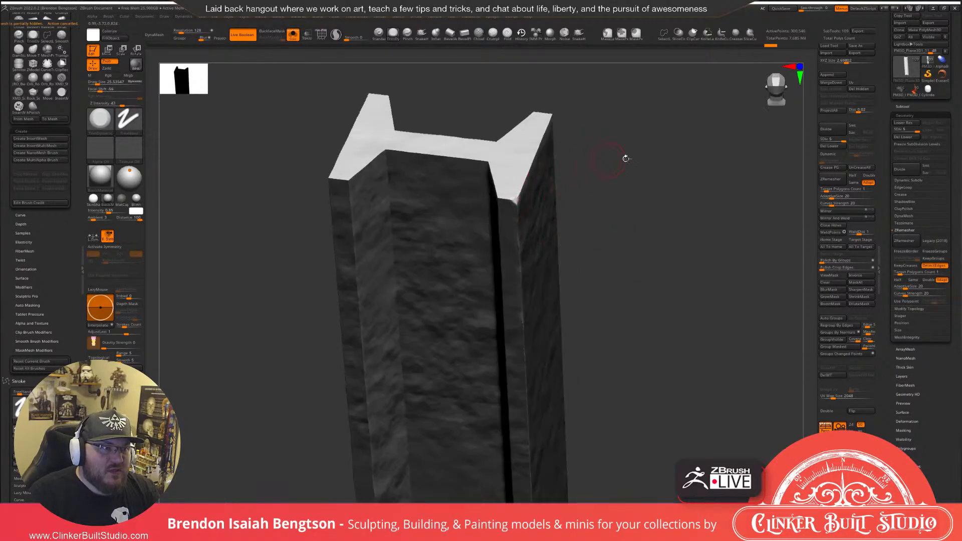
{"action": "left_click_drag", "start_coordinate": [626, 158], "coordinate": [594, 176]}
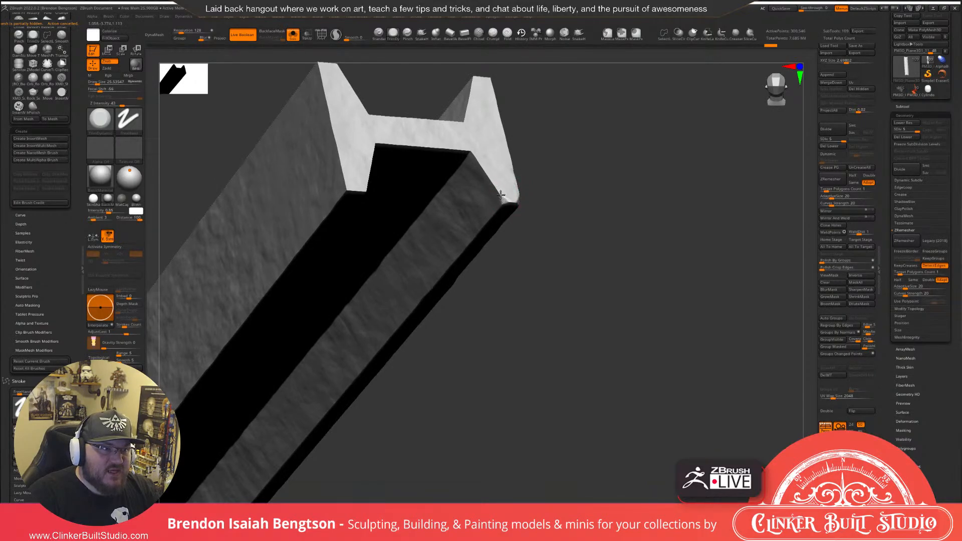
{"action": "mouse_move", "coordinate": [485, 176]}
{"action": "left_mouse_down"}
{"action": "mouse_move", "coordinate": [479, 161]}
{"action": "mouse_move", "coordinate": [508, 203]}
{"action": "mouse_move", "coordinate": [503, 189]}
{"action": "left_mouse_up"}
{"action": "mouse_move", "coordinate": [581, 167]}
{"action": "left_mouse_down"}
{"action": "mouse_move", "coordinate": [618, 187]}
{"action": "mouse_move", "coordinate": [635, 221]}
{"action": "left_mouse_up"}
{"action": "mouse_move", "coordinate": [498, 206]}
{"action": "left_mouse_down"}
{"action": "mouse_move", "coordinate": [468, 281]}
{"action": "mouse_move", "coordinate": [470, 266]}
{"action": "left_mouse_up"}
{"action": "left_click_drag", "start_coordinate": [567, 223], "coordinate": [496, 256]}
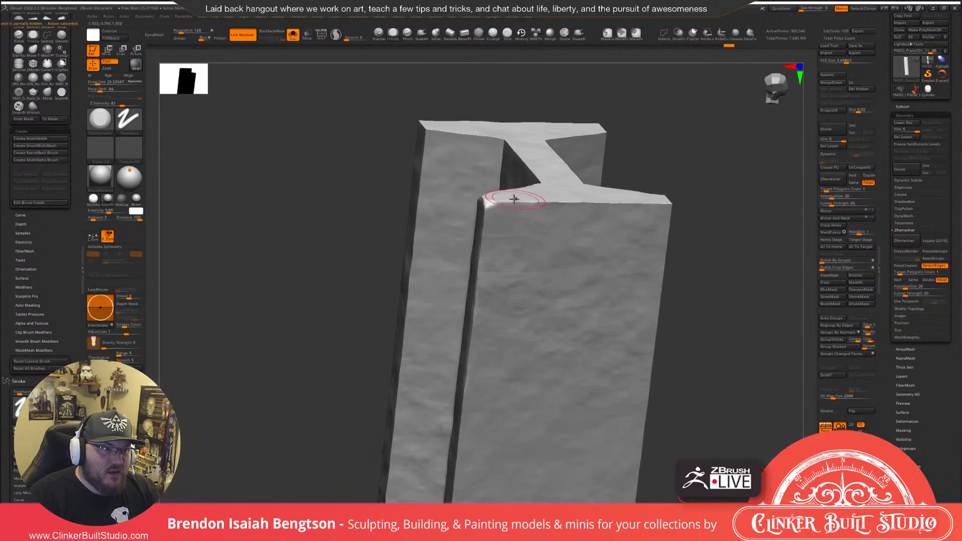
Trim along the flange's top outer edge and down the long edge on its opposite side.
{"action": "mouse_move", "coordinate": [514, 199]}
{"action": "left_mouse_down"}
{"action": "mouse_move", "coordinate": [494, 203]}
{"action": "mouse_move", "coordinate": [608, 203]}
{"action": "left_mouse_up"}
{"action": "mouse_move", "coordinate": [688, 171]}
{"action": "left_mouse_down"}
{"action": "mouse_move", "coordinate": [561, 176]}
{"action": "mouse_move", "coordinate": [535, 201]}
{"action": "left_mouse_up"}
{"action": "mouse_move", "coordinate": [633, 190]}
{"action": "left_mouse_down"}
{"action": "mouse_move", "coordinate": [533, 196]}
{"action": "mouse_move", "coordinate": [542, 242]}
{"action": "left_mouse_up"}
{"action": "left_click_drag", "start_coordinate": [533, 203], "coordinate": [574, 377]}
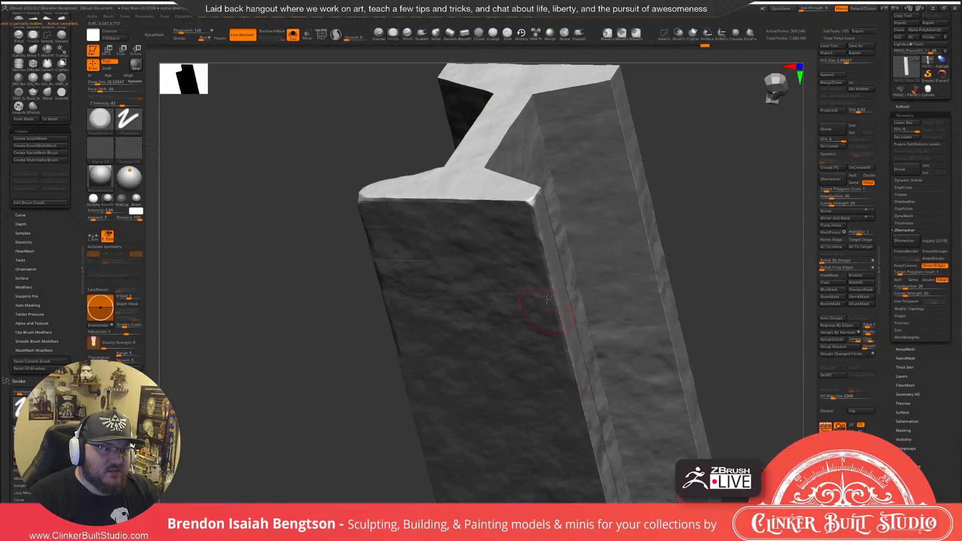
Reduce the TrimDynamic brush's draw size to about 13.5 for finer work on the flange's corner and edges.
{"action": "left_click_drag", "start_coordinate": [692, 169], "coordinate": [645, 154]}
{"action": "key", "text": "space"}
{"action": "left_click_drag", "start_coordinate": [559, 229], "coordinate": [556, 229]}
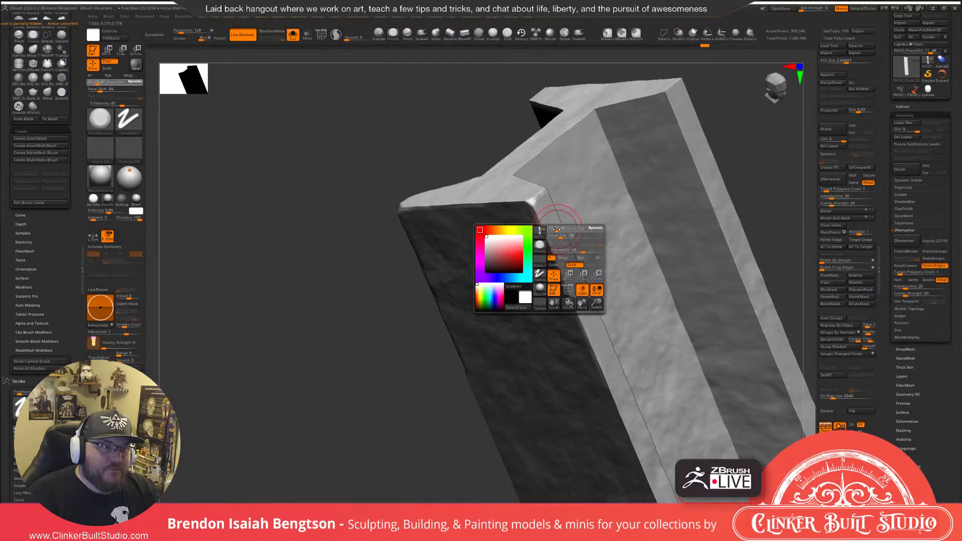
{"action": "left_click_drag", "start_coordinate": [555, 229], "coordinate": [552, 229]}
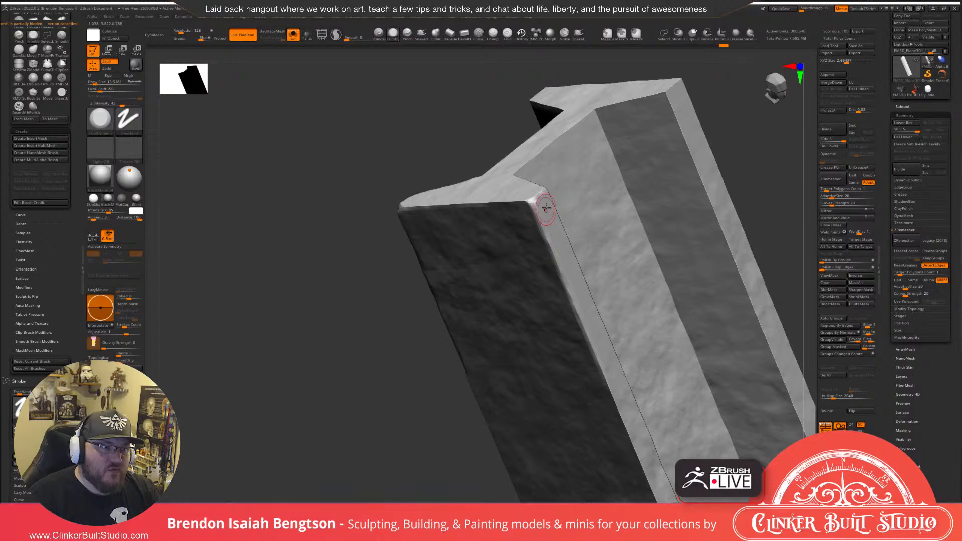
Show the full sculpture and examine both I-beams from the back and the front.
{"action": "right_click_drag", "start_coordinate": [546, 208], "coordinate": [515, 176], "text": "ctrl"}
{"action": "key", "text": "alt+s"}
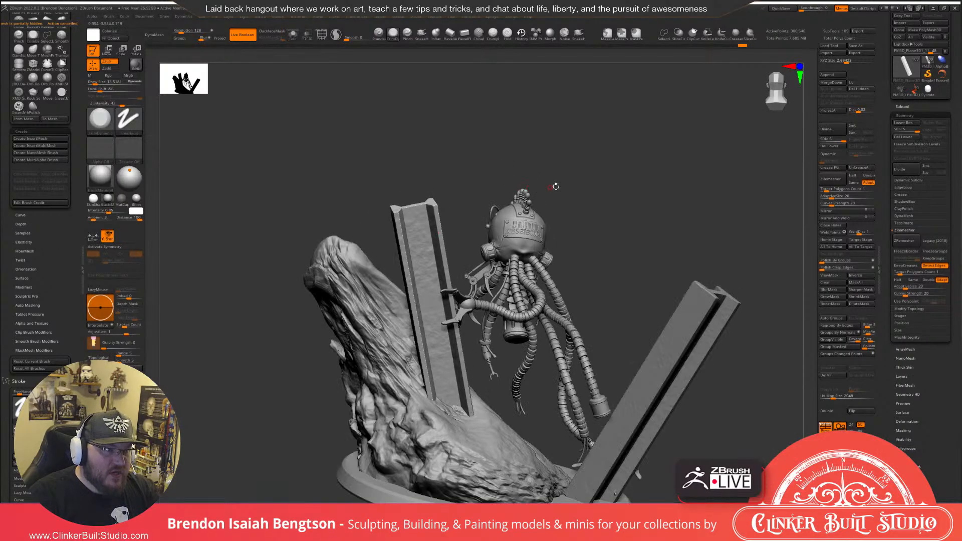
{"action": "right_click_drag", "start_coordinate": [555, 186], "coordinate": [616, 186]}
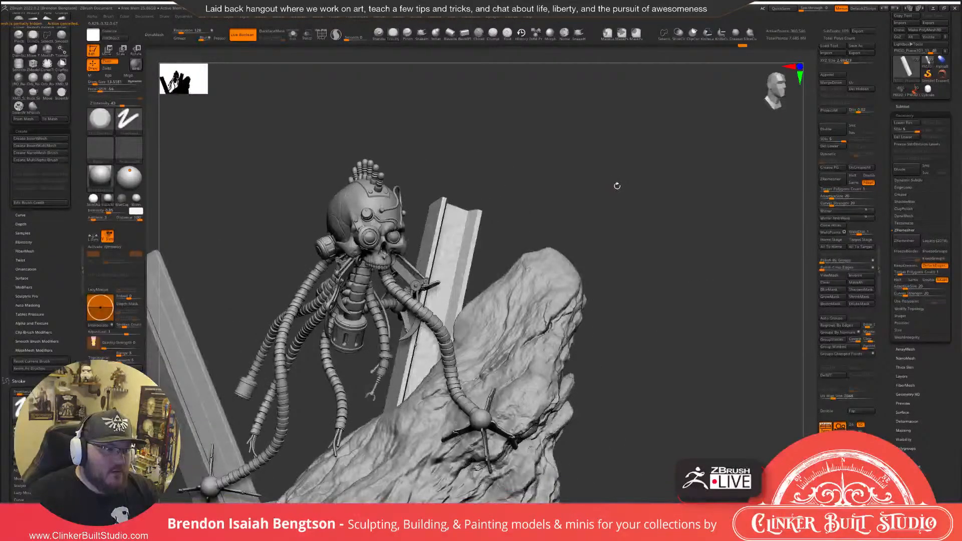
{"action": "right_click_drag", "start_coordinate": [617, 186], "coordinate": [632, 187], "text": "shift"}
{"action": "key", "text": "f"}
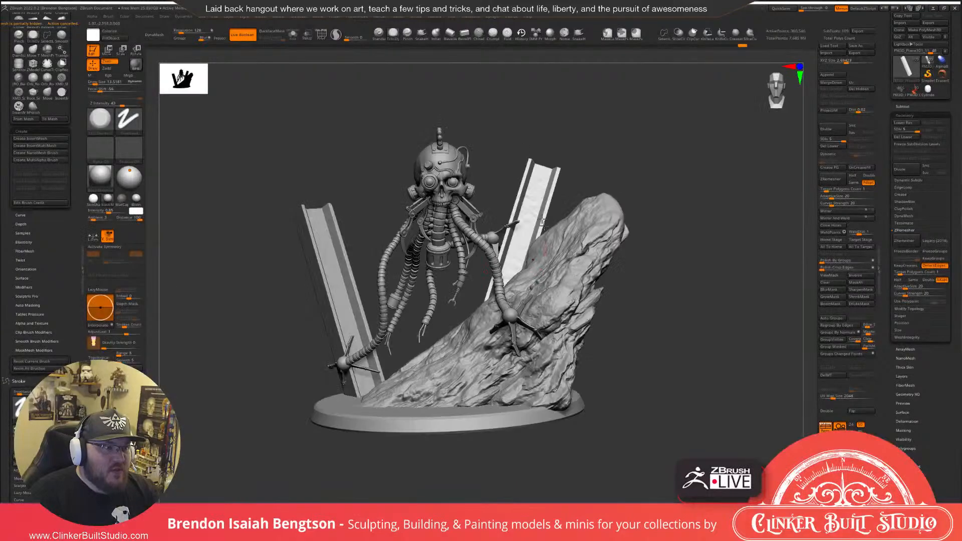
{"action": "left_click", "coordinate": [135, 65]}
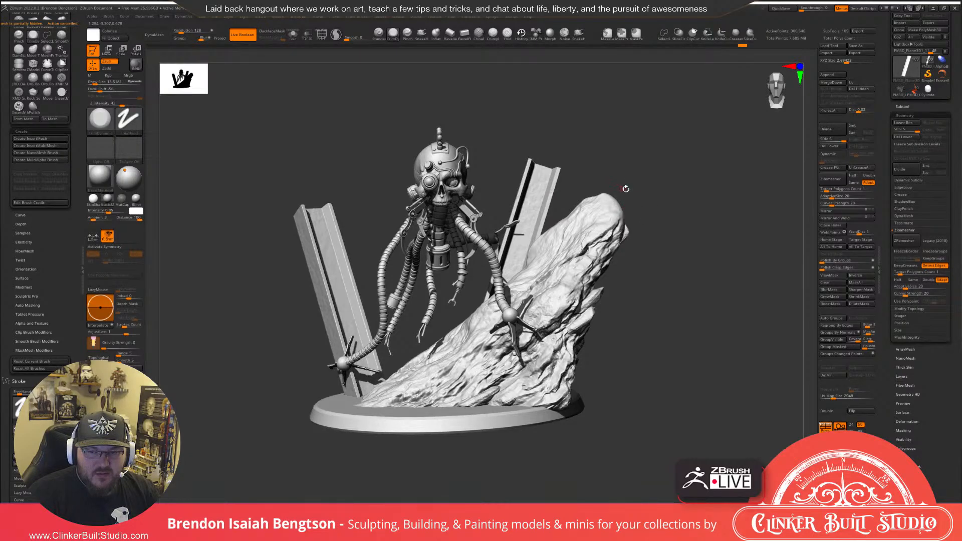
Isolate the I-beam beside the rock and smooth the inner crease between its web and flange, working down from the top end.
{"action": "mouse_move", "coordinate": [626, 191]}
{"action": "left_mouse_down"}
{"action": "mouse_move", "coordinate": [645, 189]}
{"action": "mouse_move", "coordinate": [670, 249]}
{"action": "left_mouse_up"}
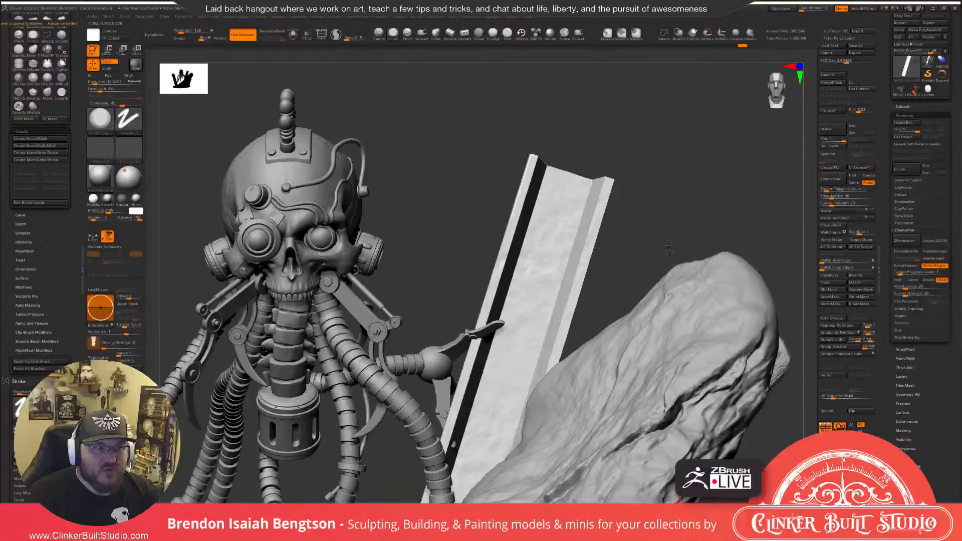
{"action": "left_click_drag", "start_coordinate": [670, 249], "coordinate": [689, 245]}
{"action": "key", "text": "alt+s"}
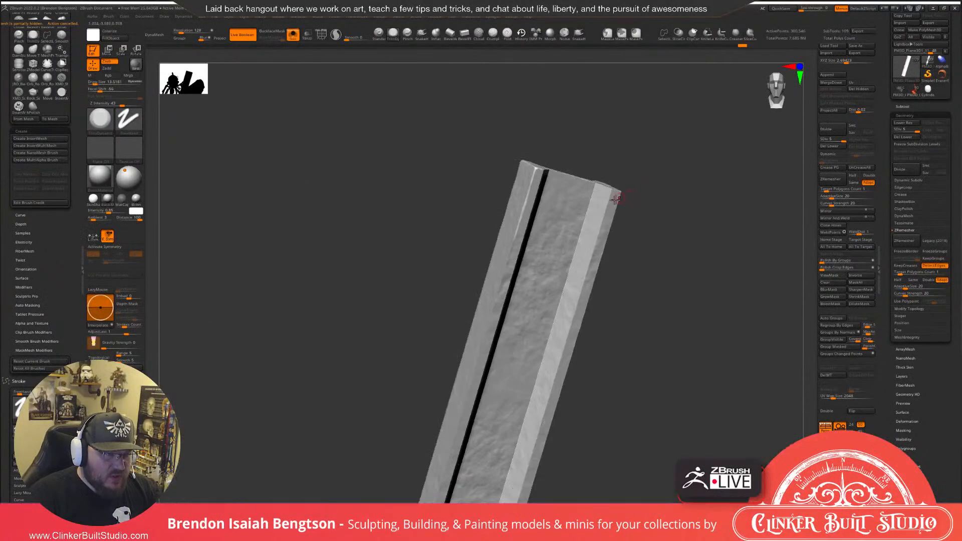
{"action": "left_click_drag", "start_coordinate": [674, 174], "coordinate": [690, 177]}
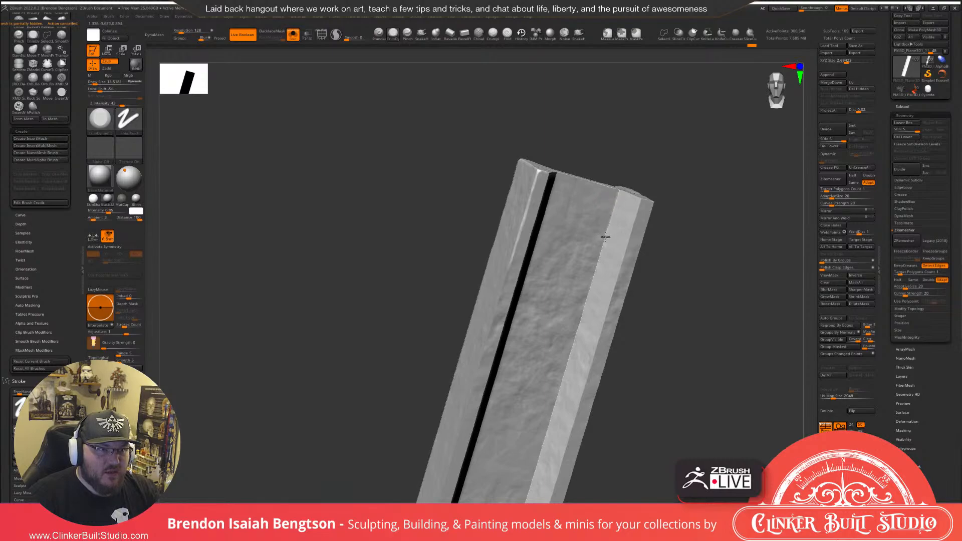
{"action": "left_click_drag", "start_coordinate": [606, 238], "coordinate": [601, 256], "text": "shift"}
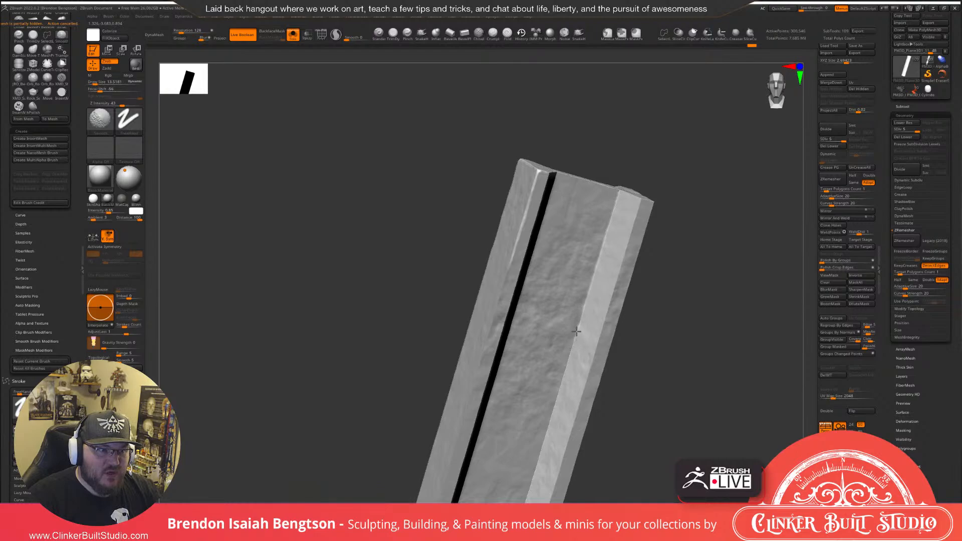
{"action": "left_click_drag", "start_coordinate": [581, 314], "coordinate": [580, 323], "text": "shift"}
{"action": "mouse_move", "coordinate": [694, 320]}
{"action": "left_mouse_down", "text": "alt"}
{"action": "mouse_move", "coordinate": [678, 171]}
{"action": "mouse_move", "coordinate": [692, 204]}
{"action": "mouse_move", "coordinate": [682, 196]}
{"action": "left_mouse_up", "text": "alt"}
{"action": "left_click_drag", "start_coordinate": [560, 201], "coordinate": [496, 418], "text": "shift"}
{"action": "mouse_move", "coordinate": [650, 369]}
{"action": "left_mouse_down"}
{"action": "mouse_move", "coordinate": [624, 298]}
{"action": "mouse_move", "coordinate": [624, 315]}
{"action": "mouse_move", "coordinate": [633, 258]}
{"action": "left_mouse_up"}
{"action": "left_click_drag", "start_coordinate": [518, 202], "coordinate": [516, 220], "text": "shift"}
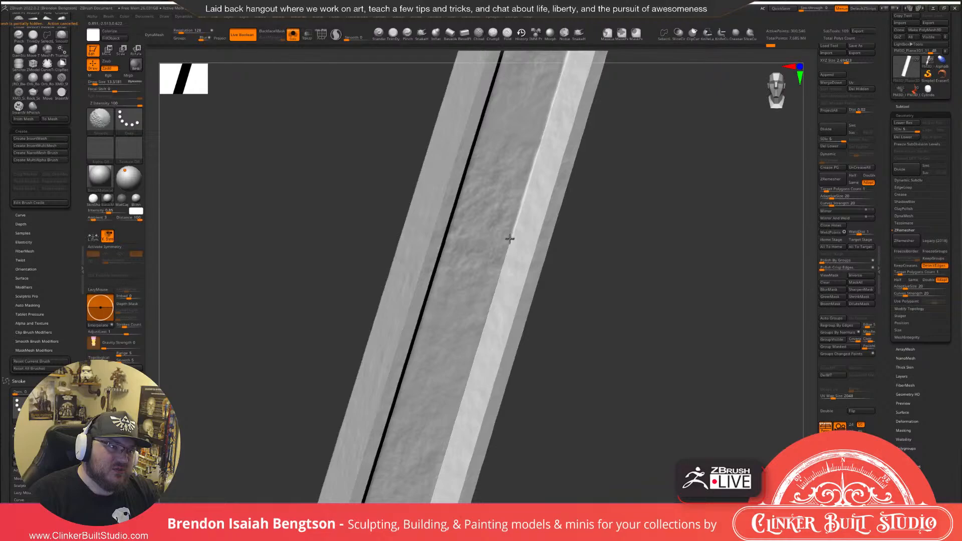
Smooth the inner crease between the web and the opposite flange down to the I-beam's lower end.
{"action": "mouse_move", "coordinate": [622, 321]}
{"action": "left_mouse_down", "text": "alt"}
{"action": "mouse_move", "coordinate": [636, 262]}
{"action": "mouse_move", "coordinate": [666, 344]}
{"action": "mouse_move", "coordinate": [666, 275]}
{"action": "mouse_move", "coordinate": [658, 274]}
{"action": "left_mouse_up", "text": "alt"}
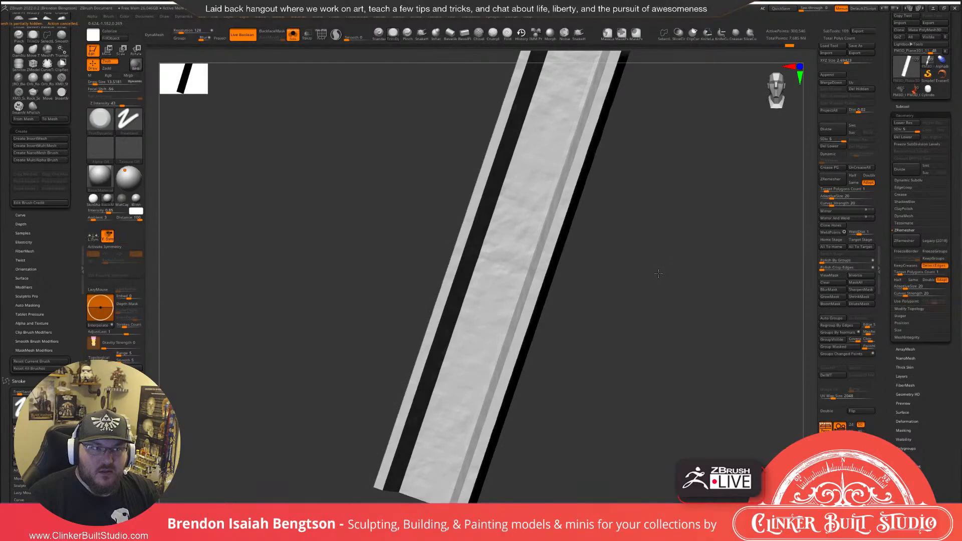
{"action": "left_click_drag", "start_coordinate": [658, 273], "coordinate": [545, 203]}
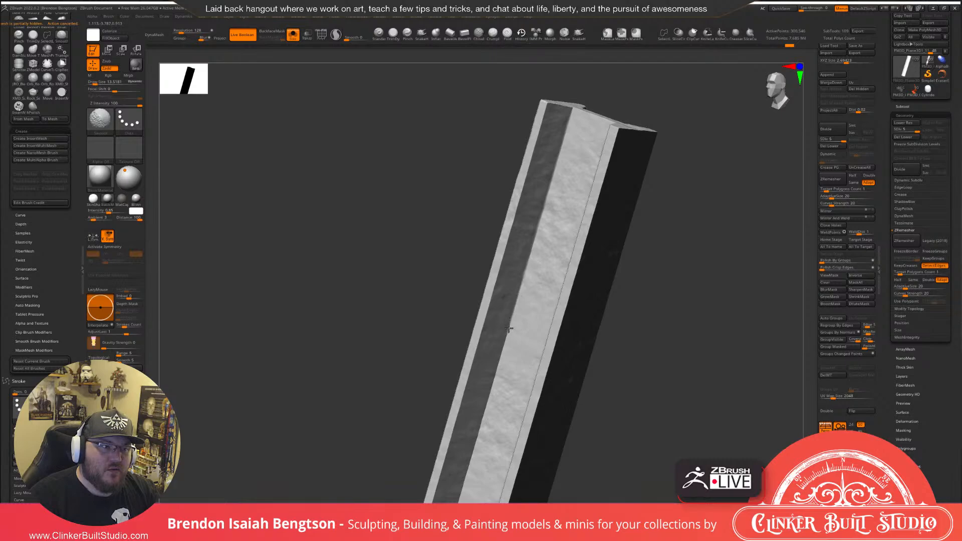
{"action": "left_click_drag", "start_coordinate": [496, 370], "coordinate": [508, 341], "text": "shift"}
{"action": "mouse_move", "coordinate": [664, 323]}
{"action": "left_mouse_down", "text": "alt"}
{"action": "mouse_move", "coordinate": [678, 193]}
{"action": "mouse_move", "coordinate": [698, 253]}
{"action": "mouse_move", "coordinate": [647, 231]}
{"action": "left_mouse_up", "text": "alt"}
{"action": "key", "text": "shift"}
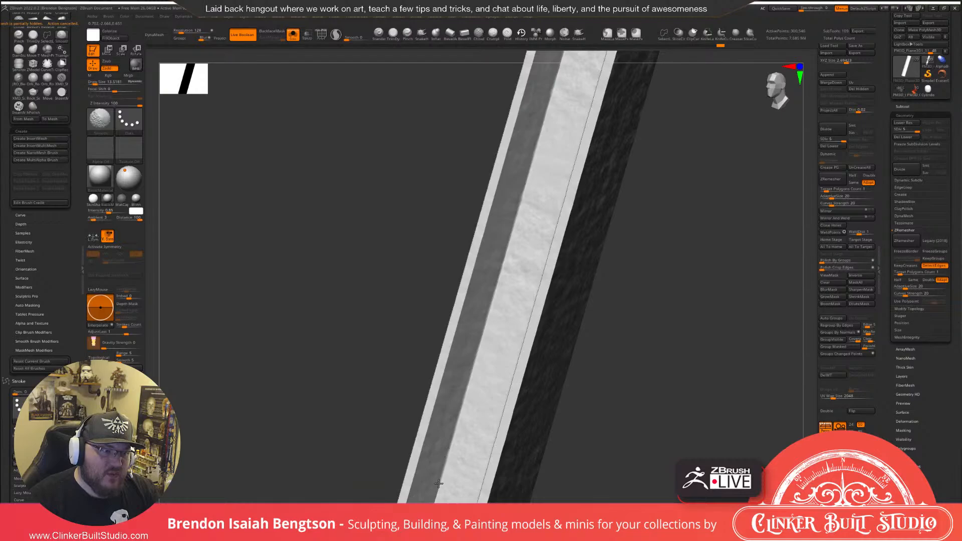
{"action": "left_click_drag", "start_coordinate": [348, 304], "coordinate": [346, 189], "text": "alt"}
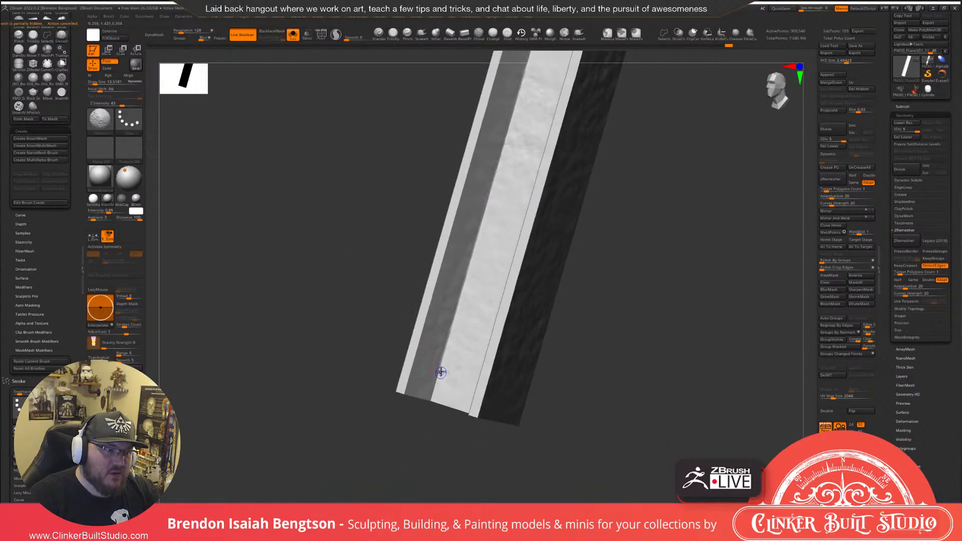
{"action": "key", "text": "shift"}
Trim the flange's corner at the I-beam's top end and the upper part of its adjoining long edge.
{"action": "left_click_drag", "start_coordinate": [383, 282], "coordinate": [501, 246]}
{"action": "left_click_drag", "start_coordinate": [621, 208], "coordinate": [584, 324], "text": "alt"}
{"action": "left_click_drag", "start_coordinate": [606, 221], "coordinate": [539, 260]}
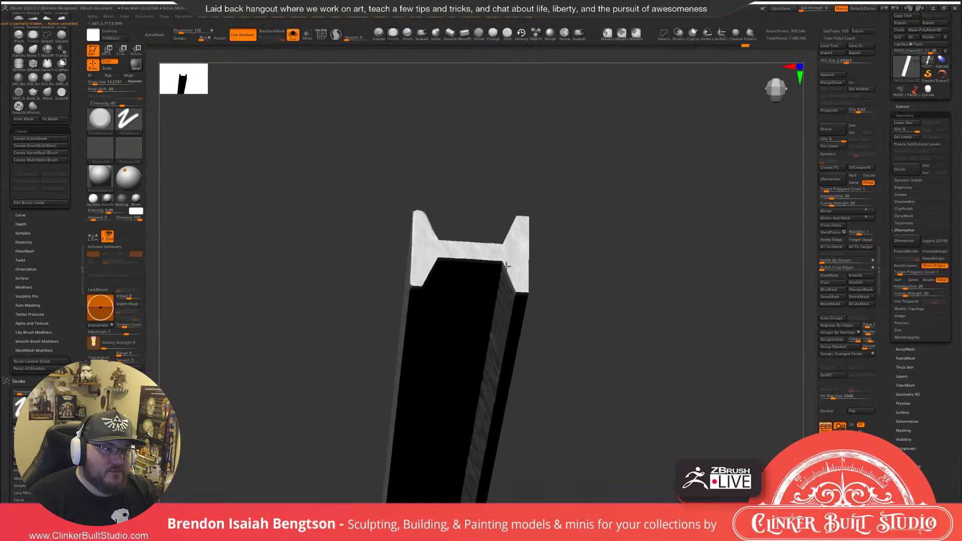
{"action": "left_click_drag", "start_coordinate": [506, 266], "coordinate": [600, 208]}
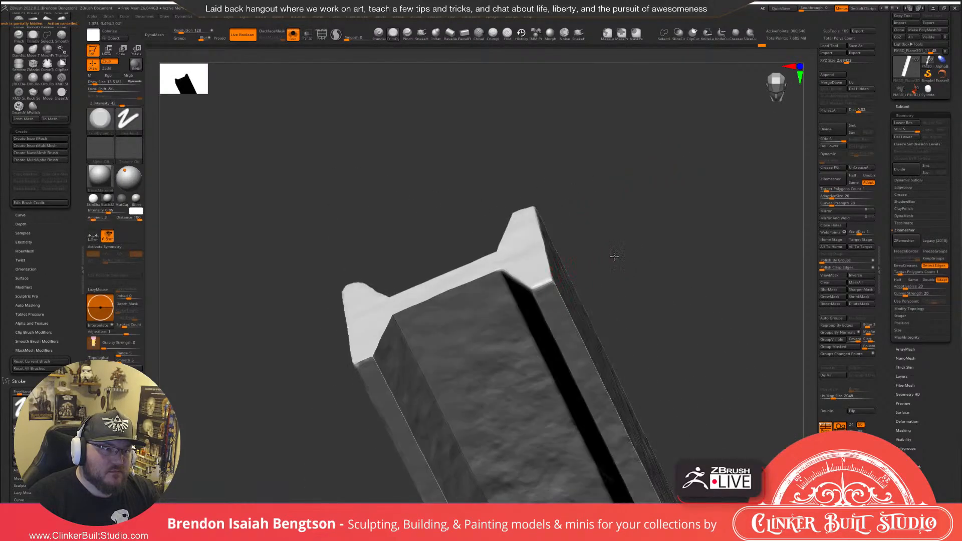
{"action": "left_click_drag", "start_coordinate": [613, 255], "coordinate": [511, 167]}
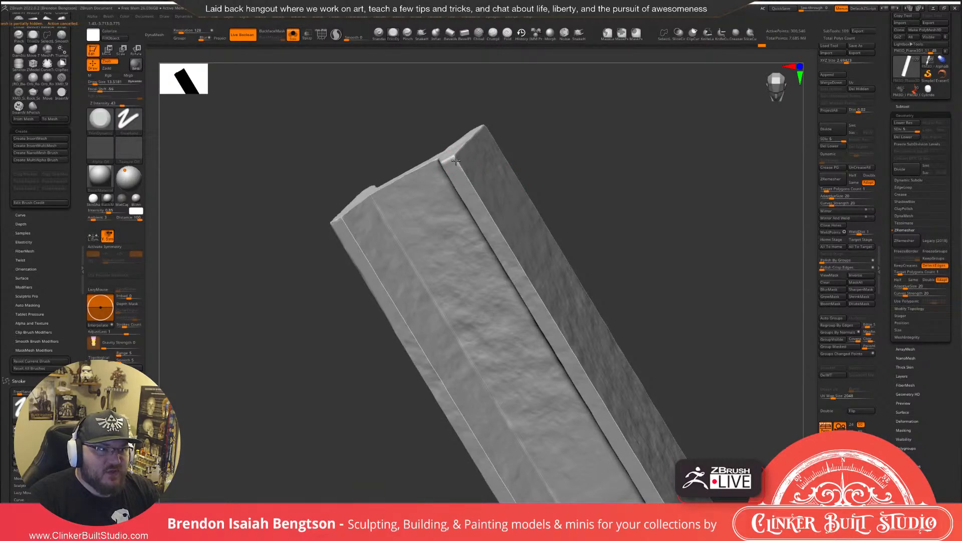
{"action": "left_click_drag", "start_coordinate": [473, 186], "coordinate": [500, 237]}
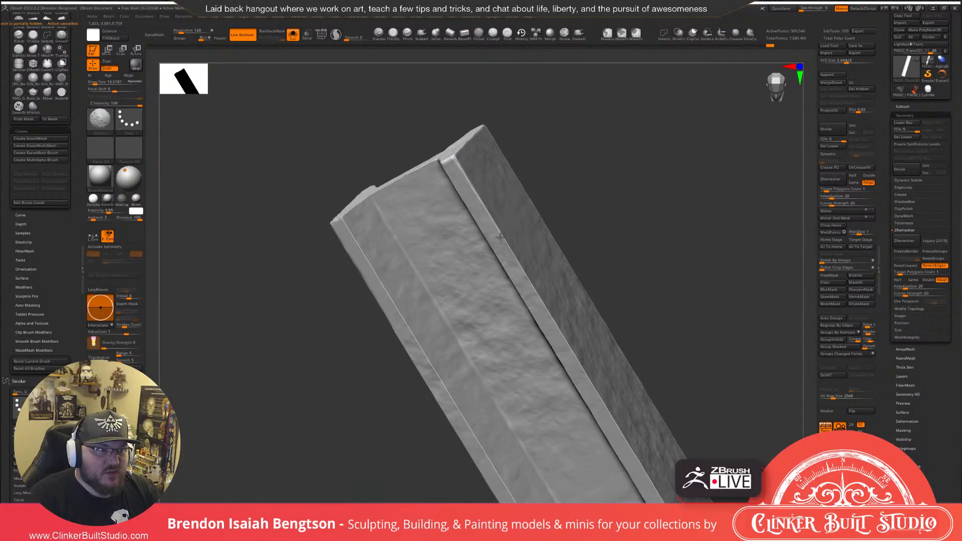
Continue trimming the flange's long edge farther down the I-beam and undo the last stroke.
{"action": "left_click_drag", "start_coordinate": [691, 281], "coordinate": [500, 257]}
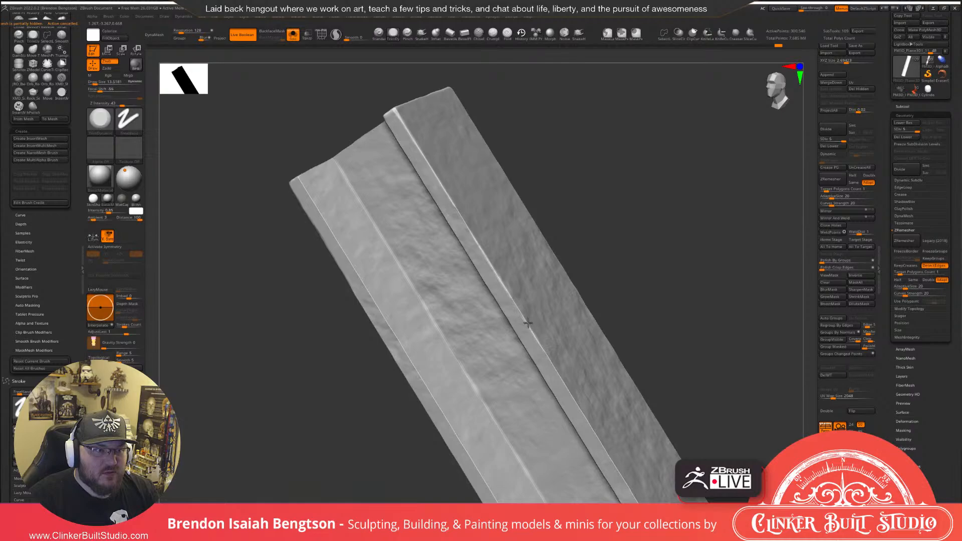
{"action": "left_click_drag", "start_coordinate": [527, 323], "coordinate": [506, 288]}
{"action": "mouse_move", "coordinate": [656, 302]}
{"action": "left_mouse_down", "text": "alt"}
{"action": "mouse_move", "coordinate": [597, 195]}
{"action": "mouse_move", "coordinate": [576, 202]}
{"action": "left_mouse_up", "text": "alt"}
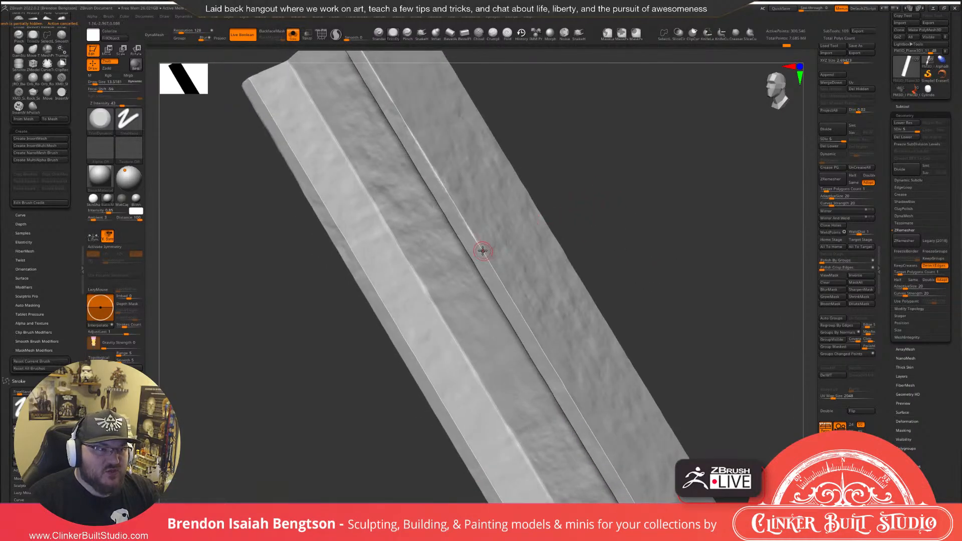
{"action": "left_click_drag", "start_coordinate": [483, 251], "coordinate": [510, 299]}
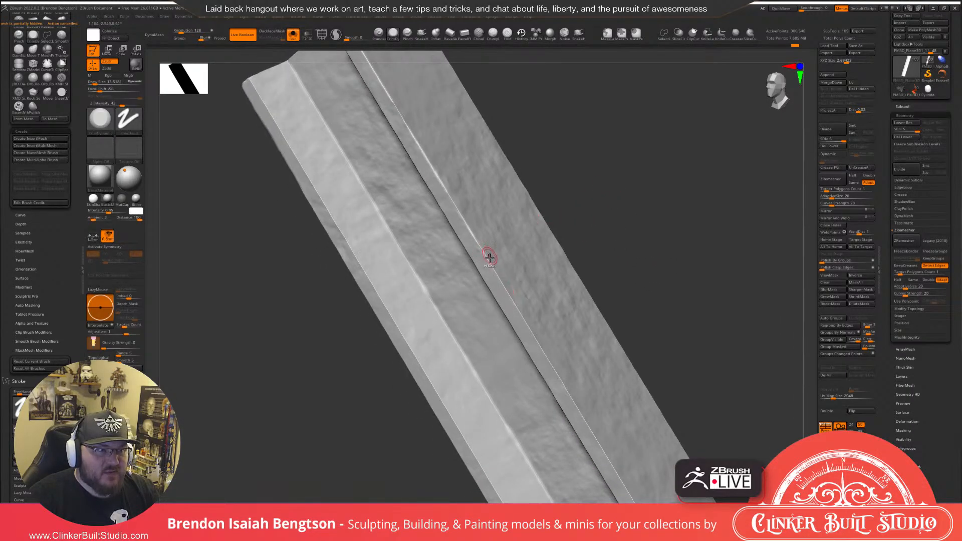
{"action": "key", "text": "ctrl+z"}
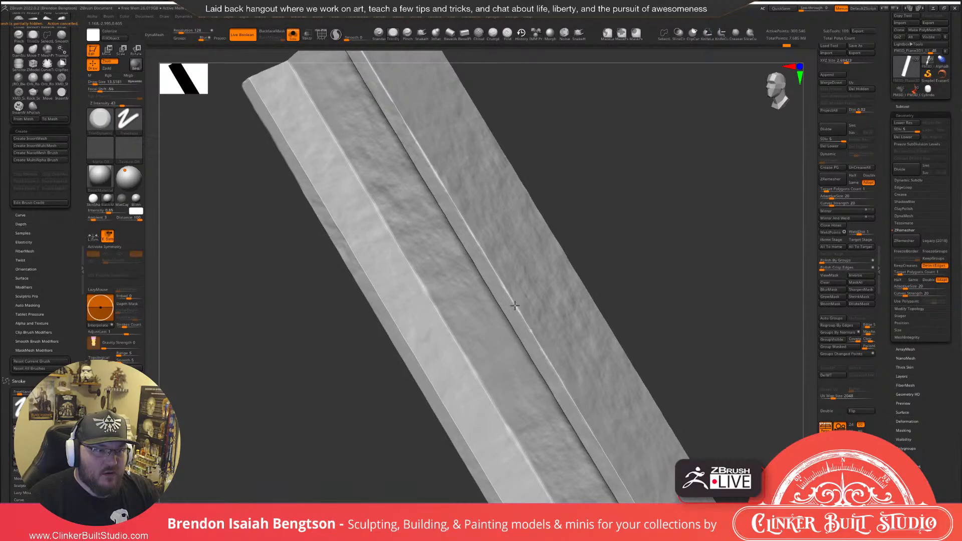
Trim the long outer edge of the opposite flange from the top end toward the middle of the I-beam.
{"action": "left_click_drag", "start_coordinate": [610, 247], "coordinate": [689, 179]}
{"action": "left_click_drag", "start_coordinate": [618, 206], "coordinate": [518, 326]}
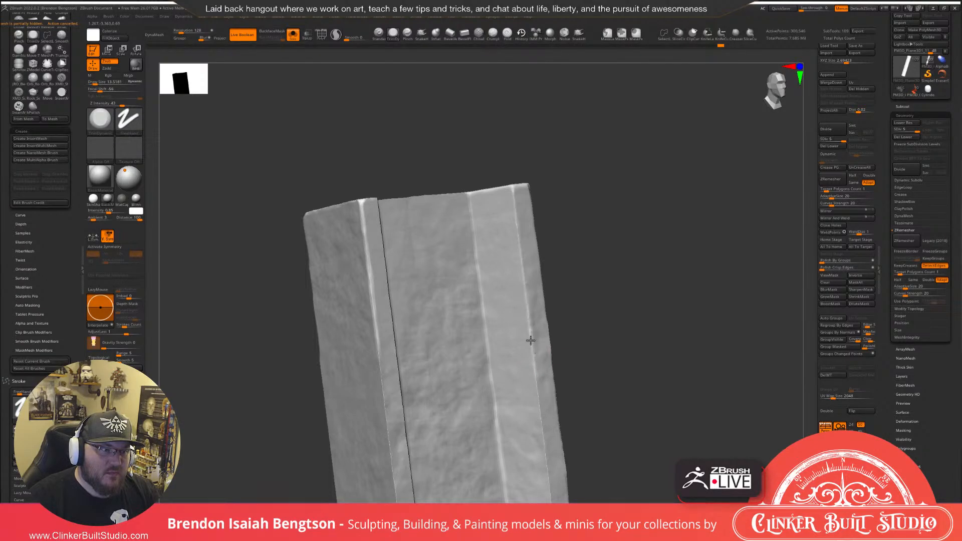
{"action": "left_click_drag", "start_coordinate": [543, 363], "coordinate": [612, 271]}
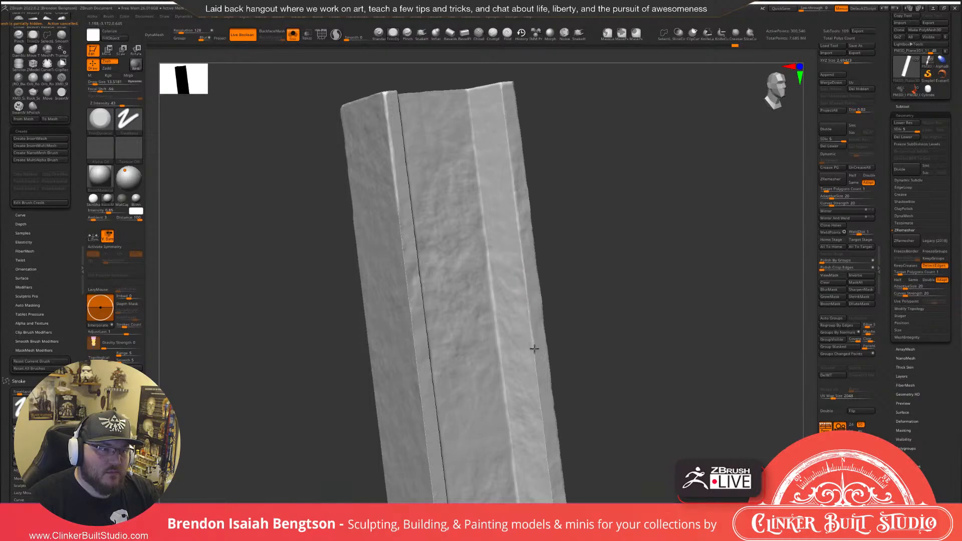
{"action": "left_click_drag", "start_coordinate": [539, 371], "coordinate": [573, 230]}
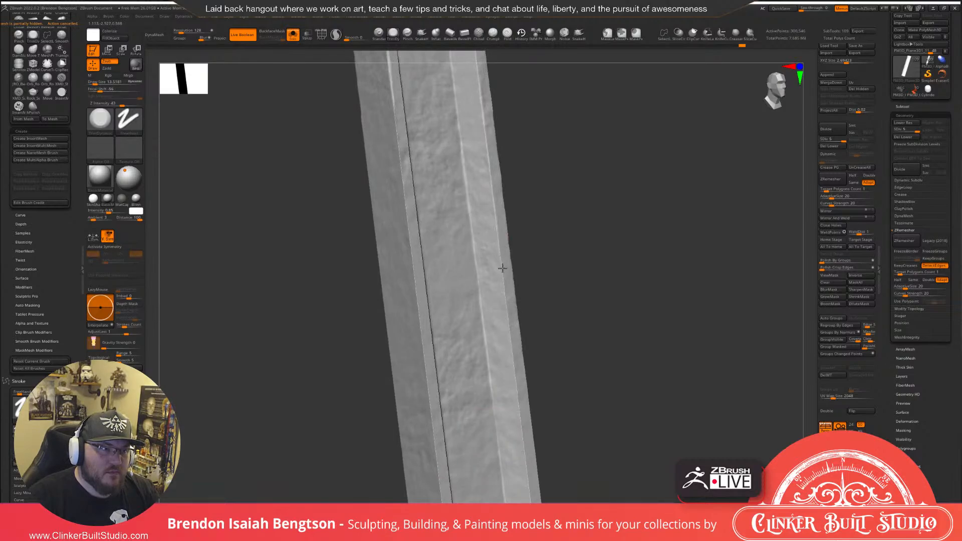
{"action": "left_click_drag", "start_coordinate": [579, 267], "coordinate": [613, 346], "text": "alt"}
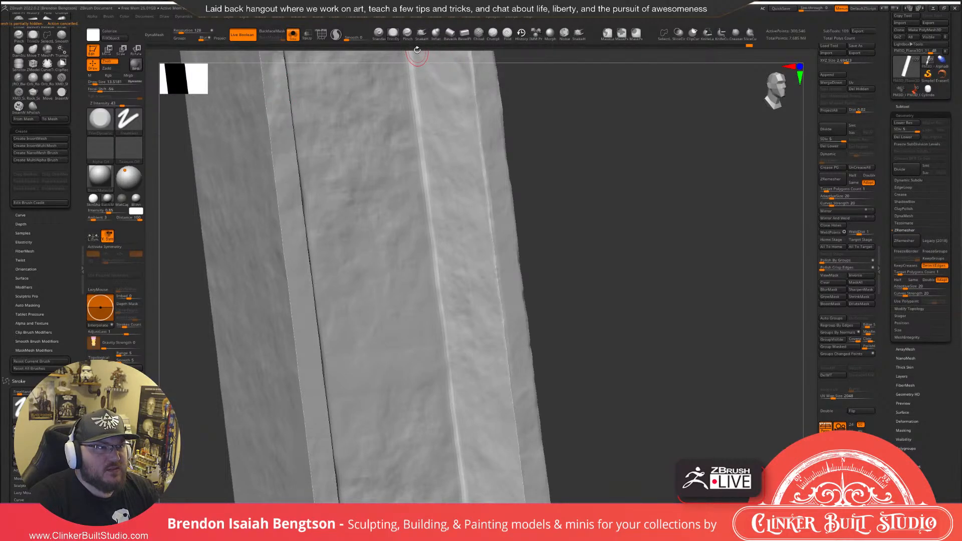
Choose the weld-bead brush and set its draw size to about 21.9 for the crease between web and flange.
{"action": "left_click", "coordinate": [479, 34]}
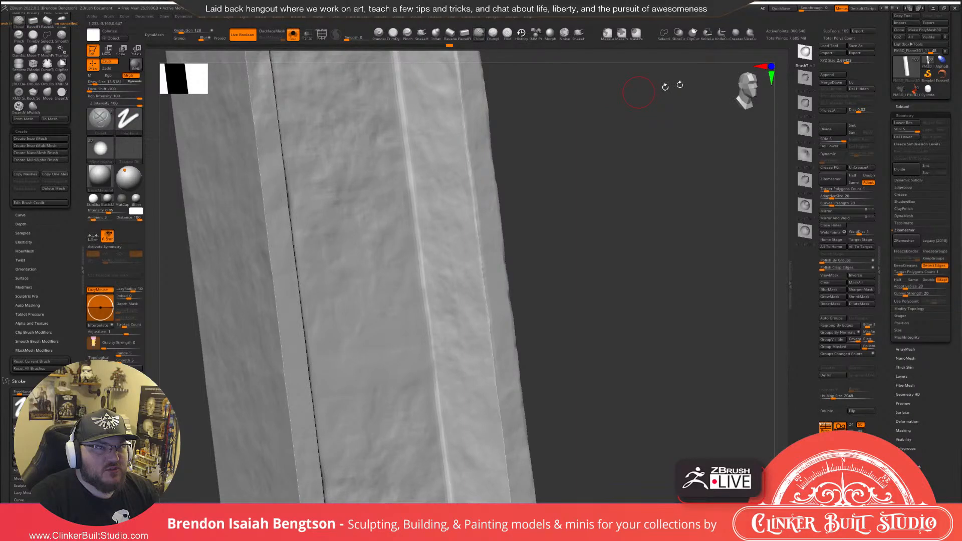
{"action": "left_click_drag", "start_coordinate": [475, 254], "coordinate": [479, 268], "text": "alt"}
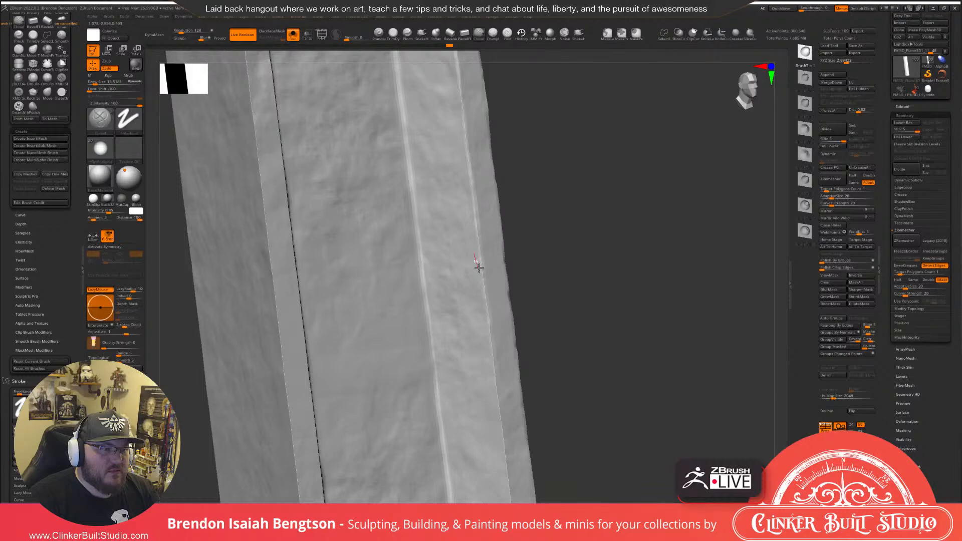
{"action": "right_click_drag", "start_coordinate": [479, 268], "coordinate": [459, 204], "text": "ctrl"}
{"action": "key", "text": "space"}
Try laying weld beads along the inner crease between the web and flange, and undo the strokes.
{"action": "left_click_drag", "start_coordinate": [423, 172], "coordinate": [439, 266]}
{"action": "mouse_move", "coordinate": [544, 247]}
{"action": "left_mouse_down"}
{"action": "mouse_move", "coordinate": [627, 281]}
{"action": "mouse_move", "coordinate": [658, 209]}
{"action": "mouse_move", "coordinate": [666, 230]}
{"action": "mouse_move", "coordinate": [640, 223]}
{"action": "left_mouse_up"}
{"action": "key", "text": "ctrl+z"}
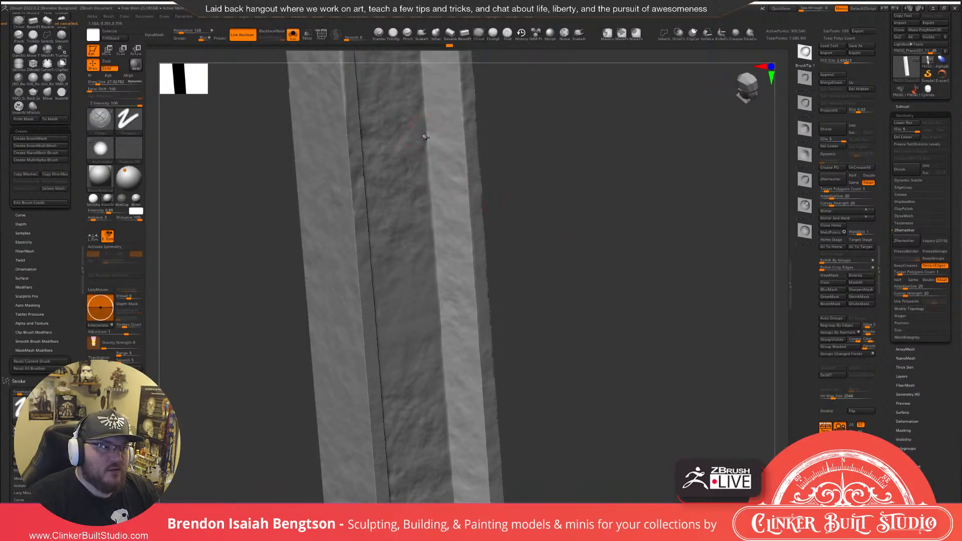
{"action": "left_click_drag", "start_coordinate": [427, 141], "coordinate": [427, 147]}
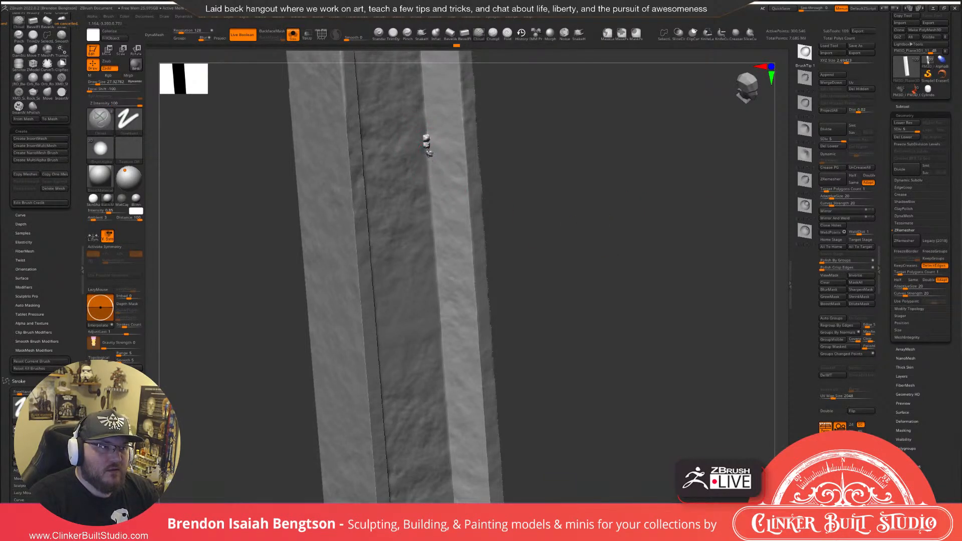
{"action": "key", "text": "ctrl+z"}
{"action": "key", "text": "ctrl+z"}
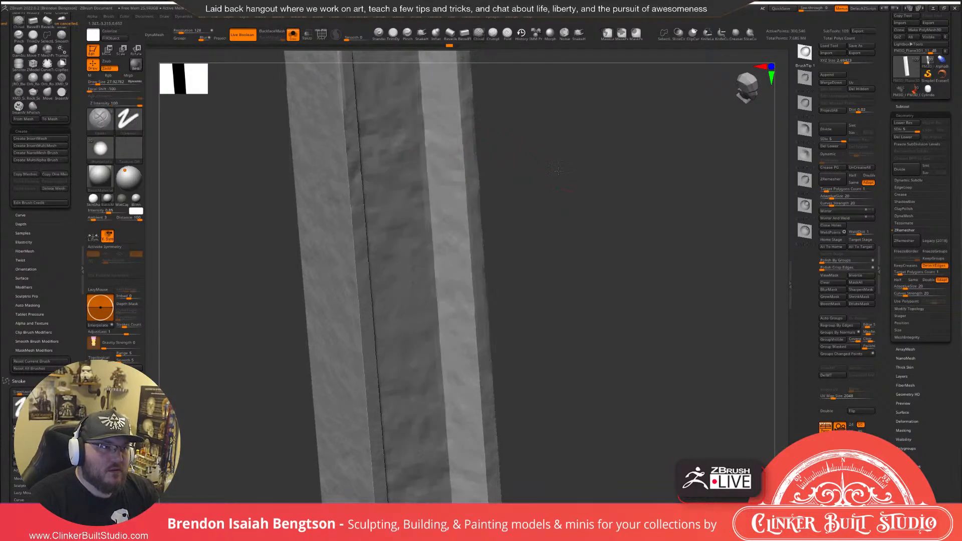
Lower the weld brush's Z intensity and reduce its draw size to about 17 for the crease at the I-beam's top end.
{"action": "key", "text": "space"}
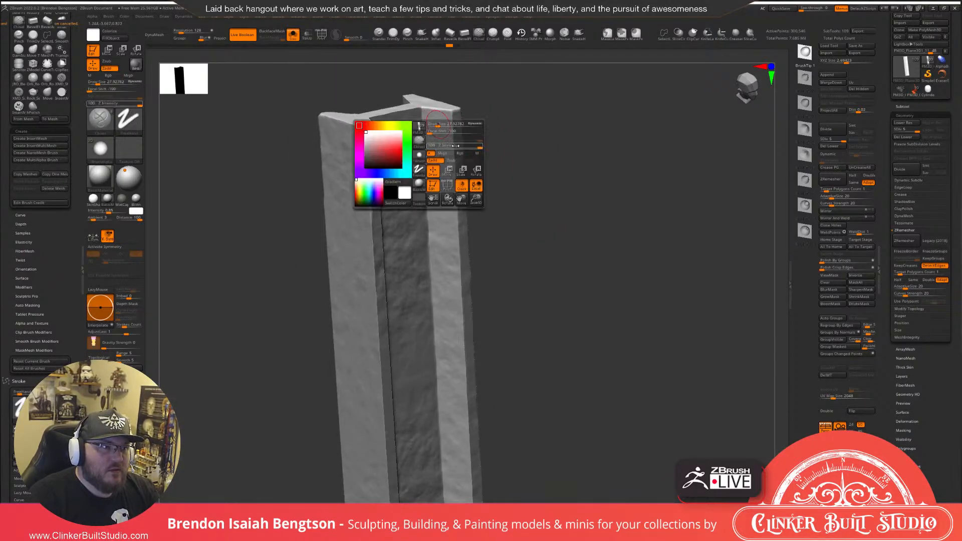
{"action": "left_click_drag", "start_coordinate": [455, 145], "coordinate": [452, 146]}
{"action": "left_click_drag", "start_coordinate": [546, 160], "coordinate": [576, 293], "text": "alt"}
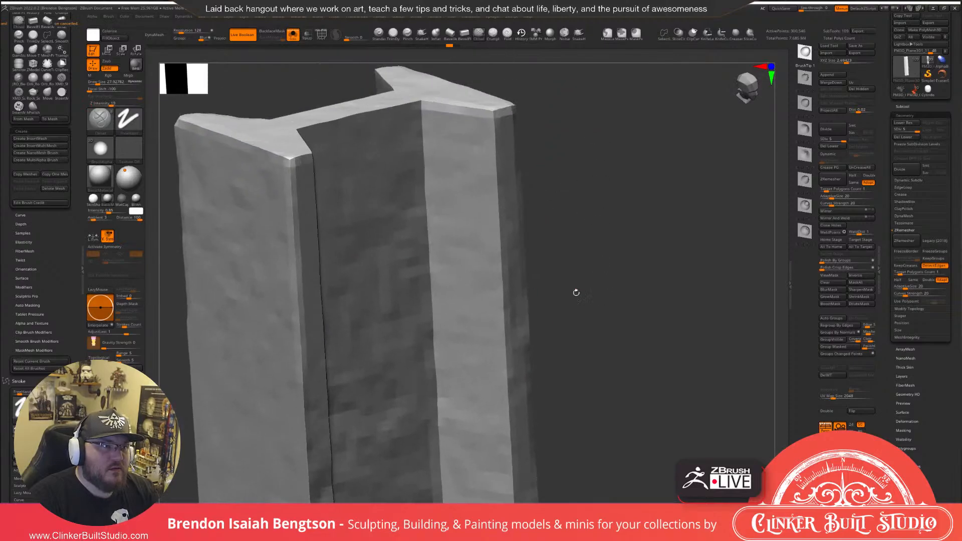
{"action": "key", "text": "space"}
{"action": "left_click_drag", "start_coordinate": [422, 113], "coordinate": [419, 113]}
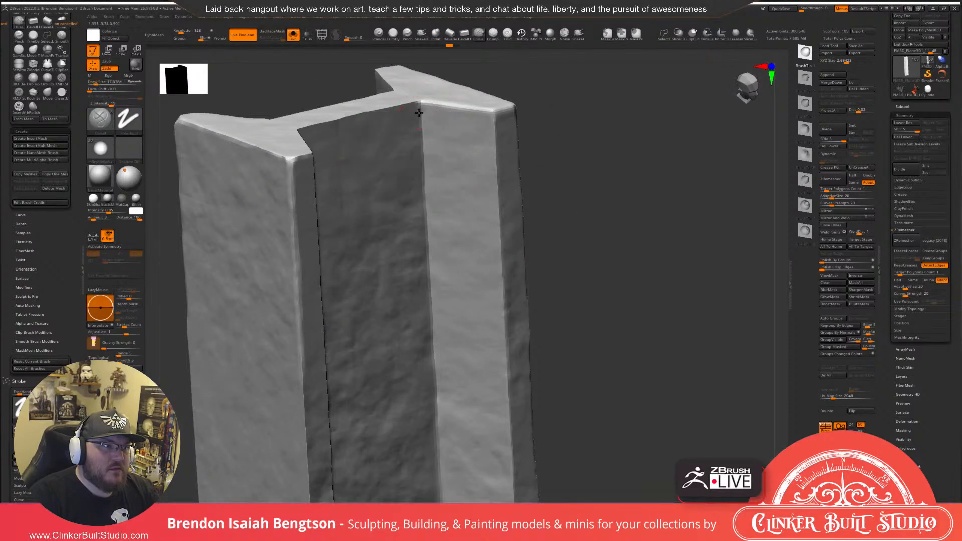
Try a smaller weld bead down the crease between web and flange near the I-beam's top end, and undo it.
{"action": "mouse_move", "coordinate": [598, 217]}
{"action": "left_mouse_down"}
{"action": "mouse_move", "coordinate": [612, 181]}
{"action": "mouse_move", "coordinate": [620, 202]}
{"action": "mouse_move", "coordinate": [601, 180]}
{"action": "mouse_move", "coordinate": [564, 185]}
{"action": "left_mouse_up"}
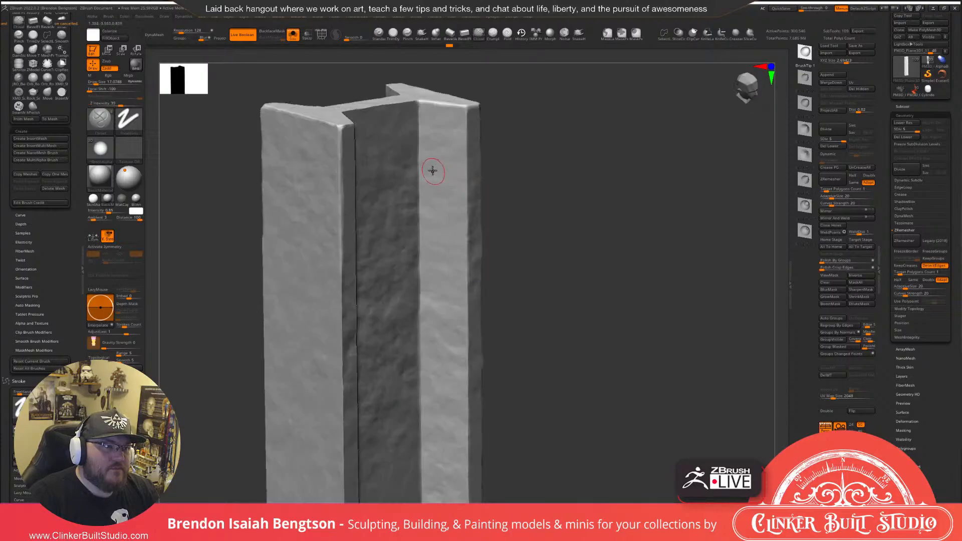
{"action": "left_click_drag", "start_coordinate": [419, 164], "coordinate": [418, 196]}
{"action": "mouse_move", "coordinate": [543, 238]}
{"action": "left_mouse_down"}
{"action": "mouse_move", "coordinate": [532, 210]}
{"action": "mouse_move", "coordinate": [561, 236]}
{"action": "left_mouse_up"}
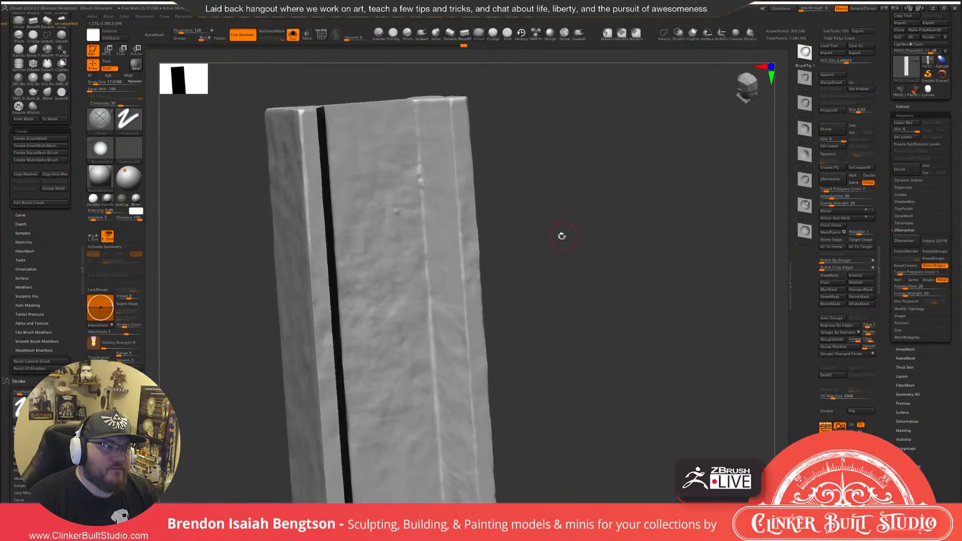
{"action": "key", "text": "ctrl+z"}
{"action": "key", "text": "ctrl+z"}
{"action": "mouse_move", "coordinate": [531, 193]}
{"action": "left_mouse_down", "text": "alt"}
{"action": "mouse_move", "coordinate": [536, 175]}
{"action": "mouse_move", "coordinate": [526, 200]}
{"action": "mouse_move", "coordinate": [522, 152]}
{"action": "left_mouse_up", "text": "alt"}
Choose the TrimDynamic brush and flatten the thin outer edge of the flange from the top end toward the middle of the I-beam.
{"action": "left_click", "coordinate": [393, 34]}
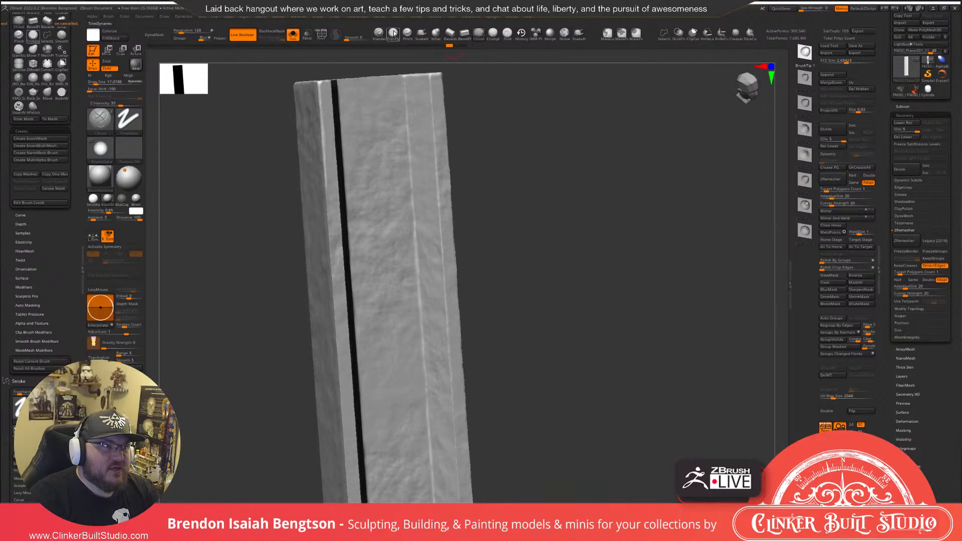
{"action": "left_click_drag", "start_coordinate": [569, 197], "coordinate": [296, 101]}
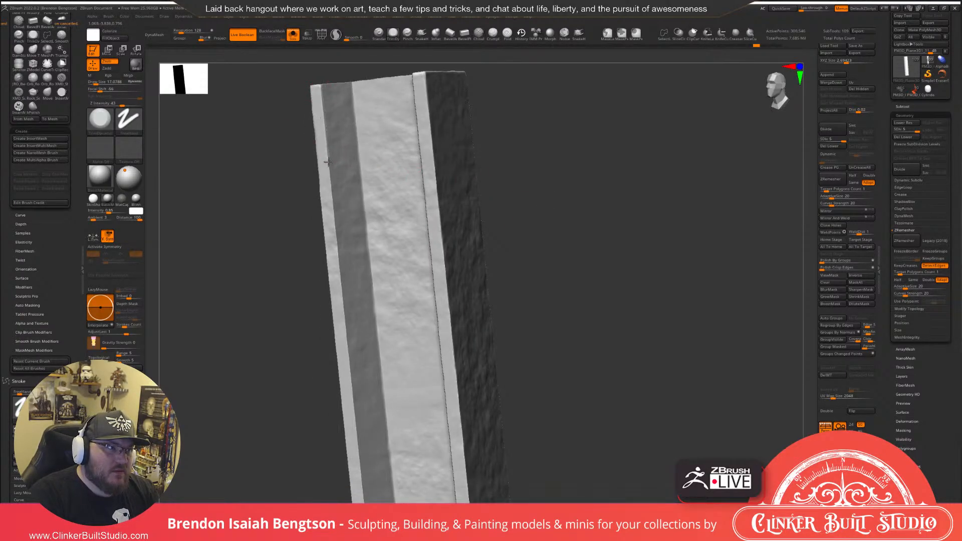
{"action": "left_click_drag", "start_coordinate": [339, 227], "coordinate": [333, 203]}
{"action": "left_click_drag", "start_coordinate": [336, 253], "coordinate": [333, 260]}
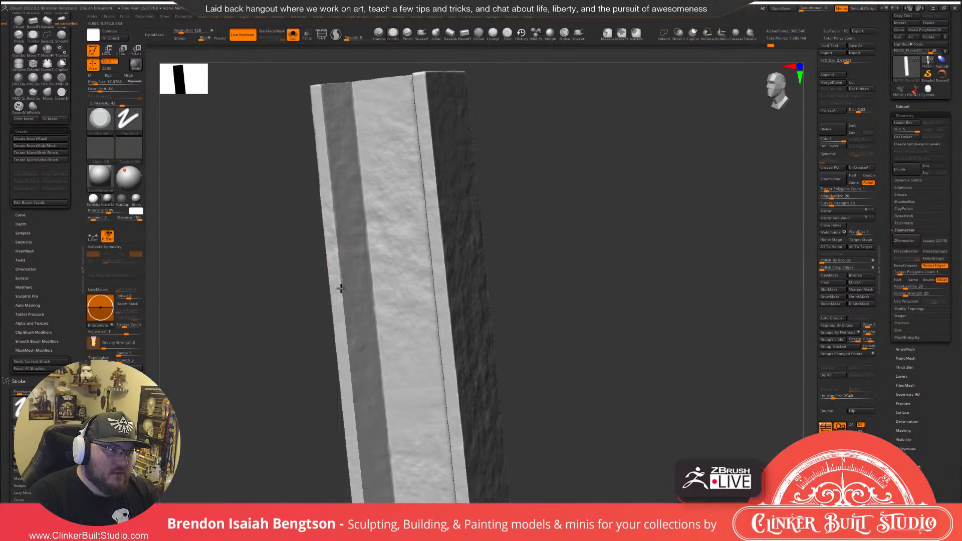
{"action": "left_click_drag", "start_coordinate": [351, 373], "coordinate": [338, 318]}
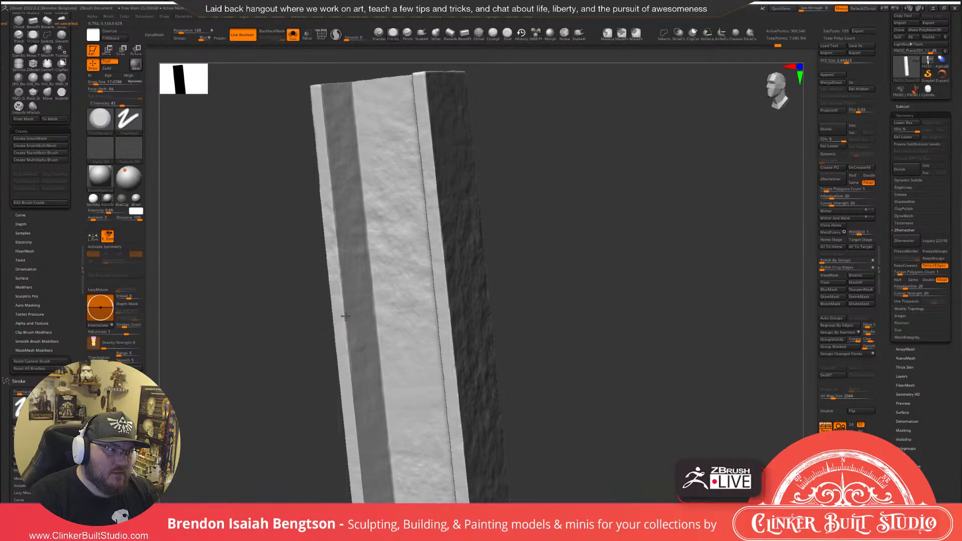
Trim the same flange edge from mid-length down to the I-beam's bottom end, using LazyMouse for the long strokes.
{"action": "left_click_drag", "start_coordinate": [288, 365], "coordinate": [281, 171]}
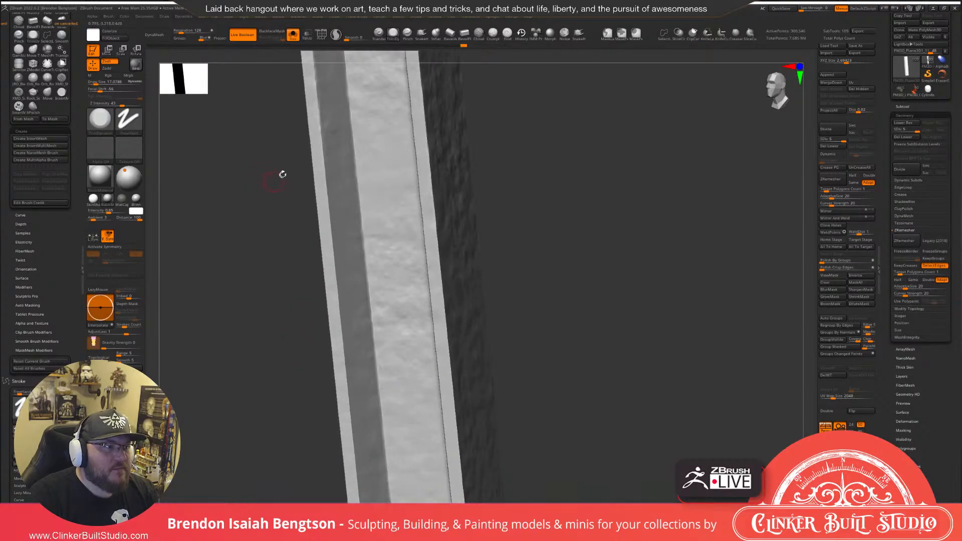
{"action": "key", "text": "l"}
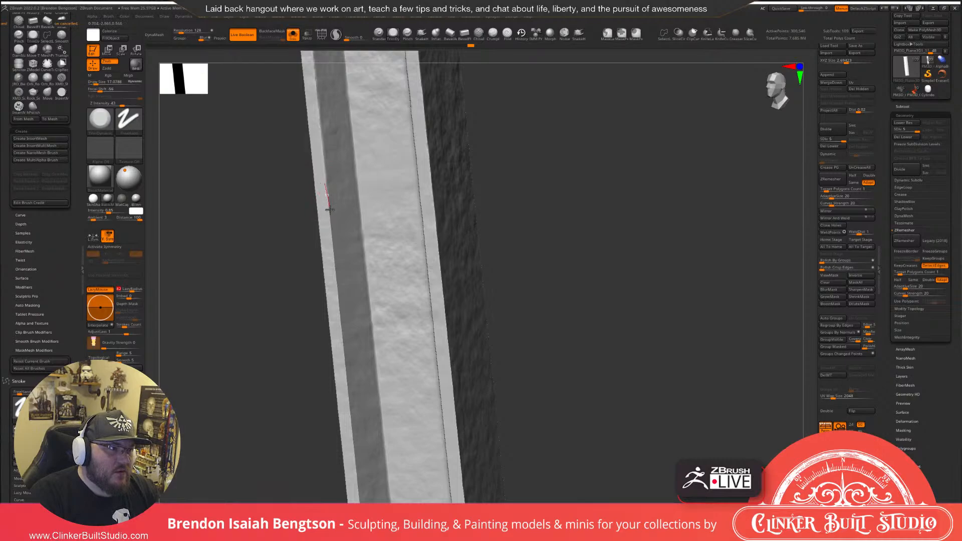
{"action": "left_click_drag", "start_coordinate": [329, 210], "coordinate": [363, 497]}
{"action": "left_click_drag", "start_coordinate": [500, 352], "coordinate": [495, 169], "text": "alt"}
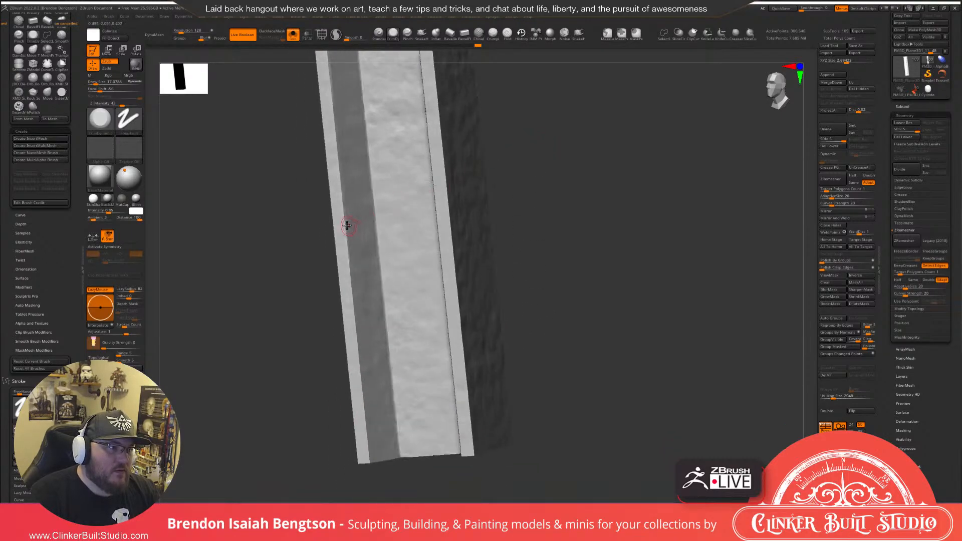
{"action": "left_click_drag", "start_coordinate": [347, 225], "coordinate": [365, 461]}
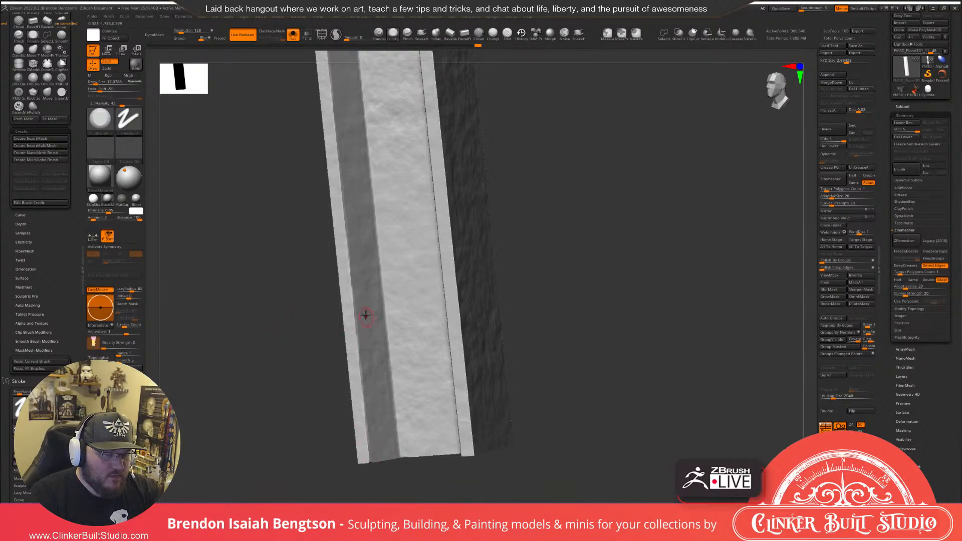
{"action": "key", "text": "l"}
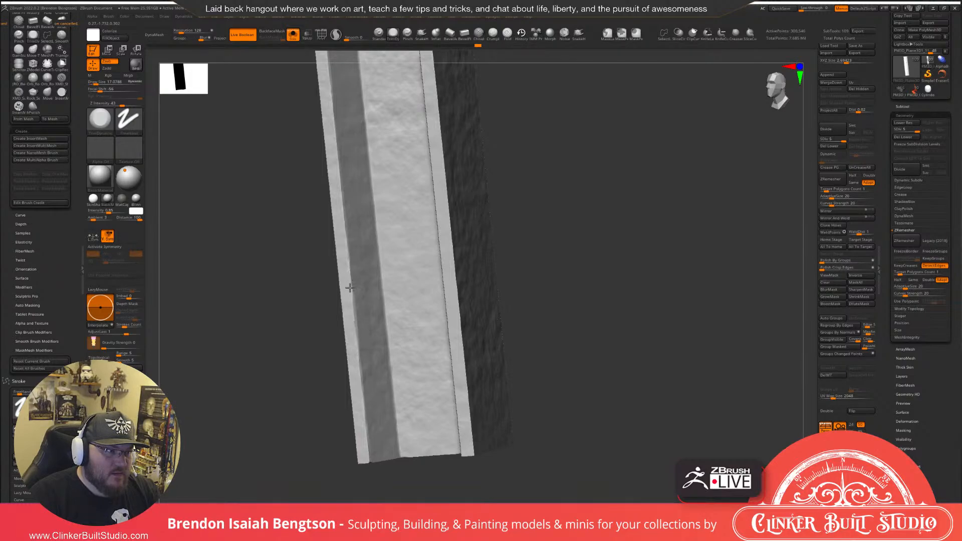
{"action": "left_click_drag", "start_coordinate": [350, 289], "coordinate": [365, 398]}
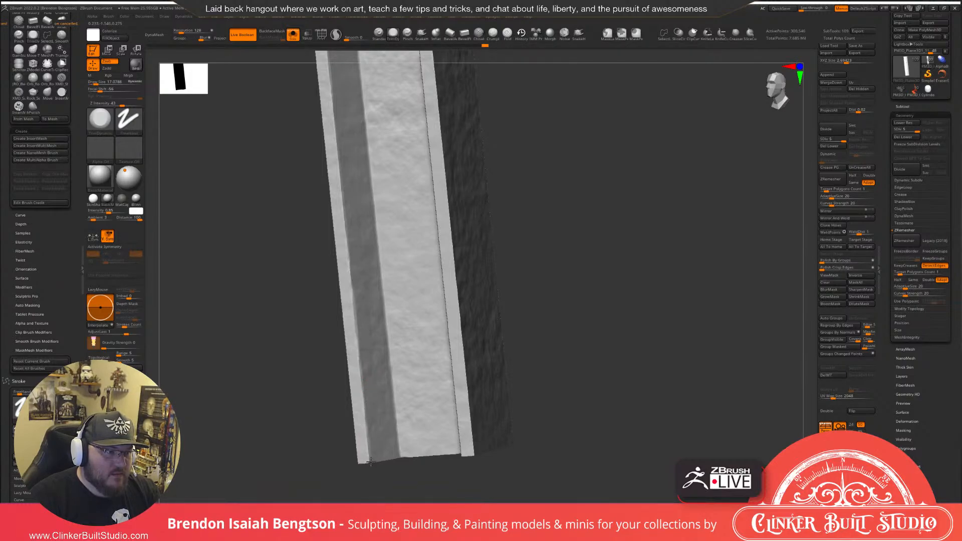
With LazyMouse on, trim the corner between the flange's broad face and its thin edge along the upper half of the I-beam.
{"action": "left_click_drag", "start_coordinate": [343, 455], "coordinate": [426, 441]}
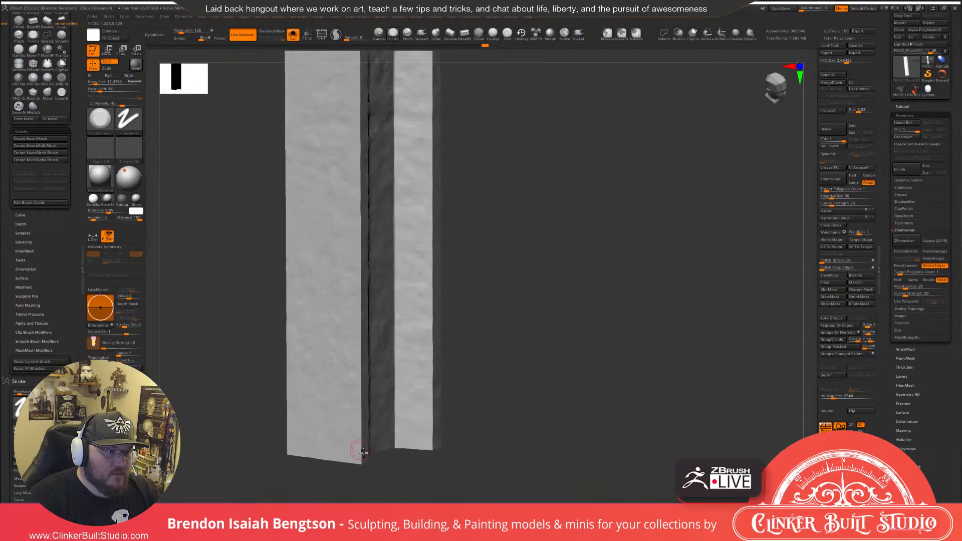
{"action": "key", "text": "l"}
{"action": "key", "text": "space"}
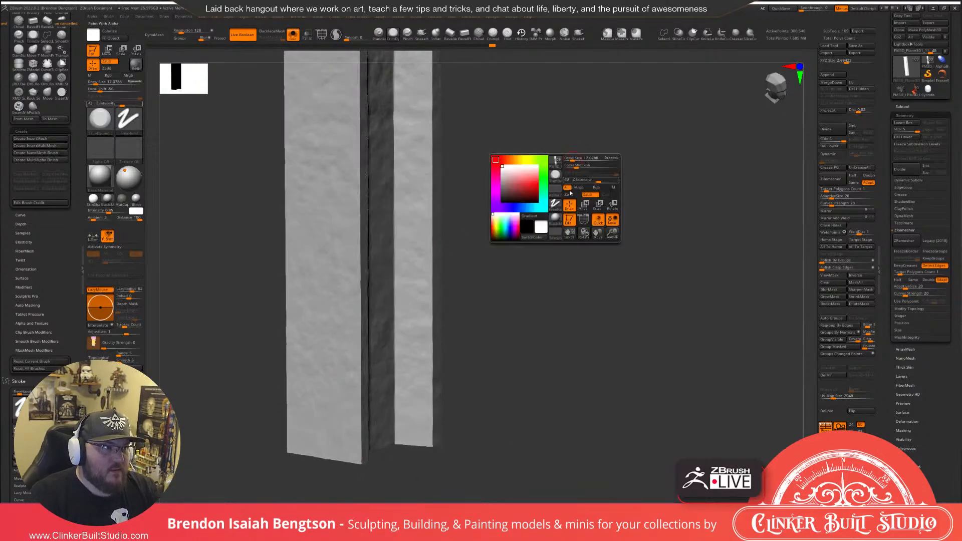
{"action": "left_click_drag", "start_coordinate": [565, 178], "coordinate": [516, 170]}
{"action": "left_click_drag", "start_coordinate": [392, 123], "coordinate": [389, 218]}
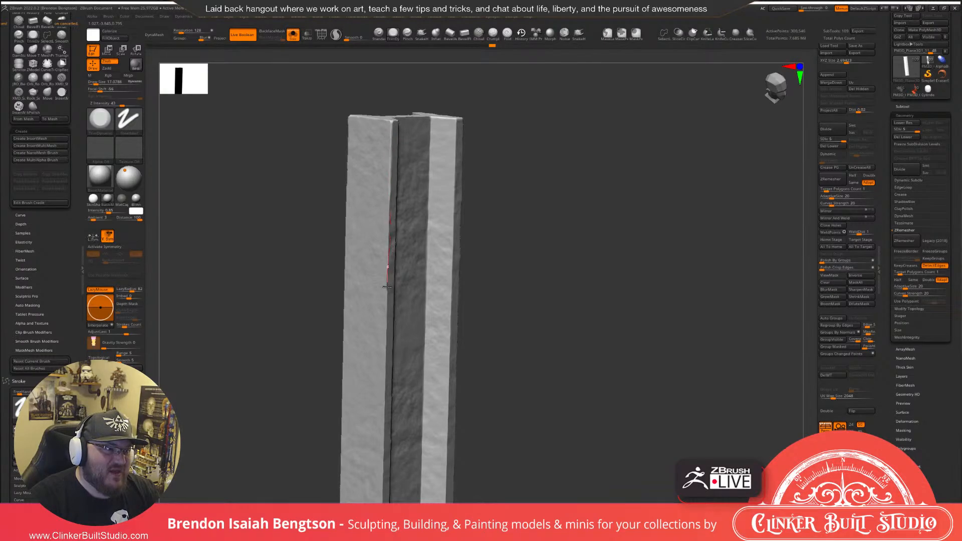
{"action": "left_click_drag", "start_coordinate": [387, 287], "coordinate": [388, 393]}
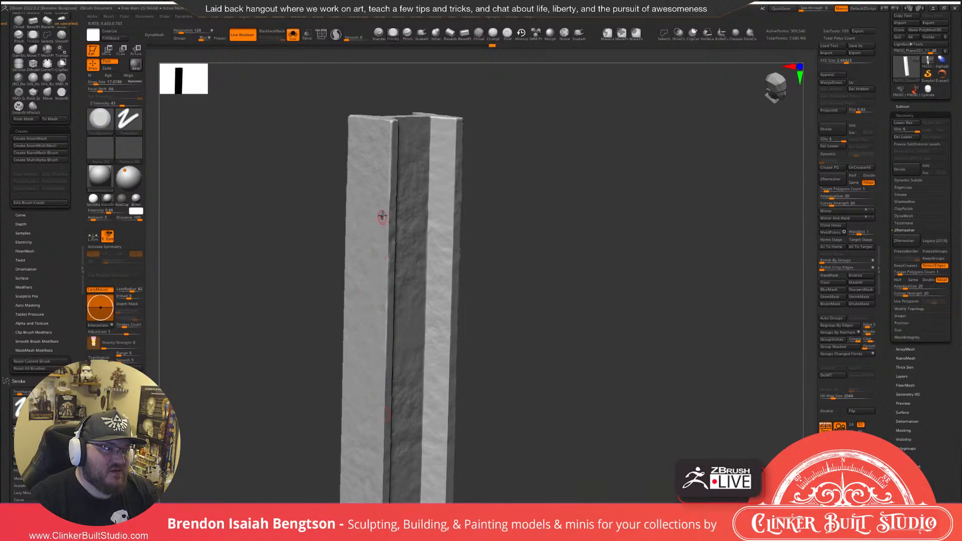
{"action": "left_click_drag", "start_coordinate": [389, 194], "coordinate": [390, 210]}
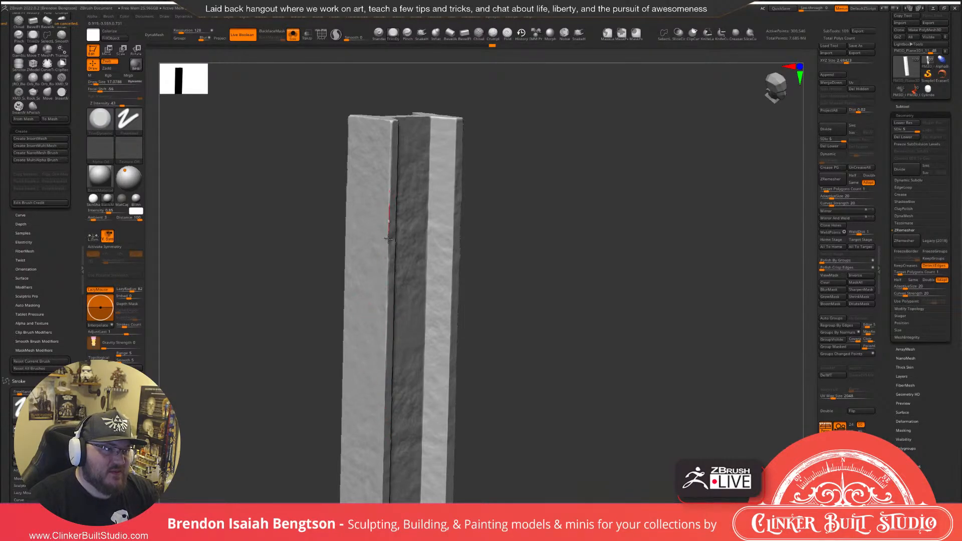
{"action": "left_click_drag", "start_coordinate": [388, 255], "coordinate": [389, 269]}
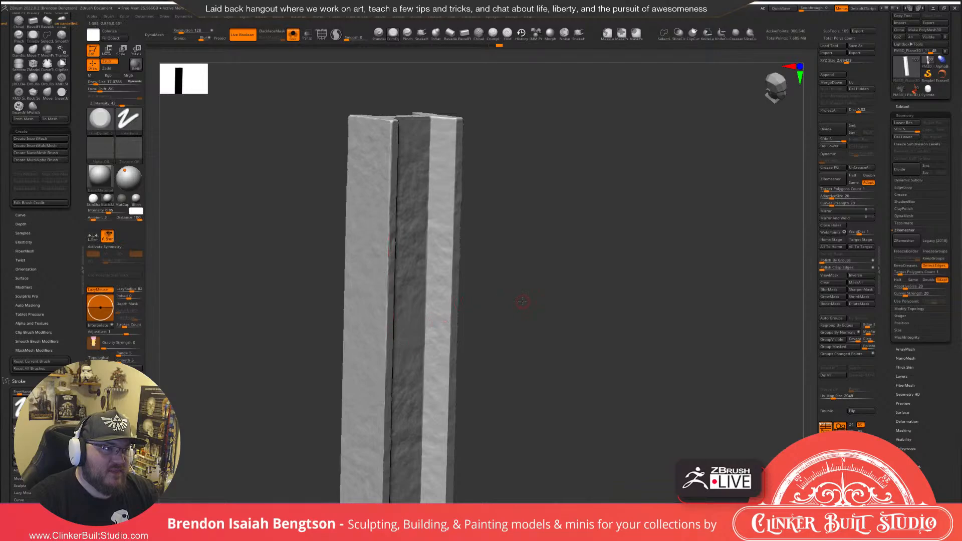
Continue trimming the corner of the flange's broad face from the middle of the I-beam down to its bottom end.
{"action": "left_click_drag", "start_coordinate": [524, 303], "coordinate": [421, 215]}
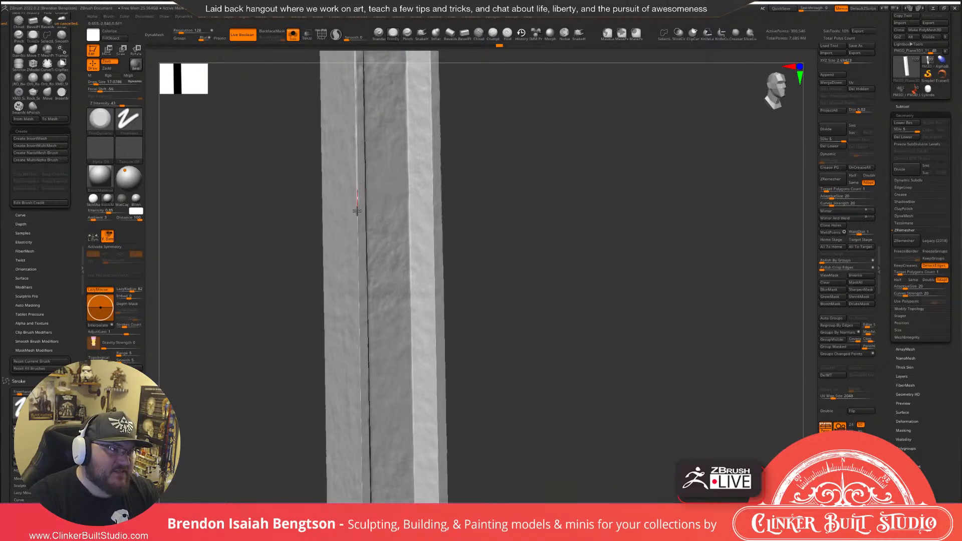
{"action": "left_click_drag", "start_coordinate": [356, 211], "coordinate": [358, 287]}
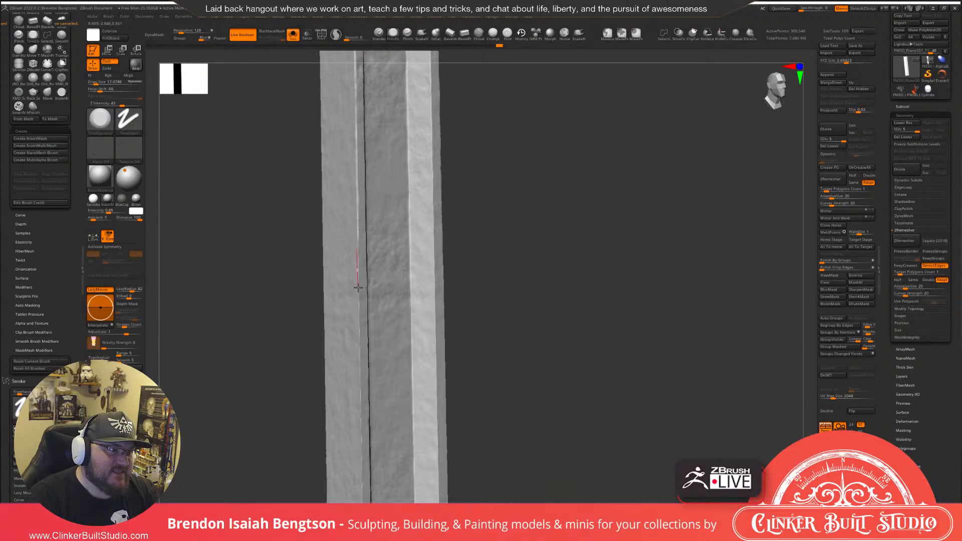
{"action": "left_click_drag", "start_coordinate": [360, 322], "coordinate": [362, 450]}
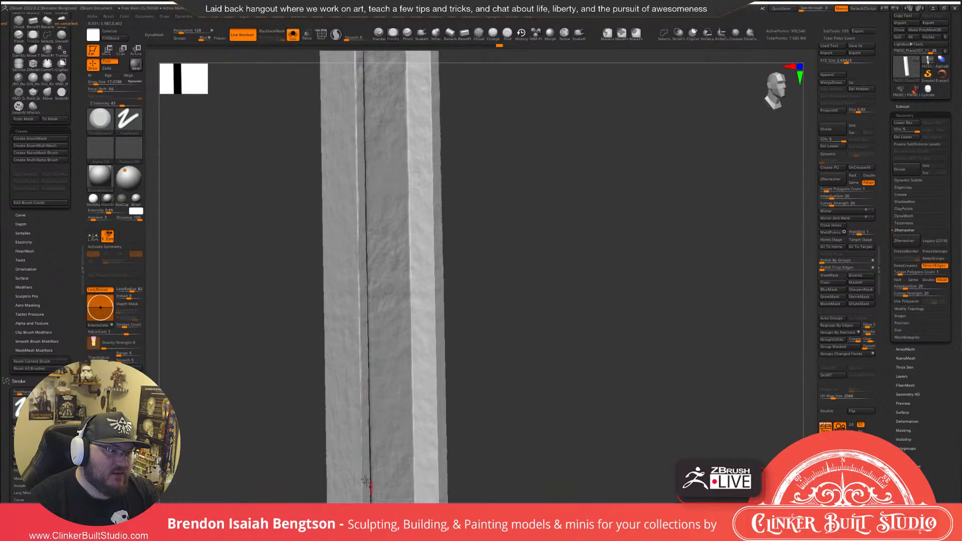
{"action": "left_click_drag", "start_coordinate": [496, 253], "coordinate": [502, 294]}
{"action": "left_click_drag", "start_coordinate": [416, 160], "coordinate": [427, 501]}
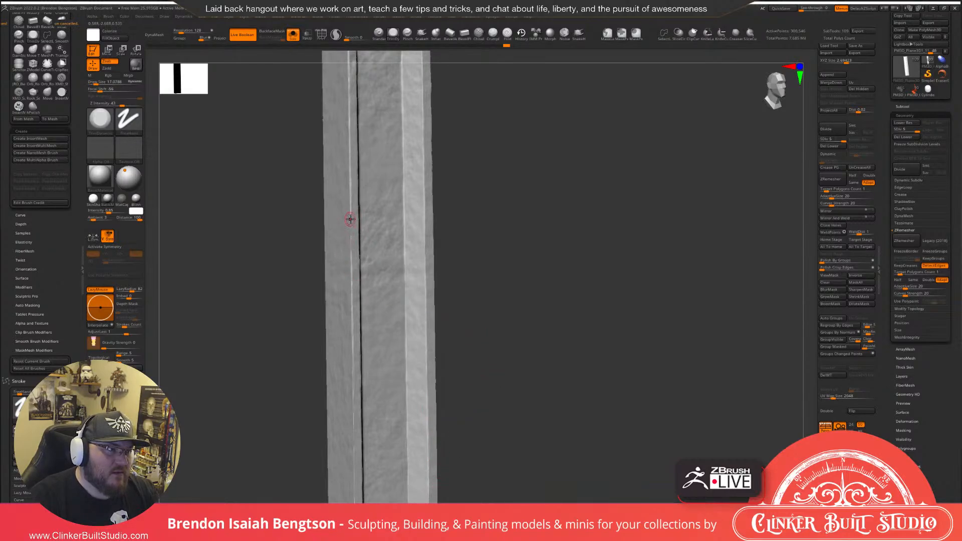
{"action": "left_click_drag", "start_coordinate": [352, 275], "coordinate": [353, 280]}
{"action": "left_click_drag", "start_coordinate": [476, 311], "coordinate": [470, 284], "text": "alt"}
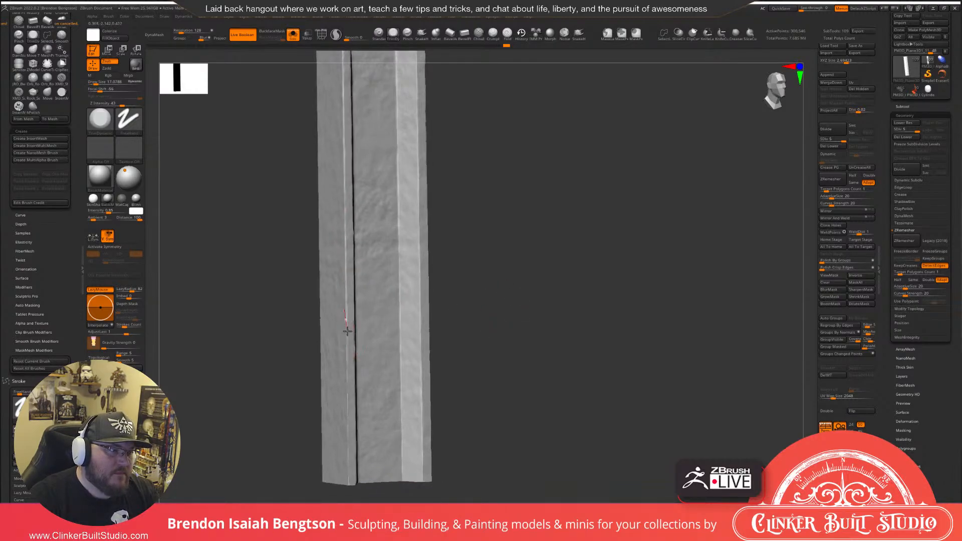
{"action": "left_click_drag", "start_coordinate": [347, 330], "coordinate": [346, 316]}
{"action": "left_click_drag", "start_coordinate": [346, 349], "coordinate": [347, 494]}
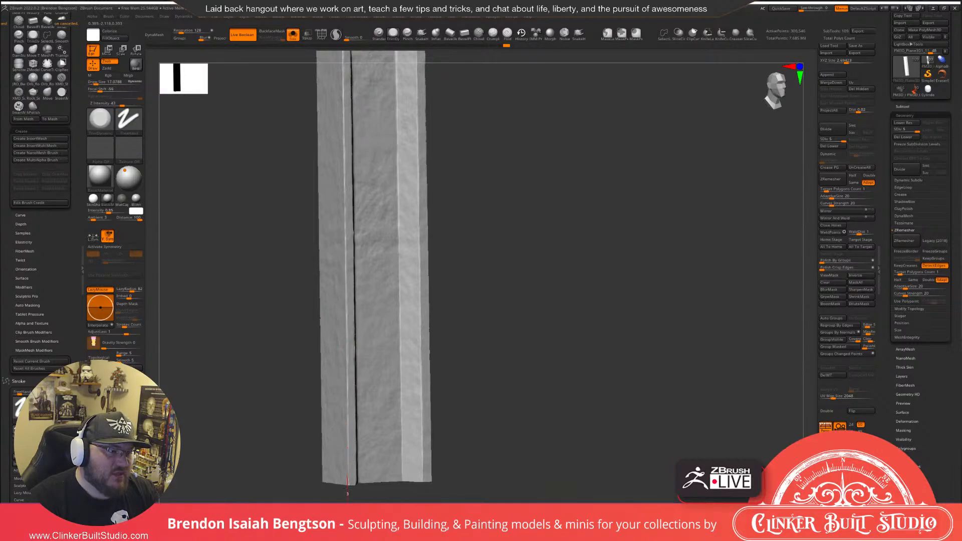
Trim the outer corner of the opposite flange from the top end down through the upper half of the I-beam.
{"action": "left_click_drag", "start_coordinate": [485, 350], "coordinate": [537, 382]}
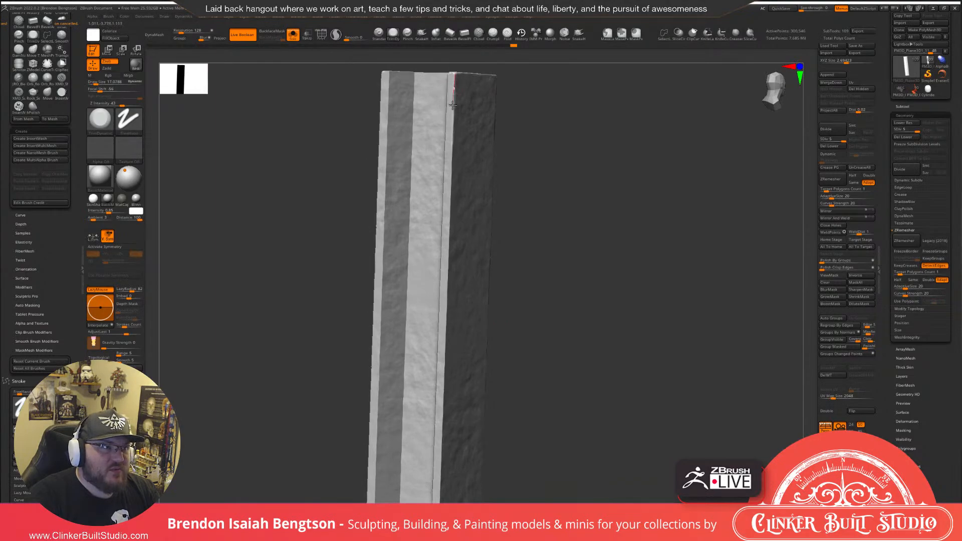
{"action": "left_click_drag", "start_coordinate": [453, 138], "coordinate": [451, 155]}
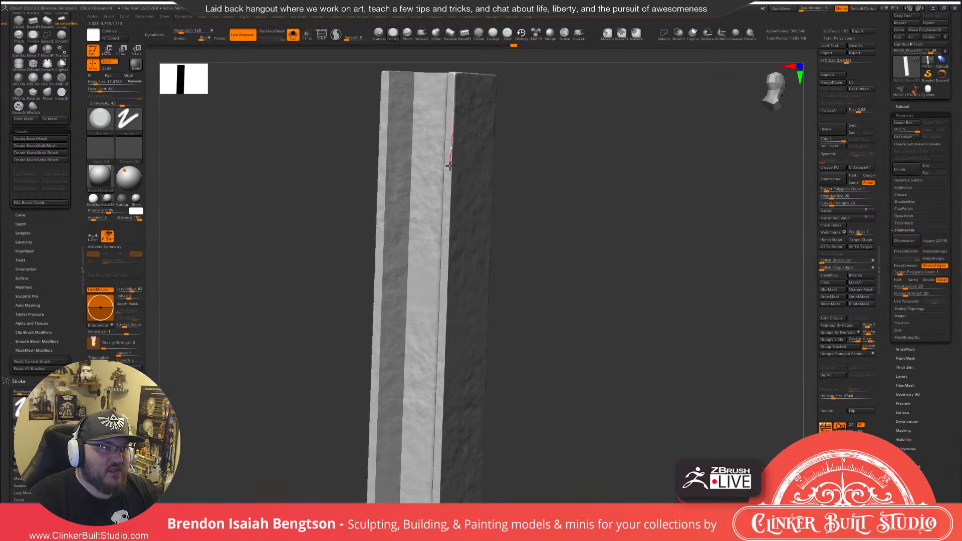
{"action": "left_click_drag", "start_coordinate": [449, 197], "coordinate": [445, 235]}
{"action": "mouse_move", "coordinate": [551, 232]}
{"action": "left_mouse_down"}
{"action": "mouse_move", "coordinate": [566, 195]}
{"action": "mouse_move", "coordinate": [533, 198]}
{"action": "left_mouse_up"}
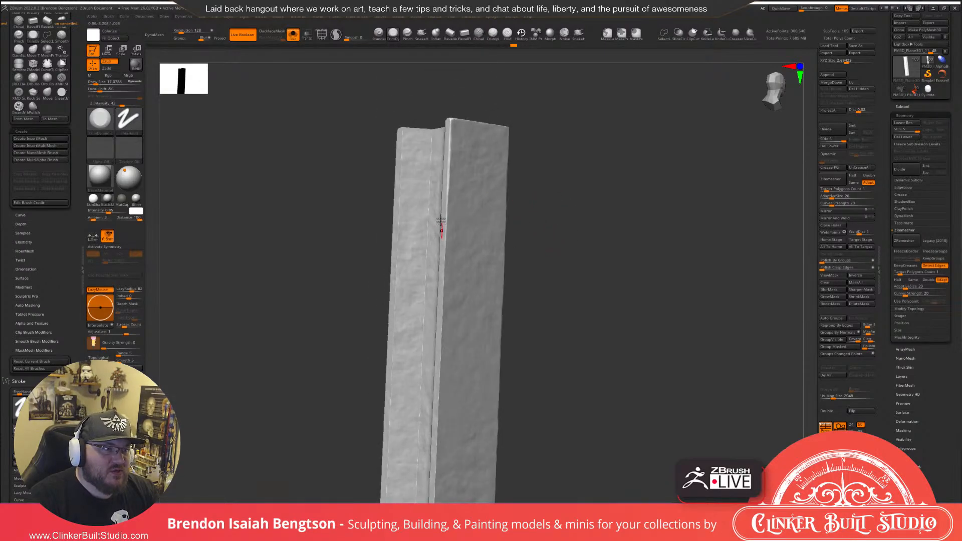
{"action": "left_click_drag", "start_coordinate": [448, 194], "coordinate": [436, 502]}
Finish trimming the opposite flange's outer corner along the lower half to the I-beam's bottom end.
{"action": "left_click_drag", "start_coordinate": [561, 383], "coordinate": [550, 150], "text": "alt"}
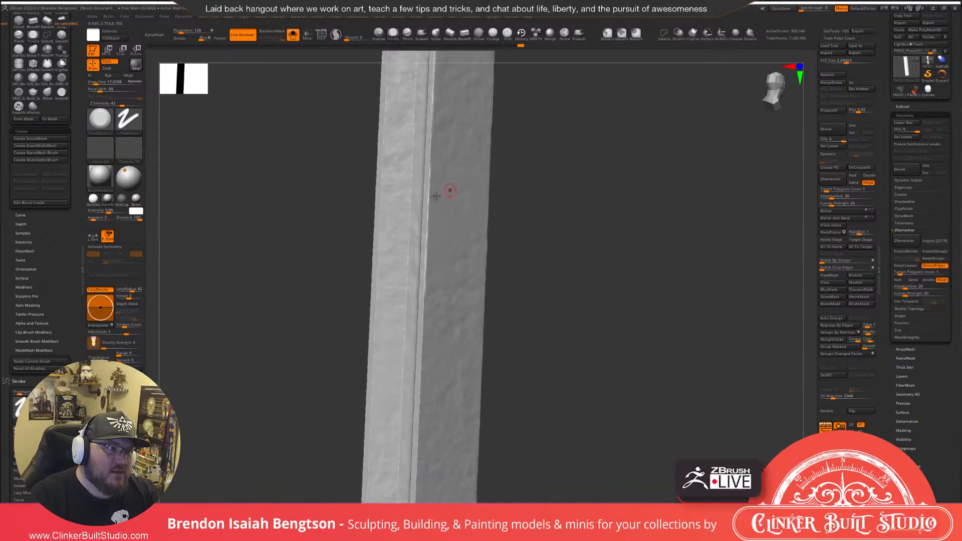
{"action": "left_click_drag", "start_coordinate": [425, 285], "coordinate": [417, 487]}
{"action": "left_click_drag", "start_coordinate": [546, 385], "coordinate": [546, 185], "text": "alt"}
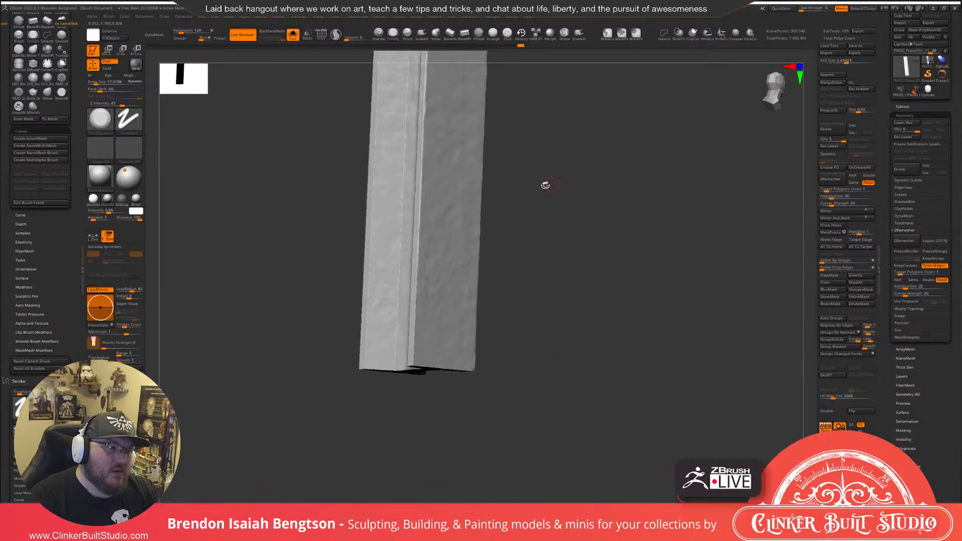
{"action": "left_click_drag", "start_coordinate": [417, 247], "coordinate": [418, 262]}
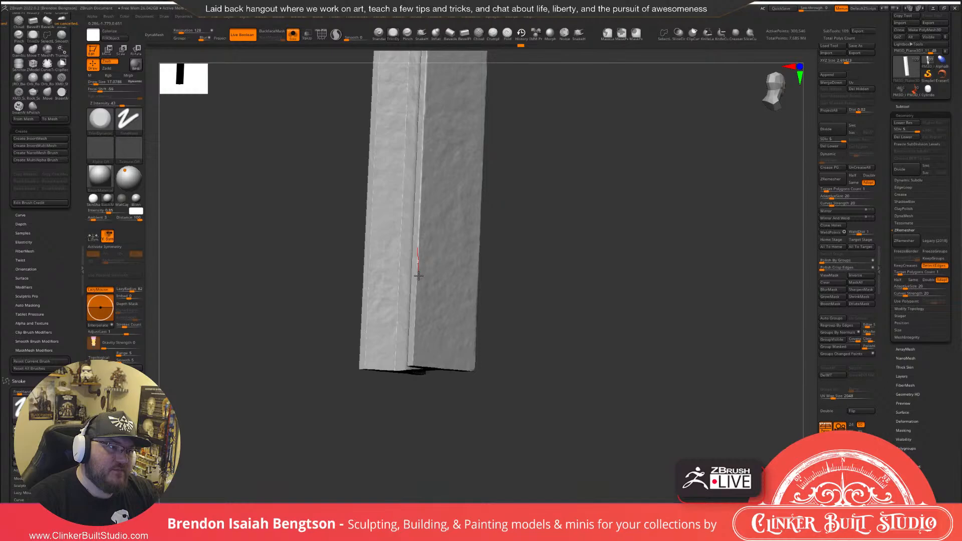
{"action": "left_click_drag", "start_coordinate": [418, 275], "coordinate": [415, 398]}
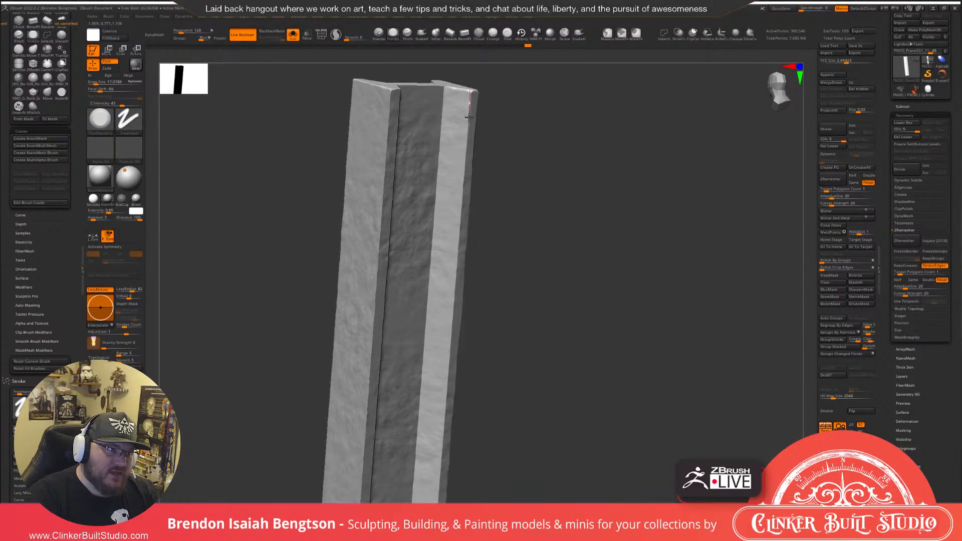
Trim the outer corner of the next flange with long strokes from the top end down the length of the I-beam.
{"action": "left_click_drag", "start_coordinate": [469, 118], "coordinate": [467, 134]}
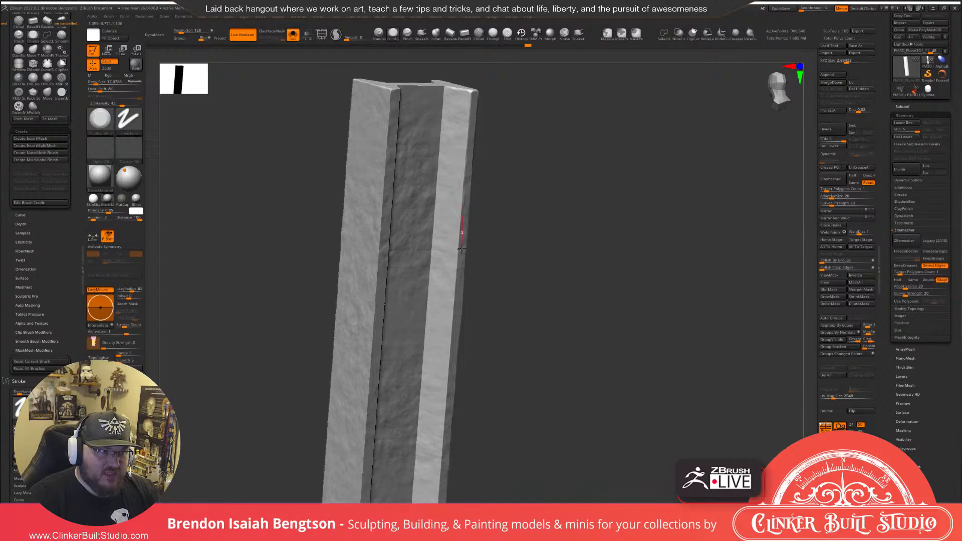
{"action": "left_click_drag", "start_coordinate": [536, 242], "coordinate": [532, 208]}
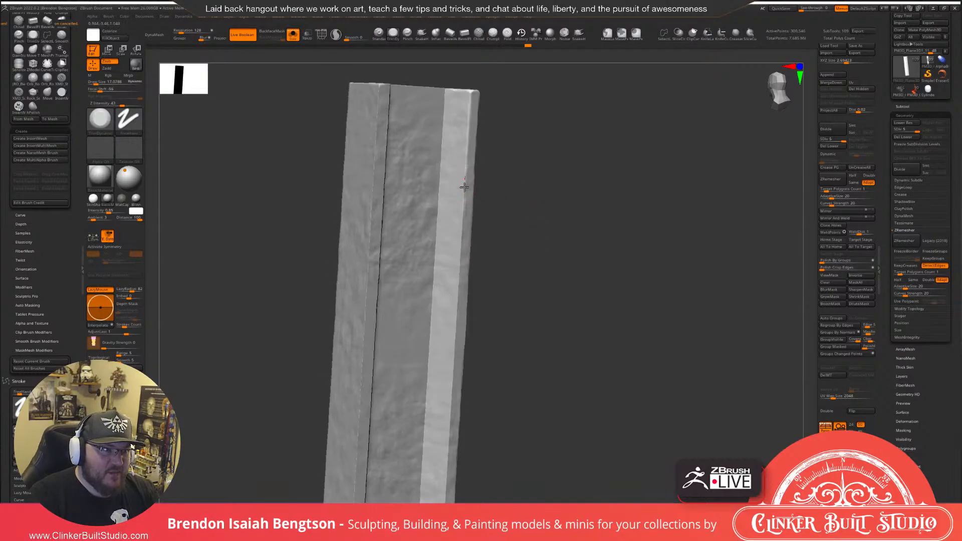
{"action": "left_click_drag", "start_coordinate": [463, 215], "coordinate": [455, 318]}
{"action": "left_click_drag", "start_coordinate": [508, 280], "coordinate": [494, 228], "text": "alt"}
{"action": "left_click_drag", "start_coordinate": [451, 183], "coordinate": [434, 406]}
{"action": "left_click_drag", "start_coordinate": [485, 386], "coordinate": [507, 198]}
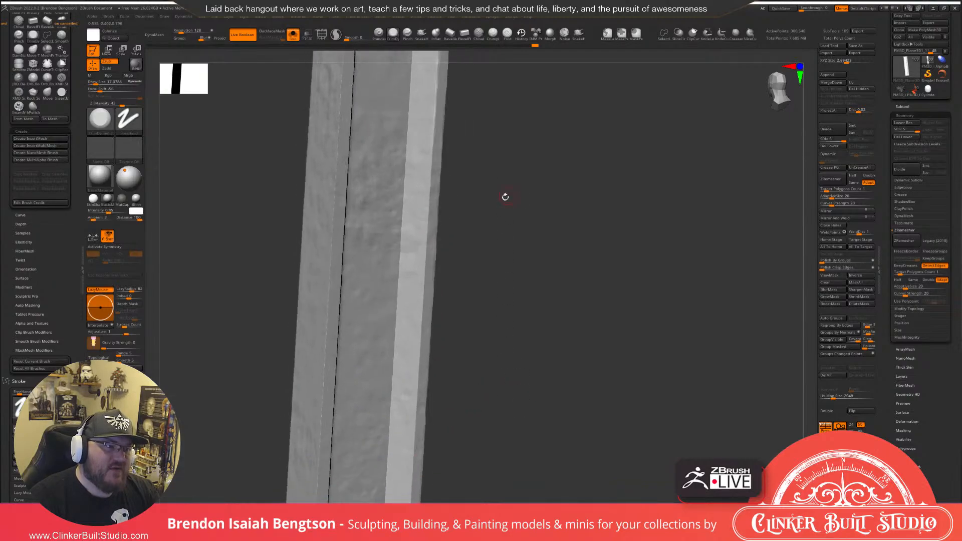
{"action": "left_click_drag", "start_coordinate": [432, 176], "coordinate": [421, 344]}
{"action": "mouse_move", "coordinate": [477, 326]}
{"action": "left_mouse_down"}
{"action": "mouse_move", "coordinate": [498, 262]}
{"action": "mouse_move", "coordinate": [440, 204]}
{"action": "mouse_move", "coordinate": [423, 488]}
{"action": "left_mouse_up"}
{"action": "left_click_drag", "start_coordinate": [541, 302], "coordinate": [625, 290], "text": "alt"}
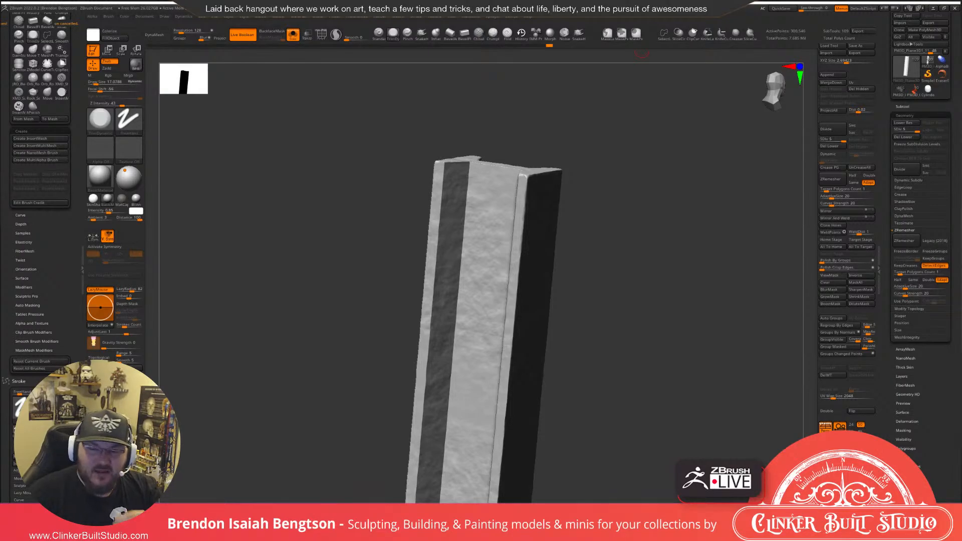
Trim the inner corner of the narrow flange edge with long strokes from the I-beam's top end down to its middle.
{"action": "left_click_drag", "start_coordinate": [583, 144], "coordinate": [562, 135]}
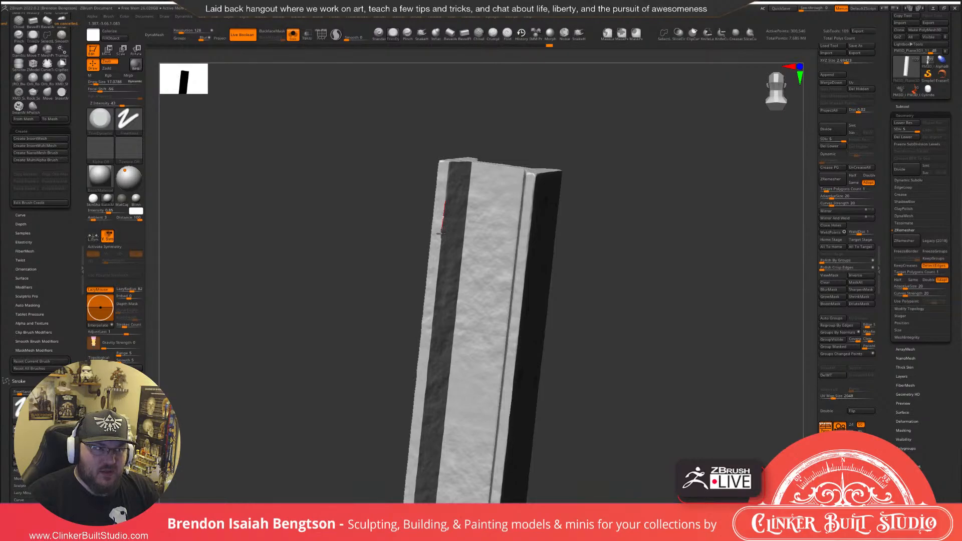
{"action": "left_click_drag", "start_coordinate": [437, 261], "coordinate": [427, 415]}
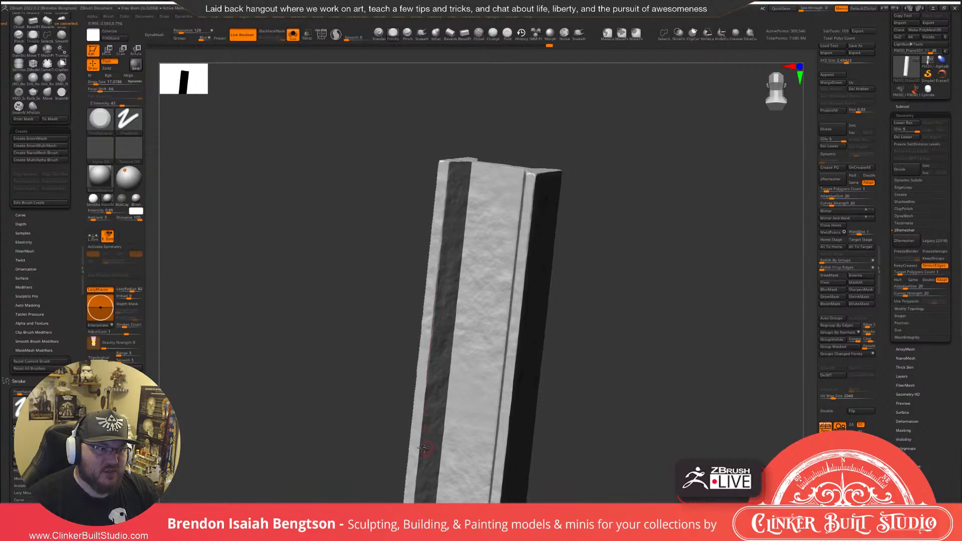
{"action": "left_click_drag", "start_coordinate": [423, 448], "coordinate": [423, 451]}
{"action": "left_click_drag", "start_coordinate": [356, 361], "coordinate": [350, 228], "text": "alt"}
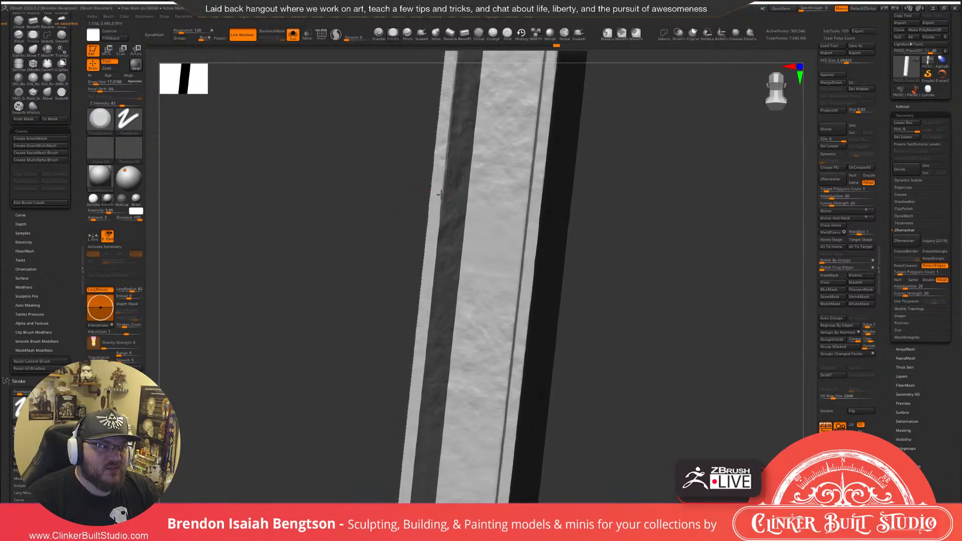
{"action": "left_click_drag", "start_coordinate": [441, 194], "coordinate": [438, 224]}
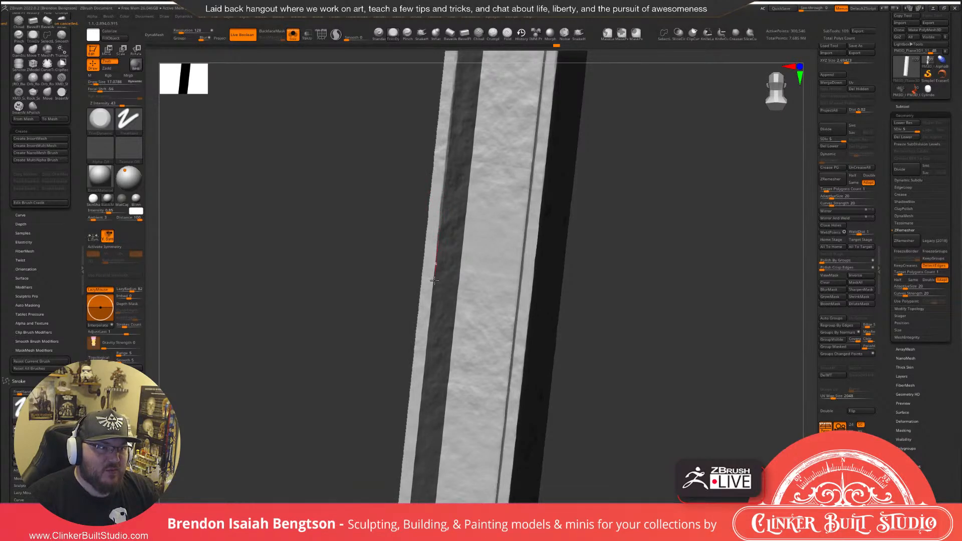
{"action": "left_click_drag", "start_coordinate": [428, 317], "coordinate": [425, 337]}
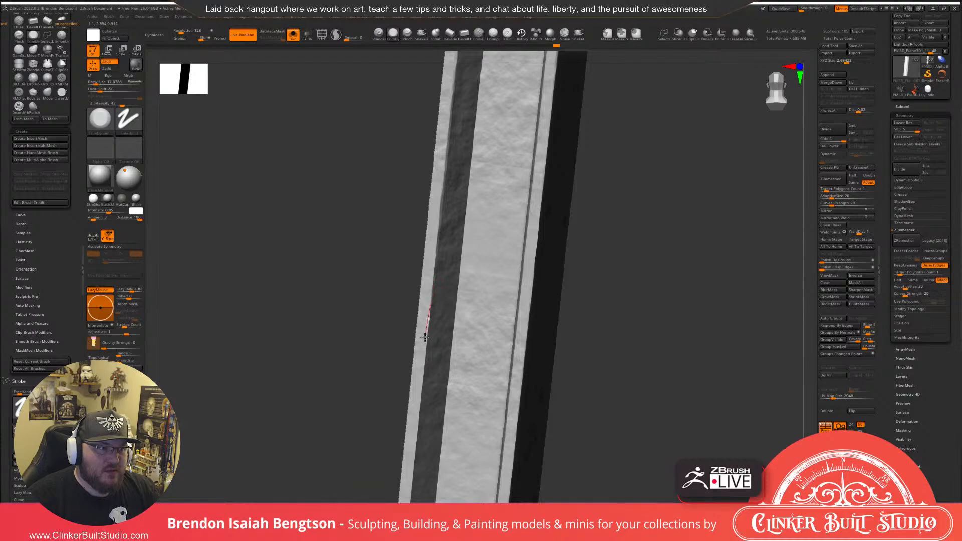
{"action": "left_click_drag", "start_coordinate": [421, 383], "coordinate": [418, 437]}
Continue trimming the same flange's inner corner along the lower half to the I-beam's bottom end.
{"action": "left_click_drag", "start_coordinate": [347, 434], "coordinate": [350, 260], "text": "alt"}
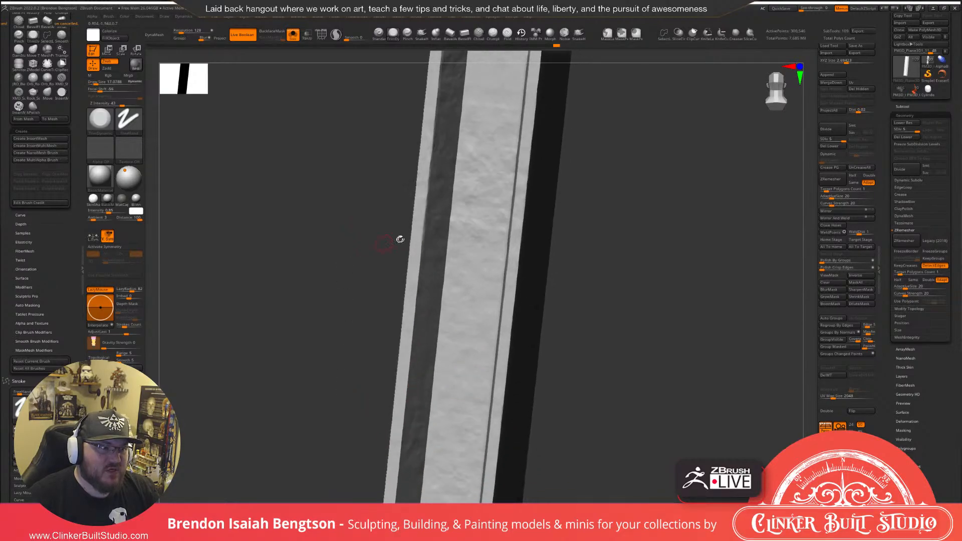
{"action": "left_click_drag", "start_coordinate": [423, 232], "coordinate": [418, 284]}
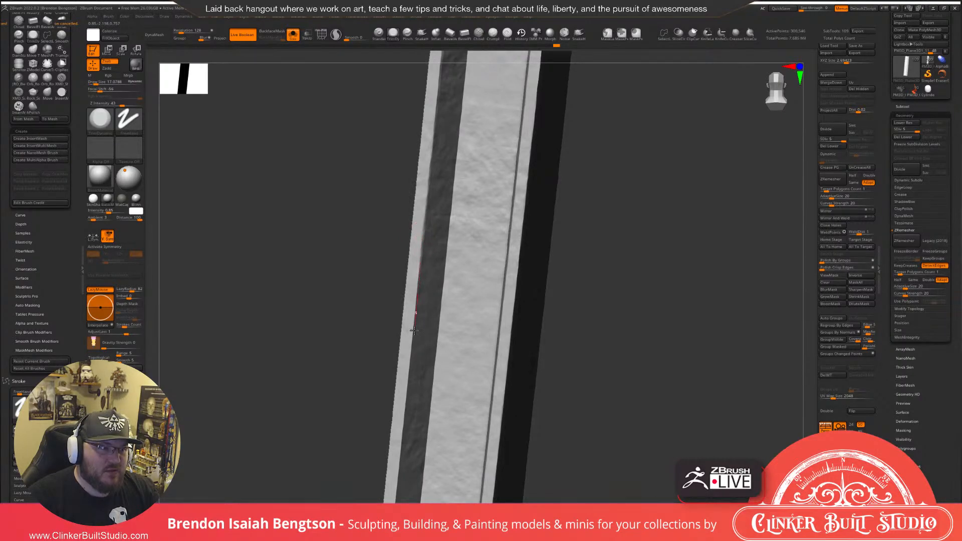
{"action": "left_click_drag", "start_coordinate": [409, 361], "coordinate": [402, 433]}
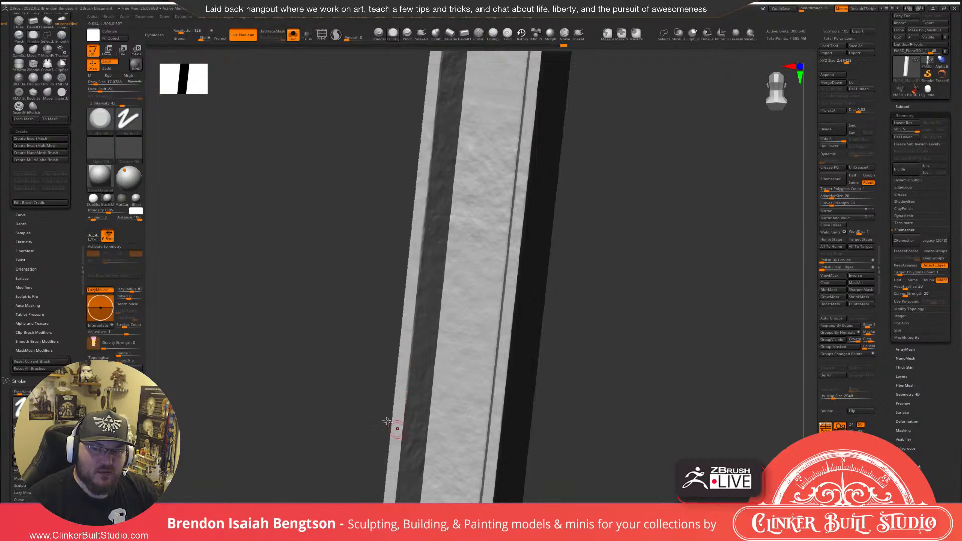
{"action": "left_click_drag", "start_coordinate": [315, 367], "coordinate": [308, 352], "text": "alt"}
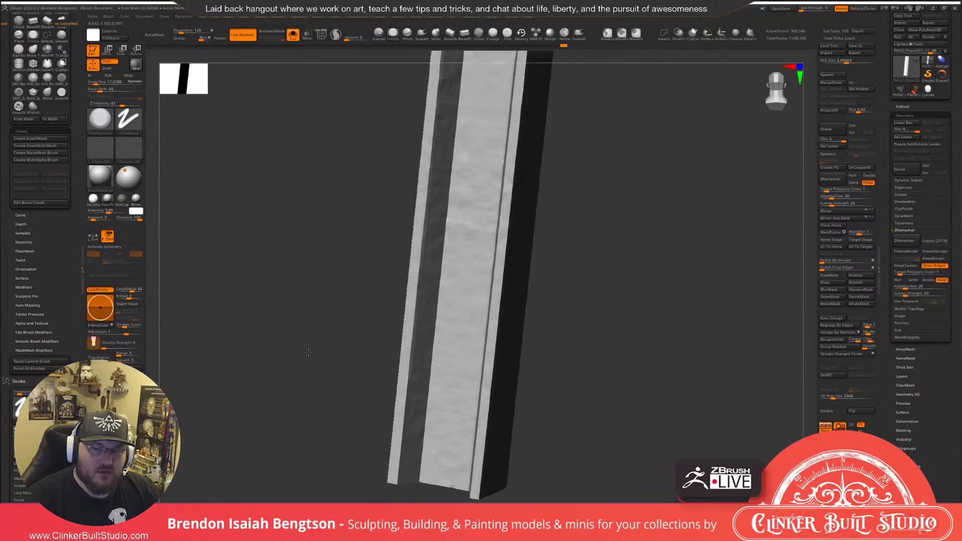
{"action": "left_click_drag", "start_coordinate": [309, 352], "coordinate": [296, 354]}
{"action": "left_click_drag", "start_coordinate": [405, 370], "coordinate": [402, 397]}
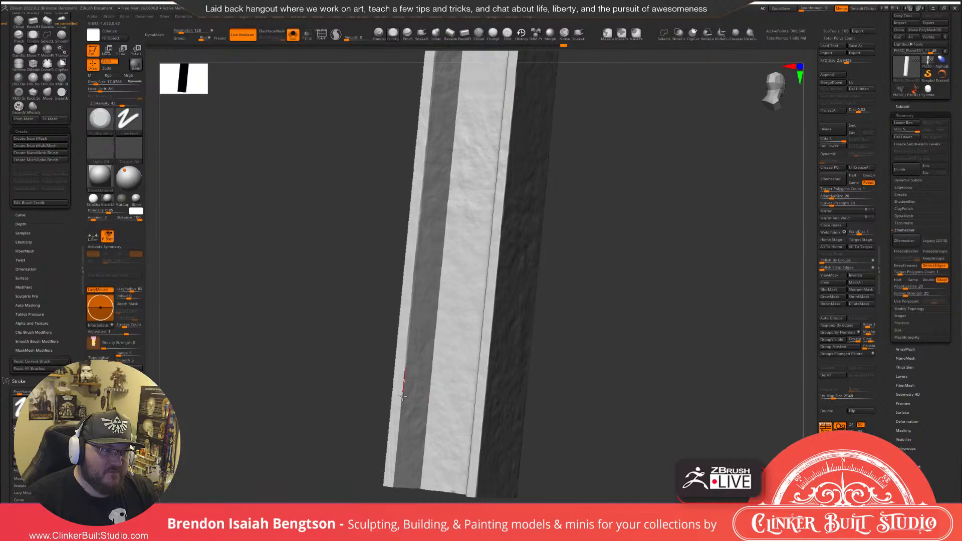
{"action": "mouse_move", "coordinate": [402, 396]}
{"action": "left_mouse_down"}
{"action": "mouse_move", "coordinate": [390, 499]}
{"action": "mouse_move", "coordinate": [396, 424]}
{"action": "left_mouse_up"}
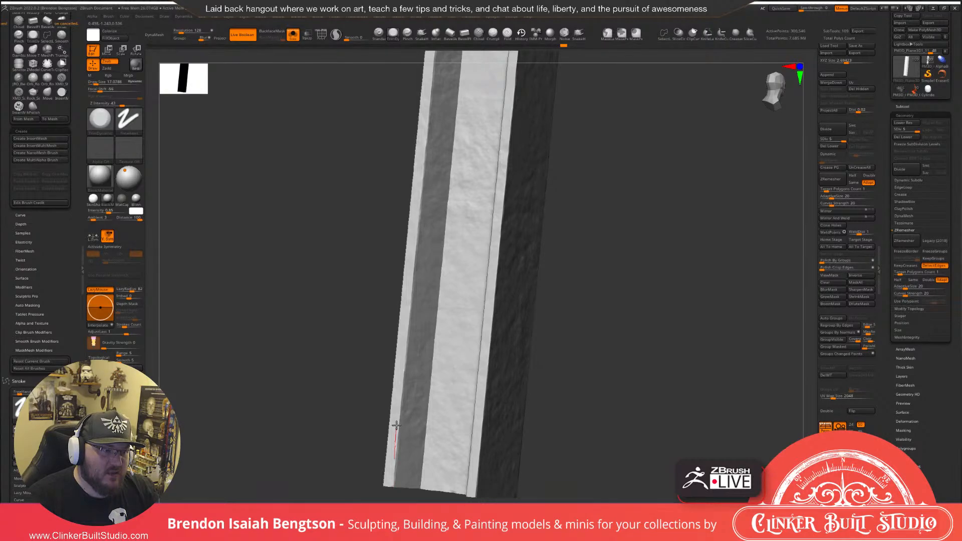
Trim the broad flange's corner beside the recessed web from the top end down through the middle of the I-beam.
{"action": "left_click_drag", "start_coordinate": [584, 210], "coordinate": [571, 88]}
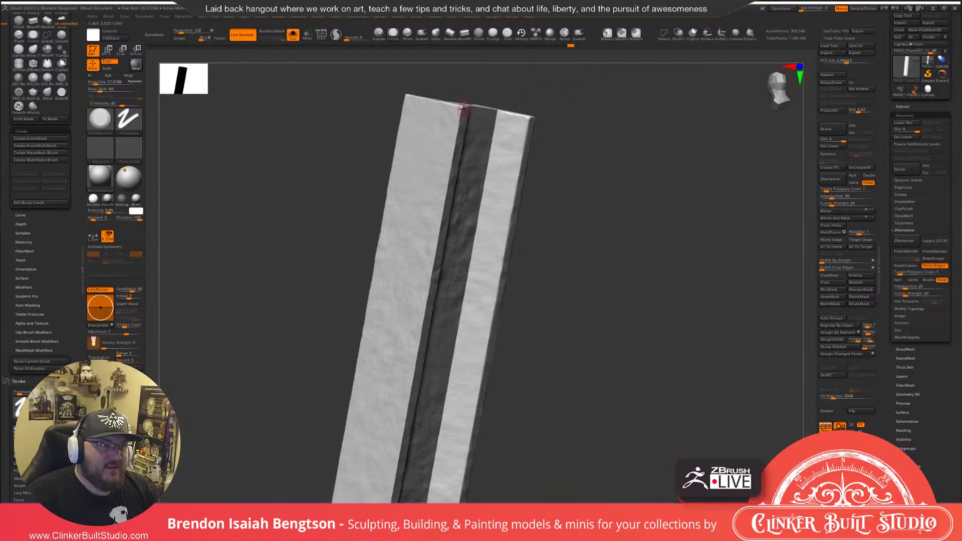
{"action": "left_click_drag", "start_coordinate": [462, 106], "coordinate": [452, 162]}
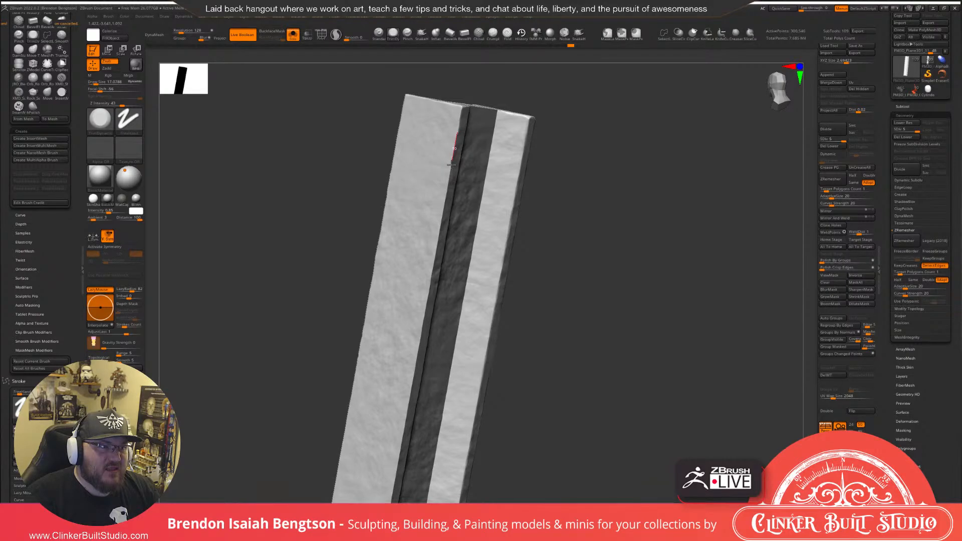
{"action": "left_click_drag", "start_coordinate": [451, 164], "coordinate": [432, 273]}
{"action": "mouse_move", "coordinate": [576, 284]}
{"action": "left_mouse_down"}
{"action": "mouse_move", "coordinate": [591, 275]}
{"action": "mouse_move", "coordinate": [576, 272]}
{"action": "left_mouse_up"}
{"action": "left_click_drag", "start_coordinate": [437, 260], "coordinate": [408, 417]}
{"action": "mouse_move", "coordinate": [561, 317]}
{"action": "left_mouse_down"}
{"action": "mouse_move", "coordinate": [666, 247]}
{"action": "mouse_move", "coordinate": [660, 227]}
{"action": "mouse_move", "coordinate": [672, 210]}
{"action": "left_mouse_up"}
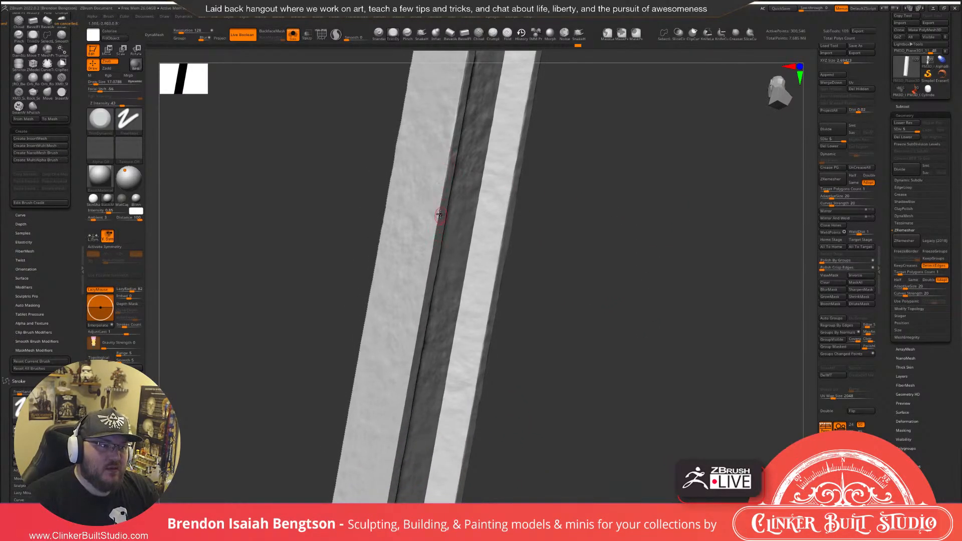
{"action": "left_click_drag", "start_coordinate": [440, 214], "coordinate": [409, 383]}
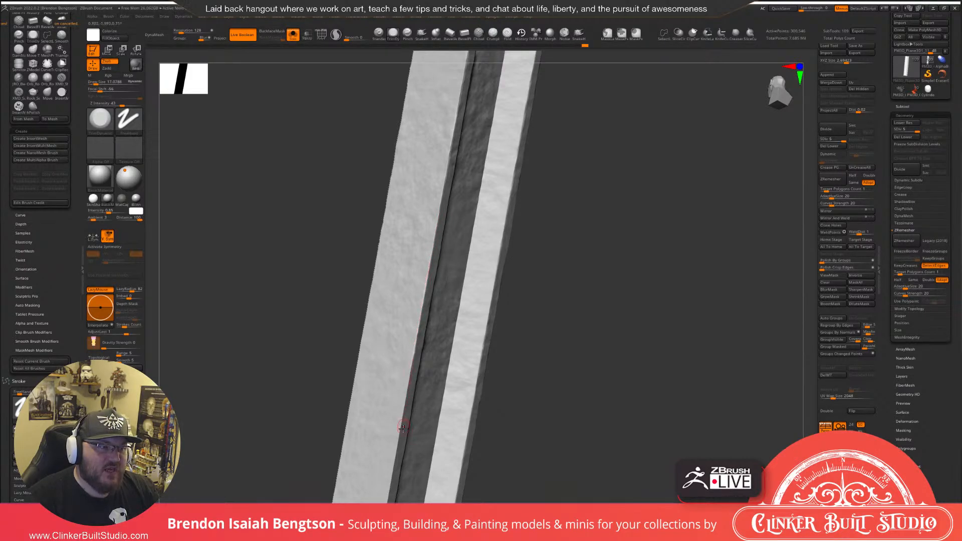
Finish trimming the broad flange's corner along the lower half and off the I-beam's bottom end.
{"action": "mouse_move", "coordinate": [583, 321]}
{"action": "left_mouse_down", "text": "alt"}
{"action": "mouse_move", "coordinate": [601, 290]}
{"action": "mouse_move", "coordinate": [592, 245]}
{"action": "left_mouse_up", "text": "alt"}
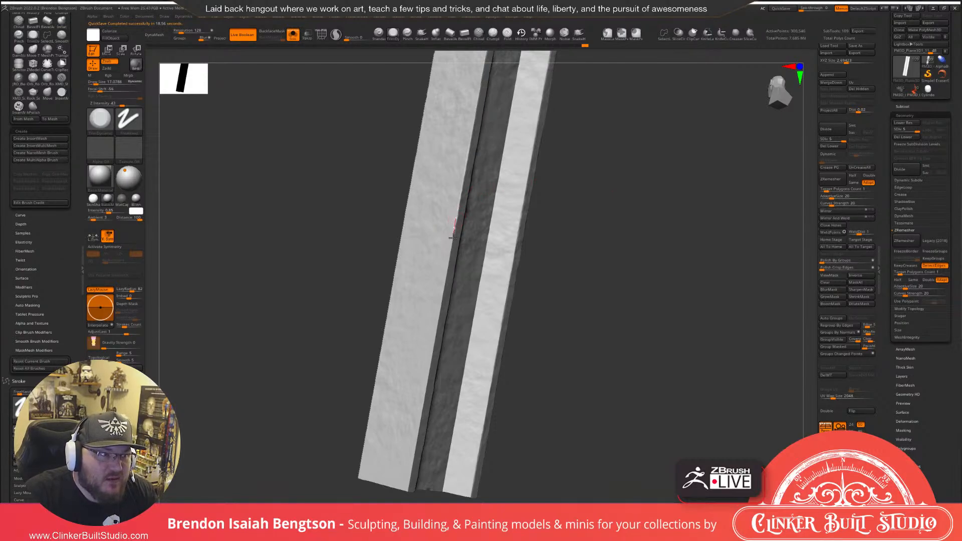
{"action": "left_click_drag", "start_coordinate": [454, 228], "coordinate": [442, 299]}
{"action": "mouse_move", "coordinate": [699, 251]}
{"action": "left_mouse_down"}
{"action": "mouse_move", "coordinate": [739, 271]}
{"action": "mouse_move", "coordinate": [722, 245]}
{"action": "left_mouse_up"}
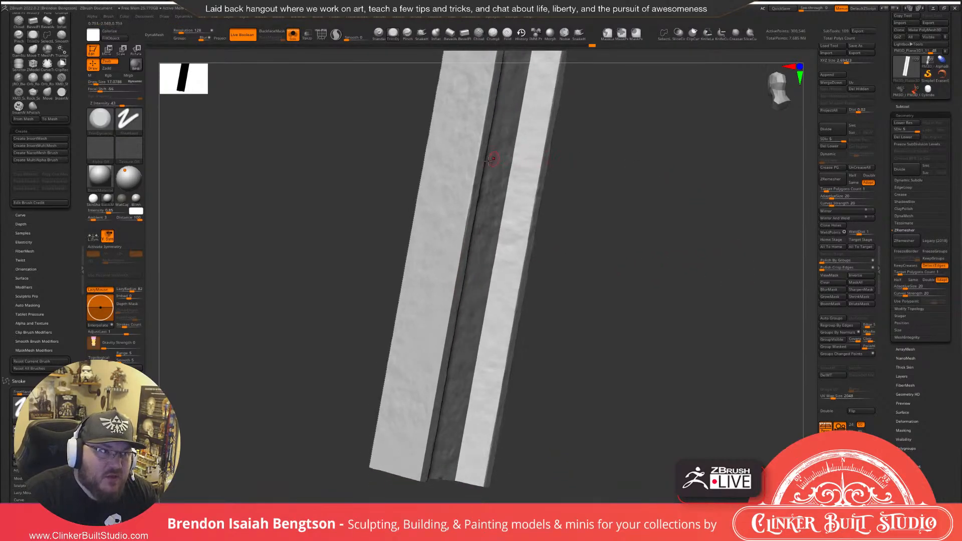
{"action": "left_click_drag", "start_coordinate": [483, 144], "coordinate": [418, 466]}
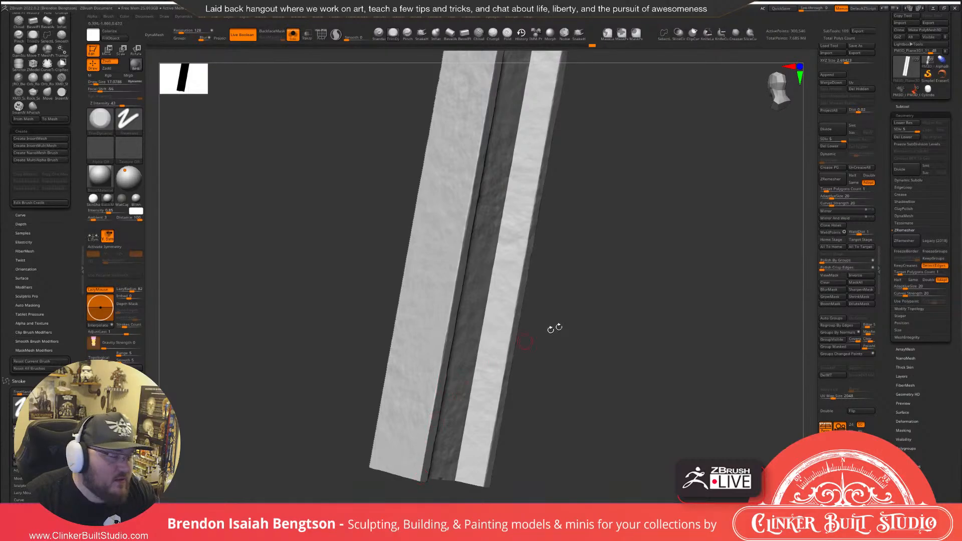
{"action": "mouse_move", "coordinate": [705, 343]}
{"action": "left_mouse_down"}
{"action": "mouse_move", "coordinate": [708, 290]}
{"action": "mouse_move", "coordinate": [734, 275]}
{"action": "mouse_move", "coordinate": [716, 242]}
{"action": "left_mouse_up"}
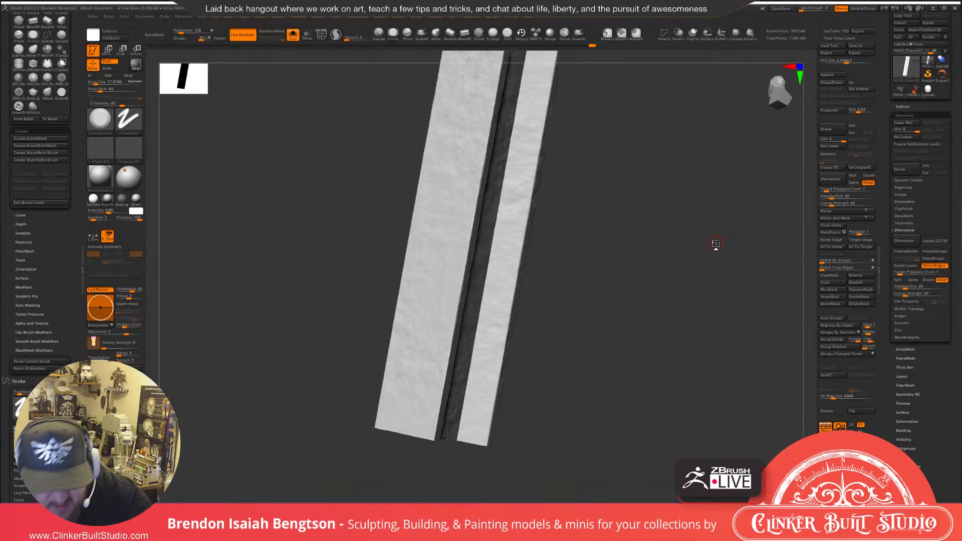
{"action": "left_click_drag", "start_coordinate": [622, 221], "coordinate": [624, 226]}
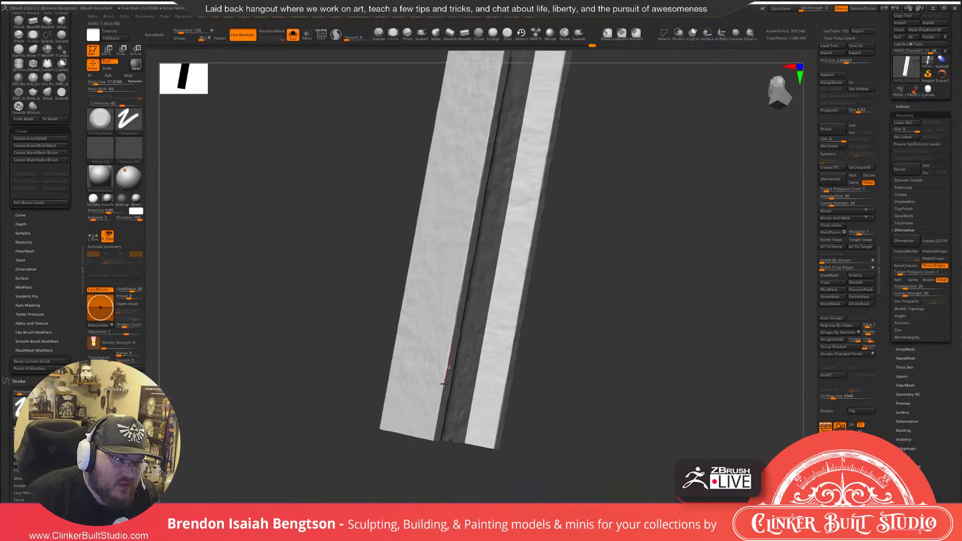
{"action": "left_click_drag", "start_coordinate": [444, 384], "coordinate": [428, 461]}
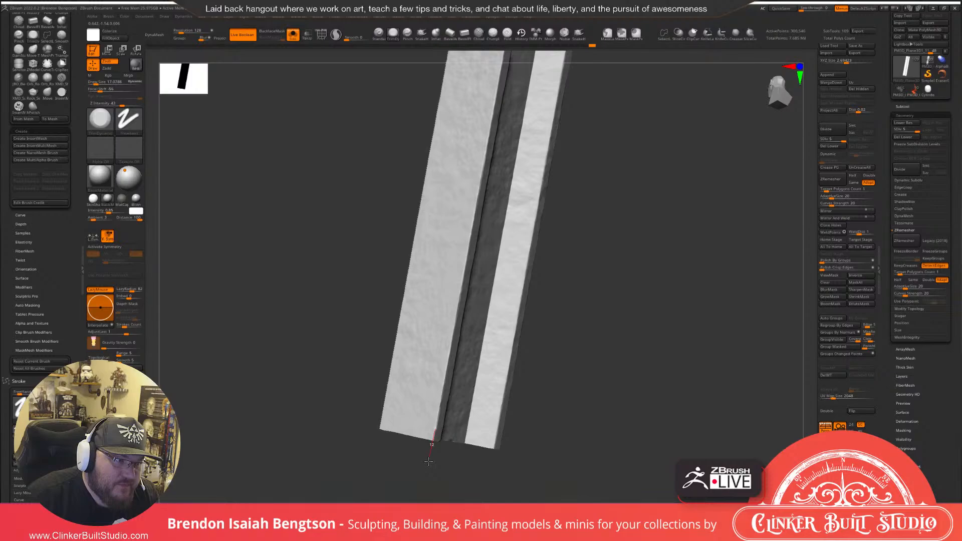
Smooth the crease between the web and the flange along the upper half of the I-beam.
{"action": "left_click_drag", "start_coordinate": [429, 461], "coordinate": [651, 284]}
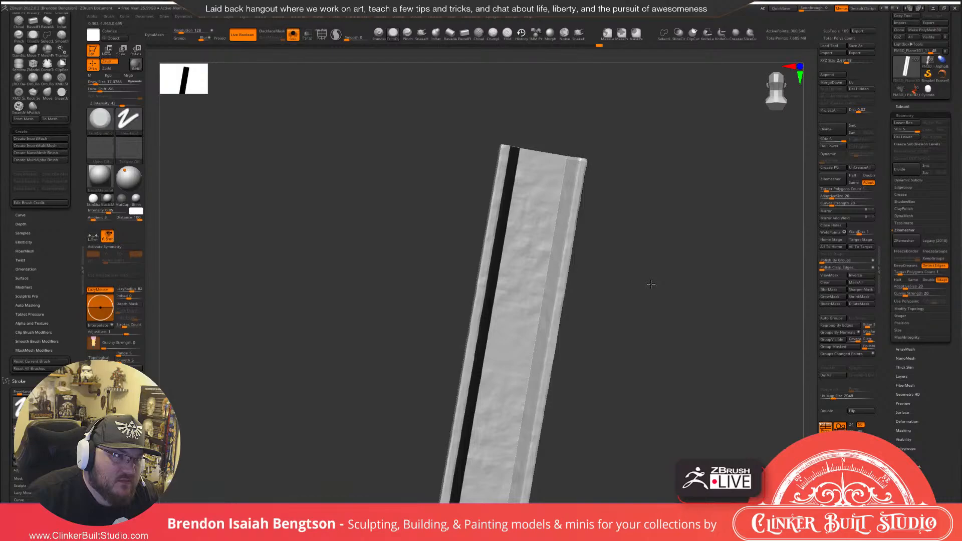
{"action": "left_click_drag", "start_coordinate": [650, 284], "coordinate": [669, 263]}
{"action": "left_click_drag", "start_coordinate": [539, 222], "coordinate": [534, 258]}
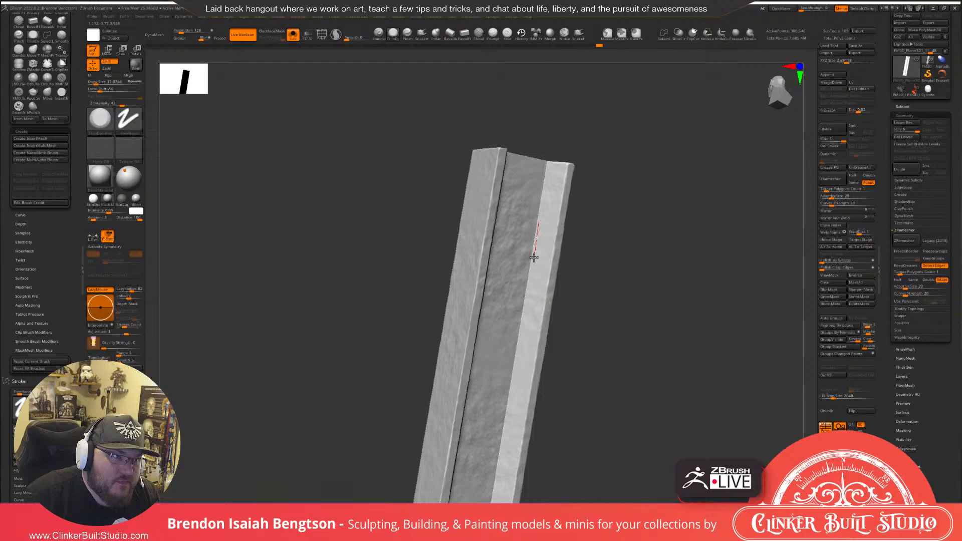
{"action": "left_click_drag", "start_coordinate": [709, 215], "coordinate": [692, 239]}
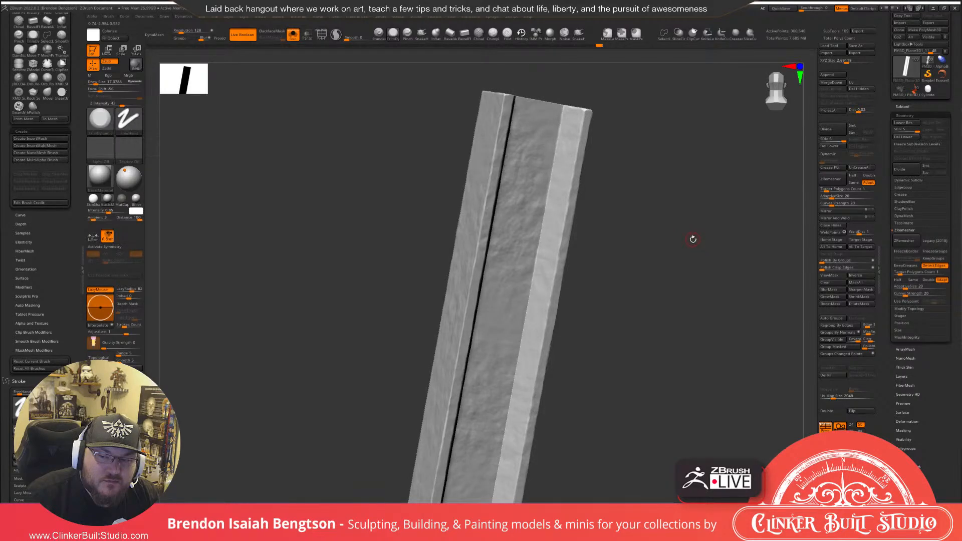
{"action": "key", "text": "shift"}
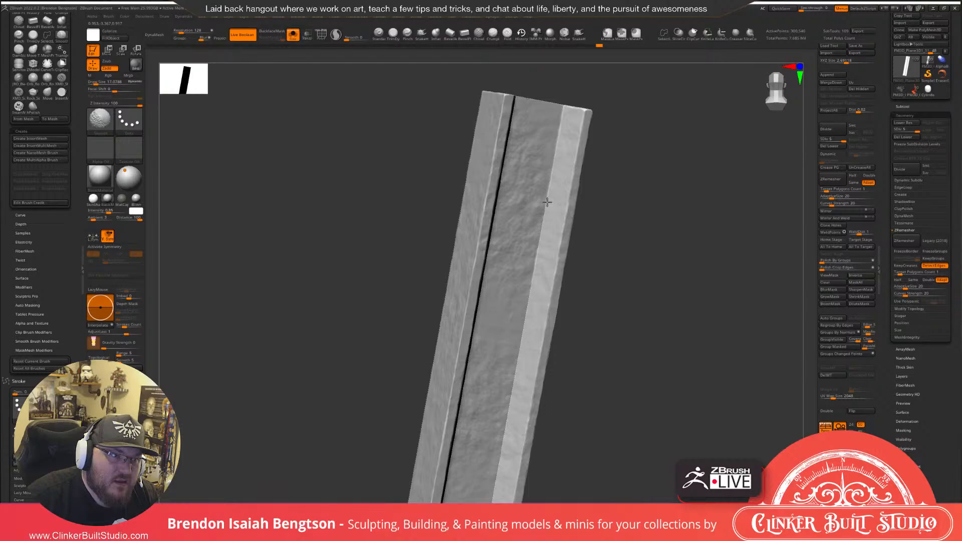
{"action": "mouse_move", "coordinate": [548, 202]}
{"action": "left_mouse_down", "text": "shift"}
{"action": "mouse_move", "coordinate": [522, 339]}
{"action": "mouse_move", "coordinate": [525, 309]}
{"action": "left_mouse_up", "text": "shift"}
Lower the Smooth brush's intensity and smooth the web-to-flange crease down to the I-beam's bottom end.
{"action": "left_click_drag", "start_coordinate": [631, 330], "coordinate": [663, 177], "text": "alt"}
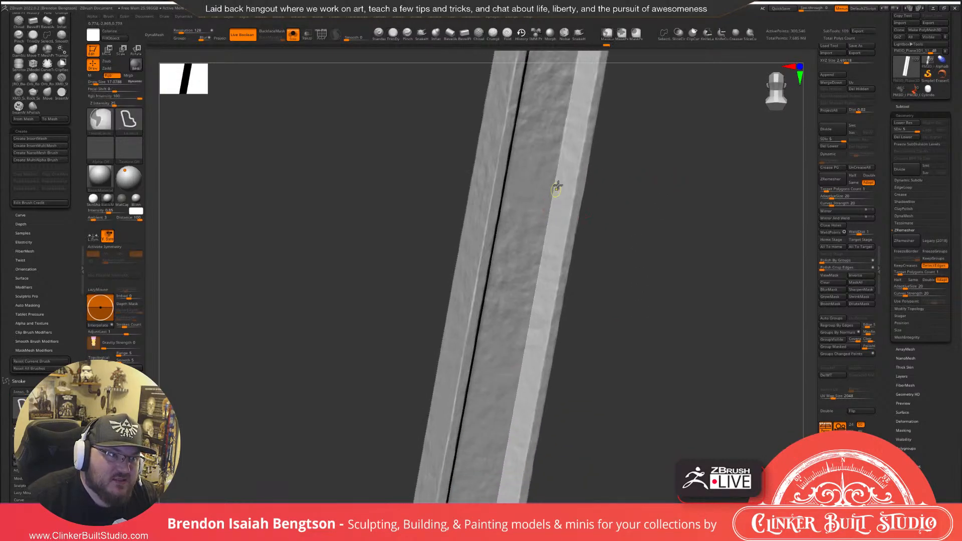
{"action": "key", "text": "space"}
{"action": "key", "text": "shift"}
{"action": "left_click", "coordinate": [600, 194]}
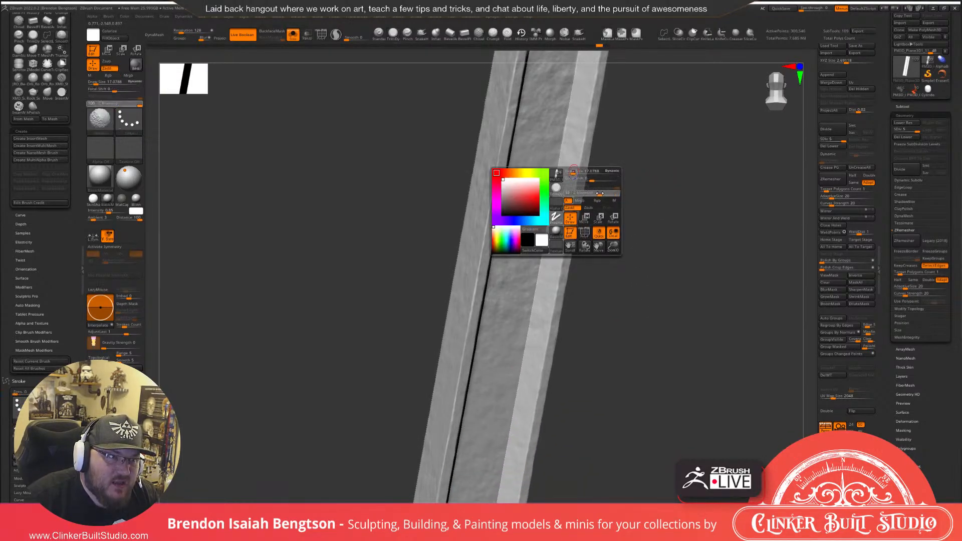
{"action": "key", "text": "shift"}
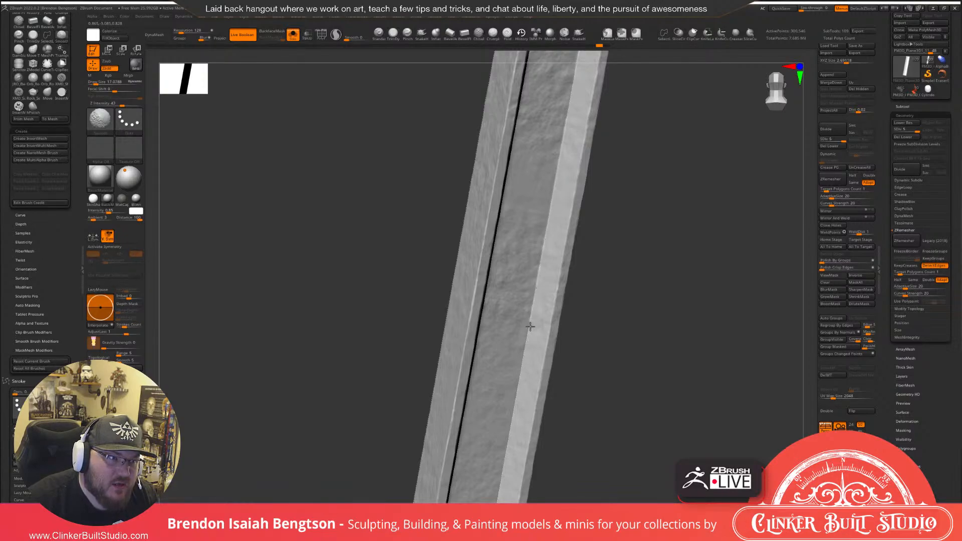
{"action": "mouse_move", "coordinate": [570, 333]}
{"action": "left_mouse_down"}
{"action": "mouse_move", "coordinate": [580, 343]}
{"action": "mouse_move", "coordinate": [584, 316]}
{"action": "mouse_move", "coordinate": [614, 339]}
{"action": "mouse_move", "coordinate": [605, 288]}
{"action": "left_mouse_up"}
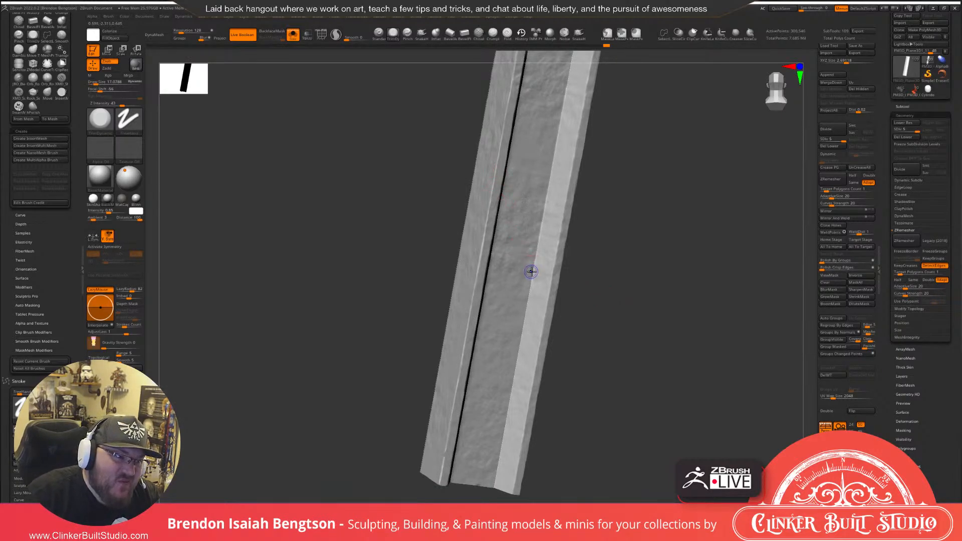
{"action": "left_click_drag", "start_coordinate": [530, 279], "coordinate": [495, 487], "text": "shift"}
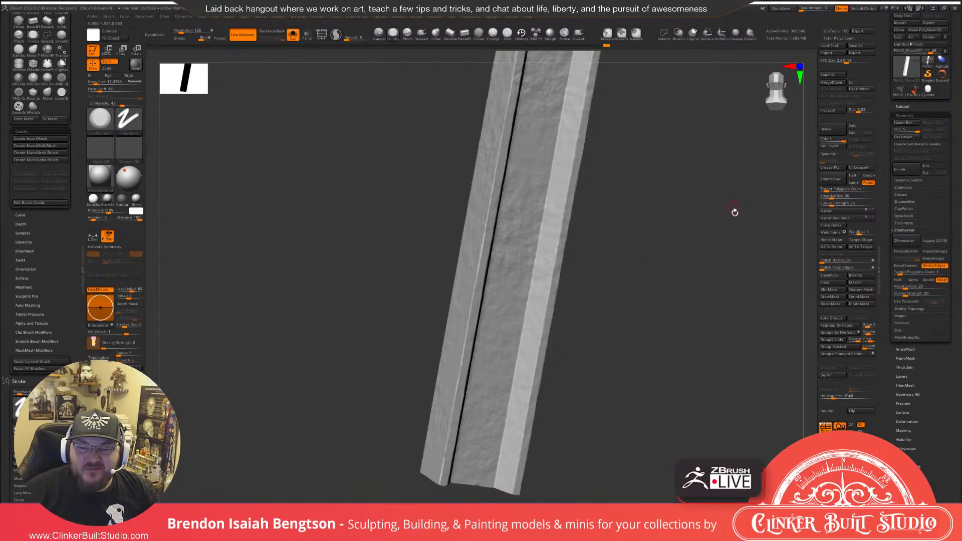
Smooth the web-to-flange crease on the opposite side of the web from the I-beam's top end to its middle.
{"action": "left_click_drag", "start_coordinate": [747, 236], "coordinate": [739, 235]}
{"action": "left_click_drag", "start_coordinate": [733, 231], "coordinate": [704, 228]}
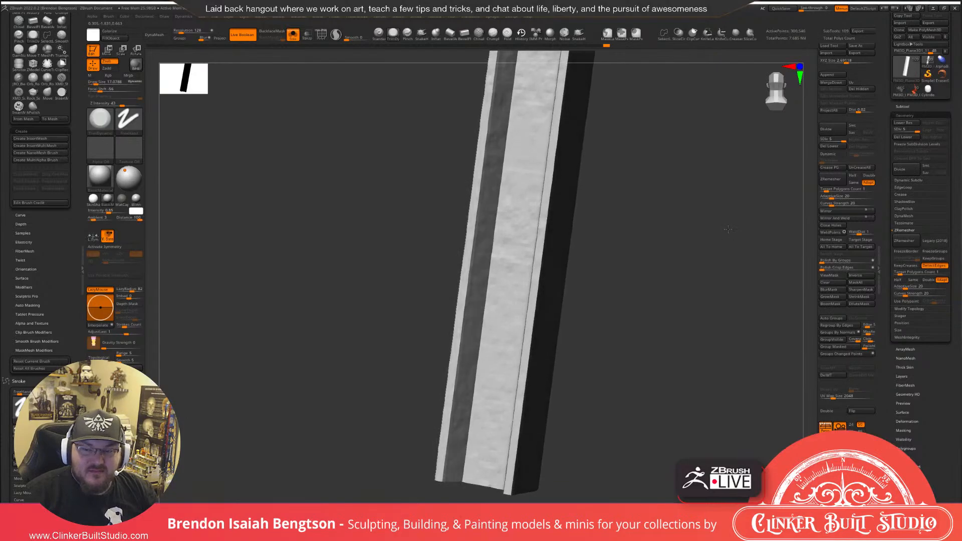
{"action": "left_click_drag", "start_coordinate": [729, 186], "coordinate": [742, 318], "text": "alt"}
{"action": "left_click_drag", "start_coordinate": [728, 251], "coordinate": [717, 240]}
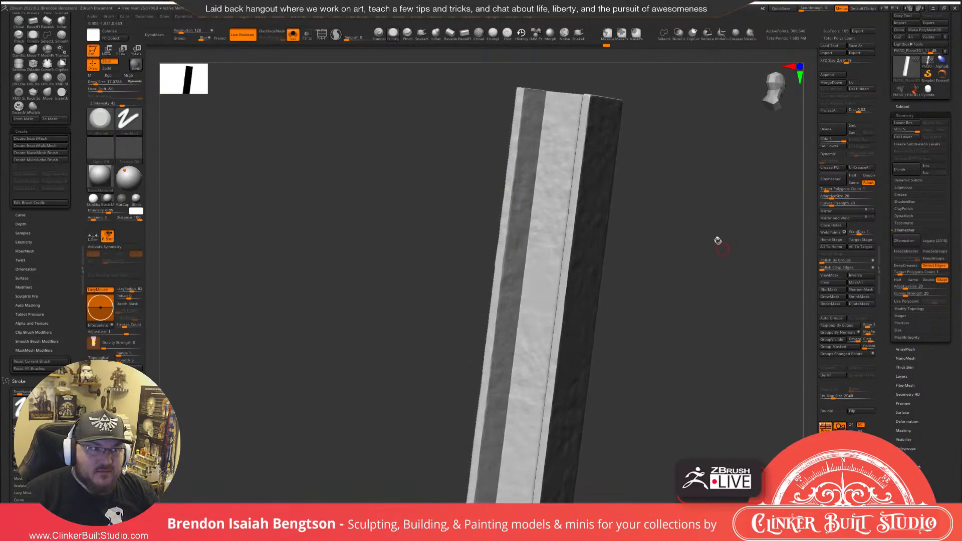
{"action": "left_click_drag", "start_coordinate": [545, 95], "coordinate": [539, 146], "text": "shift"}
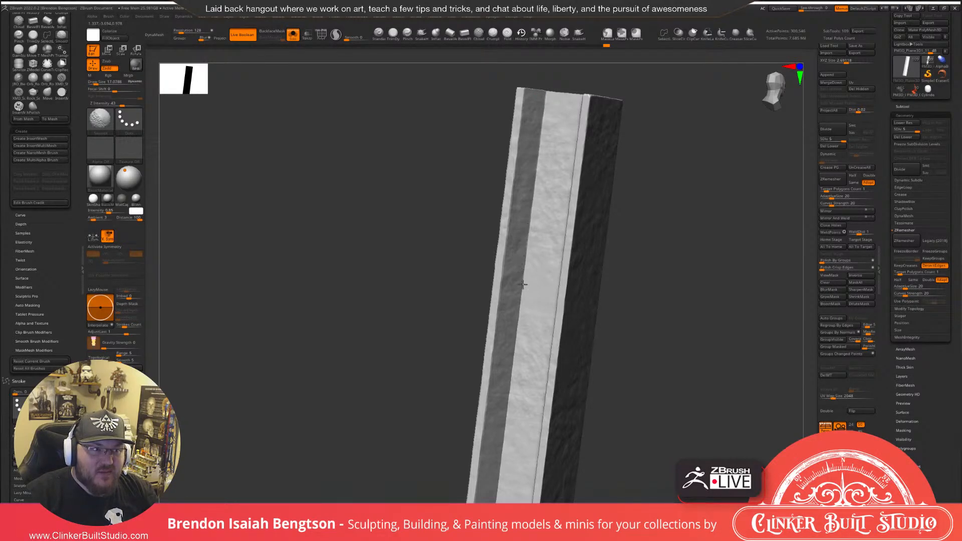
{"action": "left_click_drag", "start_coordinate": [526, 260], "coordinate": [516, 349], "text": "shift"}
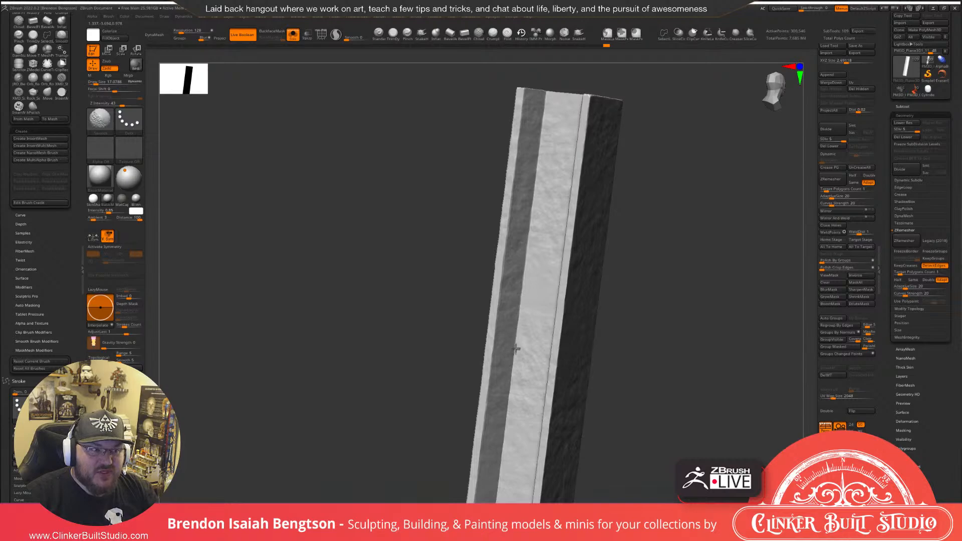
Continue smoothing that opposite crease down to the I-beam's bottom end.
{"action": "left_click_drag", "start_coordinate": [679, 318], "coordinate": [707, 154], "text": "alt"}
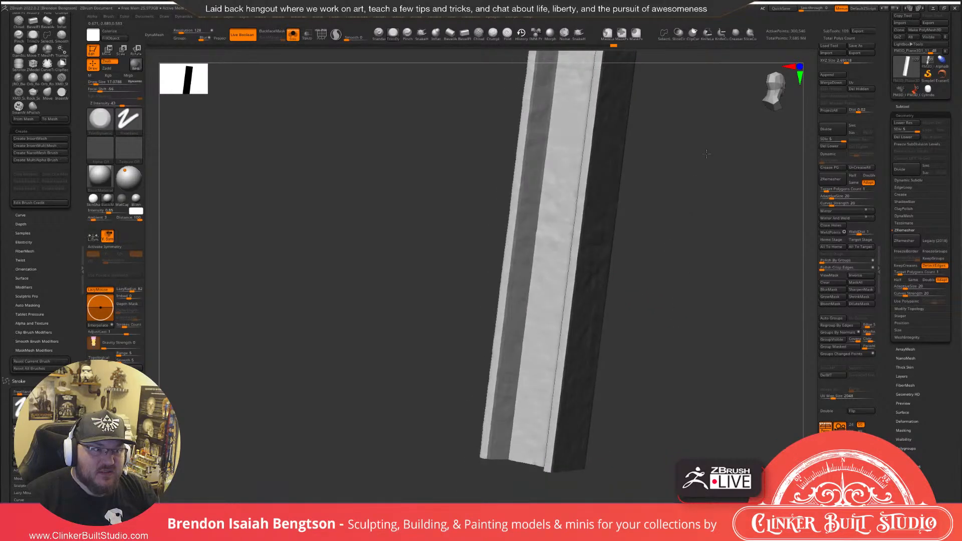
{"action": "key", "text": "shift"}
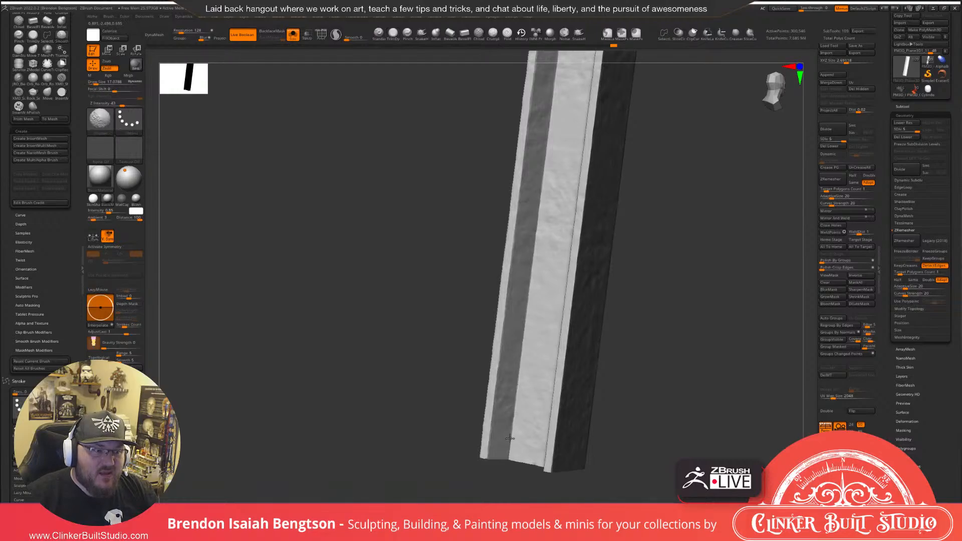
{"action": "left_click_drag", "start_coordinate": [510, 439], "coordinate": [510, 456], "text": "shift"}
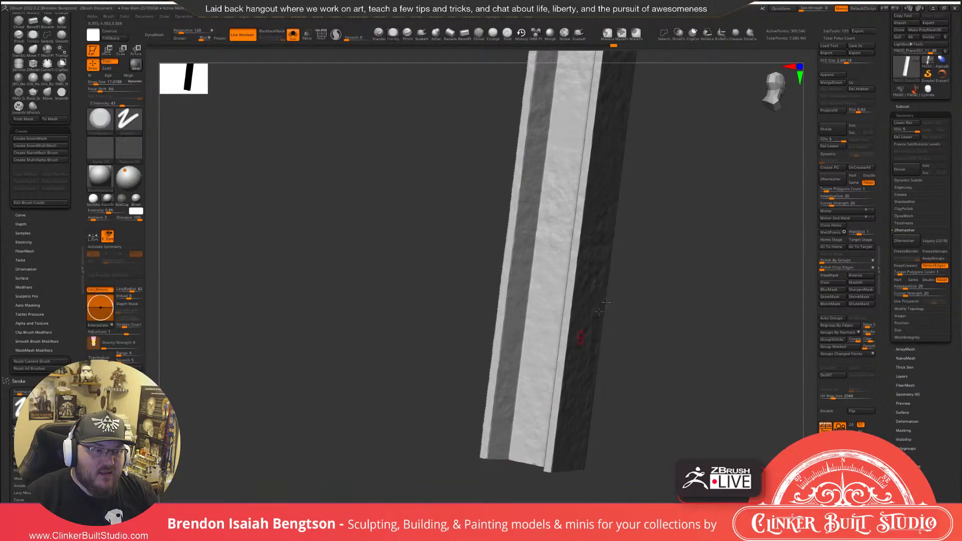
Examine the worn I-beam's top end and check the whole sculpture from several sides, including the tentacles, rock and skull.
{"action": "mouse_move", "coordinate": [605, 302]}
{"action": "left_mouse_down"}
{"action": "mouse_move", "coordinate": [640, 290]}
{"action": "mouse_move", "coordinate": [635, 241]}
{"action": "mouse_move", "coordinate": [600, 216]}
{"action": "left_mouse_up"}
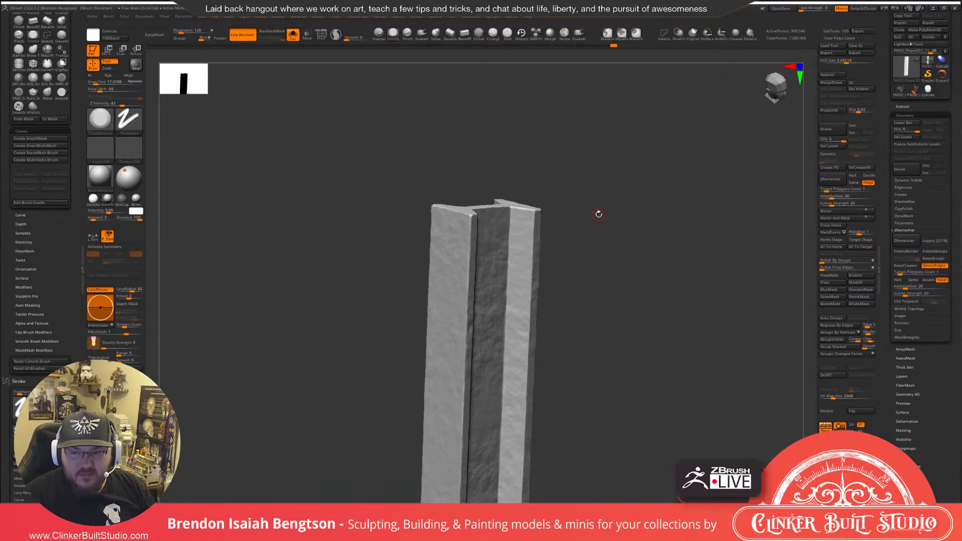
{"action": "left_click_drag", "start_coordinate": [635, 230], "coordinate": [614, 203]}
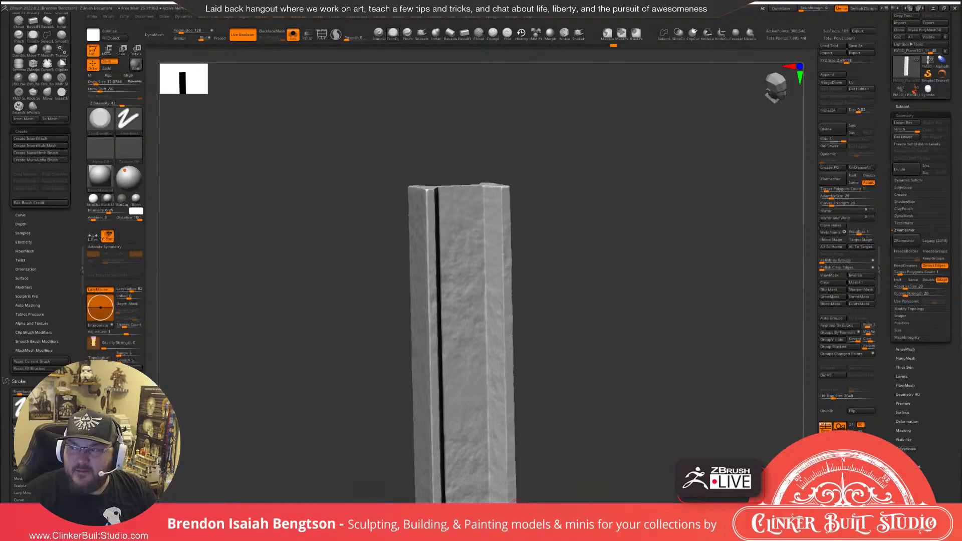
{"action": "left_click_drag", "start_coordinate": [563, 232], "coordinate": [607, 213]}
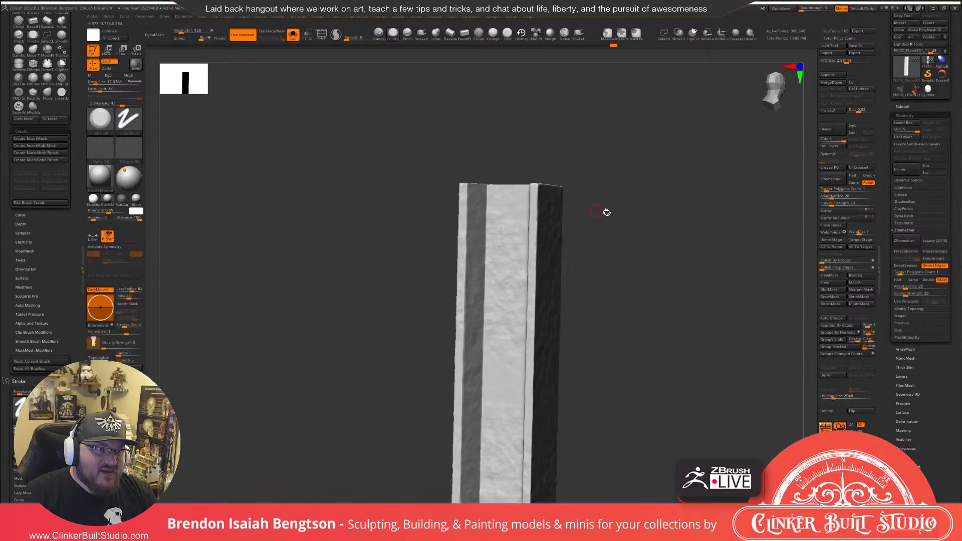
{"action": "key", "text": "f"}
{"action": "left_click_drag", "start_coordinate": [607, 213], "coordinate": [699, 141]}
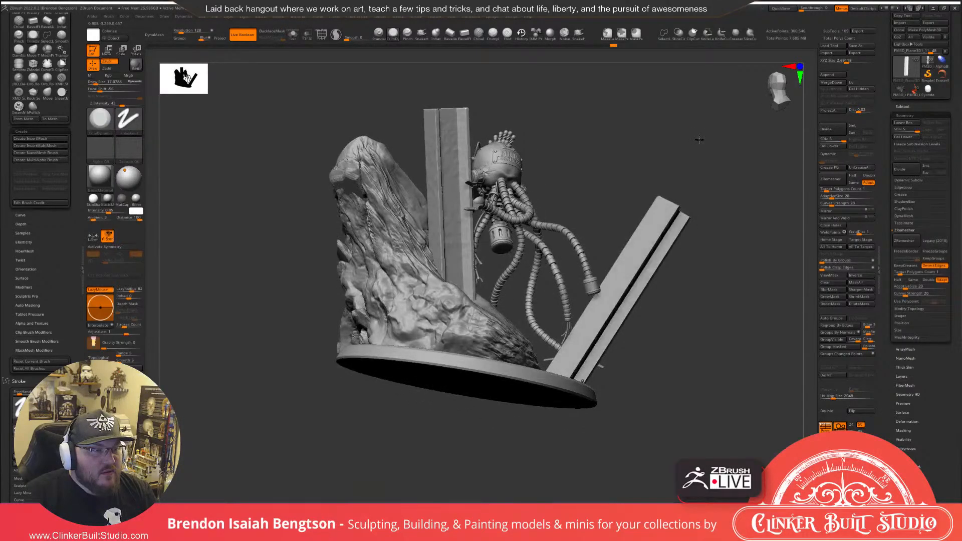
{"action": "left_click_drag", "start_coordinate": [699, 140], "coordinate": [663, 121]}
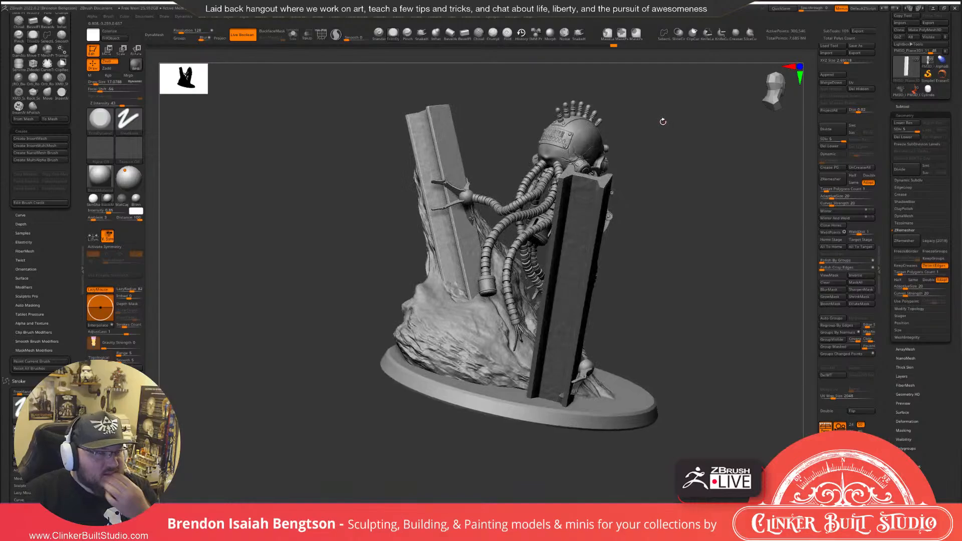
{"action": "left_click_drag", "start_coordinate": [695, 228], "coordinate": [414, 273]}
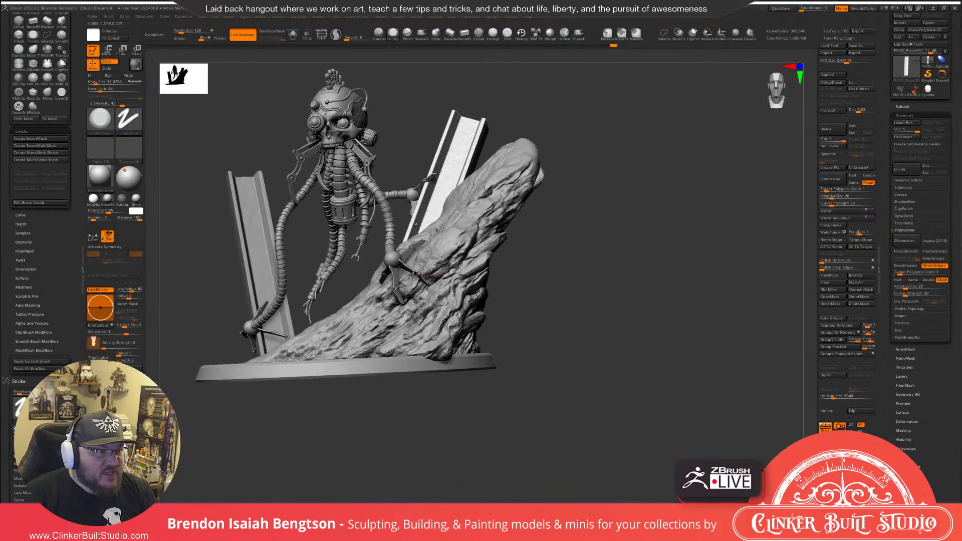
{"action": "left_click_drag", "start_coordinate": [573, 265], "coordinate": [666, 293], "text": "alt"}
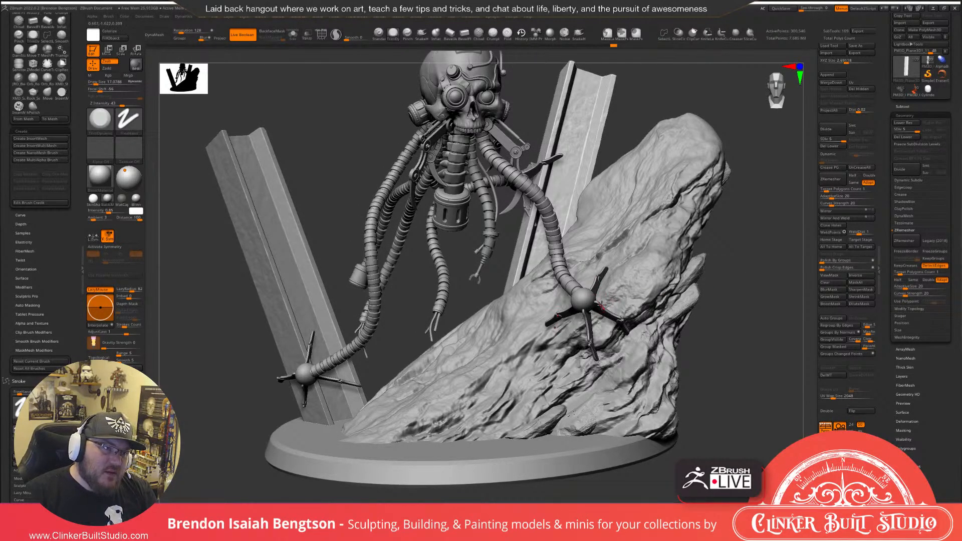
{"action": "mouse_move", "coordinate": [601, 305]}
{"action": "right_mouse_down"}
{"action": "mouse_move", "coordinate": [606, 289]}
{"action": "mouse_move", "coordinate": [581, 294]}
{"action": "mouse_move", "coordinate": [591, 299]}
{"action": "right_mouse_up"}
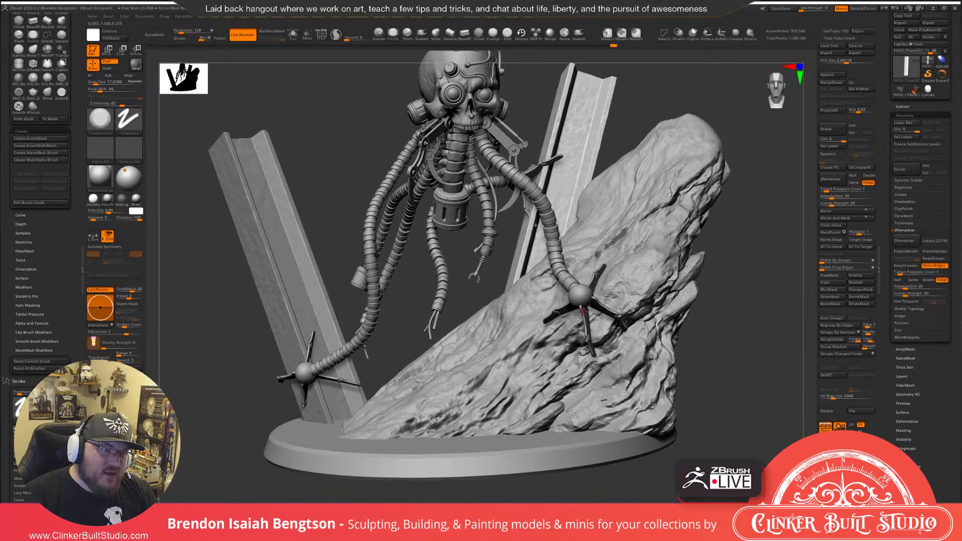
{"action": "mouse_move", "coordinate": [584, 273]}
{"action": "right_mouse_down", "text": "alt"}
{"action": "mouse_move", "coordinate": [555, 348]}
{"action": "mouse_move", "coordinate": [643, 370]}
{"action": "right_mouse_up", "text": "alt"}
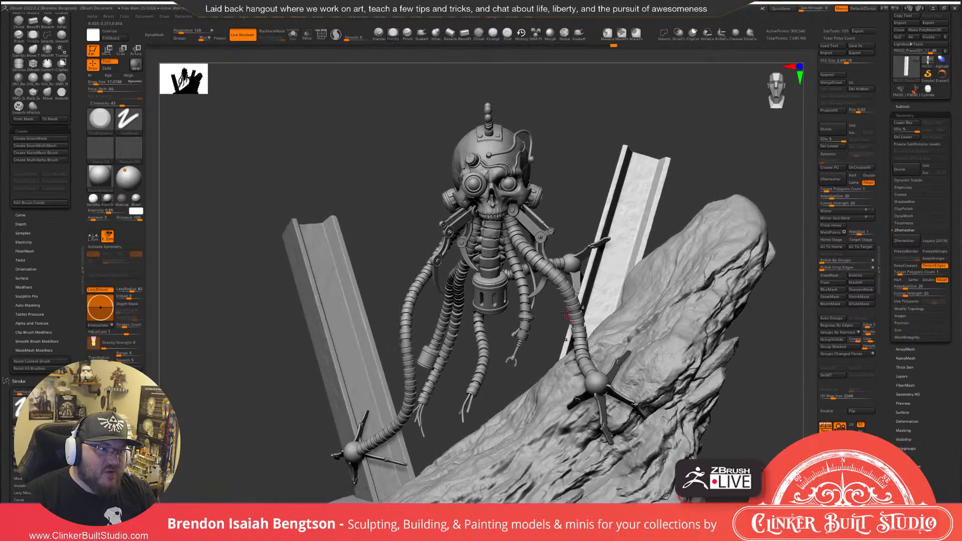
{"action": "right_click_drag", "start_coordinate": [525, 222], "coordinate": [508, 247], "text": "alt"}
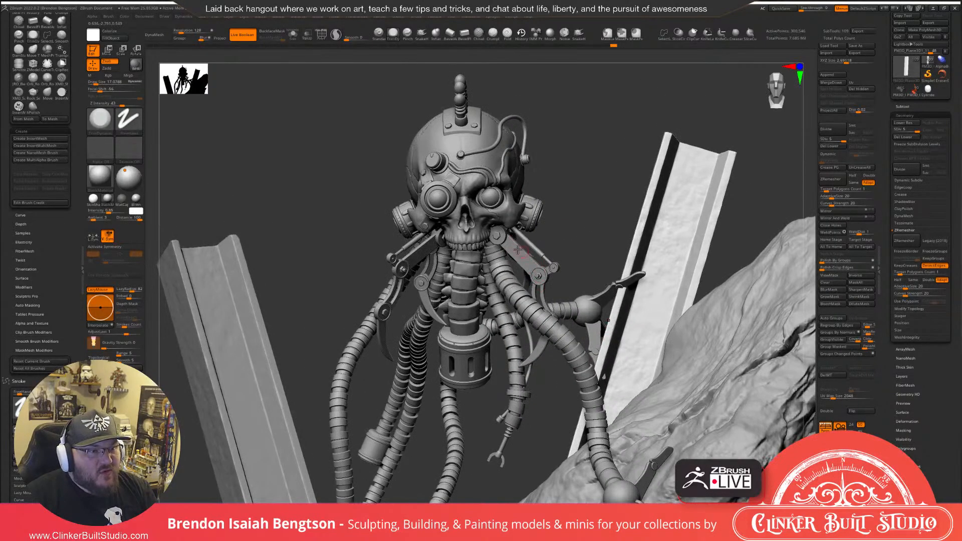
Select the jointed blade arms below the jaw, view them in isolation and check them against the full sculpture.
{"action": "left_click", "coordinate": [501, 230], "text": "alt"}
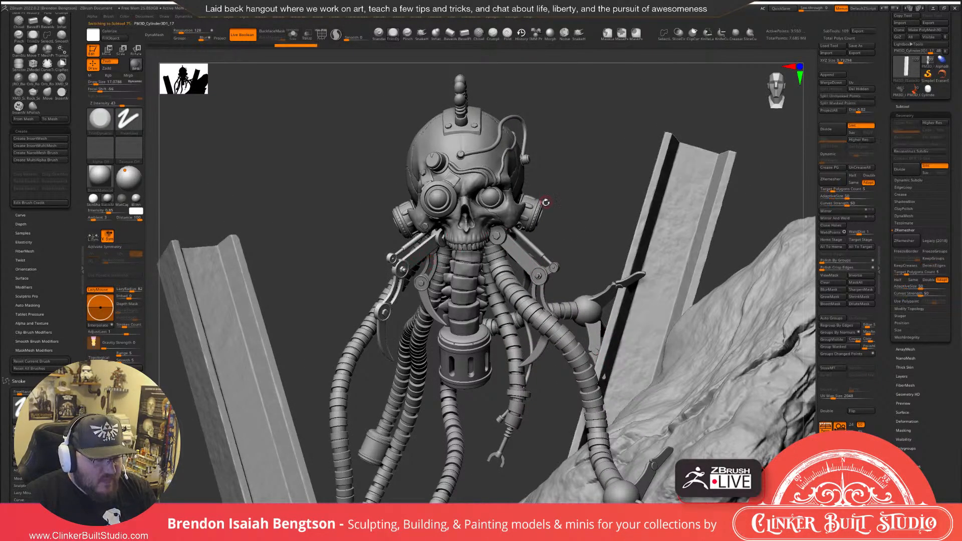
{"action": "key", "text": "alt+s"}
{"action": "mouse_move", "coordinate": [543, 208]}
{"action": "right_mouse_down"}
{"action": "mouse_move", "coordinate": [561, 203]}
{"action": "mouse_move", "coordinate": [557, 195]}
{"action": "right_mouse_up"}
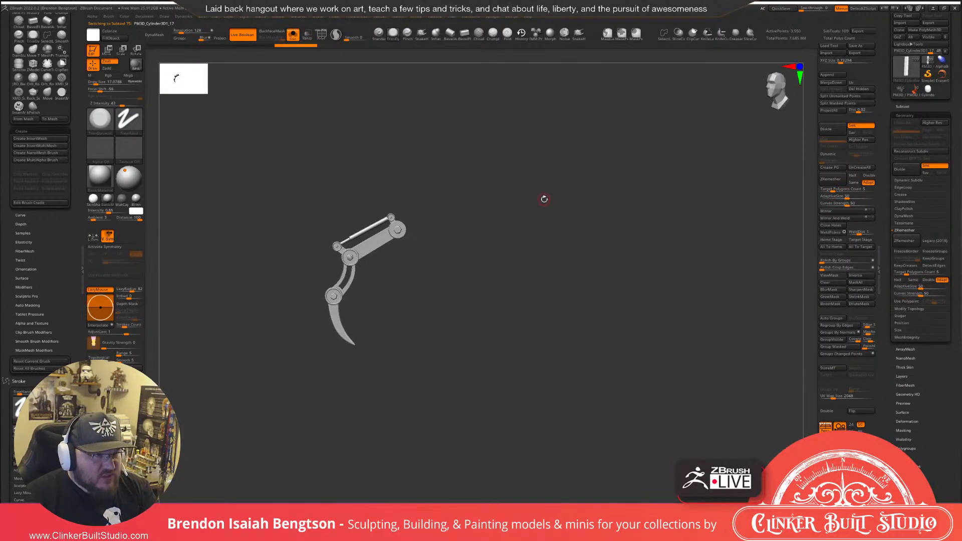
{"action": "key", "text": "alt+s"}
{"action": "mouse_move", "coordinate": [403, 240]}
{"action": "right_mouse_down"}
{"action": "mouse_move", "coordinate": [453, 253]}
{"action": "mouse_move", "coordinate": [428, 258]}
{"action": "right_mouse_up"}
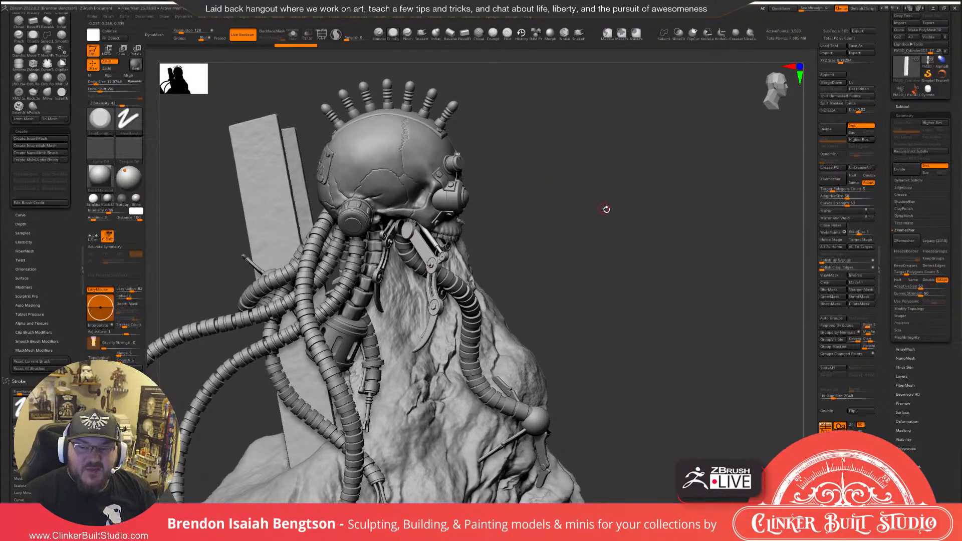
{"action": "right_click_drag", "start_coordinate": [606, 209], "coordinate": [594, 200]}
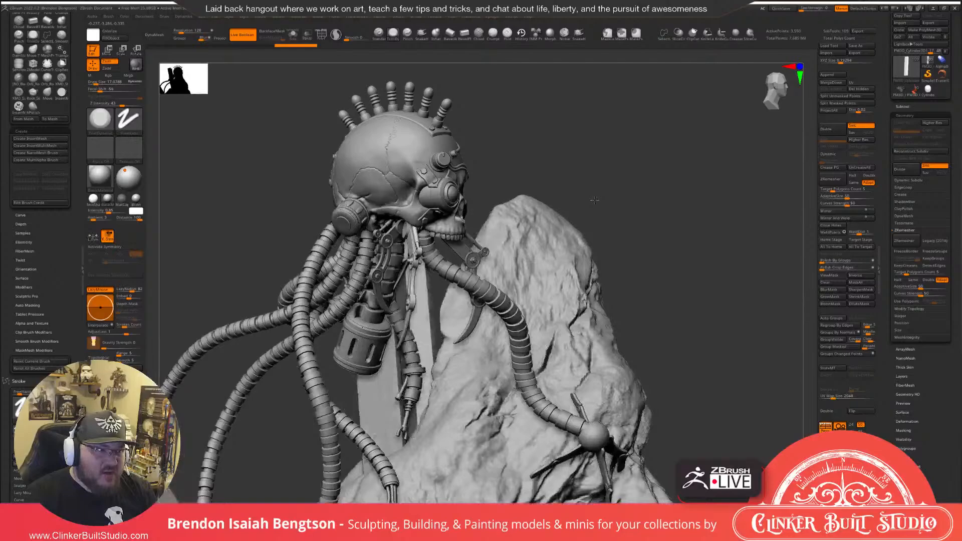
{"action": "right_click_drag", "start_coordinate": [595, 200], "coordinate": [617, 126], "text": "shift"}
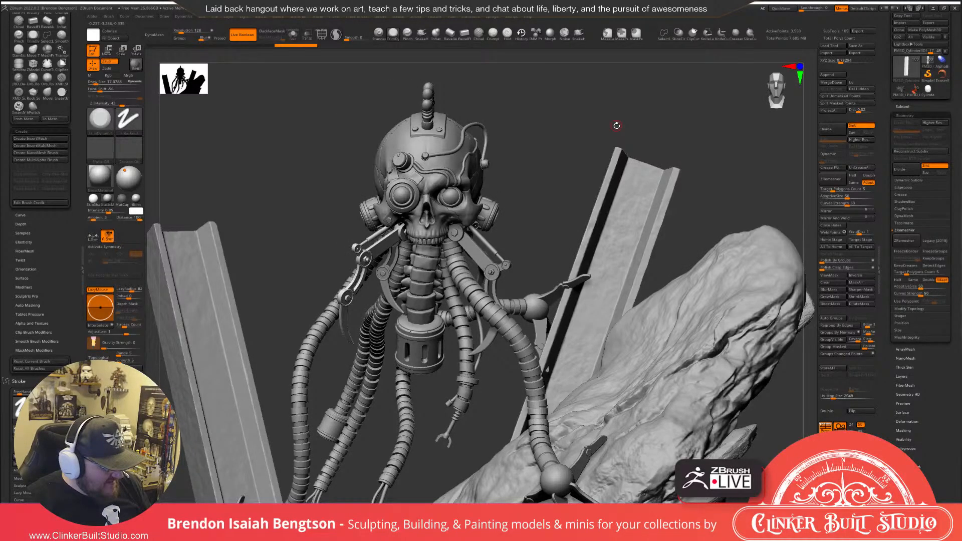
{"action": "right_click_drag", "start_coordinate": [616, 125], "coordinate": [637, 128]}
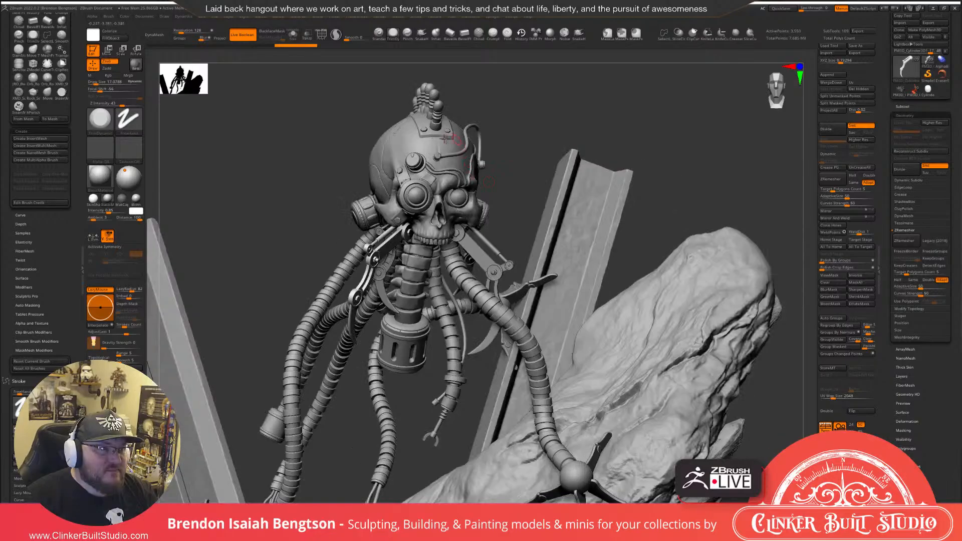
Select the hex bolts around the skull's goggle lens and check their placement from the front and side.
{"action": "left_click", "coordinate": [401, 174], "text": "alt"}
{"action": "right_click_drag", "start_coordinate": [416, 186], "coordinate": [440, 237], "text": "ctrl"}
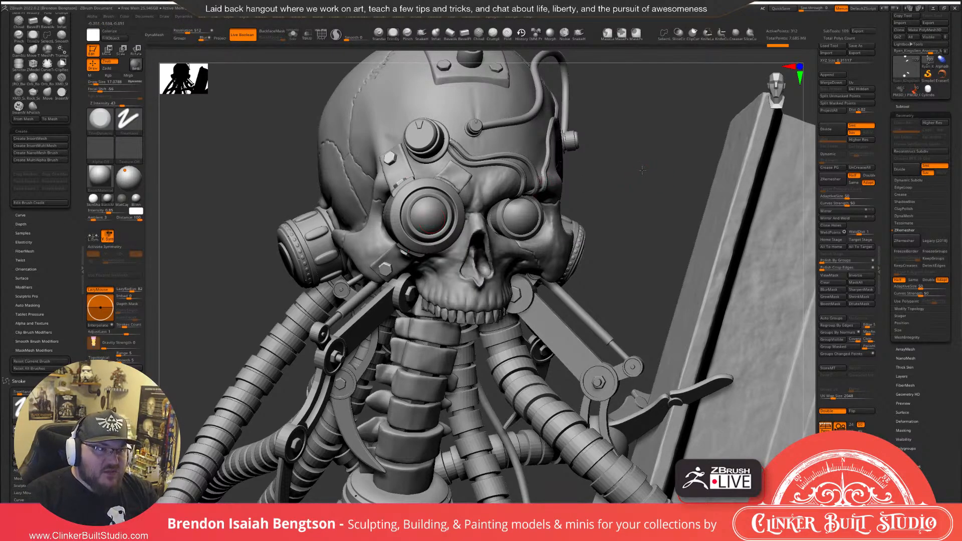
{"action": "left_click_drag", "start_coordinate": [649, 176], "coordinate": [668, 169]}
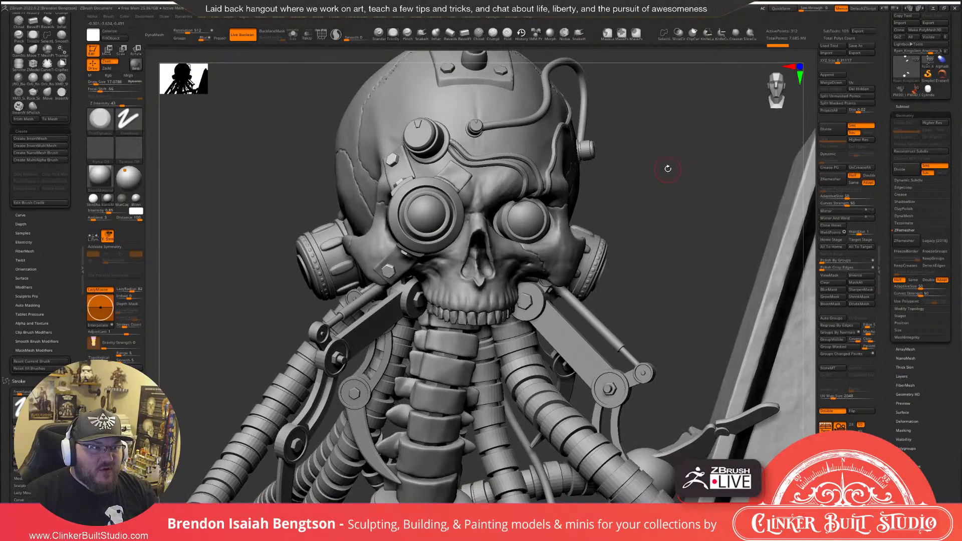
{"action": "left_click", "coordinate": [409, 175], "text": "ctrl+shift"}
{"action": "mouse_move", "coordinate": [492, 179]}
{"action": "left_mouse_down"}
{"action": "mouse_move", "coordinate": [509, 195]}
{"action": "mouse_move", "coordinate": [493, 184]}
{"action": "left_mouse_up"}
{"action": "key", "text": "alt+s"}
{"action": "left_click_drag", "start_coordinate": [583, 147], "coordinate": [608, 141]}
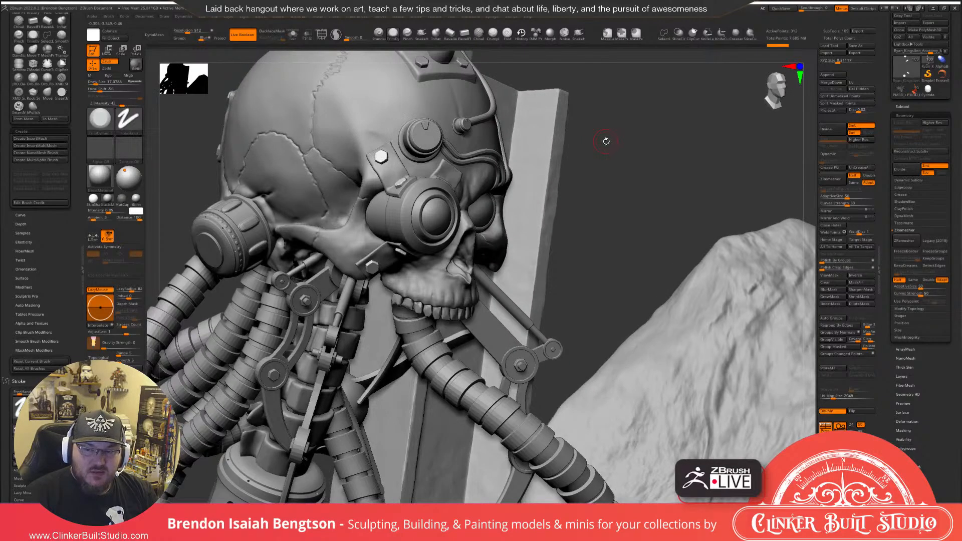
{"action": "left_click_drag", "start_coordinate": [607, 141], "coordinate": [603, 141], "text": "shift"}
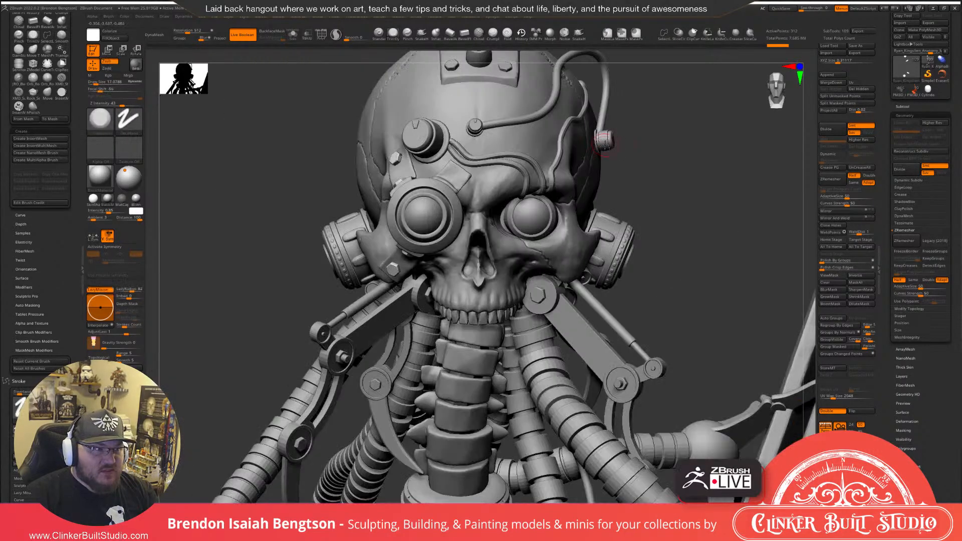
Split the isolated hex bolts into separate polygroups with Auto Groups and mask all of them except the uppermost bolt.
{"action": "key", "text": "w"}
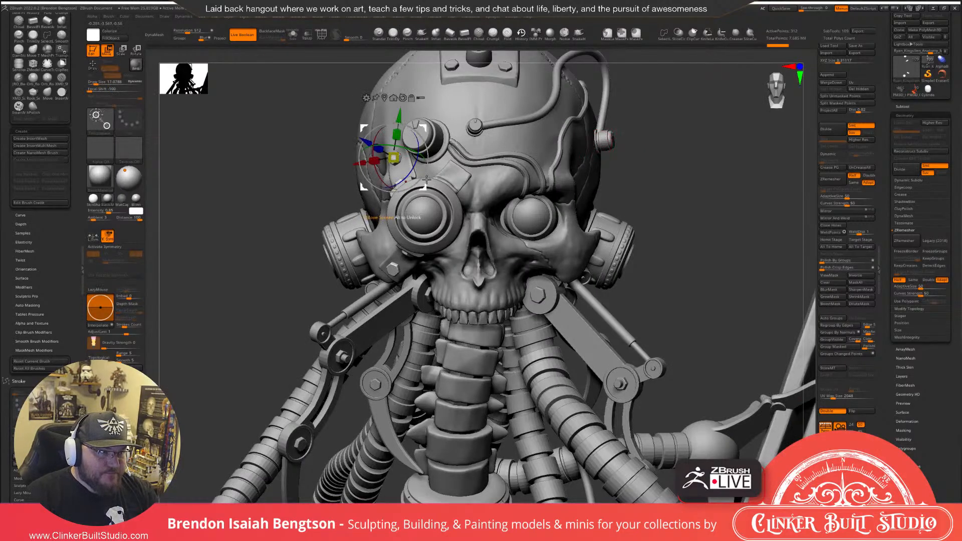
{"action": "key", "text": "alt+s"}
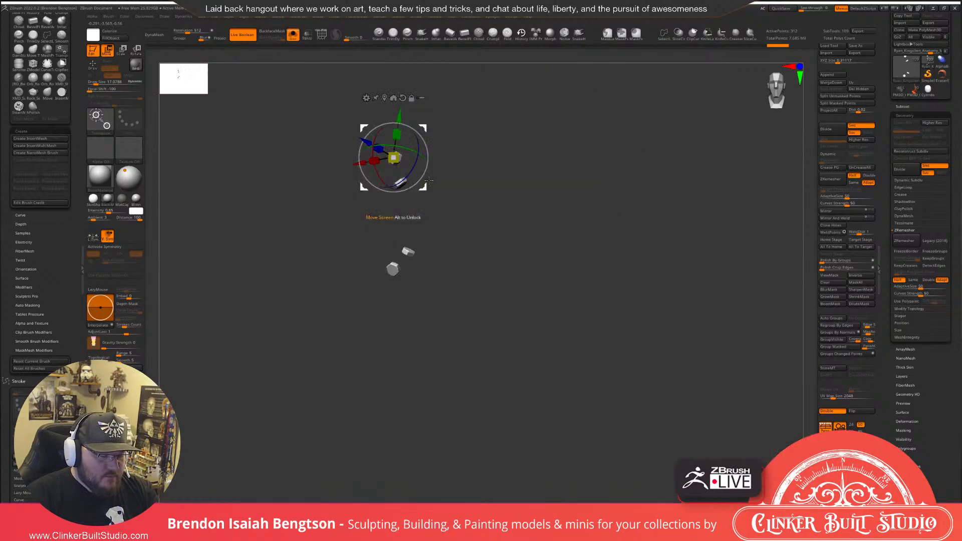
{"action": "key", "text": "shift+f"}
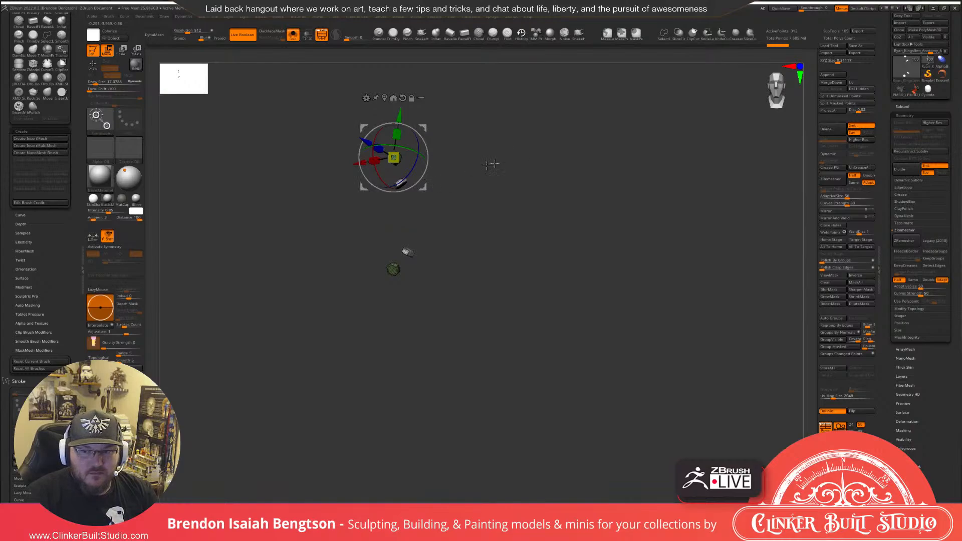
{"action": "left_click_drag", "start_coordinate": [568, 147], "coordinate": [619, 188], "text": "alt"}
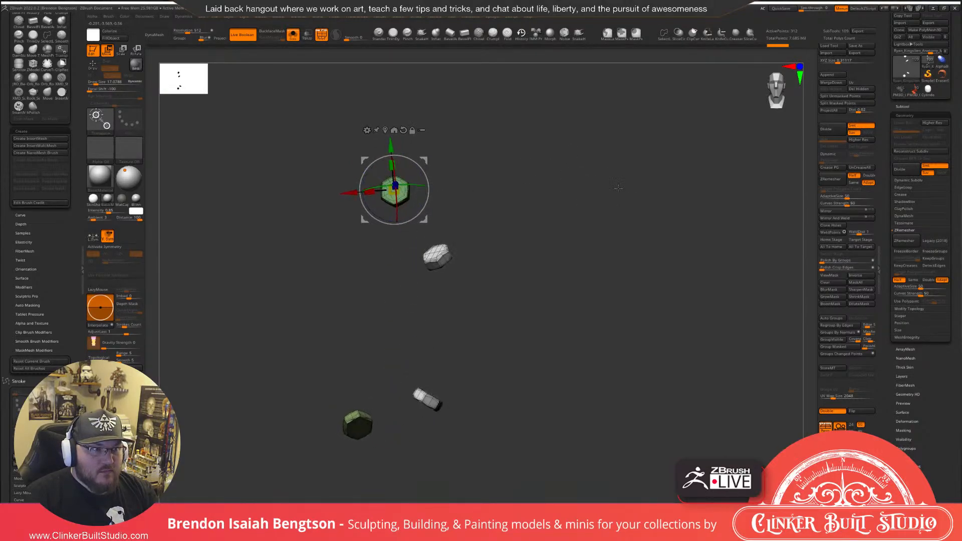
{"action": "left_click", "coordinate": [831, 318]}
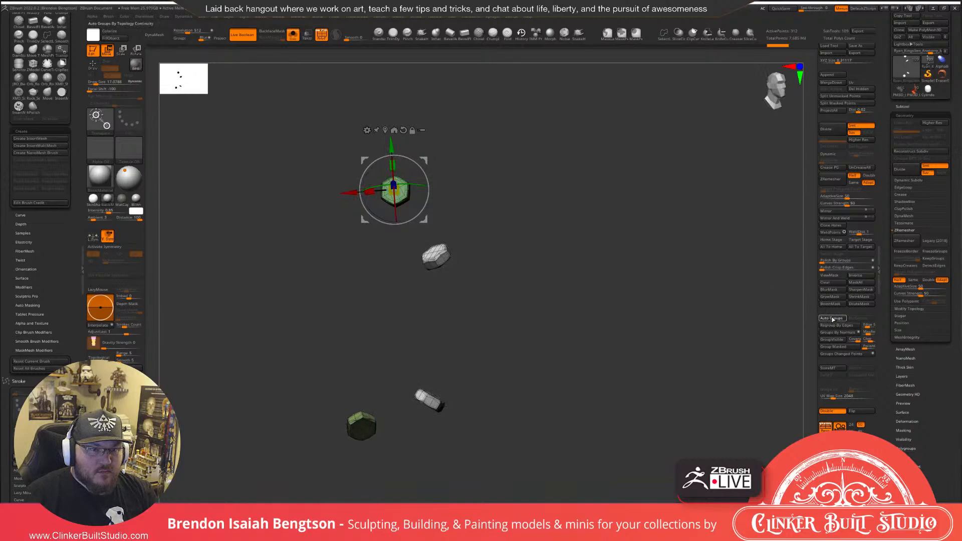
{"action": "left_click", "coordinate": [404, 195], "text": "ctrl"}
{"action": "left_click_drag", "start_coordinate": [580, 236], "coordinate": [574, 210], "text": "alt"}
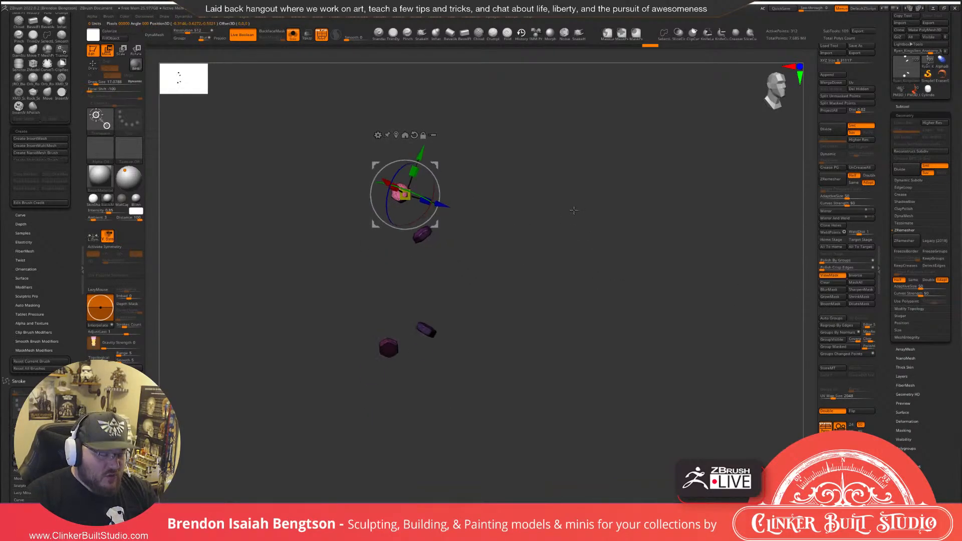
{"action": "key", "text": "alt+shift+s"}
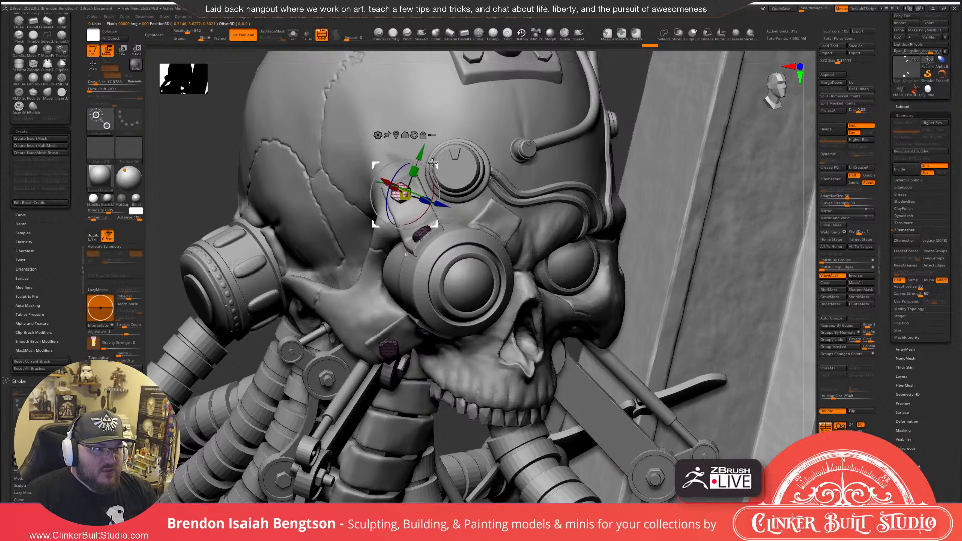
Copy the uppermost hex bolt onto the diamond-shaped plate between the goggle lens and forehead, clear the mask and hide the polygroup wireframe.
{"action": "left_click_drag", "start_coordinate": [440, 166], "coordinate": [541, 243], "text": "ctrl"}
{"action": "mouse_move", "coordinate": [575, 218]}
{"action": "right_mouse_down"}
{"action": "mouse_move", "coordinate": [601, 205]}
{"action": "mouse_move", "coordinate": [564, 233]}
{"action": "mouse_move", "coordinate": [570, 245]}
{"action": "mouse_move", "coordinate": [576, 236]}
{"action": "right_mouse_up"}
{"action": "right_click_drag", "start_coordinate": [561, 201], "coordinate": [549, 281], "text": "ctrl"}
{"action": "left_click_drag", "start_coordinate": [515, 224], "coordinate": [519, 230]}
{"action": "mouse_move", "coordinate": [558, 240]}
{"action": "right_mouse_down"}
{"action": "mouse_move", "coordinate": [557, 268]}
{"action": "mouse_move", "coordinate": [587, 258]}
{"action": "mouse_move", "coordinate": [585, 160]}
{"action": "mouse_move", "coordinate": [578, 182]}
{"action": "right_mouse_up"}
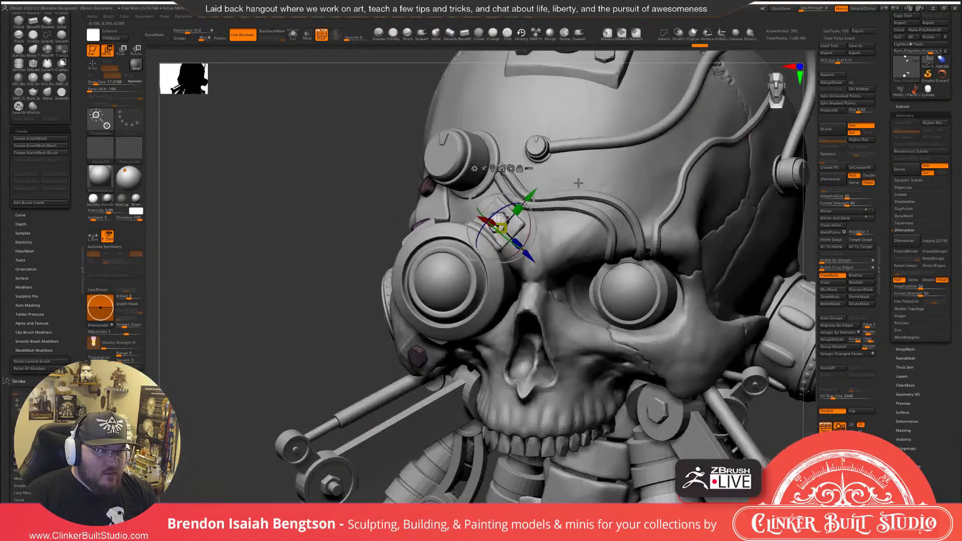
{"action": "key", "text": "q"}
{"action": "left_click_drag", "start_coordinate": [313, 215], "coordinate": [319, 232], "text": "ctrl"}
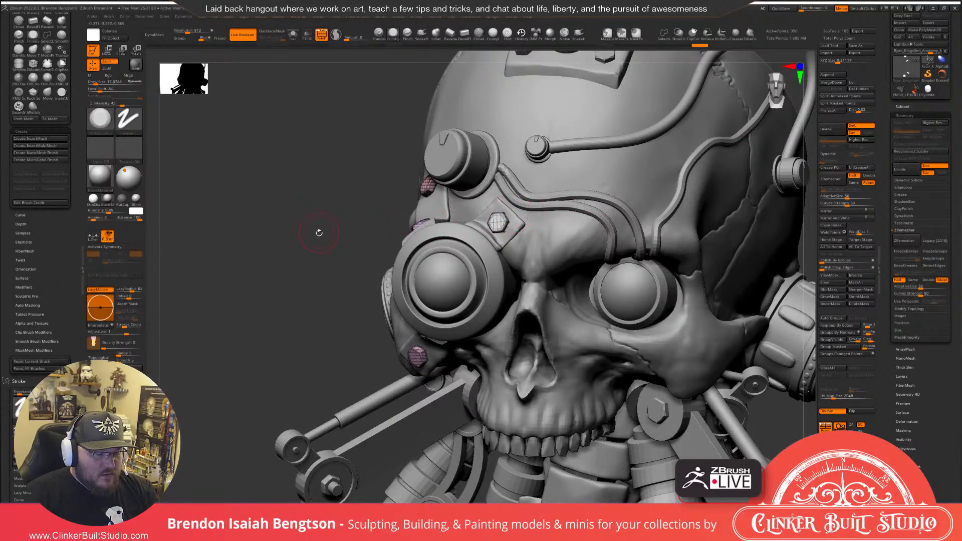
{"action": "key", "text": "shift+f"}
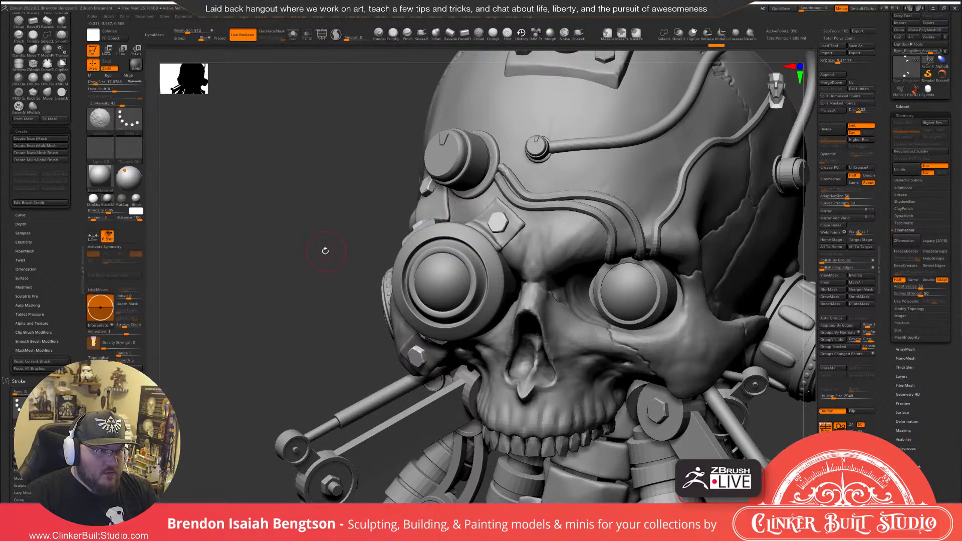
Select the row of ribbed spikes along the skull's crest and isolate it.
{"action": "right_click_drag", "start_coordinate": [324, 246], "coordinate": [360, 218], "text": "ctrl"}
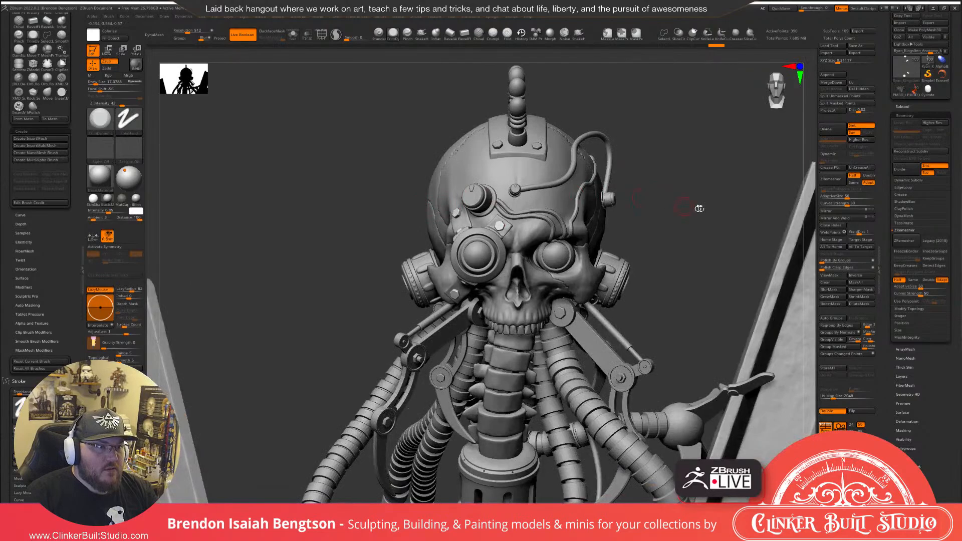
{"action": "right_click_drag", "start_coordinate": [699, 208], "coordinate": [540, 275]}
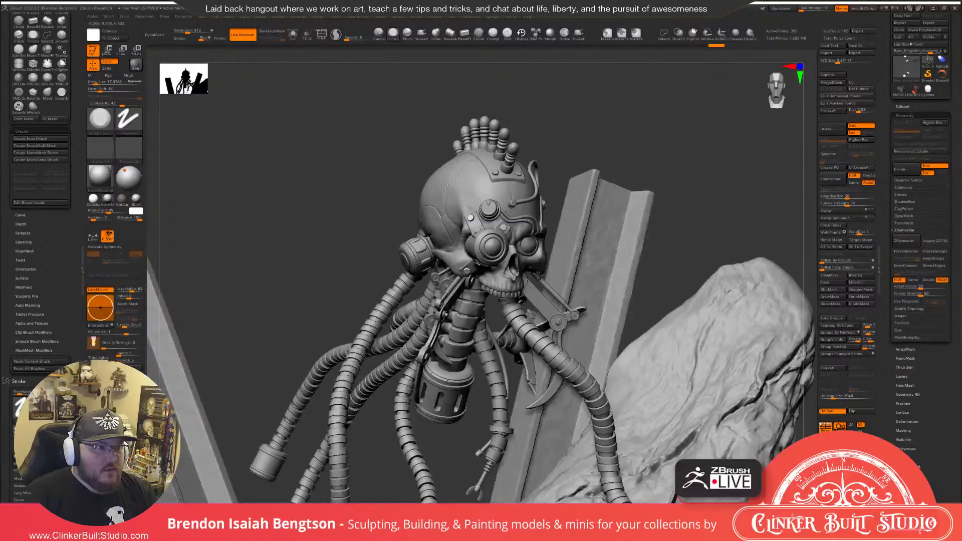
{"action": "right_click_drag", "start_coordinate": [539, 276], "coordinate": [571, 264]}
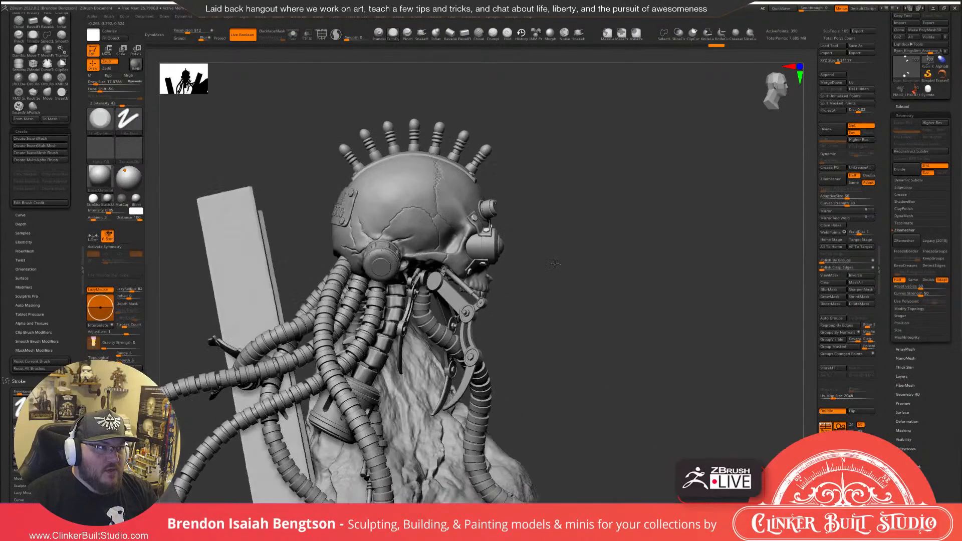
{"action": "left_click", "coordinate": [356, 159], "text": "alt"}
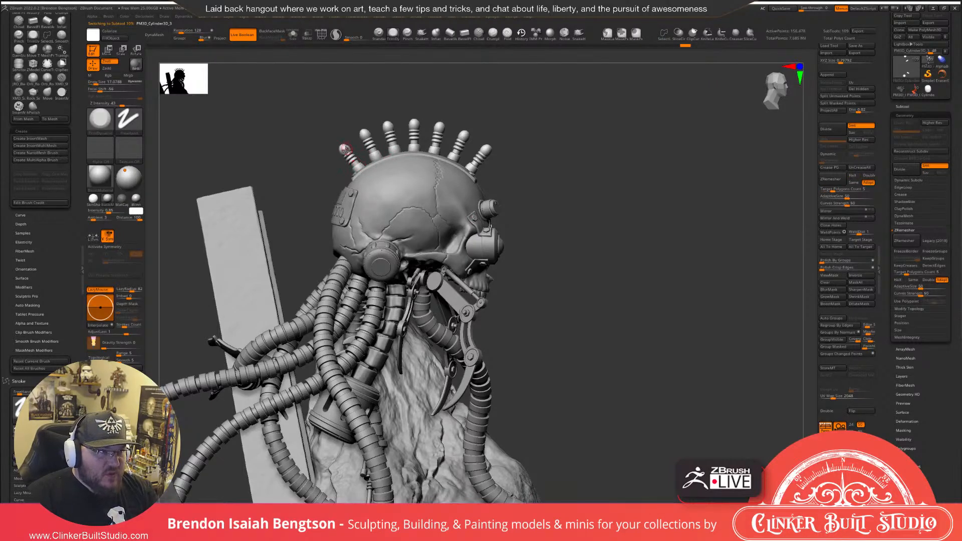
{"action": "right_click_drag", "start_coordinate": [645, 193], "coordinate": [636, 193]}
{"action": "key", "text": "alt+s"}
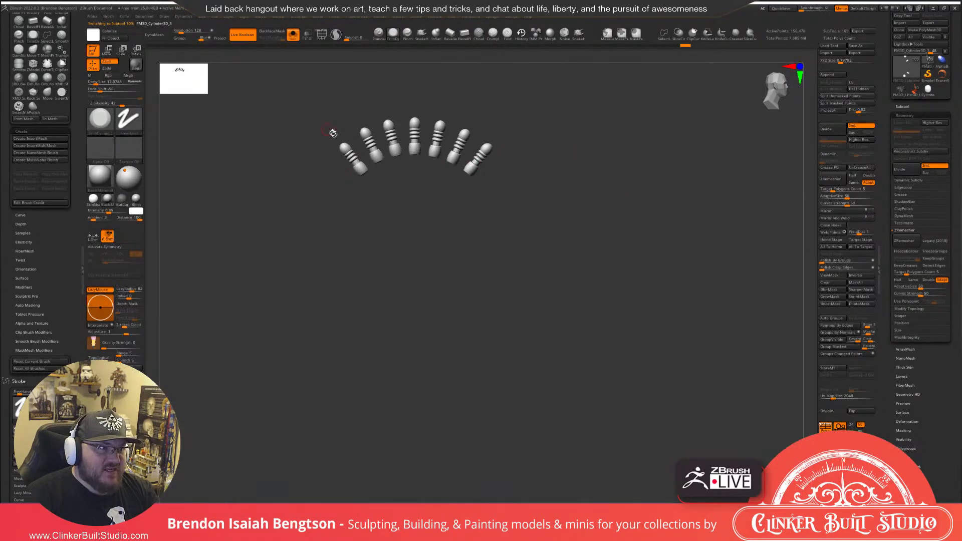
Remove the rearmost ribbed spike from the isolated row and bring the rest of the sculpture back into view.
{"action": "left_click_drag", "start_coordinate": [382, 272], "coordinate": [428, 317], "text": "alt"}
{"action": "mouse_move", "coordinate": [427, 235]}
{"action": "left_mouse_down", "text": "ctrl+shift"}
{"action": "mouse_move", "coordinate": [408, 203]}
{"action": "mouse_move", "coordinate": [348, 225]}
{"action": "mouse_move", "coordinate": [366, 341]}
{"action": "left_mouse_up", "text": "ctrl+shift"}
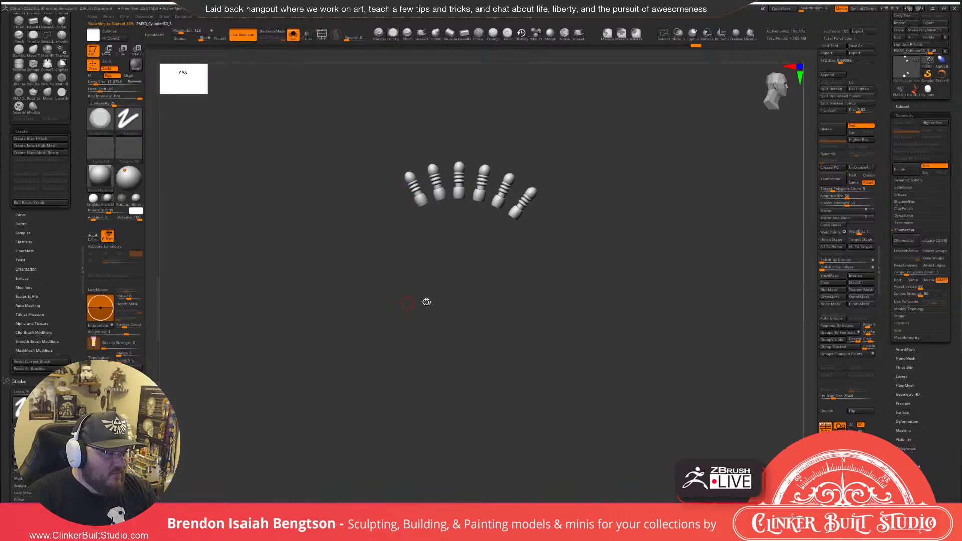
{"action": "left_click_drag", "start_coordinate": [432, 300], "coordinate": [419, 303]}
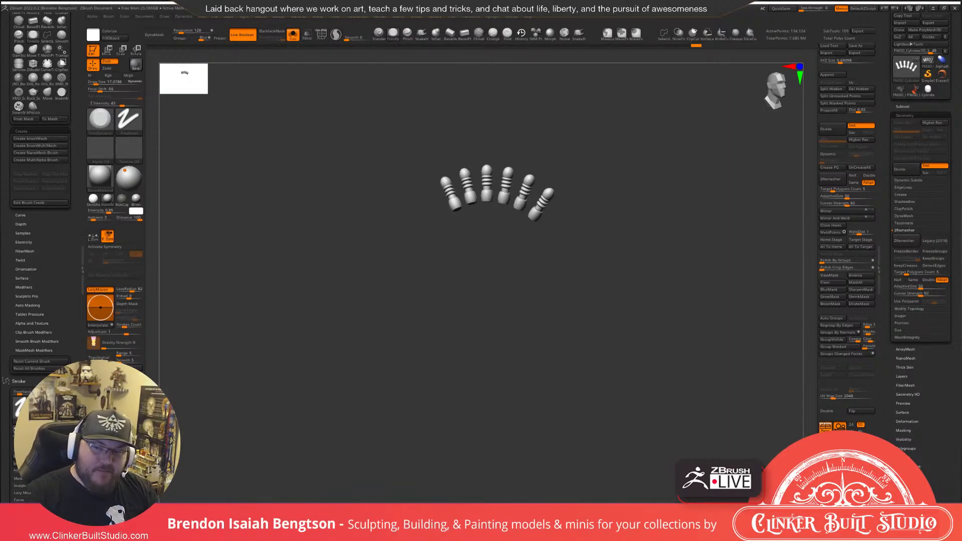
{"action": "left_click_drag", "start_coordinate": [672, 217], "coordinate": [675, 307]}
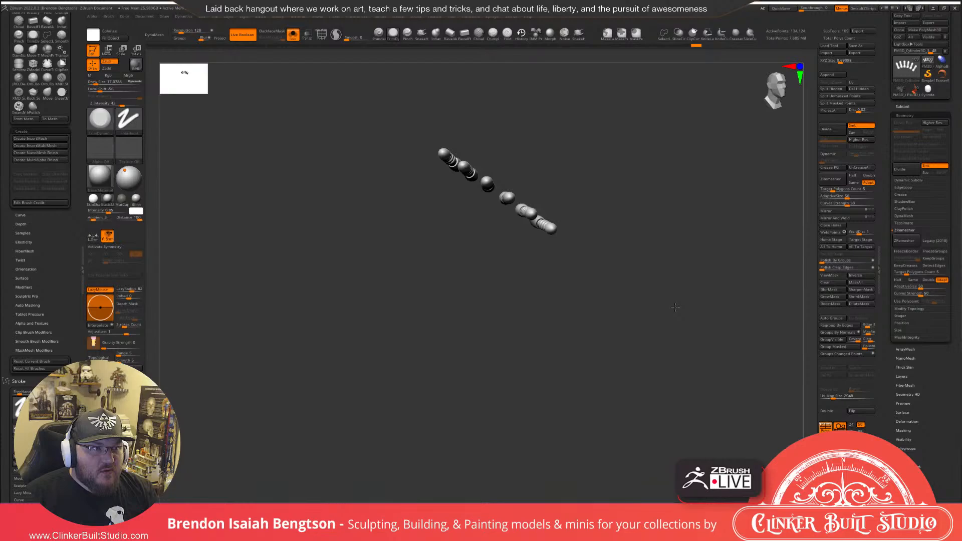
{"action": "left_click_drag", "start_coordinate": [675, 308], "coordinate": [680, 222], "text": "shift"}
{"action": "left_click", "coordinate": [680, 222]}
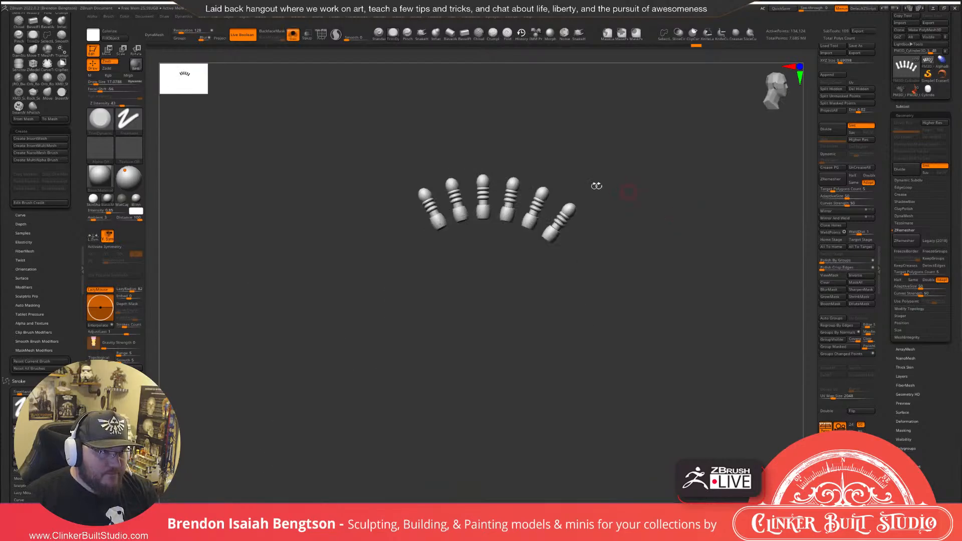
{"action": "left_click", "coordinate": [451, 243]}
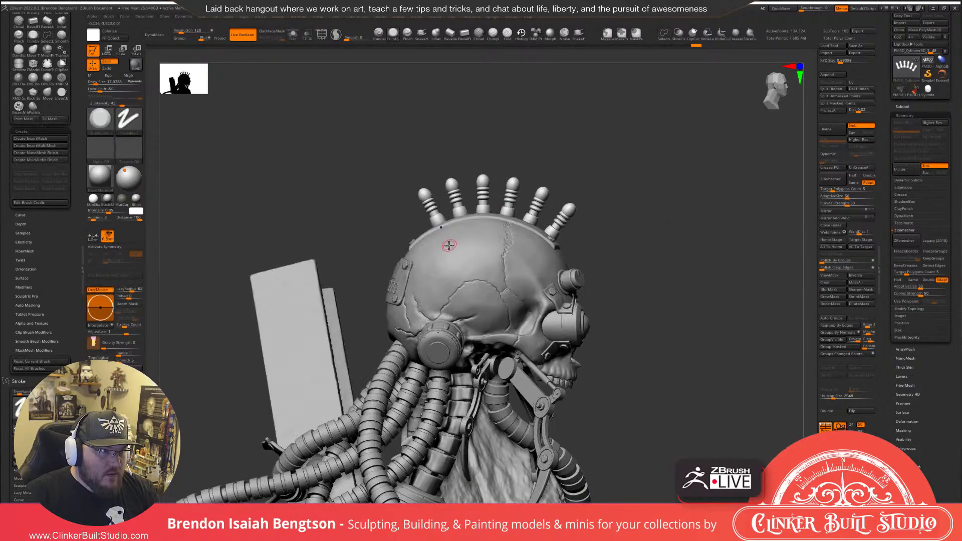
Insert a ribbed rod with a ring-shaped end at the rear of the crest plate using an insert mesh brush.
{"action": "left_click_drag", "start_coordinate": [676, 160], "coordinate": [701, 191]}
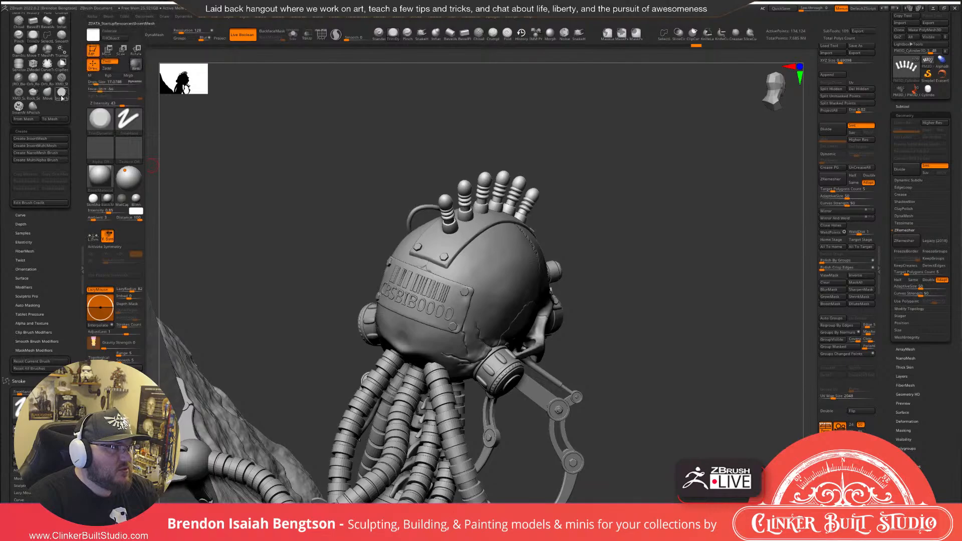
{"action": "left_click", "coordinate": [15, 108]}
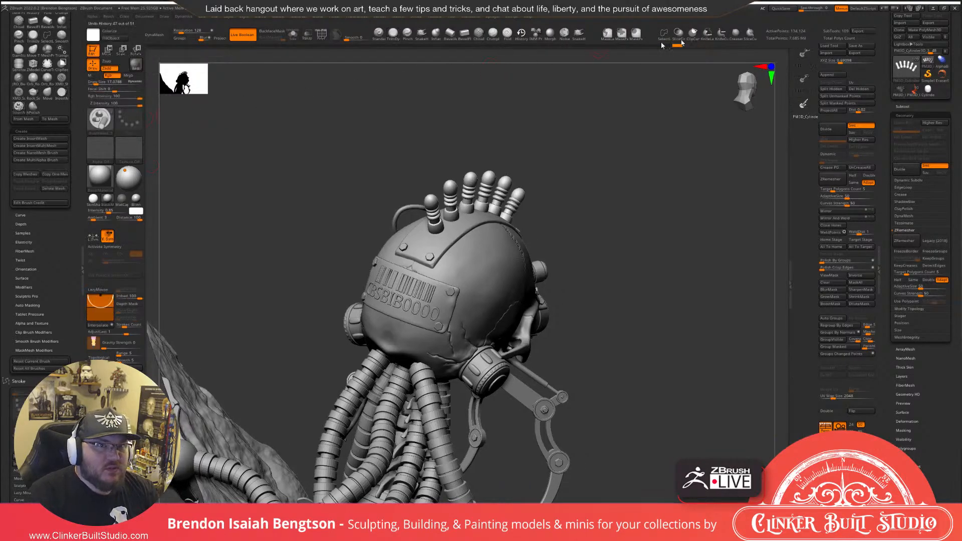
{"action": "left_click_drag", "start_coordinate": [640, 146], "coordinate": [458, 287]}
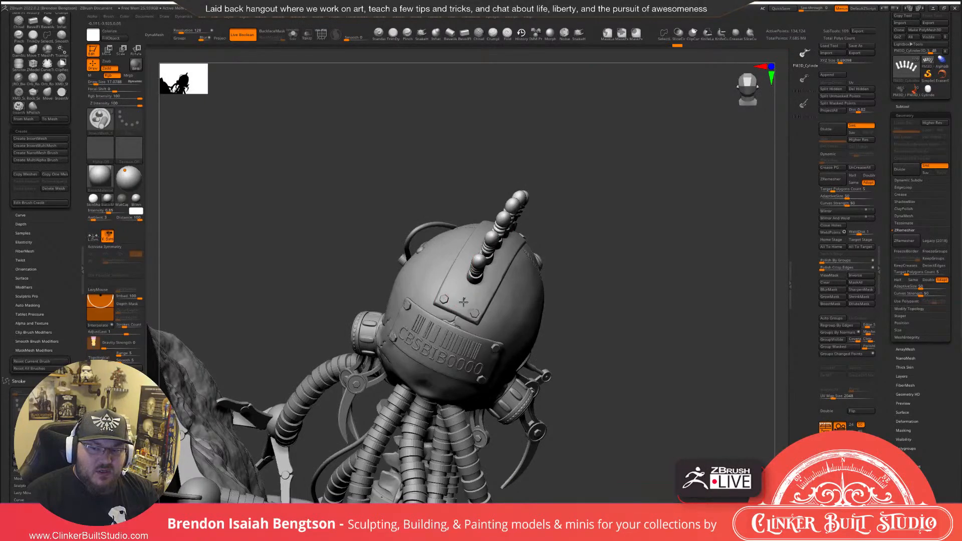
{"action": "left_click_drag", "start_coordinate": [455, 319], "coordinate": [451, 328]}
{"action": "key", "text": "ctrl+z"}
{"action": "left_click", "coordinate": [803, 81]}
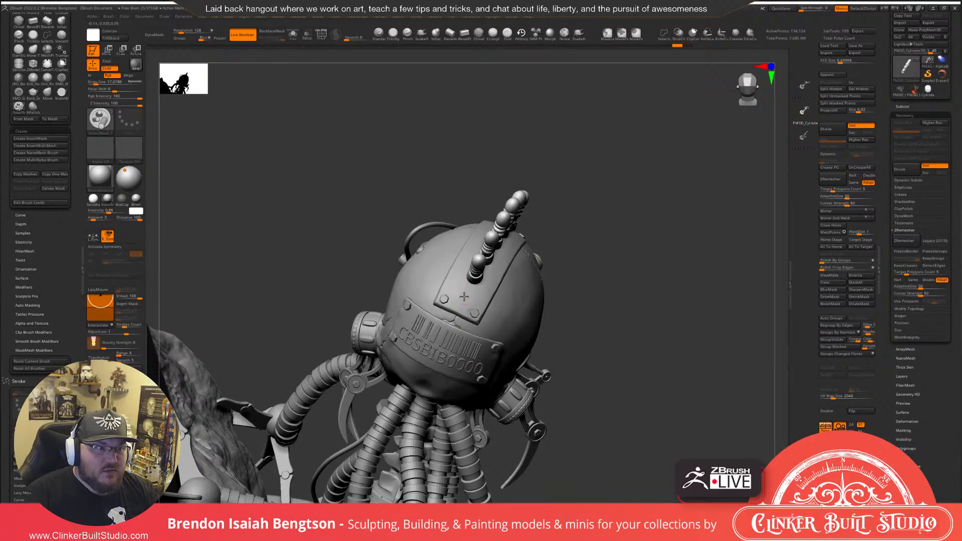
{"action": "left_click_drag", "start_coordinate": [450, 320], "coordinate": [443, 340]}
{"action": "left_click_drag", "start_coordinate": [724, 285], "coordinate": [639, 235]}
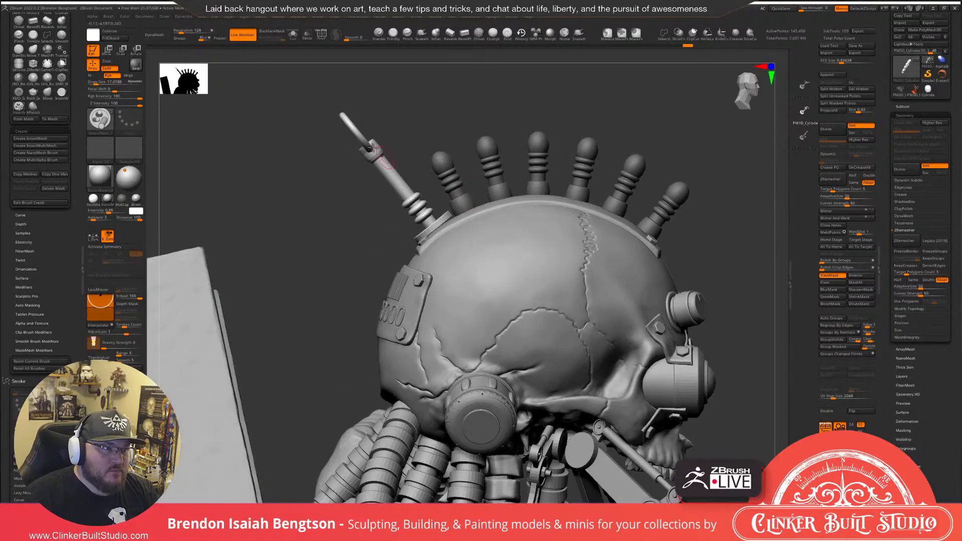
Adjust the inserted ring-ended rod's position so its round base sits centred on the rear of the crest plate, between the two bolts.
{"action": "key", "text": "w"}
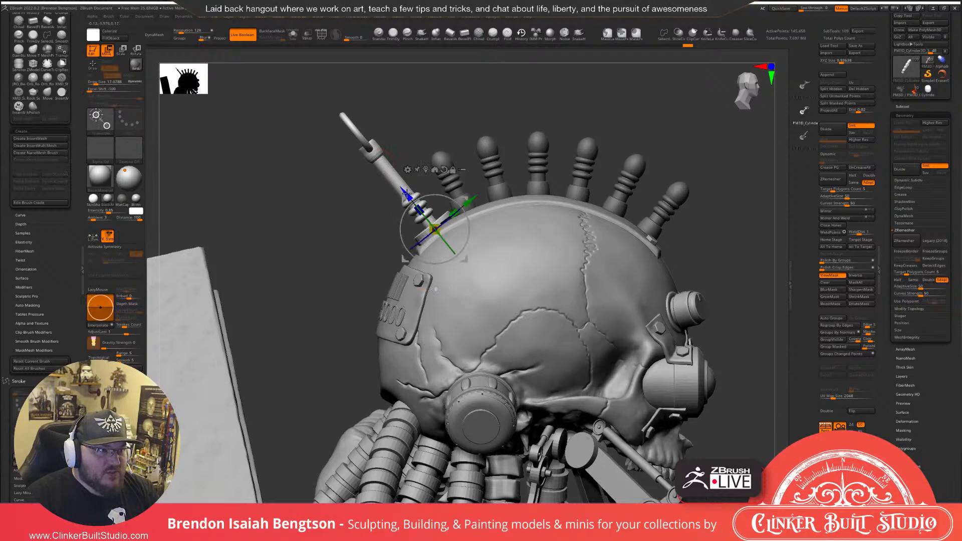
{"action": "left_click_drag", "start_coordinate": [407, 192], "coordinate": [445, 196]}
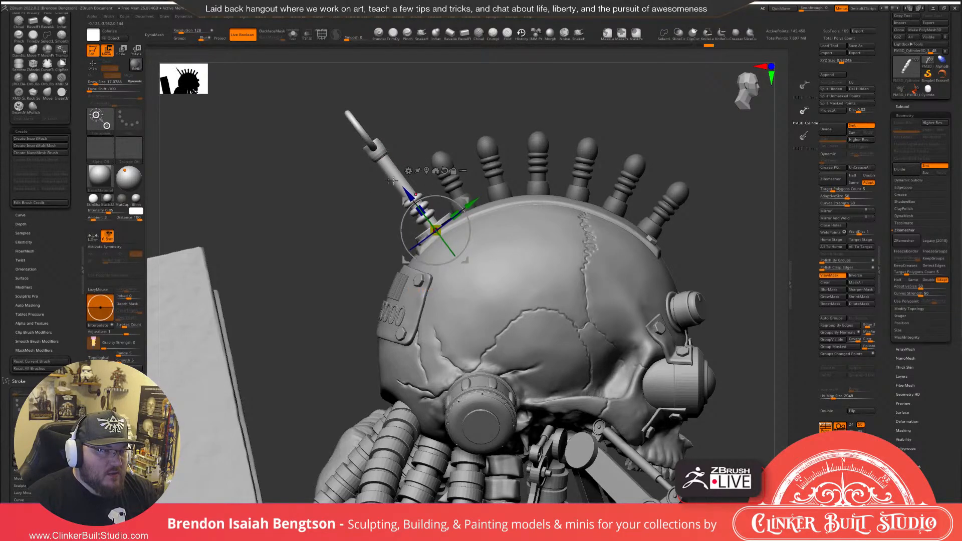
{"action": "mouse_move", "coordinate": [336, 230]}
{"action": "right_mouse_down", "text": "ctrl"}
{"action": "mouse_move", "coordinate": [360, 262]}
{"action": "mouse_move", "coordinate": [301, 247]}
{"action": "mouse_move", "coordinate": [362, 253]}
{"action": "right_mouse_up", "text": "ctrl"}
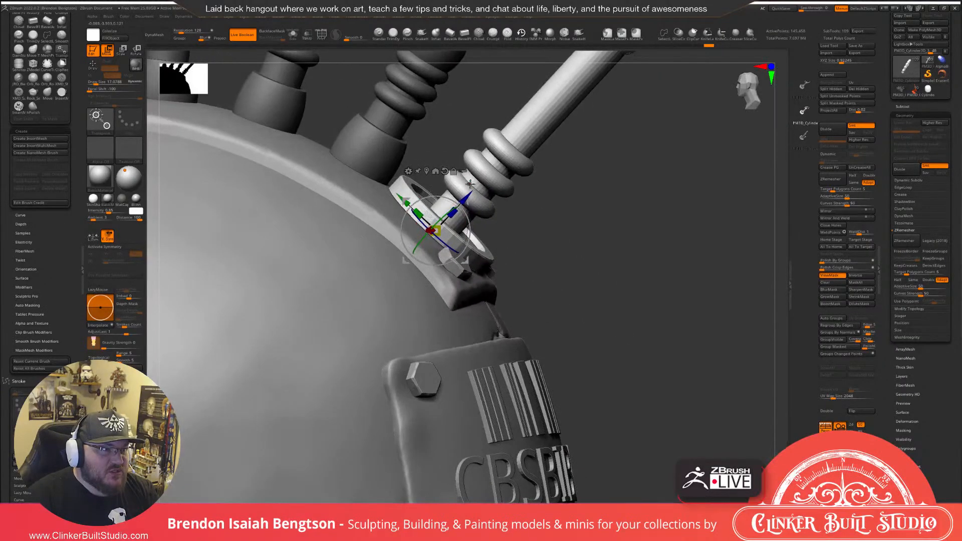
{"action": "left_click_drag", "start_coordinate": [469, 195], "coordinate": [449, 209]}
{"action": "right_click_drag", "start_coordinate": [583, 230], "coordinate": [551, 228]}
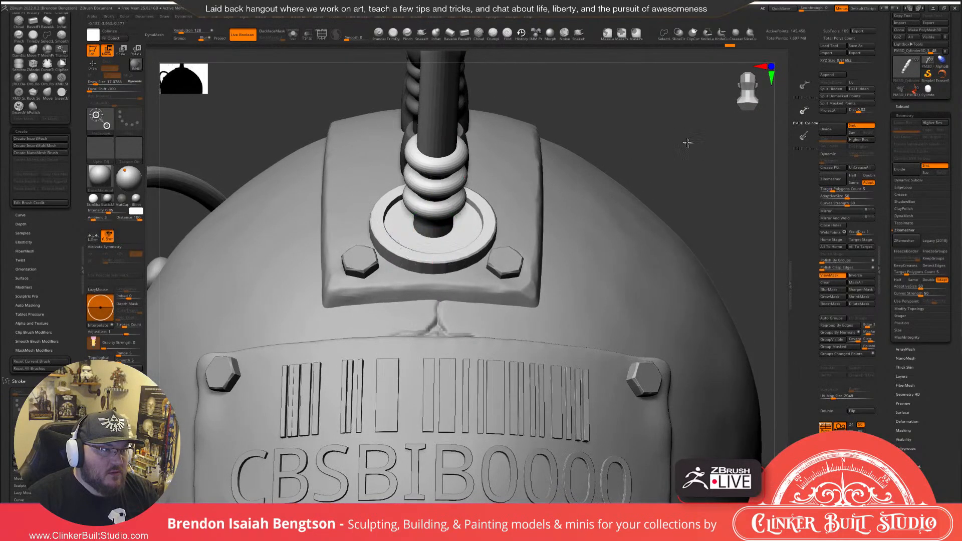
{"action": "right_click_drag", "start_coordinate": [688, 143], "coordinate": [646, 210], "text": "ctrl"}
{"action": "right_click_drag", "start_coordinate": [595, 231], "coordinate": [564, 235]}
{"action": "left_click_drag", "start_coordinate": [435, 233], "coordinate": [434, 233]}
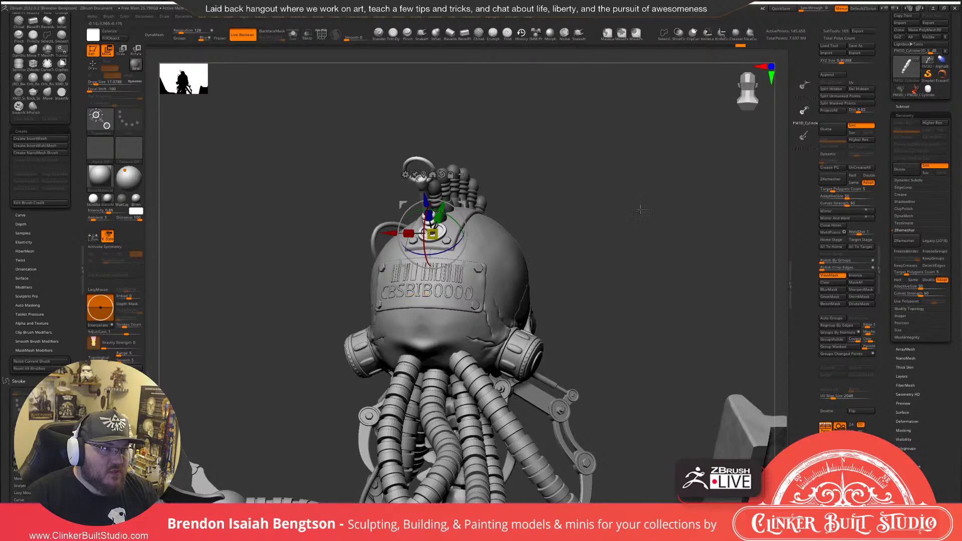
{"action": "right_click_drag", "start_coordinate": [639, 206], "coordinate": [567, 206]}
{"action": "key", "text": "q"}
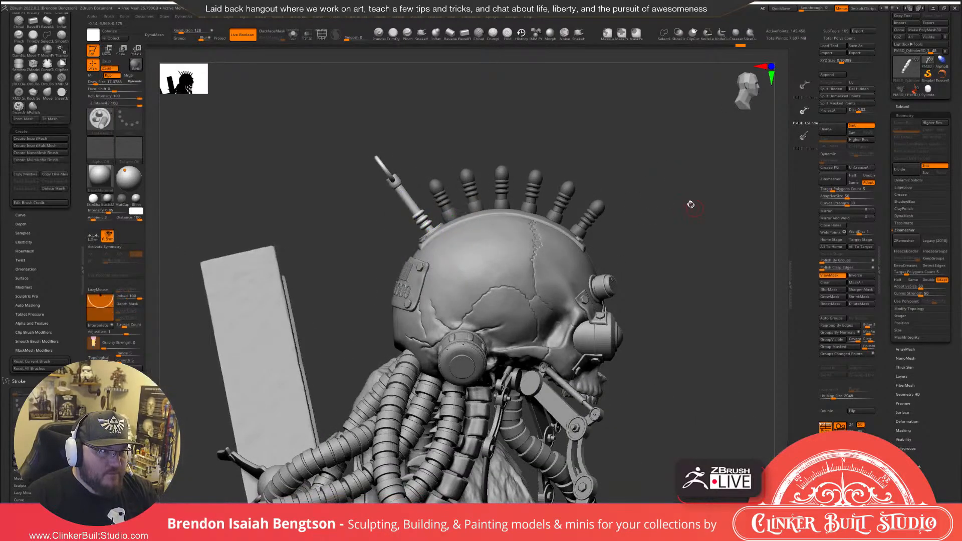
Examine the full sculpture from the front and side, checking how the new ring-ended rod reads with the skull, tentacles and base.
{"action": "right_click_drag", "start_coordinate": [690, 205], "coordinate": [661, 159], "text": "ctrl"}
{"action": "mouse_move", "coordinate": [670, 227]}
{"action": "right_mouse_down"}
{"action": "mouse_move", "coordinate": [642, 228]}
{"action": "mouse_move", "coordinate": [630, 167]}
{"action": "mouse_move", "coordinate": [651, 210]}
{"action": "right_mouse_up"}
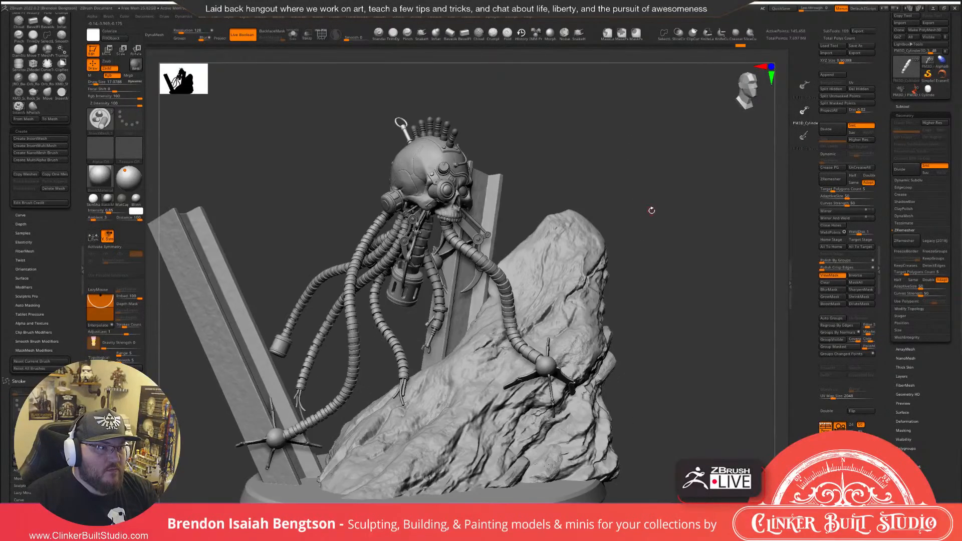
{"action": "right_click_drag", "start_coordinate": [666, 175], "coordinate": [729, 119]}
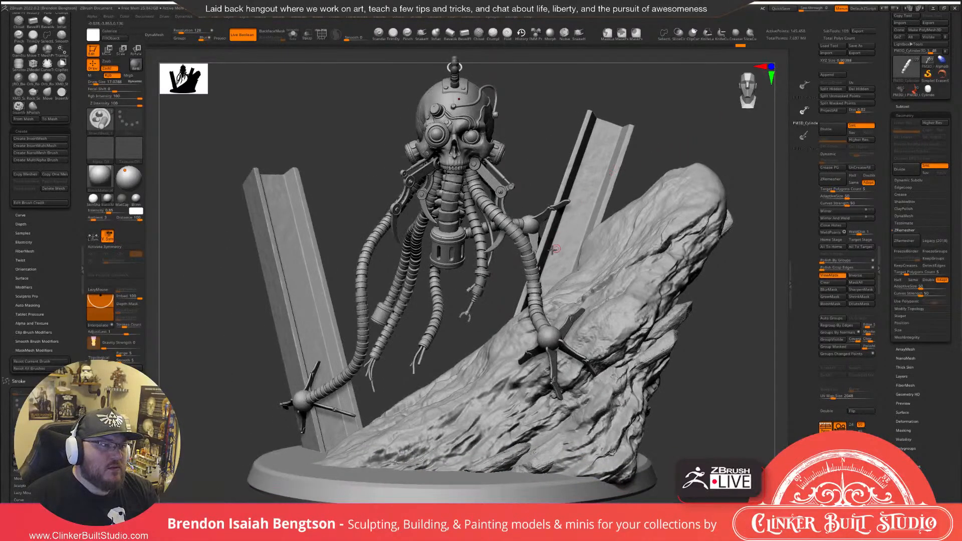
{"action": "right_click_drag", "start_coordinate": [464, 252], "coordinate": [462, 242]}
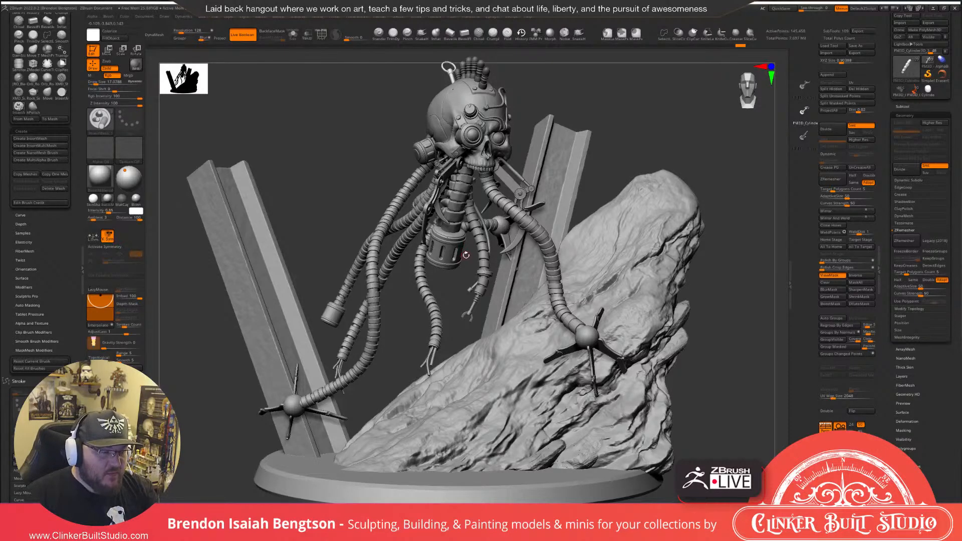
{"action": "right_click_drag", "start_coordinate": [466, 255], "coordinate": [468, 255]}
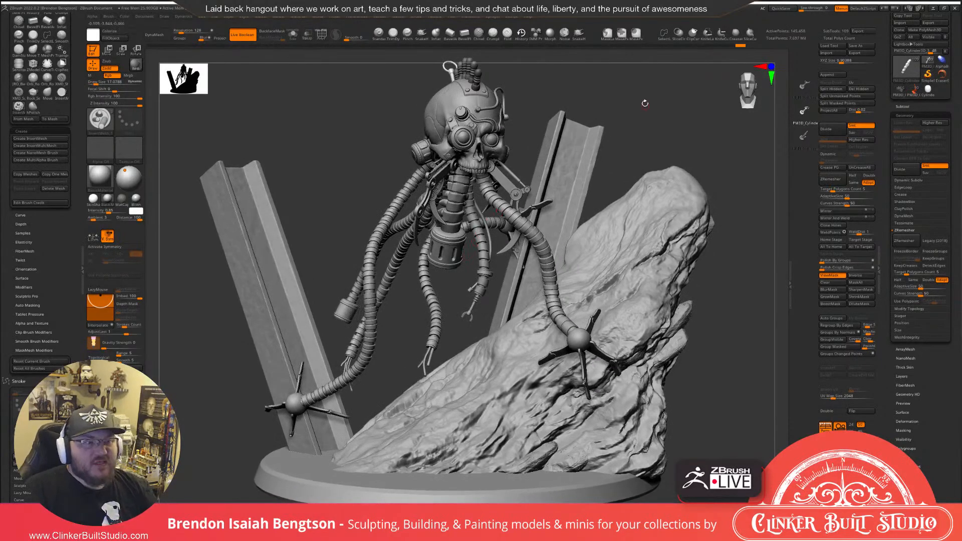
{"action": "left_click_drag", "start_coordinate": [677, 130], "coordinate": [666, 150], "text": "alt"}
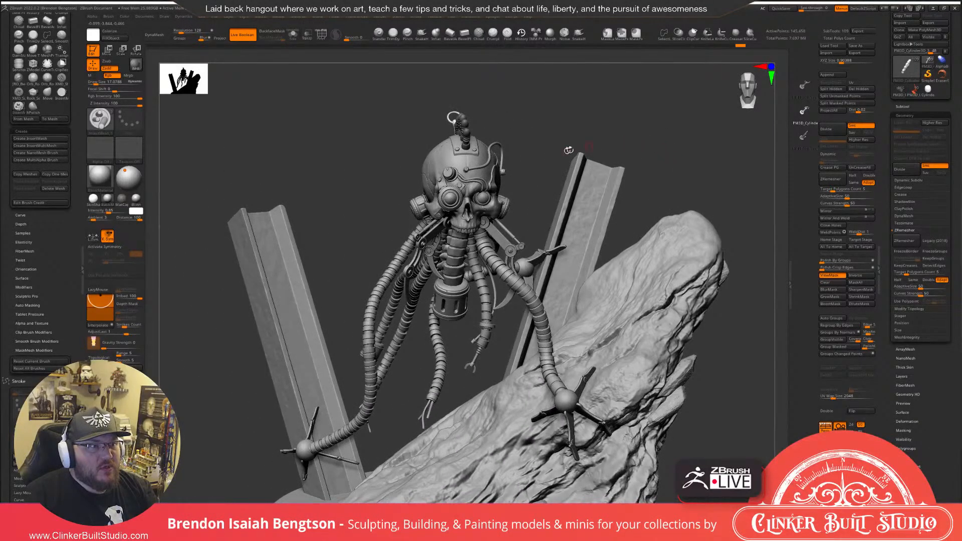
{"action": "right_click_drag", "start_coordinate": [481, 335], "coordinate": [474, 235], "text": "alt"}
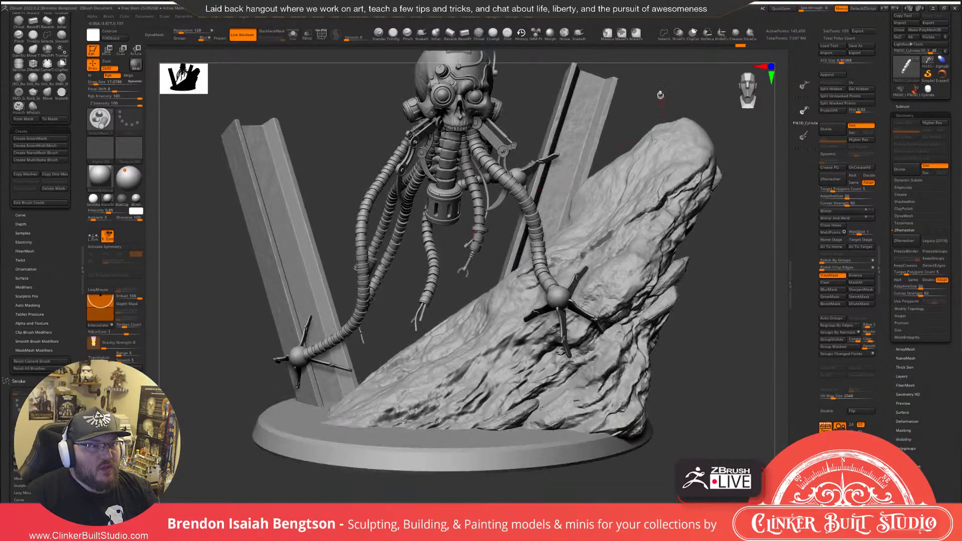
{"action": "left_click_drag", "start_coordinate": [660, 95], "coordinate": [656, 138], "text": "alt"}
{"action": "key", "text": "f"}
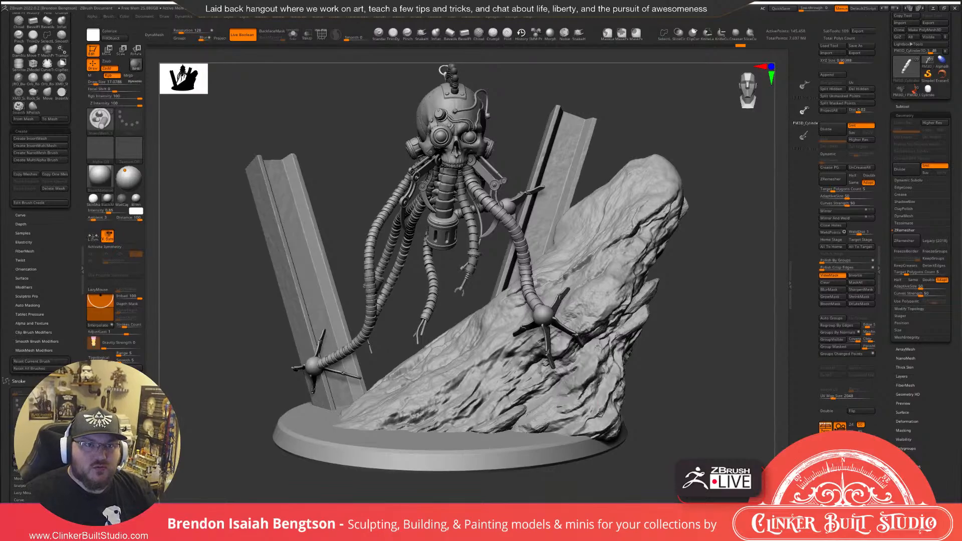
Save the tool over the existing file Servo Skull ClinkerBuiltStudio blockout v4.ztl and turn off the mask display.
{"action": "left_click", "coordinate": [856, 45]}
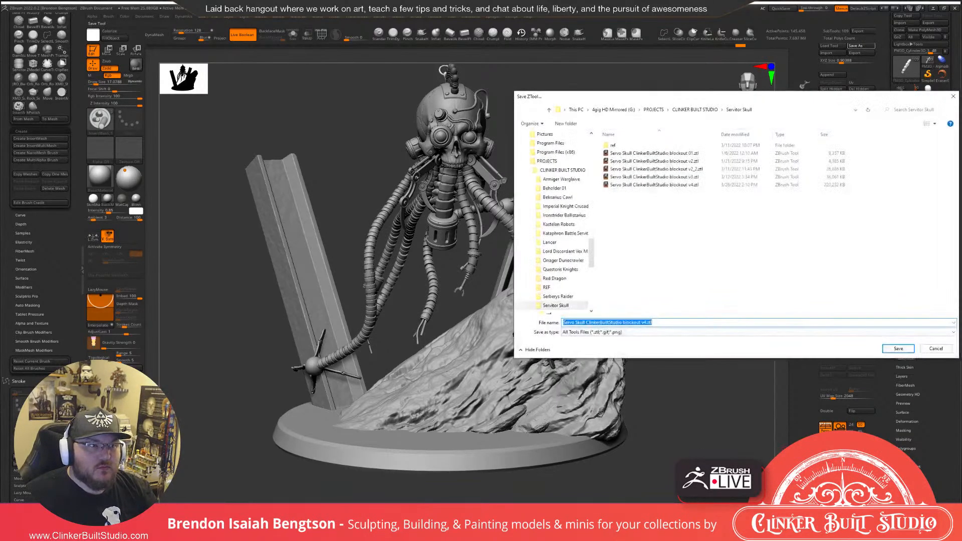
{"action": "left_click", "coordinate": [911, 351]}
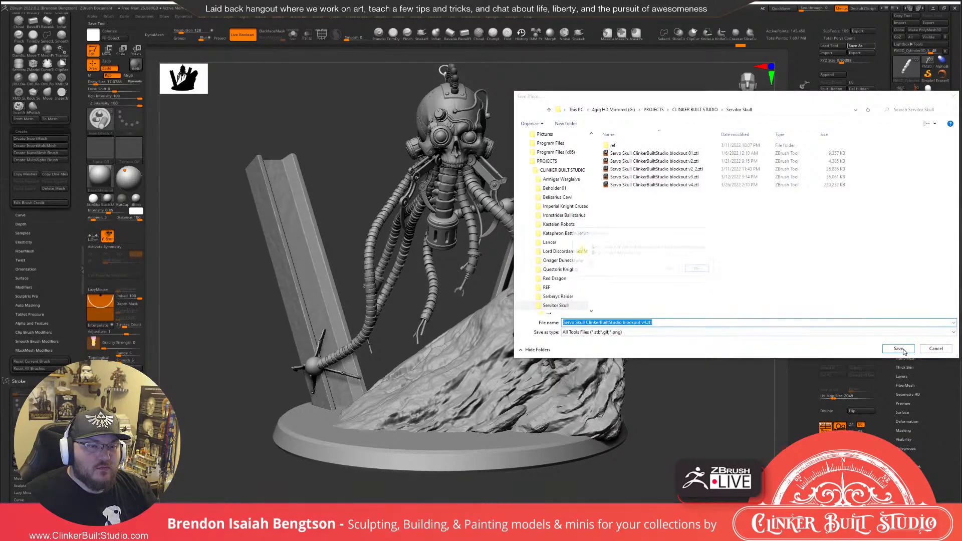
{"action": "left_click", "coordinate": [670, 269]}
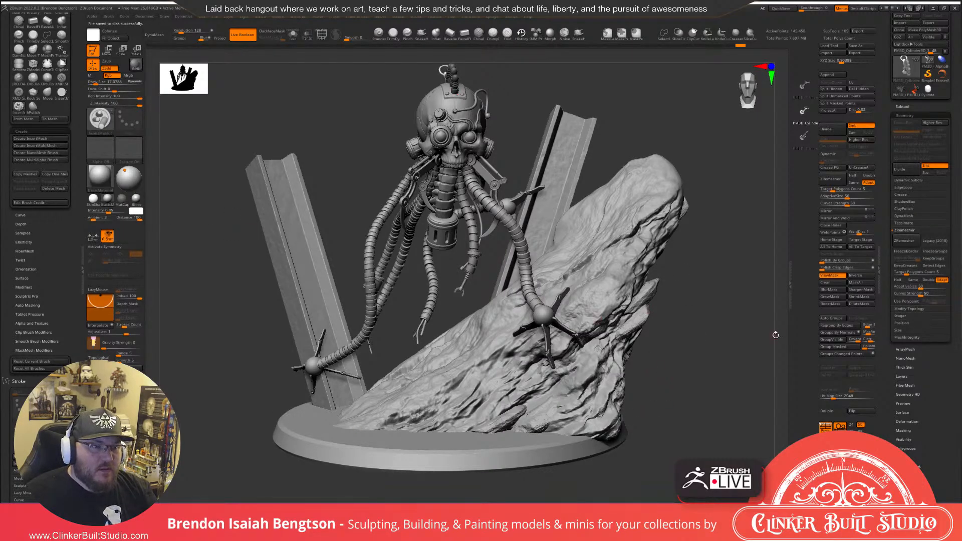
{"action": "left_click", "coordinate": [829, 275]}
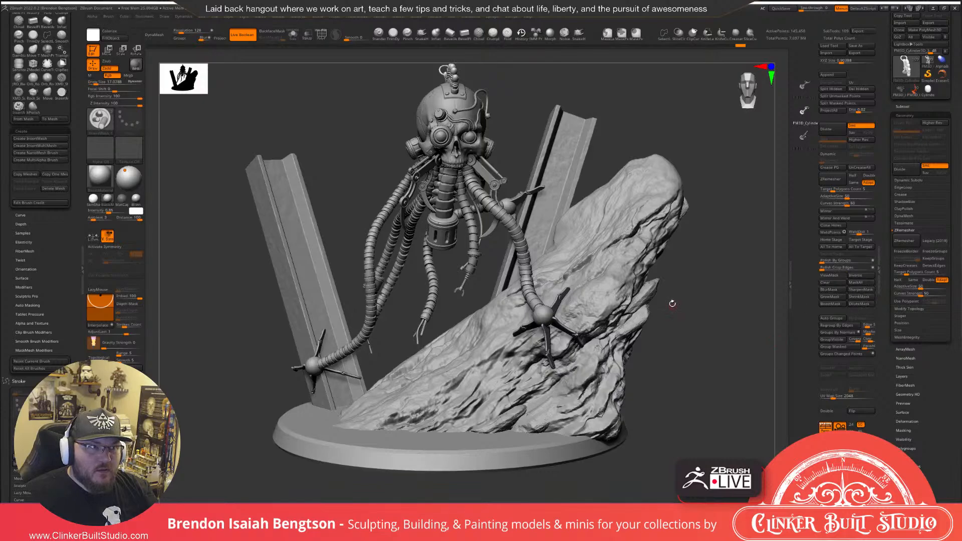
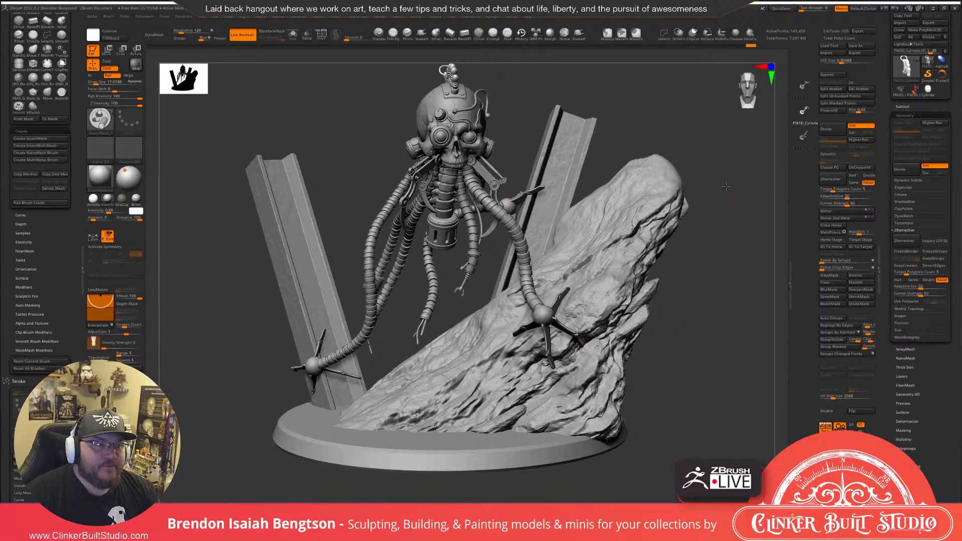
Append a Plane3D primitive as a new subtool and frame it together with the full sculpture.
{"action": "left_click_drag", "start_coordinate": [726, 187], "coordinate": [727, 181]}
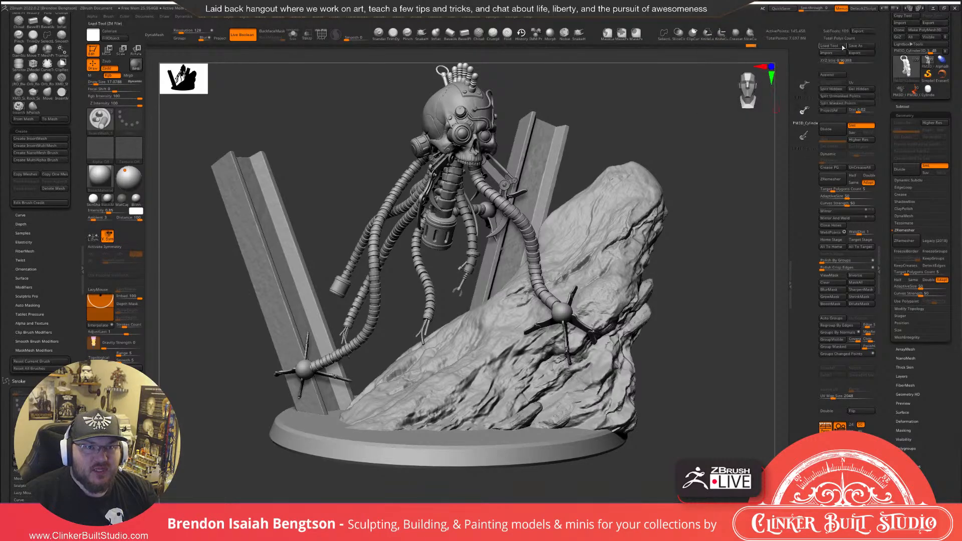
{"action": "left_click", "coordinate": [836, 74]}
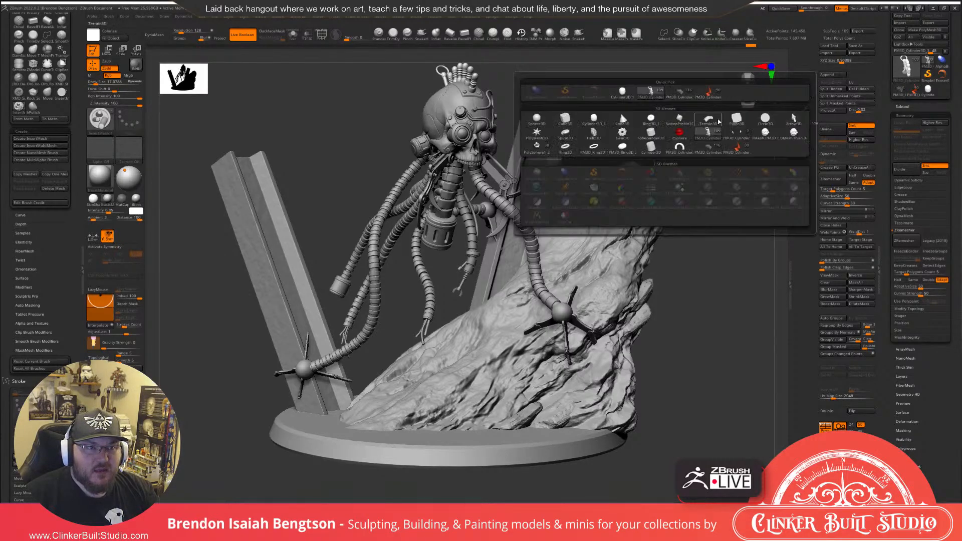
{"action": "left_click", "coordinate": [736, 120]}
{"action": "key", "text": "f"}
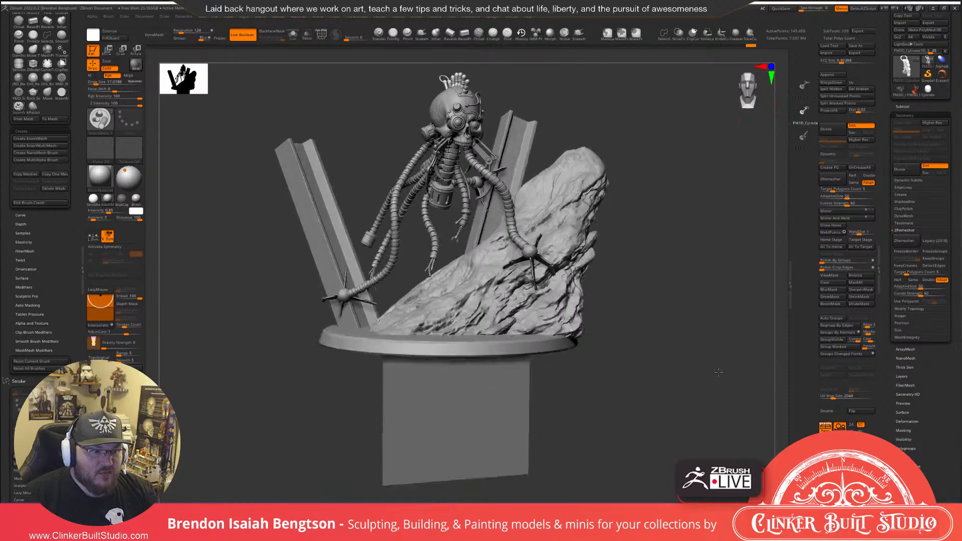
{"action": "left_click", "coordinate": [532, 391]}
{"action": "left_click", "coordinate": [533, 391]}
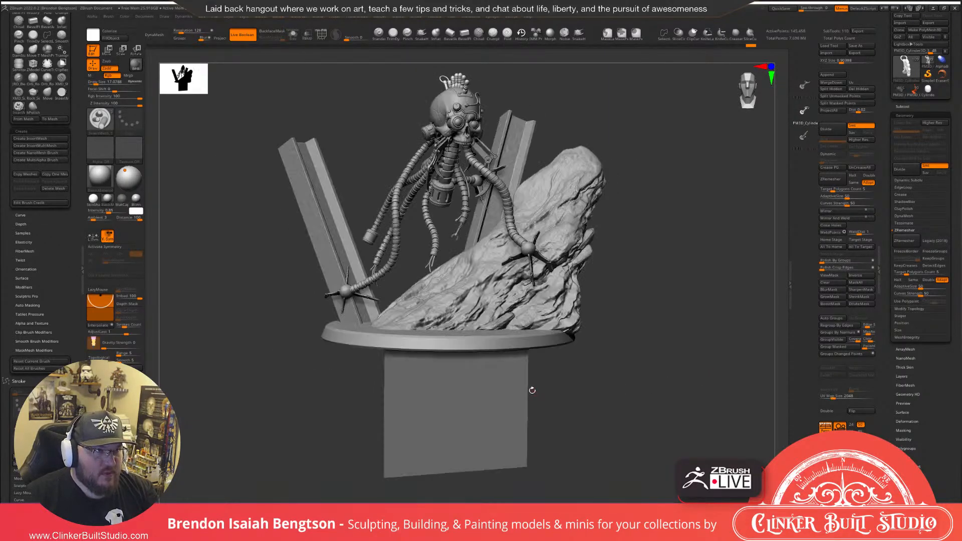
Make the appended plane the active subtool, isolate it with its wireframe shown, and reconstruct its lower subdivision levels.
{"action": "left_click", "coordinate": [499, 412], "text": "alt"}
{"action": "key", "text": "shift+f"}
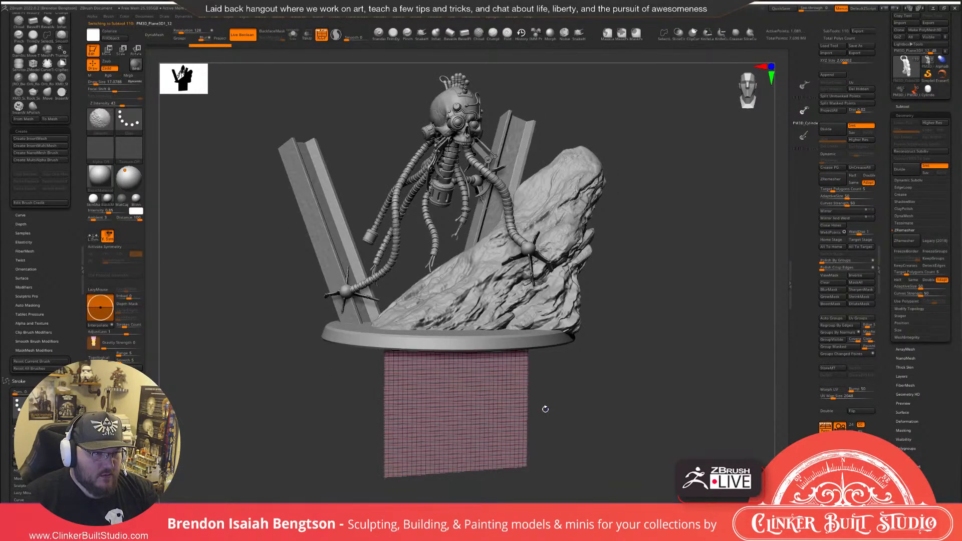
{"action": "left_click_drag", "start_coordinate": [542, 418], "coordinate": [548, 425], "text": "alt"}
{"action": "left_click", "coordinate": [553, 415]}
{"action": "key", "text": "f"}
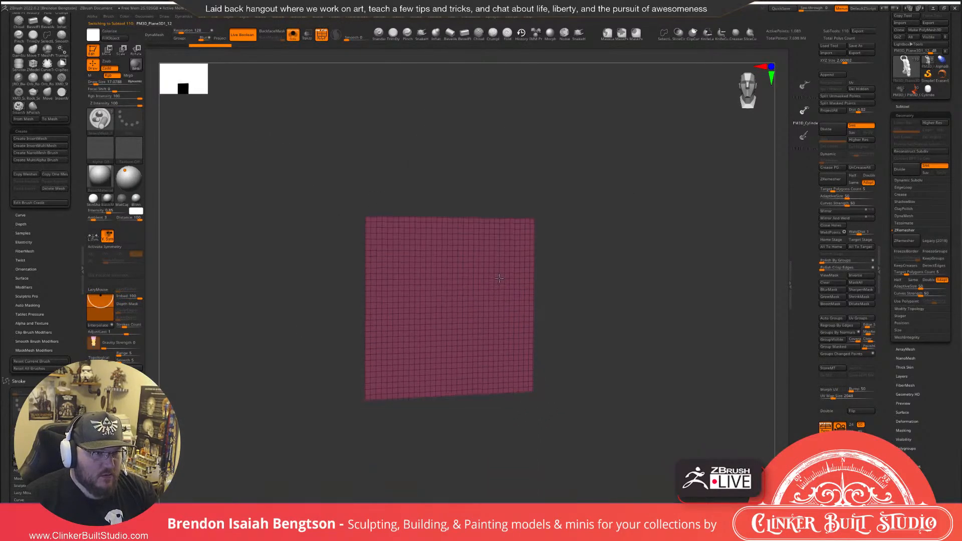
{"action": "left_click", "coordinate": [903, 151]}
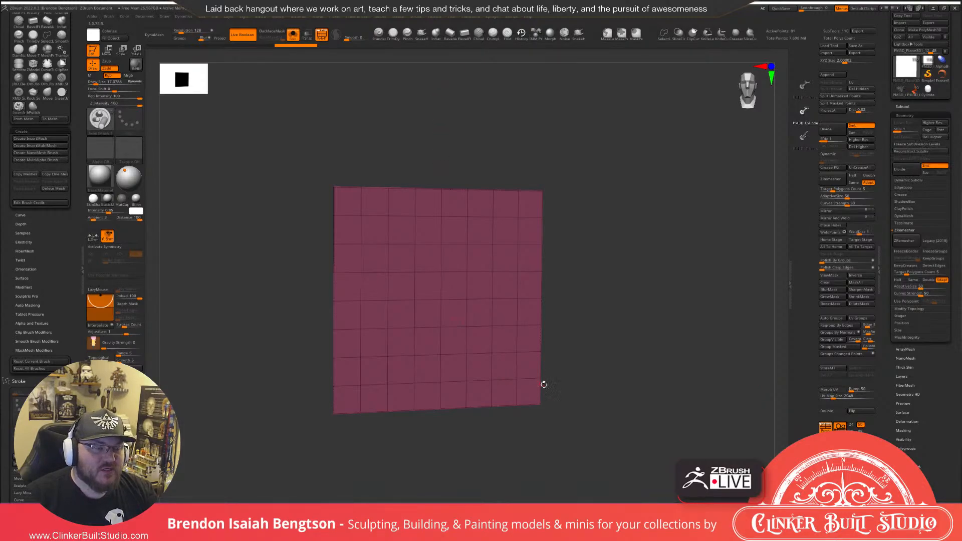
Turn off the wireframe, bring the other subtools back into view, and collapse the brush settings tray to widen the canvas.
{"action": "left_click_drag", "start_coordinate": [555, 385], "coordinate": [583, 370]}
{"action": "key", "text": "shift+f"}
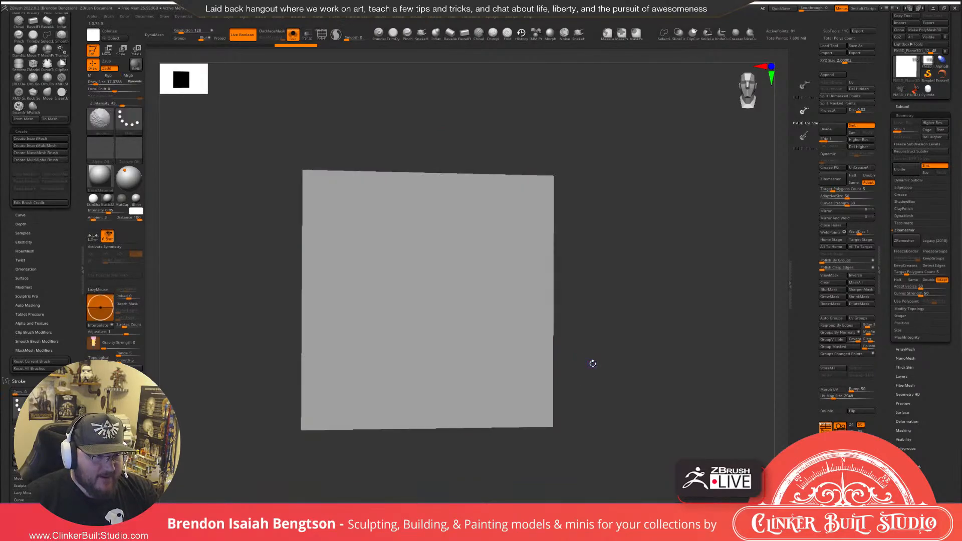
{"action": "key", "text": "alt+s"}
{"action": "left_click_drag", "start_coordinate": [455, 234], "coordinate": [432, 450], "text": "alt"}
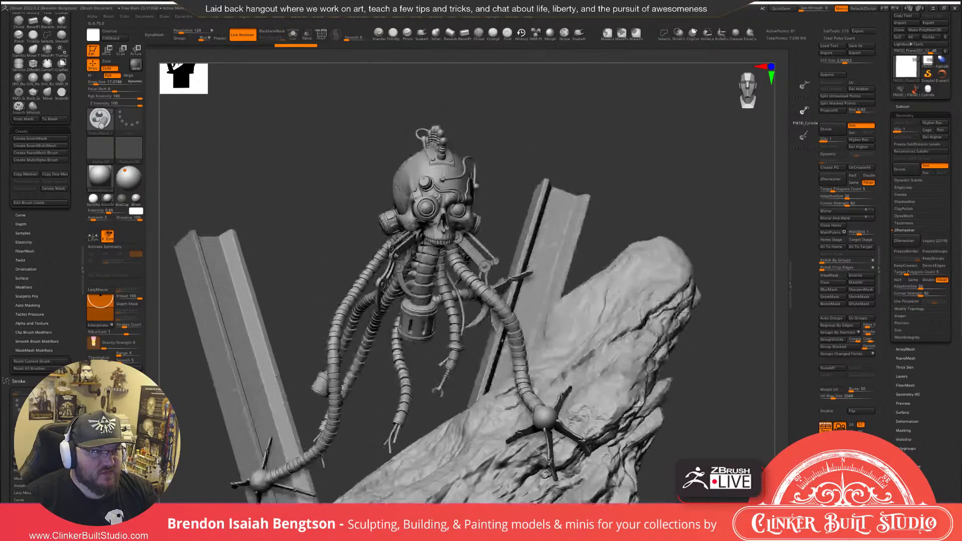
{"action": "left_click_drag", "start_coordinate": [441, 230], "coordinate": [438, 223]}
{"action": "mouse_move", "coordinate": [439, 222]}
{"action": "right_mouse_down"}
{"action": "mouse_move", "coordinate": [416, 225]}
{"action": "mouse_move", "coordinate": [437, 219]}
{"action": "mouse_move", "coordinate": [441, 230]}
{"action": "right_mouse_up"}
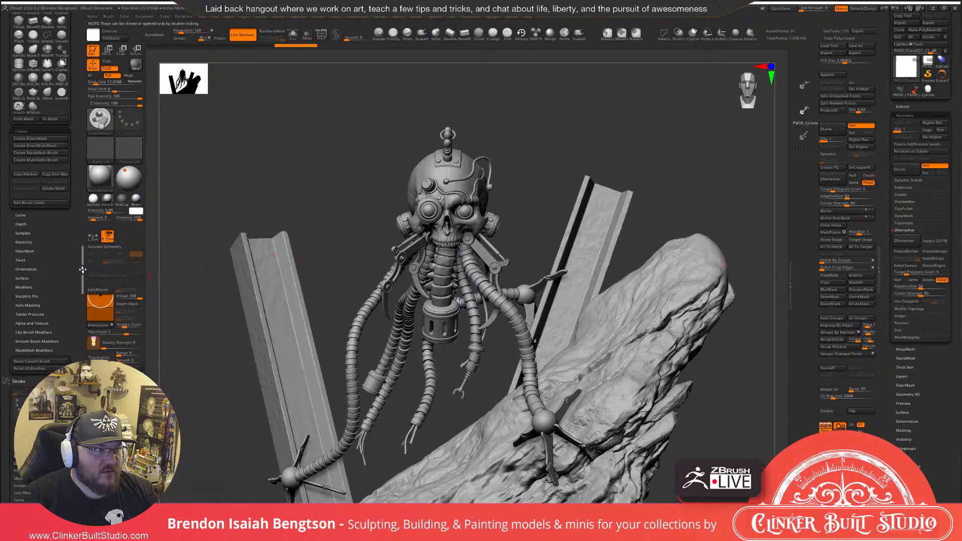
{"action": "left_click", "coordinate": [82, 286]}
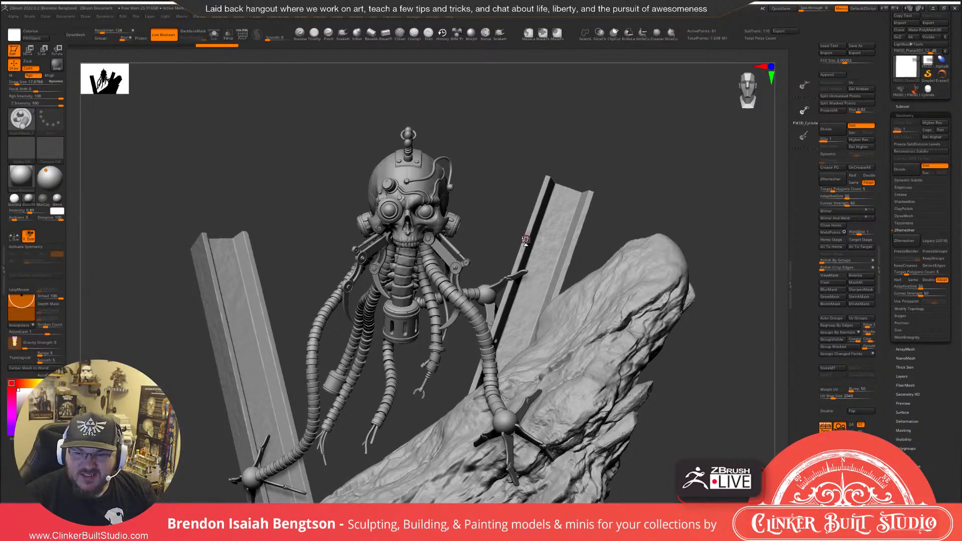
Examine the sculpture from several angles, from the tentacle claws on the rock up to the skull and its jaw linkages.
{"action": "left_click_drag", "start_coordinate": [525, 240], "coordinate": [534, 238]}
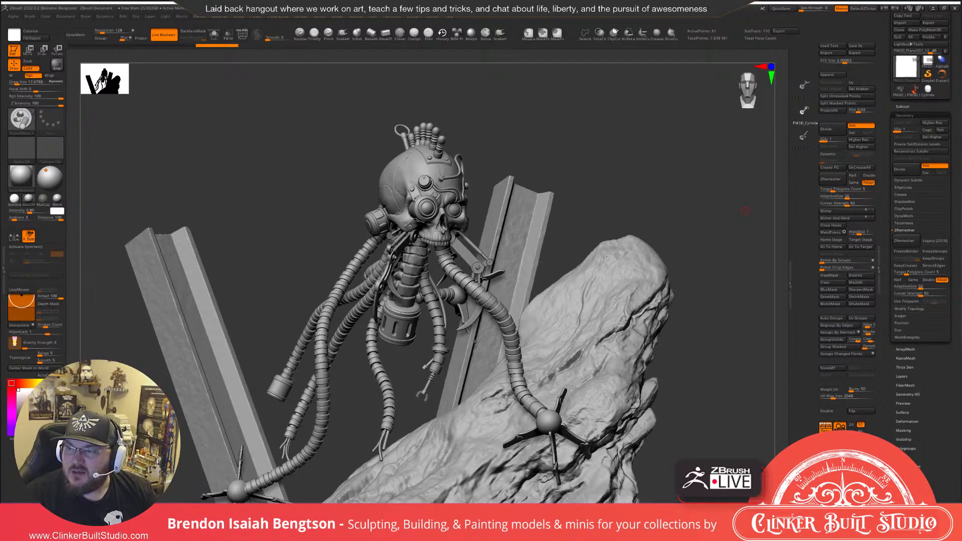
{"action": "mouse_move", "coordinate": [422, 192]}
{"action": "right_mouse_down"}
{"action": "mouse_move", "coordinate": [402, 190]}
{"action": "mouse_move", "coordinate": [405, 183]}
{"action": "right_mouse_up"}
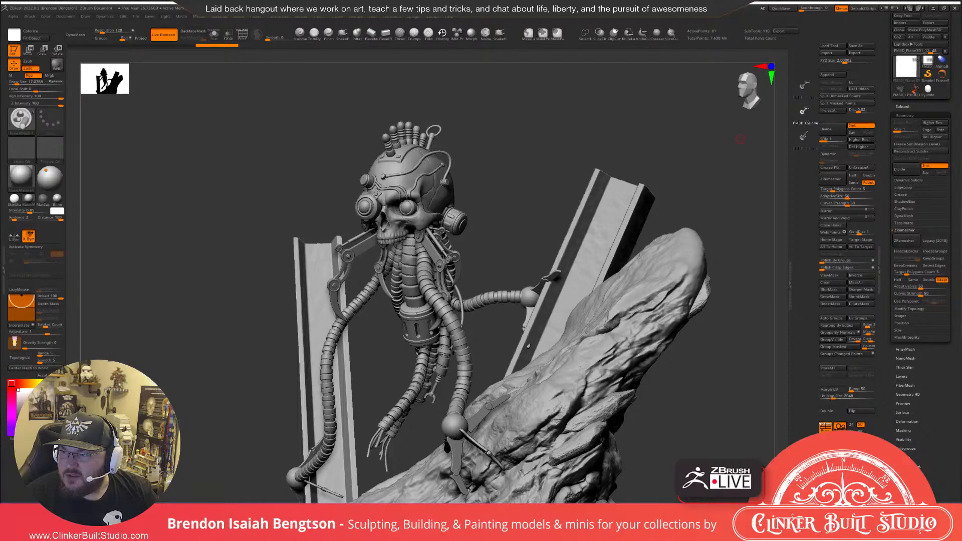
{"action": "right_click_drag", "start_coordinate": [741, 140], "coordinate": [538, 175], "text": "alt"}
{"action": "right_click_drag", "start_coordinate": [576, 304], "coordinate": [580, 344], "text": "alt"}
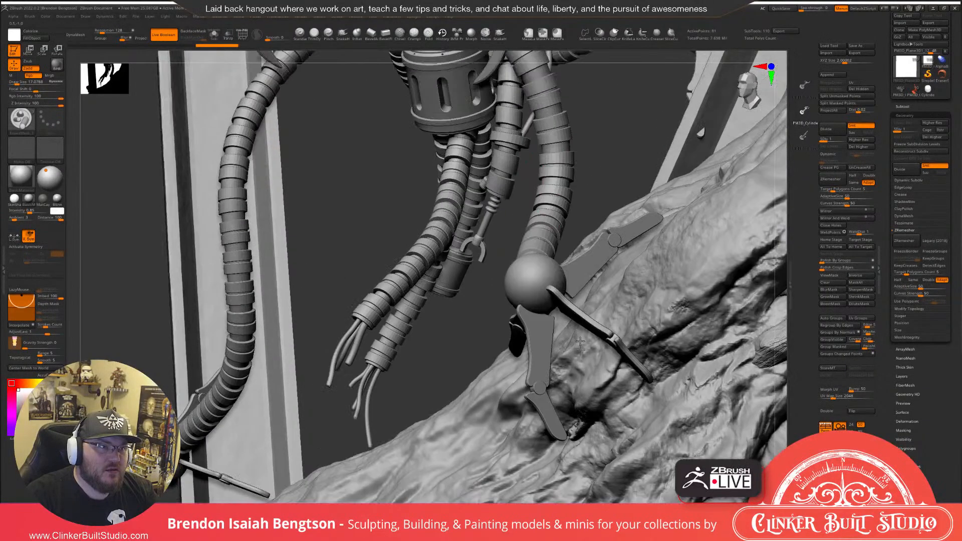
{"action": "right_click_drag", "start_coordinate": [537, 75], "coordinate": [525, 323], "text": "alt"}
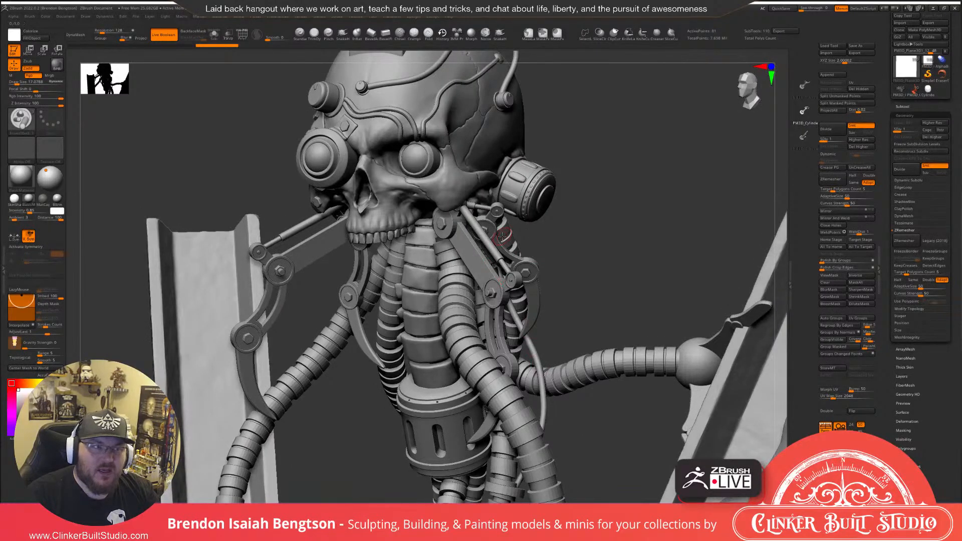
{"action": "right_click_drag", "start_coordinate": [418, 132], "coordinate": [491, 205]}
{"action": "right_click_drag", "start_coordinate": [673, 166], "coordinate": [638, 167]}
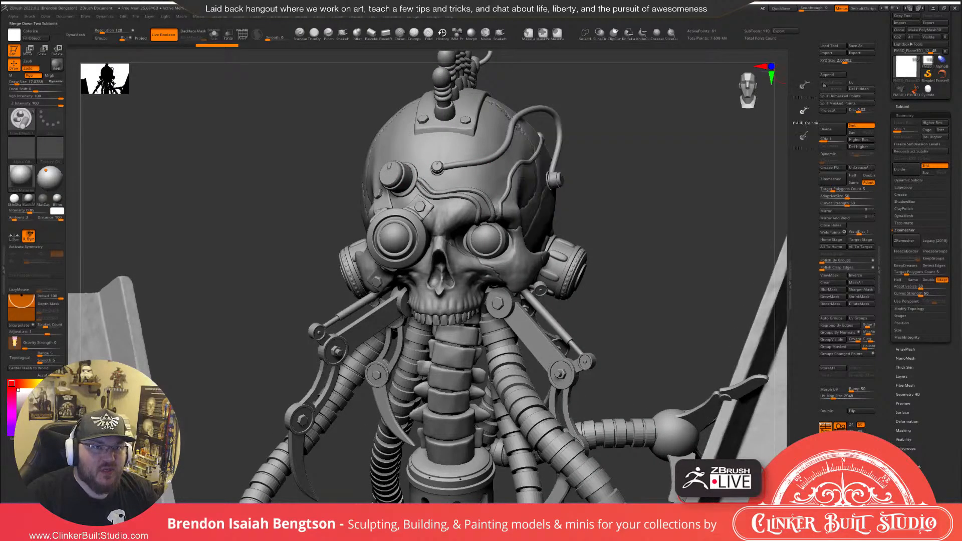
Open the library of sculpting brushes.
{"action": "key", "text": "b"}
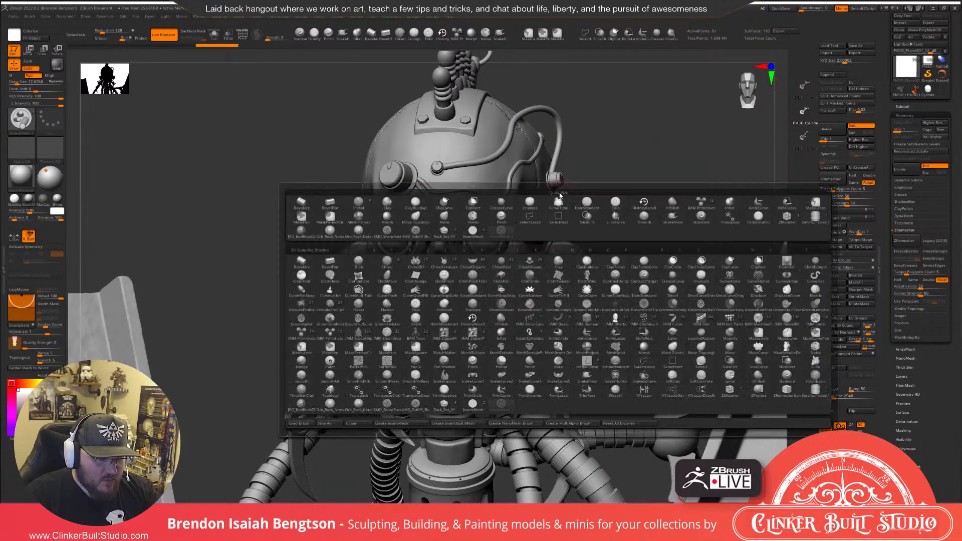
Try to insert a cylinder from the IMM Primitives brush onto the skull's forehead.
{"action": "key", "text": "i"}
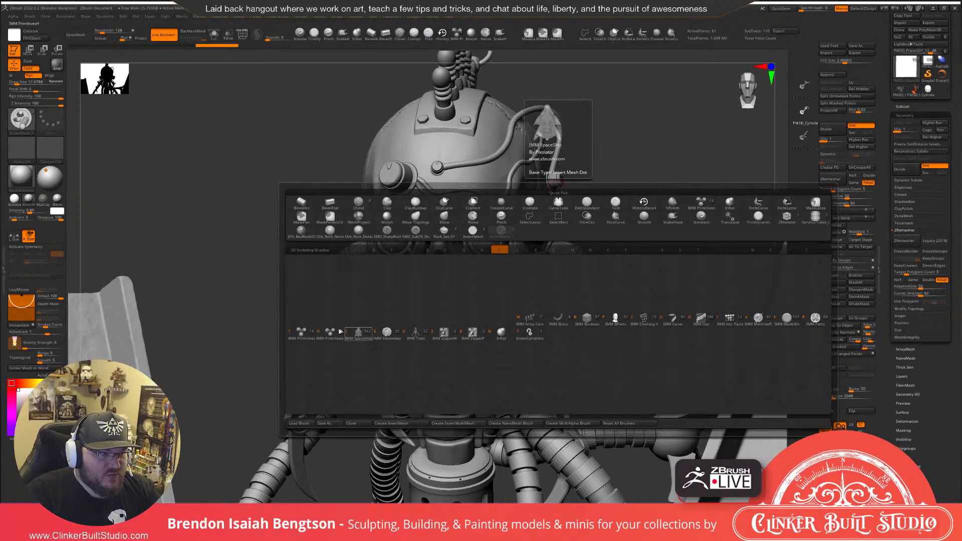
{"action": "left_click", "coordinate": [300, 332]}
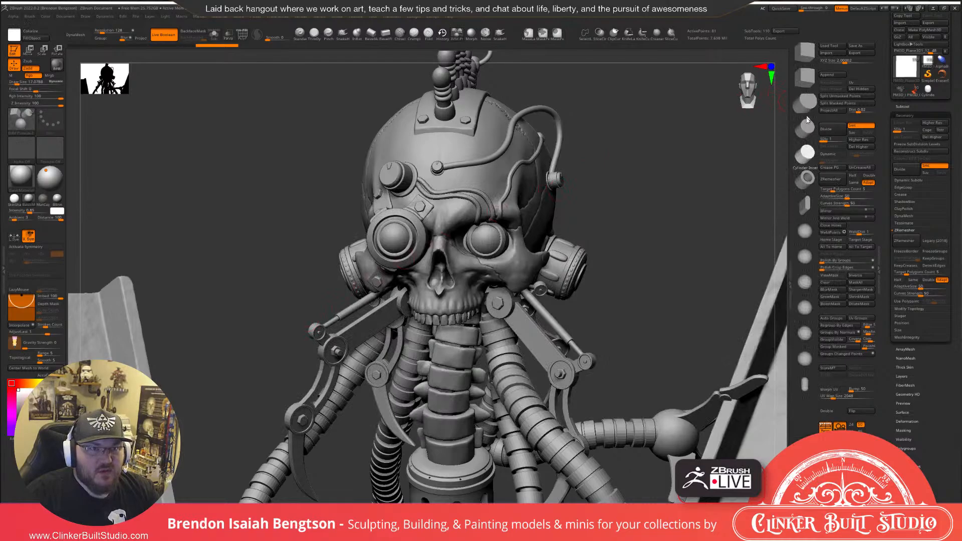
{"action": "scroll", "coordinate": [807, 153], "scroll_direction": "down", "scroll_amount": 1}
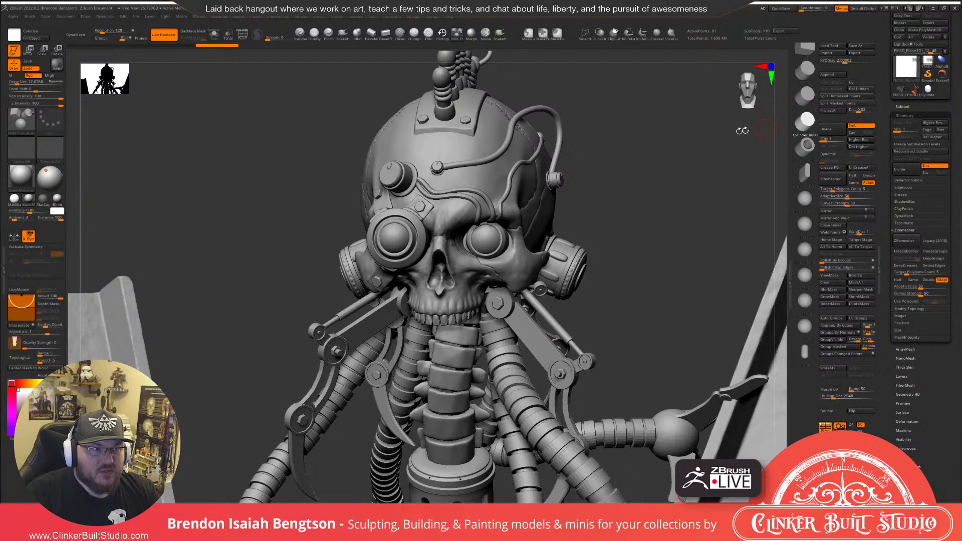
{"action": "left_click", "coordinate": [484, 186]}
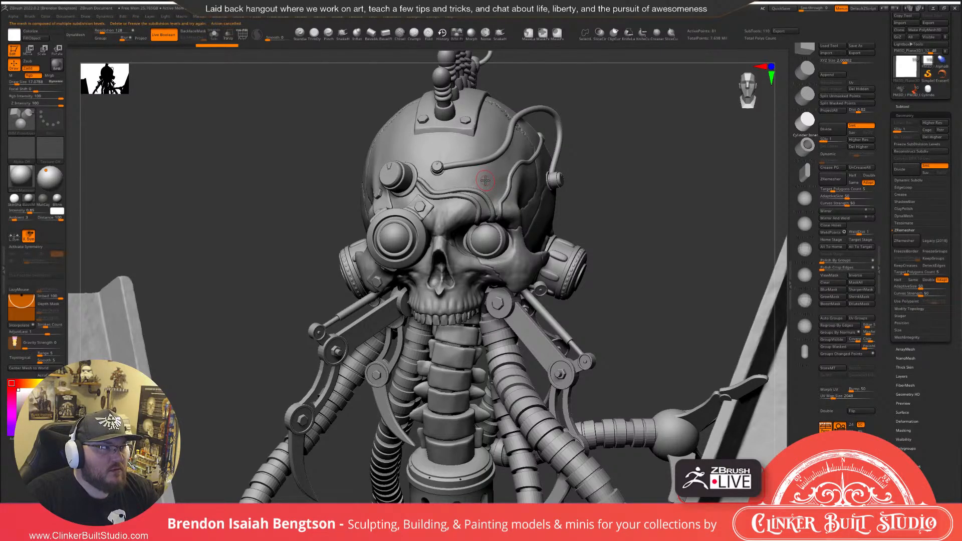
{"action": "key", "text": "alt+s"}
{"action": "key", "text": "alt+s"}
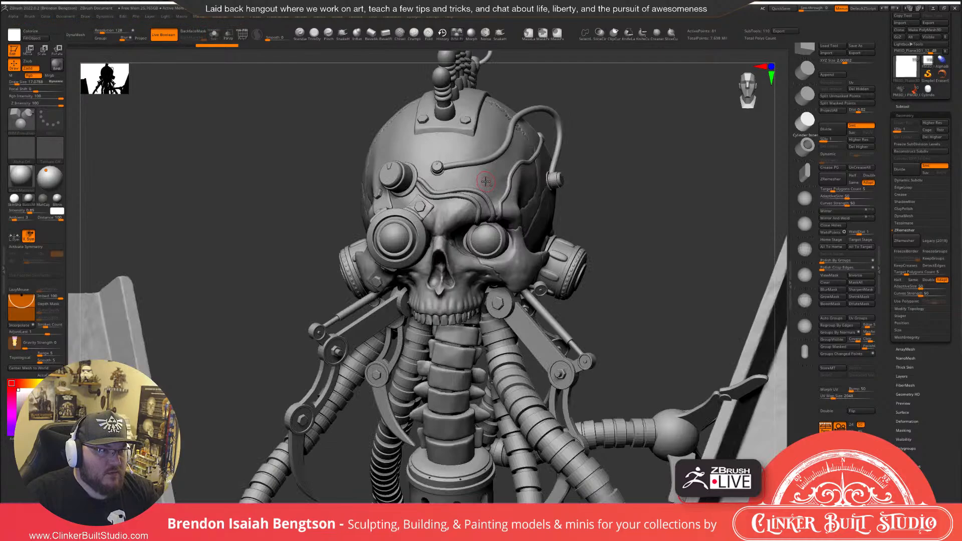
Switch to the ClayBuildup brush, make the skull the active subtool and inspect it in isolation before showing the whole model again.
{"action": "key", "text": "b"}
{"action": "key", "text": "c"}
{"action": "key", "text": "b"}
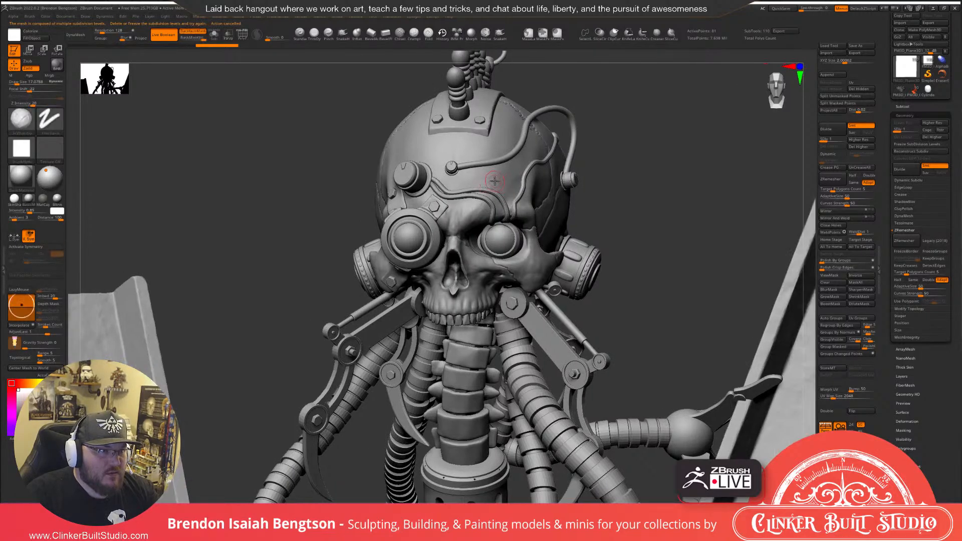
{"action": "left_click", "coordinate": [492, 183], "text": "alt"}
{"action": "key", "text": "alt+s"}
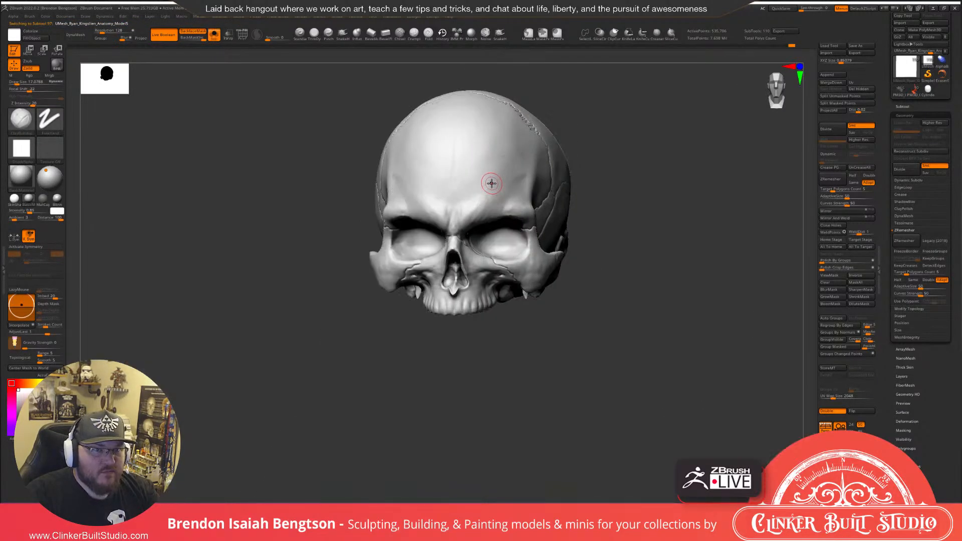
{"action": "key", "text": "alt+s"}
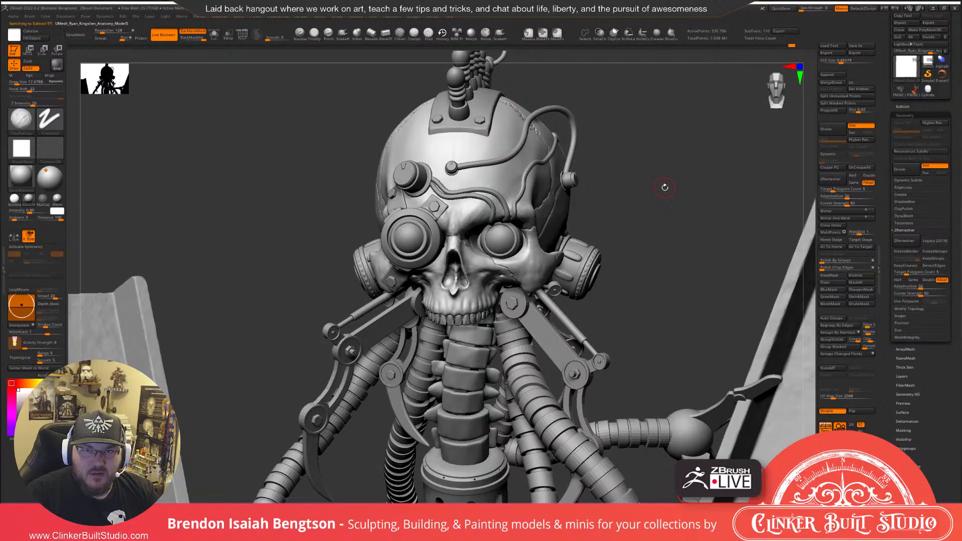
Append a Sphere3D to the model and make it the active subtool for transforming.
{"action": "left_click_drag", "start_coordinate": [664, 188], "coordinate": [748, 134]}
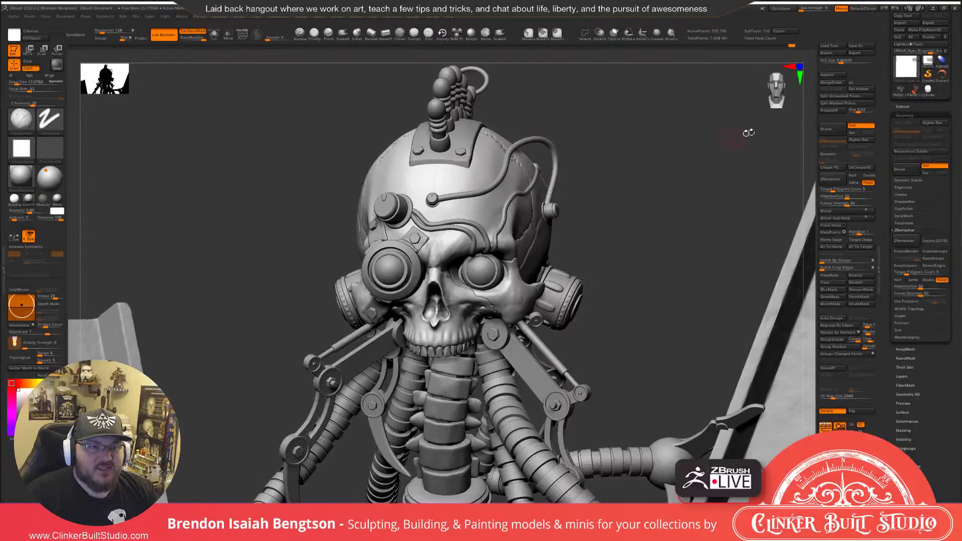
{"action": "left_click", "coordinate": [830, 78]}
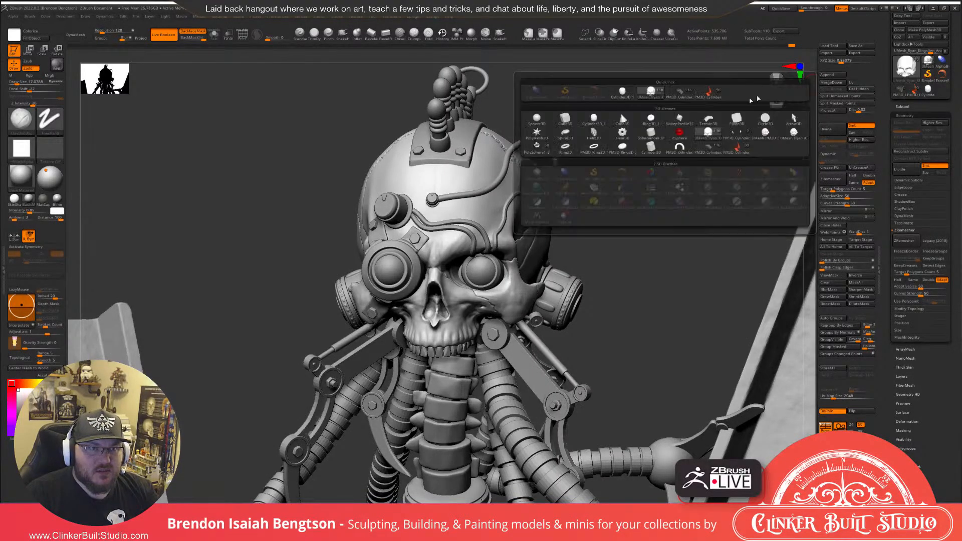
{"action": "left_click", "coordinate": [551, 120]}
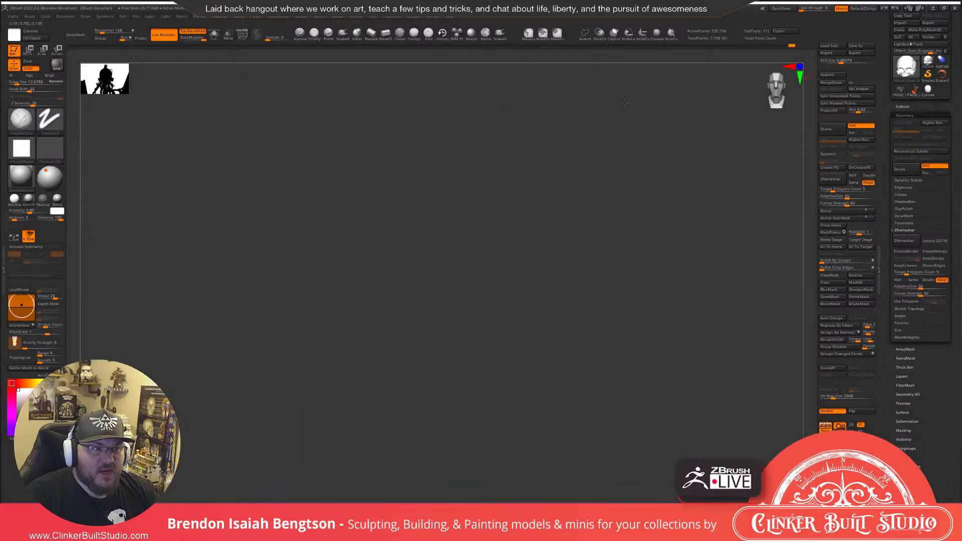
{"action": "key", "text": "w"}
{"action": "left_click", "coordinate": [442, 404], "text": "alt"}
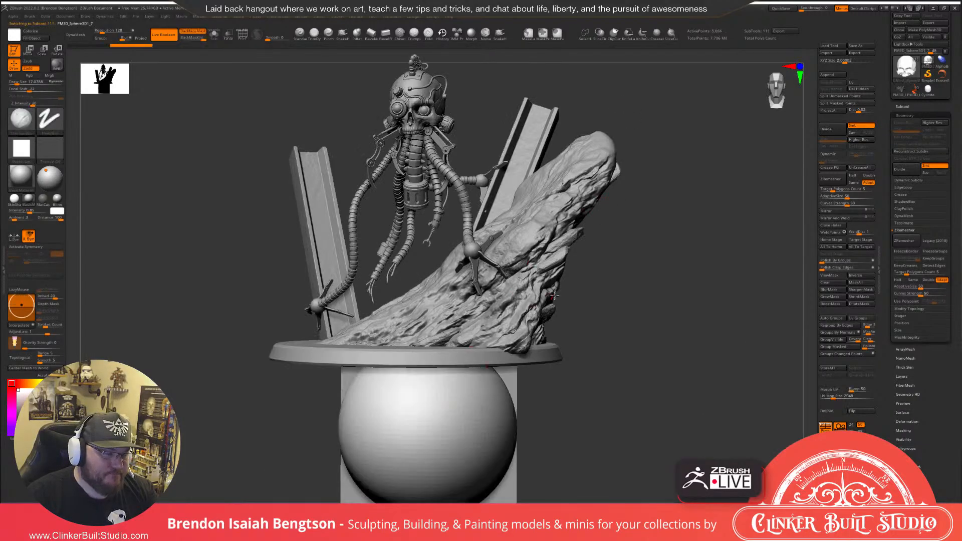
Move the appended sphere up to the skull's forehead and scale it down to a small ball.
{"action": "left_click_drag", "start_coordinate": [427, 386], "coordinate": [428, 93]}
{"action": "left_click_drag", "start_coordinate": [635, 100], "coordinate": [665, 221]}
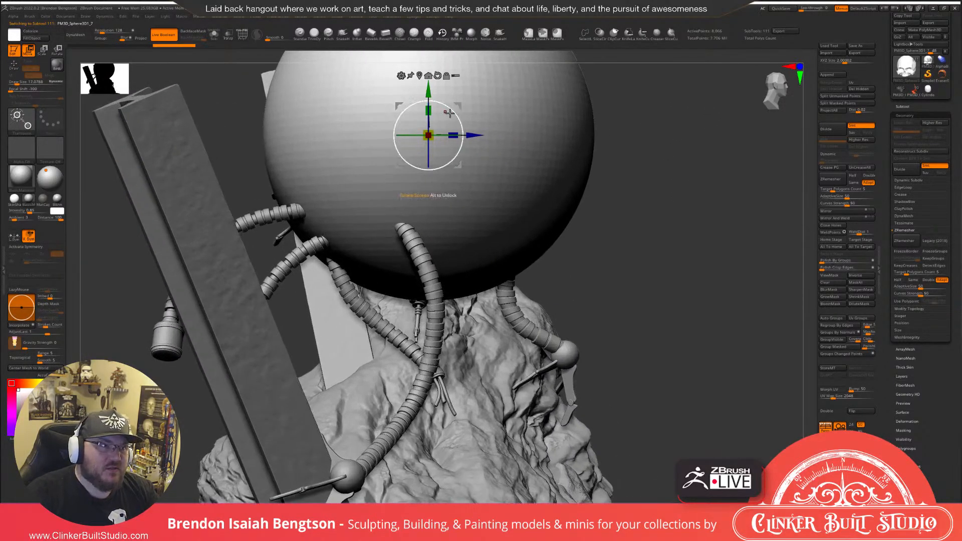
{"action": "left_click_drag", "start_coordinate": [452, 110], "coordinate": [324, 251]}
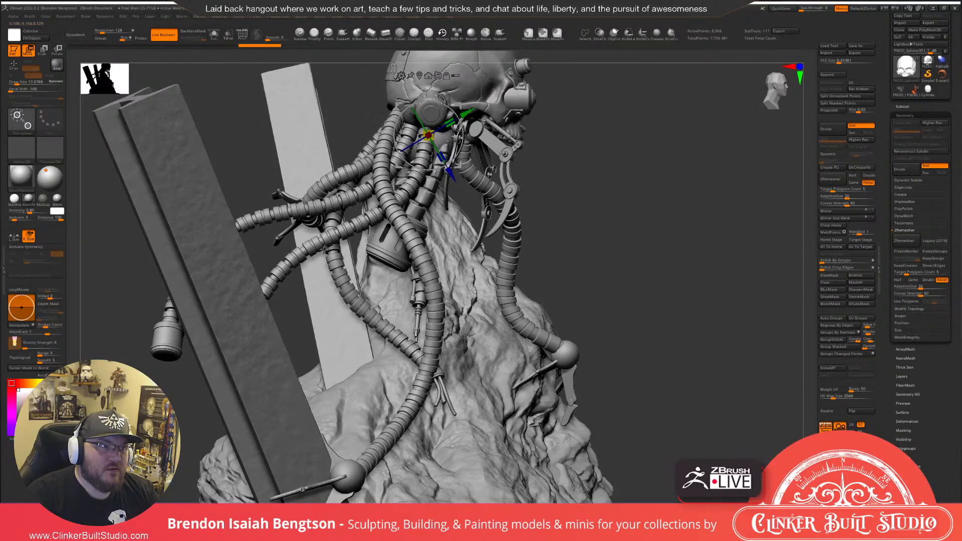
{"action": "left_click_drag", "start_coordinate": [547, 229], "coordinate": [475, 346], "text": "alt"}
{"action": "left_click_drag", "start_coordinate": [395, 231], "coordinate": [501, 167]}
{"action": "left_click_drag", "start_coordinate": [727, 192], "coordinate": [633, 128]}
{"action": "left_click_drag", "start_coordinate": [648, 175], "coordinate": [644, 213], "text": "alt"}
{"action": "left_click_drag", "start_coordinate": [462, 190], "coordinate": [429, 218]}
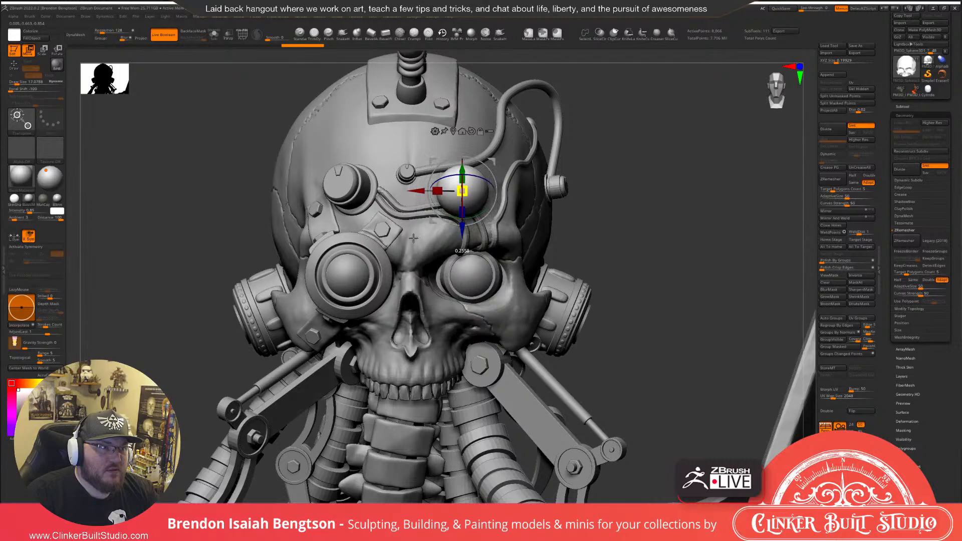
Tilt the small sphere to follow the forehead's slope and shift it above the wires over the smaller eye lens.
{"action": "left_click_drag", "start_coordinate": [633, 180], "coordinate": [630, 189]}
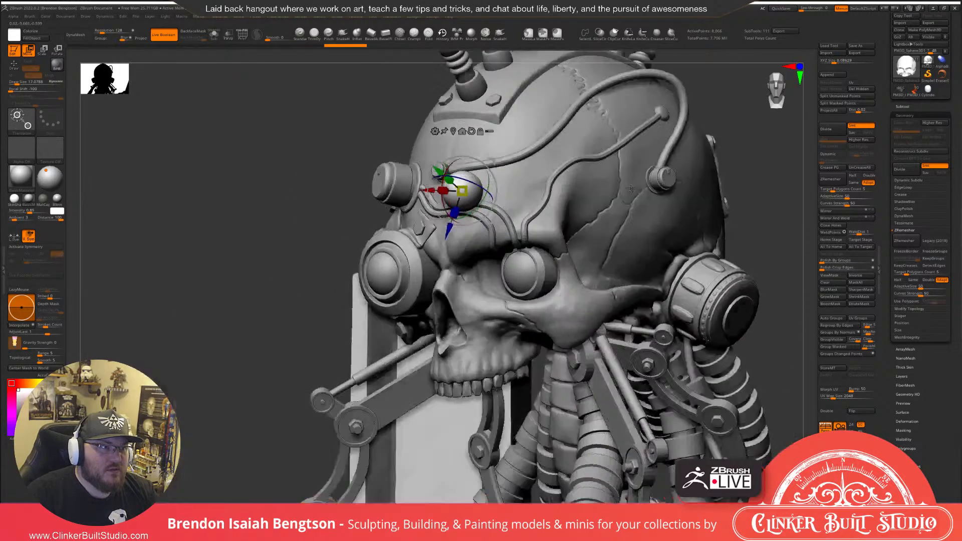
{"action": "right_click_drag", "start_coordinate": [631, 189], "coordinate": [594, 181]}
{"action": "left_click_drag", "start_coordinate": [487, 160], "coordinate": [538, 159]}
{"action": "left_click_drag", "start_coordinate": [525, 198], "coordinate": [523, 200]}
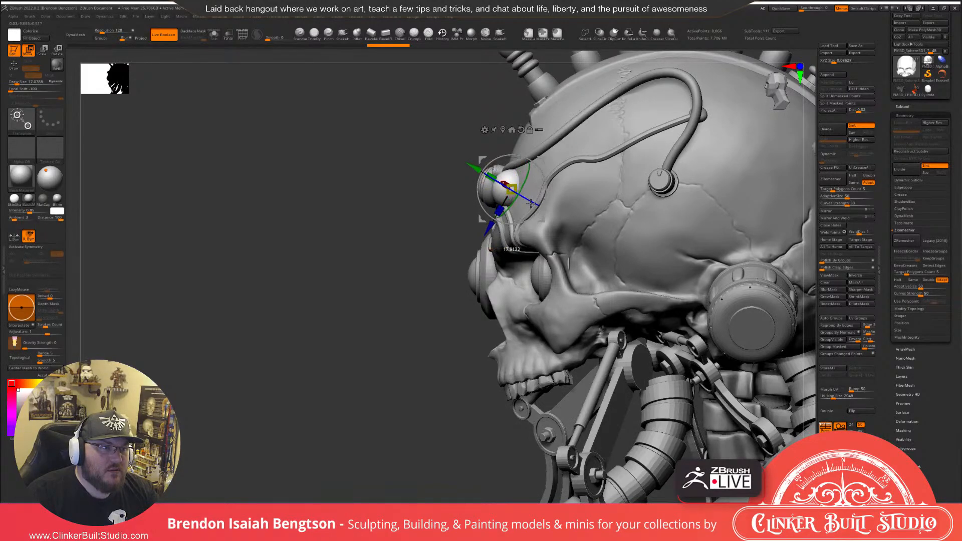
{"action": "left_click_drag", "start_coordinate": [388, 232], "coordinate": [558, 200]}
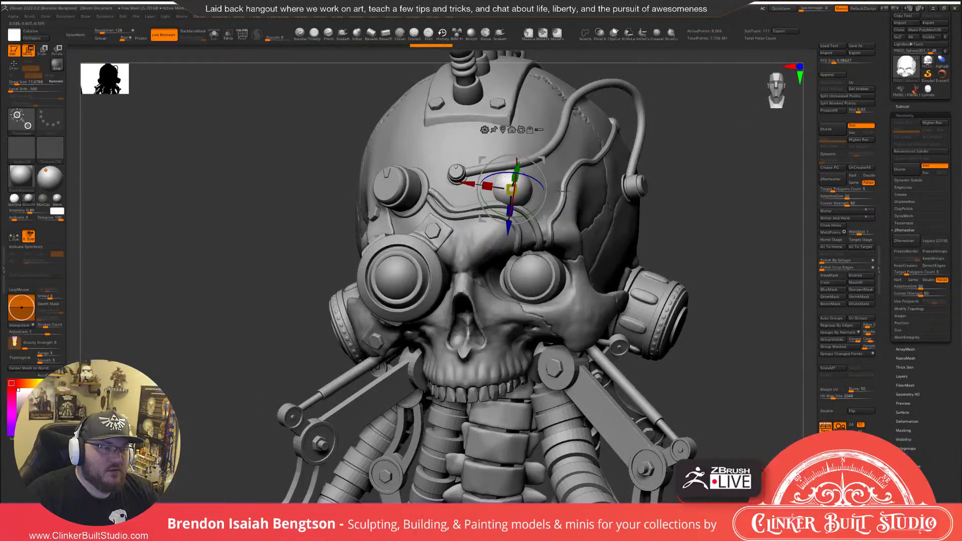
{"action": "left_click_drag", "start_coordinate": [721, 187], "coordinate": [714, 290], "text": "alt"}
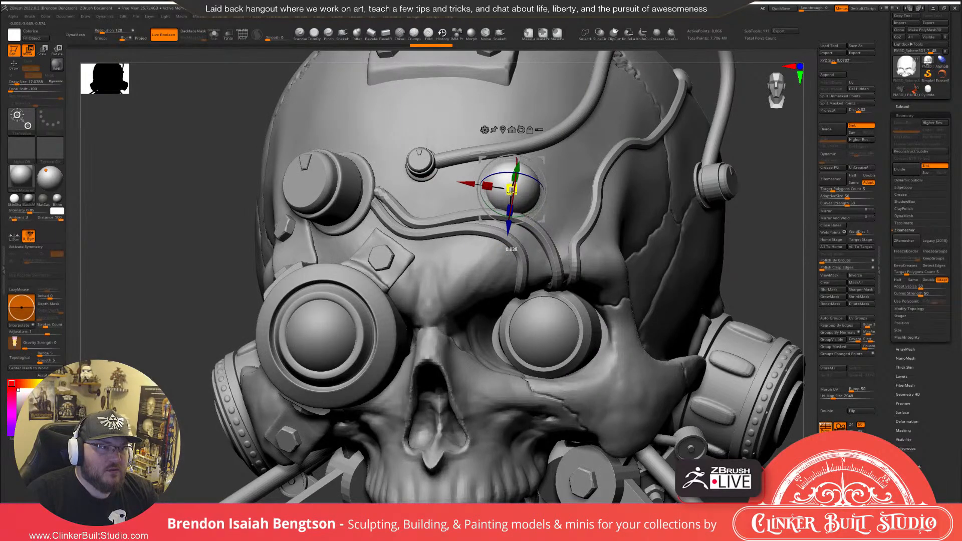
{"action": "left_click_drag", "start_coordinate": [511, 192], "coordinate": [511, 193]}
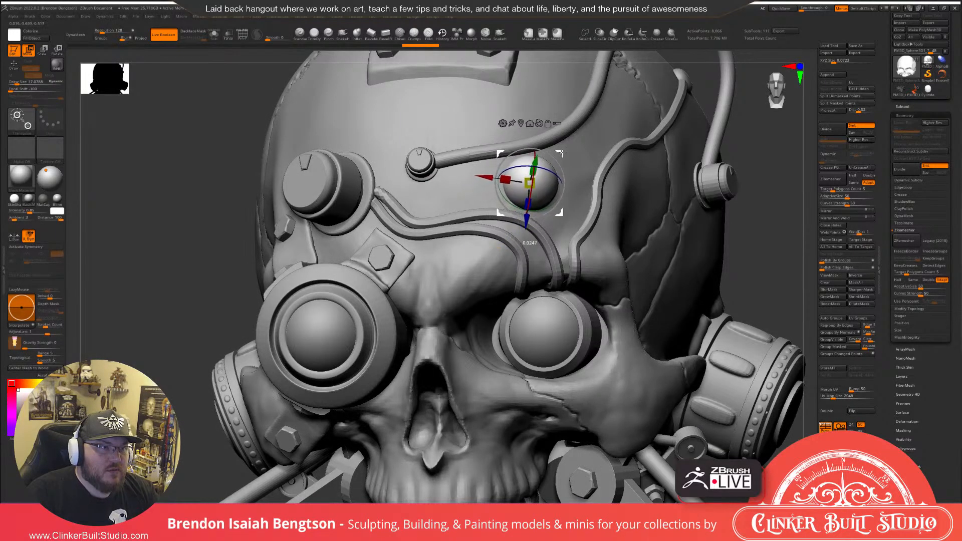
Embed the sphere partly in the forehead surface and fine-tune its size and position between the cables.
{"action": "left_click_drag", "start_coordinate": [768, 216], "coordinate": [722, 215]}
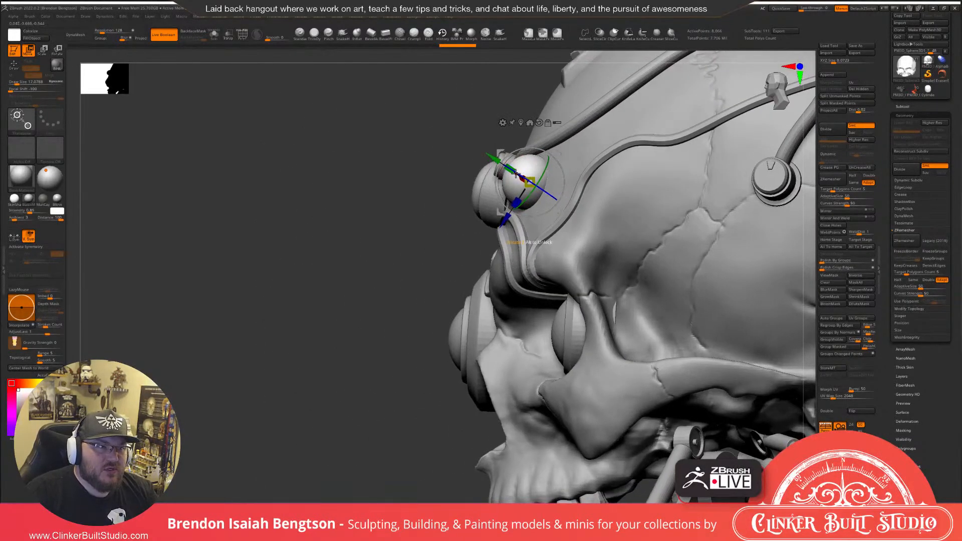
{"action": "mouse_move", "coordinate": [520, 177]}
{"action": "left_mouse_down"}
{"action": "mouse_move", "coordinate": [526, 157]}
{"action": "mouse_move", "coordinate": [553, 158]}
{"action": "mouse_move", "coordinate": [519, 185]}
{"action": "mouse_move", "coordinate": [529, 182]}
{"action": "left_mouse_up"}
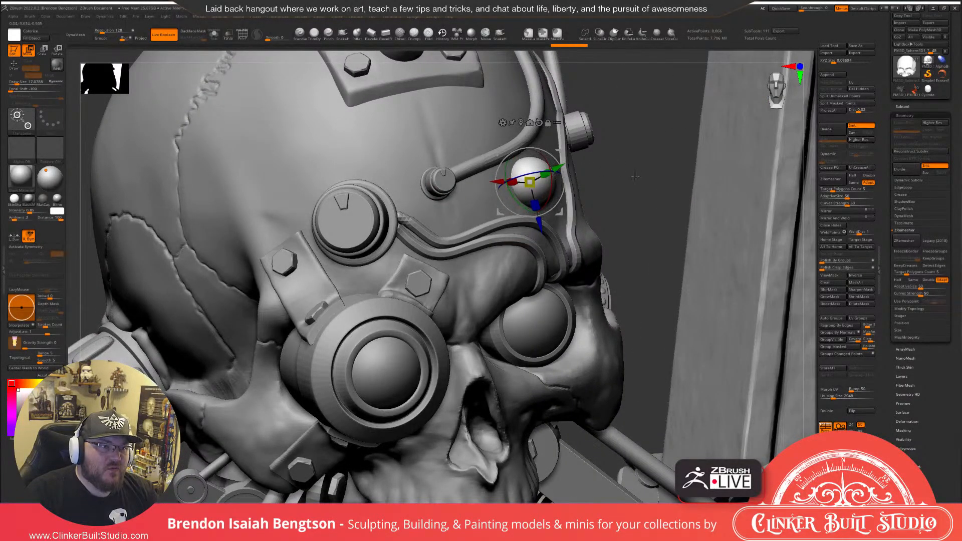
{"action": "left_click_drag", "start_coordinate": [604, 161], "coordinate": [634, 159]}
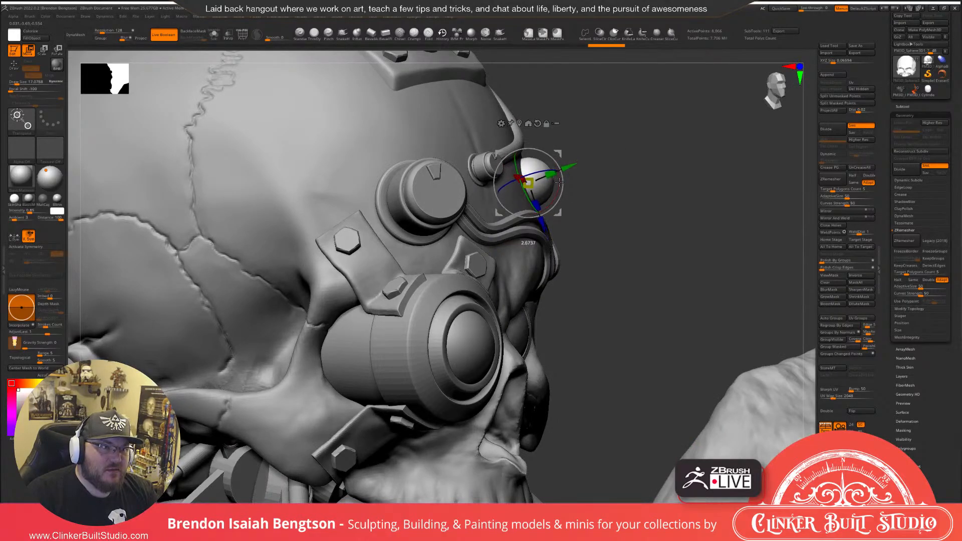
{"action": "left_click_drag", "start_coordinate": [675, 220], "coordinate": [617, 200]}
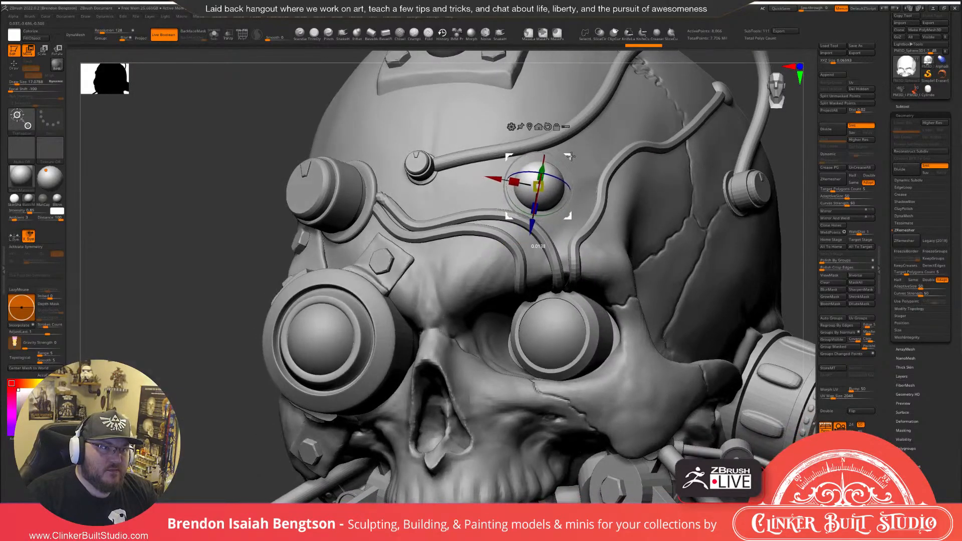
{"action": "left_click_drag", "start_coordinate": [571, 156], "coordinate": [568, 153]}
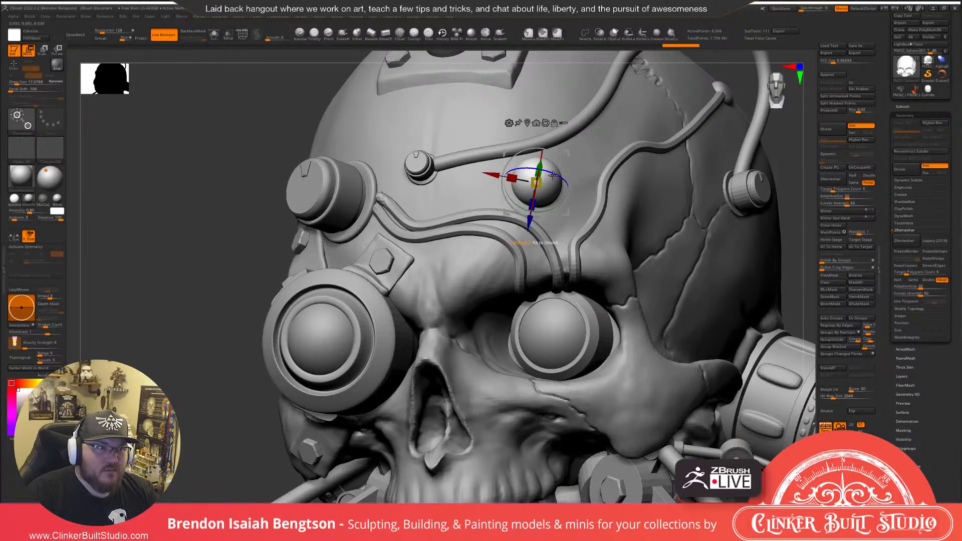
Nudge the forehead sphere against the bone surface and scale it down slightly.
{"action": "key", "text": "q"}
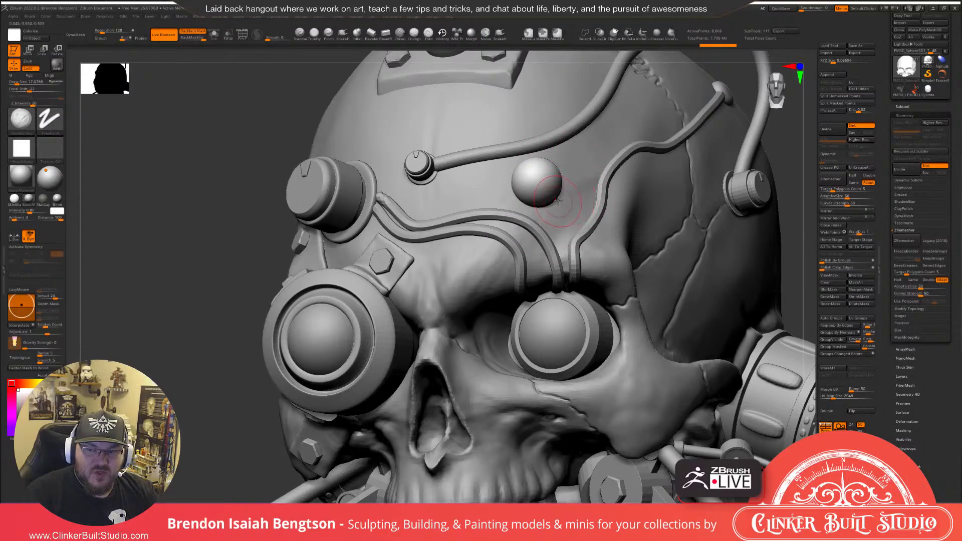
{"action": "right_click_drag", "start_coordinate": [569, 187], "coordinate": [550, 224], "text": "alt"}
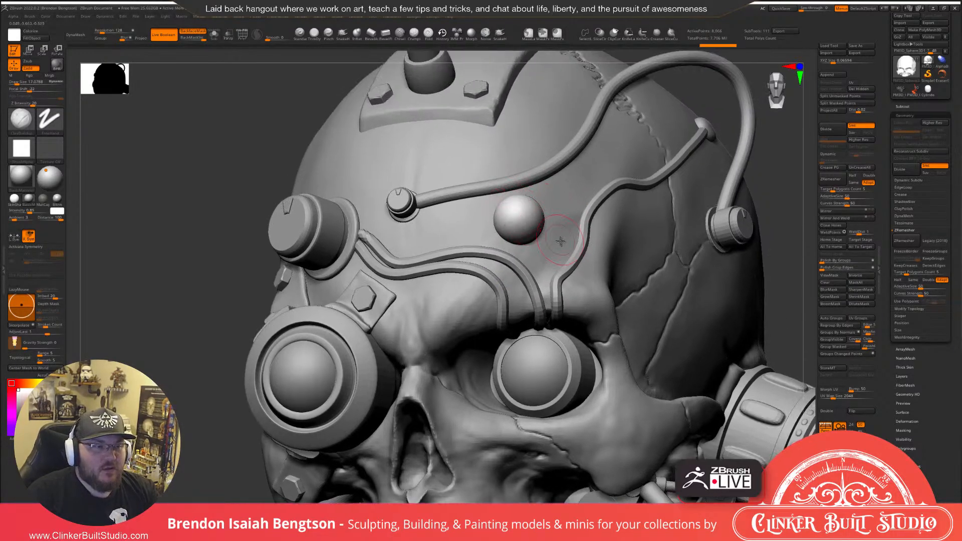
{"action": "right_click_drag", "start_coordinate": [515, 188], "coordinate": [503, 207]}
{"action": "key", "text": "w"}
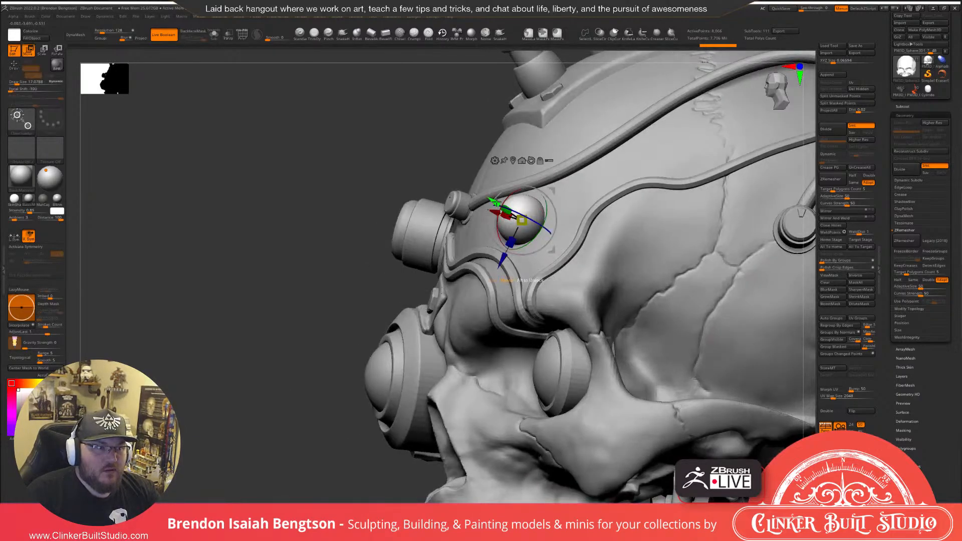
{"action": "left_click_drag", "start_coordinate": [495, 203], "coordinate": [497, 204]}
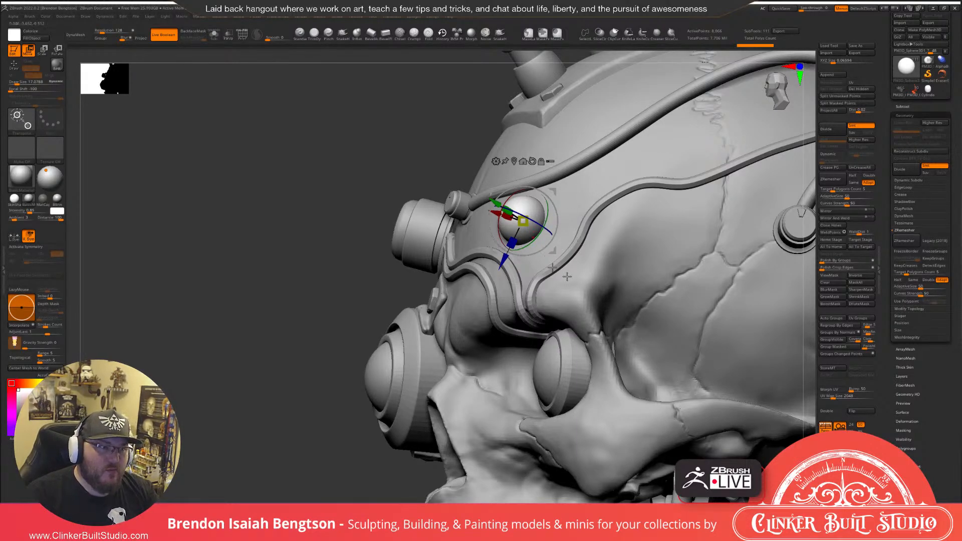
{"action": "key", "text": "q"}
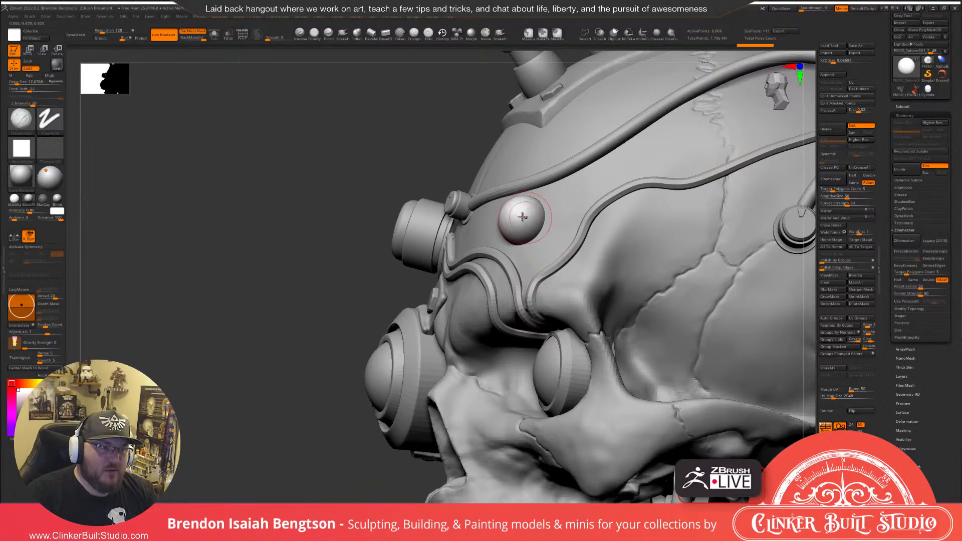
{"action": "key", "text": "w"}
{"action": "left_click_drag", "start_coordinate": [523, 222], "coordinate": [504, 230]}
{"action": "key", "text": "q"}
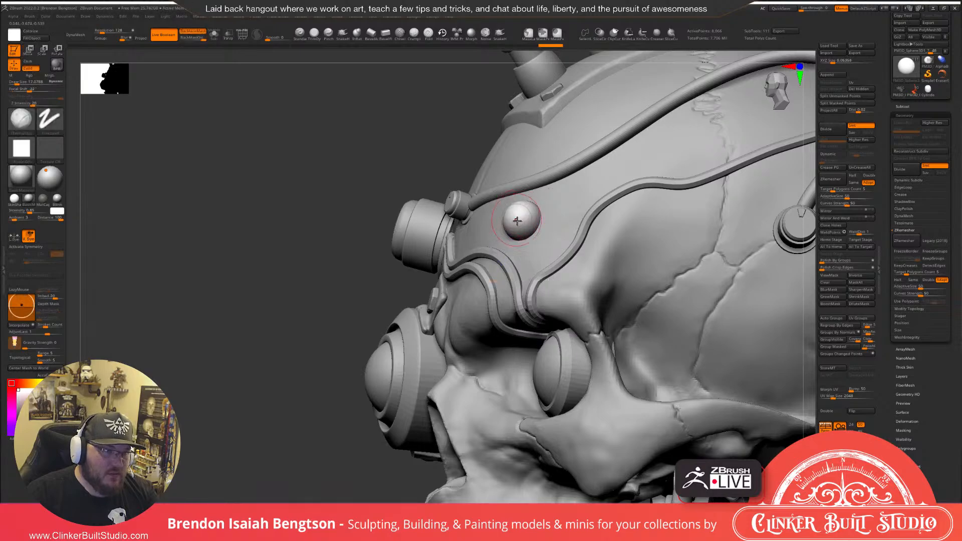
Turn off LazyMouse and start flattening the front of the forehead sphere with a trim brush.
{"action": "right_click_drag", "start_coordinate": [517, 220], "coordinate": [515, 207], "text": "ctrl"}
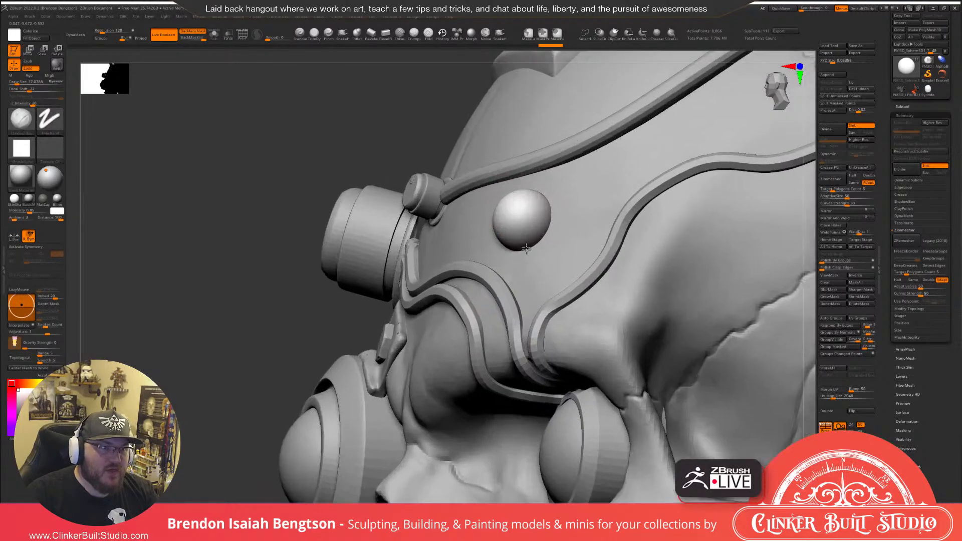
{"action": "left_click", "coordinate": [314, 34]}
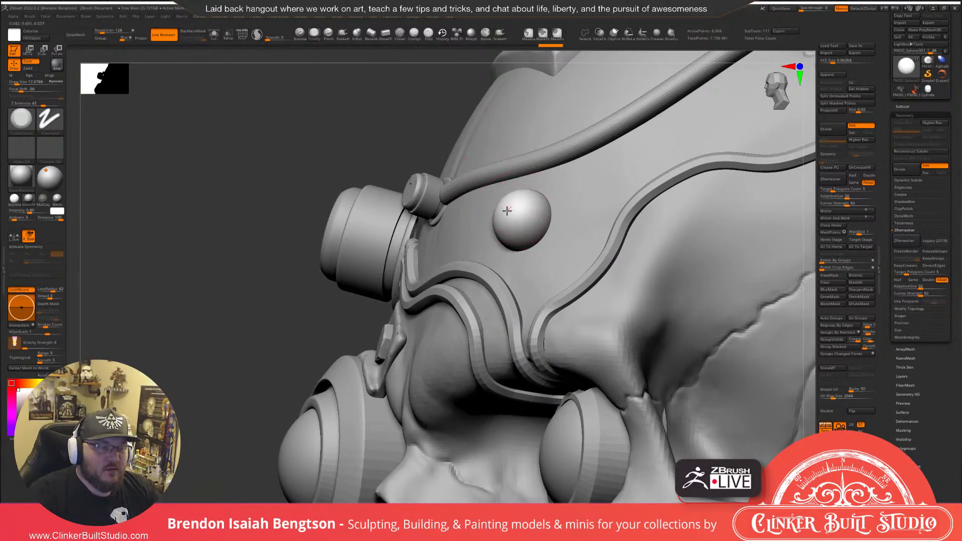
{"action": "key", "text": "l"}
{"action": "mouse_move", "coordinate": [508, 202]}
{"action": "left_mouse_down"}
{"action": "mouse_move", "coordinate": [511, 213]}
{"action": "mouse_move", "coordinate": [526, 203]}
{"action": "mouse_move", "coordinate": [540, 223]}
{"action": "mouse_move", "coordinate": [541, 212]}
{"action": "mouse_move", "coordinate": [534, 228]}
{"action": "left_mouse_up"}
{"action": "mouse_move", "coordinate": [544, 247]}
{"action": "right_mouse_down"}
{"action": "mouse_move", "coordinate": [563, 264]}
{"action": "mouse_move", "coordinate": [509, 226]}
{"action": "right_mouse_up"}
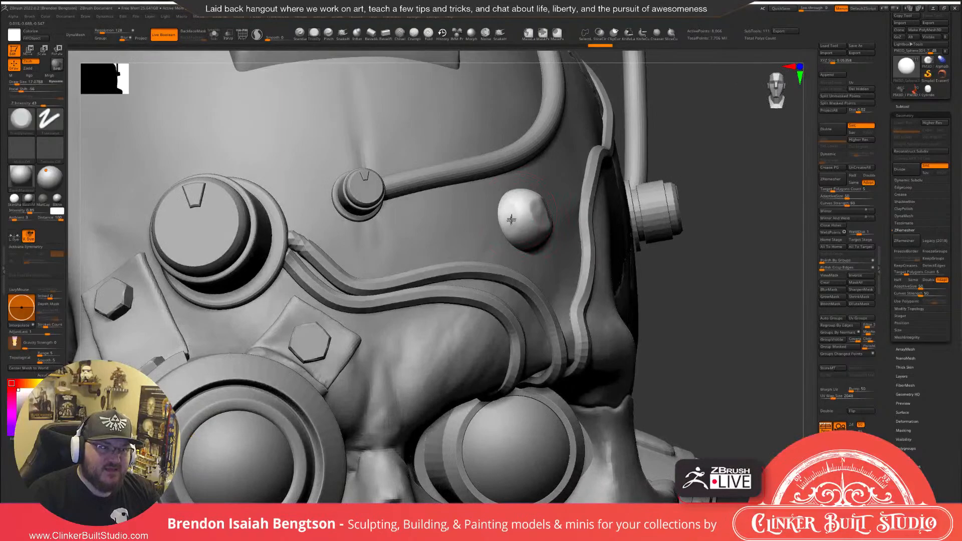
Trim more flat facets across the face and rim of the forehead sphere to form a worn stud.
{"action": "mouse_move", "coordinate": [511, 220]}
{"action": "left_mouse_down"}
{"action": "mouse_move", "coordinate": [536, 216]}
{"action": "mouse_move", "coordinate": [529, 248]}
{"action": "left_mouse_up"}
{"action": "mouse_move", "coordinate": [534, 196]}
{"action": "left_mouse_down"}
{"action": "mouse_move", "coordinate": [525, 193]}
{"action": "mouse_move", "coordinate": [531, 221]}
{"action": "left_mouse_up"}
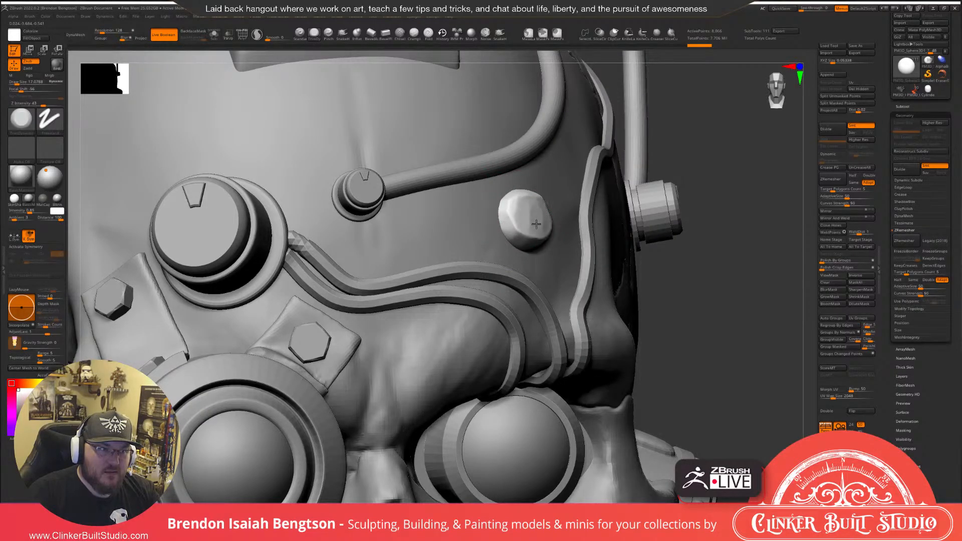
{"action": "left_click_drag", "start_coordinate": [536, 224], "coordinate": [540, 235]}
{"action": "right_click_drag", "start_coordinate": [563, 238], "coordinate": [515, 239]}
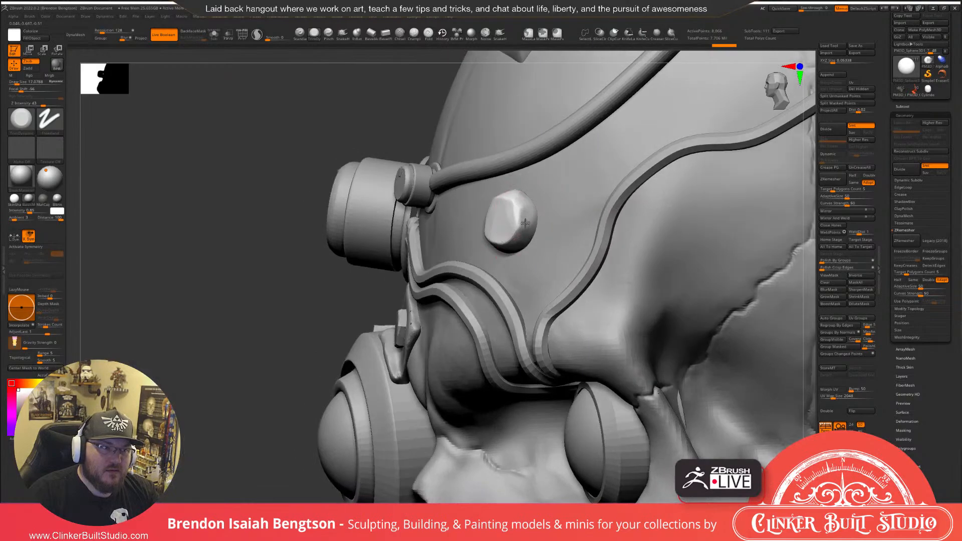
{"action": "left_click_drag", "start_coordinate": [515, 240], "coordinate": [512, 227]}
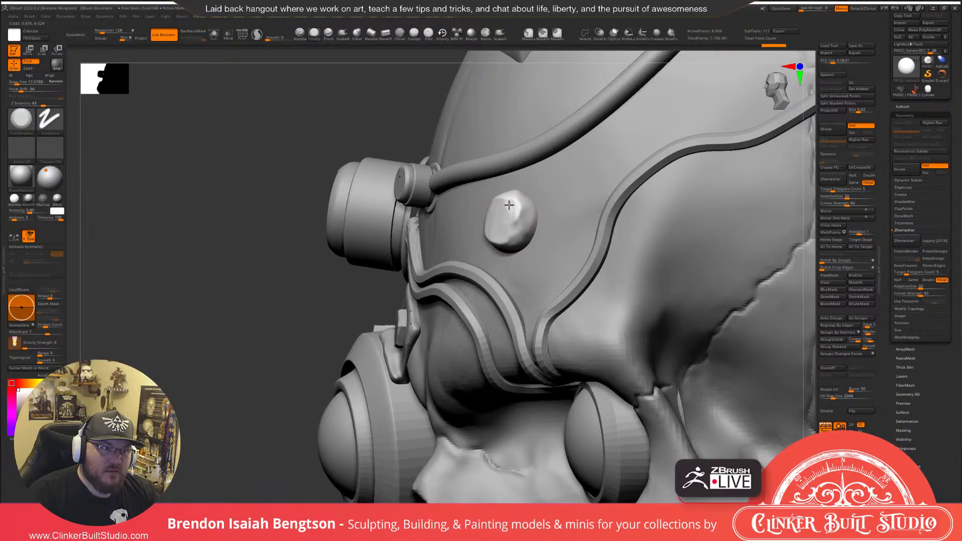
{"action": "mouse_move", "coordinate": [500, 222]}
{"action": "left_mouse_down"}
{"action": "mouse_move", "coordinate": [507, 212]}
{"action": "mouse_move", "coordinate": [519, 220]}
{"action": "left_mouse_up"}
Scale the faceted stud down slightly and place a duplicate beside it, toward the middle of the forehead.
{"action": "right_click_drag", "start_coordinate": [541, 166], "coordinate": [534, 80], "text": "alt"}
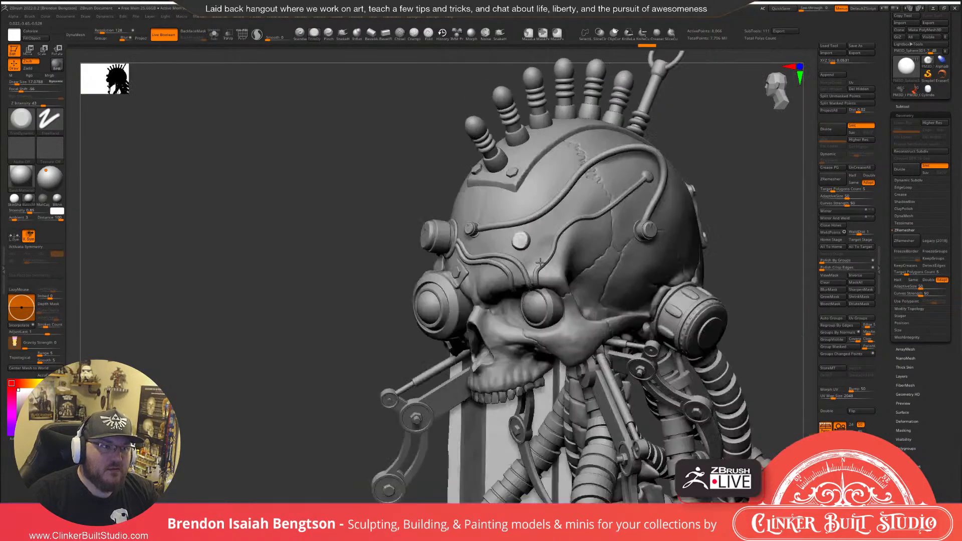
{"action": "right_click_drag", "start_coordinate": [481, 221], "coordinate": [545, 256]}
{"action": "right_click_drag", "start_coordinate": [646, 240], "coordinate": [543, 227]}
{"action": "key", "text": "w"}
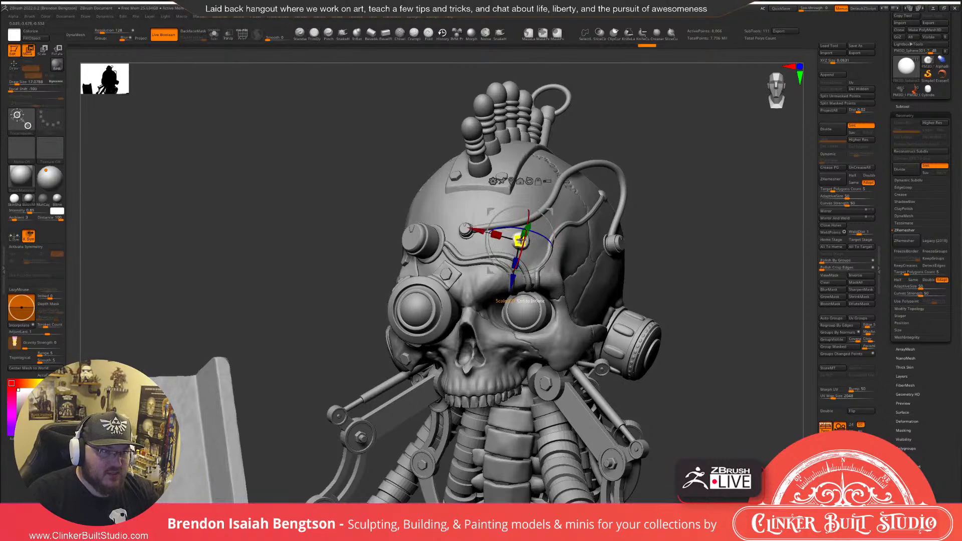
{"action": "left_click_drag", "start_coordinate": [521, 241], "coordinate": [521, 241]}
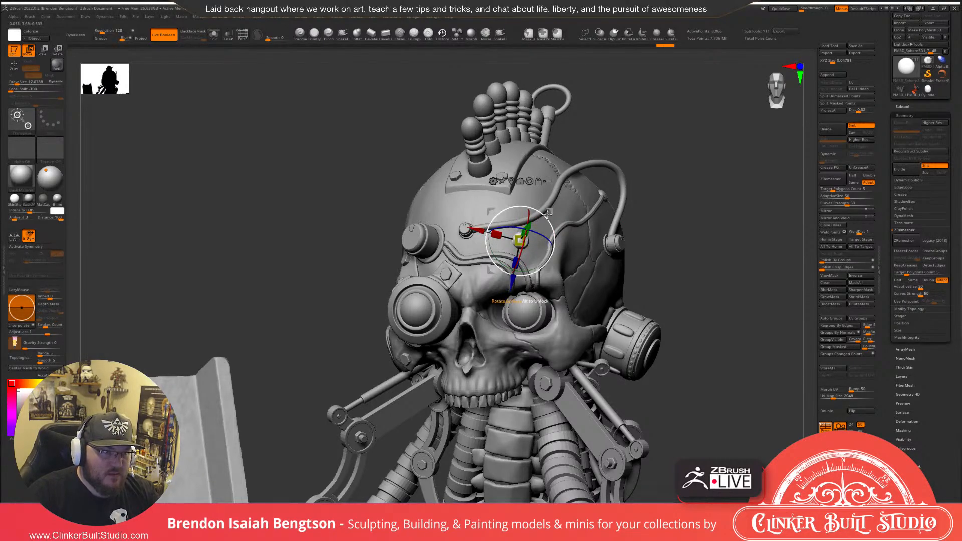
{"action": "left_click_drag", "start_coordinate": [549, 208], "coordinate": [462, 227], "text": "ctrl"}
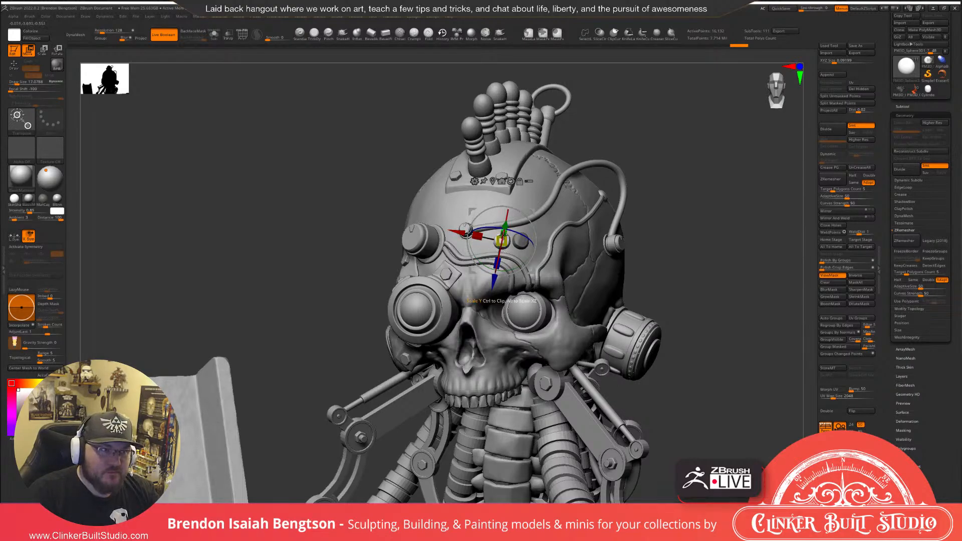
{"action": "left_click_drag", "start_coordinate": [493, 279], "coordinate": [494, 284]}
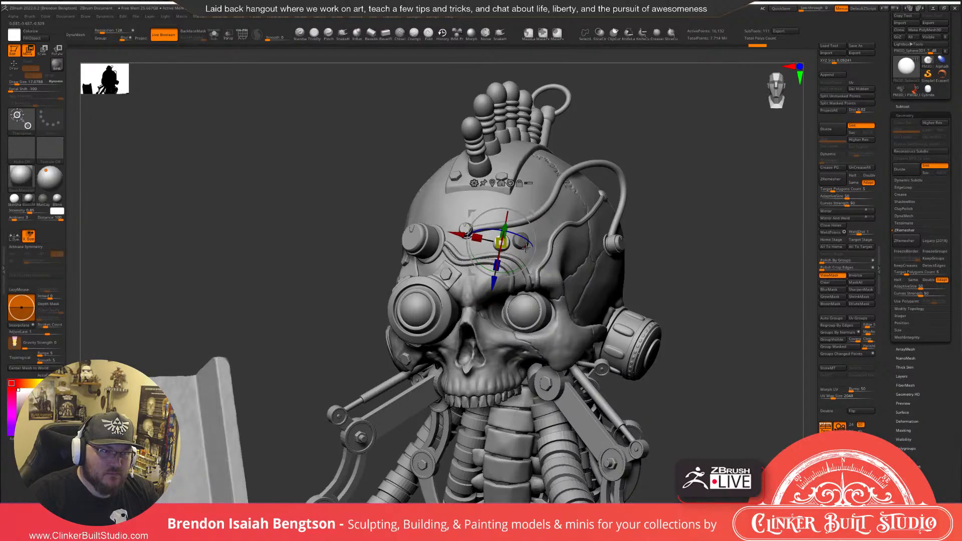
{"action": "left_click_drag", "start_coordinate": [716, 172], "coordinate": [662, 171]}
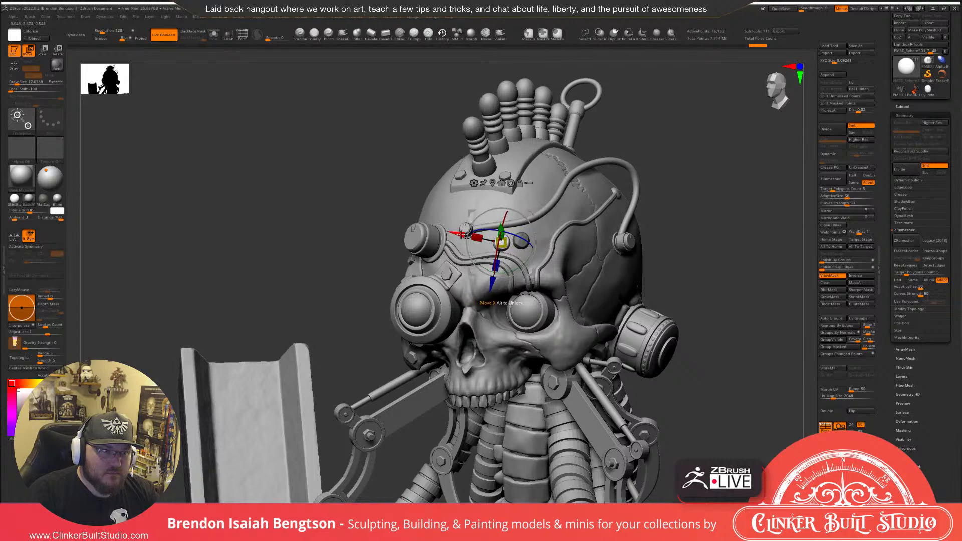
{"action": "left_click_drag", "start_coordinate": [458, 234], "coordinate": [501, 235]}
Select the looping cable subtool and isolate it with its polygroups and wireframe shown.
{"action": "left_click", "coordinate": [628, 162]}
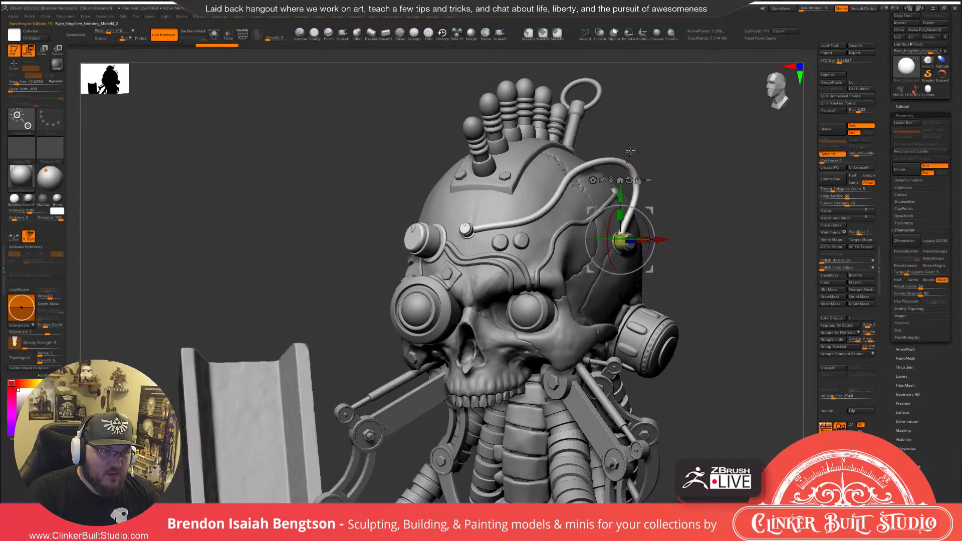
{"action": "key", "text": "alt+s"}
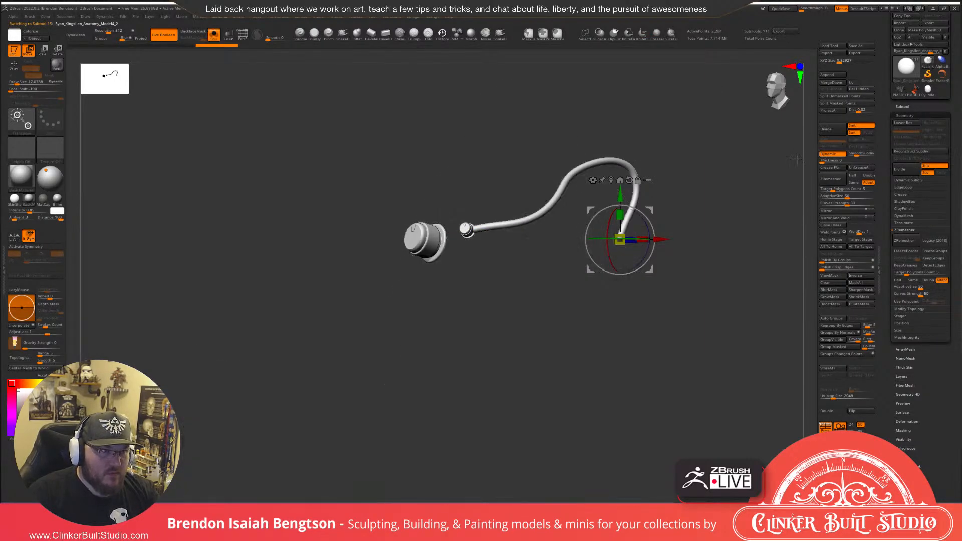
{"action": "key", "text": "alt+s"}
{"action": "key", "text": "q"}
{"action": "key", "text": "shift+f"}
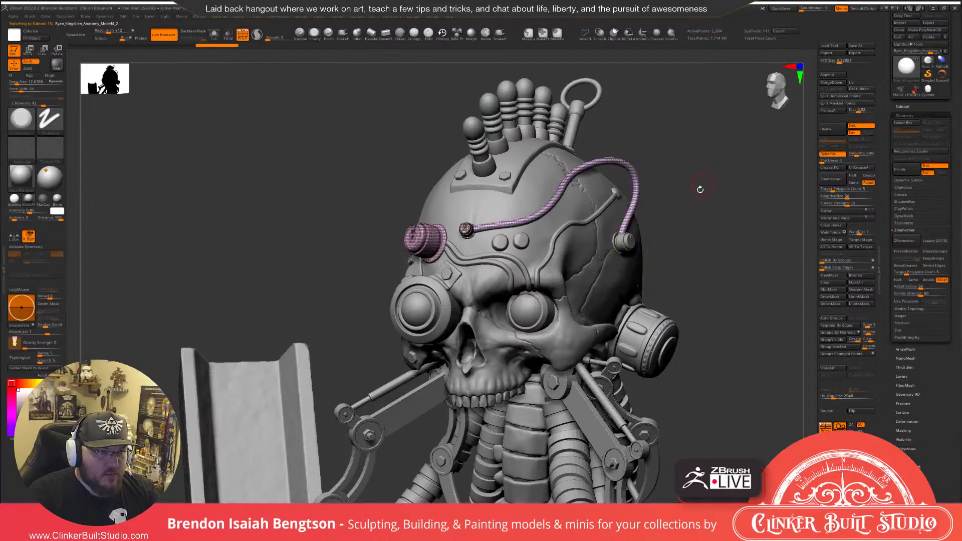
{"action": "left_click_drag", "start_coordinate": [698, 188], "coordinate": [707, 186]}
{"action": "key", "text": "alt+s"}
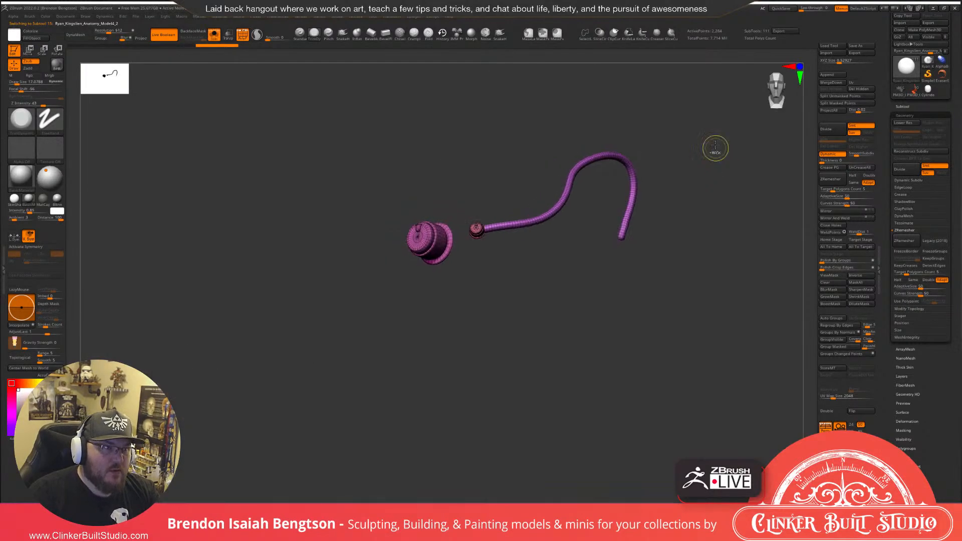
Hide the cable and its small end plug, split them from the large knob, and leave Solo mode.
{"action": "mouse_move", "coordinate": [715, 146]}
{"action": "left_mouse_down", "text": "ctrl"}
{"action": "mouse_move", "coordinate": [489, 150]}
{"action": "mouse_move", "coordinate": [457, 236]}
{"action": "mouse_move", "coordinate": [636, 326]}
{"action": "mouse_move", "coordinate": [646, 305]}
{"action": "left_mouse_up", "text": "ctrl"}
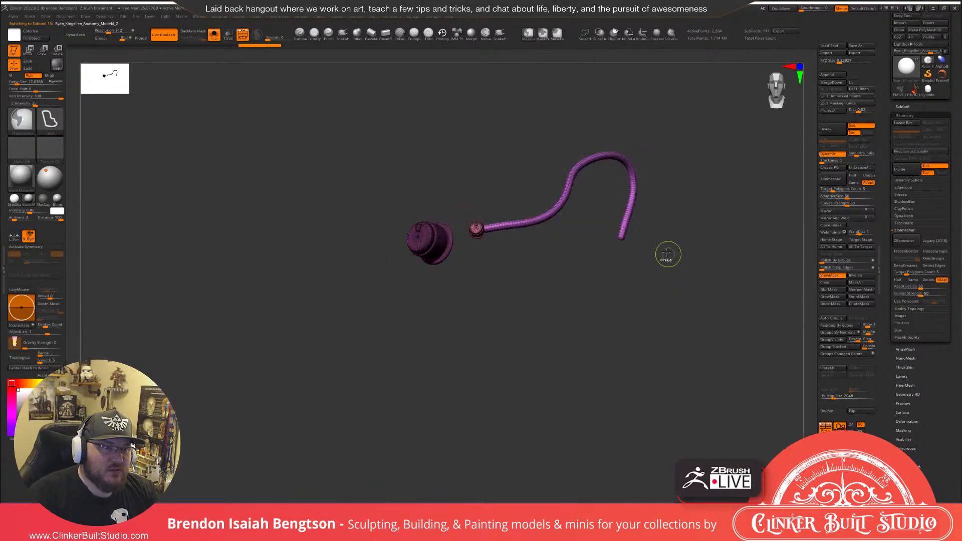
{"action": "mouse_move", "coordinate": [677, 167]}
{"action": "left_mouse_down", "text": "ctrl+shift"}
{"action": "mouse_move", "coordinate": [461, 160]}
{"action": "mouse_move", "coordinate": [531, 223]}
{"action": "left_mouse_up", "text": "ctrl+shift"}
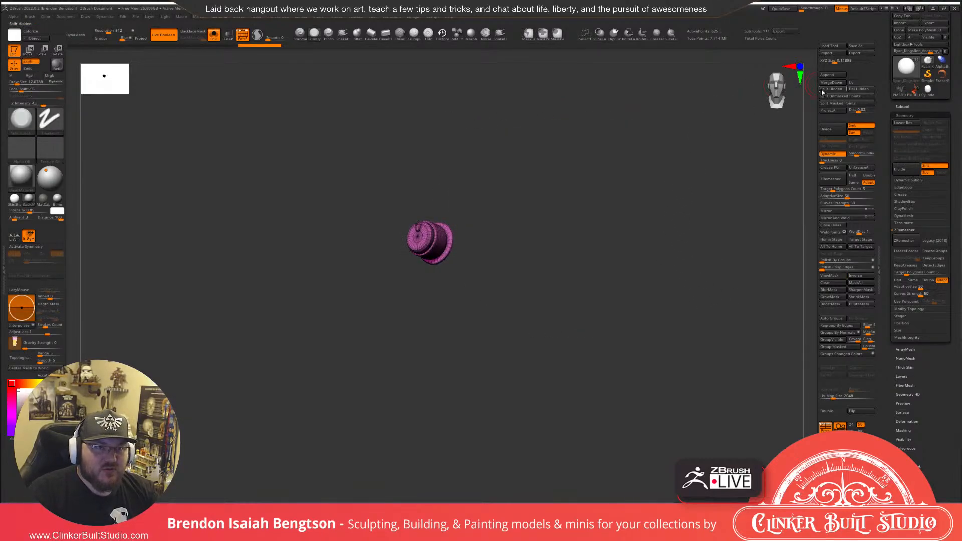
{"action": "key", "text": "alt+s"}
Hide the separated cable subtool and make the two forehead studs the active subtool.
{"action": "left_click", "coordinate": [598, 158], "text": "alt"}
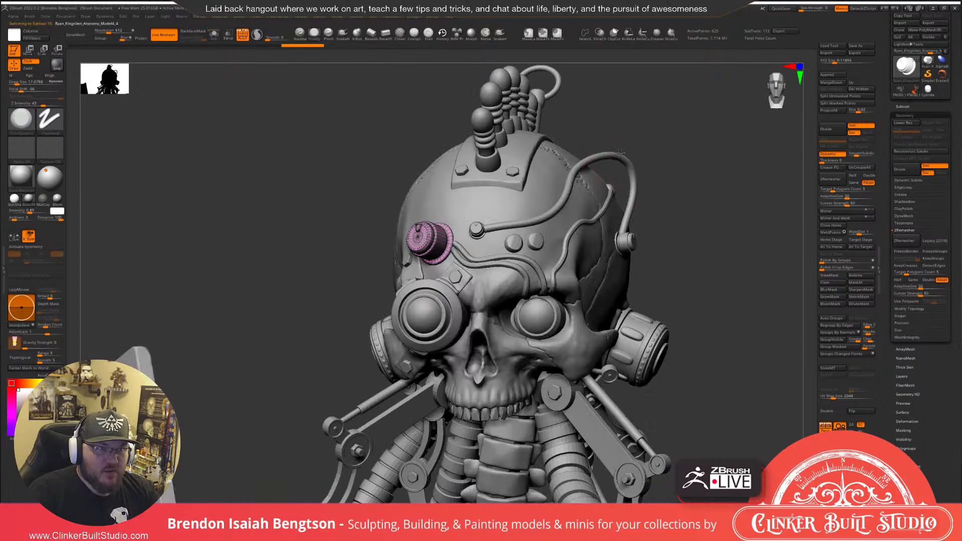
{"action": "left_click", "coordinate": [905, 106]}
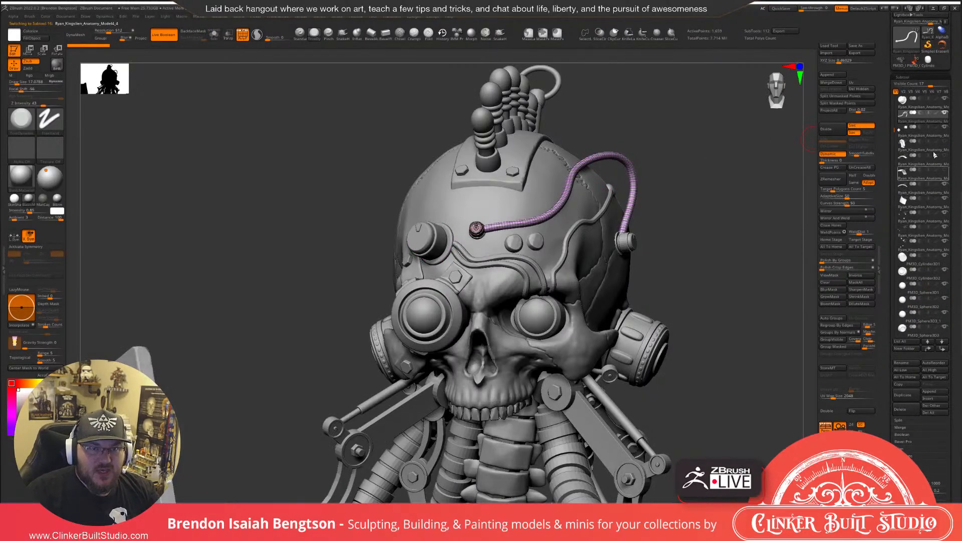
{"action": "left_click", "coordinate": [523, 240], "text": "alt"}
{"action": "left_click_drag", "start_coordinate": [732, 202], "coordinate": [729, 218], "text": "alt"}
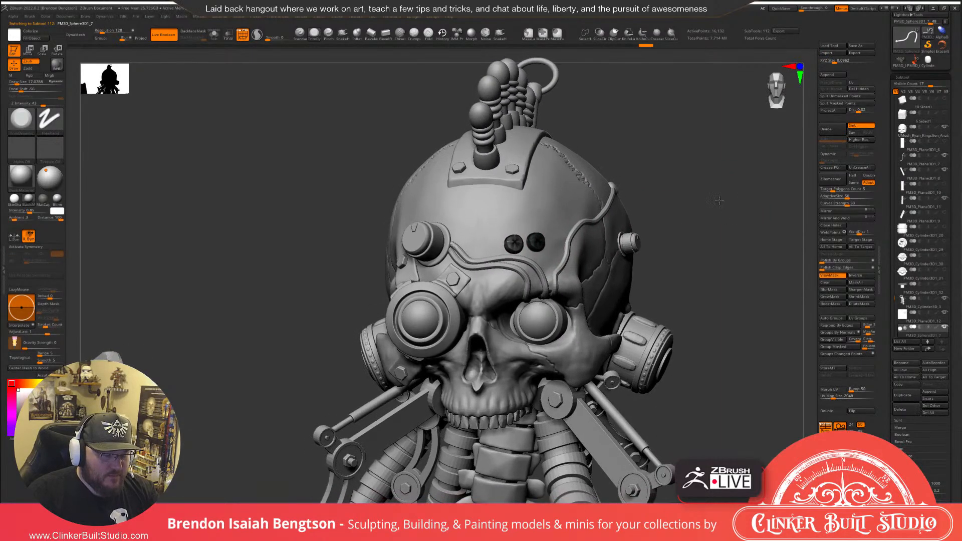
Turn off the wireframe display and duplicate a forehead stud above the existing pair.
{"action": "key", "text": "w"}
{"action": "right_click_drag", "start_coordinate": [535, 271], "coordinate": [525, 269], "text": "ctrl"}
{"action": "key", "text": "shift+f"}
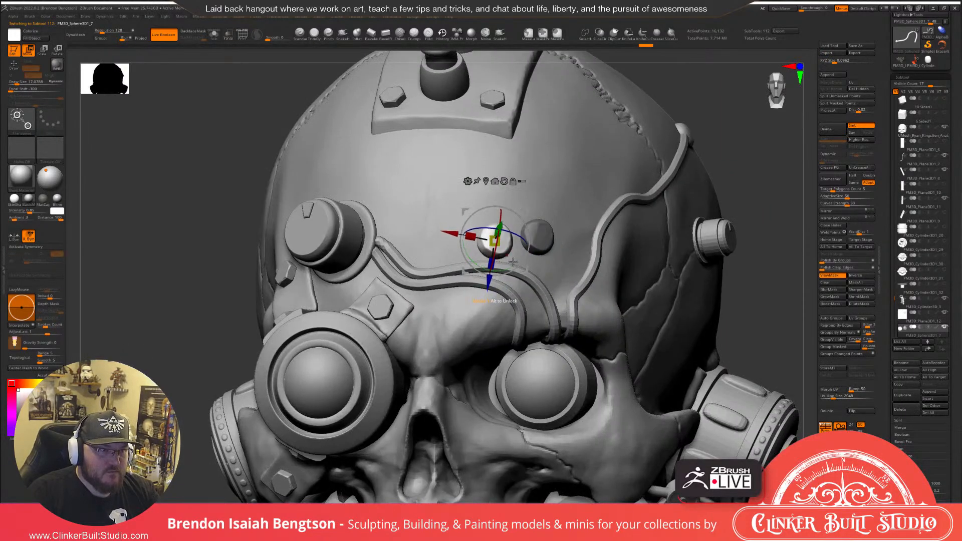
{"action": "mouse_move", "coordinate": [517, 262]}
{"action": "left_mouse_down", "text": "alt"}
{"action": "mouse_move", "coordinate": [477, 271]}
{"action": "mouse_move", "coordinate": [500, 253]}
{"action": "left_mouse_up", "text": "alt"}
{"action": "left_click_drag", "start_coordinate": [750, 123], "coordinate": [738, 140]}
{"action": "mouse_move", "coordinate": [520, 208]}
{"action": "left_mouse_down", "text": "ctrl"}
{"action": "mouse_move", "coordinate": [536, 165]}
{"action": "mouse_move", "coordinate": [536, 192]}
{"action": "left_mouse_up", "text": "ctrl"}
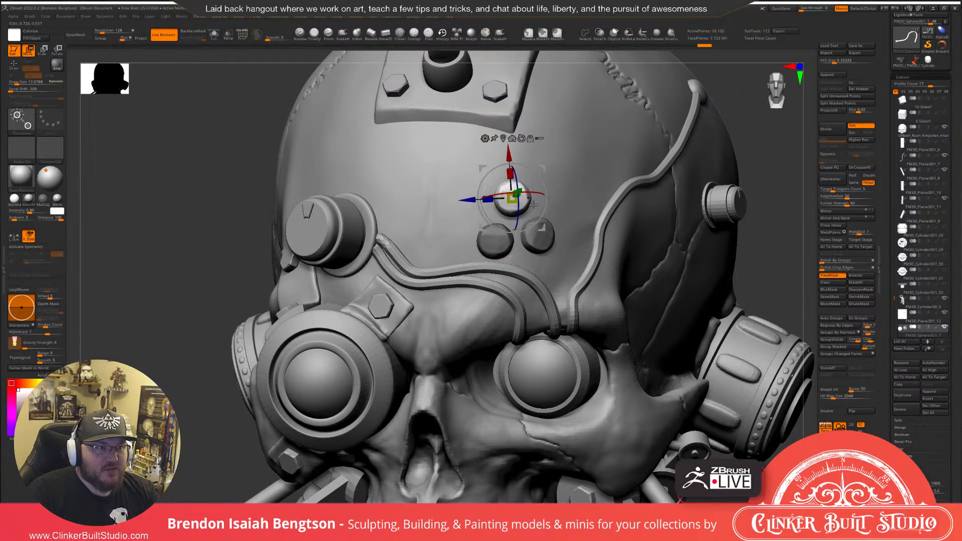
Fine-tune the upper stud's placement on the forehead so it forms a triangle with the other two.
{"action": "left_click_drag", "start_coordinate": [727, 135], "coordinate": [800, 137]}
{"action": "left_click_drag", "start_coordinate": [568, 200], "coordinate": [563, 200]}
{"action": "mouse_move", "coordinate": [689, 175]}
{"action": "left_mouse_down"}
{"action": "mouse_move", "coordinate": [543, 172]}
{"action": "mouse_move", "coordinate": [515, 157]}
{"action": "left_mouse_up"}
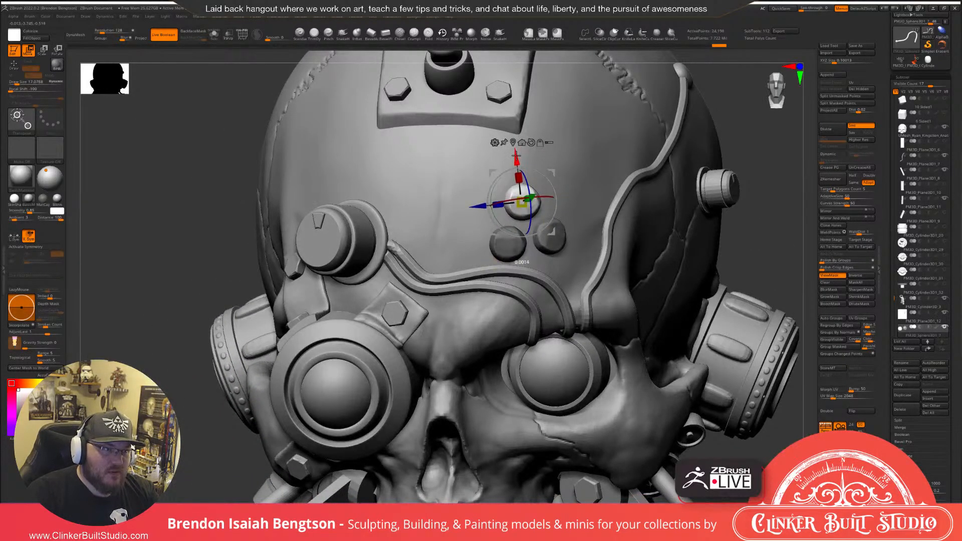
{"action": "left_click_drag", "start_coordinate": [759, 237], "coordinate": [760, 232]}
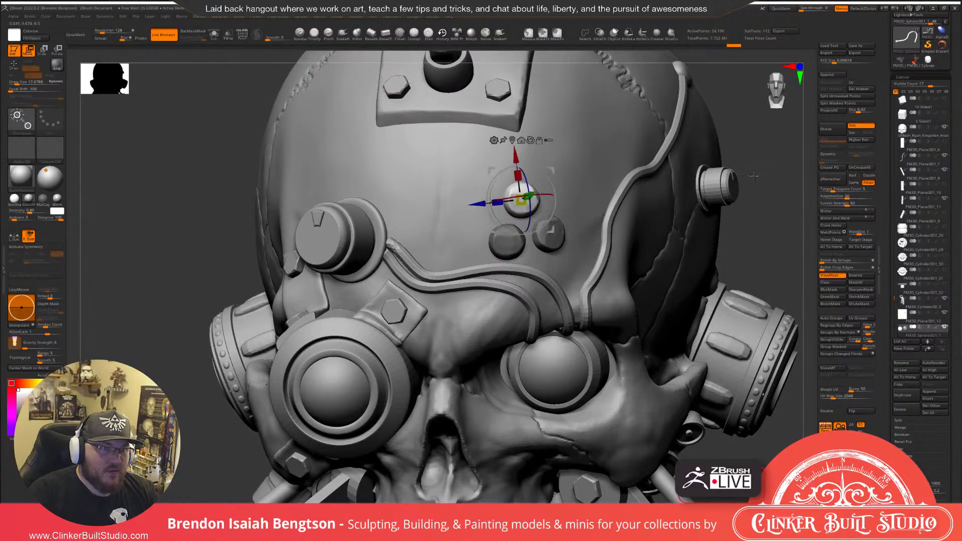
{"action": "left_click_drag", "start_coordinate": [753, 176], "coordinate": [717, 172], "text": "alt"}
{"action": "left_click_drag", "start_coordinate": [770, 222], "coordinate": [749, 297]}
{"action": "left_click_drag", "start_coordinate": [658, 213], "coordinate": [560, 257]}
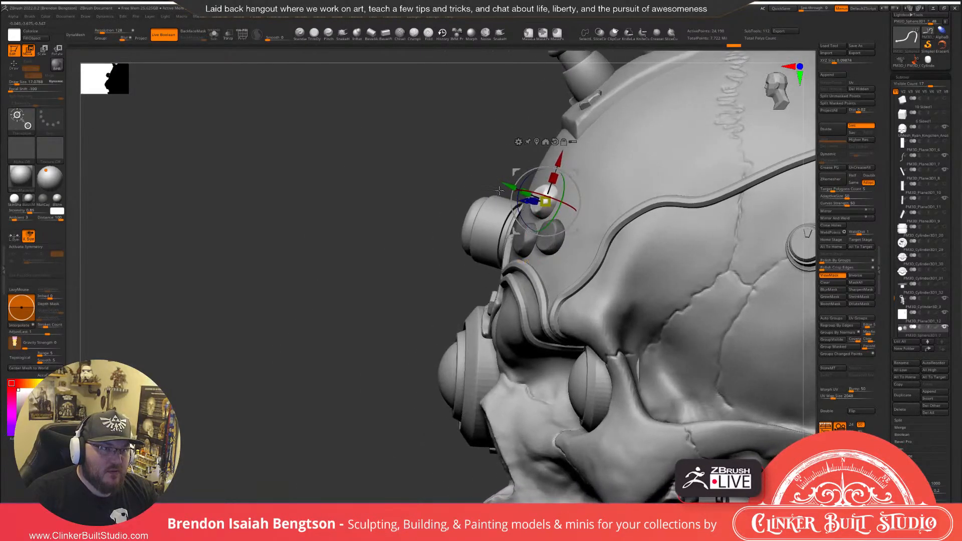
Mask the upper stud, scale the two lower studs down and shift them lower, then clear the mask.
{"action": "left_click_drag", "start_coordinate": [423, 164], "coordinate": [563, 205]}
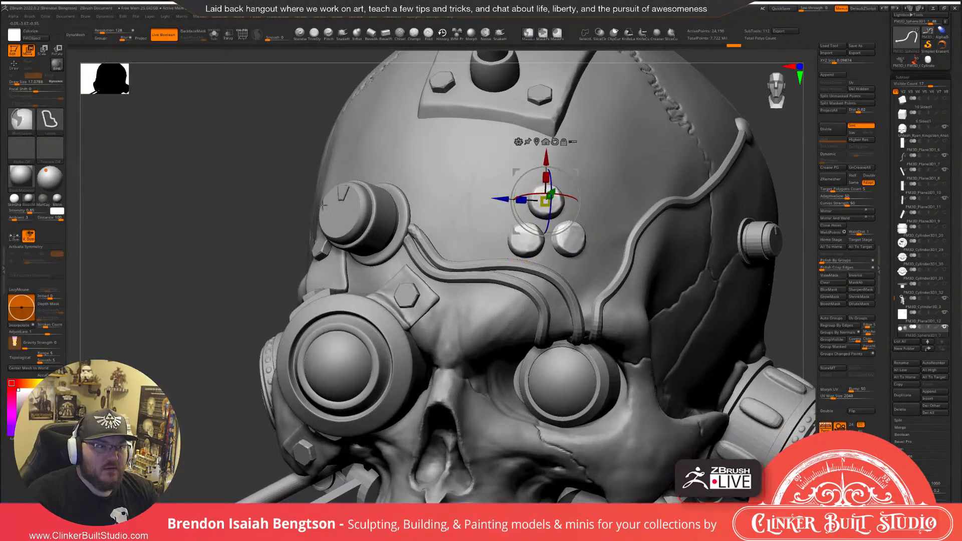
{"action": "key", "text": "ctrl+h"}
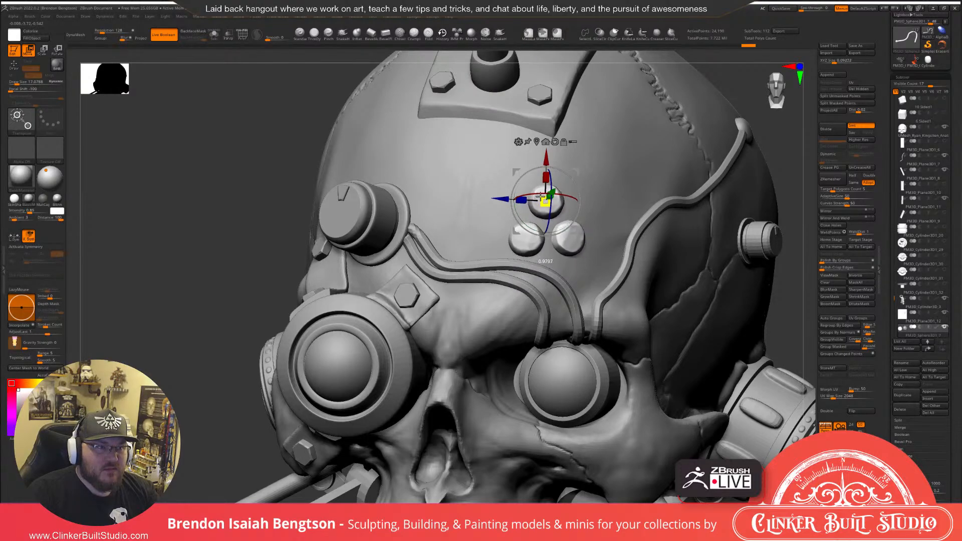
{"action": "left_click_drag", "start_coordinate": [545, 201], "coordinate": [546, 199]}
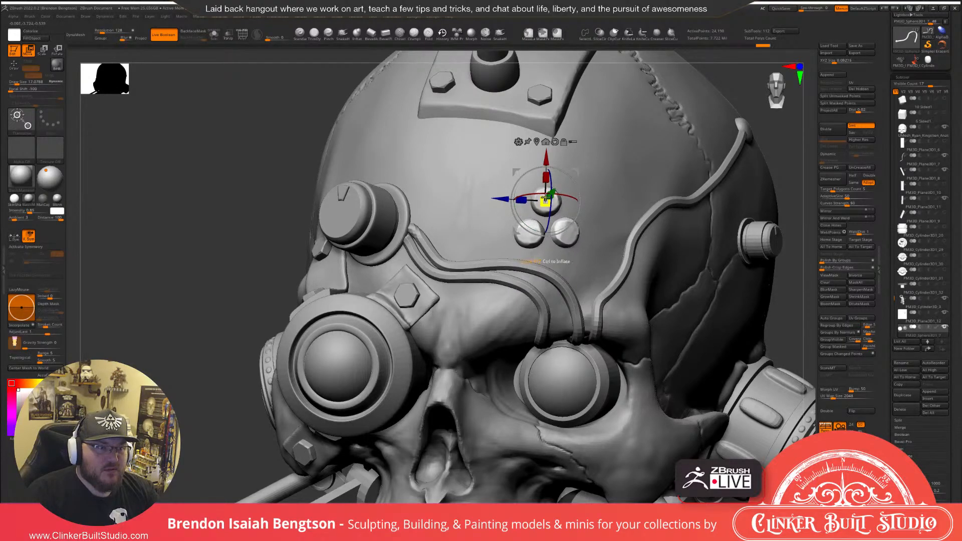
{"action": "left_click_drag", "start_coordinate": [577, 170], "coordinate": [579, 175]}
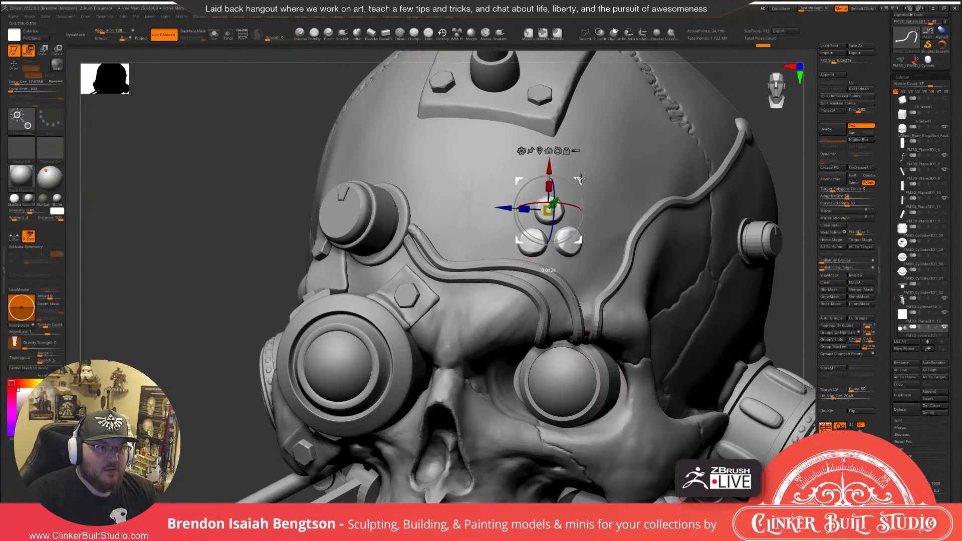
{"action": "key", "text": "q"}
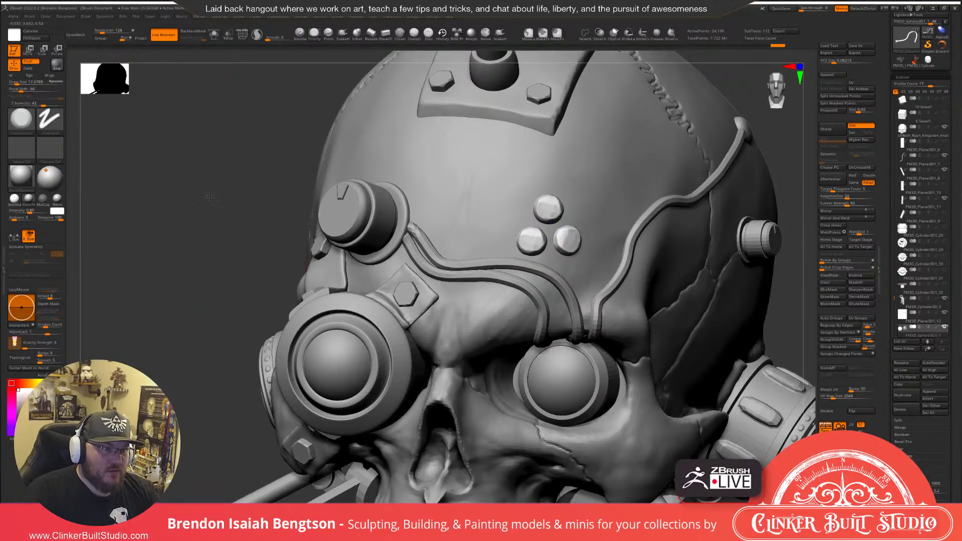
{"action": "key", "text": "f"}
{"action": "right_click_drag", "start_coordinate": [712, 223], "coordinate": [629, 247]}
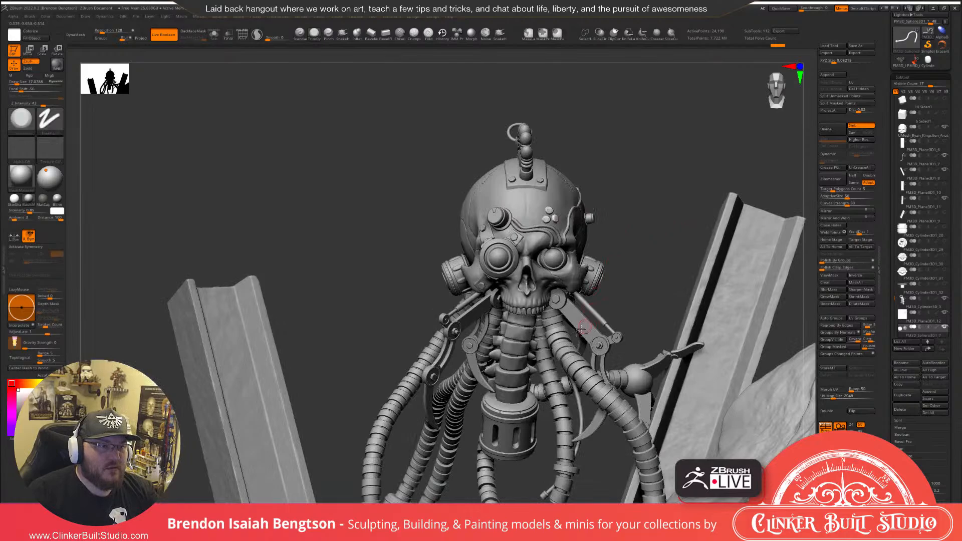
{"action": "right_click_drag", "start_coordinate": [568, 370], "coordinate": [530, 301], "text": "alt"}
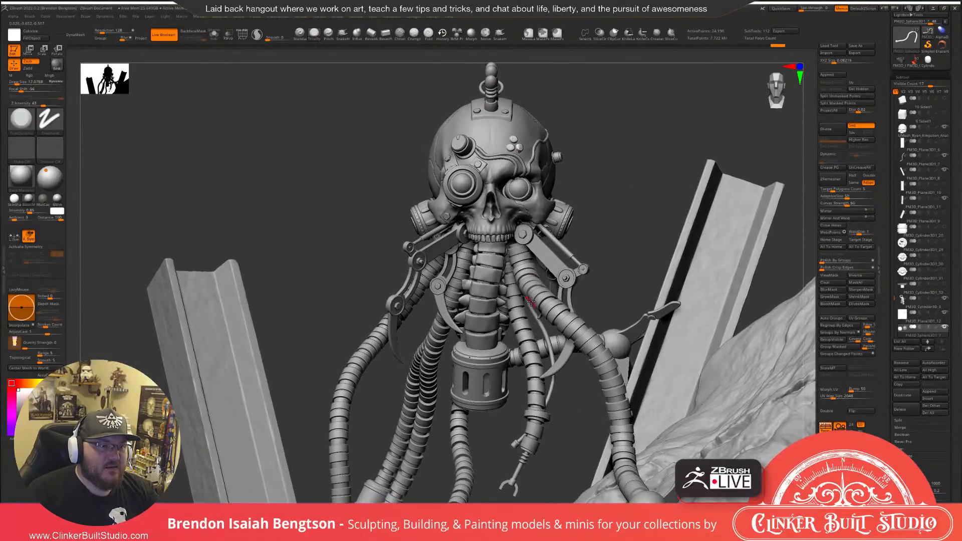
{"action": "right_click_drag", "start_coordinate": [631, 199], "coordinate": [619, 217]}
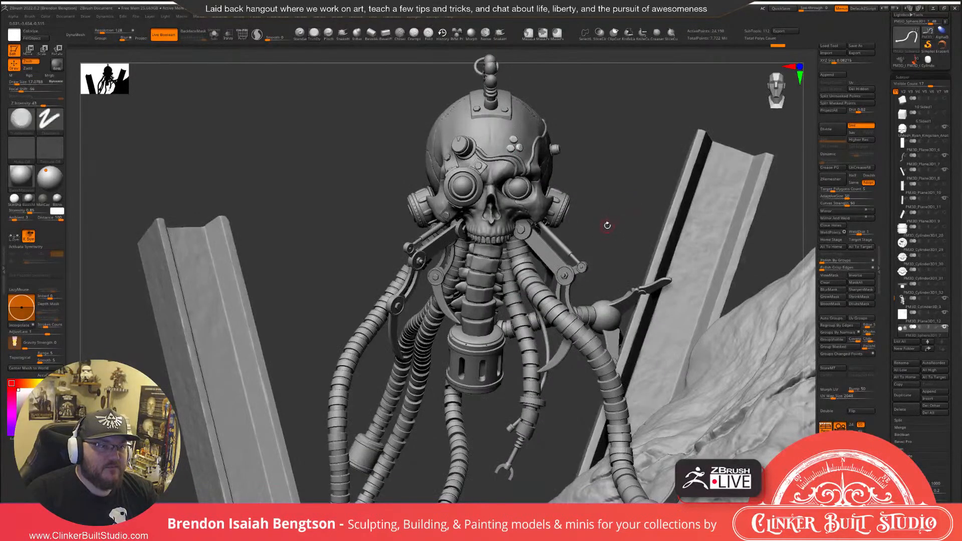
{"action": "right_click_drag", "start_coordinate": [521, 245], "coordinate": [586, 222]}
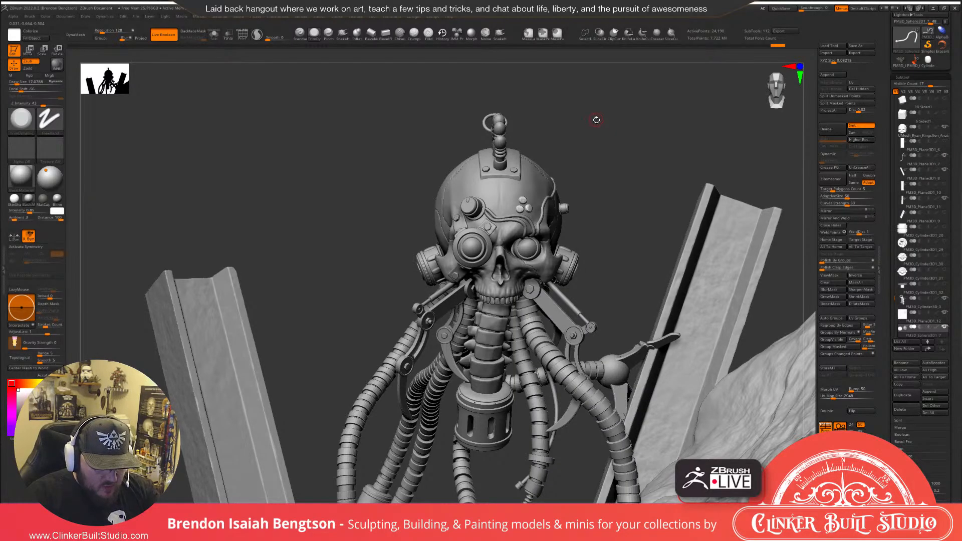
Load the IMM MachineParts brush and look through its insert meshes for a suitable part.
{"action": "key", "text": "b"}
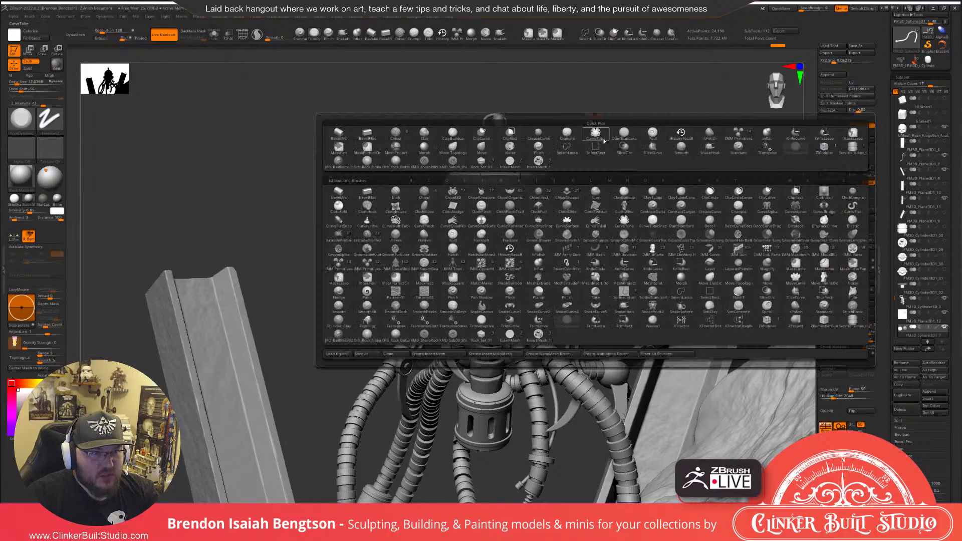
{"action": "key", "text": "i"}
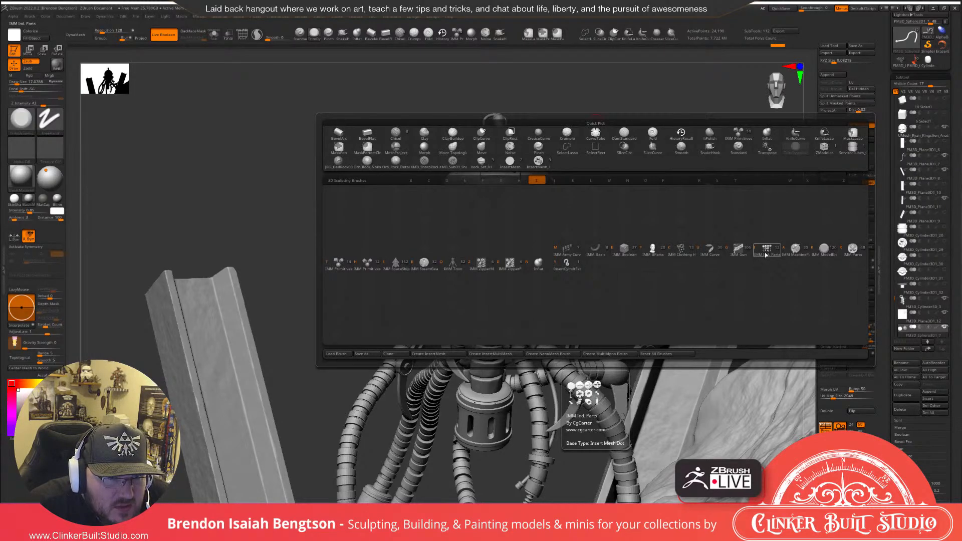
{"action": "left_click", "coordinate": [795, 252]}
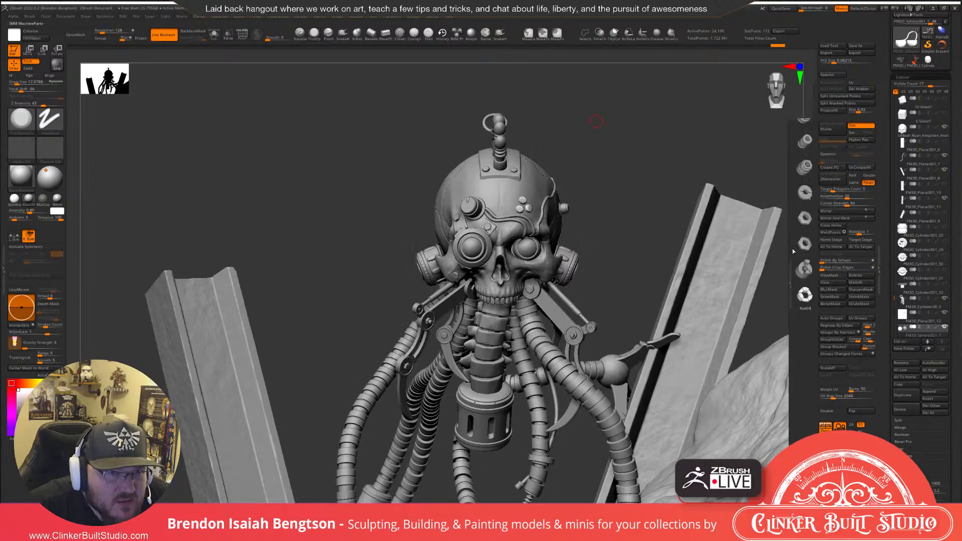
{"action": "left_click_drag", "start_coordinate": [805, 172], "coordinate": [772, 425]}
{"action": "left_click_drag", "start_coordinate": [805, 157], "coordinate": [789, 327]}
{"action": "left_click_drag", "start_coordinate": [805, 103], "coordinate": [792, 362]}
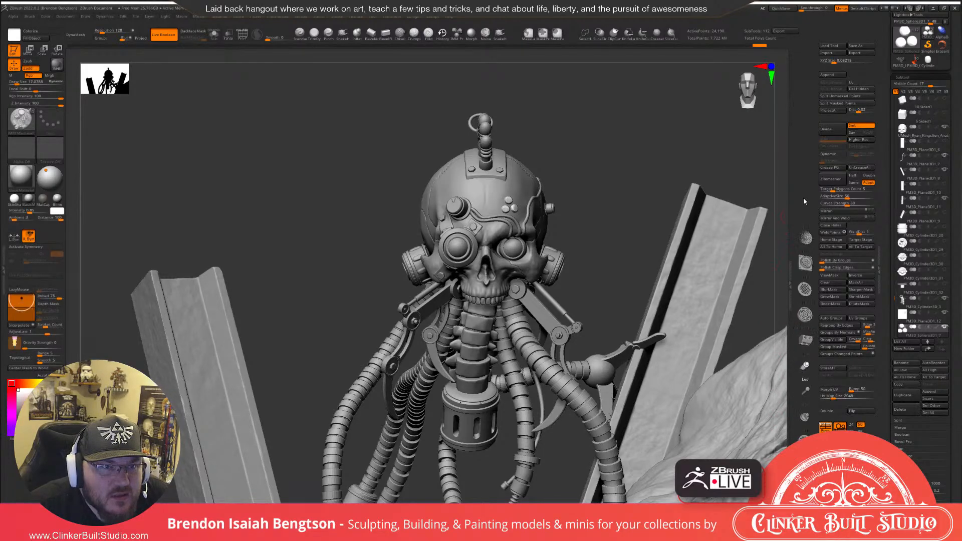
{"action": "left_click_drag", "start_coordinate": [805, 234], "coordinate": [806, 122]}
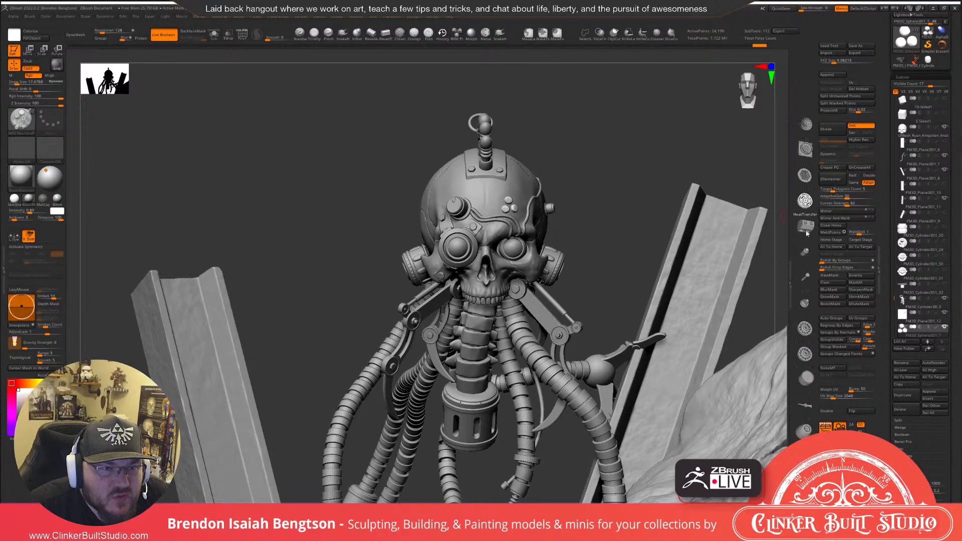
{"action": "left_click_drag", "start_coordinate": [805, 259], "coordinate": [809, 186]}
{"action": "left_click_drag", "start_coordinate": [806, 265], "coordinate": [804, 128]}
{"action": "left_click_drag", "start_coordinate": [804, 229], "coordinate": [802, 189]}
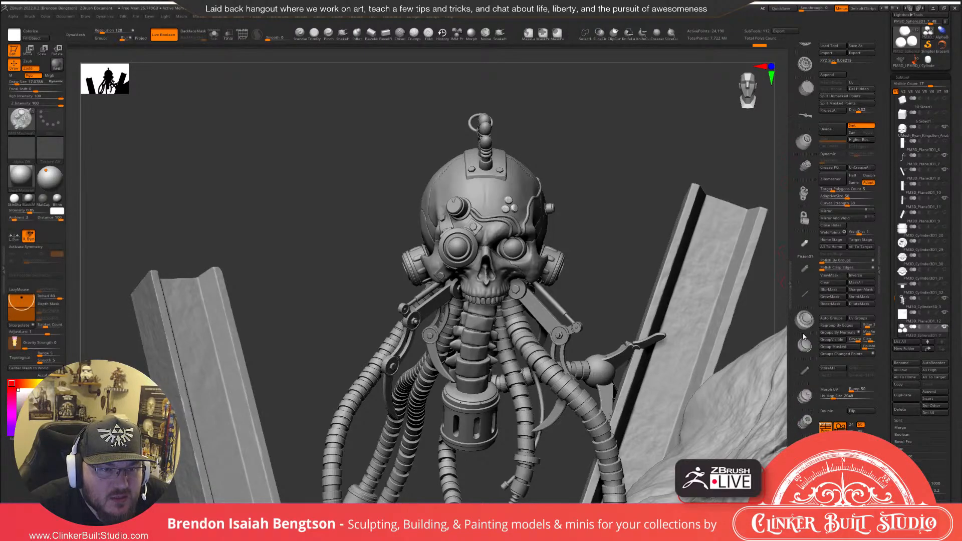
{"action": "left_click_drag", "start_coordinate": [805, 323], "coordinate": [817, 125]}
{"action": "left_click_drag", "start_coordinate": [805, 342], "coordinate": [736, 146]}
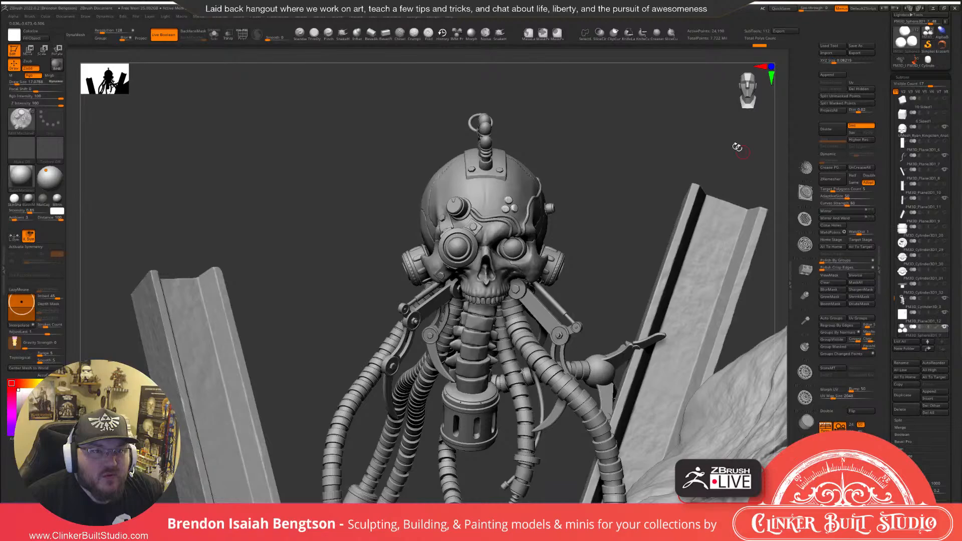
{"action": "left_click_drag", "start_coordinate": [737, 147], "coordinate": [626, 166]}
{"action": "left_click_drag", "start_coordinate": [571, 207], "coordinate": [623, 197]}
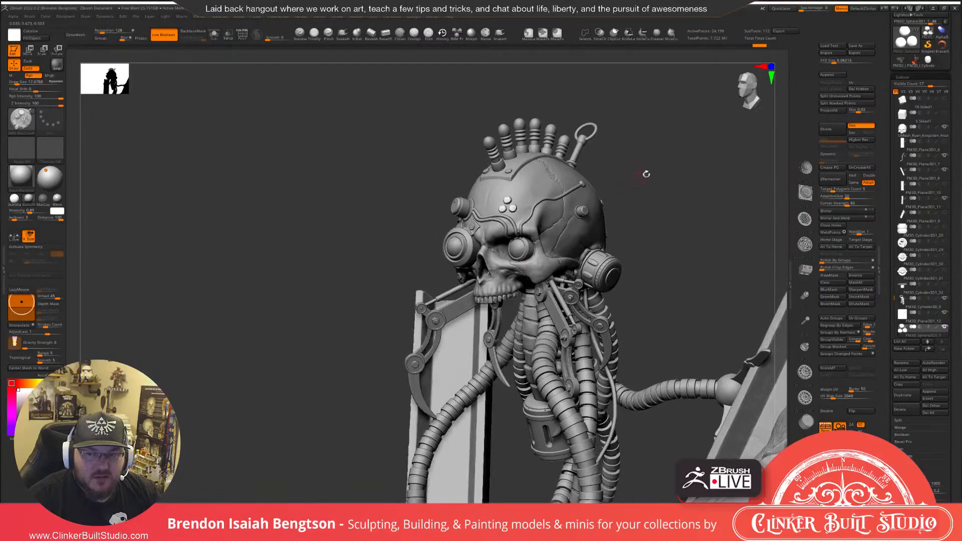
{"action": "left_click_drag", "start_coordinate": [663, 170], "coordinate": [714, 90]}
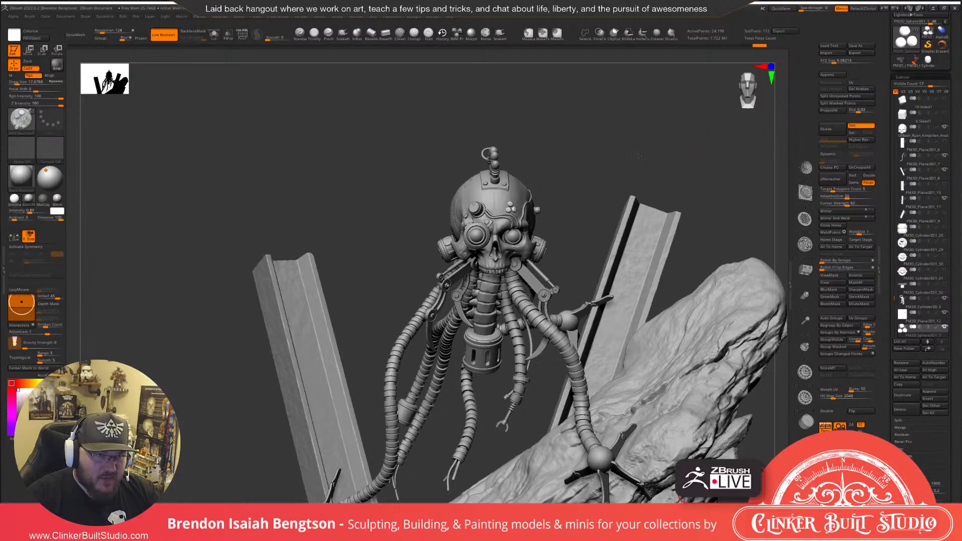
{"action": "left_click_drag", "start_coordinate": [639, 156], "coordinate": [652, 180]}
Load the IMM SpaceShip brush and examine its full set of insert meshes for a suitable detail part.
{"action": "key", "text": "b"}
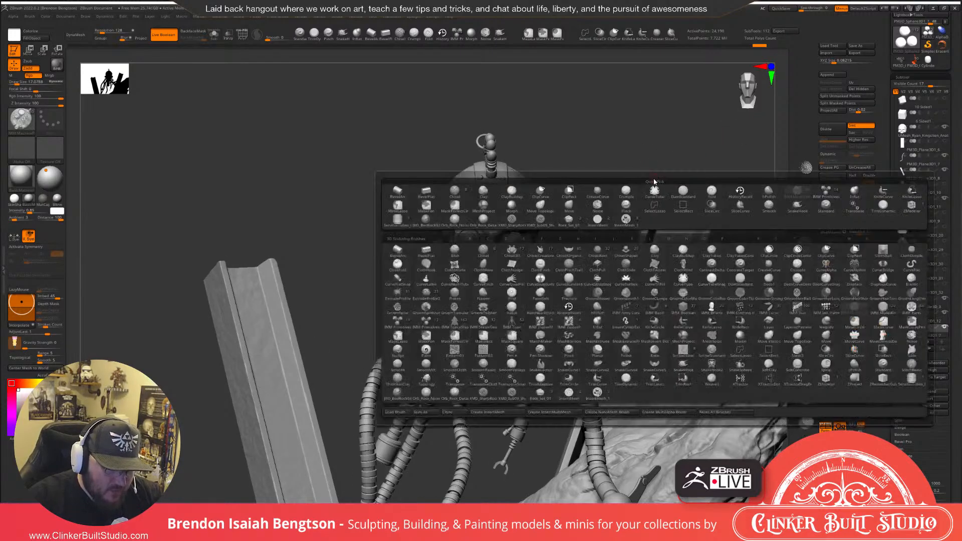
{"action": "key", "text": "i"}
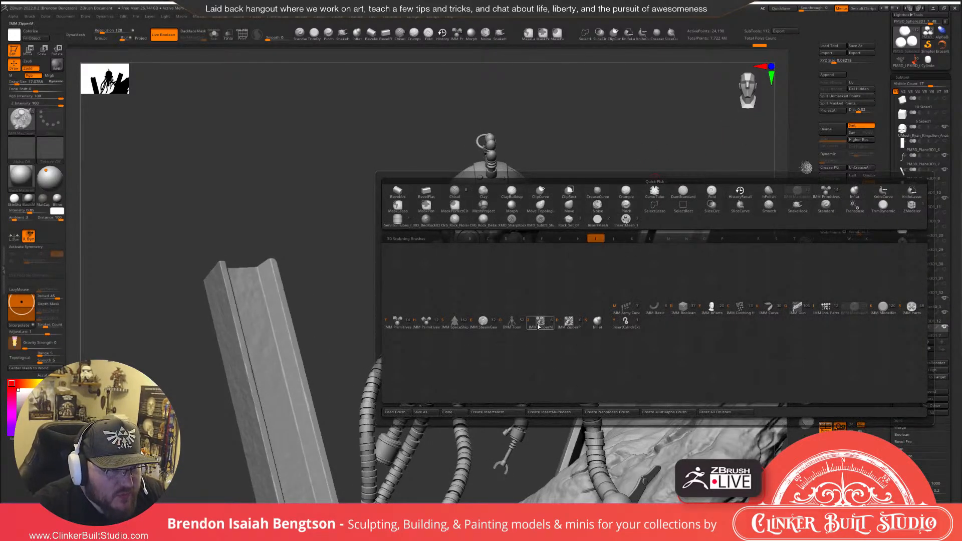
{"action": "left_click", "coordinate": [454, 321]}
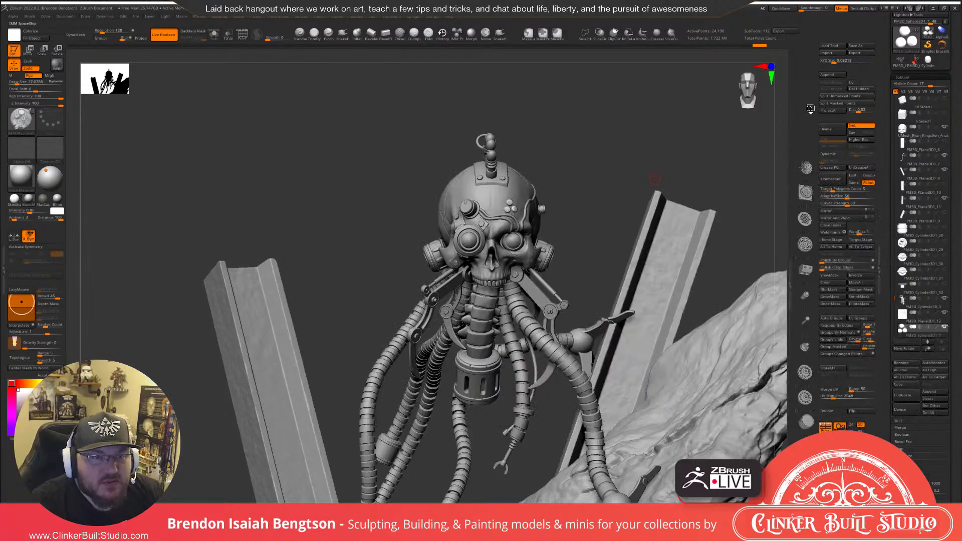
{"action": "left_click", "coordinate": [804, 121]}
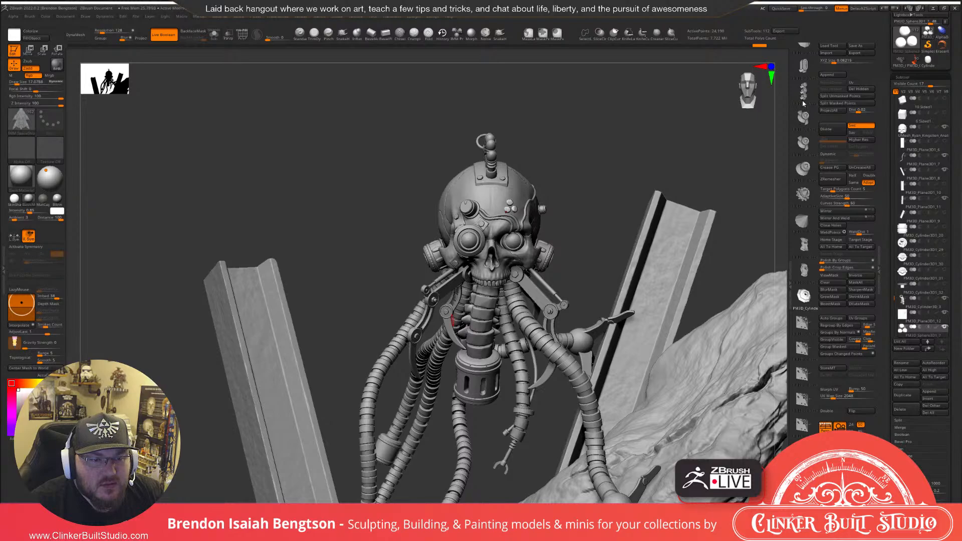
{"action": "left_click_drag", "start_coordinate": [804, 96], "coordinate": [781, 421]}
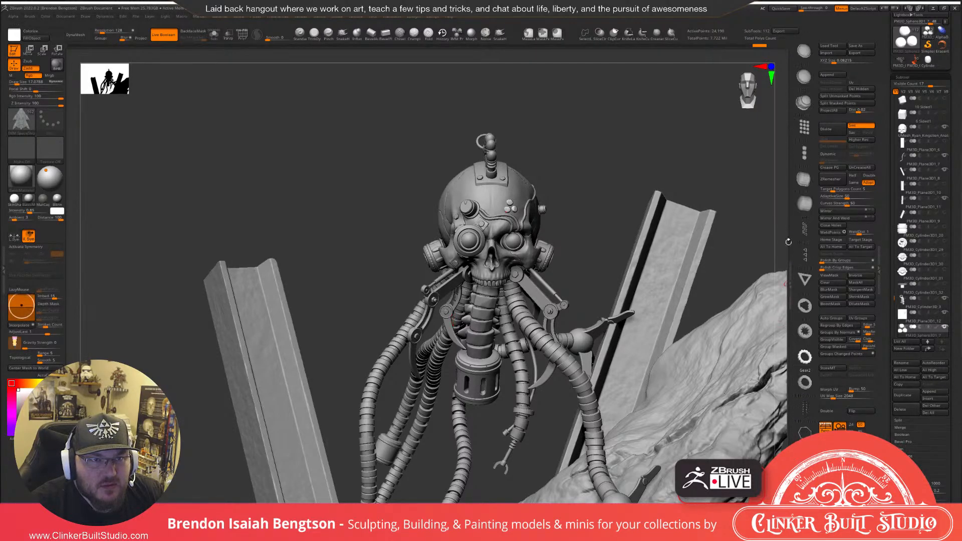
{"action": "mouse_move", "coordinate": [803, 110]}
{"action": "left_mouse_down"}
{"action": "mouse_move", "coordinate": [795, 171]}
{"action": "mouse_move", "coordinate": [802, 102]}
{"action": "left_mouse_up"}
{"action": "left_click_drag", "start_coordinate": [802, 134], "coordinate": [802, 64]}
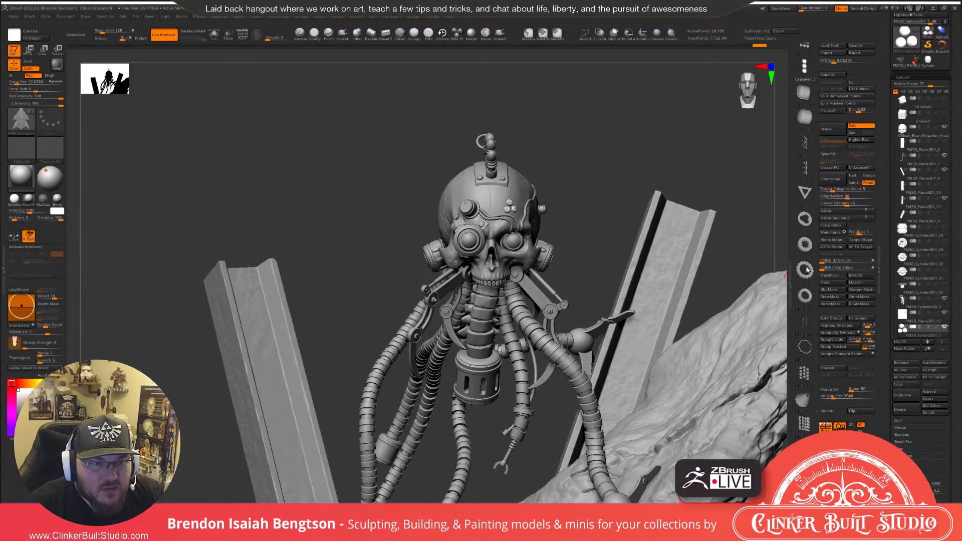
{"action": "mouse_move", "coordinate": [806, 166]}
{"action": "left_mouse_down"}
{"action": "mouse_move", "coordinate": [800, 344]}
{"action": "mouse_move", "coordinate": [804, 168]}
{"action": "left_mouse_up"}
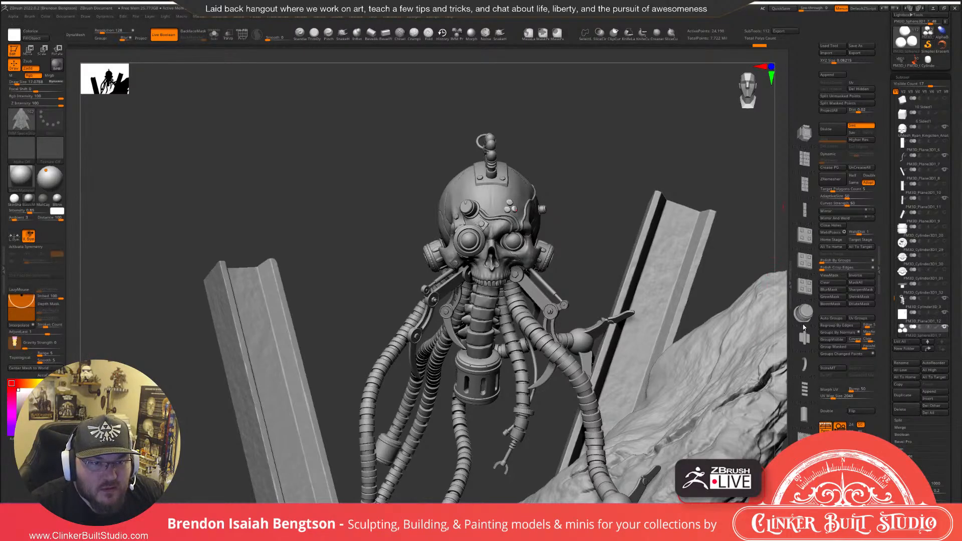
{"action": "left_click_drag", "start_coordinate": [804, 325], "coordinate": [805, 233]}
{"action": "key", "text": "m"}
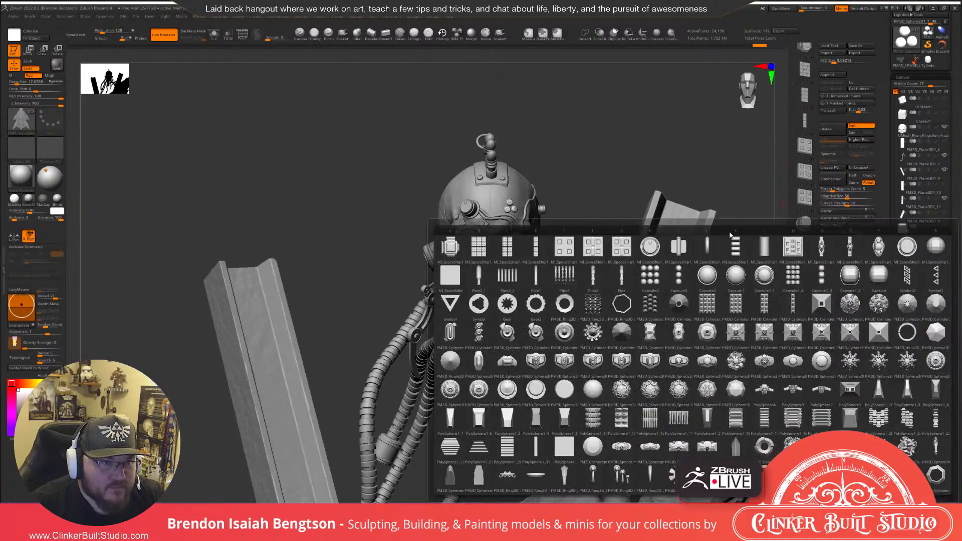
{"action": "key", "text": "m"}
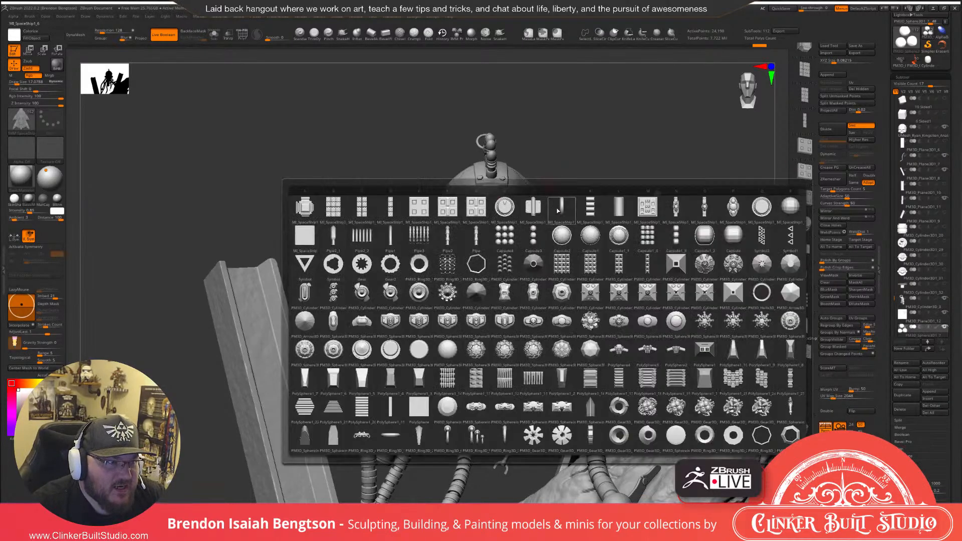
{"action": "mouse_move", "coordinate": [559, 214]}
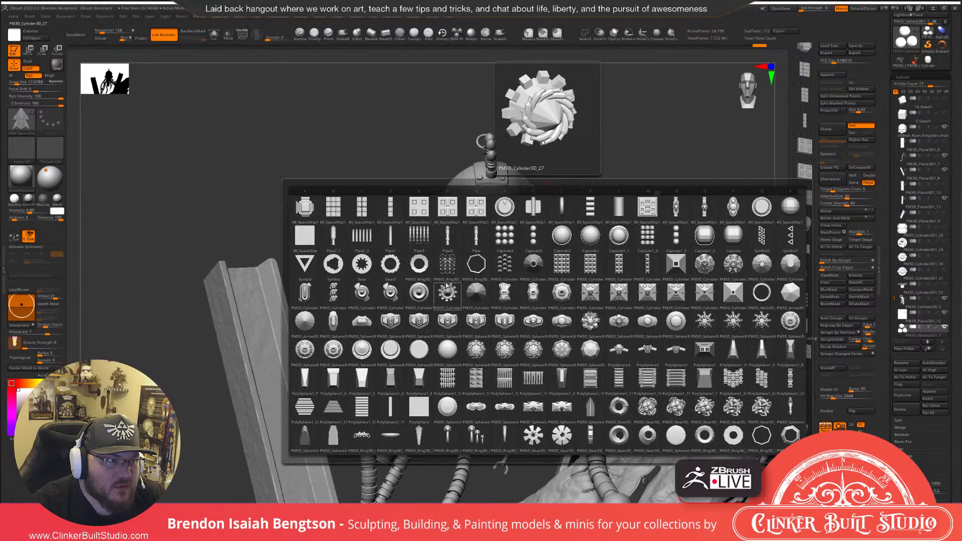
{"action": "left_click", "coordinate": [447, 290]}
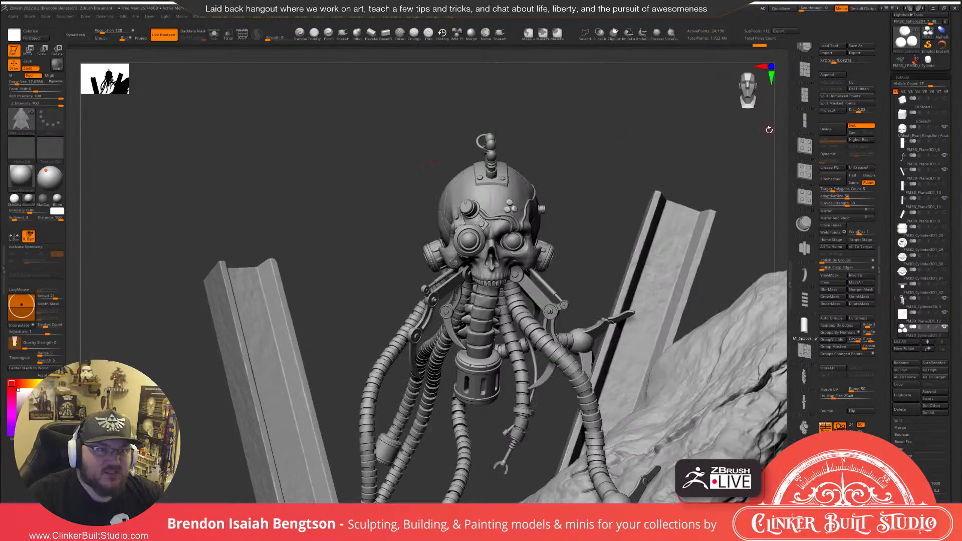
Append a Cylinder3D as a new subtool and make it the active one.
{"action": "left_click", "coordinate": [837, 75]}
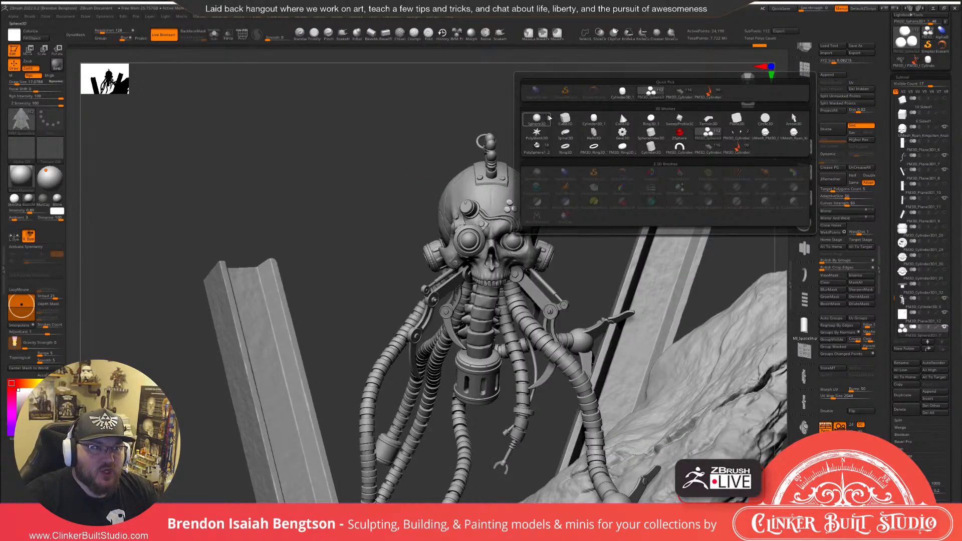
{"action": "left_click", "coordinate": [594, 124]}
{"action": "right_click_drag", "start_coordinate": [589, 181], "coordinate": [571, 97], "text": "ctrl"}
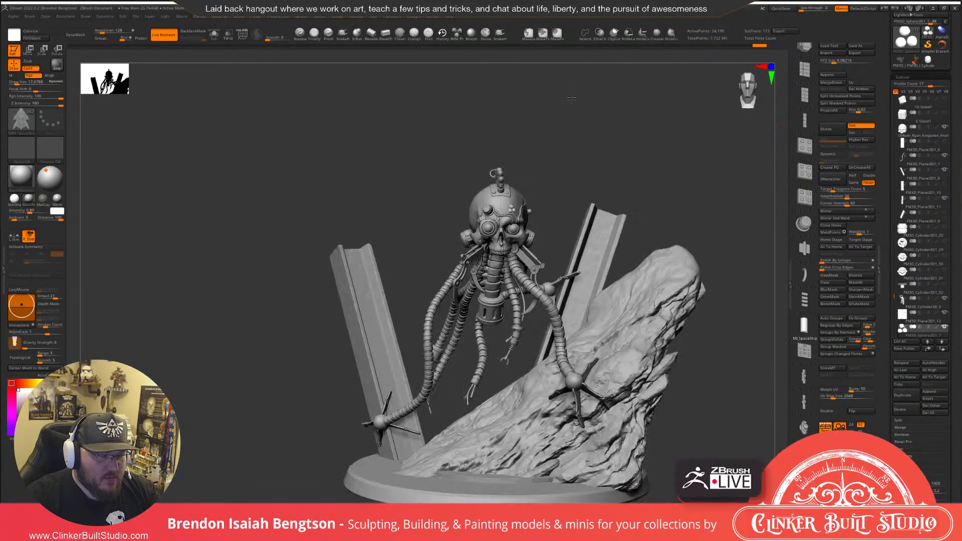
{"action": "key", "text": "alt+s"}
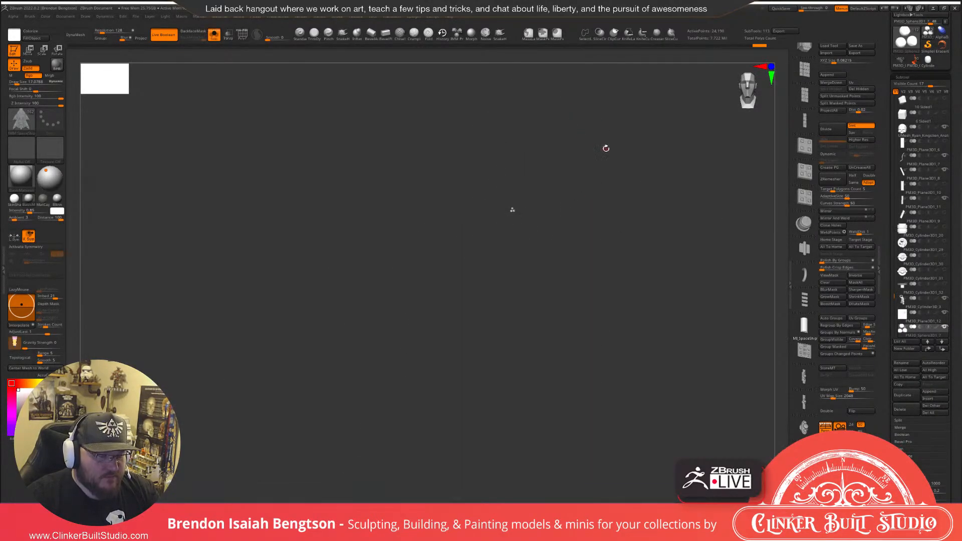
{"action": "key", "text": "alt+s"}
{"action": "left_click", "coordinate": [492, 439], "text": "alt"}
Move the appended cylinder straight up until it sits clear above the creature's head.
{"action": "mouse_move", "coordinate": [662, 286]}
{"action": "left_mouse_down"}
{"action": "mouse_move", "coordinate": [701, 286]}
{"action": "mouse_move", "coordinate": [681, 271]}
{"action": "left_mouse_up"}
{"action": "key", "text": "w"}
{"action": "left_click_drag", "start_coordinate": [480, 391], "coordinate": [480, 64]}
{"action": "left_click_drag", "start_coordinate": [644, 137], "coordinate": [596, 282], "text": "alt"}
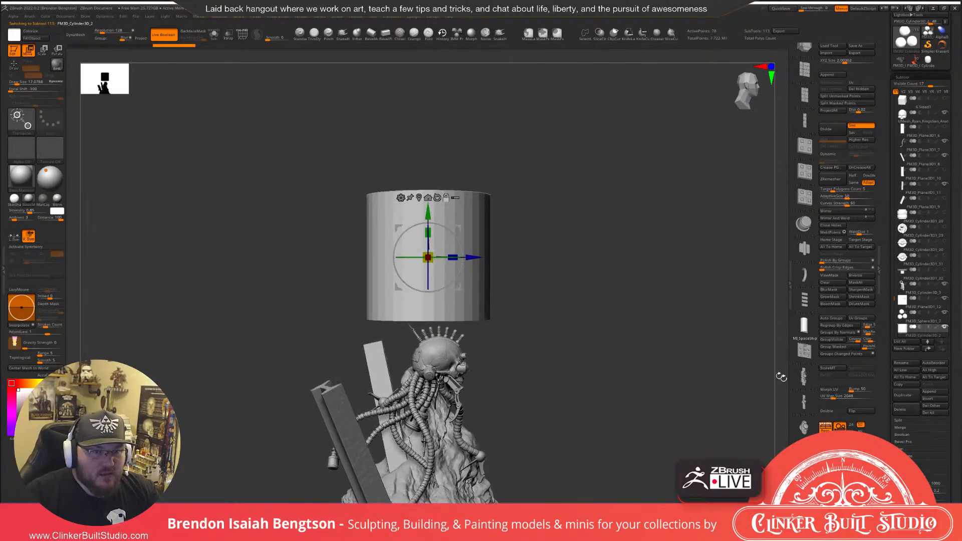
Turn off perspective, rotate the cylinder onto its side so a cap faces forward, and scale it down into a small disc.
{"action": "left_click", "coordinate": [822, 428]}
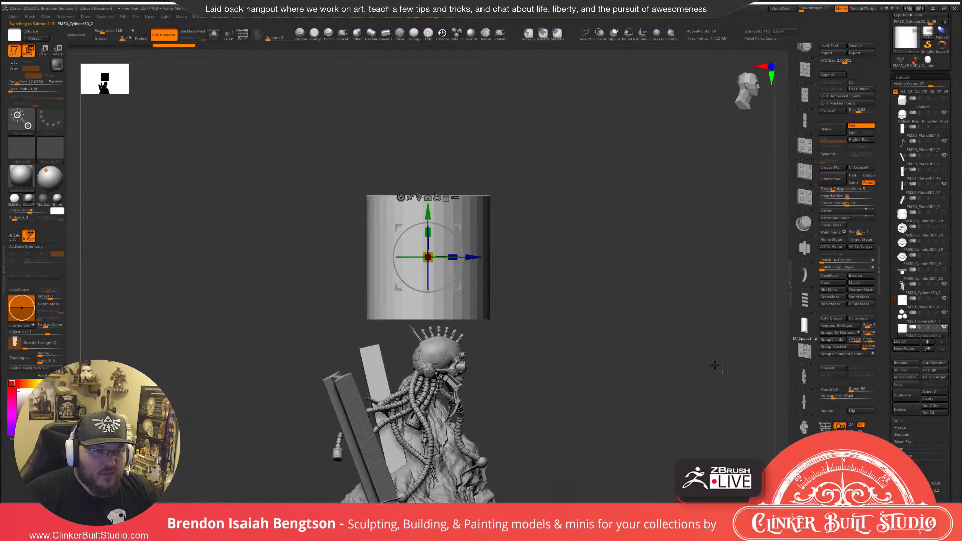
{"action": "key", "text": "q"}
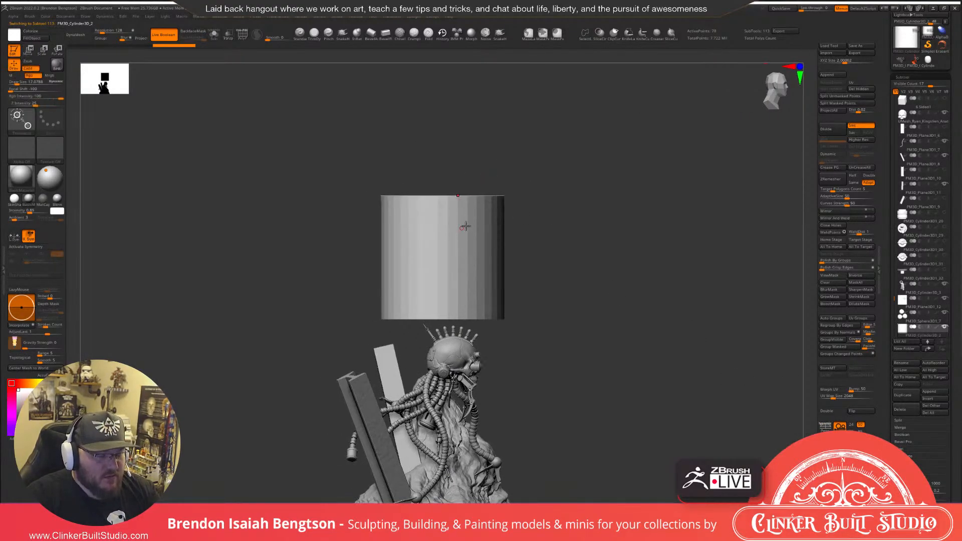
{"action": "key", "text": "w"}
{"action": "left_click_drag", "start_coordinate": [466, 232], "coordinate": [479, 294], "text": "shift"}
{"action": "right_click_drag", "start_coordinate": [632, 232], "coordinate": [645, 240], "text": "ctrl"}
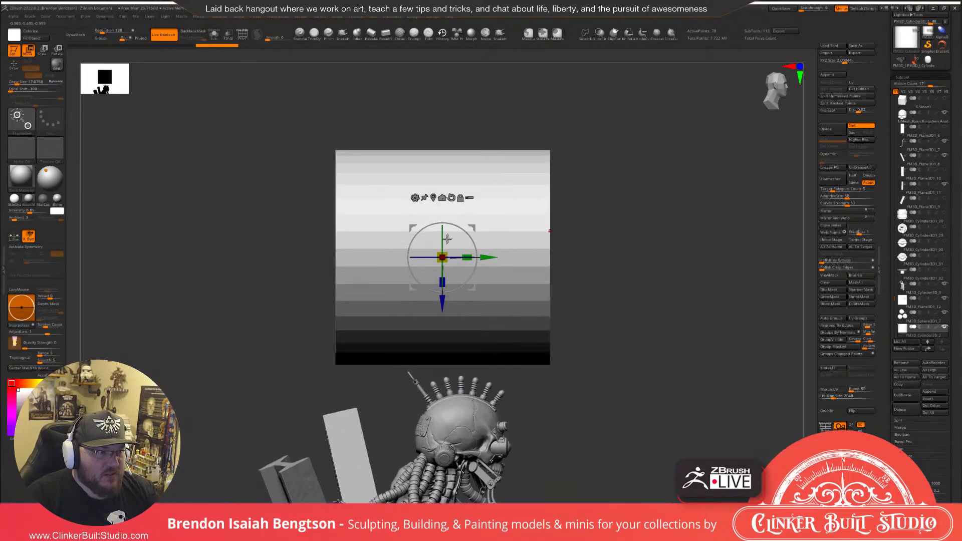
{"action": "left_click_drag", "start_coordinate": [447, 250], "coordinate": [406, 266]}
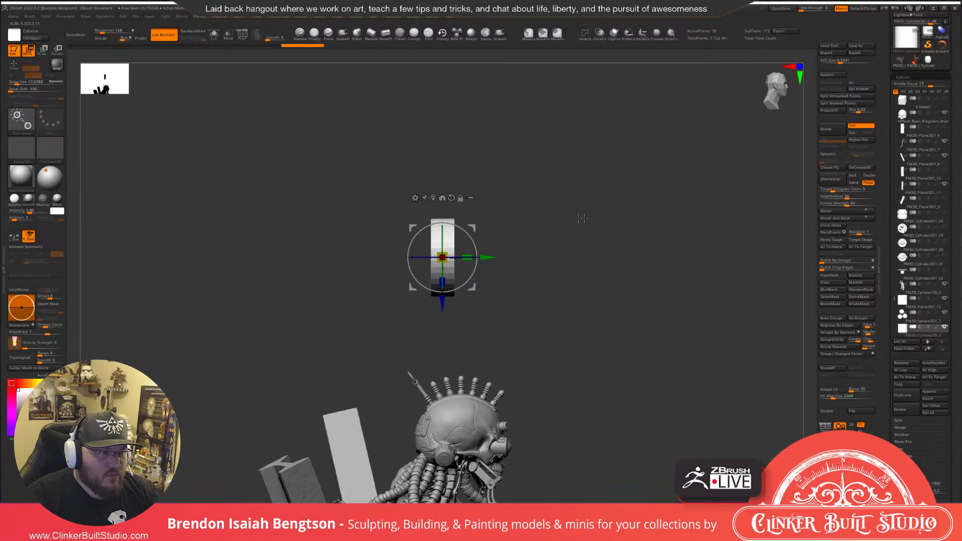
Show the disc's wireframe and reduce its thickness along its axis.
{"action": "mouse_move", "coordinate": [619, 221]}
{"action": "right_mouse_down", "text": "ctrl"}
{"action": "mouse_move", "coordinate": [629, 237]}
{"action": "mouse_move", "coordinate": [605, 196]}
{"action": "mouse_move", "coordinate": [613, 235]}
{"action": "mouse_move", "coordinate": [629, 231]}
{"action": "mouse_move", "coordinate": [621, 232]}
{"action": "right_mouse_up", "text": "ctrl"}
{"action": "key", "text": "shift+f"}
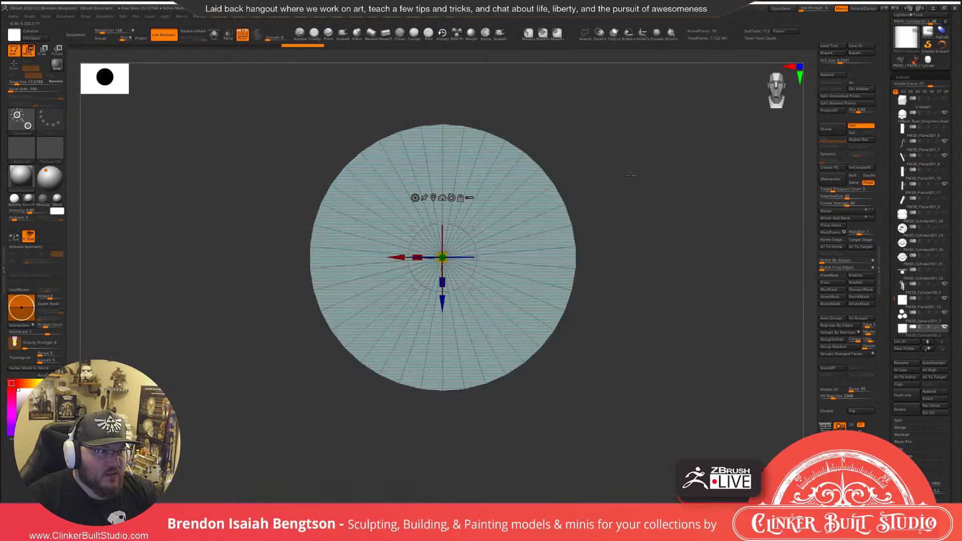
{"action": "key", "text": "f"}
{"action": "key", "text": "q"}
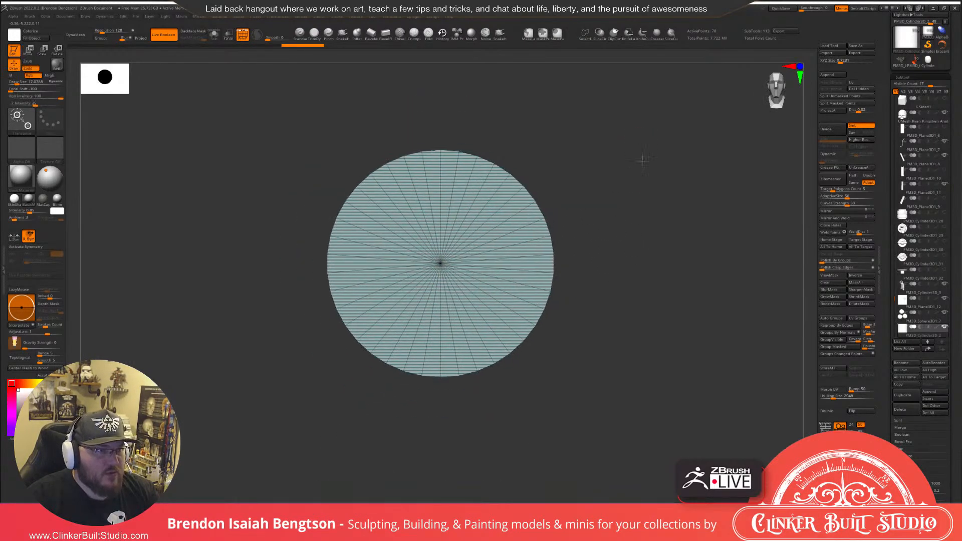
{"action": "mouse_move", "coordinate": [661, 175]}
{"action": "right_mouse_down"}
{"action": "mouse_move", "coordinate": [632, 207]}
{"action": "mouse_move", "coordinate": [604, 182]}
{"action": "mouse_move", "coordinate": [494, 224]}
{"action": "right_mouse_up"}
{"action": "key", "text": "w"}
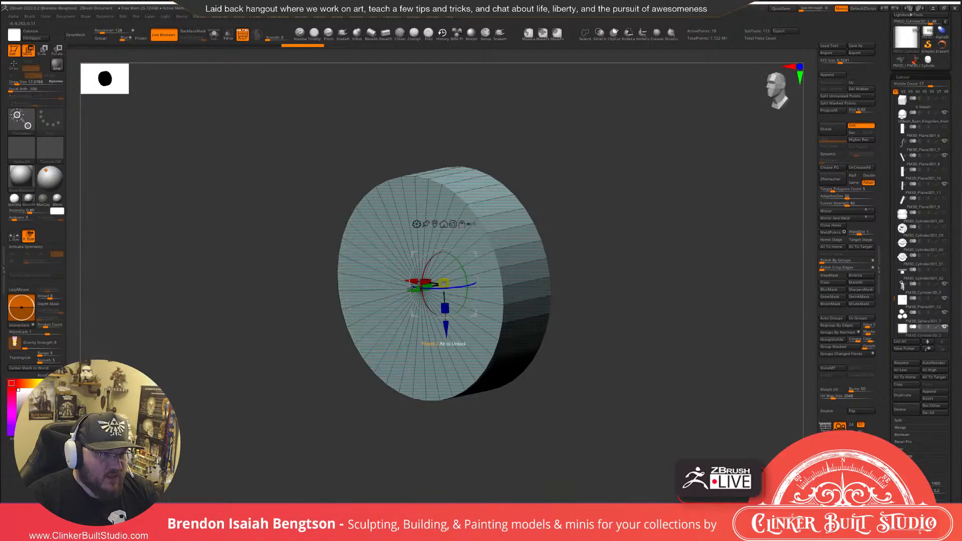
{"action": "left_click_drag", "start_coordinate": [426, 287], "coordinate": [484, 288]}
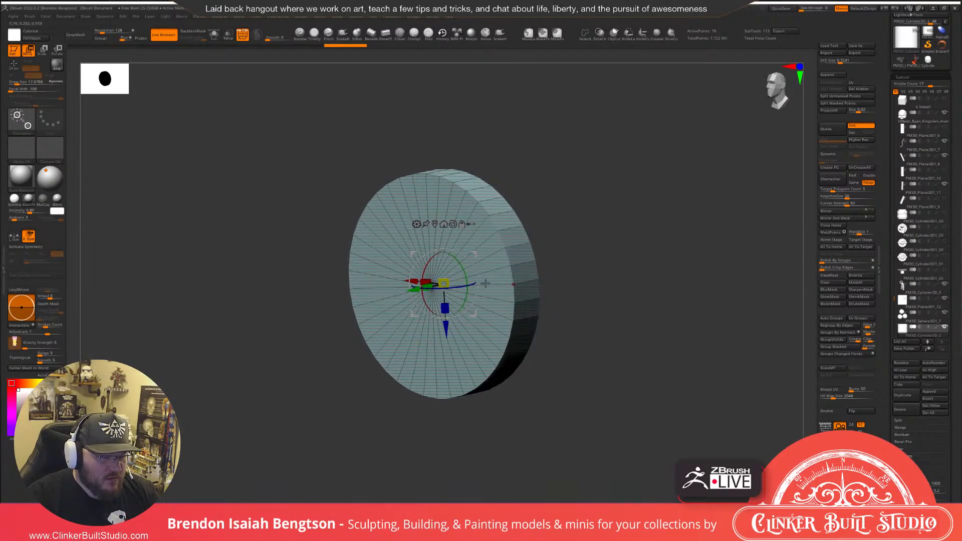
Leave the transform gizmo for draw mode and switch to the ZModeler brush for editing the disc.
{"action": "key", "text": "q"}
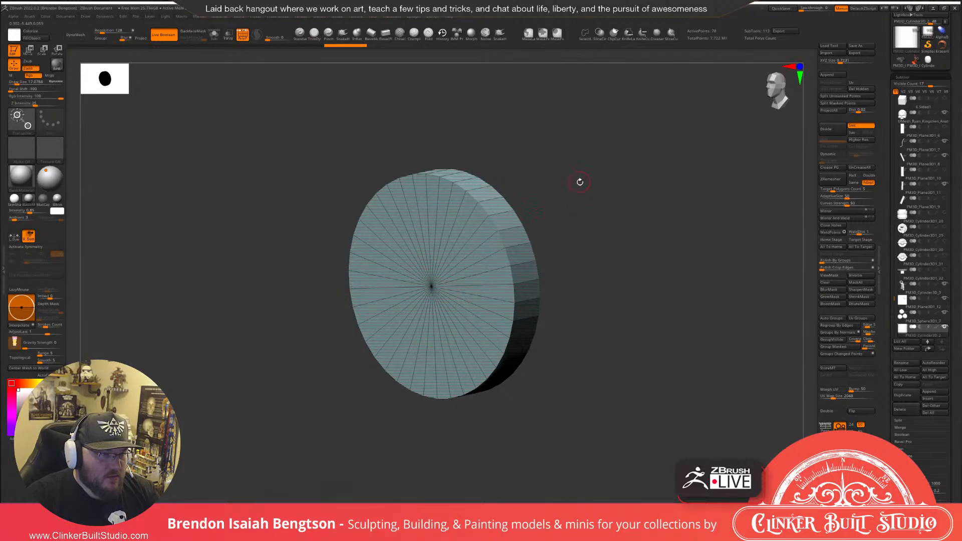
{"action": "key", "text": "b"}
{"action": "key", "text": "z"}
{"action": "key", "text": "m"}
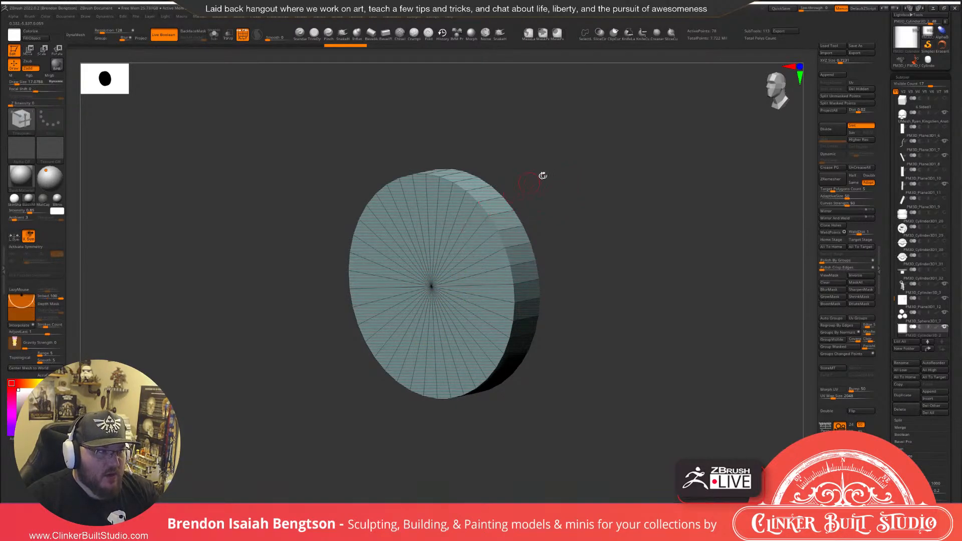
Try marking alternating pairs of side faces along the disc's rim as a temporary polygroup.
{"action": "mouse_move", "coordinate": [544, 175]}
{"action": "left_mouse_down"}
{"action": "mouse_move", "coordinate": [546, 144]}
{"action": "mouse_move", "coordinate": [539, 165]}
{"action": "mouse_move", "coordinate": [583, 174]}
{"action": "left_mouse_up"}
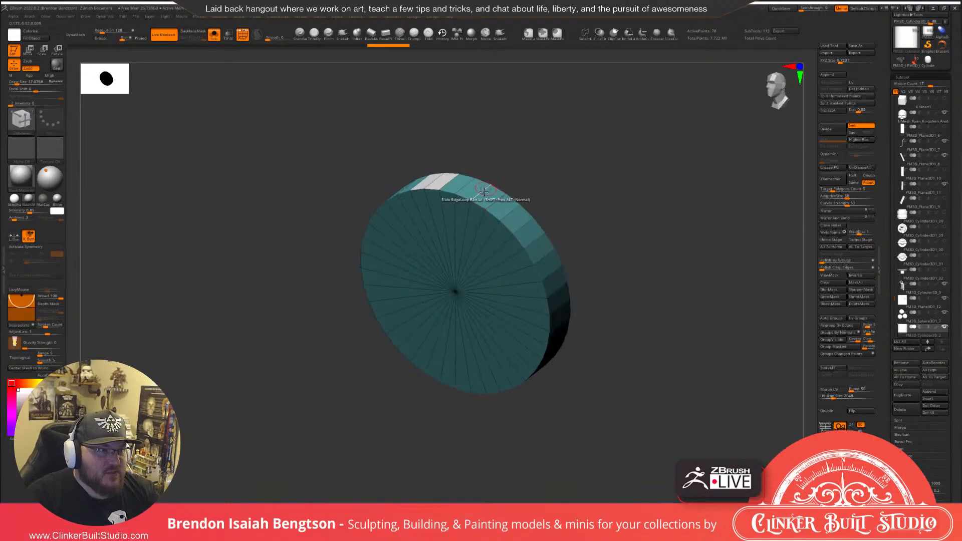
{"action": "left_click_drag", "start_coordinate": [489, 194], "coordinate": [505, 209], "text": "alt"}
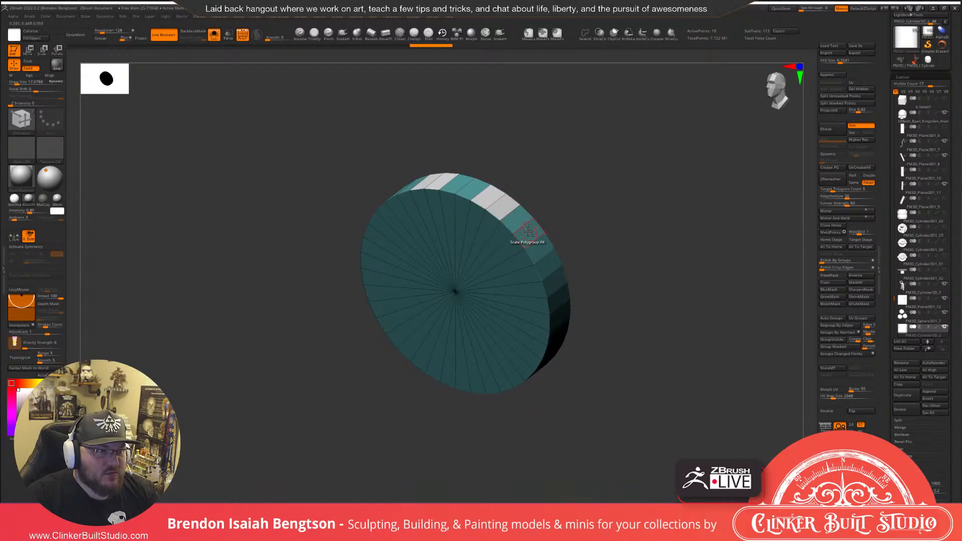
{"action": "mouse_move", "coordinate": [569, 196]}
{"action": "left_mouse_down"}
{"action": "mouse_move", "coordinate": [616, 178]}
{"action": "mouse_move", "coordinate": [563, 142]}
{"action": "left_mouse_up"}
{"action": "key", "text": "ctrl+z"}
{"action": "key", "text": "ctrl+z"}
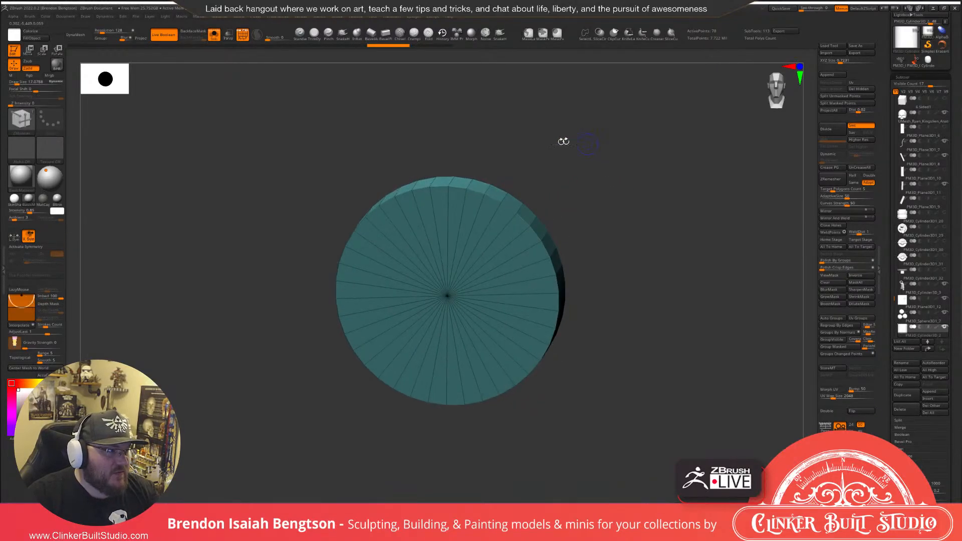
{"action": "key", "text": "ctrl+z"}
Try radial symmetry around the disc's Z axis, using local symmetry and a higher radial count.
{"action": "left_click", "coordinate": [25, 247]}
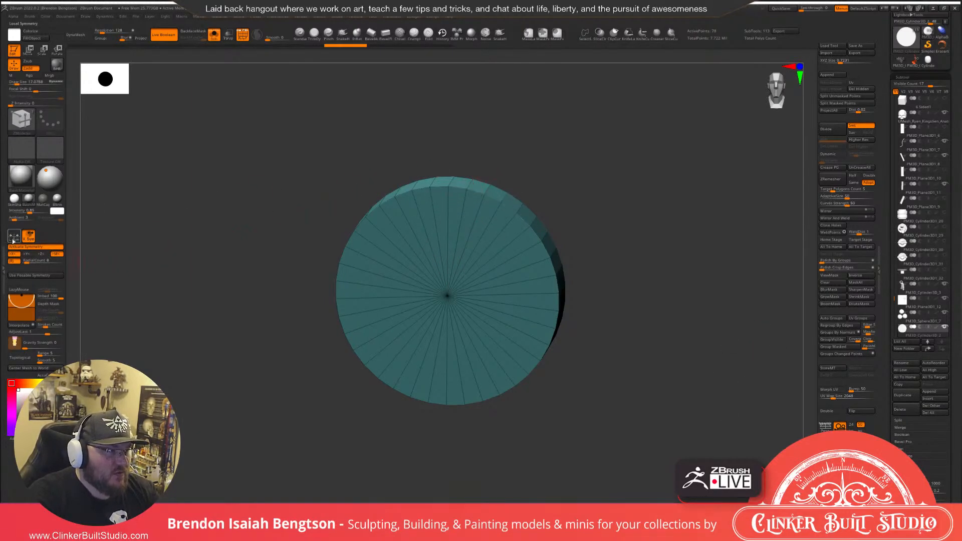
{"action": "left_click", "coordinate": [13, 238]}
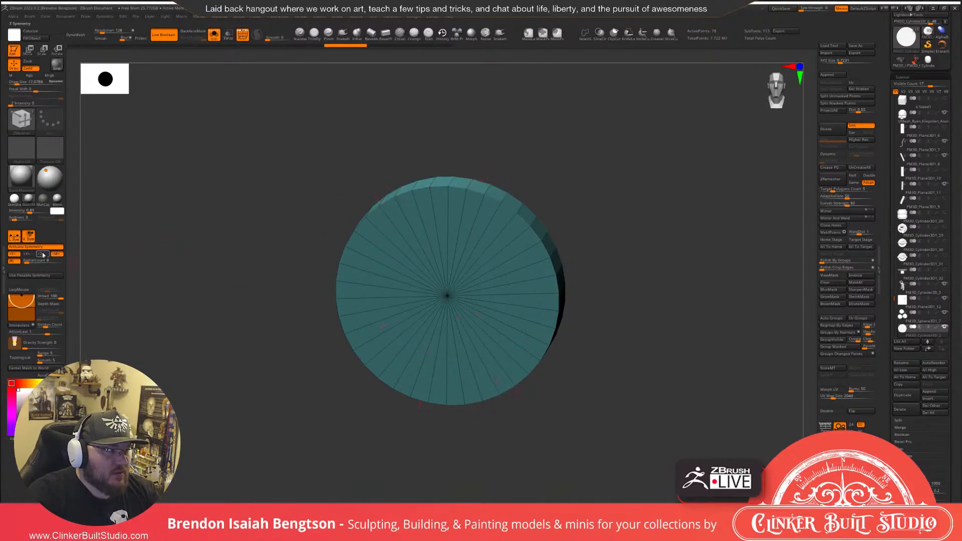
{"action": "left_click", "coordinate": [13, 254]}
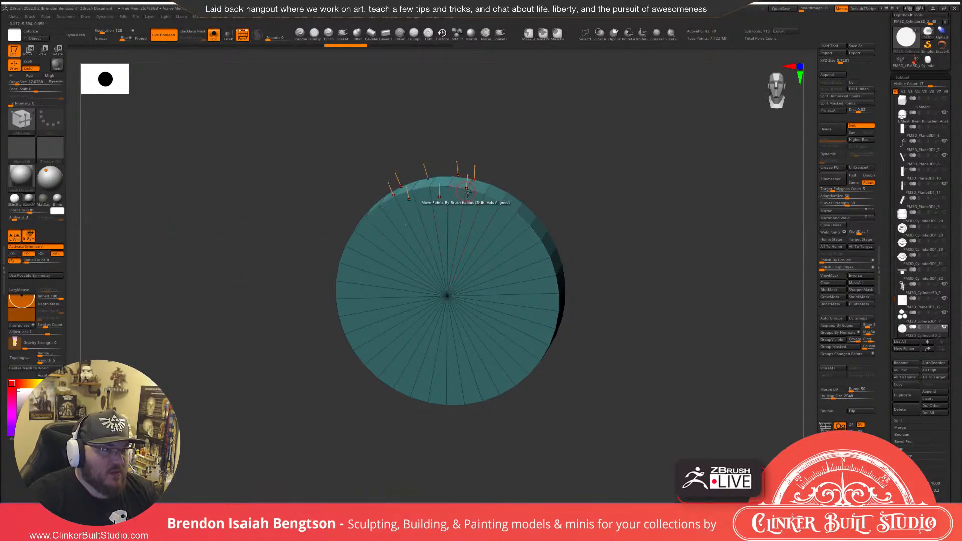
{"action": "left_click", "coordinate": [27, 254]}
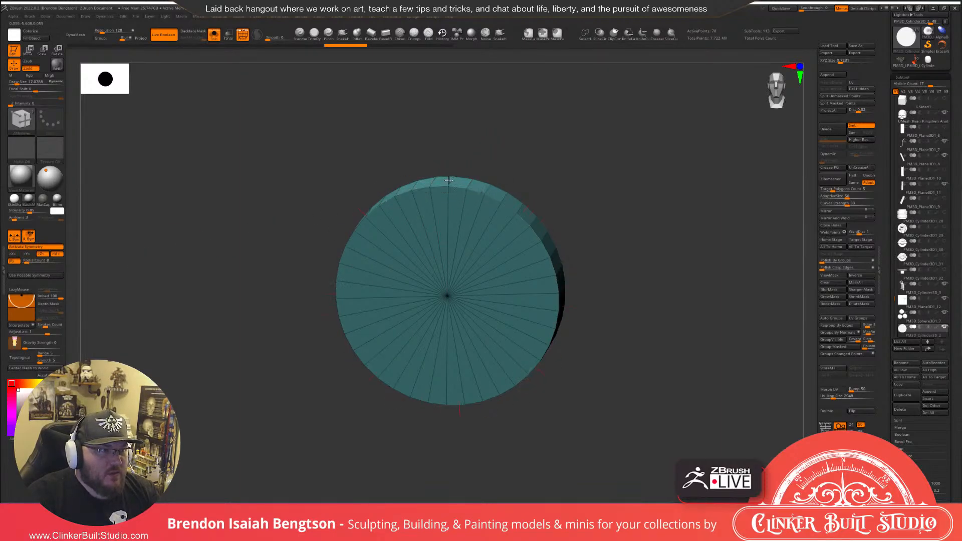
{"action": "mouse_move", "coordinate": [500, 147]}
{"action": "left_mouse_down"}
{"action": "mouse_move", "coordinate": [504, 163]}
{"action": "mouse_move", "coordinate": [444, 187]}
{"action": "left_mouse_up"}
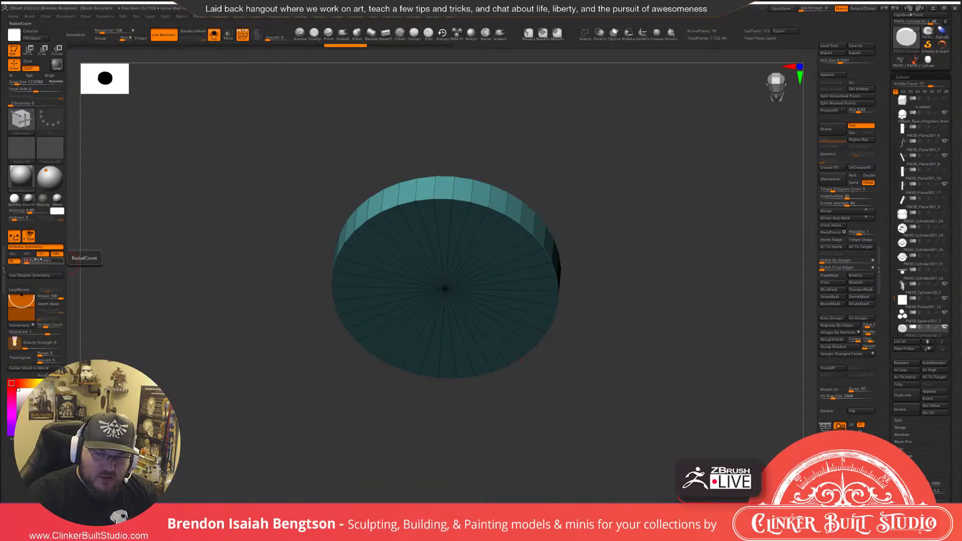
{"action": "mouse_move", "coordinate": [458, 168]}
{"action": "left_mouse_down", "text": "shift"}
{"action": "mouse_move", "coordinate": [469, 140]}
{"action": "mouse_move", "coordinate": [462, 131]}
{"action": "mouse_move", "coordinate": [468, 148]}
{"action": "left_mouse_up", "text": "shift"}
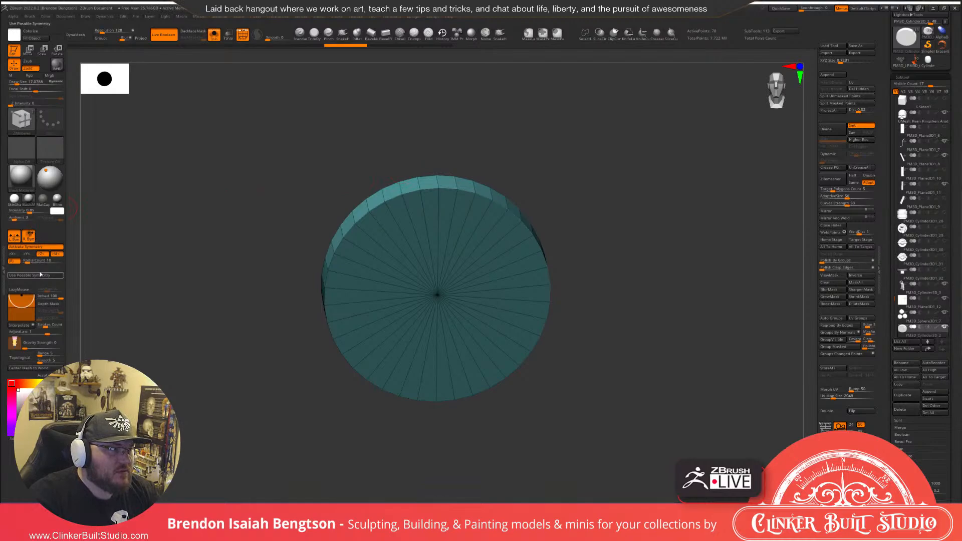
{"action": "left_click", "coordinate": [15, 239]}
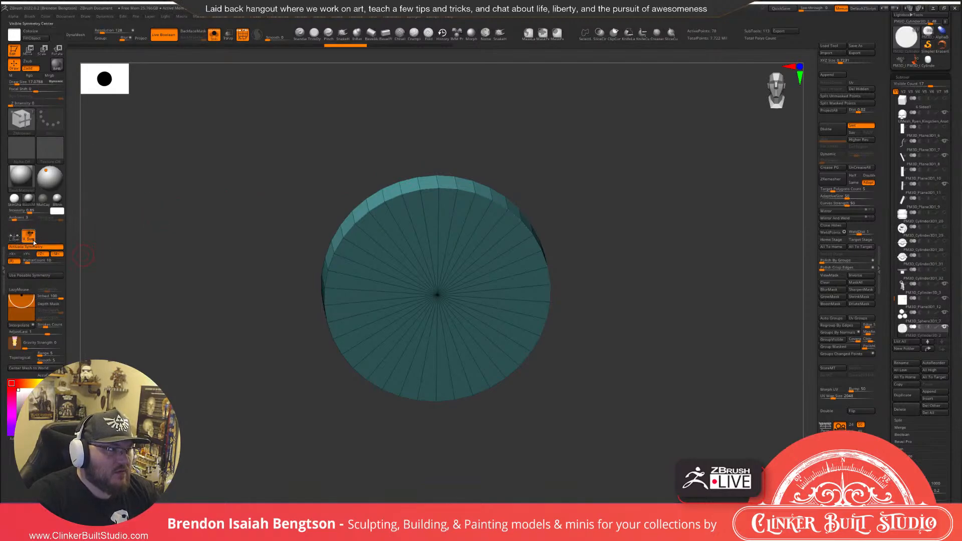
{"action": "left_click", "coordinate": [31, 239]}
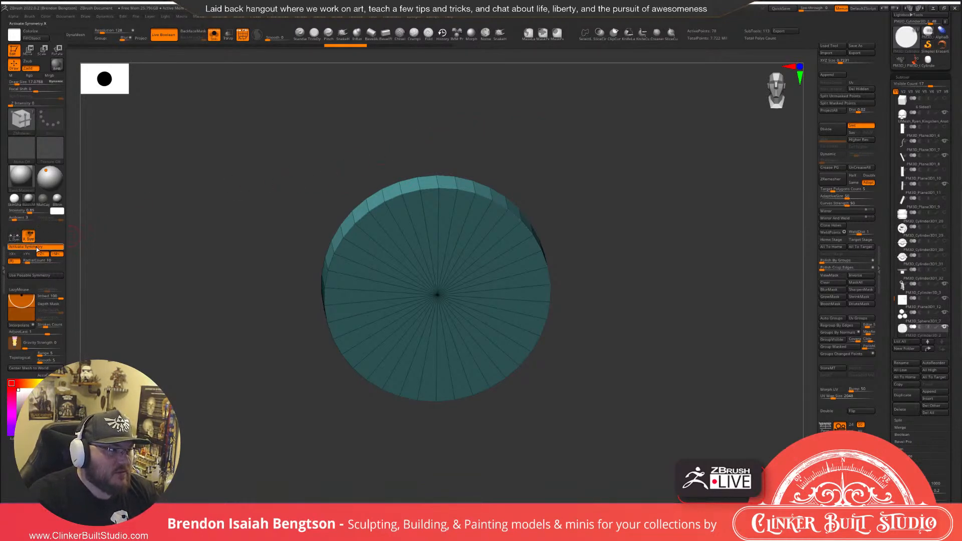
Mark alternating pairs of side faces along the disc's rim as a temporary polygroup, leaving two unmarked faces between pairs.
{"action": "left_click_drag", "start_coordinate": [430, 149], "coordinate": [490, 178]}
{"action": "left_click_drag", "start_coordinate": [424, 184], "coordinate": [437, 186], "text": "alt"}
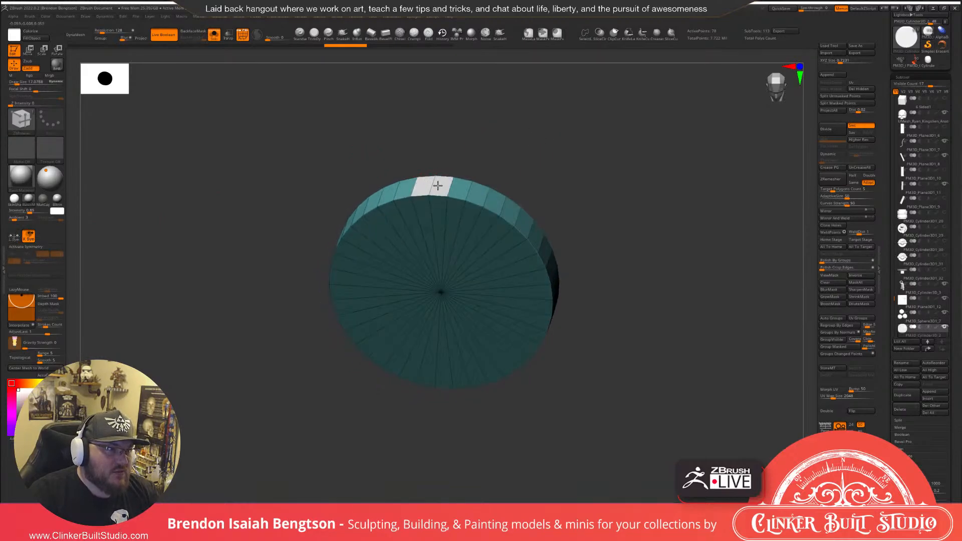
{"action": "left_click_drag", "start_coordinate": [494, 203], "coordinate": [505, 209], "text": "alt"}
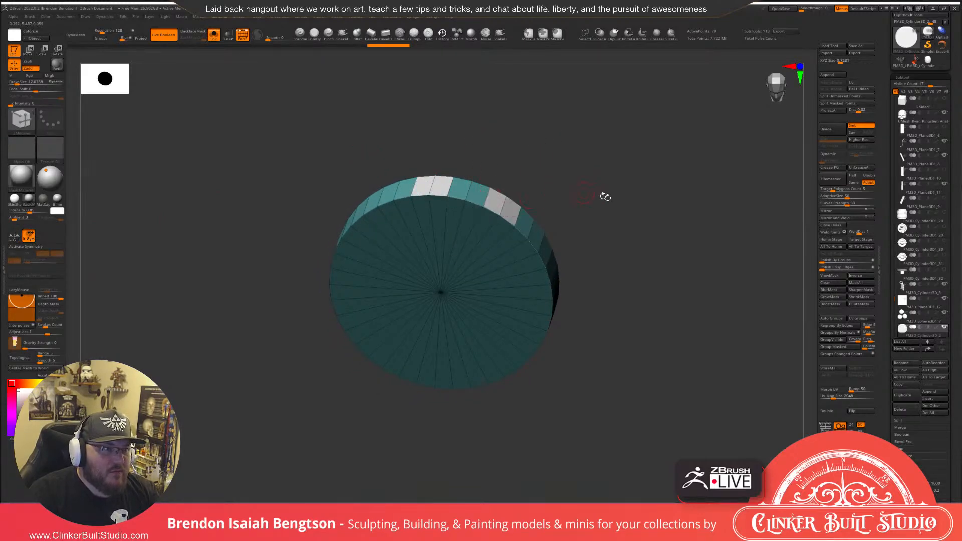
{"action": "left_click_drag", "start_coordinate": [605, 197], "coordinate": [541, 209]}
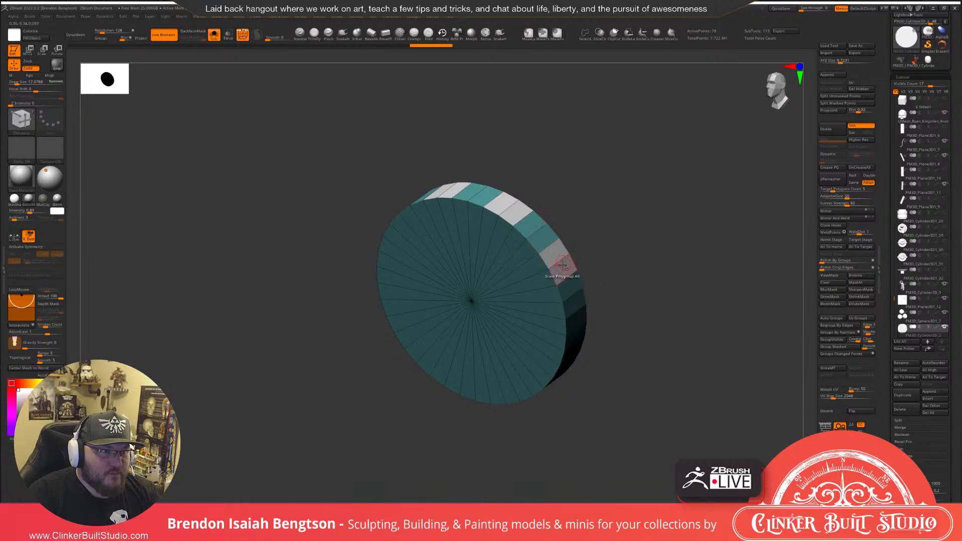
{"action": "left_click_drag", "start_coordinate": [618, 291], "coordinate": [642, 224]}
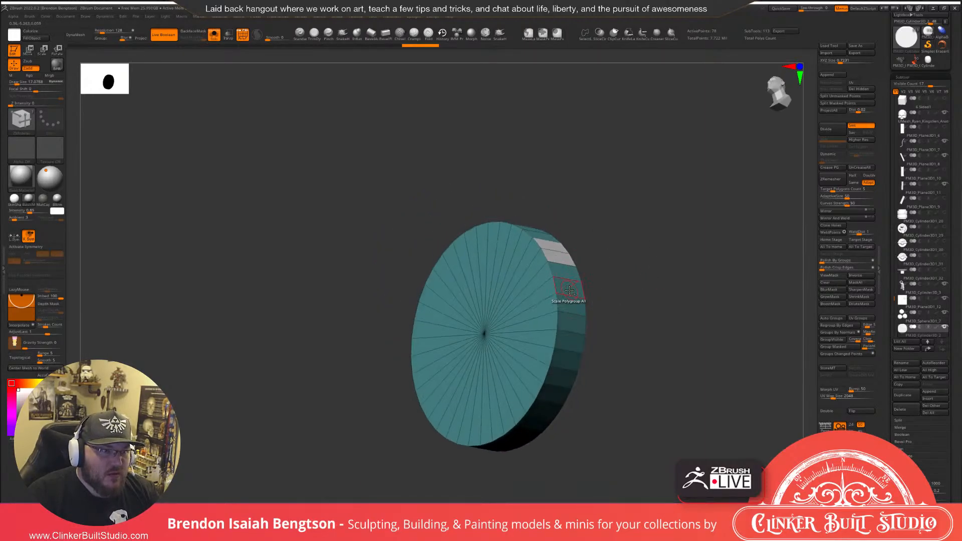
{"action": "left_click_drag", "start_coordinate": [570, 290], "coordinate": [571, 309], "text": "alt"}
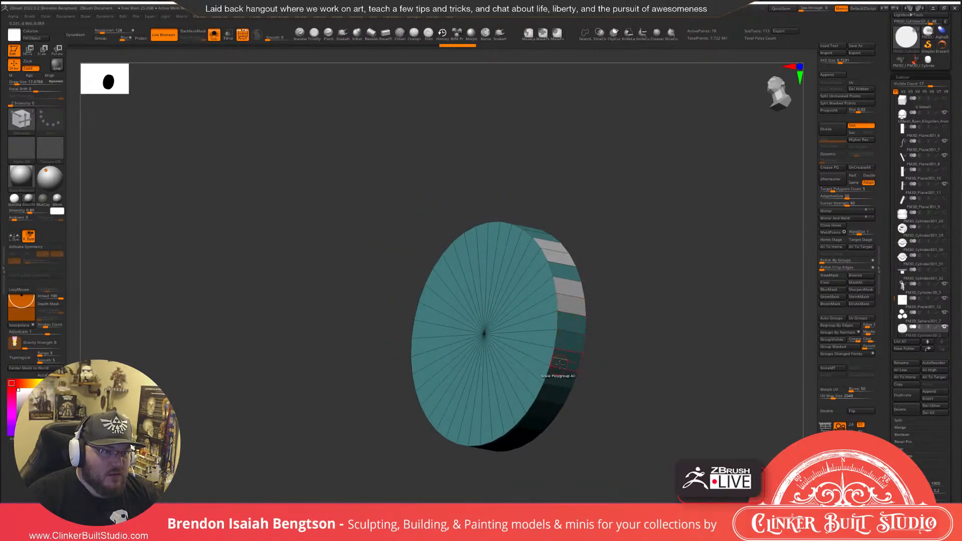
{"action": "left_click_drag", "start_coordinate": [559, 362], "coordinate": [561, 377], "text": "alt"}
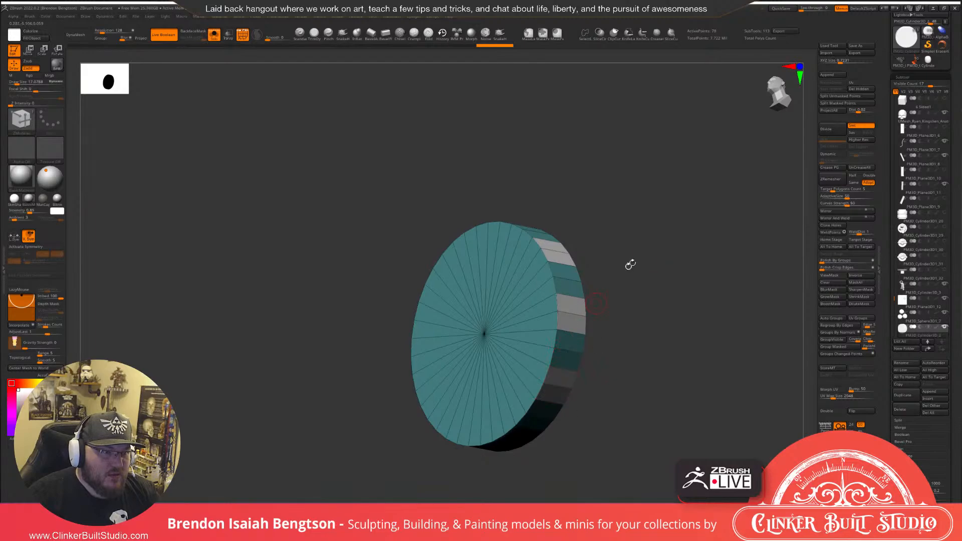
{"action": "left_click_drag", "start_coordinate": [629, 262], "coordinate": [584, 239]}
{"action": "left_click_drag", "start_coordinate": [535, 311], "coordinate": [528, 318], "text": "alt"}
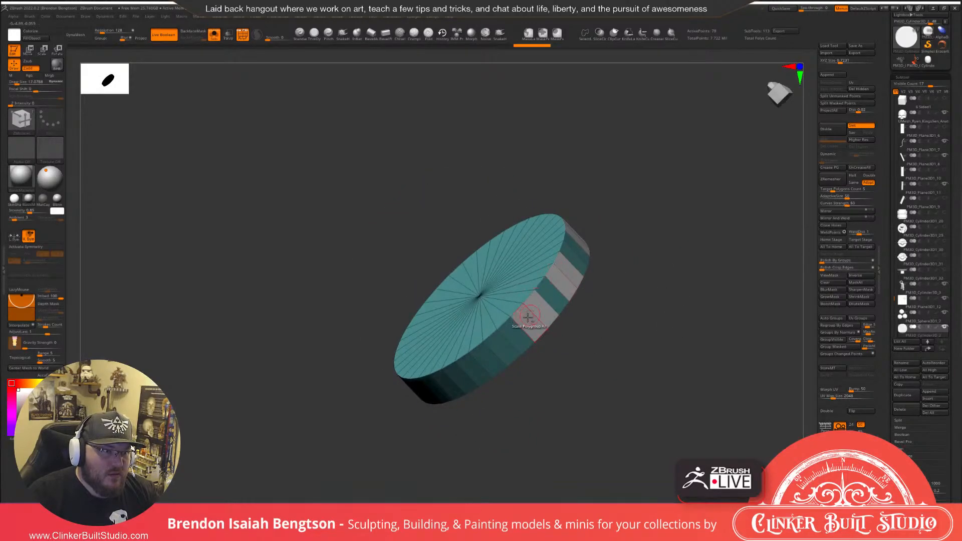
{"action": "left_click_drag", "start_coordinate": [702, 256], "coordinate": [685, 225]}
{"action": "left_click_drag", "start_coordinate": [691, 131], "coordinate": [704, 164], "text": "alt"}
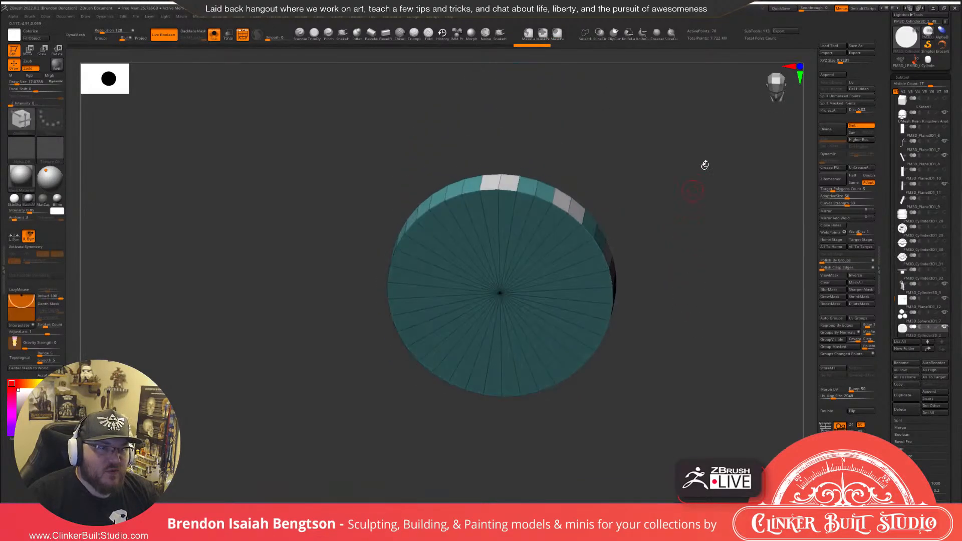
Mirror the disc to flip its marked faces to the other half, and inspect the spacing around the rim.
{"action": "left_click", "coordinate": [839, 211]}
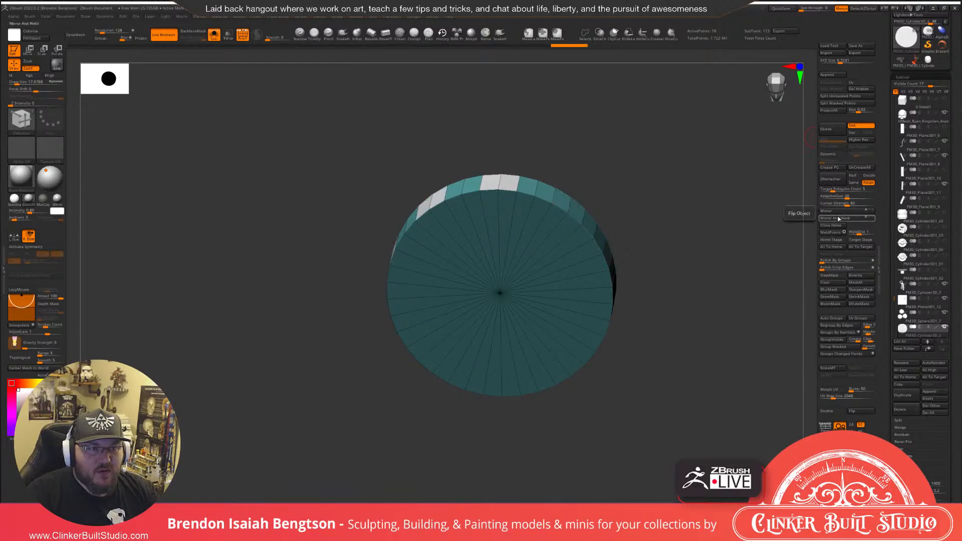
{"action": "mouse_move", "coordinate": [715, 256]}
{"action": "left_mouse_down"}
{"action": "mouse_move", "coordinate": [704, 173]}
{"action": "mouse_move", "coordinate": [677, 188]}
{"action": "mouse_move", "coordinate": [713, 245]}
{"action": "mouse_move", "coordinate": [713, 293]}
{"action": "mouse_move", "coordinate": [734, 276]}
{"action": "mouse_move", "coordinate": [722, 219]}
{"action": "mouse_move", "coordinate": [707, 251]}
{"action": "mouse_move", "coordinate": [704, 232]}
{"action": "mouse_move", "coordinate": [699, 253]}
{"action": "mouse_move", "coordinate": [696, 227]}
{"action": "mouse_move", "coordinate": [689, 269]}
{"action": "mouse_move", "coordinate": [704, 247]}
{"action": "left_mouse_up"}
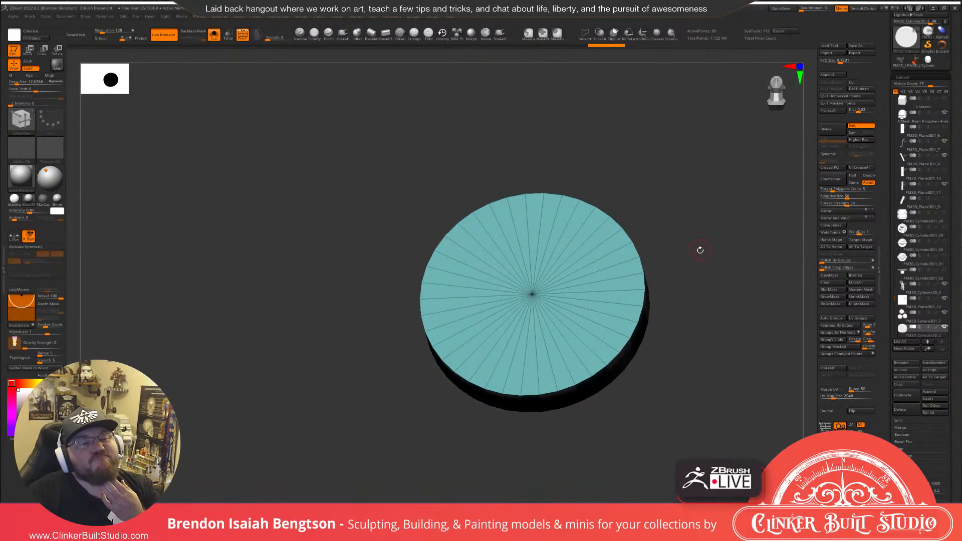
{"action": "mouse_move", "coordinate": [706, 226]}
{"action": "left_mouse_down"}
{"action": "mouse_move", "coordinate": [708, 245]}
{"action": "mouse_move", "coordinate": [707, 187]}
{"action": "mouse_move", "coordinate": [705, 254]}
{"action": "mouse_move", "coordinate": [695, 228]}
{"action": "mouse_move", "coordinate": [681, 287]}
{"action": "mouse_move", "coordinate": [679, 265]}
{"action": "left_mouse_up"}
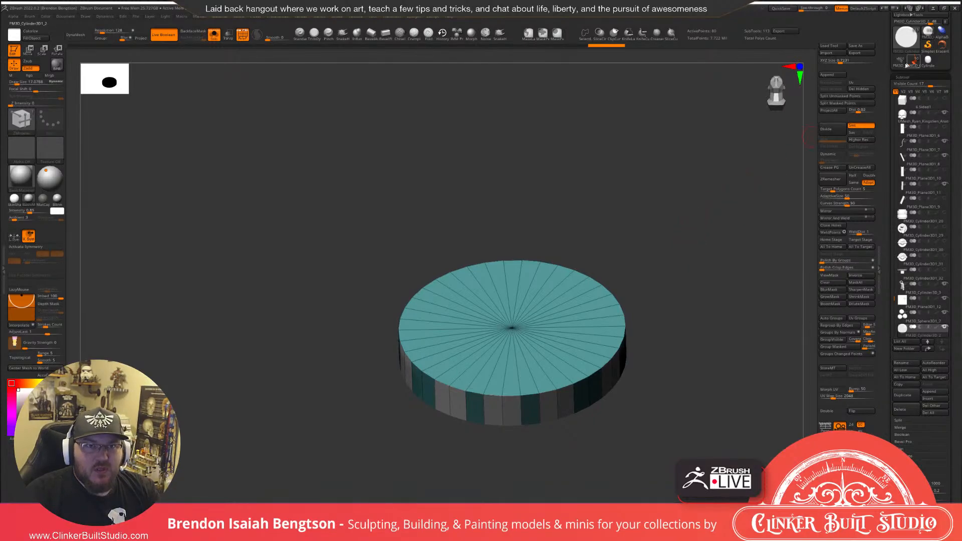
Switch to the Cylinder3D primitive and set its HDivide to 40 in its initialization settings.
{"action": "scroll", "coordinate": [907, 75], "scroll_direction": "up", "scroll_amount": 2}
{"action": "left_click", "coordinate": [906, 80]}
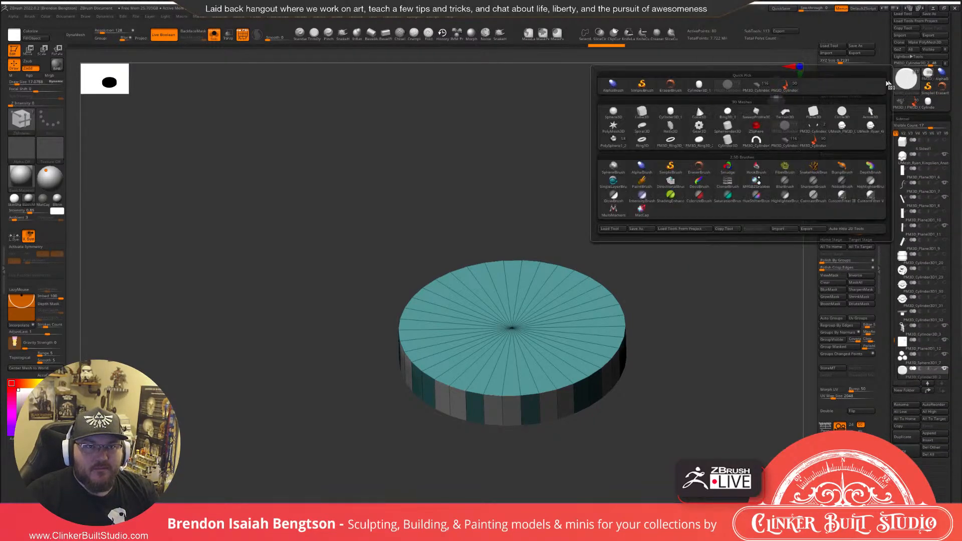
{"action": "left_click", "coordinate": [668, 115]}
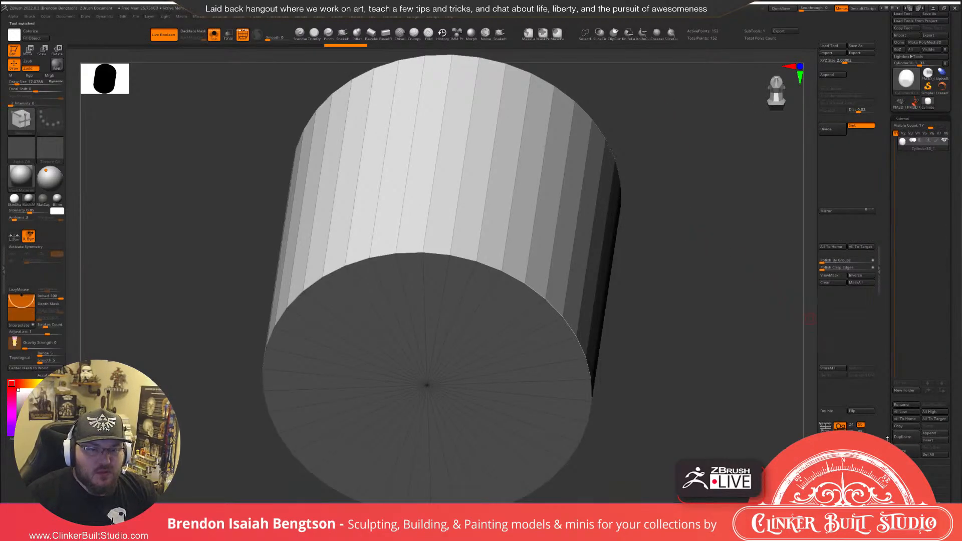
{"action": "scroll", "coordinate": [897, 428], "scroll_direction": "down", "scroll_amount": 5}
{"action": "left_click", "coordinate": [905, 429]}
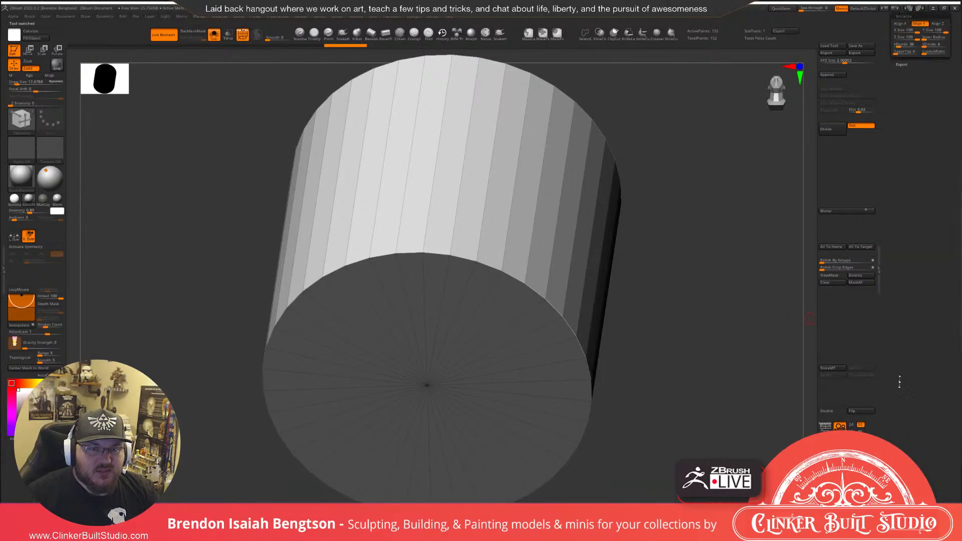
{"action": "scroll", "coordinate": [916, 150], "scroll_direction": "up", "scroll_amount": 5}
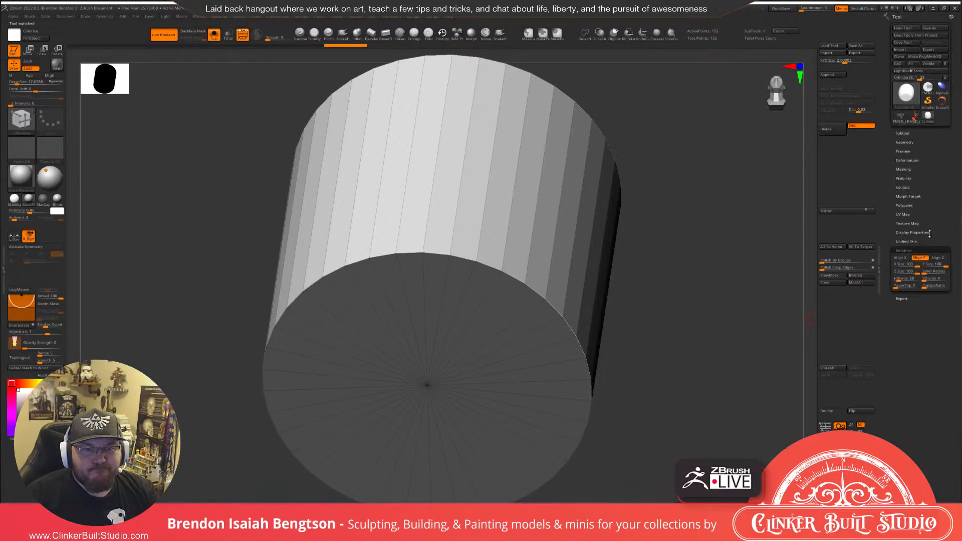
{"action": "left_click", "coordinate": [905, 279]}
{"action": "left_click_drag", "start_coordinate": [753, 263], "coordinate": [755, 261]}
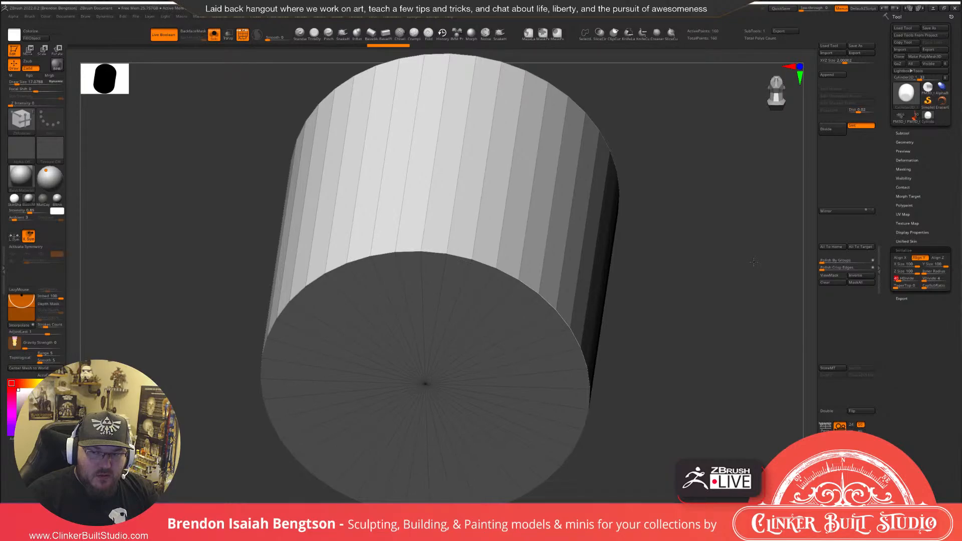
{"action": "key", "text": "f"}
Switch back to the creature's PM3D_Cylinder3D_2 tool and bring the disc into view.
{"action": "left_click", "coordinate": [906, 95]}
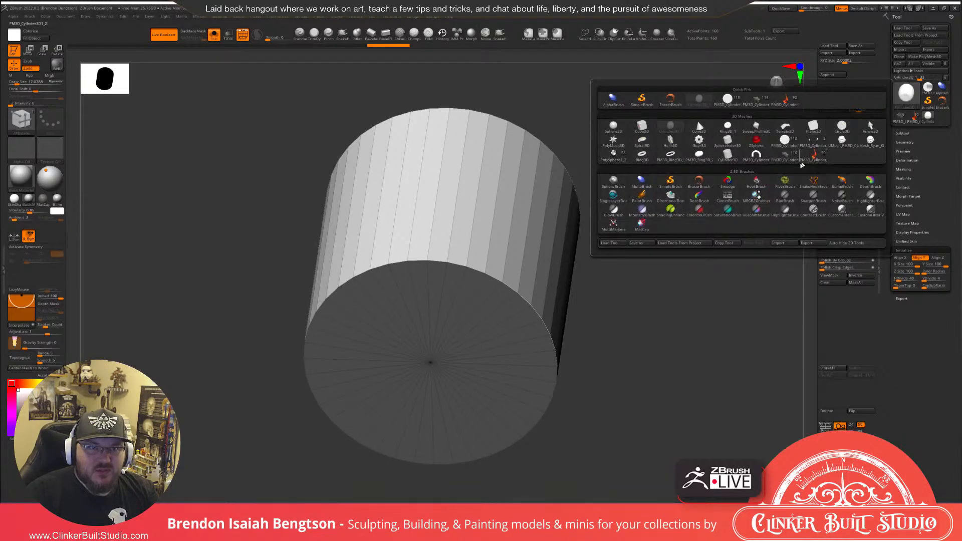
{"action": "left_click", "coordinate": [906, 96]}
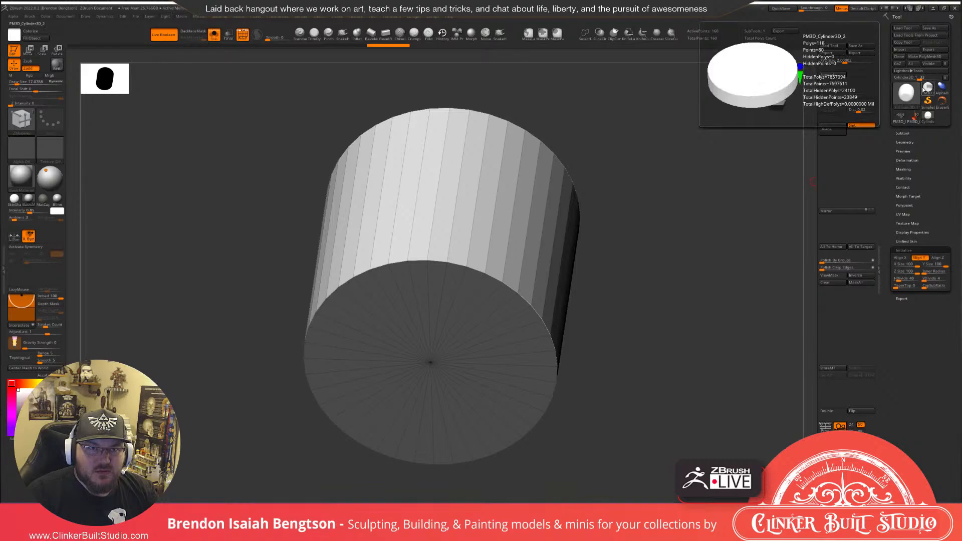
{"action": "left_click", "coordinate": [926, 89]}
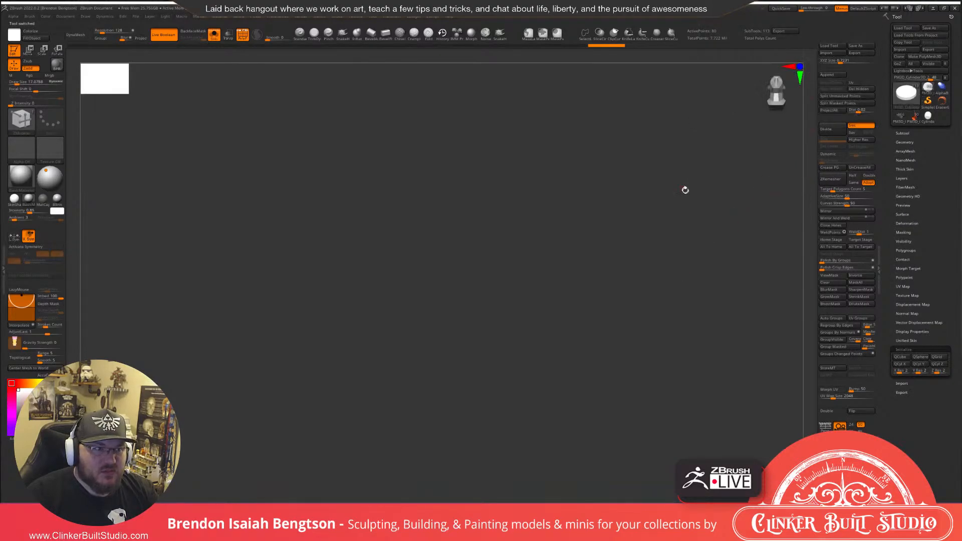
{"action": "right_click_drag", "start_coordinate": [685, 189], "coordinate": [693, 327]}
{"action": "right_click_drag", "start_coordinate": [687, 251], "coordinate": [692, 227]}
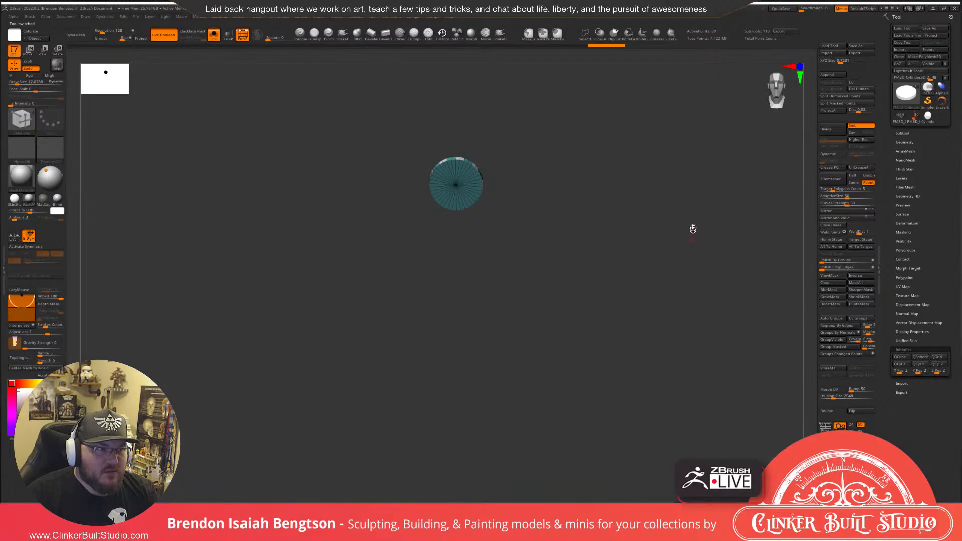
Append the Cylinder3D with 40 divisions to the creature as a new subtool.
{"action": "left_click", "coordinate": [827, 75]}
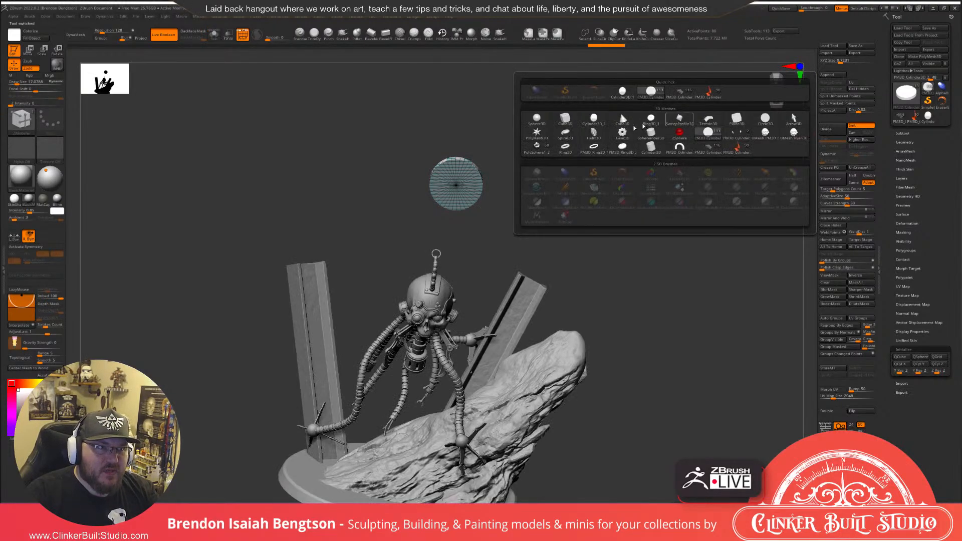
{"action": "left_click", "coordinate": [593, 120]}
{"action": "right_click_drag", "start_coordinate": [605, 179], "coordinate": [675, 134]}
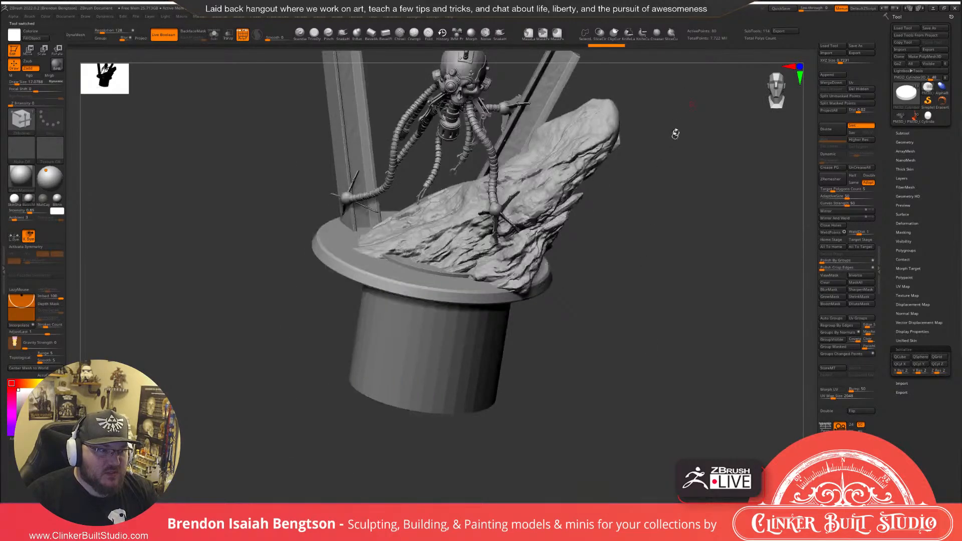
Select the appended cylinder, move it above the creature beyond the earlier disc, and turn it on its side and scale it.
{"action": "right_click_drag", "start_coordinate": [675, 133], "coordinate": [682, 350], "text": "ctrl"}
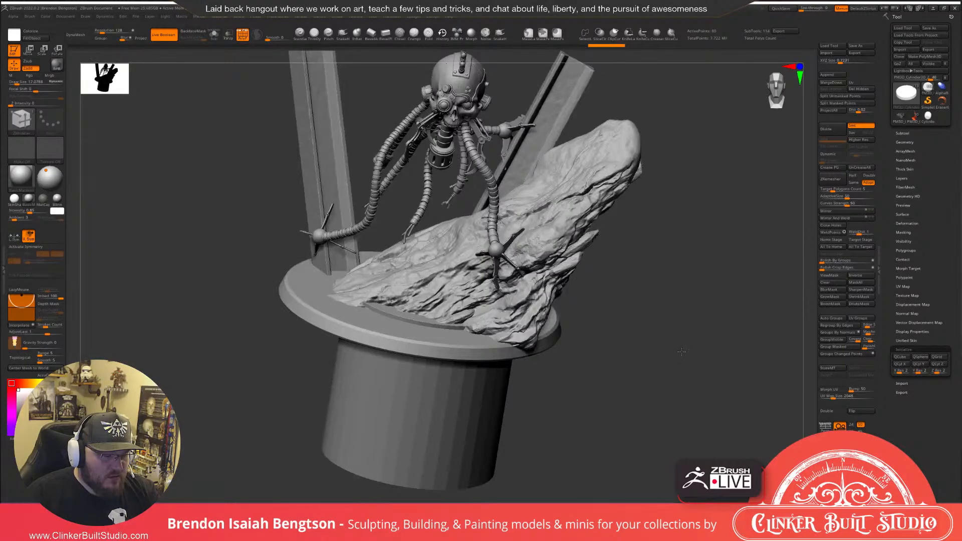
{"action": "right_click_drag", "start_coordinate": [682, 352], "coordinate": [731, 325], "text": "shift"}
{"action": "left_click", "coordinate": [508, 381], "text": "alt"}
{"action": "key", "text": "w"}
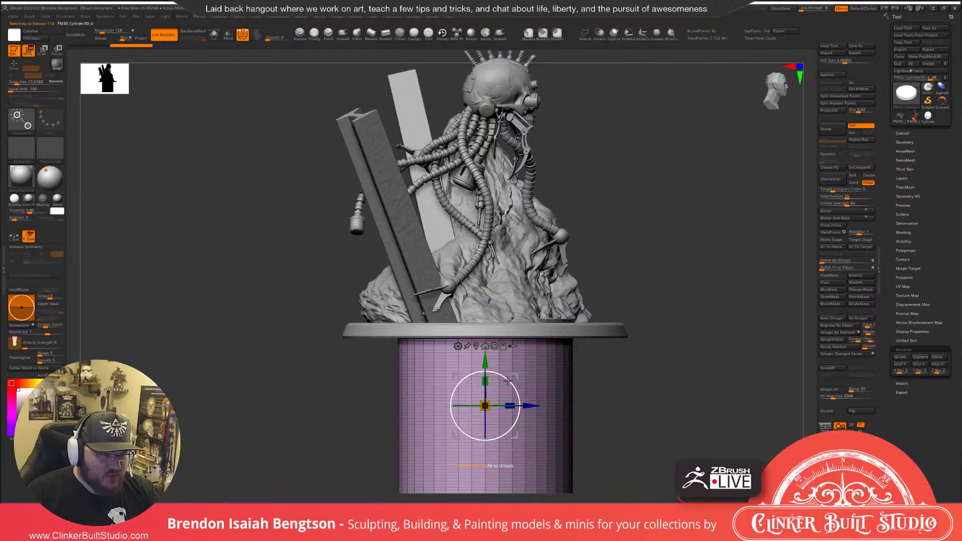
{"action": "right_click_drag", "start_coordinate": [508, 380], "coordinate": [524, 356], "text": "ctrl"}
{"action": "left_click_drag", "start_coordinate": [470, 441], "coordinate": [472, 52]}
{"action": "right_click_drag", "start_coordinate": [593, 198], "coordinate": [586, 334], "text": "alt"}
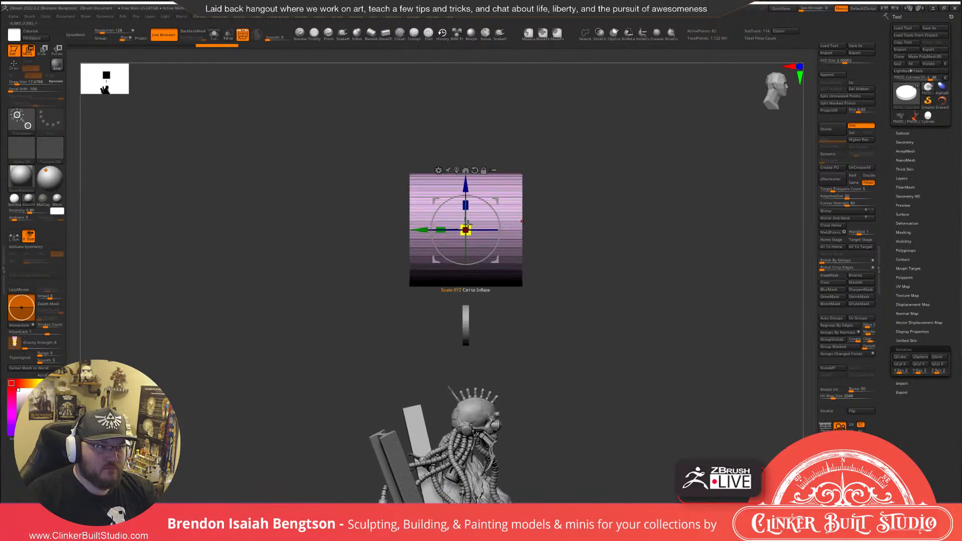
{"action": "mouse_move", "coordinate": [468, 228]}
{"action": "left_mouse_down"}
{"action": "mouse_move", "coordinate": [433, 248]}
{"action": "mouse_move", "coordinate": [462, 230]}
{"action": "left_mouse_up"}
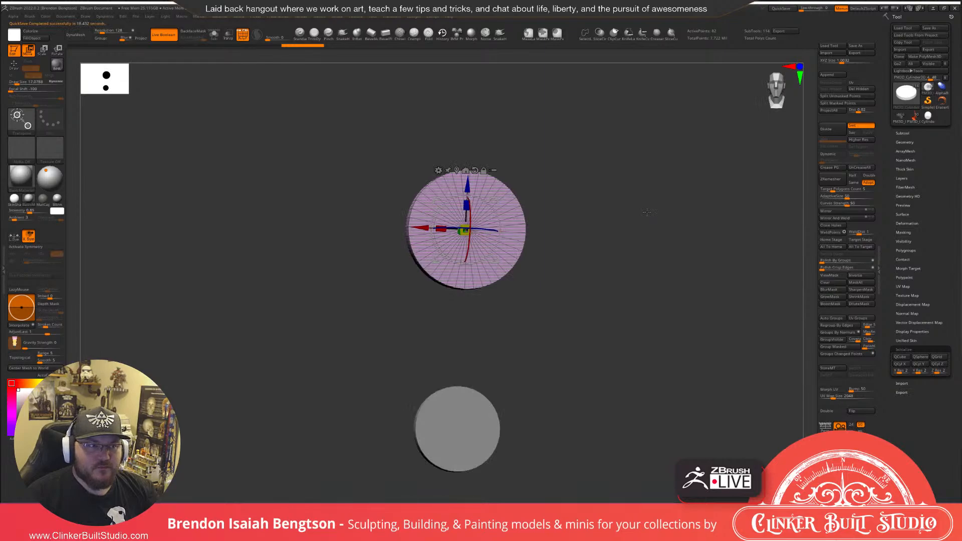
Isolate the flattened disc and mark pairs of adjacent rim faces with the temporary polygroup, leaving two unmarked faces between pairs.
{"action": "right_click_drag", "start_coordinate": [643, 215], "coordinate": [650, 260], "text": "ctrl"}
{"action": "key", "text": "q"}
{"action": "left_click_drag", "start_coordinate": [679, 167], "coordinate": [678, 221]}
{"action": "key", "text": "alt+s"}
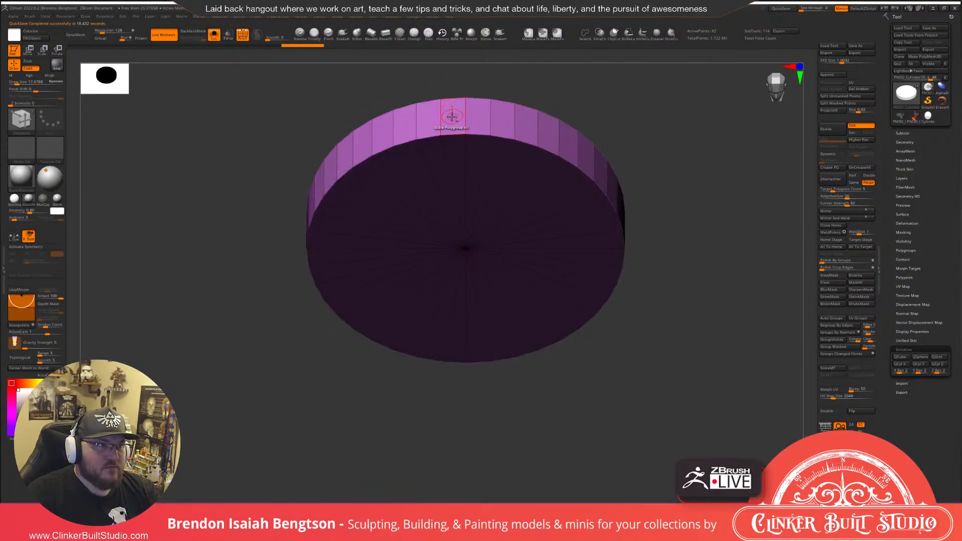
{"action": "left_click_drag", "start_coordinate": [451, 116], "coordinate": [471, 117], "text": "alt"}
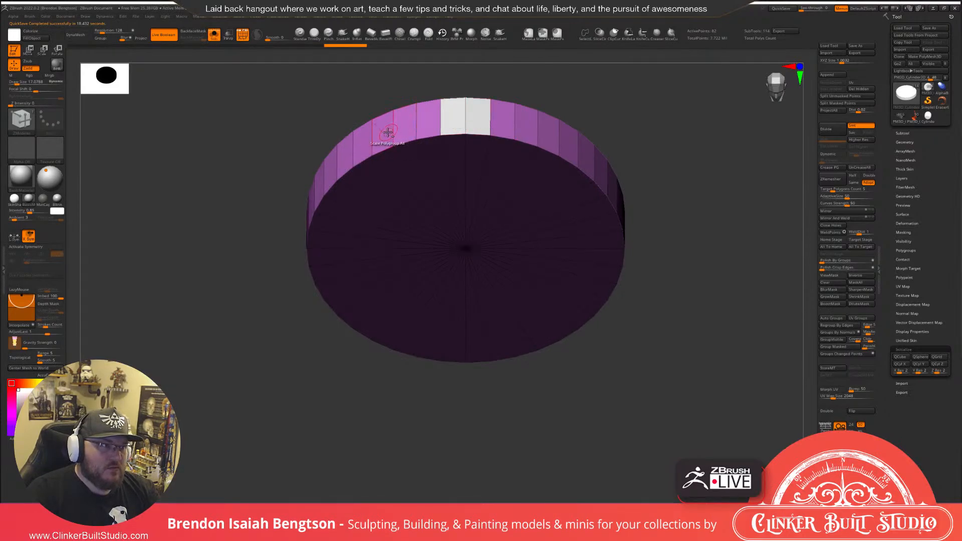
{"action": "left_click_drag", "start_coordinate": [387, 133], "coordinate": [367, 140], "text": "alt"}
{"action": "left_click_drag", "start_coordinate": [356, 95], "coordinate": [384, 93]}
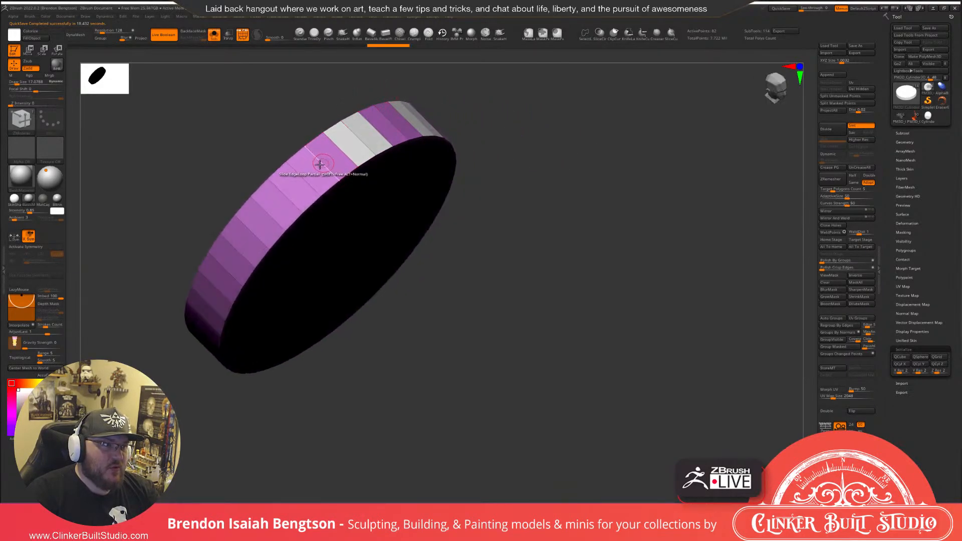
{"action": "left_click_drag", "start_coordinate": [298, 183], "coordinate": [279, 198], "text": "alt"}
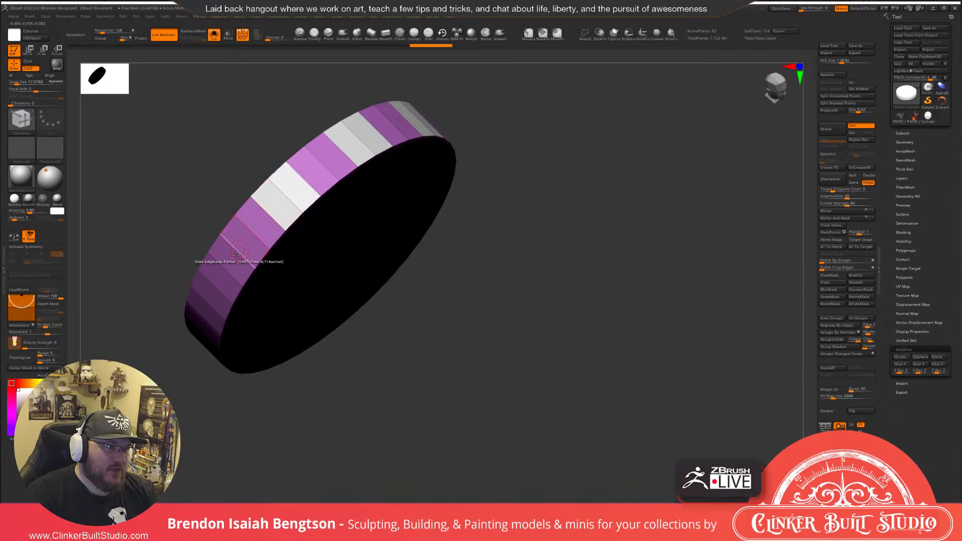
Continue the alternating face pairs around this half of the rim, and mirror and weld the disc to repeat them on the other half.
{"action": "left_click_drag", "start_coordinate": [222, 395], "coordinate": [241, 374]}
{"action": "left_click_drag", "start_coordinate": [173, 345], "coordinate": [161, 356], "text": "alt"}
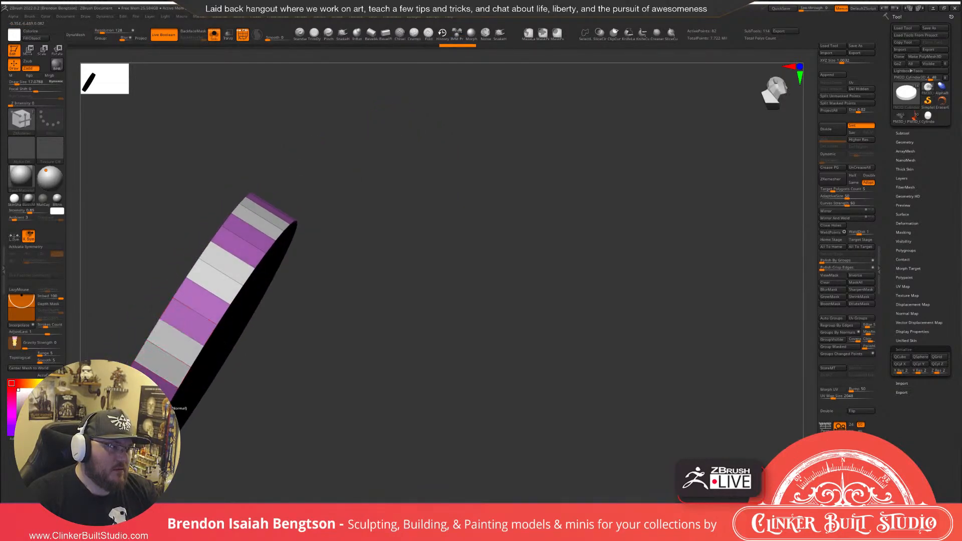
{"action": "mouse_move", "coordinate": [397, 292]}
{"action": "left_mouse_down"}
{"action": "mouse_move", "coordinate": [515, 281]}
{"action": "mouse_move", "coordinate": [402, 259]}
{"action": "mouse_move", "coordinate": [645, 200]}
{"action": "left_mouse_up"}
{"action": "left_click_drag", "start_coordinate": [566, 253], "coordinate": [569, 234]}
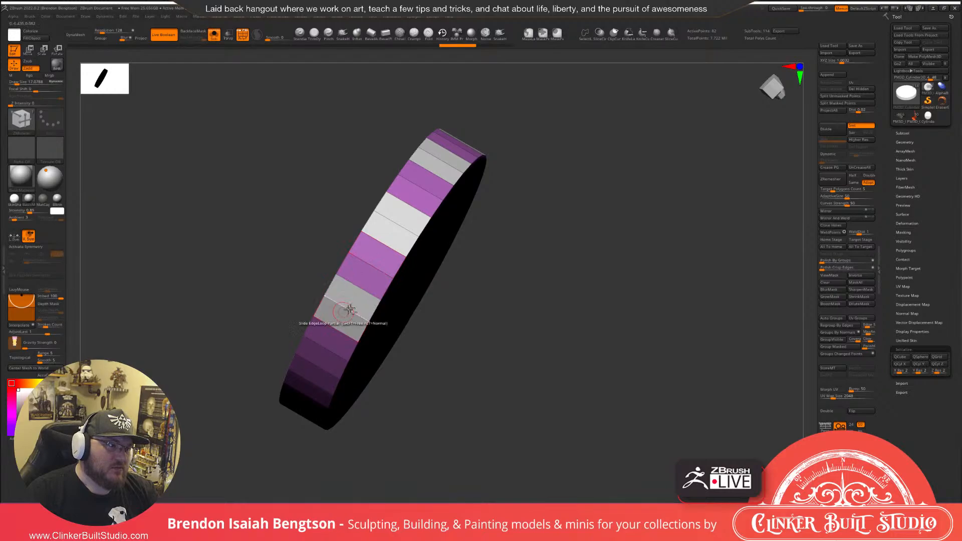
{"action": "left_click_drag", "start_coordinate": [381, 324], "coordinate": [563, 293]}
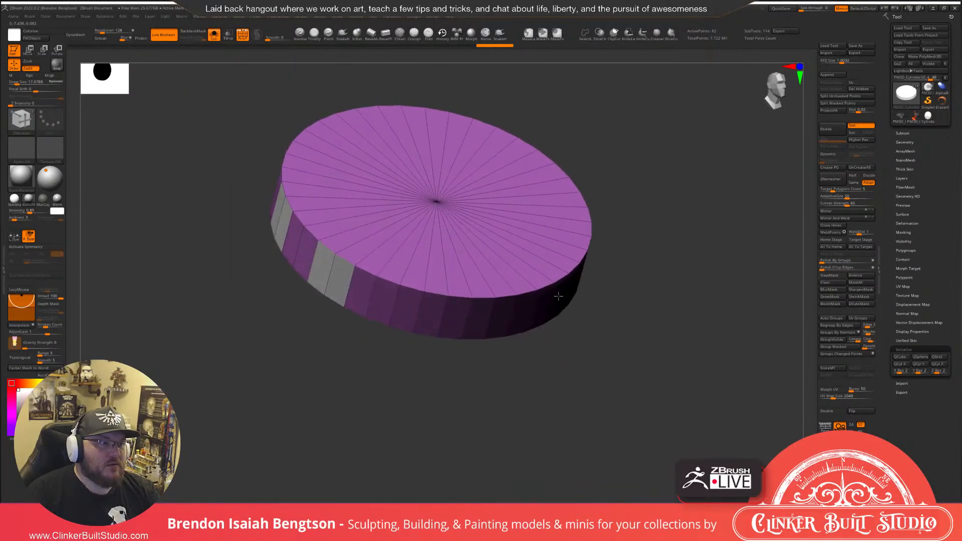
{"action": "left_click_drag", "start_coordinate": [410, 306], "coordinate": [425, 307], "text": "alt"}
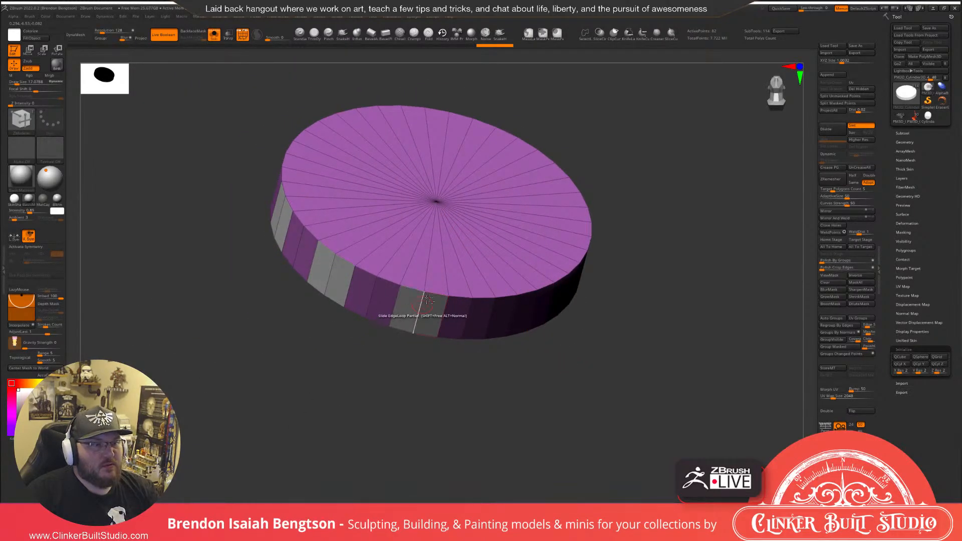
{"action": "left_click", "coordinate": [827, 218]}
{"action": "mouse_move", "coordinate": [701, 255]}
{"action": "left_mouse_down"}
{"action": "mouse_move", "coordinate": [699, 215]}
{"action": "mouse_move", "coordinate": [684, 250]}
{"action": "mouse_move", "coordinate": [689, 312]}
{"action": "mouse_move", "coordinate": [688, 267]}
{"action": "left_mouse_up"}
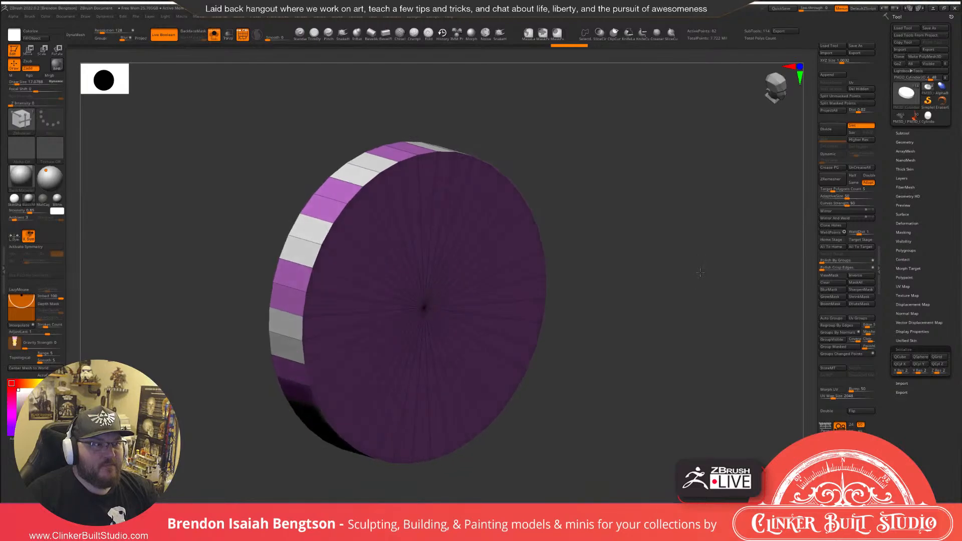
Set the polygon action to Inset with the Polygroup All target and inset all the marked rim face pairs.
{"action": "key", "text": "space"}
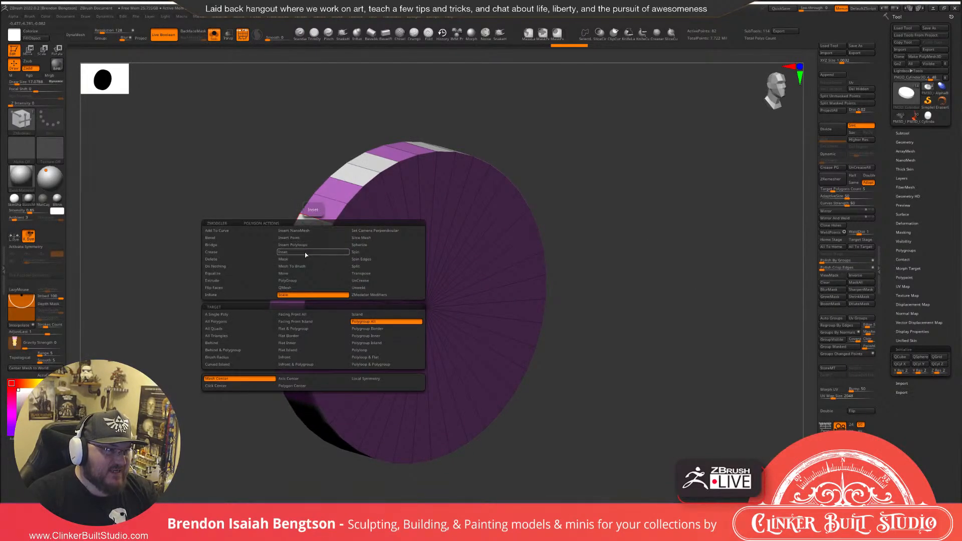
{"action": "left_click", "coordinate": [305, 252]}
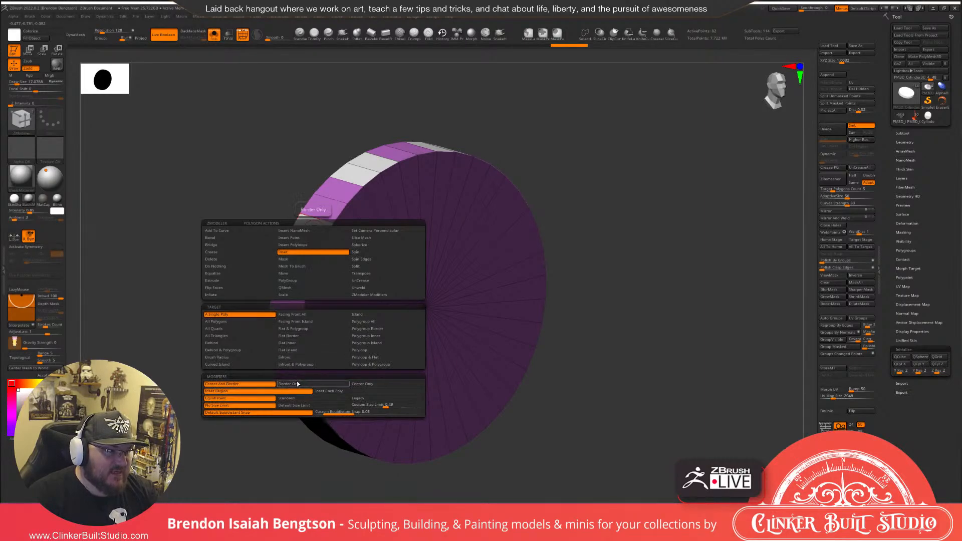
{"action": "left_click_drag", "start_coordinate": [144, 239], "coordinate": [176, 236]}
{"action": "key", "text": "space"}
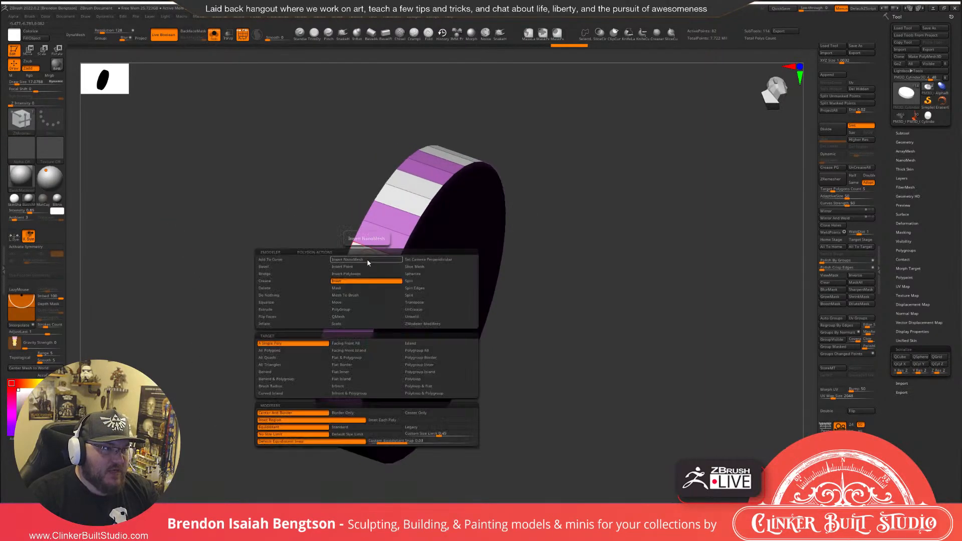
{"action": "left_click", "coordinate": [419, 352]}
{"action": "left_click_drag", "start_coordinate": [376, 260], "coordinate": [375, 272]}
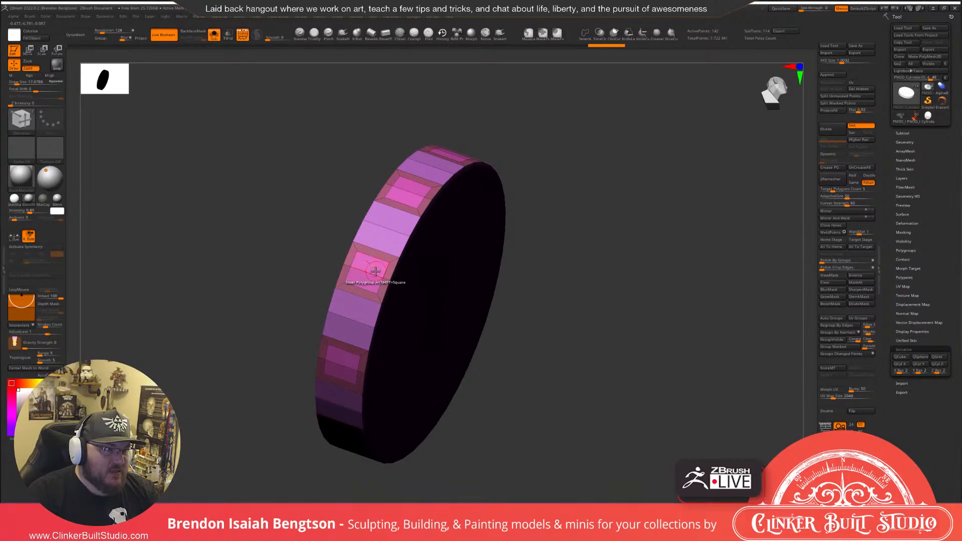
Extrude the inset rim faces outward into teeth, using QMesh with the Polygroup All target.
{"action": "key", "text": "space"}
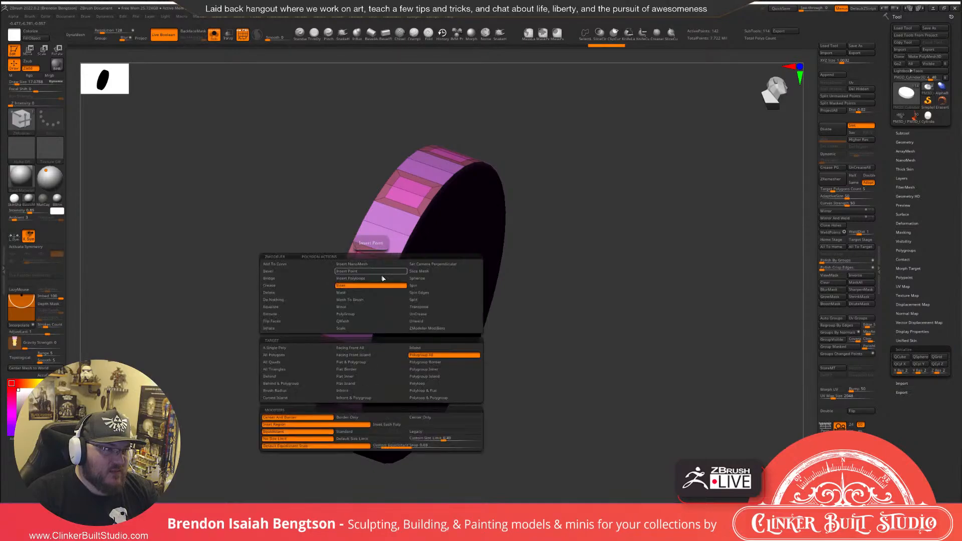
{"action": "left_click", "coordinate": [362, 321]}
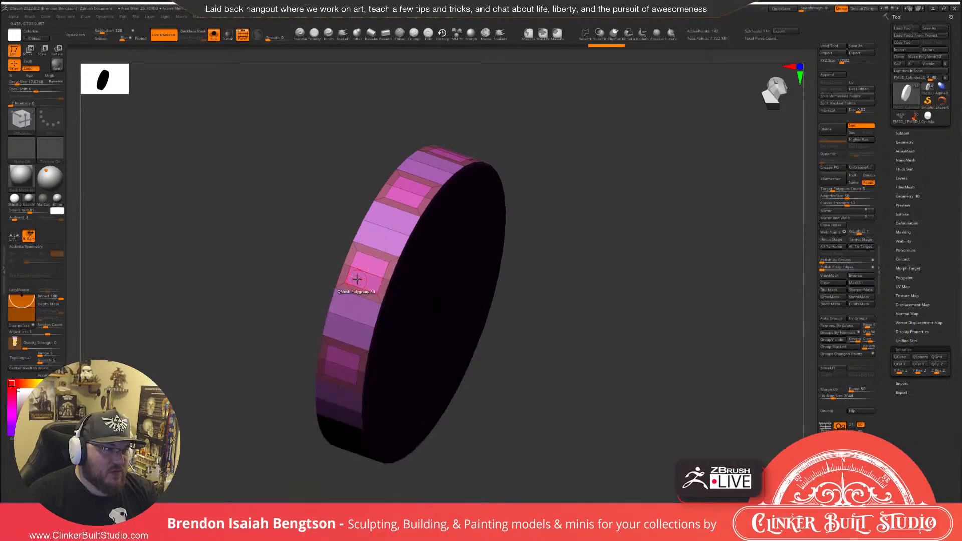
{"action": "left_click_drag", "start_coordinate": [368, 269], "coordinate": [294, 211]}
{"action": "left_click_drag", "start_coordinate": [695, 281], "coordinate": [679, 236]}
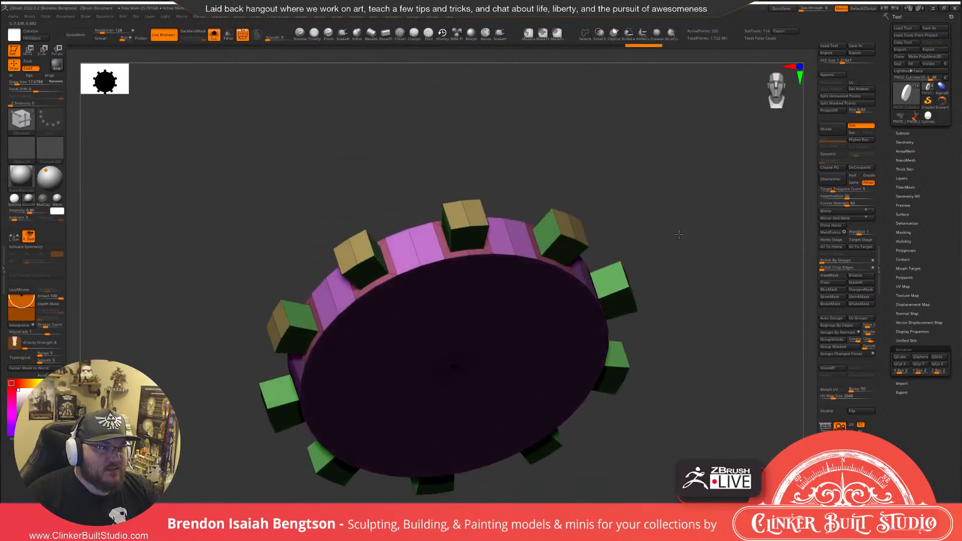
Taper all the teeth by scaling their end faces inward, using Scale with Polygroup All and Polygon Center.
{"action": "key", "text": "space"}
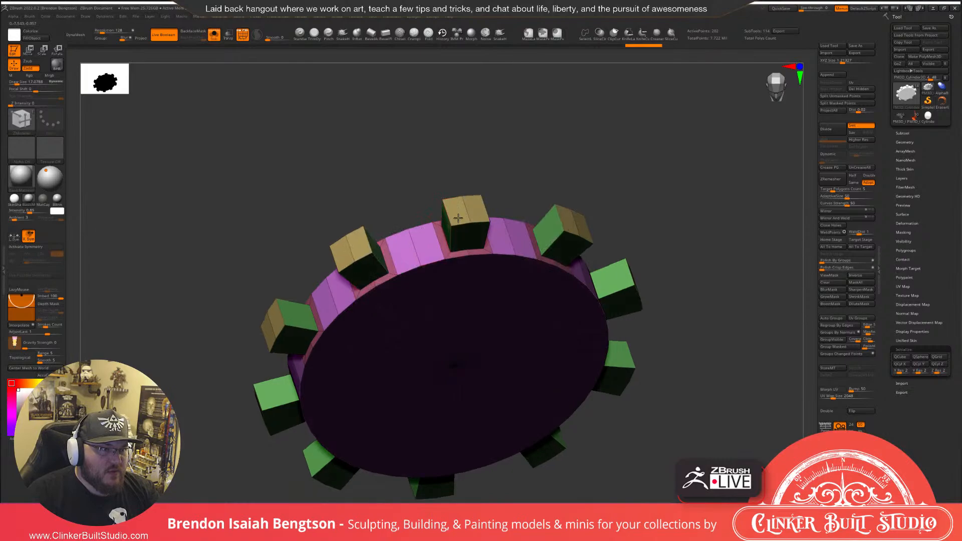
{"action": "mouse_move", "coordinate": [458, 218]}
{"action": "left_mouse_down"}
{"action": "mouse_move", "coordinate": [431, 221]}
{"action": "mouse_move", "coordinate": [457, 214]}
{"action": "left_mouse_up"}
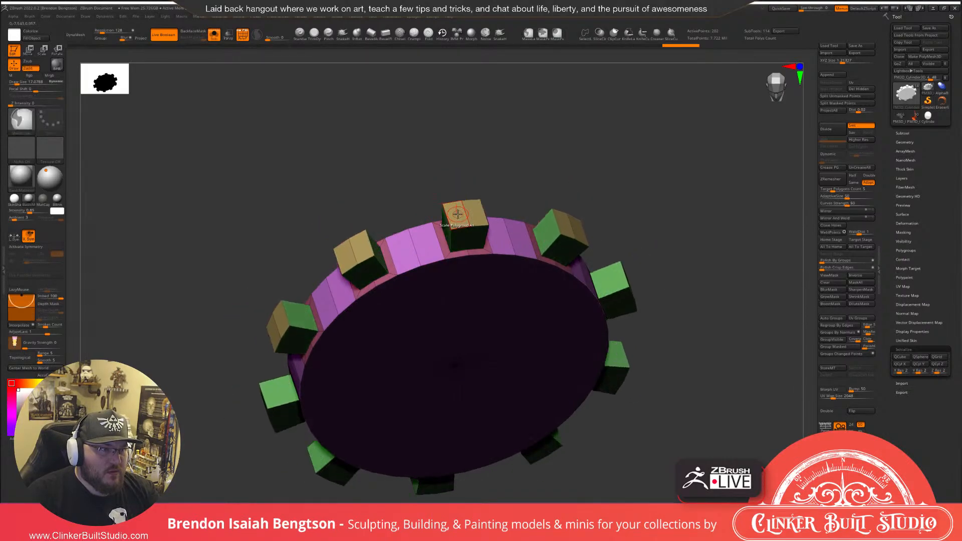
{"action": "key", "text": "space"}
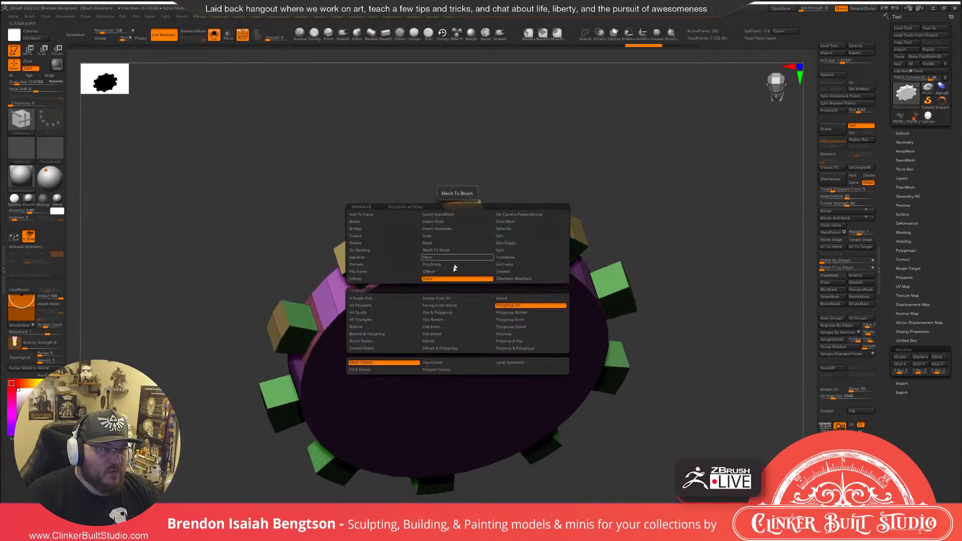
{"action": "left_click", "coordinate": [427, 370]}
{"action": "left_click", "coordinate": [428, 279]}
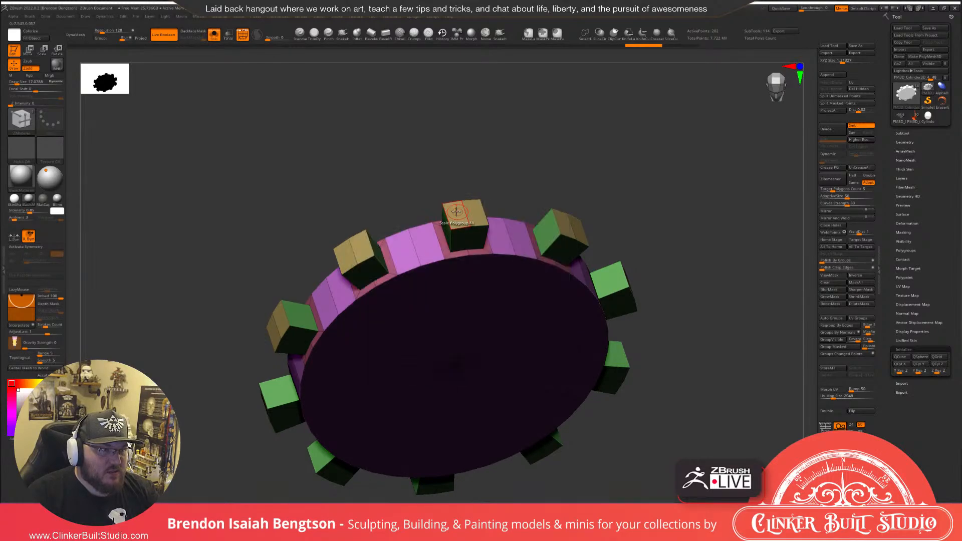
{"action": "left_click_drag", "start_coordinate": [447, 173], "coordinate": [444, 166]}
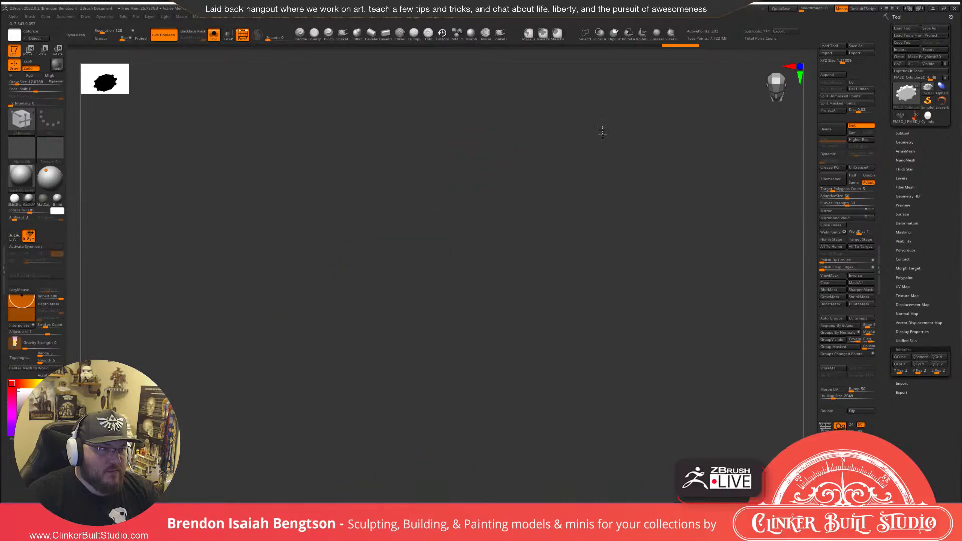
Frame the gear and examine the tooth shape and spacing from the front and at an angle without polyframe lines.
{"action": "key", "text": "f"}
{"action": "left_click_drag", "start_coordinate": [721, 90], "coordinate": [730, 112]}
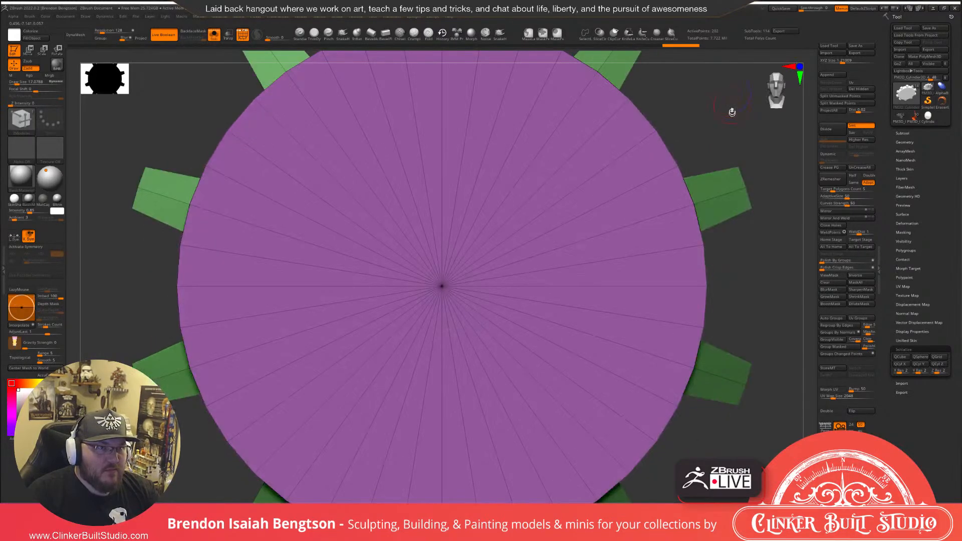
{"action": "key", "text": "f"}
{"action": "mouse_move", "coordinate": [626, 206]}
{"action": "left_mouse_down"}
{"action": "mouse_move", "coordinate": [616, 216]}
{"action": "mouse_move", "coordinate": [632, 251]}
{"action": "mouse_move", "coordinate": [624, 212]}
{"action": "mouse_move", "coordinate": [587, 219]}
{"action": "mouse_move", "coordinate": [623, 216]}
{"action": "left_mouse_up"}
{"action": "key", "text": "shift+f"}
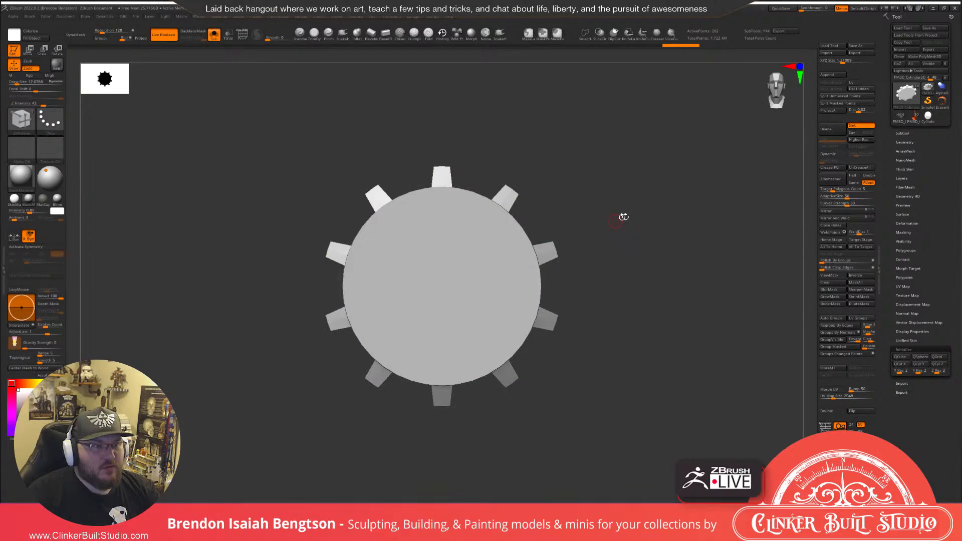
{"action": "left_click_drag", "start_coordinate": [623, 217], "coordinate": [561, 191]}
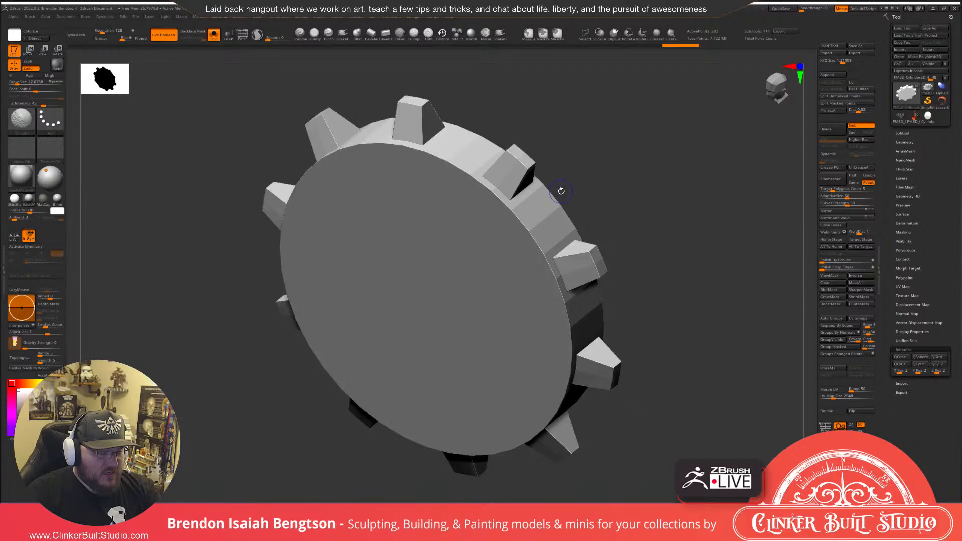
{"action": "key", "text": "shift+f"}
Mark the rim face pairs between the teeth on one half with the temporary polygroup, and mirror and weld the gear.
{"action": "left_click_drag", "start_coordinate": [561, 190], "coordinate": [571, 278]}
{"action": "left_click_drag", "start_coordinate": [676, 301], "coordinate": [677, 167], "text": "alt"}
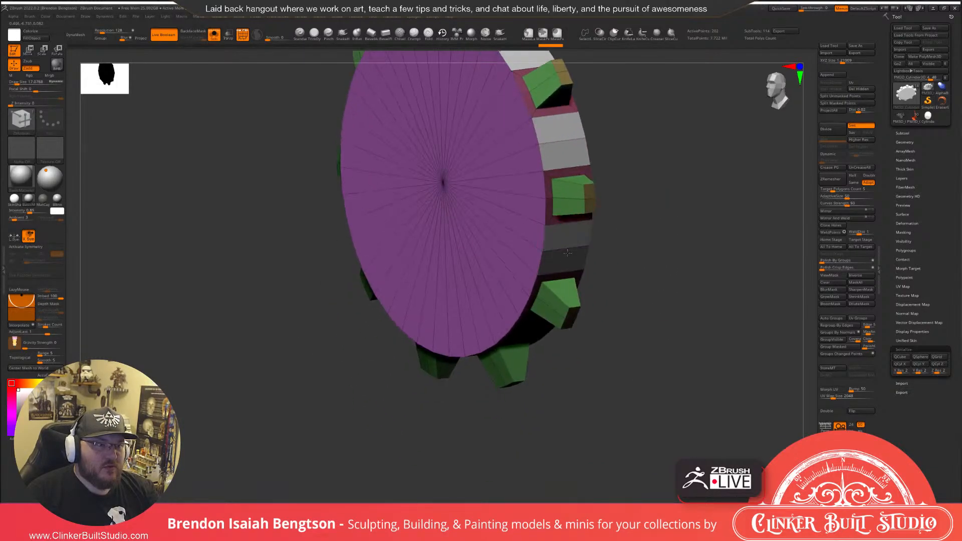
{"action": "left_click_drag", "start_coordinate": [567, 252], "coordinate": [522, 320]}
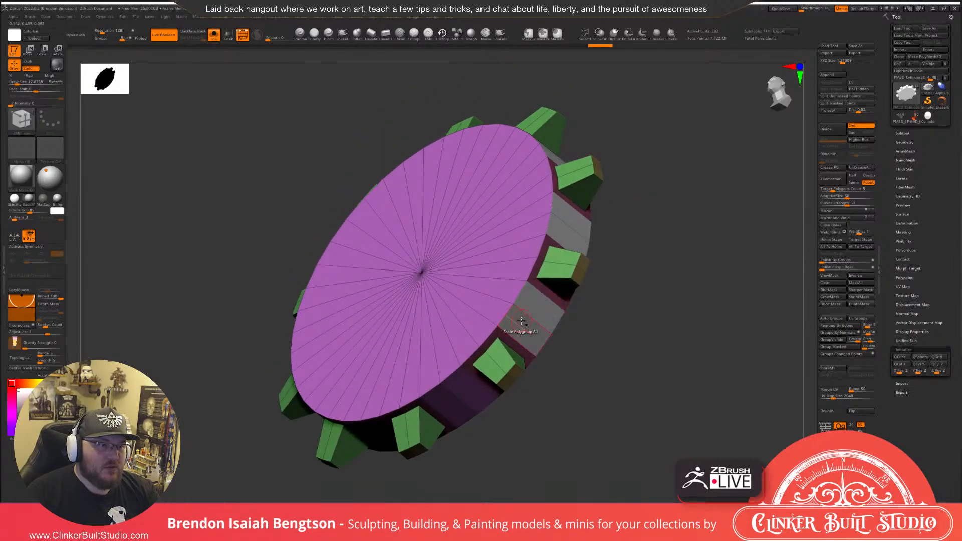
{"action": "left_click_drag", "start_coordinate": [464, 391], "coordinate": [438, 395], "text": "alt"}
{"action": "left_click_drag", "start_coordinate": [668, 247], "coordinate": [682, 242]}
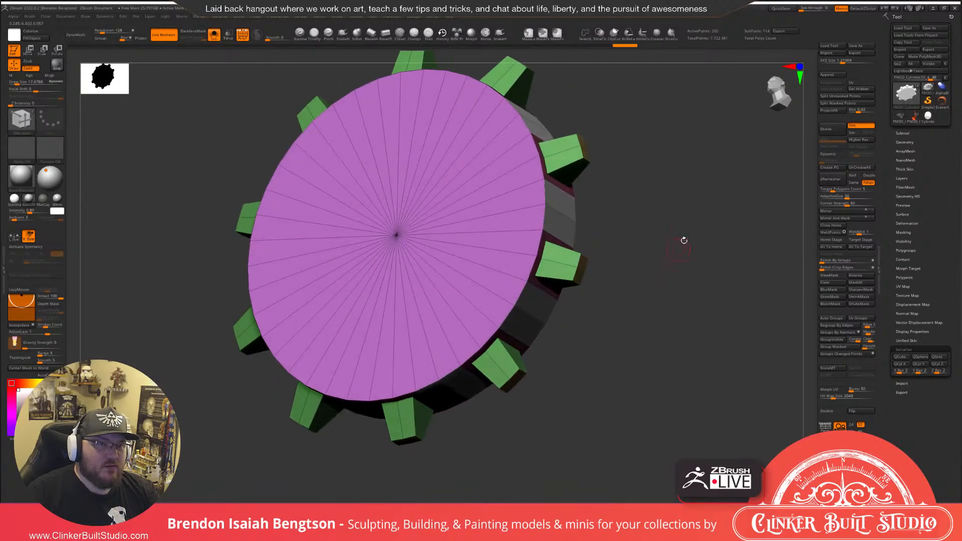
{"action": "left_click", "coordinate": [844, 219]}
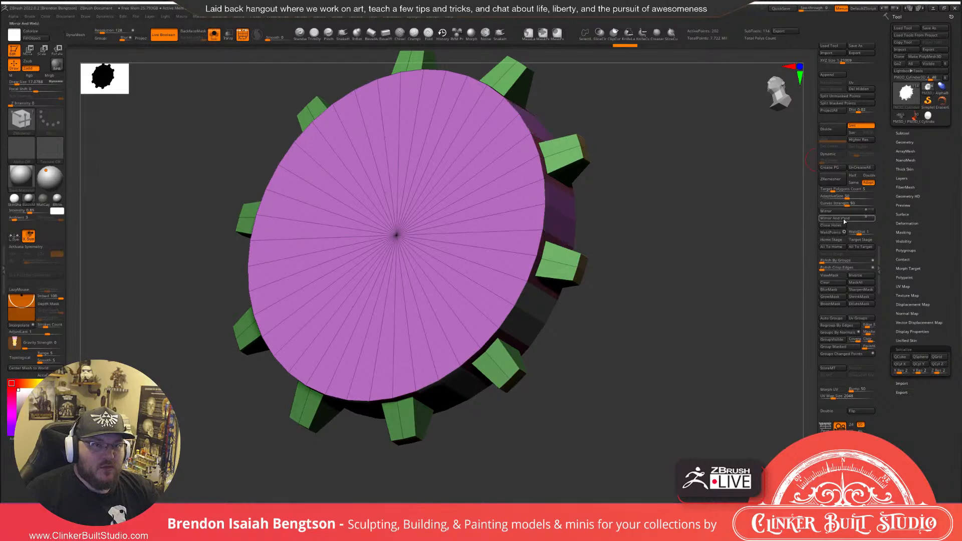
{"action": "left_click_drag", "start_coordinate": [692, 263], "coordinate": [686, 218]}
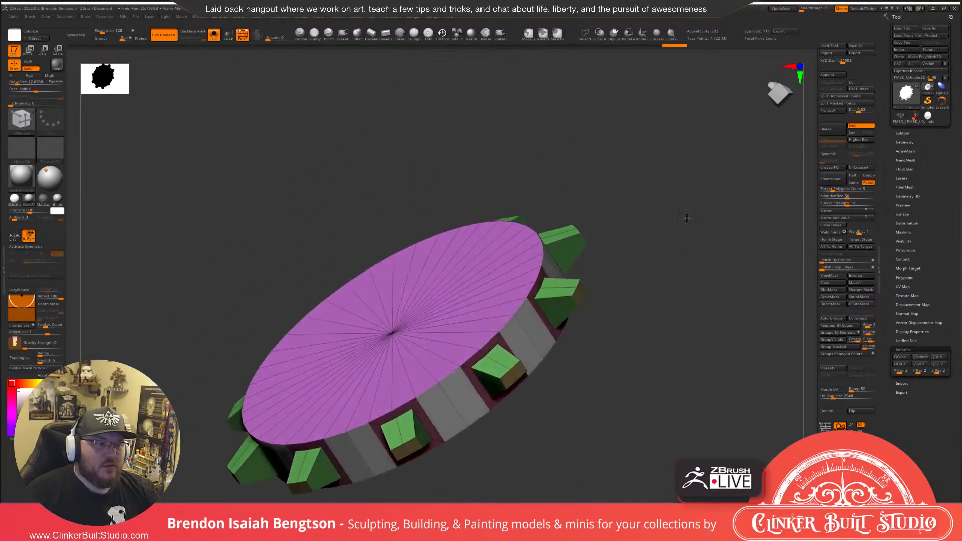
Inset all the marked rim faces between the teeth, using Inset with the Polygroup All target.
{"action": "key", "text": "space"}
{"action": "left_click", "coordinate": [438, 286]}
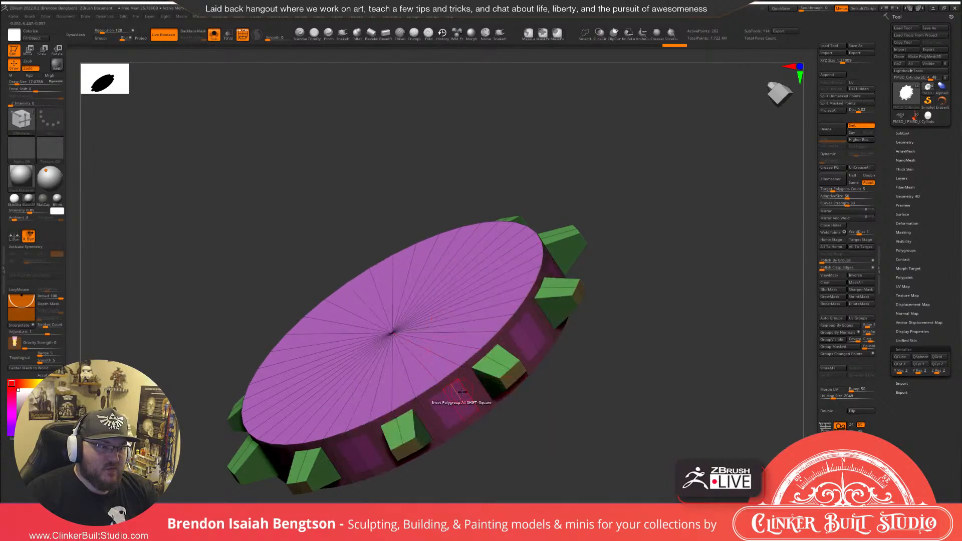
{"action": "left_click_drag", "start_coordinate": [462, 392], "coordinate": [519, 405]}
Extrude the inset rim faces between the teeth outward into additional teeth, using QMesh with the Polygroup All target.
{"action": "left_click_drag", "start_coordinate": [560, 456], "coordinate": [555, 375]}
{"action": "key", "text": "space"}
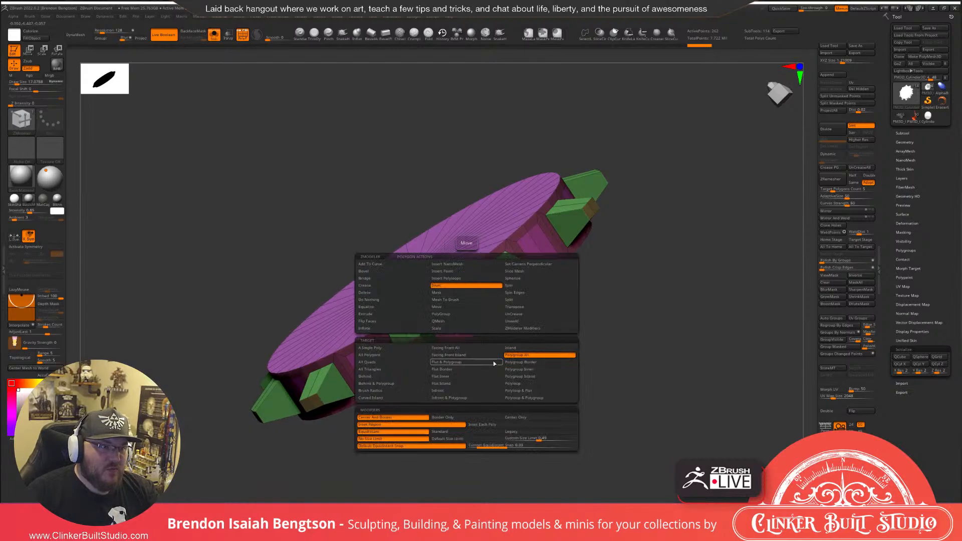
{"action": "left_click", "coordinate": [471, 323]}
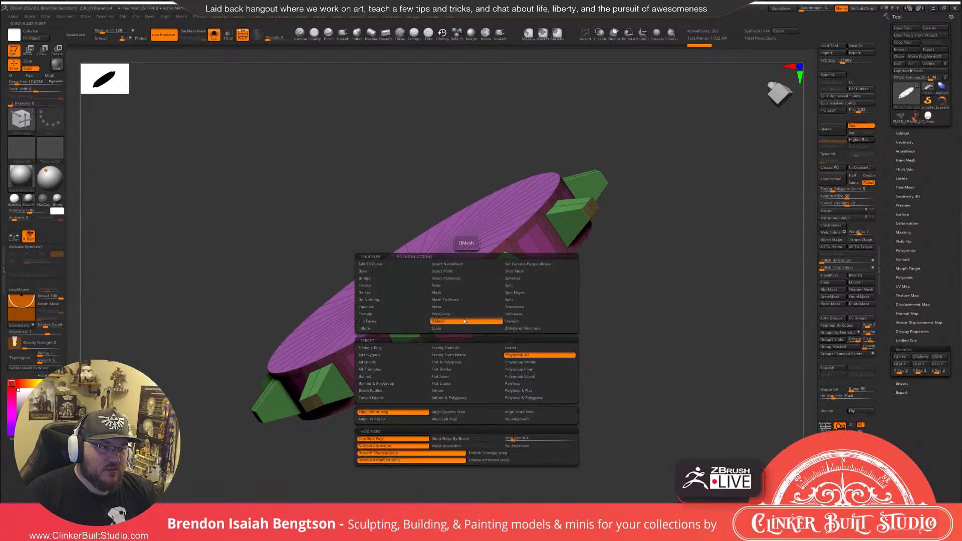
{"action": "left_click", "coordinate": [461, 311]}
{"action": "left_click_drag", "start_coordinate": [576, 322], "coordinate": [596, 339]}
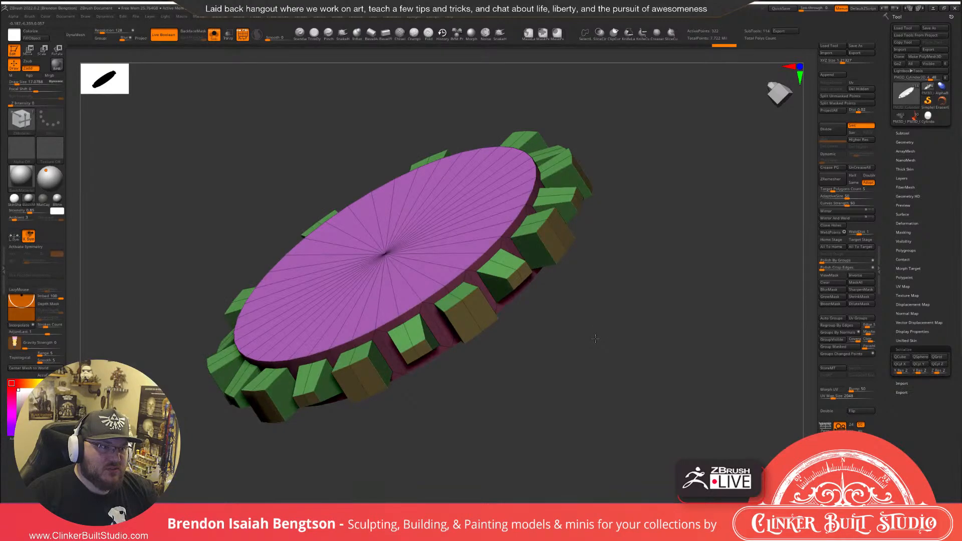
{"action": "left_click_drag", "start_coordinate": [595, 339], "coordinate": [645, 297]}
{"action": "key", "text": "ctrl+z"}
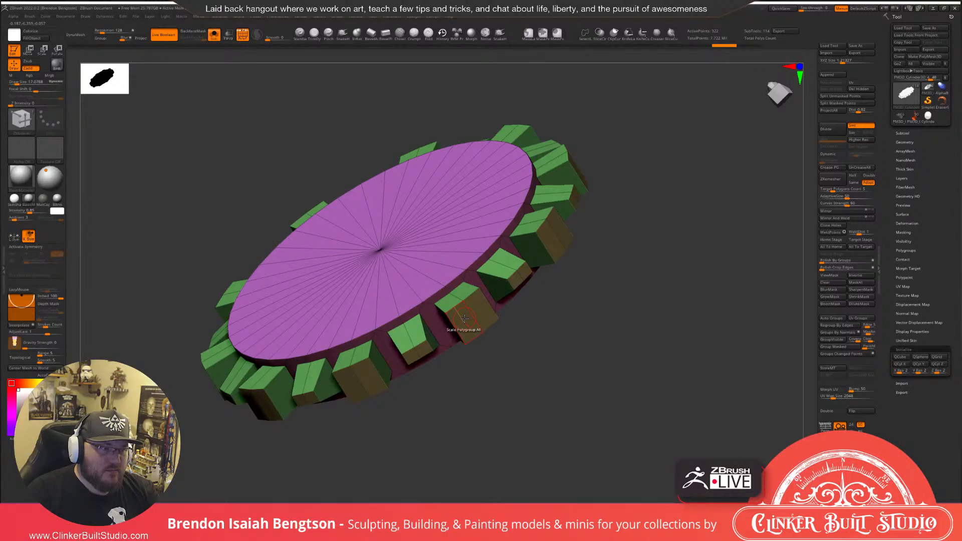
Mark the end faces of the new teeth on one half with the temporary polygroup, and mirror and weld the gear.
{"action": "left_click", "coordinate": [464, 319]}
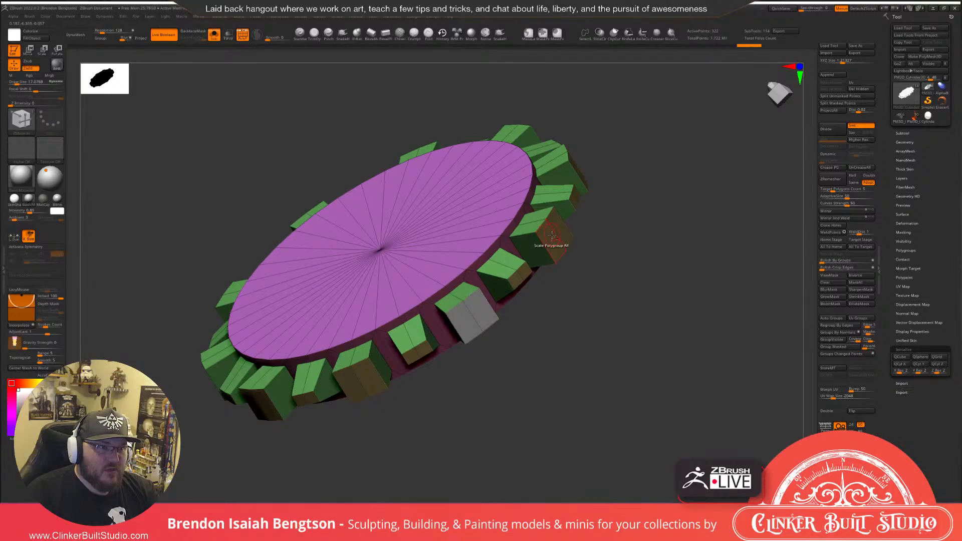
{"action": "left_click", "coordinate": [556, 231]}
{"action": "left_click_drag", "start_coordinate": [713, 174], "coordinate": [657, 189]}
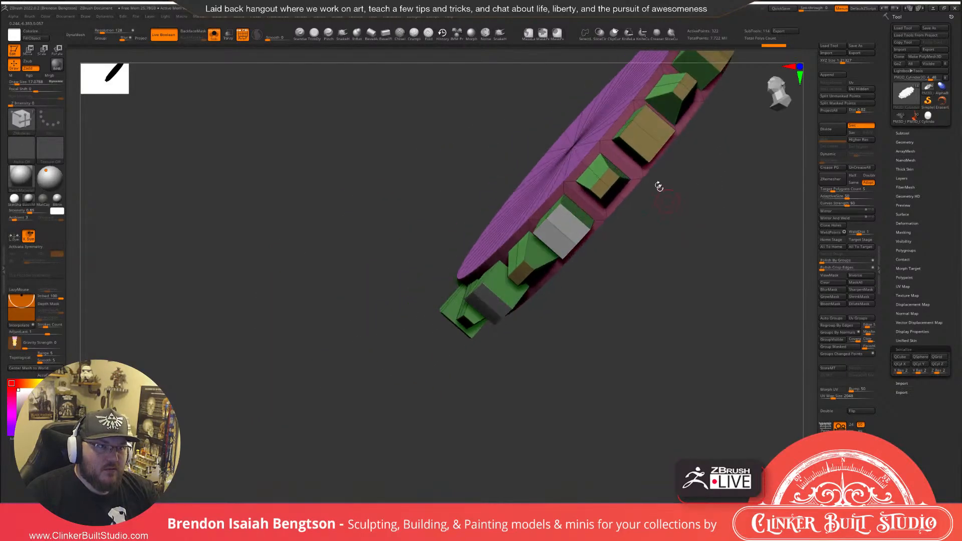
{"action": "left_click", "coordinate": [646, 129]}
{"action": "left_click_drag", "start_coordinate": [733, 191], "coordinate": [621, 181]}
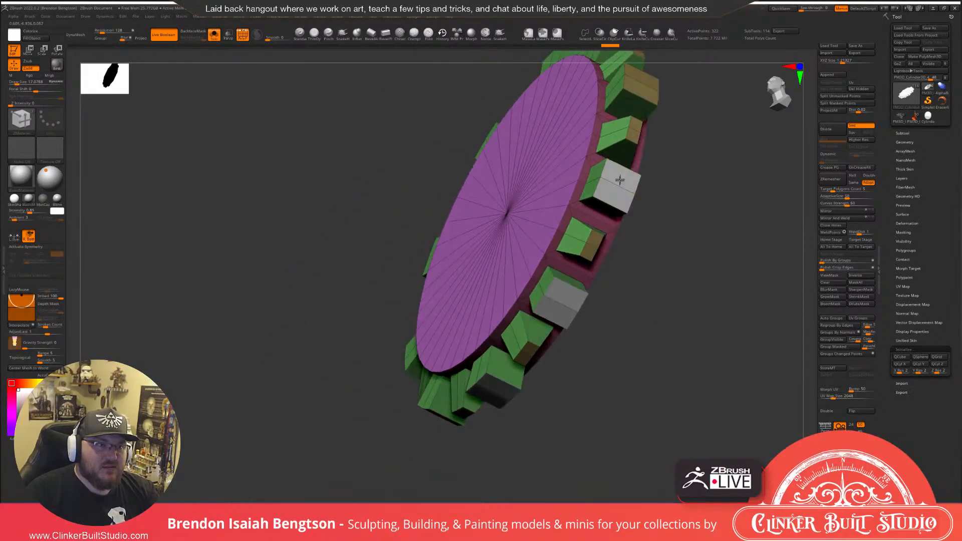
{"action": "left_click_drag", "start_coordinate": [707, 167], "coordinate": [653, 298], "text": "alt"}
{"action": "left_click_drag", "start_coordinate": [585, 221], "coordinate": [585, 214], "text": "alt"}
{"action": "left_click_drag", "start_coordinate": [639, 162], "coordinate": [645, 245]}
{"action": "left_click", "coordinate": [576, 87], "text": "alt"}
{"action": "left_click_drag", "start_coordinate": [577, 86], "coordinate": [576, 71], "text": "alt"}
{"action": "left_click_drag", "start_coordinate": [657, 202], "coordinate": [681, 138]}
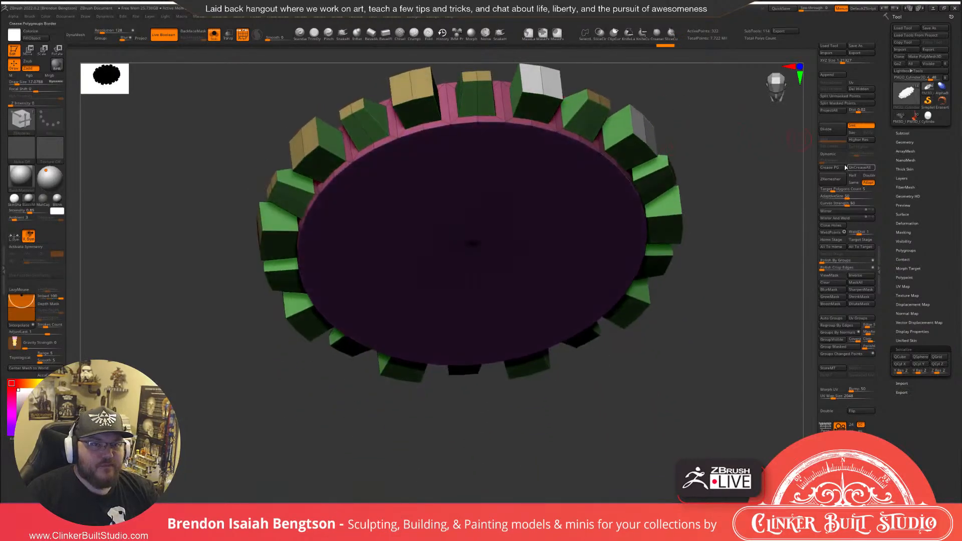
{"action": "left_click", "coordinate": [835, 212]}
{"action": "left_click", "coordinate": [834, 218]}
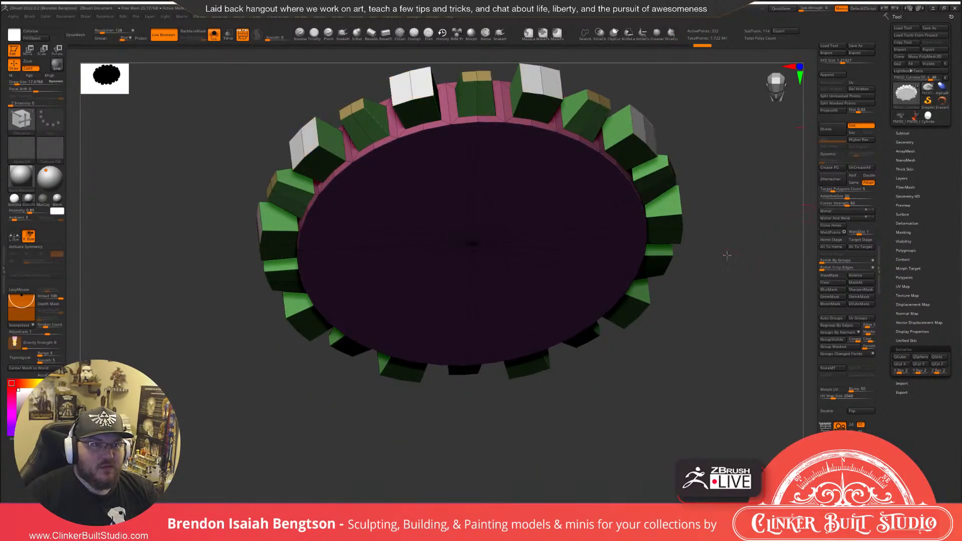
Taper the new teeth by scaling their marked end faces inward, using Scale with Polygroup All.
{"action": "left_click_drag", "start_coordinate": [727, 255], "coordinate": [707, 226]}
{"action": "left_click", "coordinate": [660, 125]}
{"action": "left_click_drag", "start_coordinate": [782, 194], "coordinate": [699, 254], "text": "alt"}
{"action": "key", "text": "shift+f"}
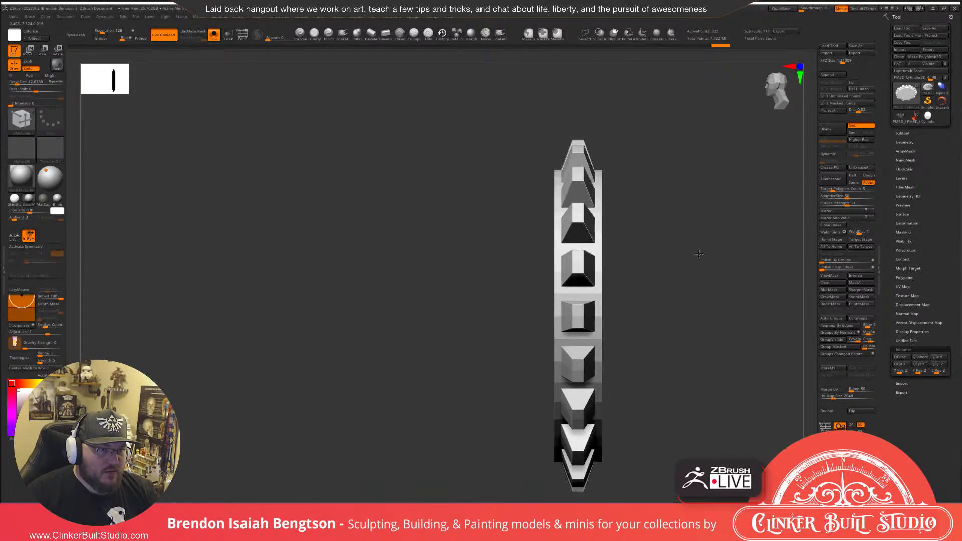
{"action": "left_click_drag", "start_coordinate": [699, 254], "coordinate": [656, 251]}
{"action": "key", "text": "shift+f"}
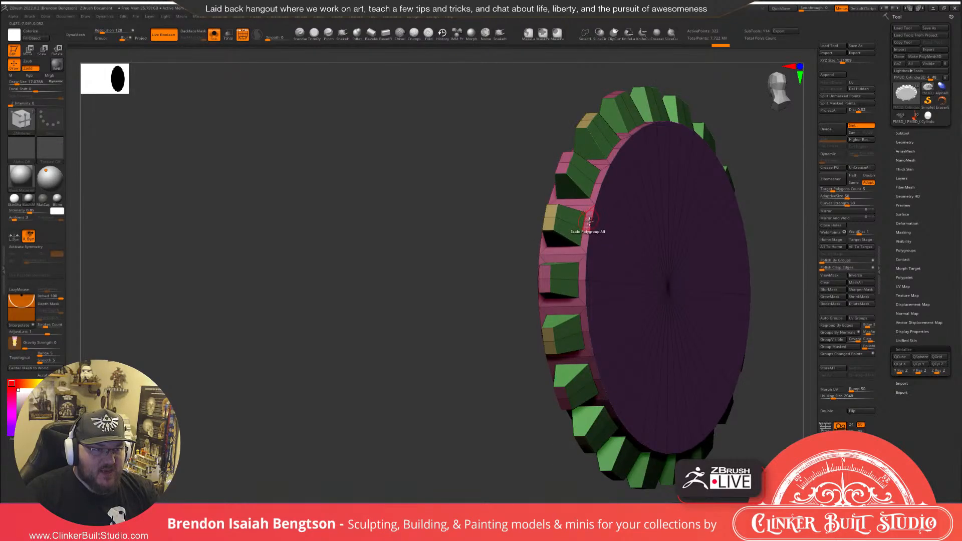
Try QMesh with the Flat Island target on the gear's flat side face, and undo the change.
{"action": "key", "text": "space"}
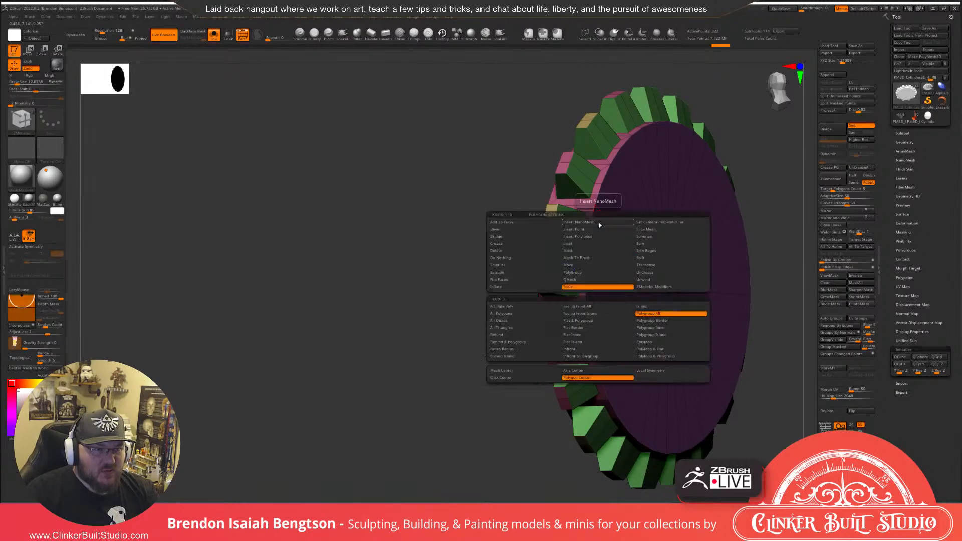
{"action": "left_click", "coordinate": [597, 280]}
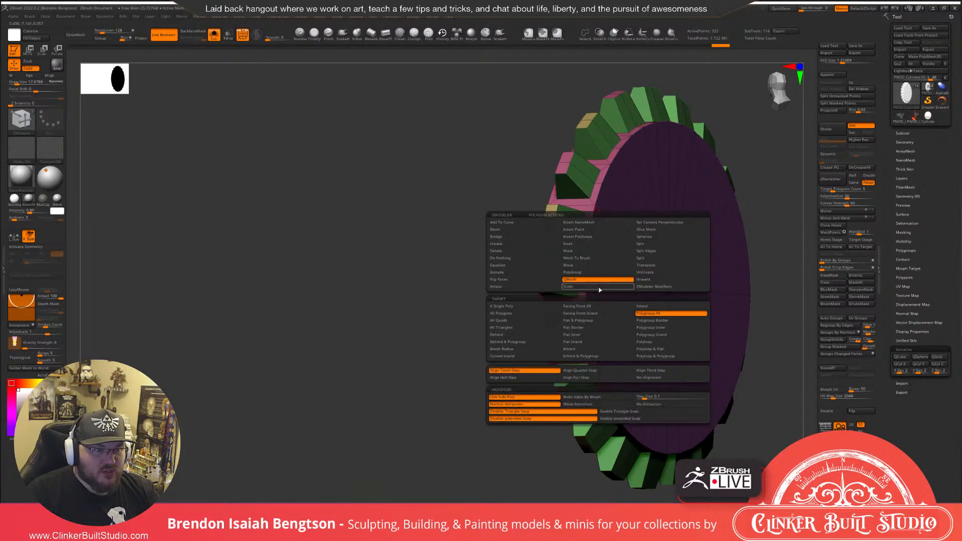
{"action": "left_click", "coordinate": [597, 342]}
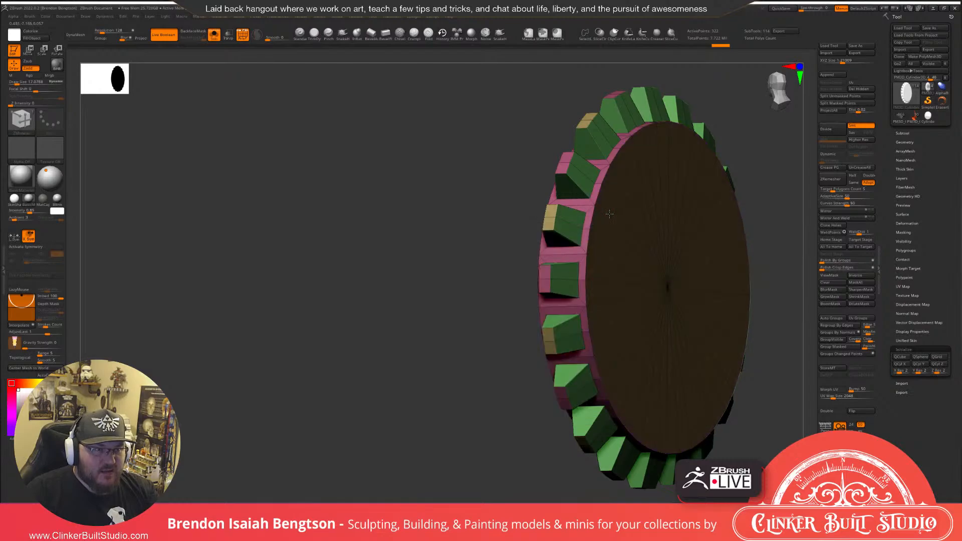
{"action": "key", "text": "ctrl+z"}
{"action": "left_click_drag", "start_coordinate": [609, 214], "coordinate": [605, 214]}
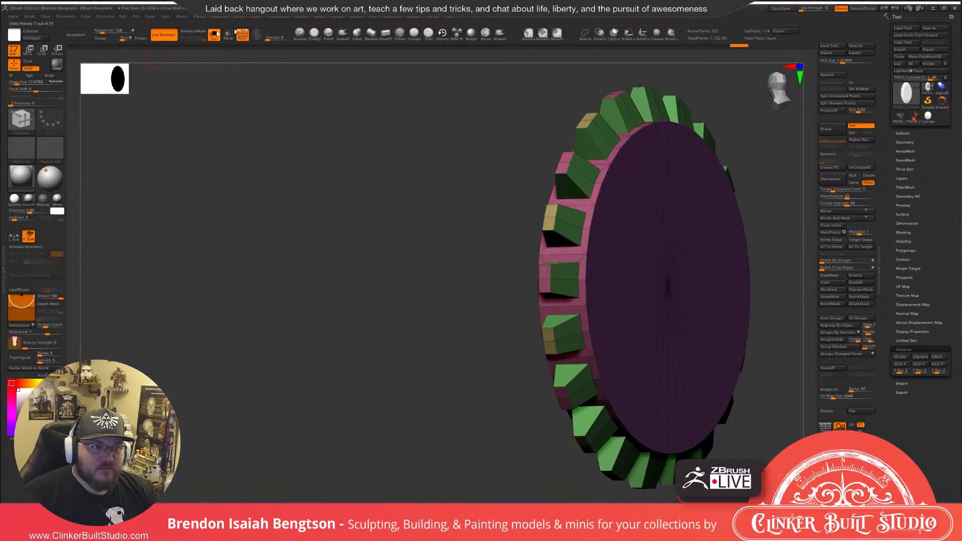
Activate symmetry across the Z axis so that both flat sides of the gear are edited together.
{"action": "right_click_drag", "start_coordinate": [668, 222], "coordinate": [667, 233], "text": "ctrl"}
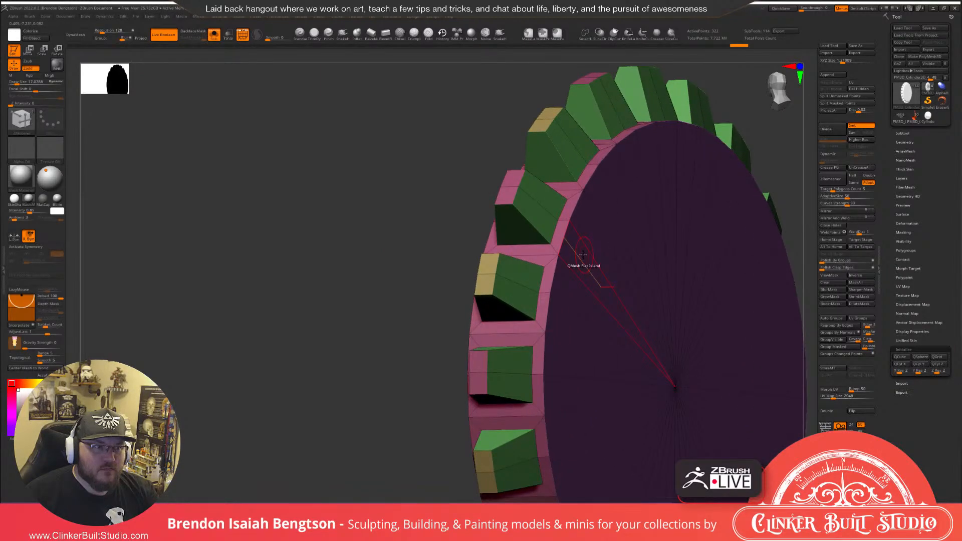
{"action": "right_click_drag", "start_coordinate": [583, 256], "coordinate": [476, 261]}
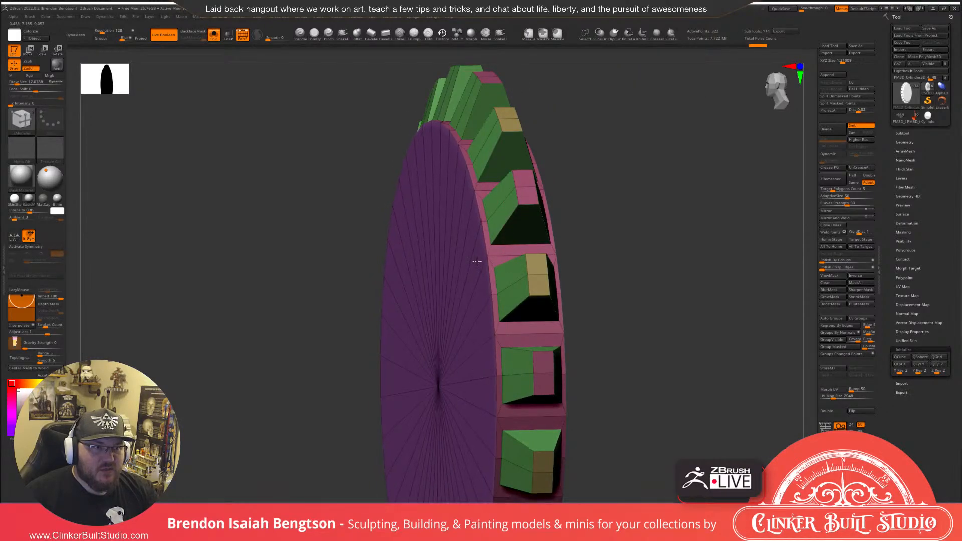
{"action": "mouse_move", "coordinate": [570, 246]}
{"action": "right_mouse_down"}
{"action": "mouse_move", "coordinate": [612, 206]}
{"action": "mouse_move", "coordinate": [644, 221]}
{"action": "mouse_move", "coordinate": [646, 241]}
{"action": "mouse_move", "coordinate": [617, 201]}
{"action": "right_mouse_up"}
{"action": "right_click_drag", "start_coordinate": [617, 200], "coordinate": [688, 196], "text": "alt"}
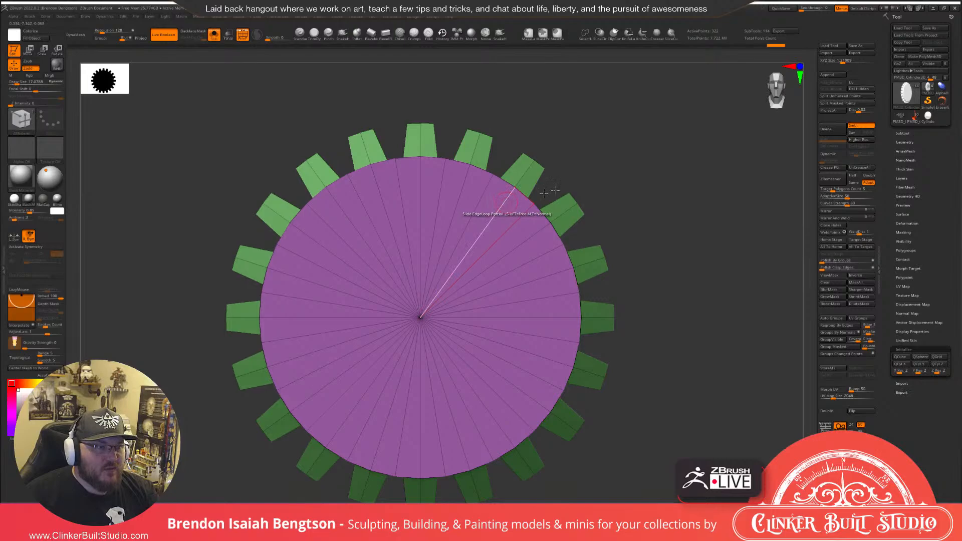
{"action": "right_click_drag", "start_coordinate": [544, 193], "coordinate": [620, 194]}
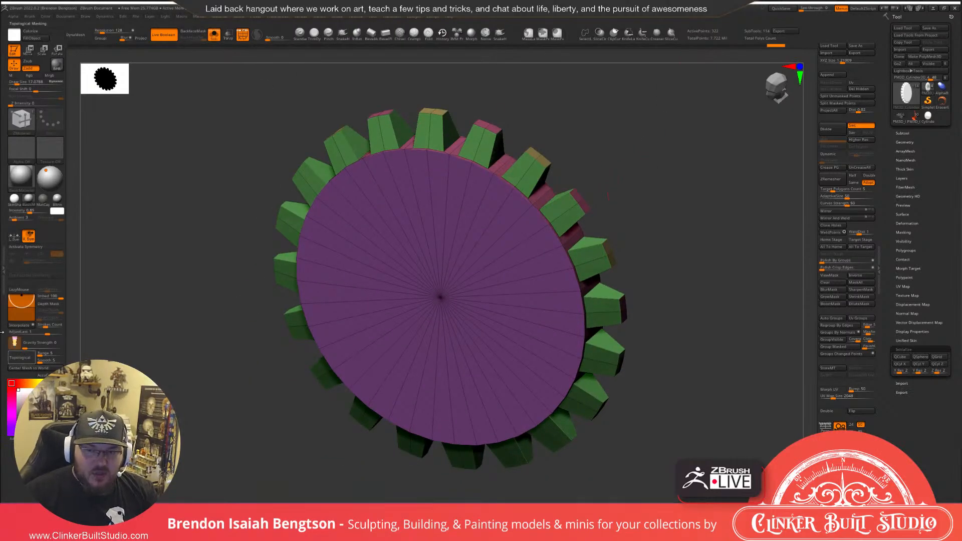
{"action": "left_click", "coordinate": [25, 247]}
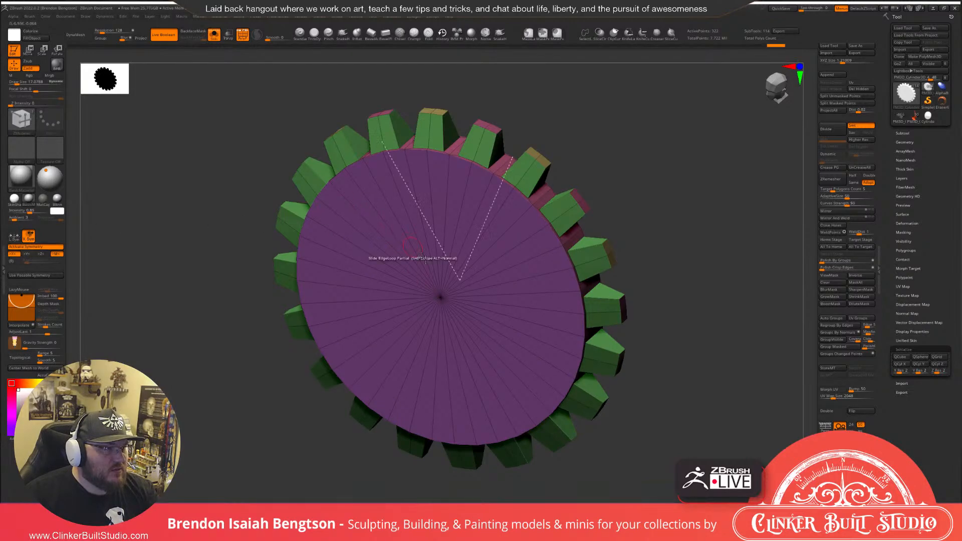
{"action": "left_click", "coordinate": [26, 255]}
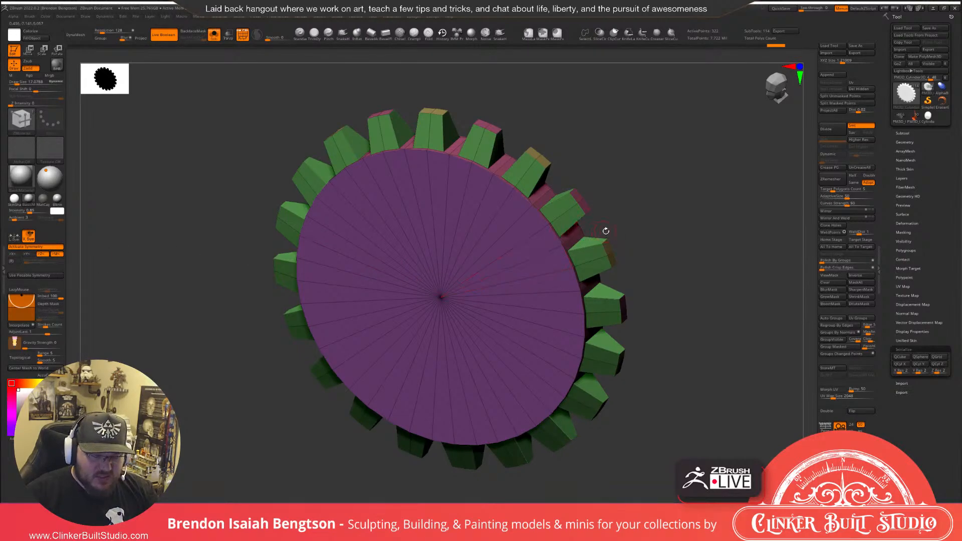
Insert a circular edge loop just inside the outer edge of the gear's flat face.
{"action": "left_click_drag", "start_coordinate": [606, 231], "coordinate": [626, 216], "text": "shift"}
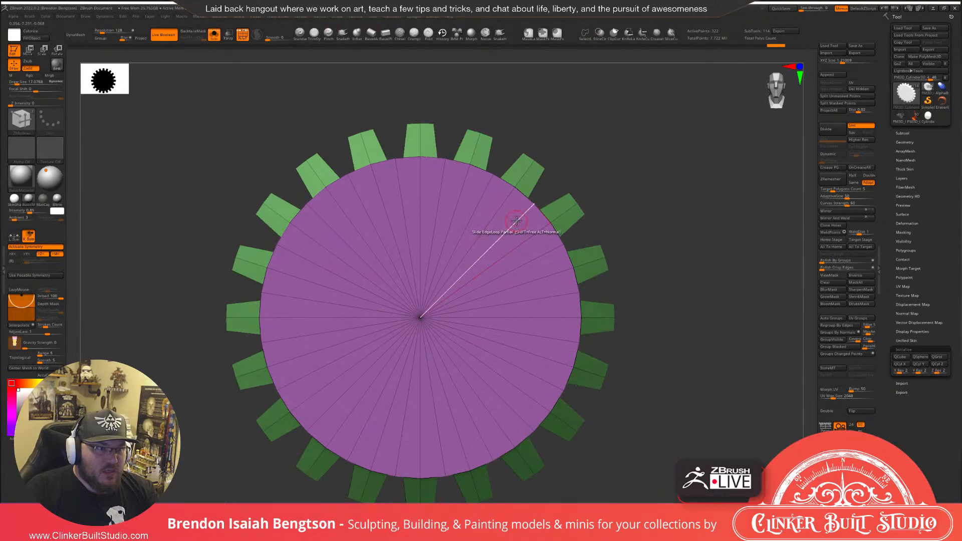
{"action": "left_click_drag", "start_coordinate": [516, 220], "coordinate": [515, 222]}
{"action": "key", "text": "space"}
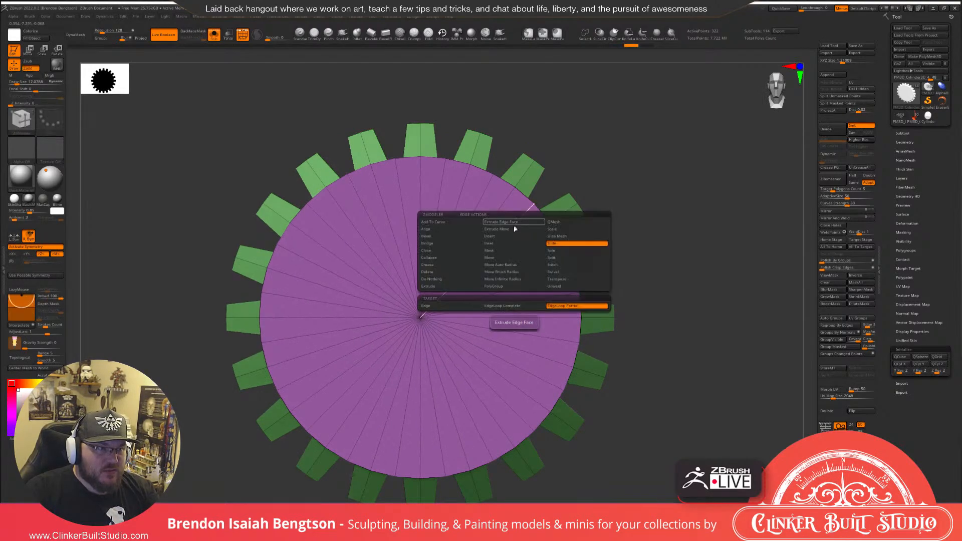
{"action": "left_click", "coordinate": [513, 236]}
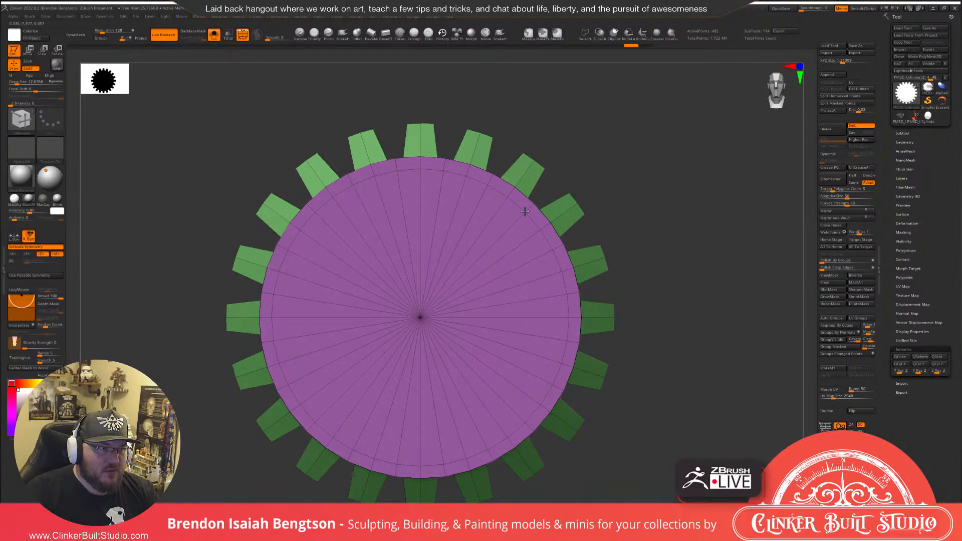
{"action": "right_click_drag", "start_coordinate": [525, 212], "coordinate": [637, 212]}
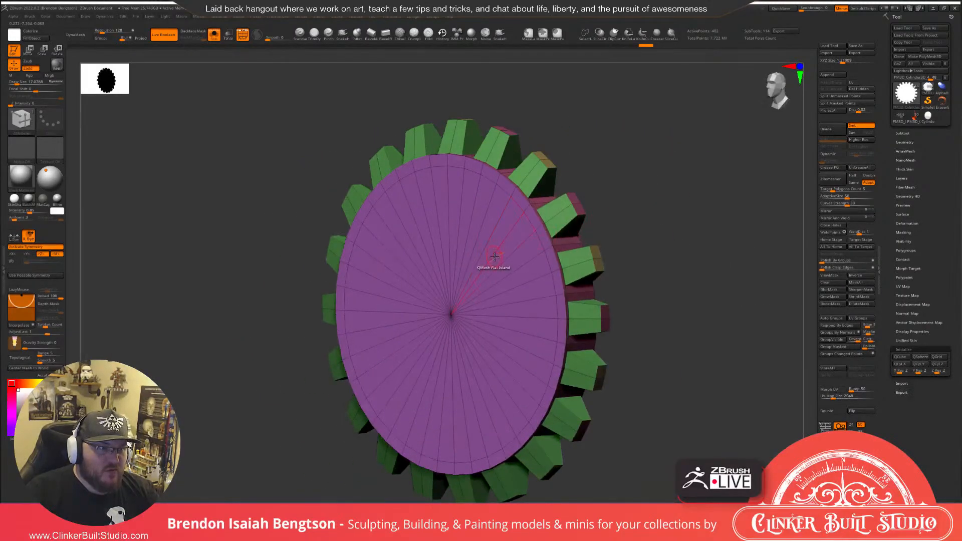
Push the gear's face inside the narrow rim inward to form a recess, using QMesh with the Polyloop target.
{"action": "key", "text": "space"}
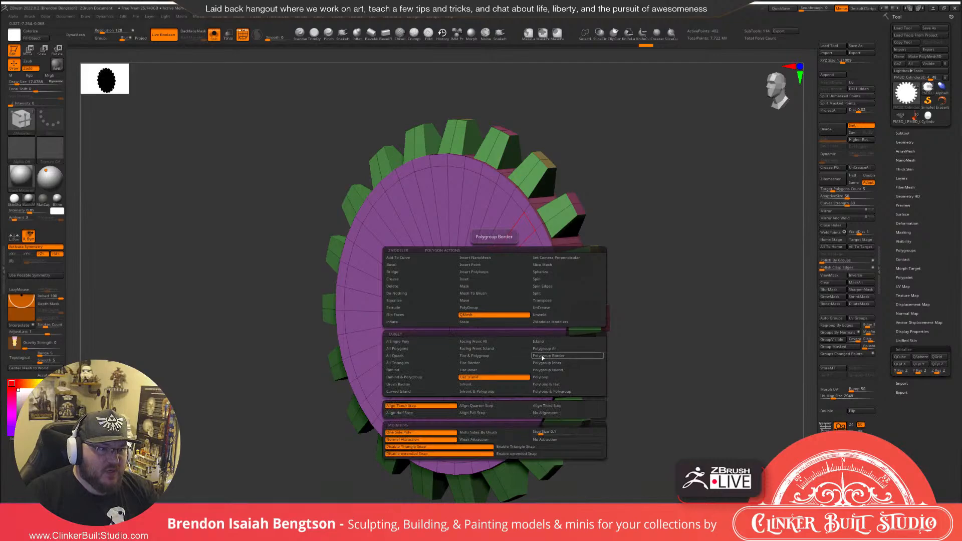
{"action": "left_click", "coordinate": [550, 379]}
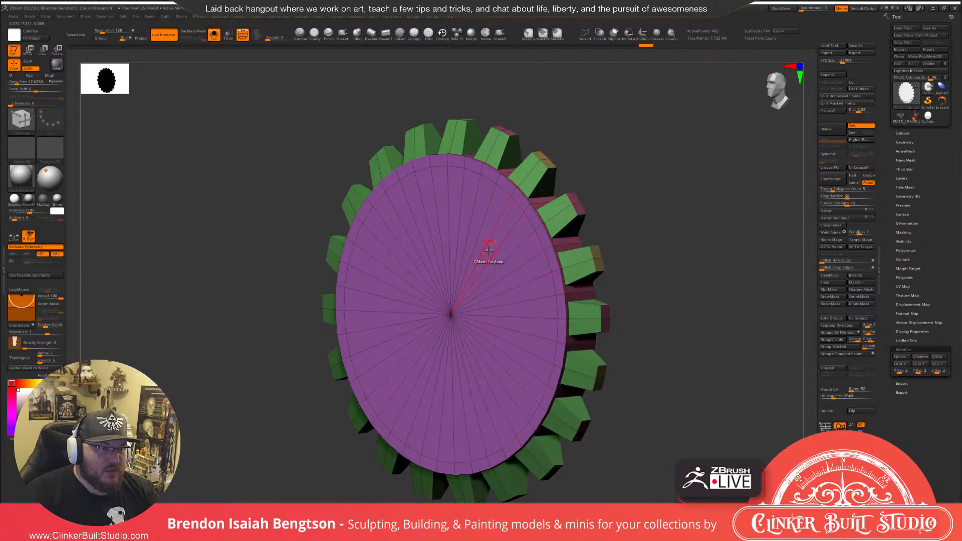
{"action": "mouse_move", "coordinate": [488, 250]}
{"action": "left_mouse_down"}
{"action": "mouse_move", "coordinate": [528, 244]}
{"action": "mouse_move", "coordinate": [497, 255]}
{"action": "left_mouse_up"}
{"action": "left_click_drag", "start_coordinate": [661, 163], "coordinate": [676, 182]}
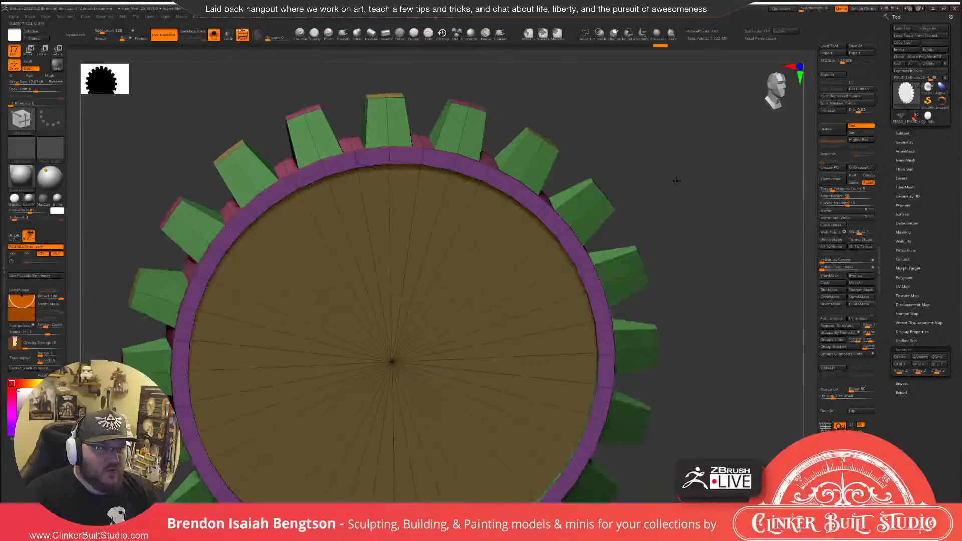
Deepen the recess by sliding the edge loop around its floor, using Slide with the EdgeLoop Complete target.
{"action": "left_click_drag", "start_coordinate": [676, 181], "coordinate": [653, 187]}
{"action": "key", "text": "space"}
{"action": "left_click", "coordinate": [533, 320]}
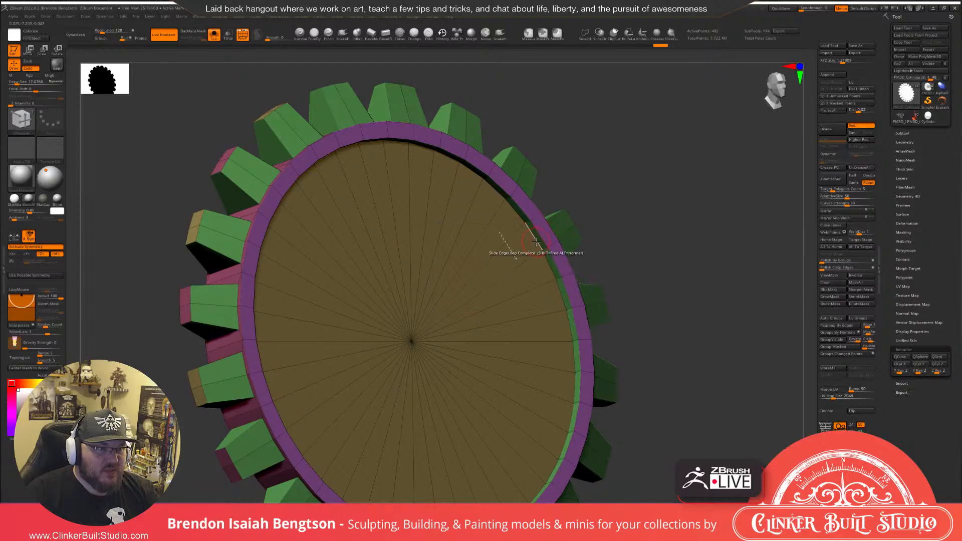
{"action": "left_click", "coordinate": [536, 242]}
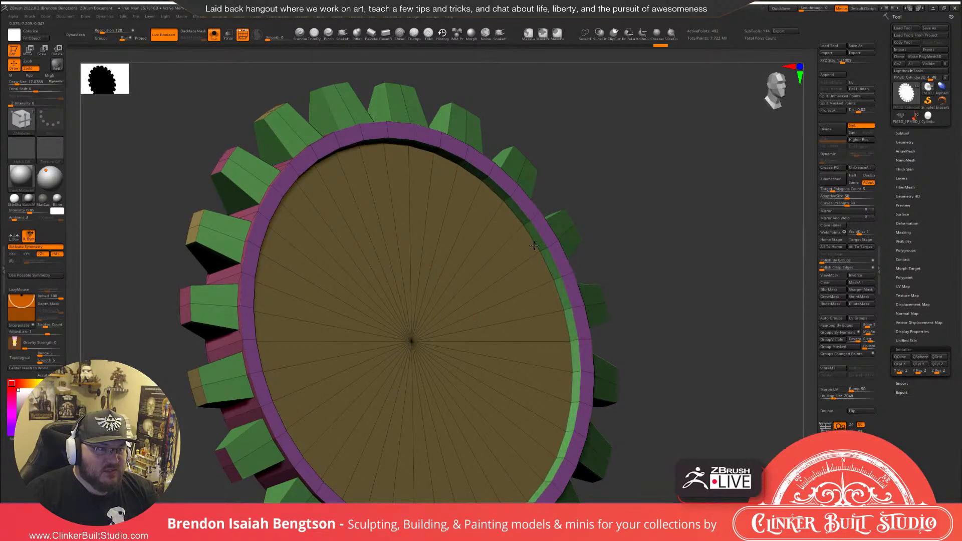
{"action": "left_click_drag", "start_coordinate": [701, 194], "coordinate": [662, 211]}
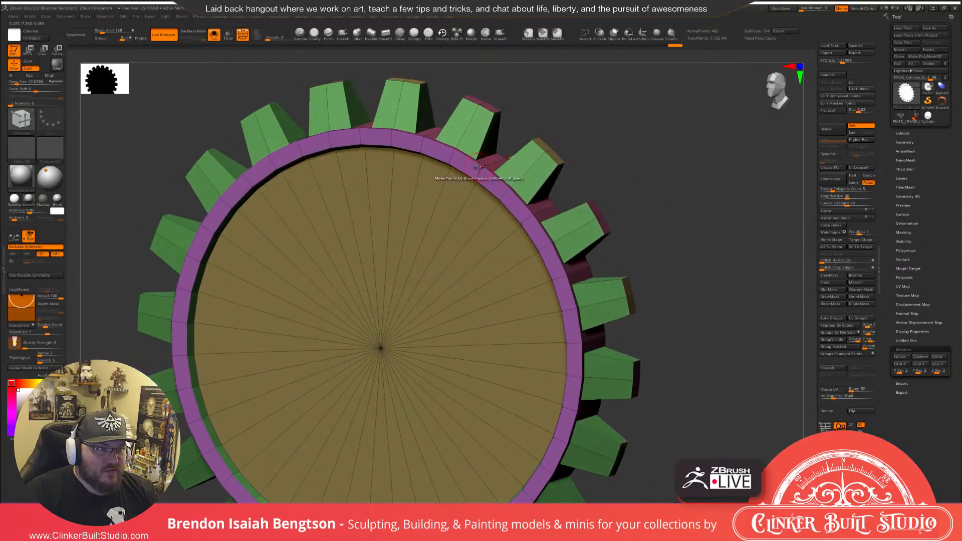
{"action": "left_click_drag", "start_coordinate": [668, 169], "coordinate": [638, 182]}
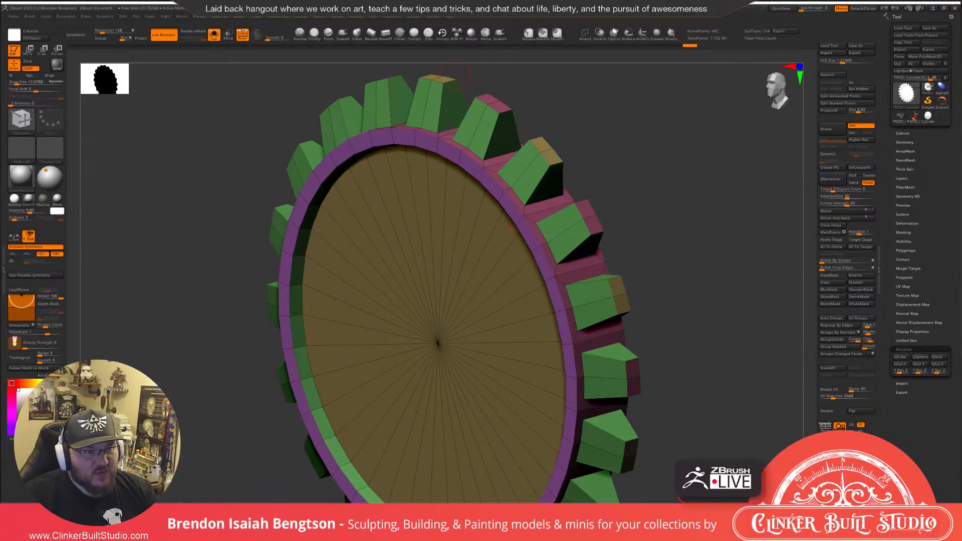
Try to bevel the outer edge of the gear's narrow rim, using Bevel with the EdgeLoop Complete target.
{"action": "right_click_drag", "start_coordinate": [524, 215], "coordinate": [529, 240], "text": "ctrl"}
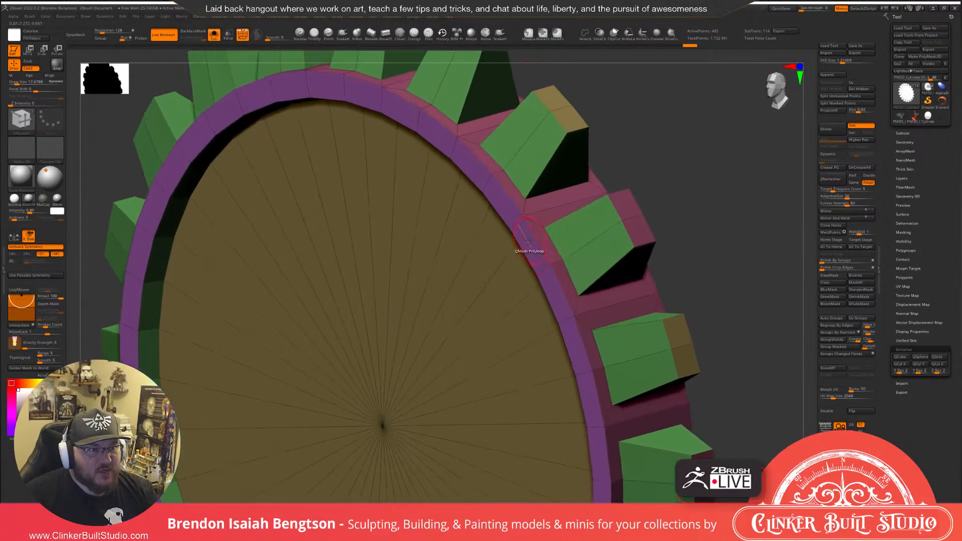
{"action": "key", "text": "space"}
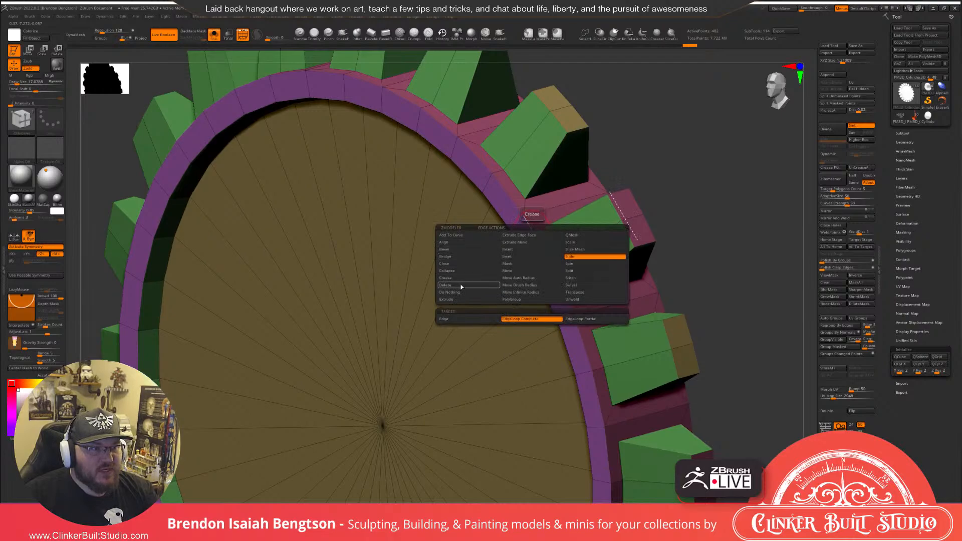
{"action": "left_click", "coordinate": [444, 249]}
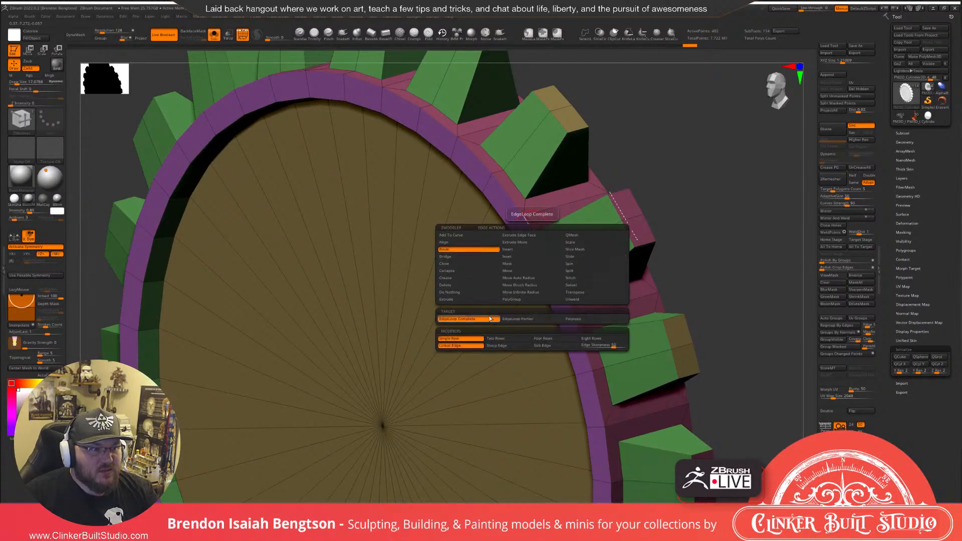
{"action": "left_click", "coordinate": [503, 319]}
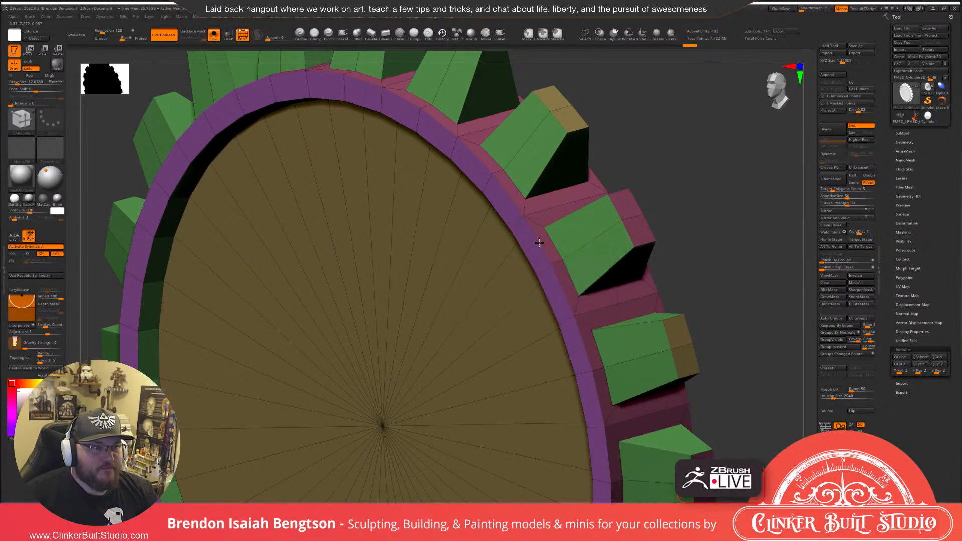
{"action": "left_click", "coordinate": [535, 244]}
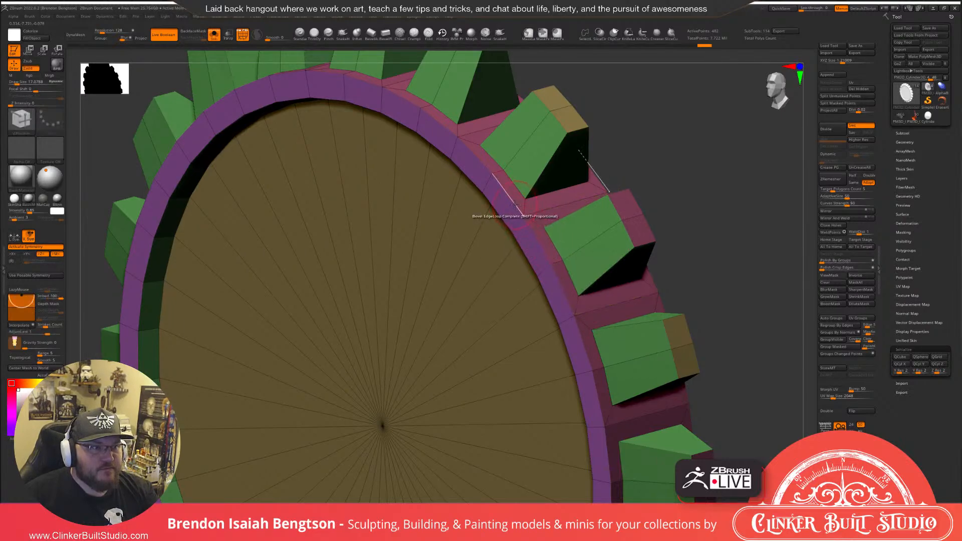
{"action": "key", "text": "ctrl+z"}
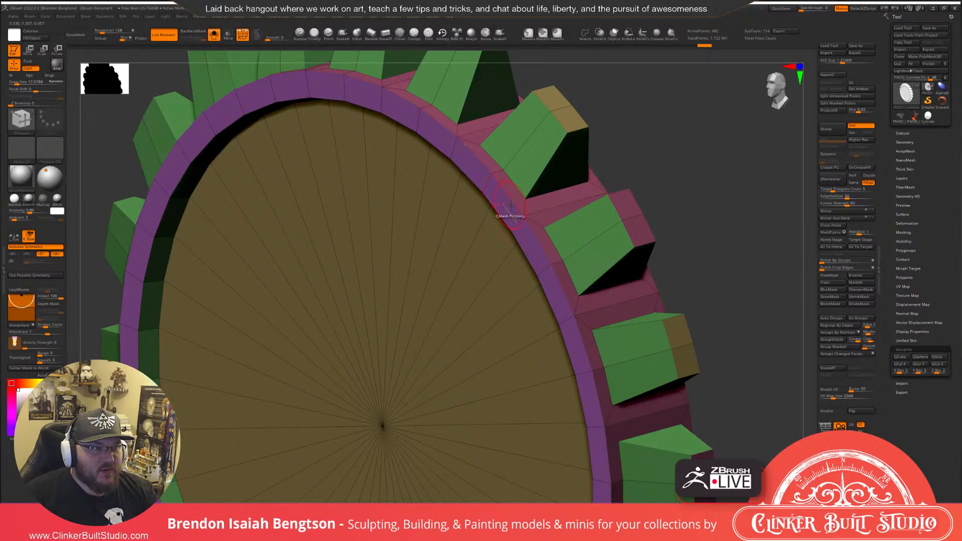
Try the edge Bevel with the Polyloop target on the gear's rim and undo the results.
{"action": "key", "text": "space"}
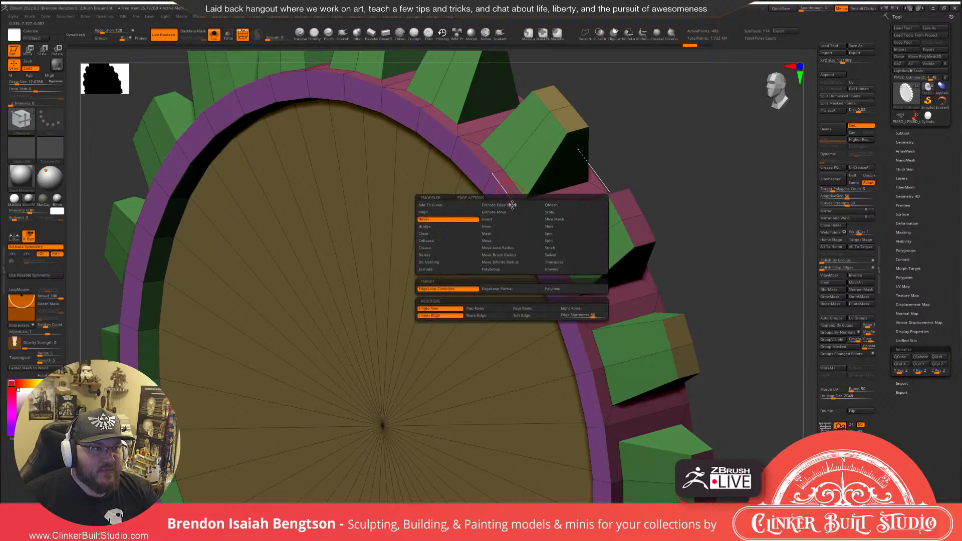
{"action": "left_click", "coordinate": [551, 205]}
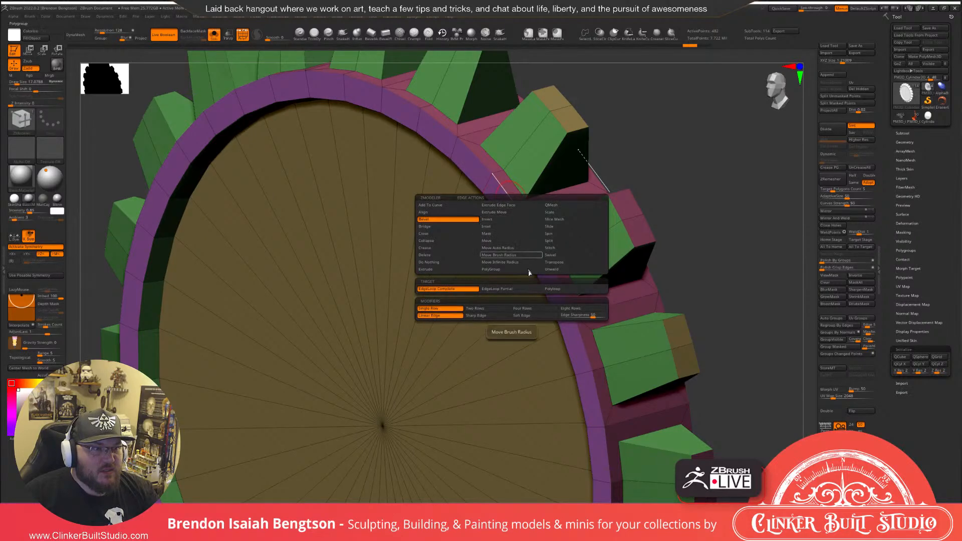
{"action": "left_click", "coordinate": [552, 288]}
{"action": "left_click_drag", "start_coordinate": [530, 244], "coordinate": [531, 242]}
{"action": "key", "text": "ctrl+z"}
{"action": "left_click_drag", "start_coordinate": [562, 296], "coordinate": [559, 289]}
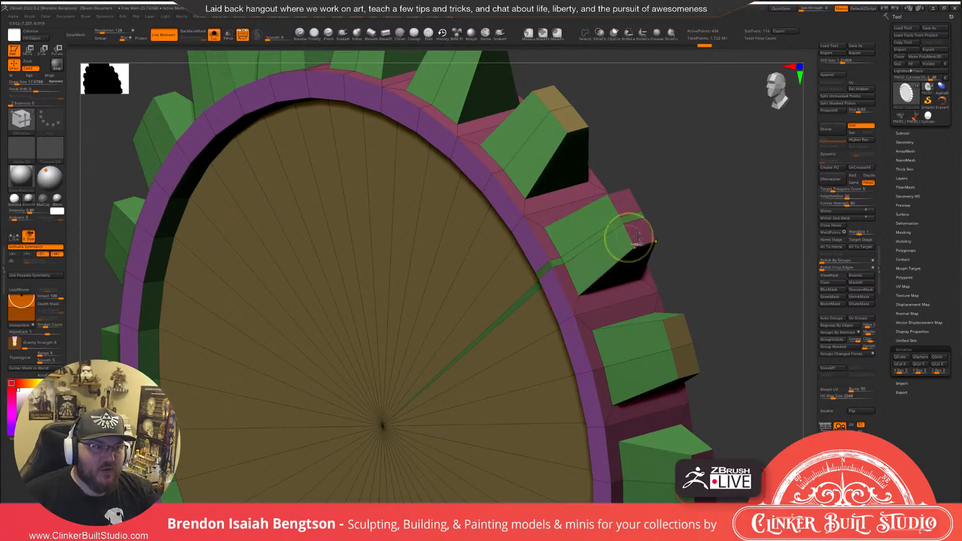
{"action": "key", "text": "ctrl+z"}
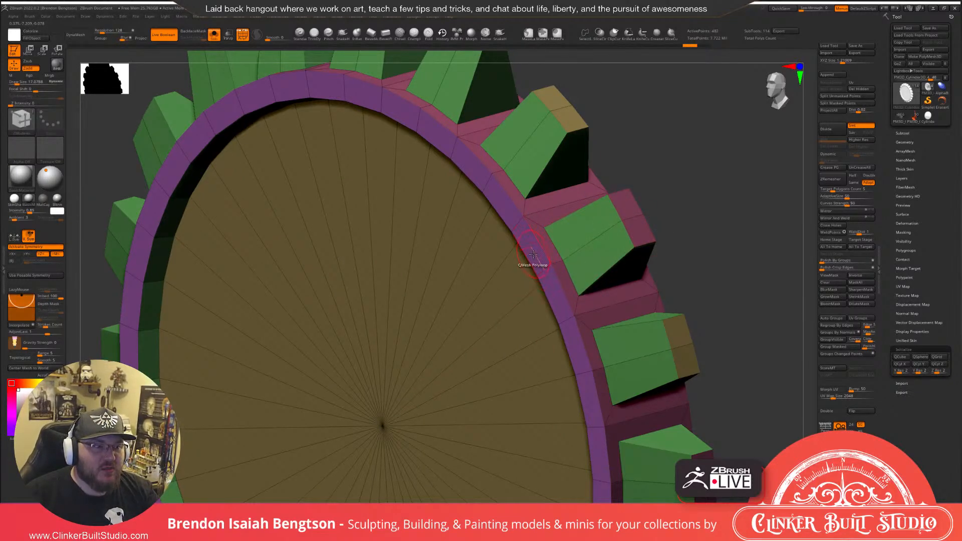
Insert a circular edge loop close to the outer edge of the gear's narrow rim.
{"action": "key", "text": "space"}
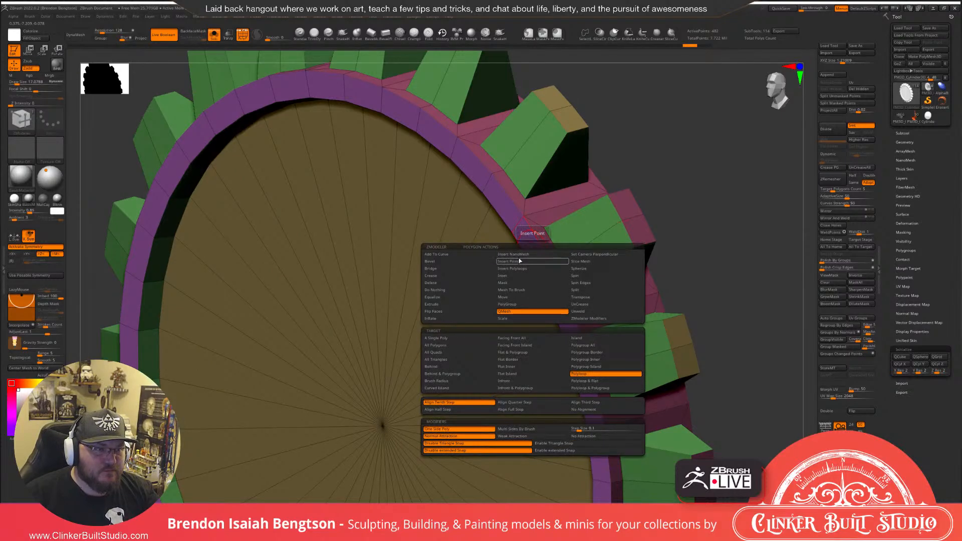
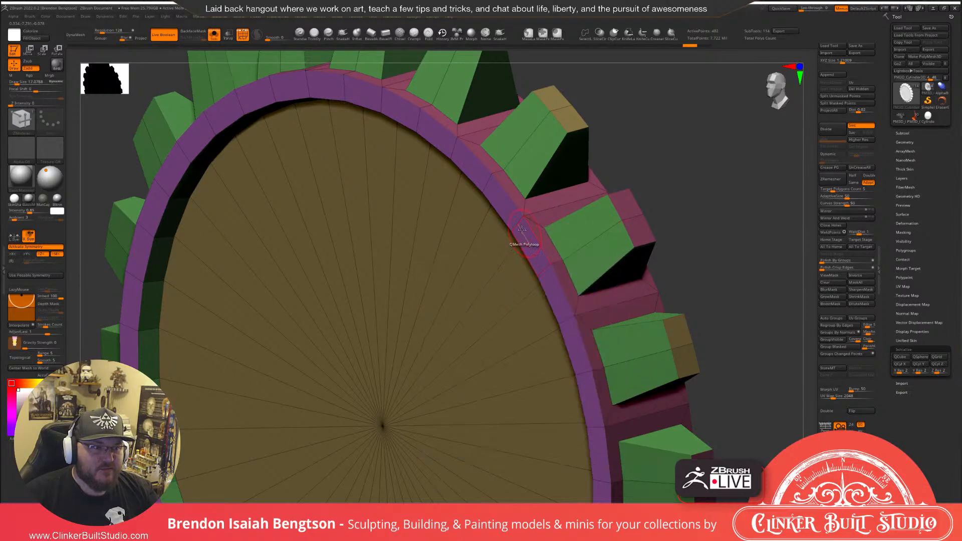
{"action": "key", "text": "space"}
{"action": "left_click", "coordinate": [521, 242]}
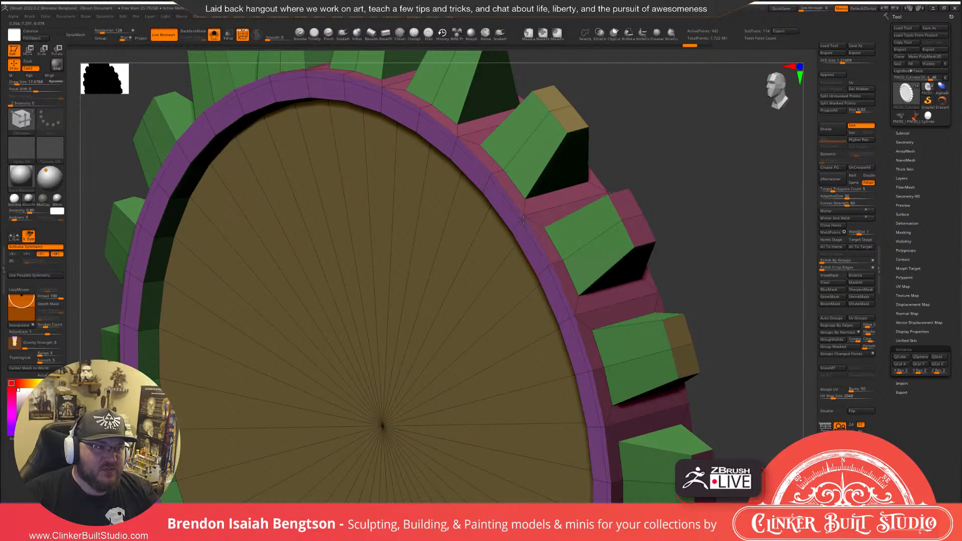
{"action": "left_click", "coordinate": [525, 221]}
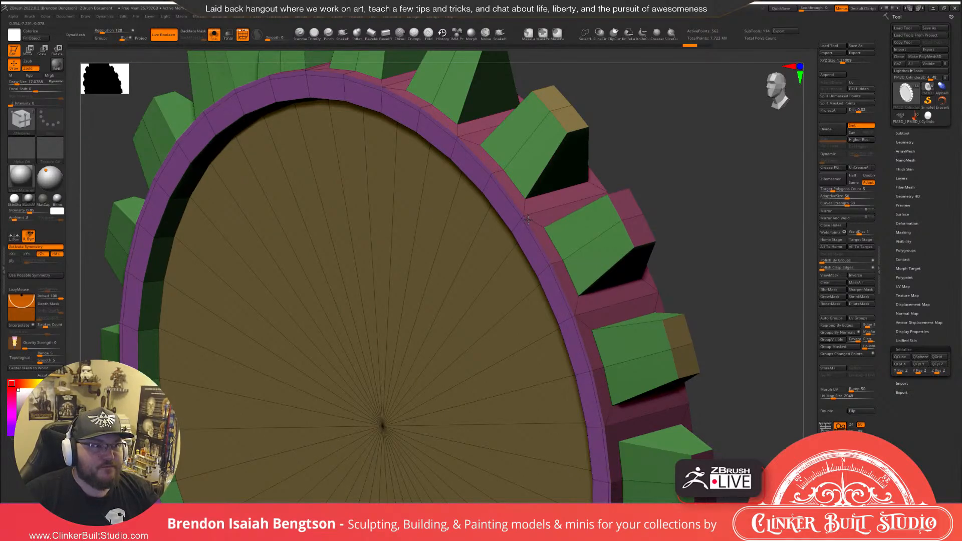
Try a circular edge loop beside the inner edge of the gear's rim and delete it again.
{"action": "left_click_drag", "start_coordinate": [669, 185], "coordinate": [756, 176]}
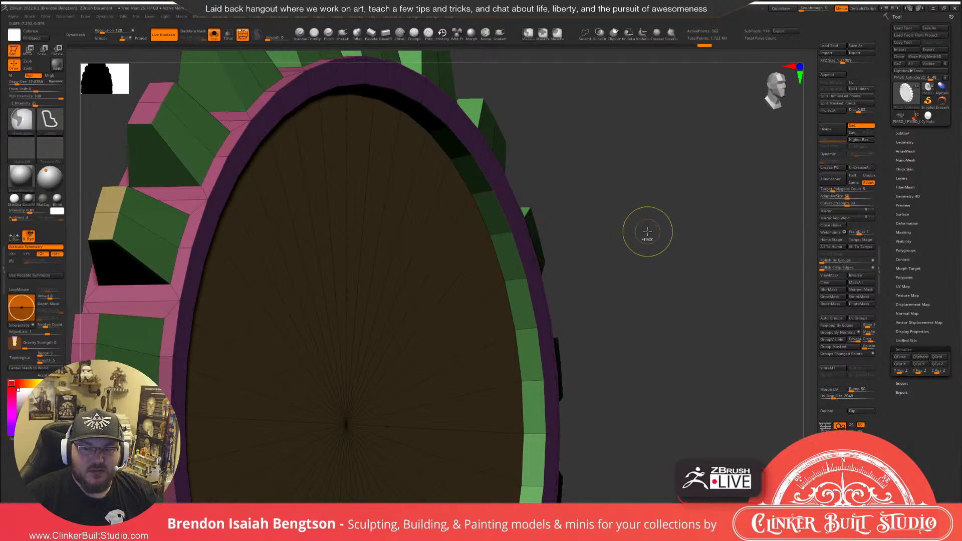
{"action": "mouse_move", "coordinate": [633, 221]}
{"action": "left_mouse_down", "text": "alt"}
{"action": "mouse_move", "coordinate": [640, 245]}
{"action": "mouse_move", "coordinate": [634, 214]}
{"action": "mouse_move", "coordinate": [657, 208]}
{"action": "mouse_move", "coordinate": [629, 198]}
{"action": "left_mouse_up", "text": "alt"}
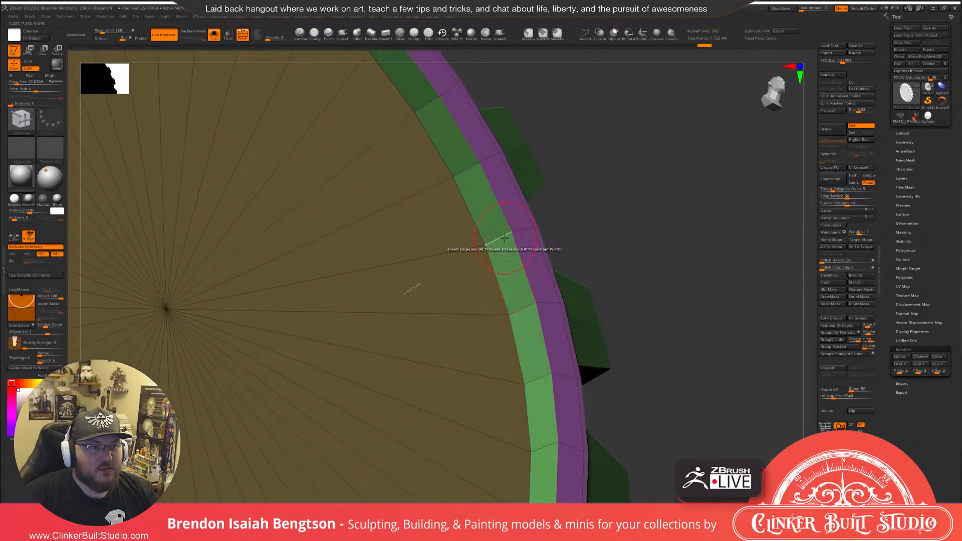
{"action": "left_click", "coordinate": [516, 233]}
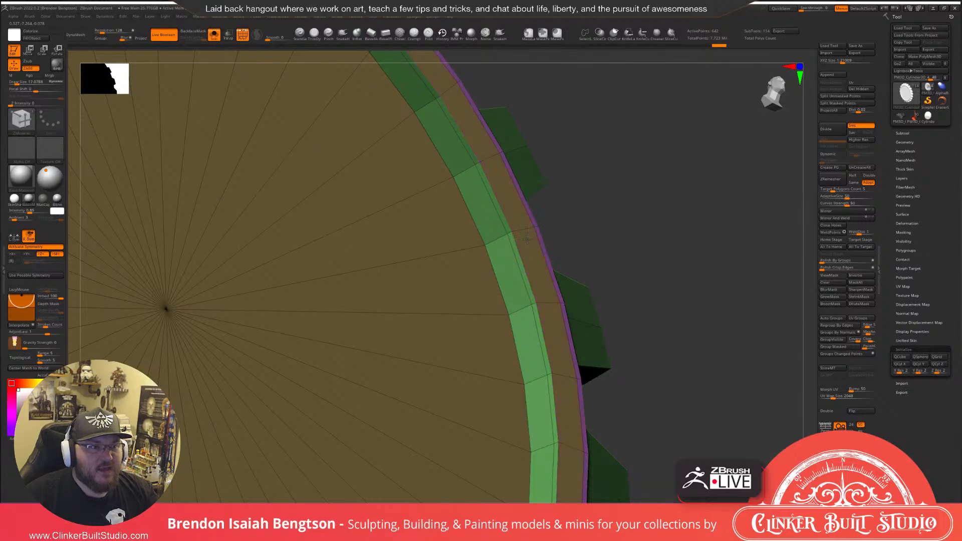
{"action": "left_click", "coordinate": [528, 240]}
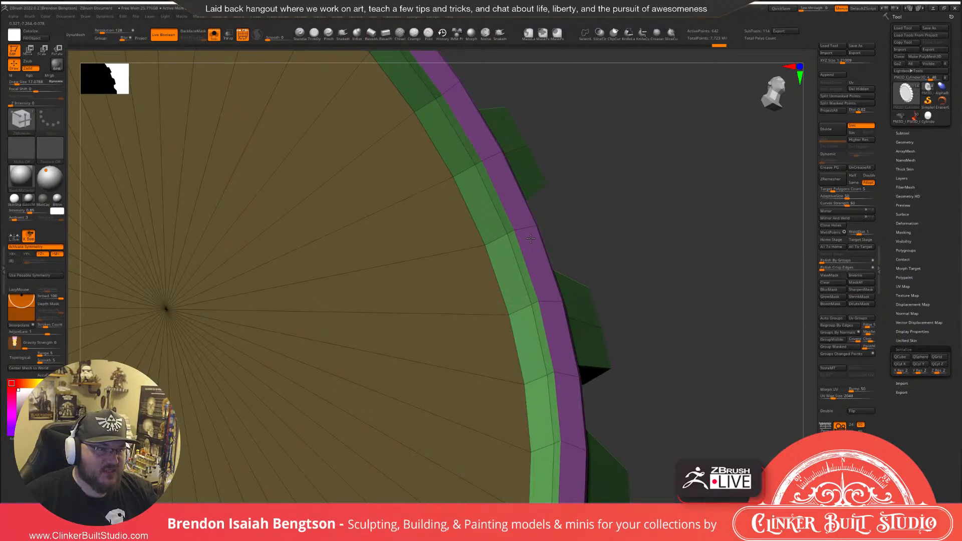
{"action": "mouse_move", "coordinate": [587, 201]}
{"action": "left_mouse_down", "text": "ctrl"}
{"action": "mouse_move", "coordinate": [636, 238]}
{"action": "mouse_move", "coordinate": [594, 234]}
{"action": "left_mouse_up", "text": "ctrl"}
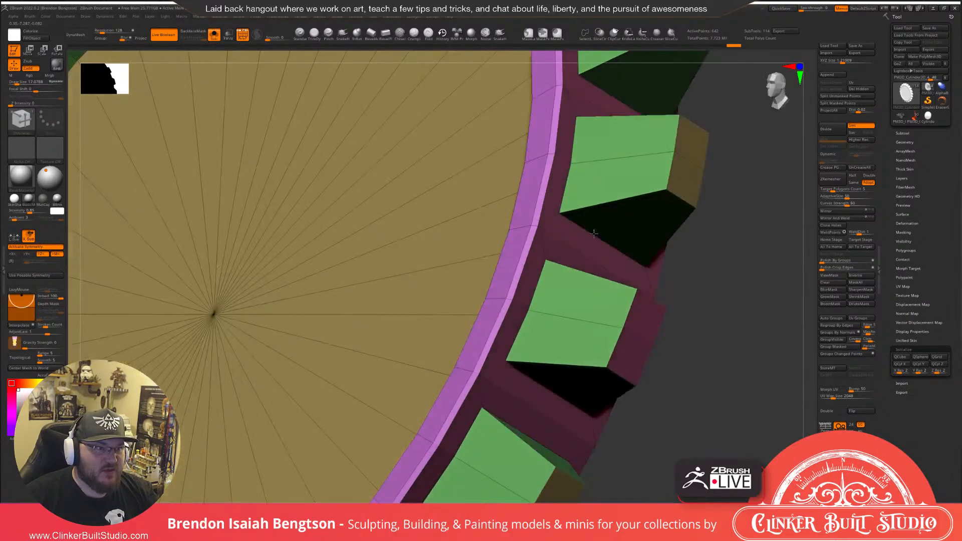
{"action": "right_click_drag", "start_coordinate": [594, 234], "coordinate": [537, 283], "text": "ctrl"}
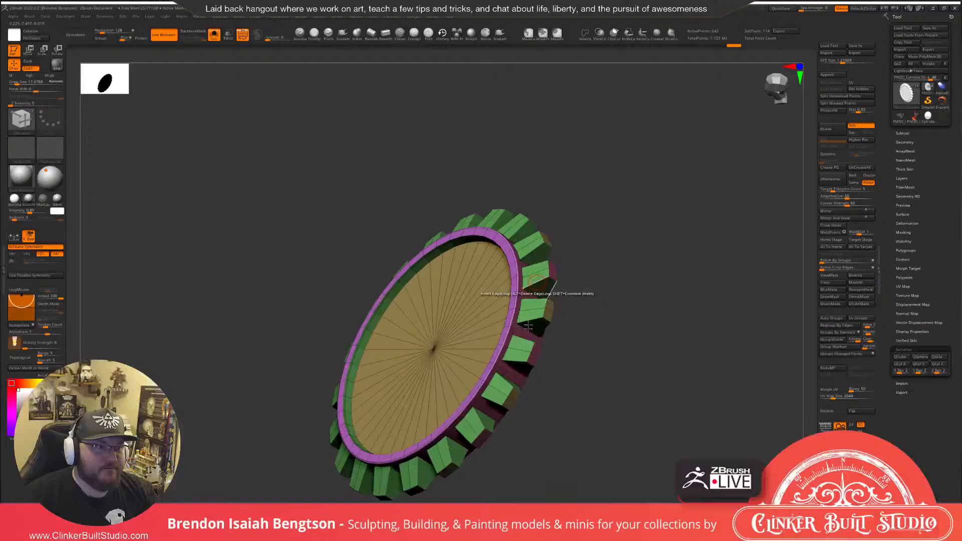
{"action": "left_click", "coordinate": [537, 283], "text": "alt"}
Bevel the rim's inner edge and the edge around the recess floor, using Bevel with the EdgeLoop Complete target.
{"action": "right_click_drag", "start_coordinate": [528, 326], "coordinate": [684, 265]}
{"action": "right_click_drag", "start_coordinate": [693, 221], "coordinate": [628, 287], "text": "ctrl"}
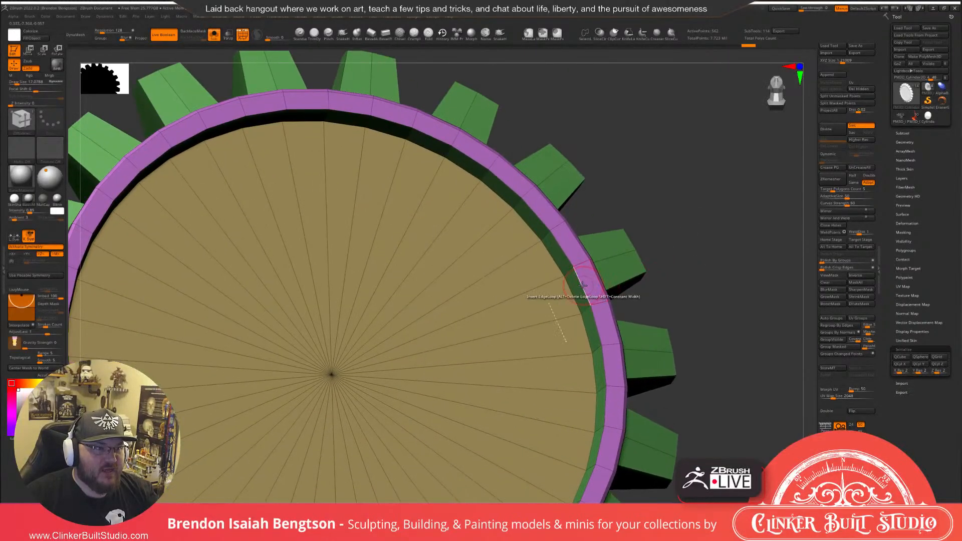
{"action": "key", "text": "space"}
{"action": "left_click", "coordinate": [524, 300]}
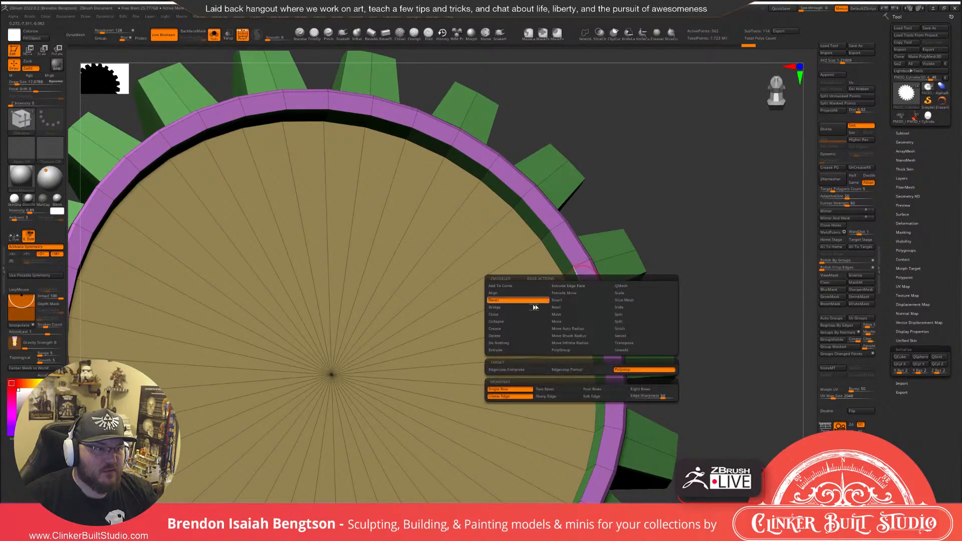
{"action": "key", "text": "space"}
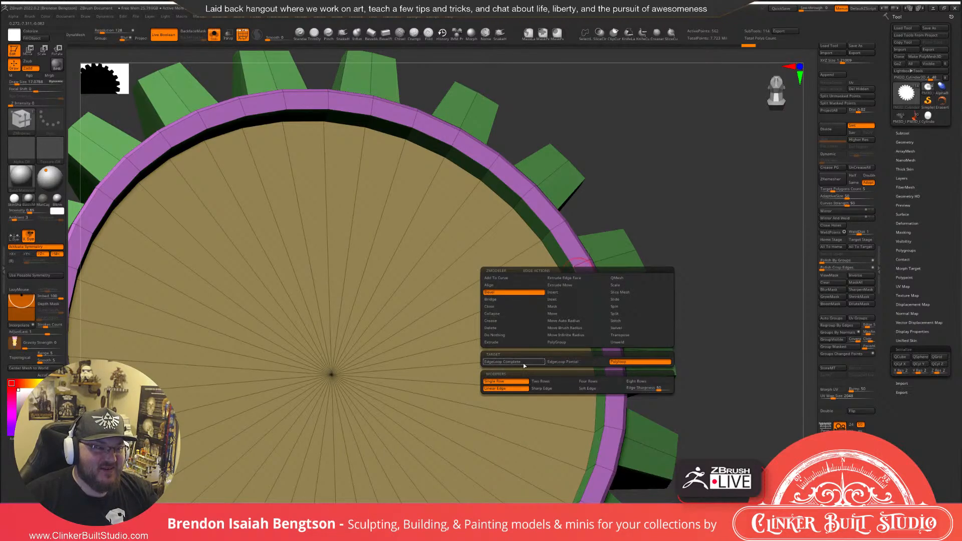
{"action": "left_click", "coordinate": [502, 362]}
{"action": "left_click_drag", "start_coordinate": [581, 283], "coordinate": [586, 284]}
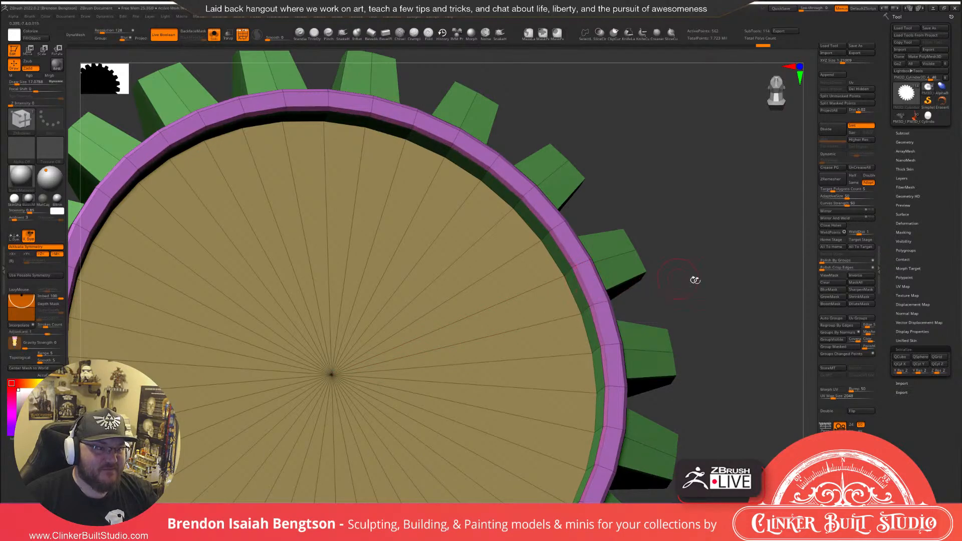
{"action": "mouse_move", "coordinate": [694, 279]}
{"action": "left_mouse_down", "text": "alt"}
{"action": "mouse_move", "coordinate": [721, 225]}
{"action": "mouse_move", "coordinate": [714, 258]}
{"action": "mouse_move", "coordinate": [715, 216]}
{"action": "mouse_move", "coordinate": [658, 311]}
{"action": "left_mouse_up", "text": "alt"}
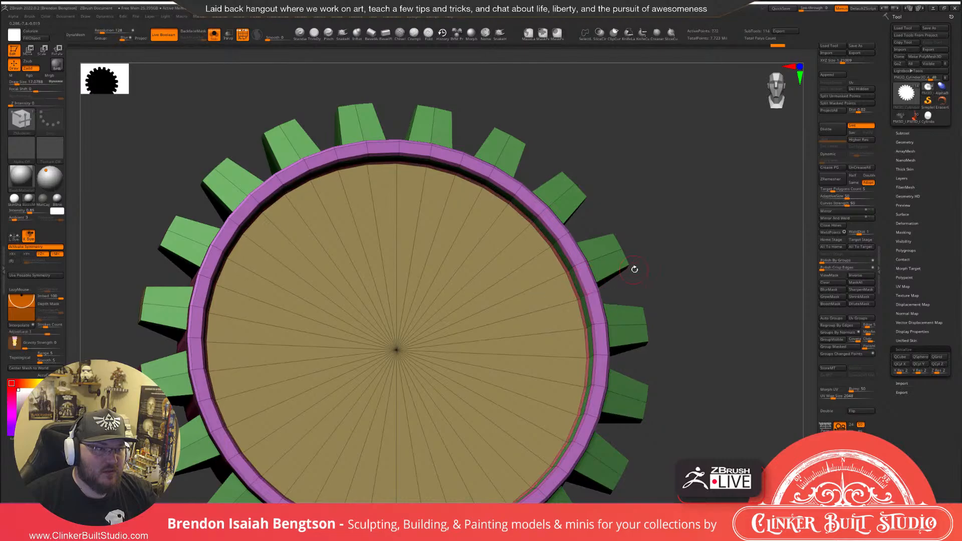
{"action": "left_click_drag", "start_coordinate": [634, 269], "coordinate": [590, 227]}
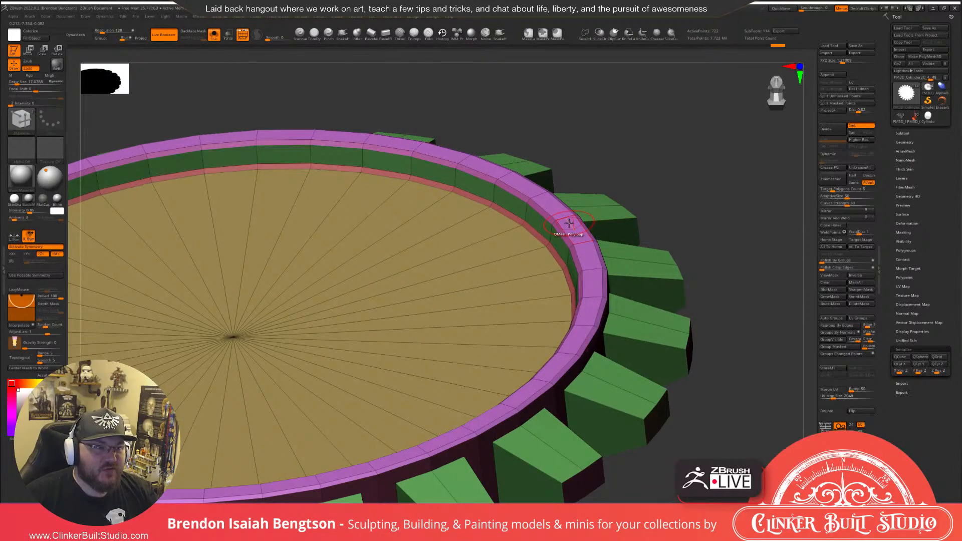
Try to extrude the band of faces around the gear's rim with QMesh Polyloop and undo it.
{"action": "mouse_move", "coordinate": [569, 223]}
{"action": "left_mouse_down"}
{"action": "mouse_move", "coordinate": [570, 211]}
{"action": "mouse_move", "coordinate": [581, 223]}
{"action": "mouse_move", "coordinate": [581, 208]}
{"action": "mouse_move", "coordinate": [586, 216]}
{"action": "left_mouse_up"}
{"action": "key", "text": "ctrl+z"}
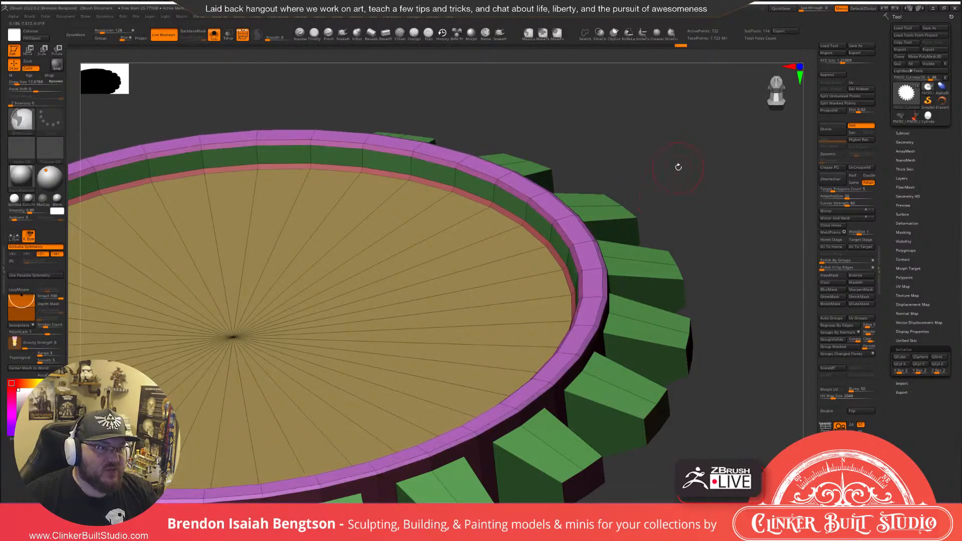
{"action": "key", "text": "ctrl+z"}
Crease the gear's edges along its polygroup borders with Crease PG.
{"action": "left_click_drag", "start_coordinate": [678, 167], "coordinate": [625, 225]}
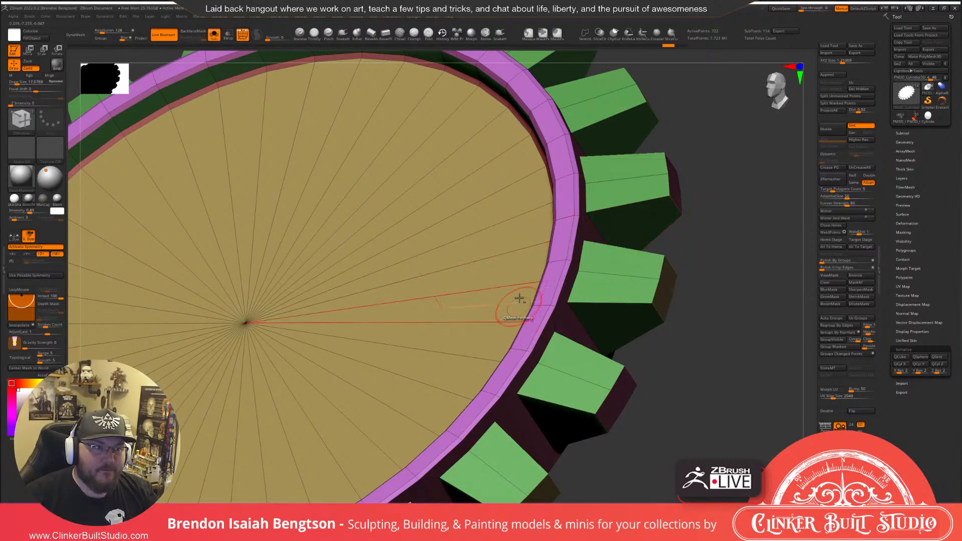
{"action": "mouse_move", "coordinate": [517, 307]}
{"action": "right_mouse_down", "text": "ctrl"}
{"action": "mouse_move", "coordinate": [496, 237]}
{"action": "mouse_move", "coordinate": [512, 294]}
{"action": "right_mouse_up", "text": "ctrl"}
{"action": "mouse_move", "coordinate": [679, 266]}
{"action": "right_mouse_down", "text": "alt"}
{"action": "mouse_move", "coordinate": [762, 358]}
{"action": "mouse_move", "coordinate": [715, 292]}
{"action": "mouse_move", "coordinate": [679, 301]}
{"action": "mouse_move", "coordinate": [747, 288]}
{"action": "right_mouse_up", "text": "alt"}
{"action": "key", "text": "shift+f"}
{"action": "key", "text": "shift+f"}
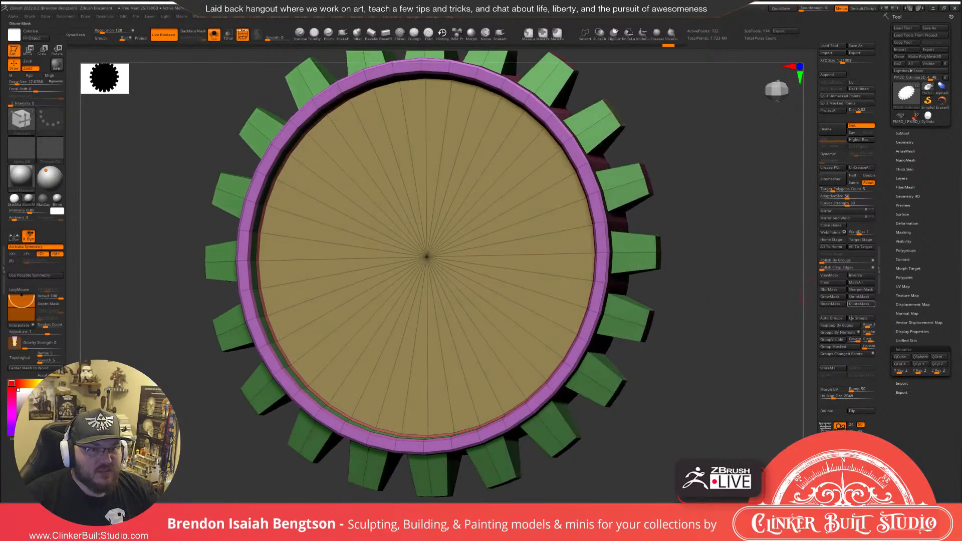
{"action": "left_click", "coordinate": [831, 169]}
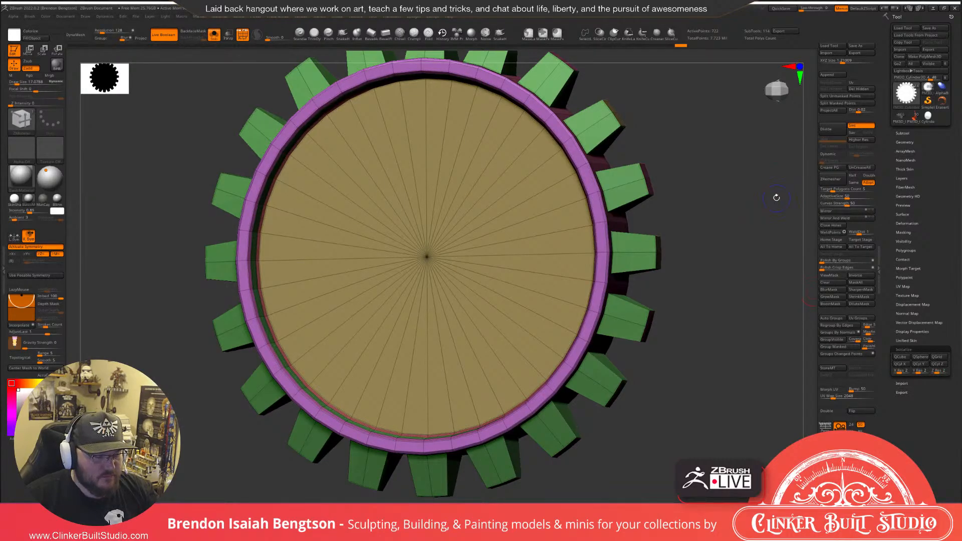
Preview the gear with dynamic subdivision, with and without polyframe, to examine the teeth and rim, and return to the unsmoothed mesh.
{"action": "key", "text": "d"}
{"action": "mouse_move", "coordinate": [739, 225]}
{"action": "left_mouse_down"}
{"action": "mouse_move", "coordinate": [714, 241]}
{"action": "mouse_move", "coordinate": [750, 228]}
{"action": "left_mouse_up"}
{"action": "key", "text": "shift+f"}
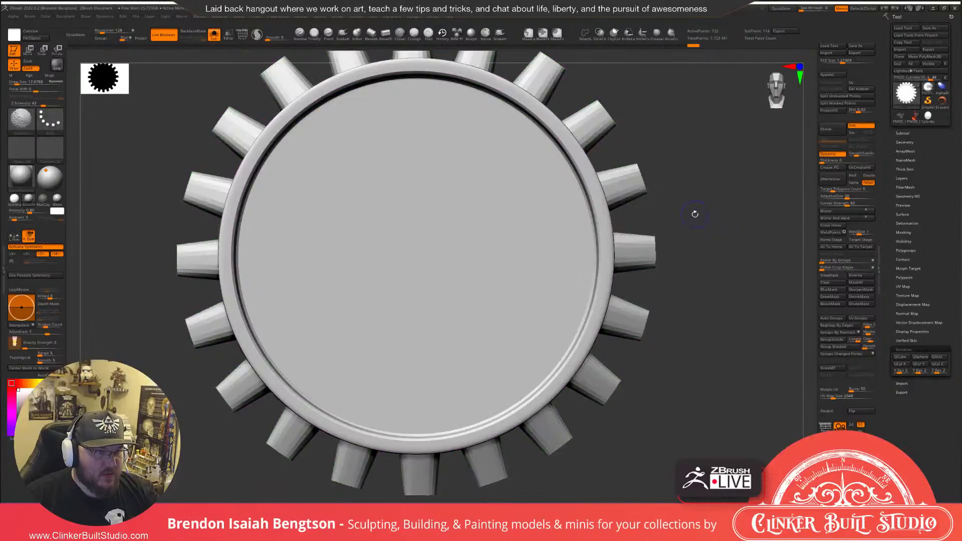
{"action": "left_click_drag", "start_coordinate": [749, 321], "coordinate": [728, 278], "text": "alt"}
{"action": "left_click_drag", "start_coordinate": [710, 217], "coordinate": [713, 323], "text": "alt"}
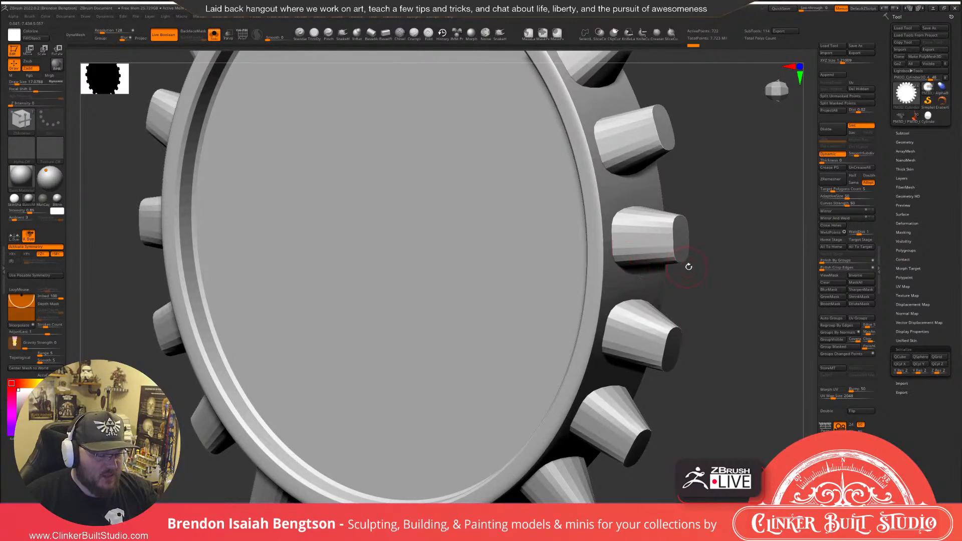
{"action": "key", "text": "shift+f"}
{"action": "key", "text": "shift+d"}
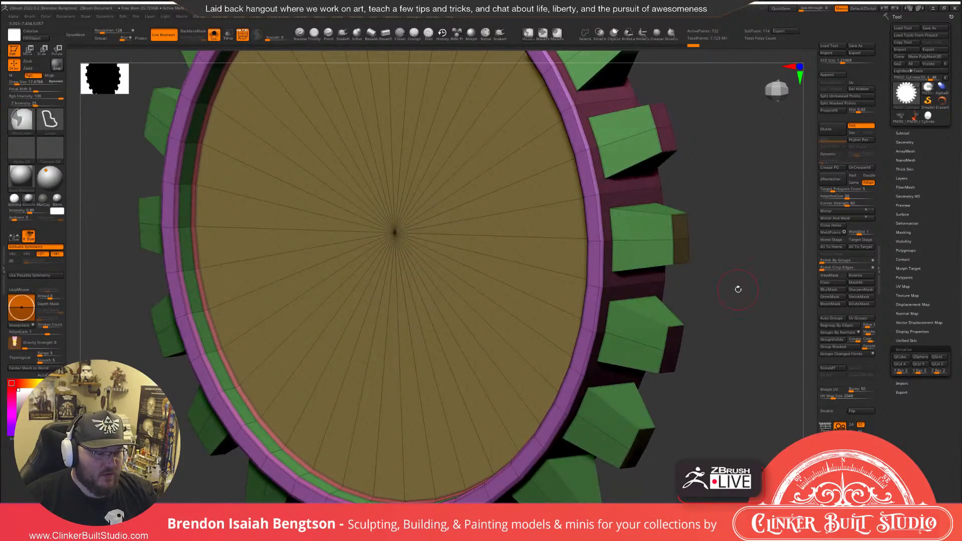
{"action": "key", "text": "d"}
{"action": "left_click_drag", "start_coordinate": [736, 300], "coordinate": [772, 243]}
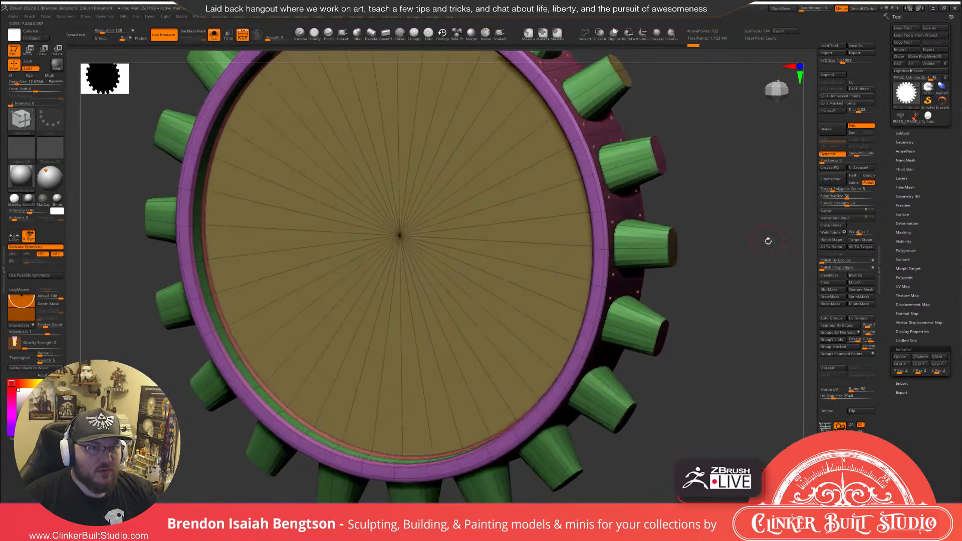
{"action": "key", "text": "shift+d"}
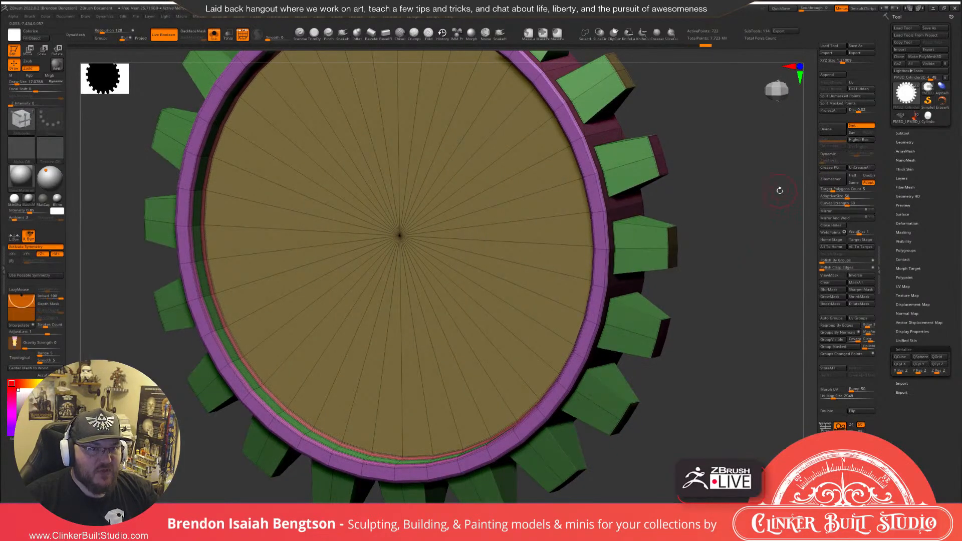
Regroup the gear's faces by normals and crease the new polygroup borders, checking the result with dynamic subdivision on.
{"action": "left_click", "coordinate": [838, 333]}
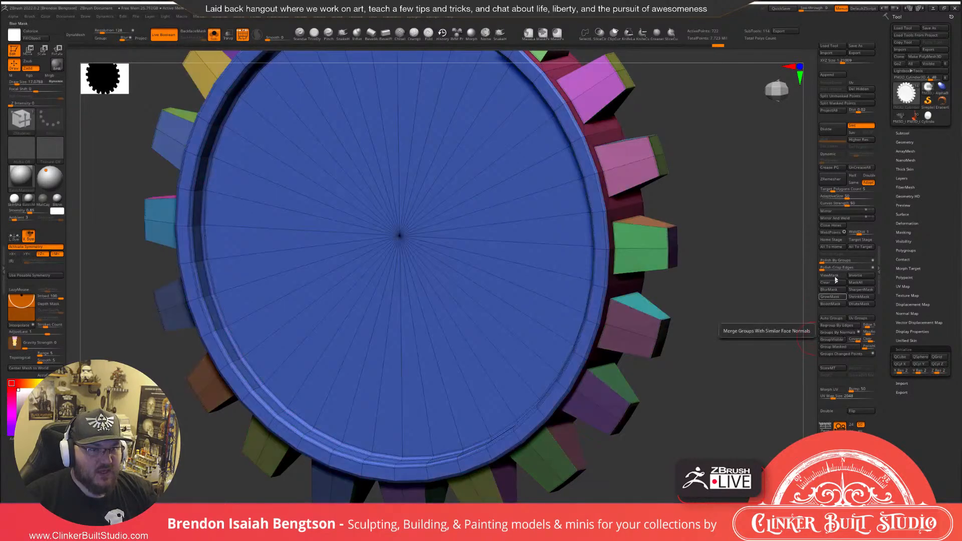
{"action": "left_click", "coordinate": [831, 167]}
{"action": "key", "text": "d"}
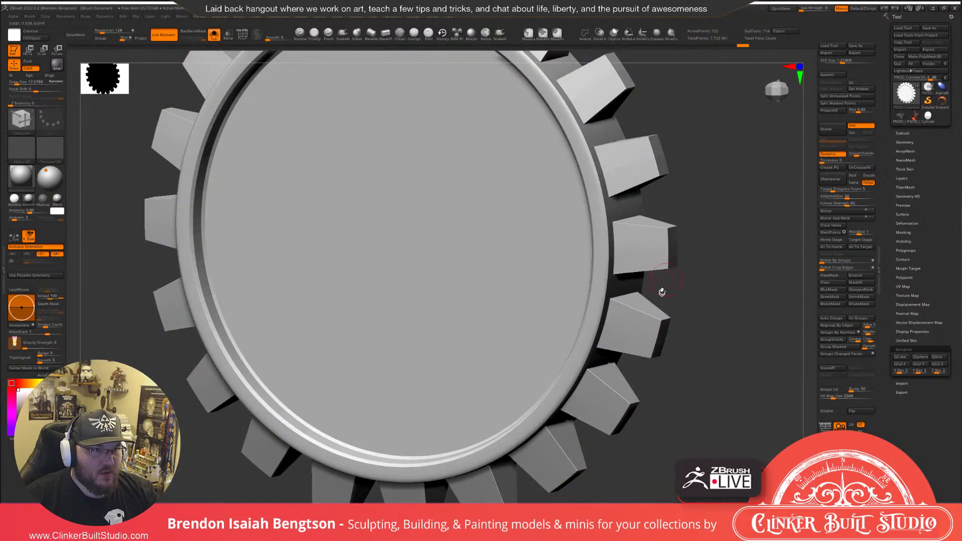
{"action": "mouse_move", "coordinate": [661, 292]}
{"action": "right_mouse_down", "text": "ctrl"}
{"action": "mouse_move", "coordinate": [678, 266]}
{"action": "mouse_move", "coordinate": [633, 296]}
{"action": "mouse_move", "coordinate": [634, 338]}
{"action": "mouse_move", "coordinate": [620, 282]}
{"action": "mouse_move", "coordinate": [704, 342]}
{"action": "right_mouse_up", "text": "ctrl"}
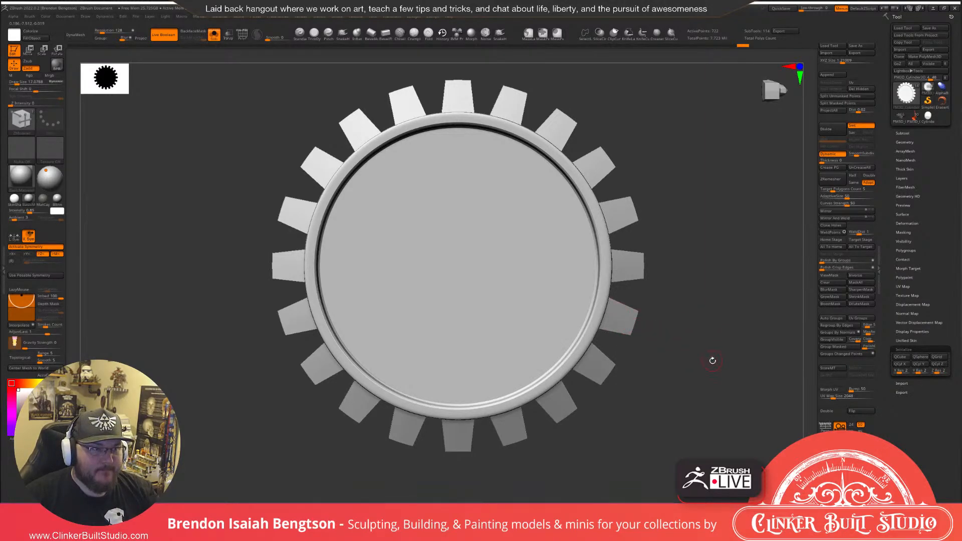
{"action": "key", "text": "shift+f"}
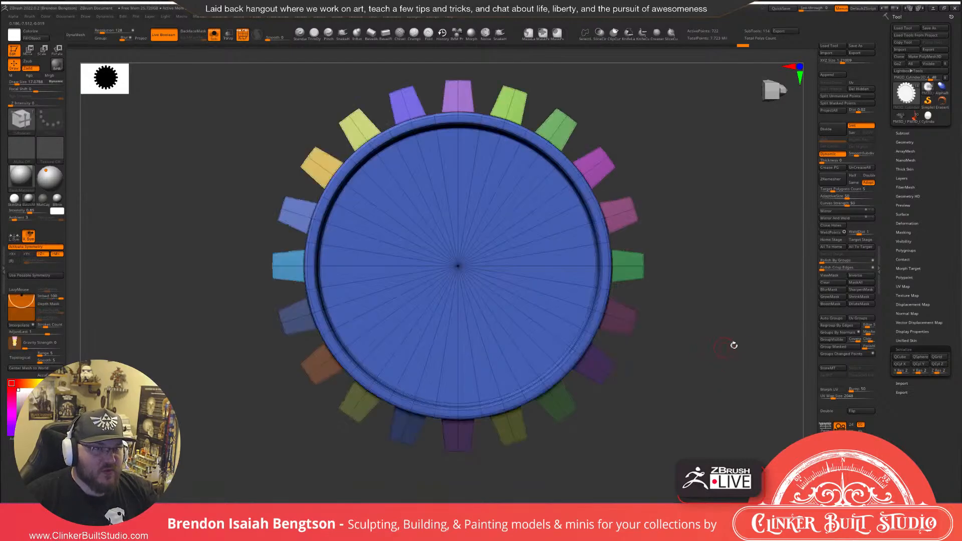
{"action": "key", "text": "shift+f"}
Merge the gear into a single polygroup, and with symmetry off give the recessed floors on both sides a separate polygroup using the PolyGroup action.
{"action": "mouse_move", "coordinate": [720, 328]}
{"action": "left_mouse_down"}
{"action": "mouse_move", "coordinate": [664, 334]}
{"action": "mouse_move", "coordinate": [723, 331]}
{"action": "mouse_move", "coordinate": [732, 343]}
{"action": "left_mouse_up"}
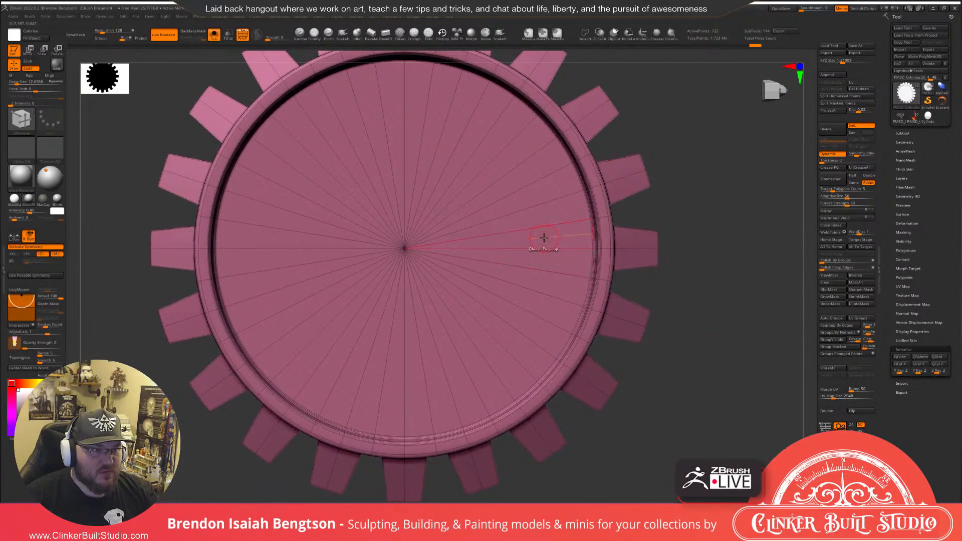
{"action": "key", "text": "space"}
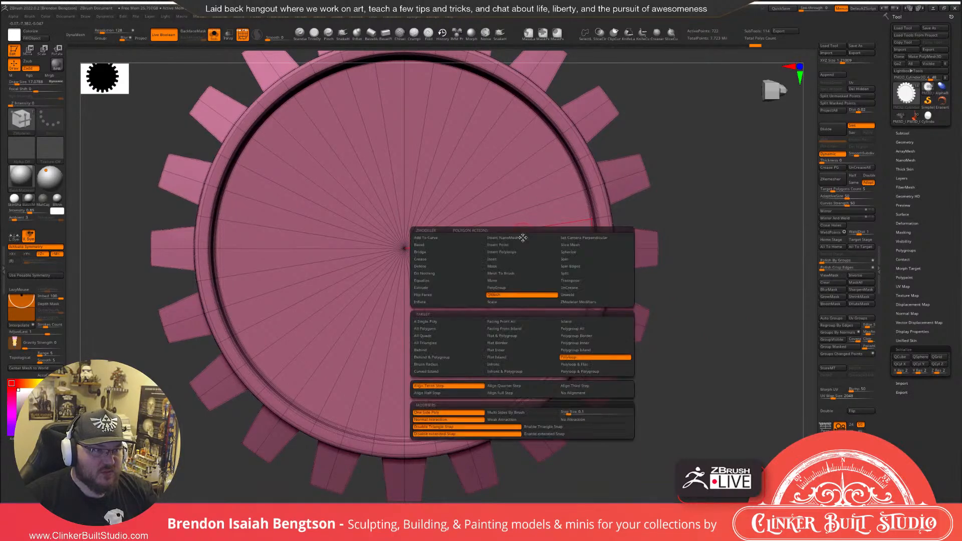
{"action": "left_click", "coordinate": [497, 288]}
{"action": "left_click", "coordinate": [589, 349]}
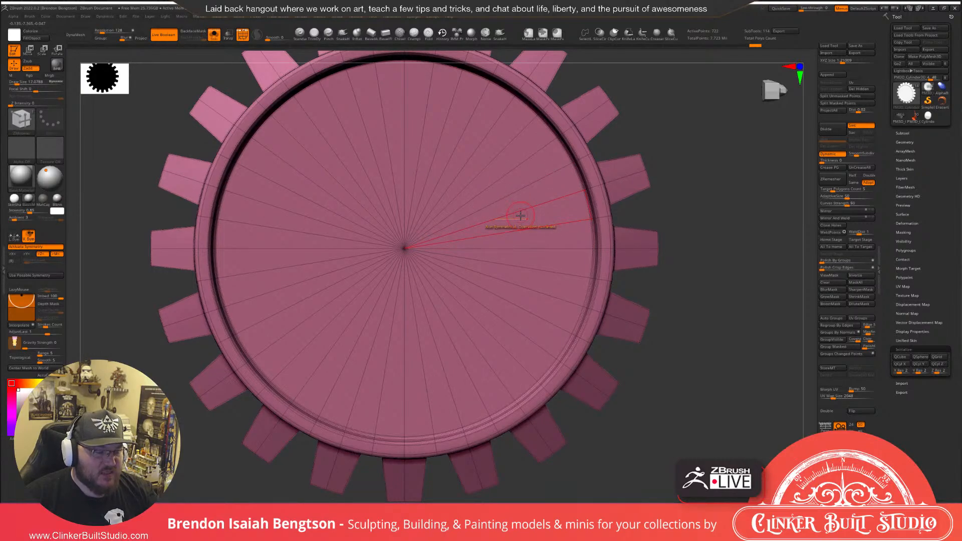
{"action": "key", "text": "x"}
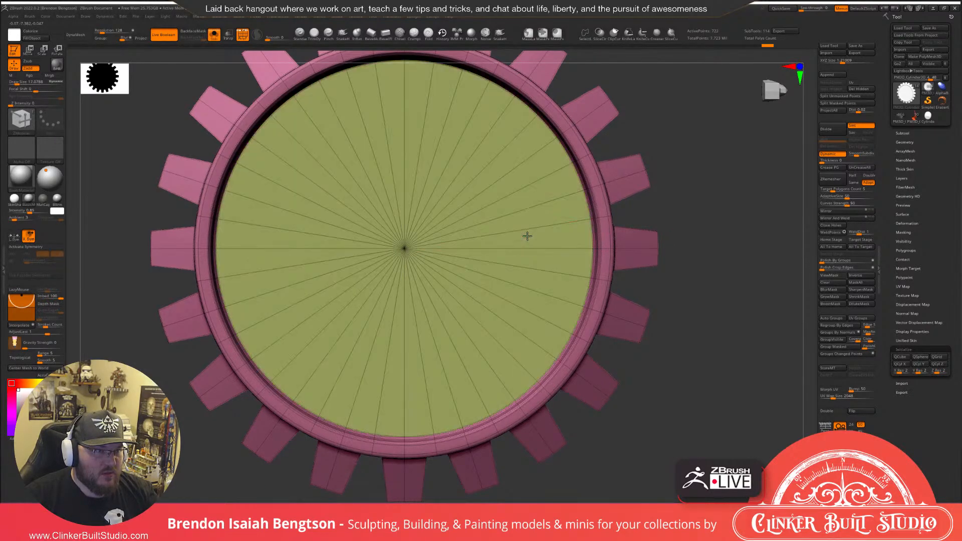
{"action": "left_click_drag", "start_coordinate": [702, 301], "coordinate": [650, 299]}
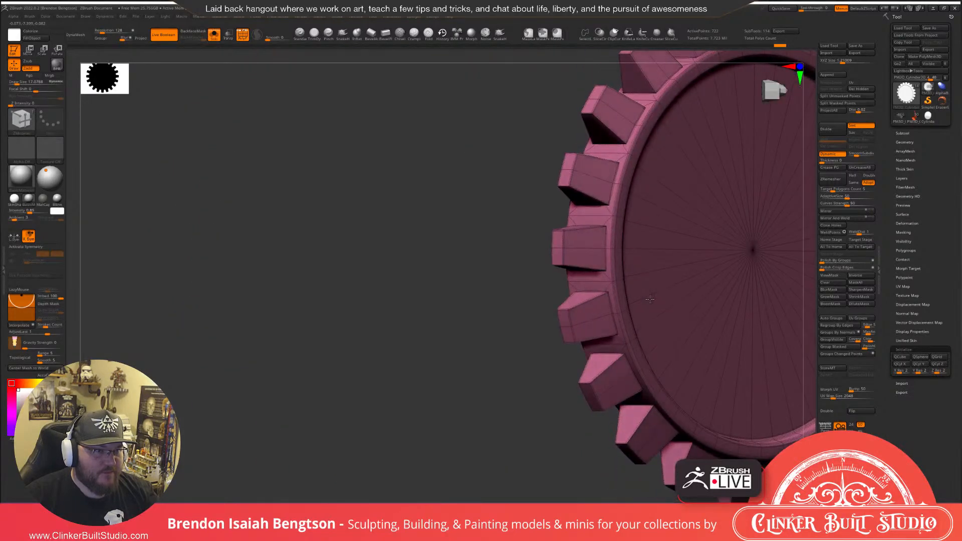
{"action": "left_click", "coordinate": [678, 254]}
{"action": "left_click", "coordinate": [681, 256]}
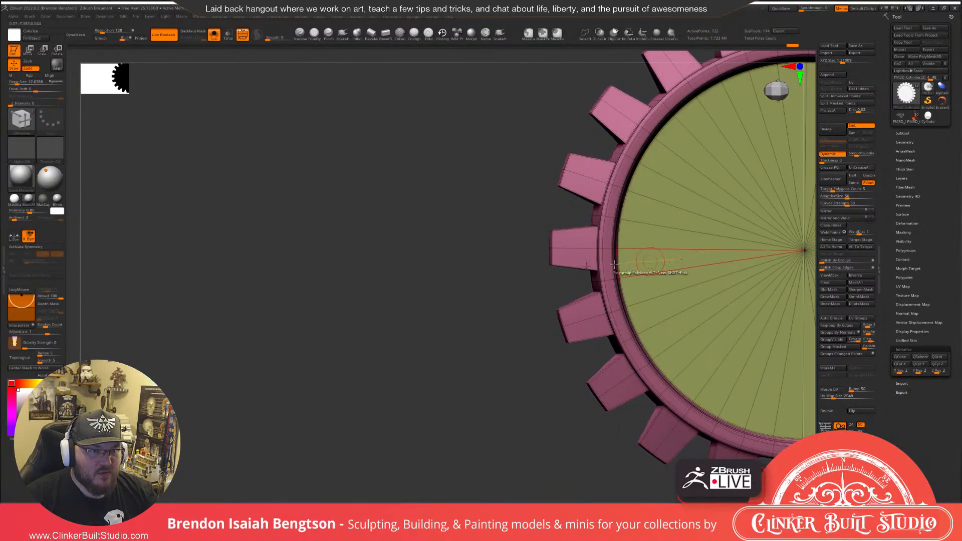
{"action": "right_click_drag", "start_coordinate": [591, 250], "coordinate": [485, 232], "text": "ctrl"}
{"action": "right_click_drag", "start_coordinate": [784, 263], "coordinate": [576, 254], "text": "alt"}
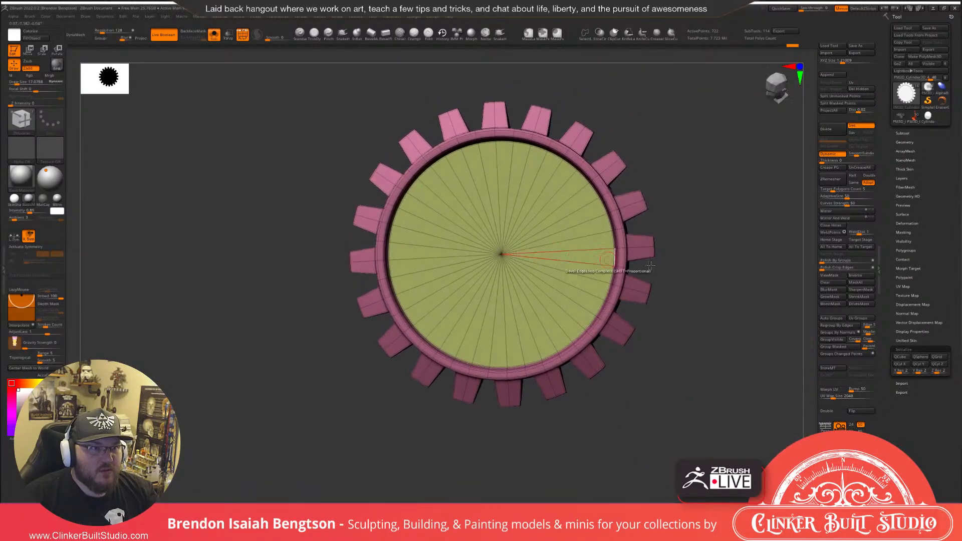
{"action": "right_click_drag", "start_coordinate": [711, 266], "coordinate": [737, 298], "text": "shift"}
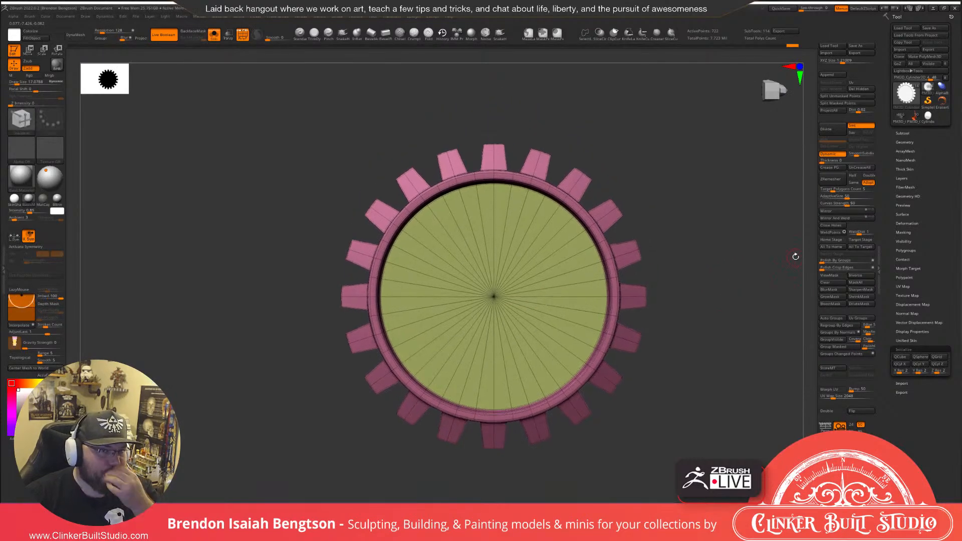
Show all subtools again, duplicate the creature's skull subtool and select one of the two skulls.
{"action": "left_click", "coordinate": [918, 135]}
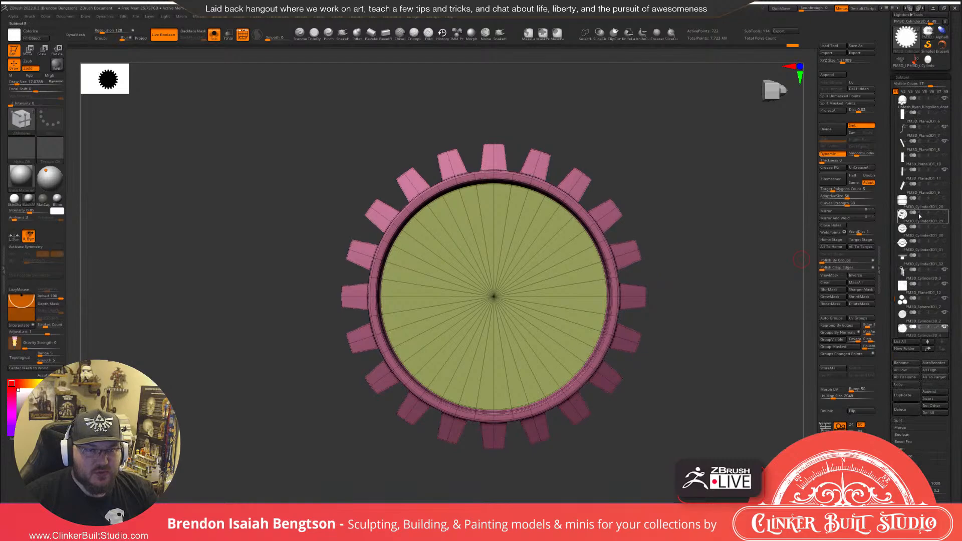
{"action": "mouse_move", "coordinate": [919, 217]}
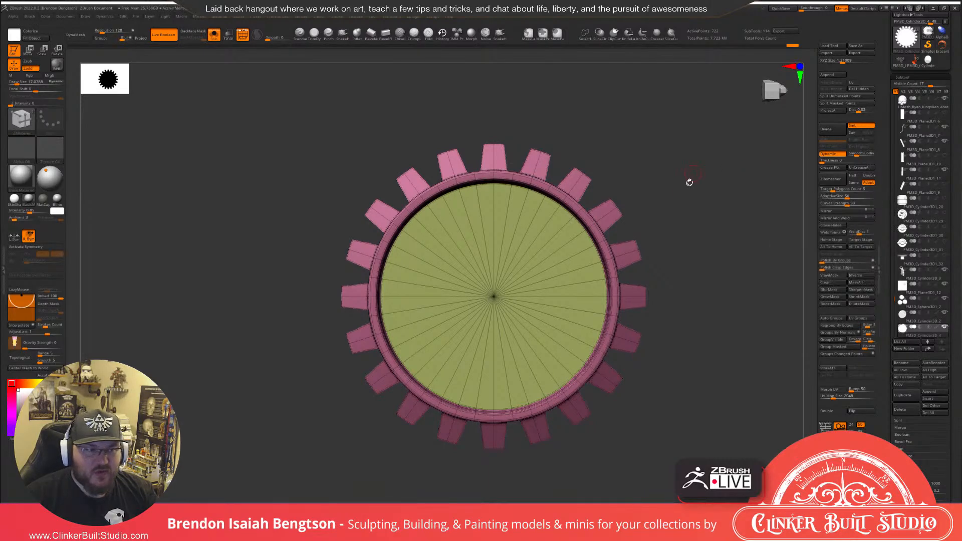
{"action": "right_click_drag", "start_coordinate": [725, 306], "coordinate": [710, 230], "text": "ctrl"}
{"action": "right_click_drag", "start_coordinate": [713, 330], "coordinate": [679, 243], "text": "ctrl"}
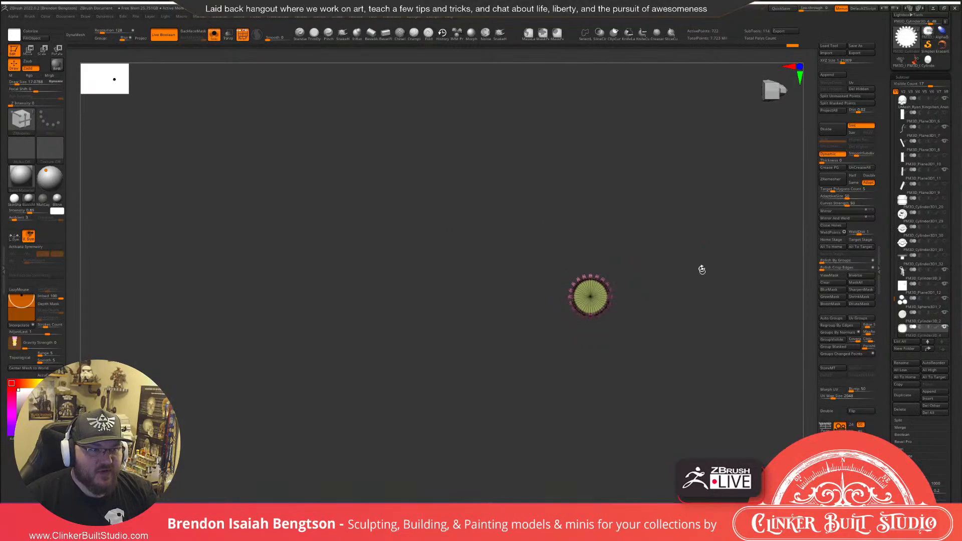
{"action": "right_click_drag", "start_coordinate": [701, 291], "coordinate": [554, 121], "text": "alt"}
{"action": "right_click_drag", "start_coordinate": [560, 241], "coordinate": [585, 265], "text": "ctrl"}
{"action": "key", "text": "alt+s"}
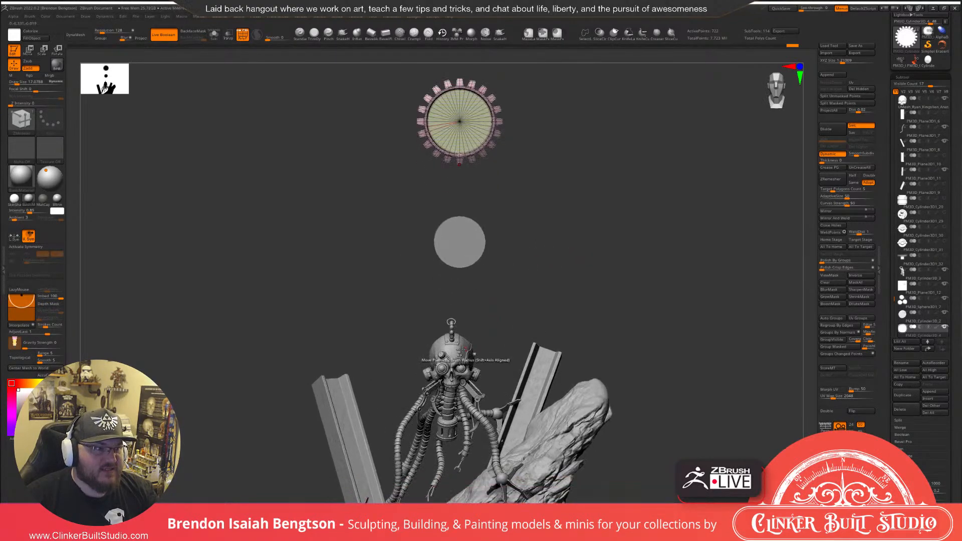
{"action": "left_click", "coordinate": [444, 348], "text": "alt"}
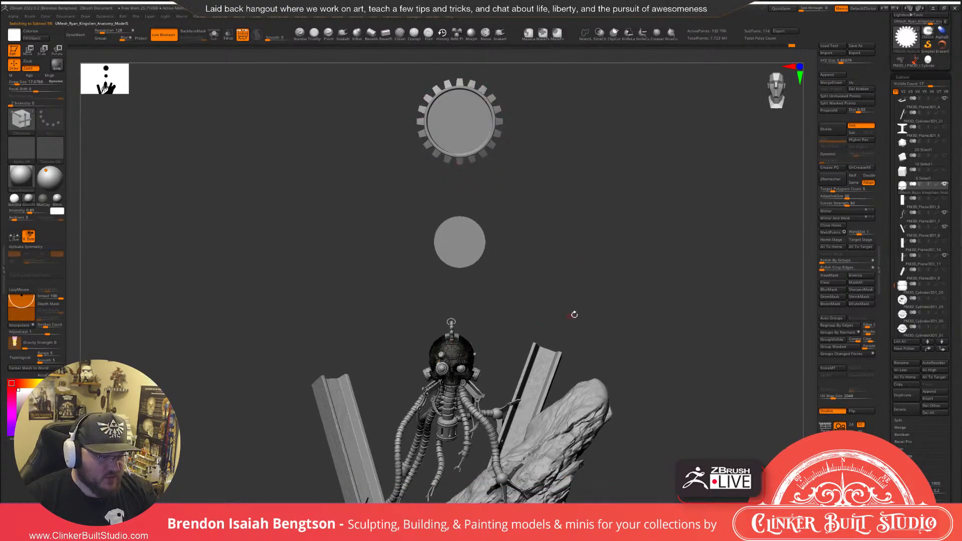
{"action": "key", "text": "w"}
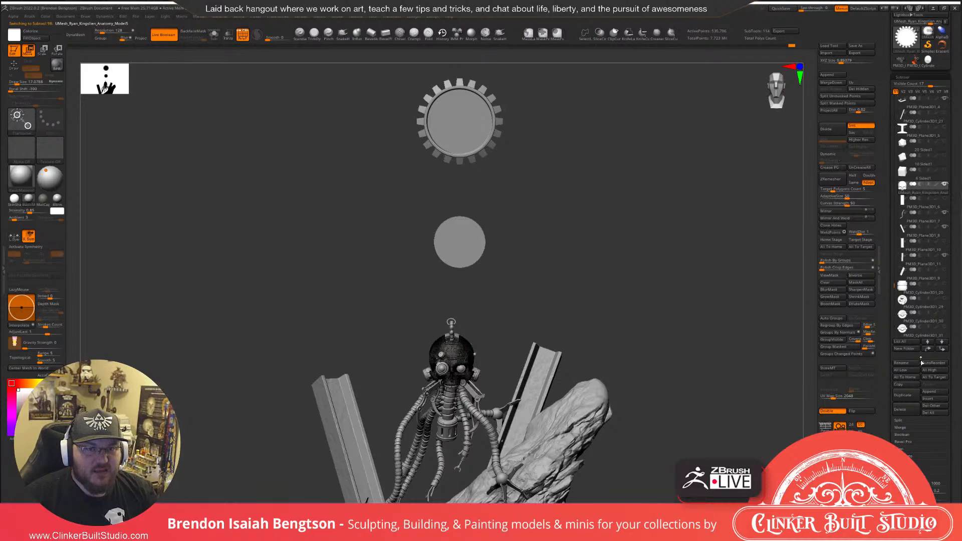
{"action": "left_click", "coordinate": [902, 395]}
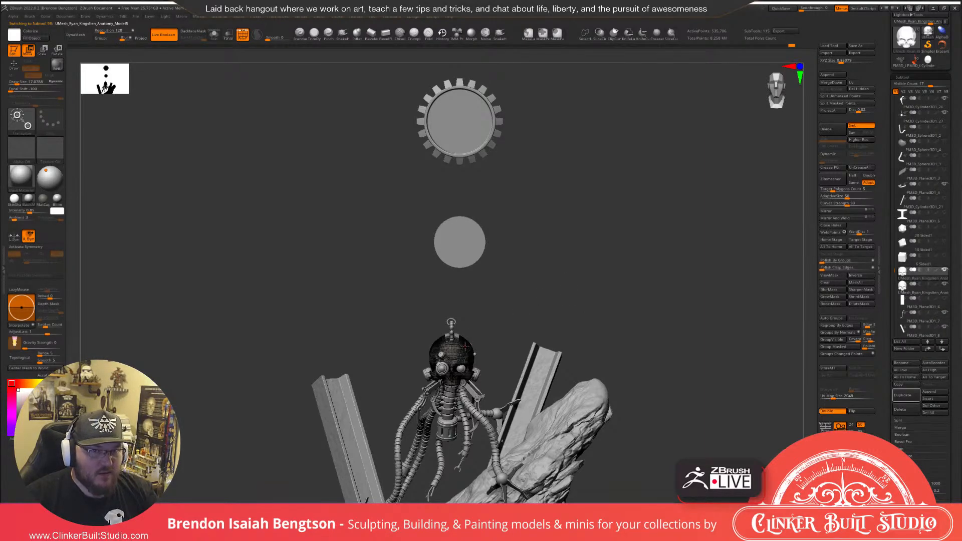
{"action": "left_click", "coordinate": [902, 290]}
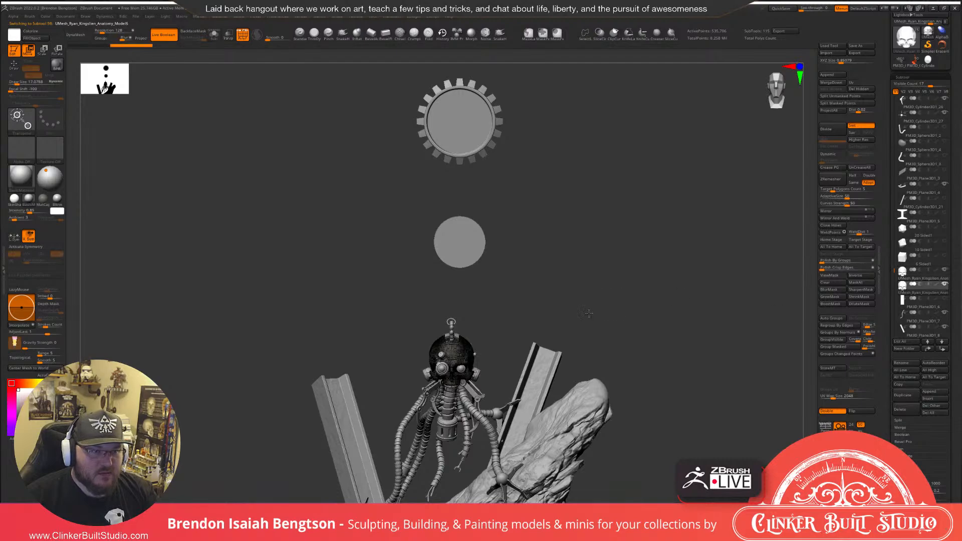
Move the selected skull up out of the creature and centre it on the gear's recessed face.
{"action": "mouse_move", "coordinate": [613, 251]}
{"action": "left_mouse_down", "text": "alt"}
{"action": "mouse_move", "coordinate": [622, 396]}
{"action": "mouse_move", "coordinate": [597, 92]}
{"action": "mouse_move", "coordinate": [628, 241]}
{"action": "left_mouse_up", "text": "alt"}
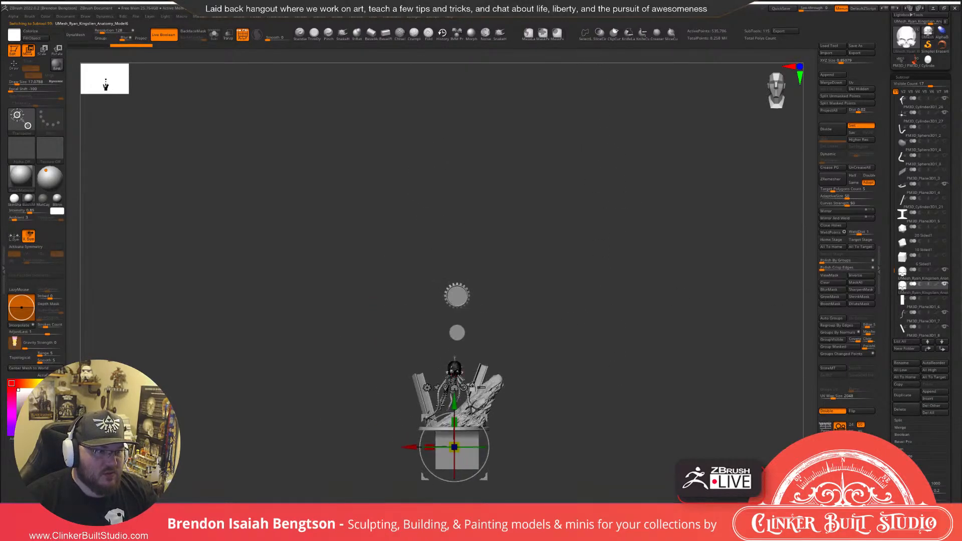
{"action": "left_click", "coordinate": [445, 389]}
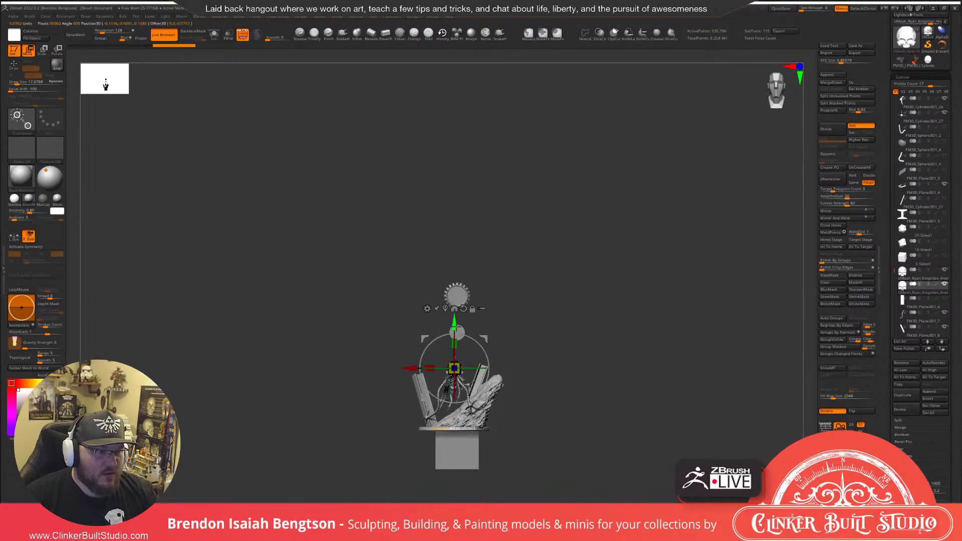
{"action": "left_click_drag", "start_coordinate": [455, 328], "coordinate": [454, 253]}
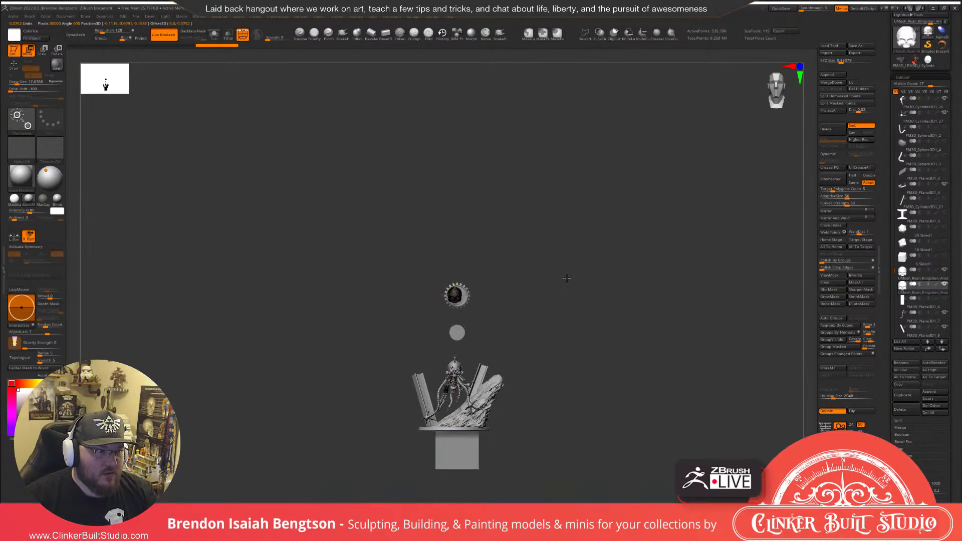
{"action": "left_click_drag", "start_coordinate": [567, 278], "coordinate": [637, 492], "text": "alt"}
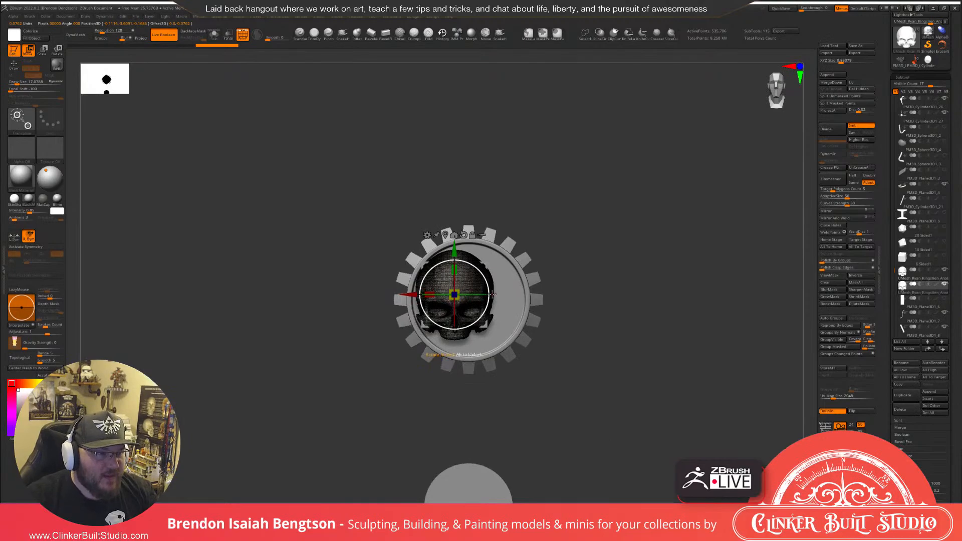
{"action": "left_click_drag", "start_coordinate": [486, 263], "coordinate": [498, 268]}
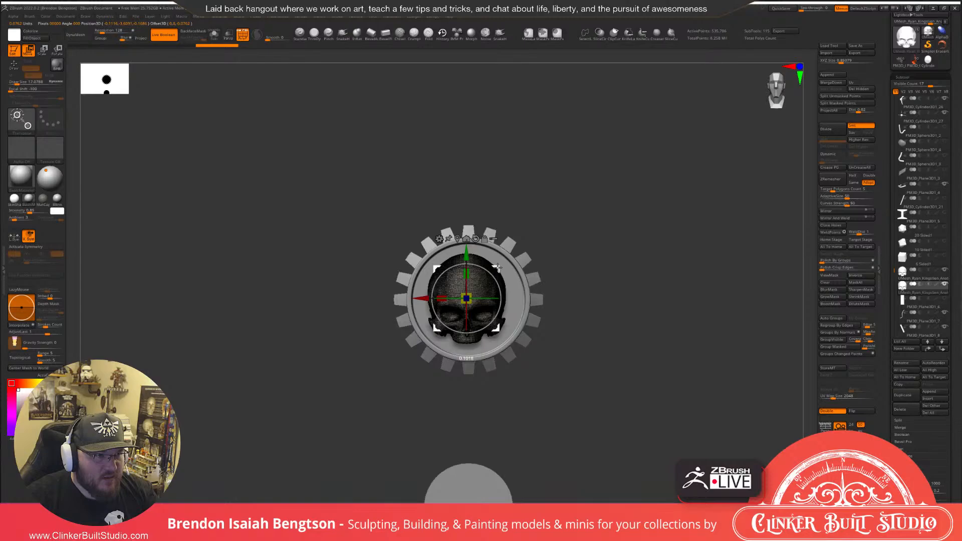
{"action": "left_click_drag", "start_coordinate": [498, 268], "coordinate": [667, 329]}
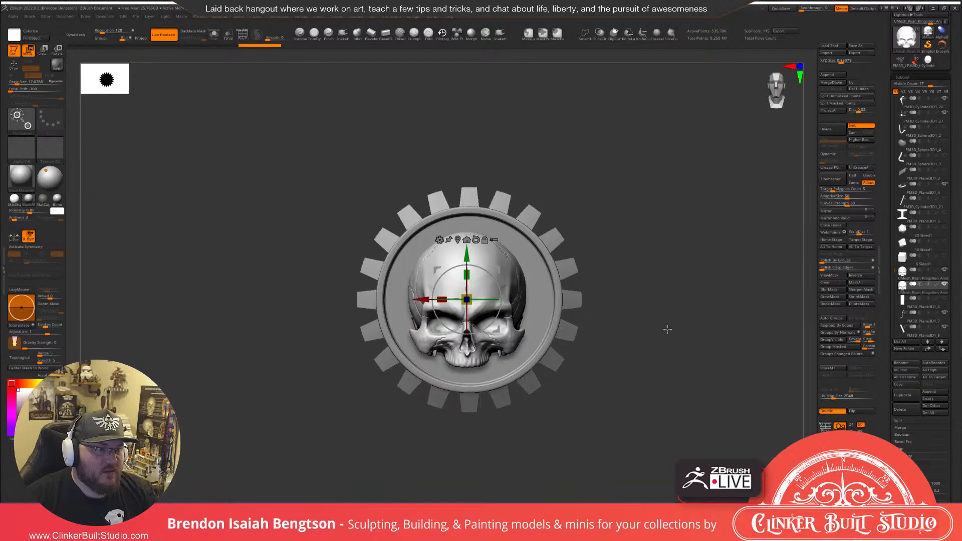
Duplicate the gear subtool, hide one copy as a backup and isolate the other in Solo mode.
{"action": "left_click", "coordinate": [557, 321], "text": "alt"}
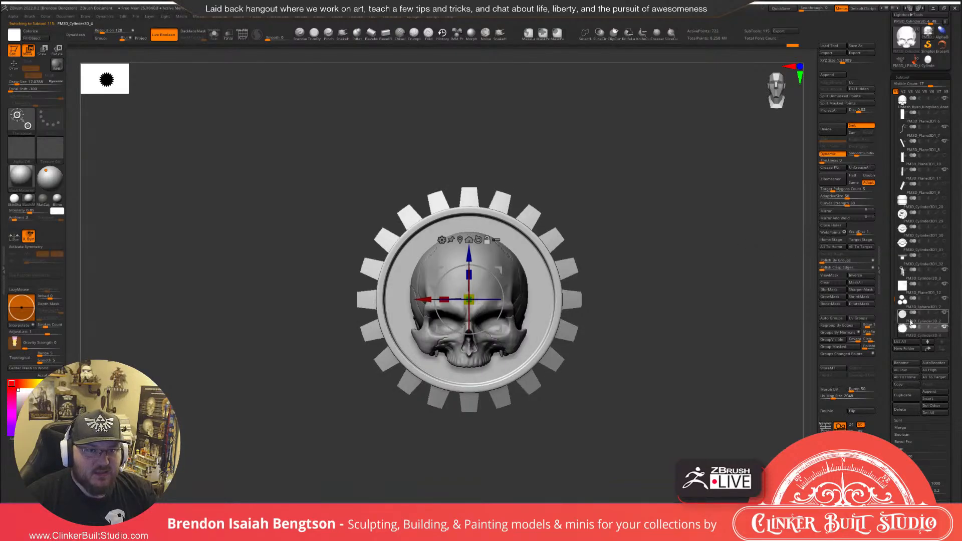
{"action": "left_click", "coordinate": [907, 397]}
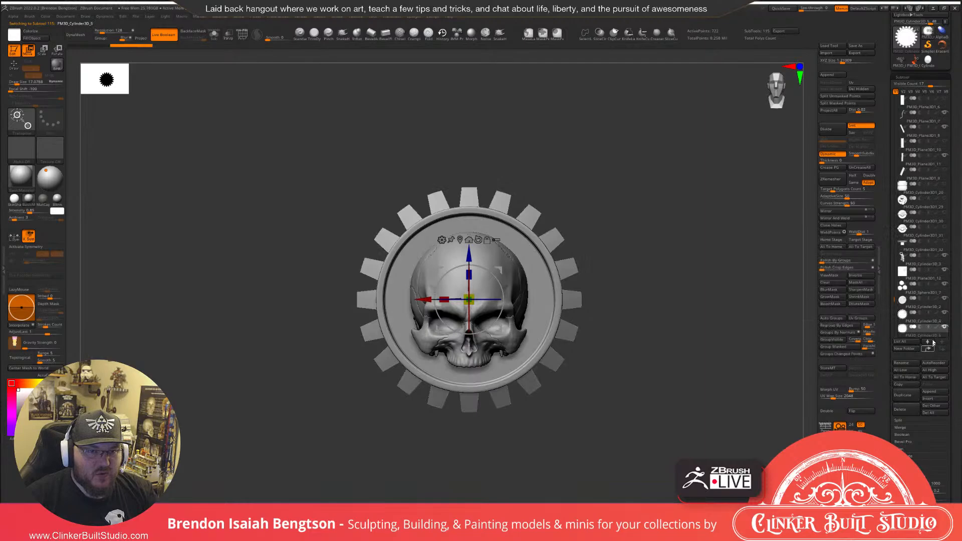
{"action": "left_click", "coordinate": [944, 313]}
{"action": "left_click", "coordinate": [214, 34]}
Try to DynaMesh the gear at resolution 1024, inspect it with polyframe and undo it.
{"action": "key", "text": "shift+f"}
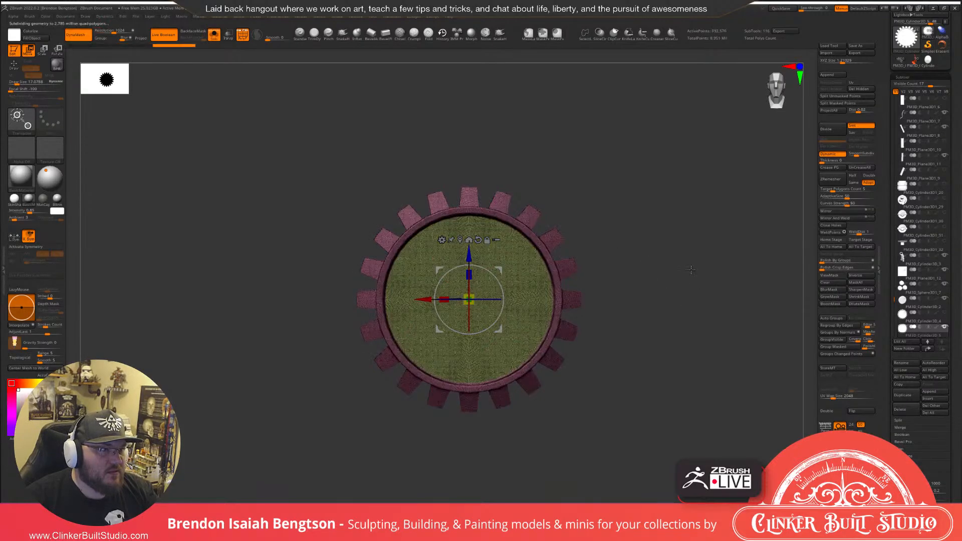
{"action": "key", "text": "shift+f"}
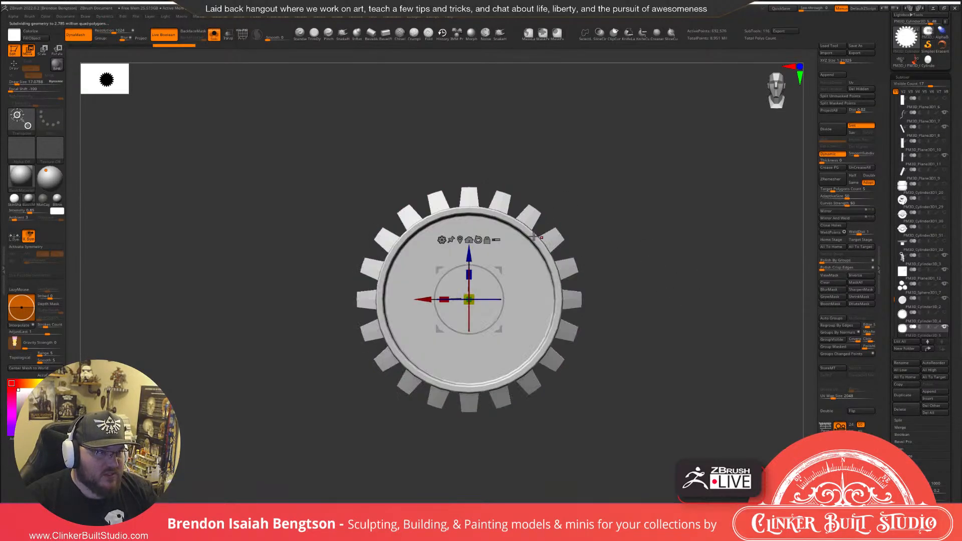
{"action": "key", "text": "ctrl+z"}
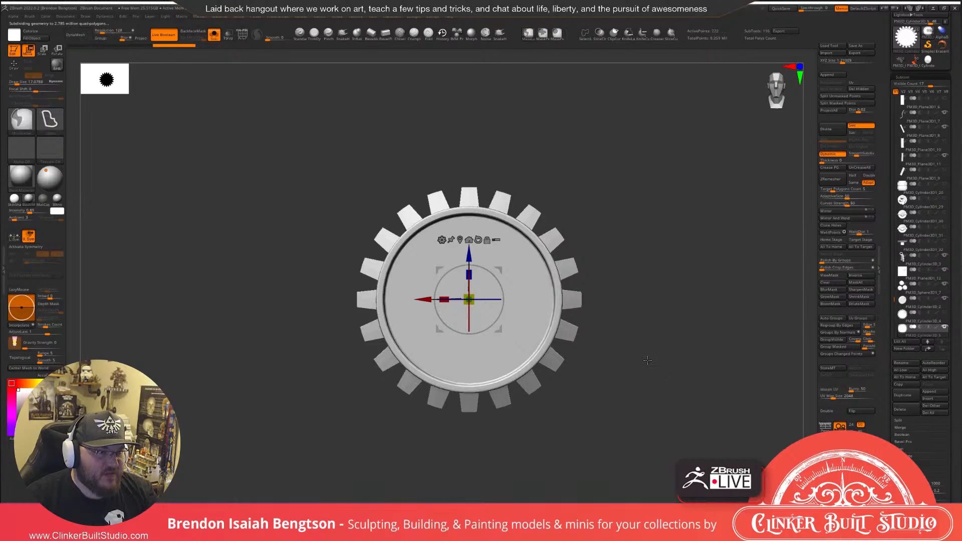
Apply the gear's dynamic subdivision to turn the preview into real subdivision levels.
{"action": "key", "text": "shift+f"}
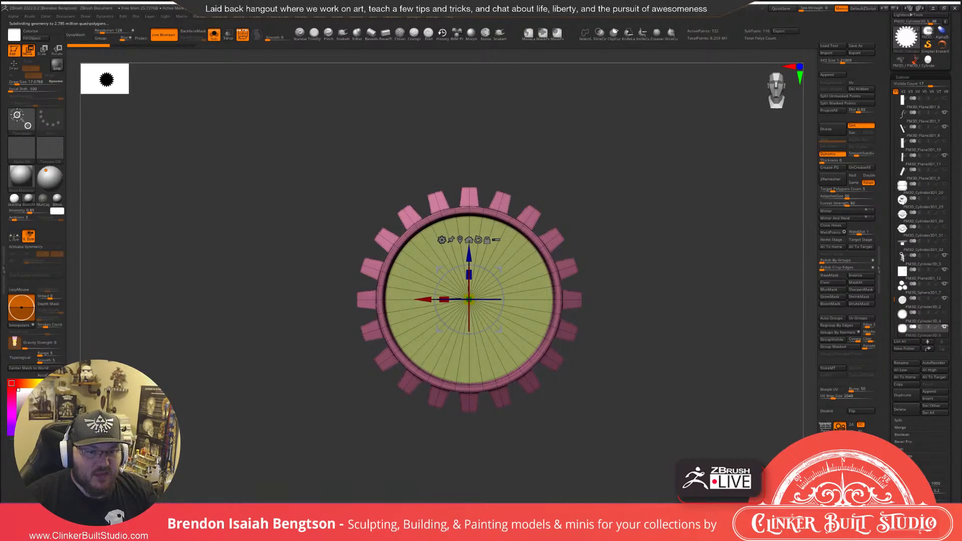
{"action": "left_click_drag", "start_coordinate": [896, 484], "coordinate": [901, 101]}
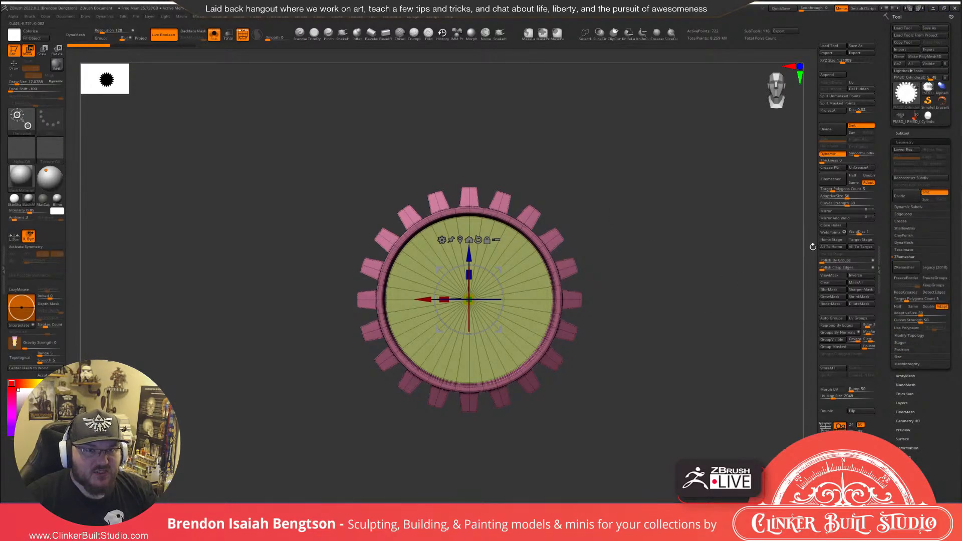
{"action": "left_click", "coordinate": [918, 206]}
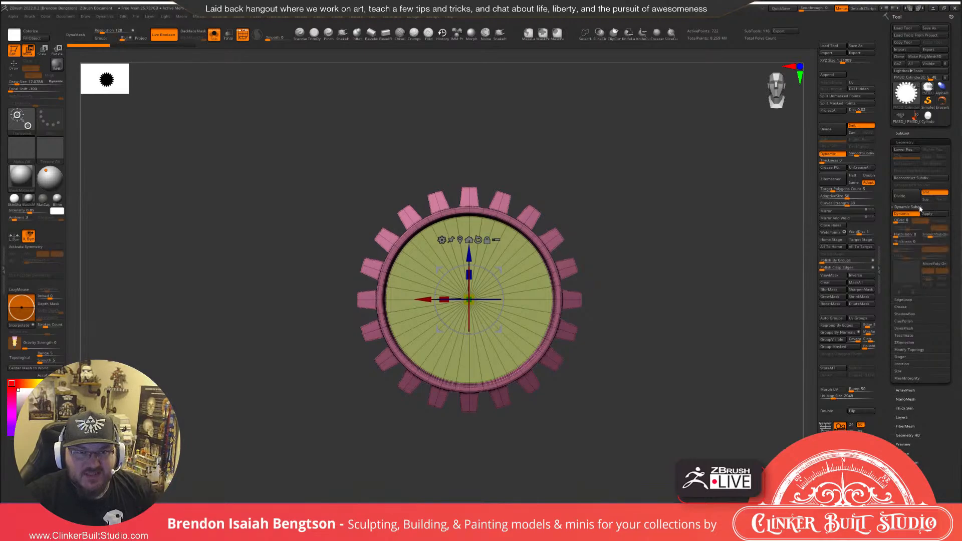
{"action": "left_click", "coordinate": [928, 214]}
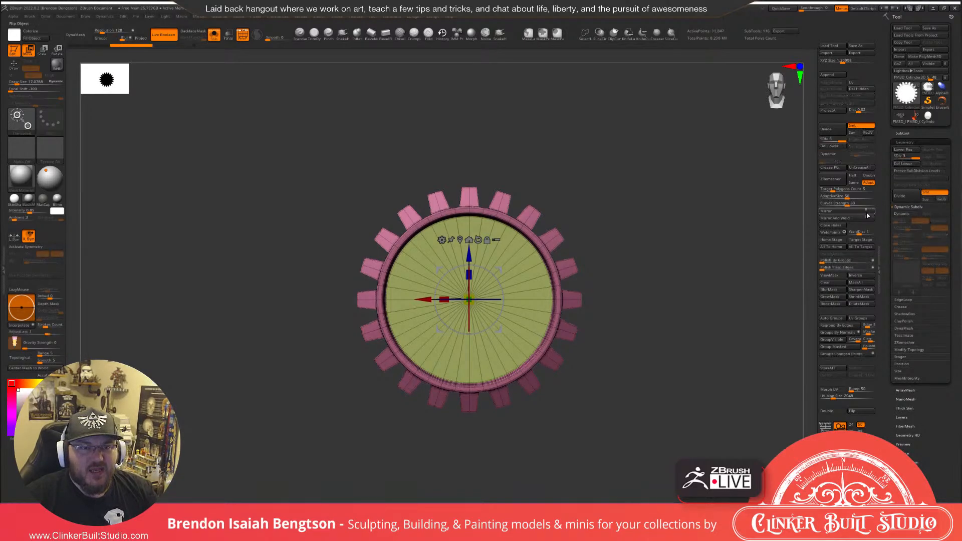
Delete the gear's lower subdivision levels.
{"action": "left_click", "coordinate": [829, 146]}
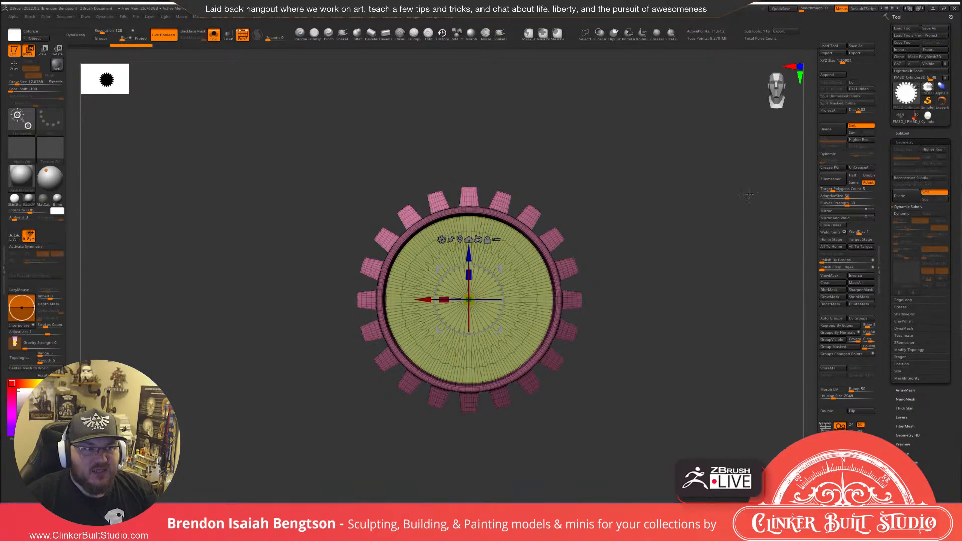
Try to DynaMesh the gear at resolution 128 and at resolution 1024, undoing each attempt.
{"action": "left_click", "coordinate": [75, 34]}
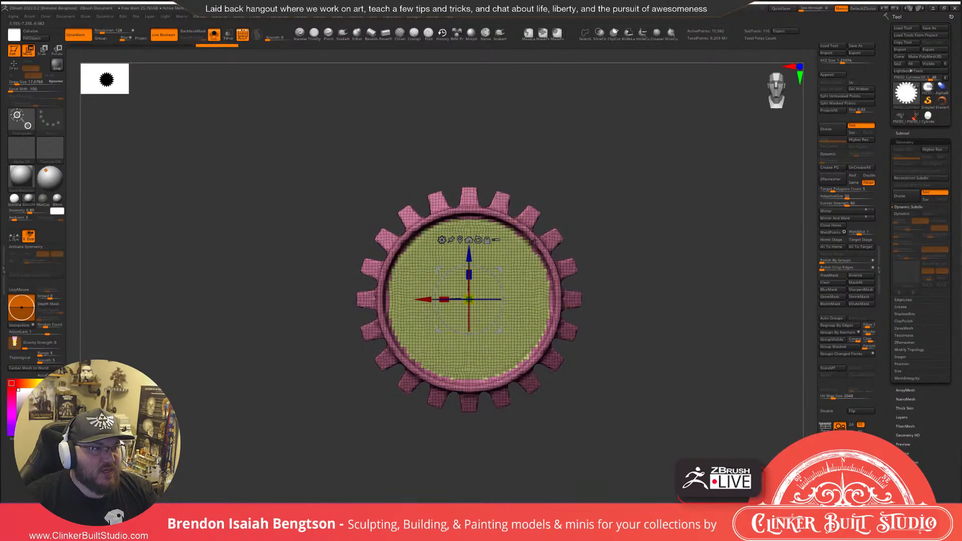
{"action": "key", "text": "ctrl+z"}
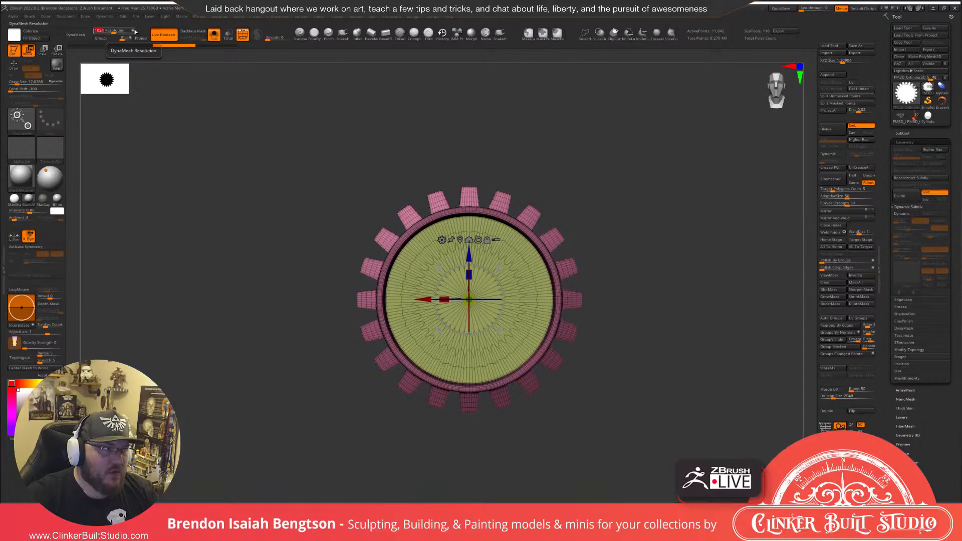
{"action": "key", "text": "Return"}
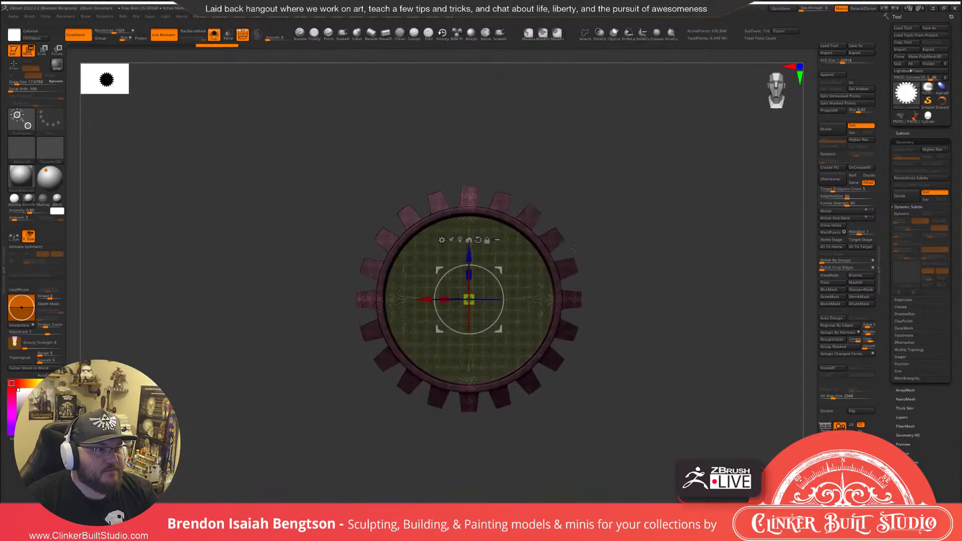
{"action": "key", "text": "ctrl+z"}
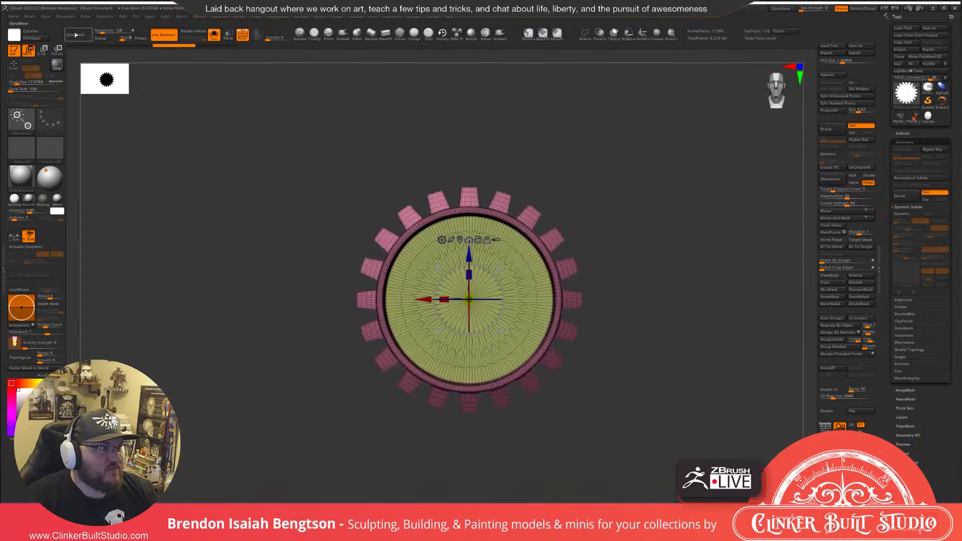
Remesh the gear with DynaMesh at resolution 512 and turn off the polyframe display.
{"action": "left_click", "coordinate": [103, 30]}
{"action": "type", "text": "128"}
{"action": "key", "text": "Return"}
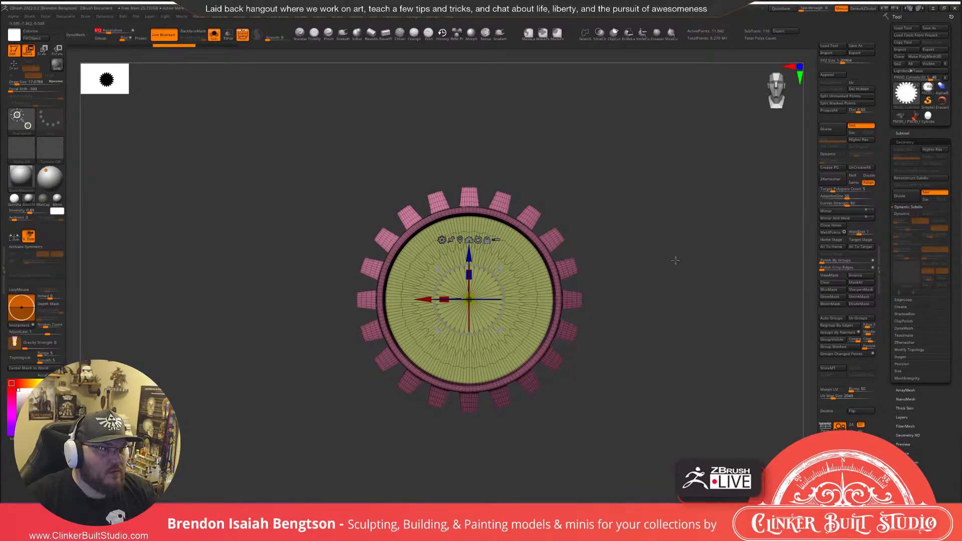
{"action": "left_click_drag", "start_coordinate": [674, 260], "coordinate": [674, 252]}
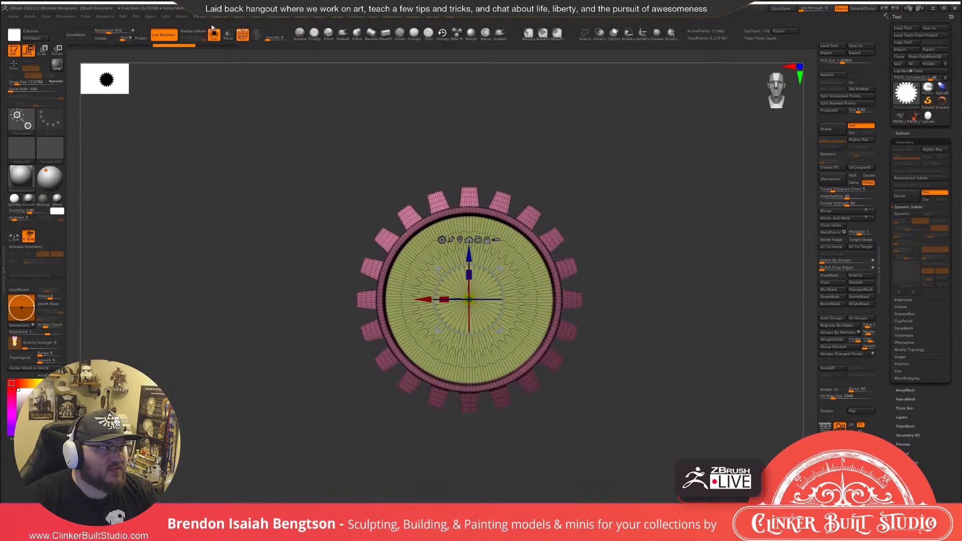
{"action": "left_click", "coordinate": [79, 35]}
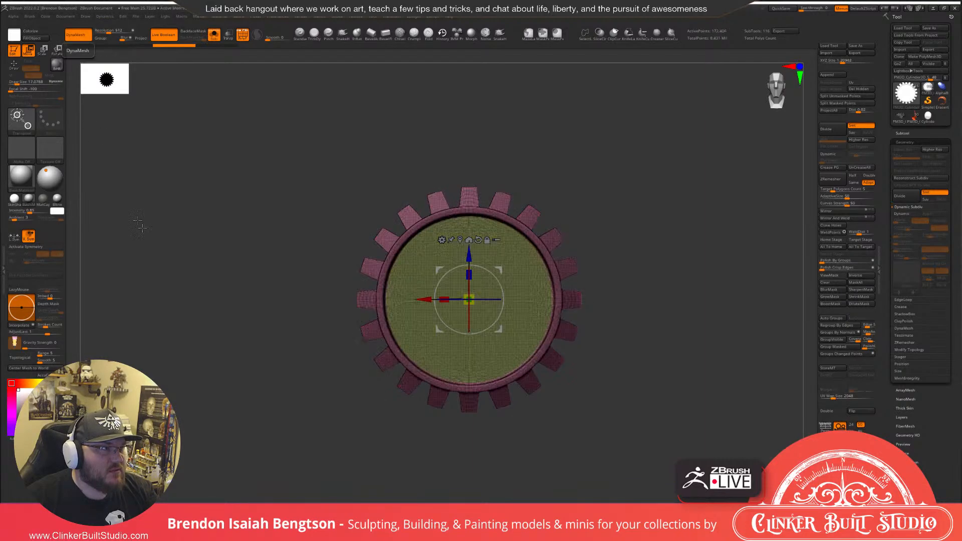
{"action": "key", "text": "shift+f"}
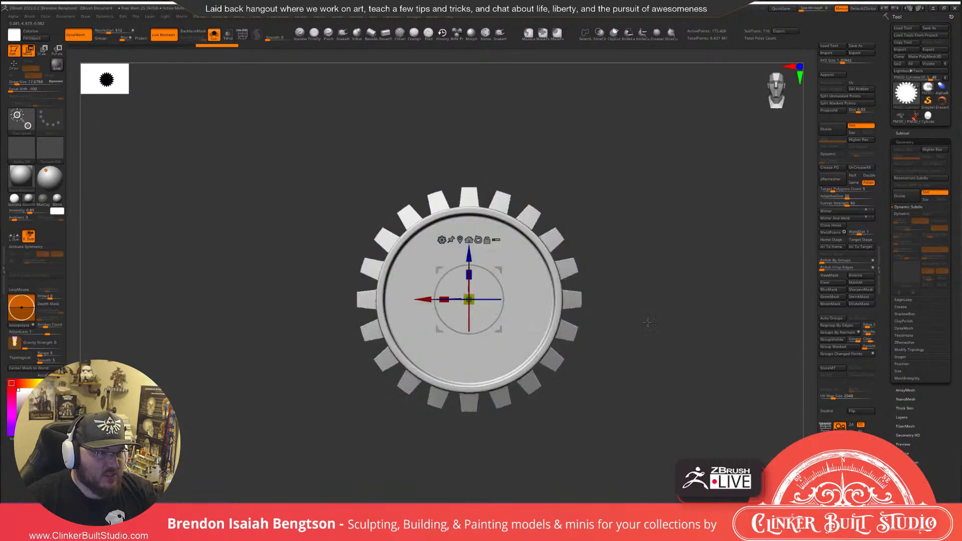
Leave Solo mode and save the tool over the existing file Servo Skull ClinkerBuiltStudio blockout v4.ztl.
{"action": "mouse_move", "coordinate": [648, 322]}
{"action": "left_mouse_down"}
{"action": "mouse_move", "coordinate": [595, 323]}
{"action": "mouse_move", "coordinate": [636, 322]}
{"action": "left_mouse_up"}
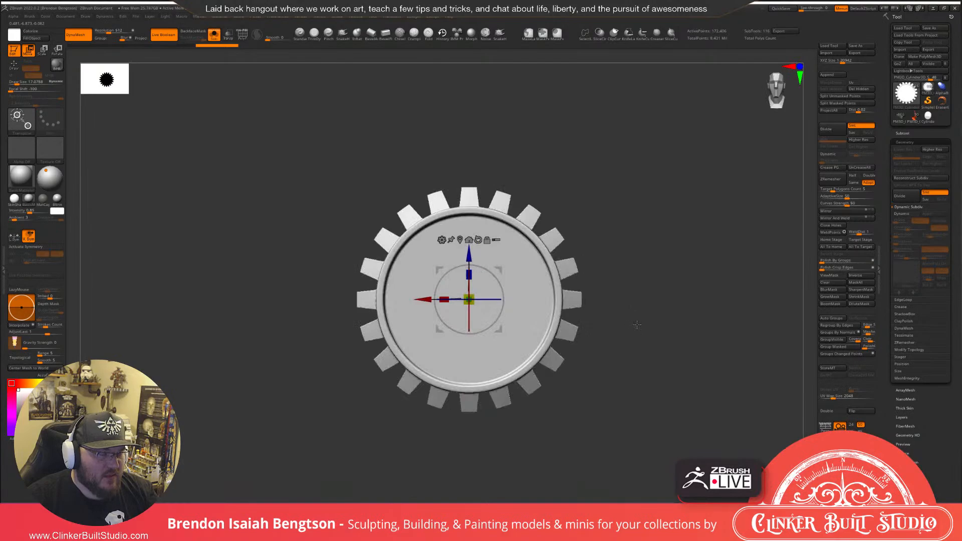
{"action": "key", "text": "alt+shift+s"}
{"action": "key", "text": "q"}
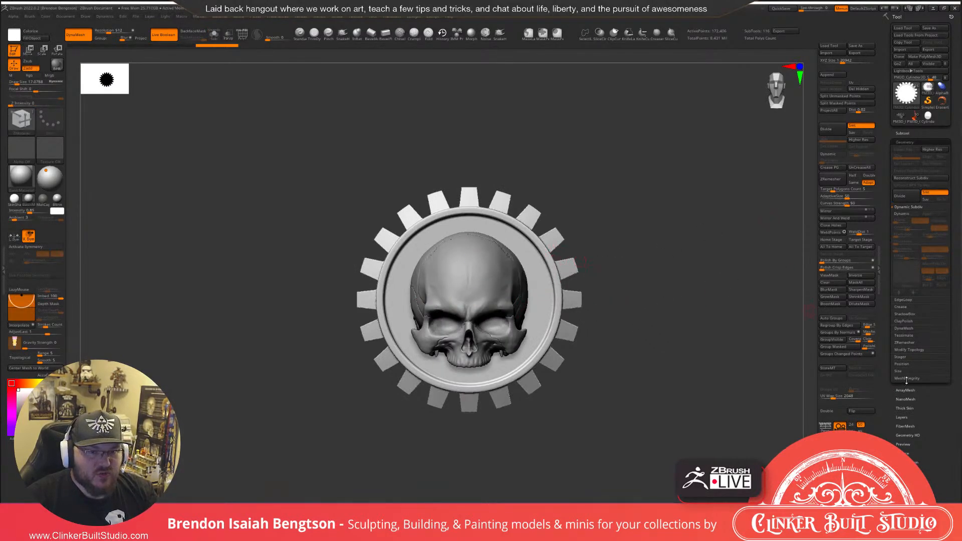
{"action": "left_click", "coordinate": [855, 45]}
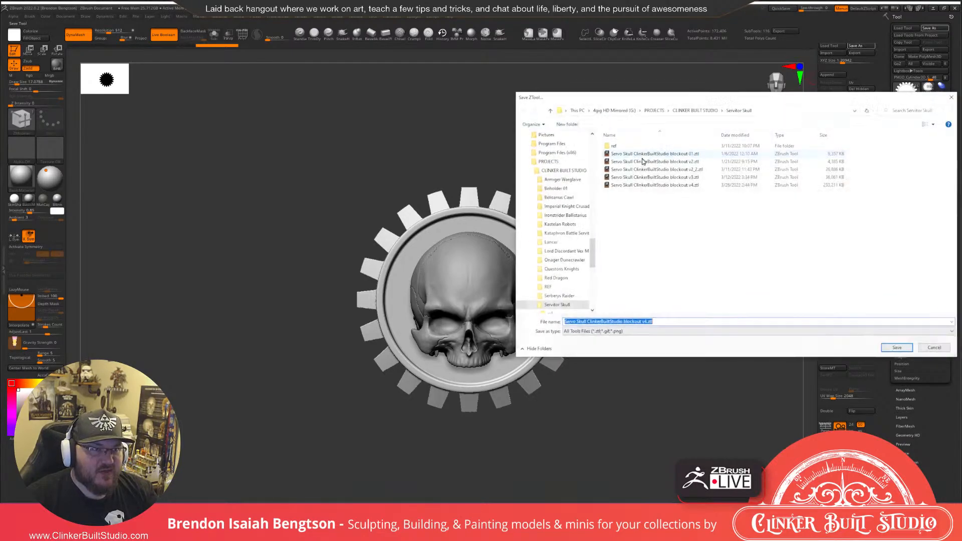
{"action": "double_click", "coordinate": [688, 185]}
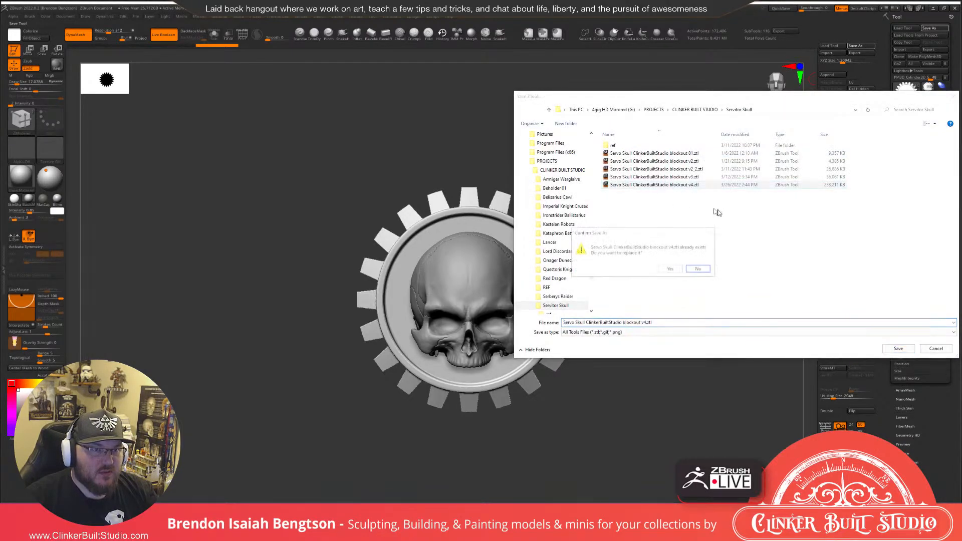
{"action": "left_click", "coordinate": [682, 271]}
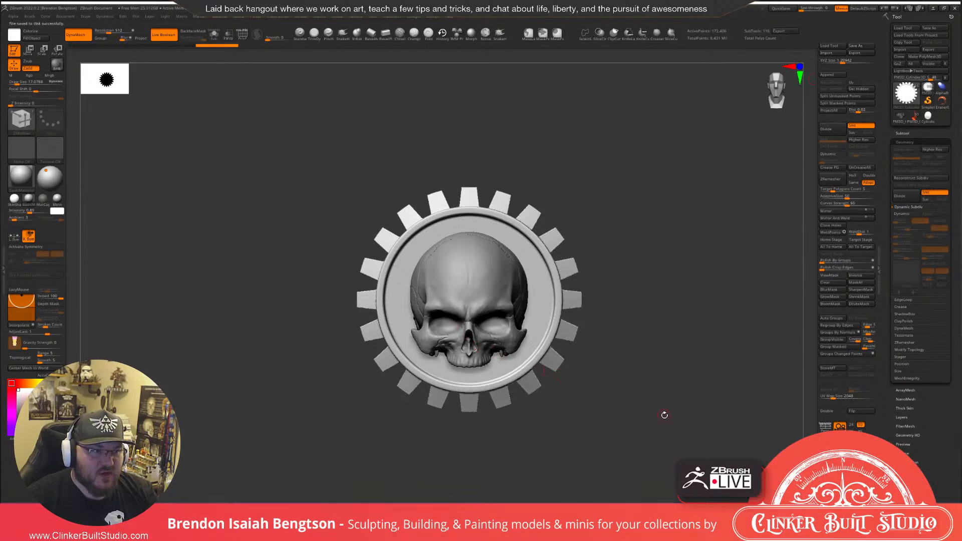
Duplicate the creature's eye sphere and place the copy at the end of the subtool list.
{"action": "left_click_drag", "start_coordinate": [664, 414], "coordinate": [663, 281], "text": "alt"}
{"action": "left_click_drag", "start_coordinate": [632, 395], "coordinate": [655, 176], "text": "alt"}
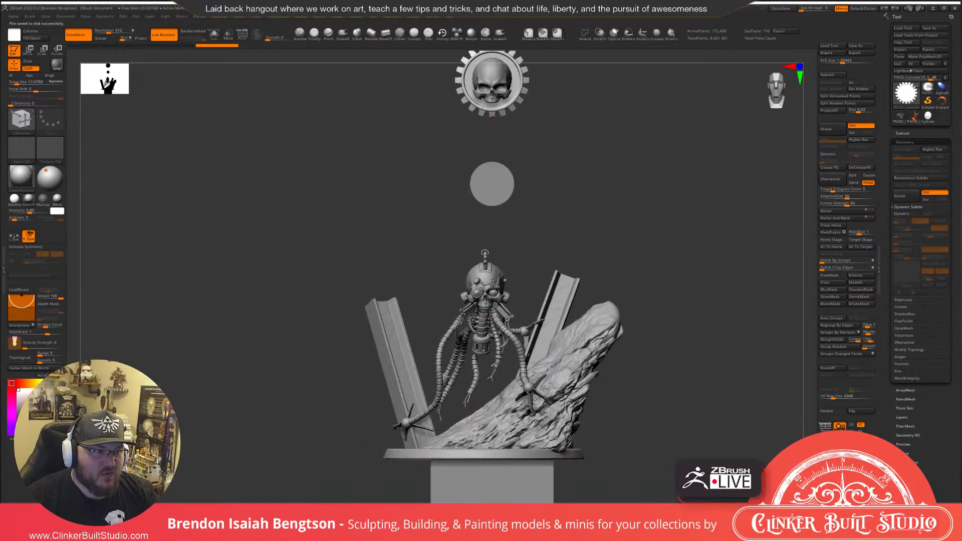
{"action": "left_click", "coordinate": [477, 295], "text": "alt"}
{"action": "key", "text": "shift+f"}
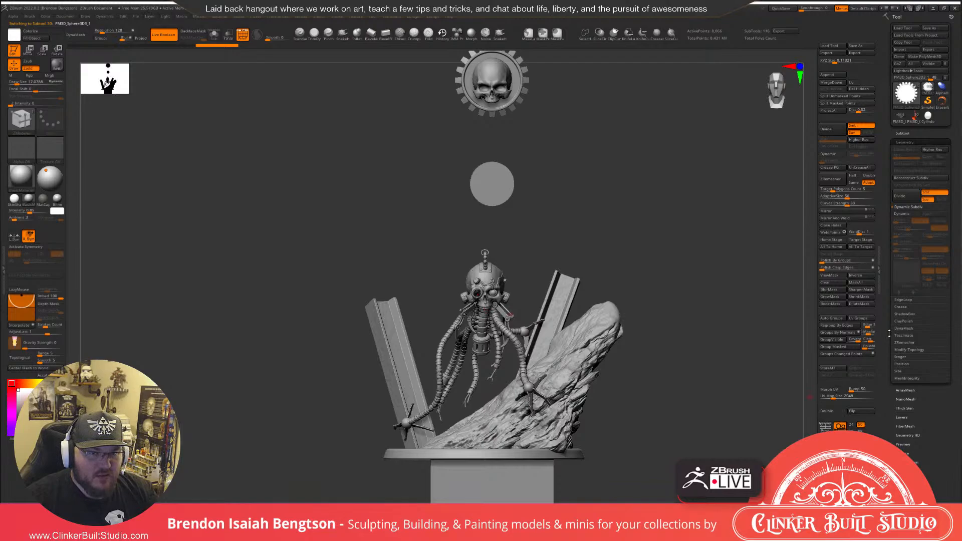
{"action": "left_click", "coordinate": [900, 133]}
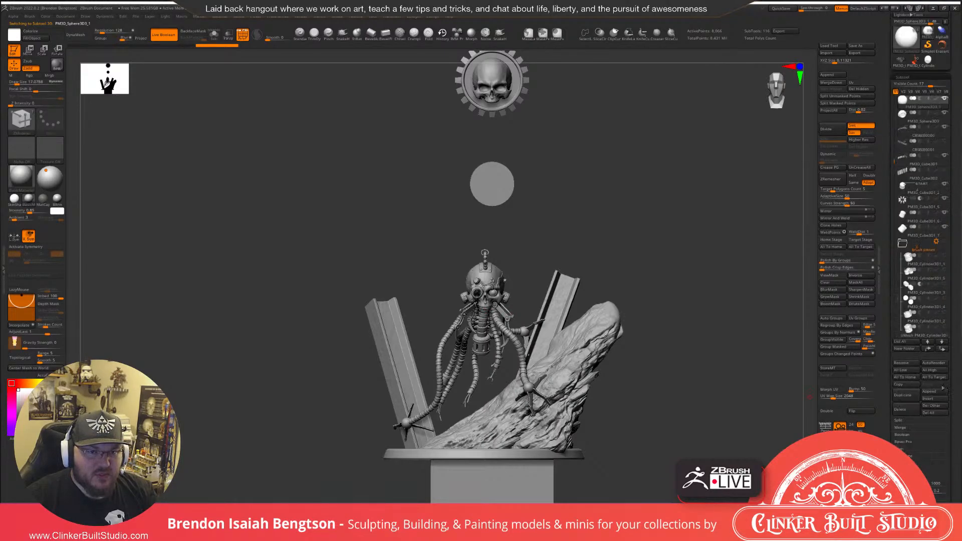
{"action": "left_click", "coordinate": [908, 395]}
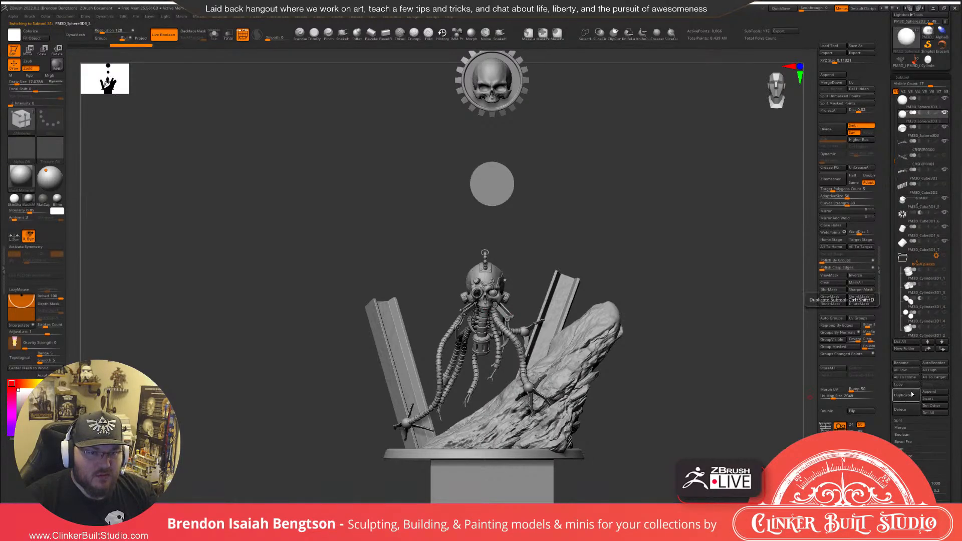
{"action": "left_click", "coordinate": [942, 349], "text": "shift"}
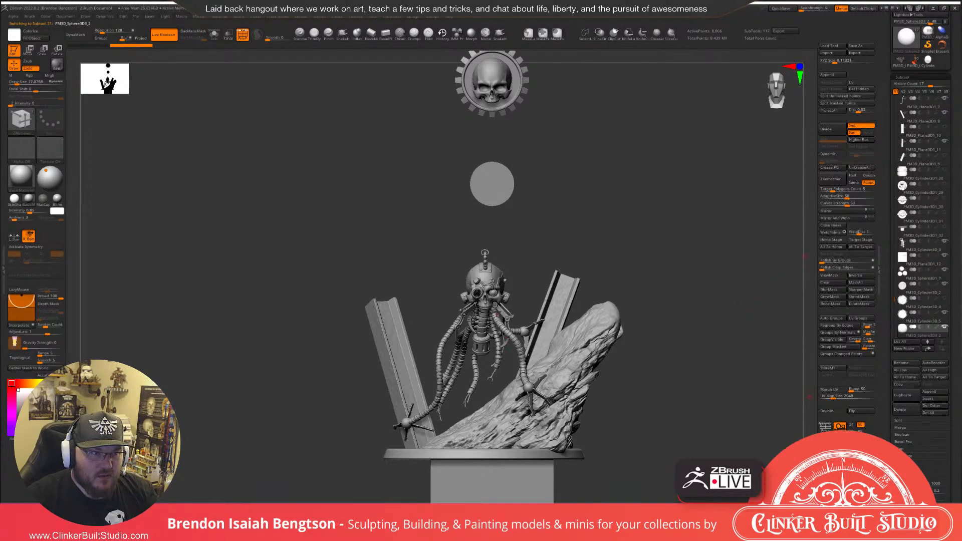
Move the duplicated eye sphere up from the creature's head to the gear emblem.
{"action": "right_click_drag", "start_coordinate": [496, 307], "coordinate": [550, 295], "text": "ctrl"}
{"action": "key", "text": "w"}
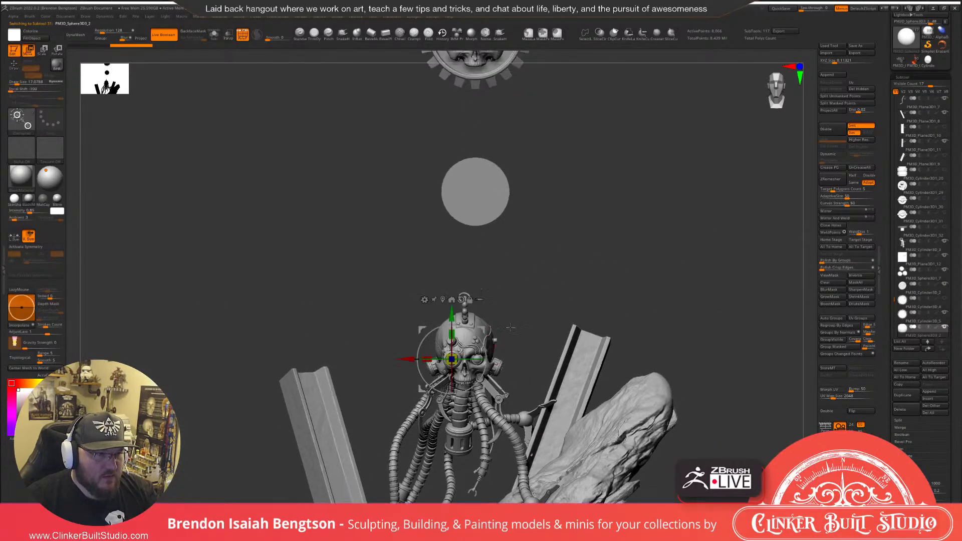
{"action": "left_click_drag", "start_coordinate": [485, 325], "coordinate": [507, 24]}
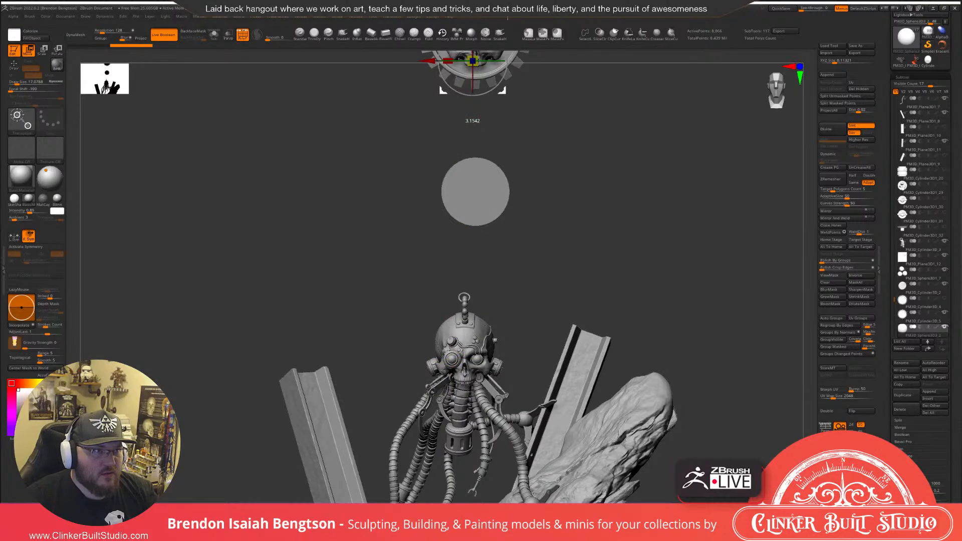
Select the round eyepiece ring on the creature's skull, duplicate it and place the copy at the end of the subtool list.
{"action": "left_click", "coordinate": [460, 362], "text": "alt"}
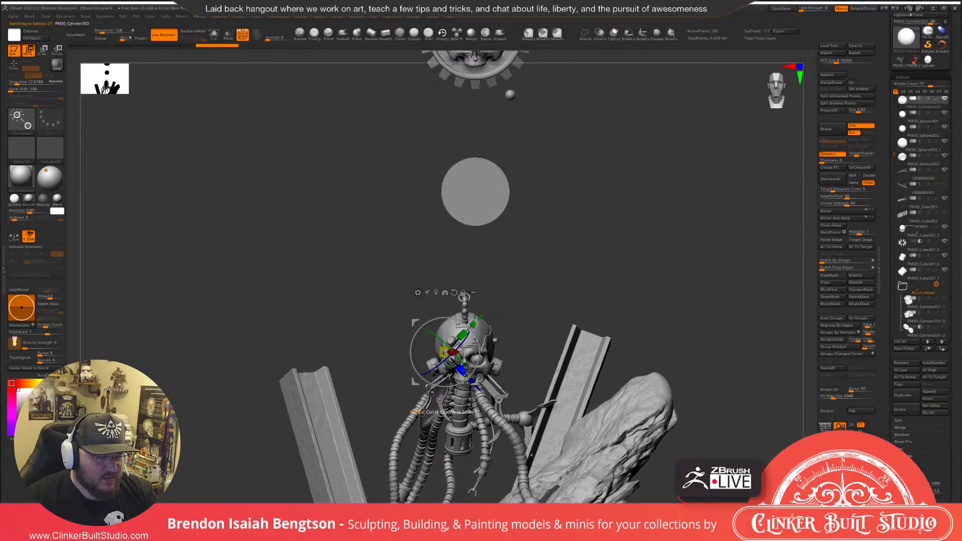
{"action": "key", "text": "q"}
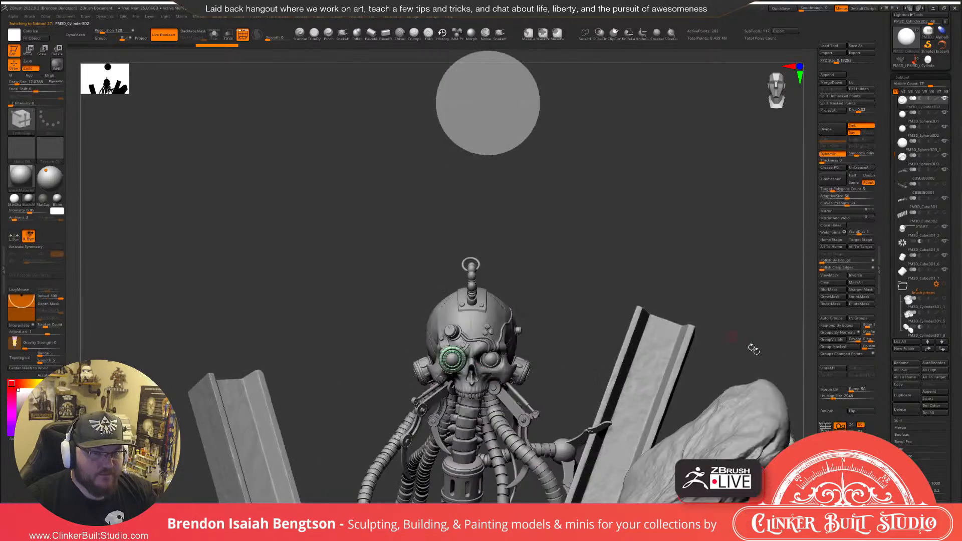
{"action": "left_click", "coordinate": [904, 396]}
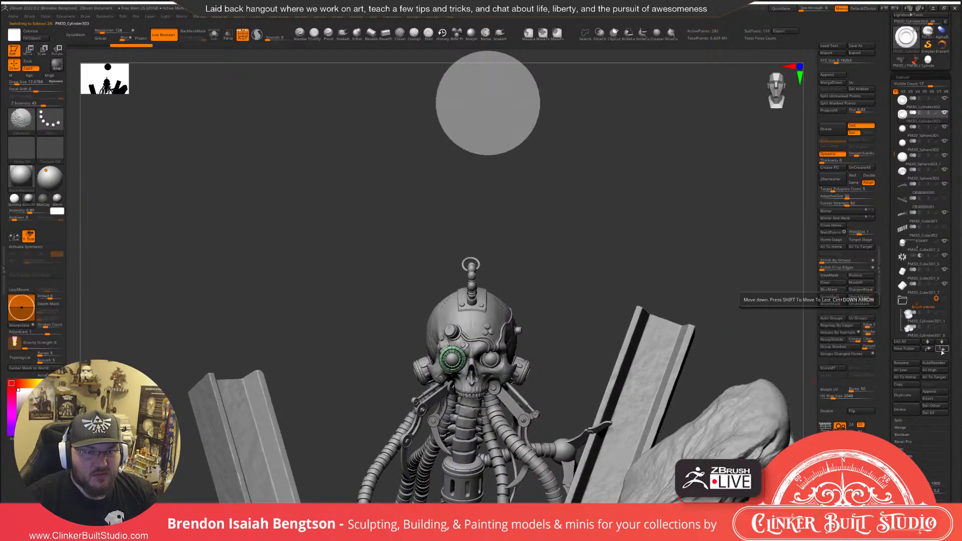
Centre the transform gizmo on the duplicated eyepiece ring and reset its orientation.
{"action": "key", "text": "w"}
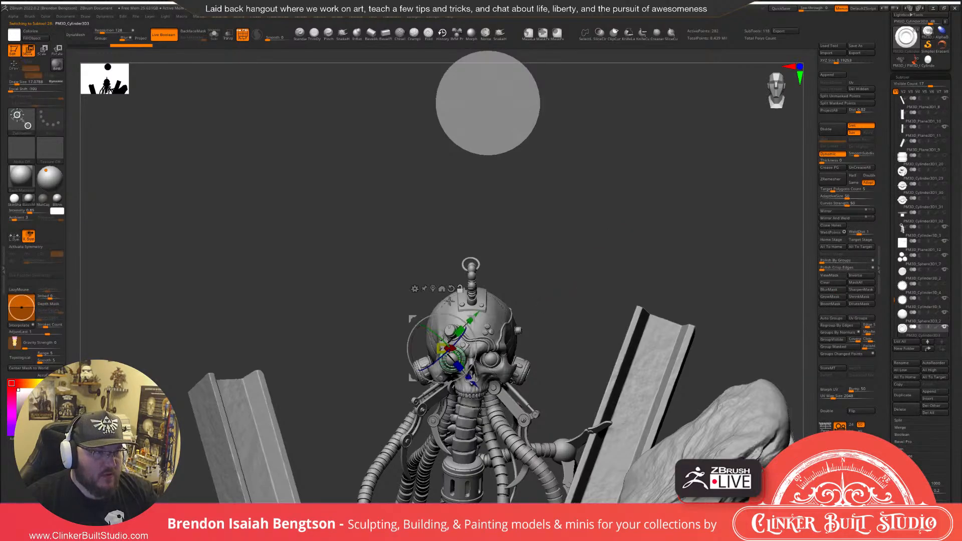
{"action": "left_click", "coordinate": [431, 289]}
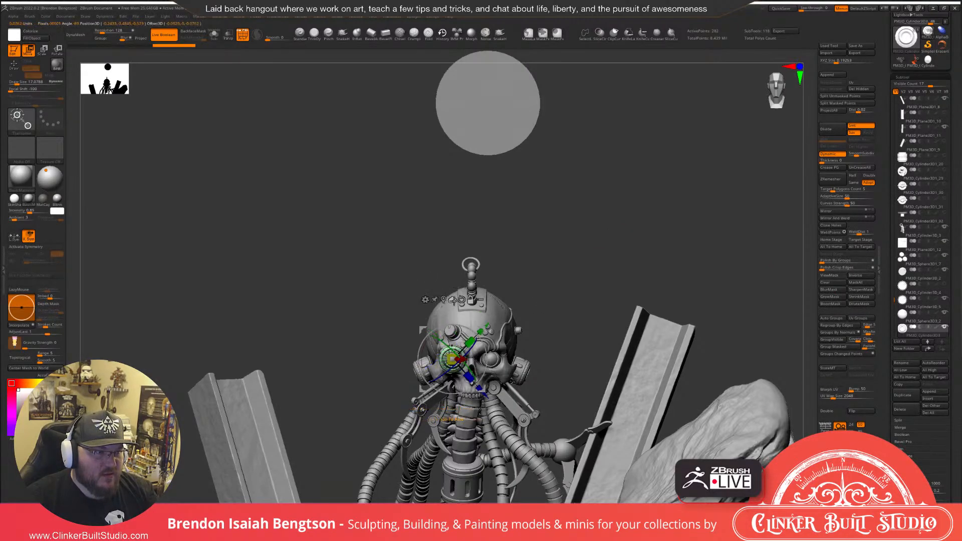
{"action": "left_click", "coordinate": [461, 299]}
Move the duplicated eyepiece ring up to the gear and position it over one eye socket of the emblem skull.
{"action": "left_click_drag", "start_coordinate": [596, 226], "coordinate": [563, 282], "text": "alt"}
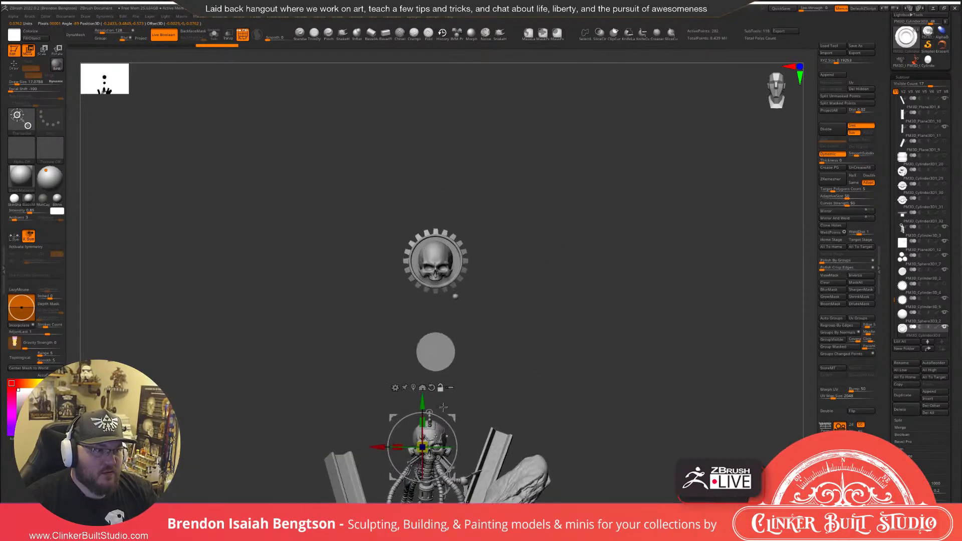
{"action": "left_click_drag", "start_coordinate": [421, 403], "coordinate": [410, 222]}
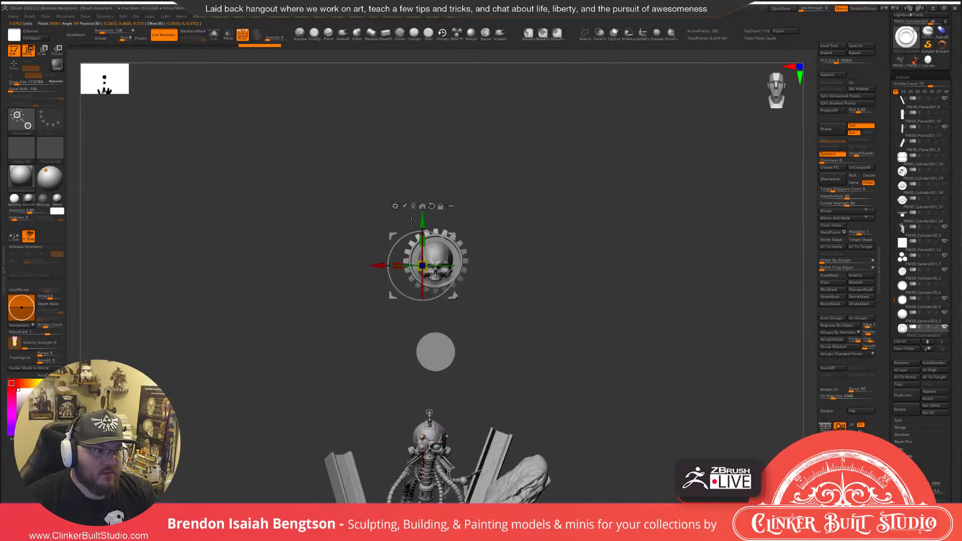
{"action": "left_click_drag", "start_coordinate": [493, 276], "coordinate": [554, 423], "text": "alt"}
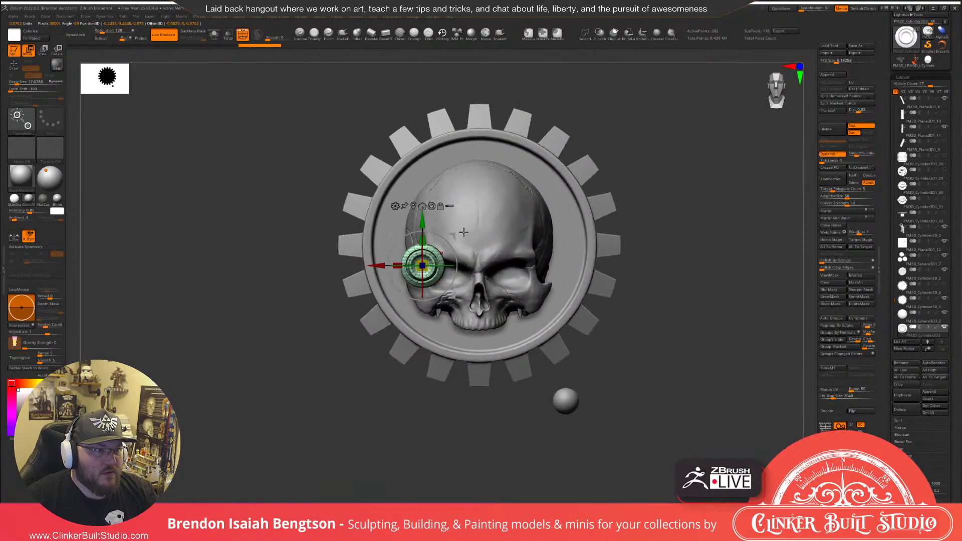
{"action": "left_click_drag", "start_coordinate": [463, 232], "coordinate": [473, 244]}
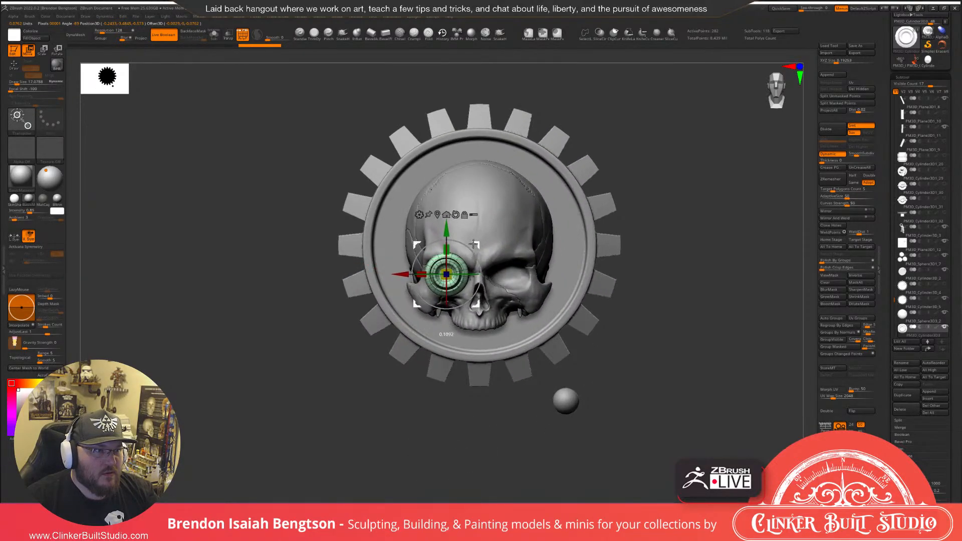
Move the duplicated eye sphere into the eyepiece ring on the emblem skull and centre it as the lens.
{"action": "left_click", "coordinate": [573, 392], "text": "alt"}
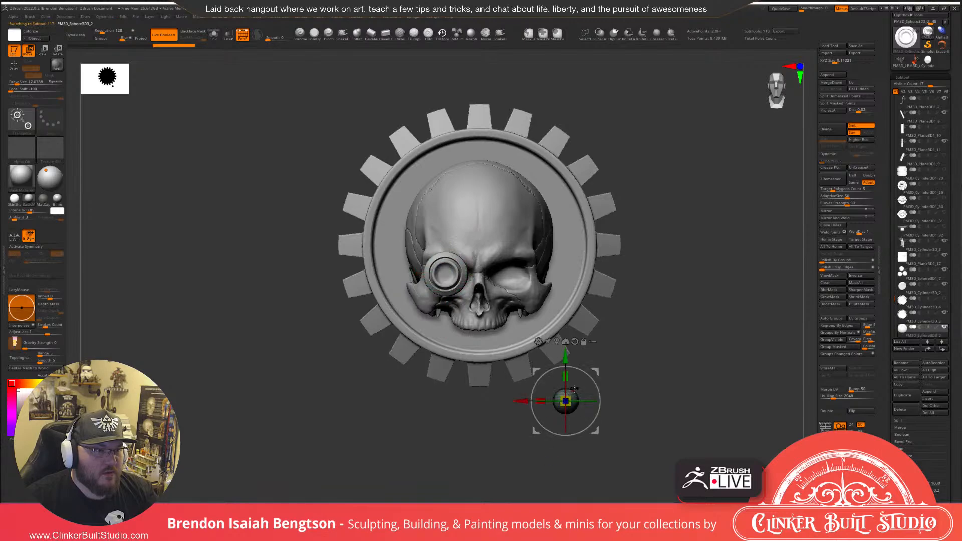
{"action": "left_click_drag", "start_coordinate": [574, 389], "coordinate": [478, 243]}
{"action": "right_click_drag", "start_coordinate": [587, 302], "coordinate": [607, 360], "text": "ctrl"}
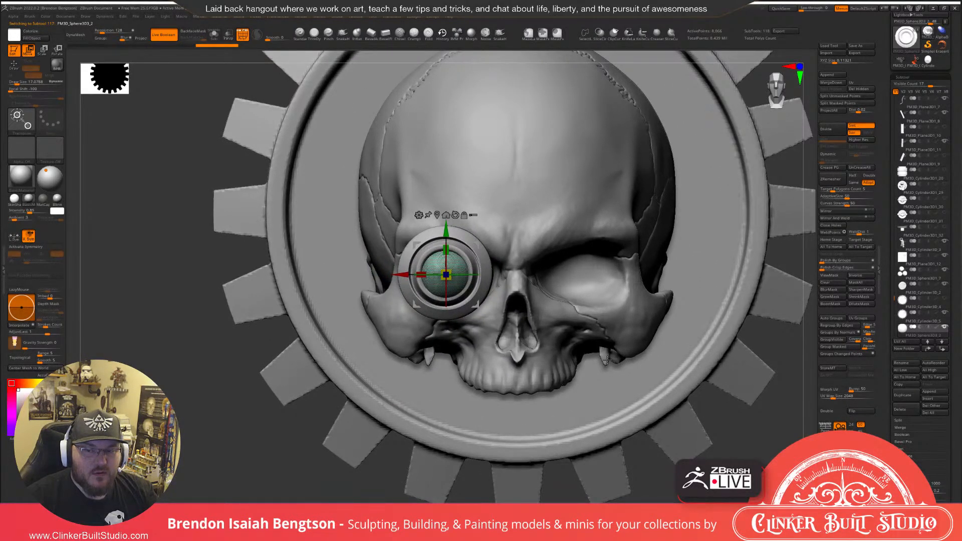
{"action": "key", "text": "f"}
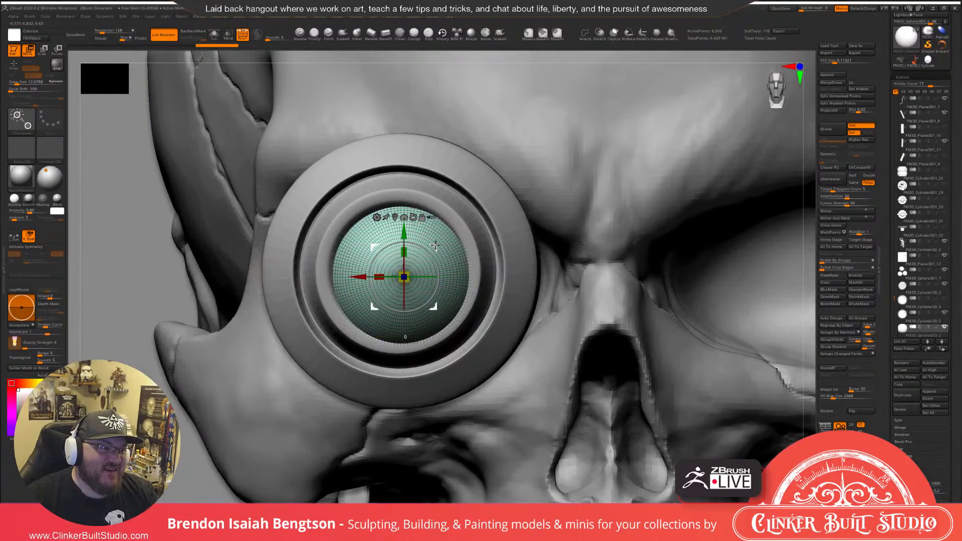
{"action": "left_click_drag", "start_coordinate": [431, 244], "coordinate": [430, 239]}
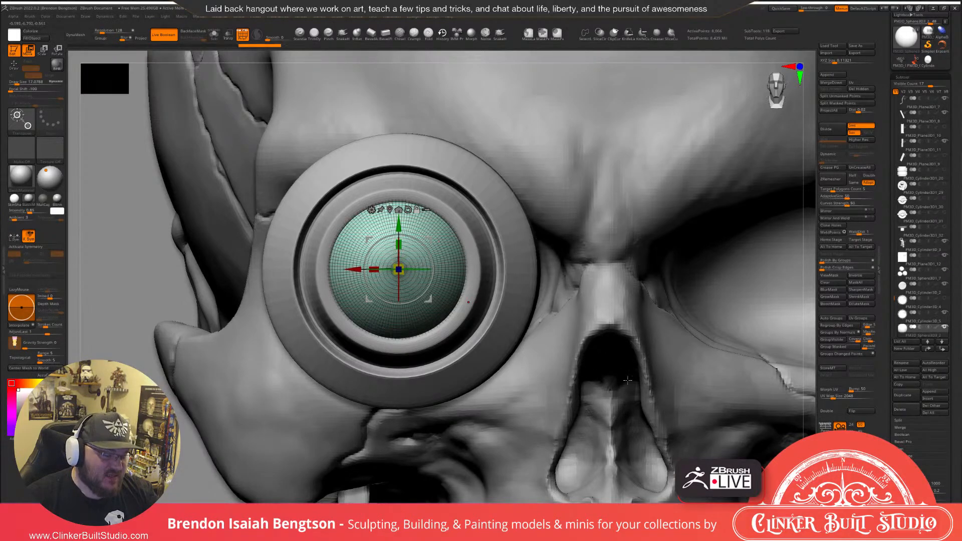
{"action": "key", "text": "f"}
{"action": "key", "text": "f"}
{"action": "key", "text": "q"}
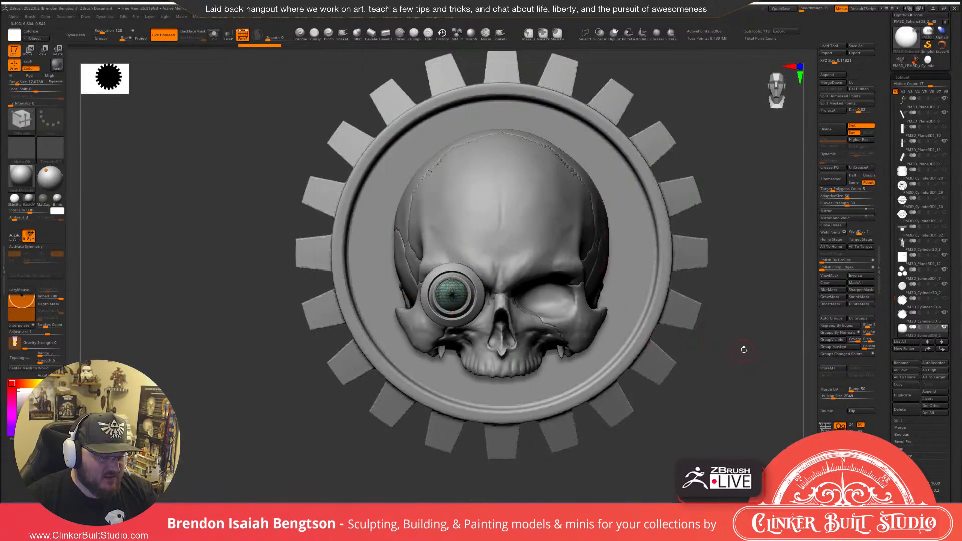
Hide the polyframe and select the gear subtool behind the emblem skull.
{"action": "key", "text": "shift+f"}
{"action": "left_click_drag", "start_coordinate": [745, 308], "coordinate": [729, 323], "text": "alt"}
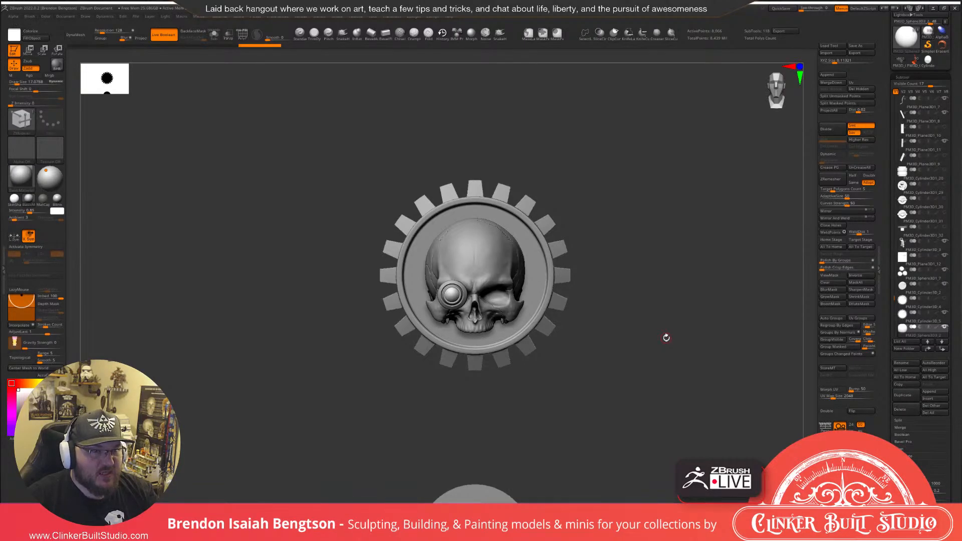
{"action": "left_click", "coordinate": [555, 217], "text": "alt"}
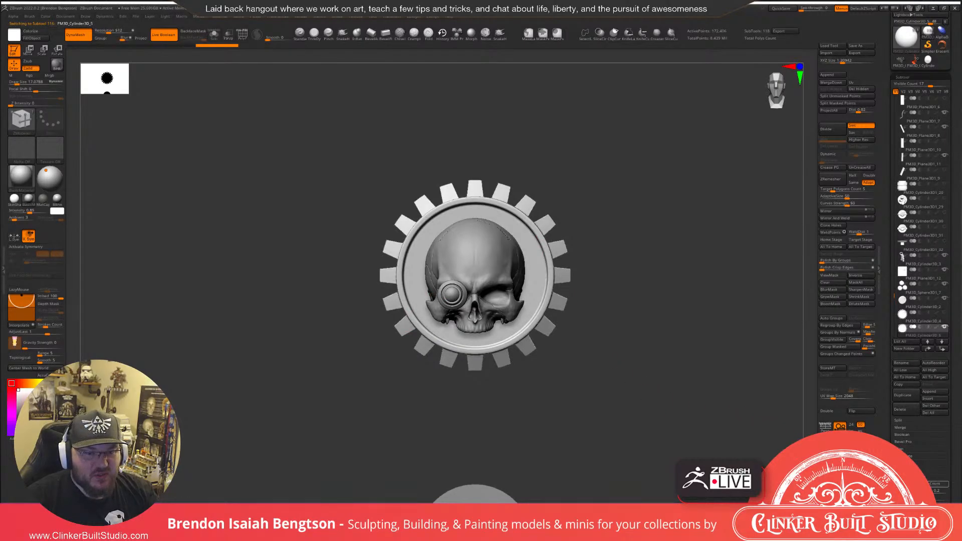
Try a bas relief projection of the skull and eyepiece onto the whole gear and inspect the gear in isolation.
{"action": "left_click", "coordinate": [941, 499]}
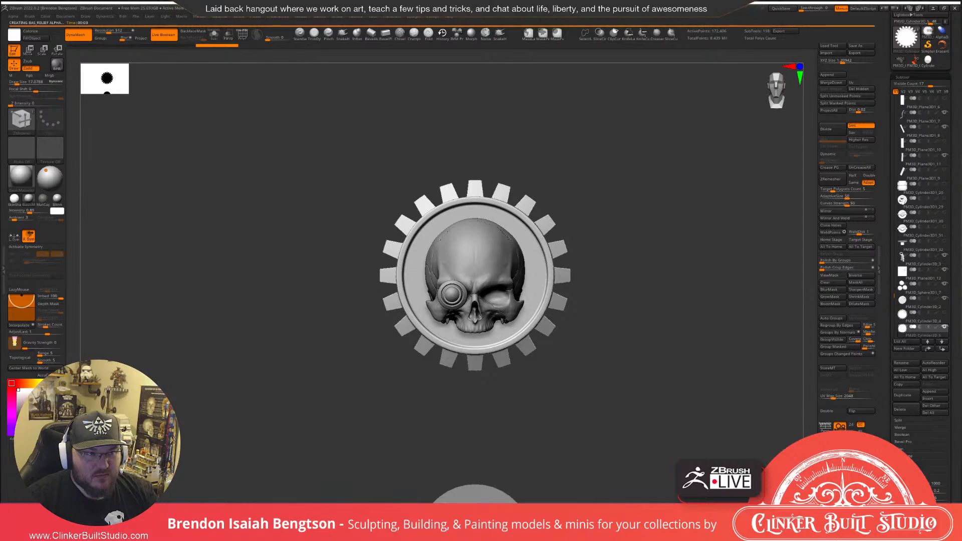
{"action": "key", "text": "alt+shift+s"}
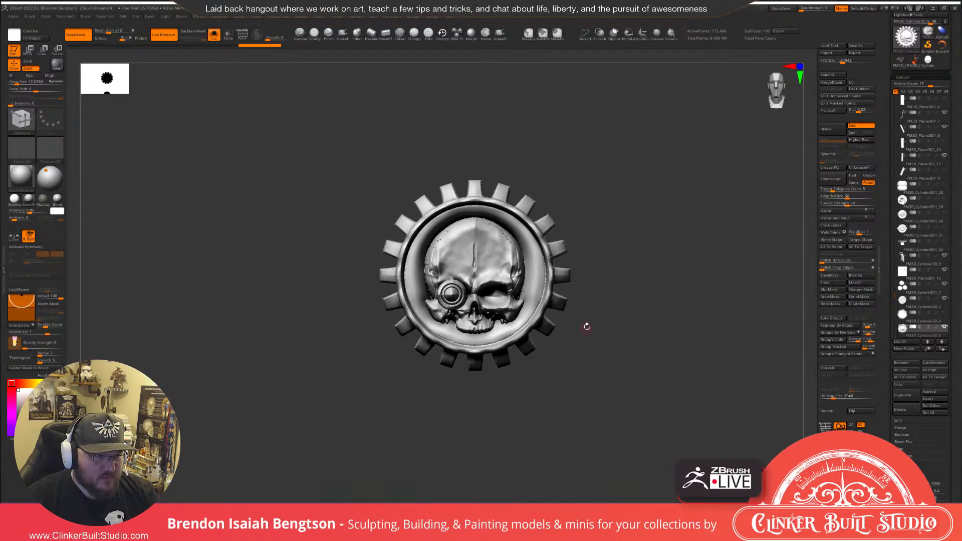
{"action": "left_click_drag", "start_coordinate": [604, 331], "coordinate": [699, 289]}
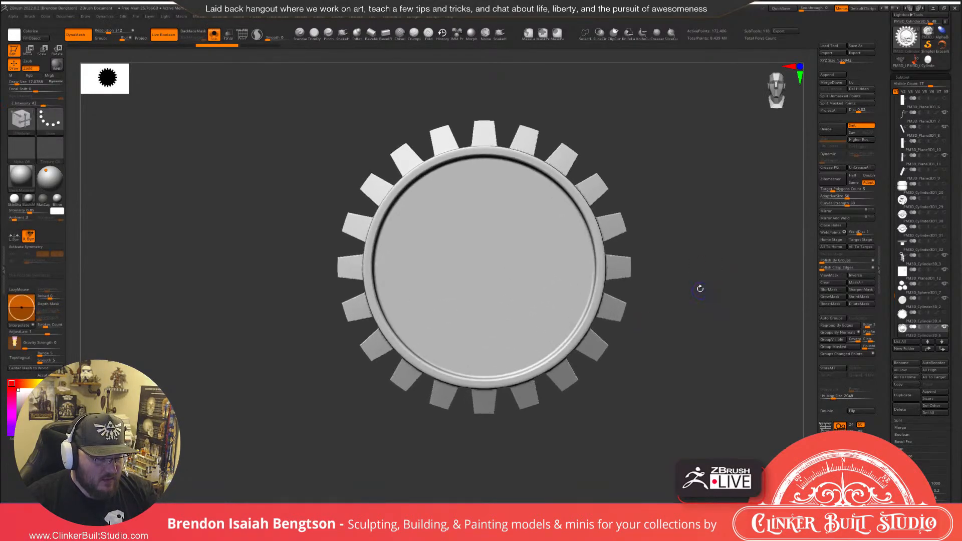
Isolate the gear's inner disc polygroup, mask it, restore the full gear and invert the mask so only the disc stays unmasked.
{"action": "key", "text": "shift+f"}
{"action": "left_click", "coordinate": [512, 272], "text": "ctrl+shift"}
{"action": "key", "text": "shift+f"}
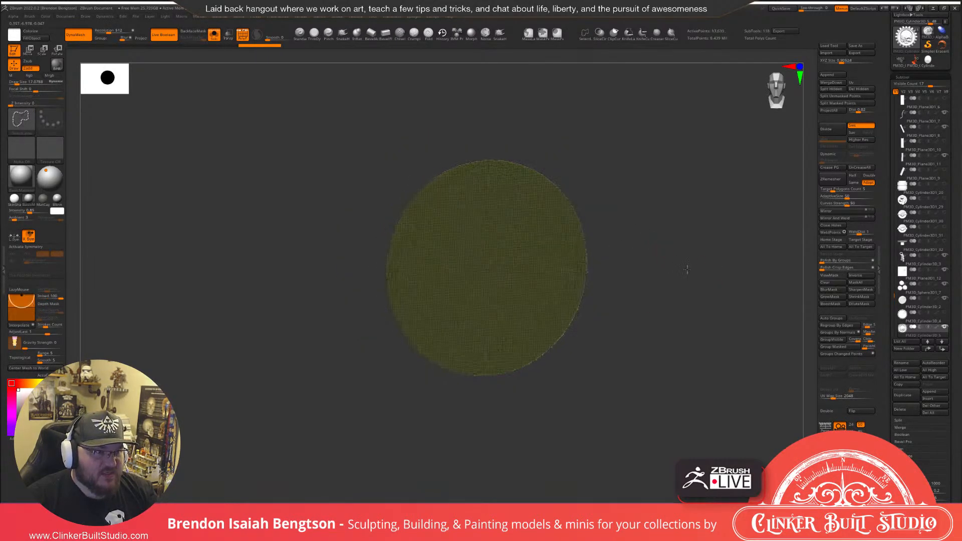
{"action": "left_click_drag", "start_coordinate": [602, 280], "coordinate": [713, 270]}
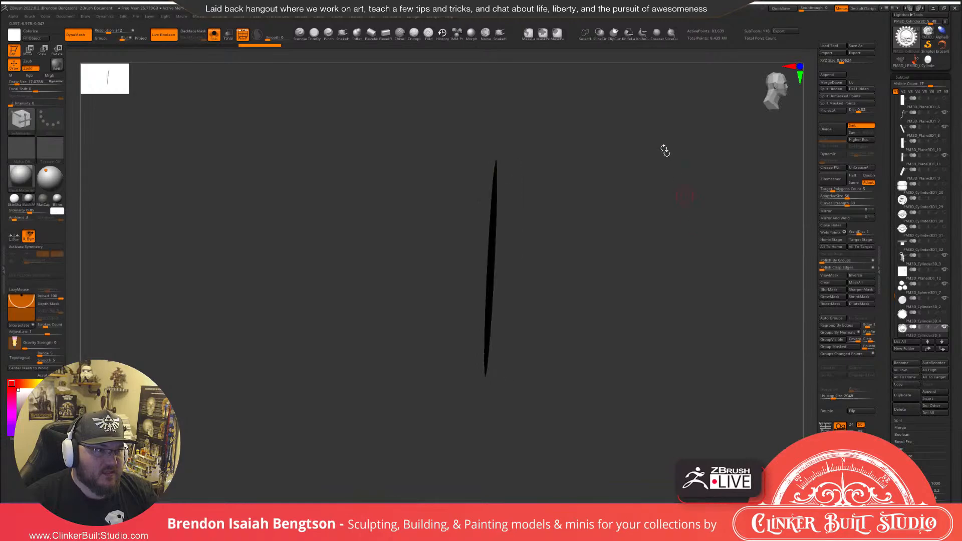
{"action": "mouse_move", "coordinate": [448, 86]}
{"action": "left_mouse_down", "text": "ctrl"}
{"action": "mouse_move", "coordinate": [649, 122]}
{"action": "mouse_move", "coordinate": [649, 446]}
{"action": "mouse_move", "coordinate": [674, 441]}
{"action": "left_mouse_up", "text": "ctrl"}
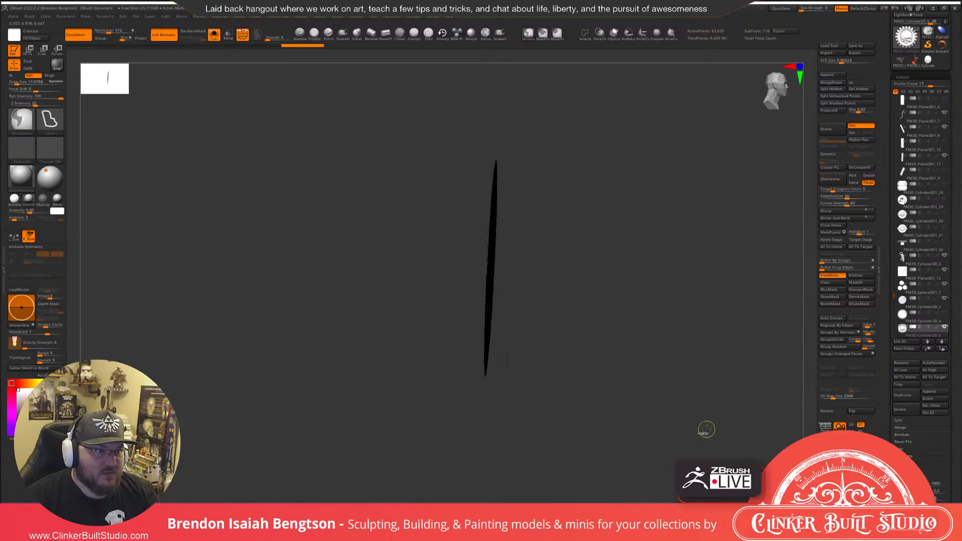
{"action": "left_click", "coordinate": [696, 385], "text": "ctrl+shift"}
{"action": "mouse_move", "coordinate": [698, 386]}
{"action": "left_mouse_down"}
{"action": "mouse_move", "coordinate": [686, 380]}
{"action": "mouse_move", "coordinate": [711, 379]}
{"action": "left_mouse_up"}
{"action": "left_click", "coordinate": [703, 369], "text": "ctrl"}
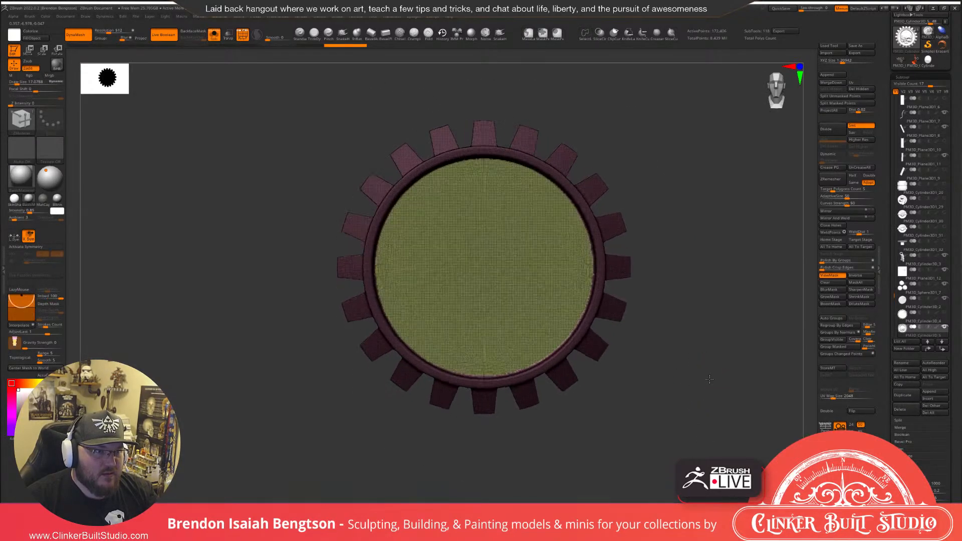
Show all subtools, try projecting the skull as a bas relief onto the unmasked disc, and undo the projection.
{"action": "key", "text": "alt+shift+s"}
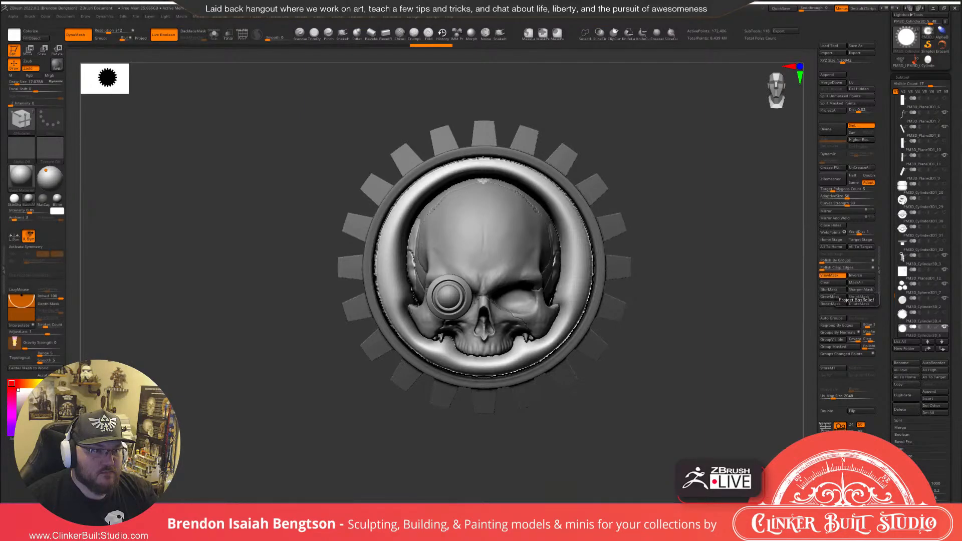
{"action": "left_click_drag", "start_coordinate": [674, 351], "coordinate": [668, 357]}
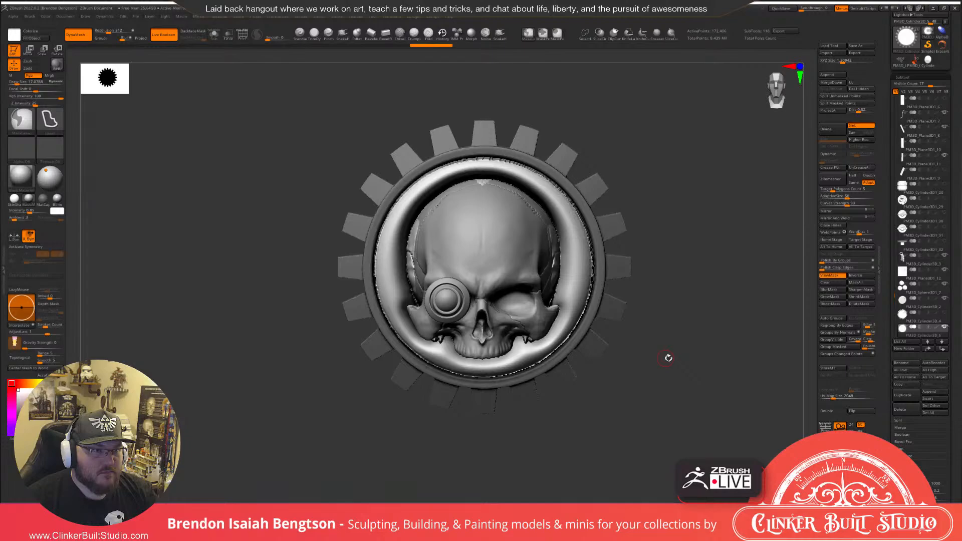
{"action": "key", "text": "ctrl+z"}
{"action": "key", "text": "ctrl"}
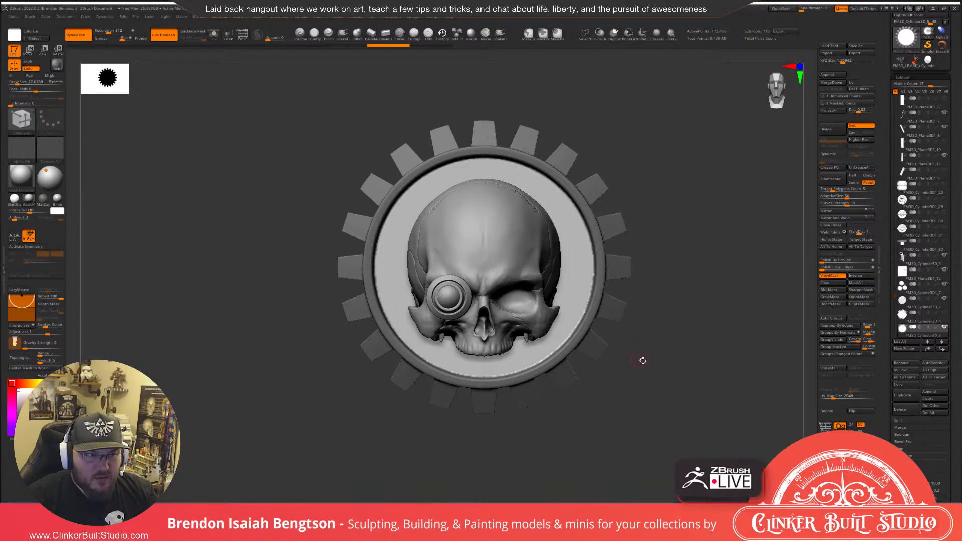
Move the gear's unmasked inner disc slightly back, away from the skull's face, working from the side view.
{"action": "left_click_drag", "start_coordinate": [642, 360], "coordinate": [668, 368], "text": "shift"}
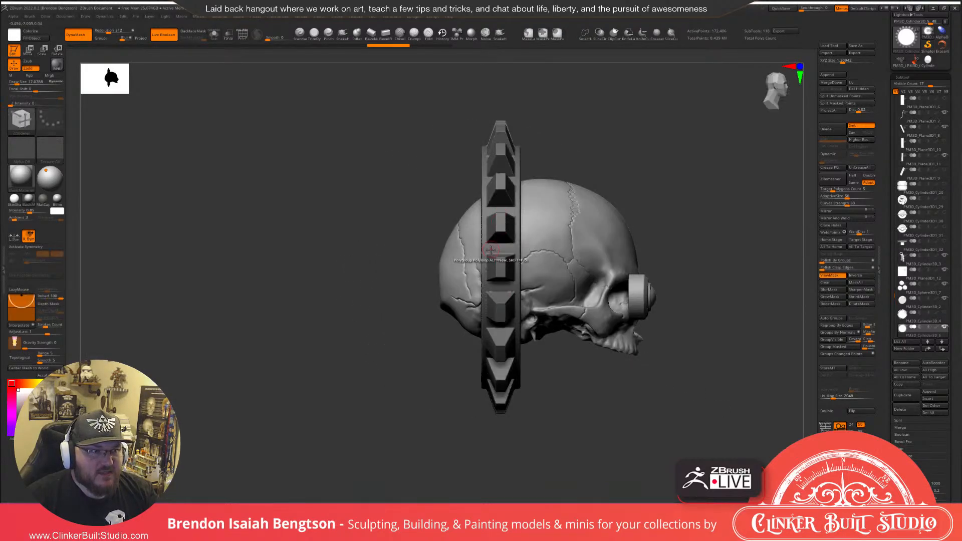
{"action": "key", "text": "w"}
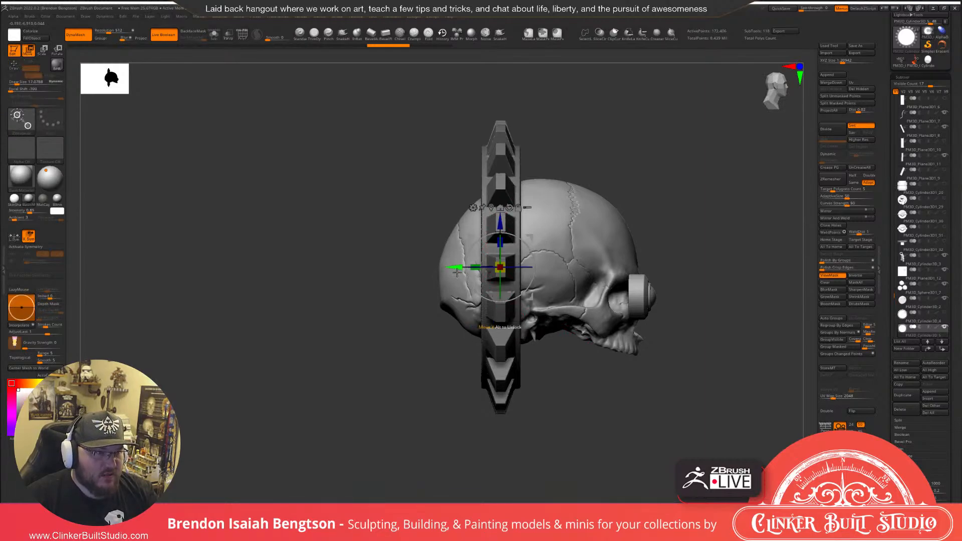
{"action": "left_click_drag", "start_coordinate": [457, 267], "coordinate": [454, 267]}
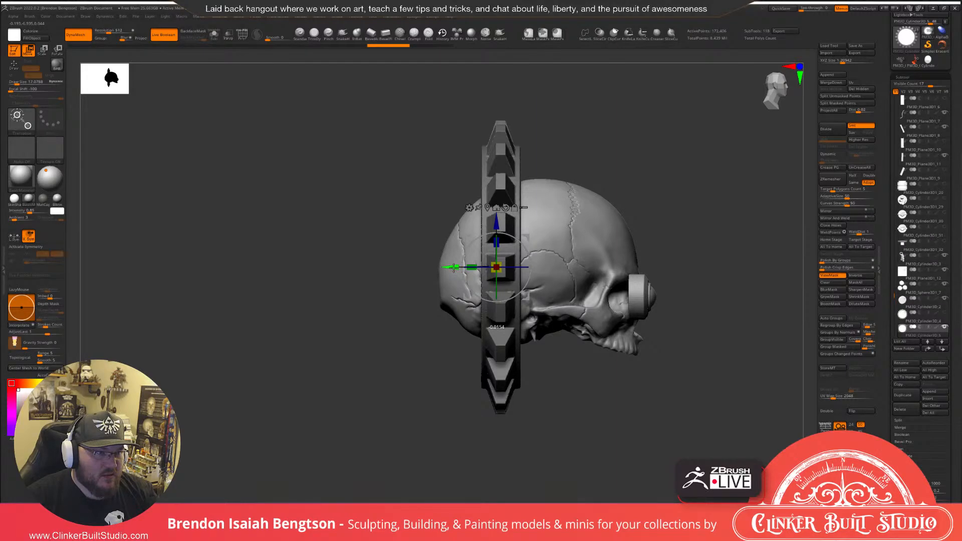
{"action": "key", "text": "q"}
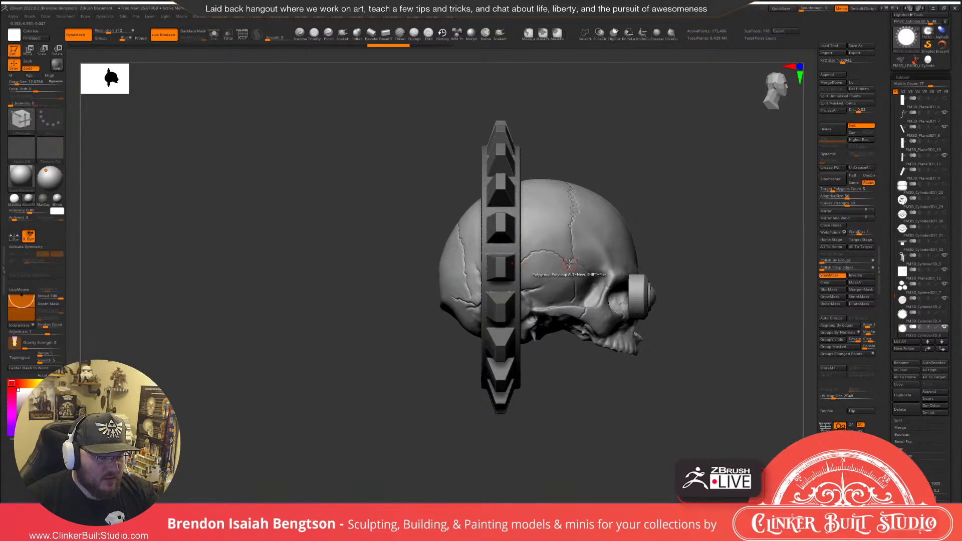
Select the emblem skull, try moving it forward on its own, and undo the move.
{"action": "left_click", "coordinate": [572, 257], "text": "alt"}
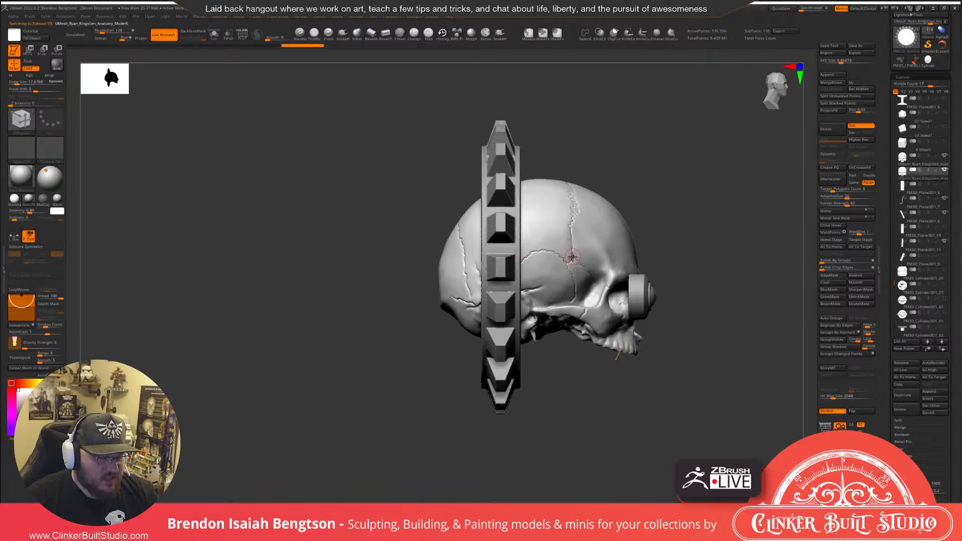
{"action": "key", "text": "w"}
{"action": "left_click_drag", "start_coordinate": [587, 267], "coordinate": [796, 276]}
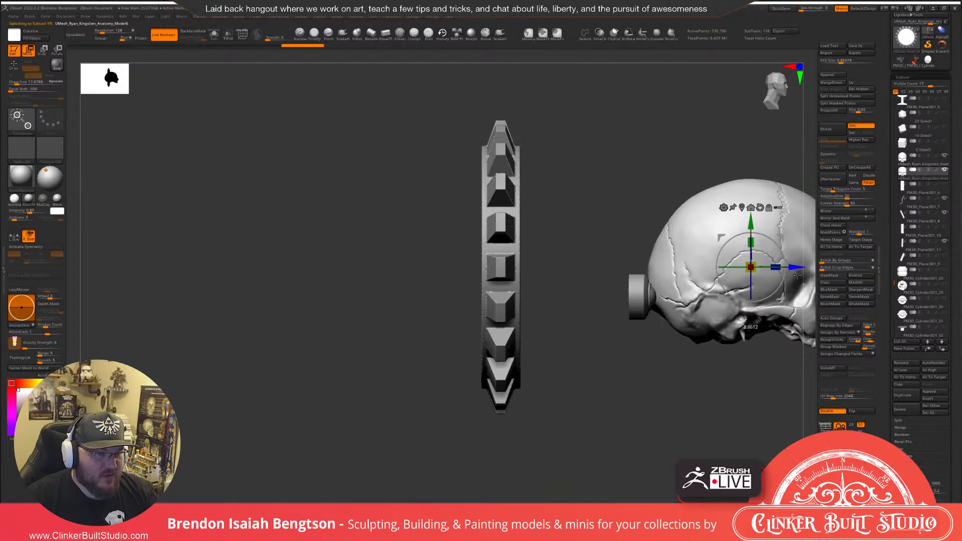
{"action": "left_click_drag", "start_coordinate": [666, 399], "coordinate": [407, 376], "text": "alt"}
{"action": "key", "text": "ctrl+z"}
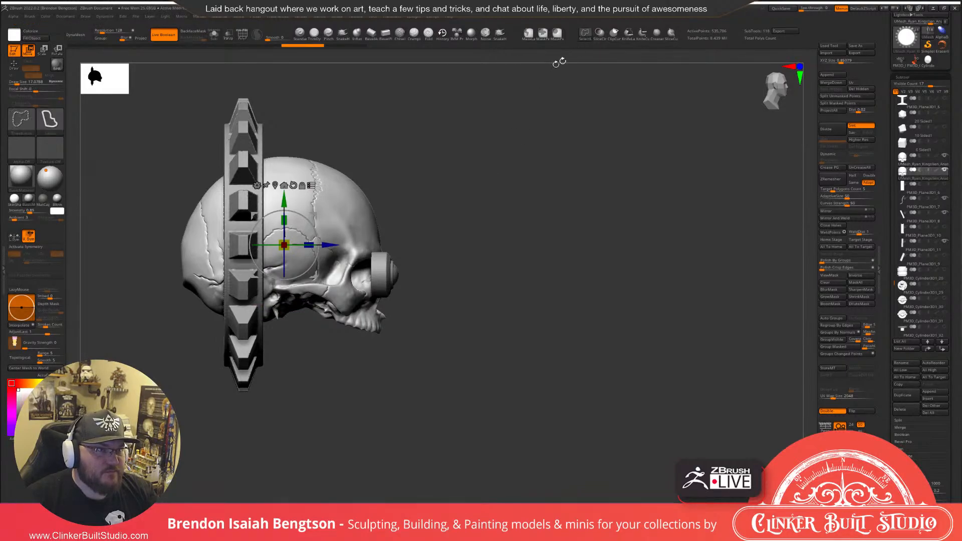
Select the emblem skull, eyepiece ring and lens together and move them forward until they clear the front of the gear.
{"action": "mouse_move", "coordinate": [371, 157]}
{"action": "left_mouse_down", "text": "ctrl+shift"}
{"action": "mouse_move", "coordinate": [448, 160]}
{"action": "mouse_move", "coordinate": [339, 320]}
{"action": "mouse_move", "coordinate": [501, 396]}
{"action": "mouse_move", "coordinate": [557, 338]}
{"action": "left_mouse_up", "text": "ctrl+shift"}
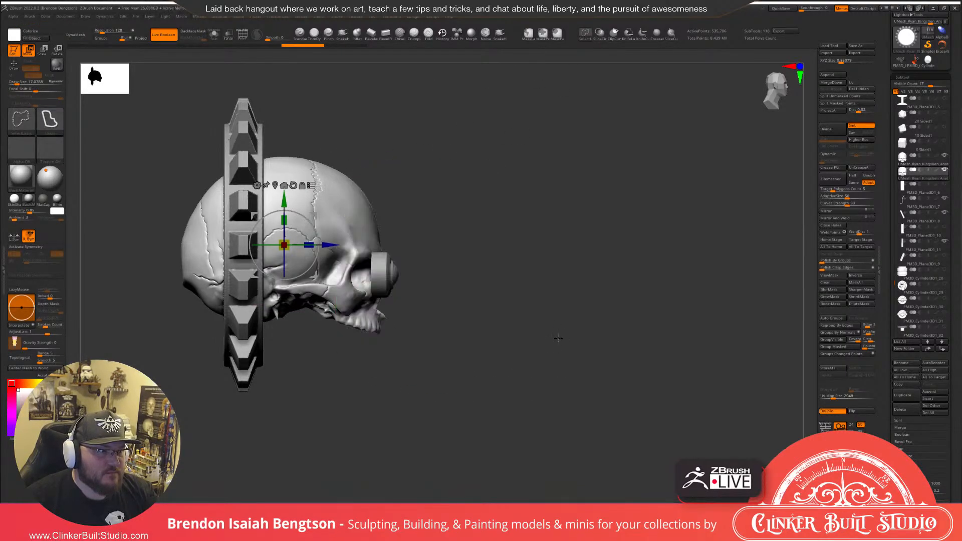
{"action": "mouse_move", "coordinate": [445, 172]}
{"action": "left_mouse_down", "text": "ctrl+alt+shift"}
{"action": "mouse_move", "coordinate": [350, 332]}
{"action": "mouse_move", "coordinate": [451, 346]}
{"action": "left_mouse_up", "text": "ctrl+alt+shift"}
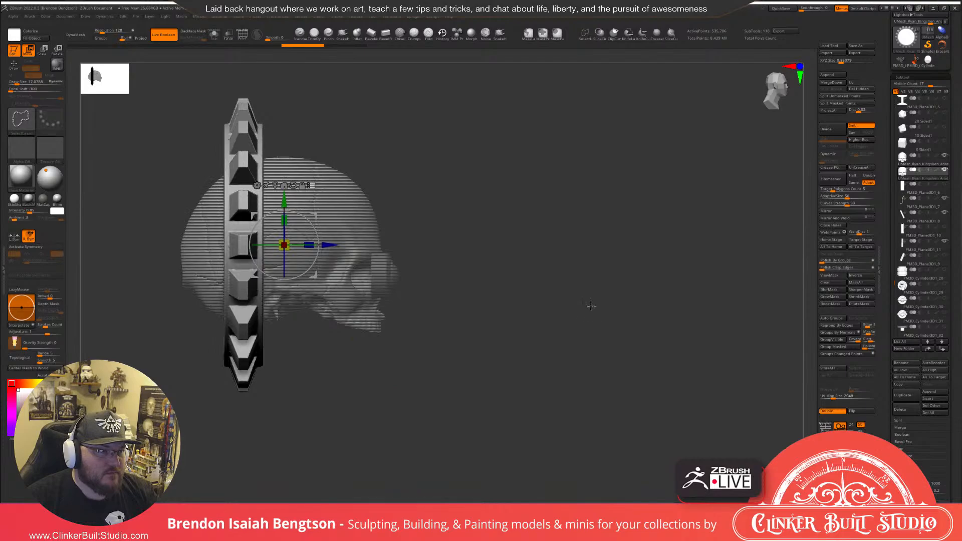
{"action": "left_click", "coordinate": [585, 303], "text": "ctrl+shift"}
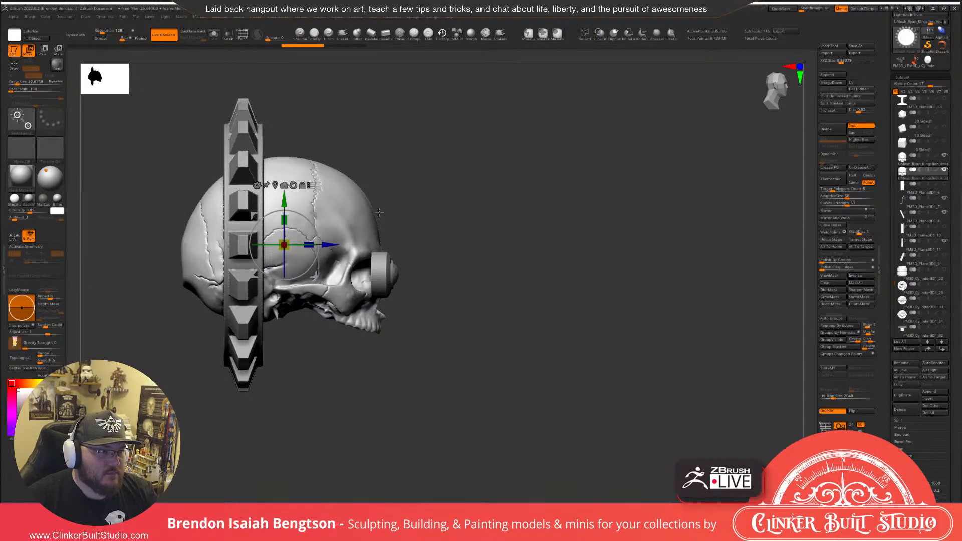
{"action": "mouse_move", "coordinate": [424, 195]}
{"action": "left_mouse_down", "text": "ctrl+shift"}
{"action": "mouse_move", "coordinate": [383, 201]}
{"action": "mouse_move", "coordinate": [343, 313]}
{"action": "mouse_move", "coordinate": [557, 354]}
{"action": "mouse_move", "coordinate": [545, 267]}
{"action": "mouse_move", "coordinate": [517, 269]}
{"action": "mouse_move", "coordinate": [548, 268]}
{"action": "left_mouse_up", "text": "ctrl+shift"}
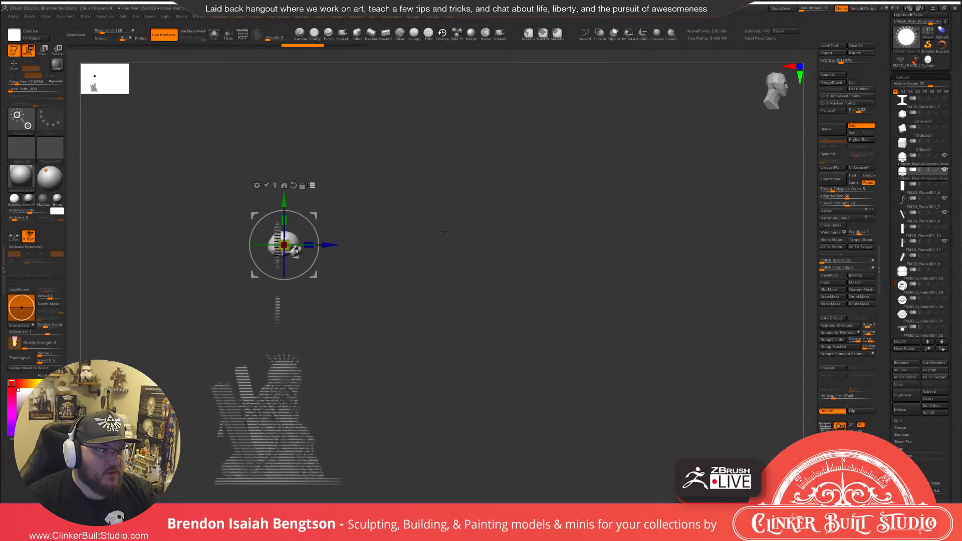
{"action": "key", "text": "f"}
{"action": "left_click_drag", "start_coordinate": [333, 244], "coordinate": [555, 245]}
{"action": "mouse_move", "coordinate": [707, 333]}
{"action": "left_mouse_down"}
{"action": "mouse_move", "coordinate": [655, 345]}
{"action": "mouse_move", "coordinate": [675, 347]}
{"action": "mouse_move", "coordinate": [653, 292]}
{"action": "left_mouse_up"}
{"action": "key", "text": "q"}
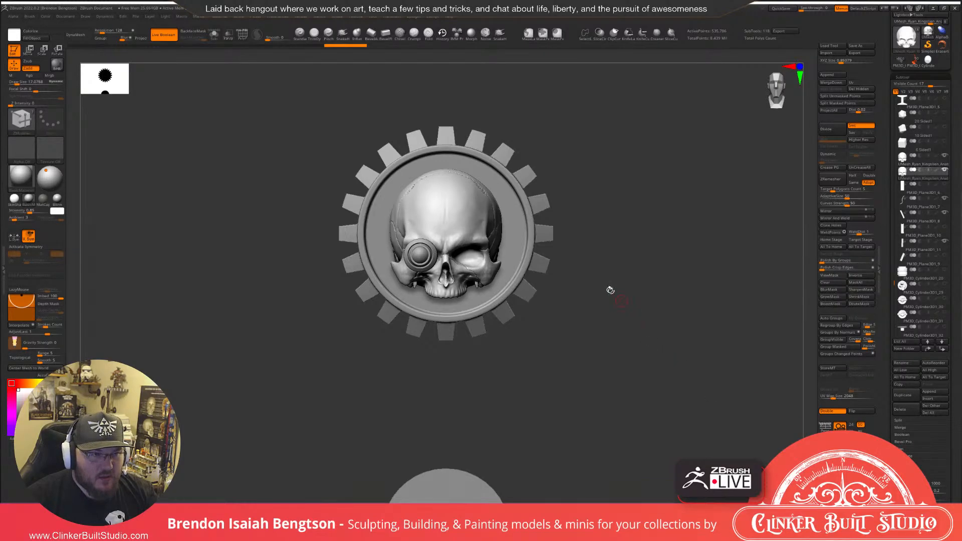
Isolate the gear and add a lasso mask over its back half from the side view.
{"action": "left_click", "coordinate": [526, 233], "text": "alt"}
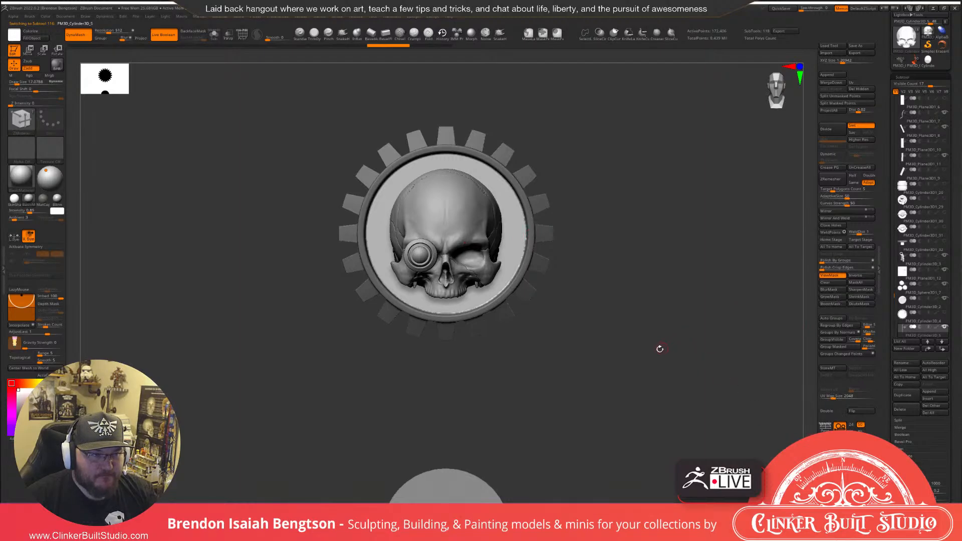
{"action": "key", "text": "alt+s"}
{"action": "left_click_drag", "start_coordinate": [638, 334], "coordinate": [678, 341]}
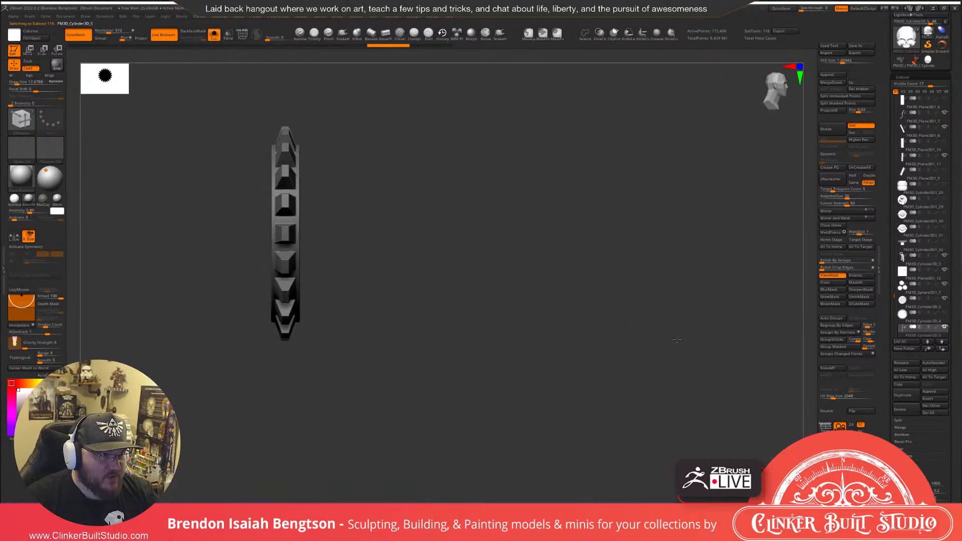
{"action": "mouse_move", "coordinate": [340, 217]}
{"action": "left_mouse_down"}
{"action": "mouse_move", "coordinate": [408, 212]}
{"action": "mouse_move", "coordinate": [372, 216]}
{"action": "left_mouse_up"}
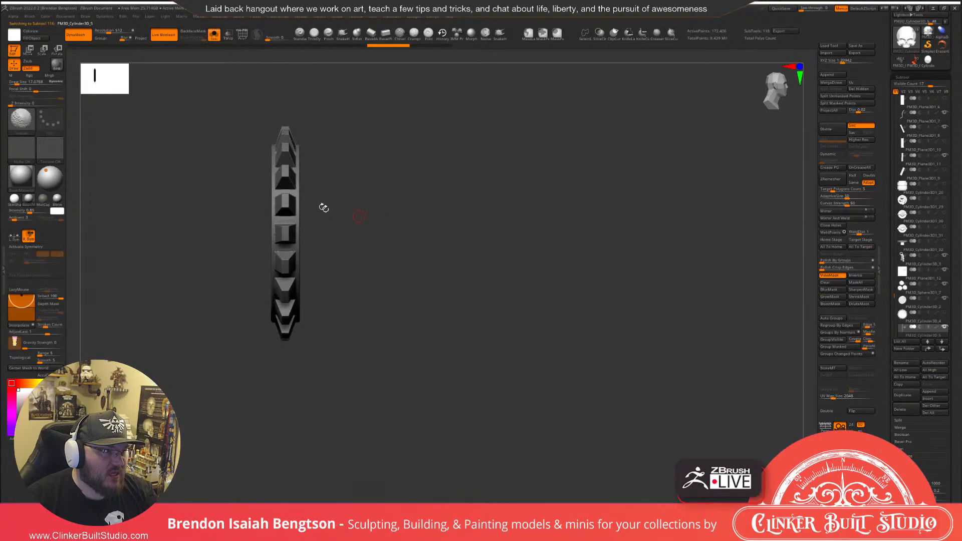
{"action": "key", "text": "b"}
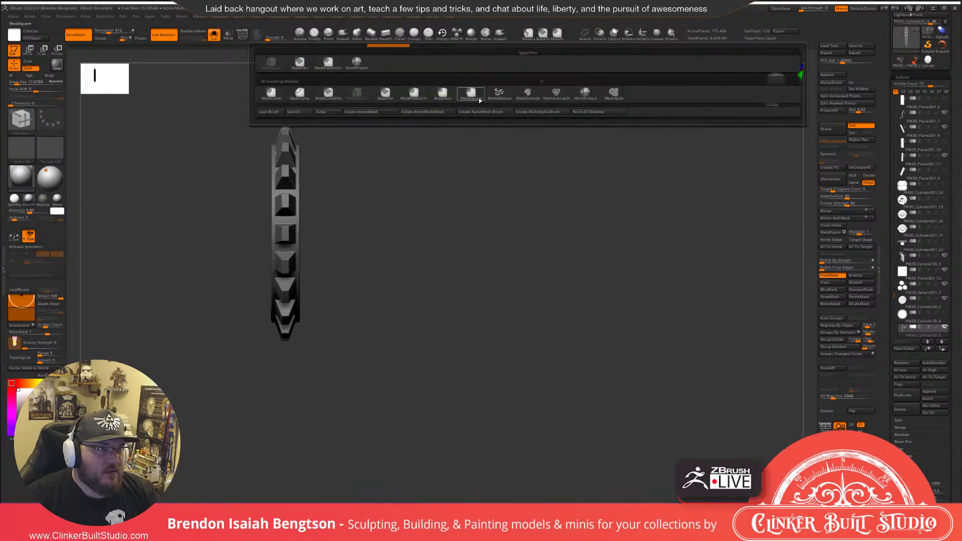
{"action": "key", "text": "z"}
{"action": "key", "text": "m"}
{"action": "mouse_move", "coordinate": [294, 99]}
{"action": "left_mouse_down", "text": "ctrl"}
{"action": "mouse_move", "coordinate": [155, 247]}
{"action": "mouse_move", "coordinate": [257, 382]}
{"action": "mouse_move", "coordinate": [286, 393]}
{"action": "left_mouse_up", "text": "ctrl"}
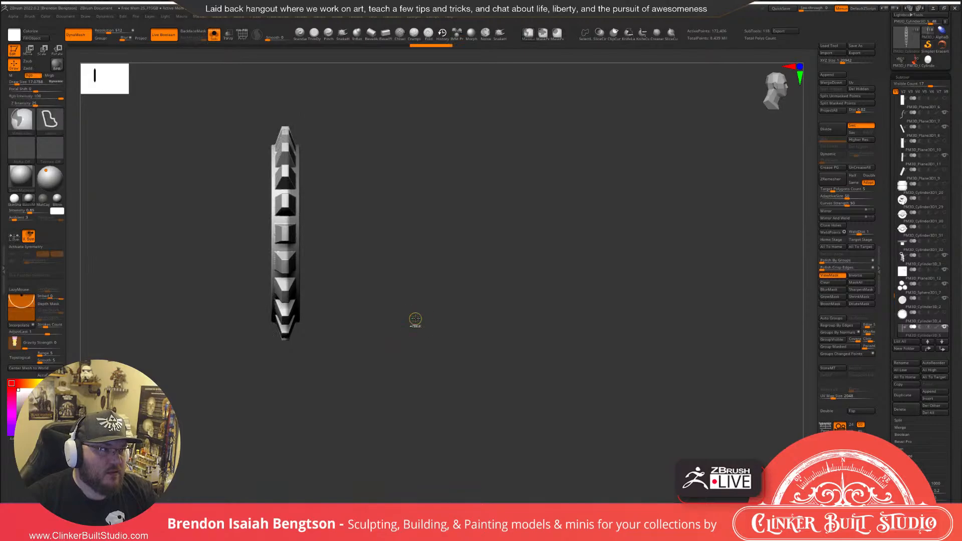
{"action": "key", "text": "ctrl+z"}
{"action": "mouse_move", "coordinate": [285, 104]}
{"action": "left_mouse_down", "text": "ctrl"}
{"action": "mouse_move", "coordinate": [216, 366]}
{"action": "mouse_move", "coordinate": [286, 393]}
{"action": "left_mouse_up", "text": "ctrl"}
{"action": "mouse_move", "coordinate": [443, 328]}
{"action": "left_mouse_down"}
{"action": "mouse_move", "coordinate": [417, 328]}
{"action": "mouse_move", "coordinate": [453, 331]}
{"action": "mouse_move", "coordinate": [400, 329]}
{"action": "left_mouse_up"}
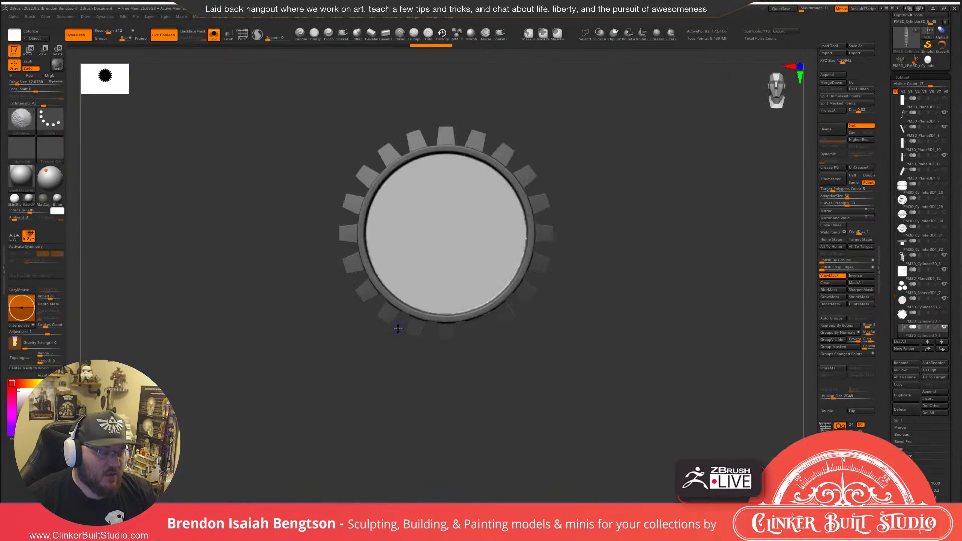
Show all subtools, try projecting the forward-shifted skull and eyepiece onto the gear disc, inspect the relief from an angle and undo it.
{"action": "key", "text": "shift+s"}
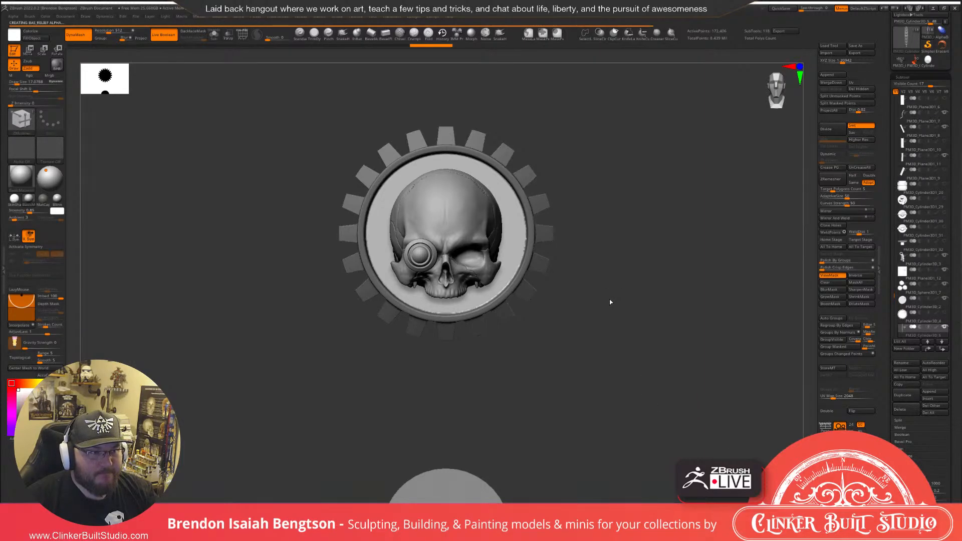
{"action": "left_click_drag", "start_coordinate": [610, 299], "coordinate": [646, 320]}
{"action": "left_click_drag", "start_coordinate": [451, 315], "coordinate": [562, 337], "text": "alt"}
{"action": "left_click_drag", "start_coordinate": [563, 336], "coordinate": [490, 346]}
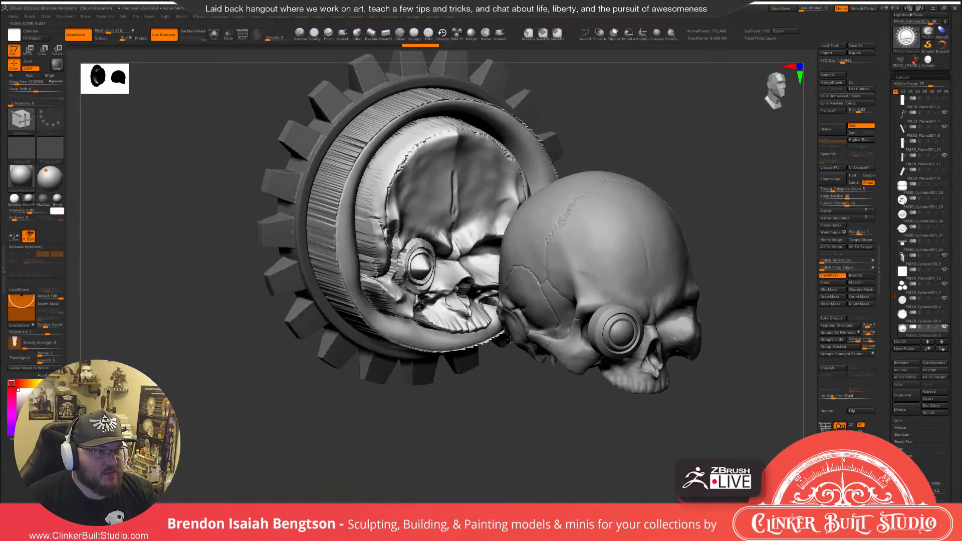
{"action": "key", "text": "ctrl+z"}
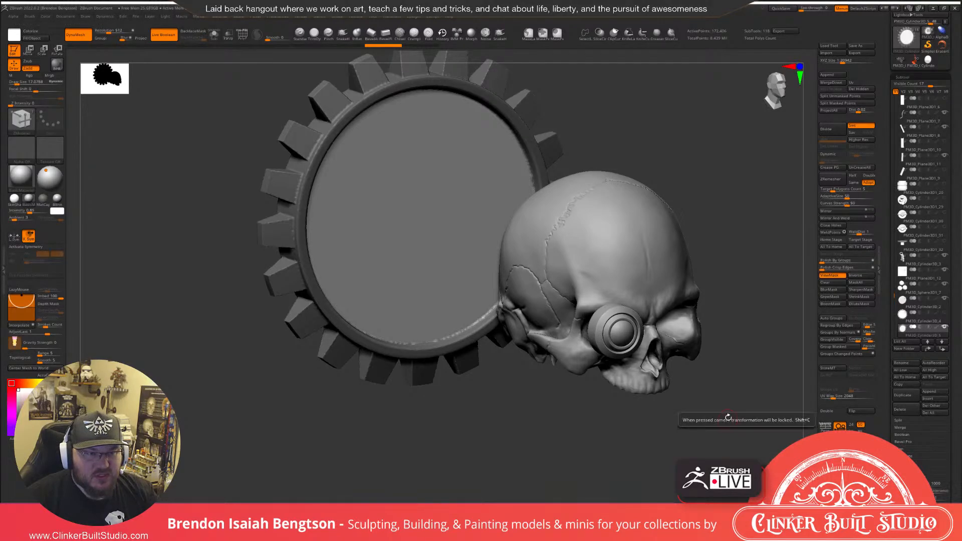
Return to the front view and run the bas relief projection onto the gear disc again.
{"action": "left_click_drag", "start_coordinate": [726, 415], "coordinate": [704, 399]}
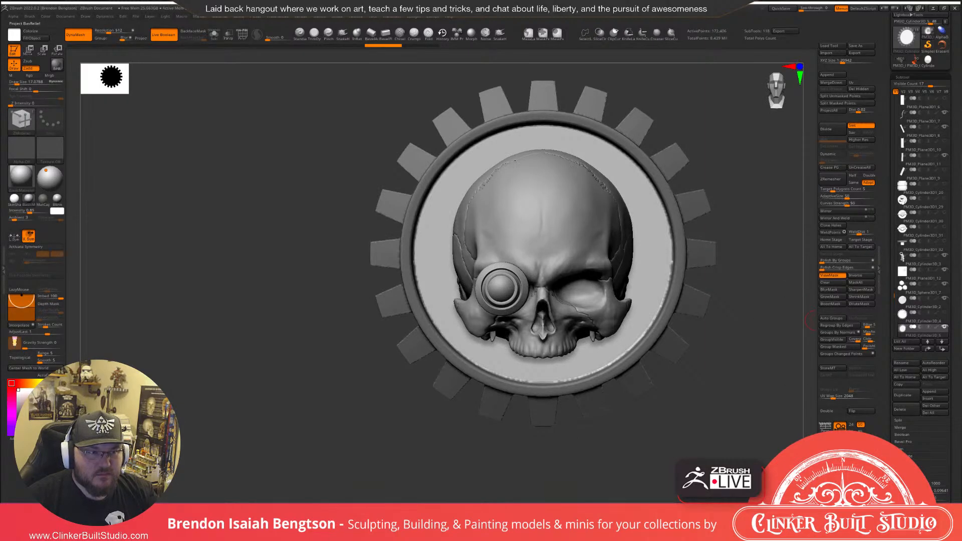
{"action": "left_click", "coordinate": [136, 38]}
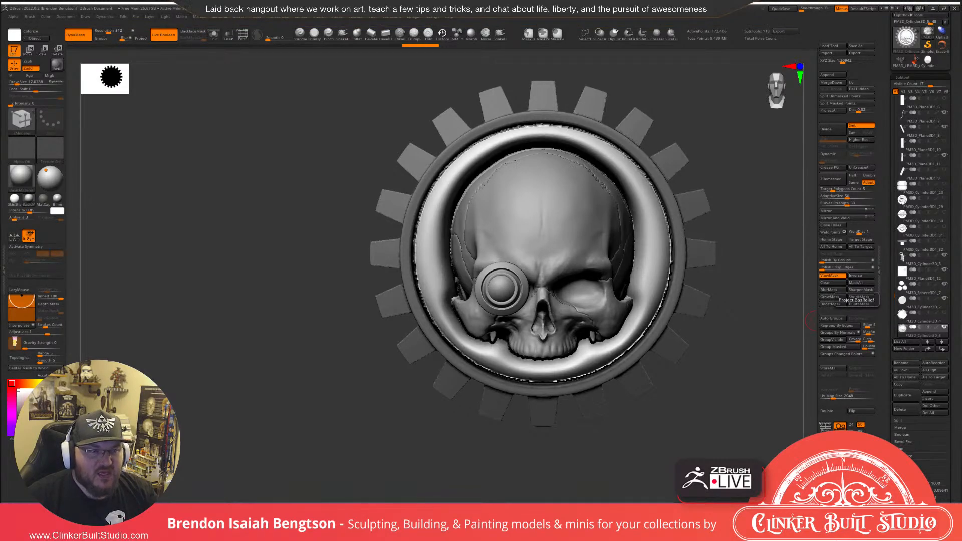
Flip the gear disc's normals and flip them back, and check its polygroups with PolyFrame from the front.
{"action": "left_click_drag", "start_coordinate": [693, 404], "coordinate": [739, 415]}
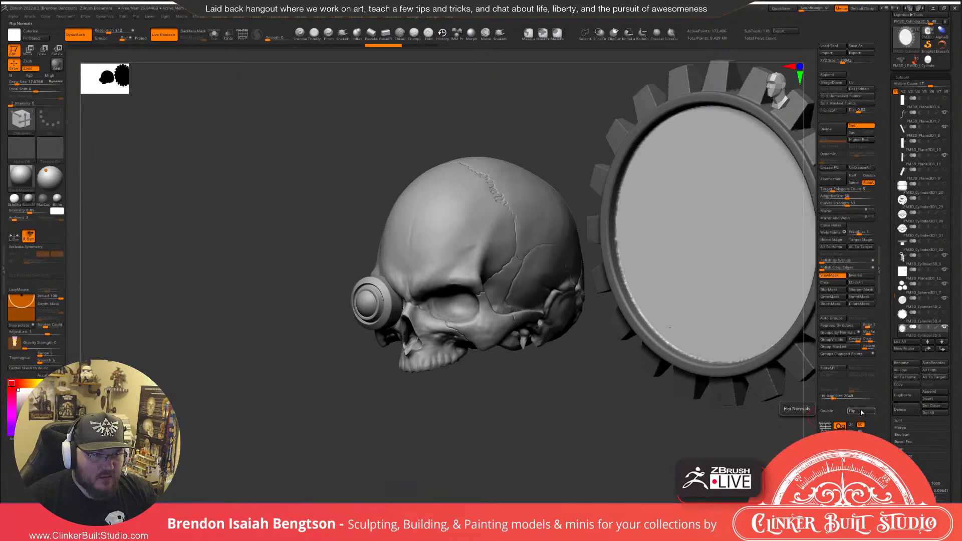
{"action": "left_click", "coordinate": [861, 413]}
{"action": "left_click", "coordinate": [861, 412]}
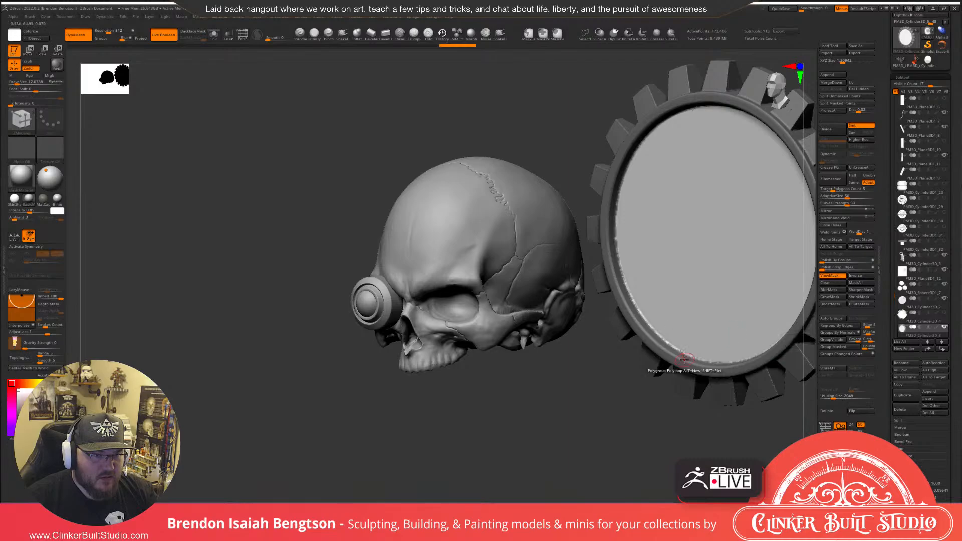
{"action": "right_click_drag", "start_coordinate": [710, 349], "coordinate": [700, 355]}
{"action": "key", "text": "shift+f"}
{"action": "right_click_drag", "start_coordinate": [728, 321], "coordinate": [477, 403]}
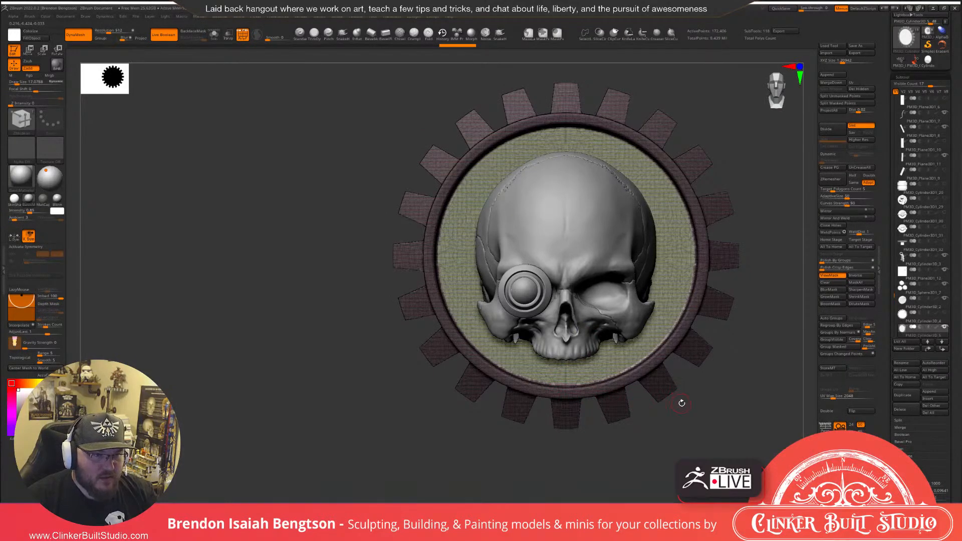
{"action": "key", "text": "shift+f"}
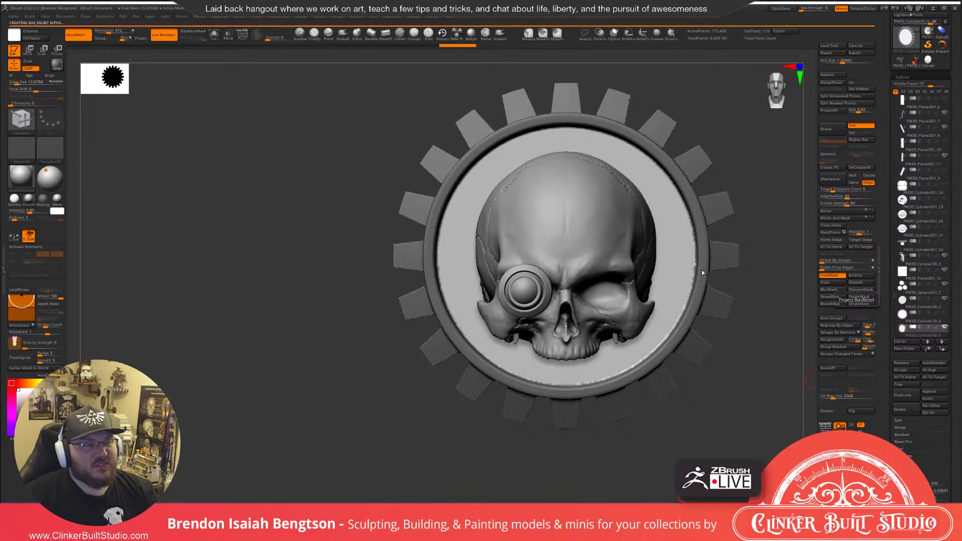
Try the bas relief projection onto the gear disc from the front, inspect it from an angle and undo it.
{"action": "left_click_drag", "start_coordinate": [701, 270], "coordinate": [716, 266]}
{"action": "right_click_drag", "start_coordinate": [716, 267], "coordinate": [703, 275]}
{"action": "key", "text": "ctrl+z"}
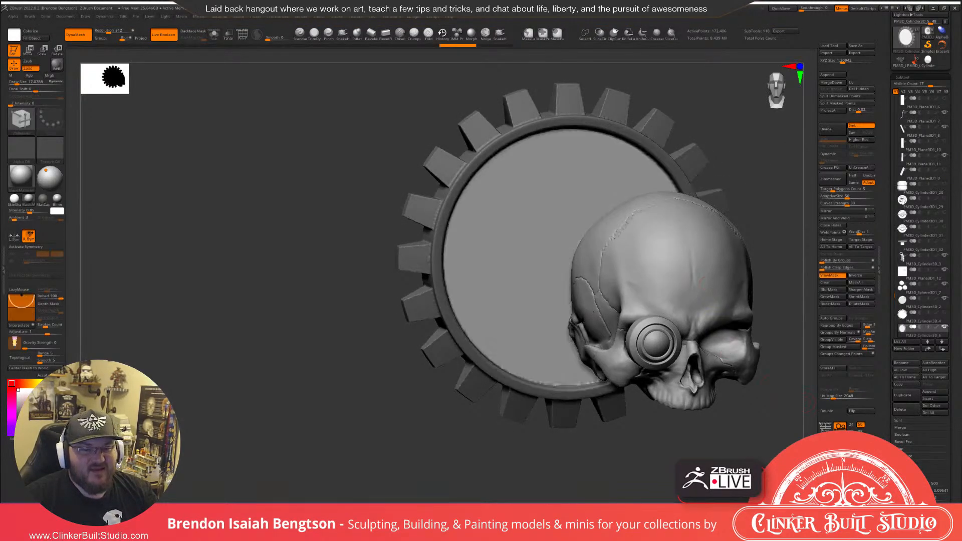
Reframe the emblem squarely from the front, try projecting the bas relief once more and undo the result.
{"action": "right_click_drag", "start_coordinate": [805, 402], "coordinate": [751, 405], "text": "shift"}
{"action": "right_click_drag", "start_coordinate": [644, 406], "coordinate": [629, 392], "text": "alt"}
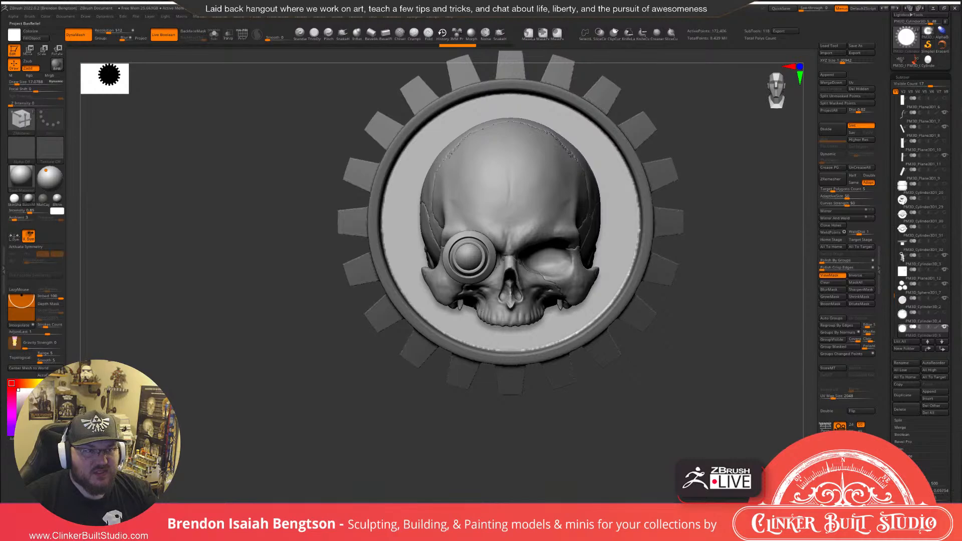
{"action": "left_click", "coordinate": [919, 505]}
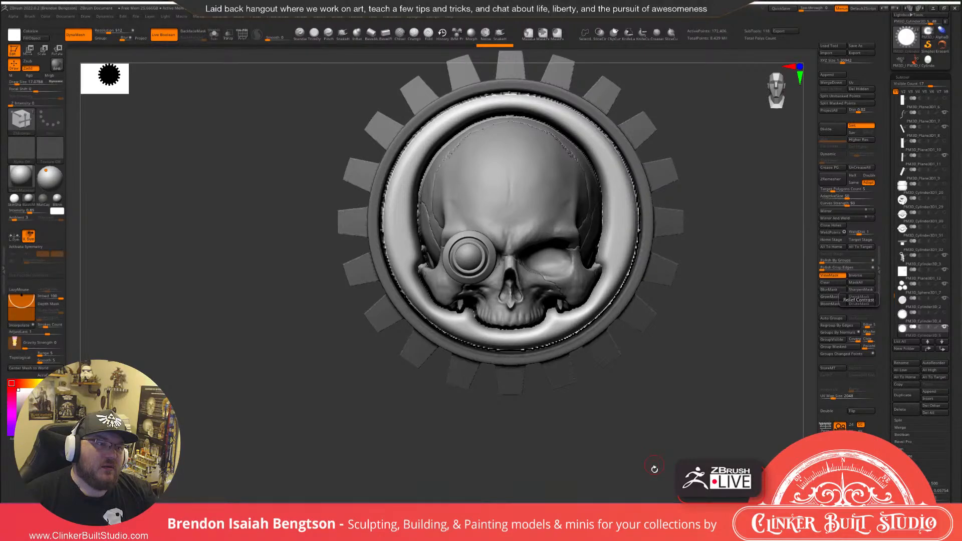
{"action": "key", "text": "ctrl+z"}
Delete the plain round disc floating above the creature and the rectangular pedestal block under the base.
{"action": "left_click_drag", "start_coordinate": [654, 469], "coordinate": [712, 396], "text": "alt"}
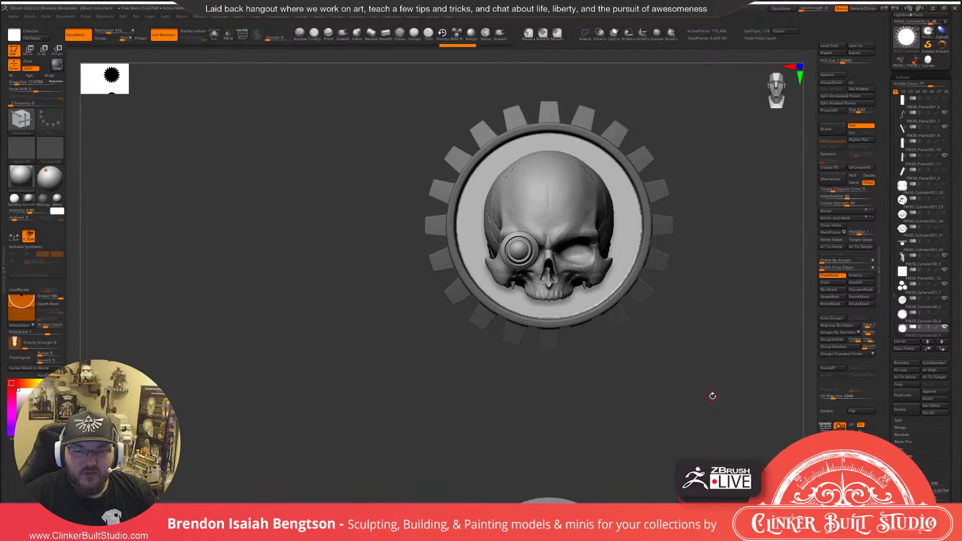
{"action": "left_click_drag", "start_coordinate": [712, 396], "coordinate": [709, 496], "text": "alt"}
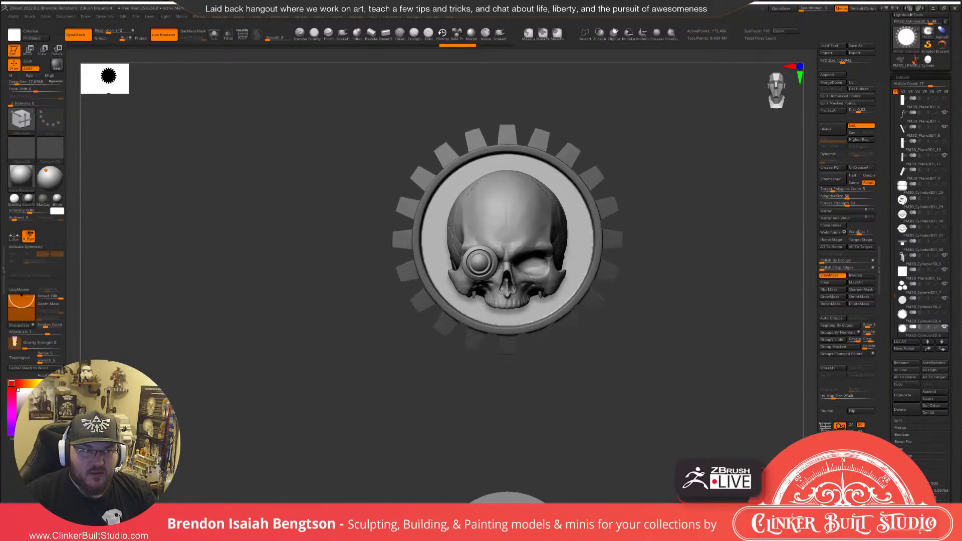
{"action": "left_click_drag", "start_coordinate": [504, 393], "coordinate": [579, 393]}
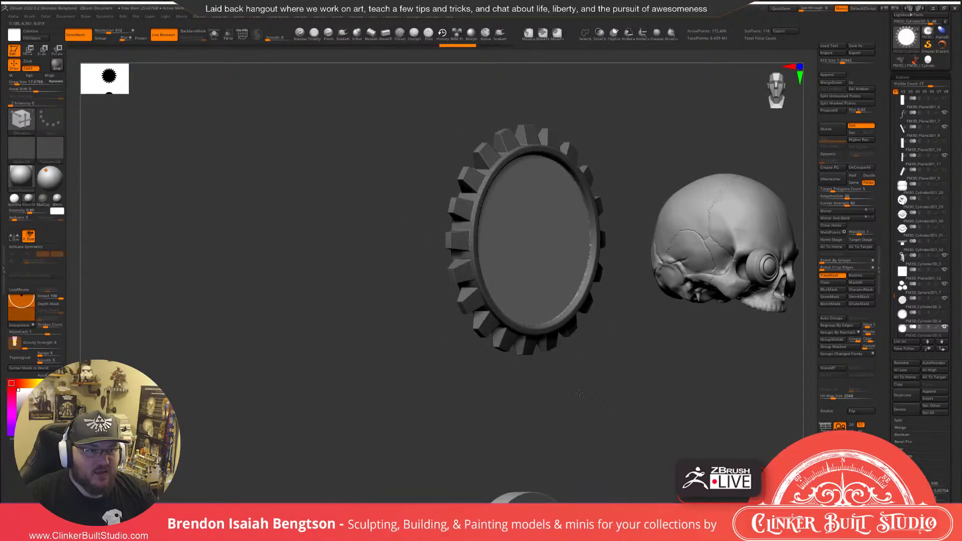
{"action": "left_click_drag", "start_coordinate": [579, 393], "coordinate": [623, 77], "text": "shift"}
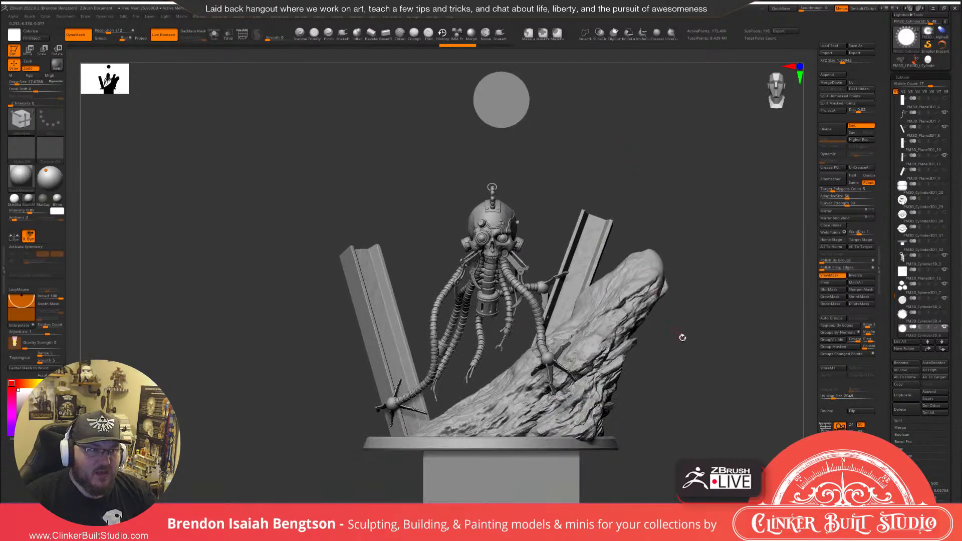
{"action": "left_click_drag", "start_coordinate": [682, 334], "coordinate": [677, 356], "text": "alt"}
{"action": "left_click", "coordinate": [506, 114], "text": "alt"}
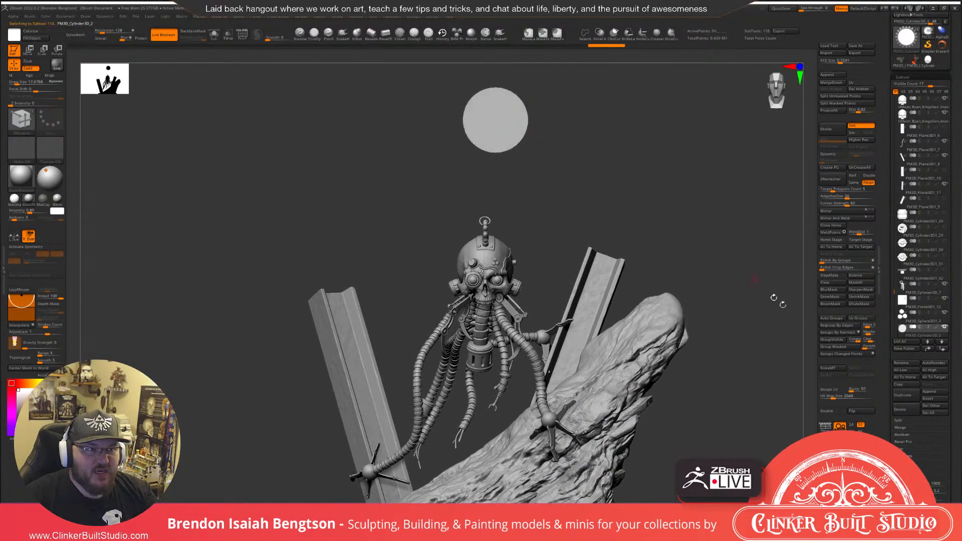
{"action": "left_click", "coordinate": [902, 410]}
{"action": "left_click_drag", "start_coordinate": [717, 272], "coordinate": [703, 93], "text": "alt"}
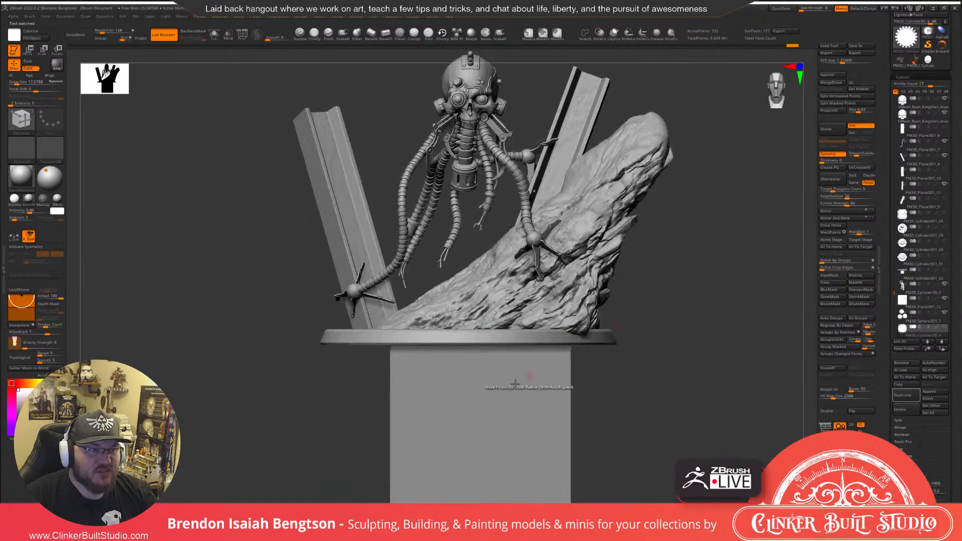
{"action": "left_click", "coordinate": [519, 419], "text": "alt"}
{"action": "left_click", "coordinate": [900, 409]}
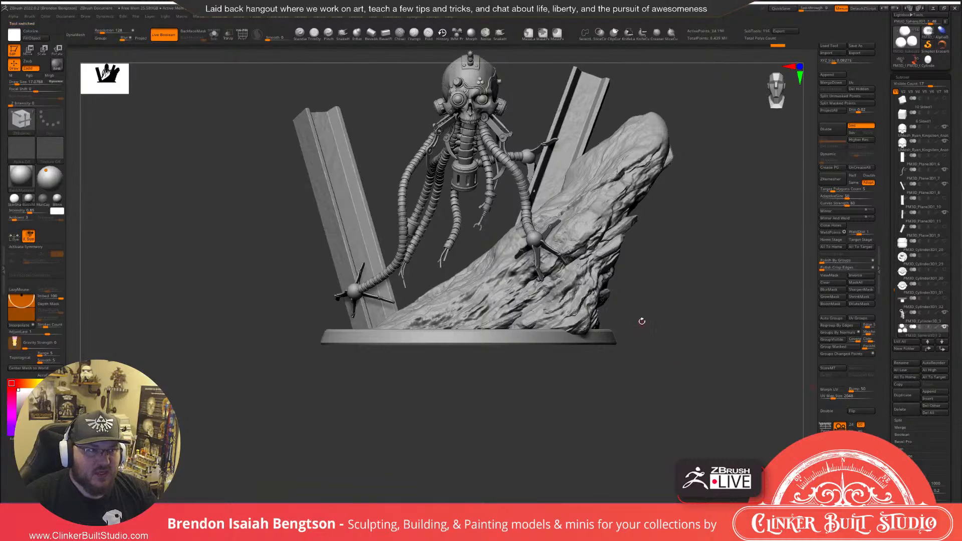
Turn on perspective, frame the whole creature and rock base from a slight angle and make a BPR render.
{"action": "left_click", "coordinate": [825, 427]}
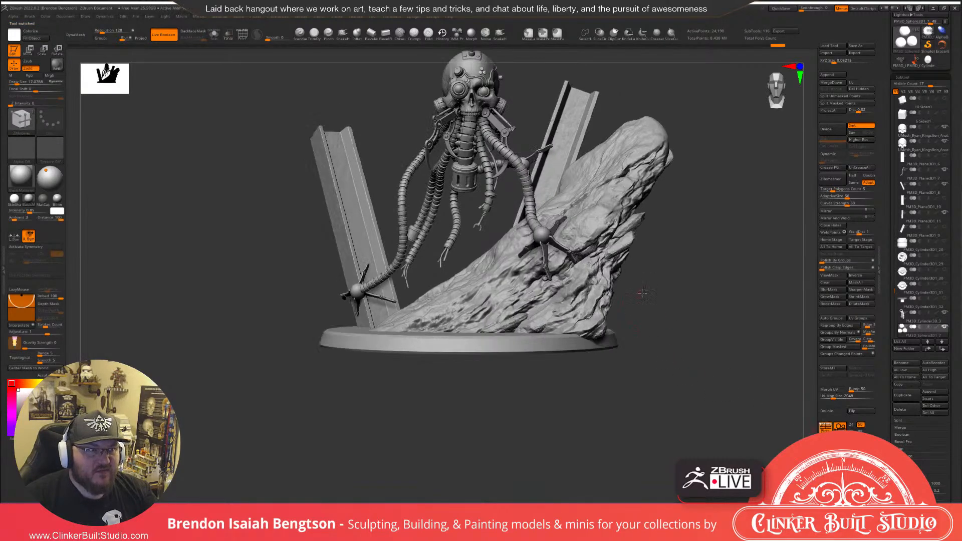
{"action": "left_click_drag", "start_coordinate": [624, 305], "coordinate": [613, 357], "text": "alt"}
{"action": "left_click_drag", "start_coordinate": [511, 264], "coordinate": [518, 292], "text": "alt"}
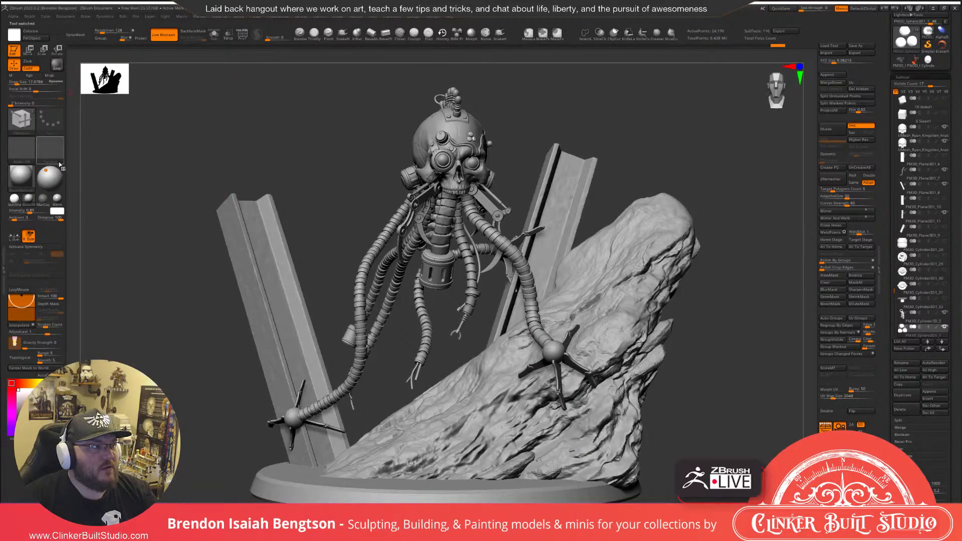
{"action": "left_click", "coordinate": [58, 67]}
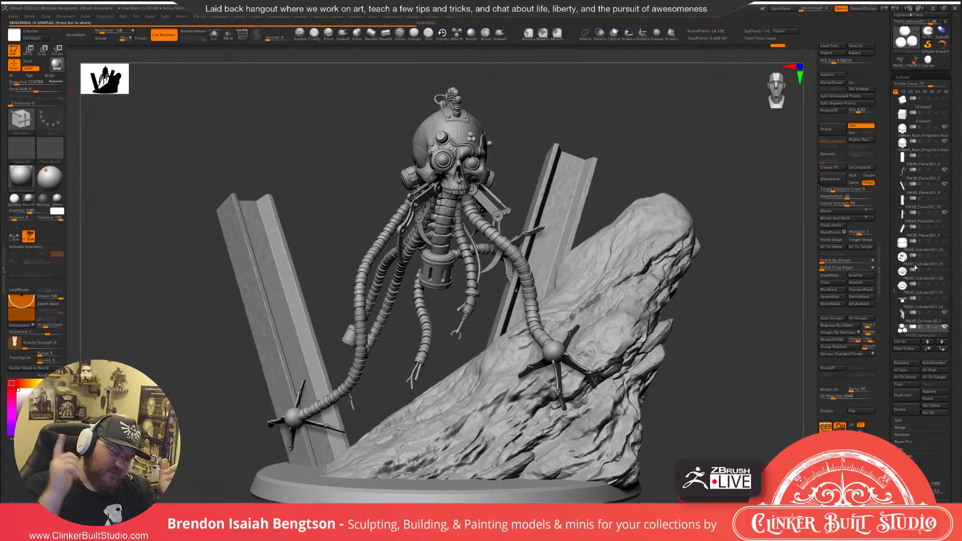
{"action": "mouse_move", "coordinate": [915, 268]}
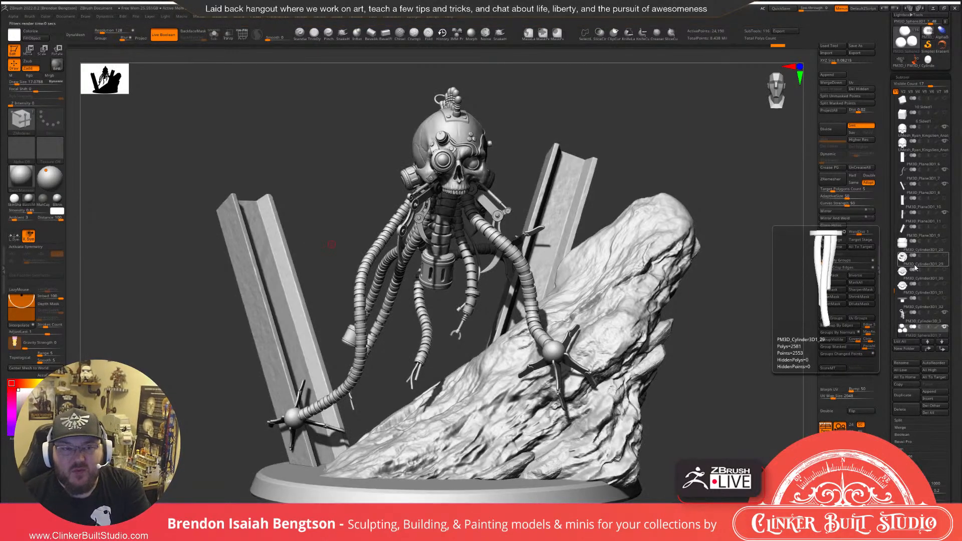